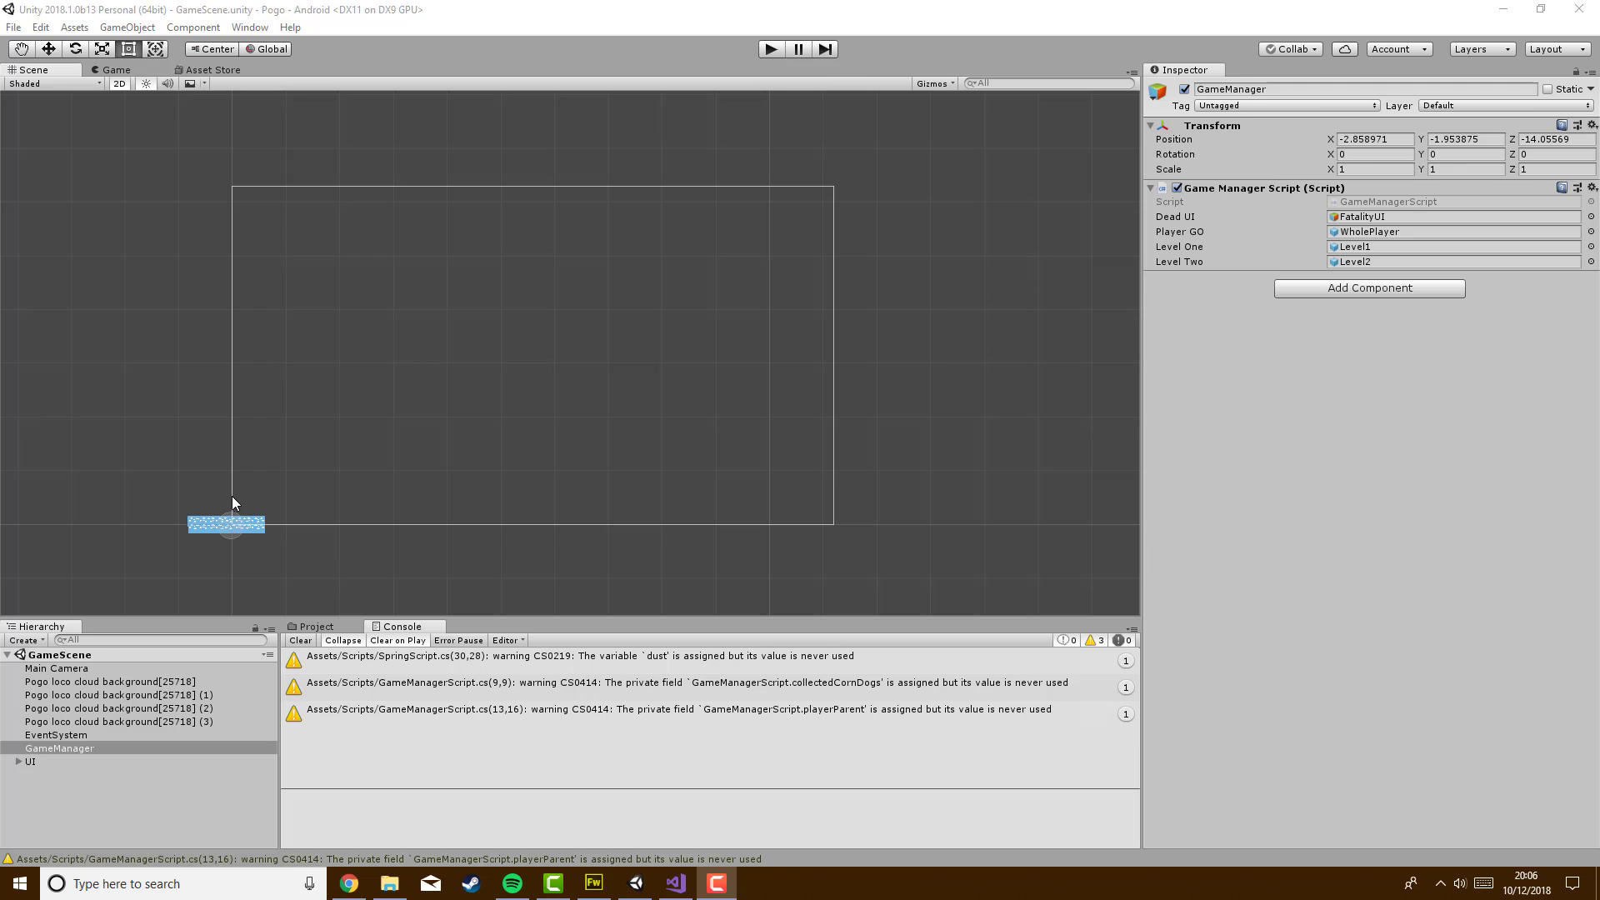
Run the game in play mode to watch how it currently starts, and stop it
{"action": "scroll", "coordinate": [347, 570], "scroll_direction": "up", "scroll_amount": 1}
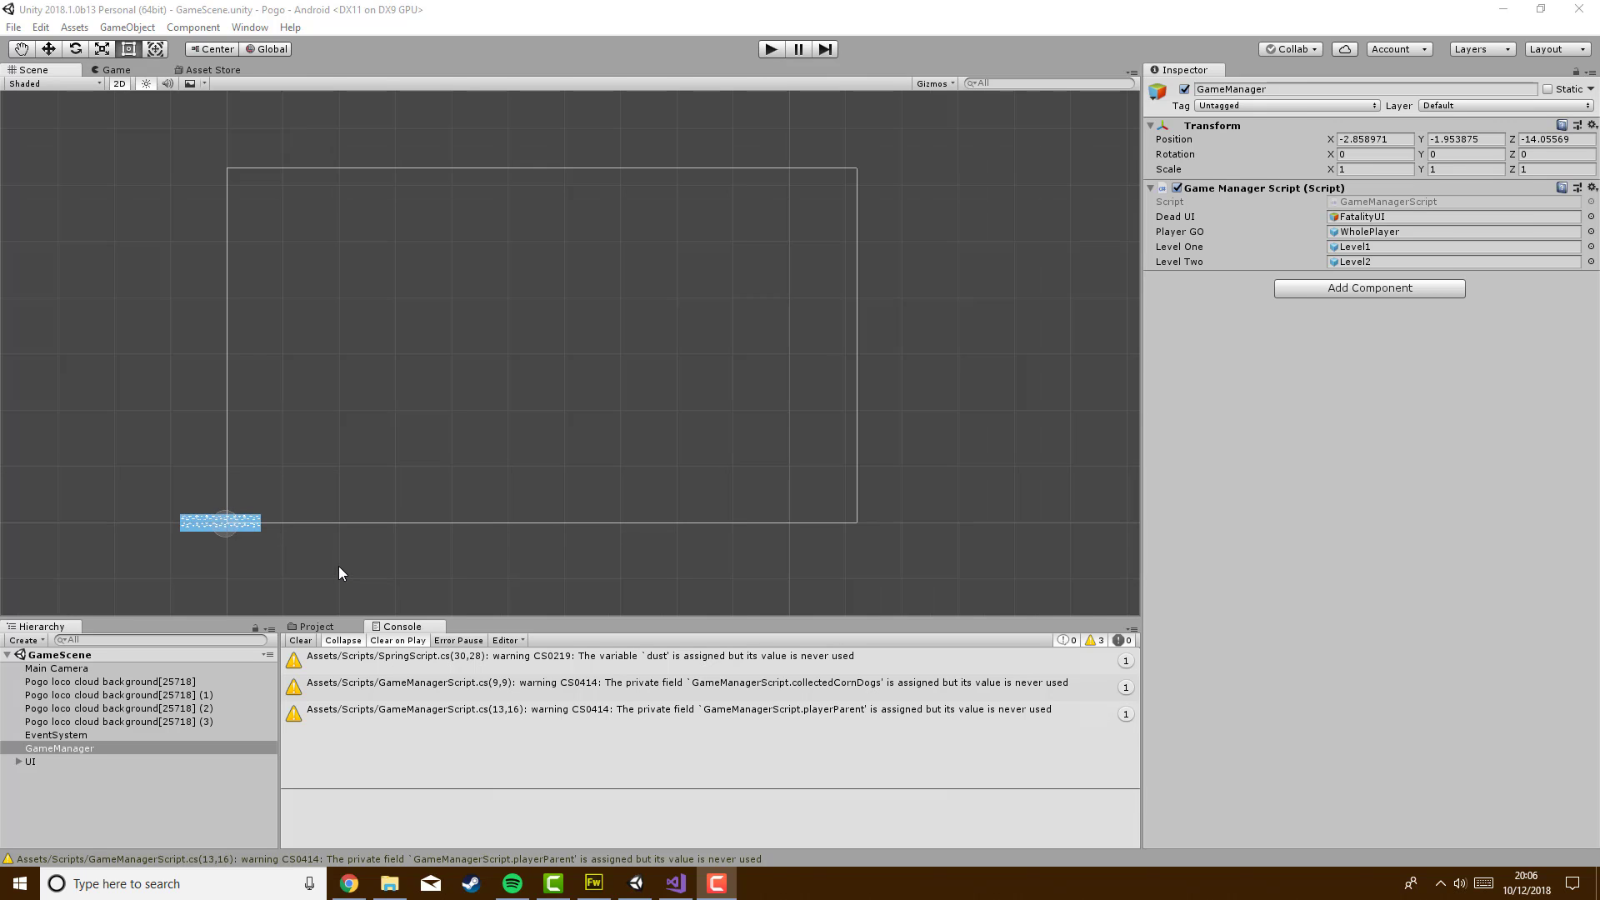
{"action": "middle_click_drag", "start_coordinate": [340, 569], "coordinate": [690, 552]}
{"action": "scroll", "coordinate": [696, 550], "scroll_direction": "up", "scroll_amount": 11}
{"action": "scroll", "coordinate": [500, 520], "scroll_direction": "up", "scroll_amount": 9}
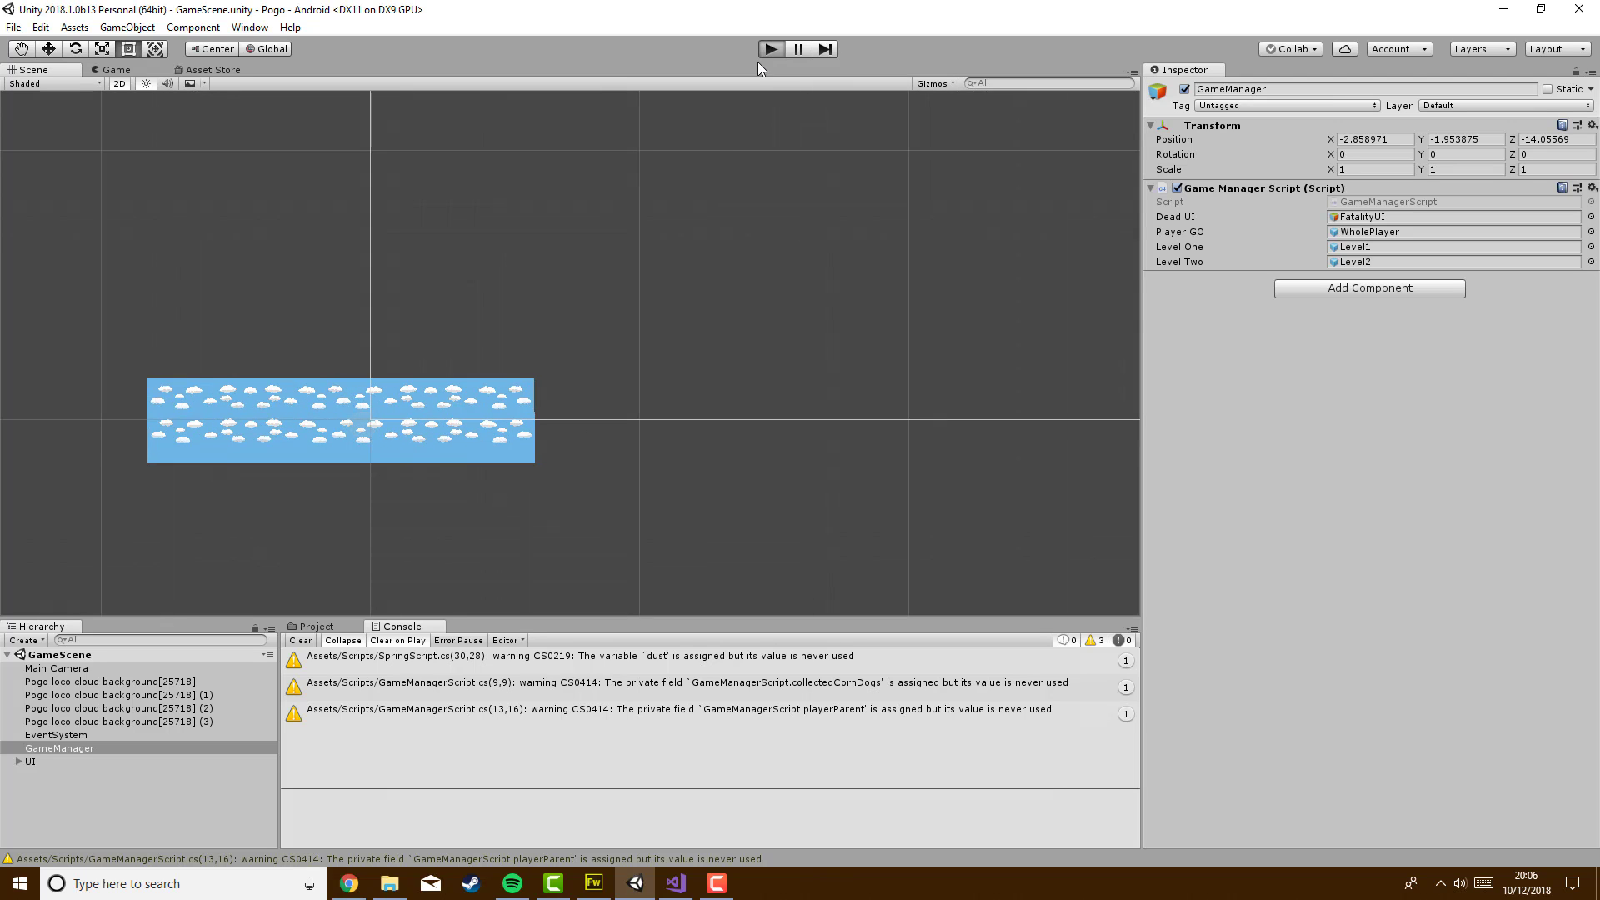
{"action": "key", "text": "ctrl+p"}
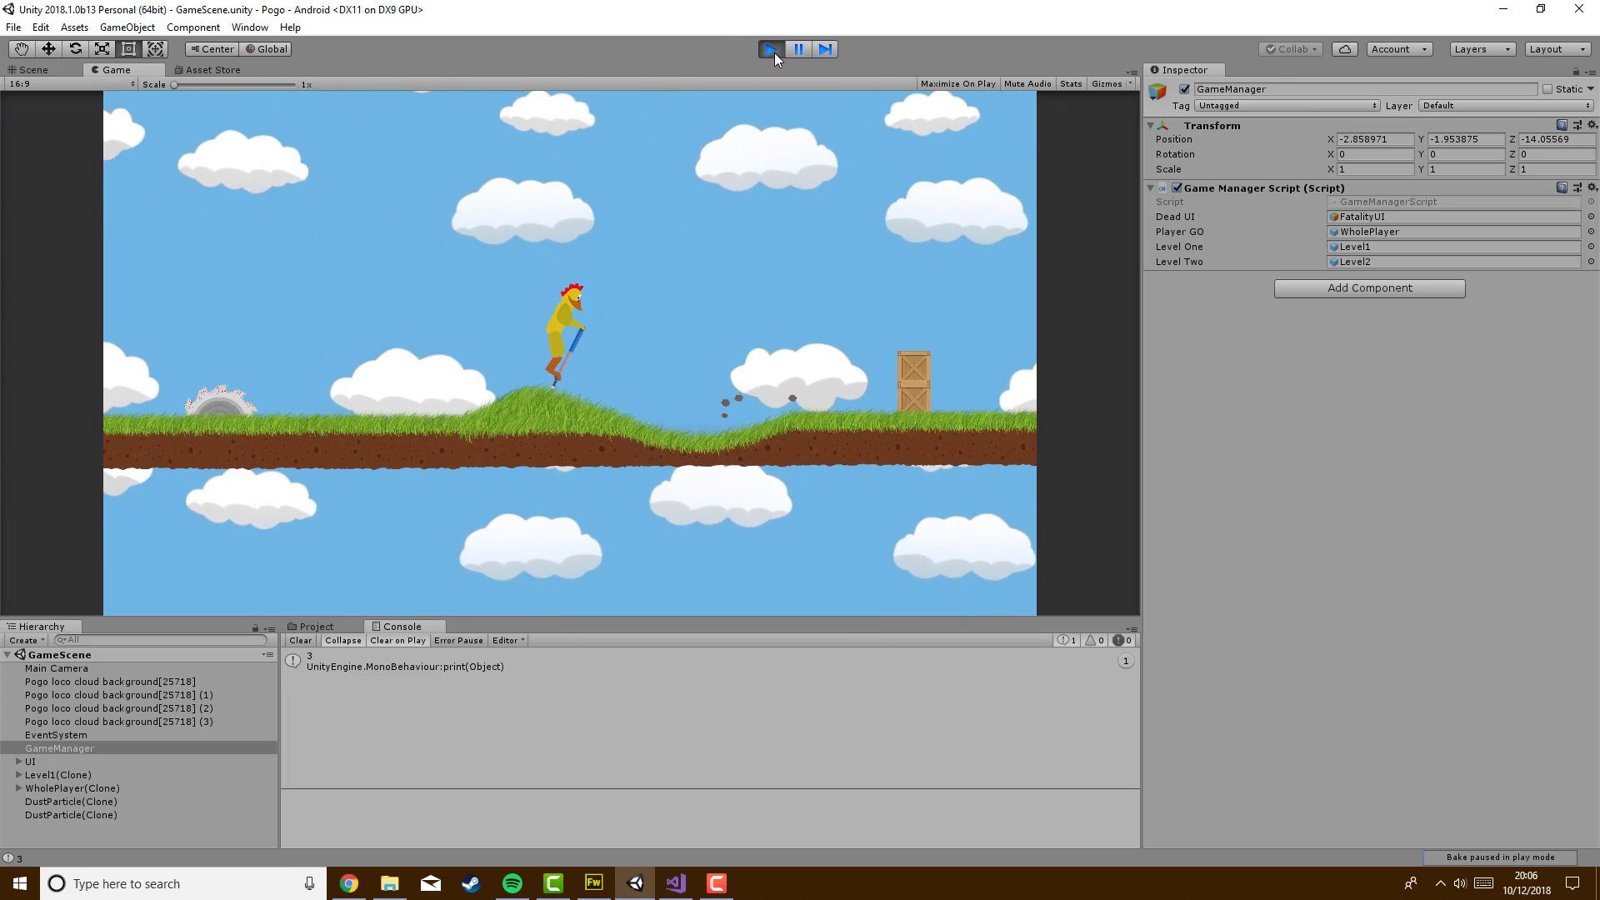
{"action": "left_click", "coordinate": [771, 49]}
Switch to Fireworks to review the title screen mockup, and return to the Unity scene
{"action": "left_click", "coordinate": [595, 885]}
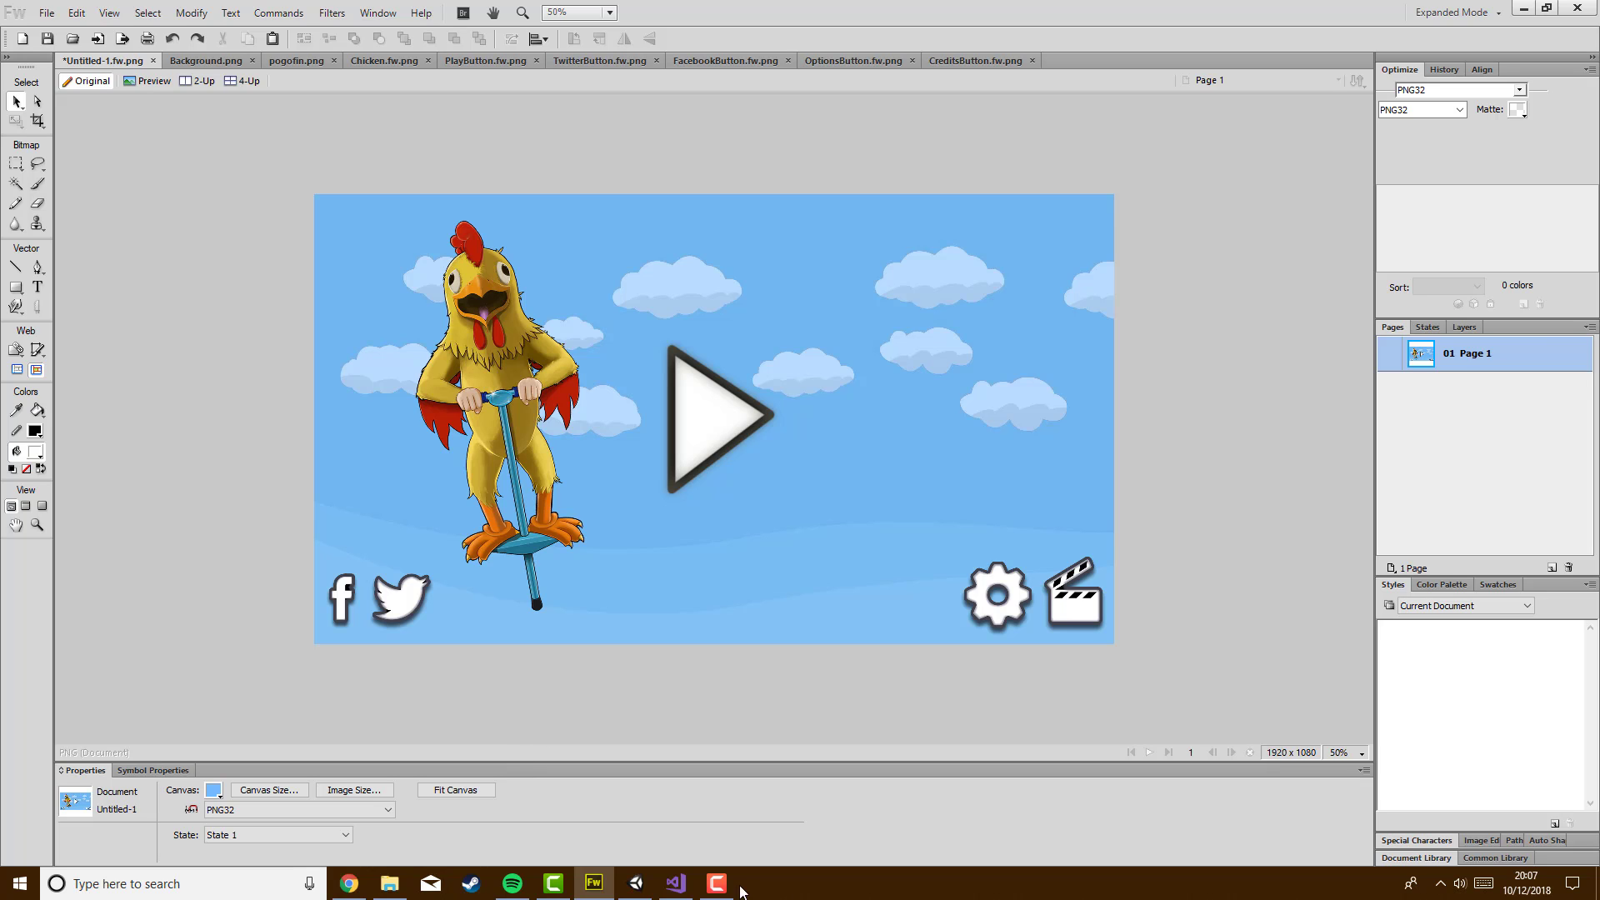
{"action": "left_click", "coordinate": [638, 890]}
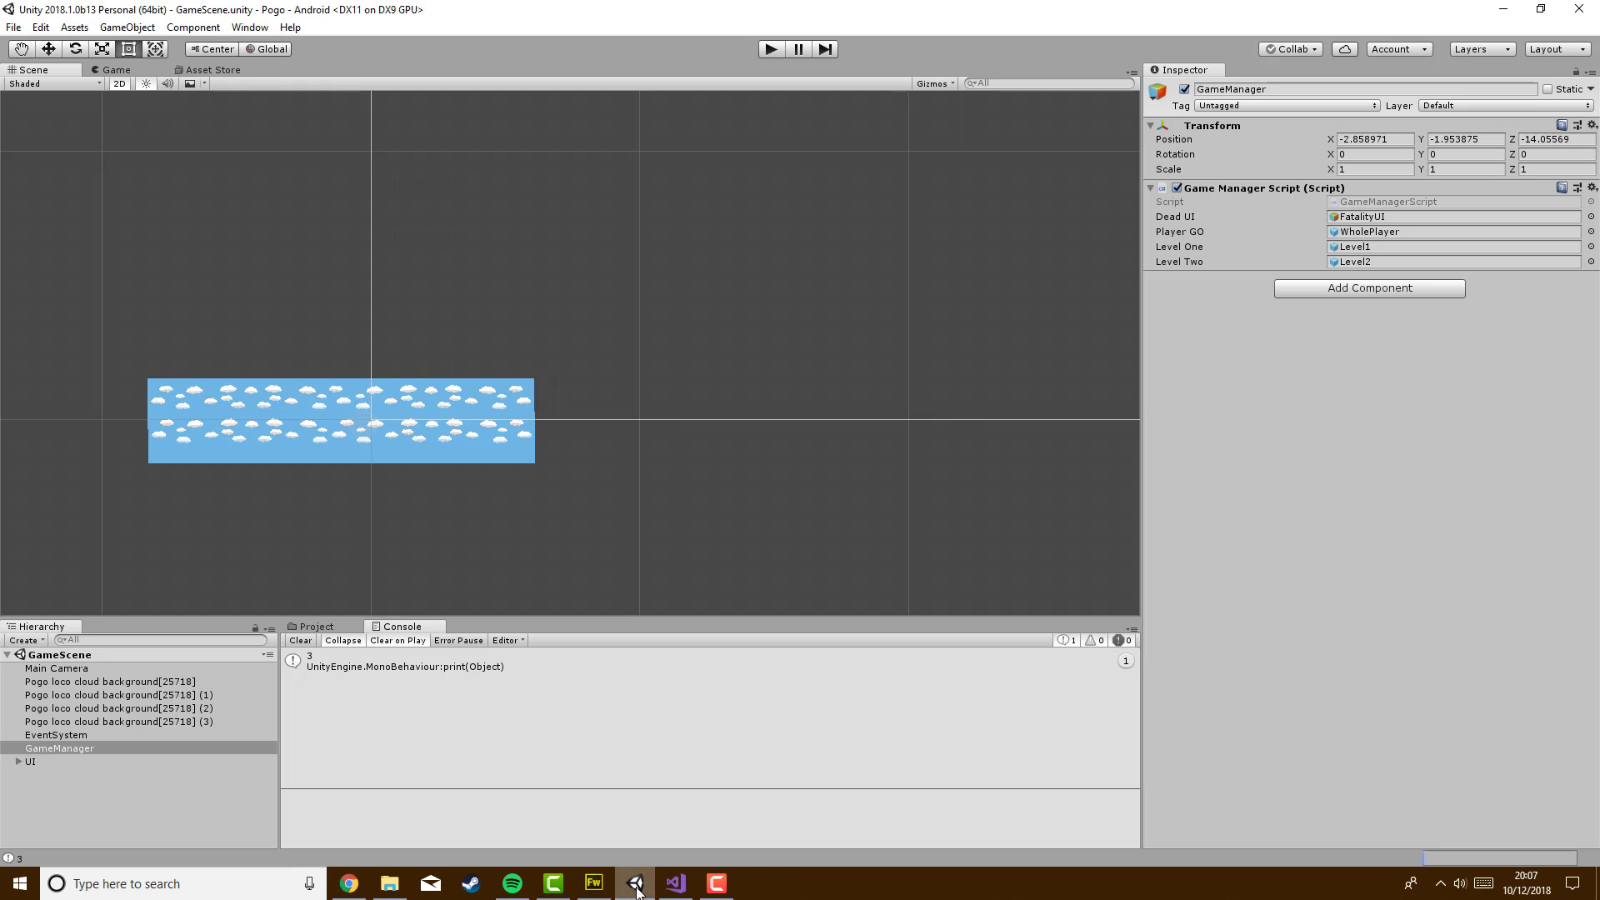
{"action": "scroll", "coordinate": [443, 454], "scroll_direction": "down", "scroll_amount": 3}
{"action": "scroll", "coordinate": [373, 485], "scroll_direction": "up", "scroll_amount": 2}
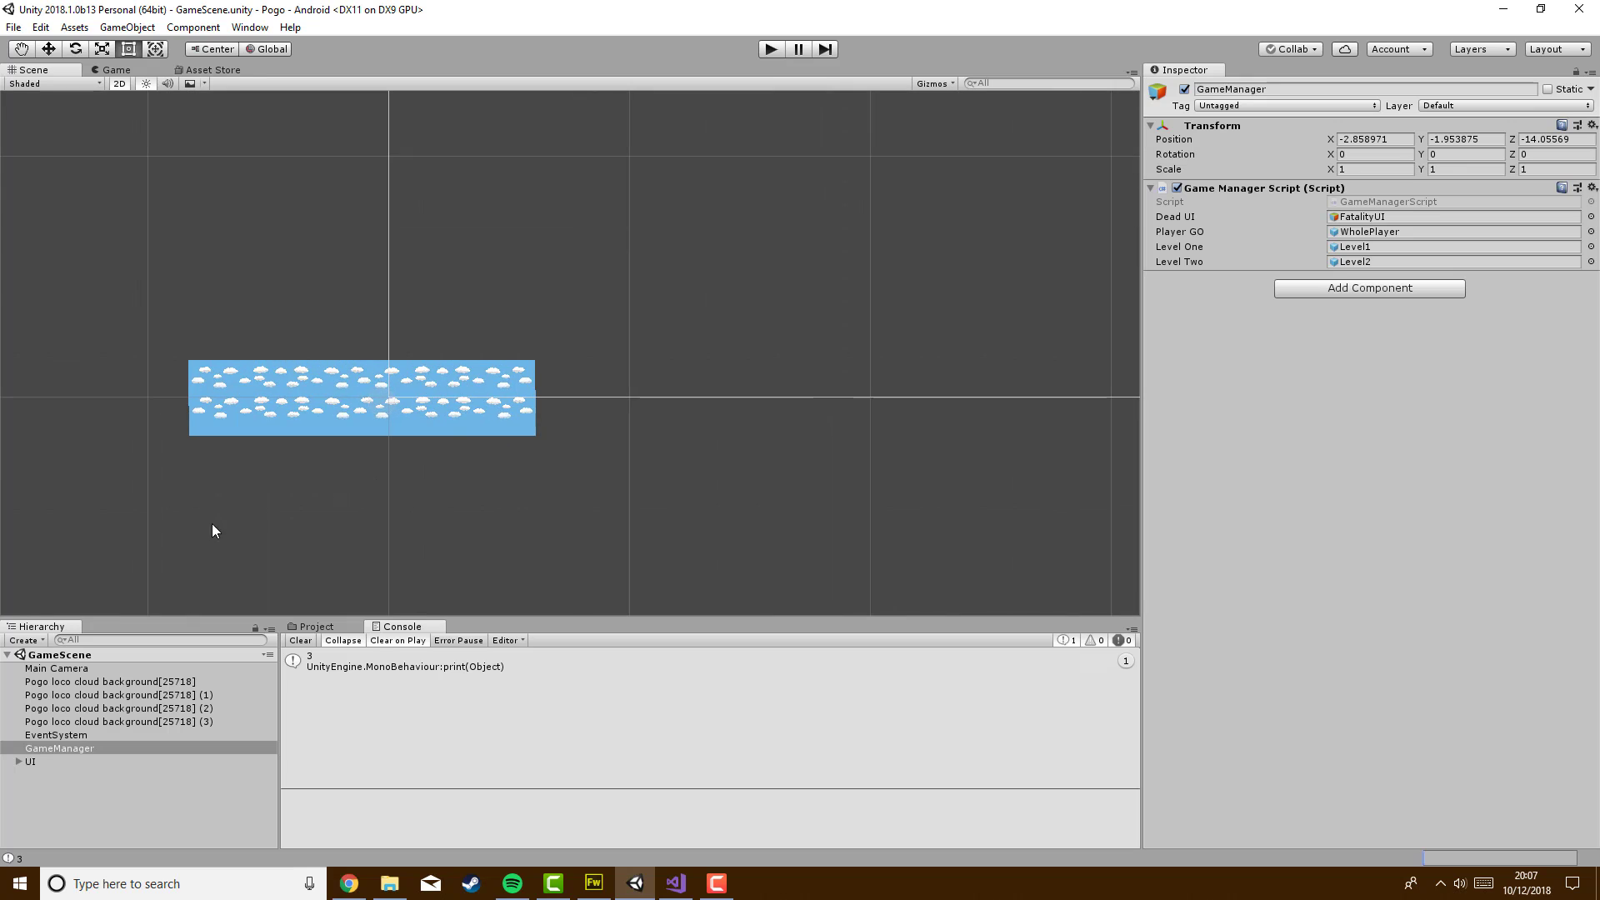
{"action": "scroll", "coordinate": [336, 475], "scroll_direction": "up", "scroll_amount": 1}
{"action": "scroll", "coordinate": [385, 470], "scroll_direction": "down", "scroll_amount": 4}
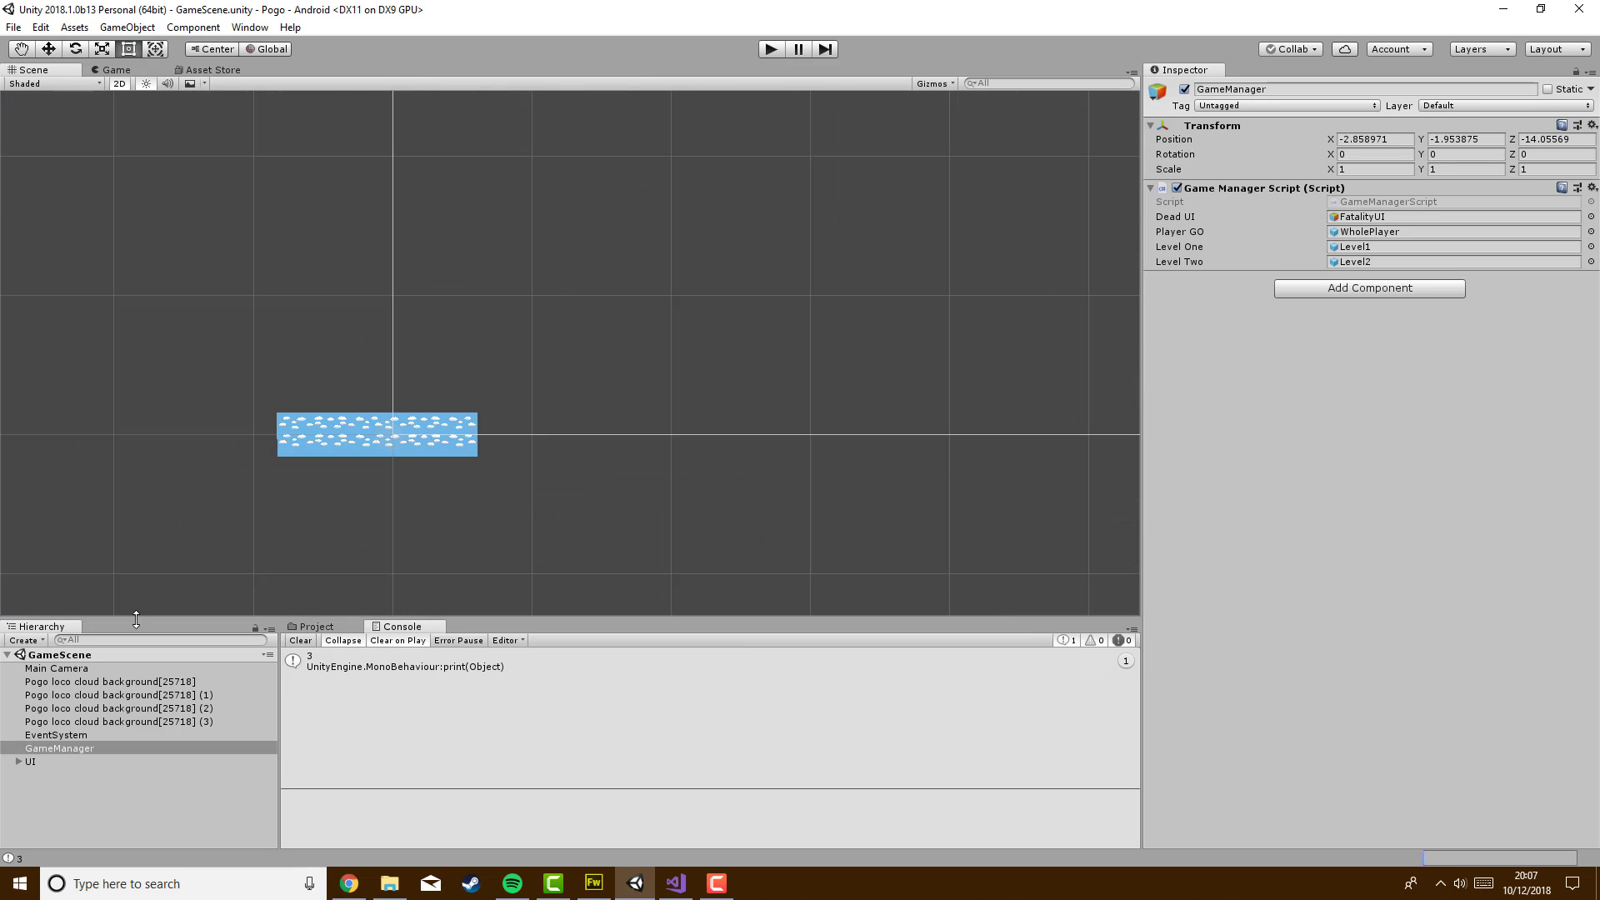
Select the existing UI canvas and examine its extent in the scene and its canvas settings
{"action": "left_click", "coordinate": [30, 761]}
{"action": "scroll", "coordinate": [442, 468], "scroll_direction": "down", "scroll_amount": 6}
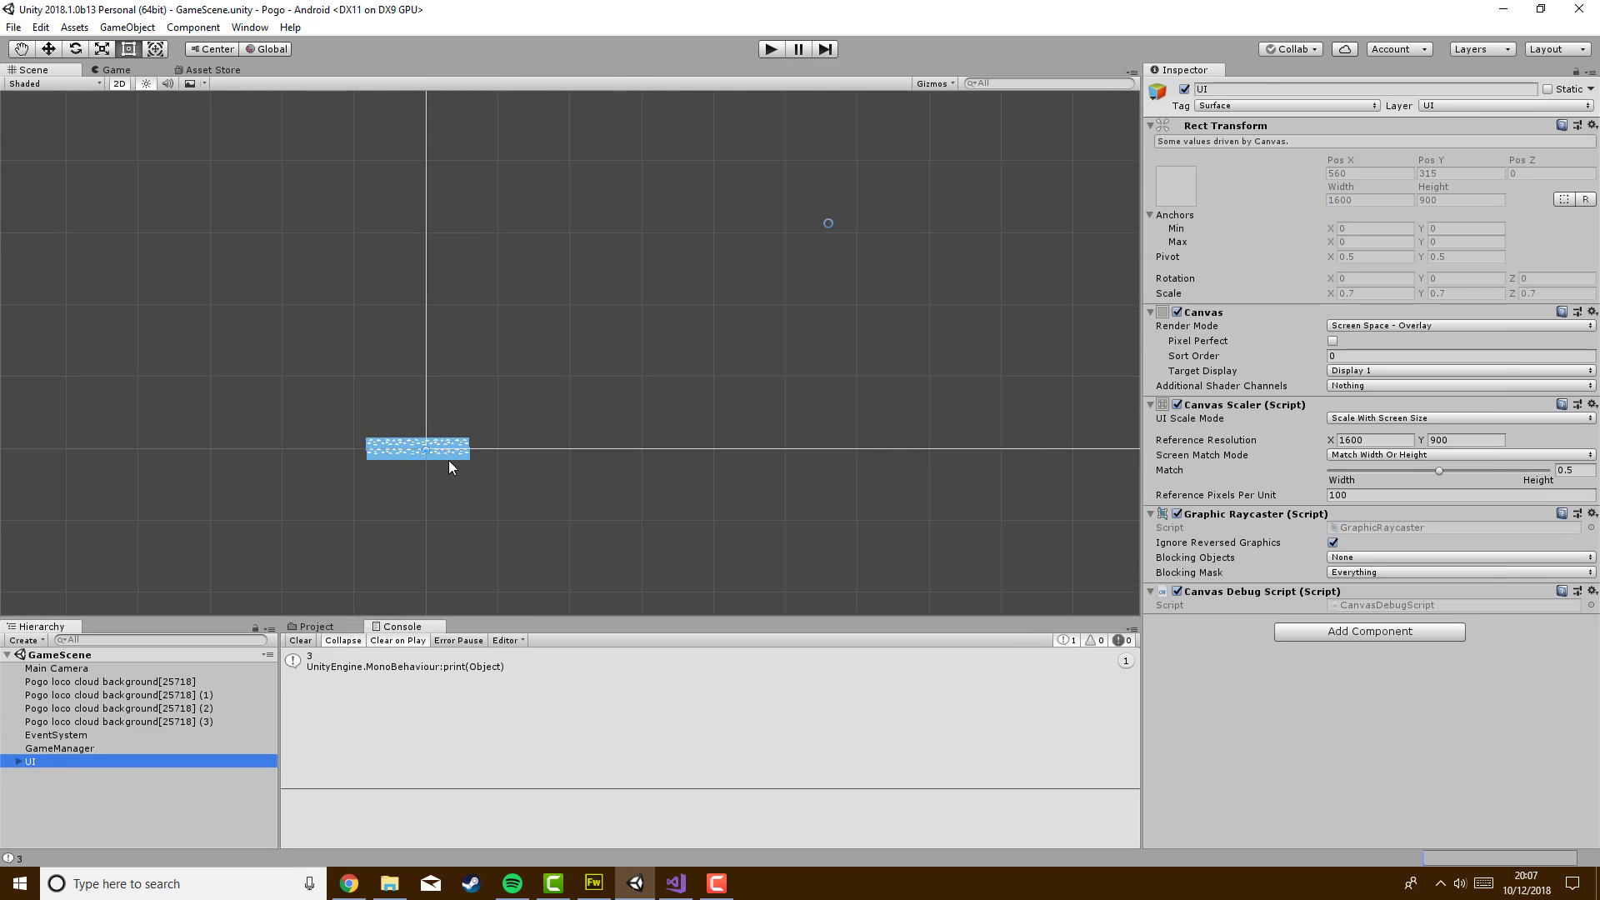
{"action": "scroll", "coordinate": [670, 447], "scroll_direction": "up", "scroll_amount": 3}
{"action": "scroll", "coordinate": [663, 440], "scroll_direction": "down", "scroll_amount": 4}
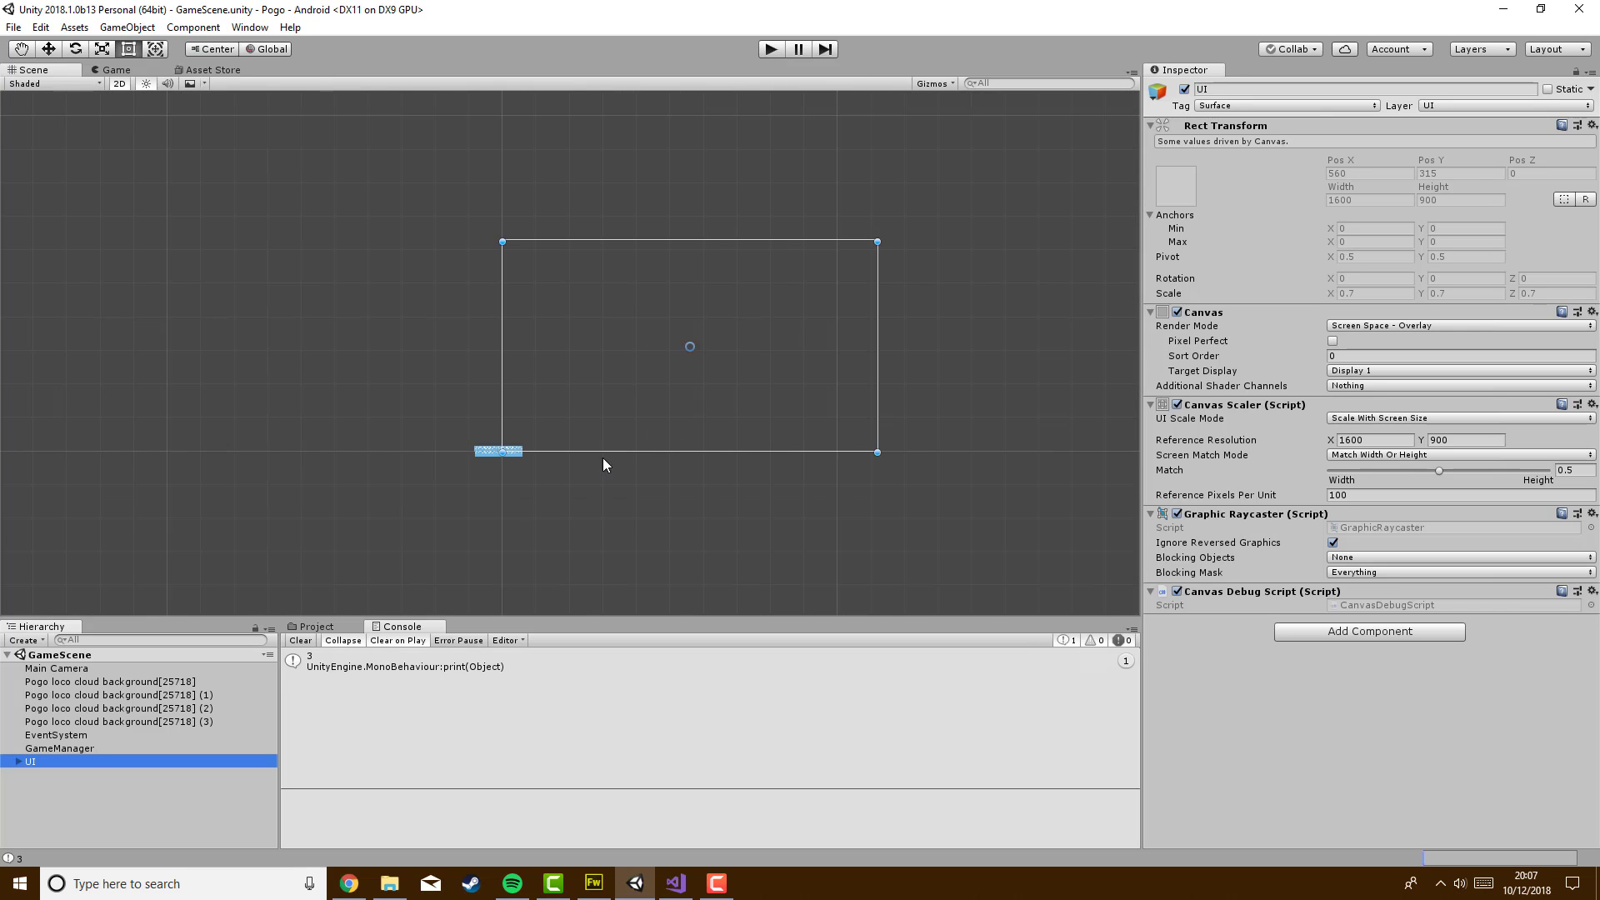
Add a new UI canvas to the scene root and name it TitleScreen
{"action": "left_click", "coordinate": [53, 784]}
{"action": "right_click", "coordinate": [54, 780]}
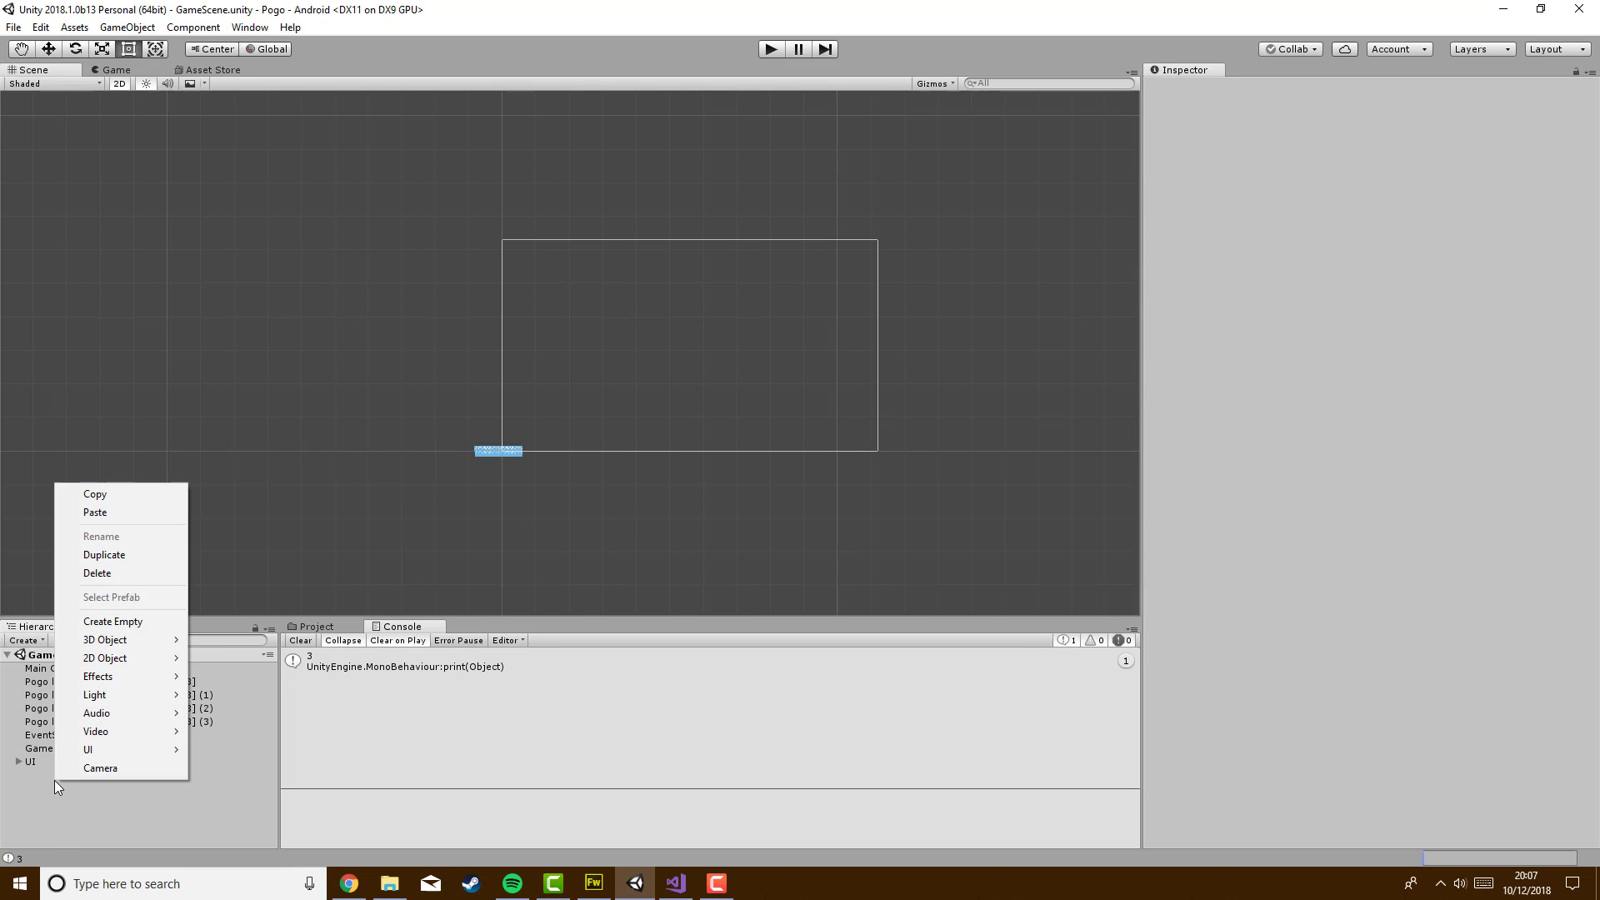
{"action": "mouse_move", "coordinate": [113, 757]}
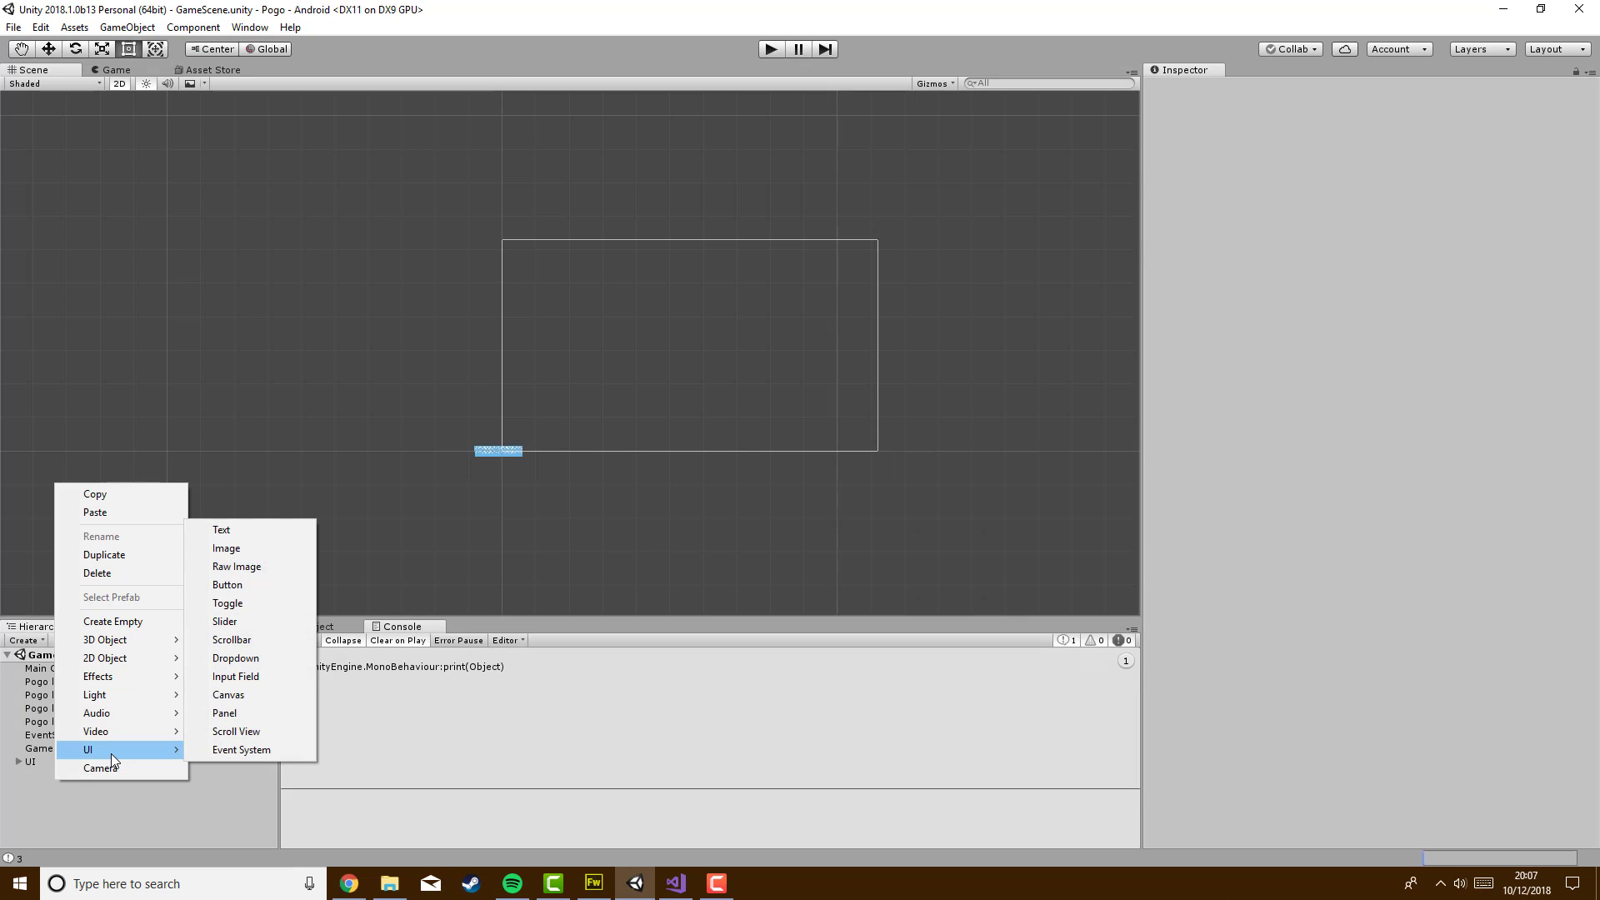
{"action": "left_click", "coordinate": [242, 694]}
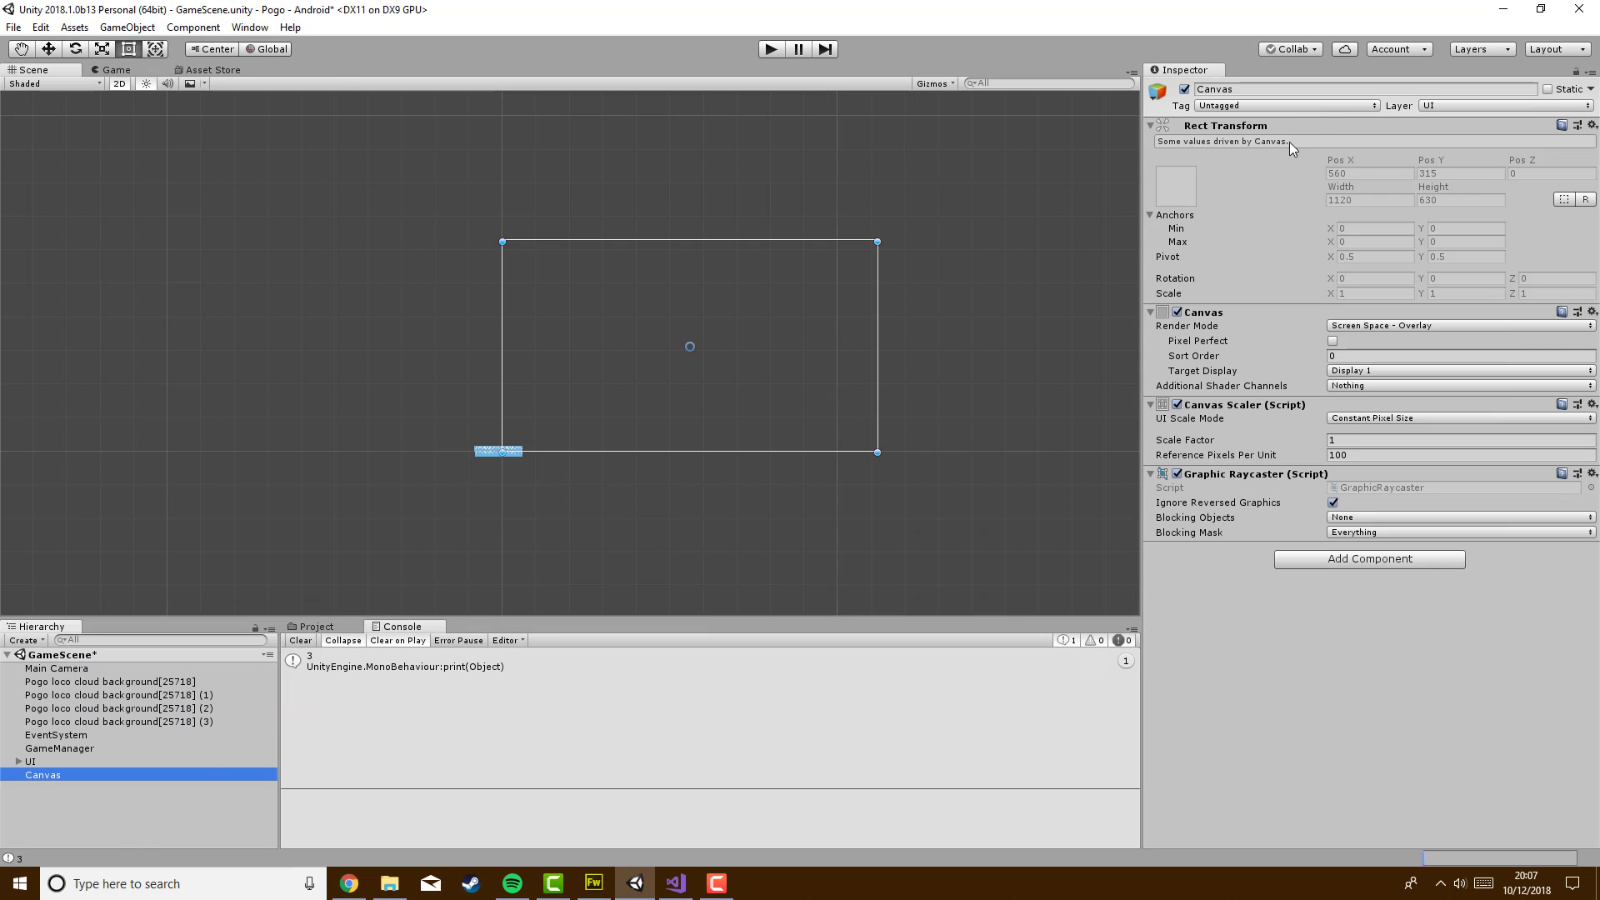
{"action": "left_click", "coordinate": [1225, 89]}
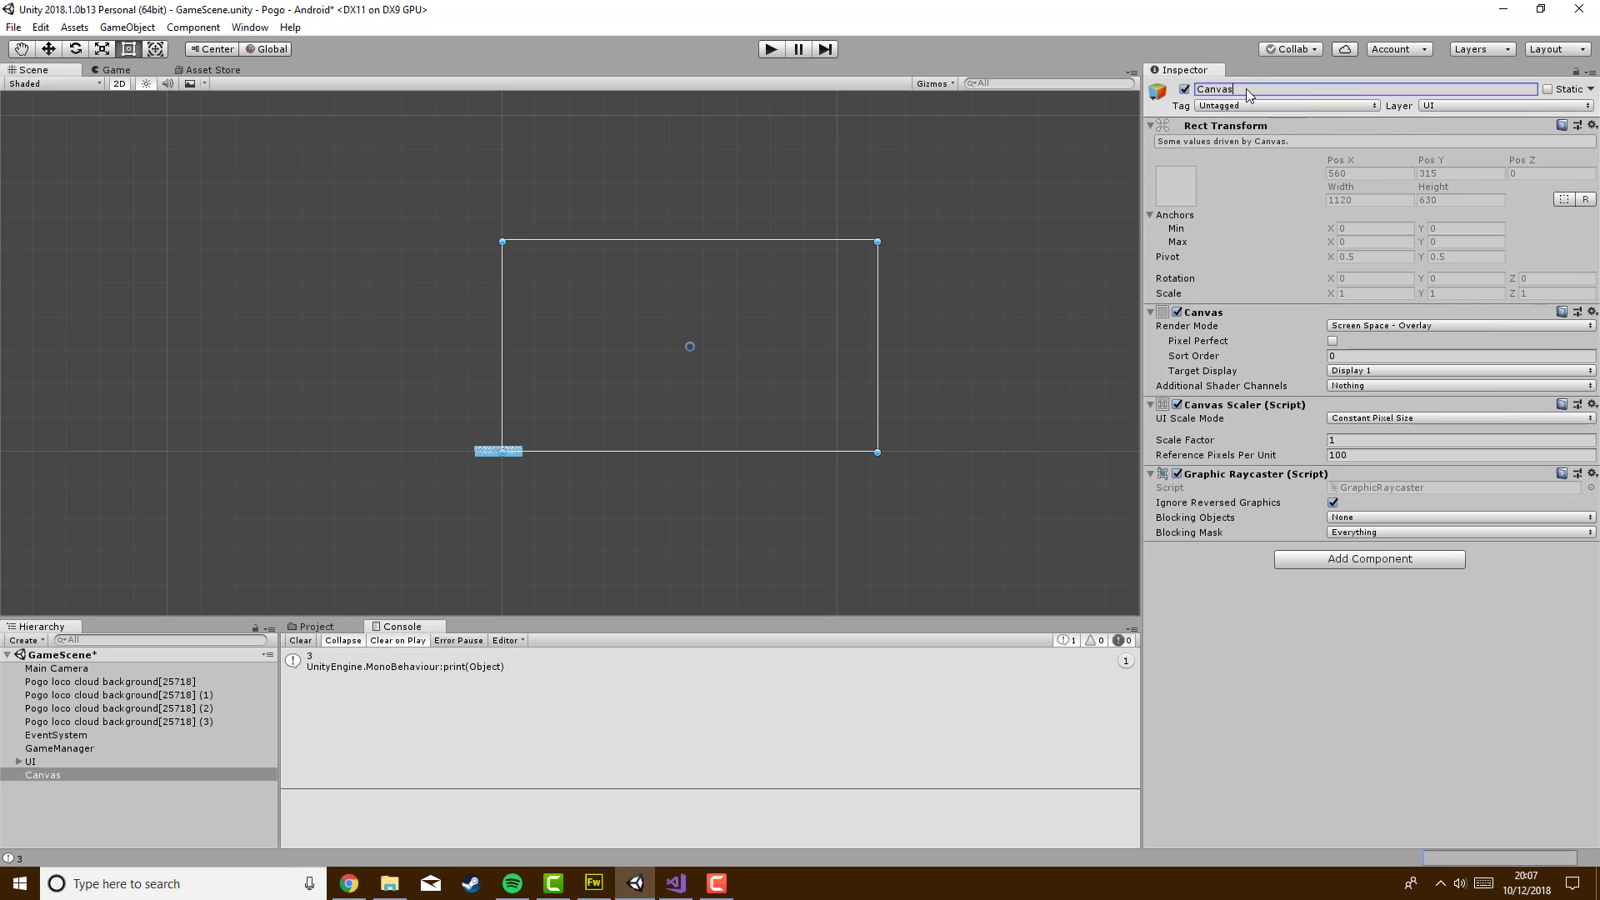
{"action": "type", "text": "TitleScreen"}
{"action": "key", "text": "Return"}
Add a UI Image as a child of the TitleScreen canvas
{"action": "right_click", "coordinate": [52, 772]}
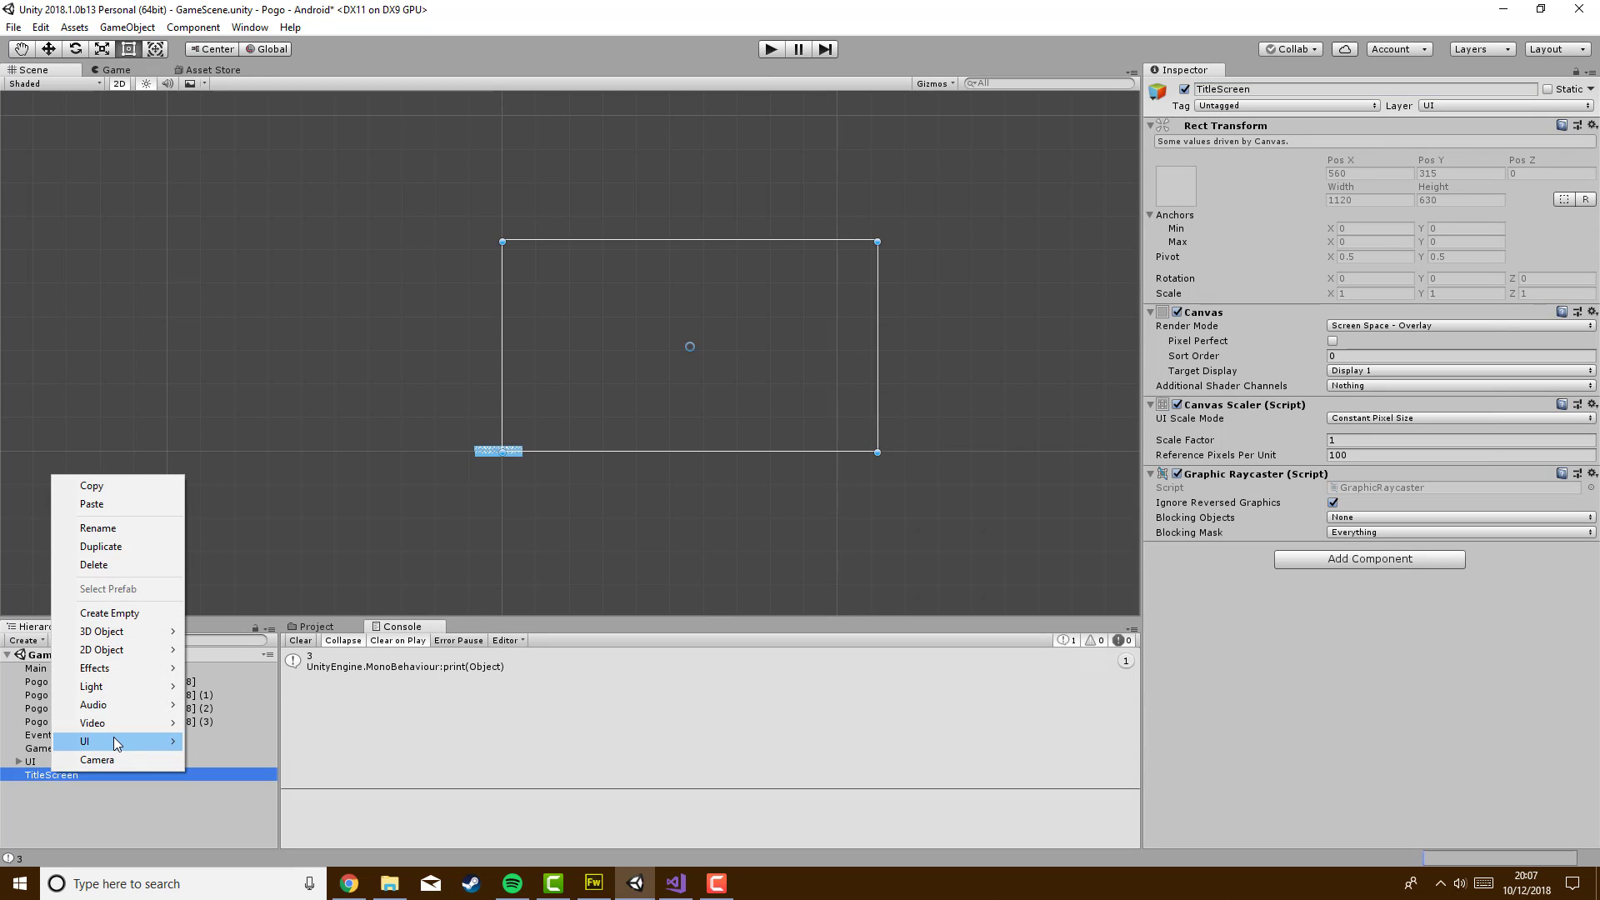
{"action": "mouse_move", "coordinate": [114, 739]}
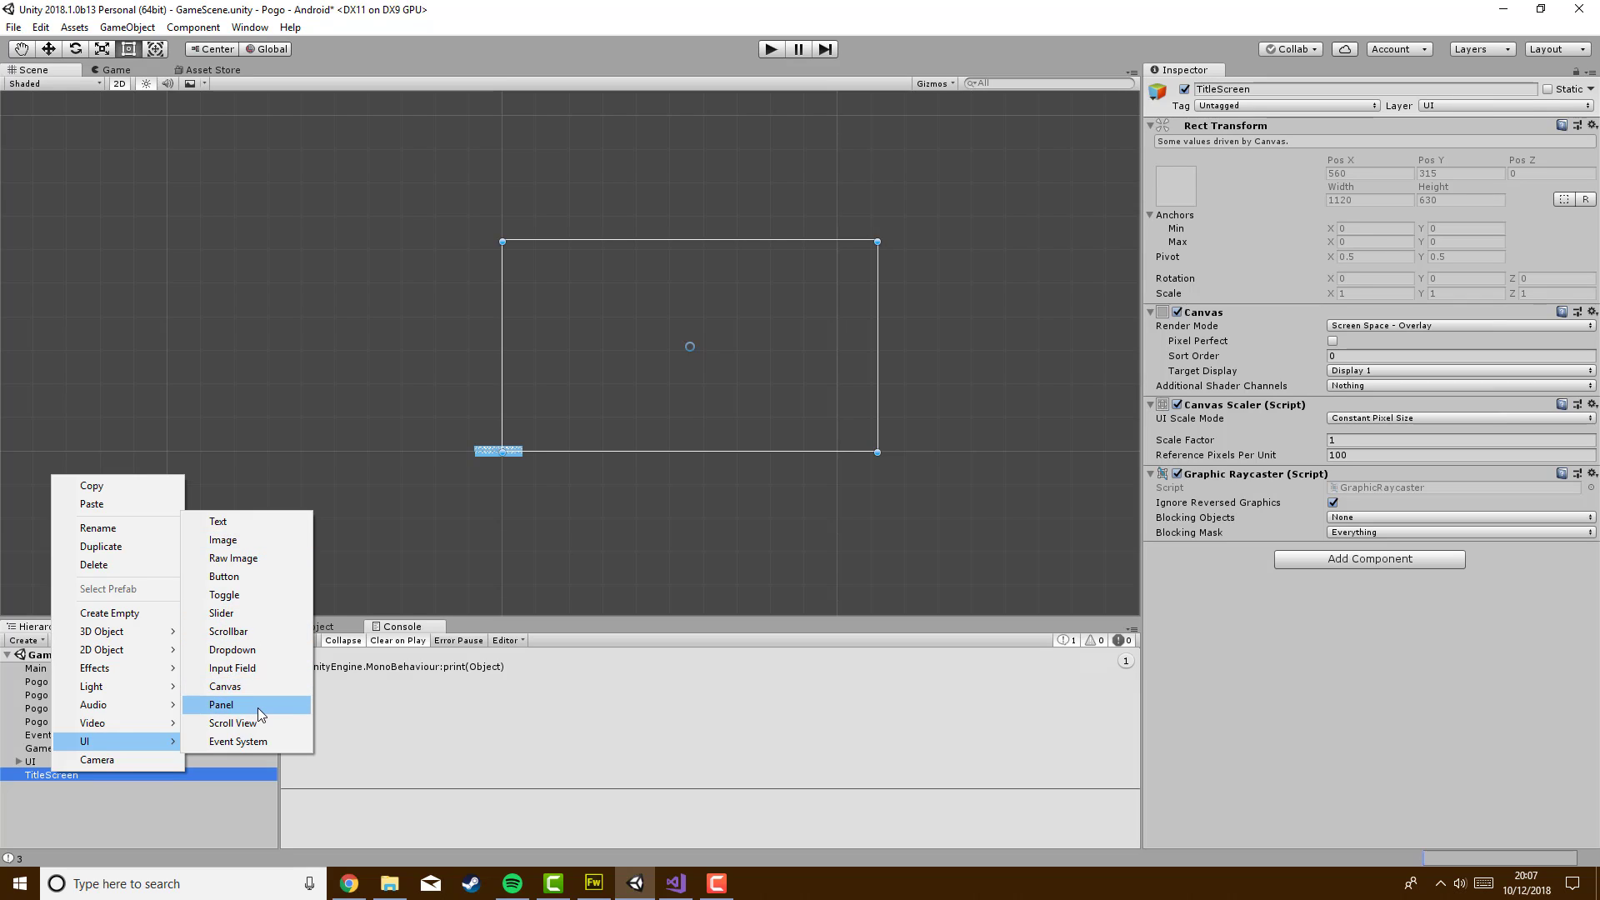
{"action": "left_click", "coordinate": [252, 538]}
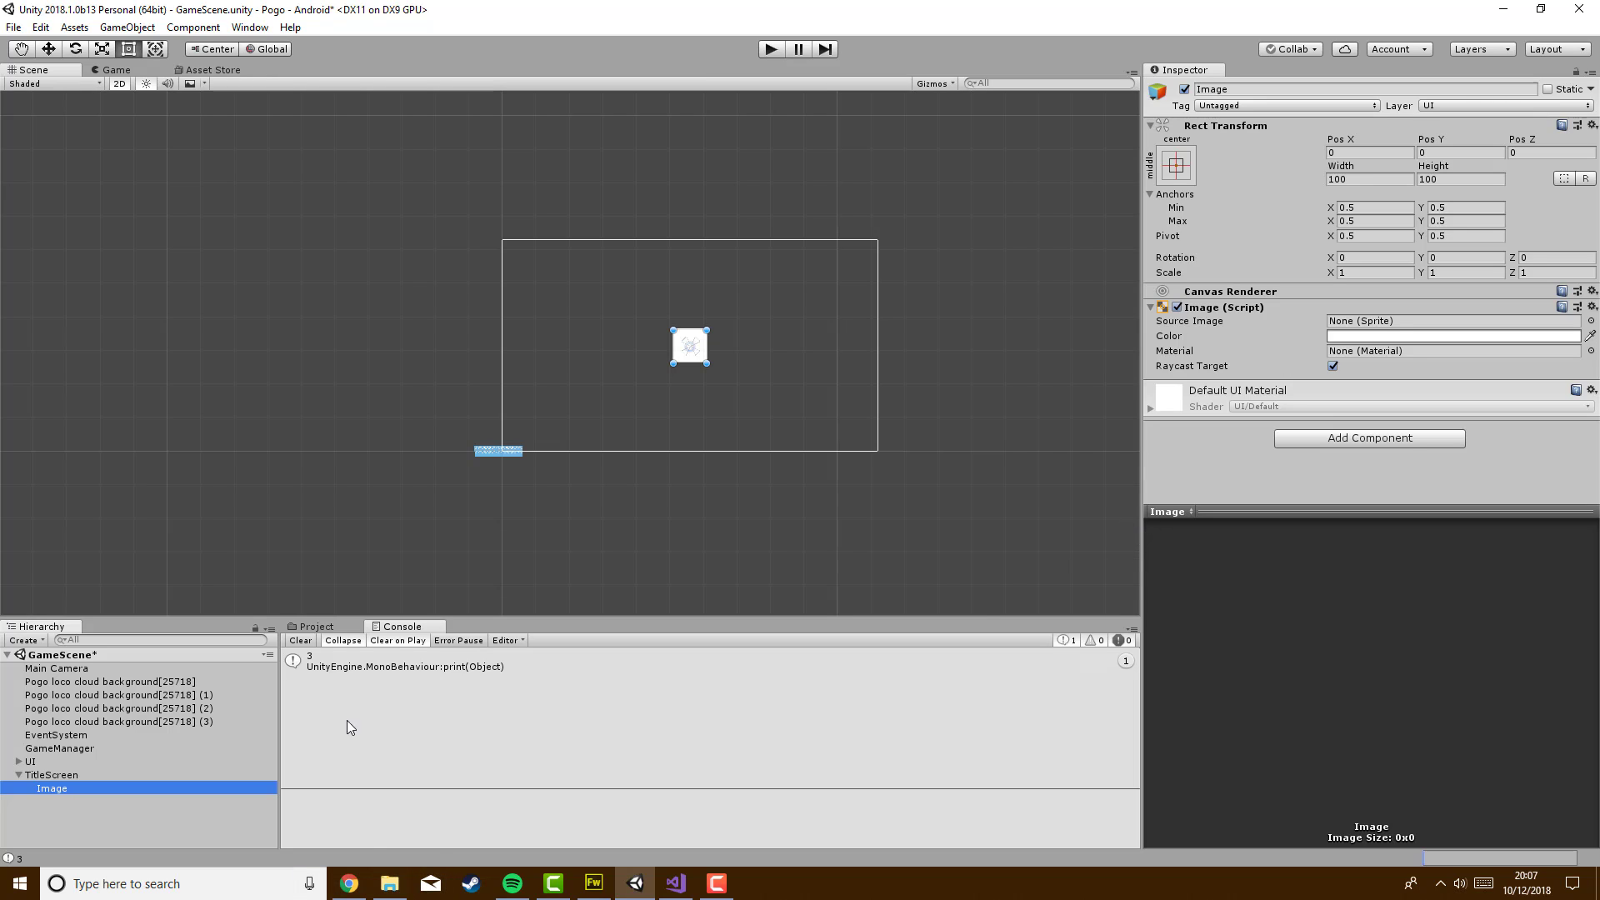
Show the project assets, check the prepared images in the UIStuff folder in File Explorer, and return to Unity
{"action": "left_click", "coordinate": [329, 627]}
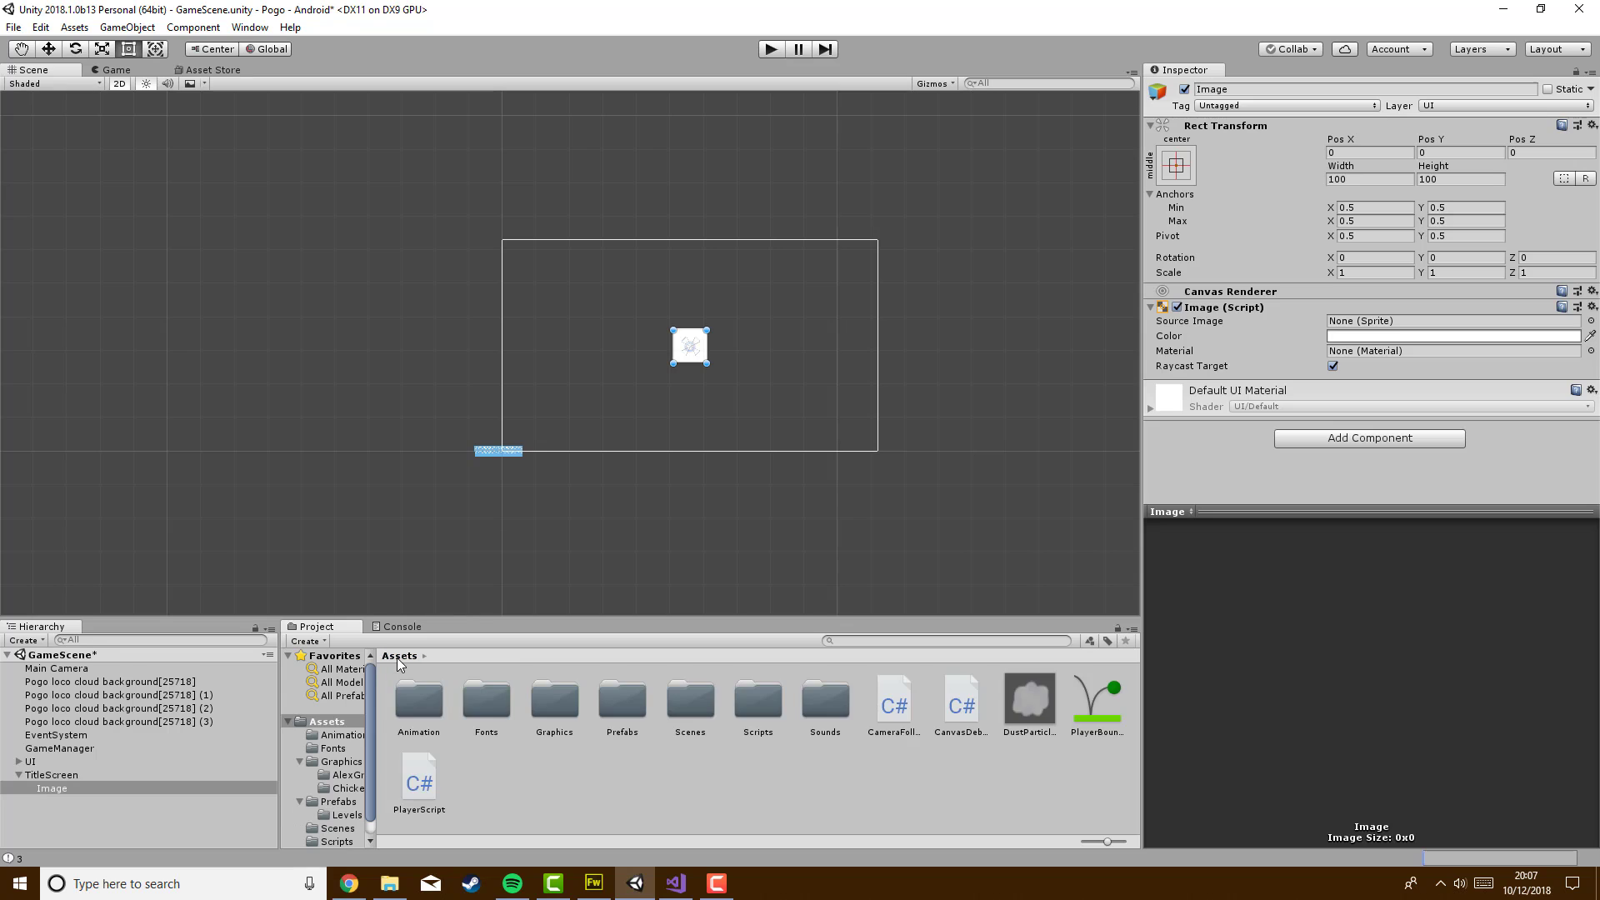
{"action": "left_click", "coordinate": [389, 884]}
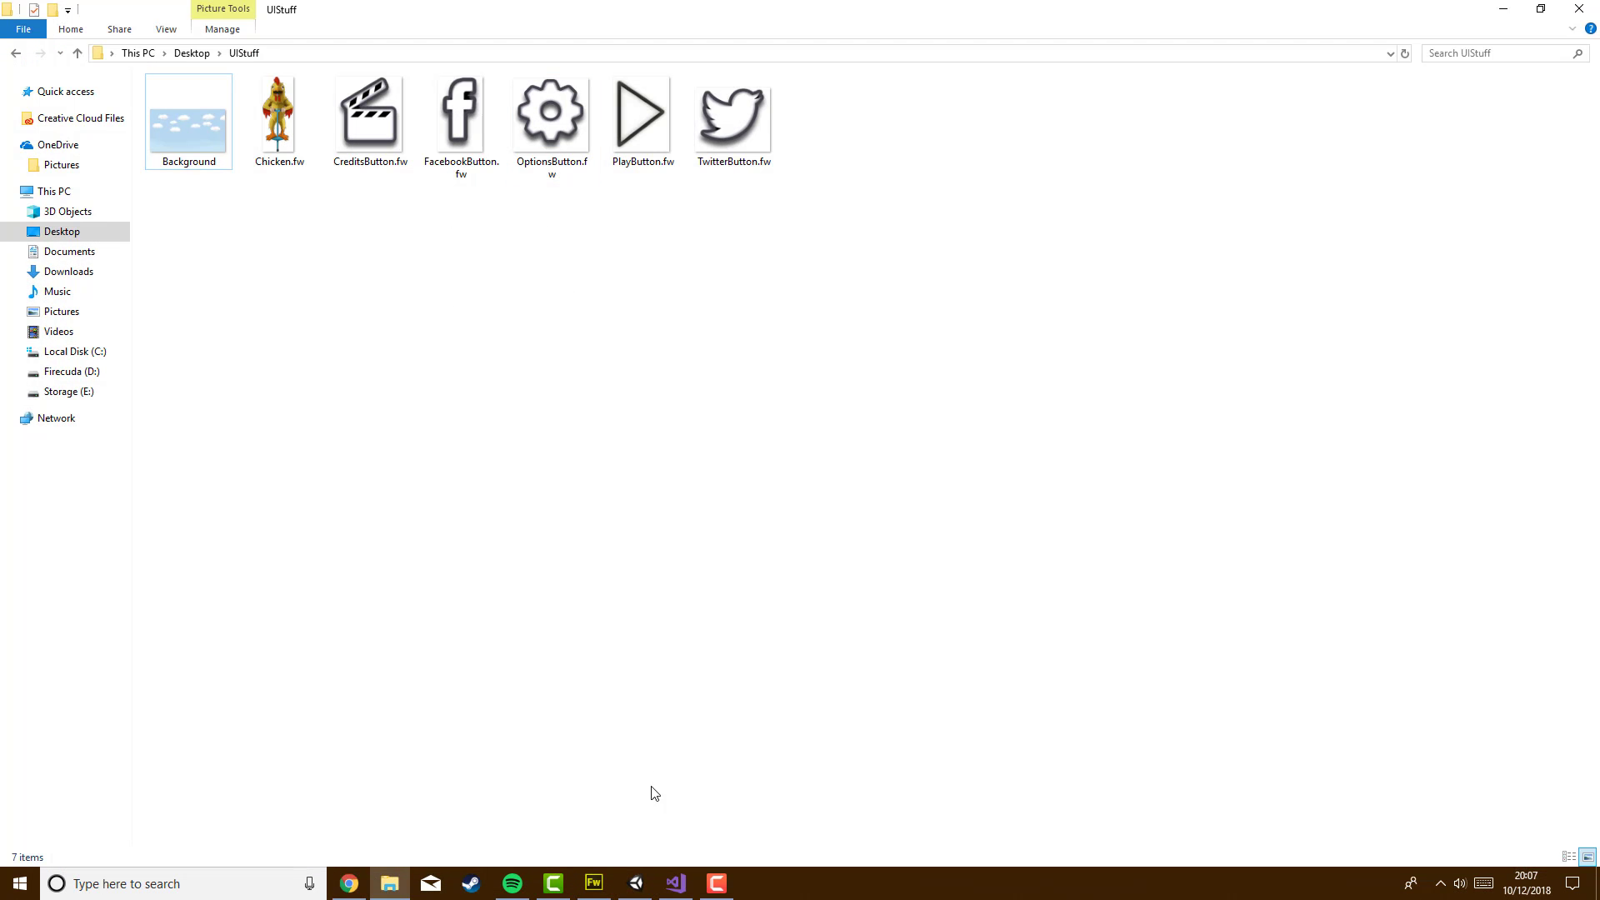
{"action": "left_click", "coordinate": [636, 884]}
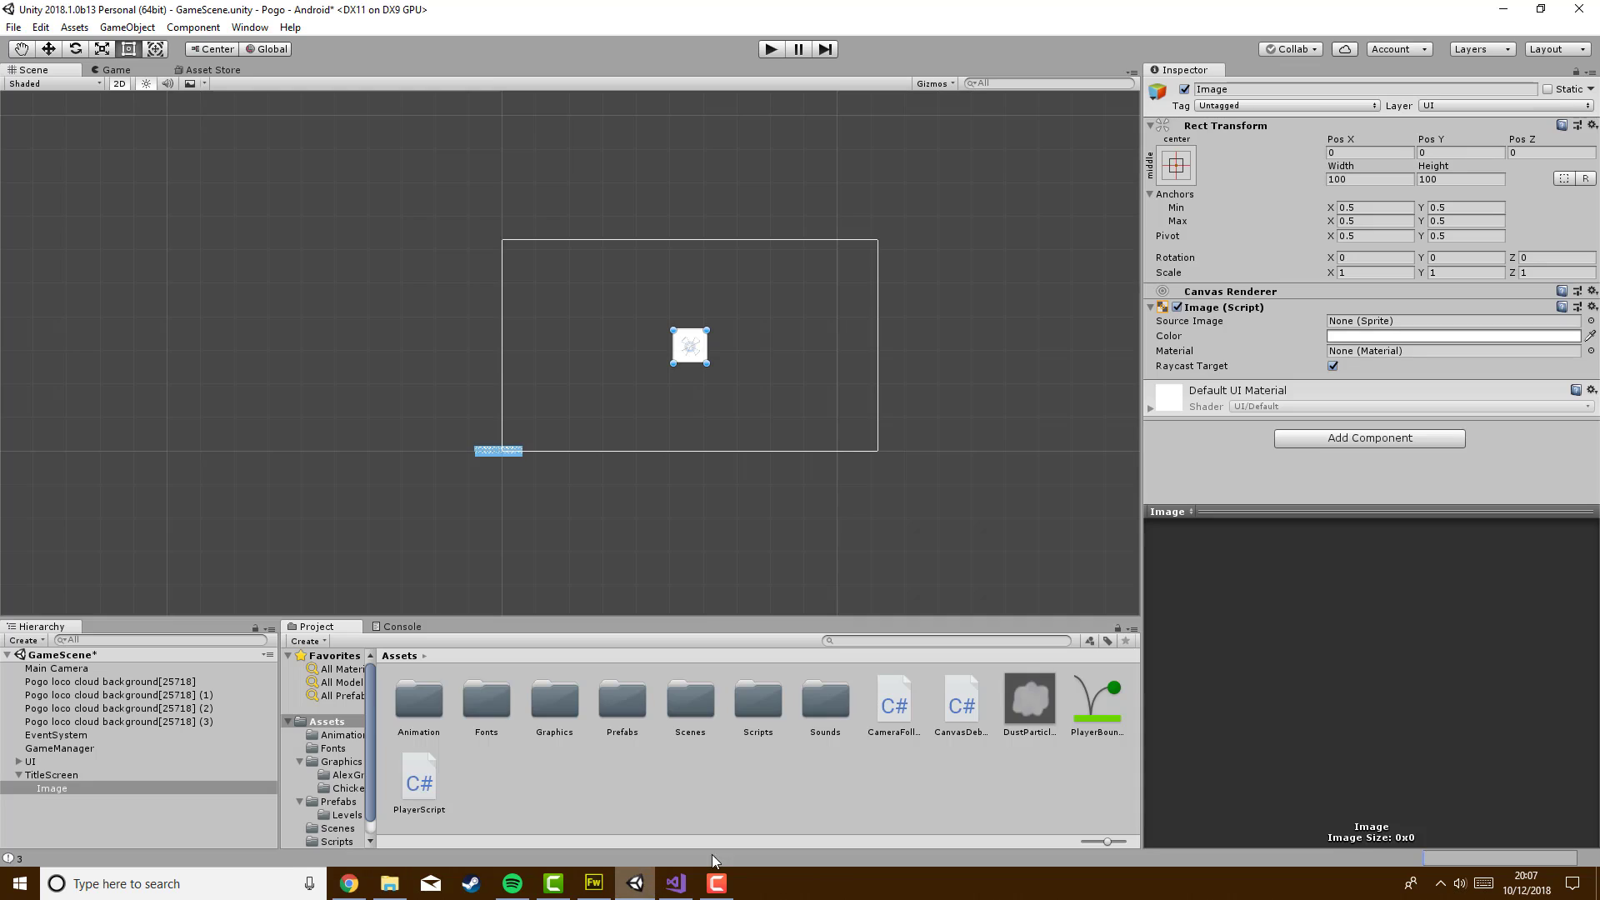
{"action": "right_click", "coordinate": [612, 789]}
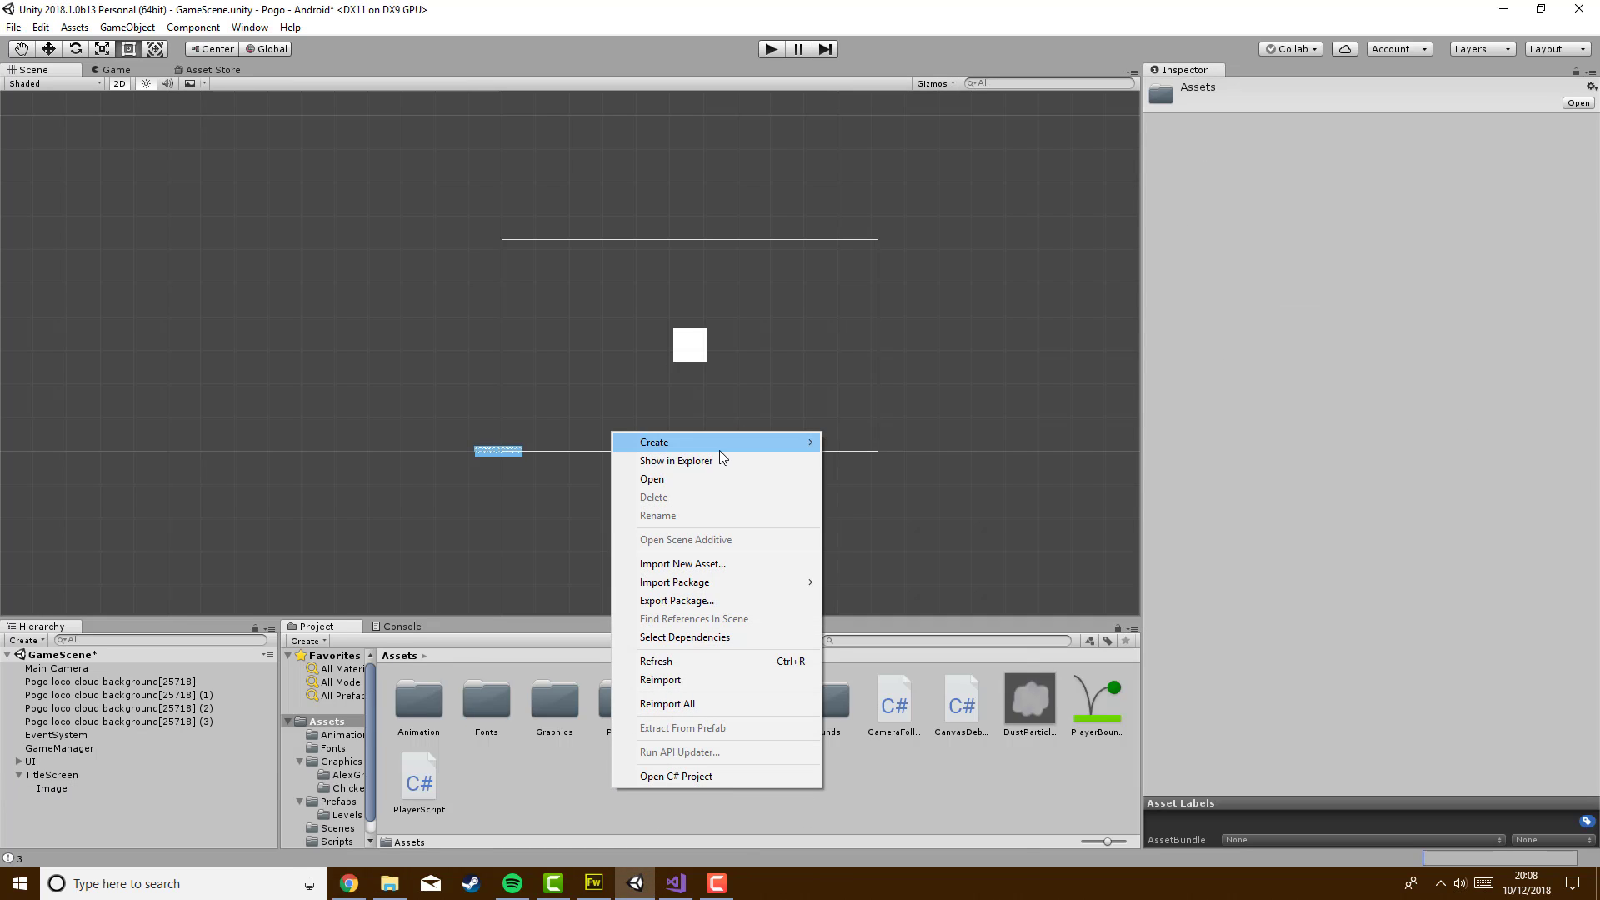
{"action": "mouse_move", "coordinate": [718, 450]}
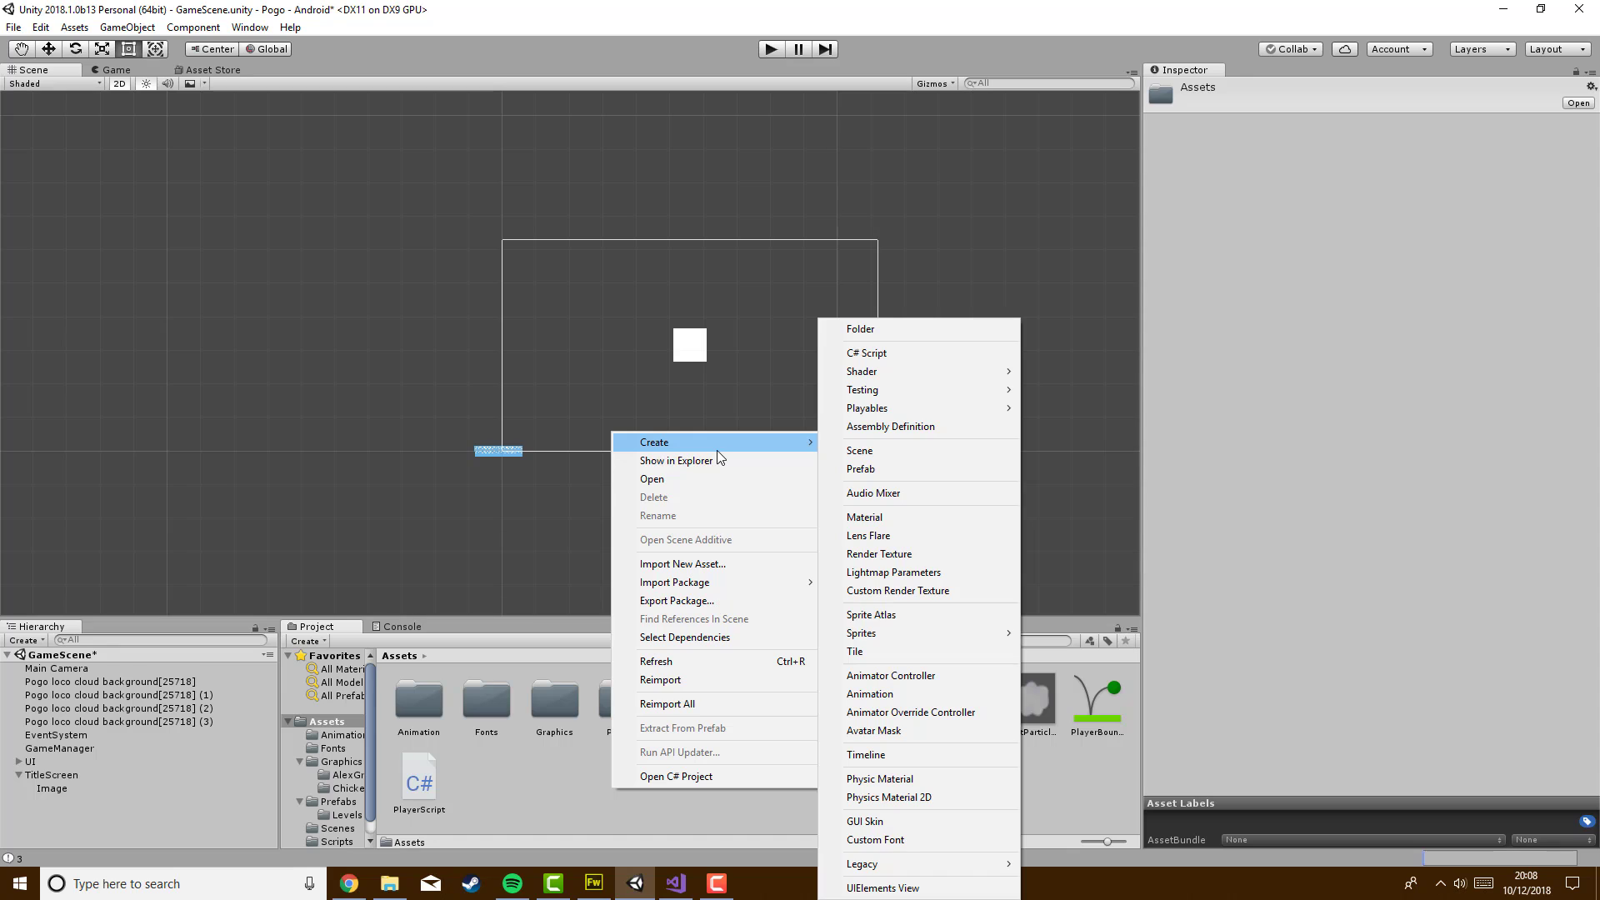
{"action": "left_click", "coordinate": [522, 793]}
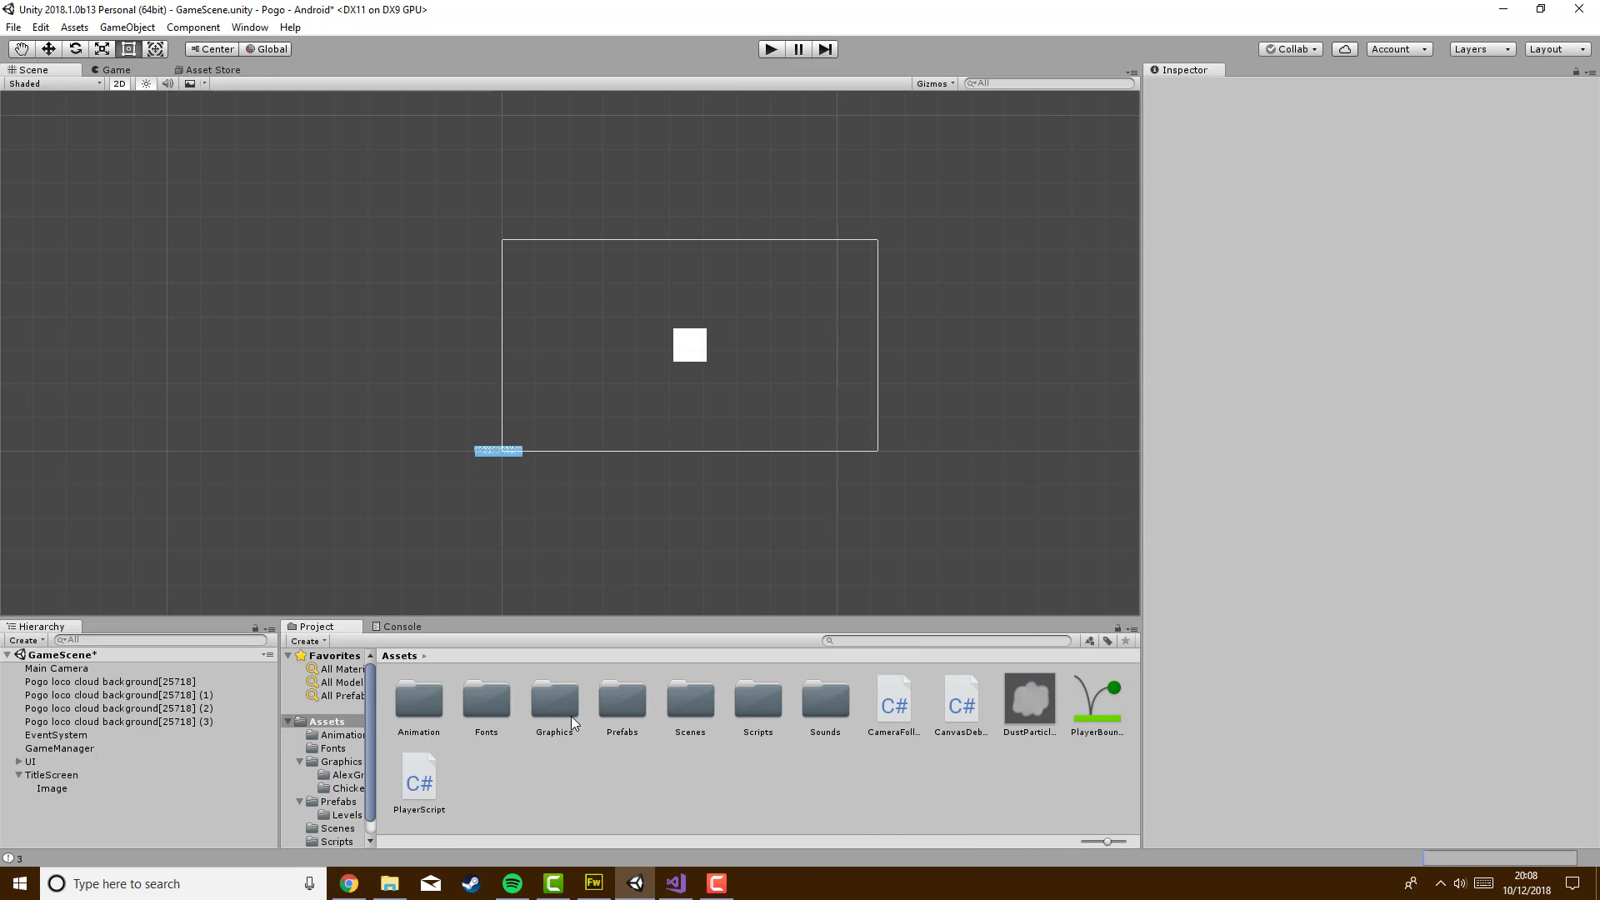
Create a folder named UI inside the project's Graphics folder
{"action": "double_click", "coordinate": [571, 716]}
{"action": "right_click", "coordinate": [528, 808]}
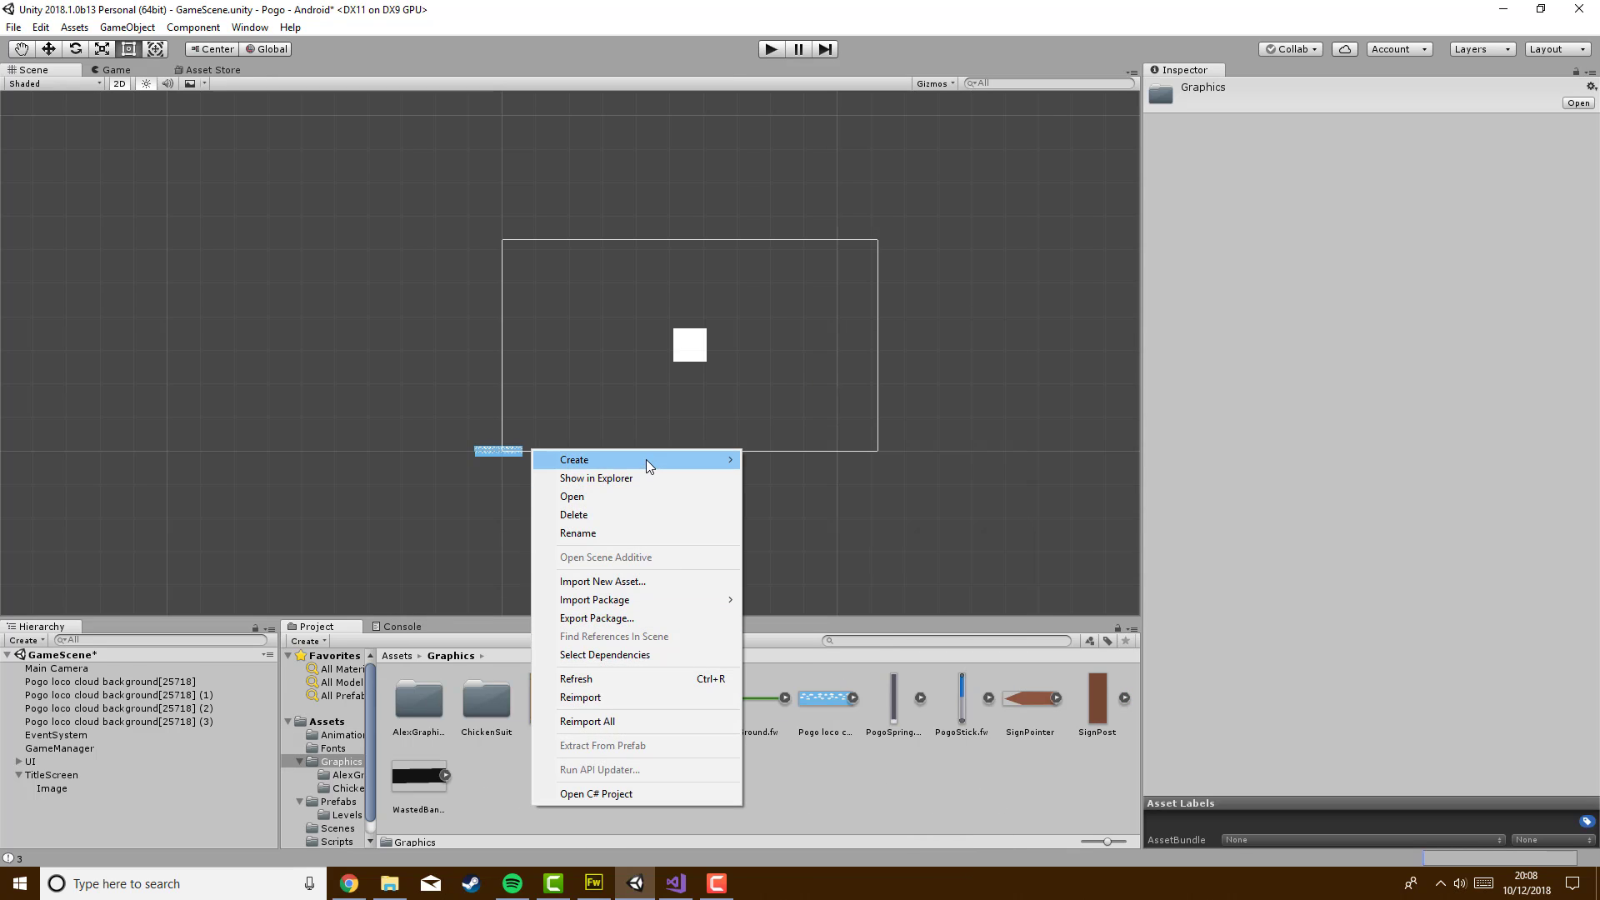
{"action": "mouse_move", "coordinate": [647, 459]}
{"action": "left_click", "coordinate": [870, 329]}
{"action": "type", "text": "UI"}
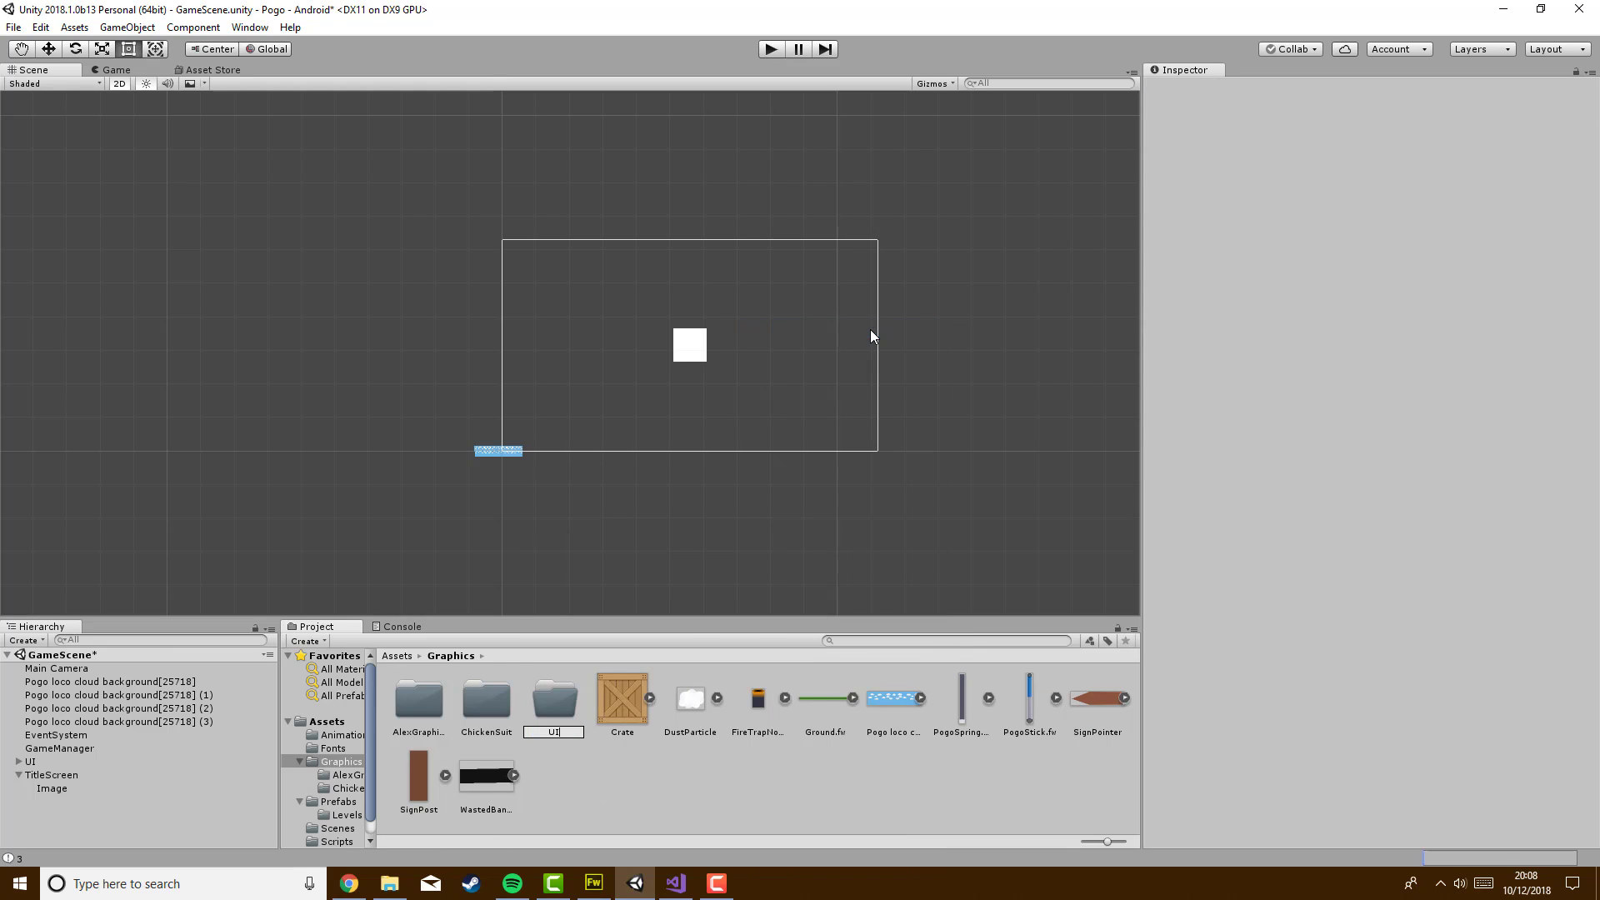
{"action": "key", "text": "Return"}
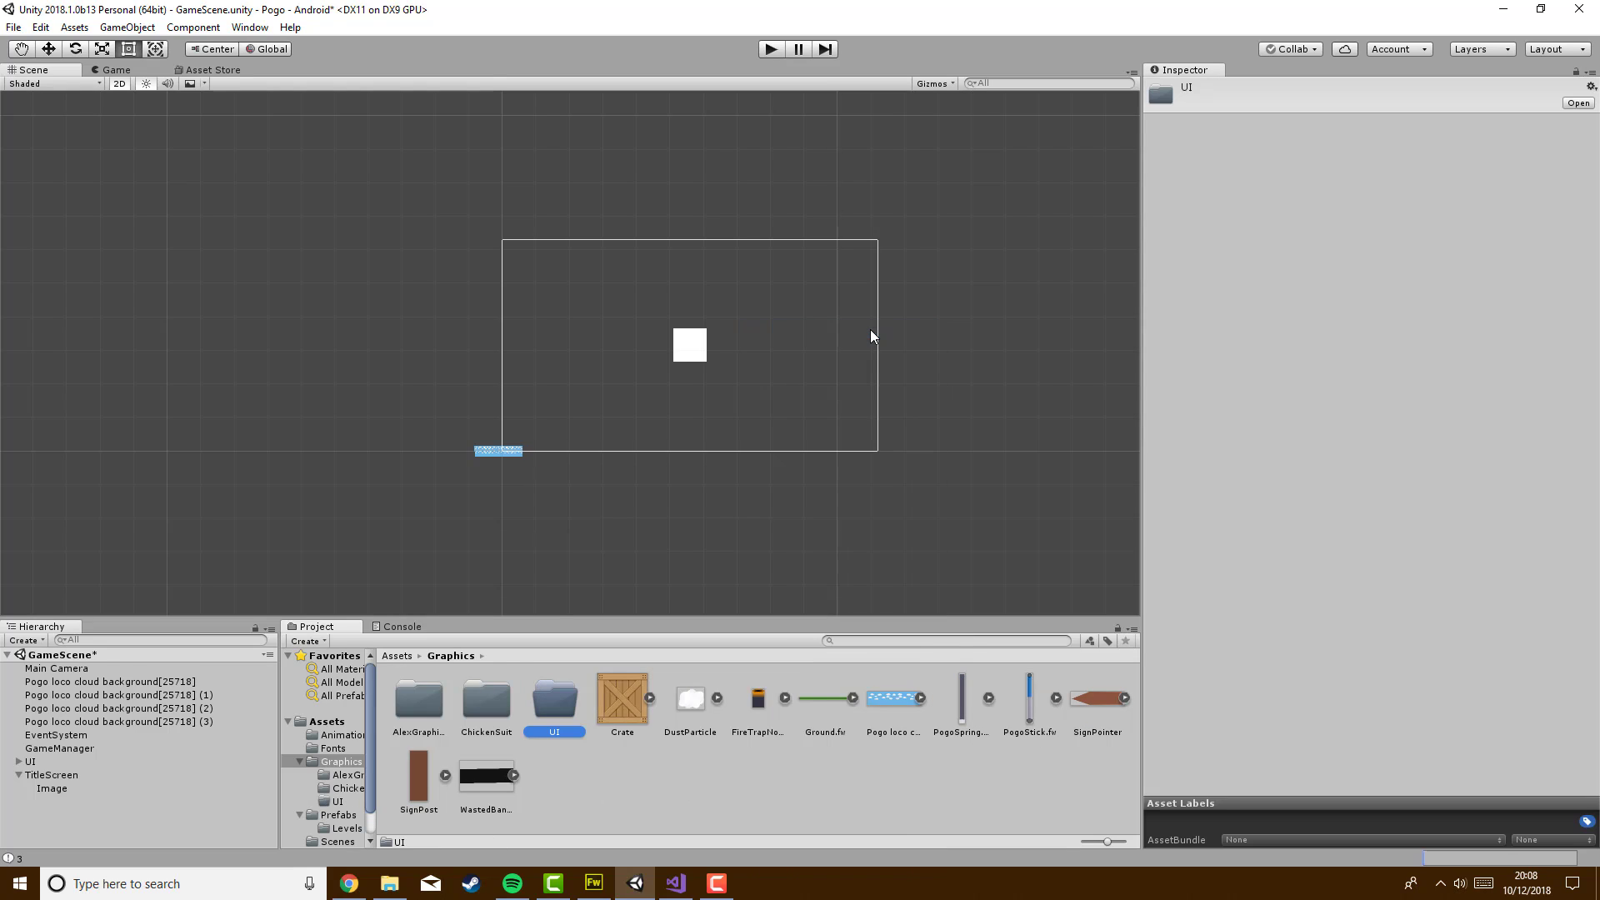
Import all seven images from the desktop UIStuff folder into the project's Graphics > UI folder
{"action": "left_click", "coordinate": [395, 656]}
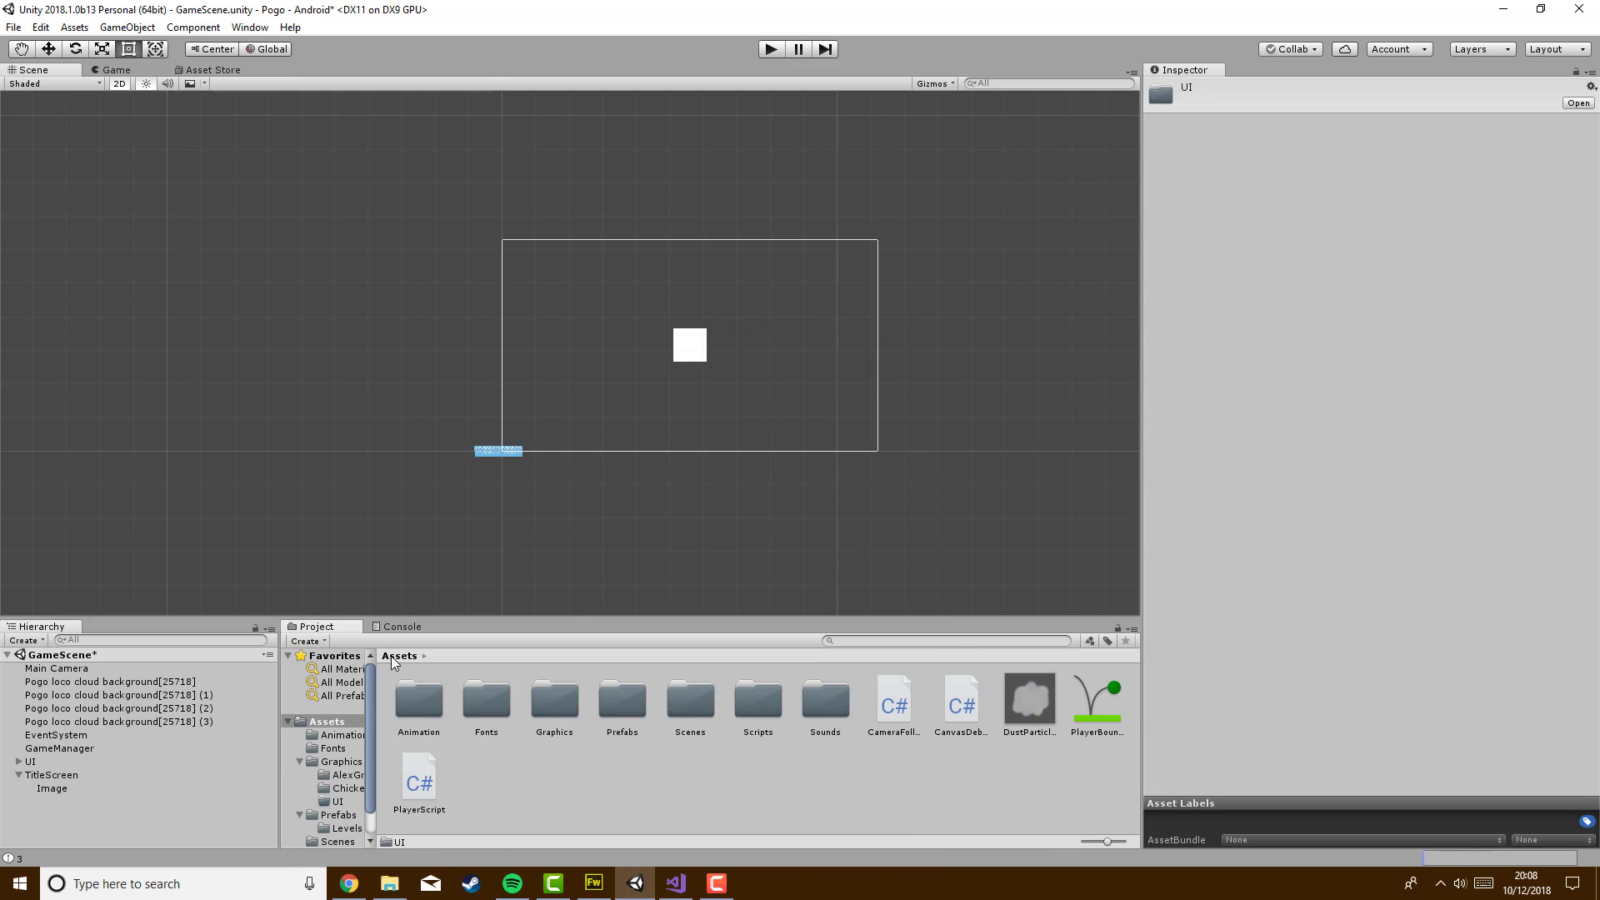
{"action": "double_click", "coordinate": [541, 697]}
{"action": "double_click", "coordinate": [557, 695]}
{"action": "left_click", "coordinate": [371, 894]}
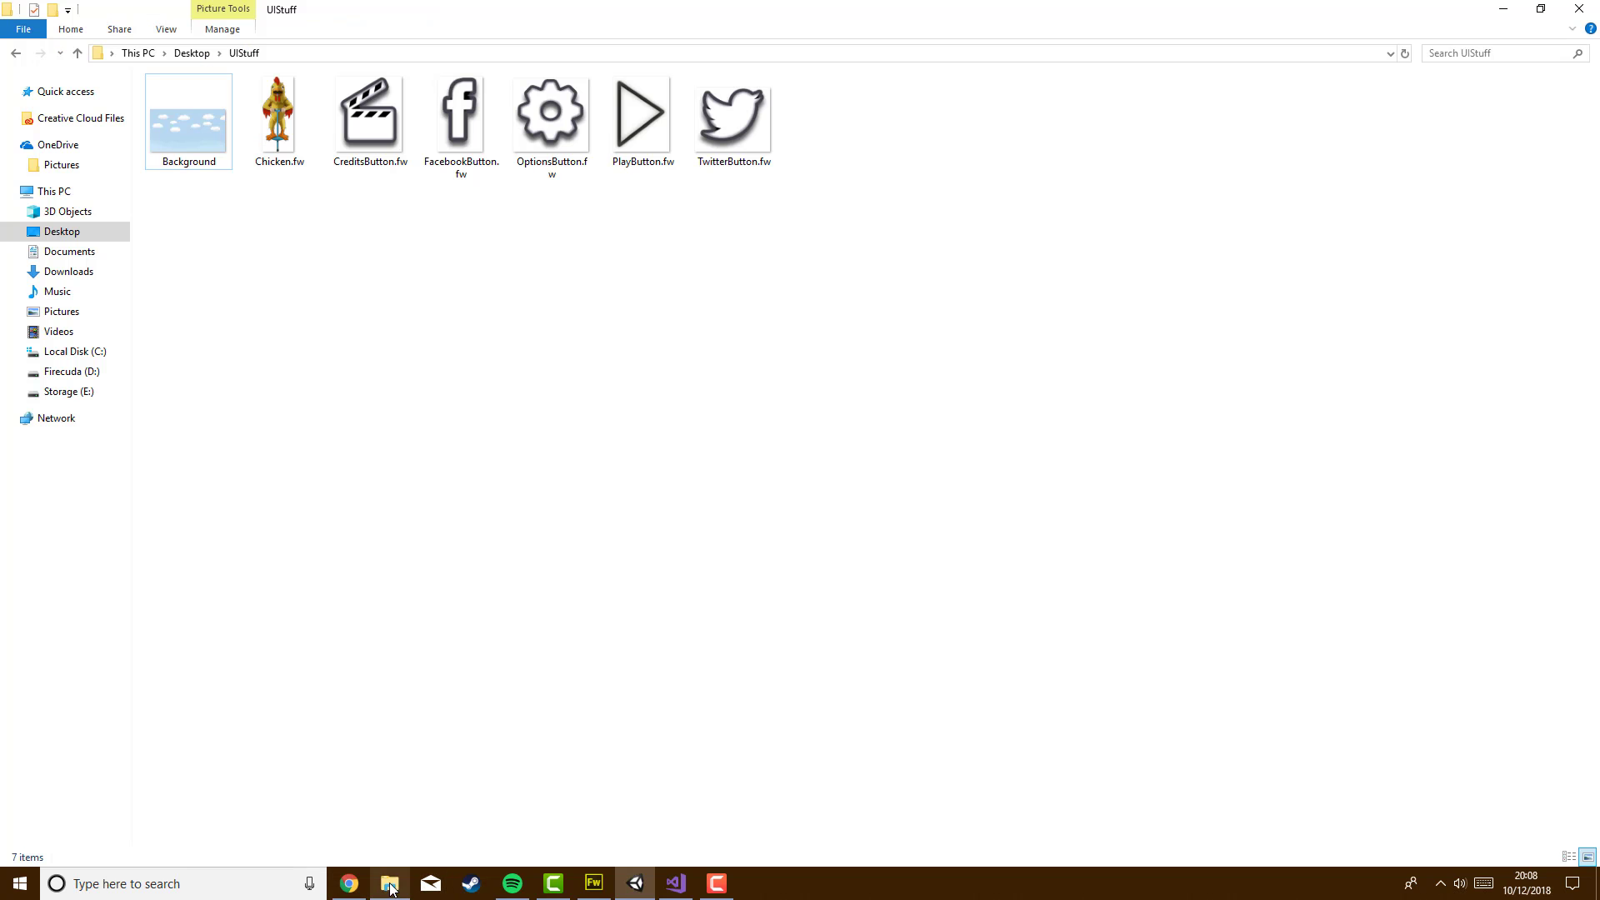
{"action": "left_click", "coordinate": [1541, 10]}
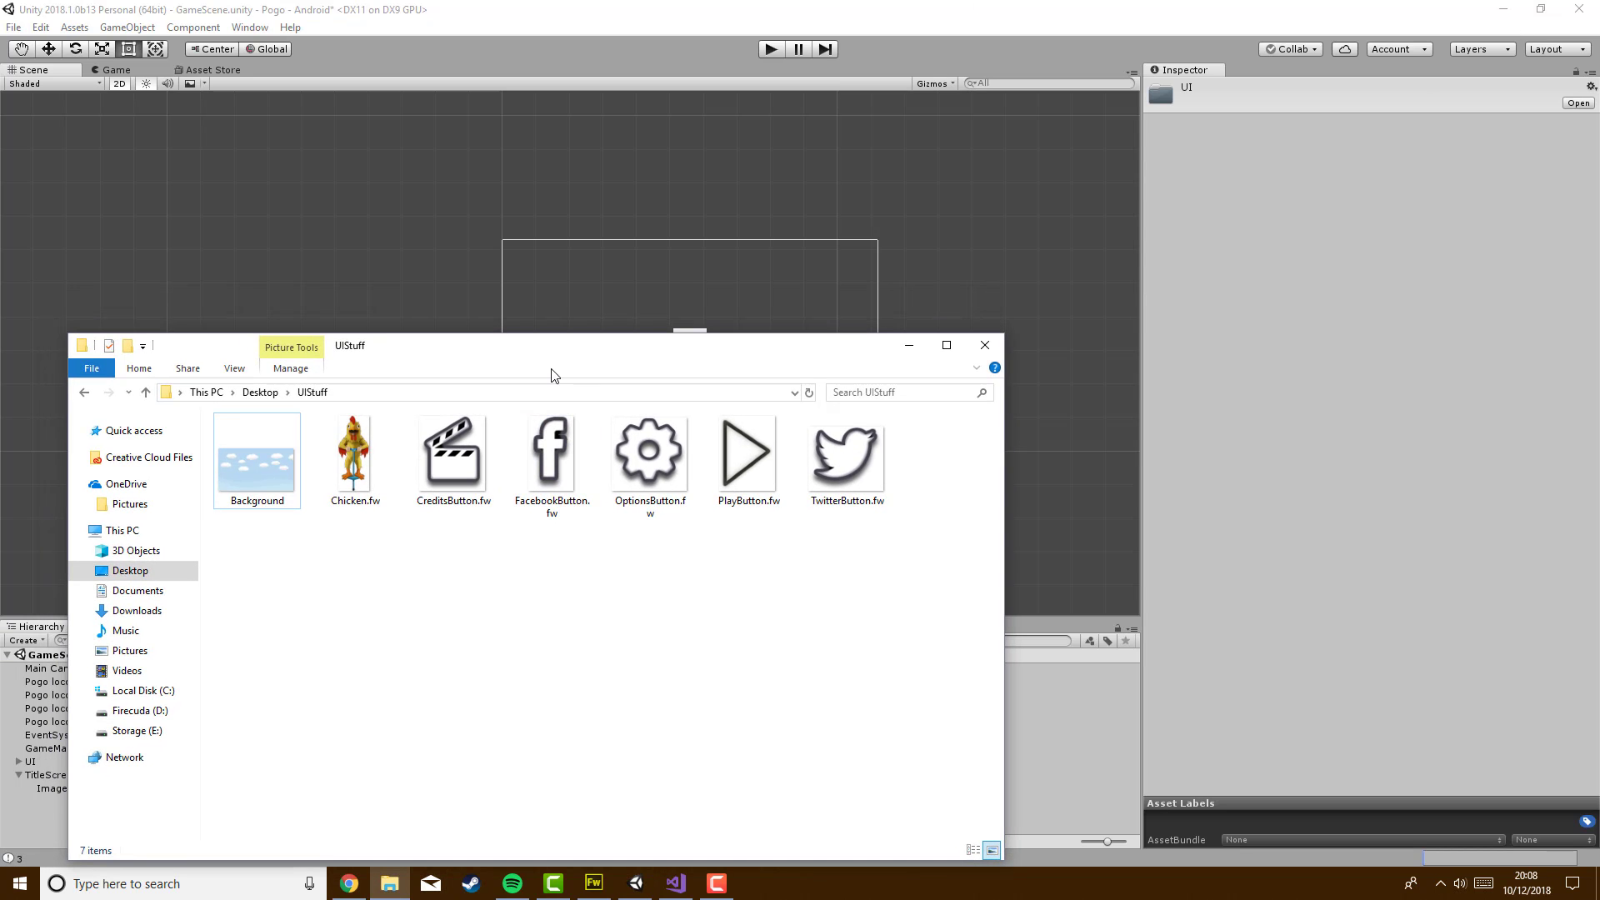
{"action": "left_click_drag", "start_coordinate": [550, 352], "coordinate": [890, 108]}
{"action": "left_click_drag", "start_coordinate": [1264, 315], "coordinate": [510, 783]}
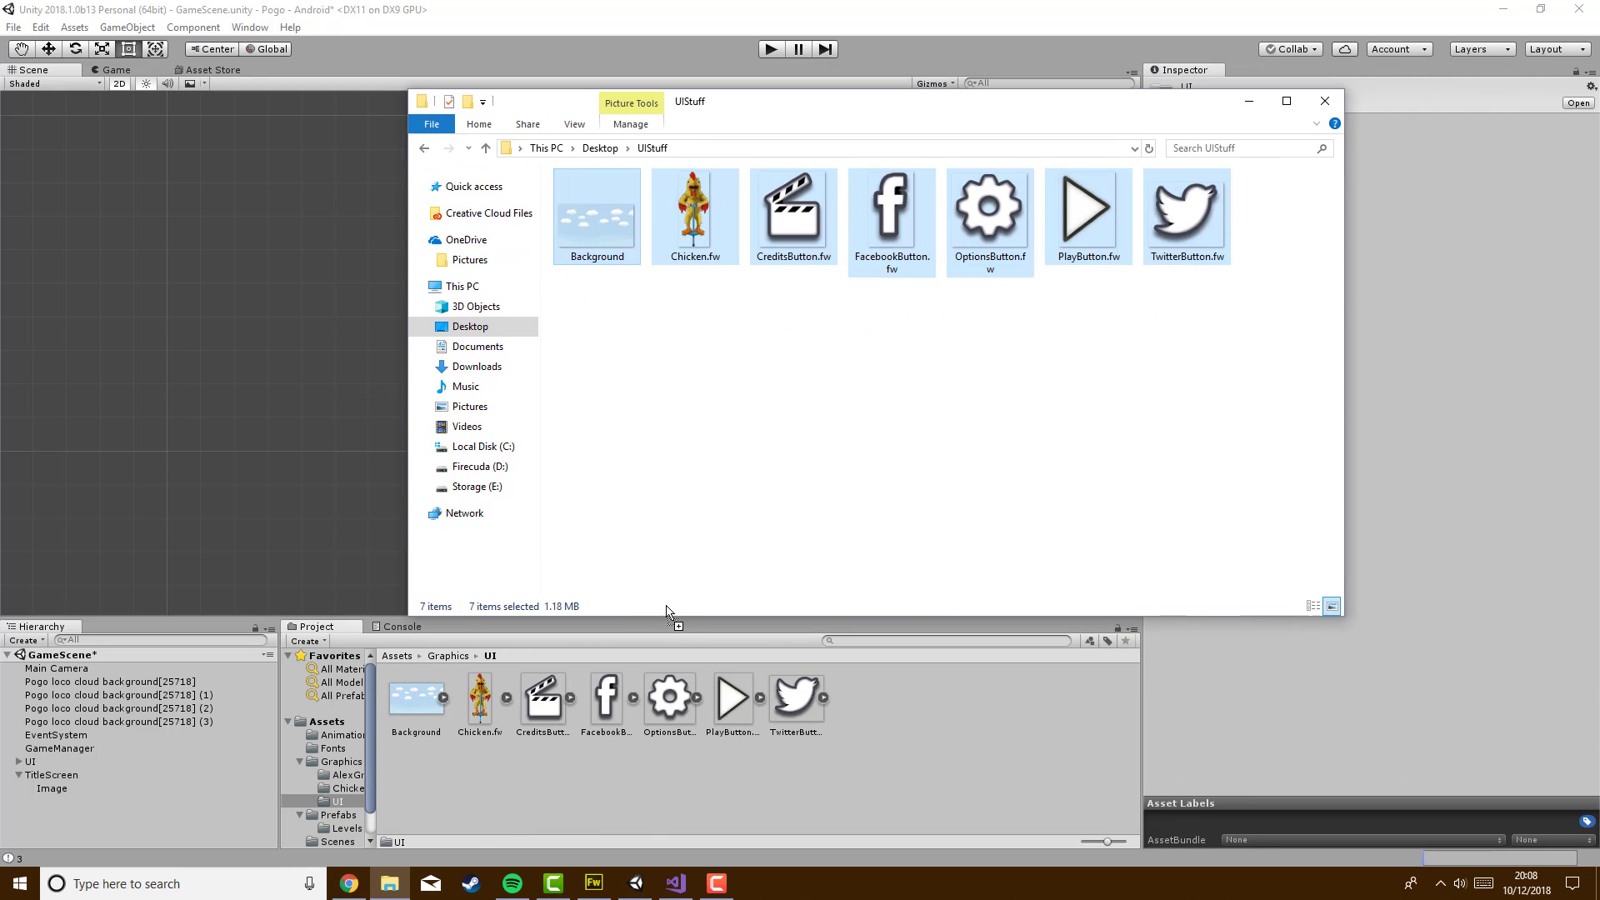
{"action": "left_click", "coordinate": [470, 789]}
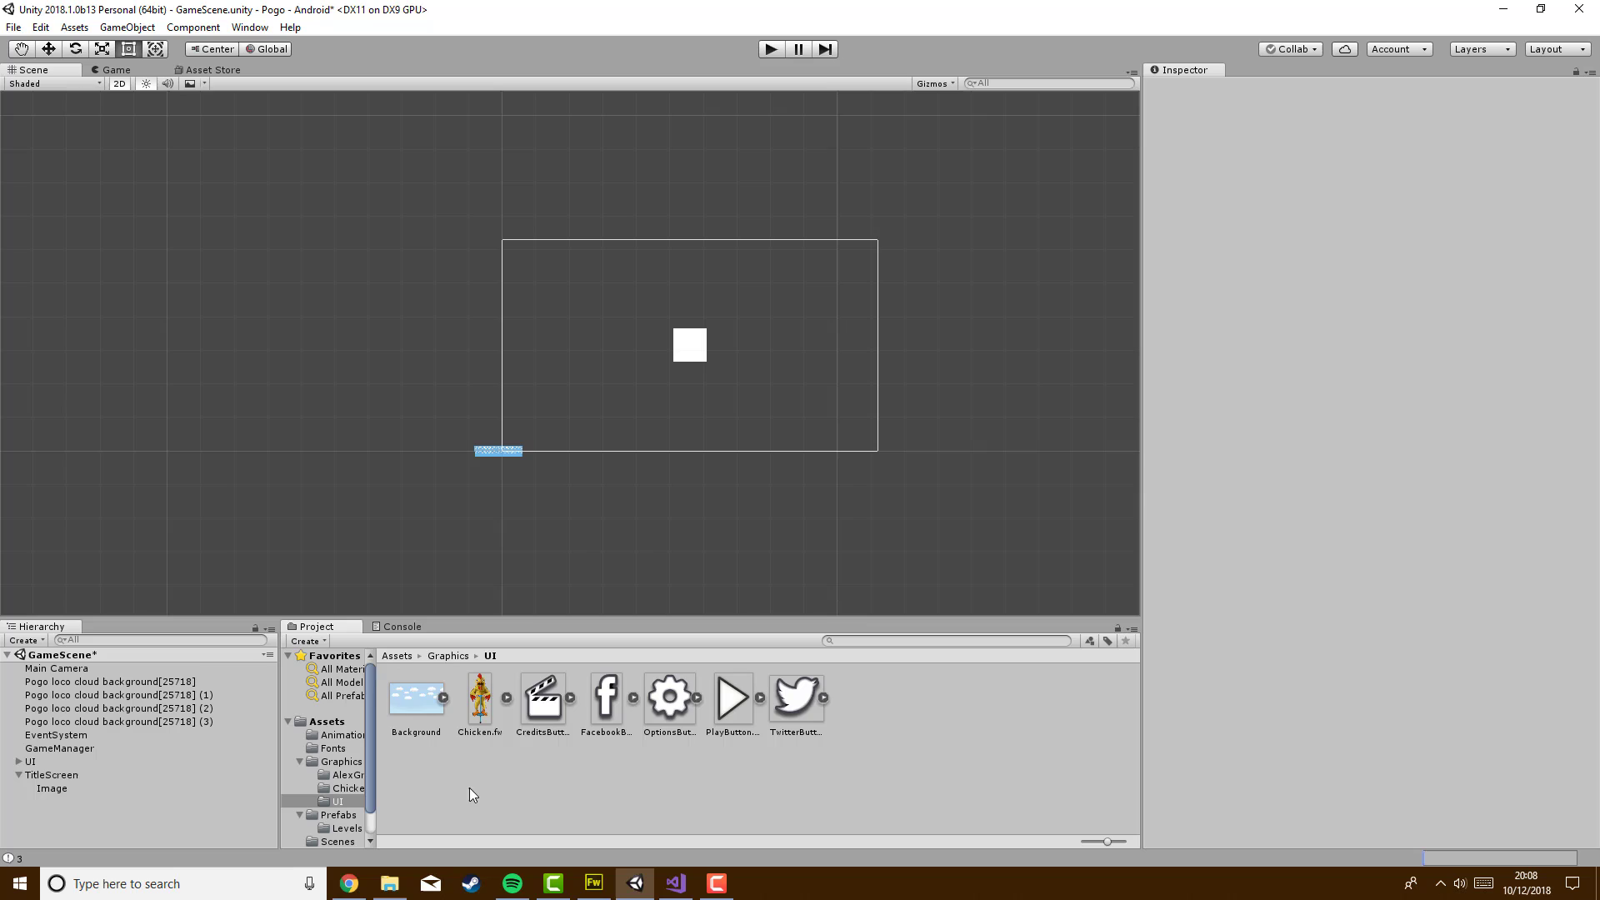
Check the import settings and previews of the imported sprites, including Background, Chicken.fw and TwitterButton.fw
{"action": "left_click", "coordinate": [403, 703]}
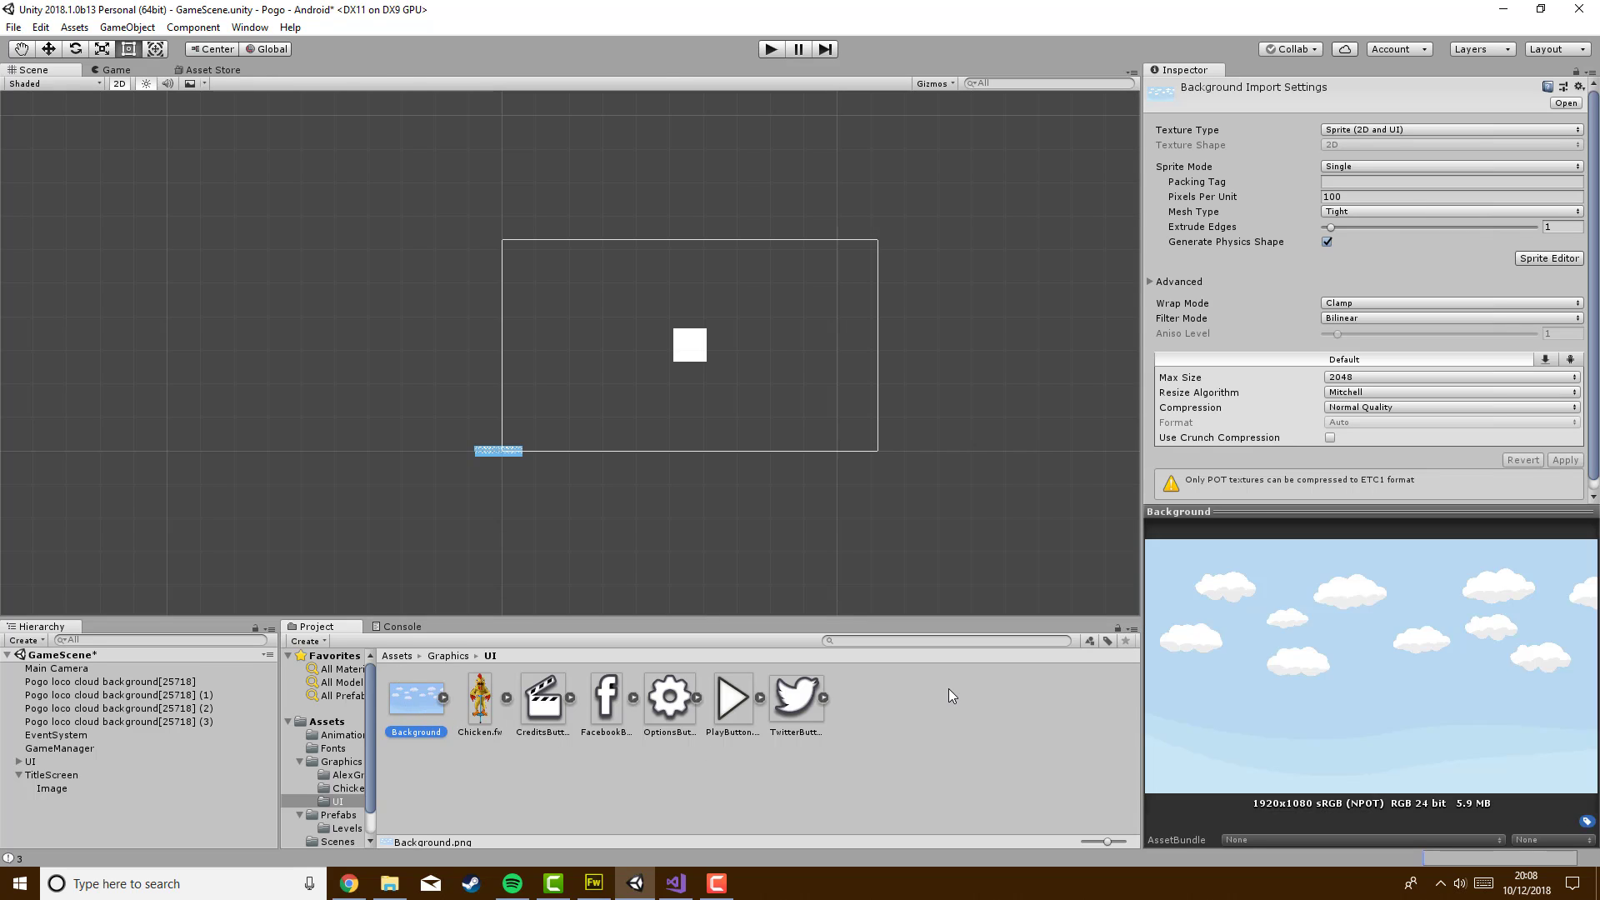
{"action": "left_click", "coordinate": [850, 757]}
{"action": "left_click", "coordinate": [482, 705]}
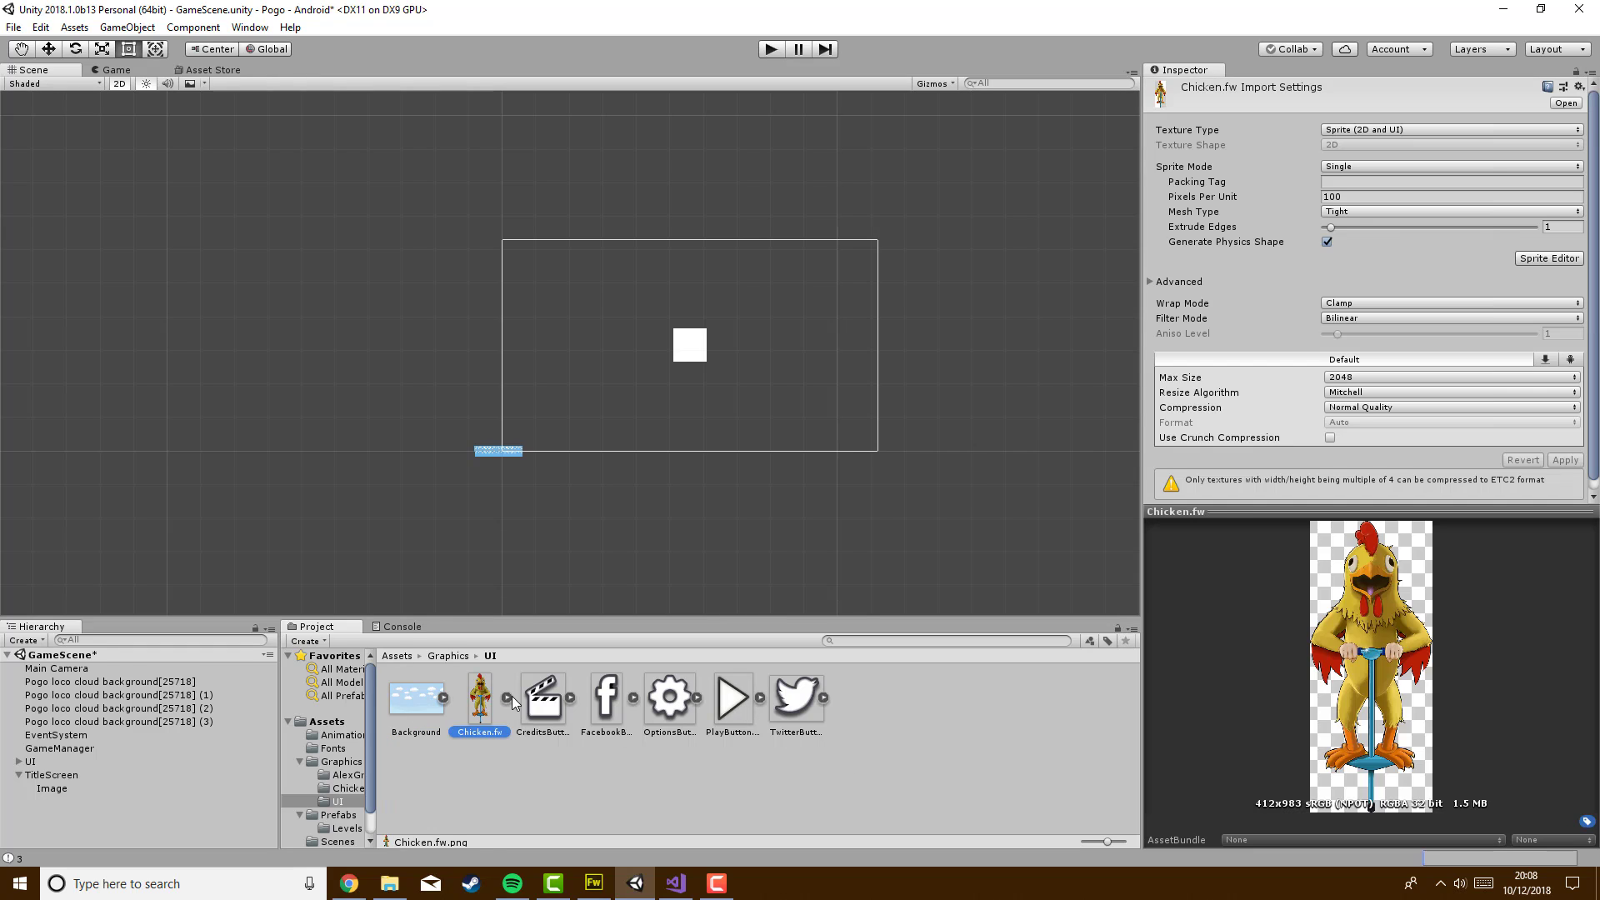
{"action": "left_click", "coordinate": [544, 698]}
{"action": "left_click", "coordinate": [606, 699]}
{"action": "left_click", "coordinate": [858, 698]}
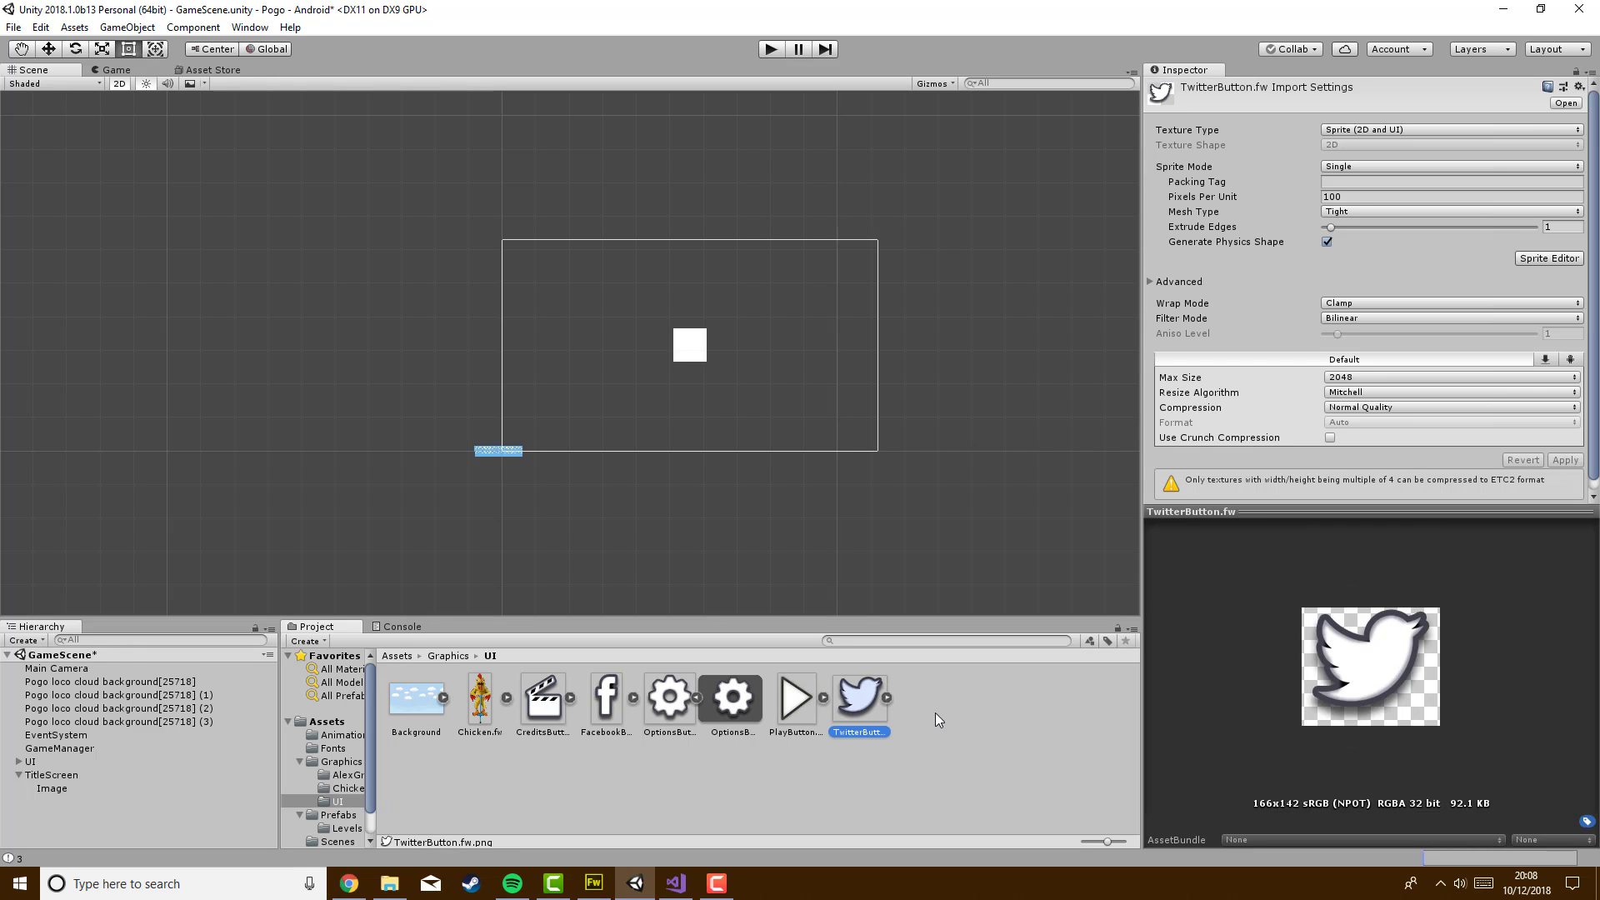
Inspect the placeholder image inside TitleScreen and the component settings of the TitleScreen canvas
{"action": "left_click", "coordinate": [68, 789]}
{"action": "left_click", "coordinate": [691, 385]}
{"action": "left_click", "coordinate": [695, 358]}
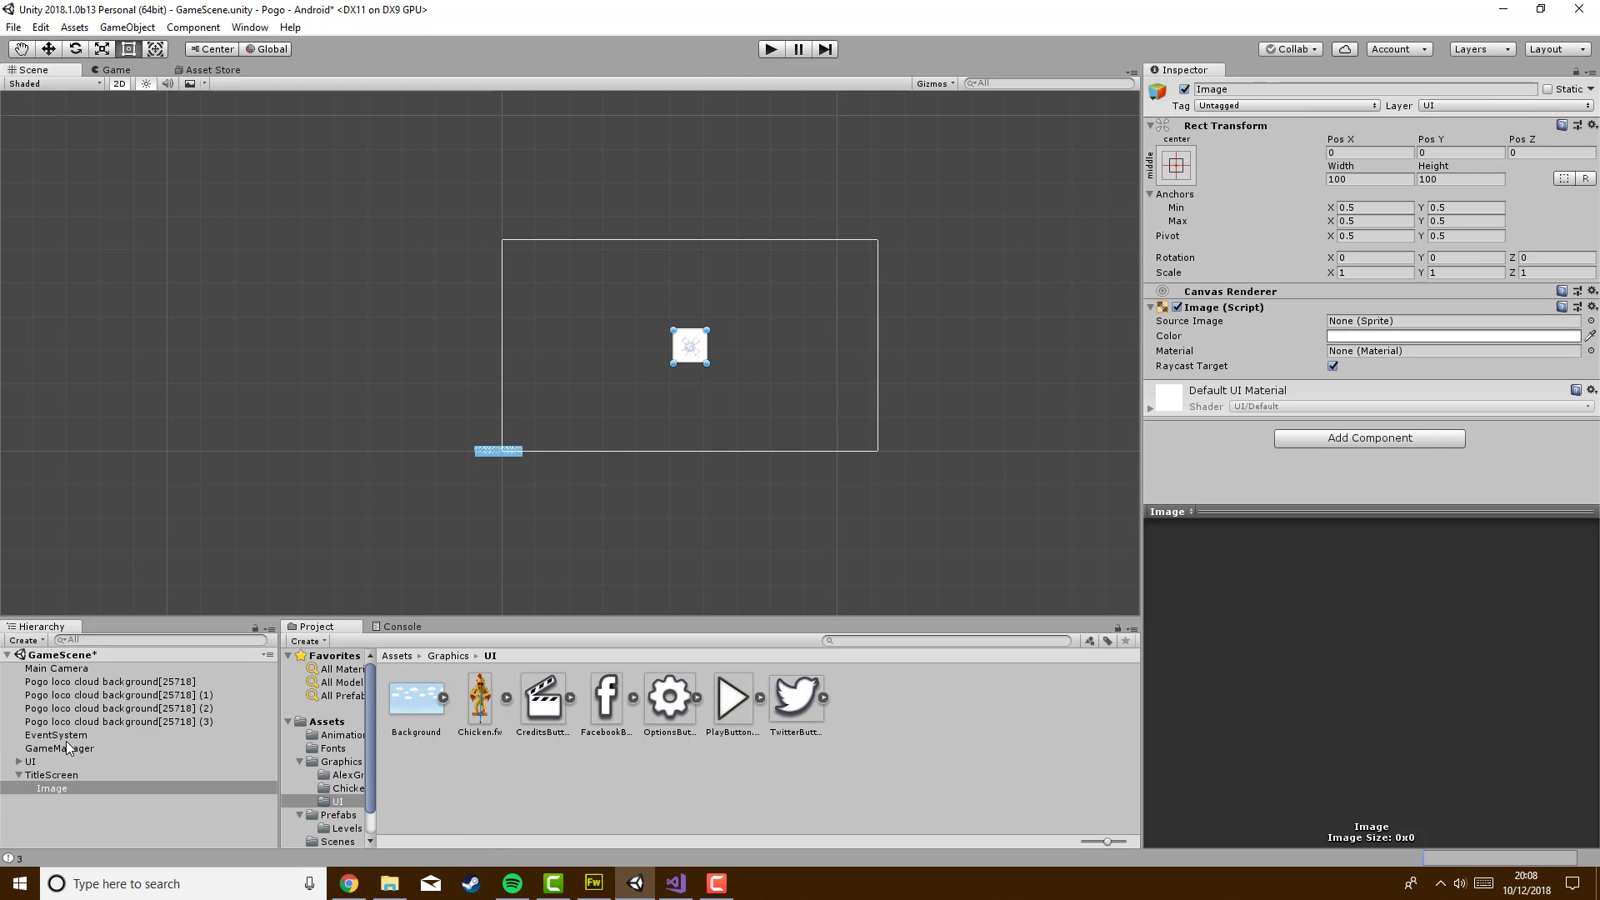
{"action": "left_click", "coordinate": [52, 776]}
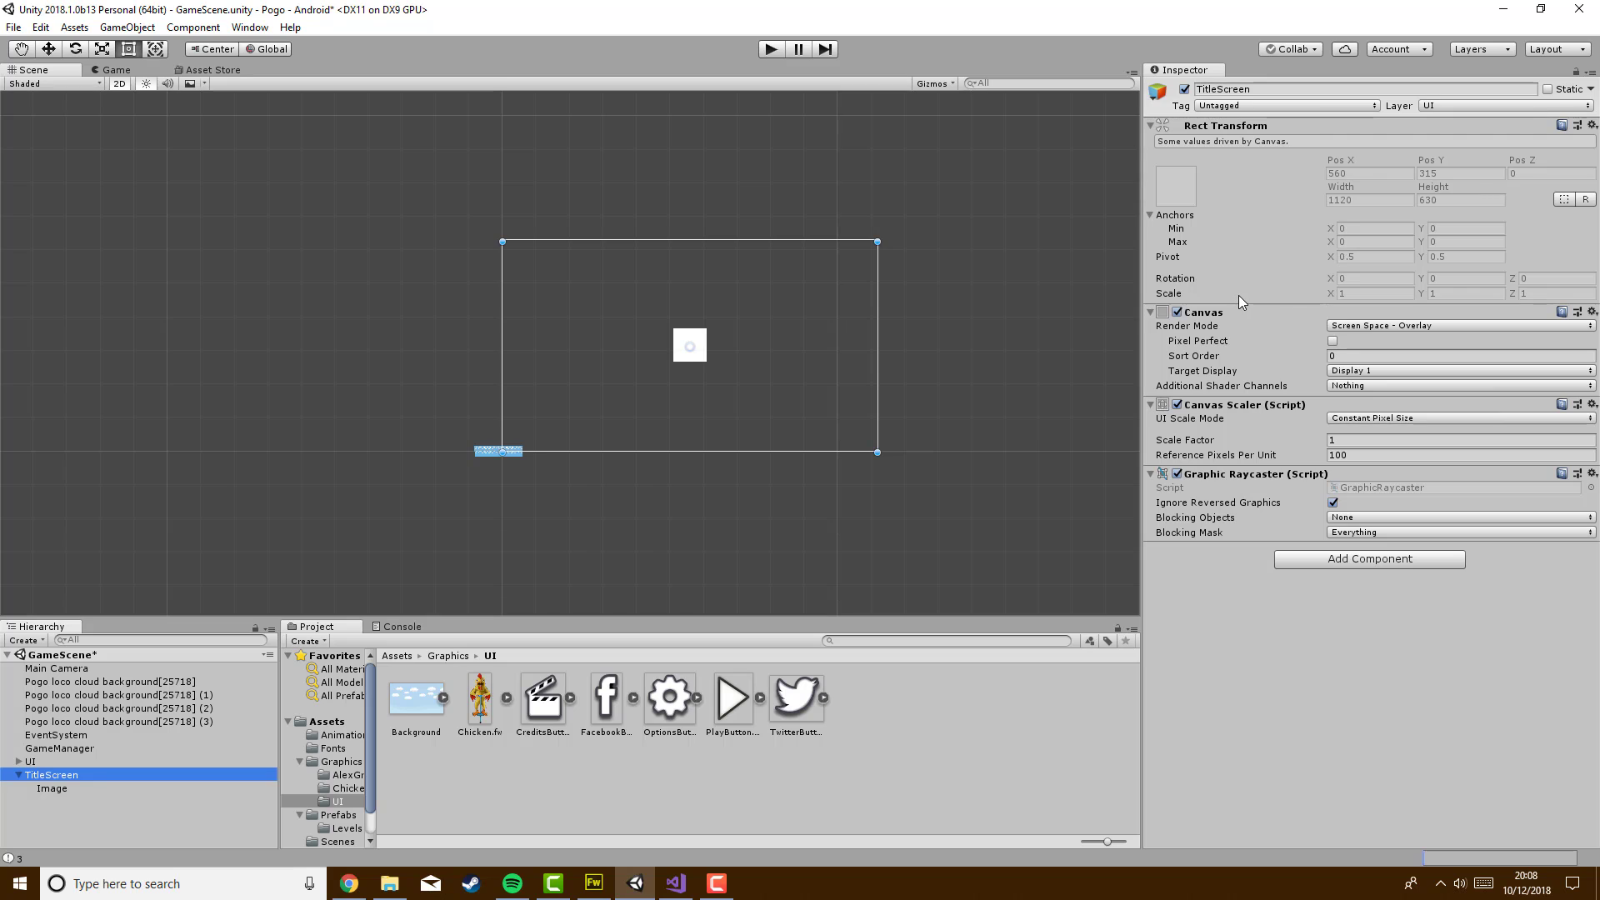
{"action": "scroll", "coordinate": [530, 461], "scroll_direction": "up", "scroll_amount": 6}
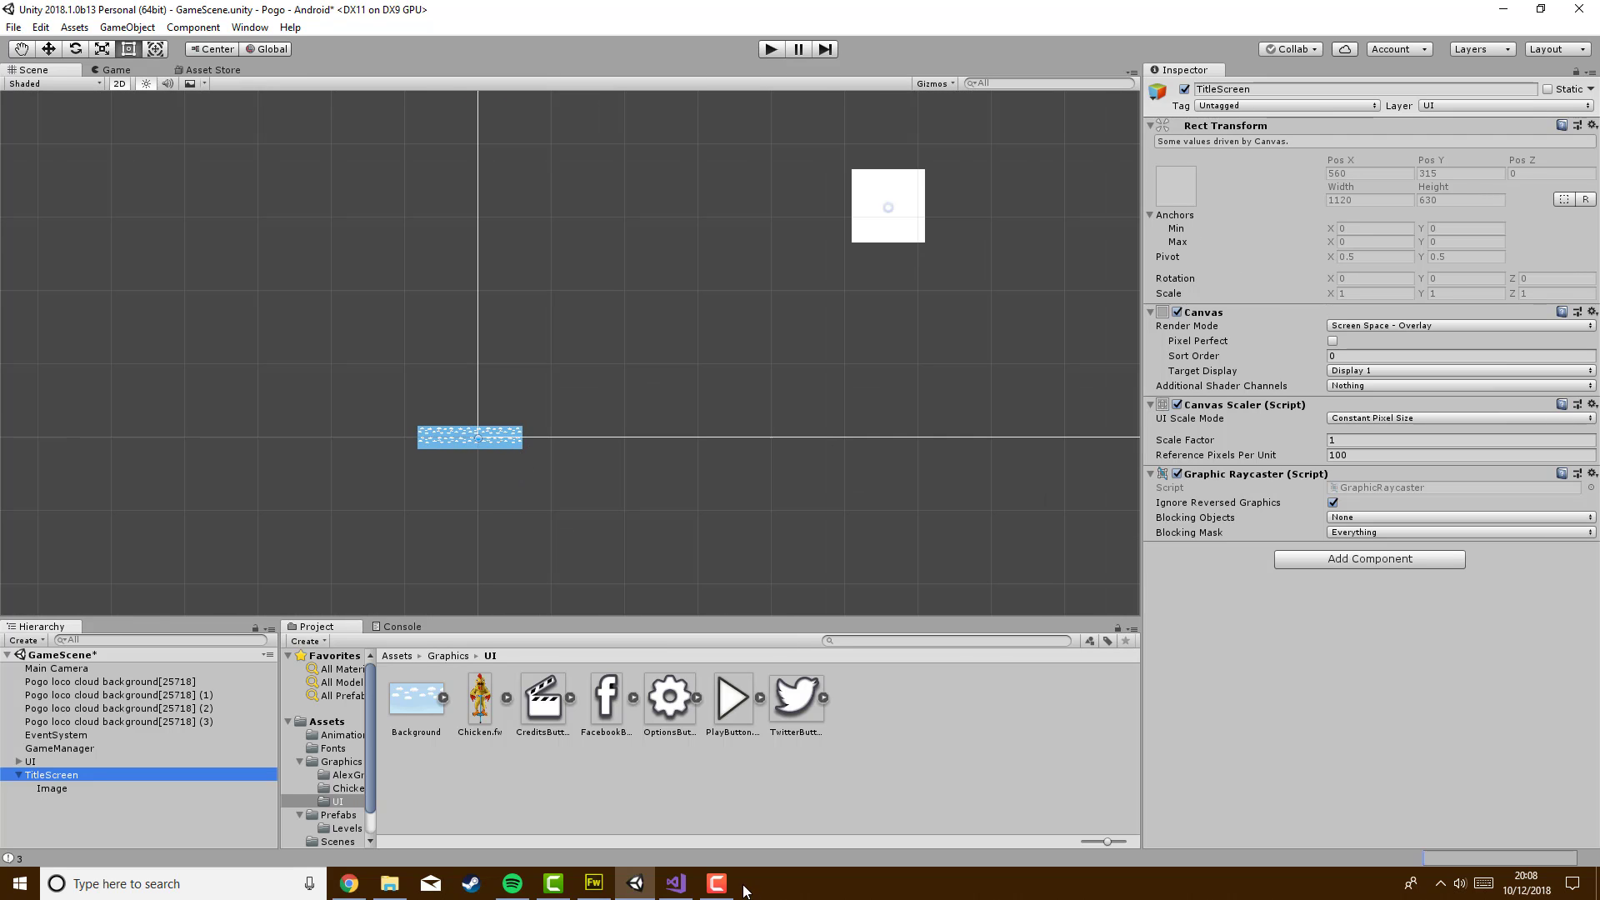
Look closely at the game's cloud background in the scene, run the game to see how the canvas image overlays it, and stop
{"action": "left_click", "coordinate": [717, 883]}
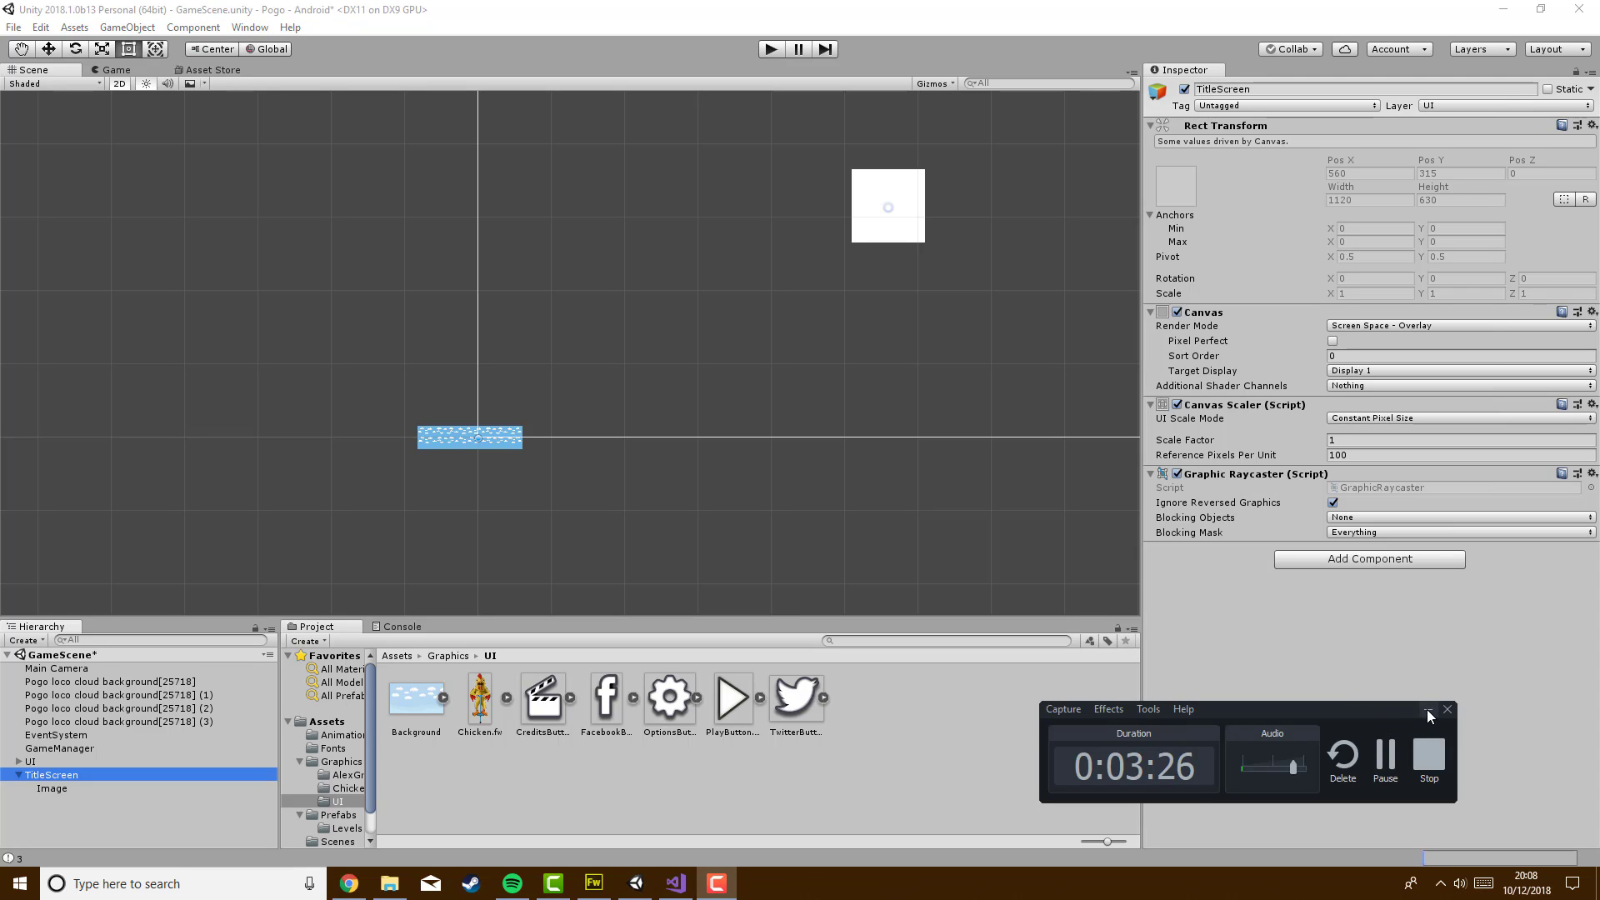
{"action": "left_click", "coordinate": [1428, 709]}
{"action": "scroll", "coordinate": [823, 508], "scroll_direction": "down", "scroll_amount": 5}
{"action": "scroll", "coordinate": [625, 510], "scroll_direction": "up", "scroll_amount": 3}
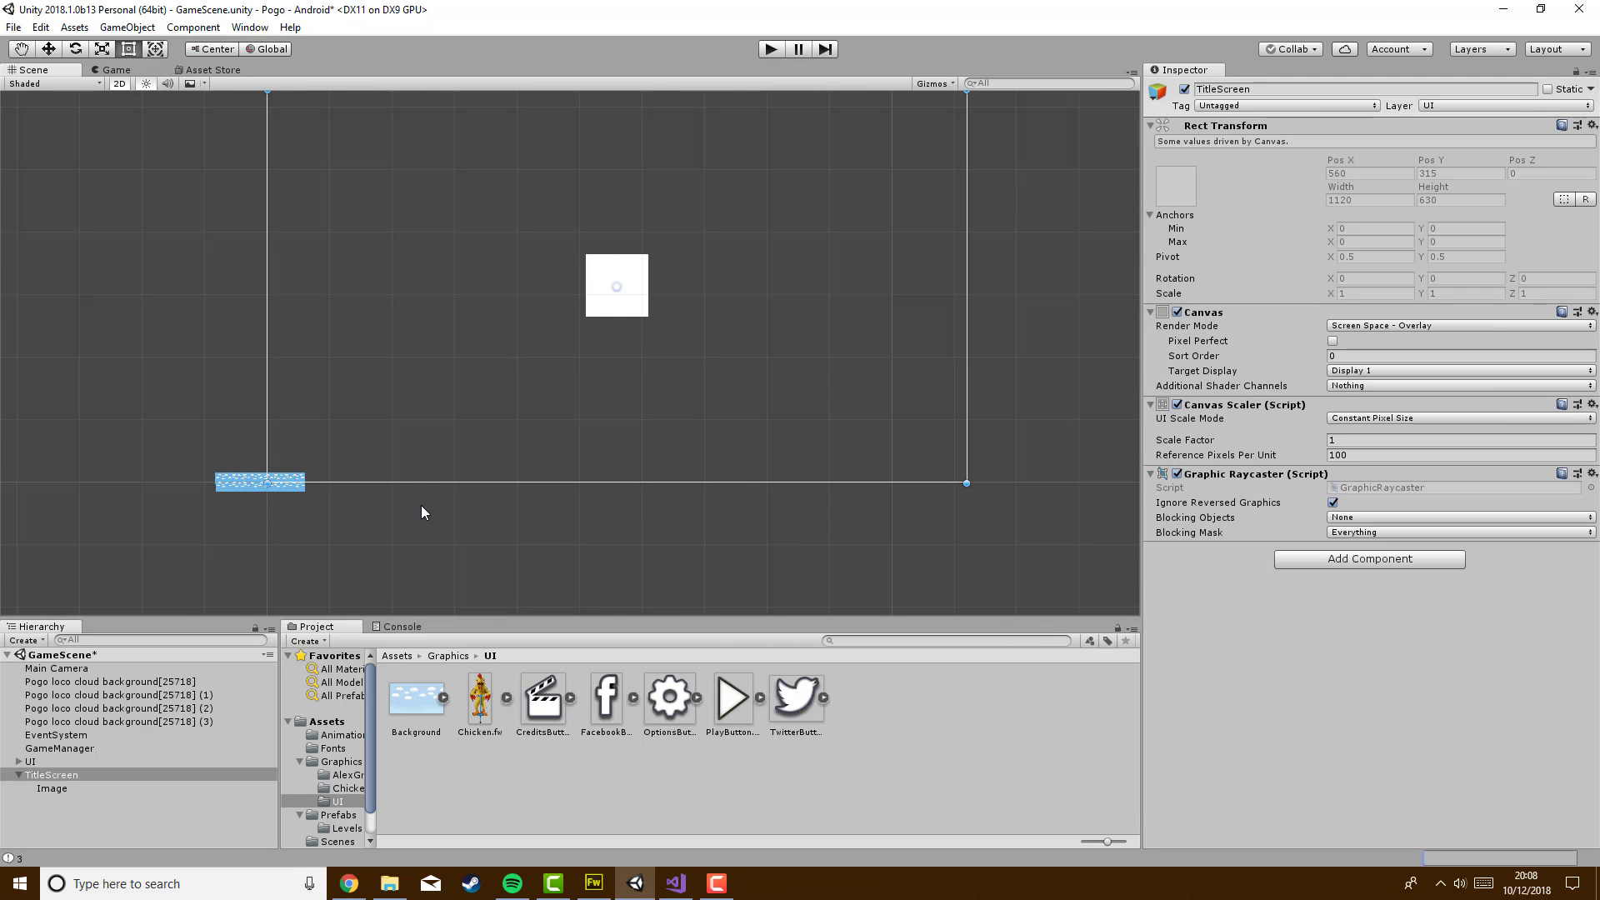
{"action": "middle_click_drag", "start_coordinate": [298, 503], "coordinate": [676, 511]}
{"action": "scroll", "coordinate": [664, 504], "scroll_direction": "up", "scroll_amount": 10}
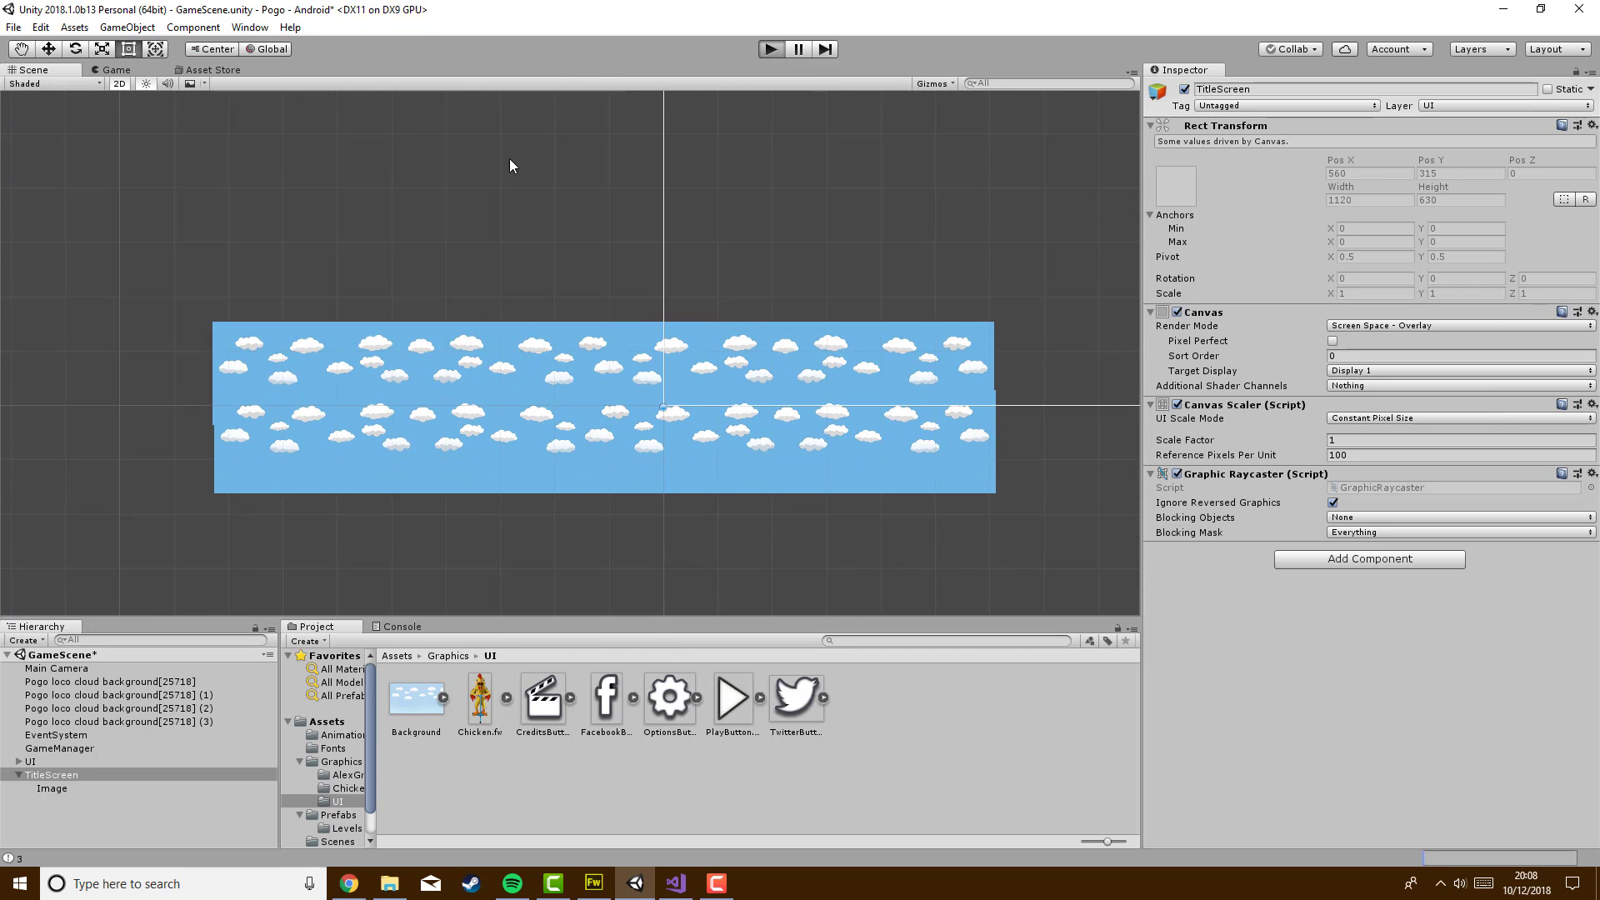
{"action": "key", "text": "ctrl+p"}
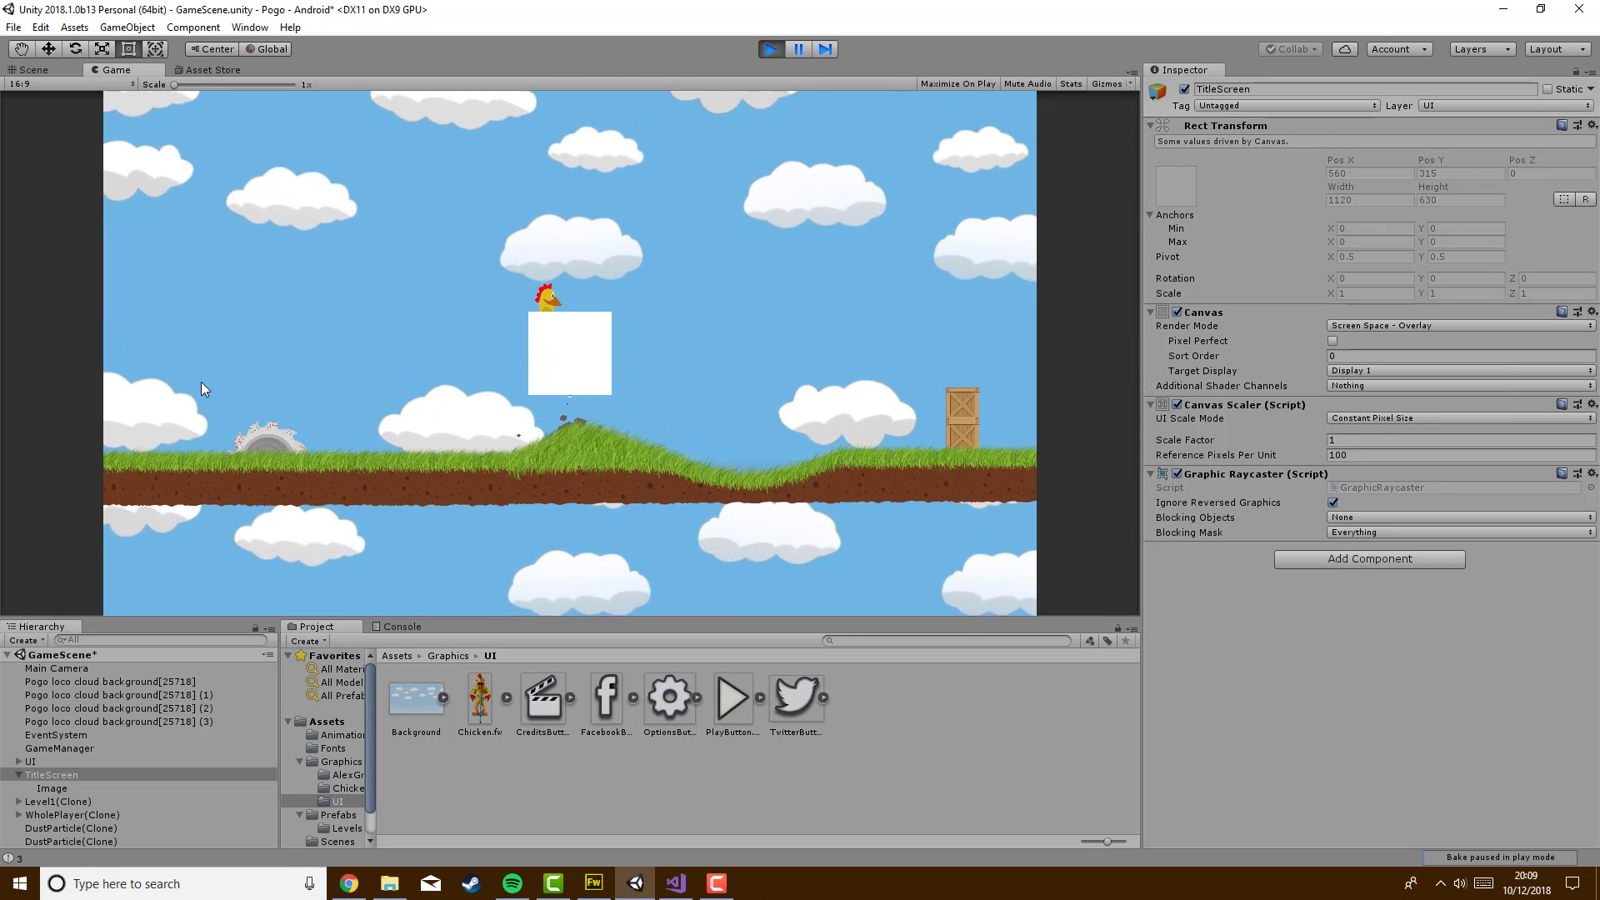
{"action": "left_click", "coordinate": [770, 50]}
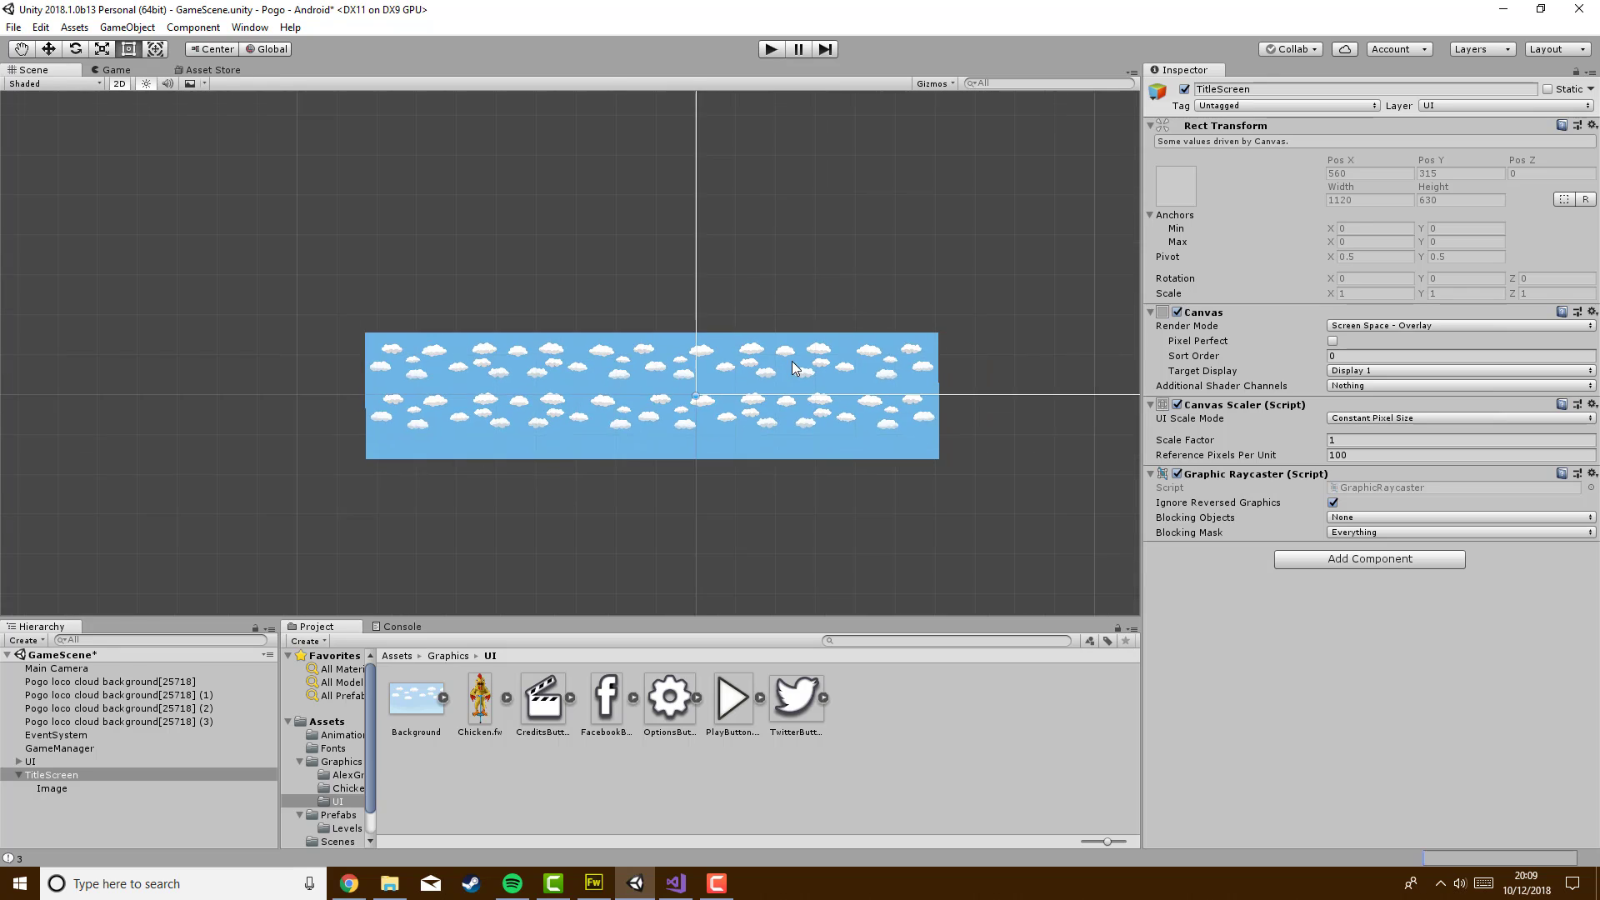
Compare the size and position of the TitleScreen canvas with the small cloud background in the scene
{"action": "scroll", "coordinate": [793, 362], "scroll_direction": "down", "scroll_amount": 5}
{"action": "middle_click_drag", "start_coordinate": [1117, 320], "coordinate": [427, 421]}
{"action": "scroll", "coordinate": [510, 410], "scroll_direction": "down", "scroll_amount": 12}
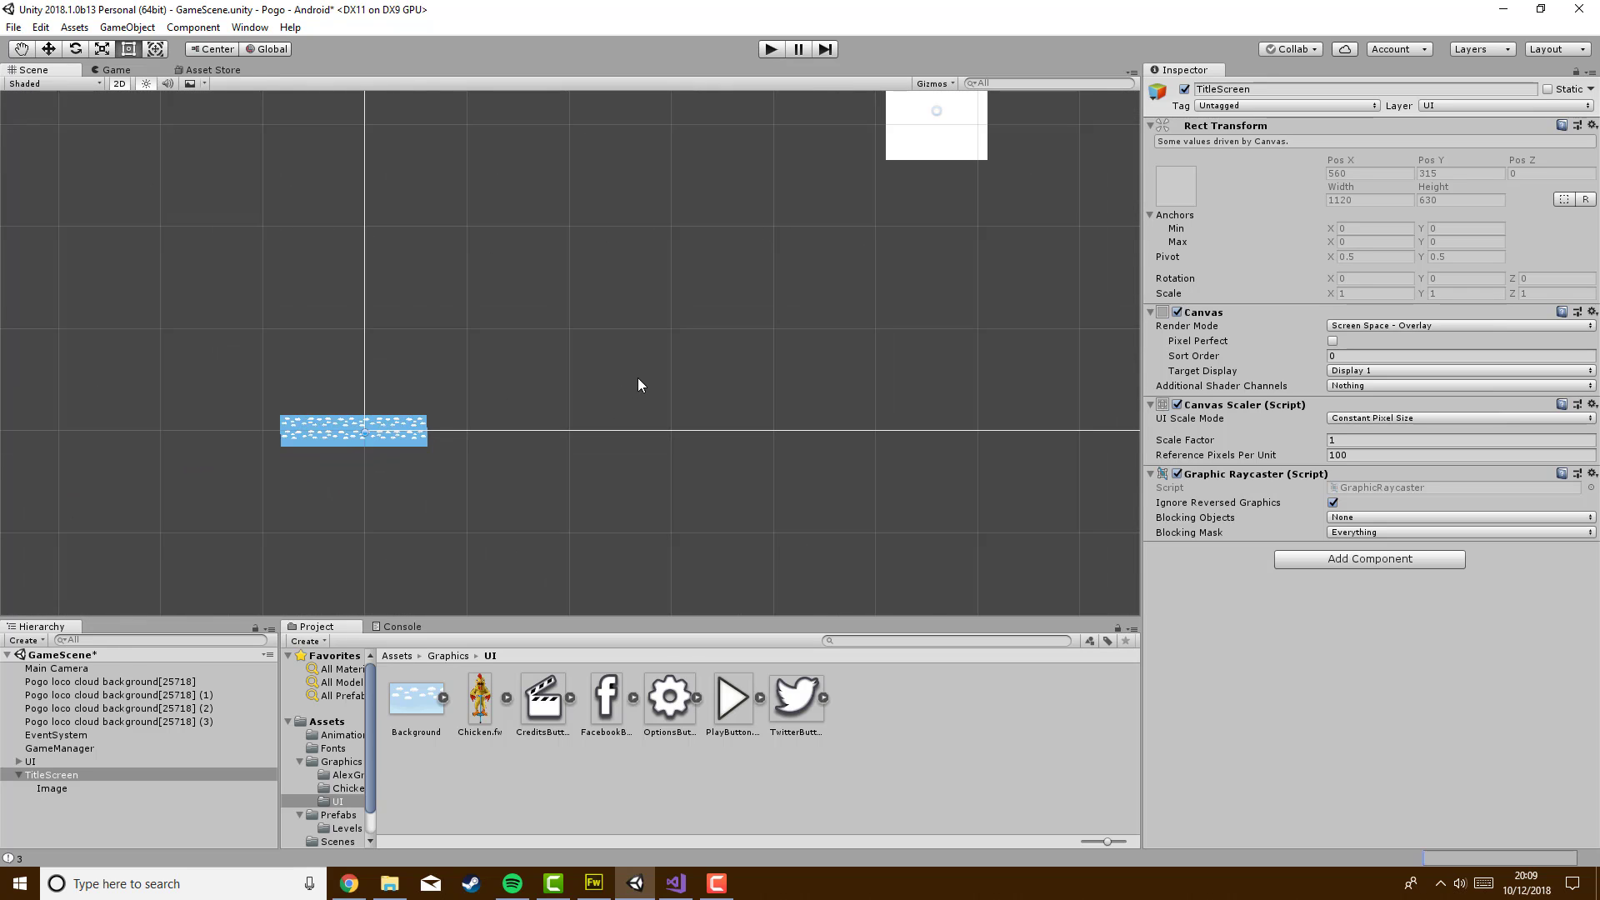
{"action": "middle_click_drag", "start_coordinate": [639, 385], "coordinate": [411, 528]}
{"action": "scroll", "coordinate": [417, 525], "scroll_direction": "down", "scroll_amount": 4}
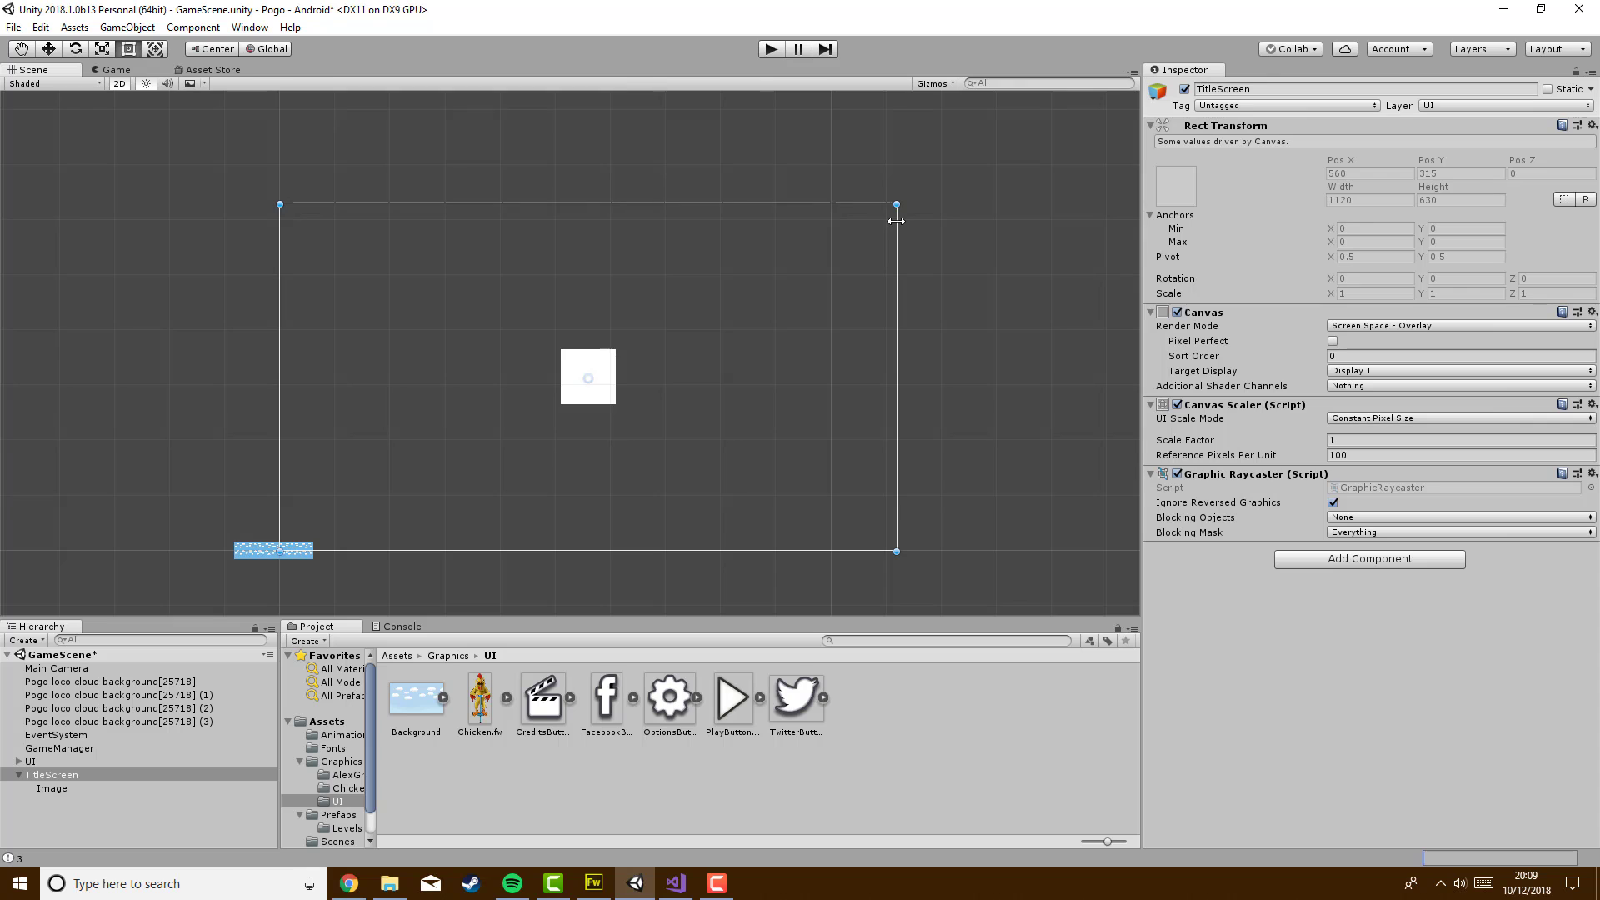
{"action": "middle_click_drag", "start_coordinate": [318, 547], "coordinate": [837, 259]}
{"action": "scroll", "coordinate": [712, 458], "scroll_direction": "up", "scroll_amount": 20}
{"action": "scroll", "coordinate": [791, 309], "scroll_direction": "up", "scroll_amount": 8}
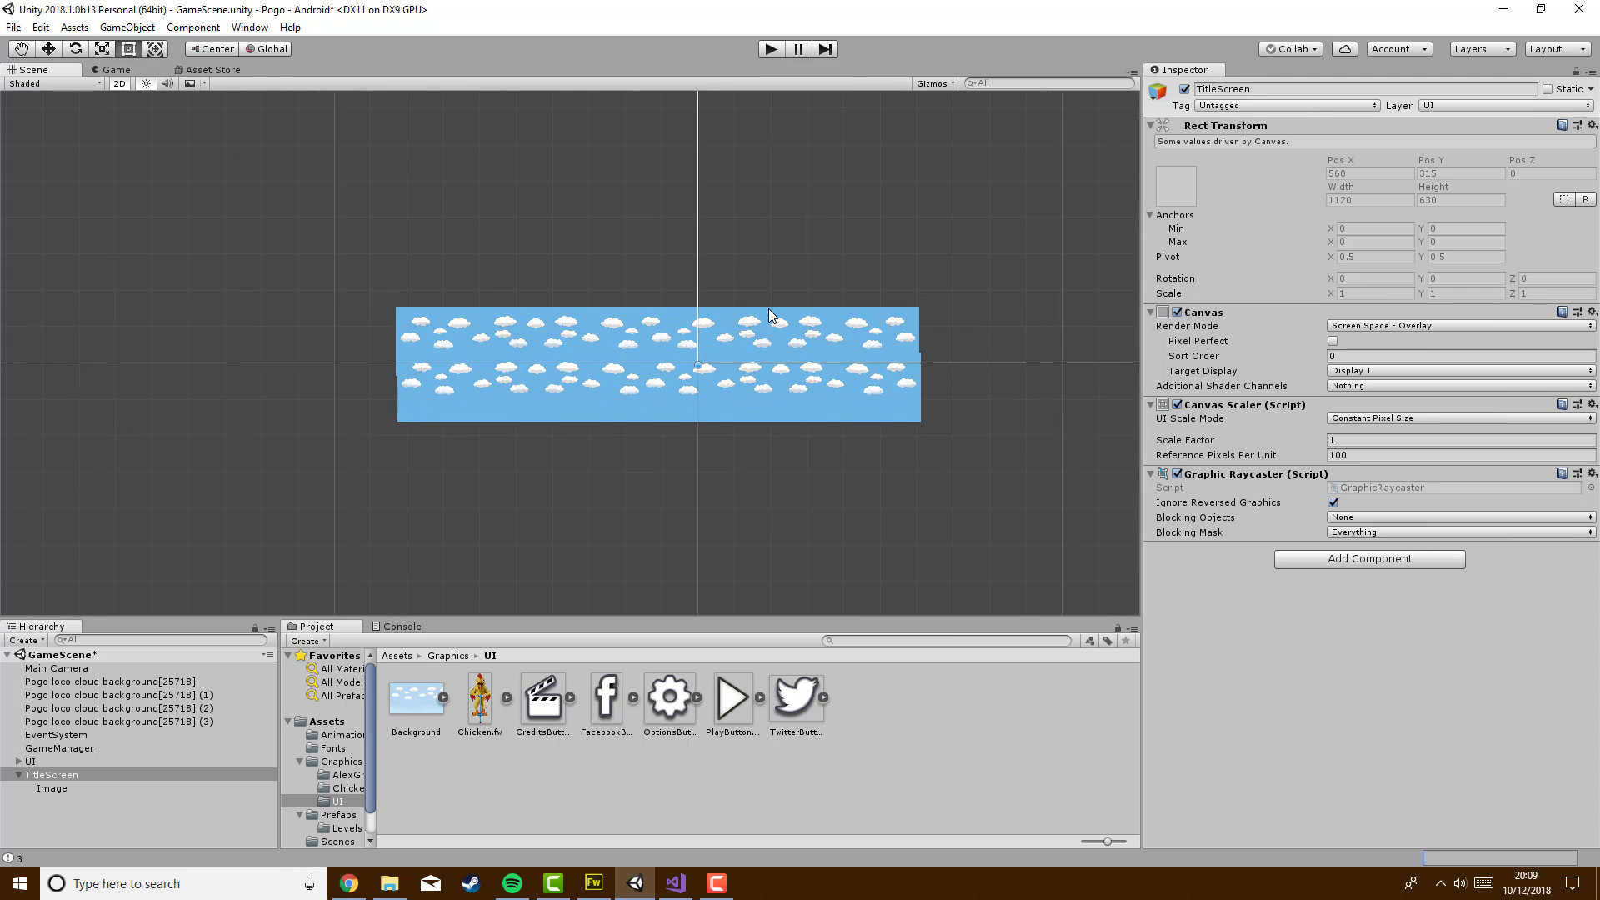
{"action": "scroll", "coordinate": [779, 309], "scroll_direction": "down", "scroll_amount": 20}
{"action": "middle_click_drag", "start_coordinate": [753, 367], "coordinate": [236, 582]}
{"action": "scroll", "coordinate": [552, 431], "scroll_direction": "down", "scroll_amount": 20}
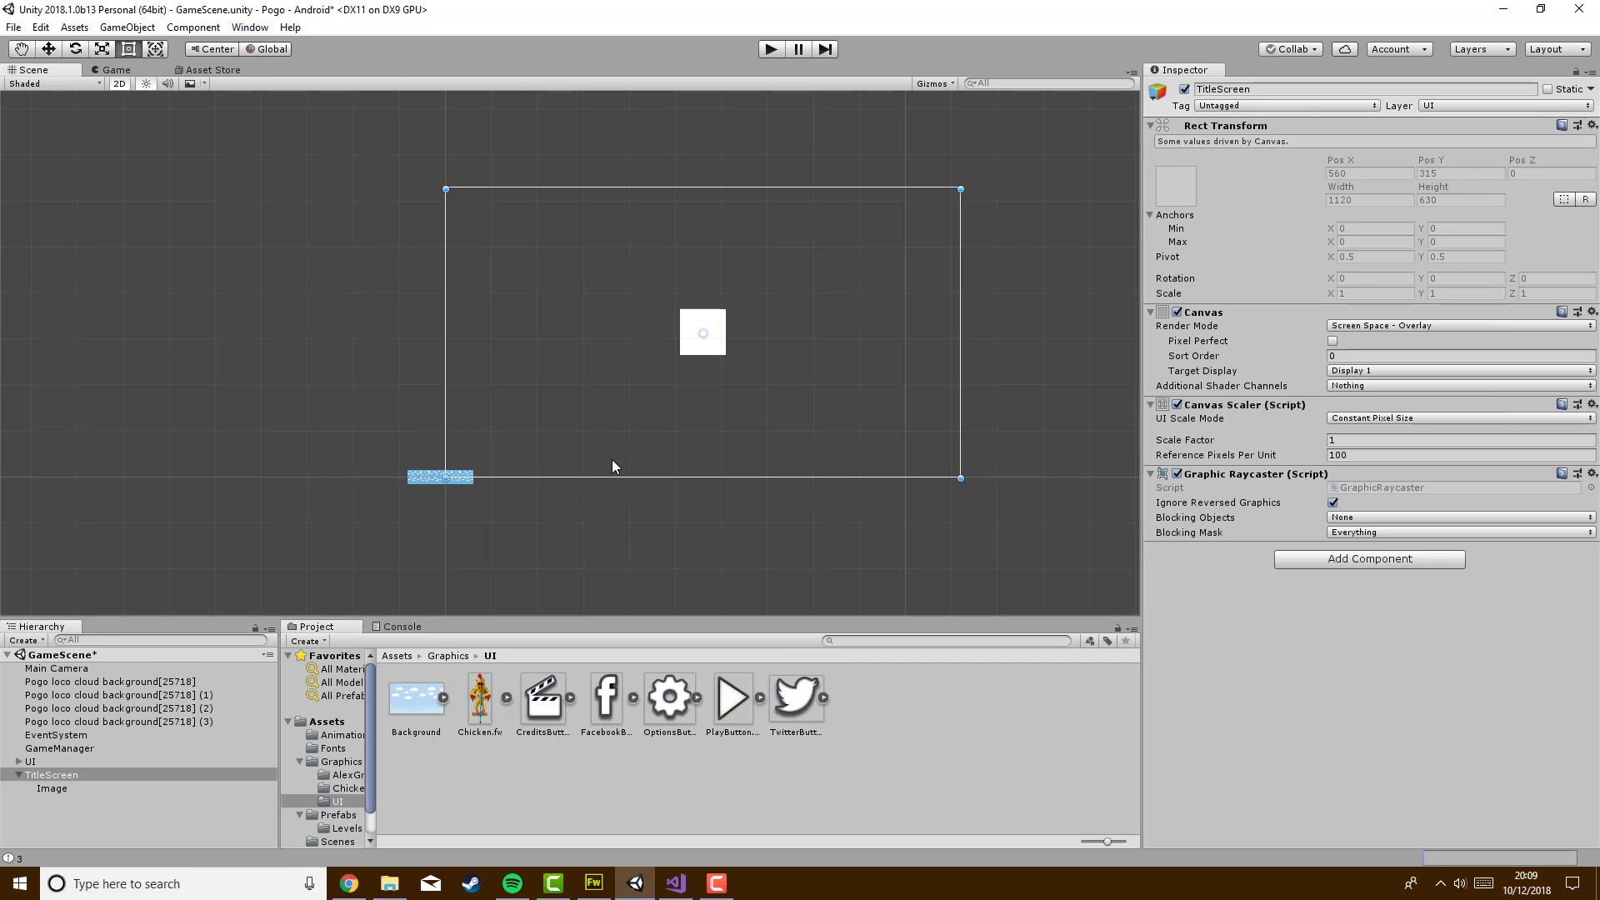
{"action": "scroll", "coordinate": [597, 455], "scroll_direction": "down", "scroll_amount": 1}
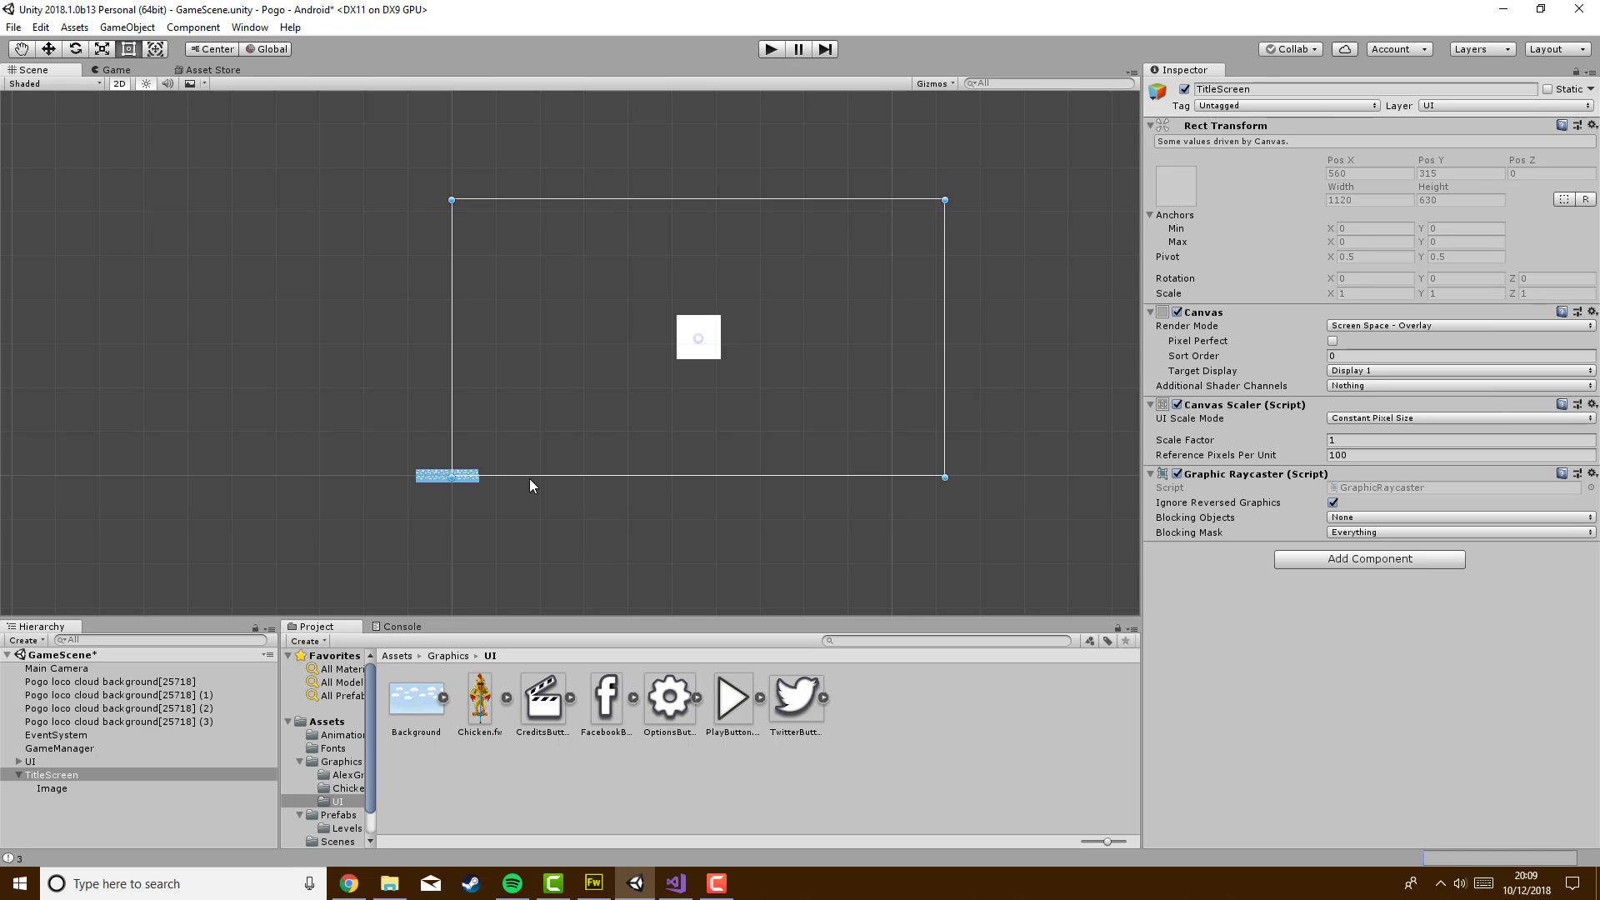
{"action": "scroll", "coordinate": [722, 508], "scroll_direction": "up", "scroll_amount": 2}
{"action": "middle_click_drag", "start_coordinate": [666, 472], "coordinate": [569, 357]}
{"action": "scroll", "coordinate": [567, 544], "scroll_direction": "up", "scroll_amount": 5}
{"action": "scroll", "coordinate": [563, 600], "scroll_direction": "up", "scroll_amount": 2}
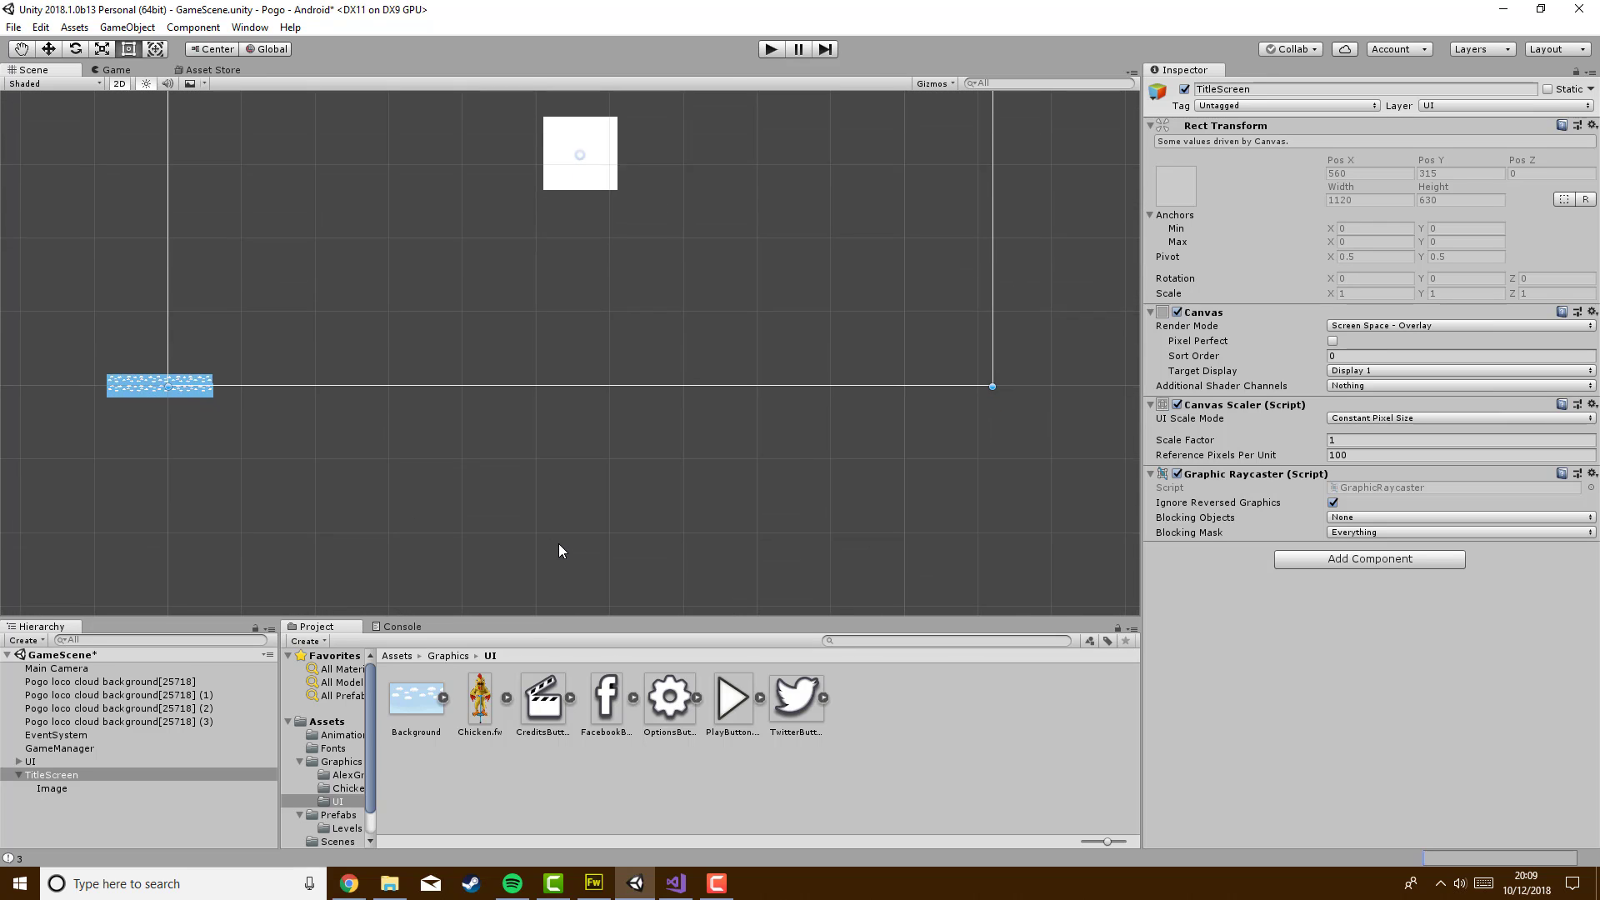
{"action": "middle_click_drag", "start_coordinate": [585, 468], "coordinate": [557, 654]}
{"action": "middle_click_drag", "start_coordinate": [600, 562], "coordinate": [600, 578]}
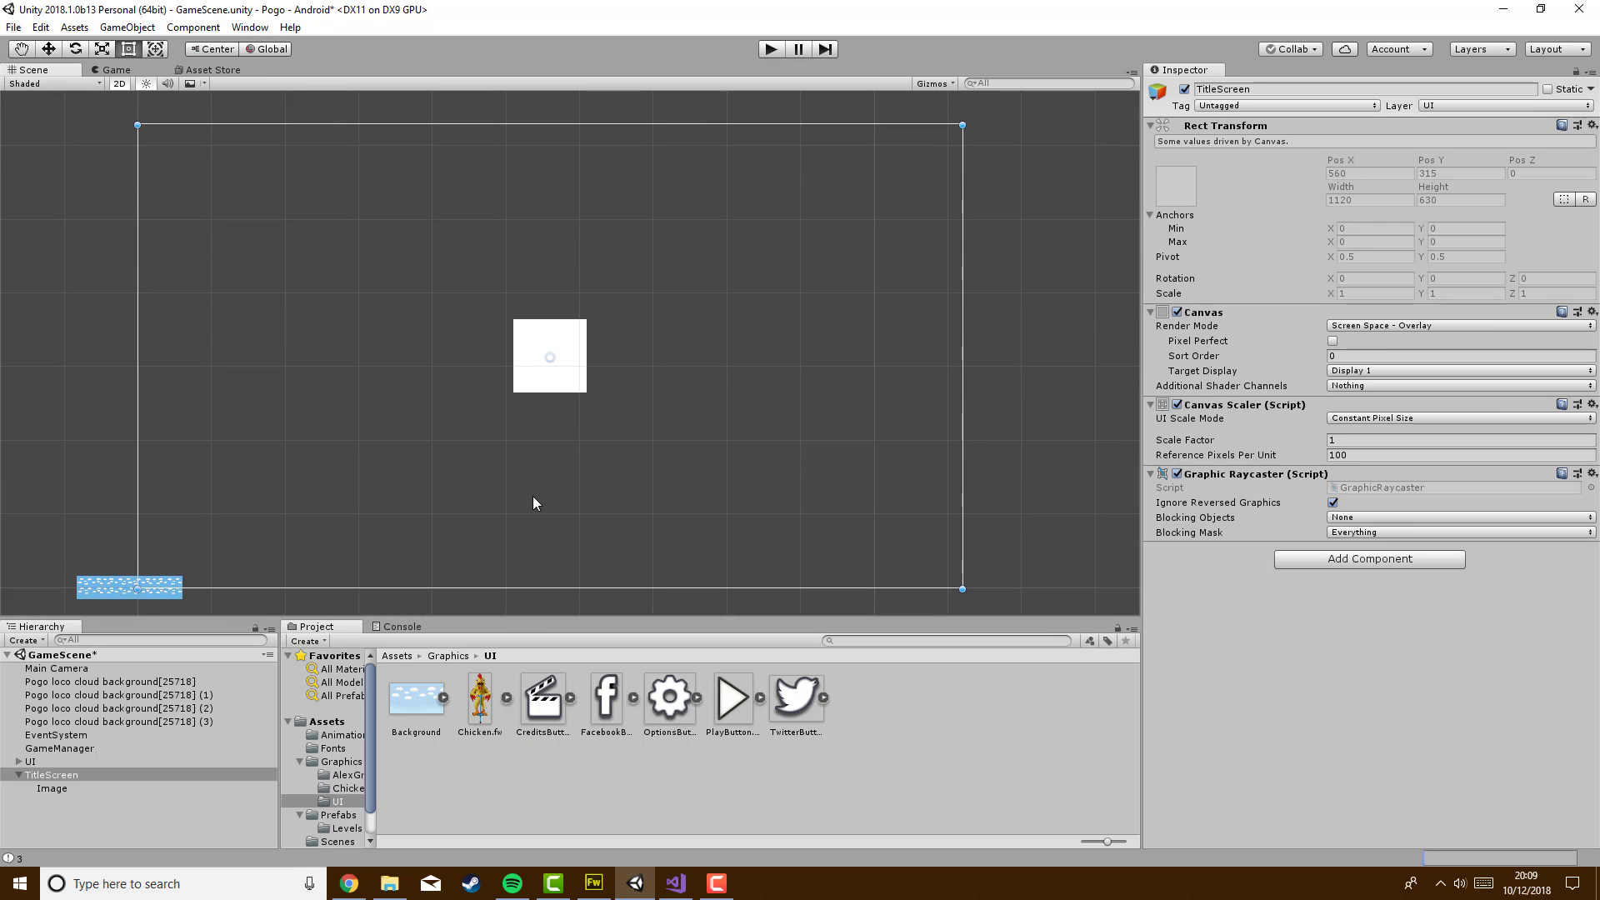
{"action": "scroll", "coordinate": [327, 404], "scroll_direction": "up", "scroll_amount": 1}
{"action": "mouse_move", "coordinate": [327, 404]}
{"action": "middle_mouse_down"}
{"action": "mouse_move", "coordinate": [317, 415]}
{"action": "mouse_move", "coordinate": [312, 395]}
{"action": "middle_mouse_up"}
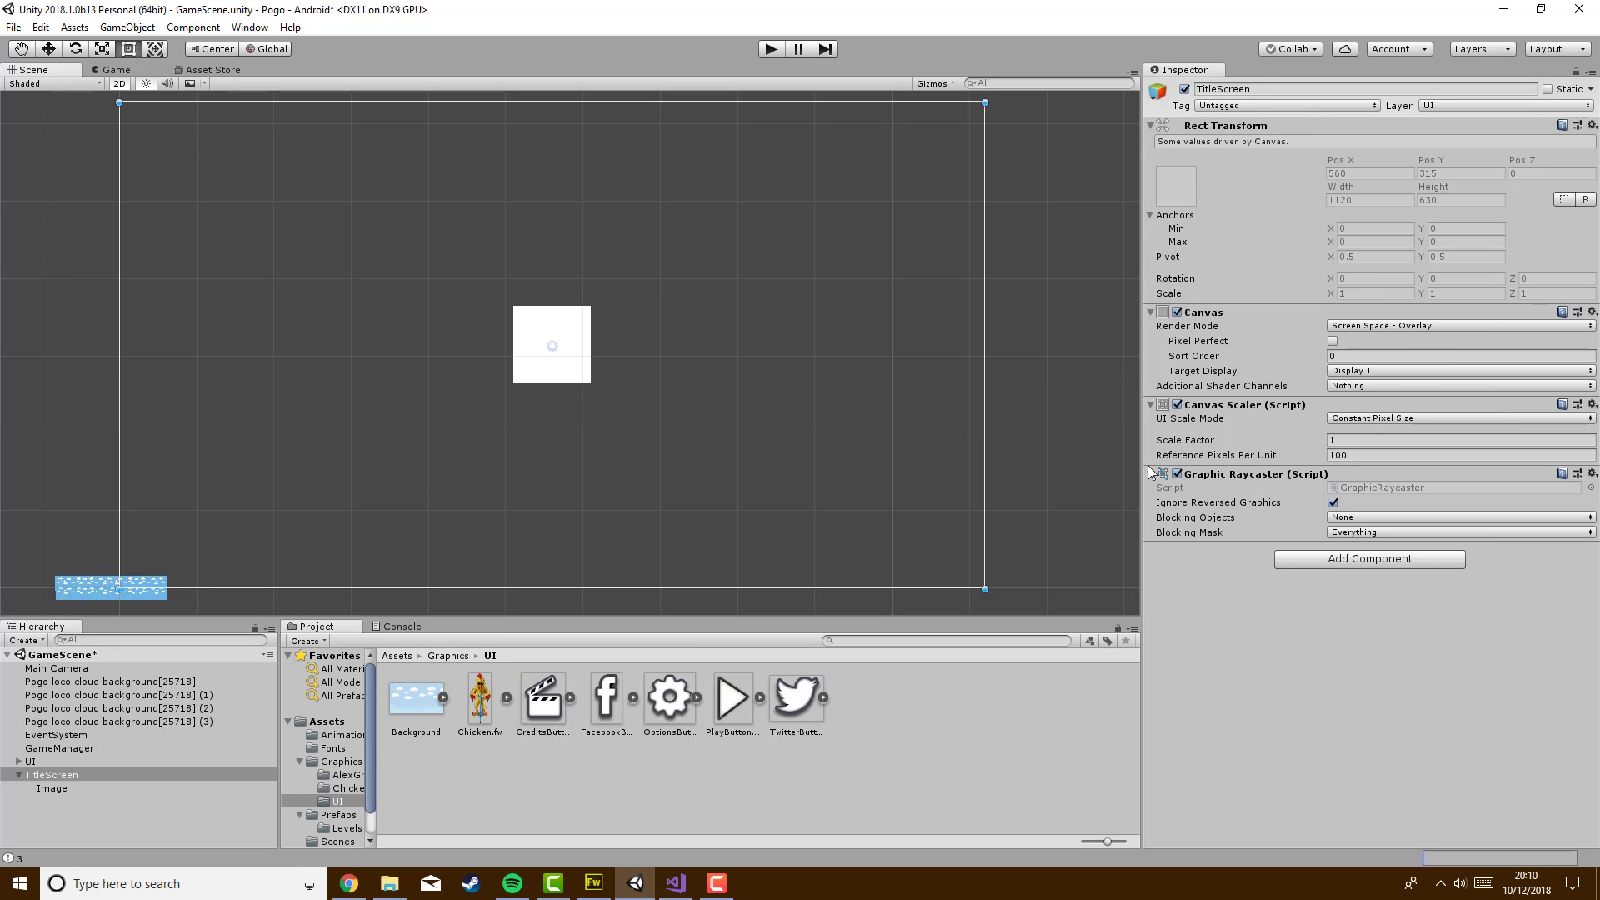
Set the TitleScreen canvas to Scale With Screen Size with a reference resolution of 1920 x 1080
{"action": "left_click", "coordinate": [1385, 420]}
{"action": "left_click", "coordinate": [1232, 439]}
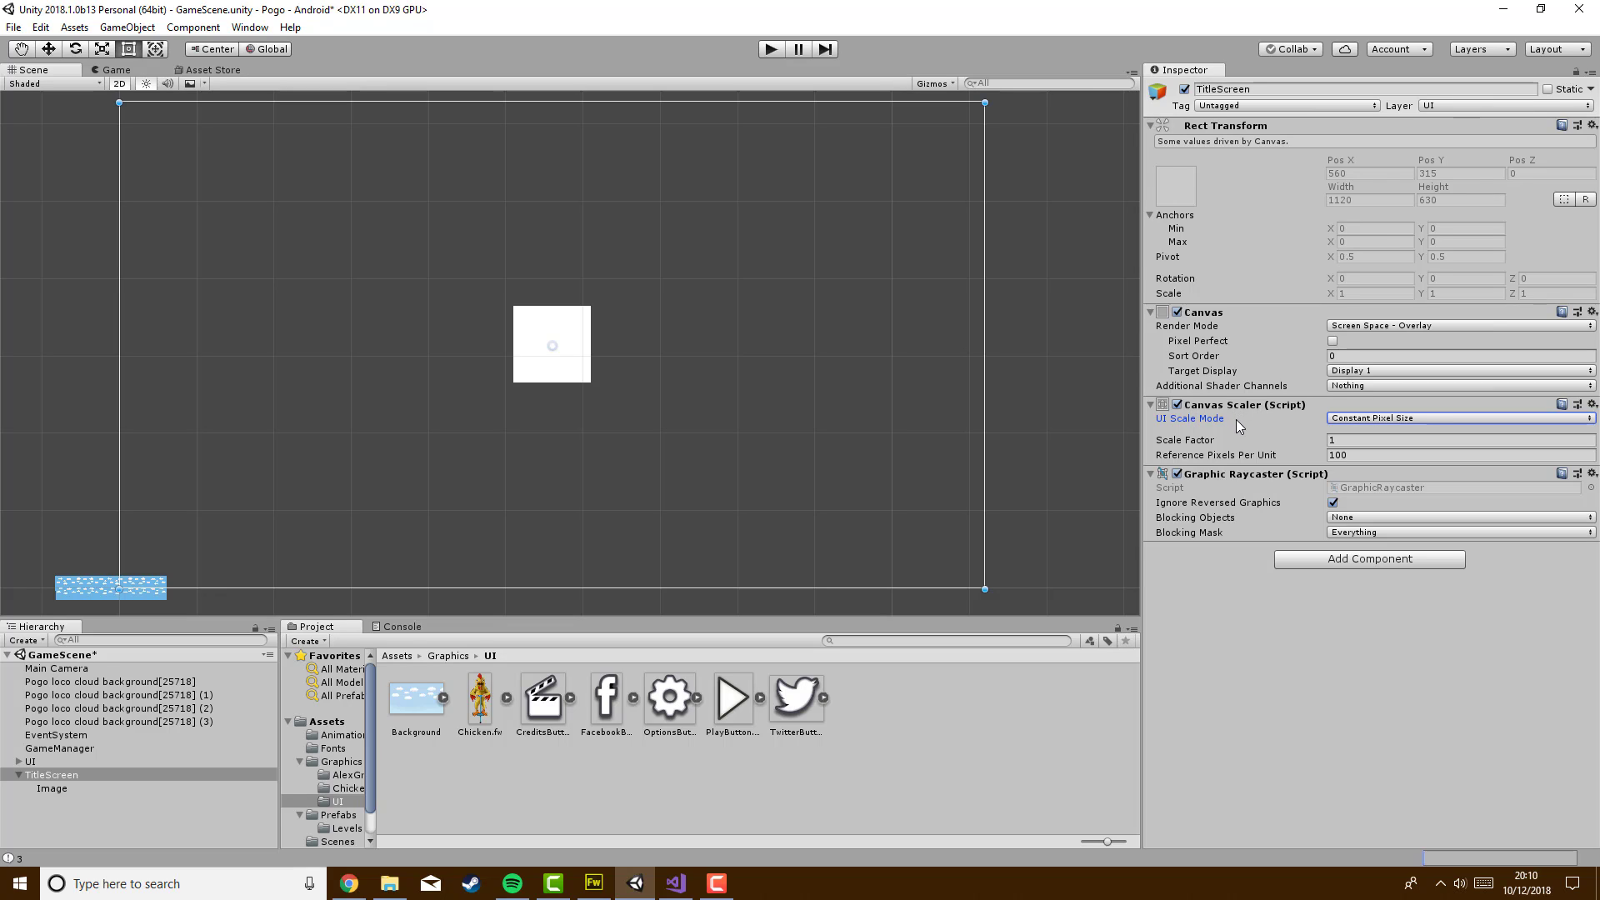
{"action": "left_click", "coordinate": [1365, 423]}
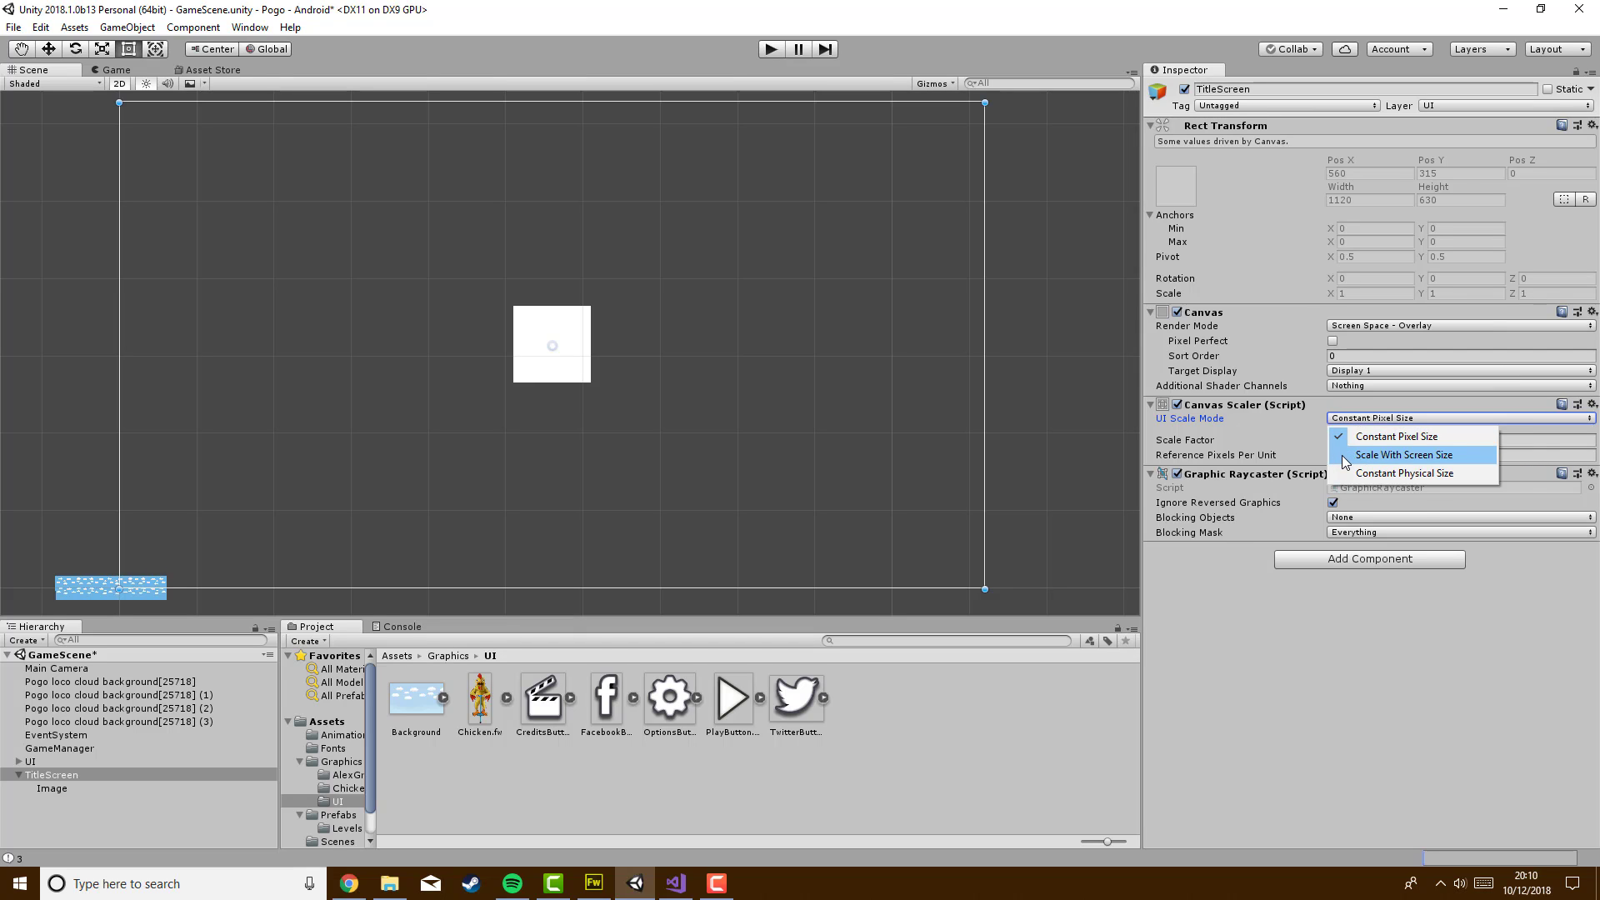
{"action": "left_click", "coordinate": [1345, 455]}
{"action": "left_click", "coordinate": [1370, 441]}
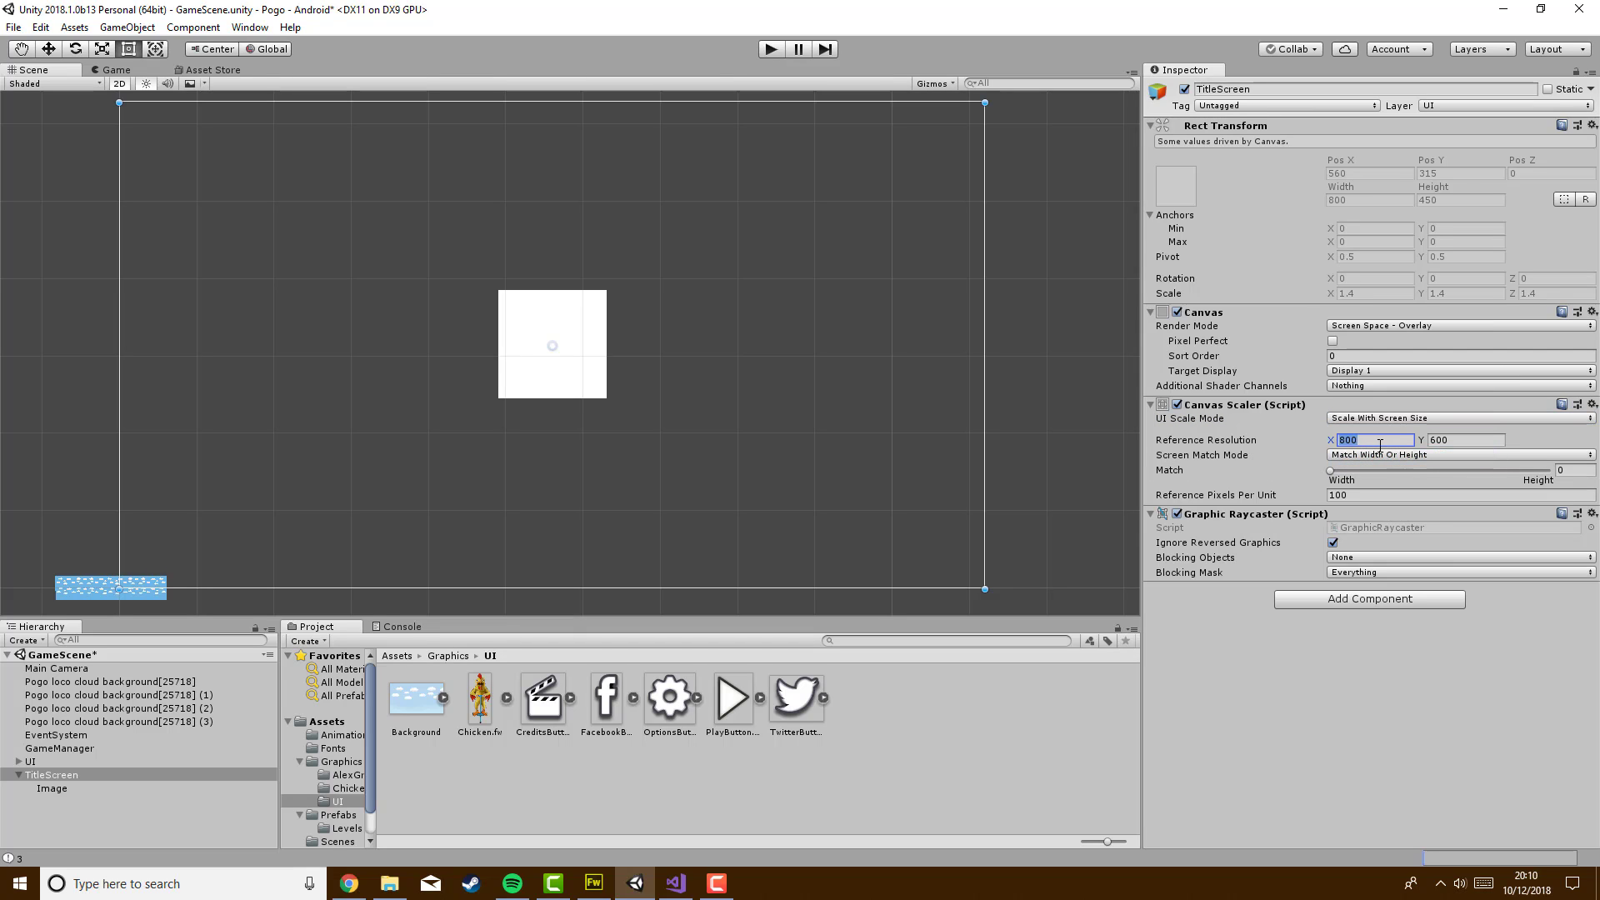
{"action": "type", "text": "1920"}
{"action": "key", "text": "Tab"}
{"action": "type", "text": "108"}
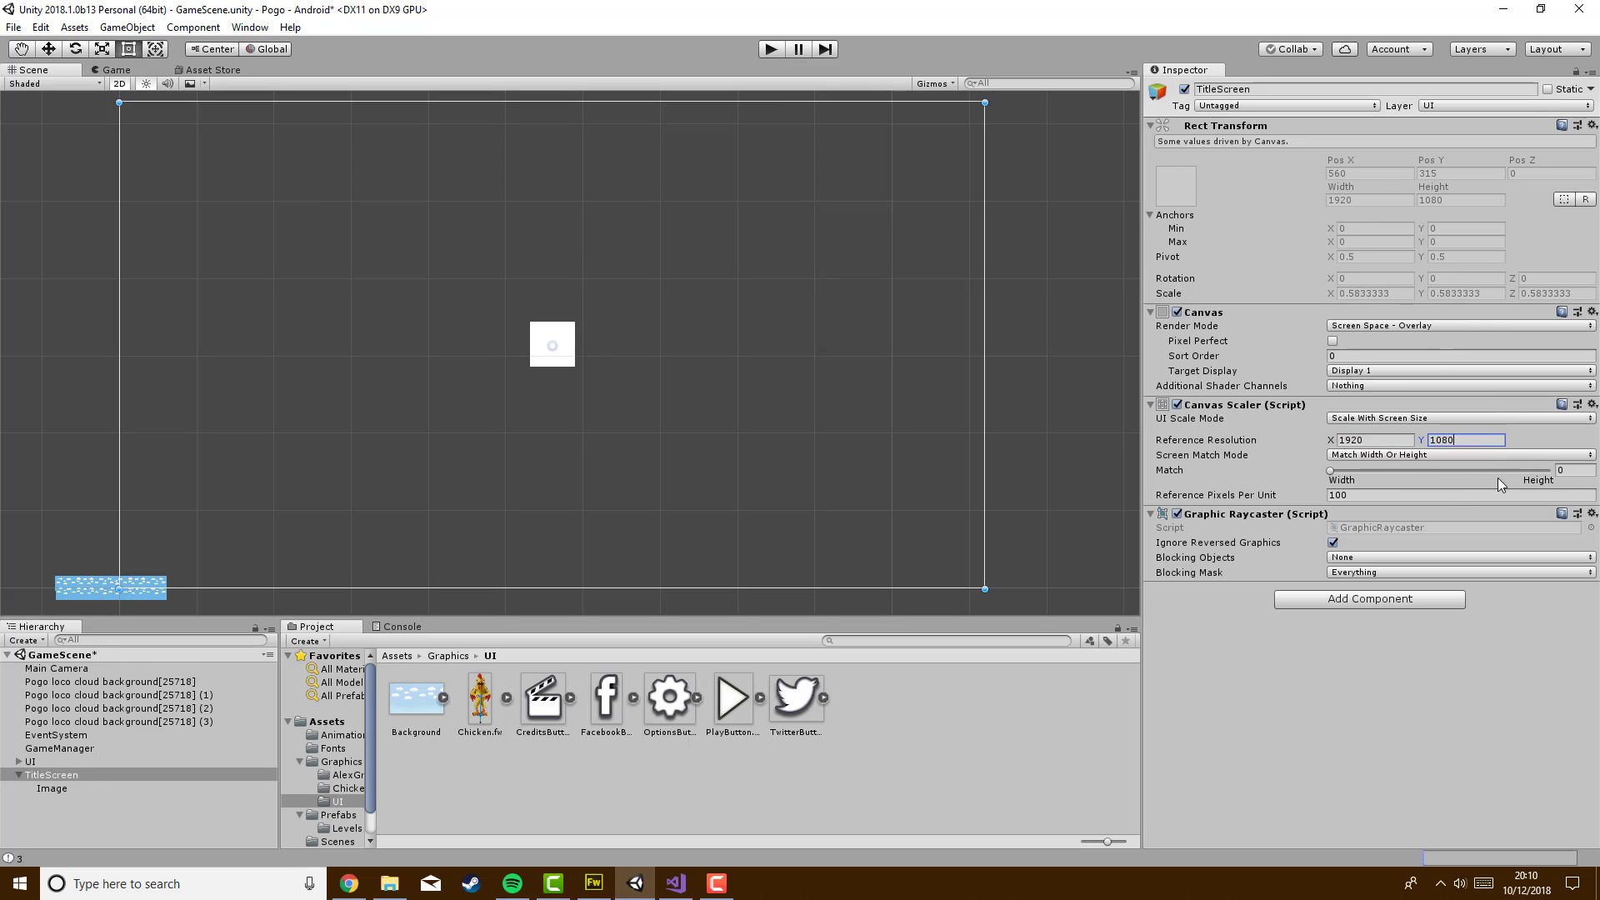
Set the canvas scaler's Match value to 0.5 with the screen match mode Match Width Or Height
{"action": "left_click", "coordinate": [1591, 457]}
{"action": "left_click", "coordinate": [1577, 472]}
{"action": "type", "text": ".5"}
{"action": "left_click", "coordinate": [1406, 457]}
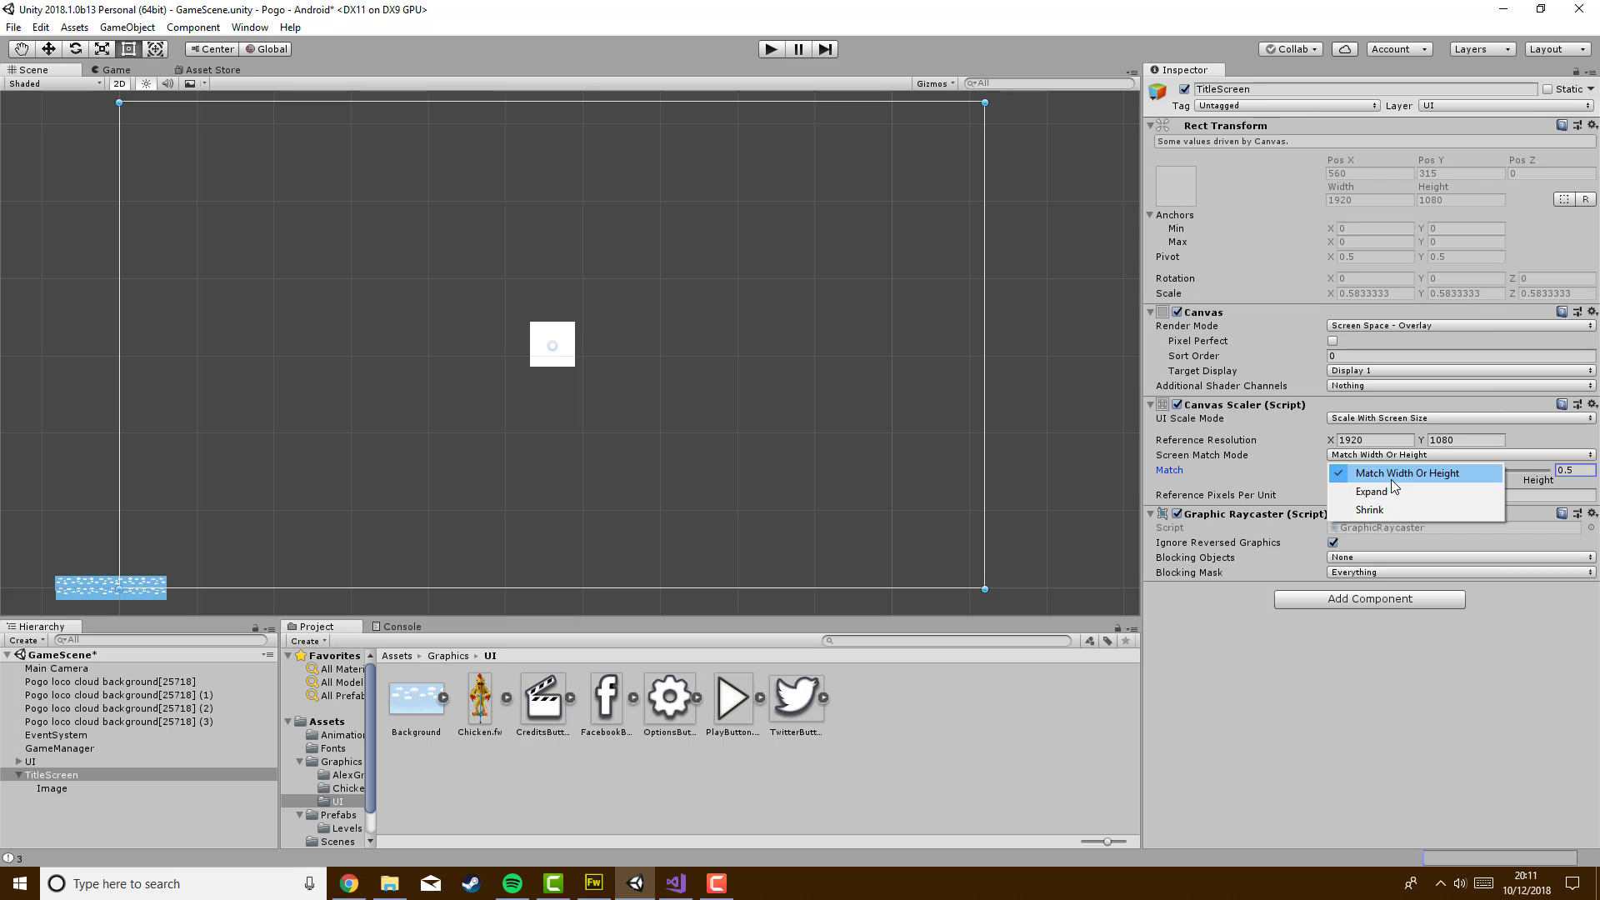
{"action": "left_click", "coordinate": [1391, 479]}
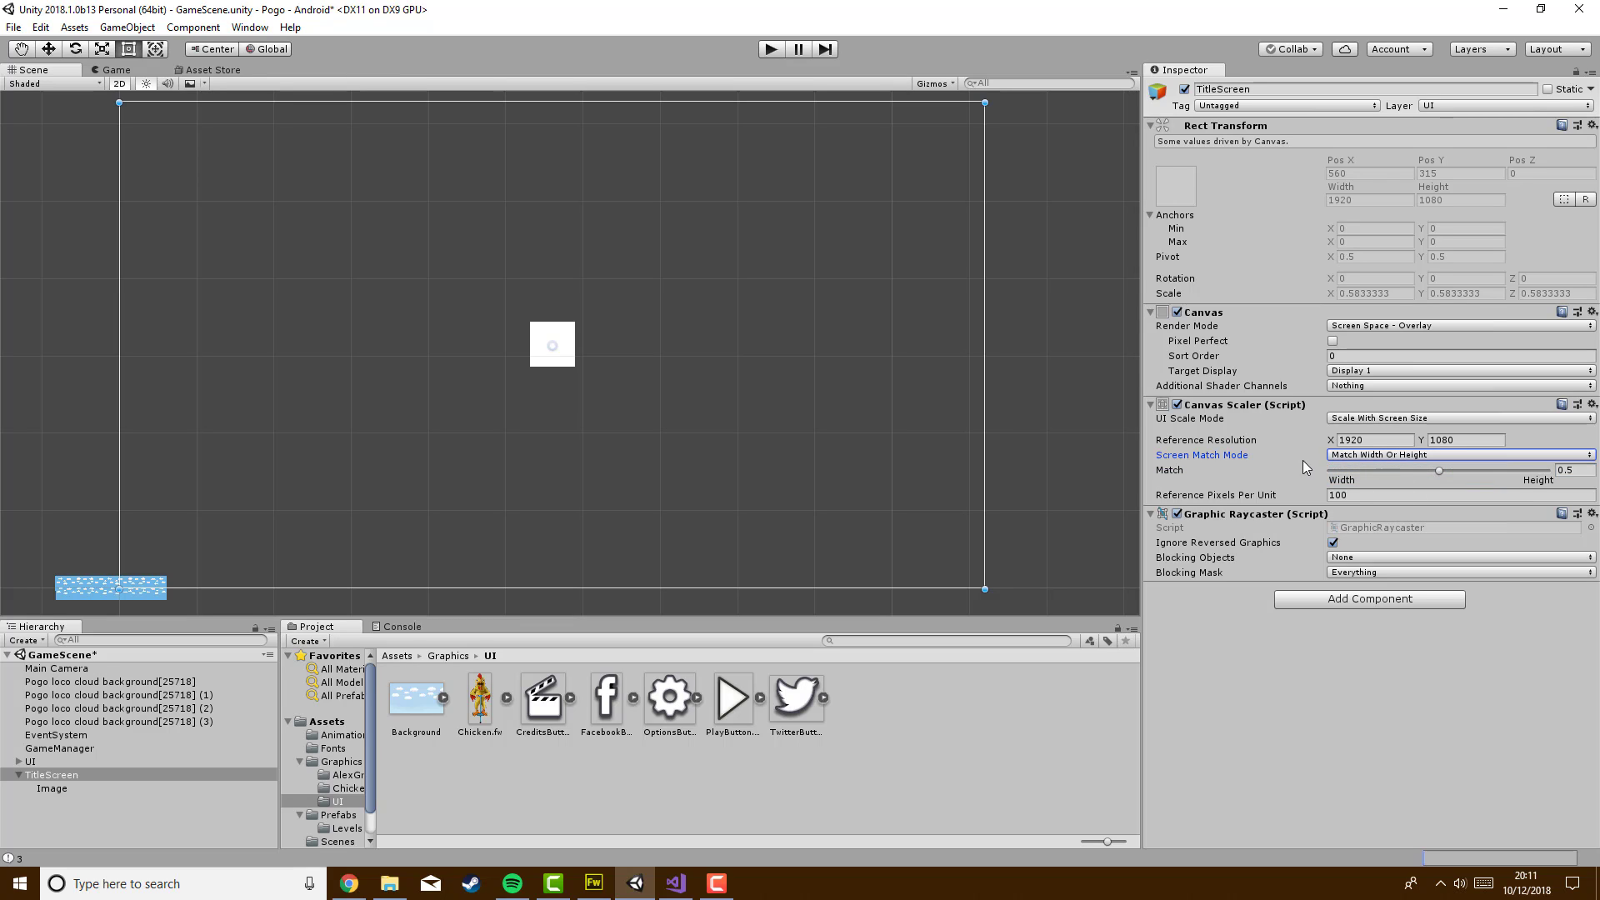
Run the game to check the canvas image under the changed scaling, and stop it
{"action": "left_click", "coordinate": [766, 98]}
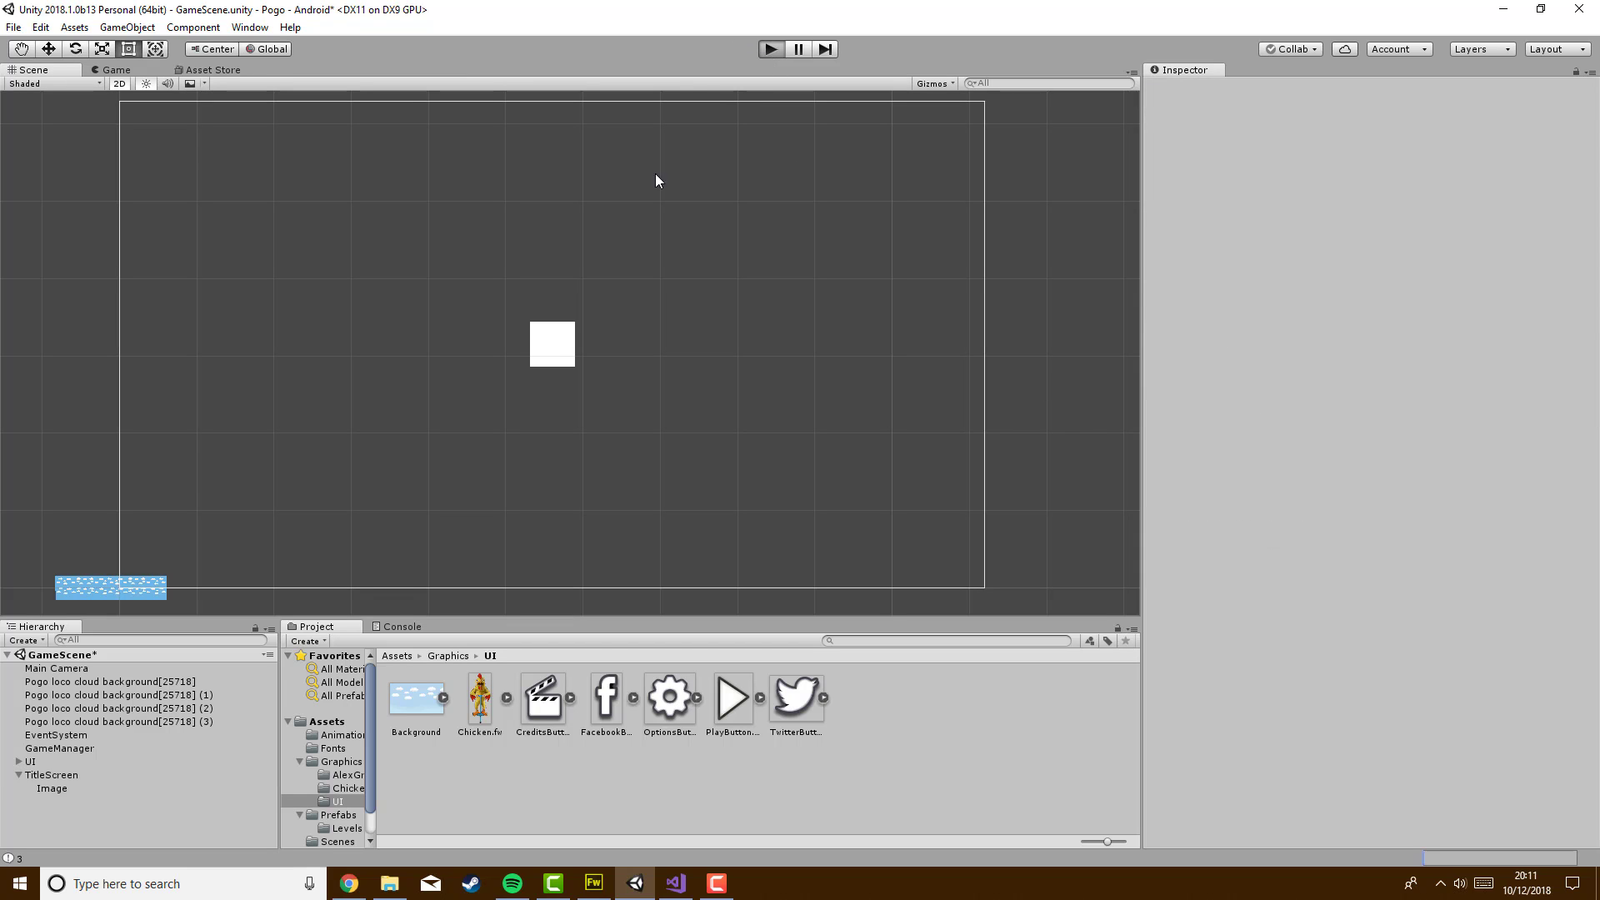
{"action": "key", "text": "ctrl+p"}
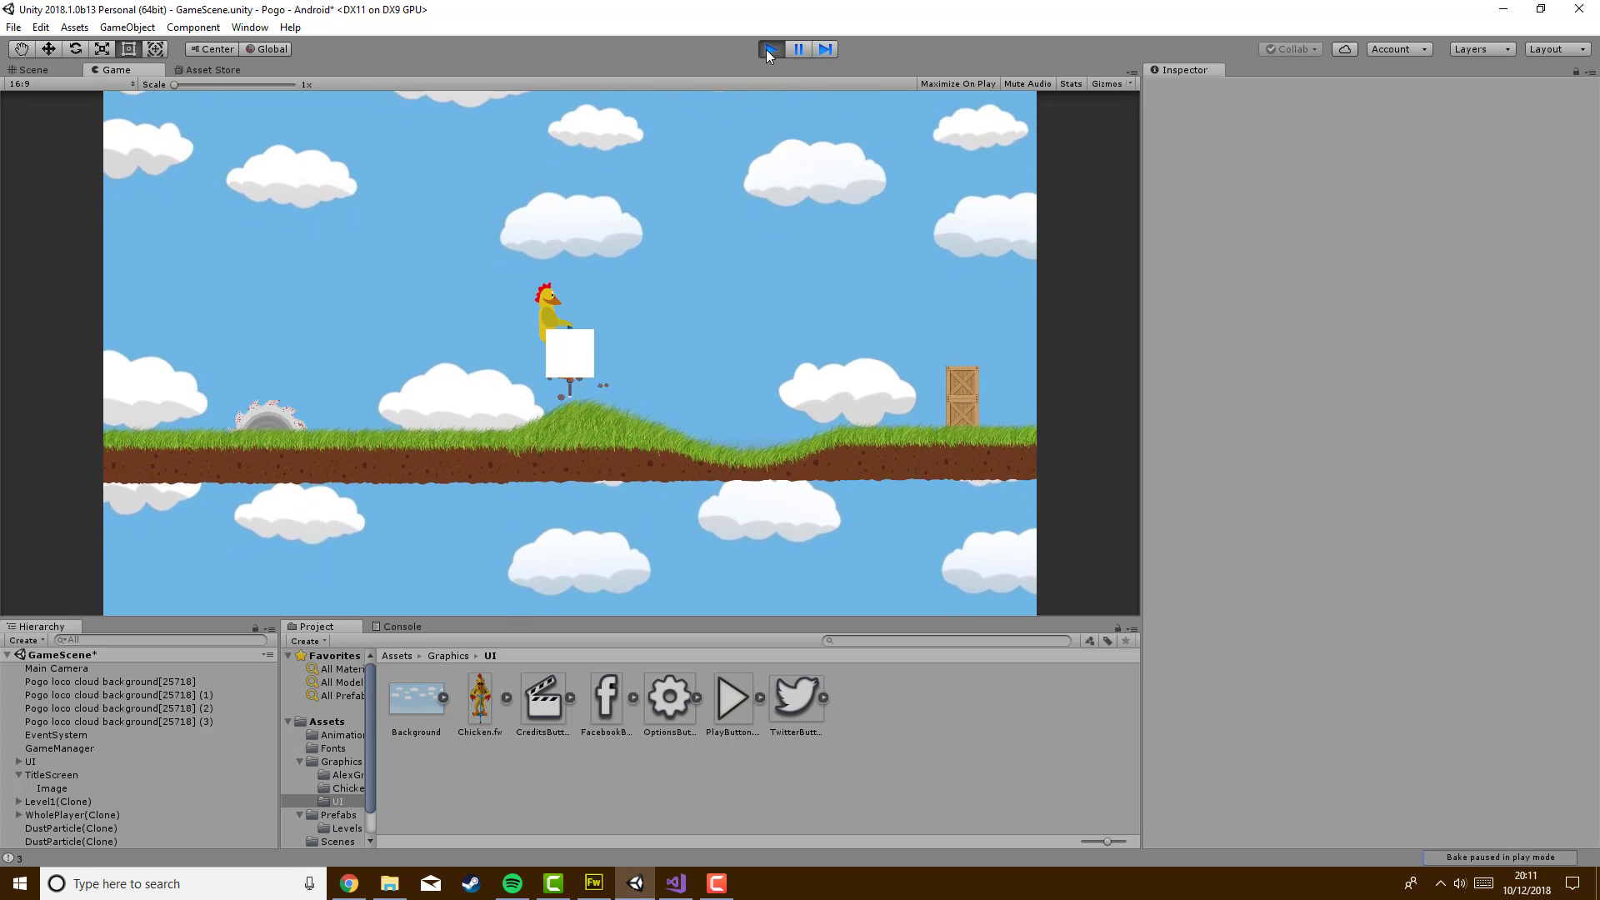
{"action": "left_click", "coordinate": [767, 49]}
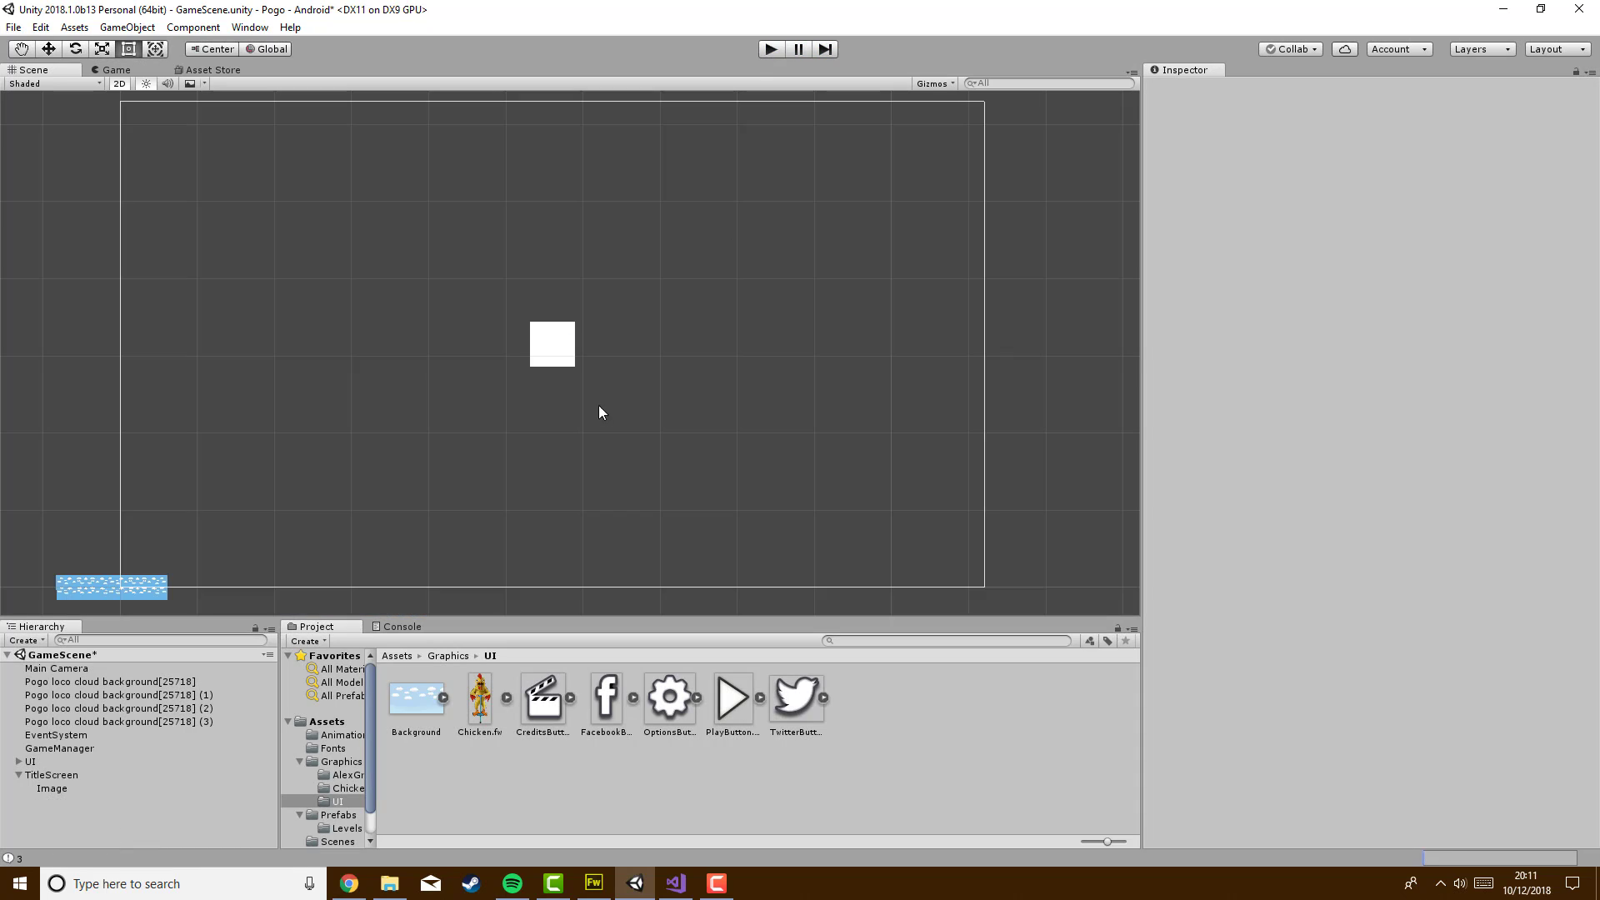
Rename the Image object on the TitleScreen canvas to Background
{"action": "scroll", "coordinate": [599, 412], "scroll_direction": "down", "scroll_amount": 3}
{"action": "left_click", "coordinate": [558, 353]}
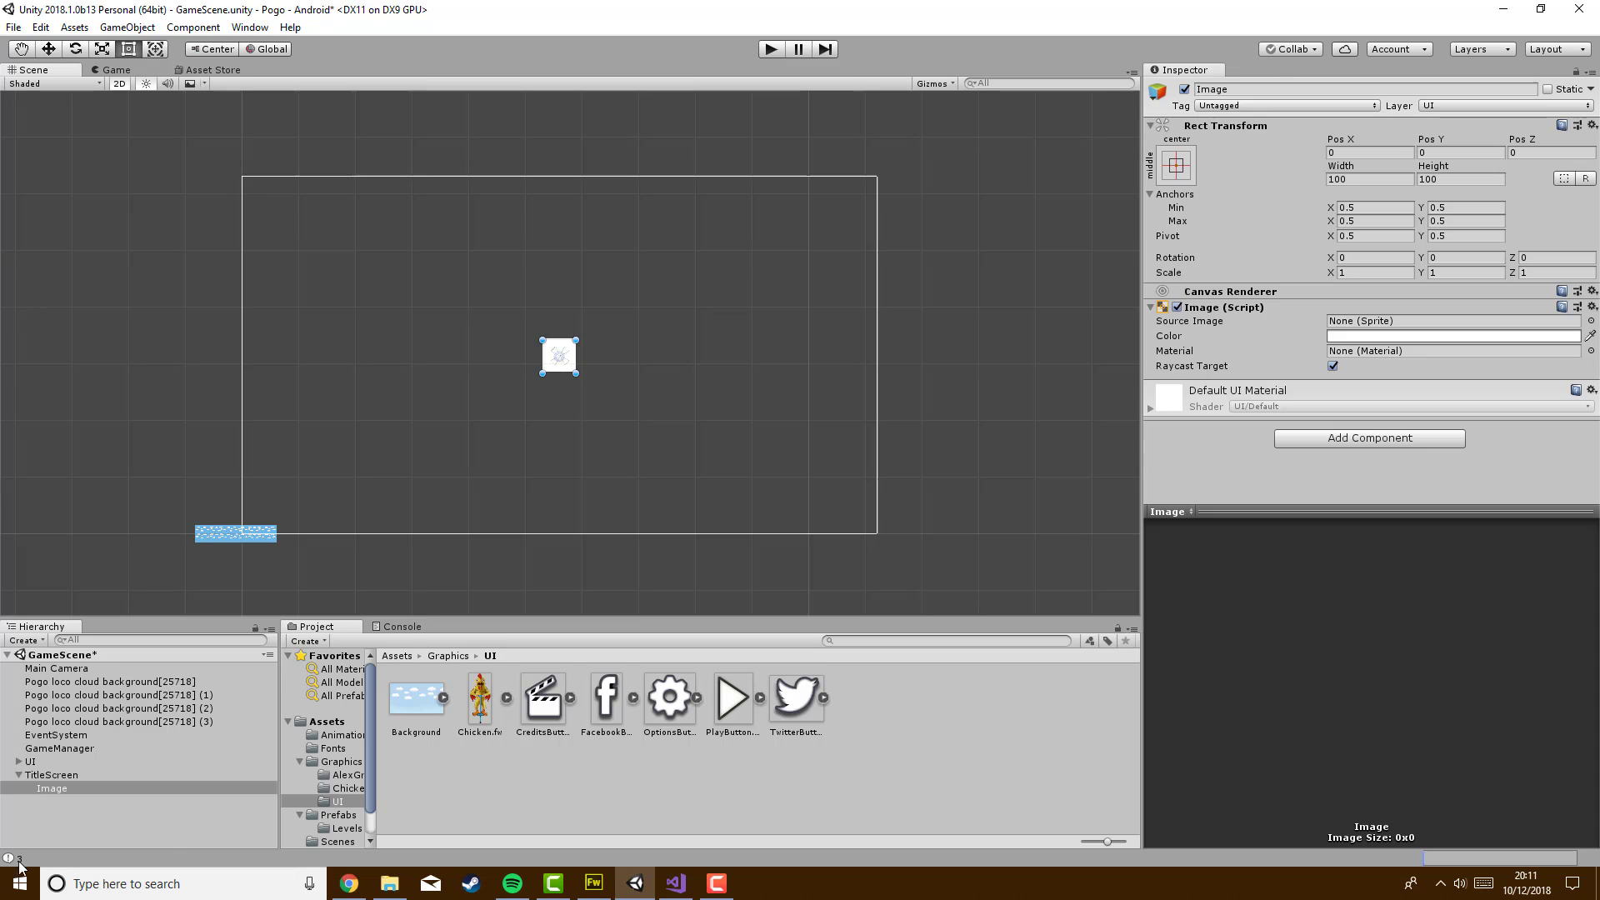
{"action": "left_click", "coordinate": [1245, 90]}
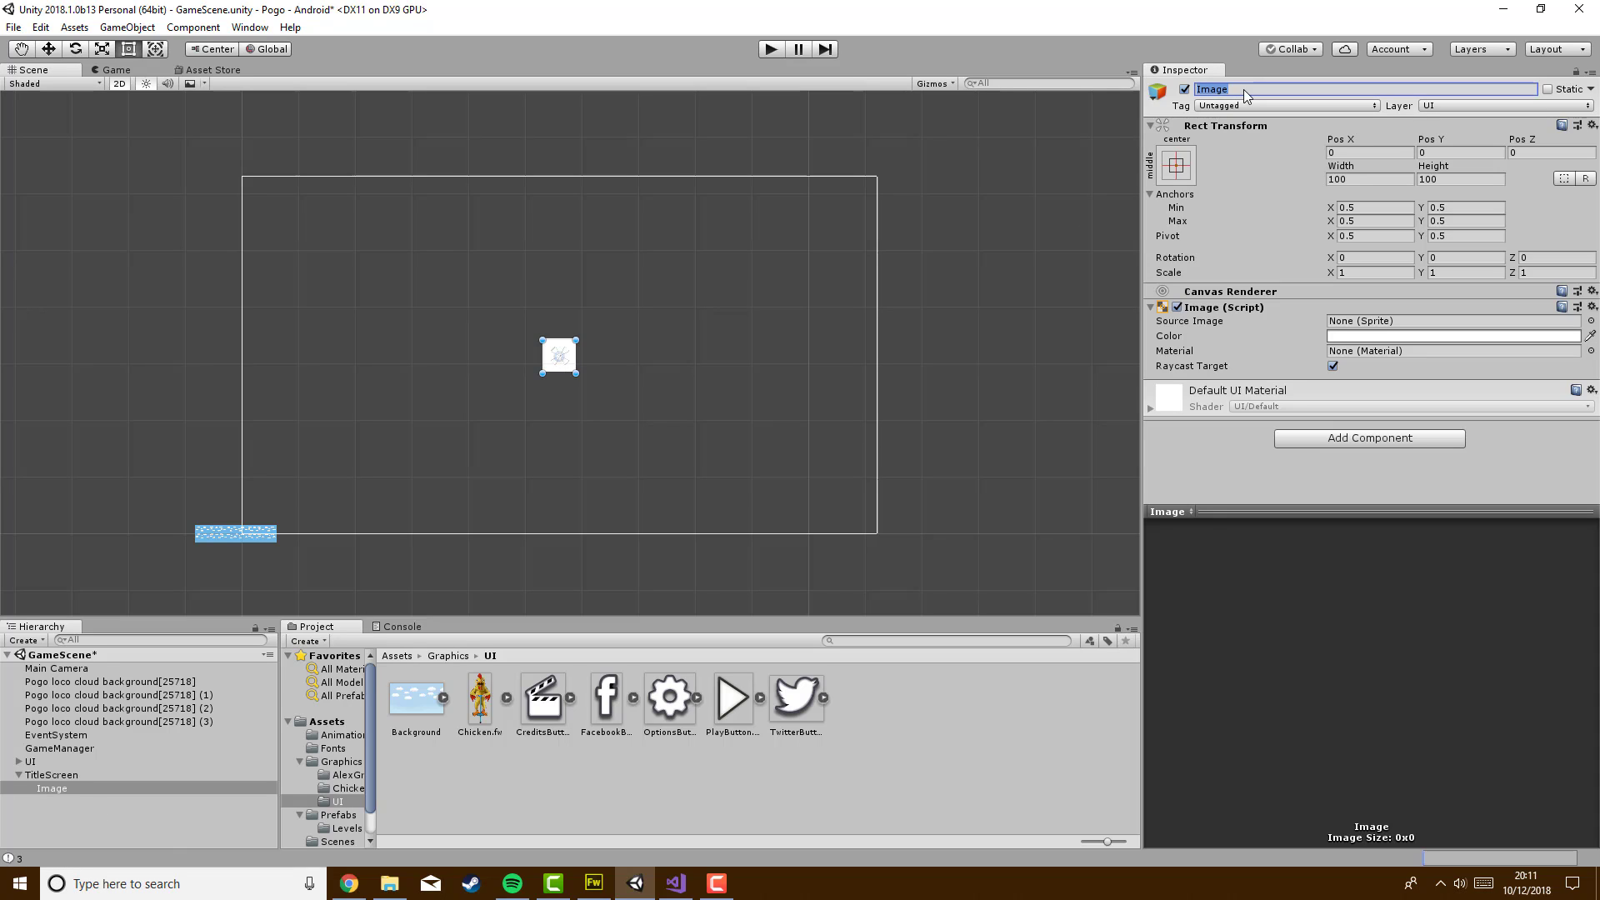
{"action": "type", "text": "Background"}
{"action": "key", "text": "Return"}
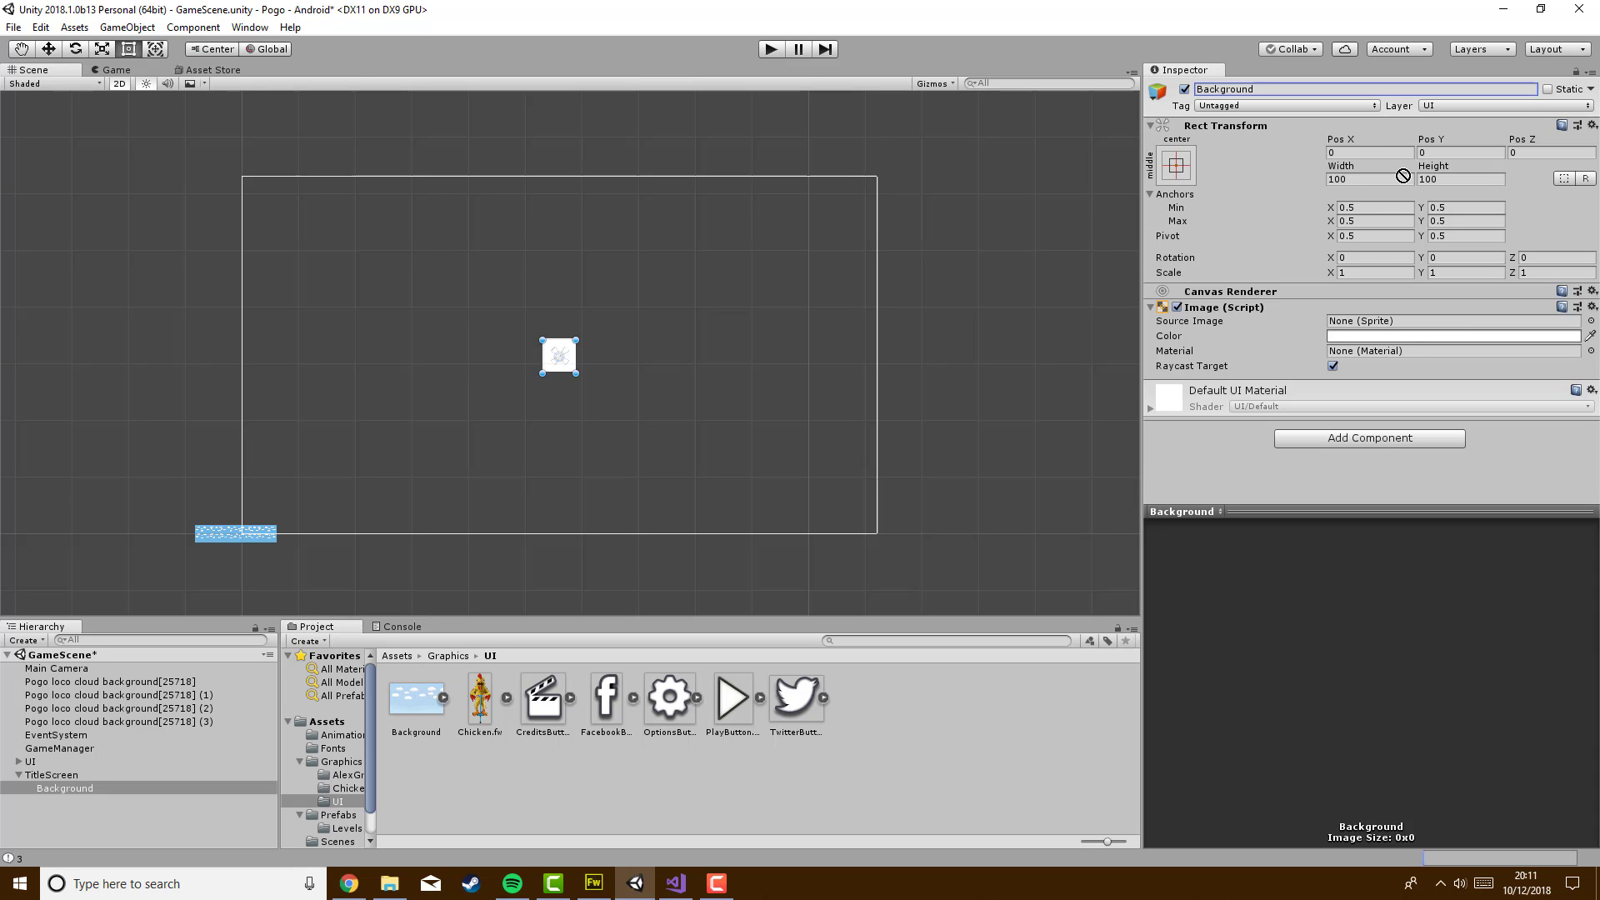
Assign the Background sprite as the Background object's source image and check it in a short game run
{"action": "left_click_drag", "start_coordinate": [1403, 175], "coordinate": [1381, 325]}
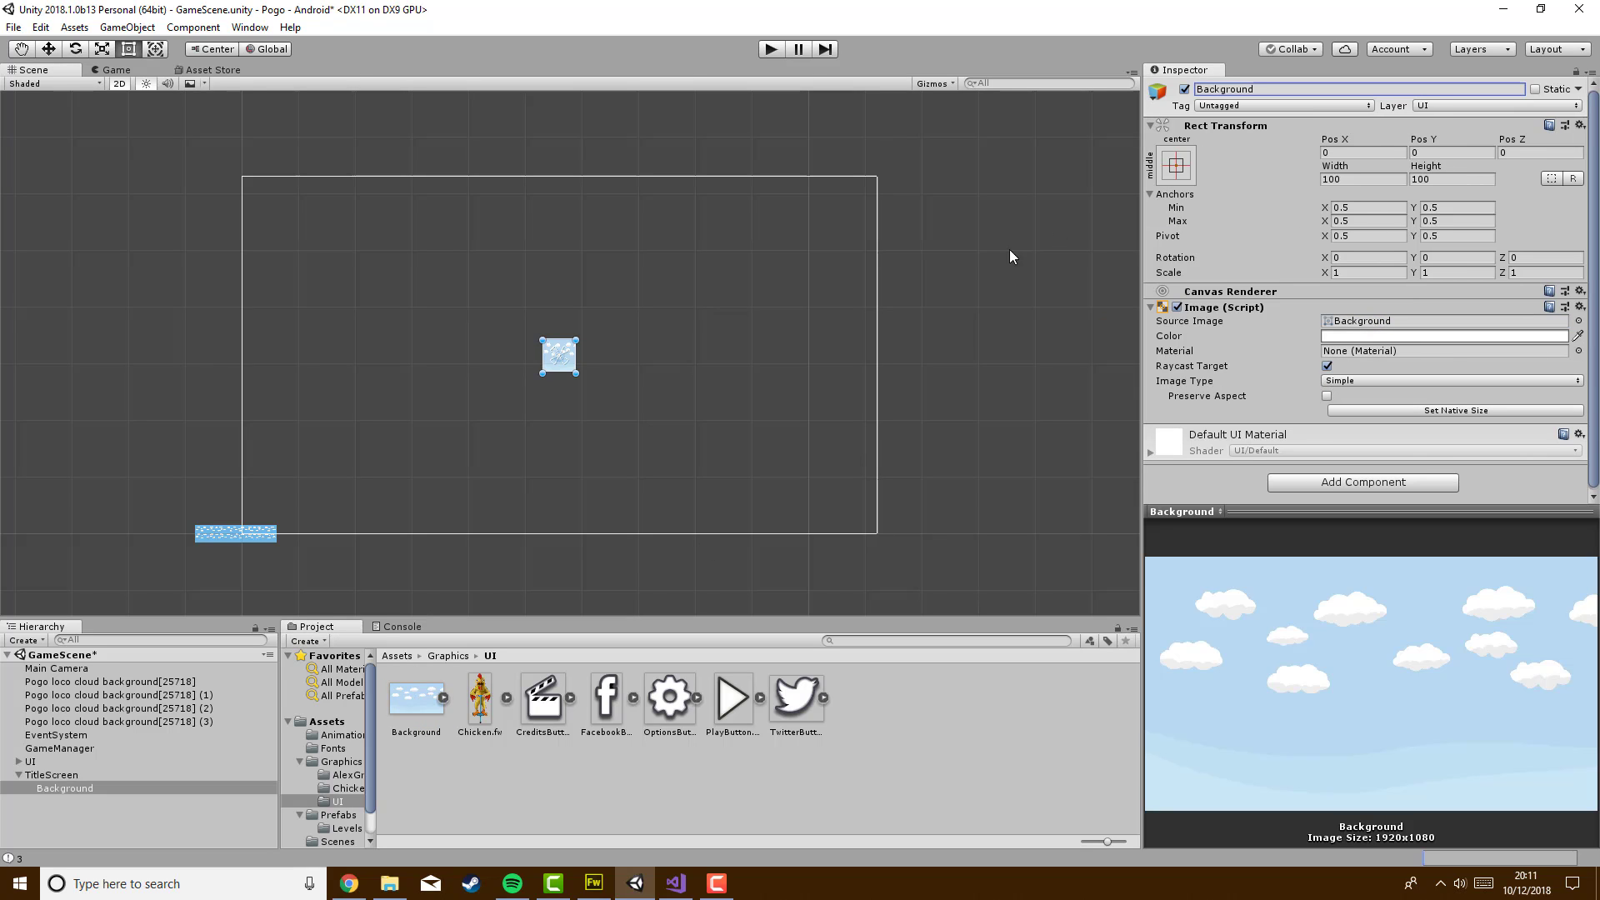
{"action": "left_click", "coordinate": [772, 49]}
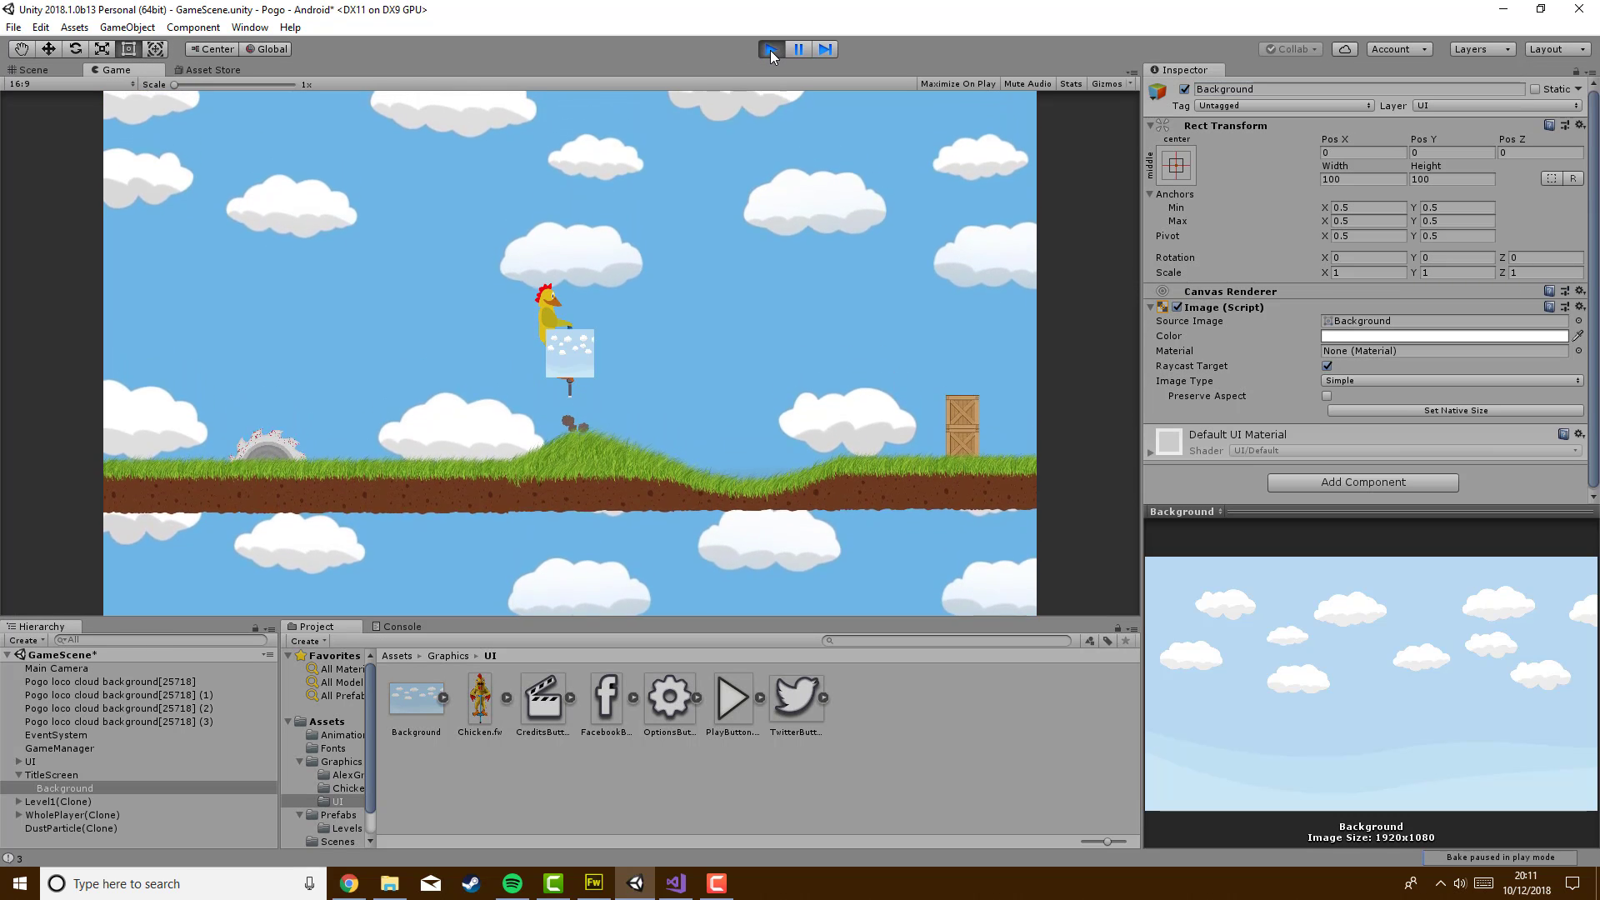
{"action": "left_click", "coordinate": [770, 50]}
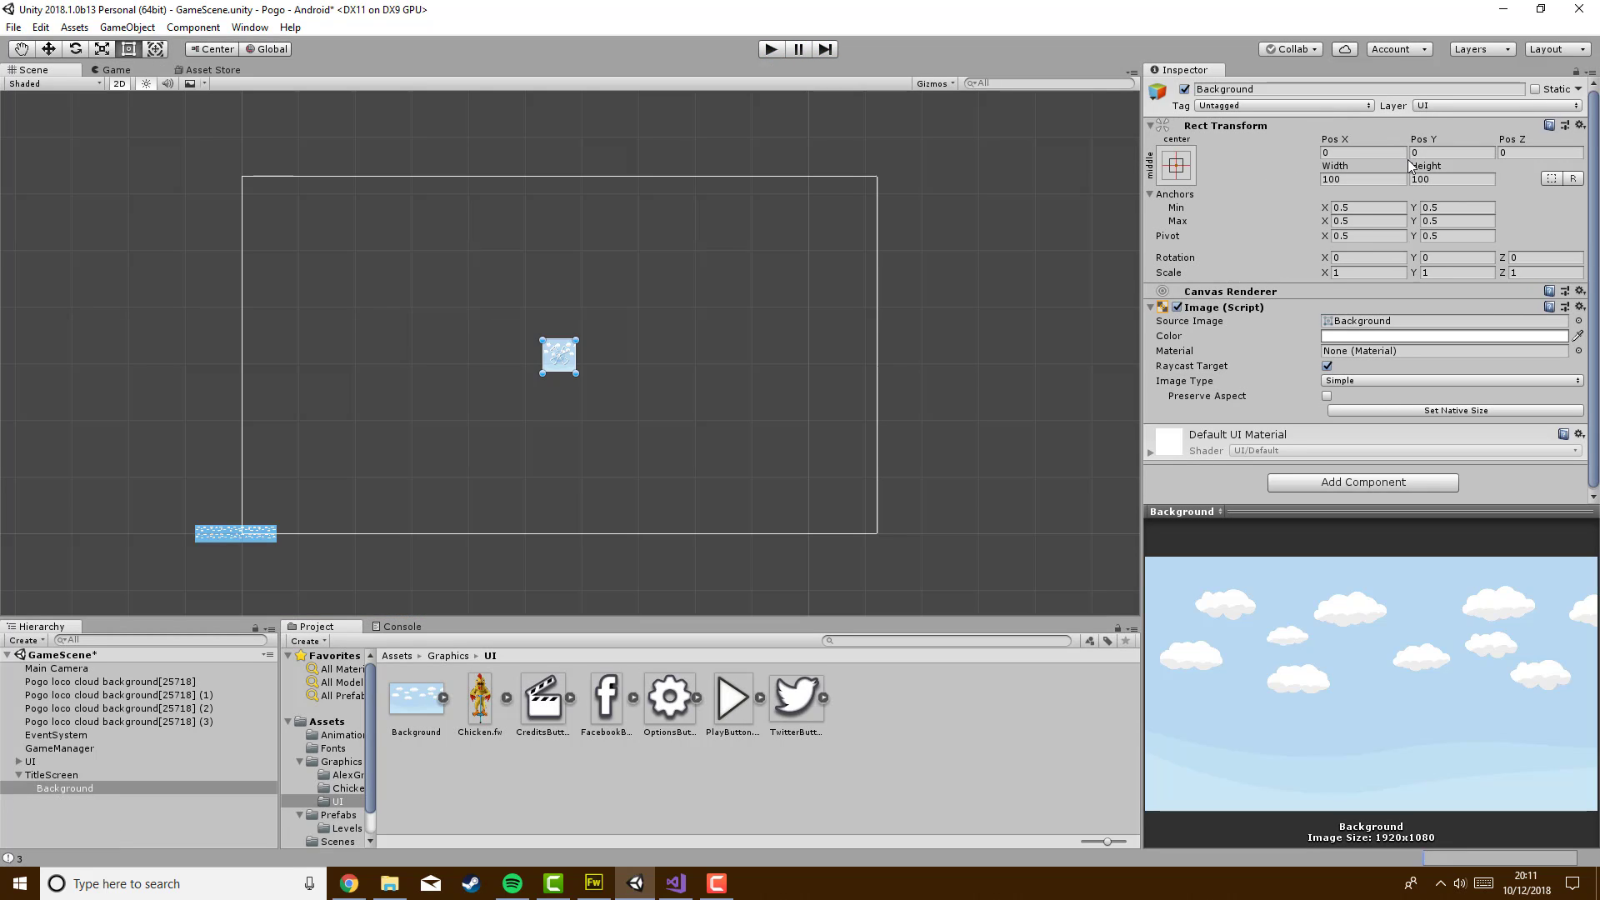
Resize the Background image to 1920 x 1080 so that it fills the whole TitleScreen canvas
{"action": "left_click", "coordinate": [1356, 178]}
{"action": "left_click_drag", "start_coordinate": [575, 377], "coordinate": [821, 451]}
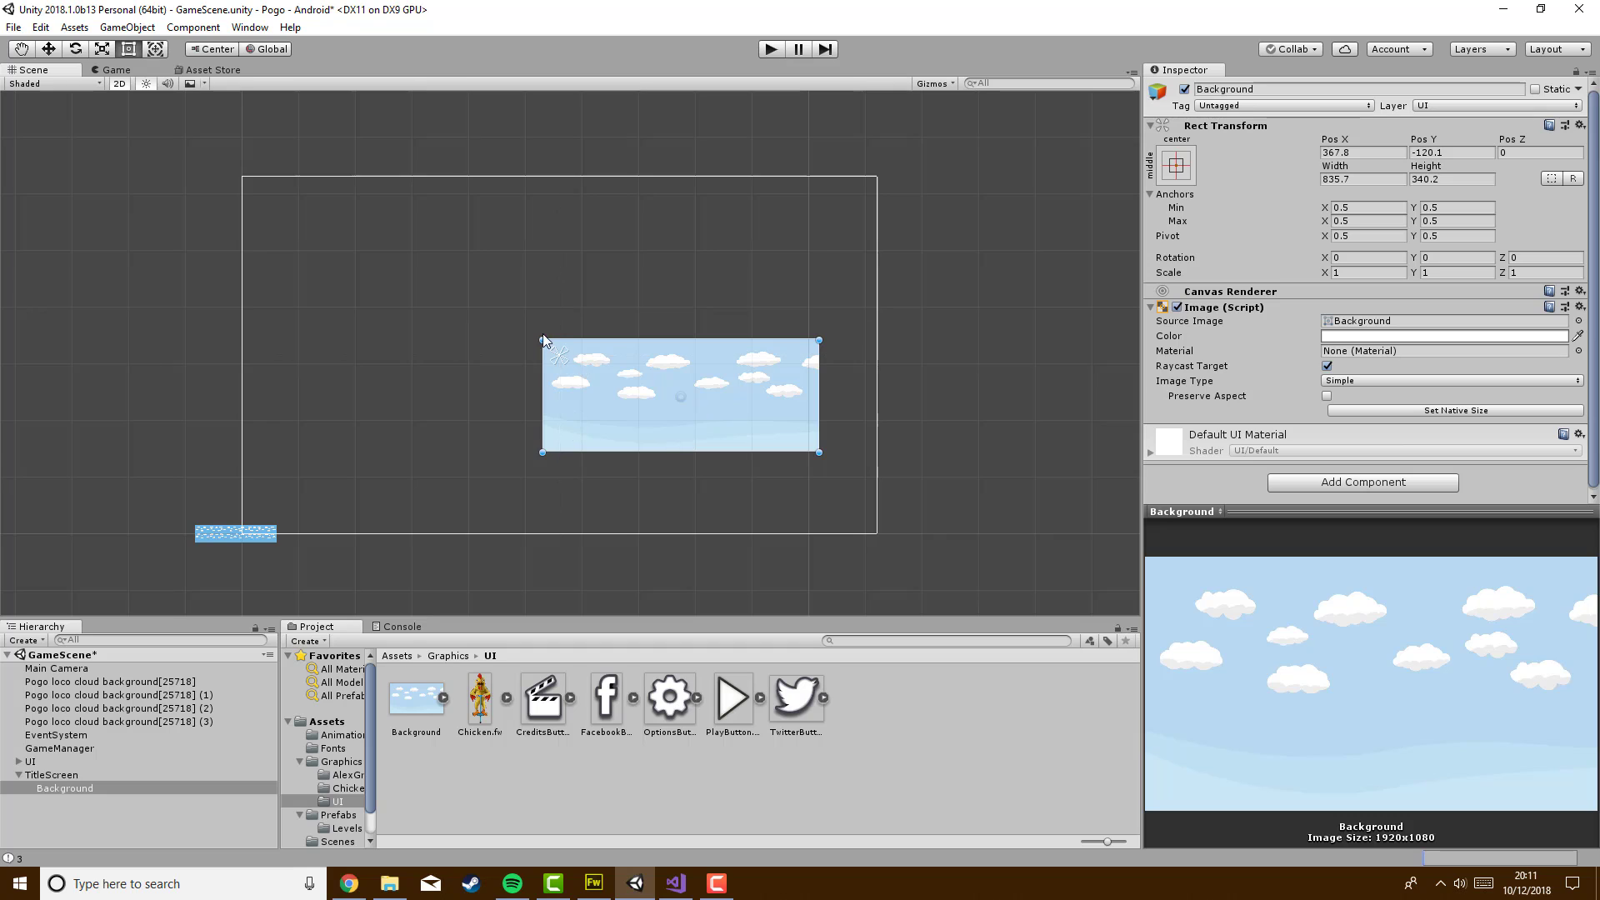
{"action": "left_click_drag", "start_coordinate": [543, 336], "coordinate": [242, 178]}
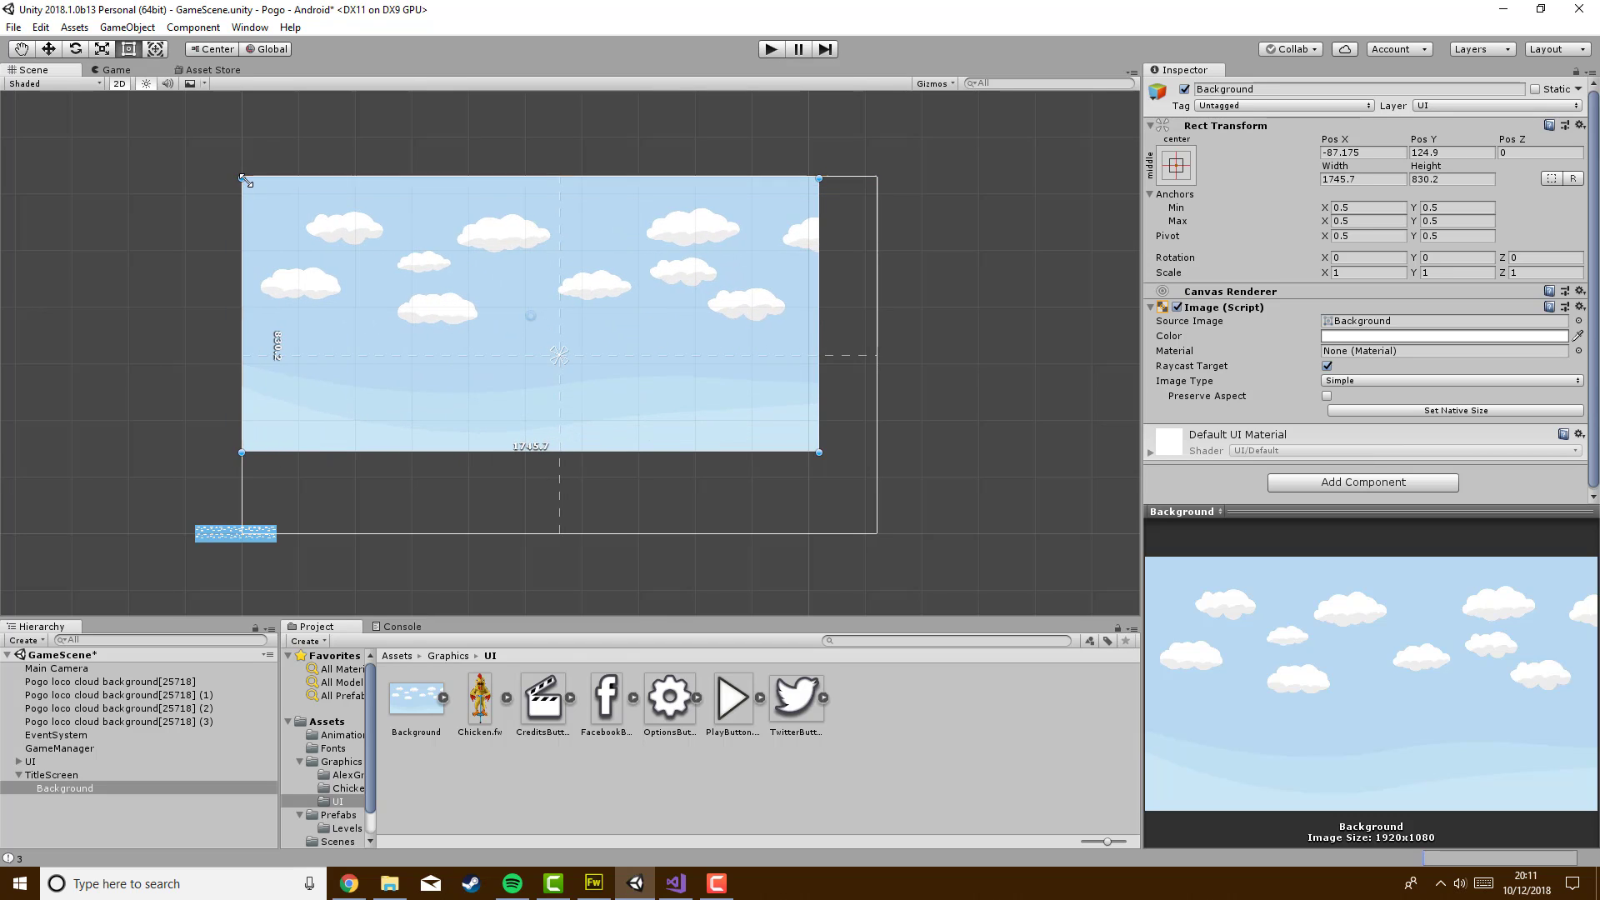
{"action": "left_click_drag", "start_coordinate": [819, 452], "coordinate": [877, 535]}
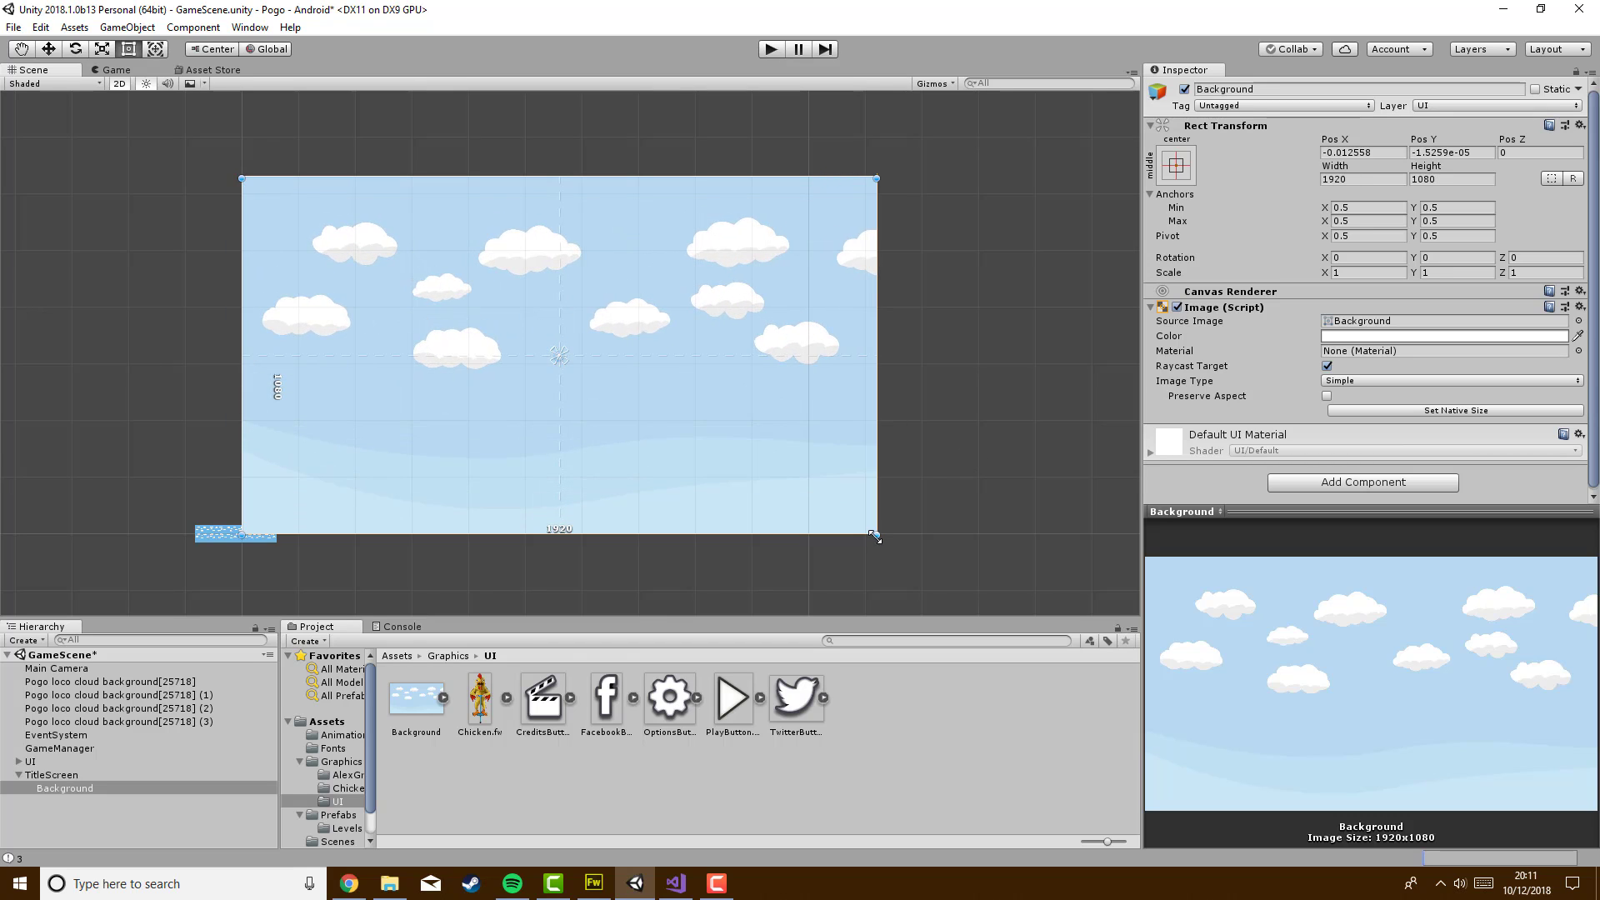
Anchor the Background image to stretch both ways with Left, Top, Right and Bottom at 0, and check it in a short game run
{"action": "left_click", "coordinate": [1184, 171]}
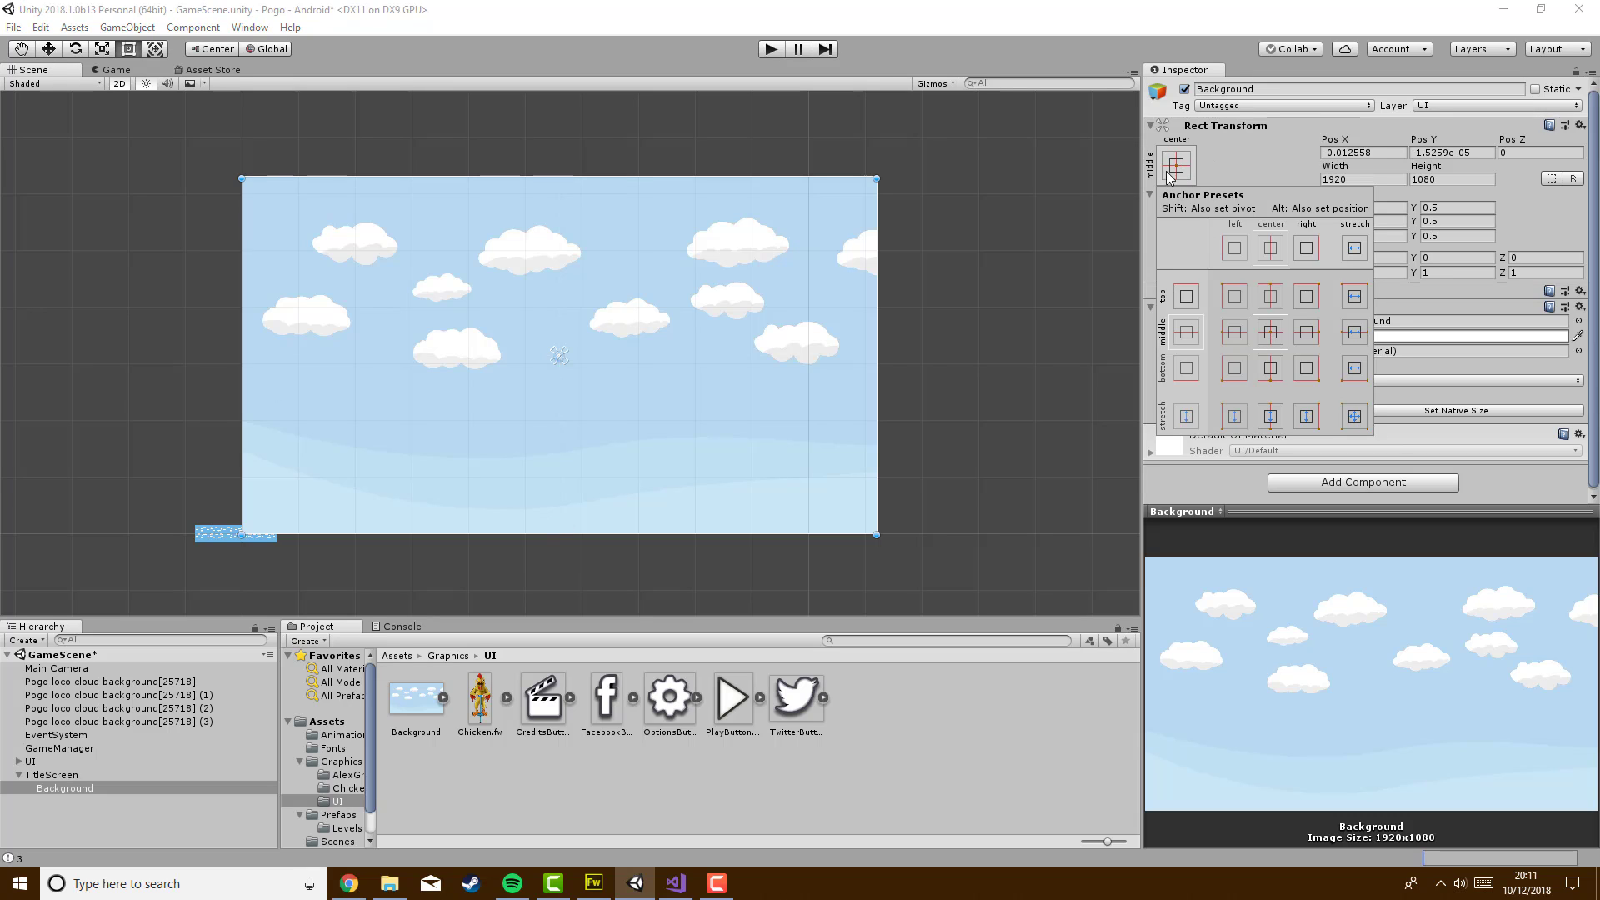
{"action": "left_click", "coordinate": [1353, 423]}
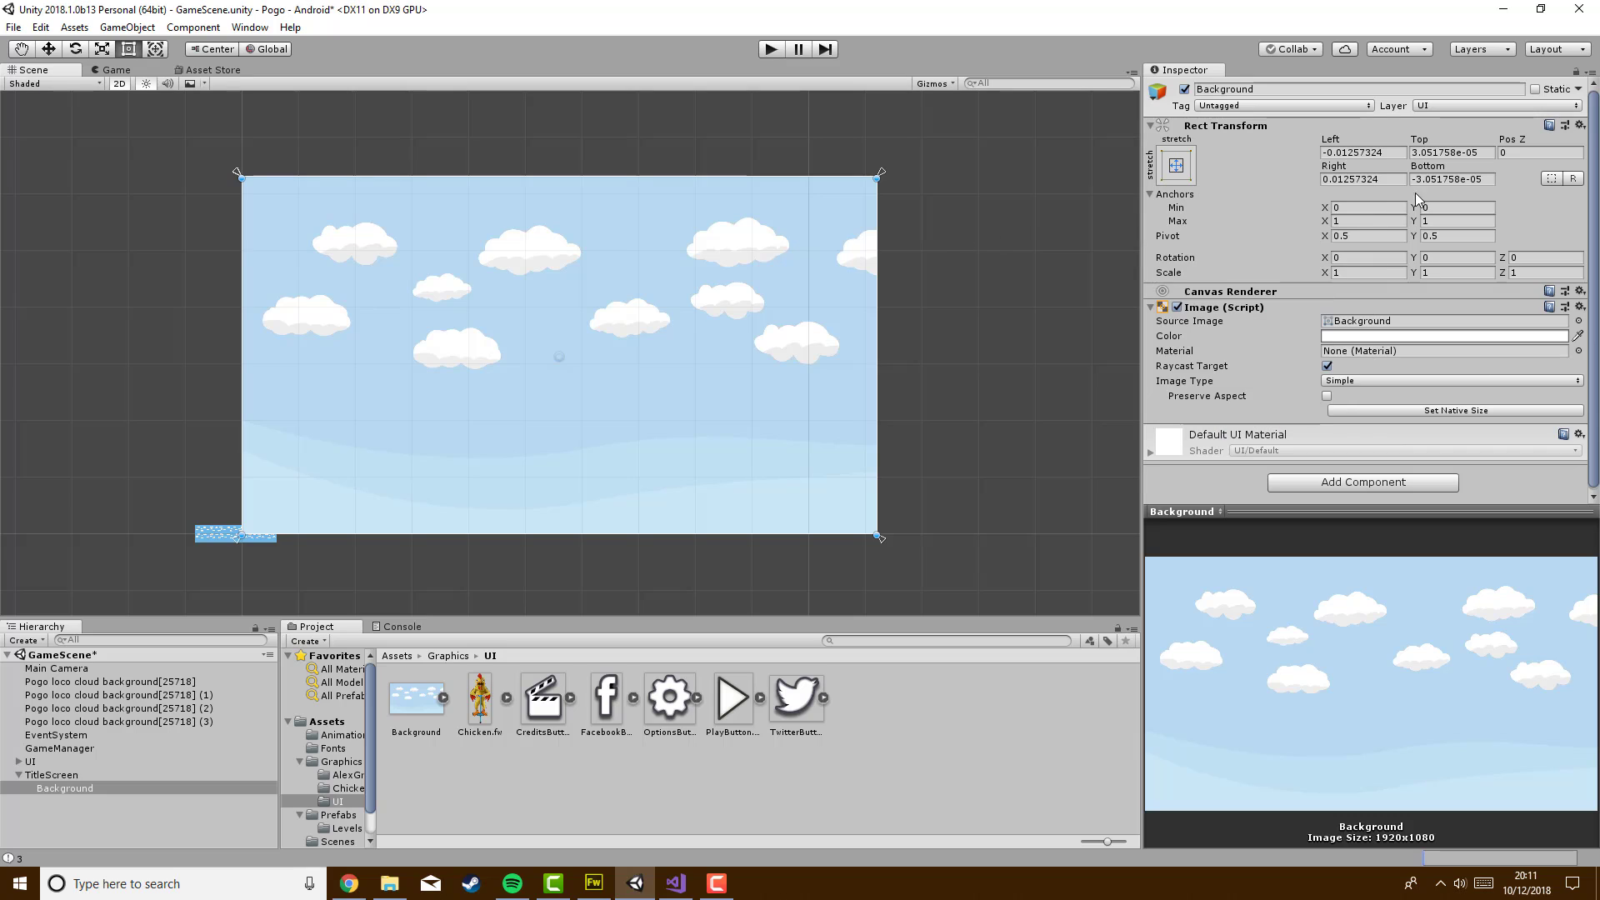
{"action": "left_click", "coordinate": [1384, 155]}
{"action": "type", "text": "0"}
{"action": "key", "text": "Tab"}
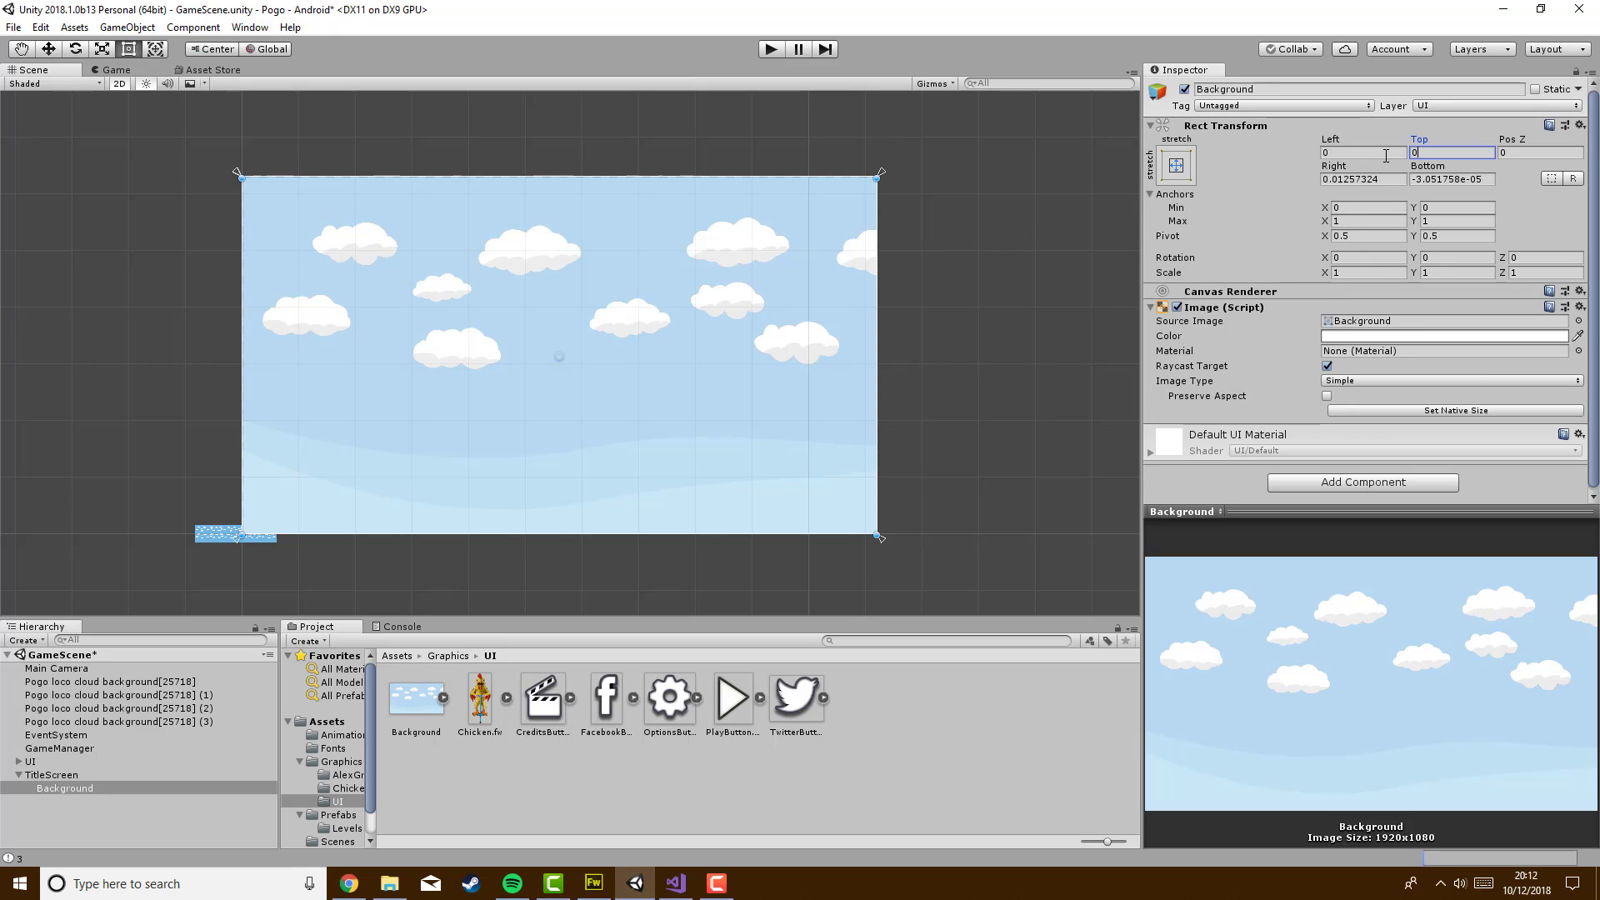
{"action": "type", "text": "0"}
{"action": "key", "text": "Tab"}
{"action": "key", "text": "Tab"}
{"action": "type", "text": "0"}
{"action": "key", "text": "Tab"}
{"action": "type", "text": "0"}
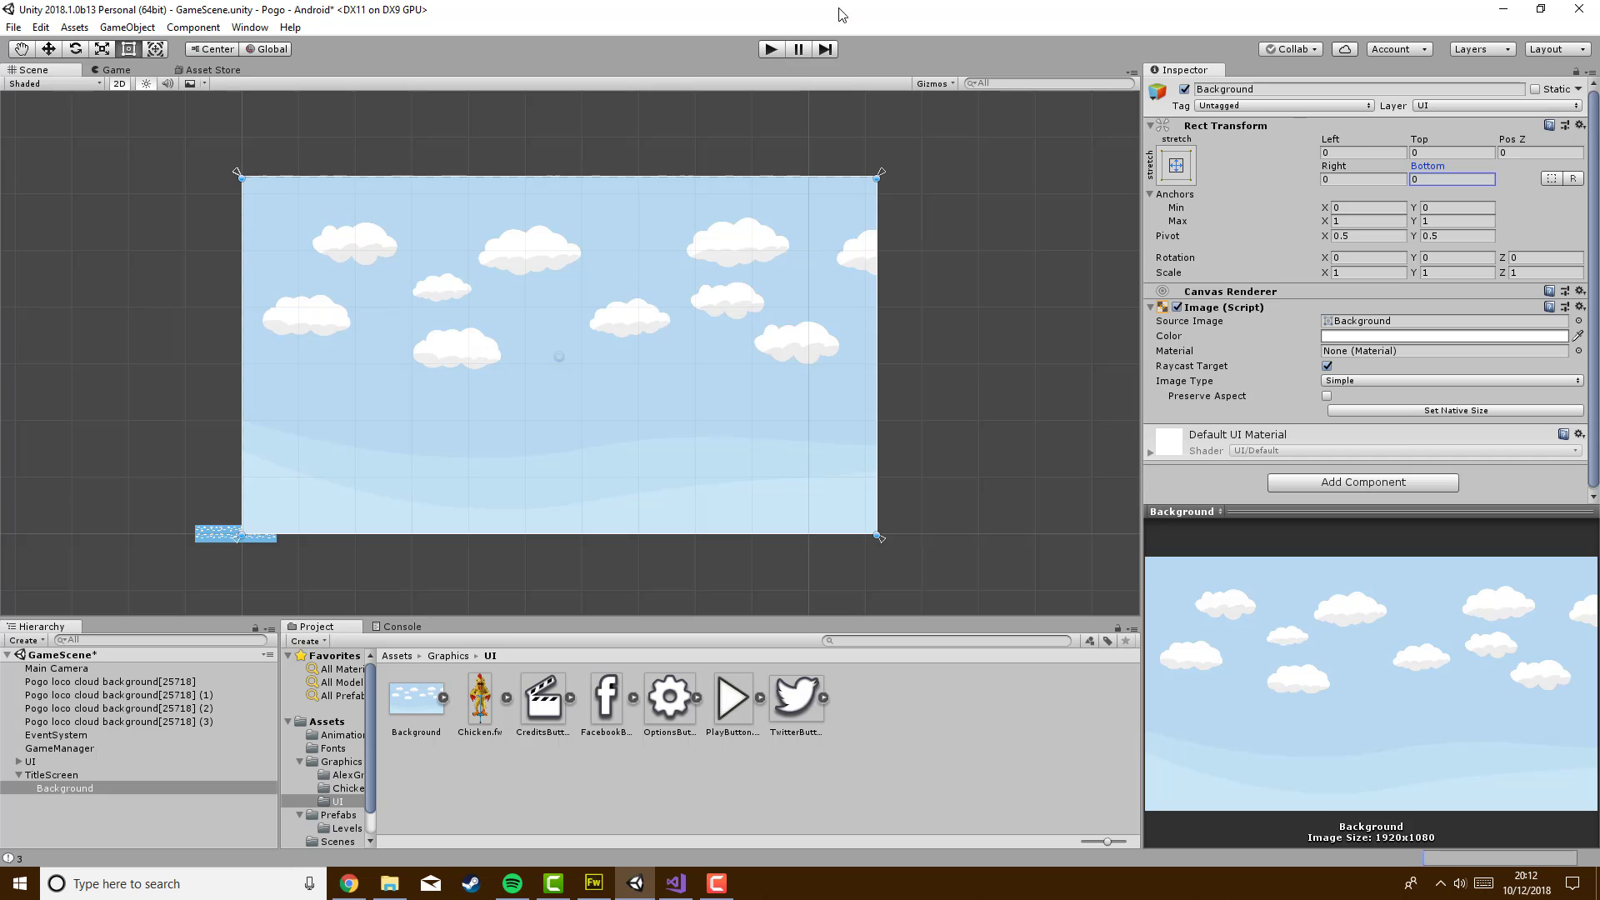
{"action": "left_click", "coordinate": [768, 49]}
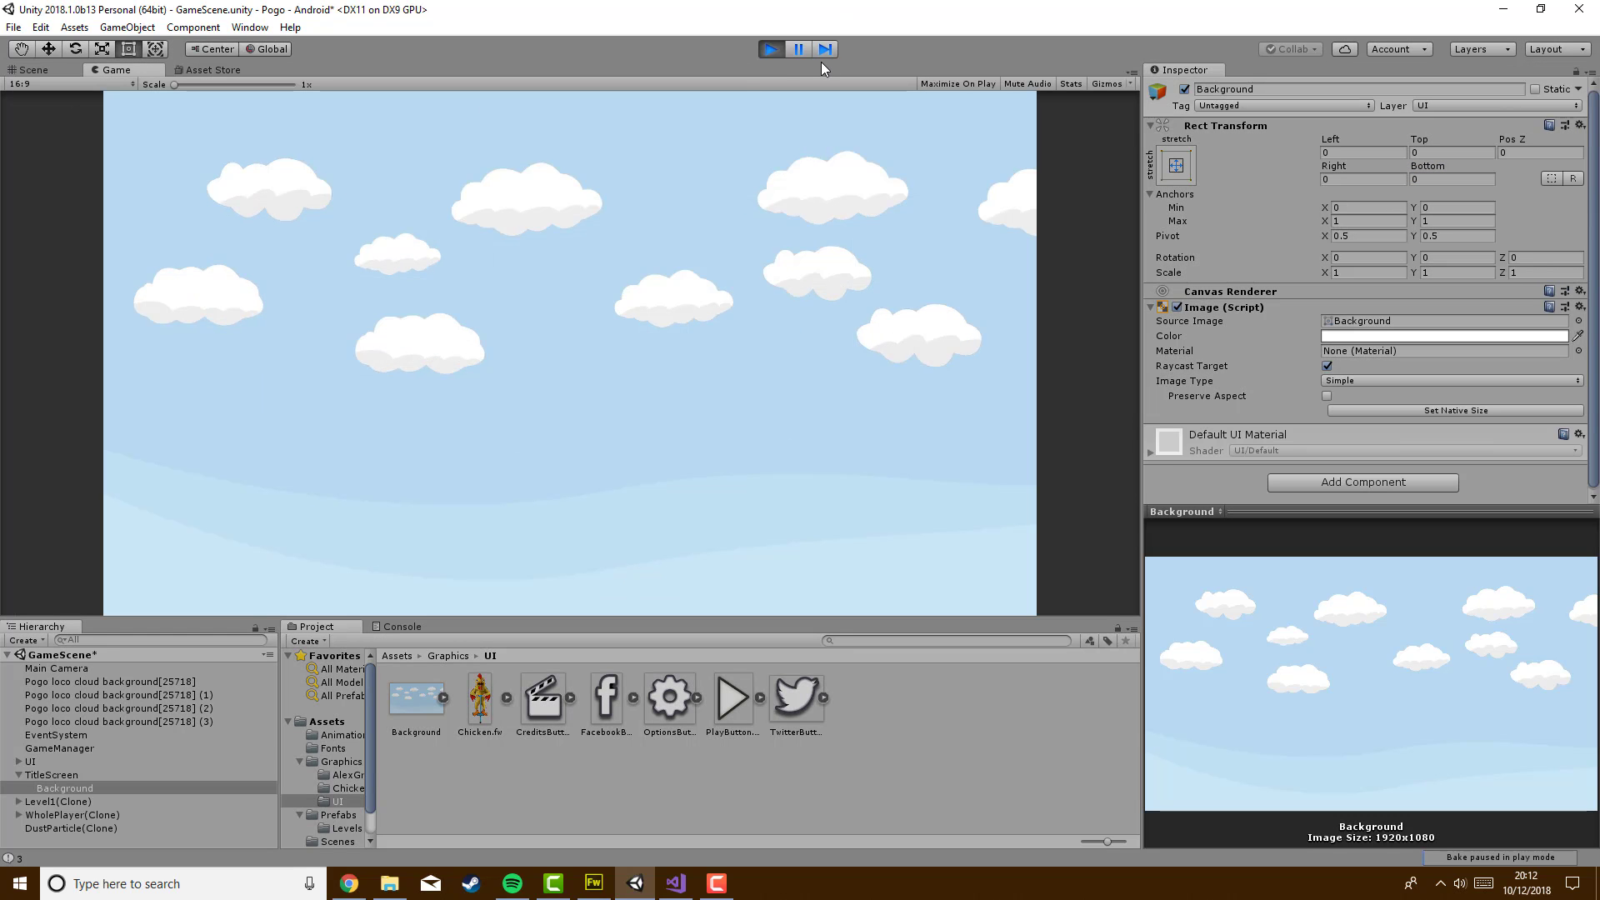
{"action": "left_click", "coordinate": [770, 50]}
Set the Background's Left offset to 10, Right to 100 and Bottom to 50, and test the margins in a short game run
{"action": "left_click", "coordinate": [1348, 152]}
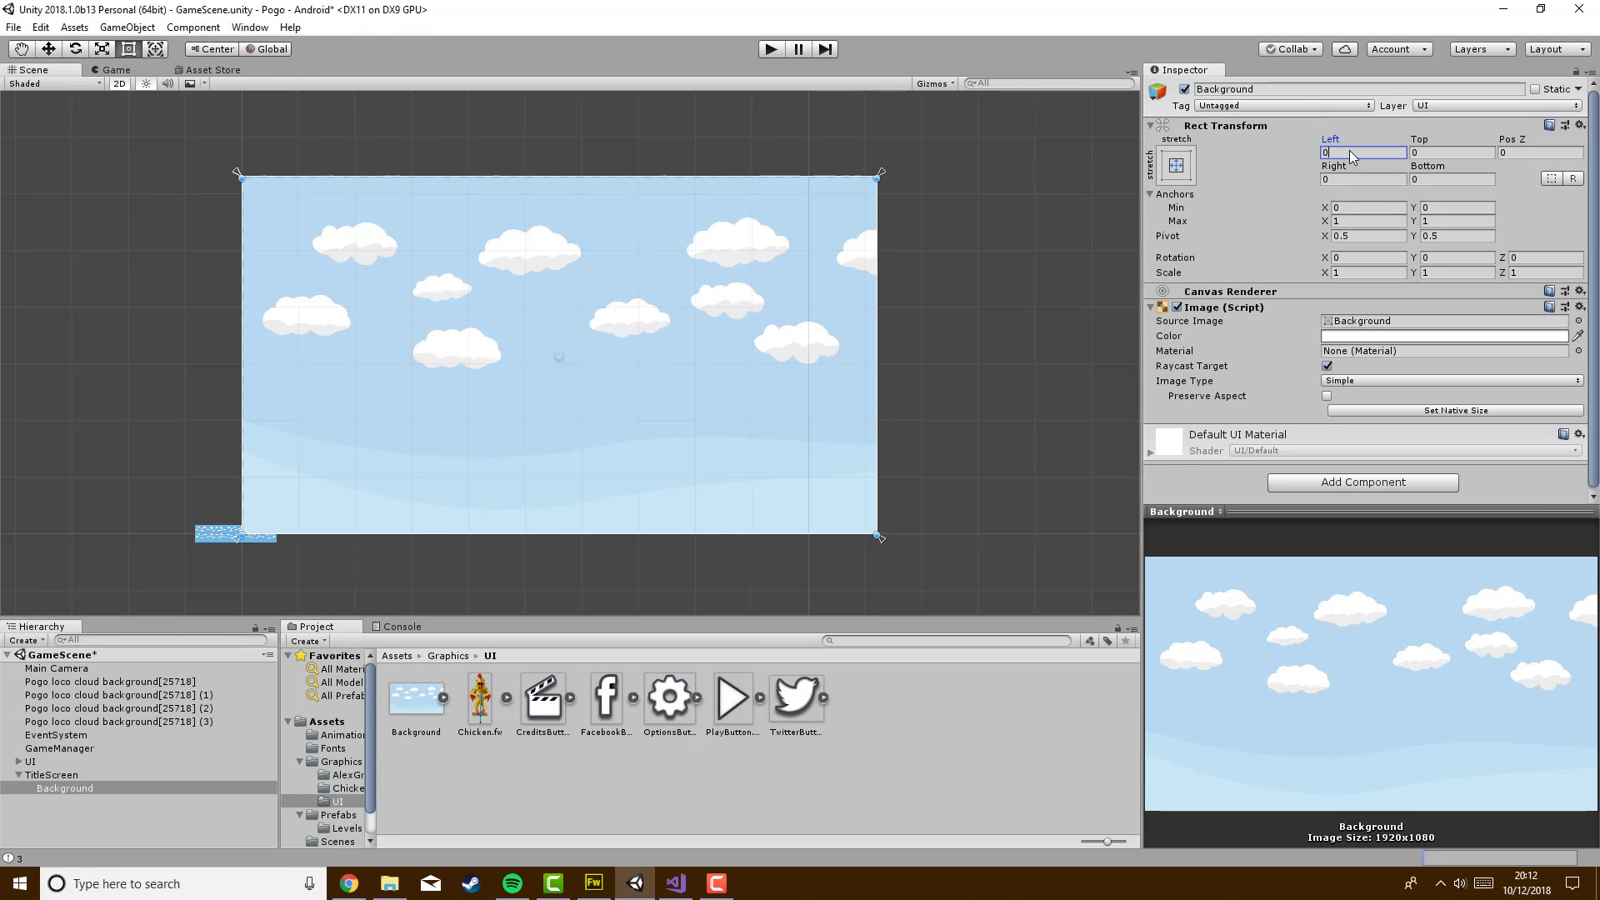
{"action": "type", "text": "10"}
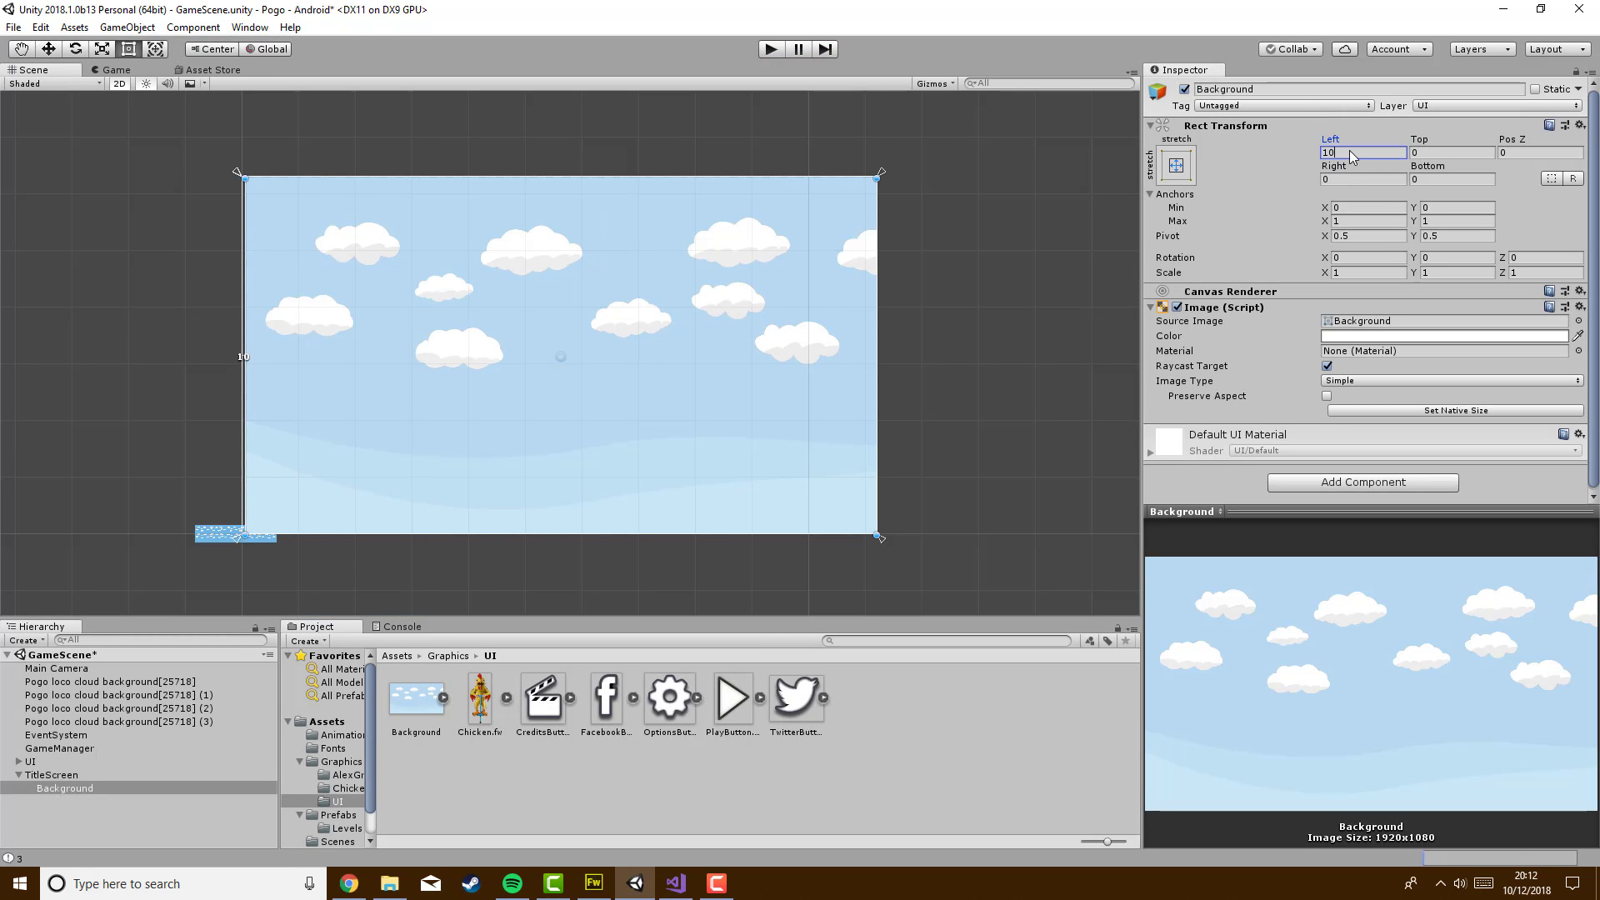
{"action": "left_click", "coordinate": [1358, 182]}
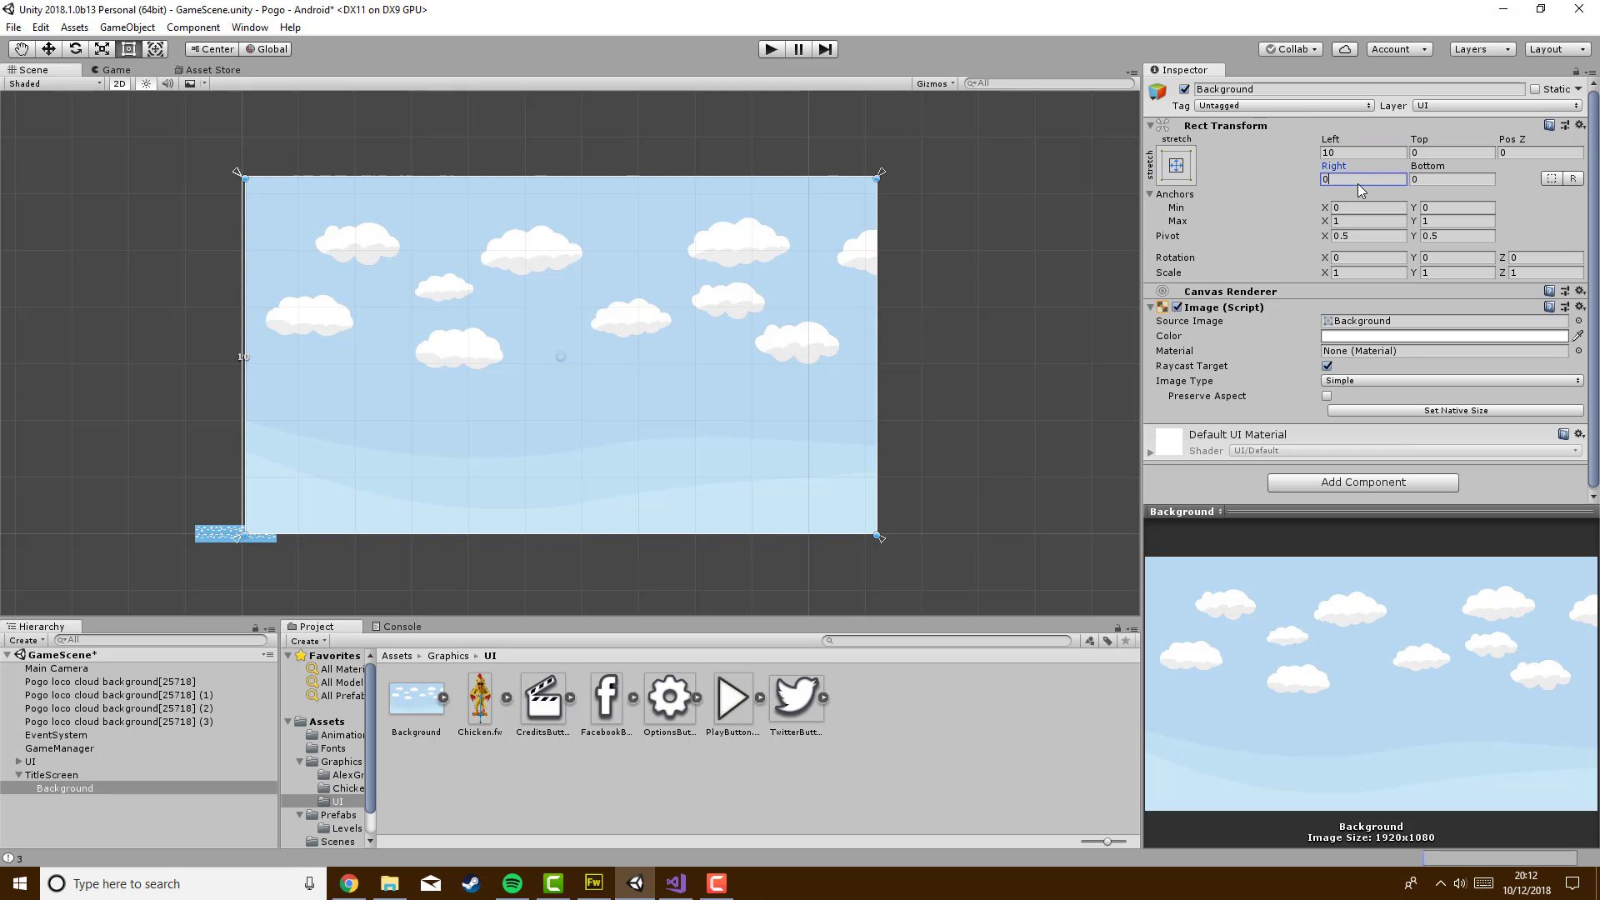
{"action": "type", "text": "1-0"}
{"action": "type", "text": "00"}
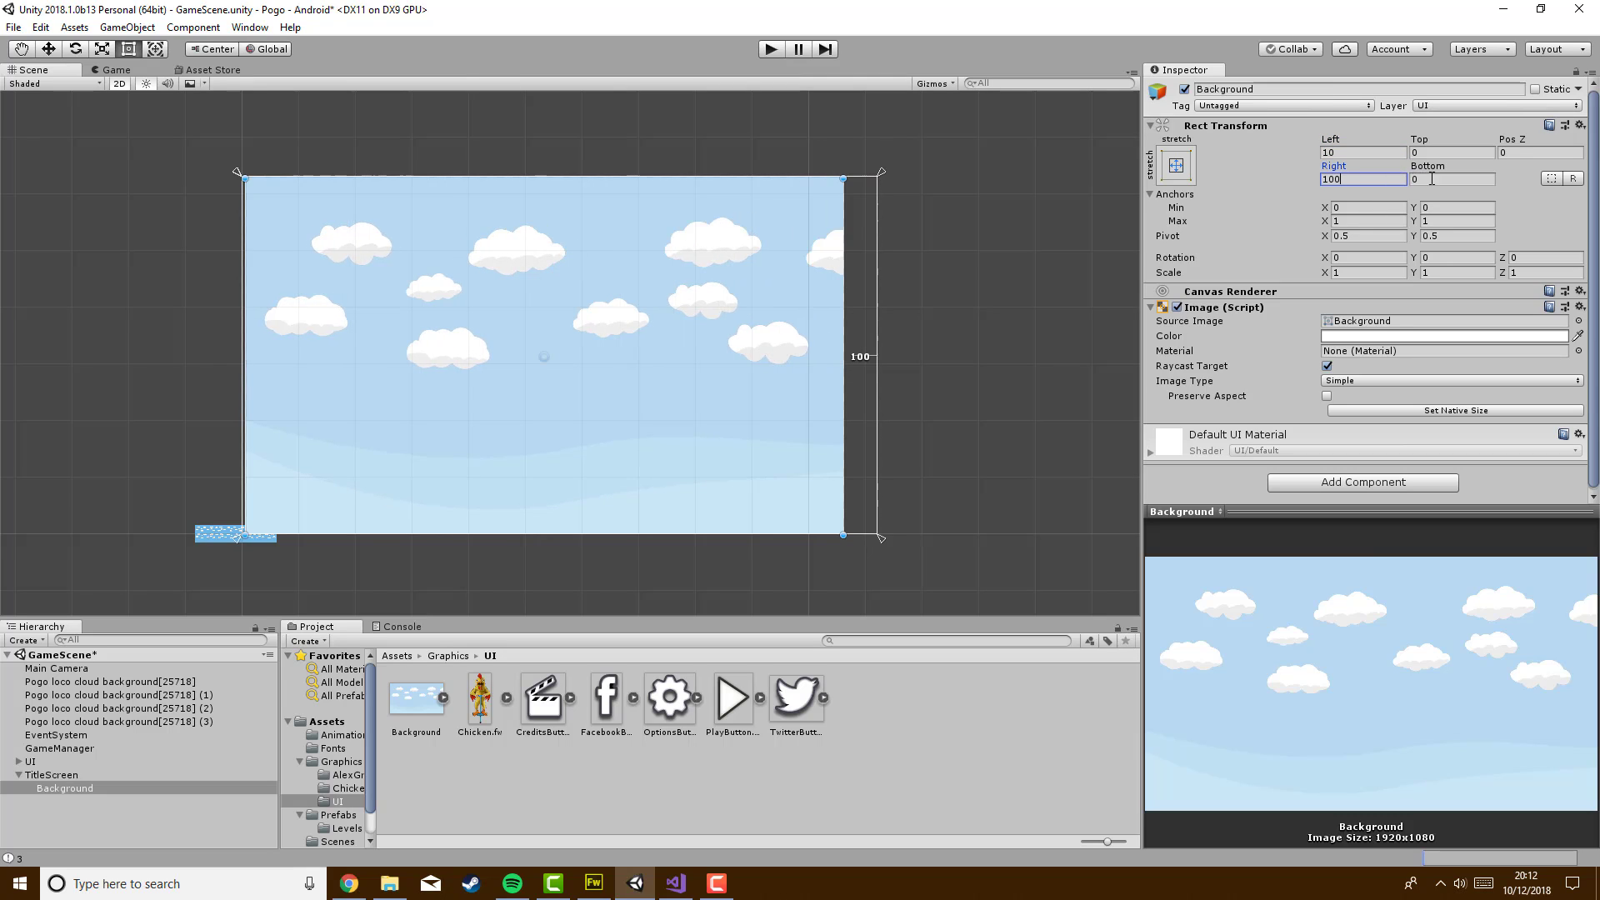
{"action": "left_click", "coordinate": [1433, 180]}
{"action": "type", "text": "50"}
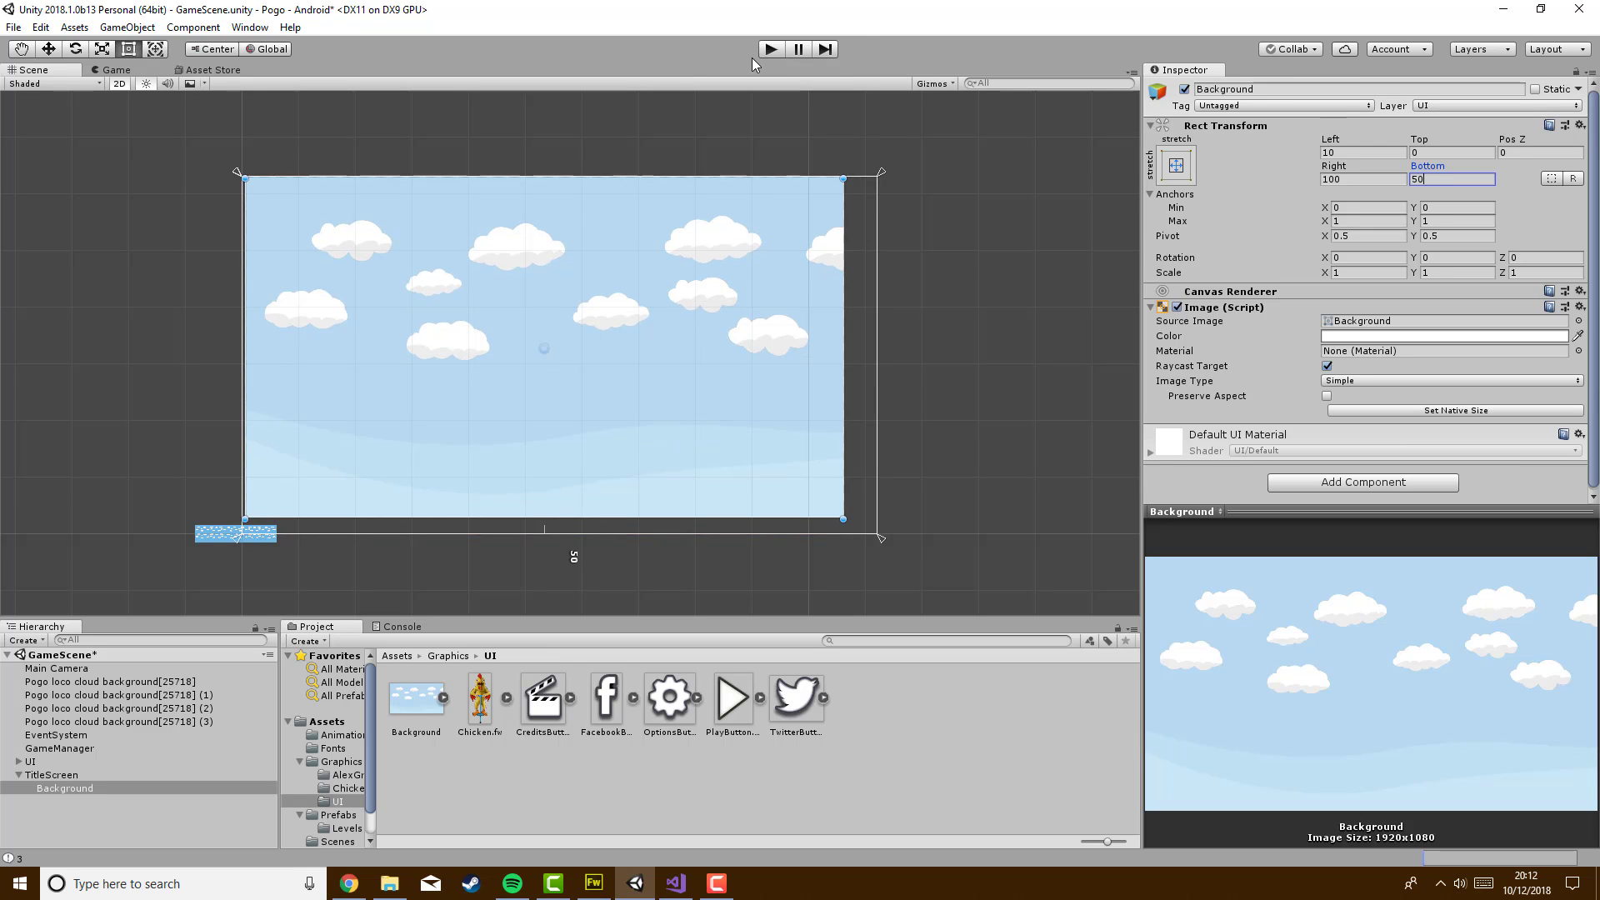
{"action": "key", "text": "Return"}
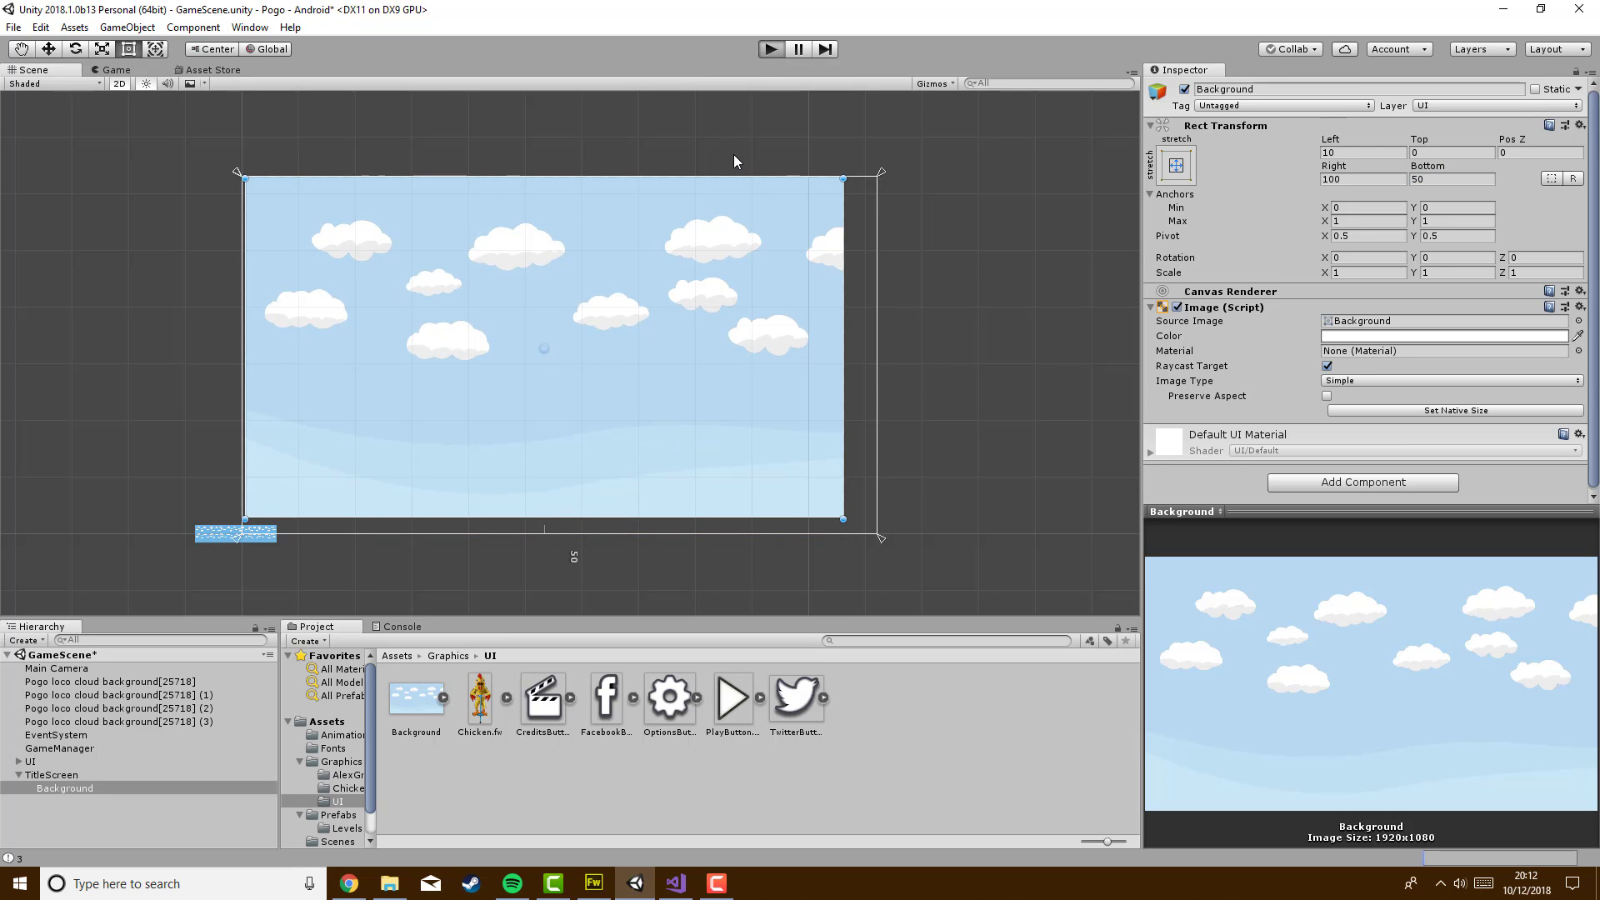
{"action": "key", "text": "ctrl+p"}
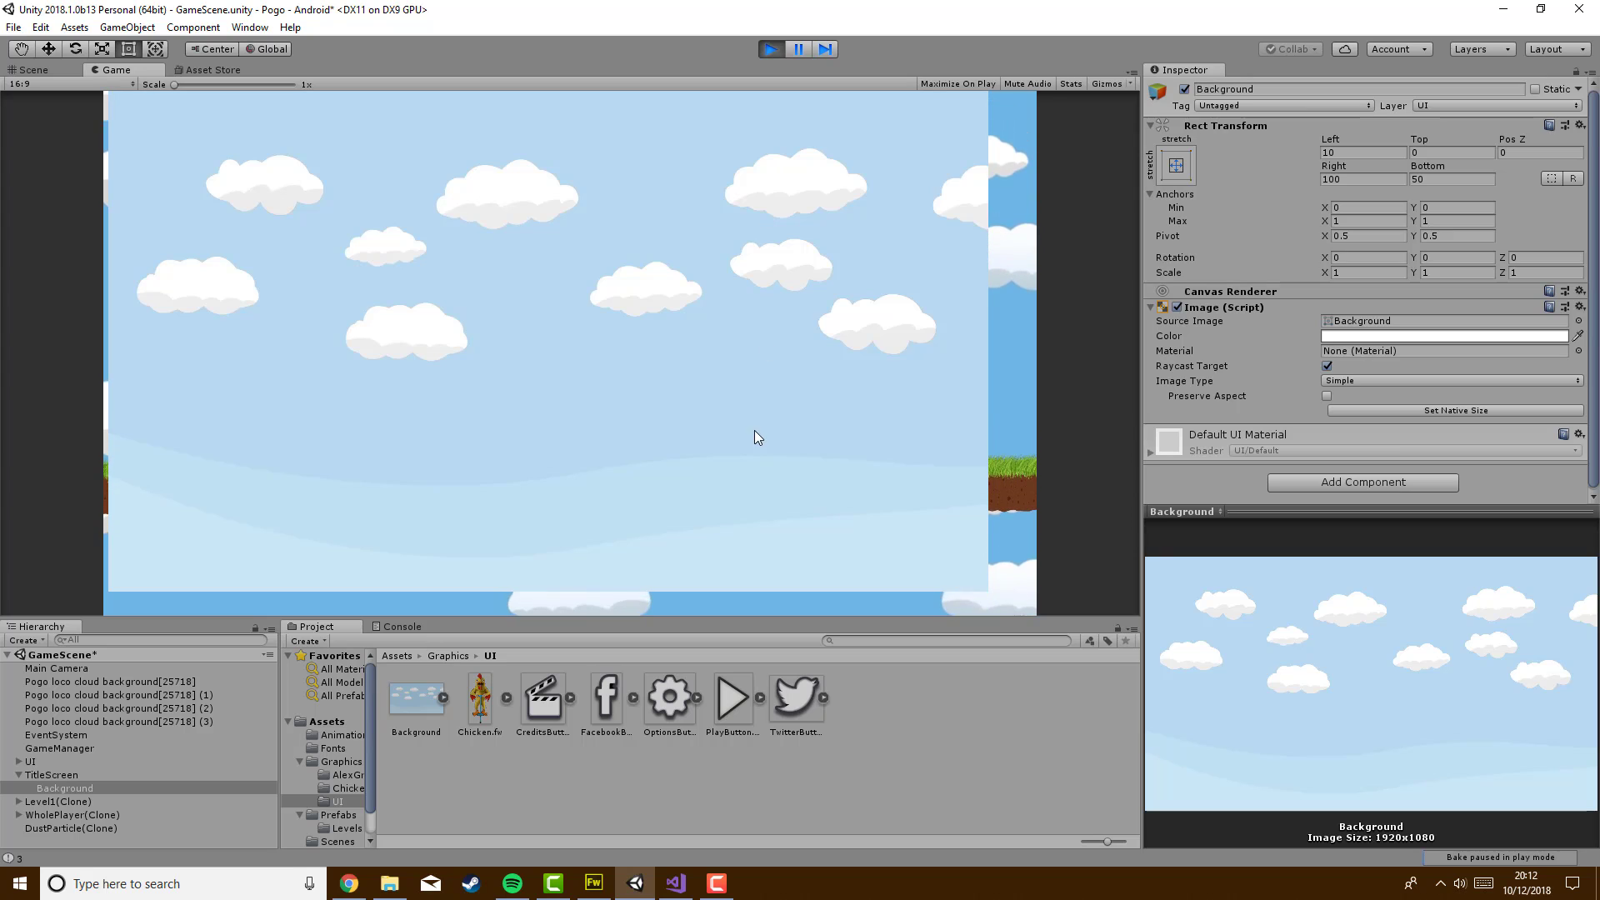
{"action": "left_click", "coordinate": [771, 50]}
Reset the Background image's Left, Right and Bottom offsets to 0
{"action": "left_click", "coordinate": [1352, 153]}
{"action": "type", "text": "0"}
{"action": "key", "text": "Tab"}
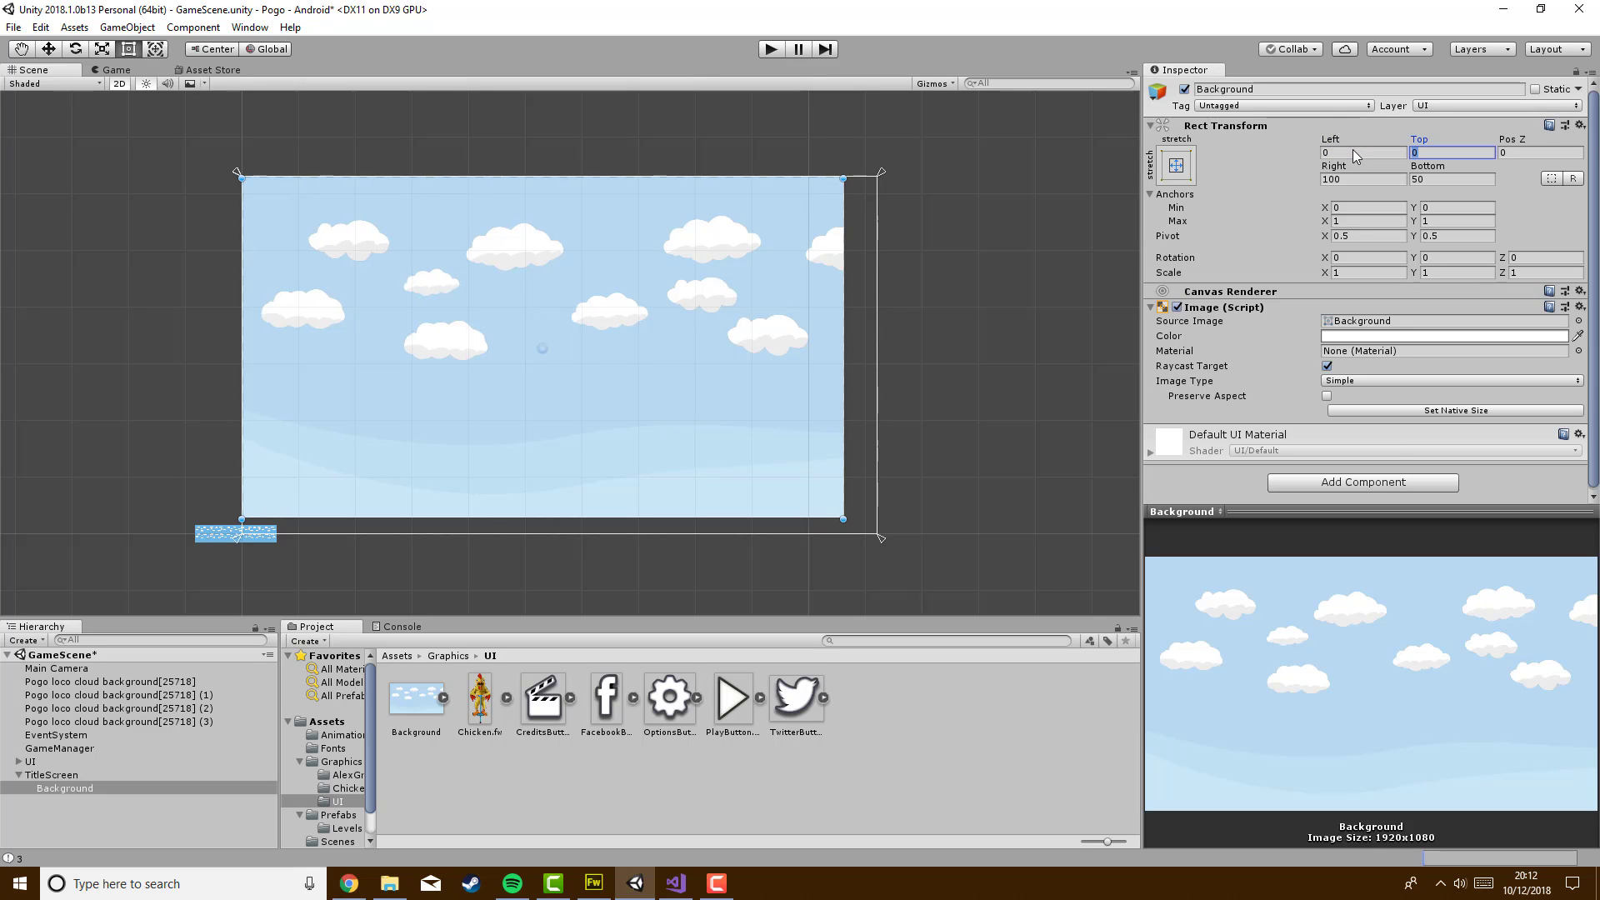
{"action": "key", "text": "Tab"}
{"action": "key", "text": "Tab"}
{"action": "type", "text": "0"}
{"action": "key", "text": "Tab"}
{"action": "type", "text": "0"}
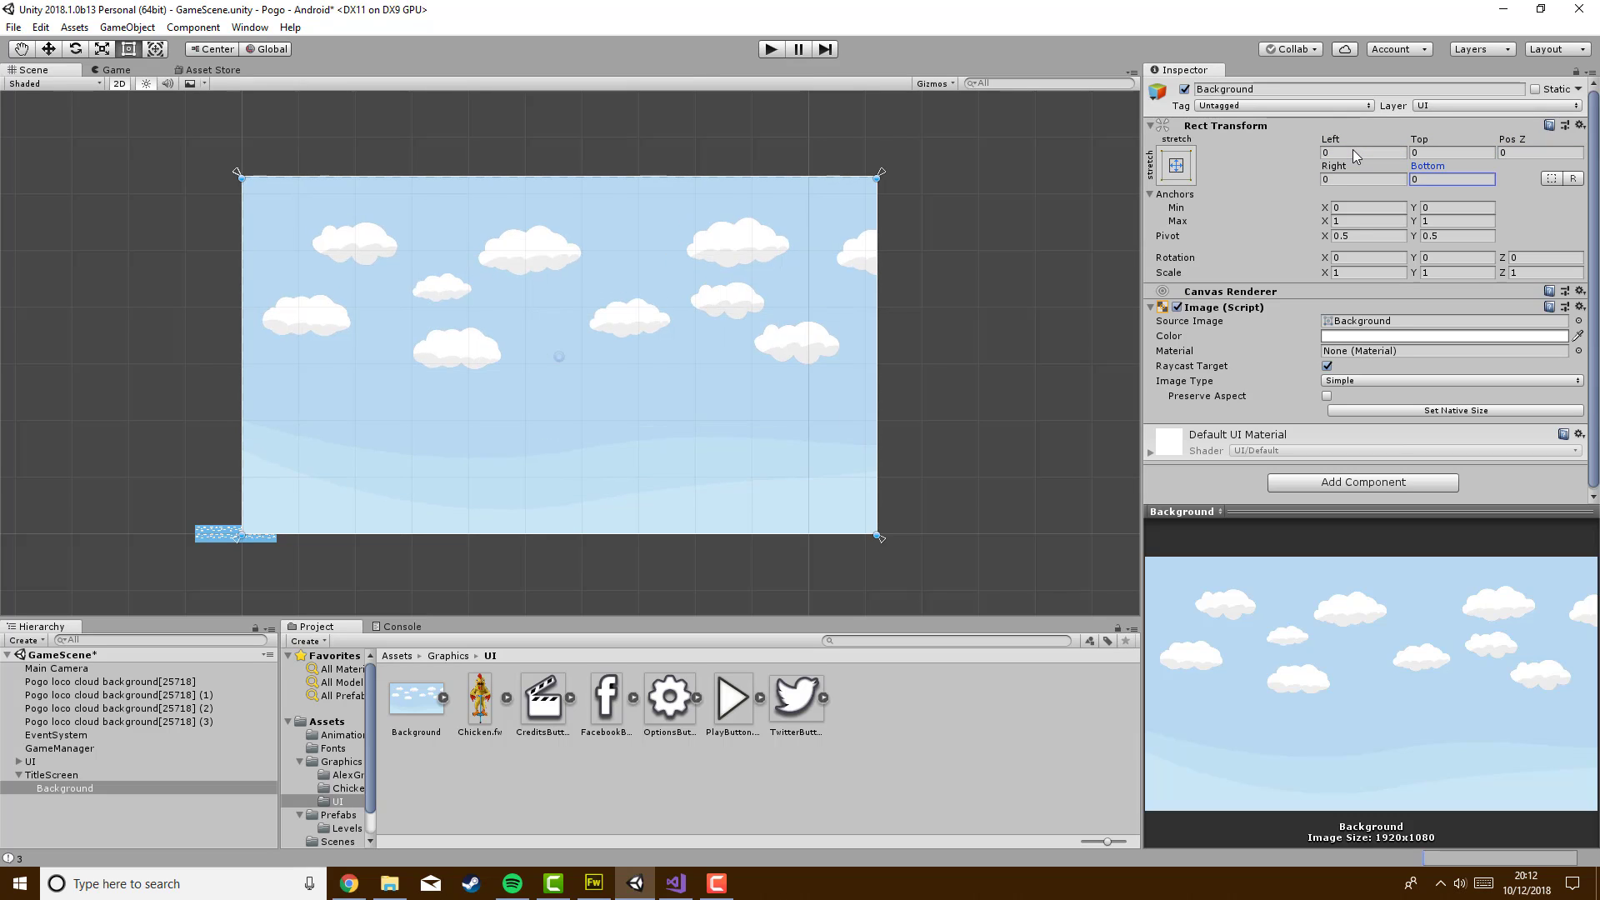
Set the TitleScreen canvas scaler's reference resolution to 1080 x 1920
{"action": "left_click", "coordinate": [70, 776]}
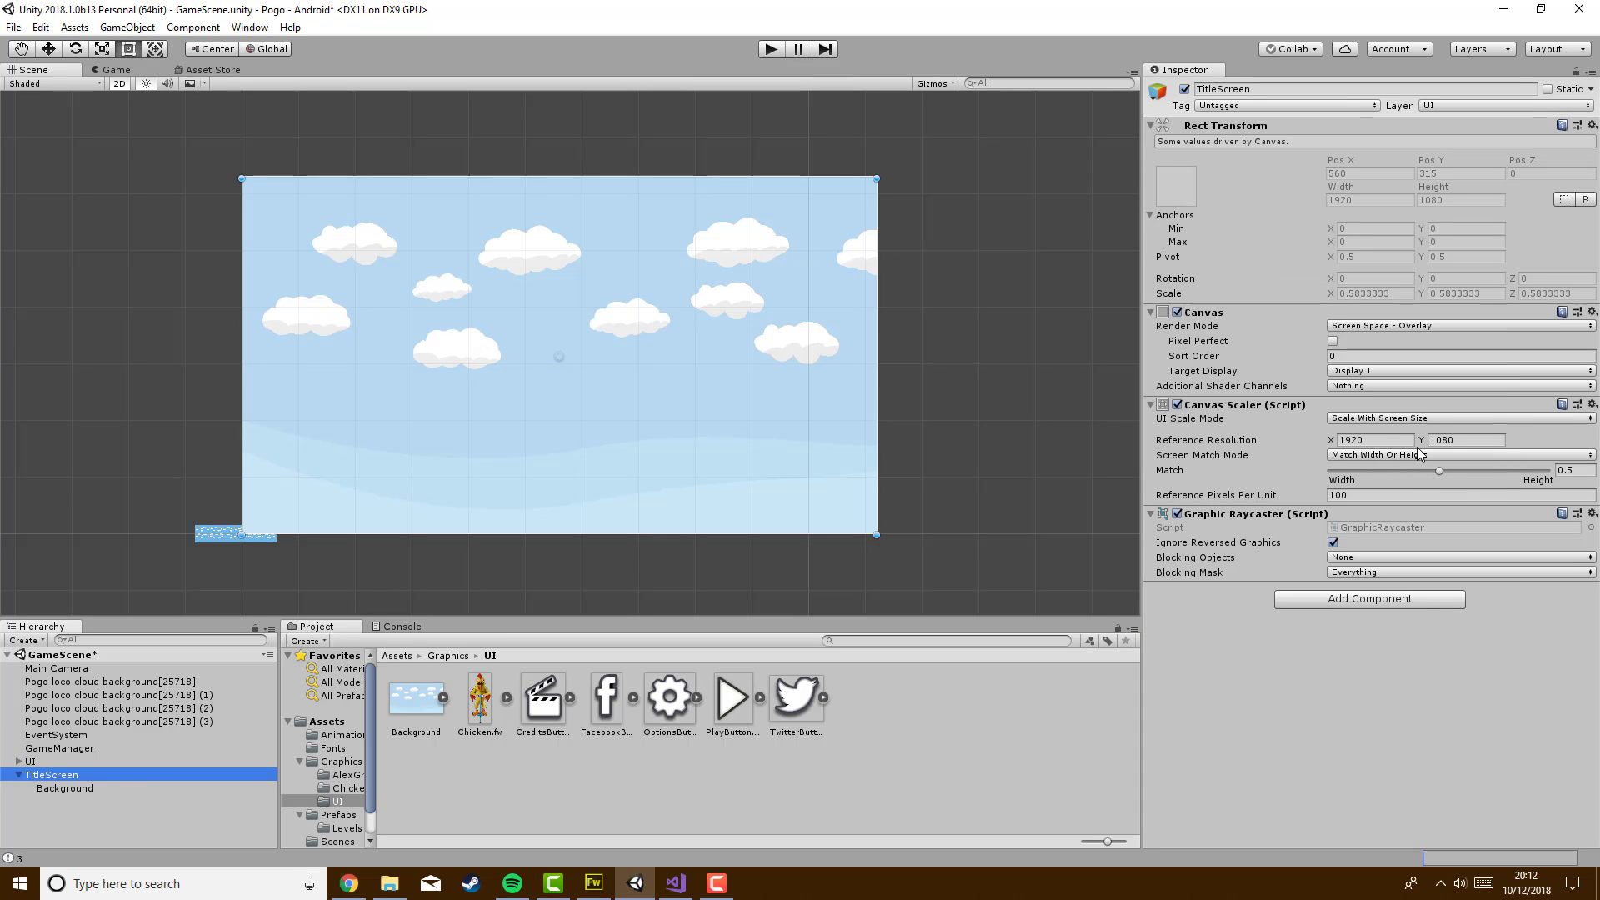
{"action": "scroll", "coordinate": [913, 482], "scroll_direction": "up", "scroll_amount": 1}
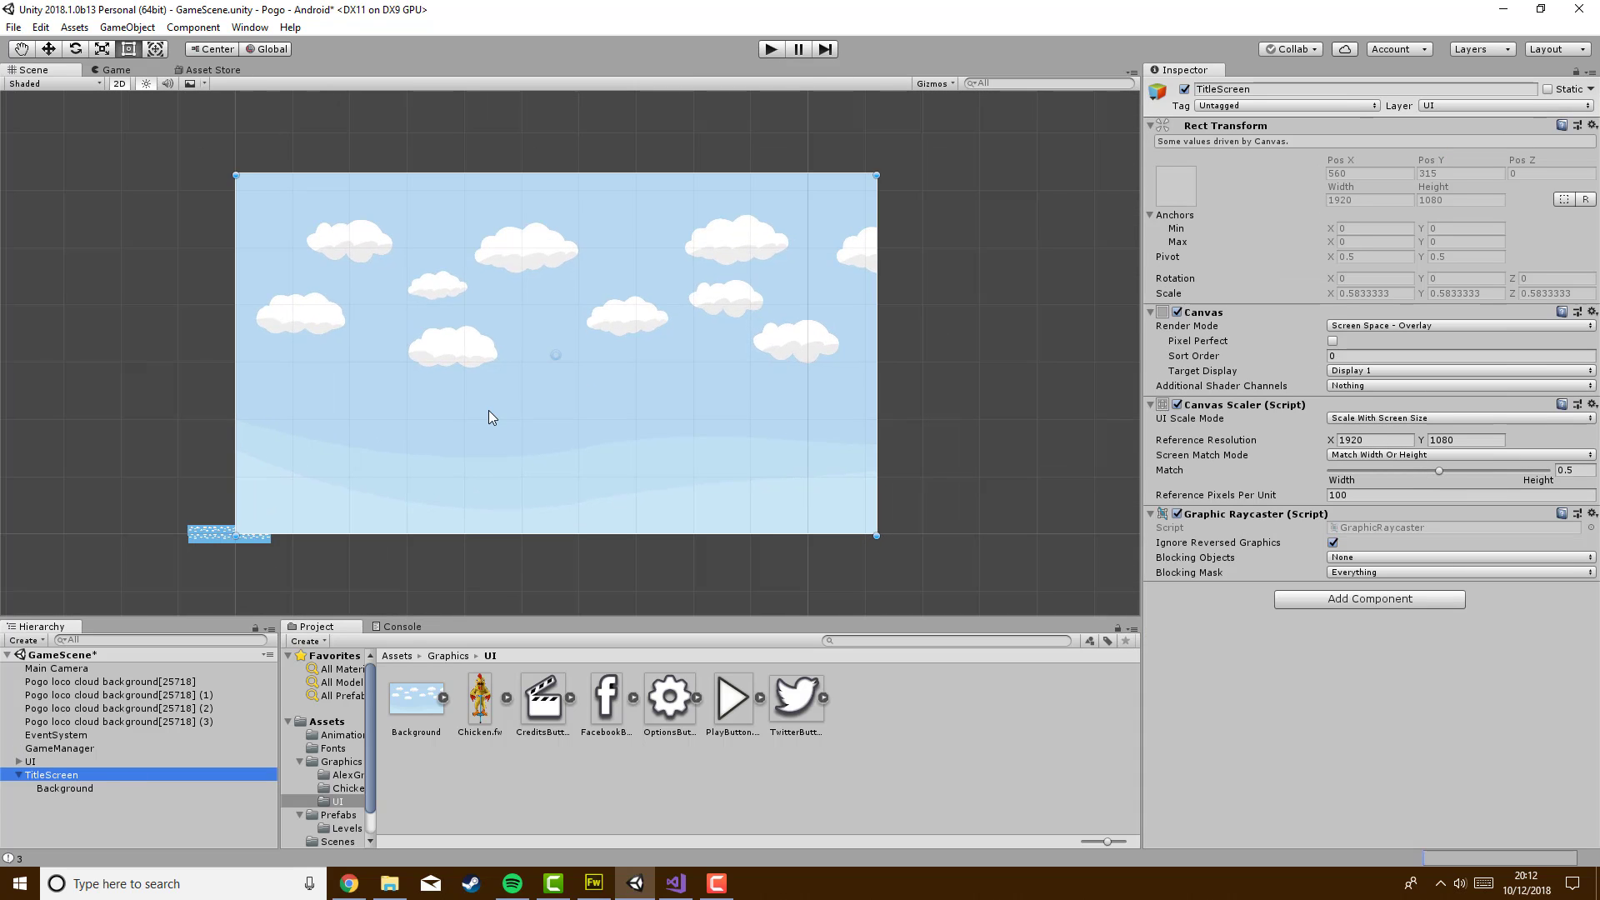
{"action": "left_click", "coordinate": [1376, 440]}
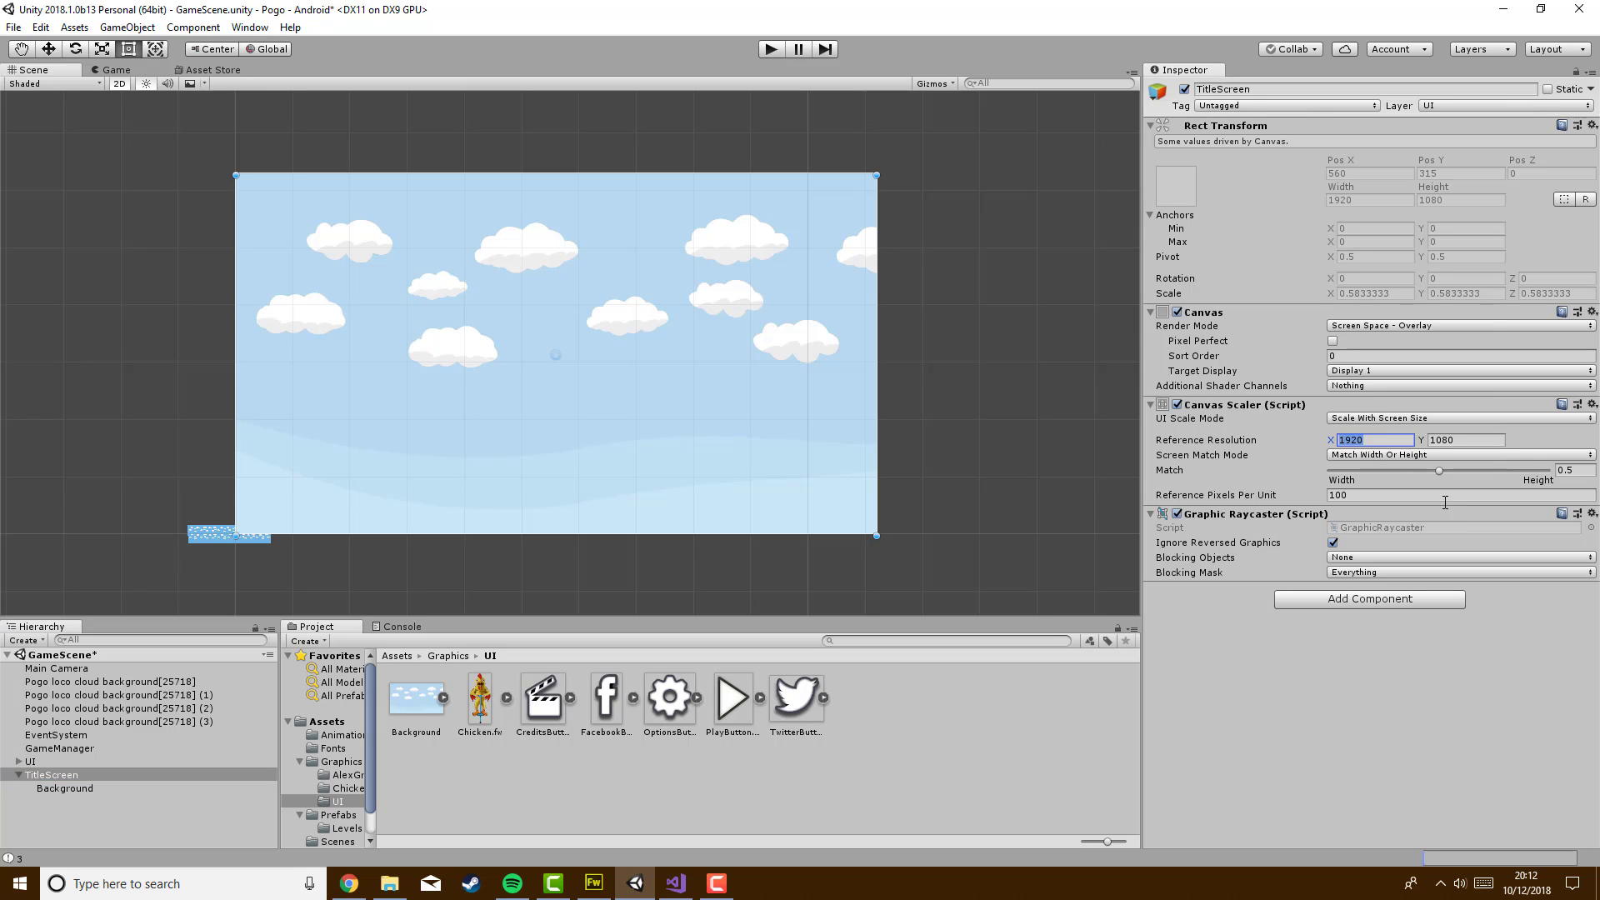
{"action": "type", "text": "1080"}
{"action": "key", "text": "Tab"}
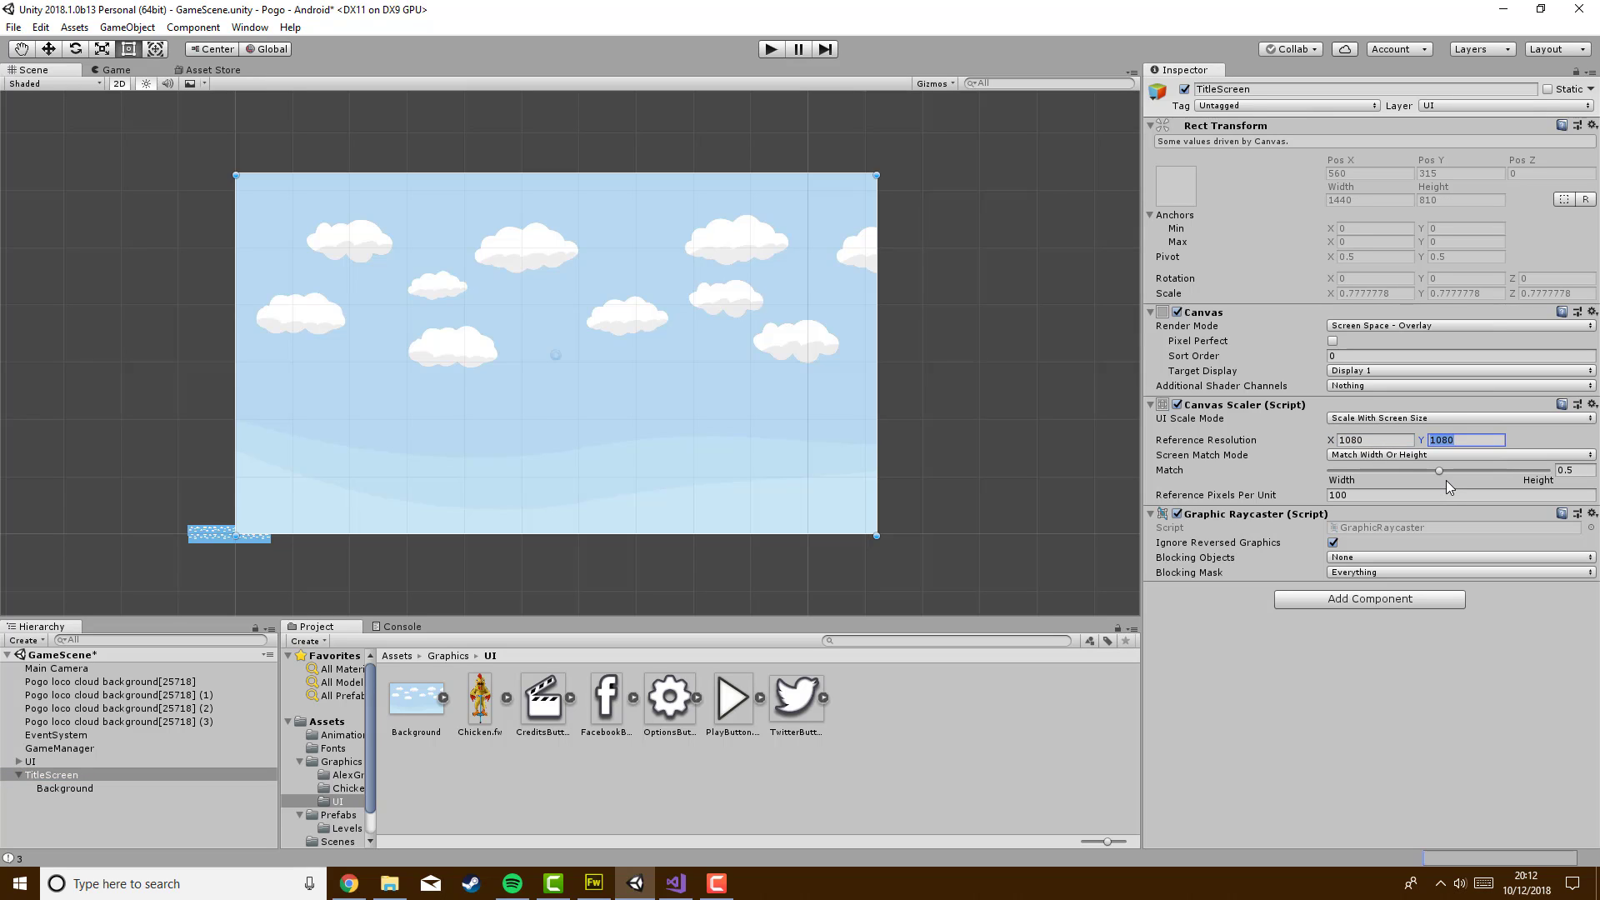
{"action": "type", "text": "1920"}
Change the Background image's anchor preset to middle center
{"action": "left_click", "coordinate": [54, 788]}
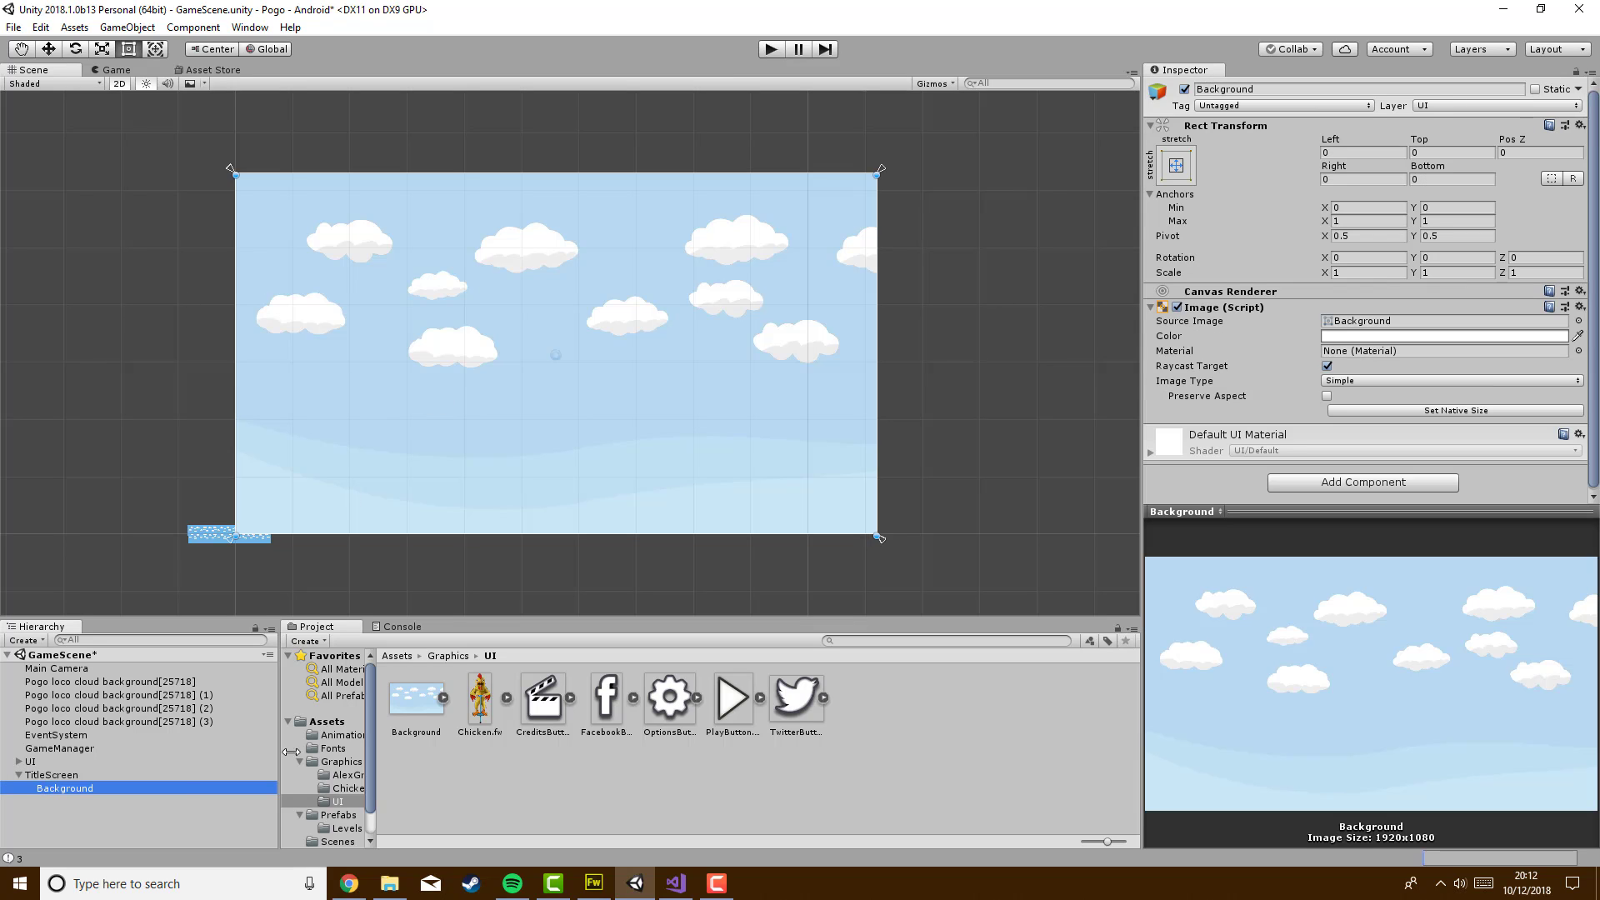
{"action": "left_click", "coordinate": [1181, 166]}
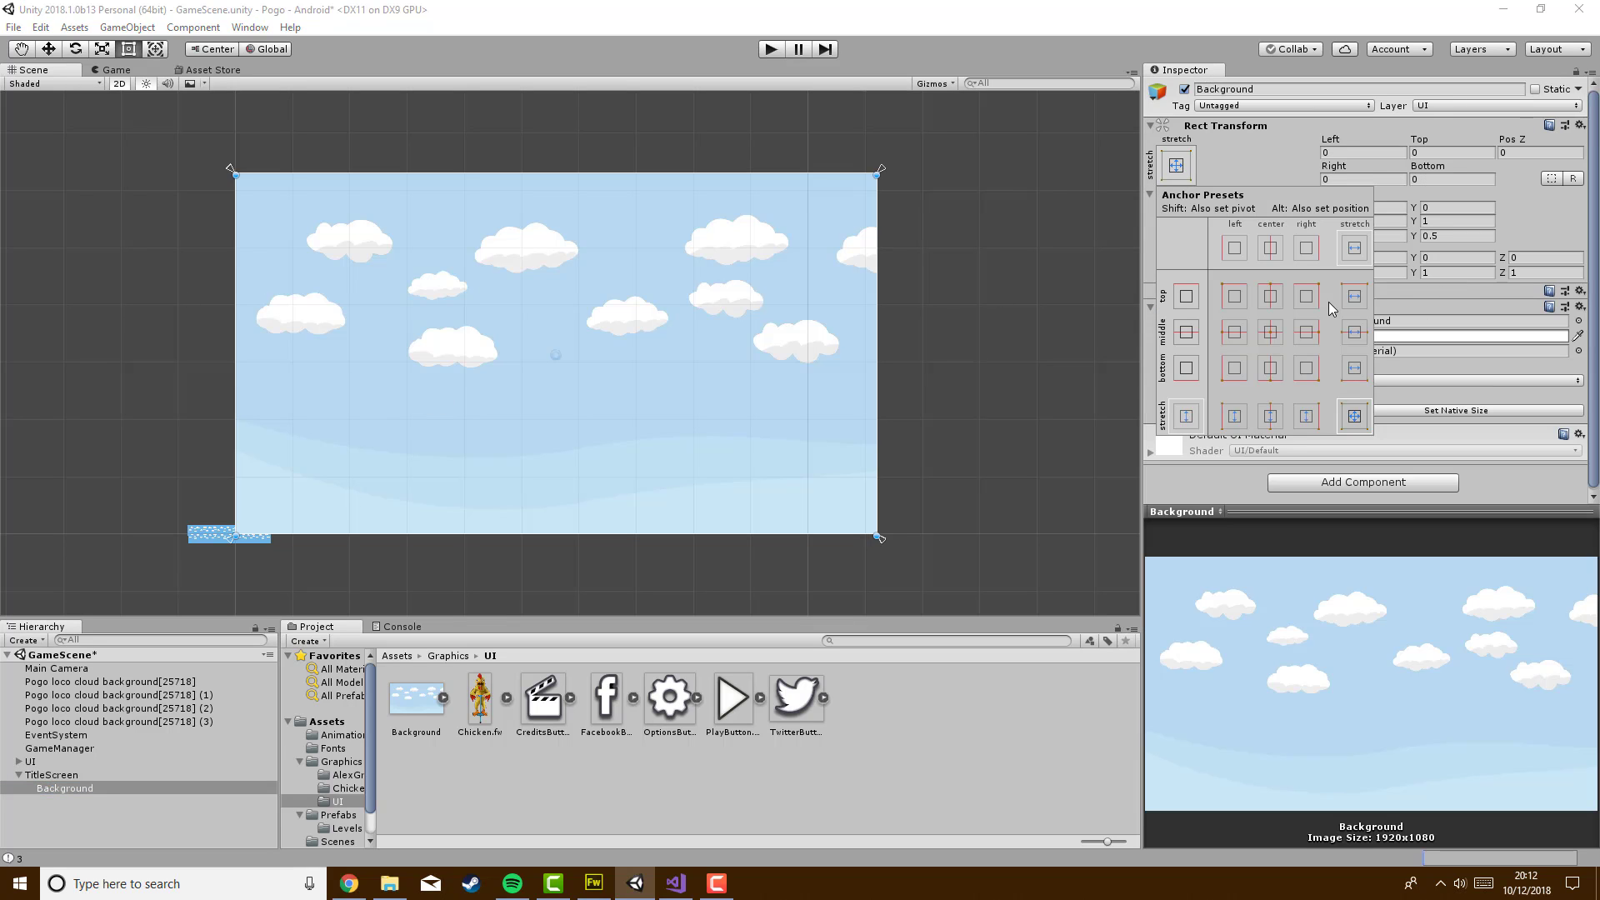
{"action": "left_click", "coordinate": [1267, 335]}
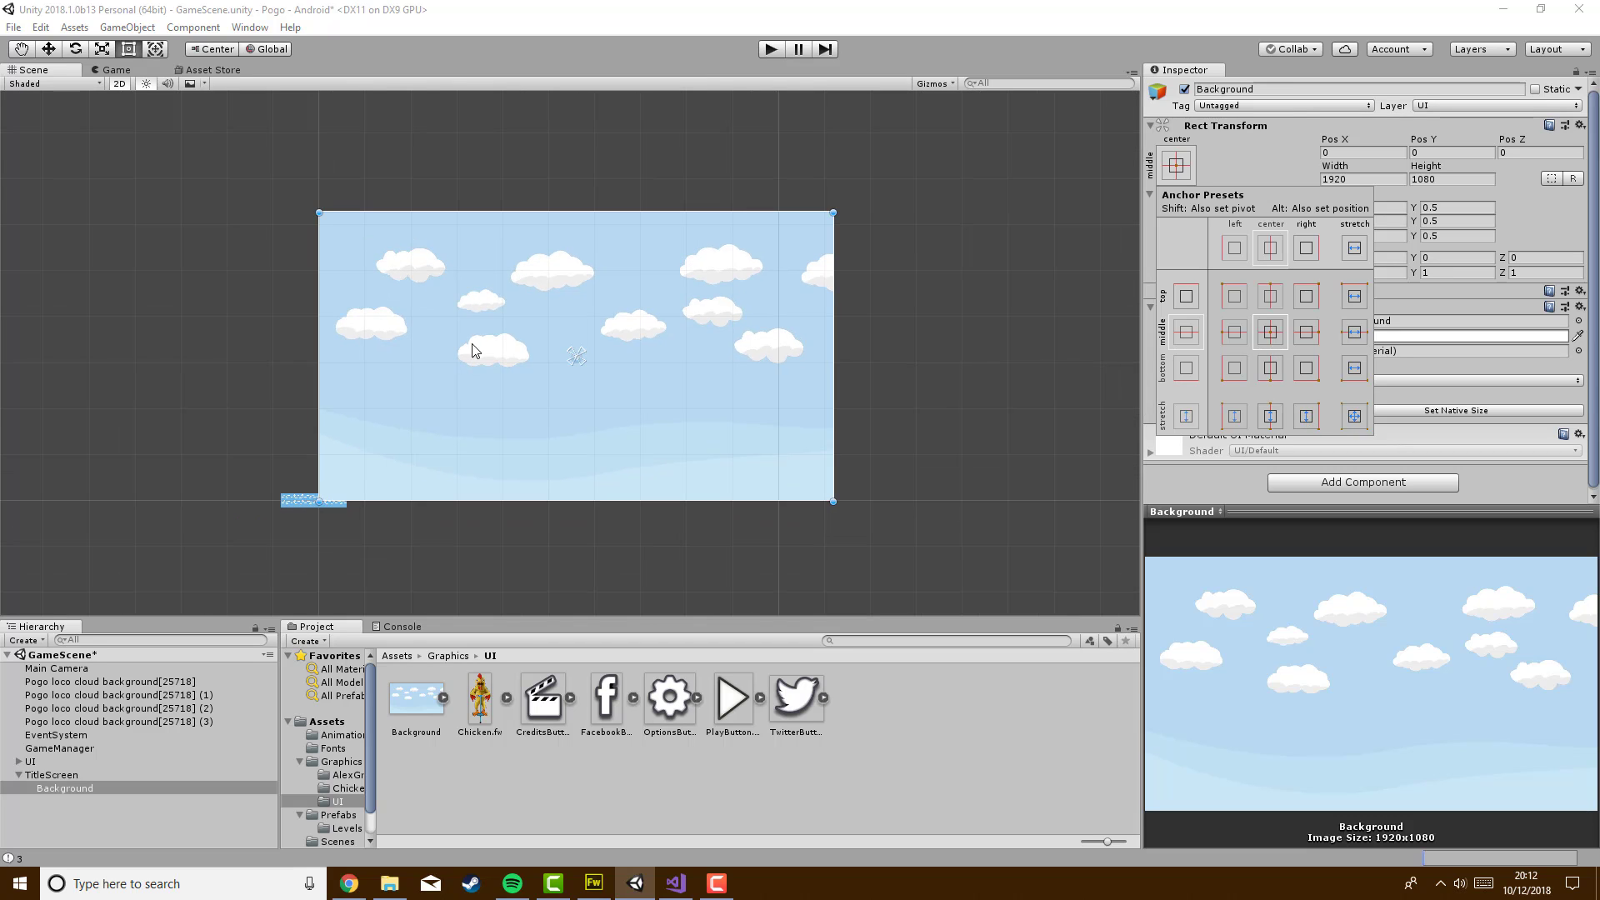
Delete the Background image from the TitleScreen canvas and select the canvas
{"action": "right_click", "coordinate": [96, 789]}
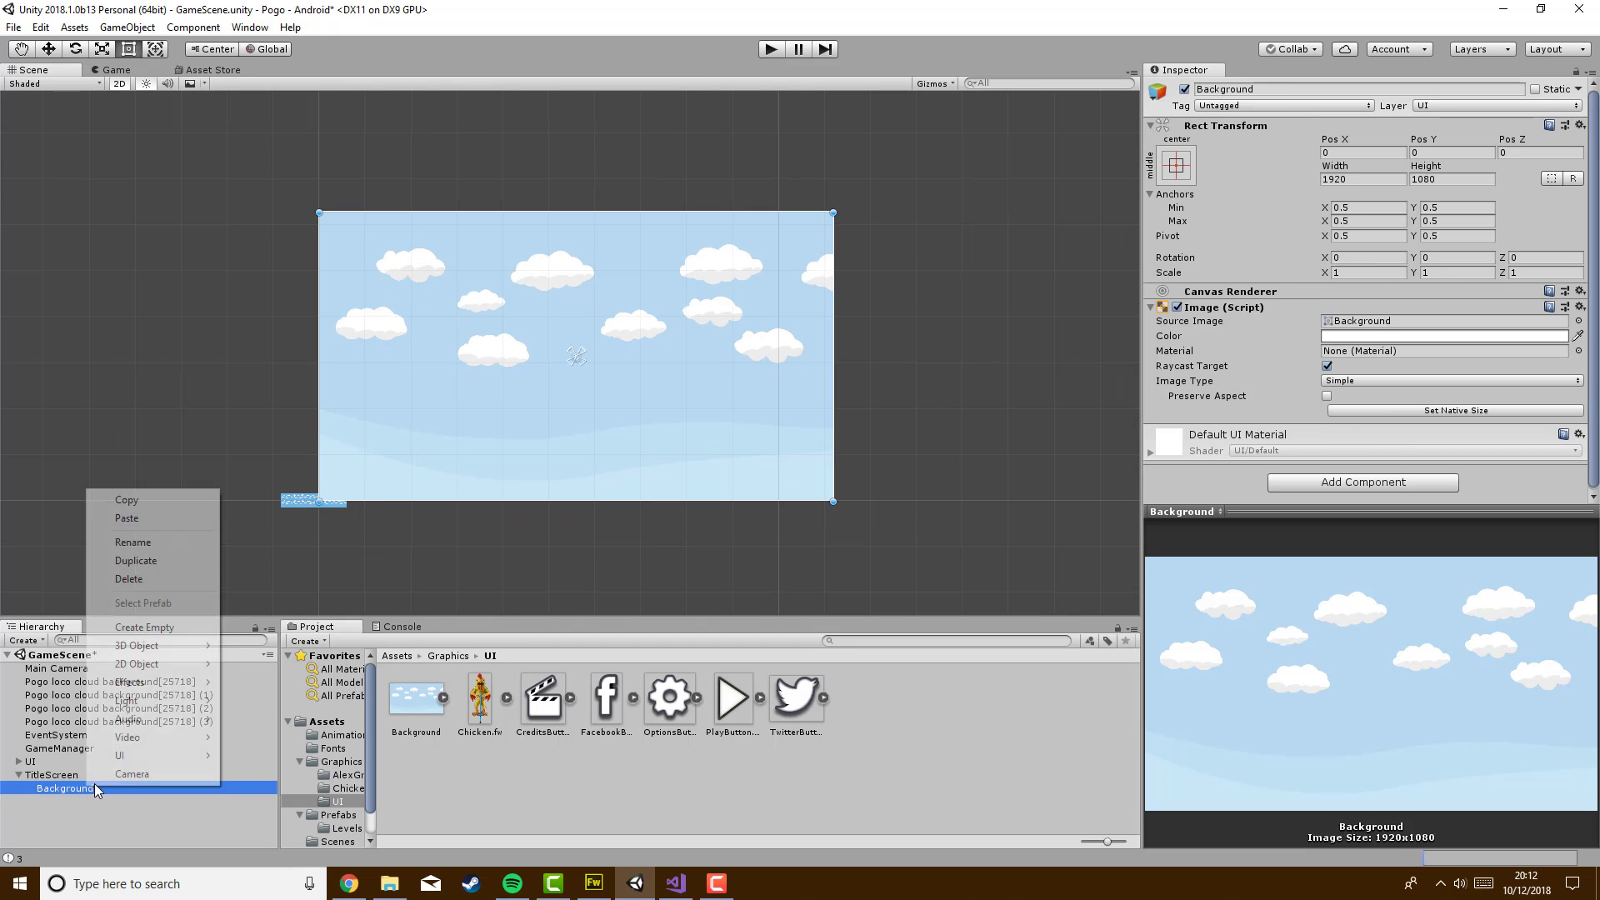
{"action": "left_click", "coordinate": [129, 578]}
{"action": "left_click", "coordinate": [52, 775]}
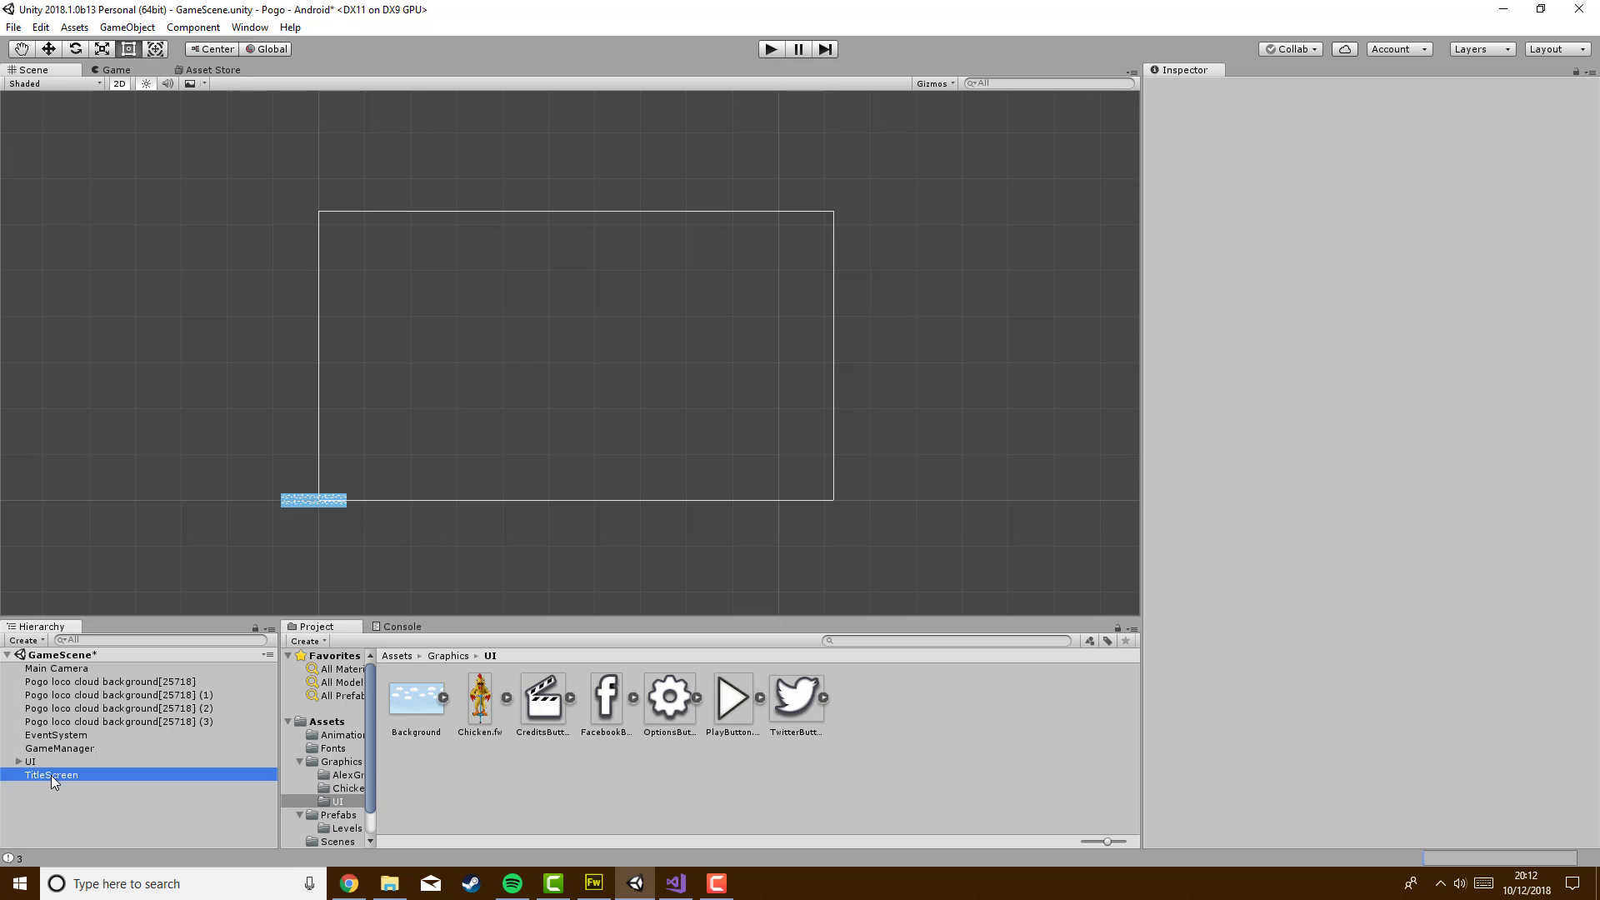
{"action": "scroll", "coordinate": [607, 447], "scroll_direction": "up", "scroll_amount": 9}
Add a custom 10x16 fixed resolution to the Game view and apply it
{"action": "left_click", "coordinate": [118, 74]}
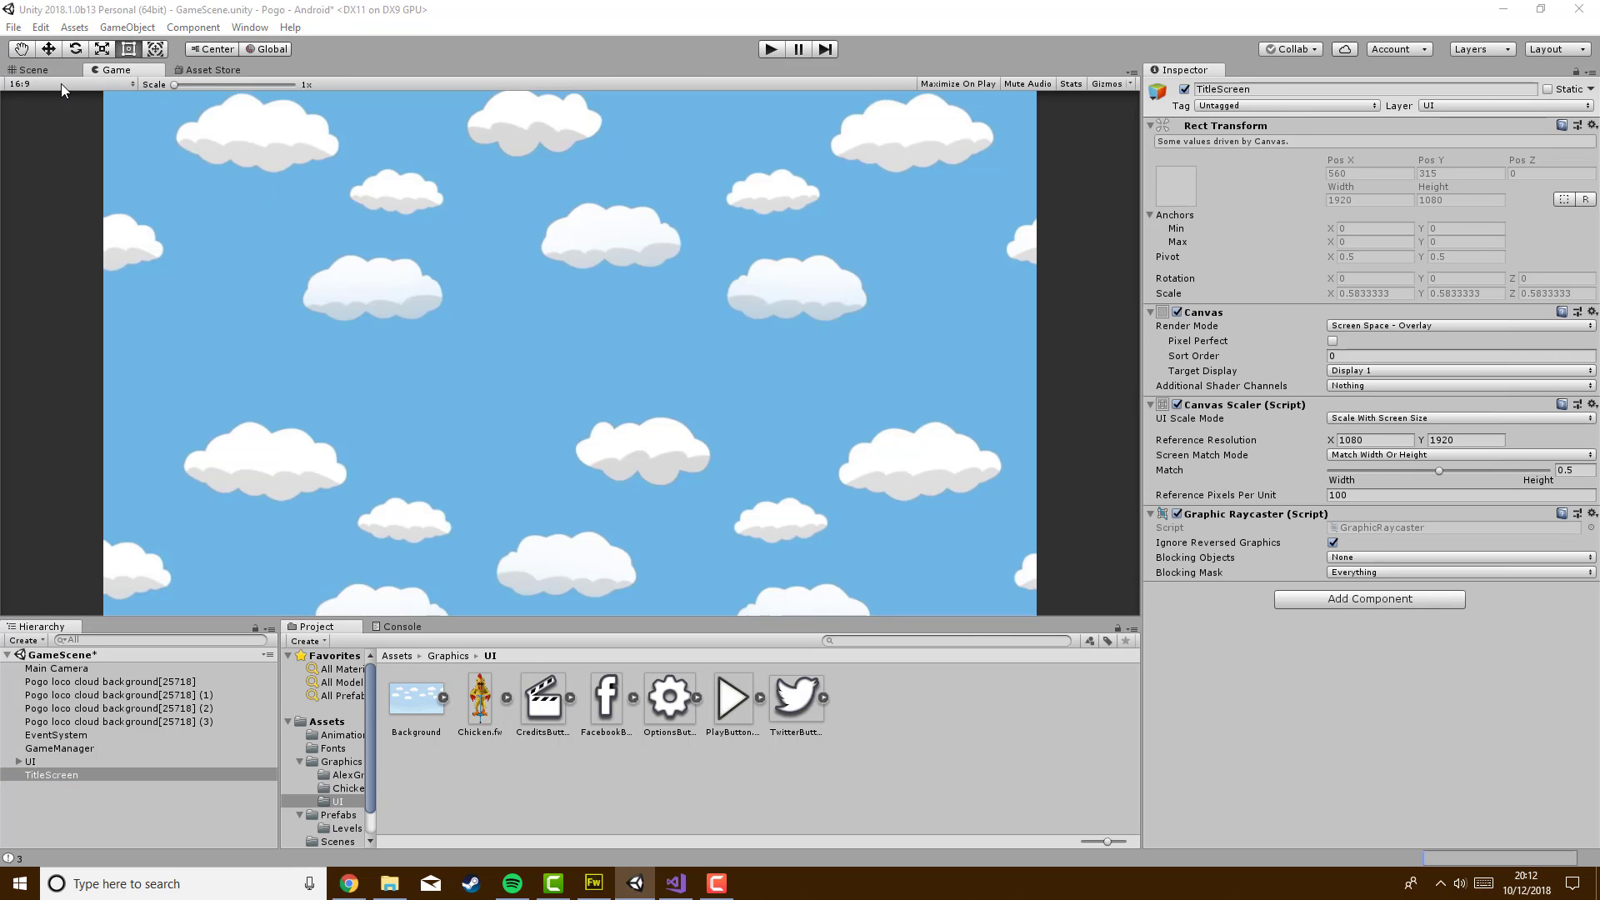
{"action": "left_click", "coordinate": [95, 81]}
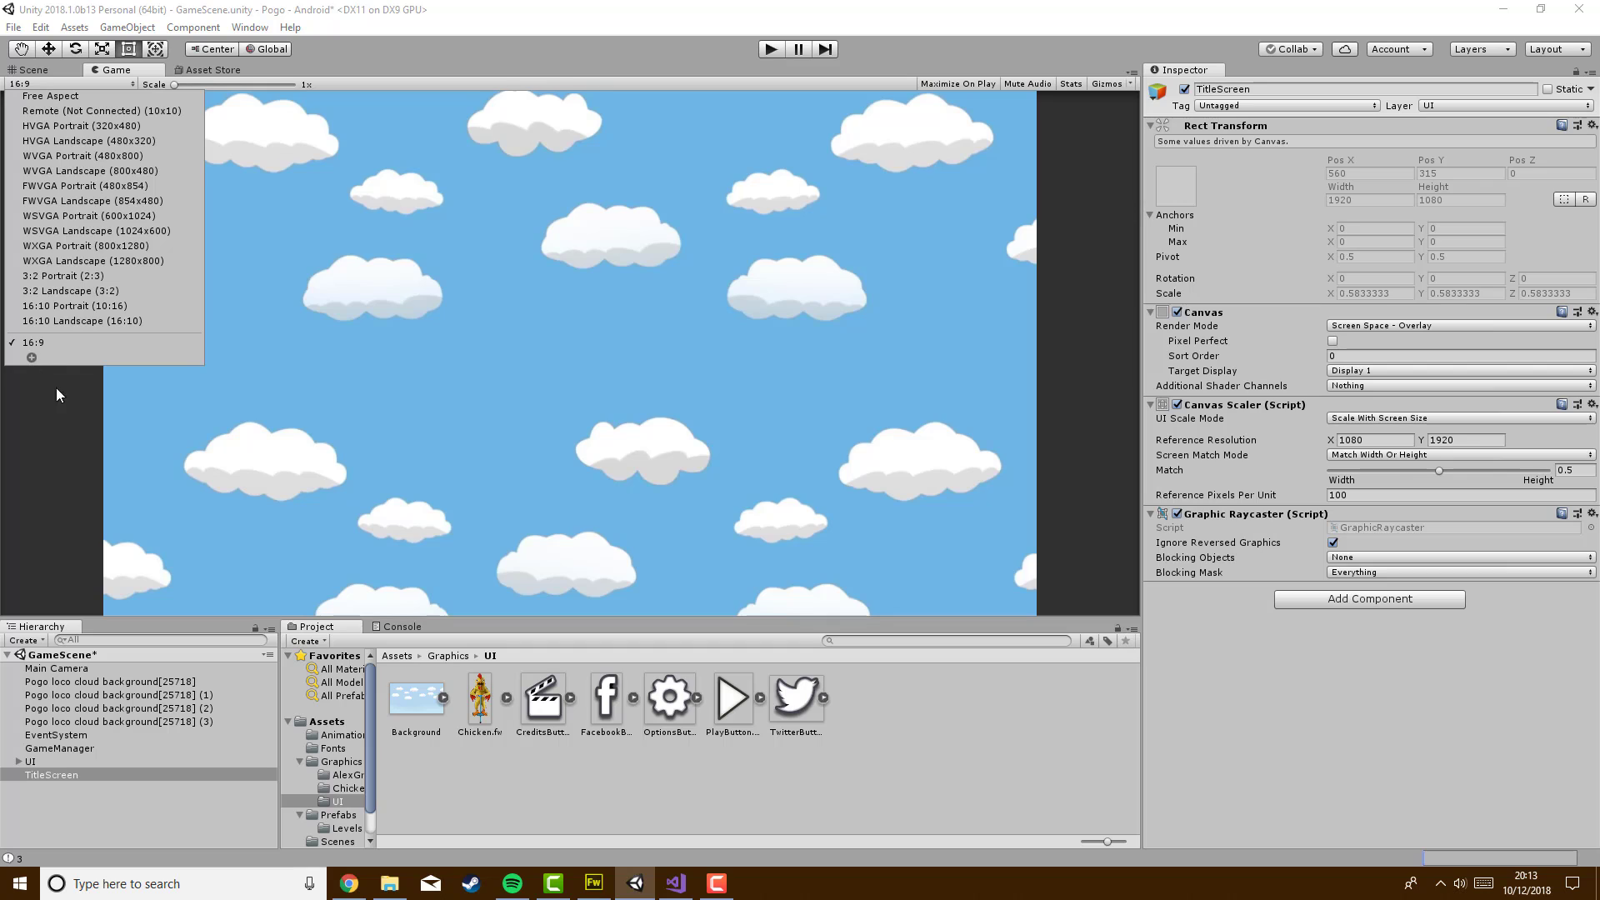
{"action": "left_click", "coordinate": [31, 358]}
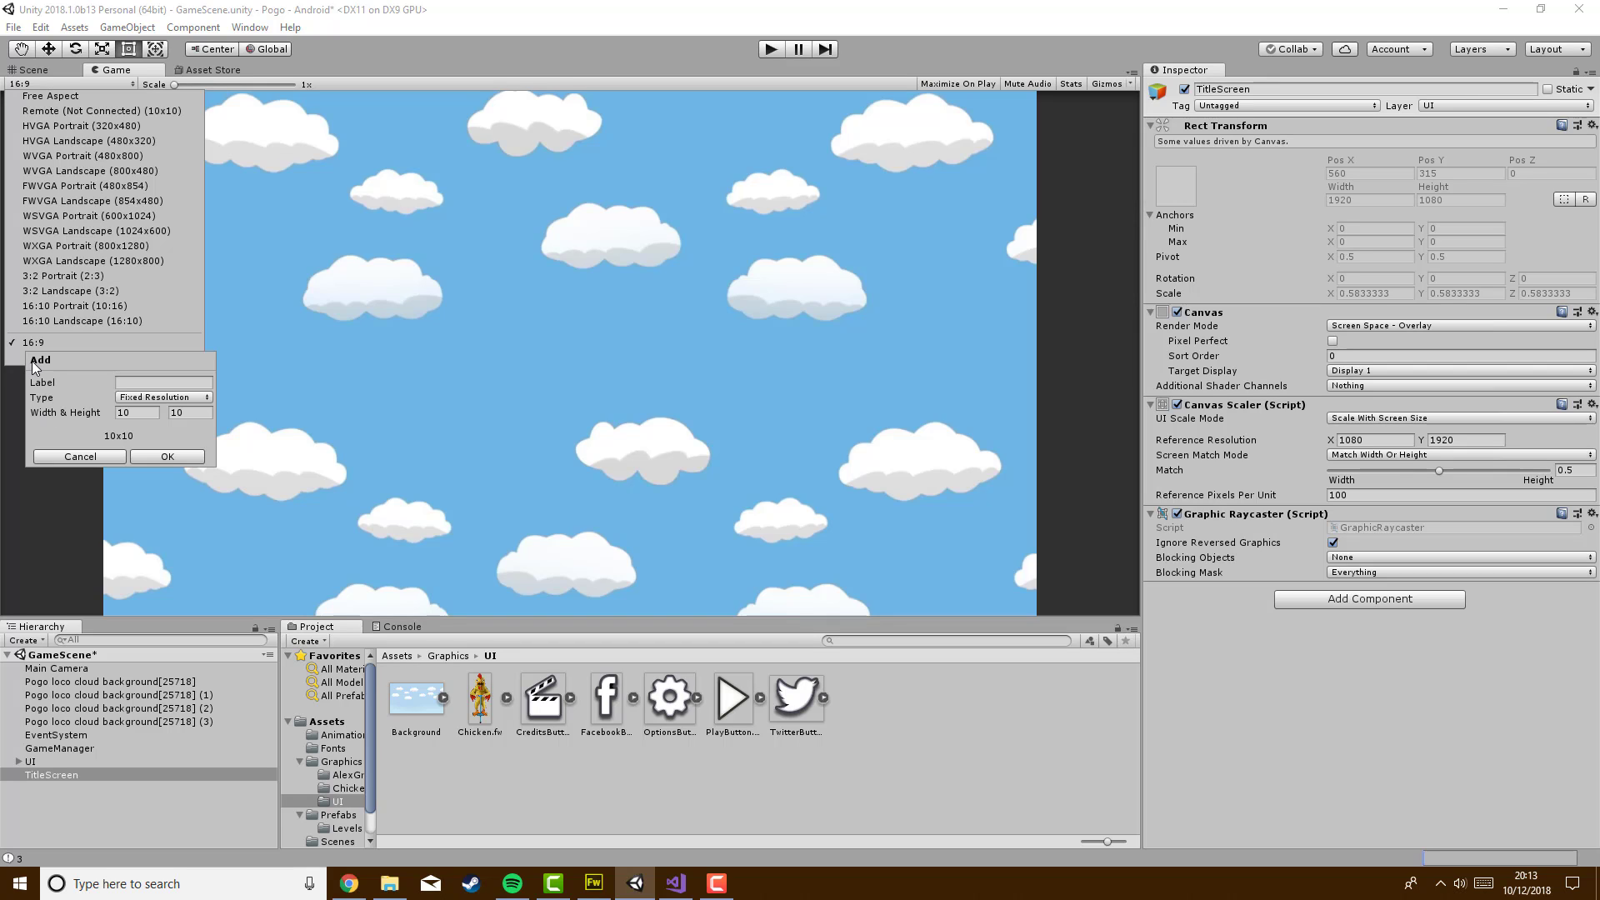
{"action": "left_click", "coordinate": [153, 412]}
{"action": "key", "text": "Tab"}
{"action": "type", "text": "16"}
{"action": "left_click", "coordinate": [154, 414]}
{"action": "type", "text": "9"}
{"action": "left_click", "coordinate": [158, 456]}
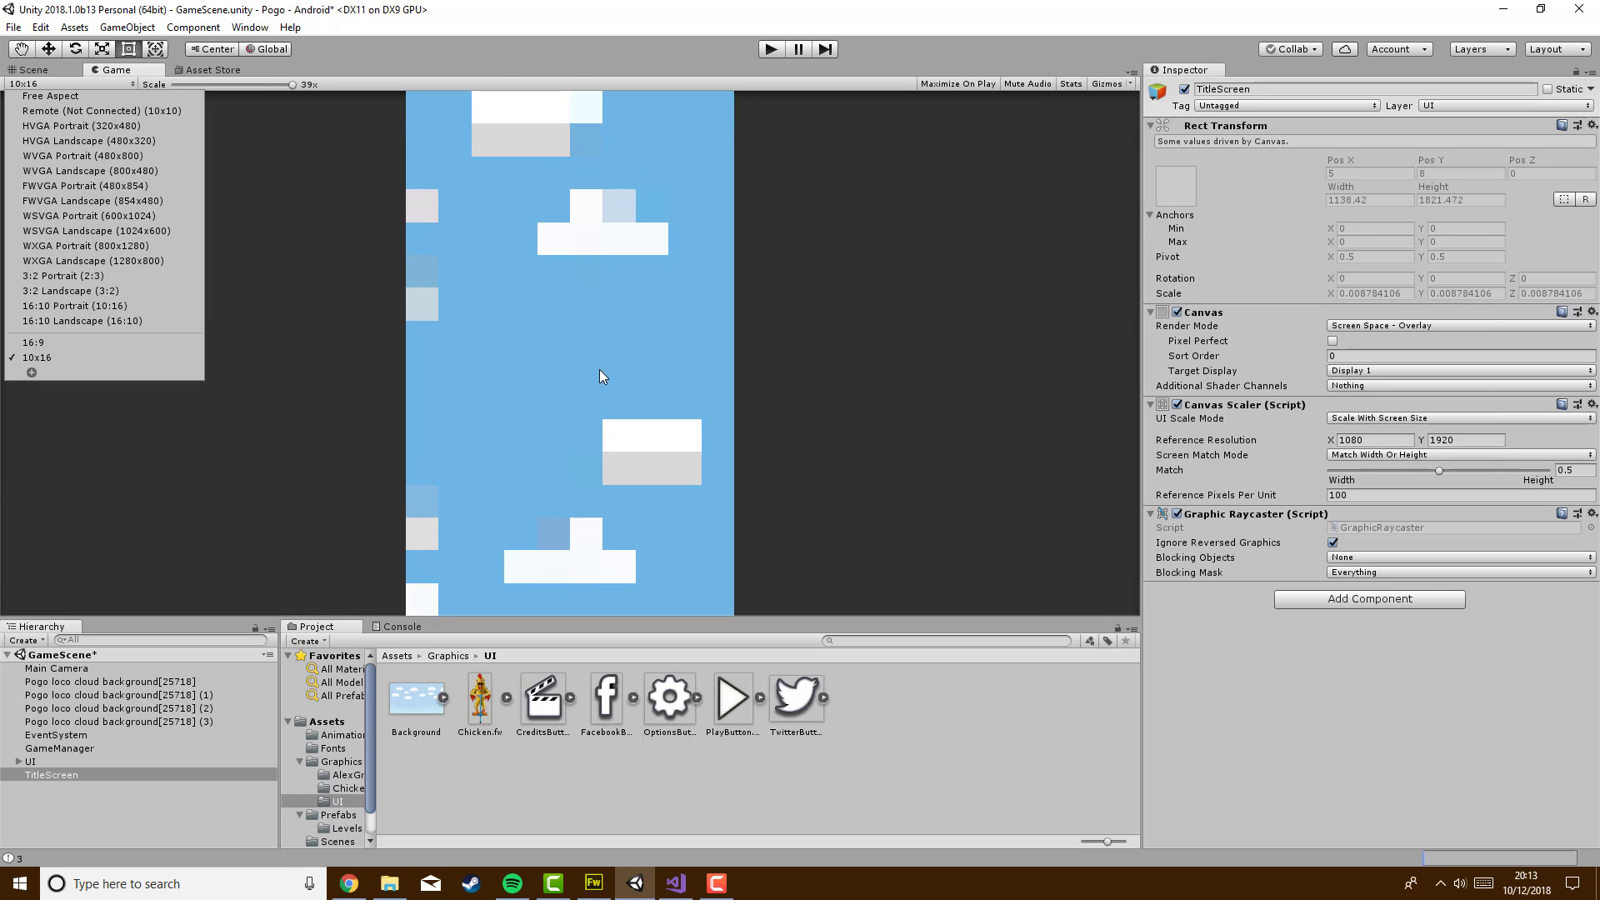
{"action": "left_click", "coordinate": [60, 358]}
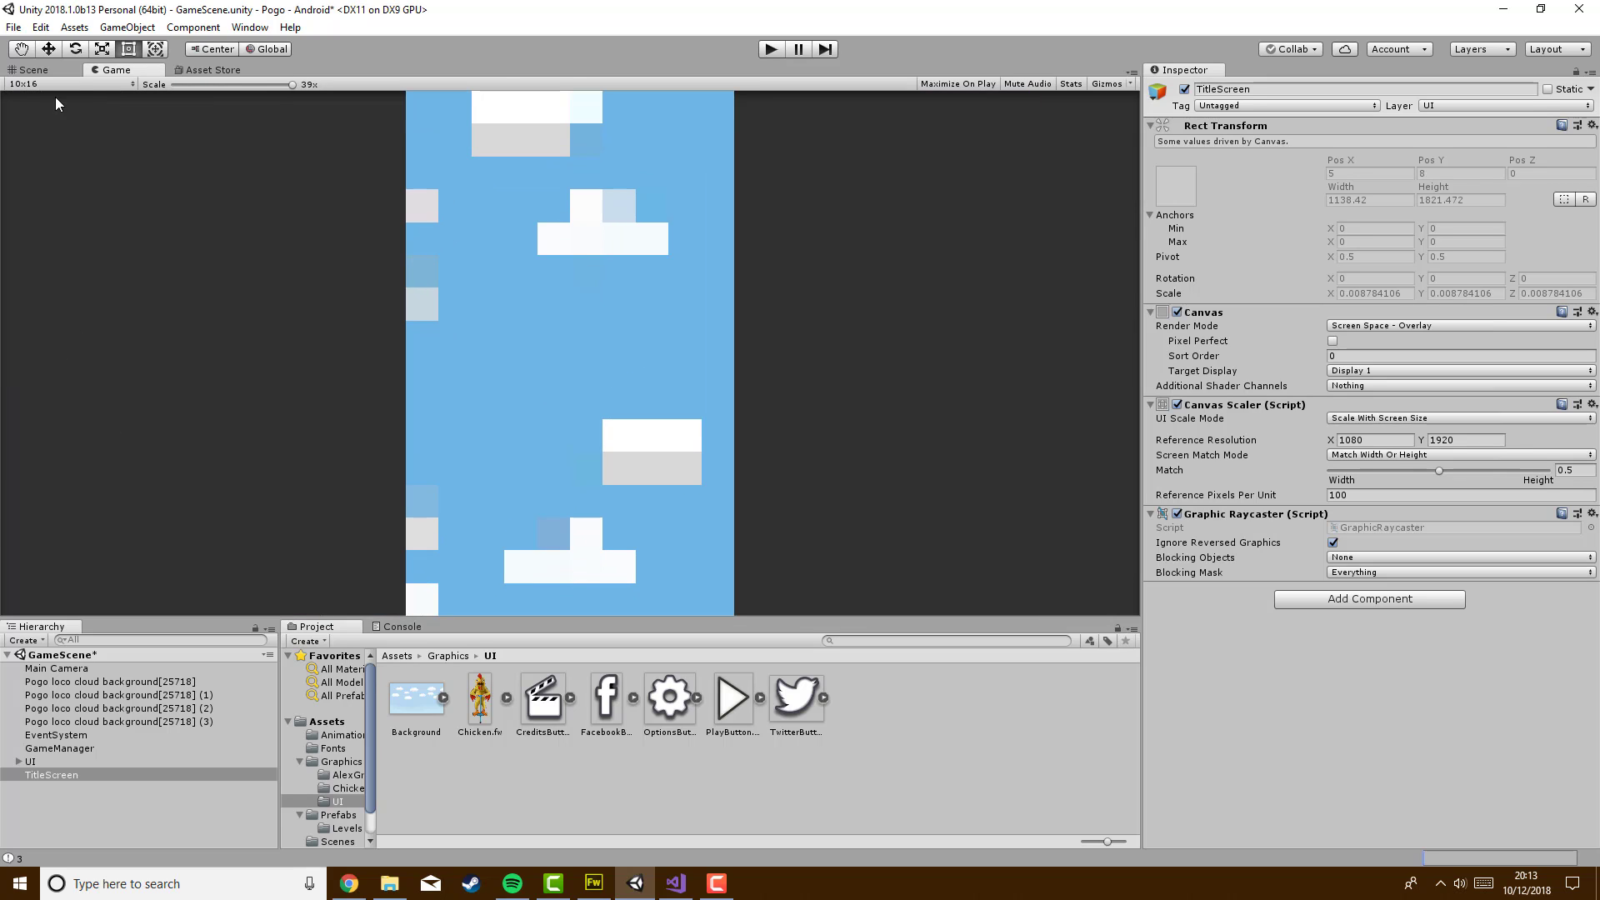
Delete the custom 10x16 resolution from the Game view presets
{"action": "left_click", "coordinate": [77, 83]}
{"action": "right_click", "coordinate": [44, 357]}
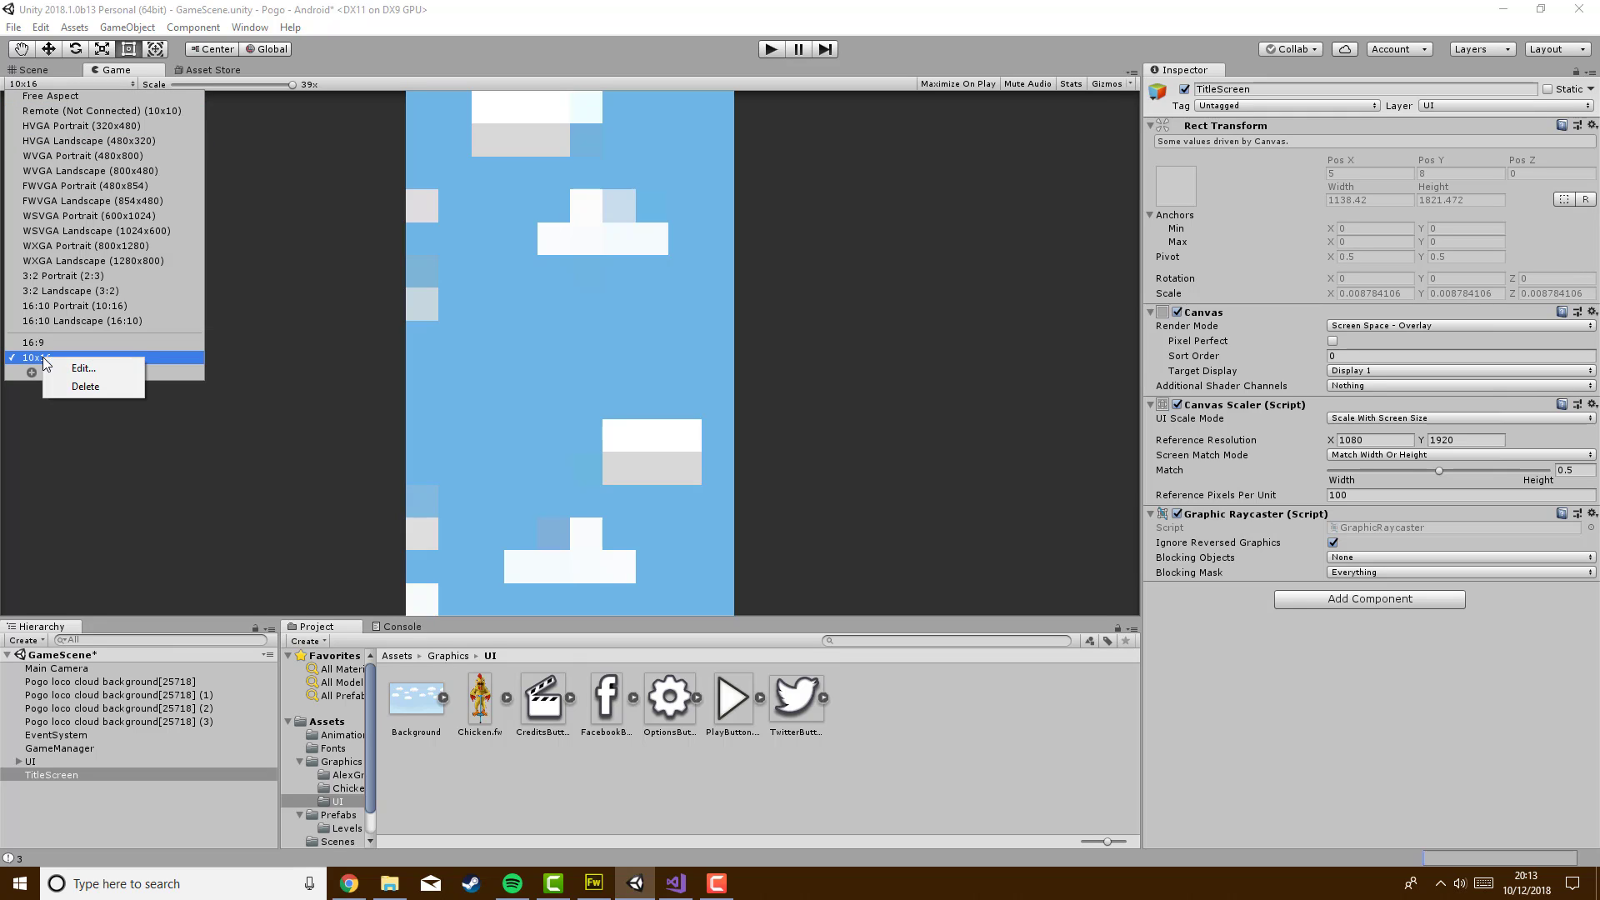
{"action": "left_click", "coordinate": [85, 386]}
Add a custom Game view preset of type Aspect Ratio with width 9 and height 16, and apply it
{"action": "left_click", "coordinate": [32, 359]}
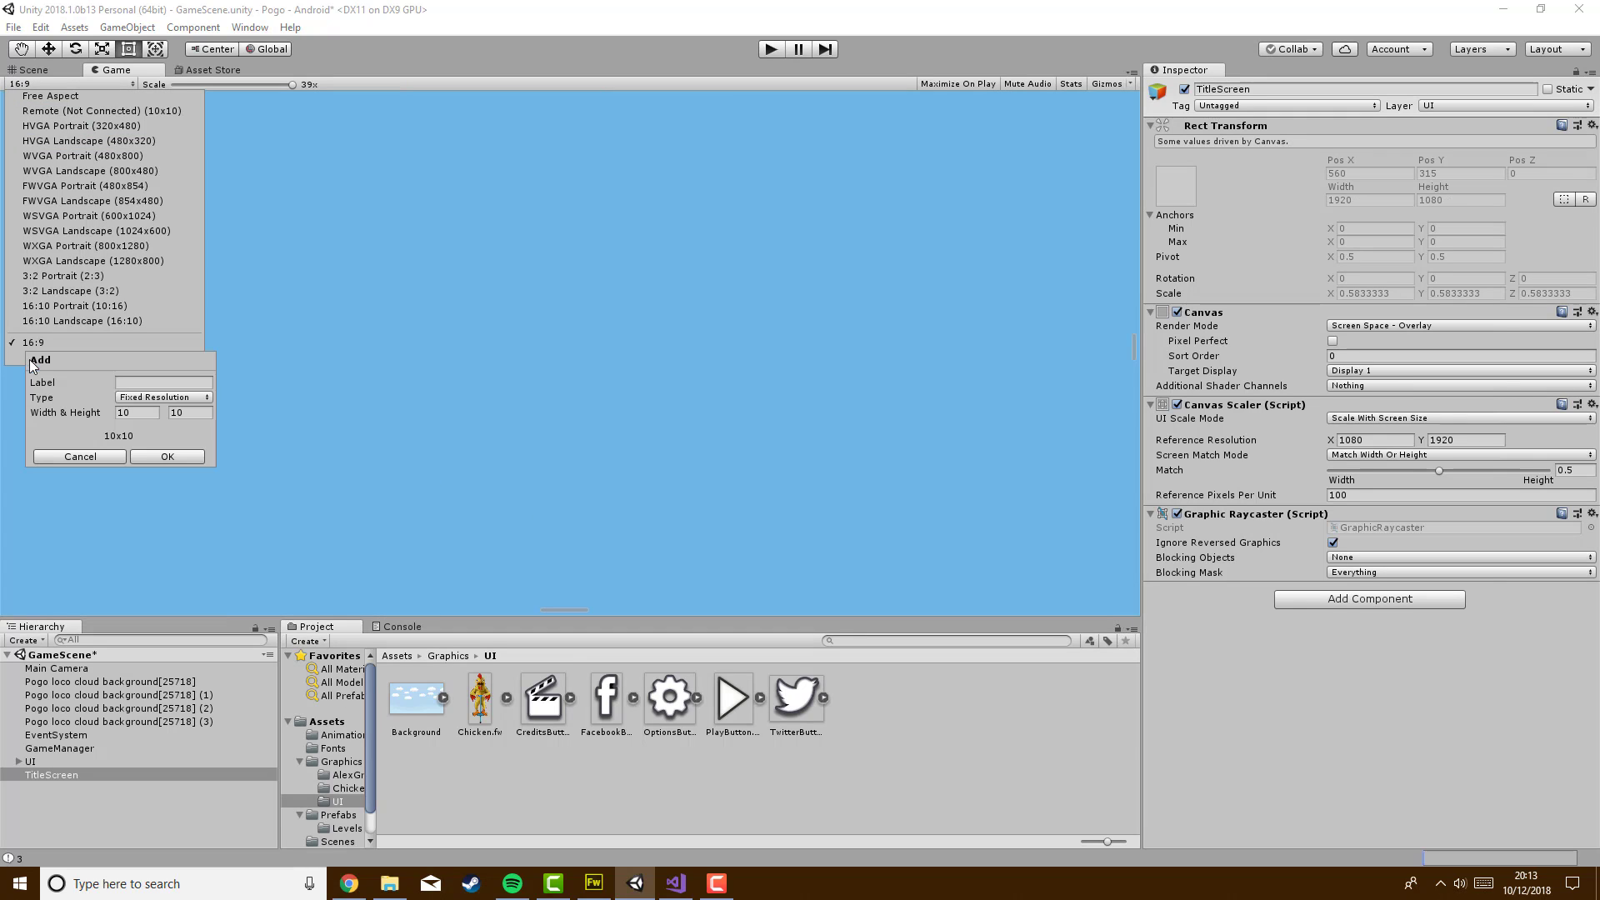
{"action": "left_click", "coordinate": [131, 412]}
{"action": "left_click", "coordinate": [151, 399]}
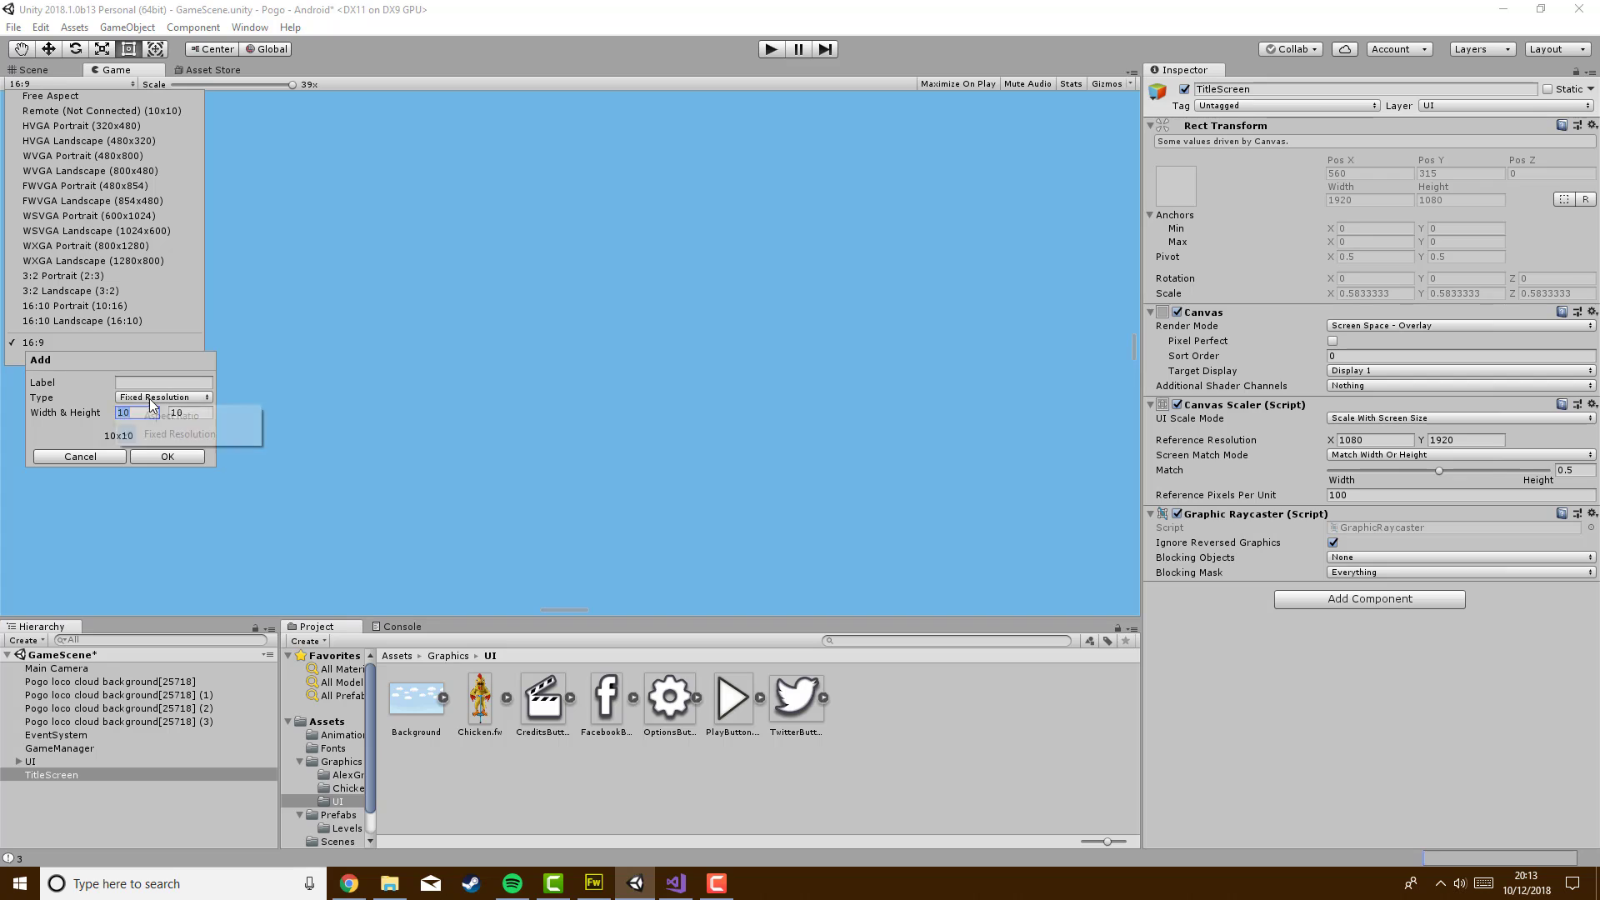
{"action": "left_click", "coordinate": [155, 415]}
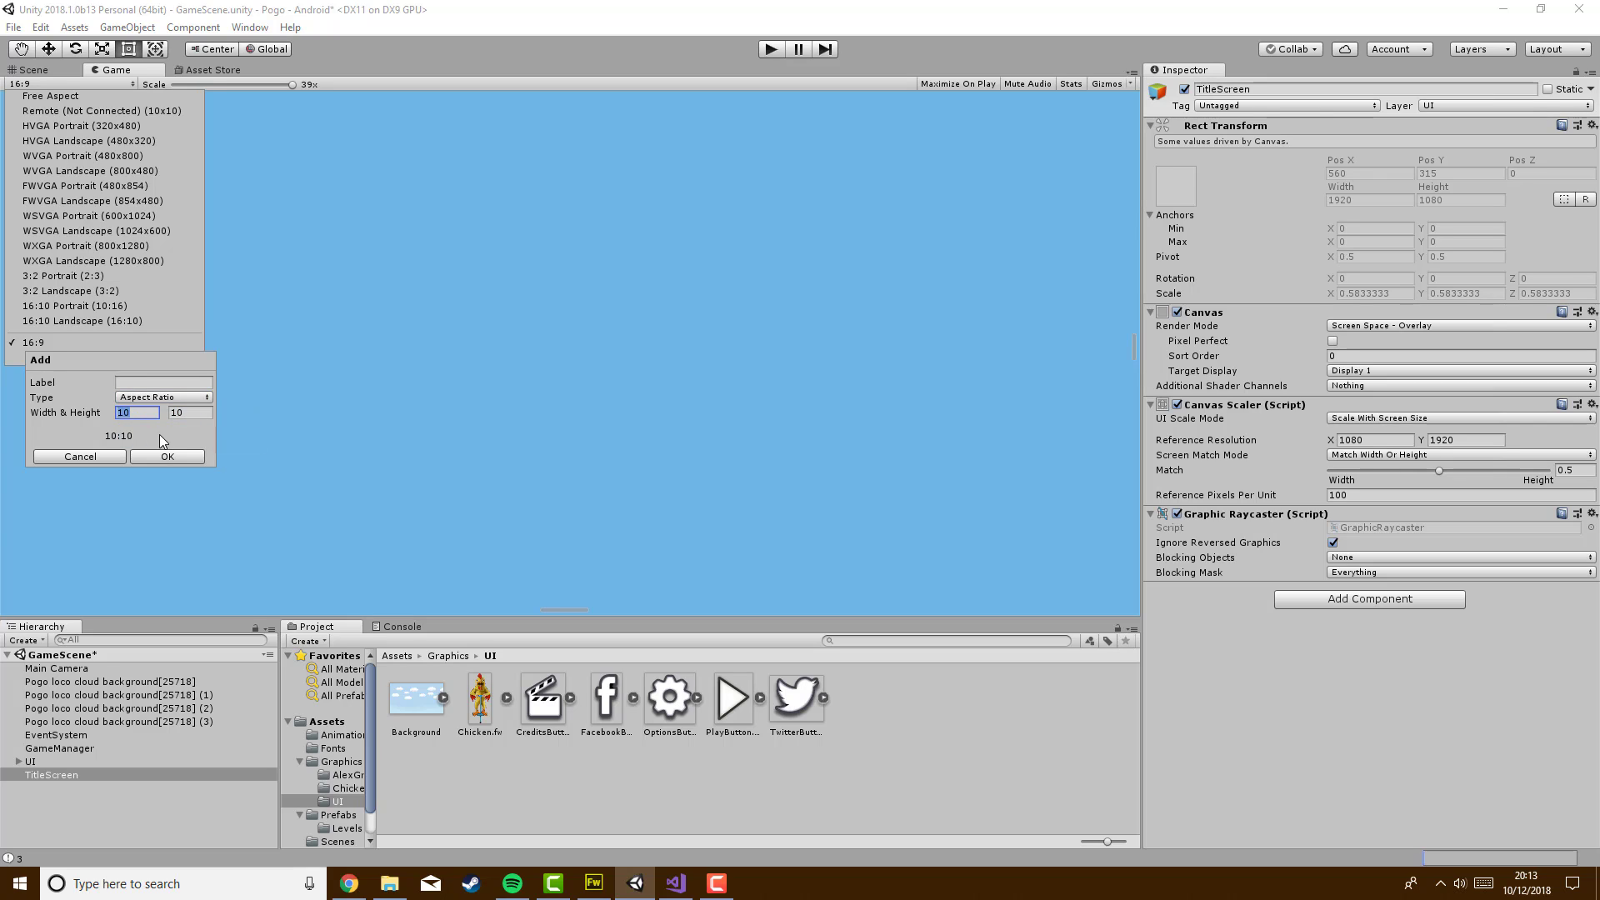
{"action": "type", "text": "9"}
{"action": "key", "text": "Tab"}
{"action": "type", "text": "16"}
{"action": "left_click", "coordinate": [183, 455]}
{"action": "left_click", "coordinate": [367, 354]}
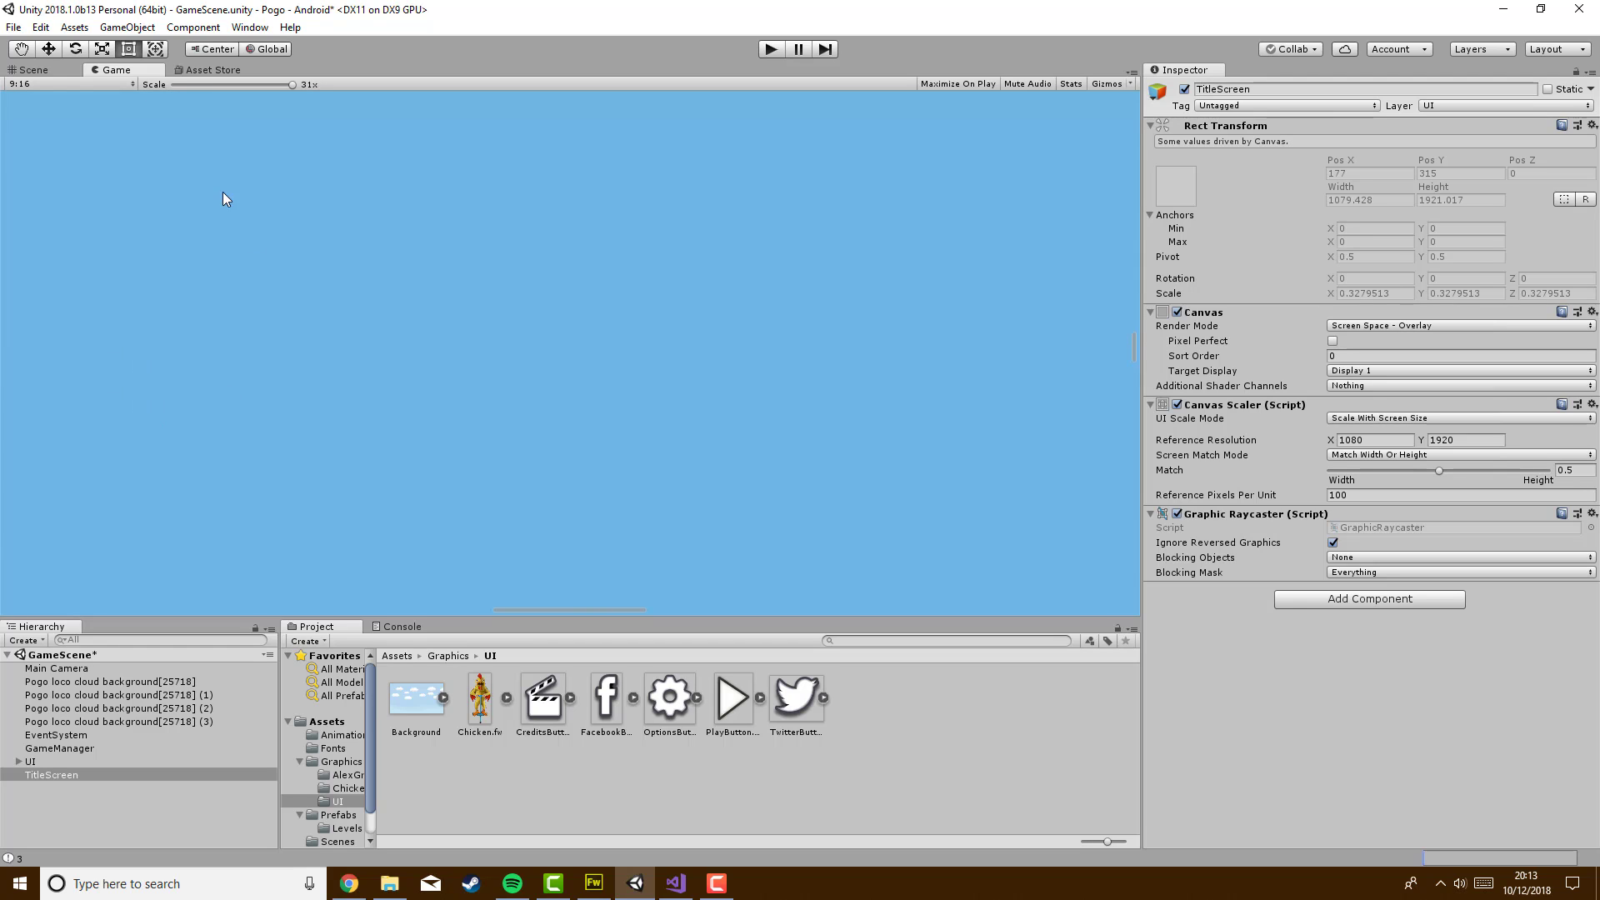
Examine the TitleScreen canvas's portrait shape in the Scene view and compare it with the Game view
{"action": "left_click", "coordinate": [63, 74]}
{"action": "middle_click_drag", "start_coordinate": [322, 336], "coordinate": [571, 373]}
{"action": "key", "text": "t"}
{"action": "left_click", "coordinate": [117, 71]}
{"action": "left_click", "coordinate": [25, 75]}
{"action": "left_click", "coordinate": [55, 774]}
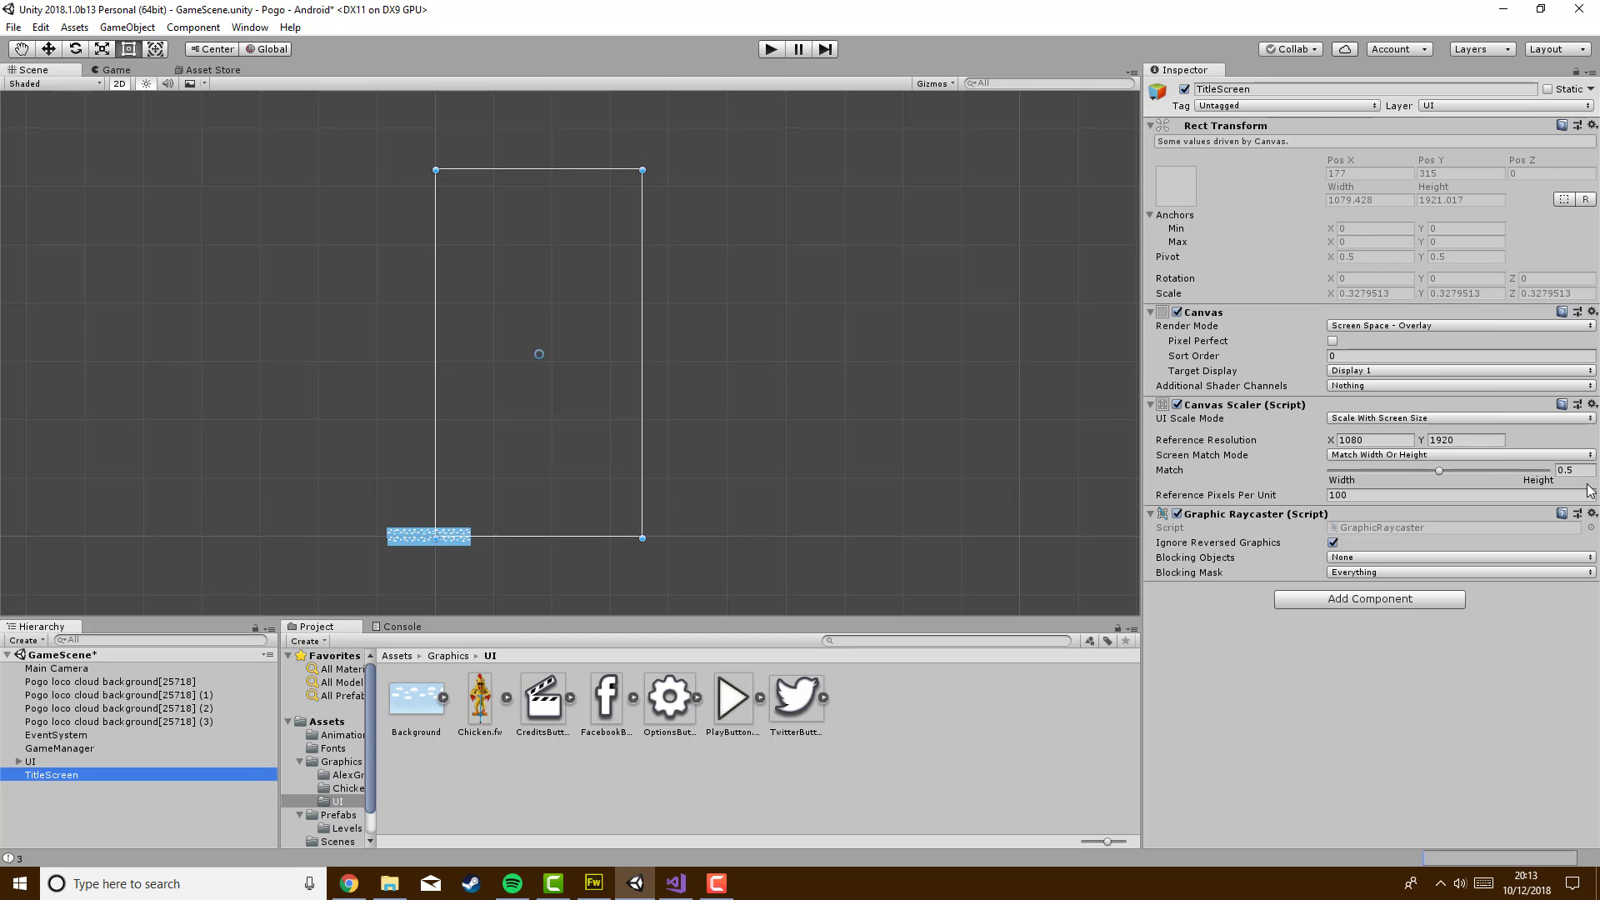
{"action": "left_click", "coordinate": [122, 71]}
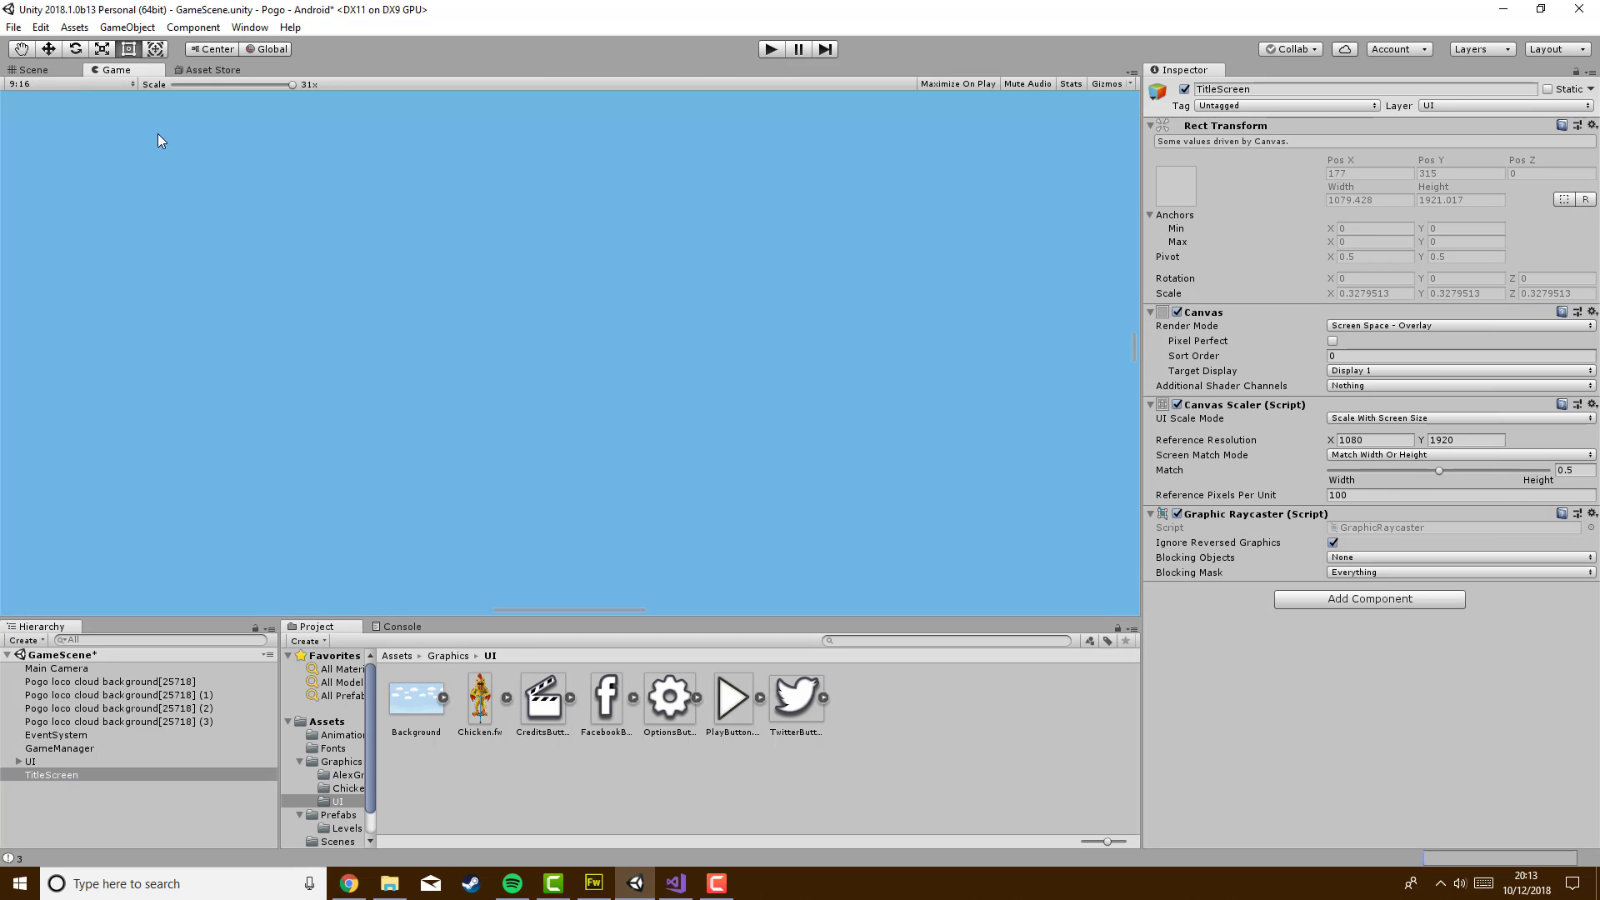
Switch the Game view to the 16:9 aspect ratio and check the TitleScreen canvas's shape in the Scene view
{"action": "left_click", "coordinate": [92, 85]}
{"action": "left_click", "coordinate": [55, 344]}
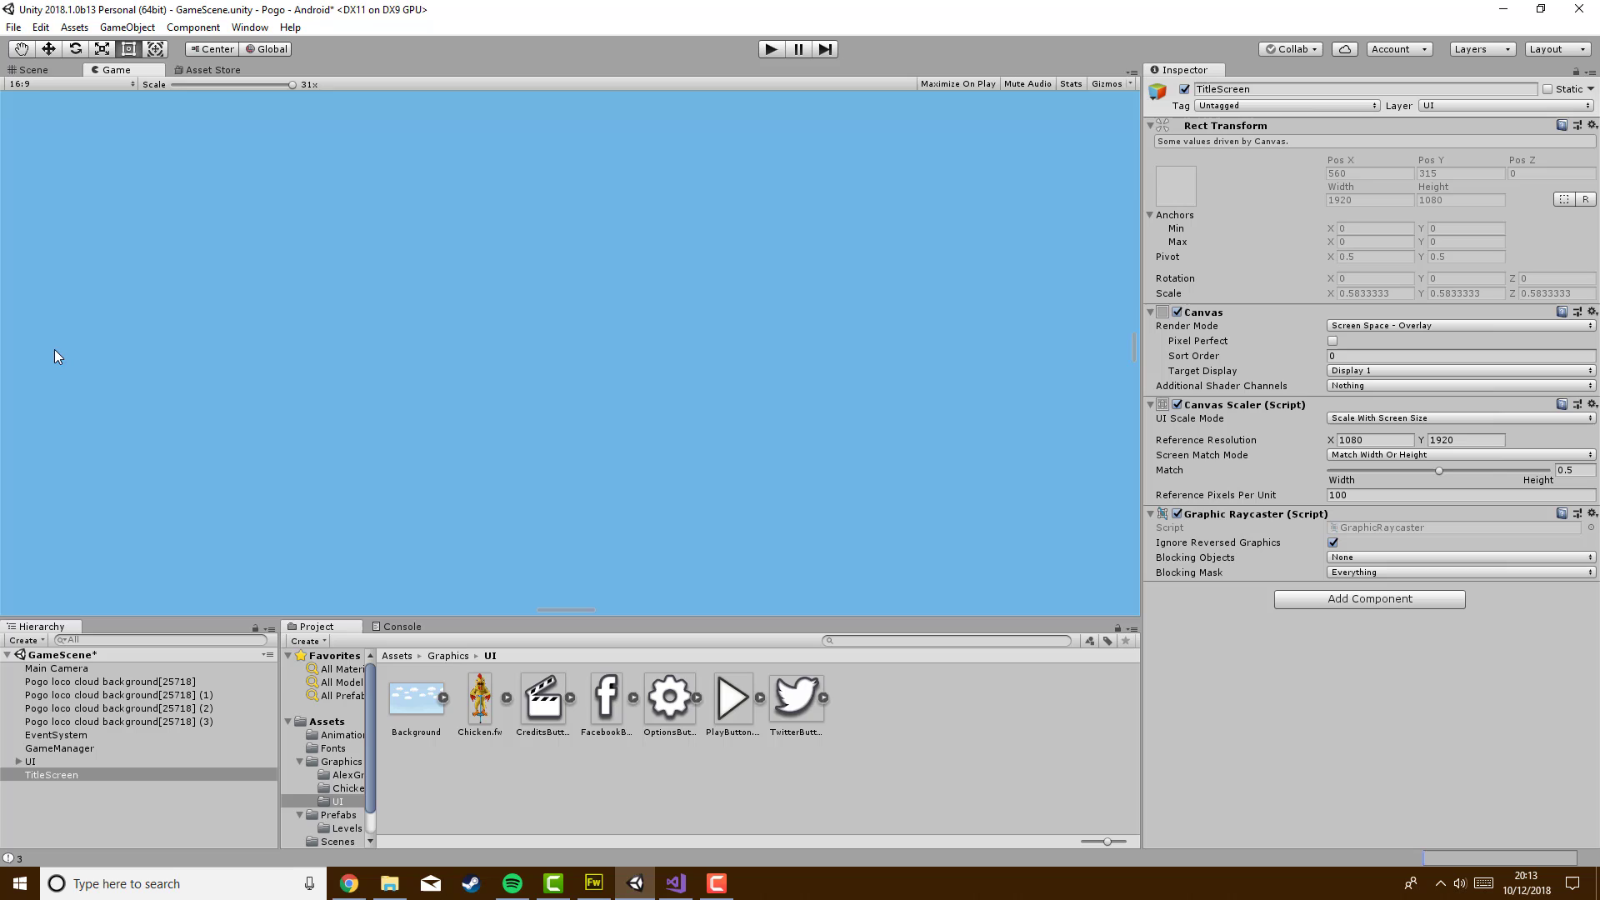
{"action": "left_click", "coordinate": [35, 70]}
{"action": "scroll", "coordinate": [659, 433], "scroll_direction": "down", "scroll_amount": 2}
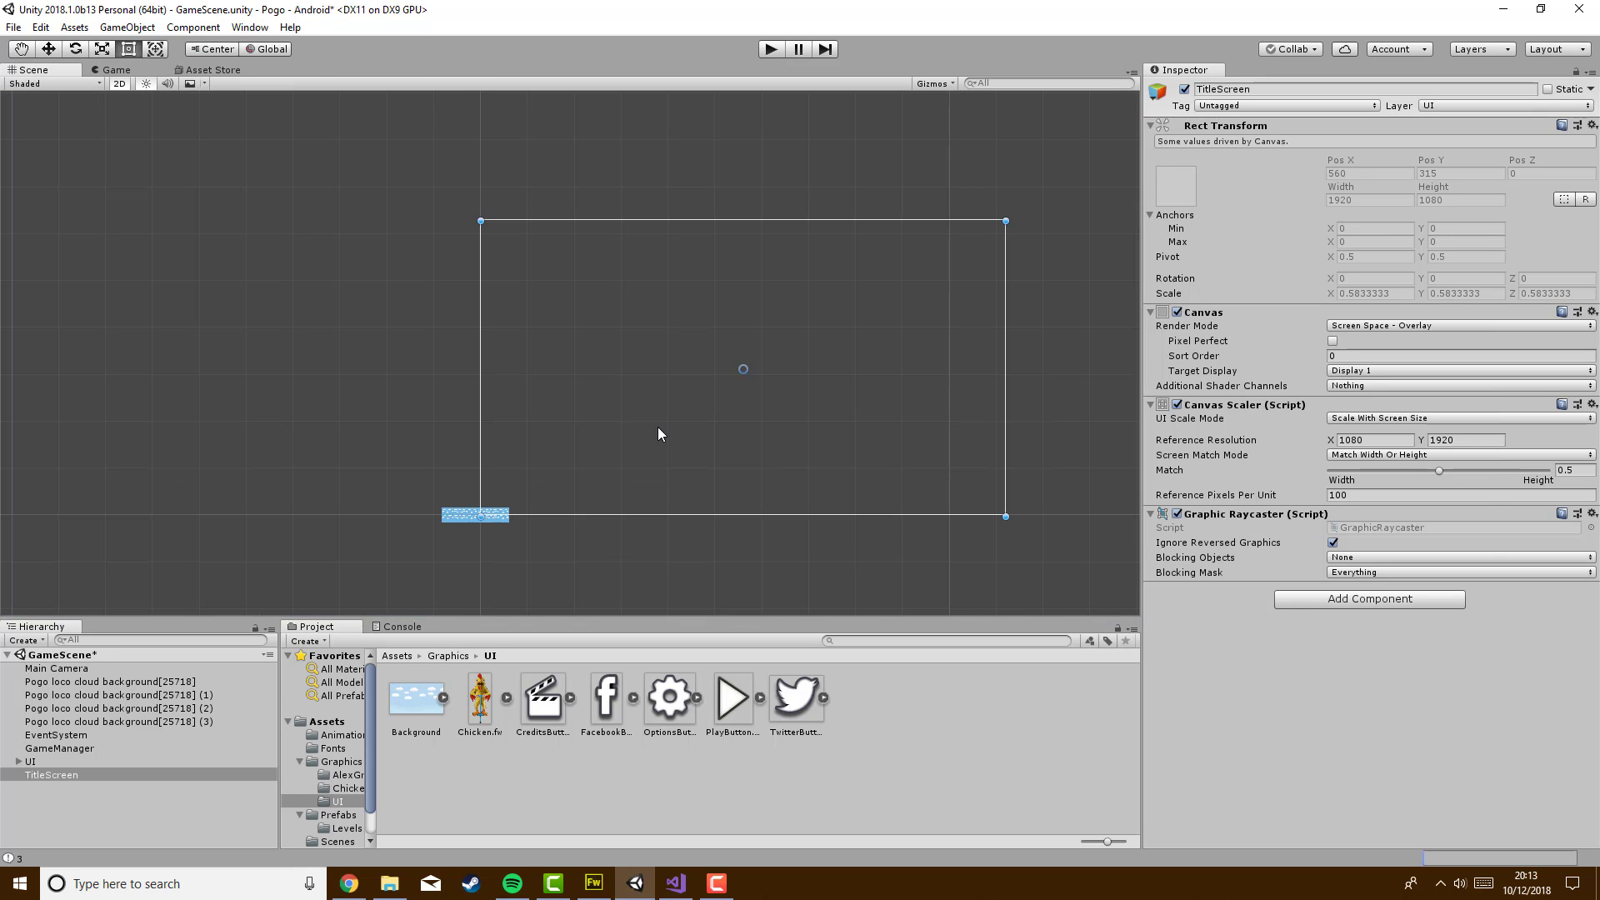
{"action": "left_click", "coordinate": [116, 70]}
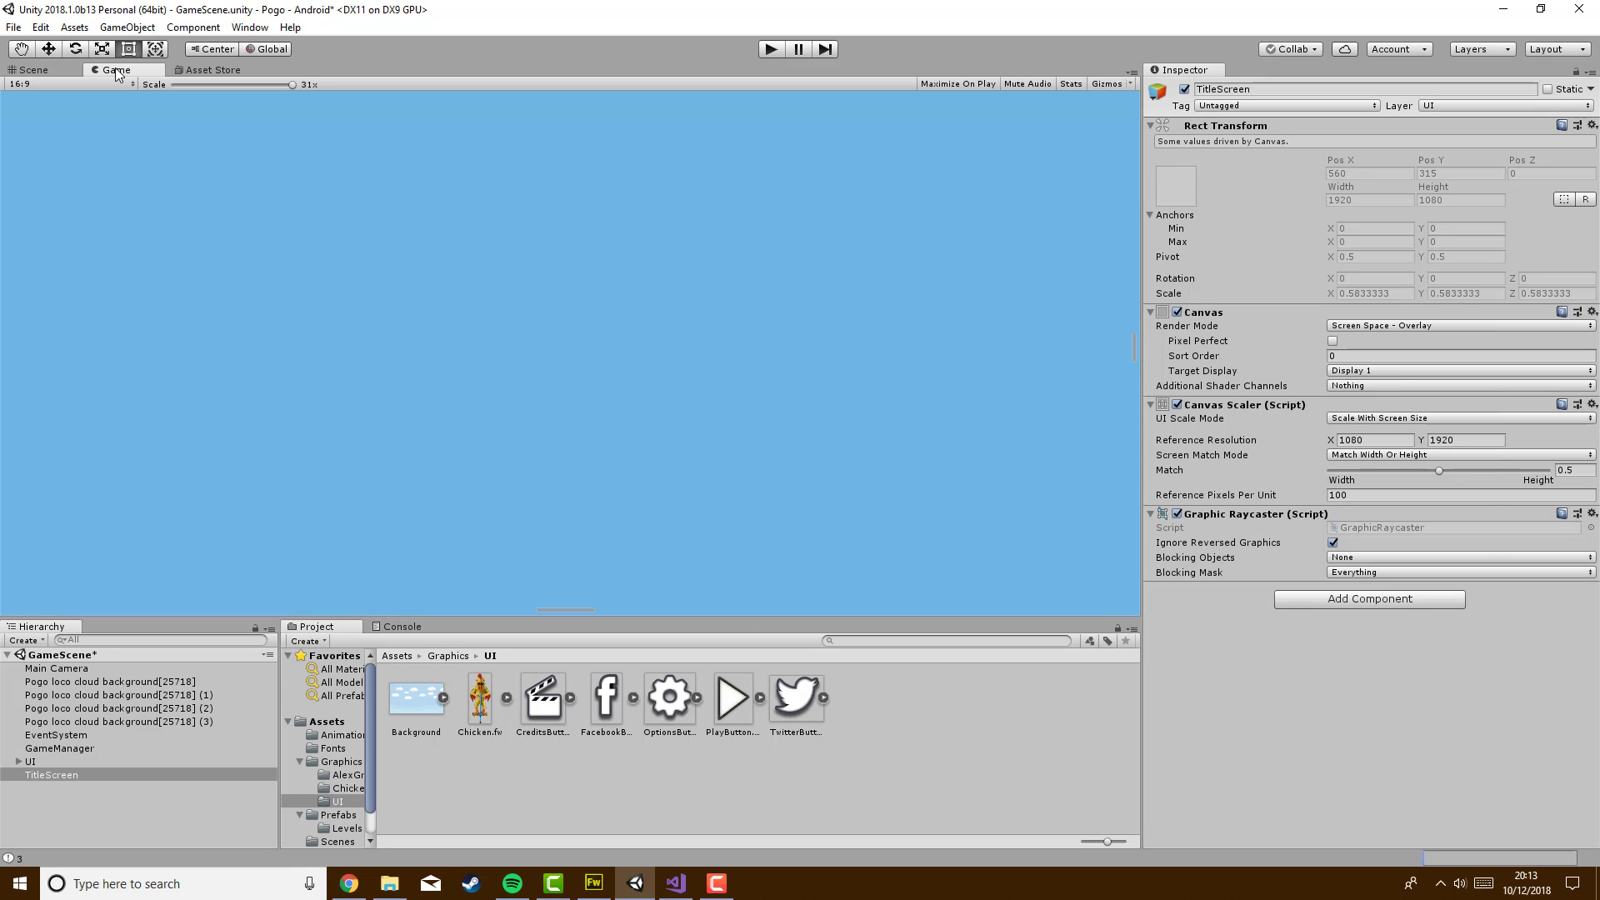
{"action": "left_click", "coordinate": [30, 70]}
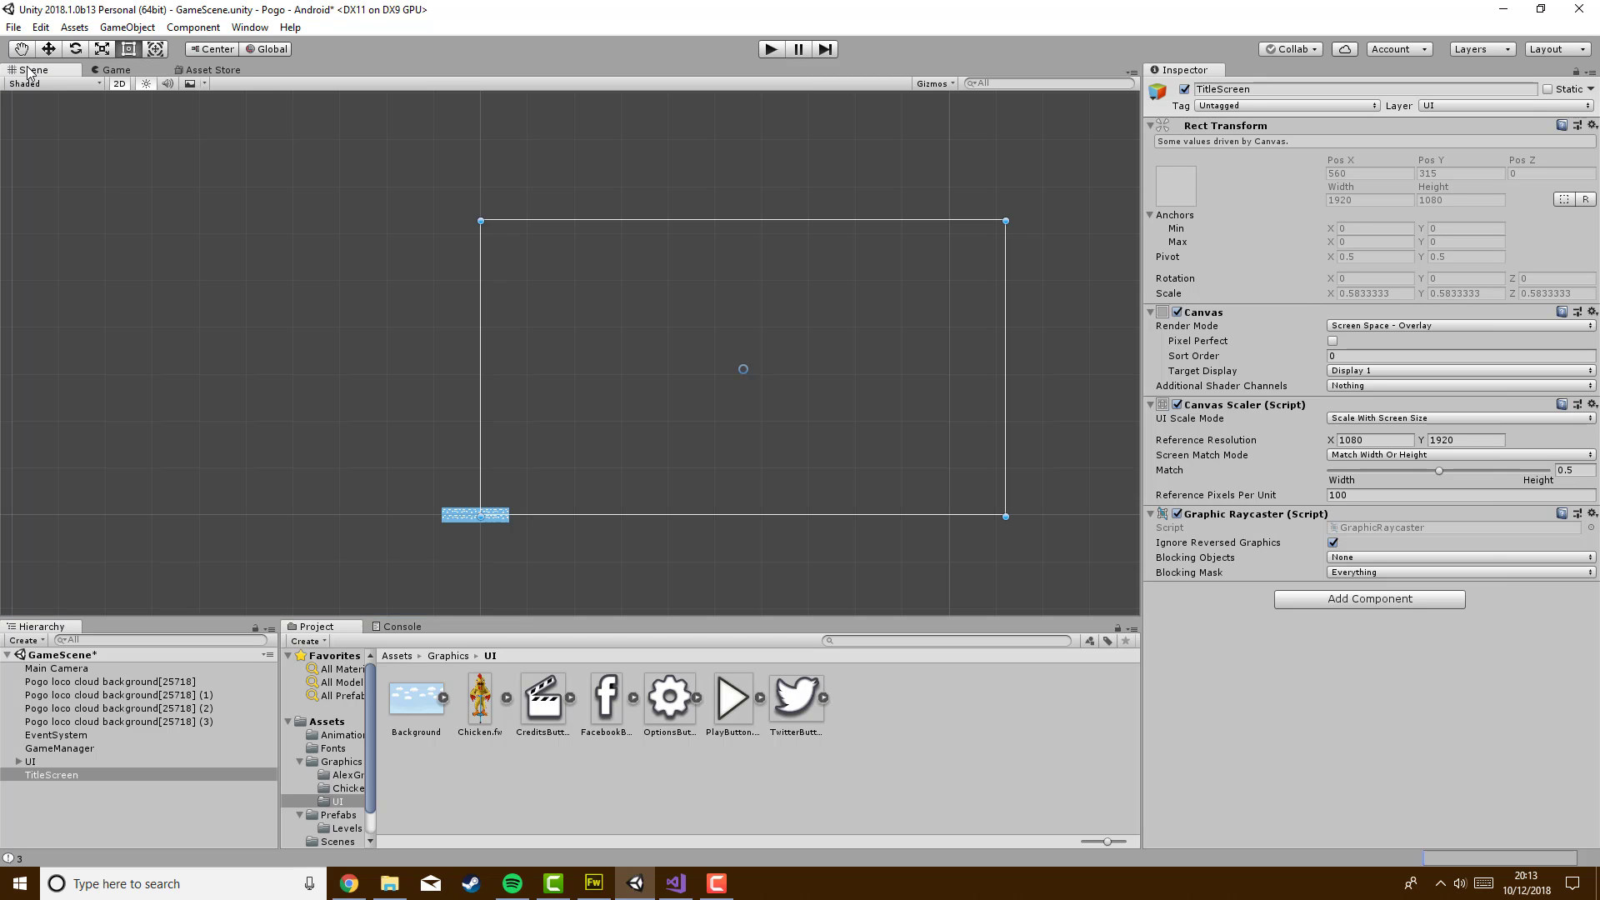
Play-test the game, reduce the Game view scale to 1x, and play-test it again
{"action": "left_click", "coordinate": [770, 49]}
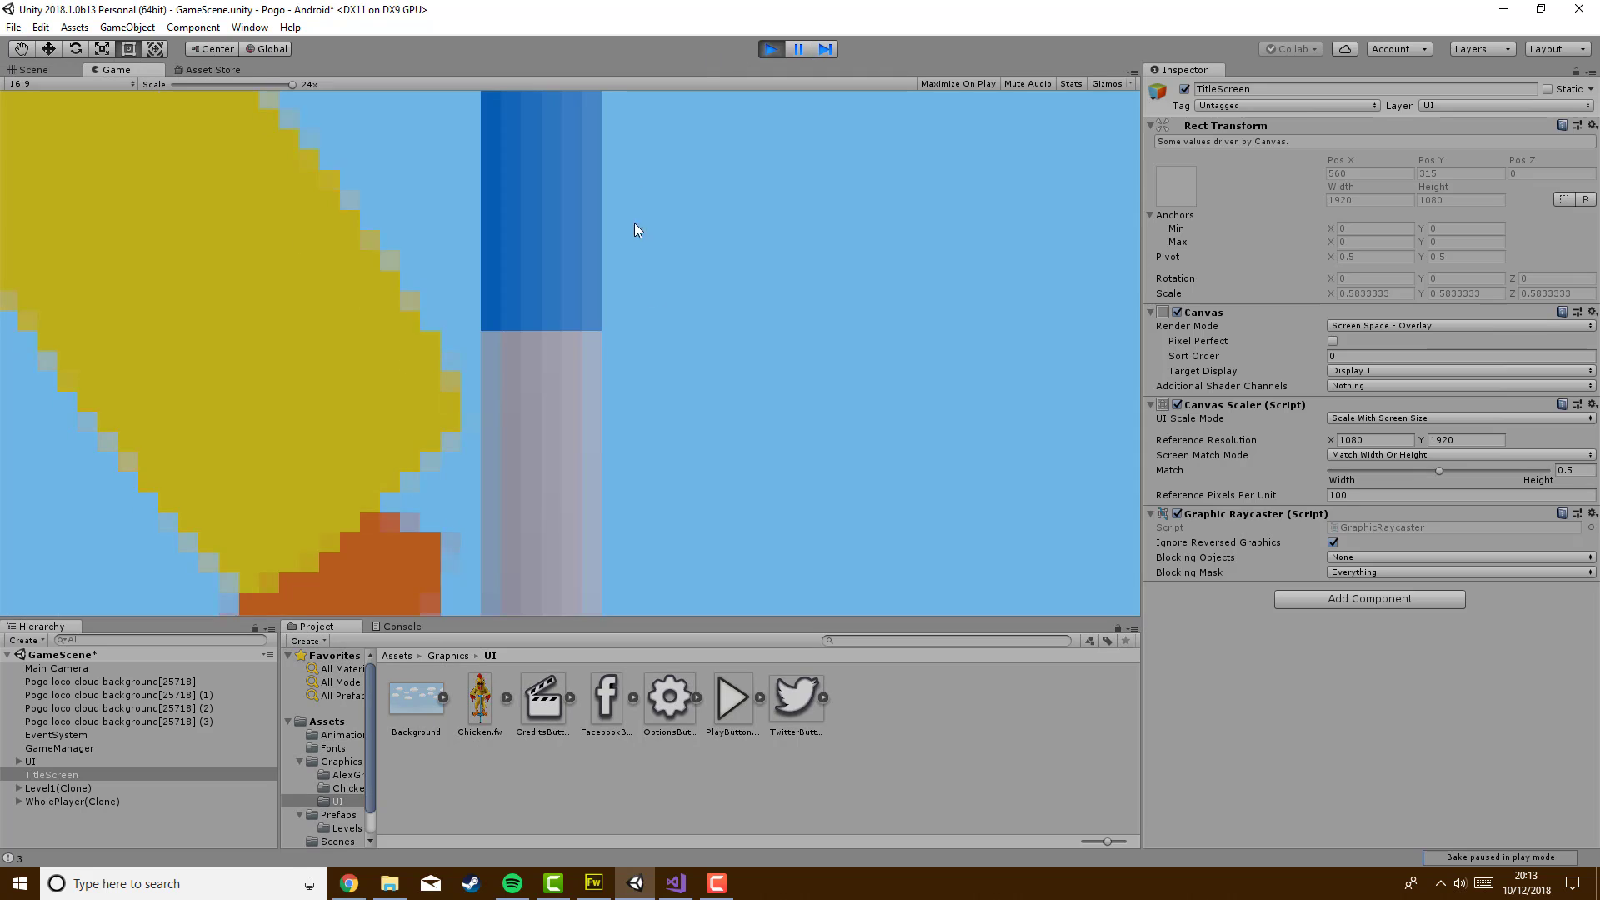
{"action": "left_click", "coordinate": [768, 49]}
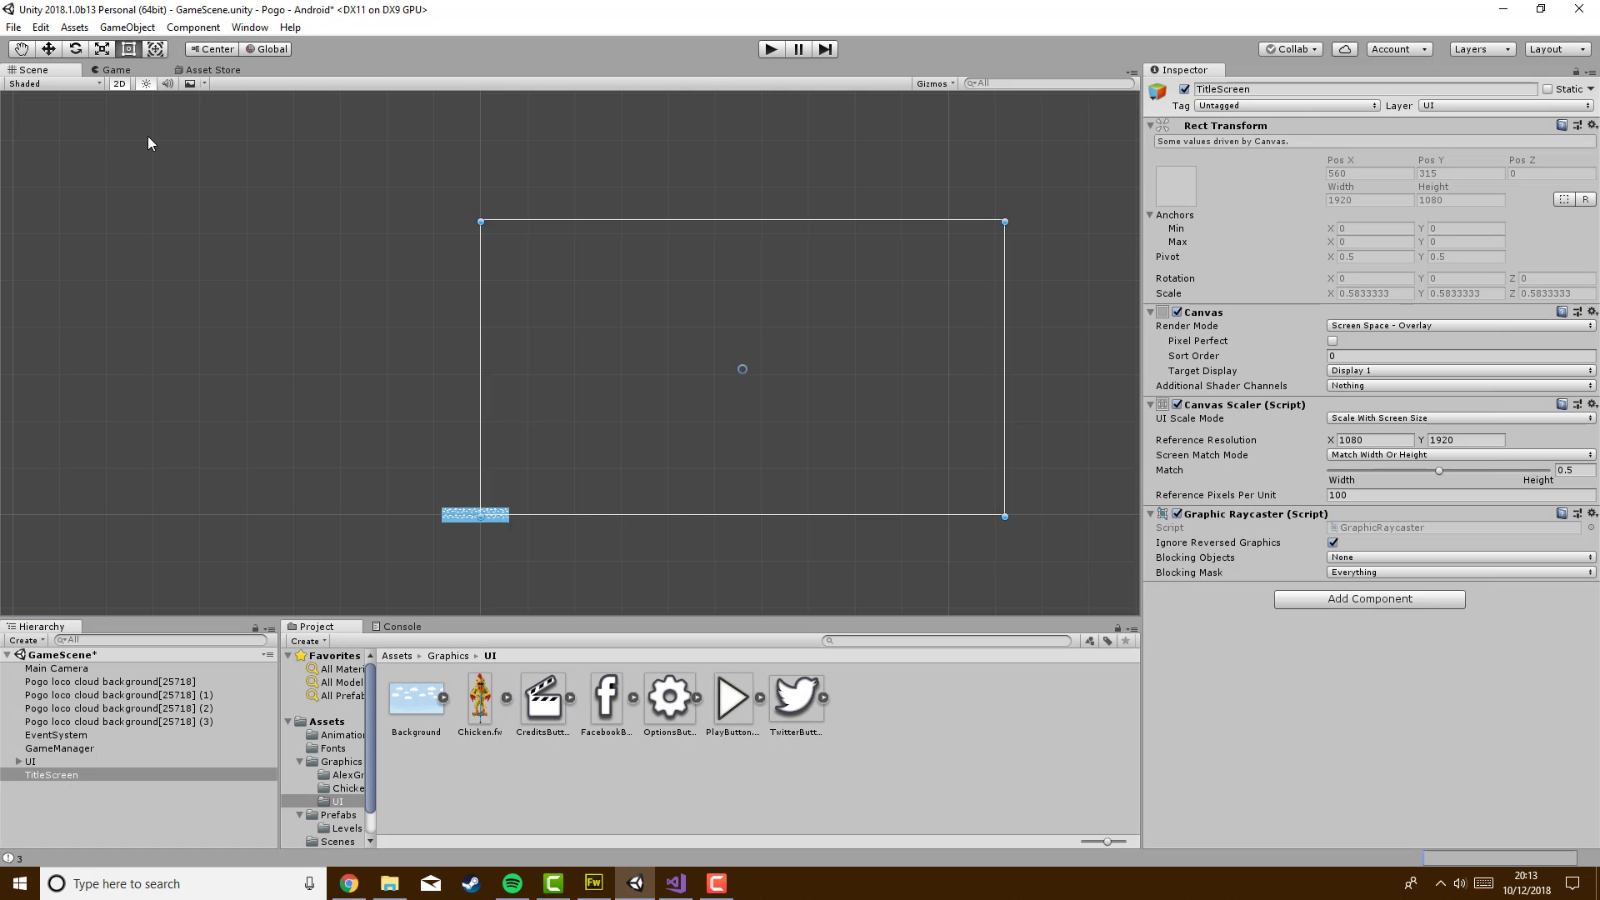
{"action": "left_click", "coordinate": [112, 69]}
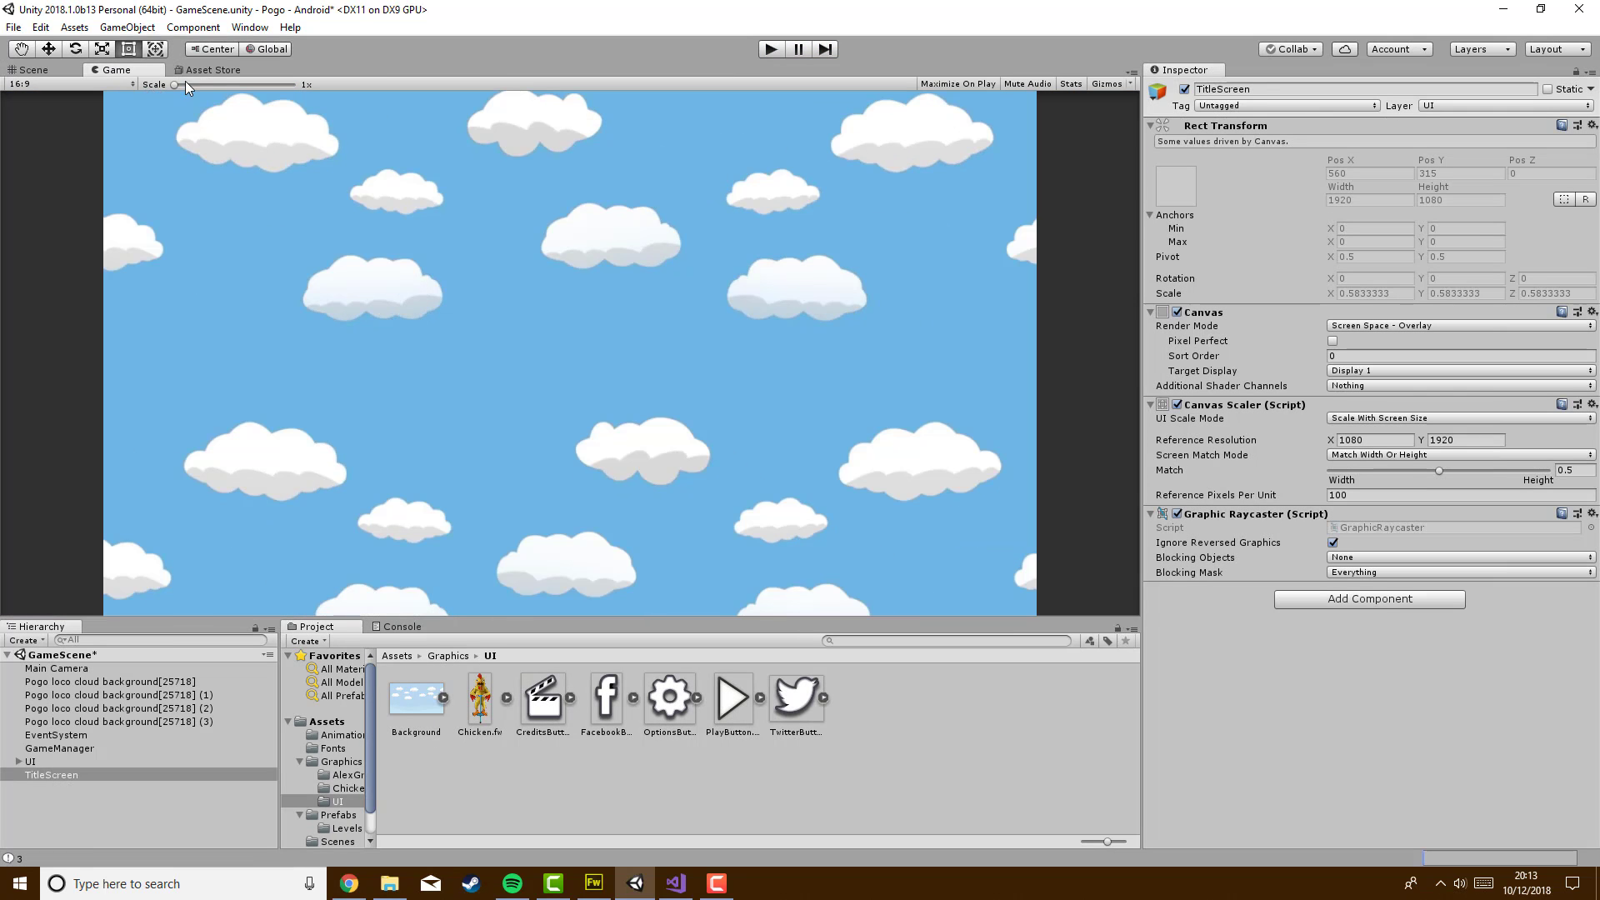
{"action": "left_click", "coordinate": [40, 70]}
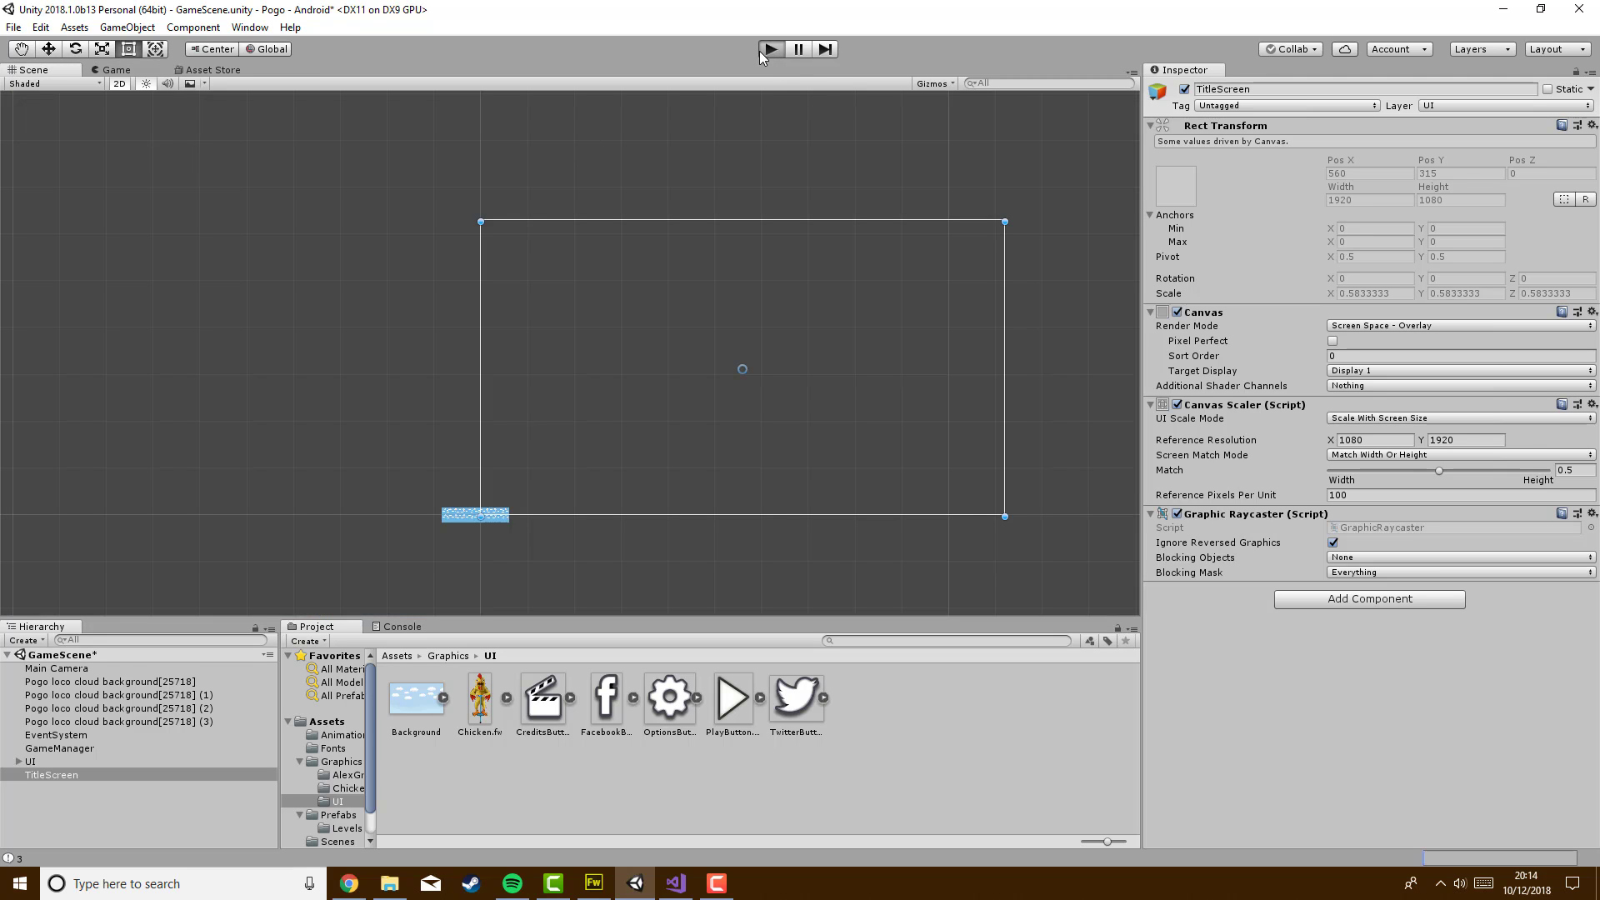
{"action": "key", "text": "ctrl+p"}
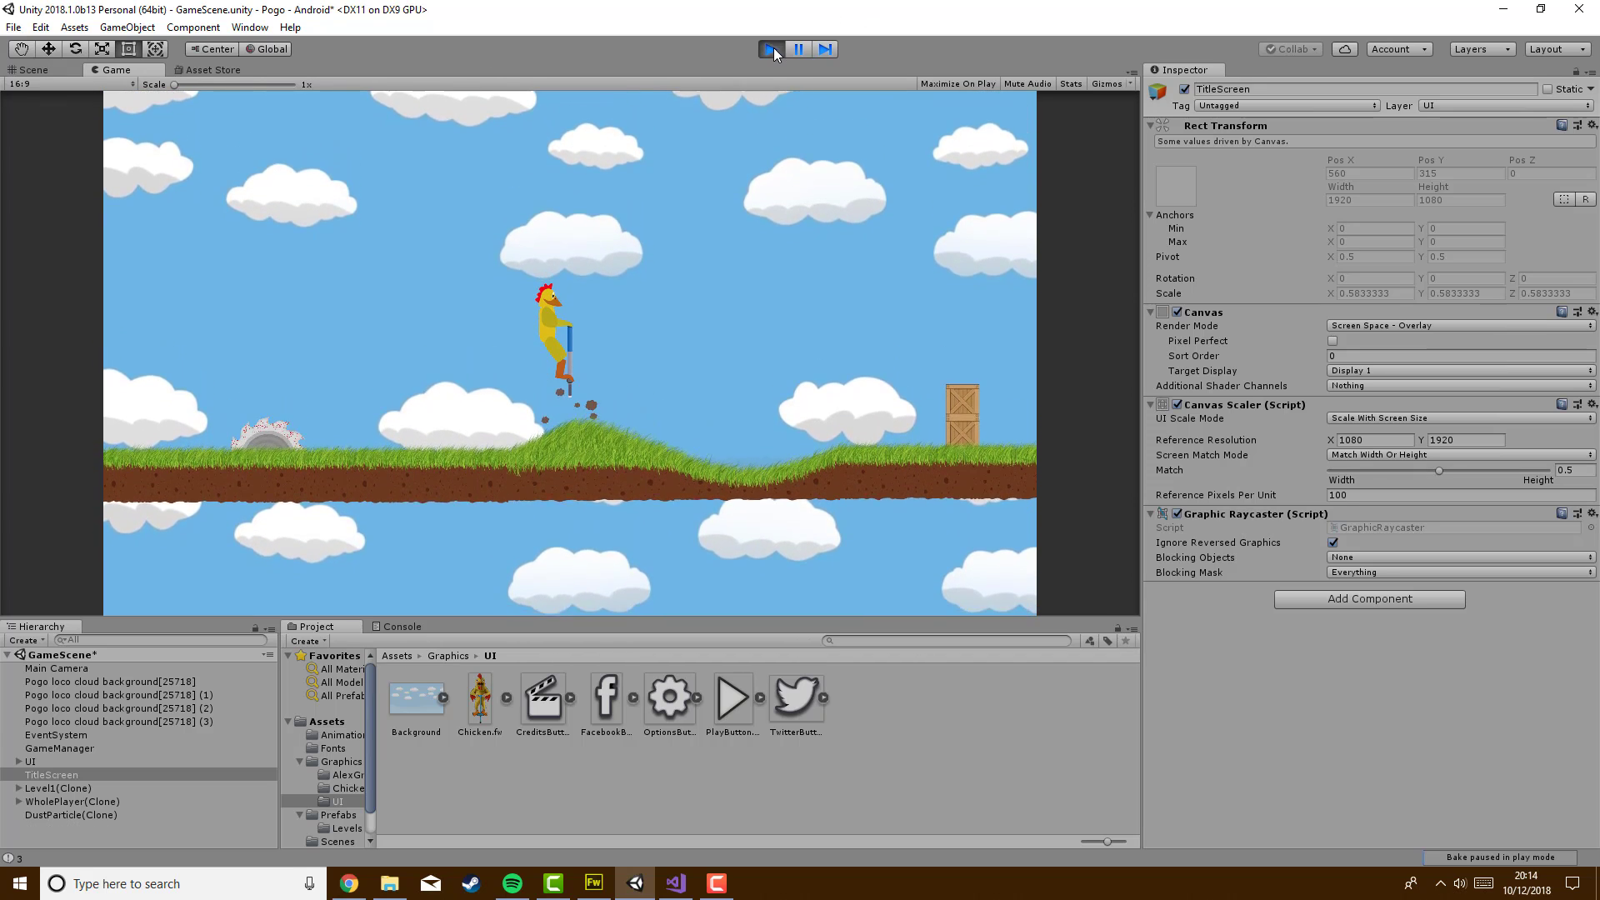
{"action": "left_click", "coordinate": [774, 48]}
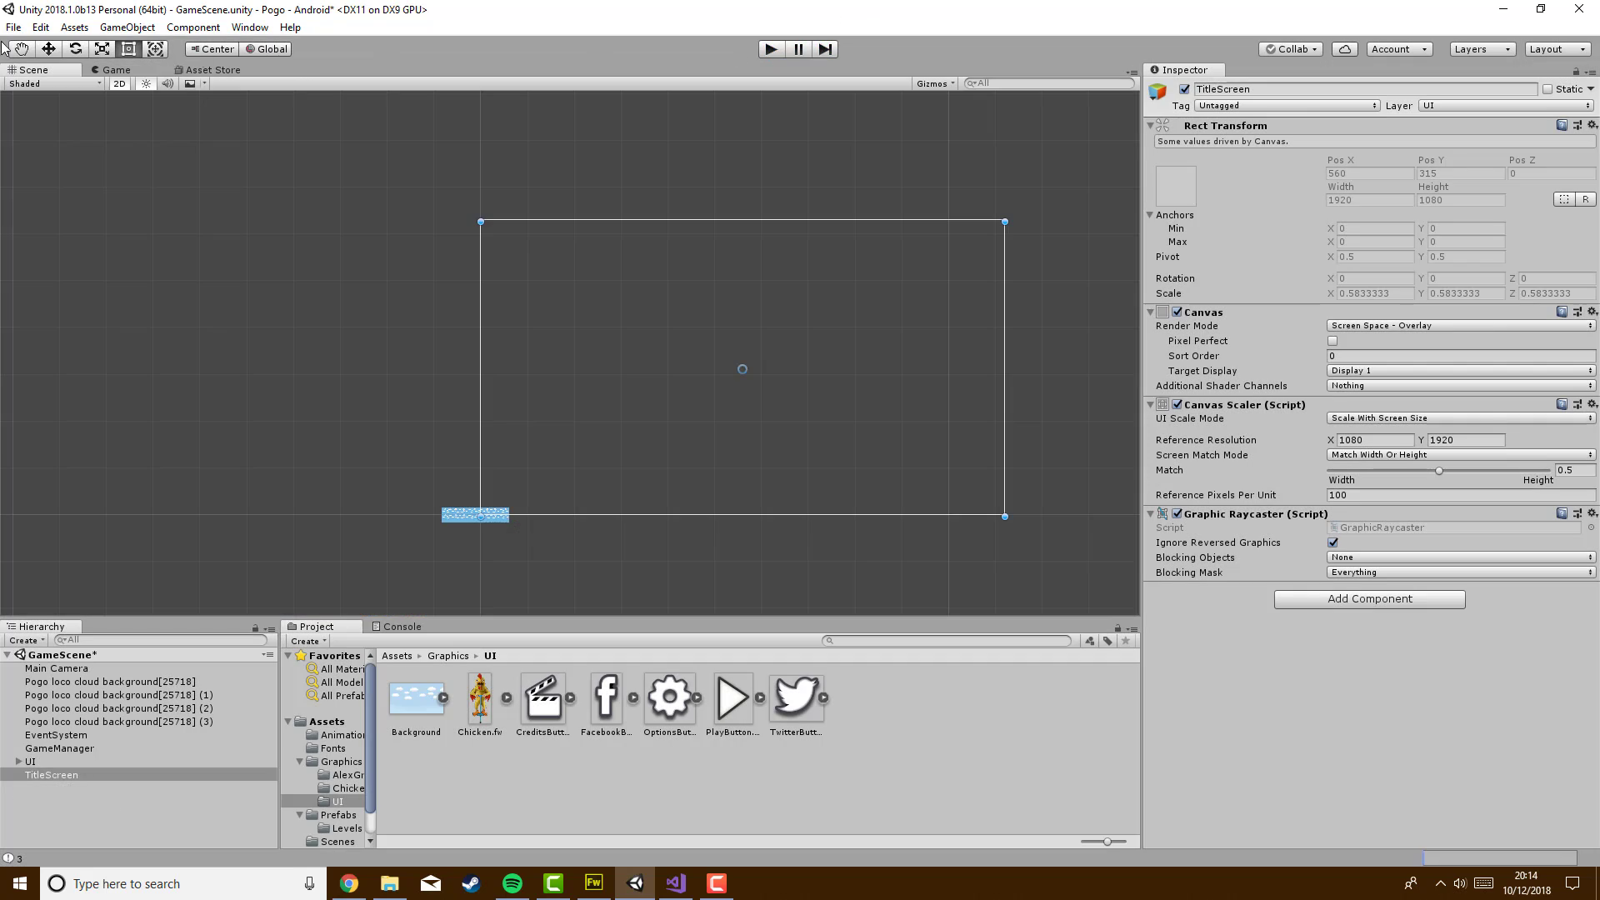
Set the TitleScreen Canvas Scaler's reference resolution to 1920 by 1080
{"action": "scroll", "coordinate": [454, 366], "scroll_direction": "down", "scroll_amount": 1}
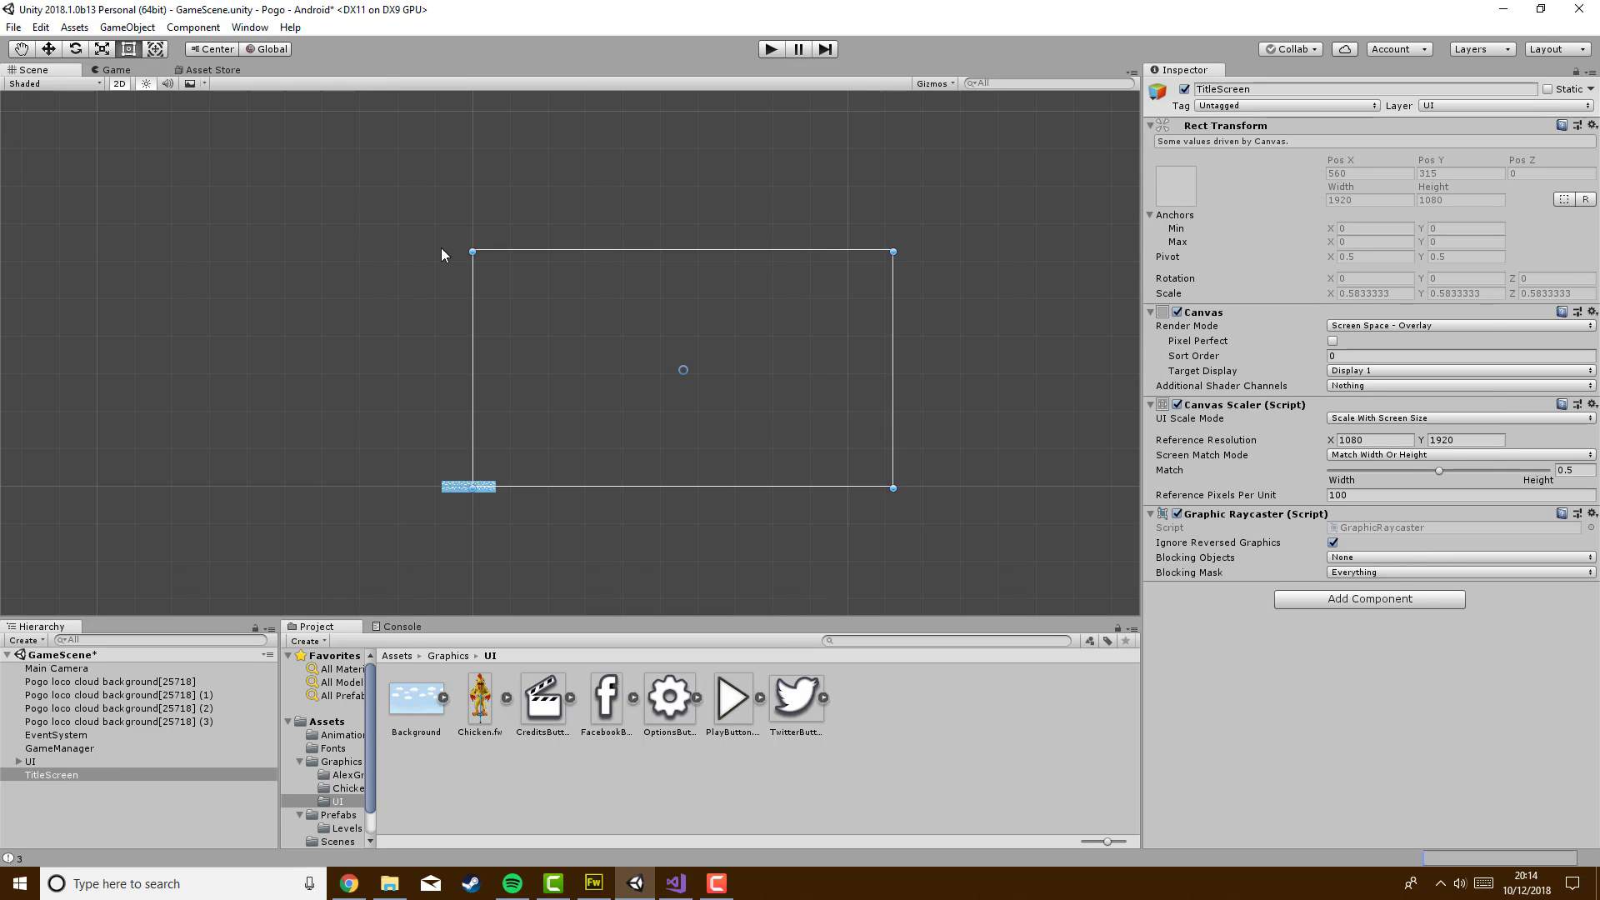
{"action": "left_click", "coordinate": [1372, 443]}
{"action": "type", "text": "1920"}
{"action": "key", "text": "Tab"}
{"action": "type", "text": "1080"}
Add a UI Image under TitleScreen and assign the Background sprite as its source image
{"action": "right_click", "coordinate": [68, 777]}
{"action": "mouse_move", "coordinate": [119, 743]}
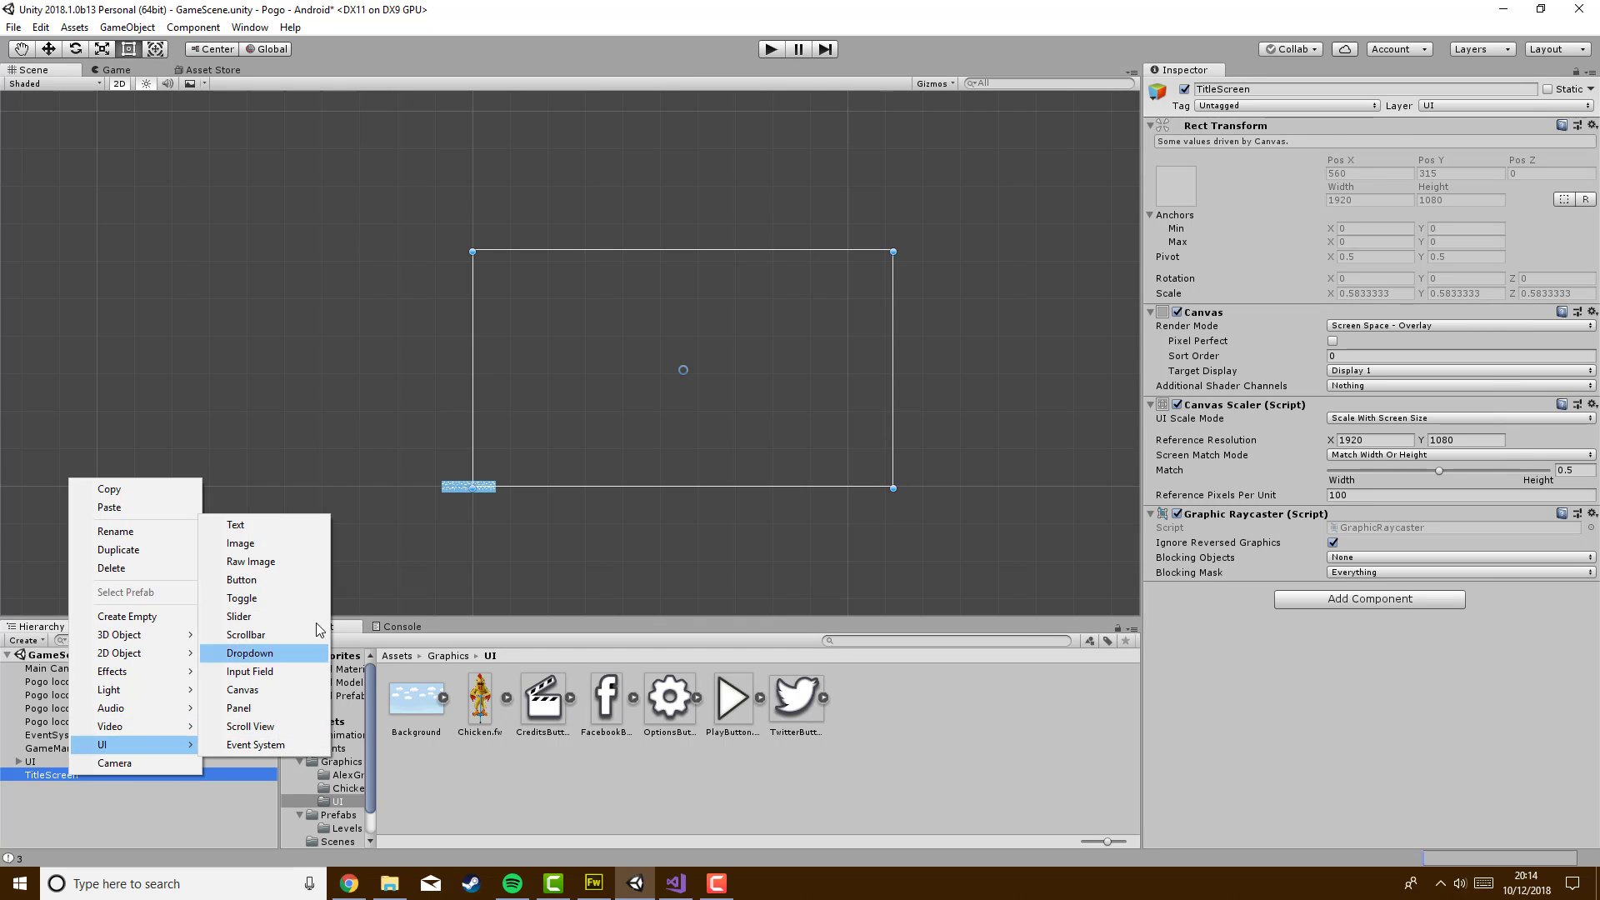
{"action": "left_click", "coordinate": [289, 545]}
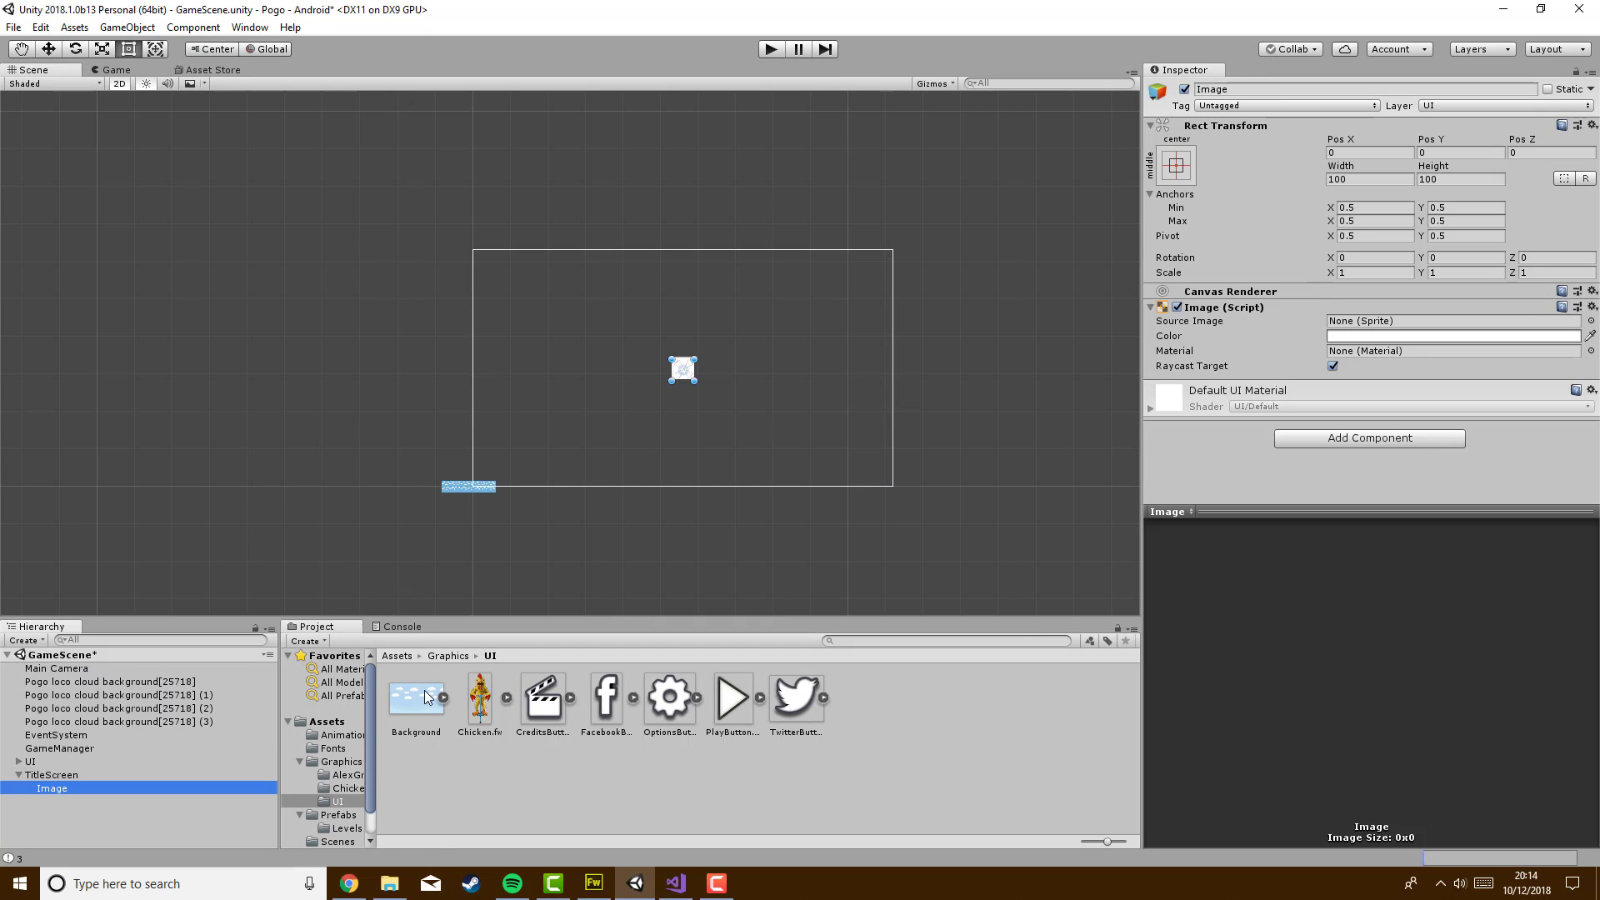
{"action": "left_click_drag", "start_coordinate": [425, 697], "coordinate": [1385, 324]}
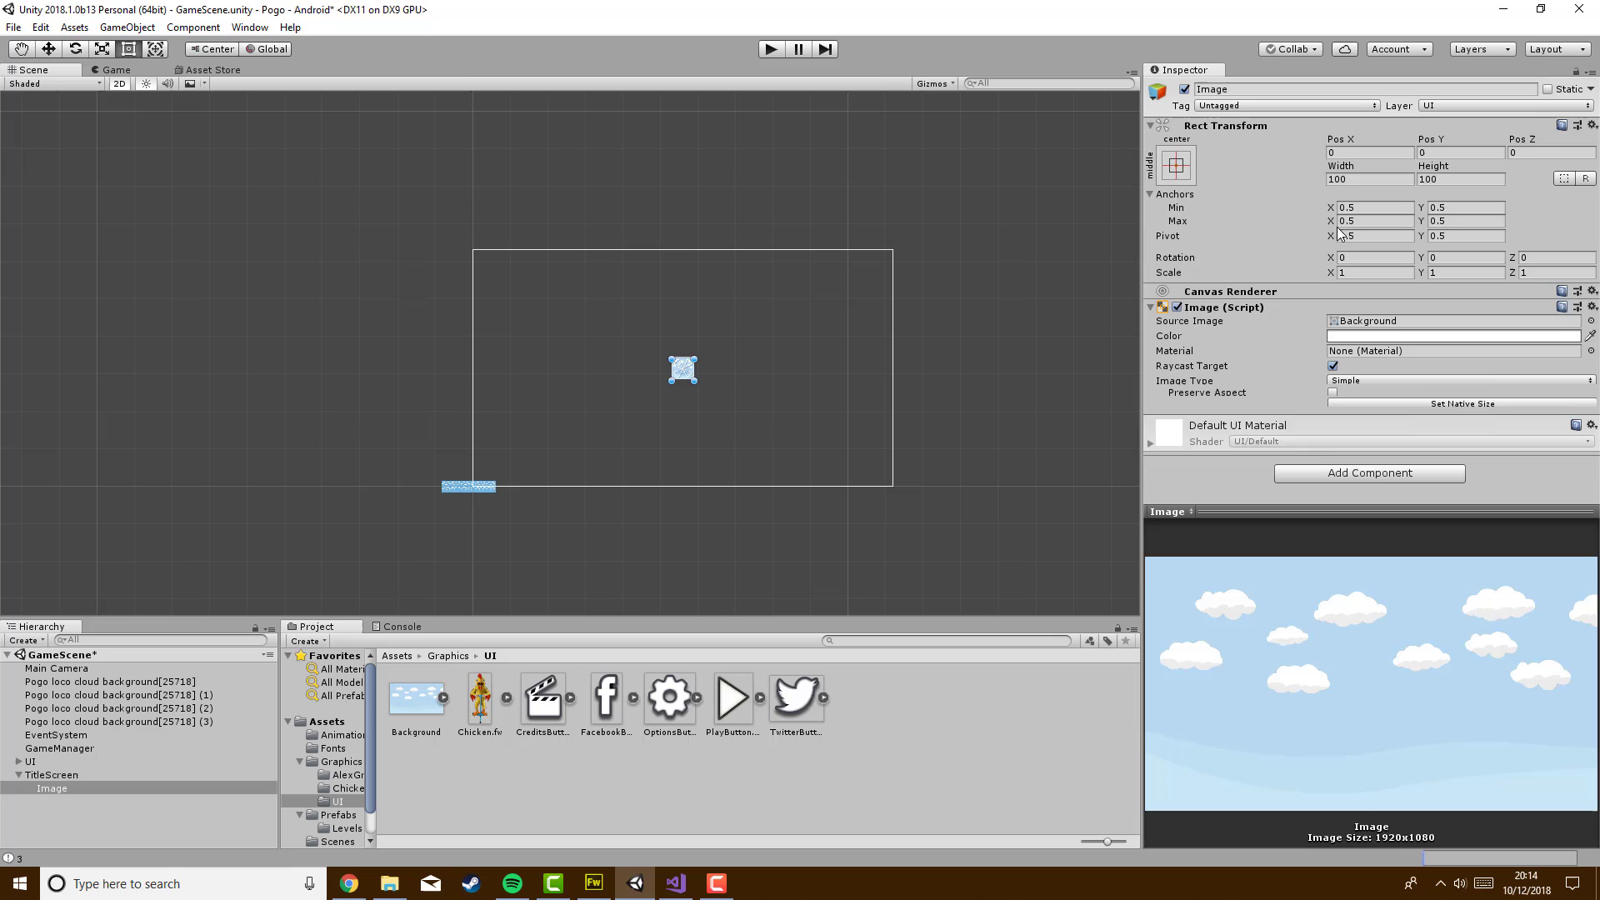
Stretch the image's anchors in both directions and set its Left, Top, Right and Bottom offsets to 0
{"action": "left_click", "coordinate": [1182, 164]}
{"action": "left_click", "coordinate": [1356, 416]}
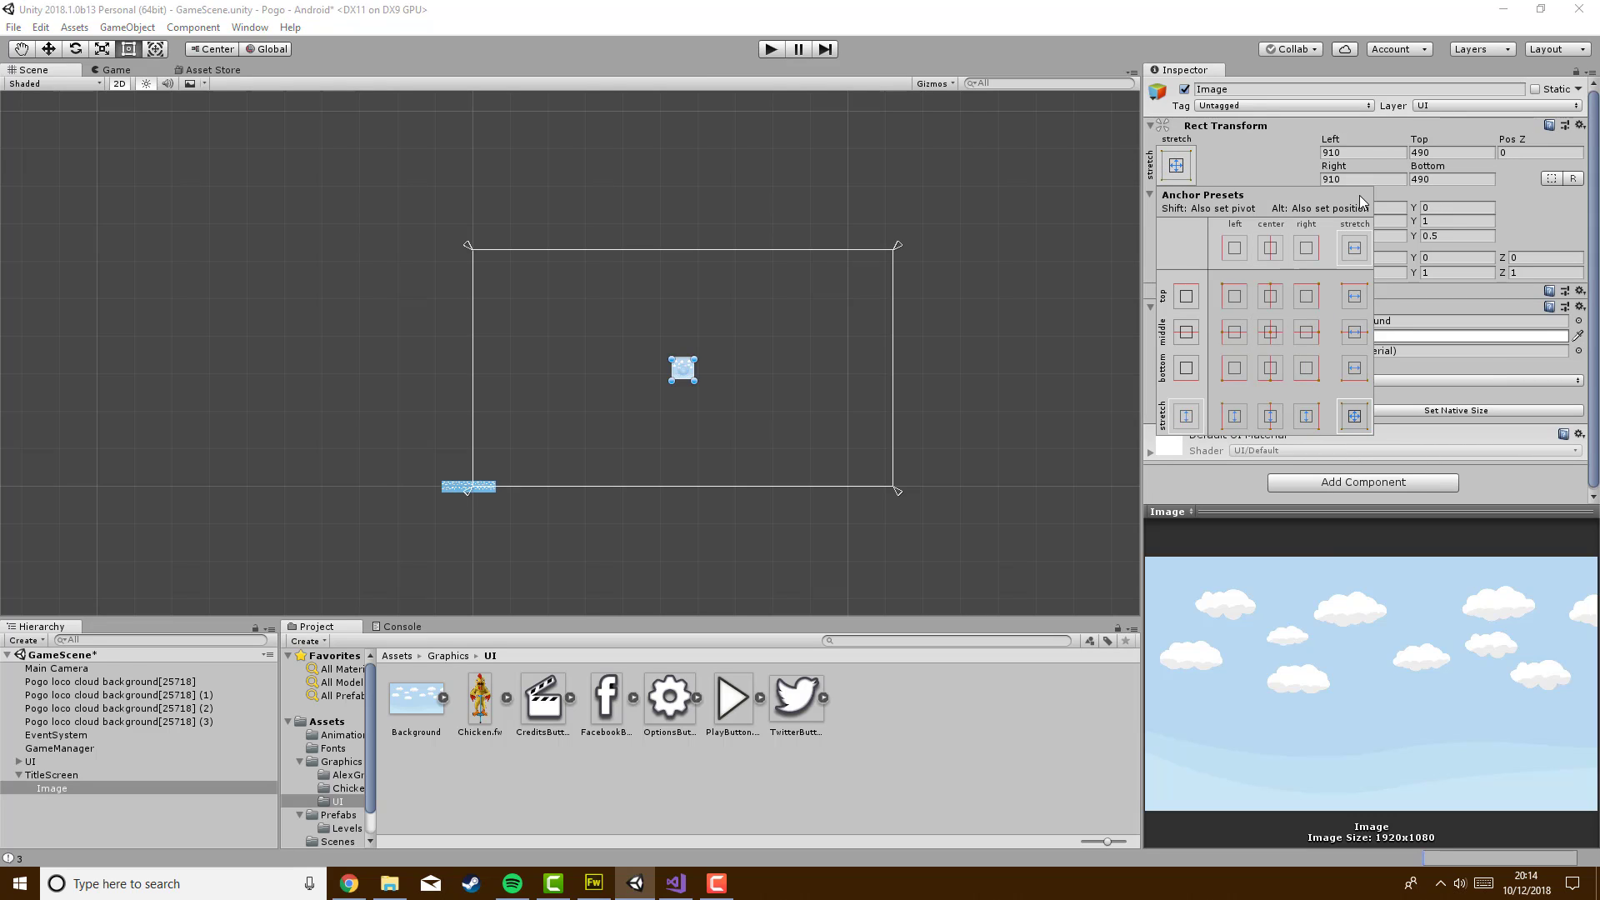
{"action": "left_click", "coordinate": [1369, 153]}
{"action": "left_click", "coordinate": [1369, 154]}
{"action": "type", "text": "0"}
{"action": "key", "text": "Tab"}
{"action": "type", "text": "0"}
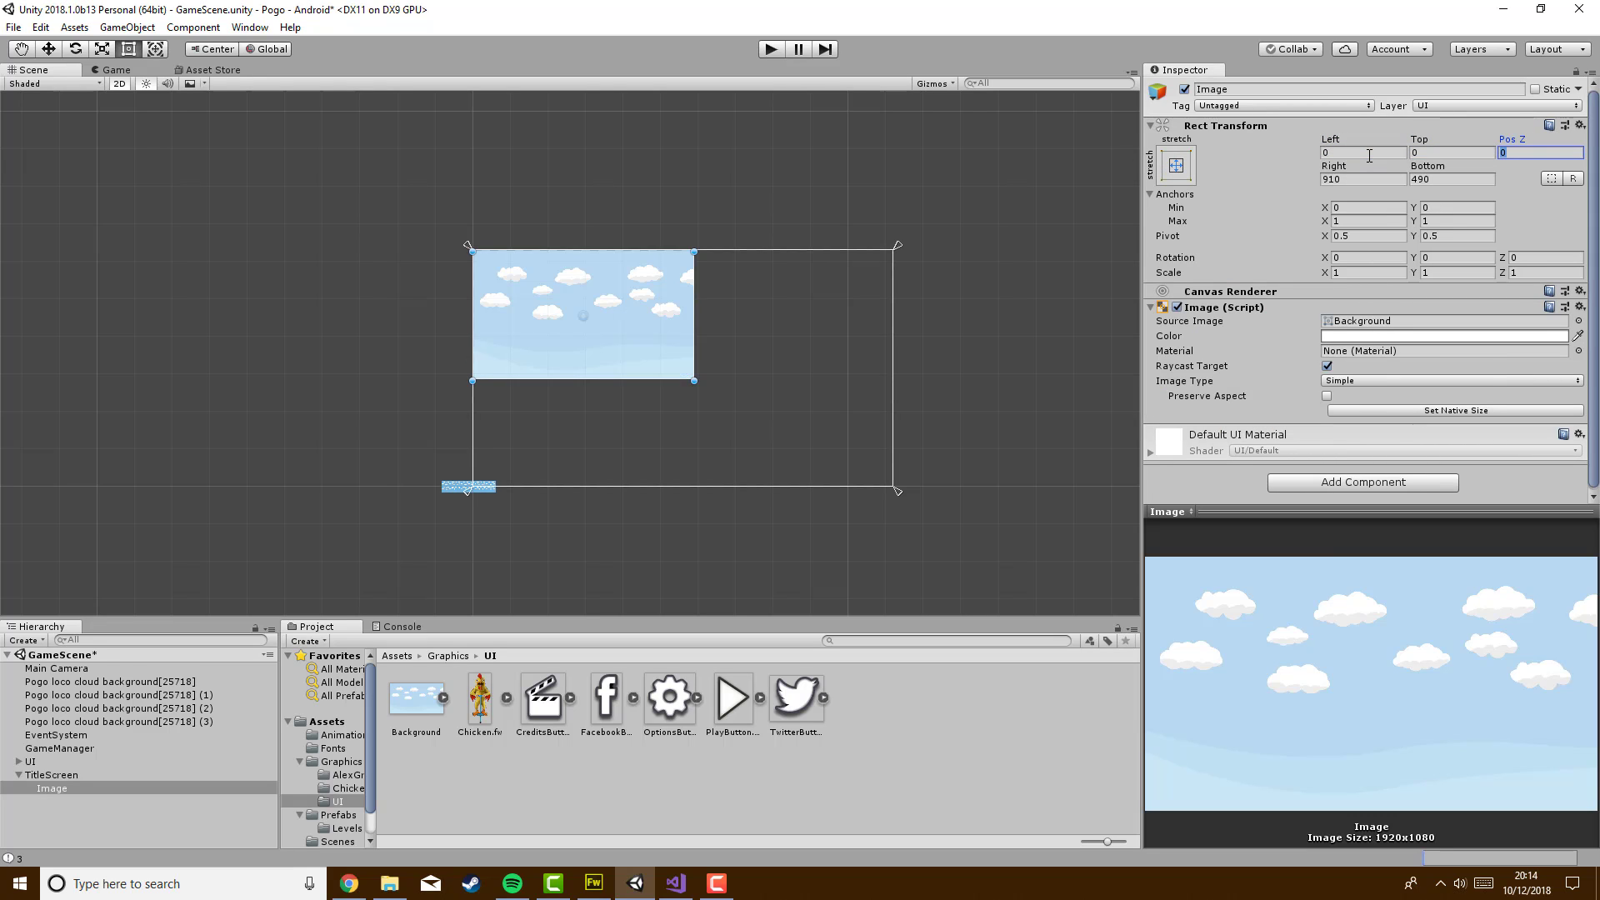
{"action": "key", "text": "Tab"}
{"action": "key", "text": "Tab"}
{"action": "type", "text": "0"}
{"action": "key", "text": "Tab"}
{"action": "type", "text": "0"}
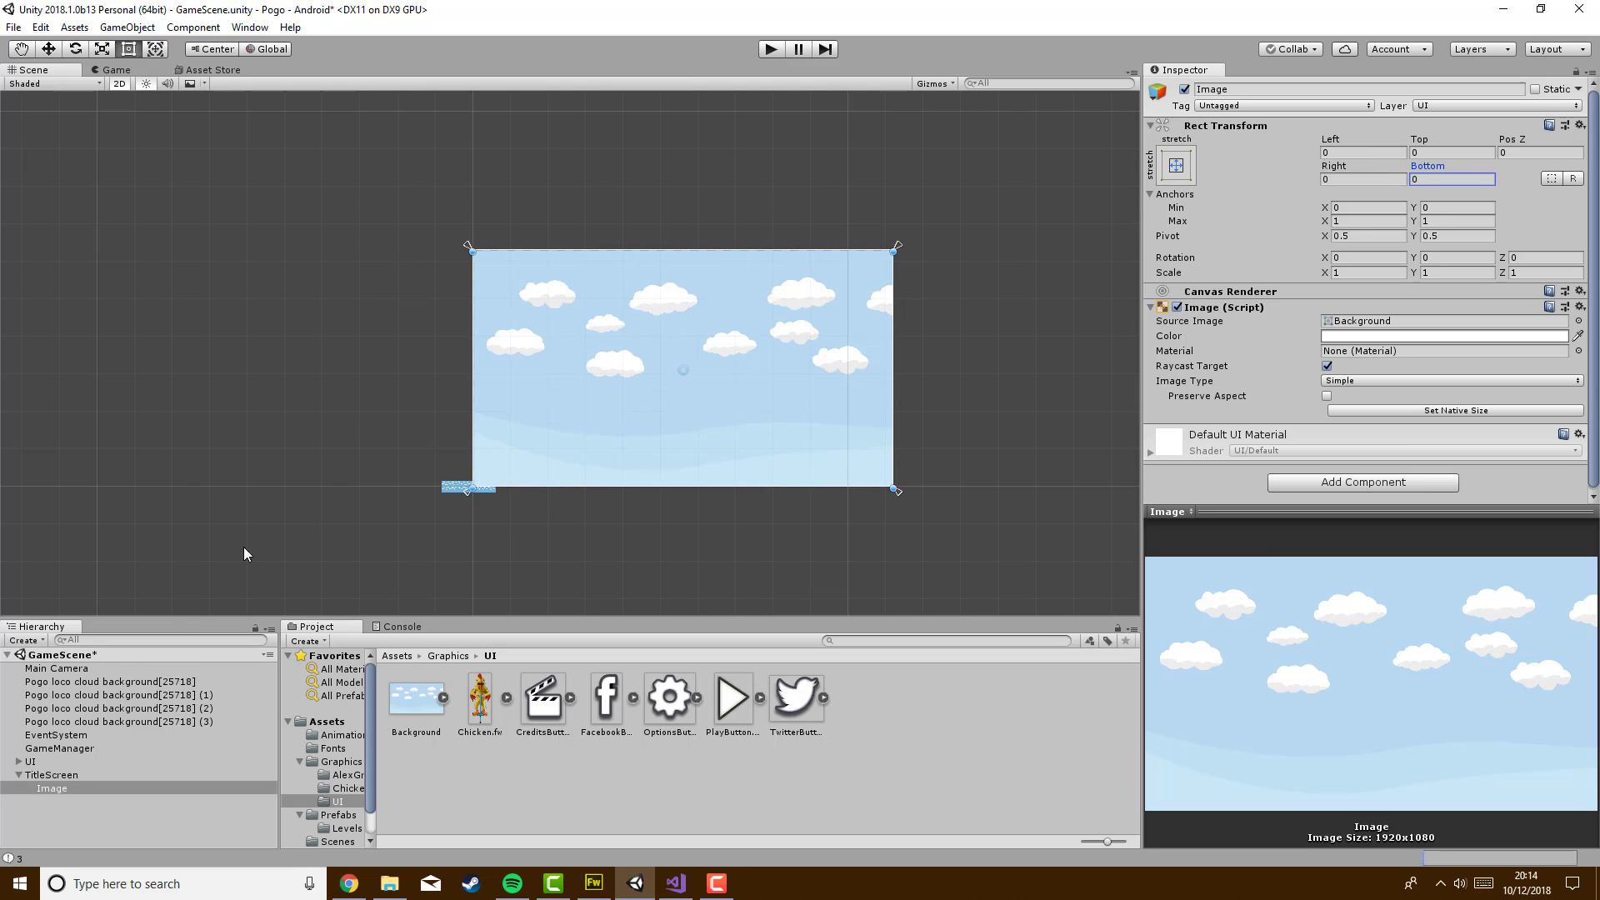
Play-test the scene to check how the background image fills the game screen
{"action": "scroll", "coordinate": [567, 427], "scroll_direction": "down", "scroll_amount": 2}
{"action": "left_click", "coordinate": [770, 50]}
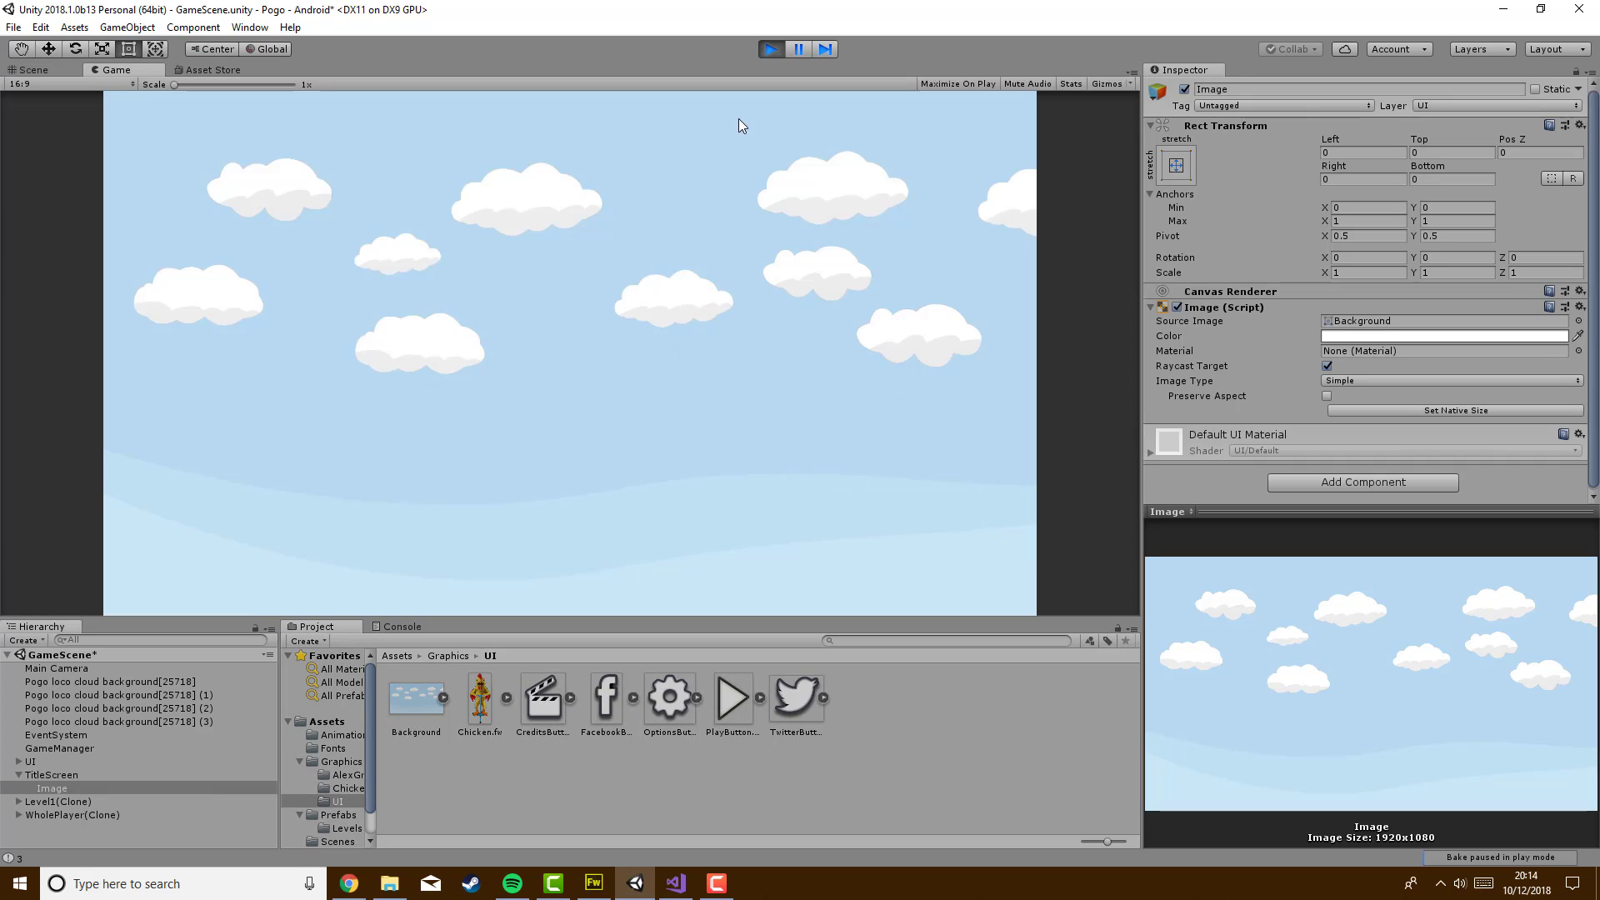
{"action": "left_click", "coordinate": [761, 52]}
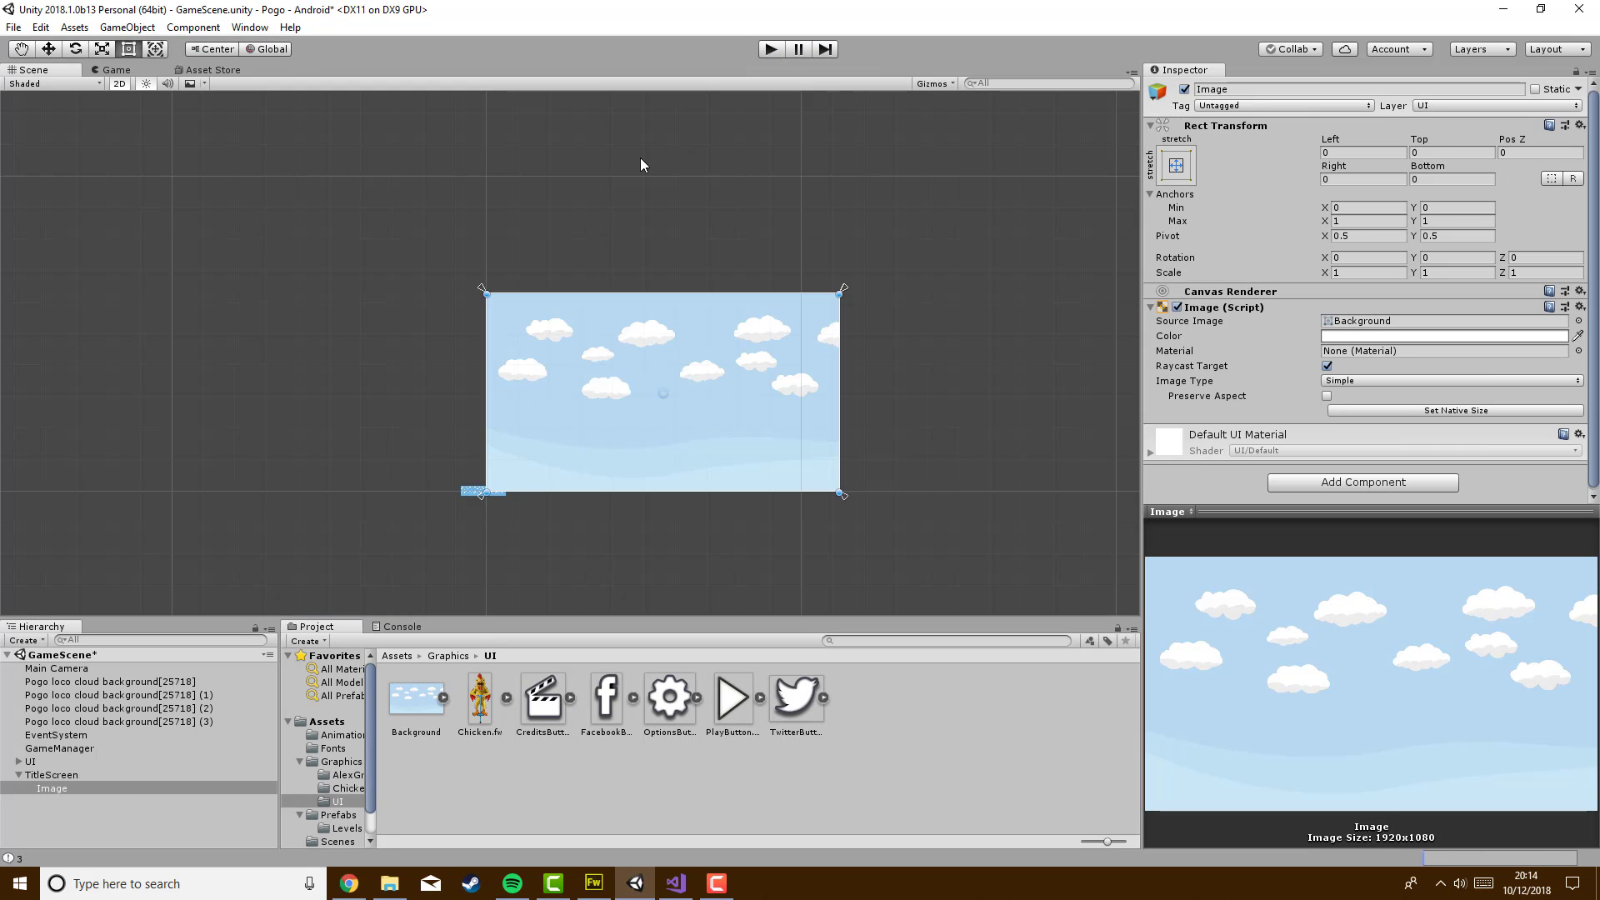
Switch to Fireworks, inspect the background bitmap and its layer opacity in the title screen mockup, and return to Unity
{"action": "left_click", "coordinate": [593, 882]}
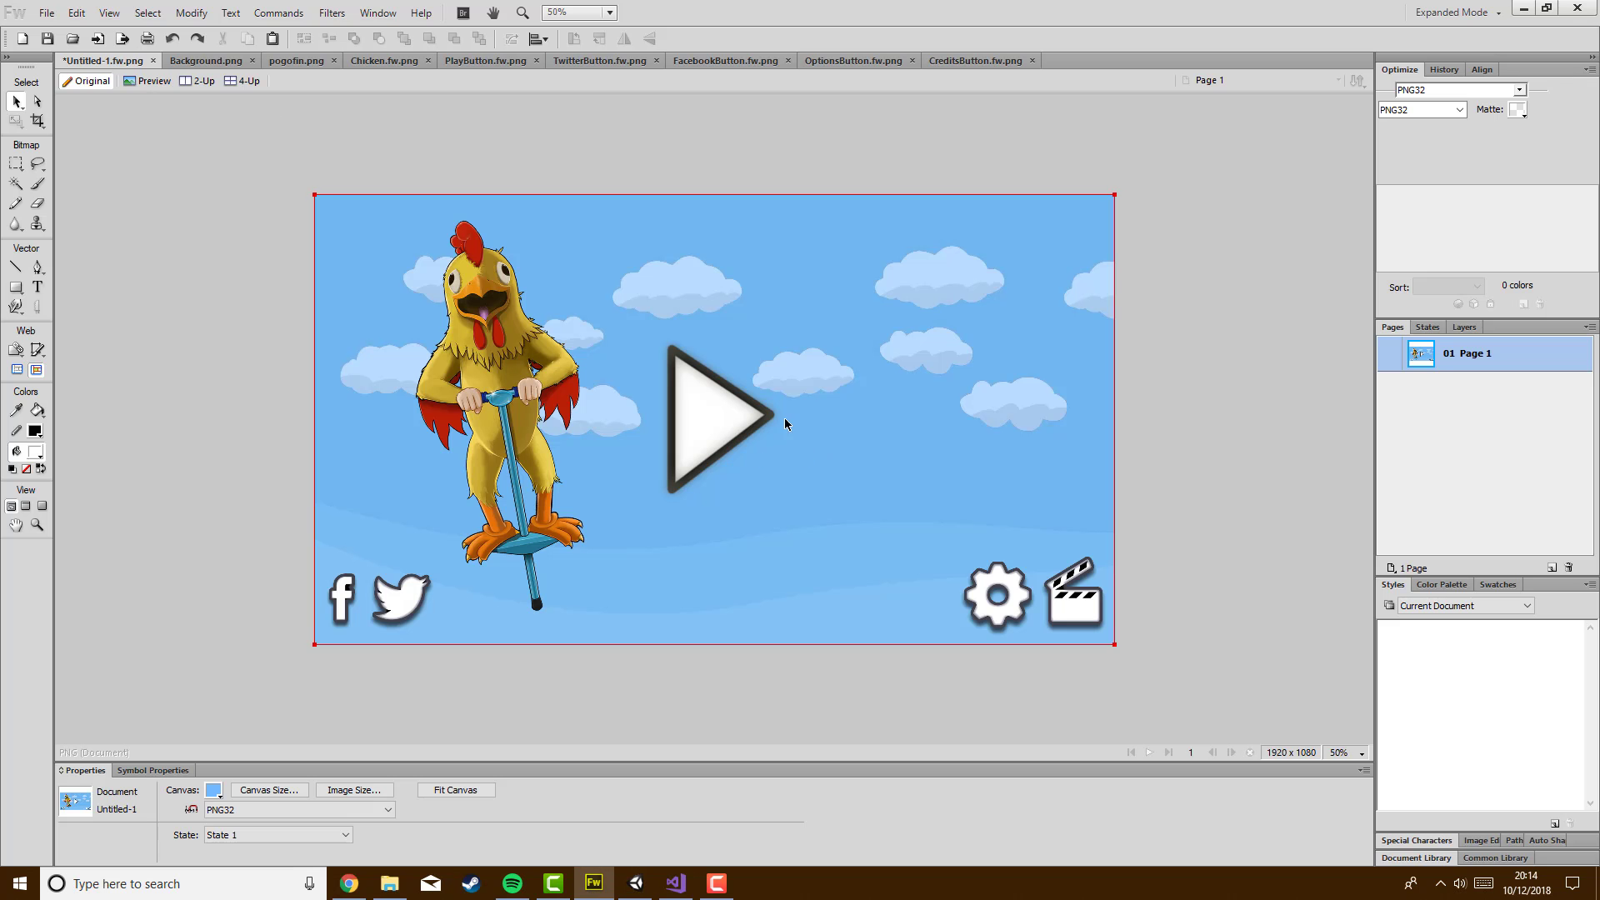
{"action": "left_click", "coordinate": [955, 389]}
{"action": "key", "text": "Delete"}
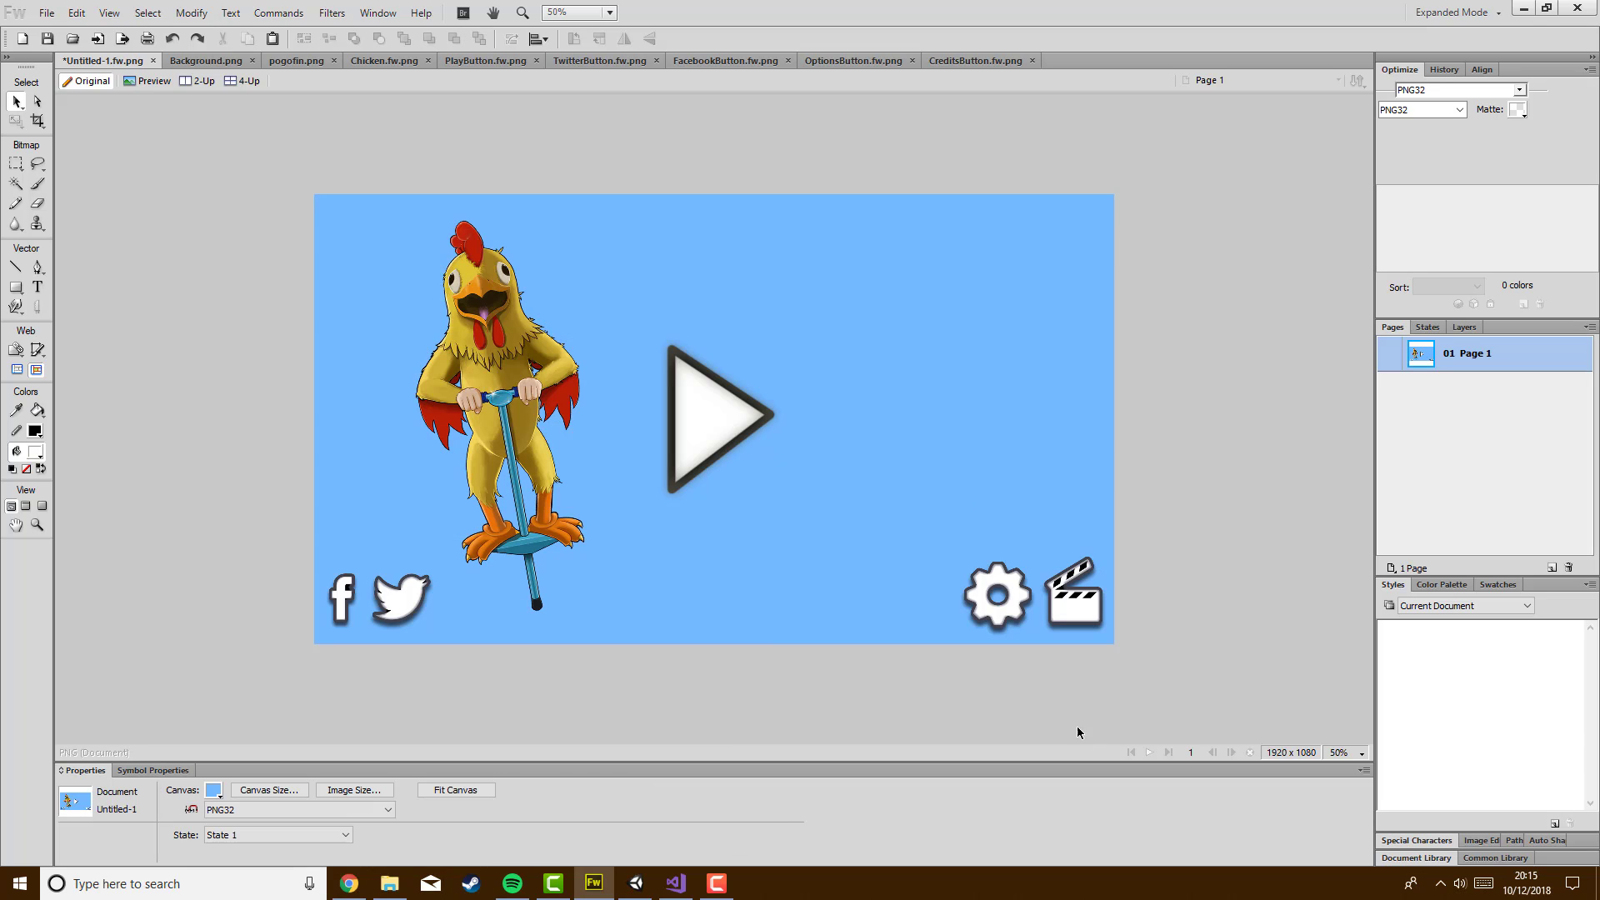
{"action": "key", "text": "ctrl+z"}
{"action": "left_click", "coordinate": [1464, 327]}
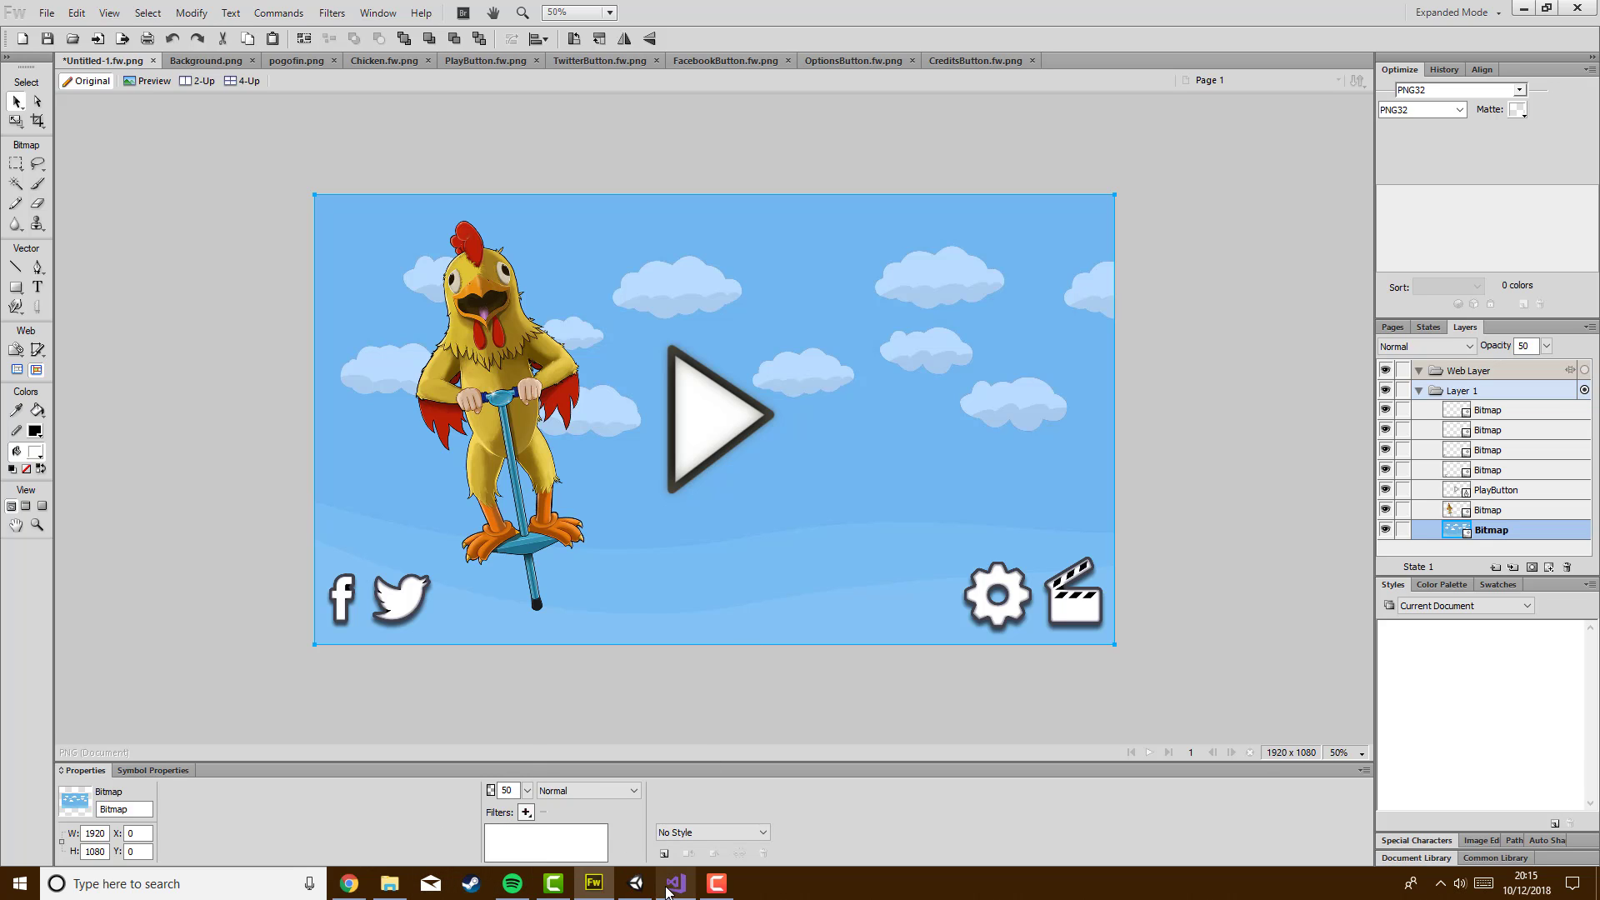
{"action": "left_click", "coordinate": [635, 882]}
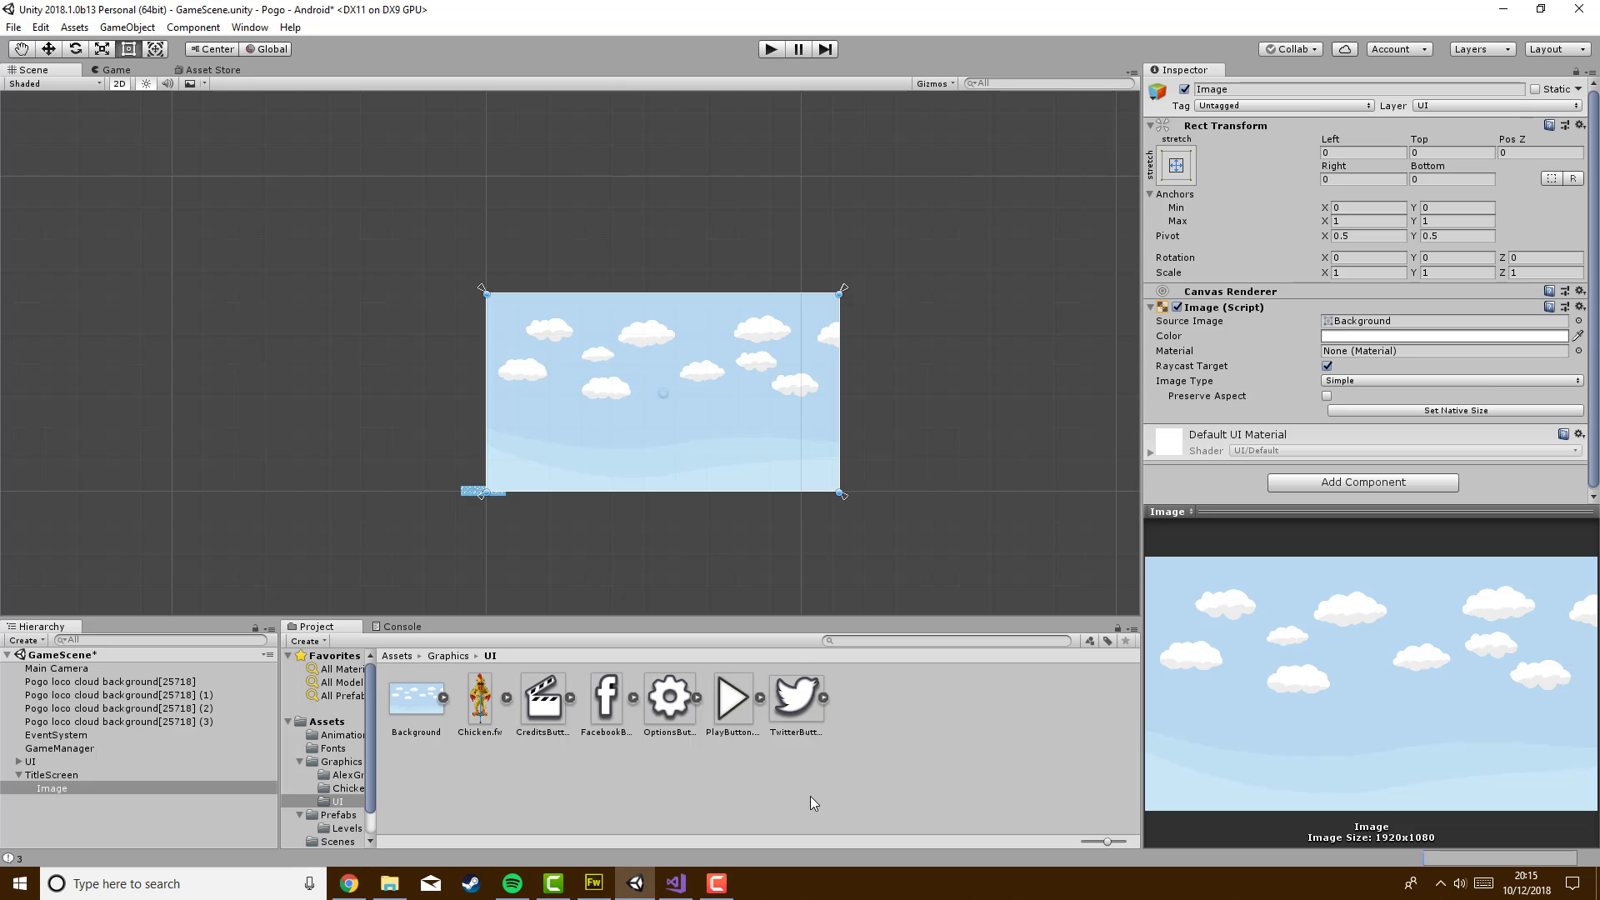
Rename the TitleScreen's Image object as Background
{"action": "scroll", "coordinate": [533, 542], "scroll_direction": "up", "scroll_amount": 3}
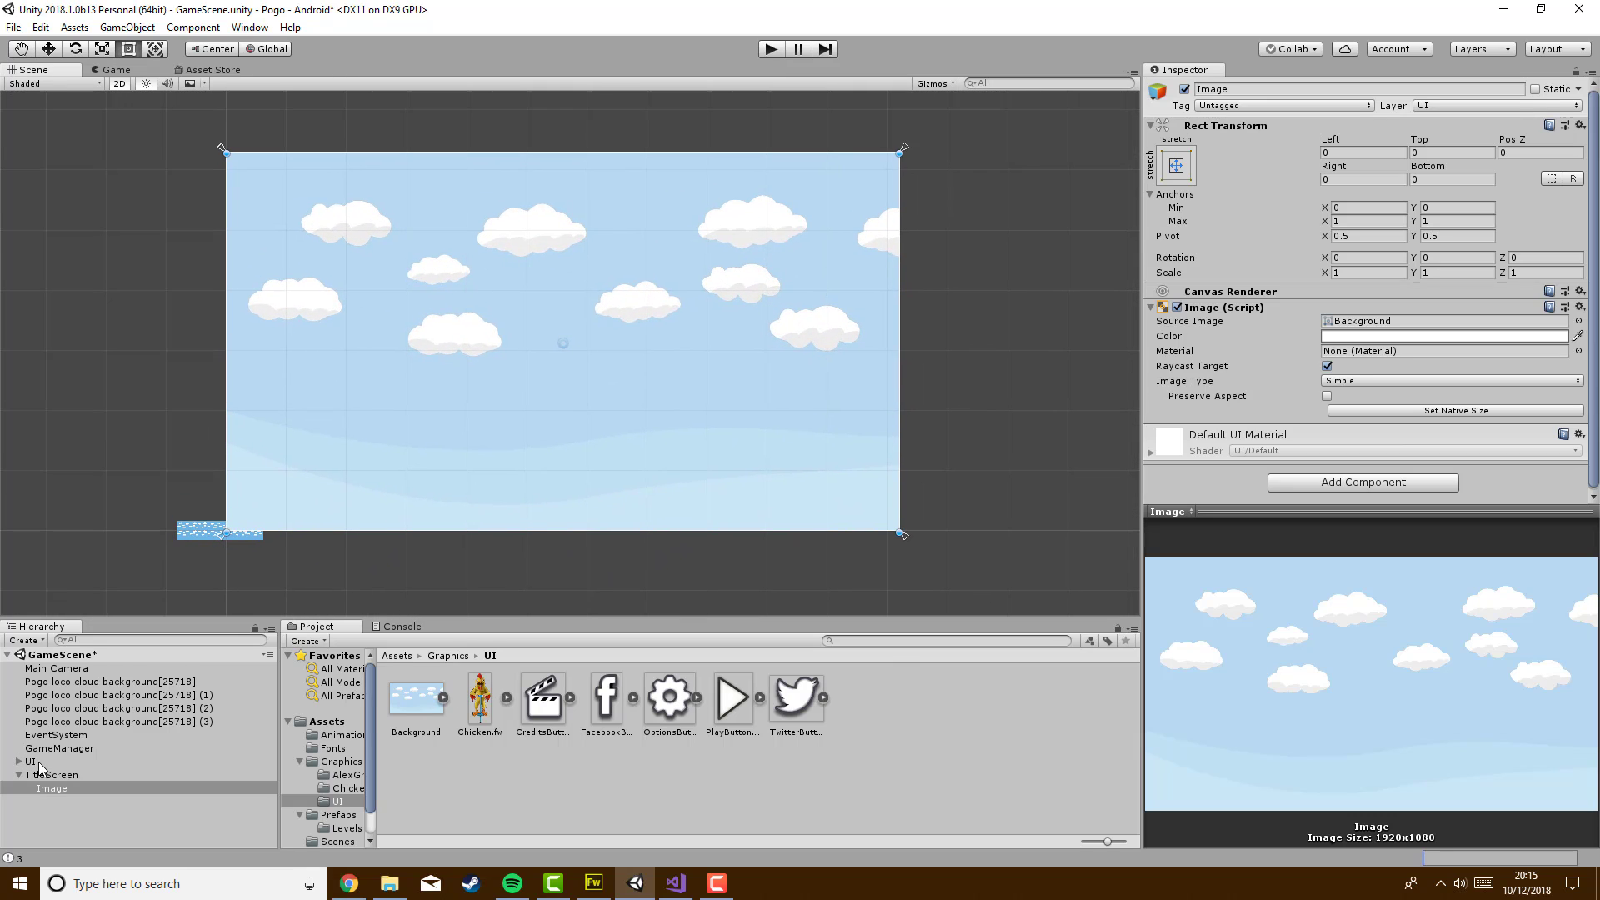
{"action": "left_click", "coordinate": [102, 72]}
{"action": "left_click", "coordinate": [34, 70]}
{"action": "left_click", "coordinate": [1255, 90]}
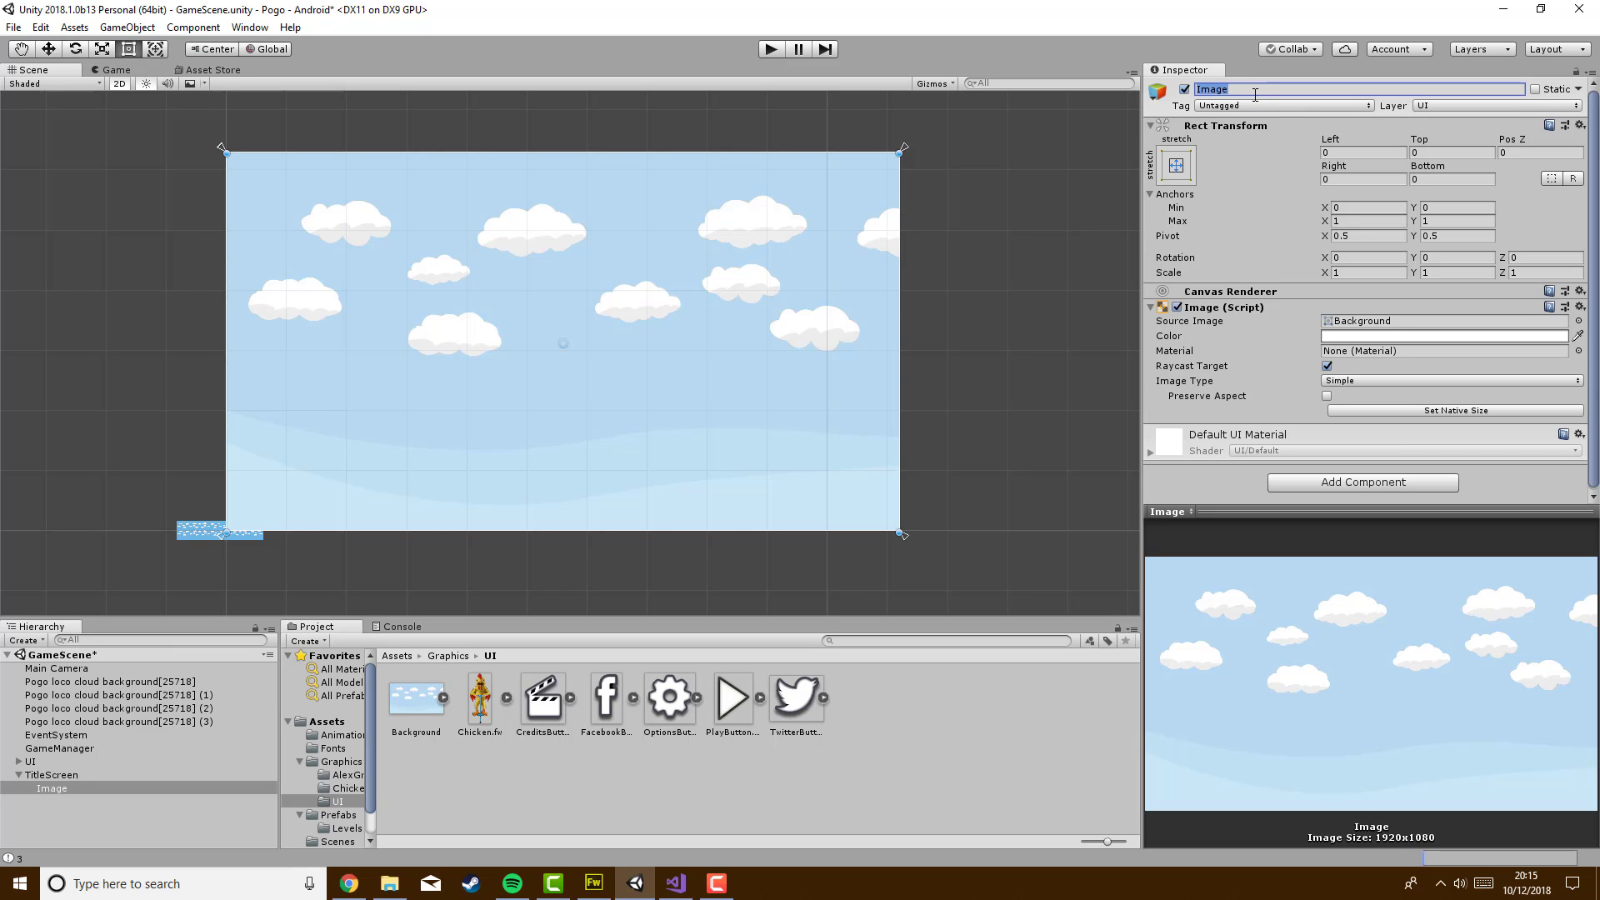
{"action": "type", "text": "Background"}
{"action": "key", "text": "Return"}
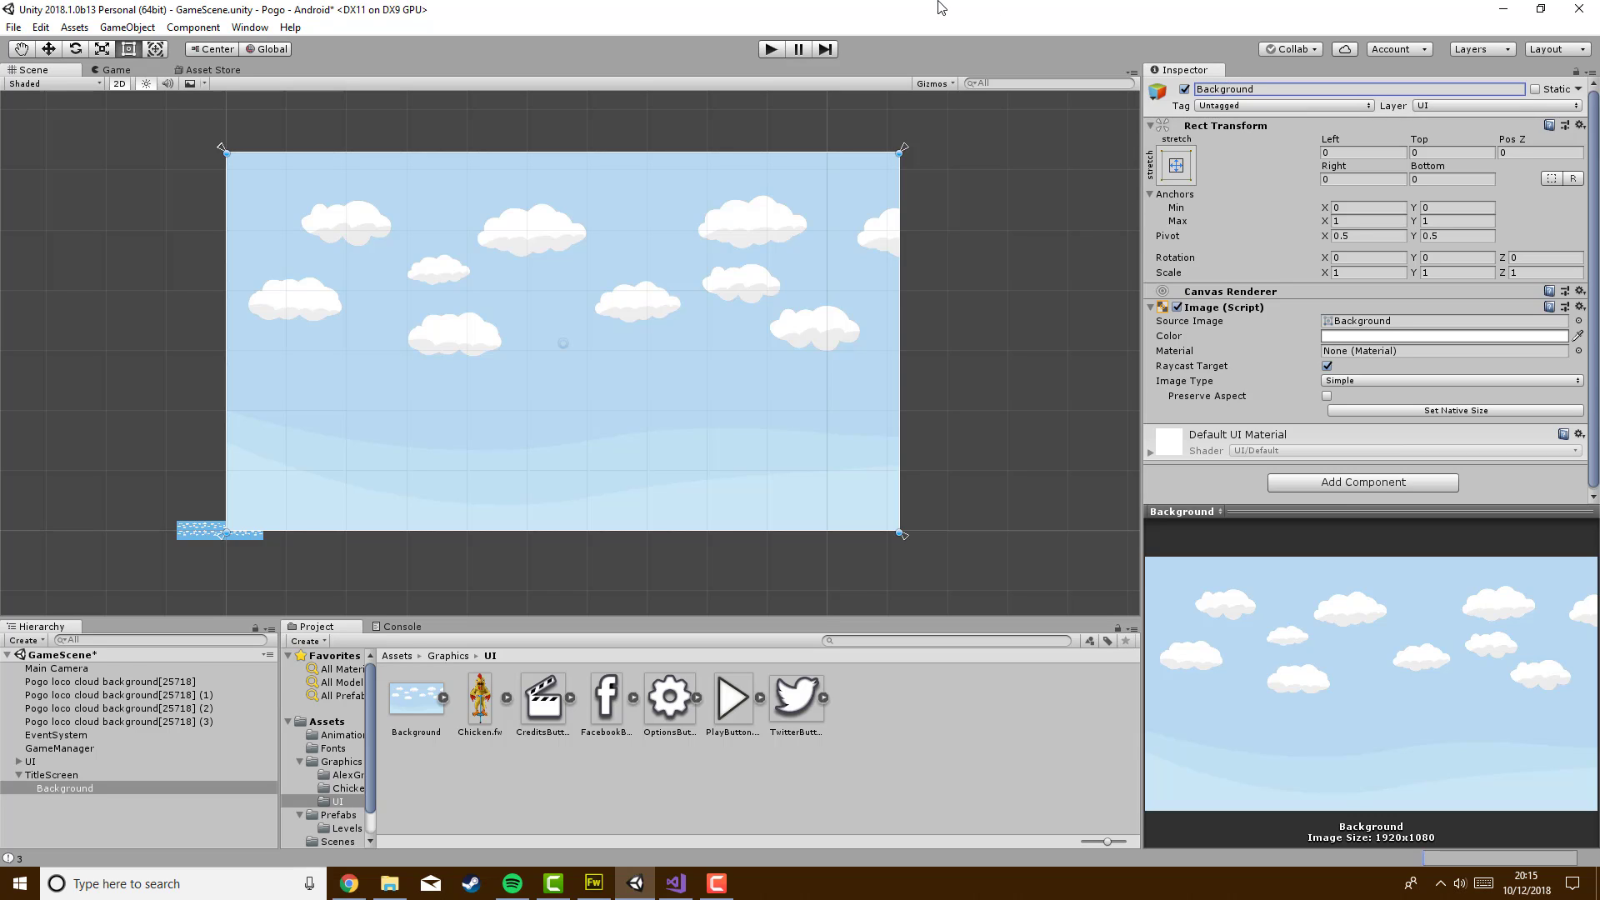
{"action": "right_click", "coordinate": [63, 792]}
{"action": "mouse_move", "coordinate": [150, 769]}
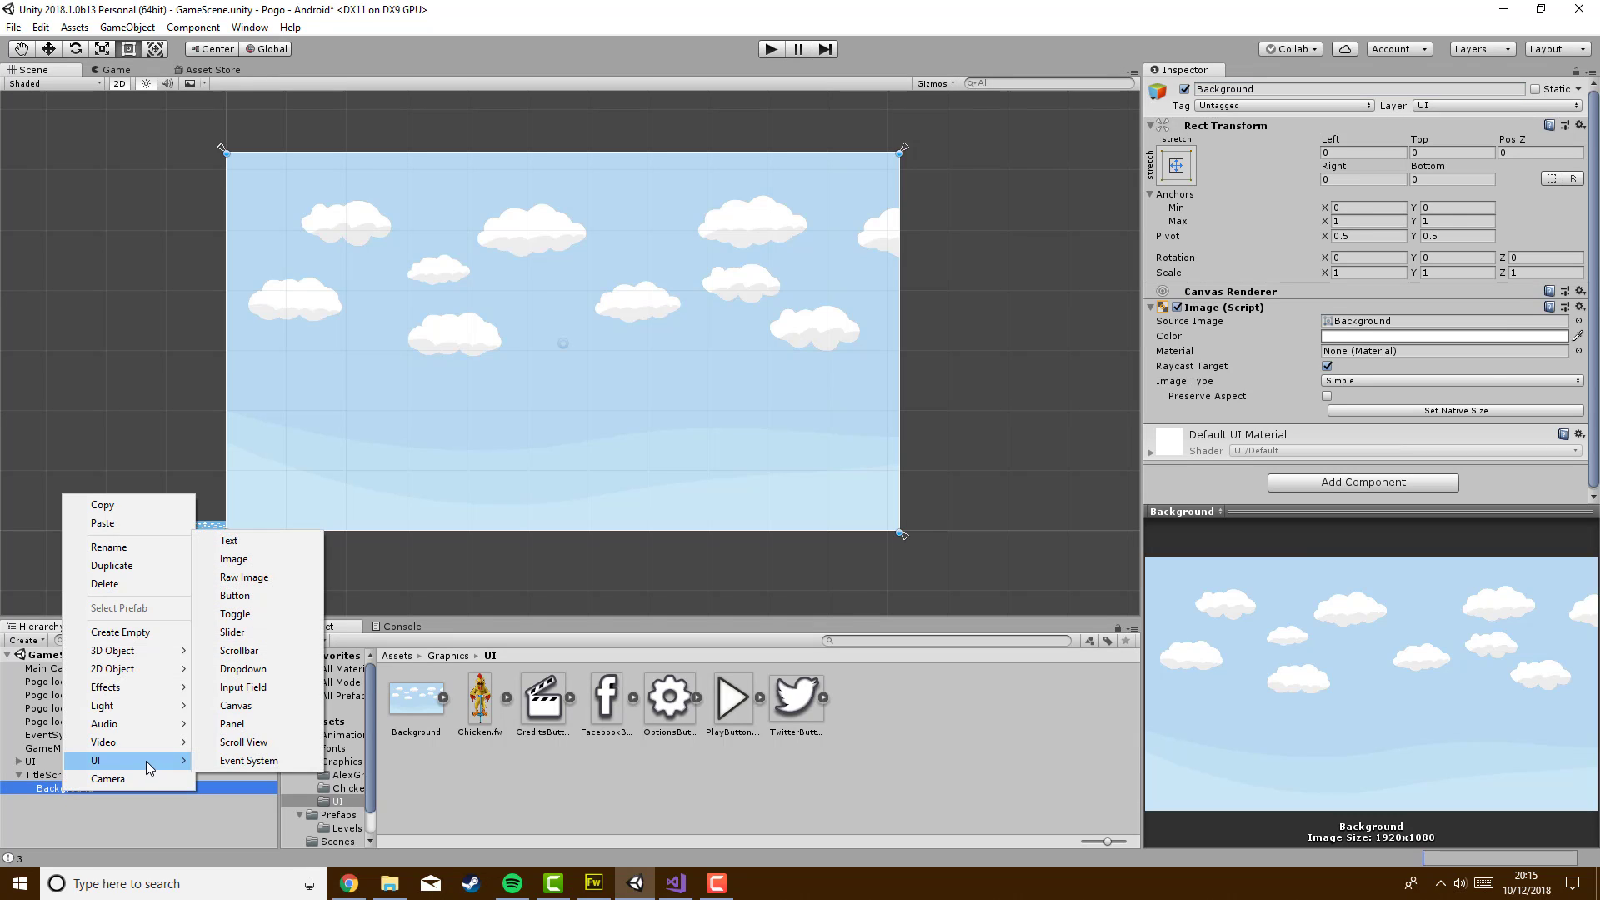
{"action": "left_click", "coordinate": [52, 825]}
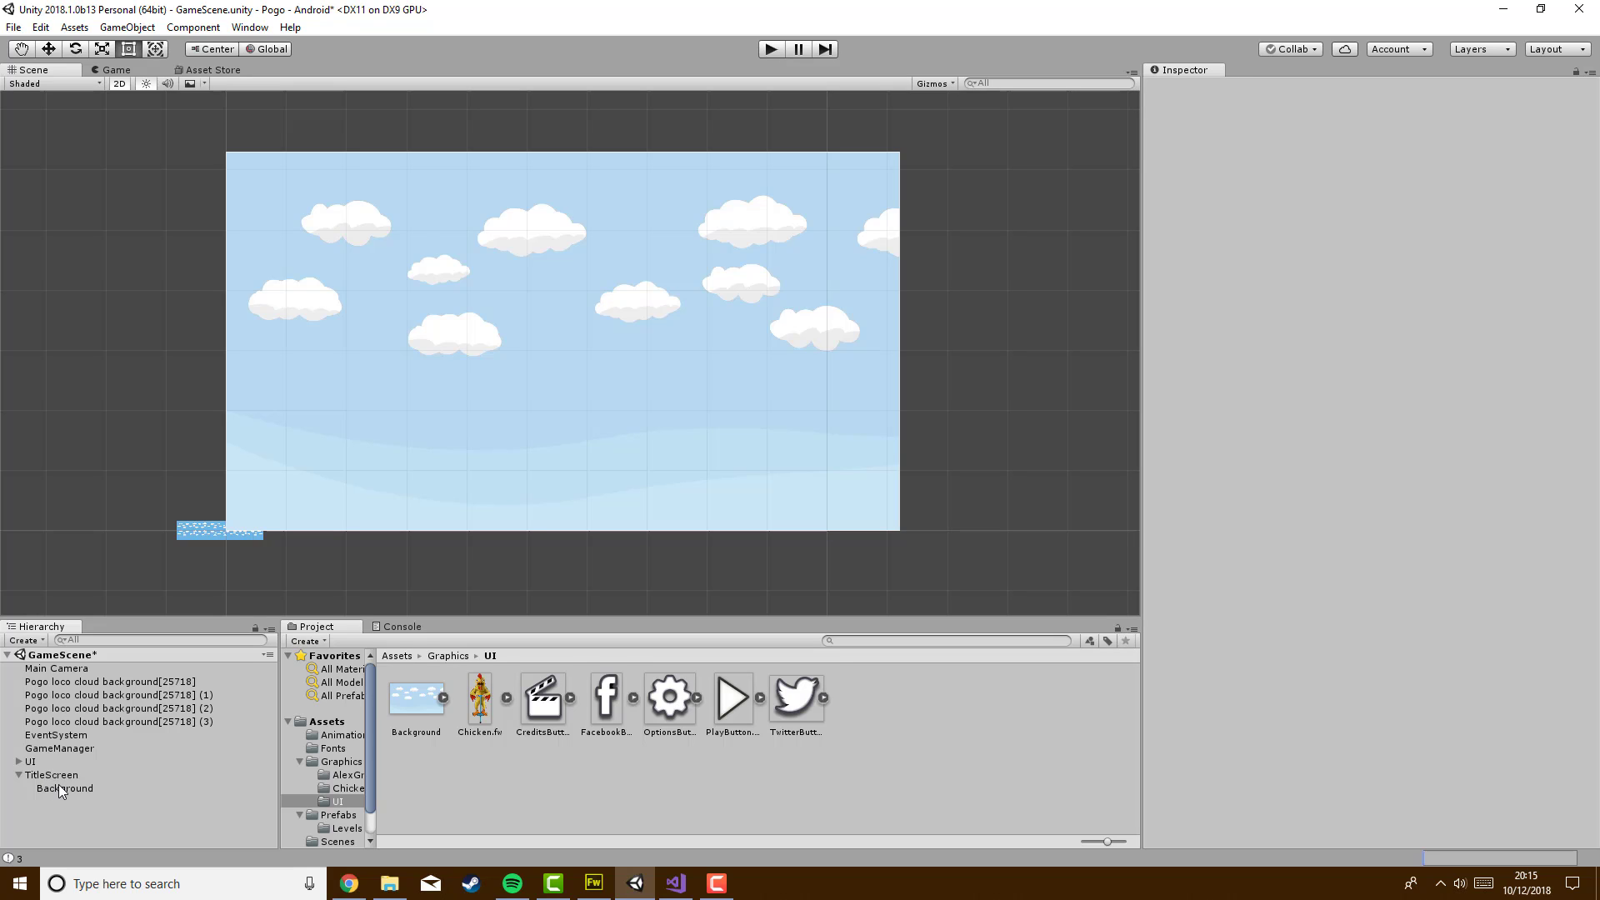
Add a UI Button as a child of the Background object
{"action": "left_click", "coordinate": [61, 789]}
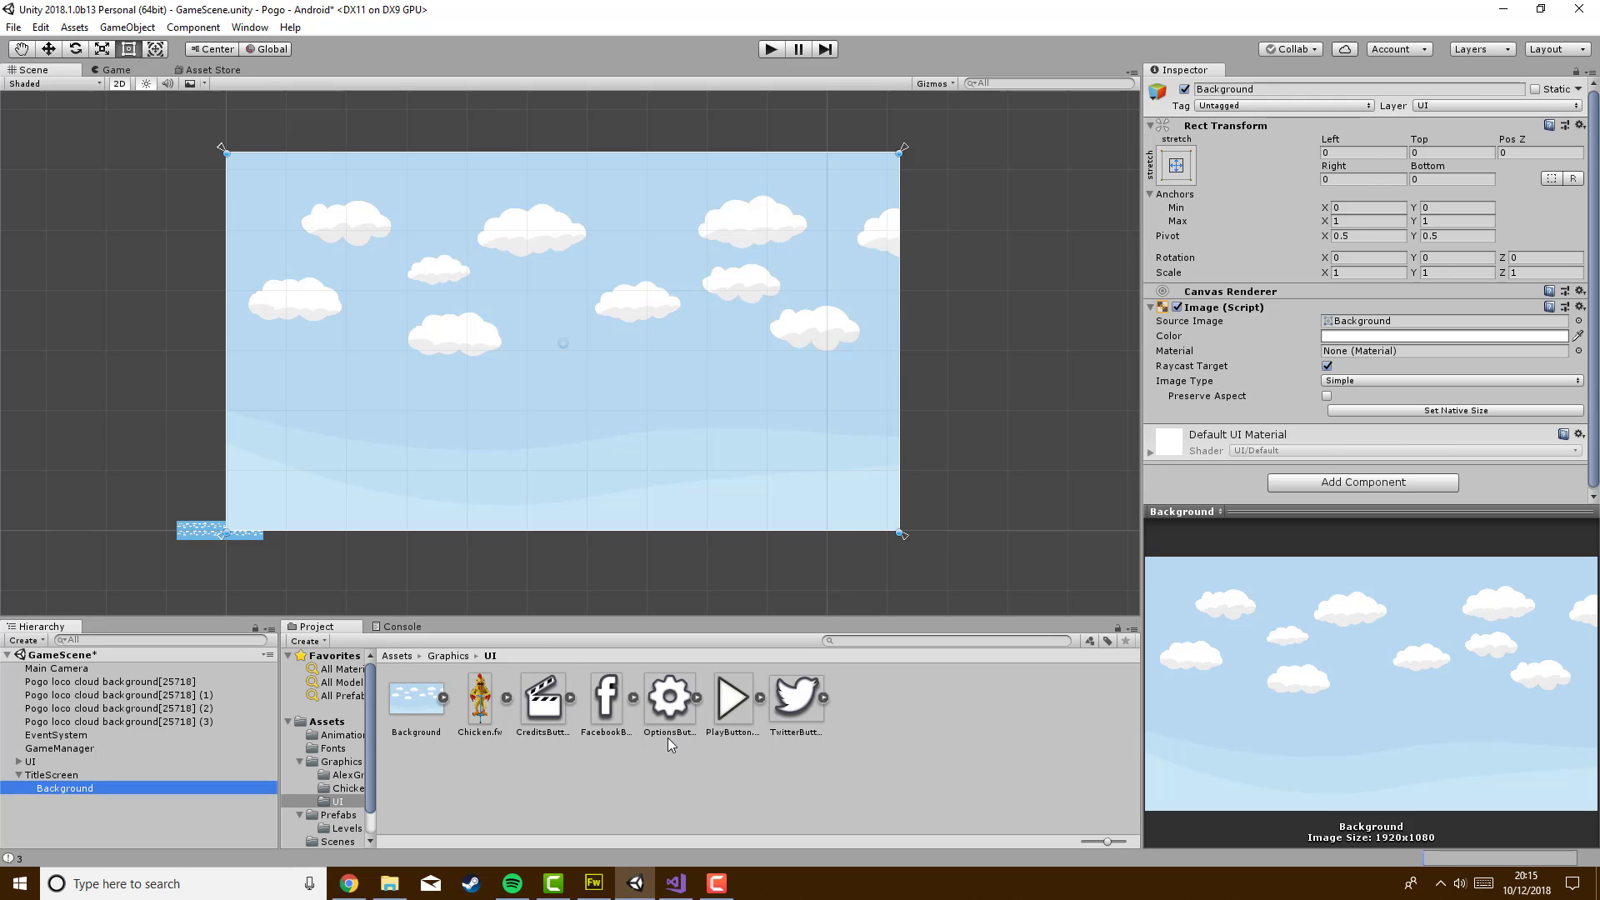
{"action": "right_click", "coordinate": [123, 793]}
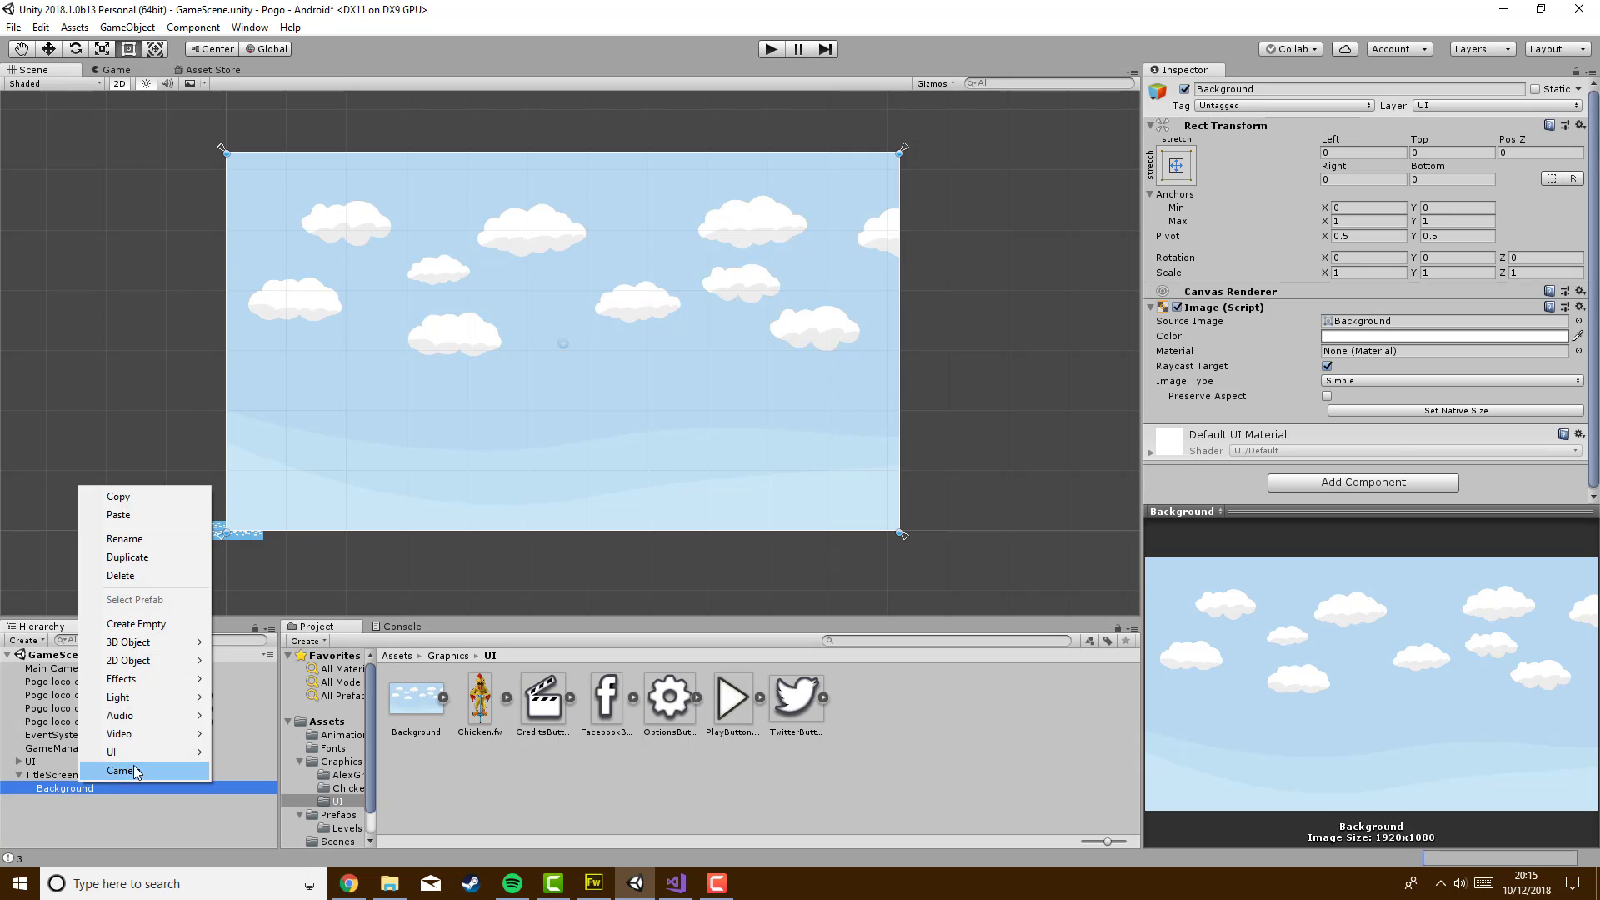
{"action": "mouse_move", "coordinate": [158, 753]}
{"action": "left_click", "coordinate": [292, 589]}
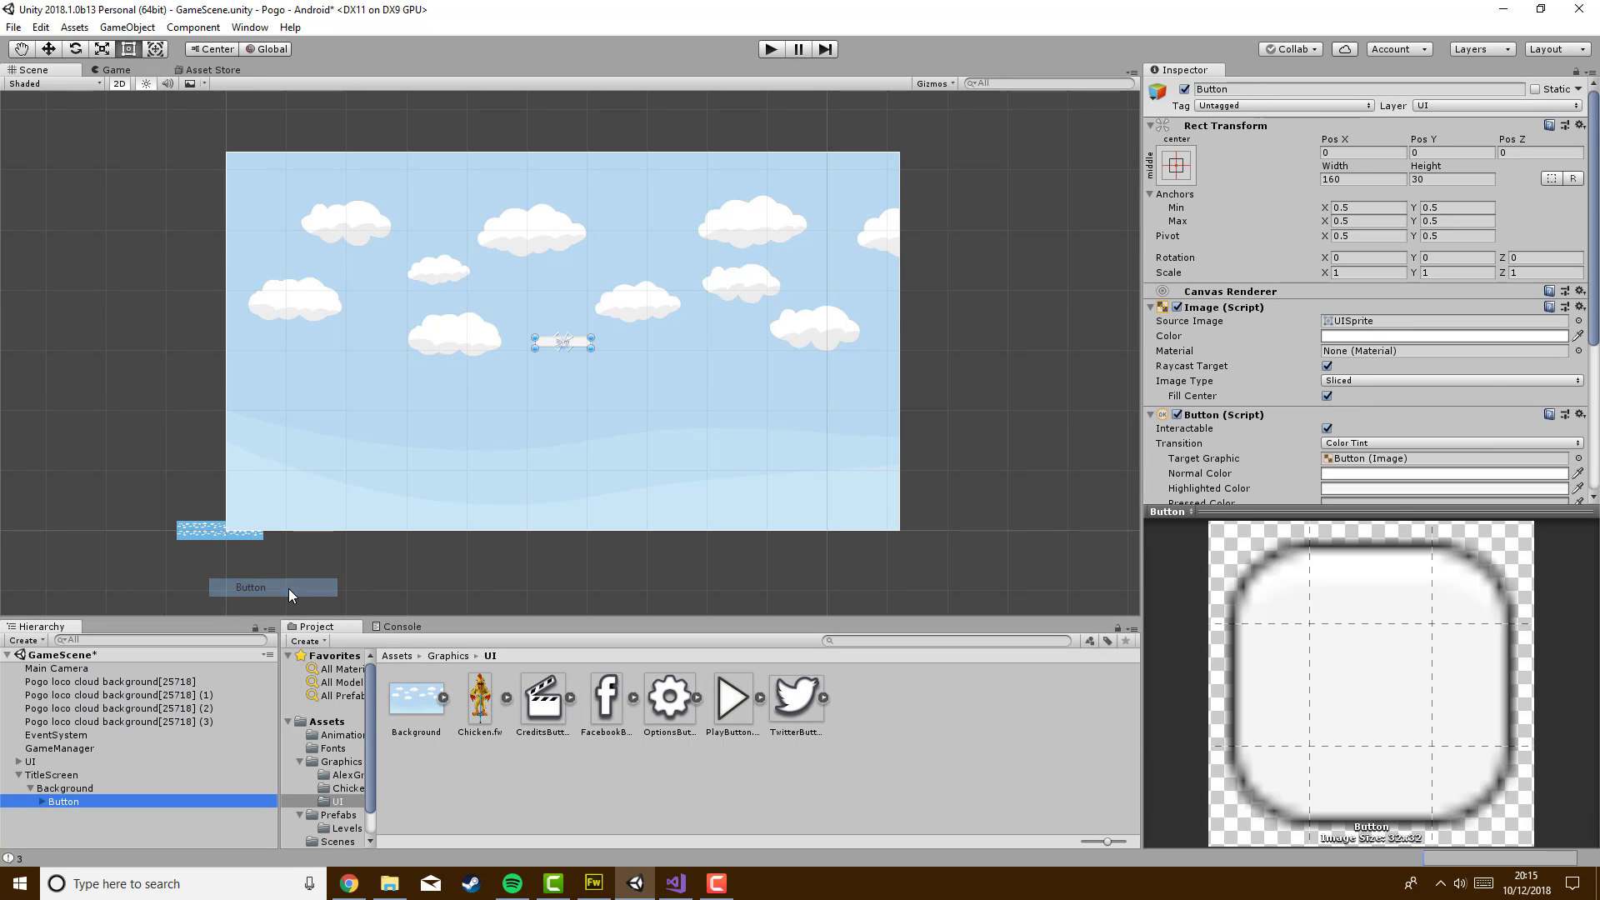
{"action": "mouse_move", "coordinate": [737, 706]}
{"action": "left_mouse_down"}
{"action": "mouse_move", "coordinate": [412, 677]}
{"action": "mouse_move", "coordinate": [660, 716]}
{"action": "mouse_move", "coordinate": [732, 704]}
{"action": "left_mouse_up"}
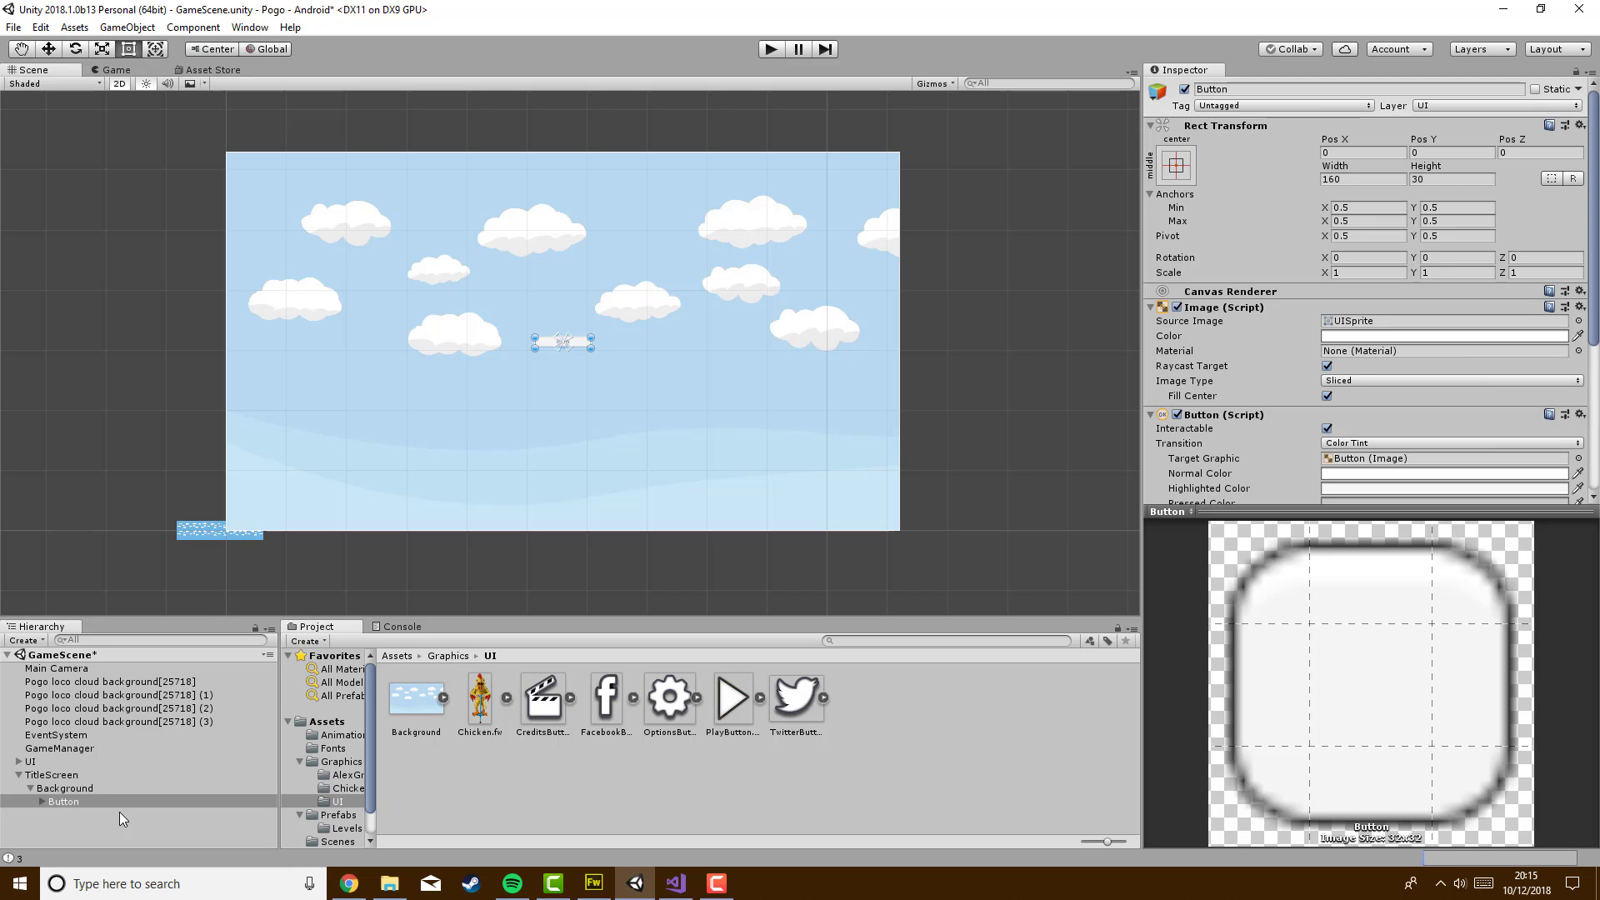
Remove the Text component from the Button's Text child and delete that child object
{"action": "left_click", "coordinate": [41, 801]}
{"action": "left_click", "coordinate": [72, 815]}
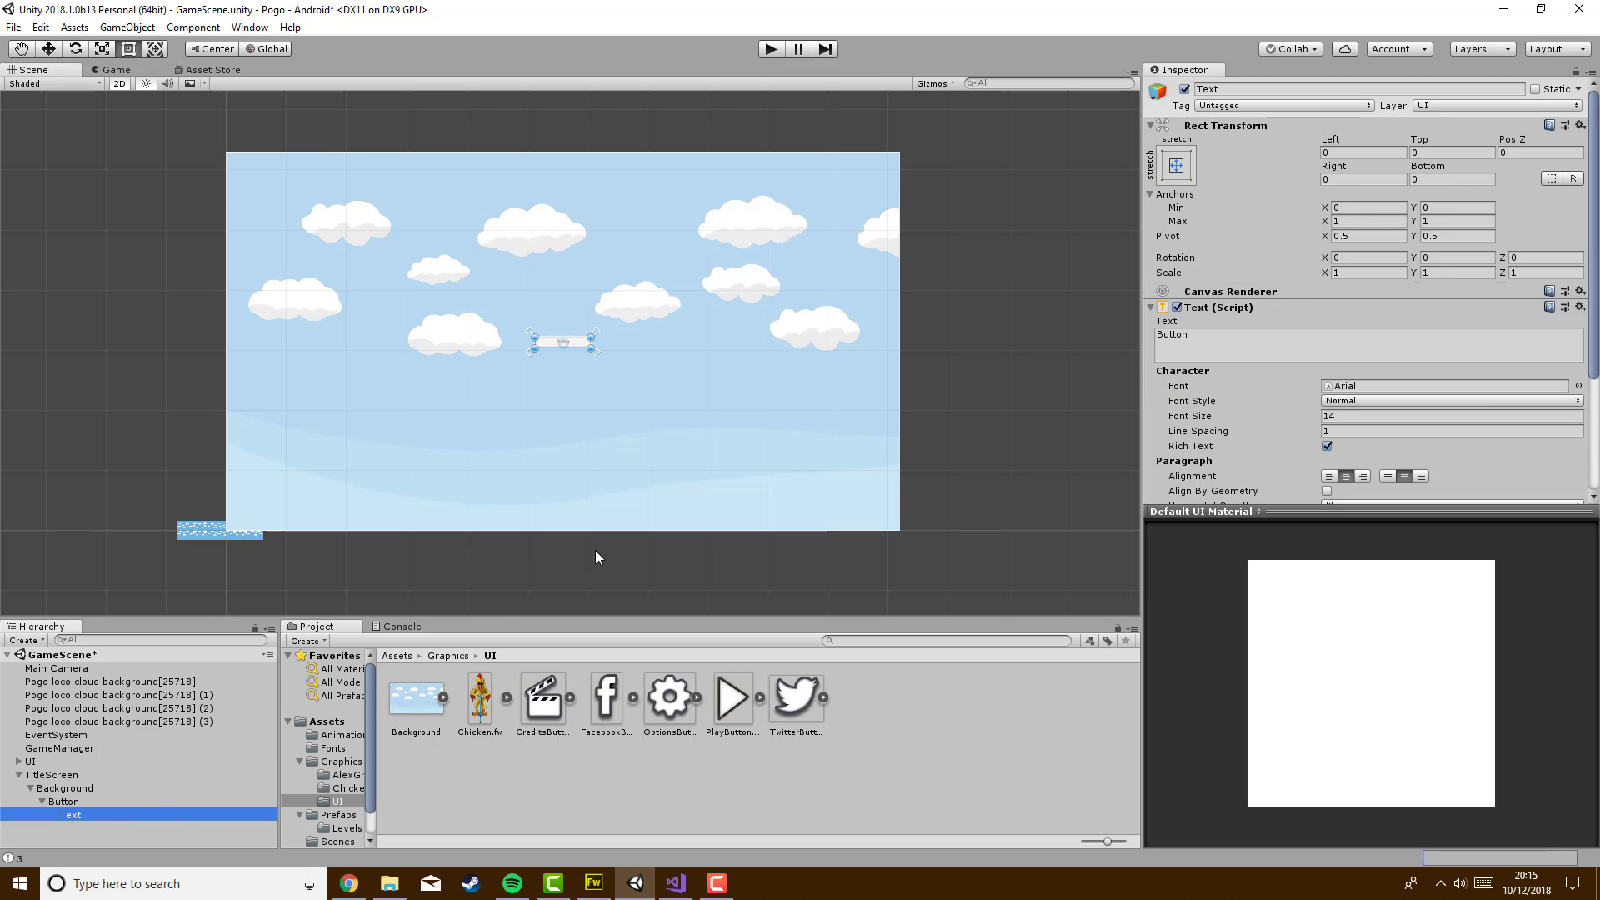
{"action": "scroll", "coordinate": [664, 506], "scroll_direction": "up", "scroll_amount": 4}
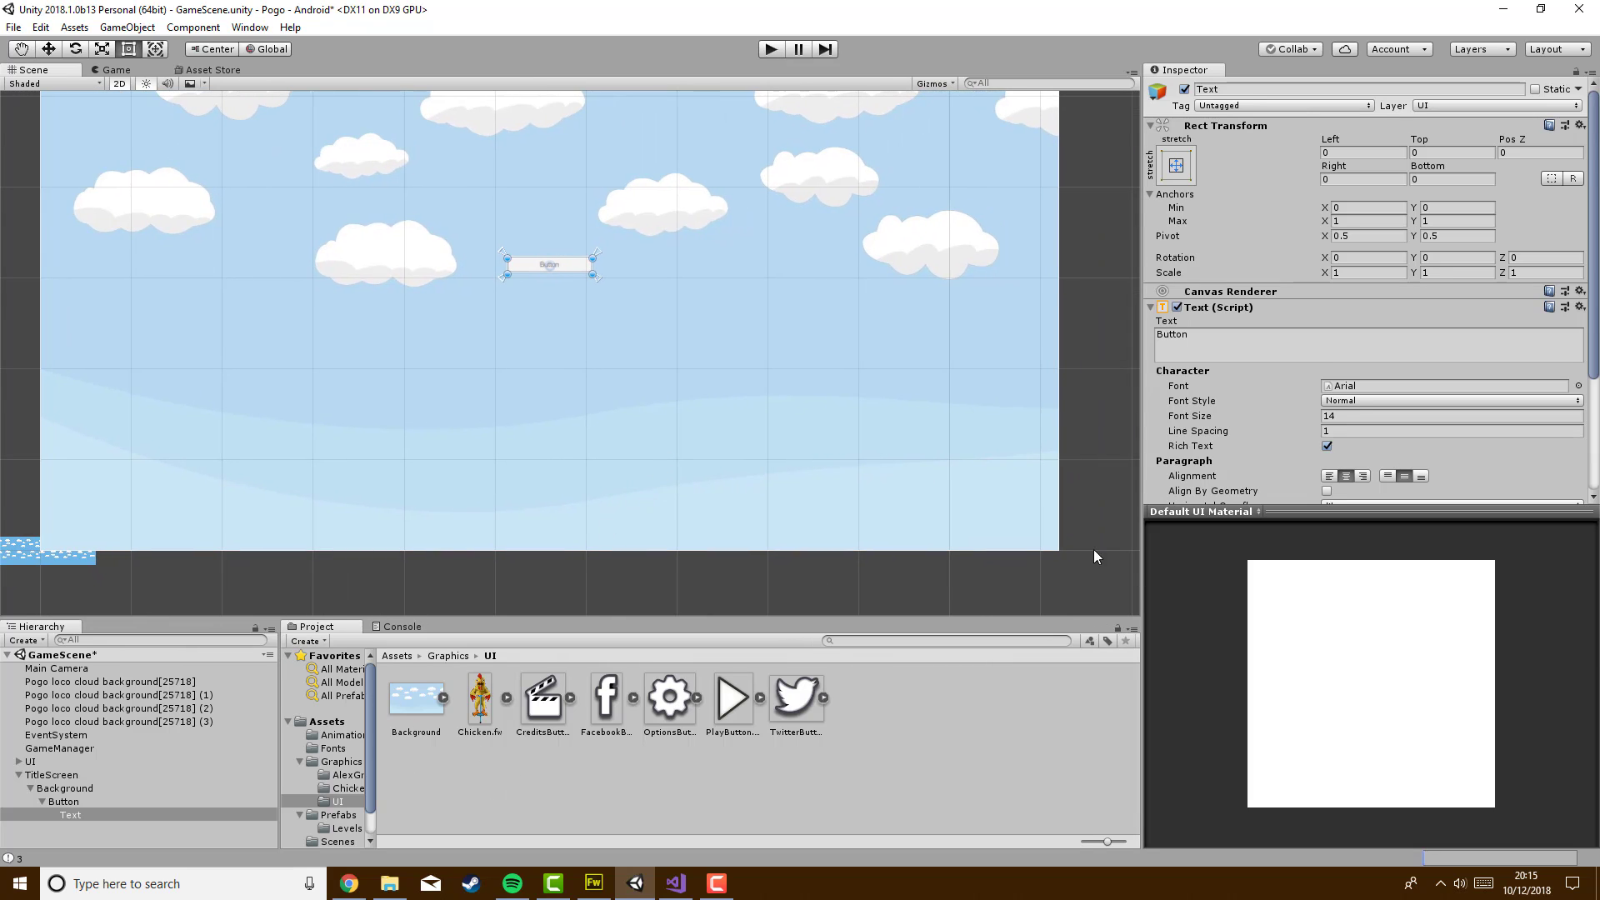
{"action": "scroll", "coordinate": [1389, 416], "scroll_direction": "down", "scroll_amount": 3}
{"action": "scroll", "coordinate": [1371, 438], "scroll_direction": "up", "scroll_amount": 3}
{"action": "left_click", "coordinate": [1580, 307]}
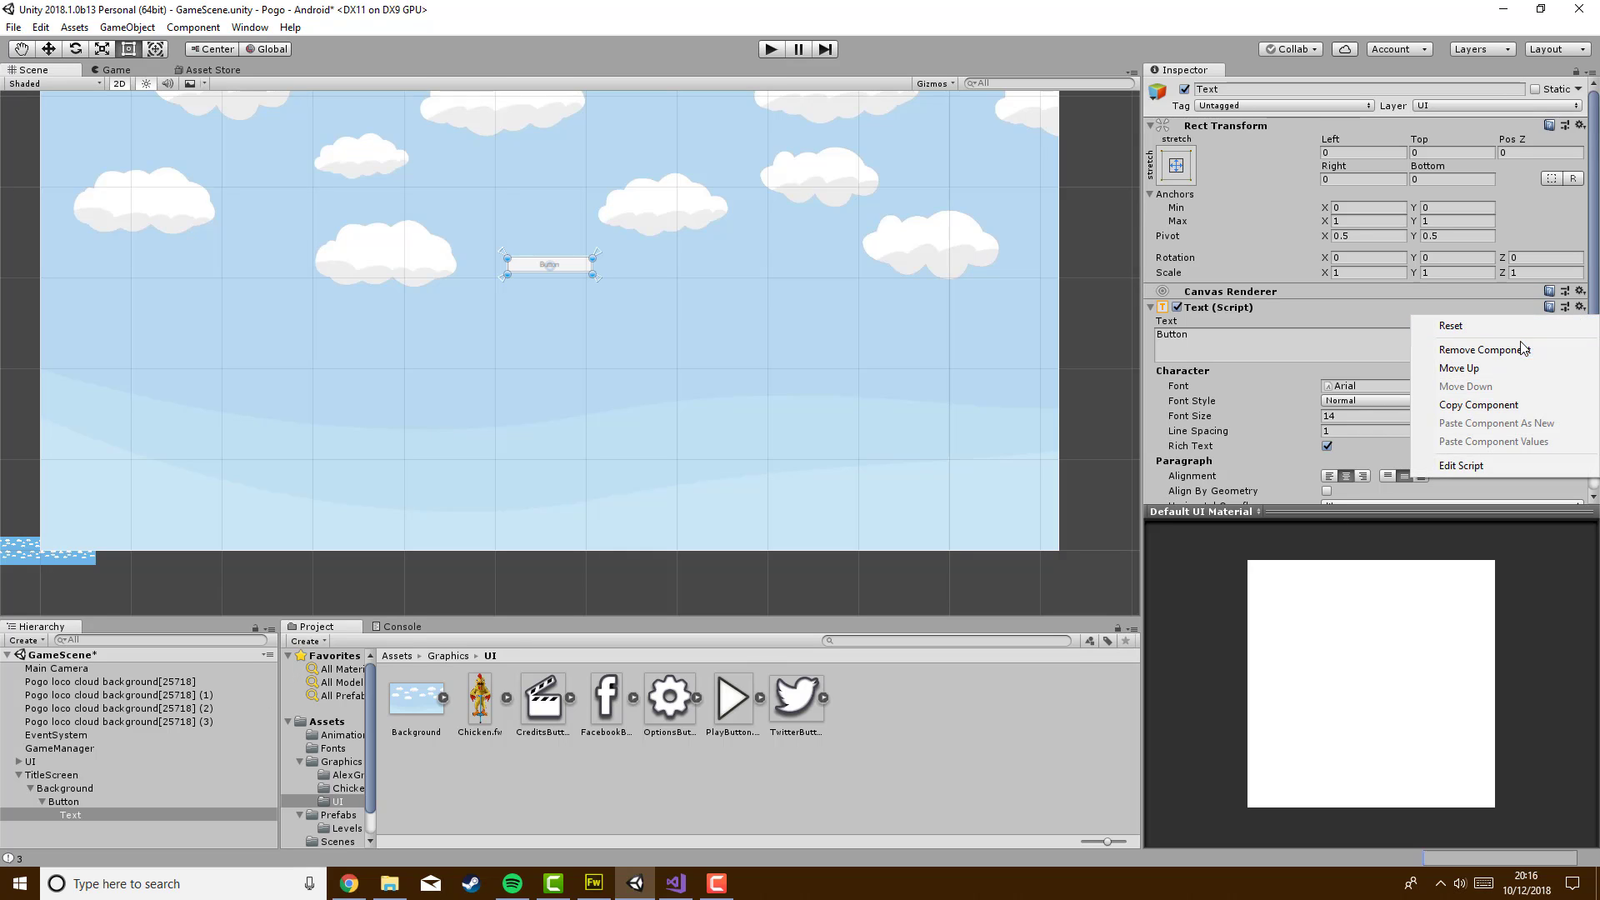
{"action": "left_click", "coordinate": [1484, 351]}
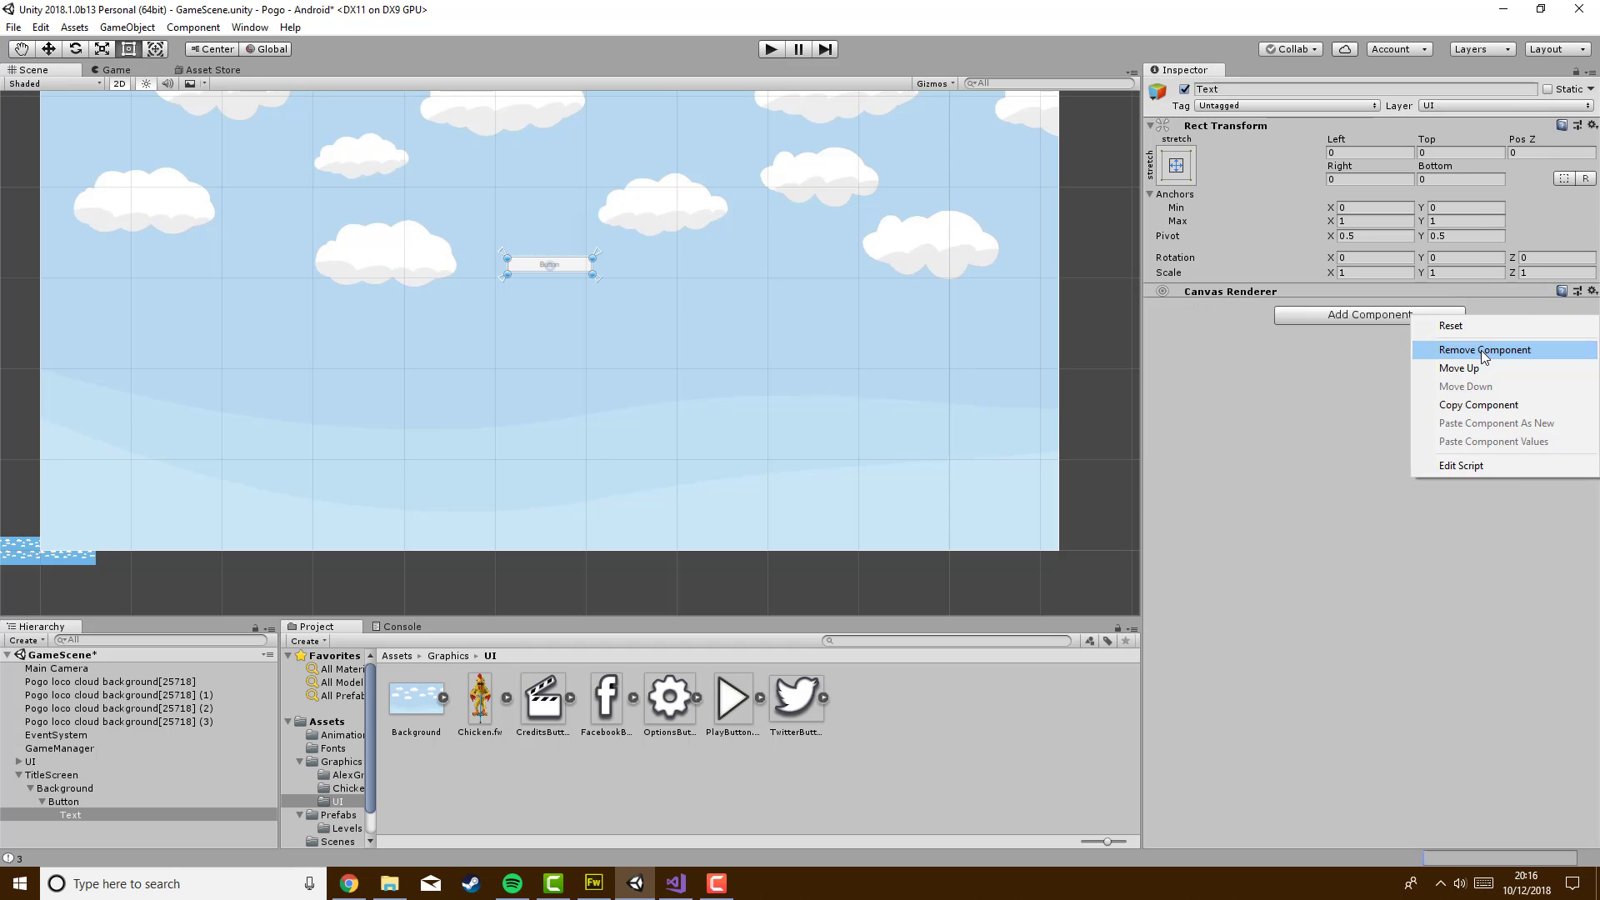
{"action": "right_click", "coordinate": [65, 821]}
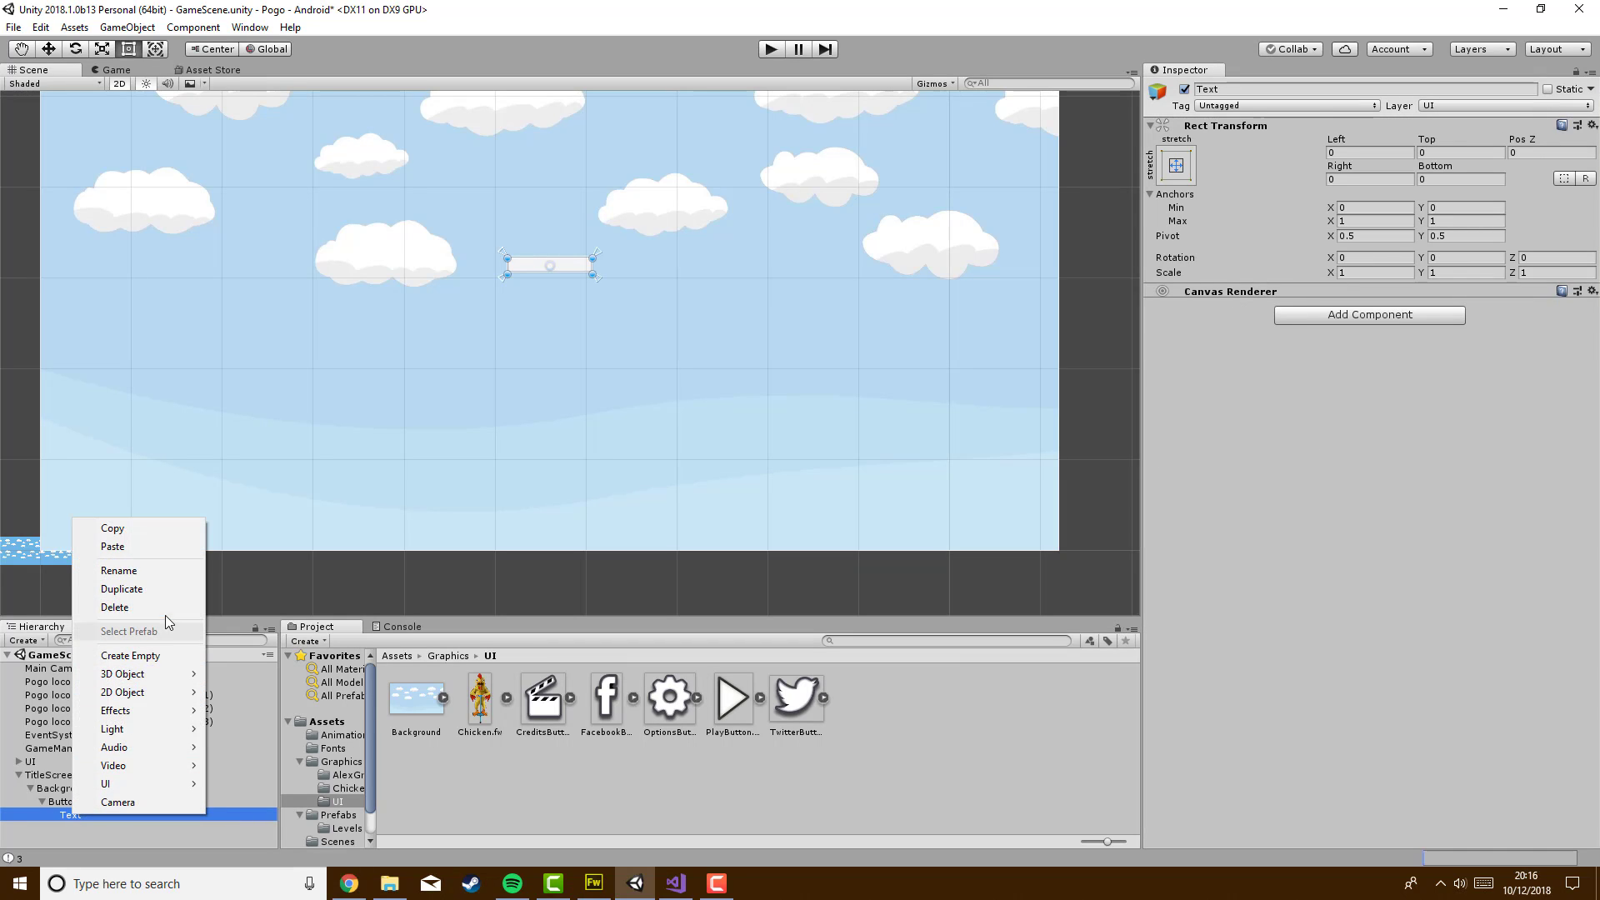
{"action": "left_click", "coordinate": [165, 610]}
Assign the PlayButton sprite as the source image of the Button under Background
{"action": "left_click", "coordinate": [50, 801]}
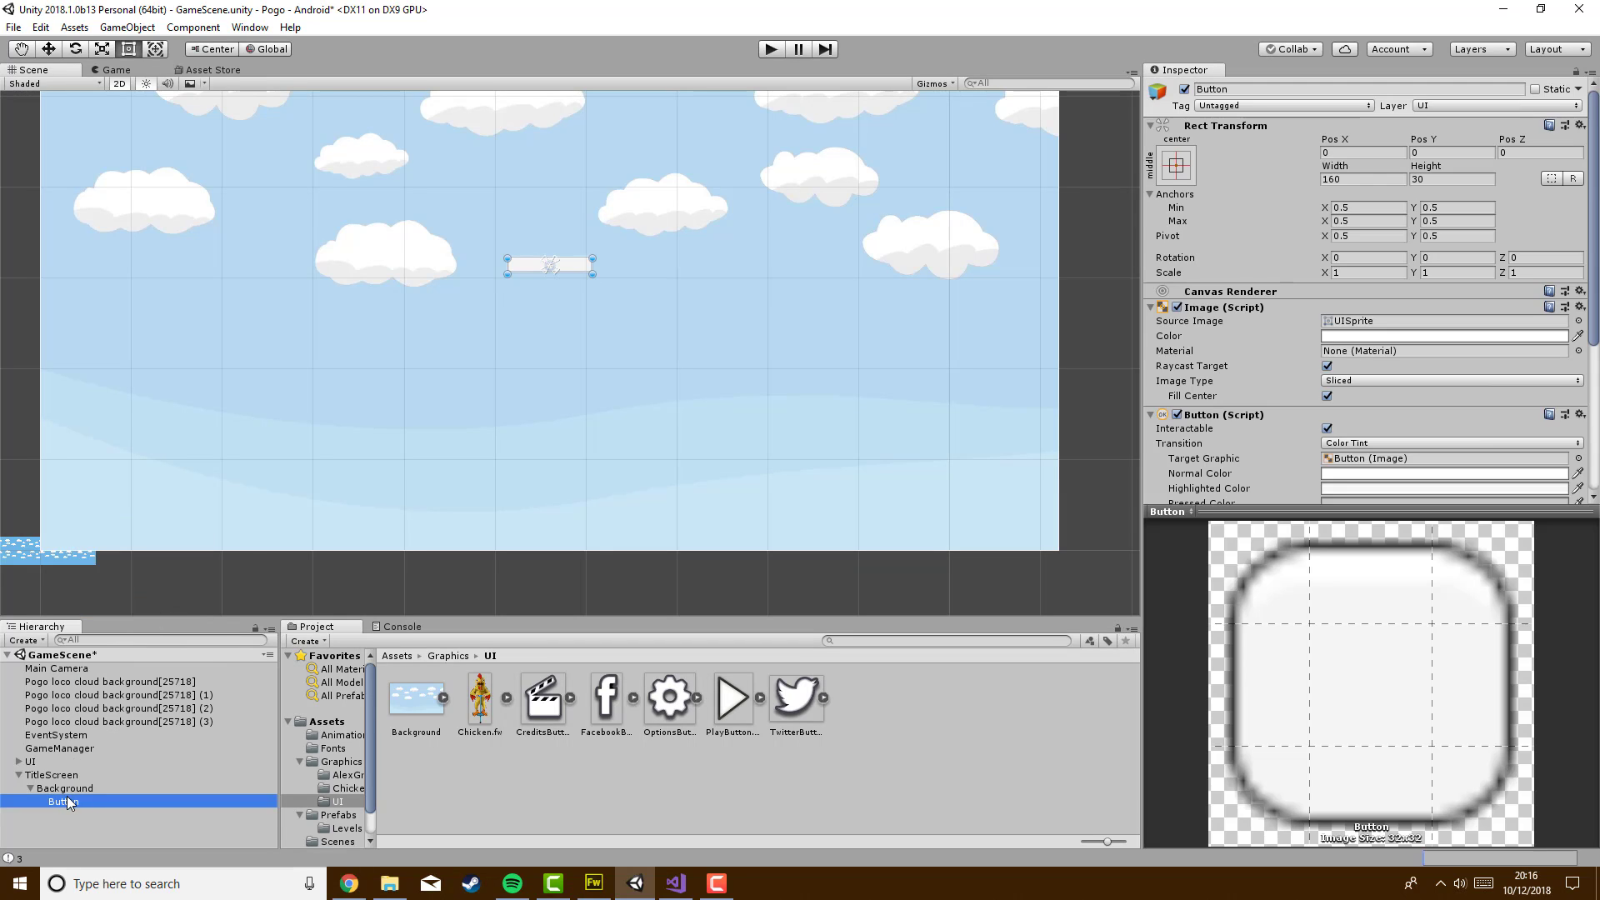
{"action": "left_click_drag", "start_coordinate": [731, 701], "coordinate": [1370, 321]}
{"action": "scroll", "coordinate": [664, 353], "scroll_direction": "down", "scroll_amount": 4}
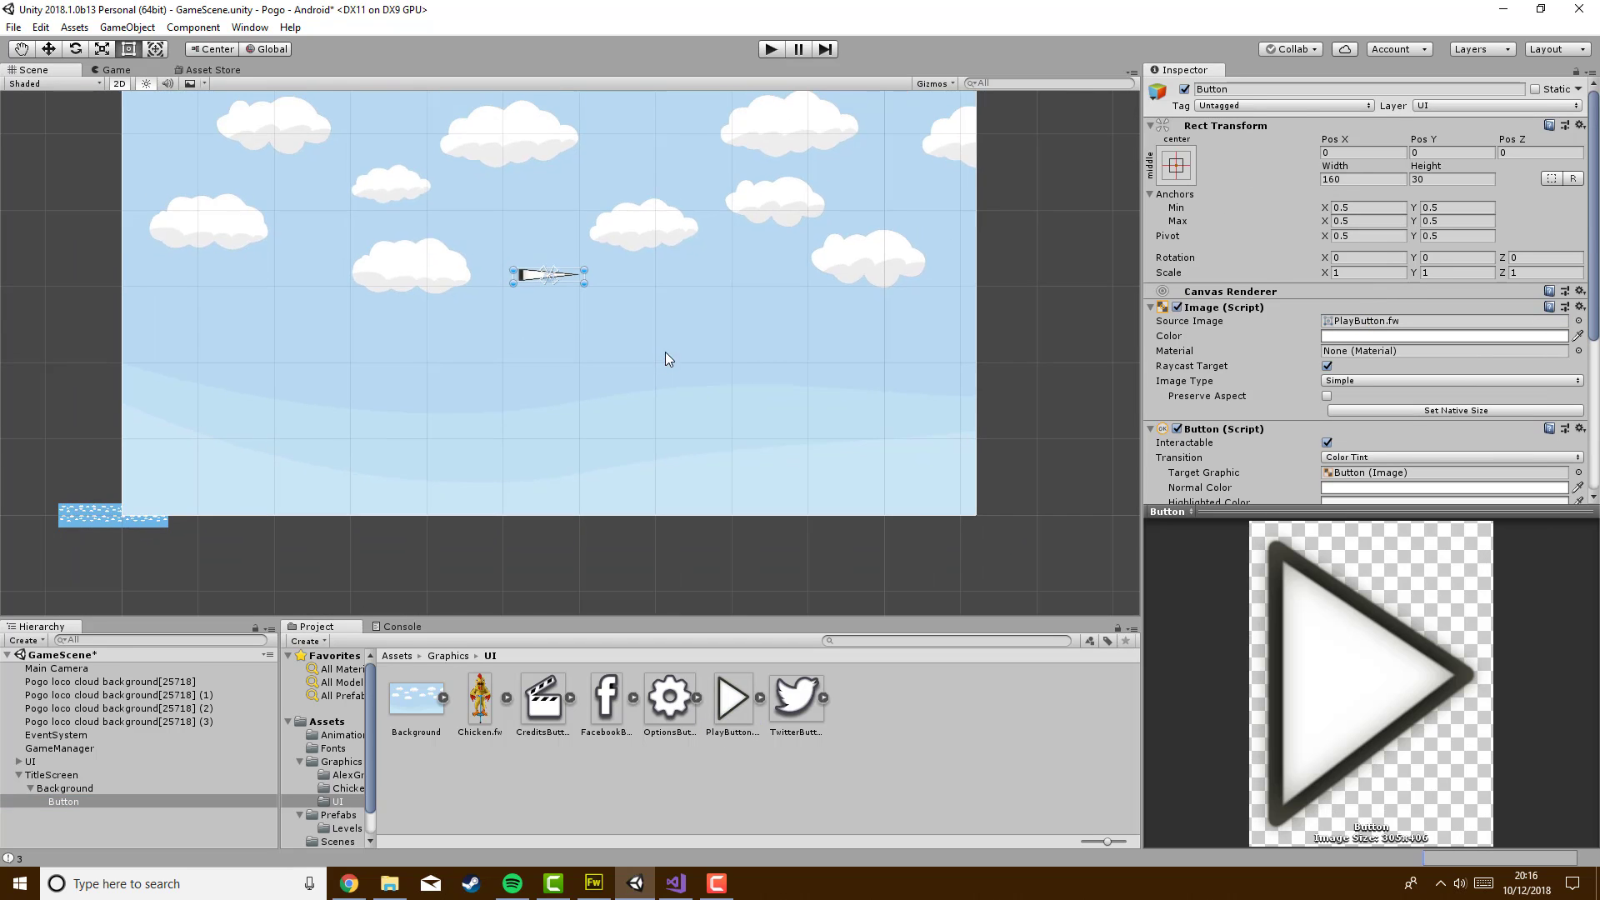
{"action": "scroll", "coordinate": [633, 367], "scroll_direction": "up", "scroll_amount": 2}
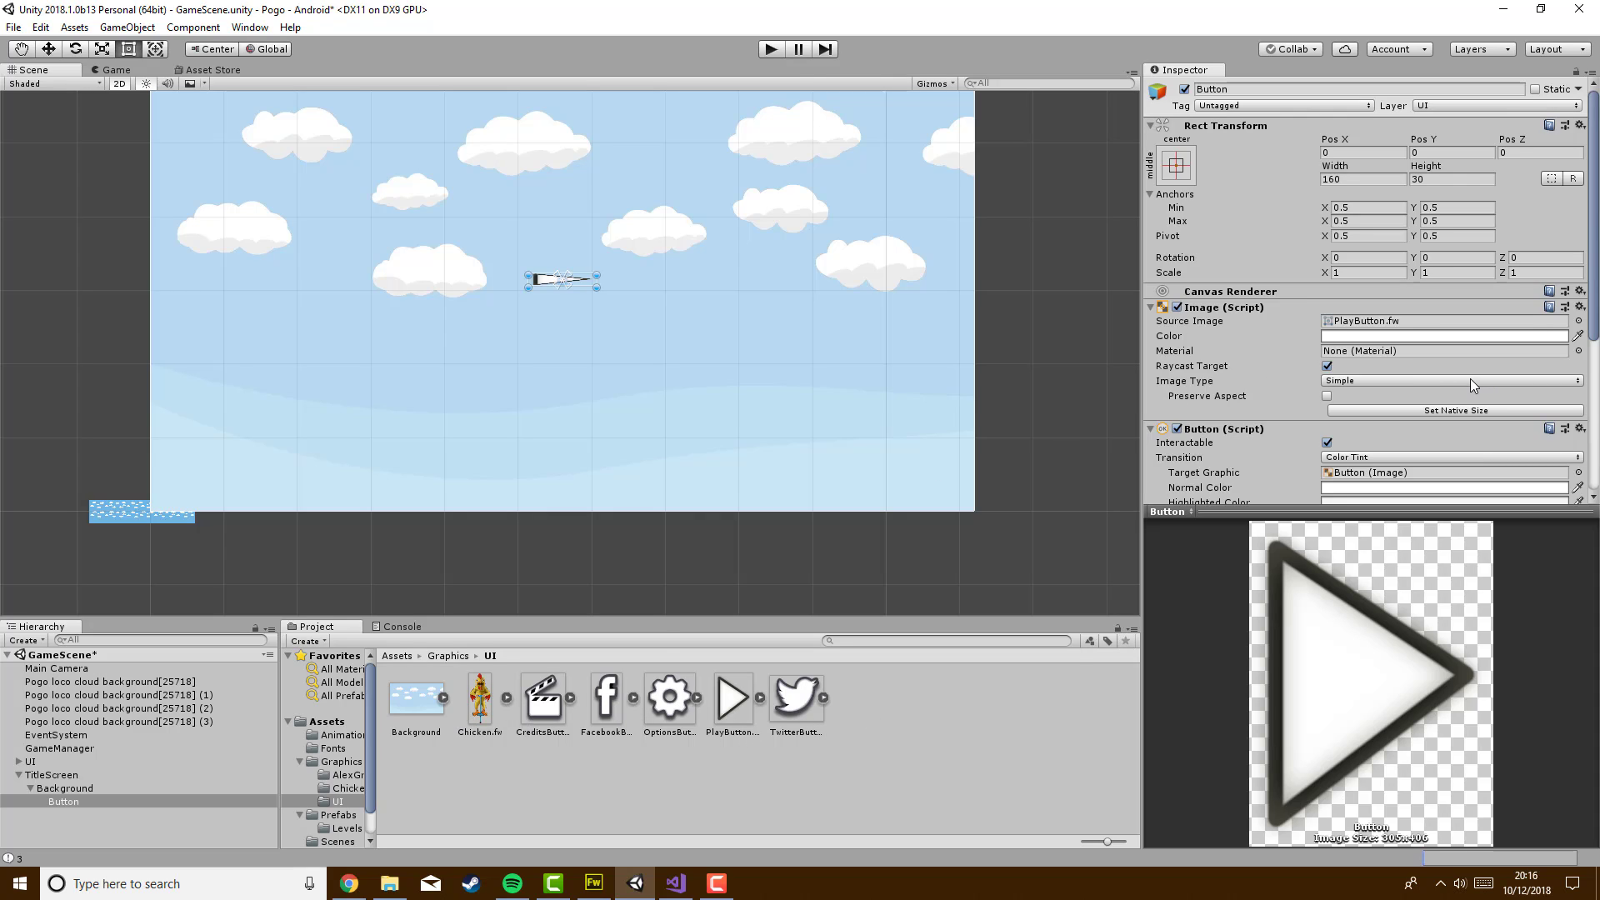
Switch to Fireworks and restore the background bitmap to full opacity in the title screen mockup
{"action": "left_click", "coordinate": [587, 885]}
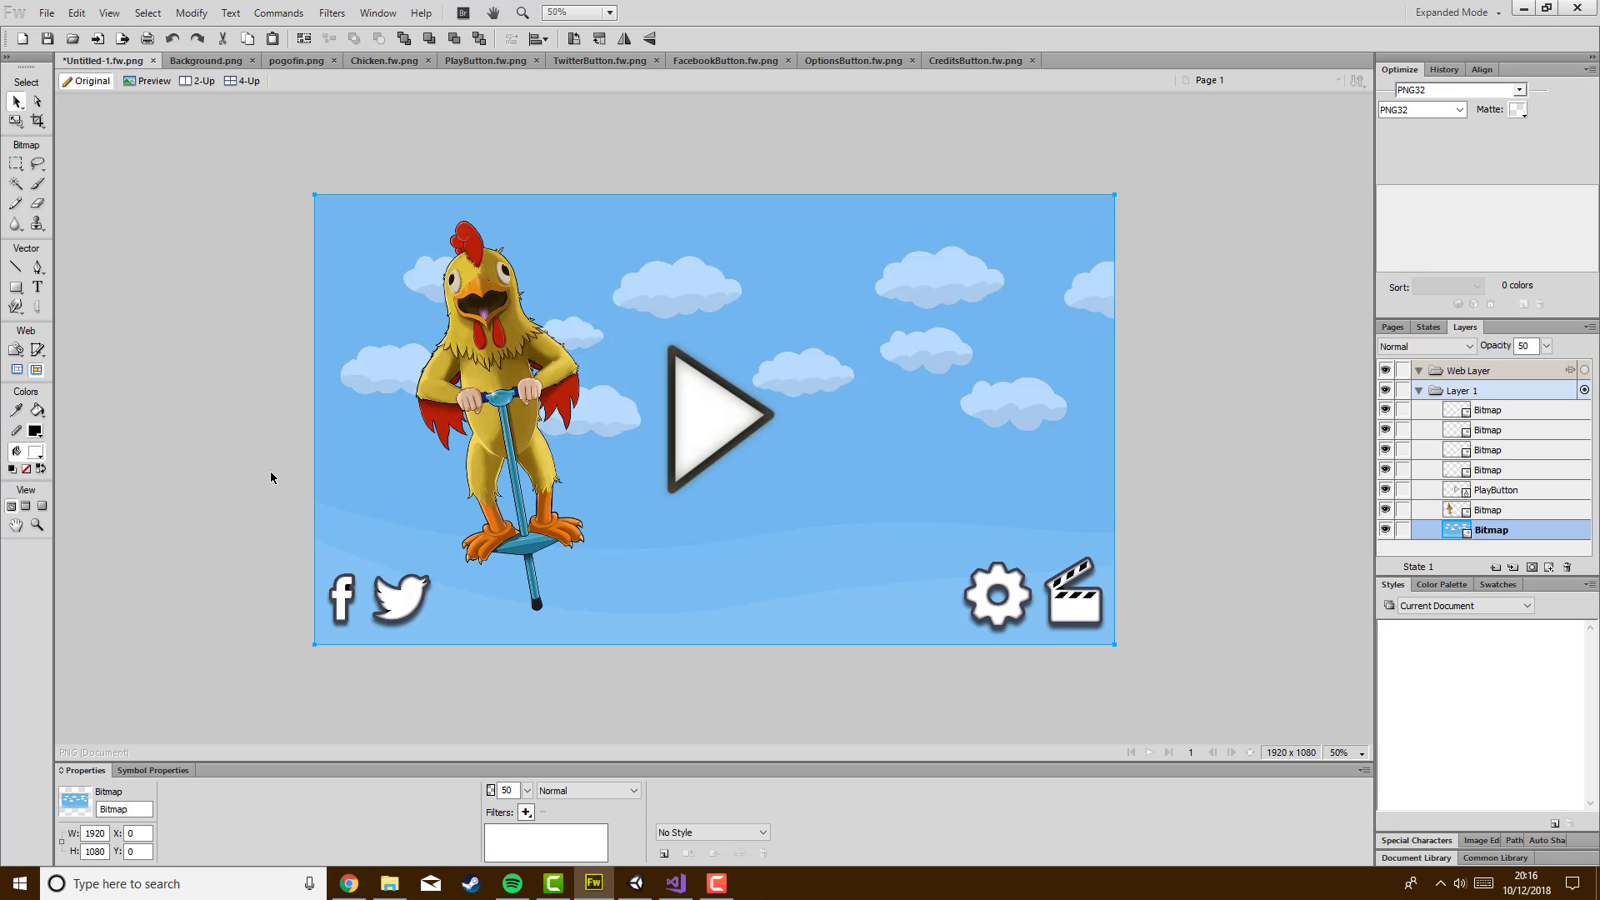
{"action": "left_click", "coordinate": [528, 790]}
{"action": "left_click_drag", "start_coordinate": [537, 708], "coordinate": [538, 662]}
{"action": "left_click", "coordinate": [383, 675]}
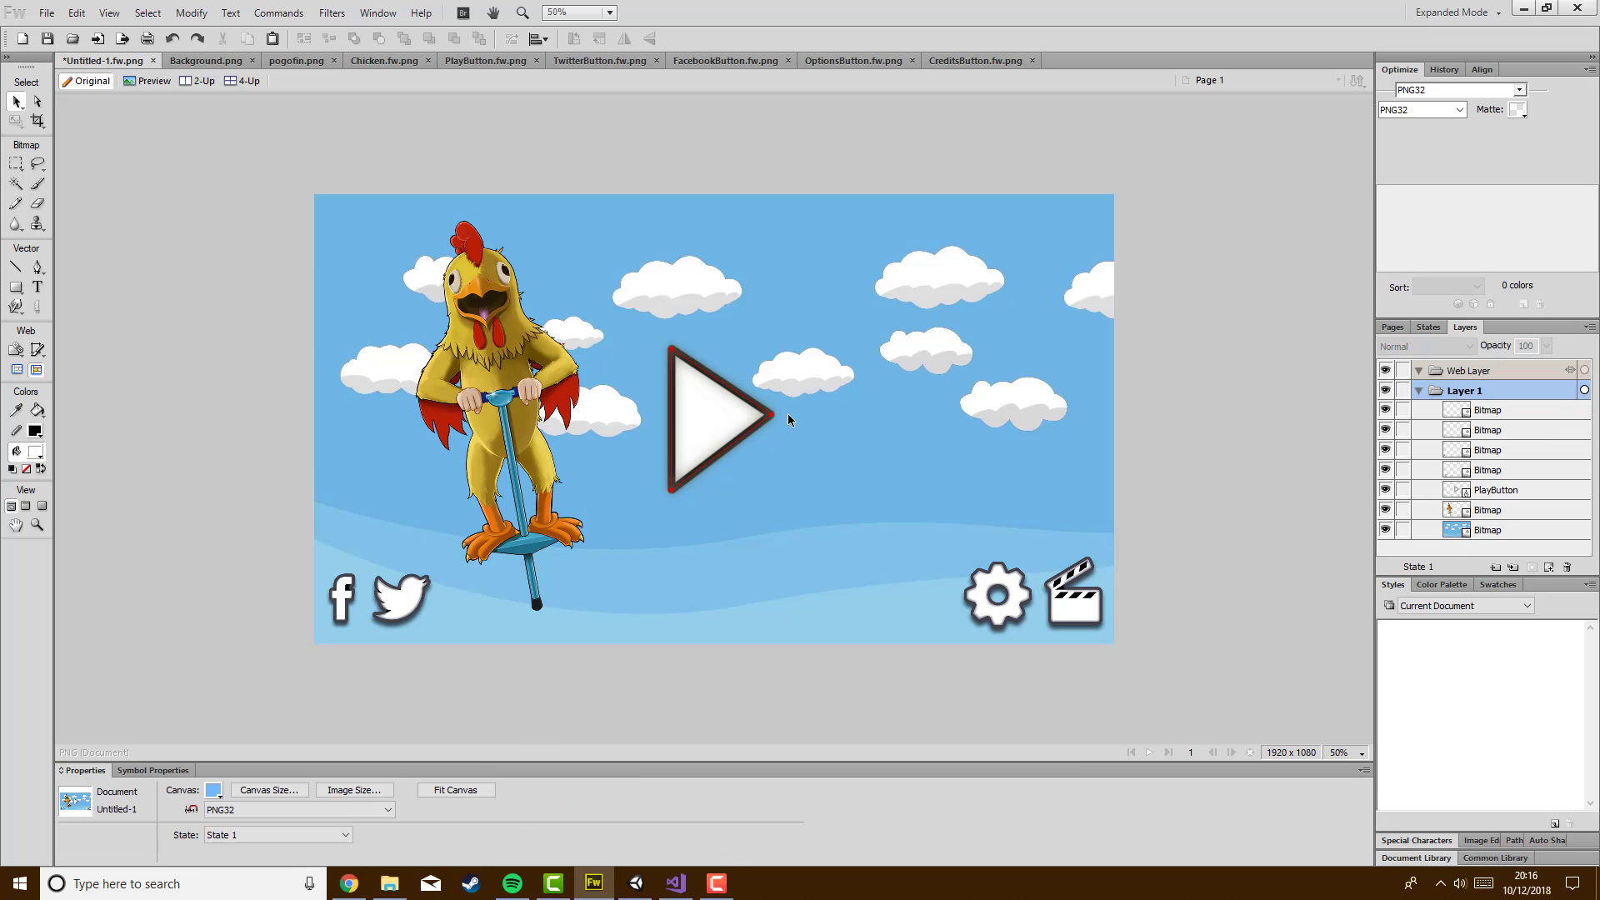
Compare the mockup's play button with the PlayButton.fw.png document, and return to Unity
{"action": "left_click", "coordinate": [691, 401]}
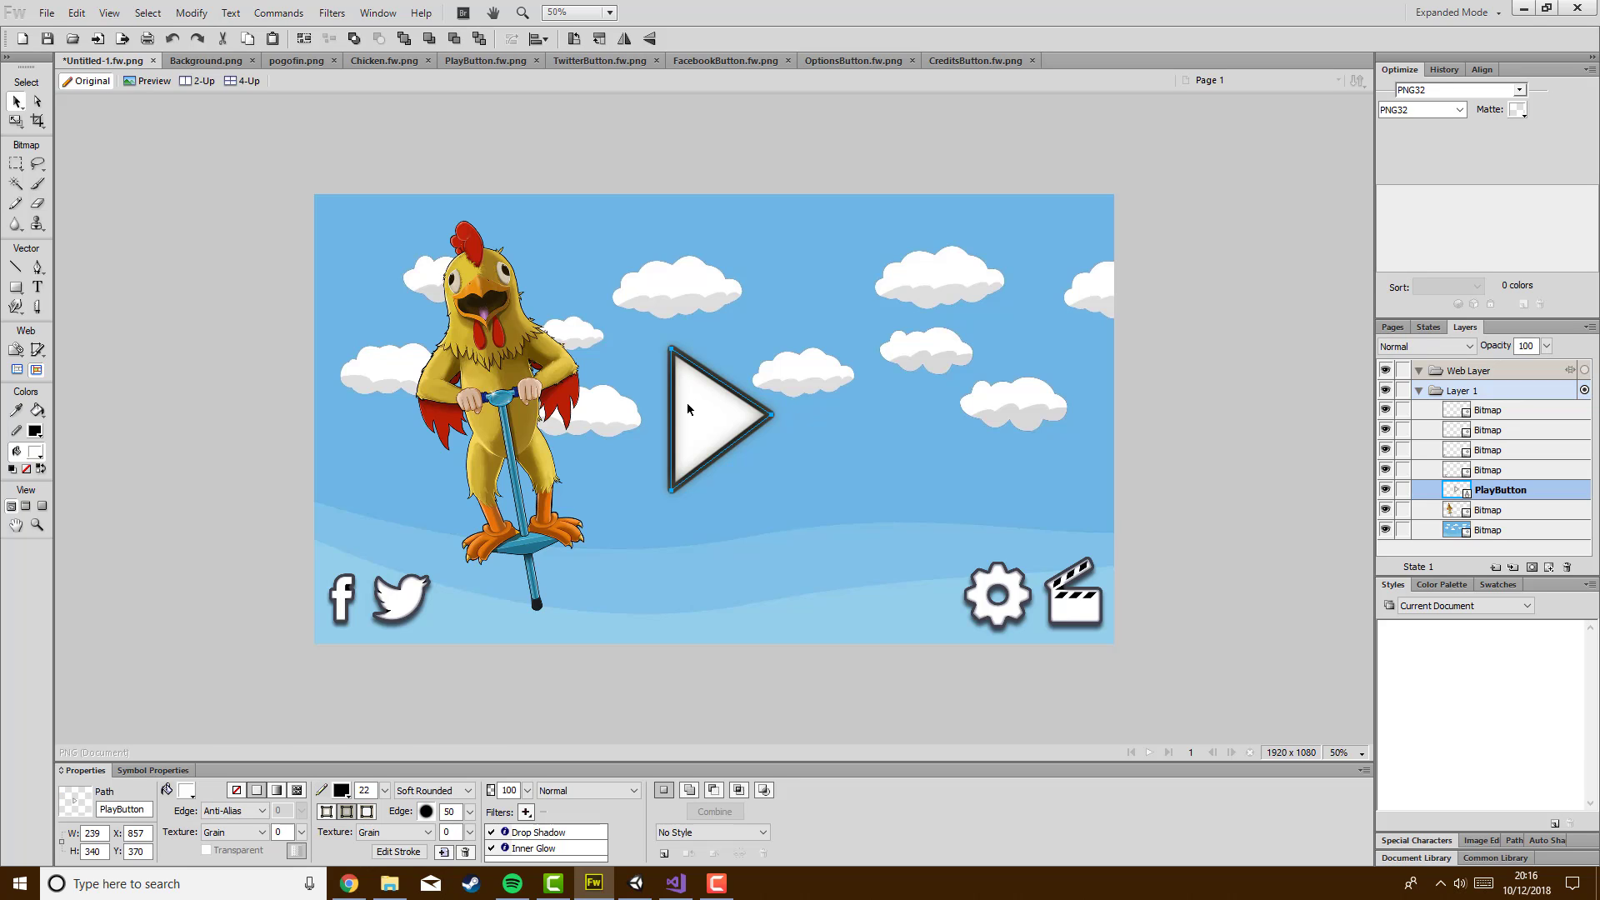
{"action": "left_click", "coordinate": [472, 61]}
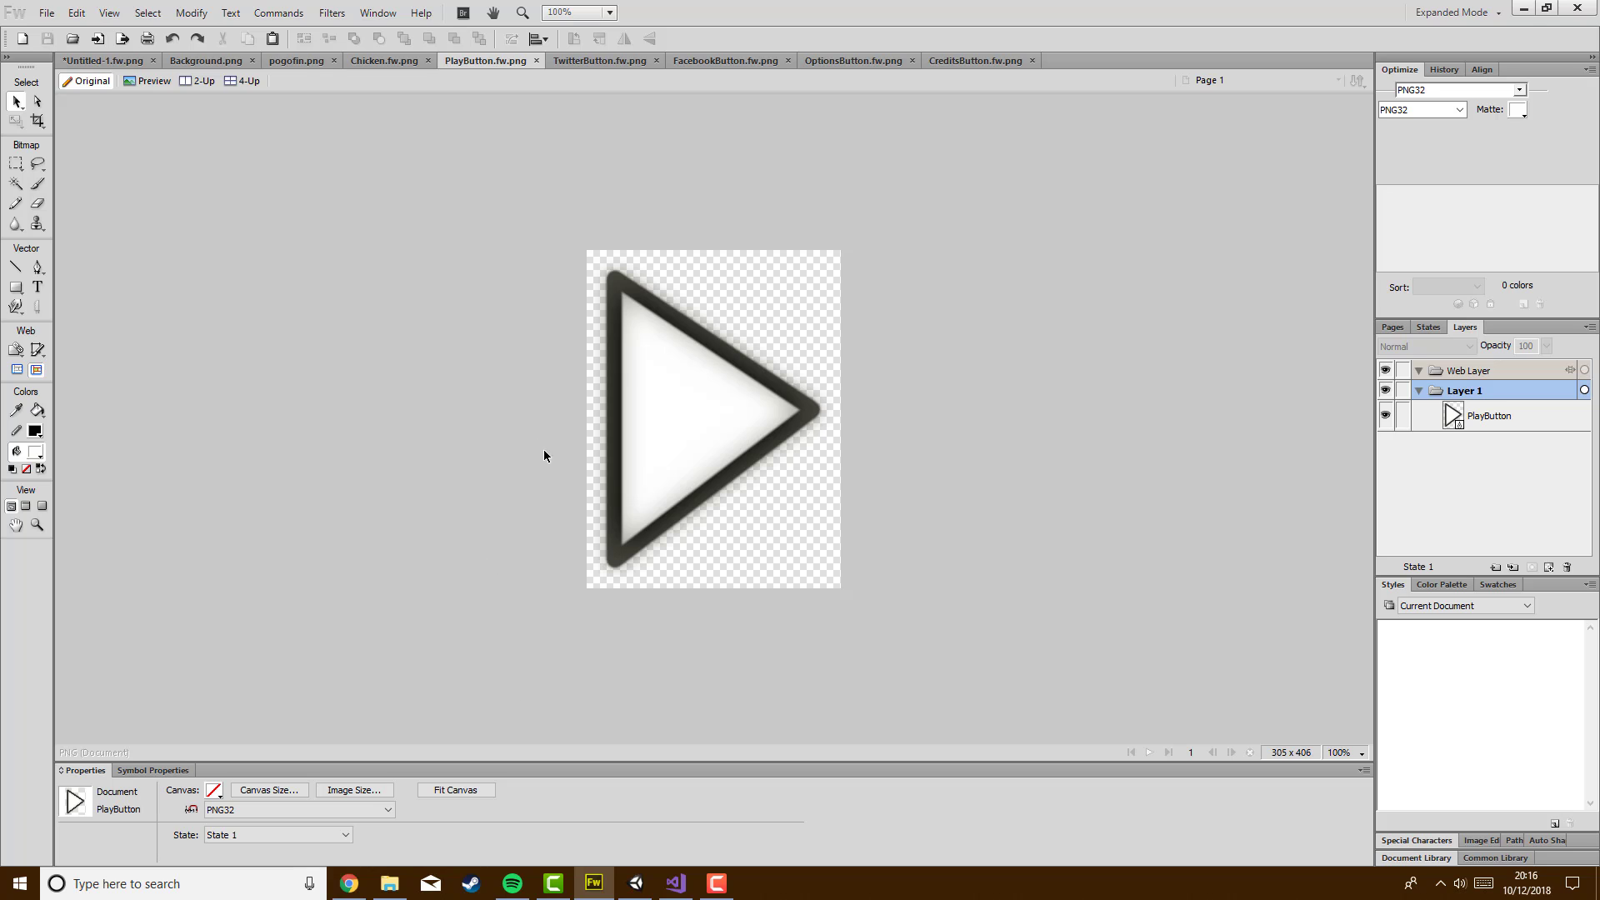
{"action": "left_click", "coordinate": [104, 61]}
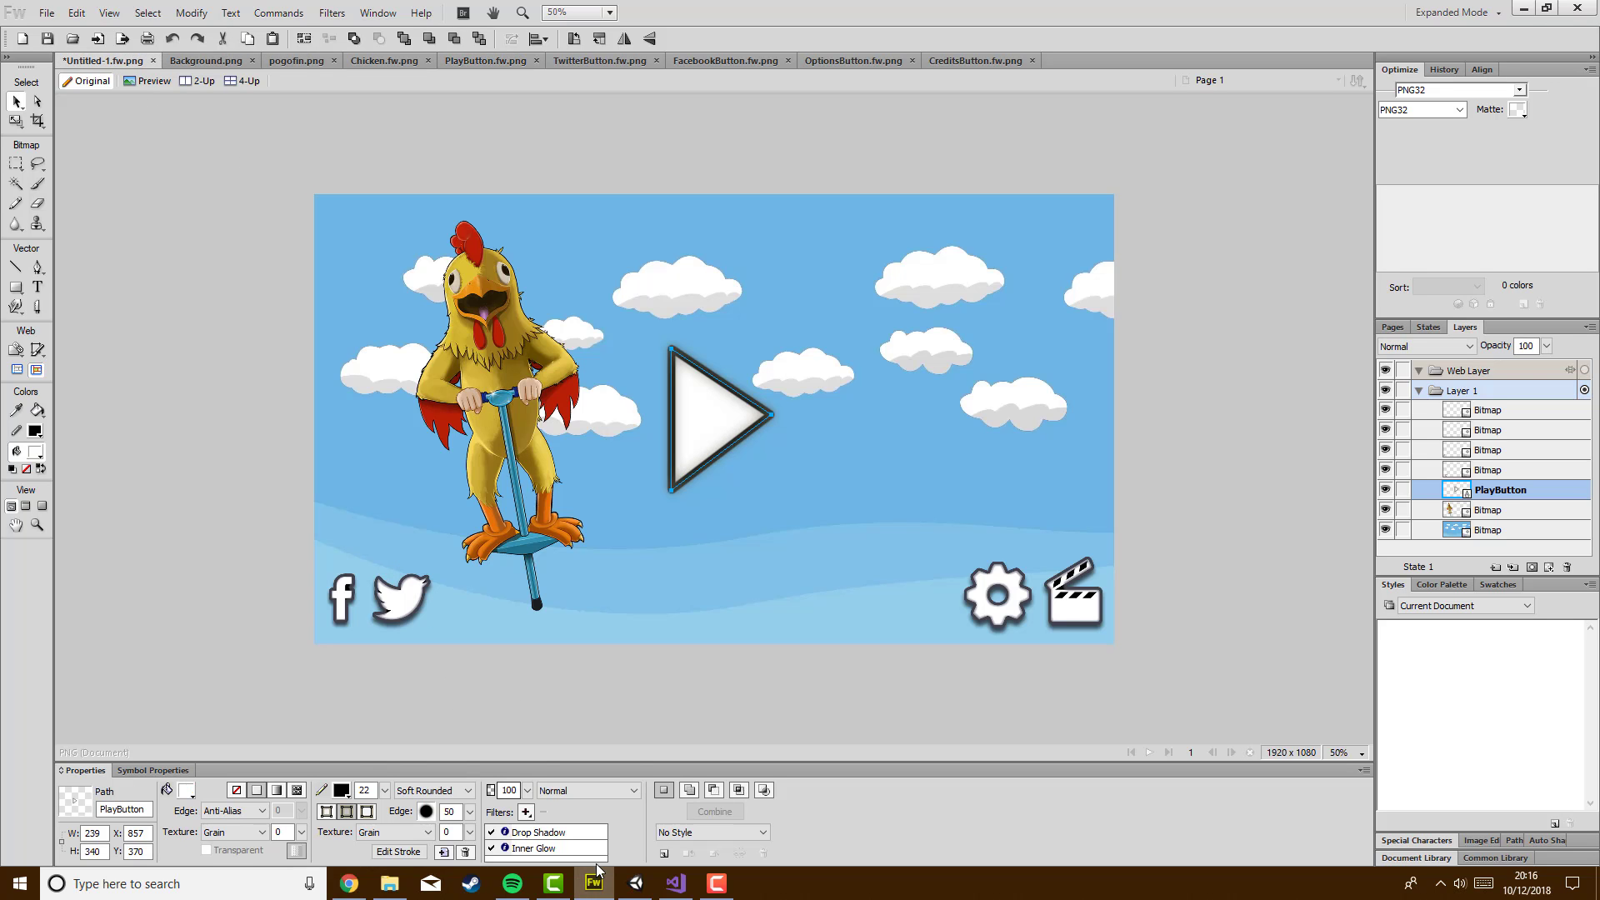
{"action": "left_click", "coordinate": [635, 883]}
Set the play button's image to its native size
{"action": "scroll", "coordinate": [1400, 375], "scroll_direction": "down", "scroll_amount": 3}
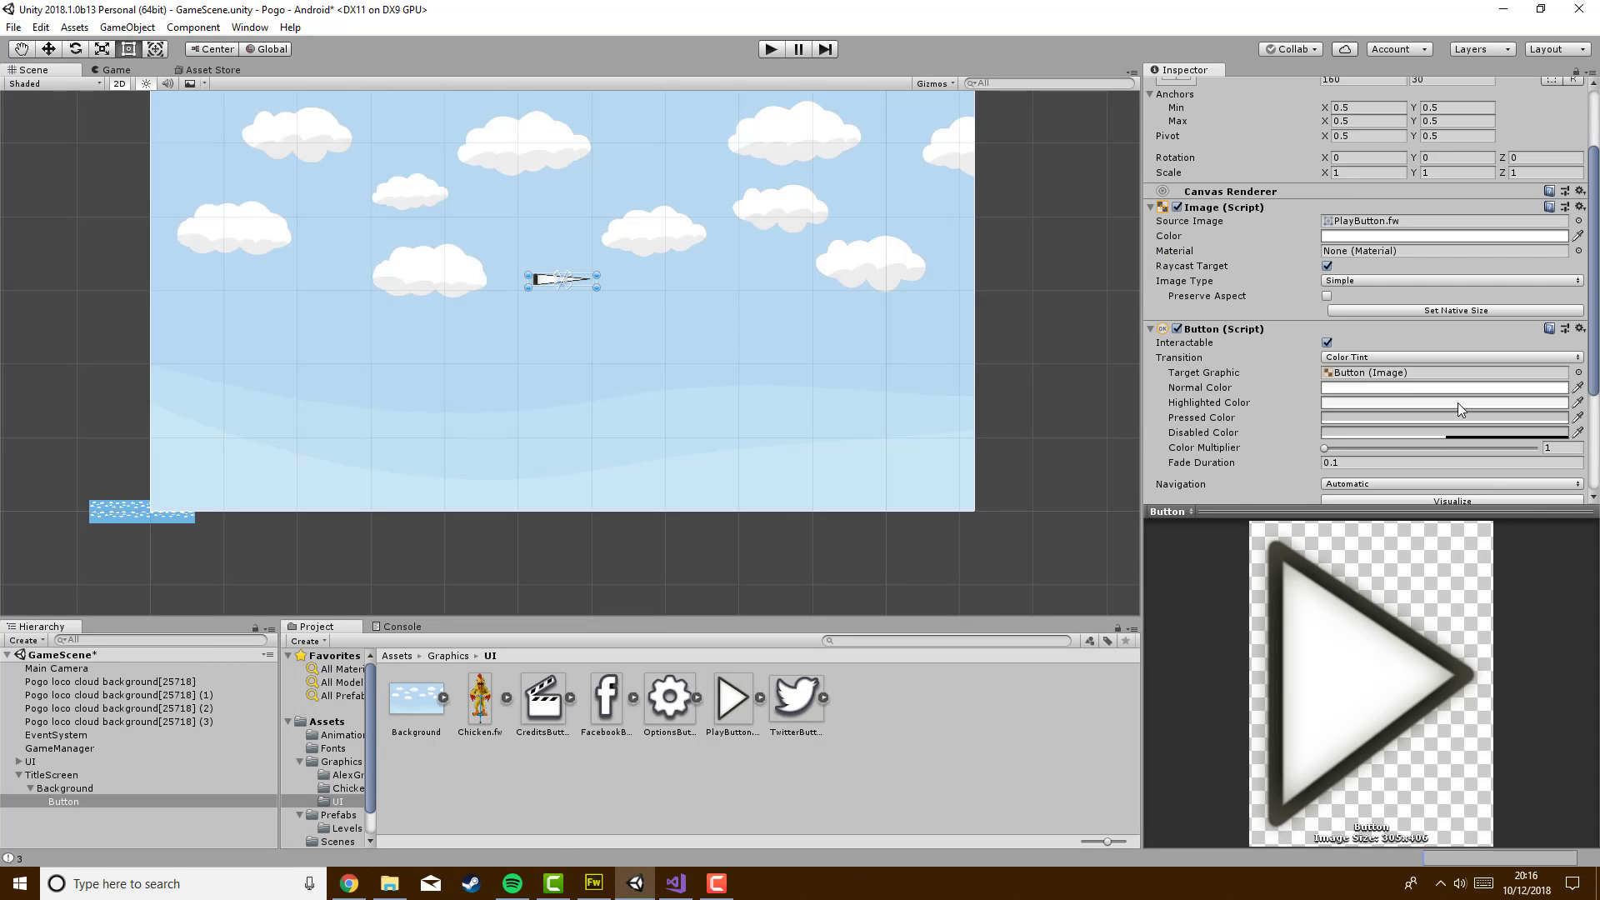
{"action": "scroll", "coordinate": [1457, 403], "scroll_direction": "up", "scroll_amount": 3}
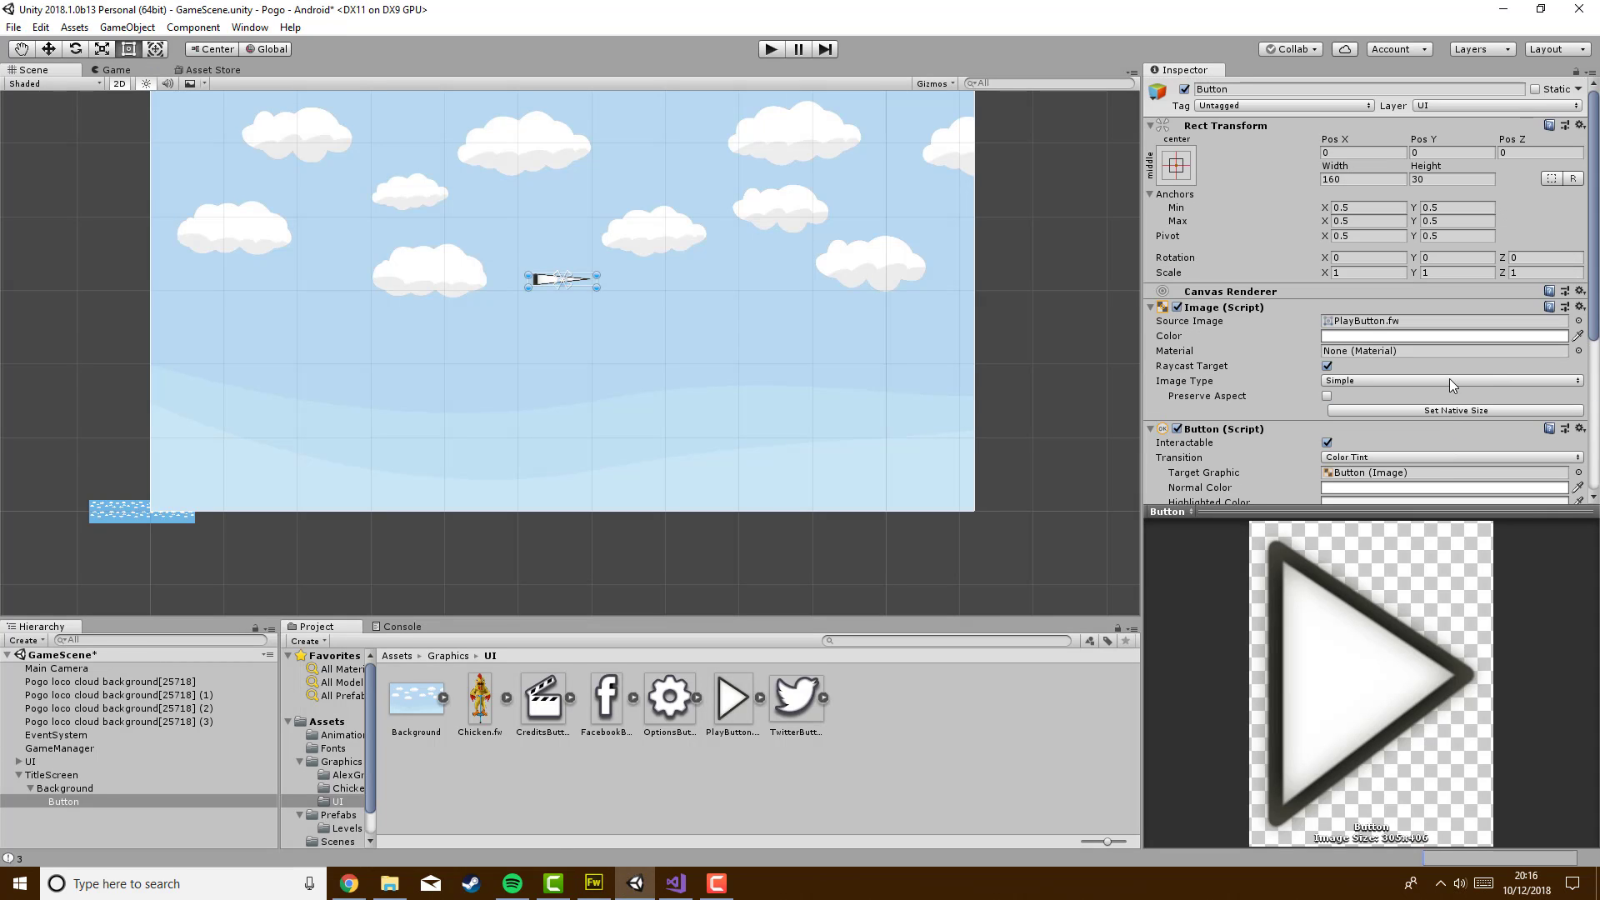
{"action": "left_click", "coordinate": [1423, 412]}
{"action": "scroll", "coordinate": [621, 292], "scroll_direction": "down", "scroll_amount": 2}
{"action": "middle_click_drag", "start_coordinate": [622, 292], "coordinate": [645, 377]}
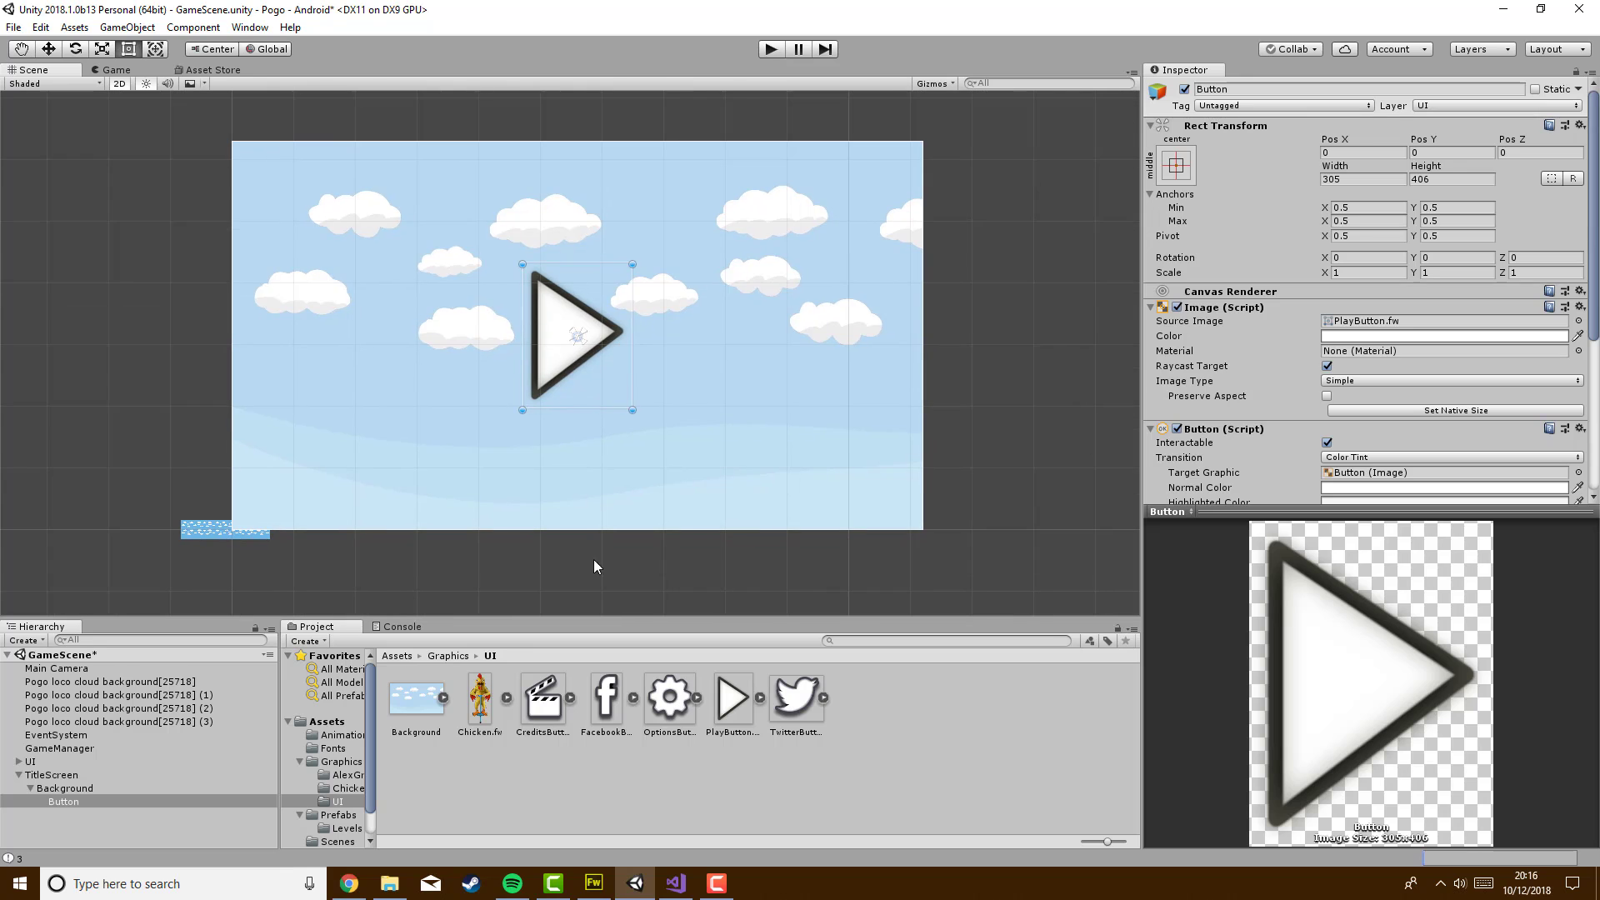
Check the play button's placement in the Fireworks mockup, and move the Unity play button slightly right of the canvas centre
{"action": "left_click", "coordinate": [593, 883]}
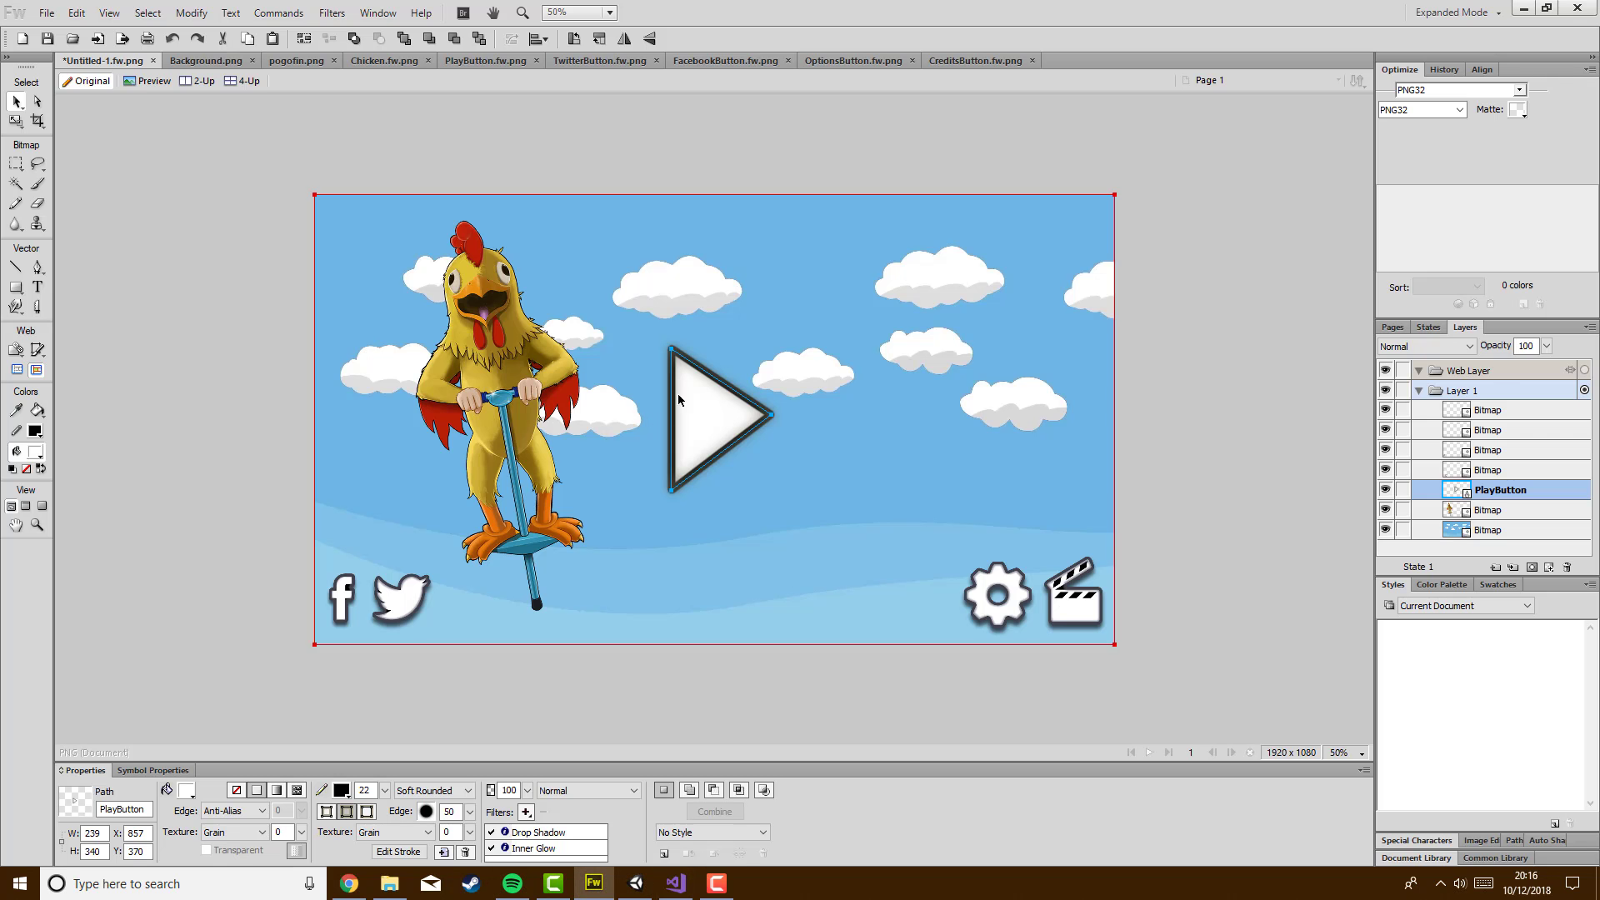
{"action": "left_click", "coordinate": [635, 885]}
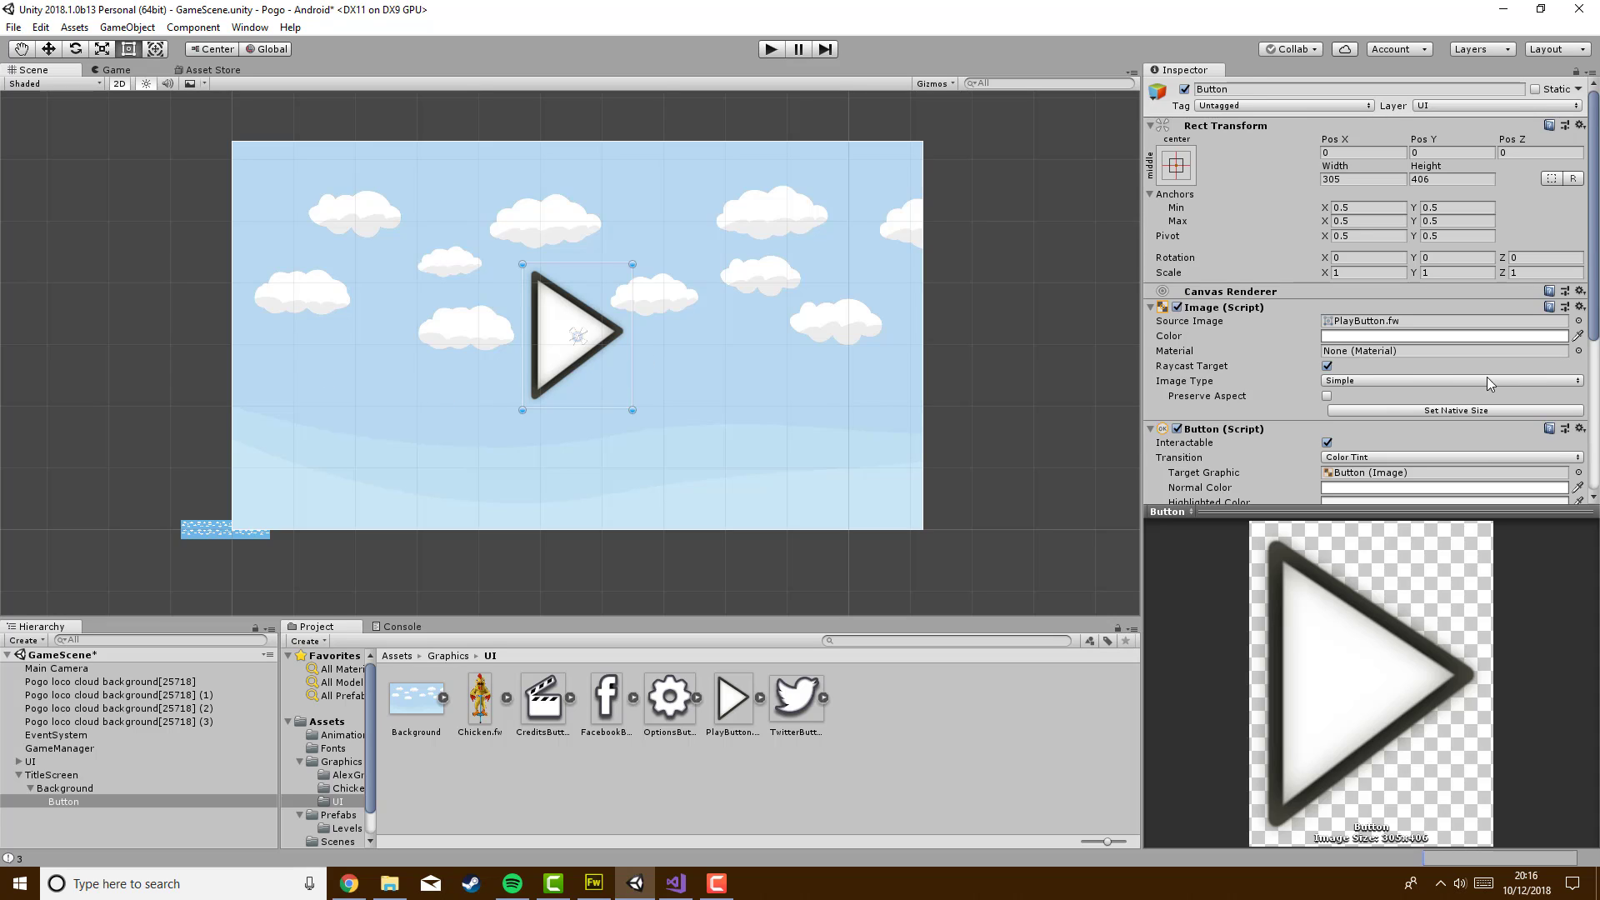
{"action": "scroll", "coordinate": [1384, 392], "scroll_direction": "down", "scroll_amount": 3}
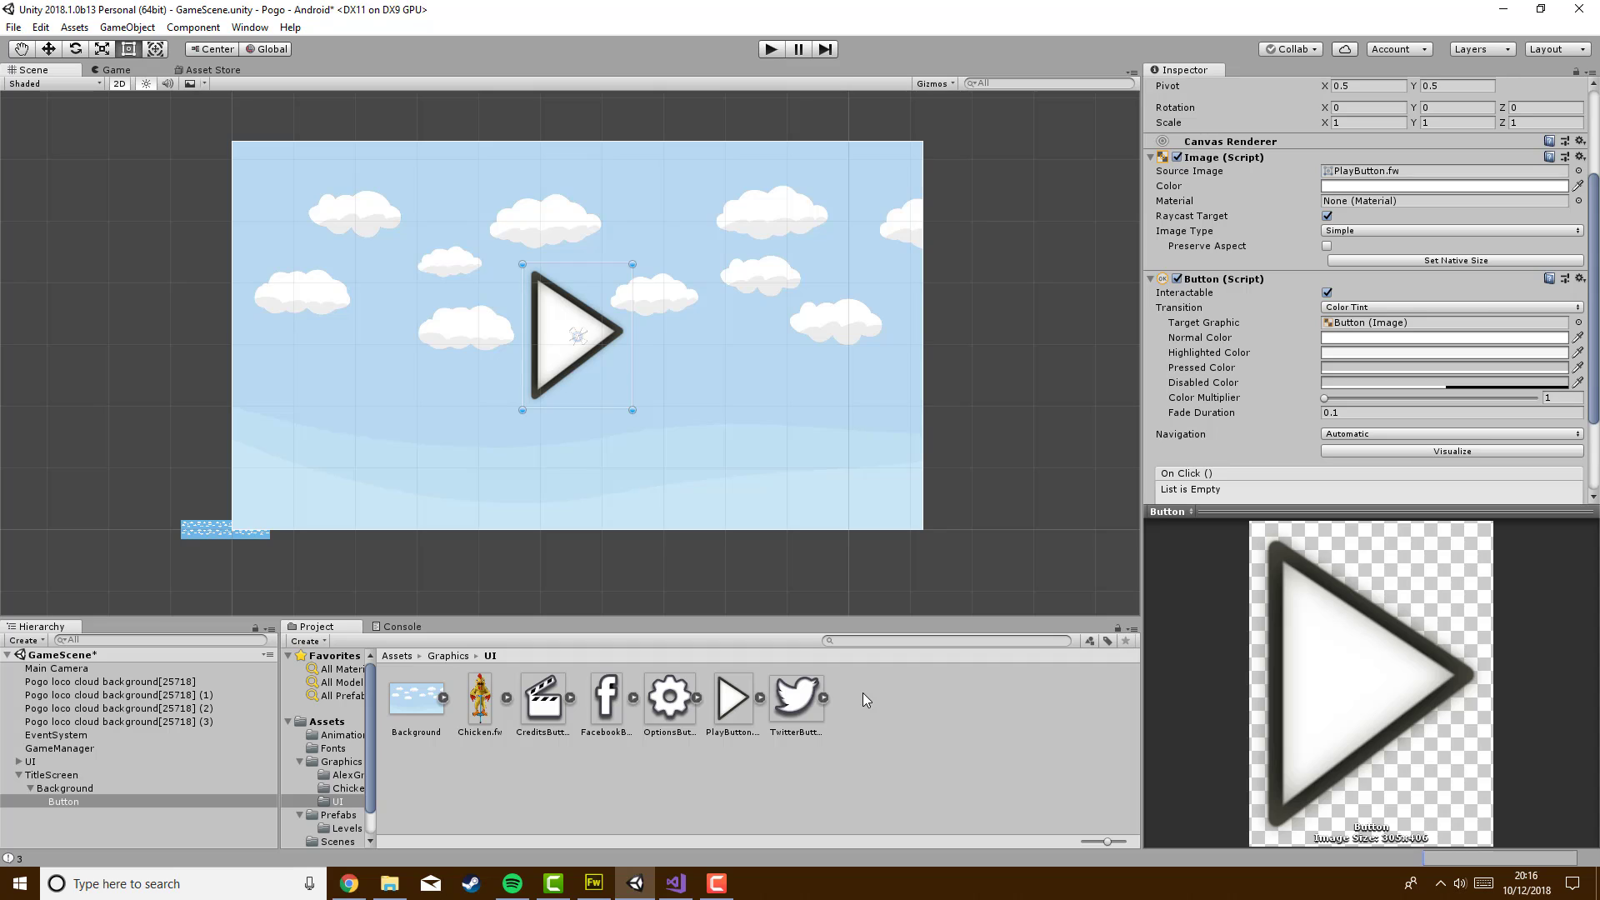
{"action": "left_click", "coordinate": [49, 52]}
{"action": "scroll", "coordinate": [1319, 250], "scroll_direction": "up", "scroll_amount": 3}
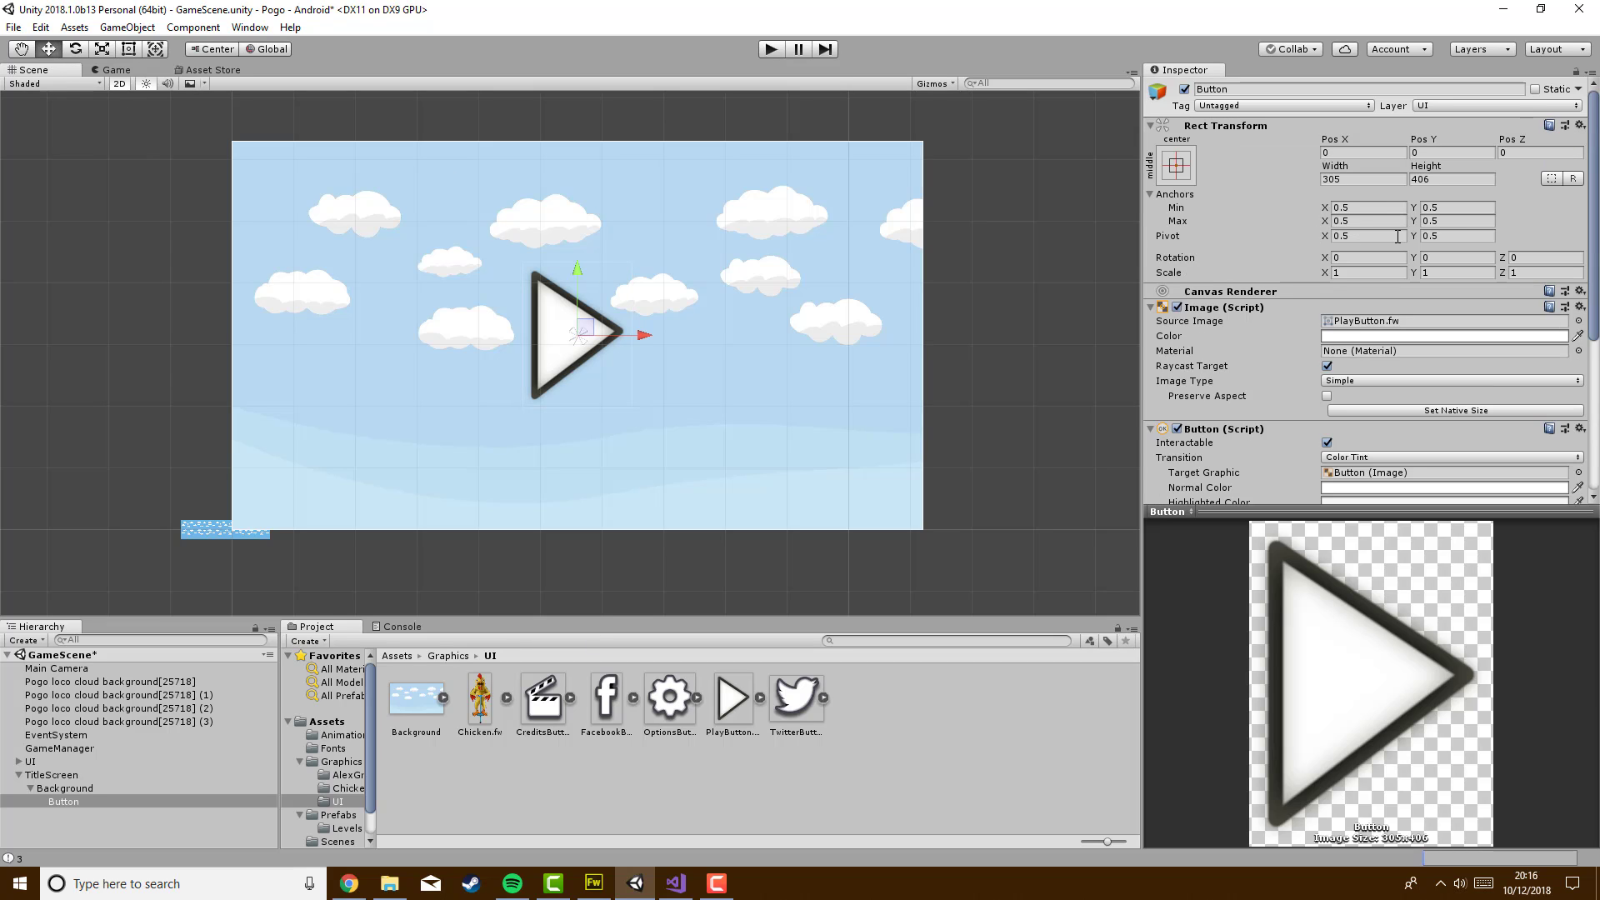
{"action": "left_click_drag", "start_coordinate": [646, 335], "coordinate": [657, 336]}
{"action": "scroll", "coordinate": [1260, 357], "scroll_direction": "down", "scroll_amount": 3}
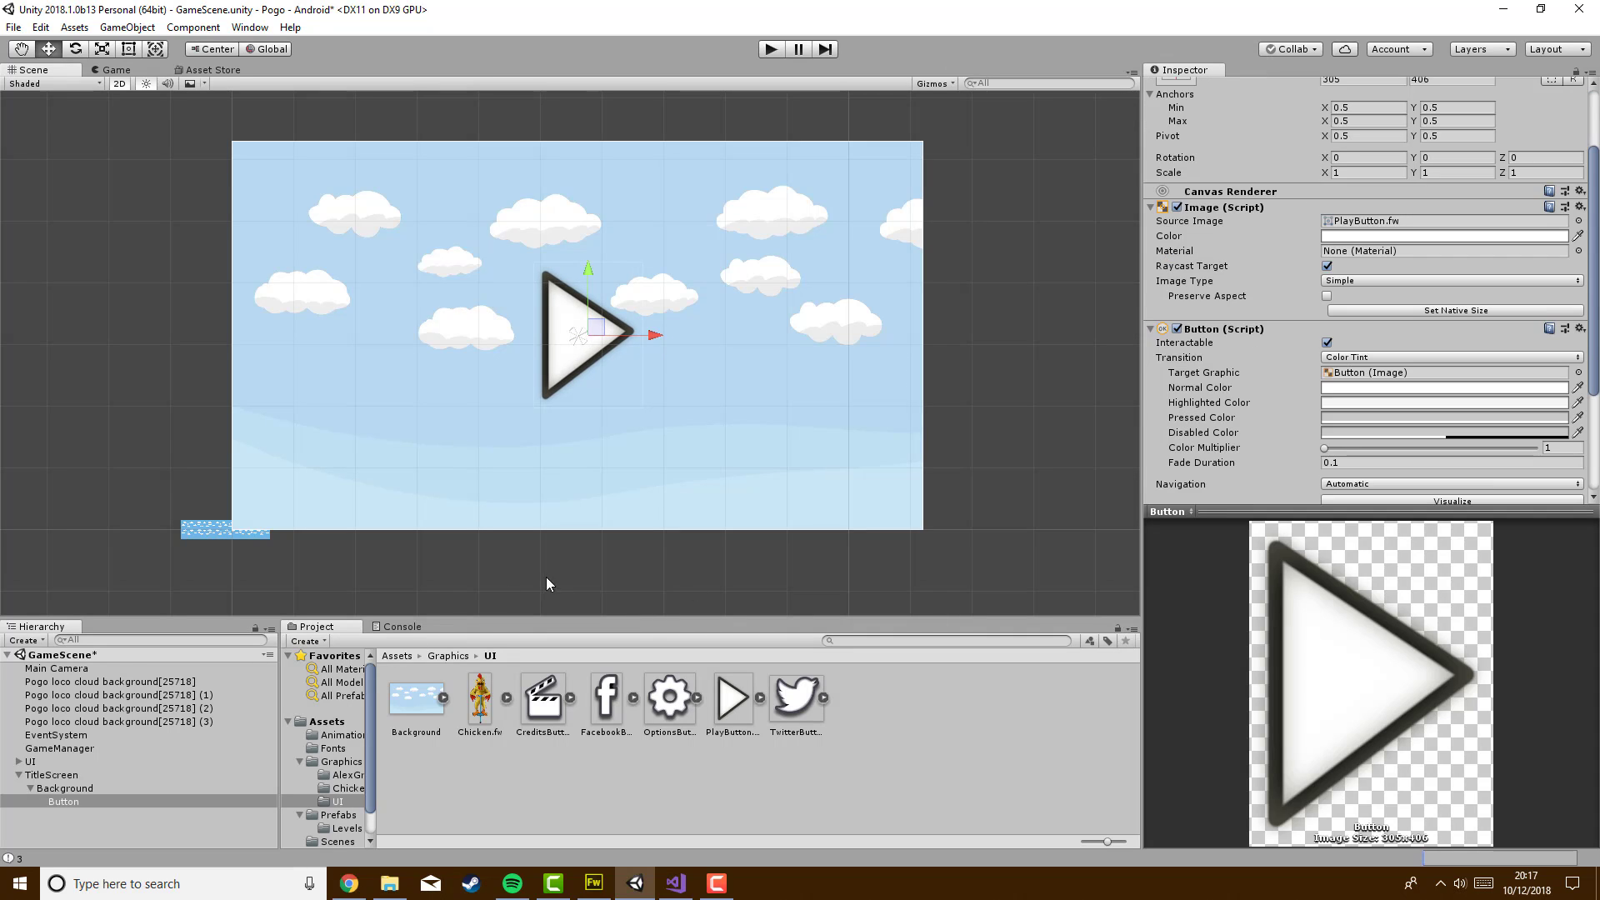
{"action": "left_click", "coordinate": [462, 590]}
Add a UI Image as a child of Background with the Chicken.fw sprite at native size
{"action": "right_click", "coordinate": [64, 791]}
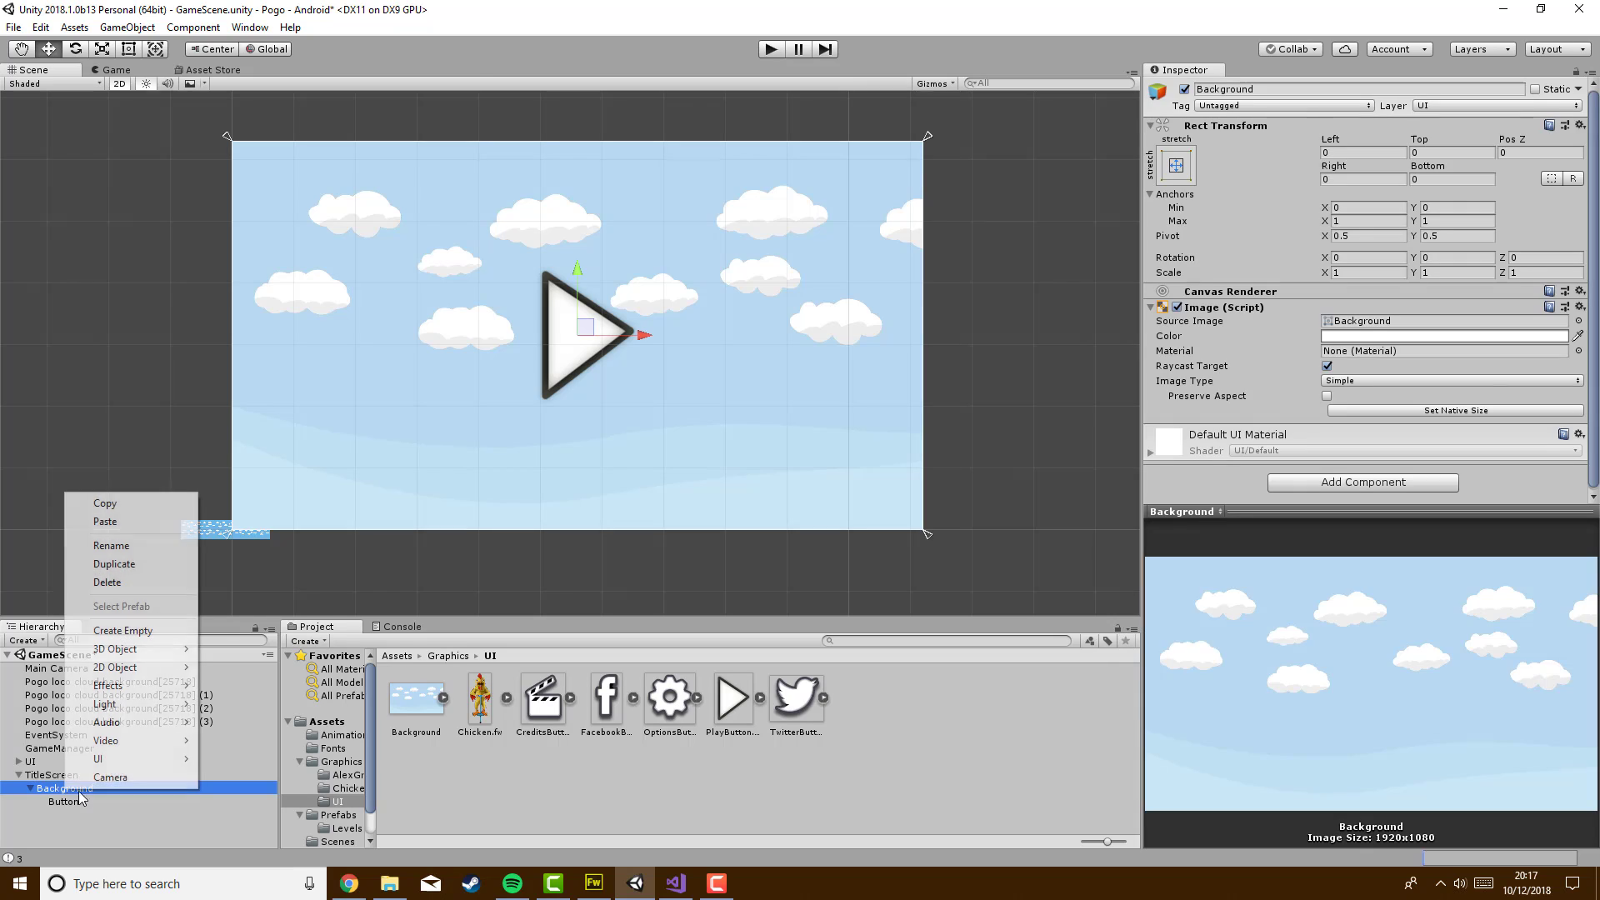
{"action": "mouse_move", "coordinate": [146, 759]}
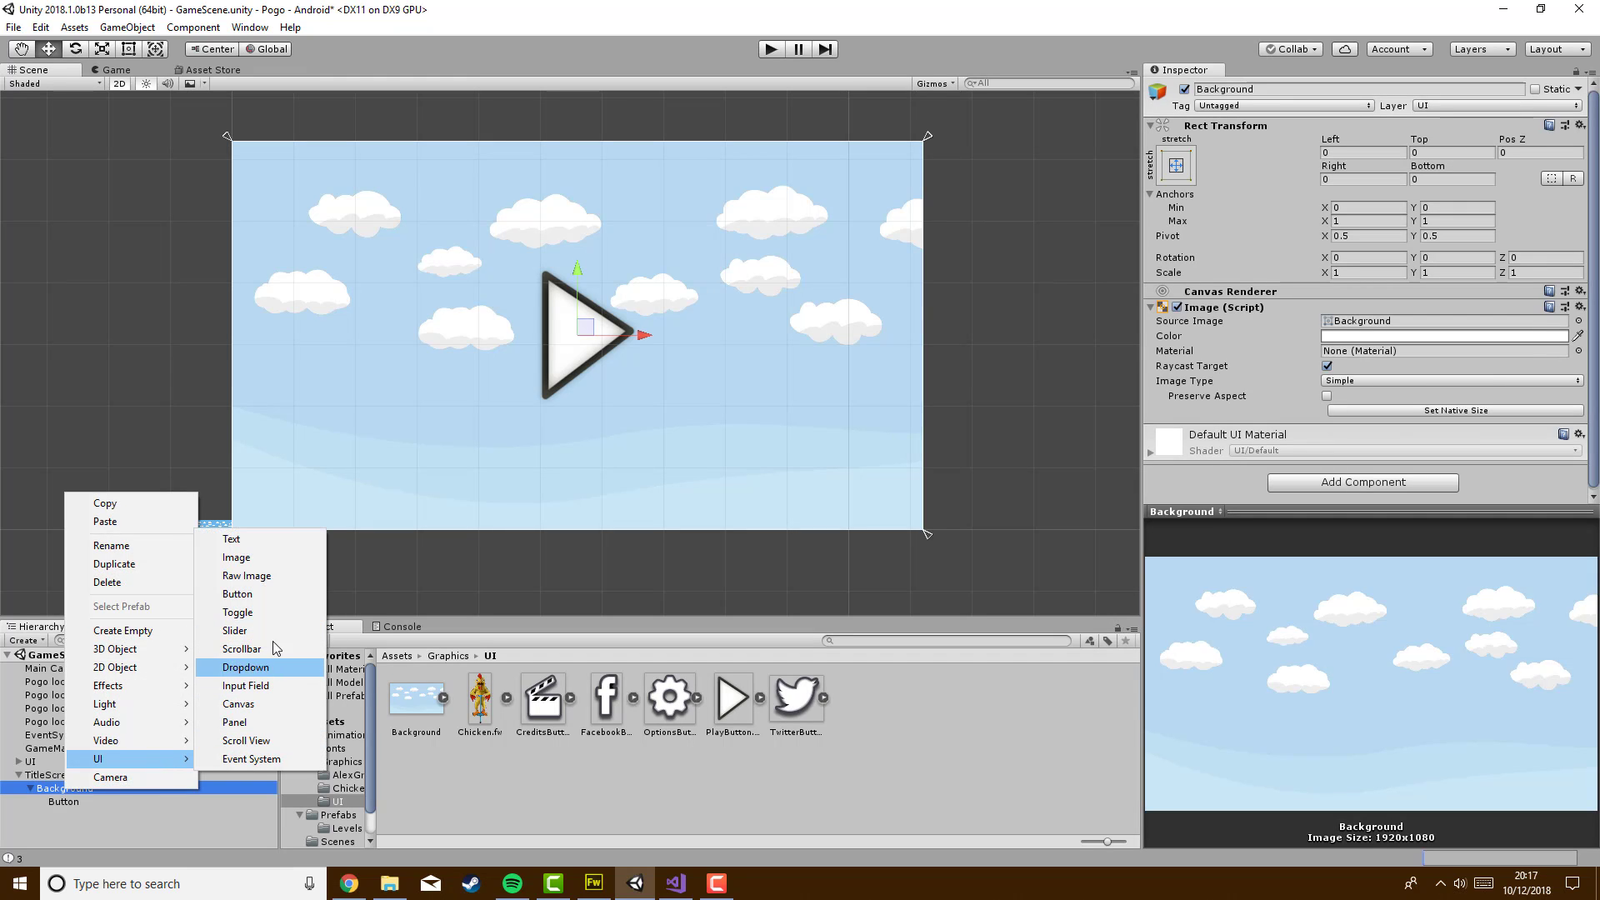
{"action": "left_click", "coordinate": [296, 558]}
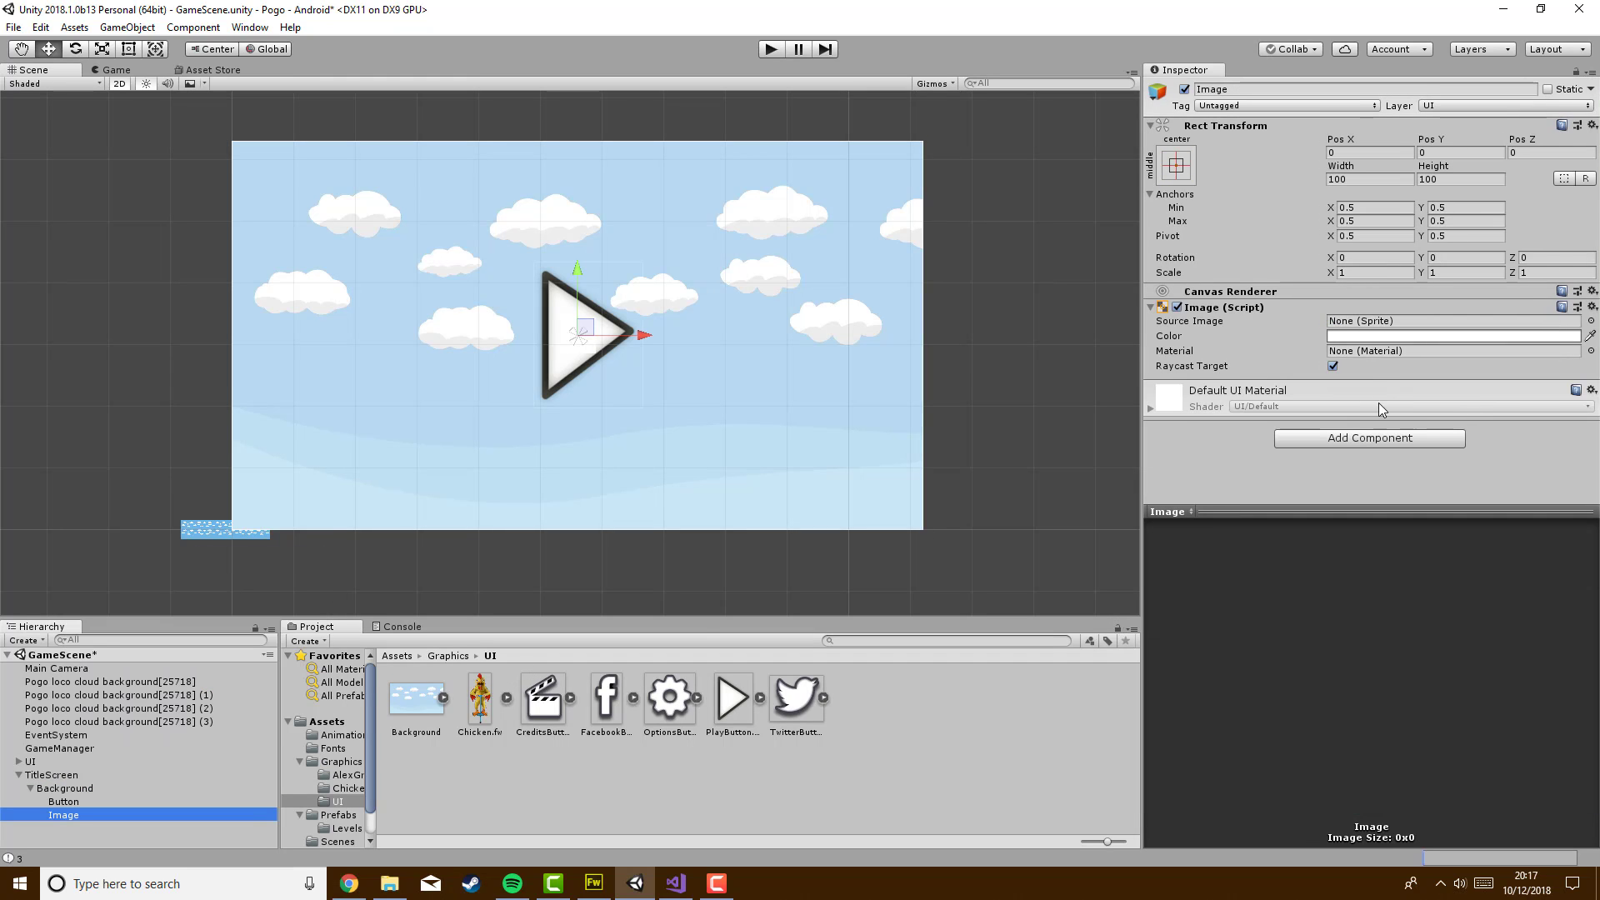
{"action": "left_click_drag", "start_coordinate": [479, 705], "coordinate": [1365, 327]}
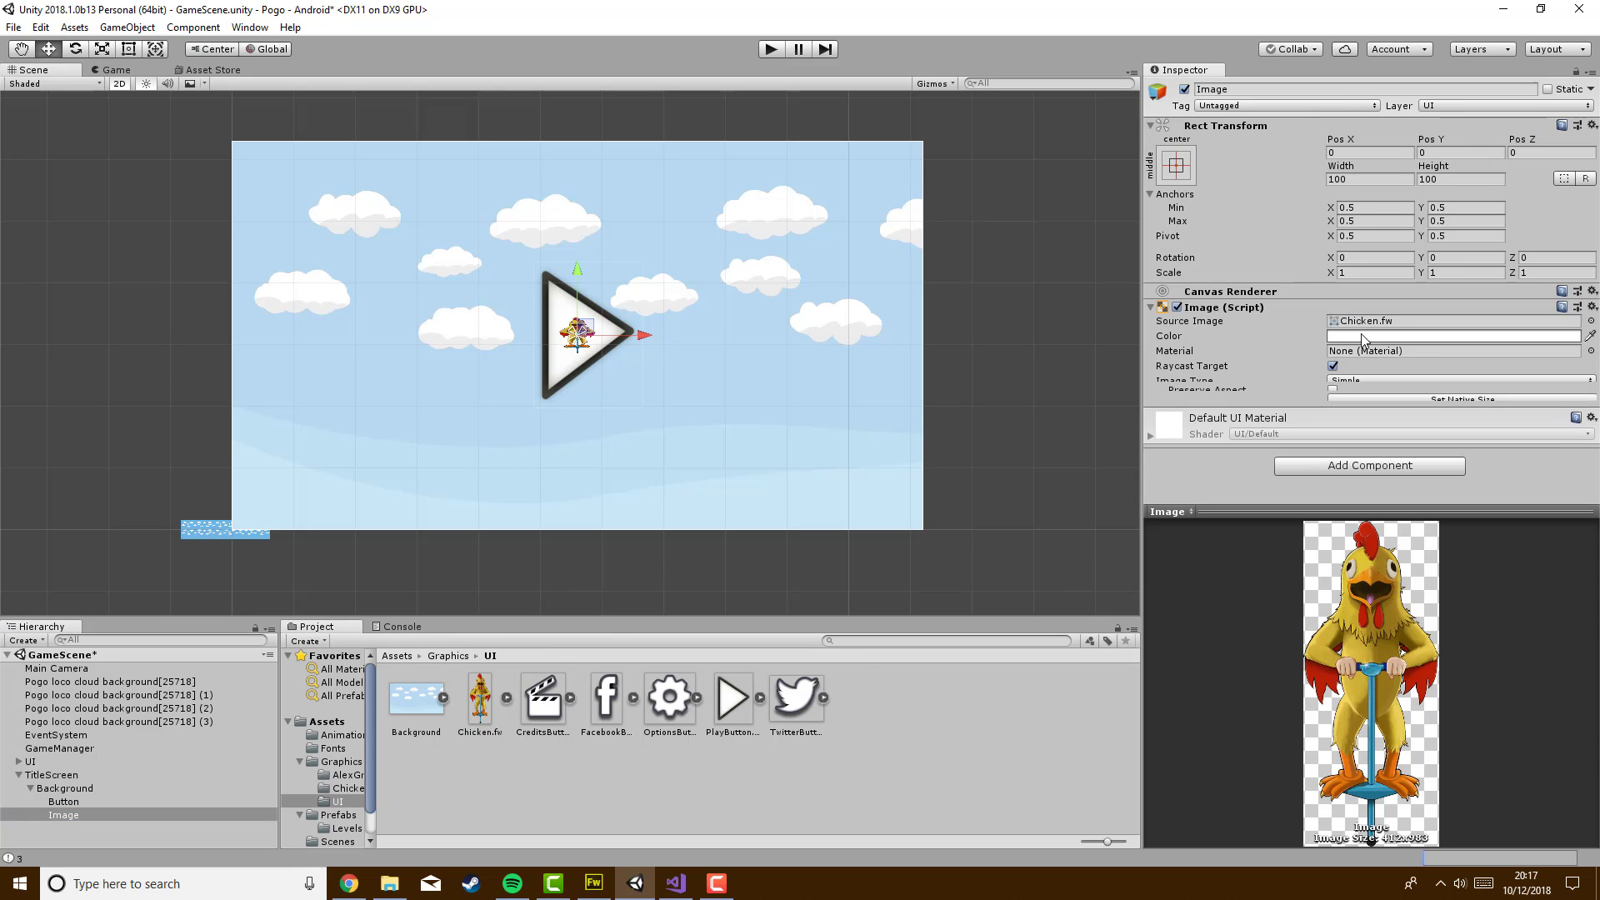
{"action": "left_click", "coordinate": [1448, 411]}
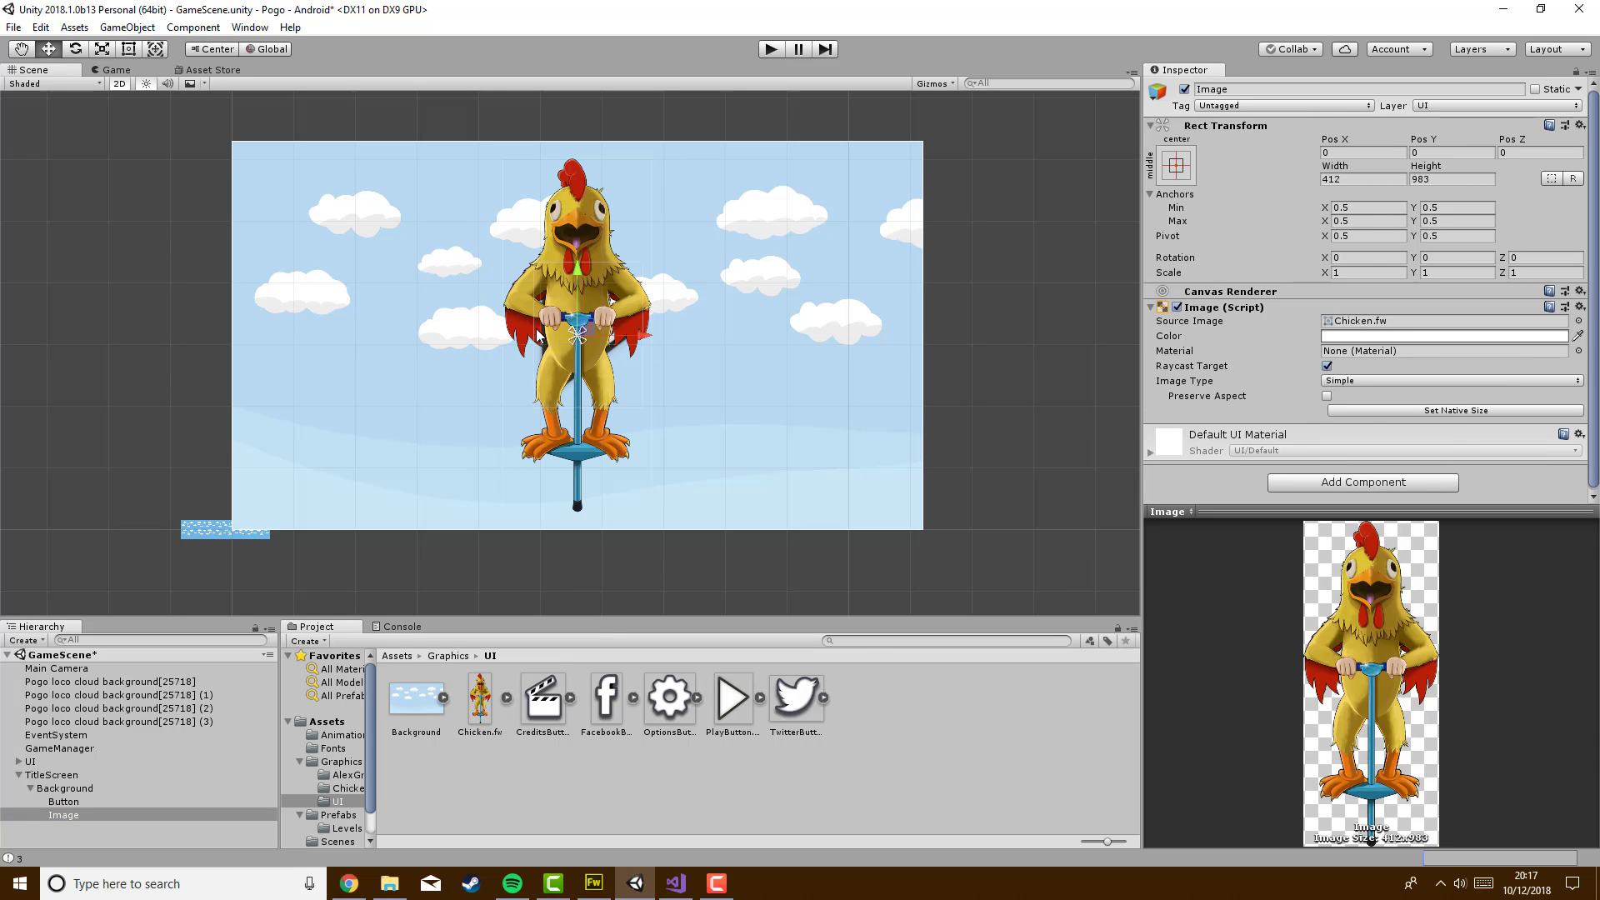
Move the chicken image left to about Pos X -488 and tilt it slightly counter-clockwise
{"action": "left_click_drag", "start_coordinate": [646, 341], "coordinate": [231, 345]}
{"action": "left_click", "coordinate": [75, 48]}
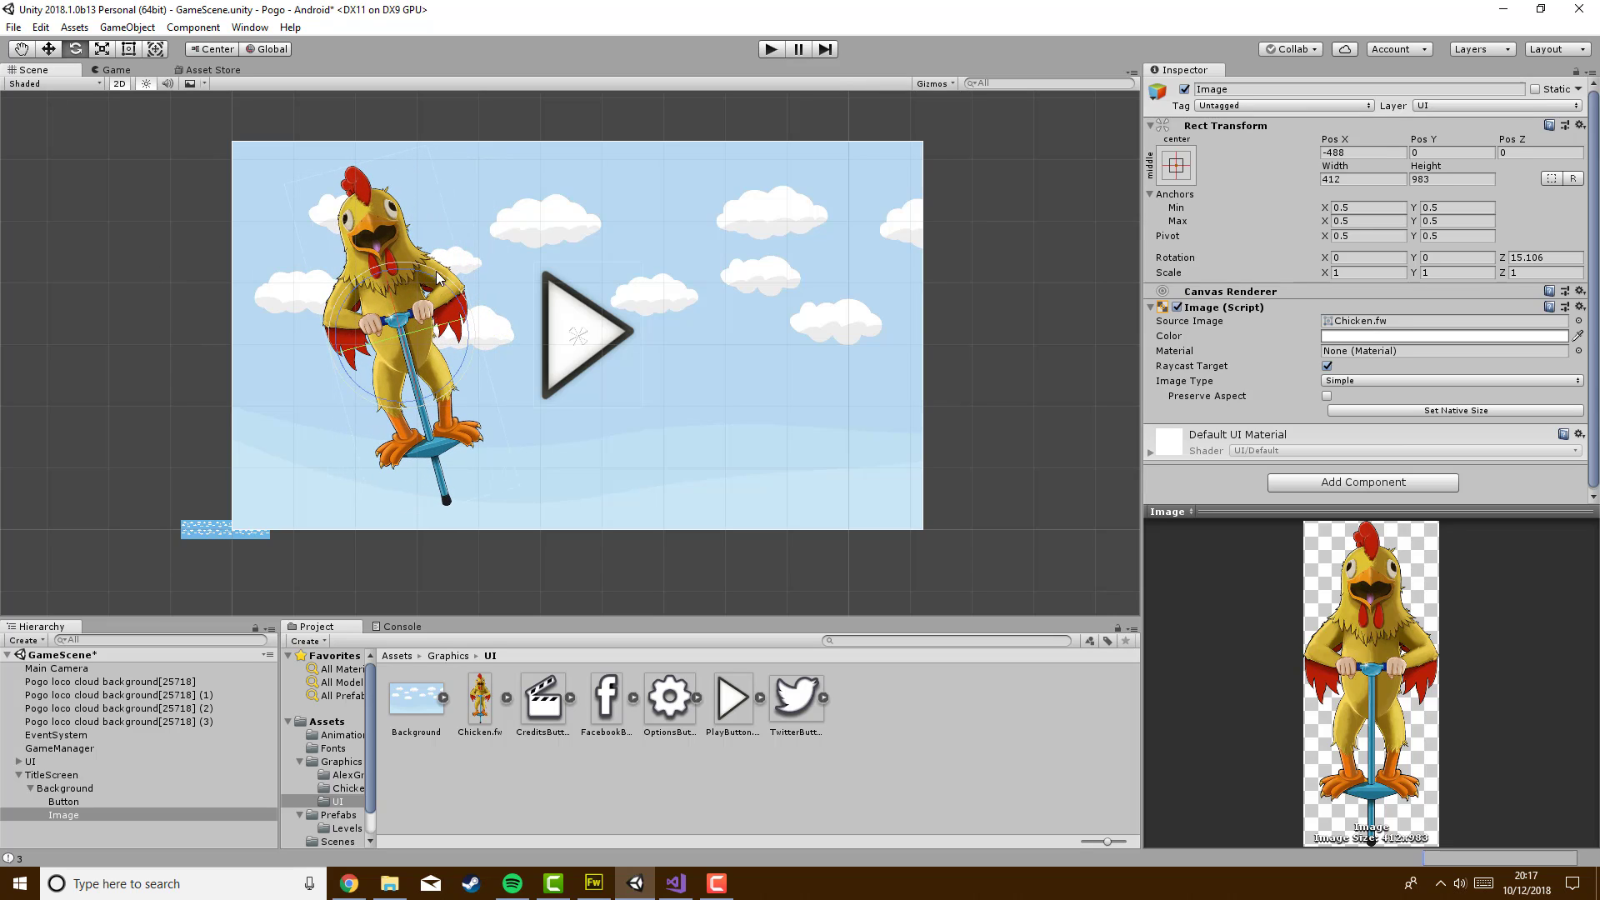
{"action": "key", "text": "ctrl+z"}
{"action": "left_click", "coordinate": [142, 299]}
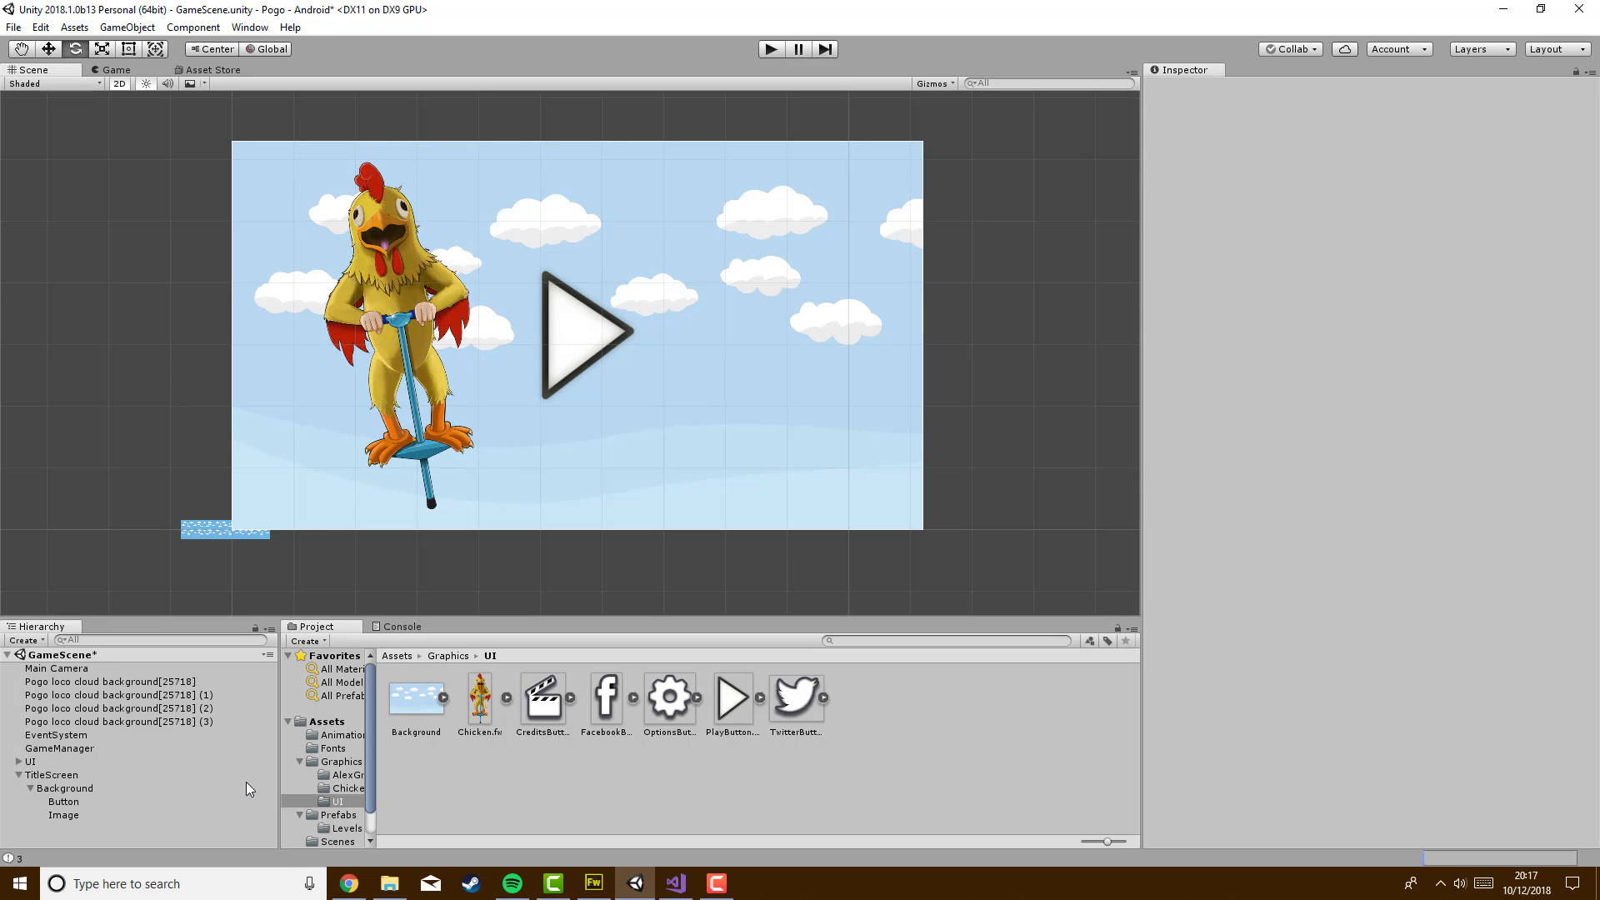
Add a second UI Button as a child of Background and delete its Text child
{"action": "left_click", "coordinate": [58, 789]}
{"action": "right_click", "coordinate": [58, 789]}
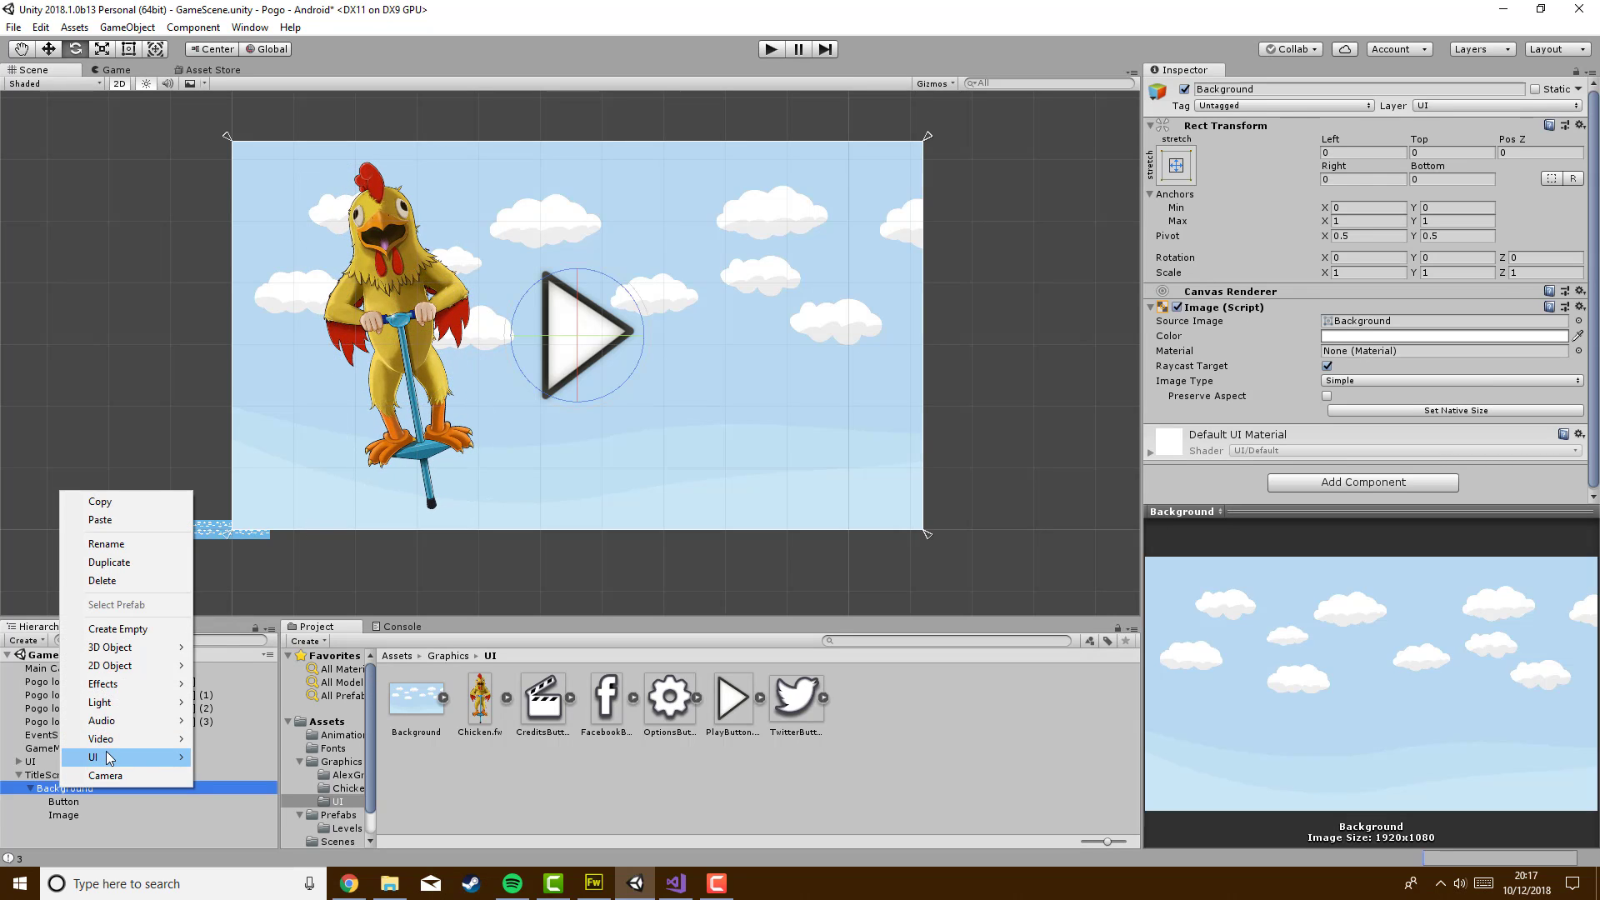
{"action": "mouse_move", "coordinate": [125, 757]}
{"action": "left_click", "coordinate": [275, 592]}
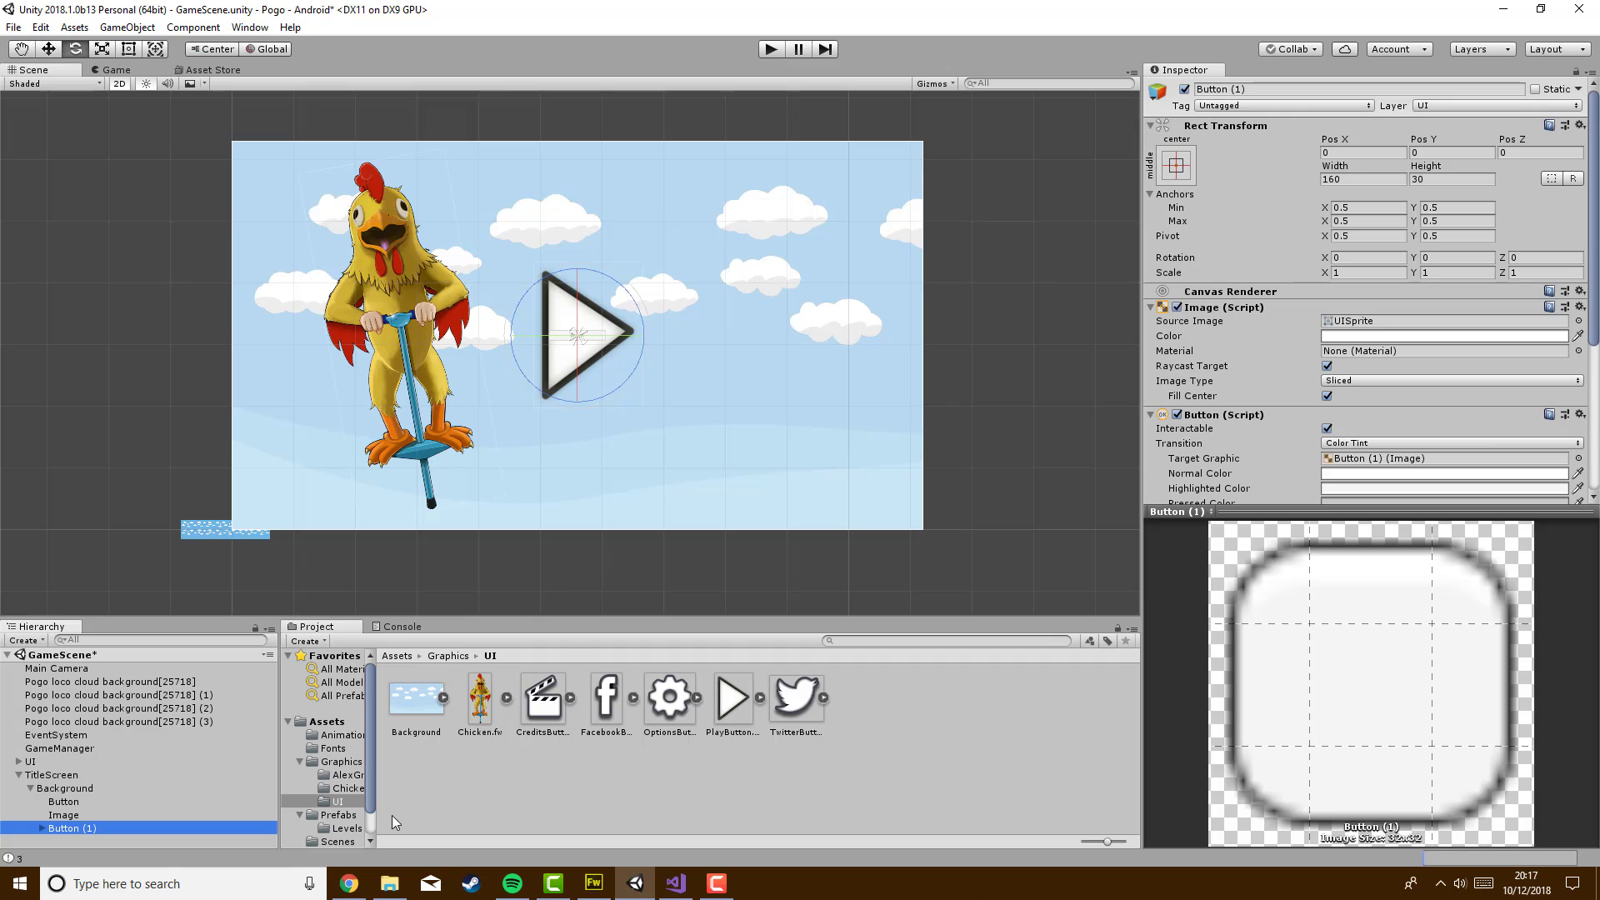
{"action": "left_click", "coordinate": [42, 828]}
{"action": "left_click", "coordinate": [67, 842]}
{"action": "right_click", "coordinate": [66, 842]}
{"action": "left_click", "coordinate": [135, 636]}
Give the second button the FacebookButton.fw sprite at native size and place it in the background's lower-left corner
{"action": "left_click_drag", "start_coordinate": [596, 710], "coordinate": [1376, 330]}
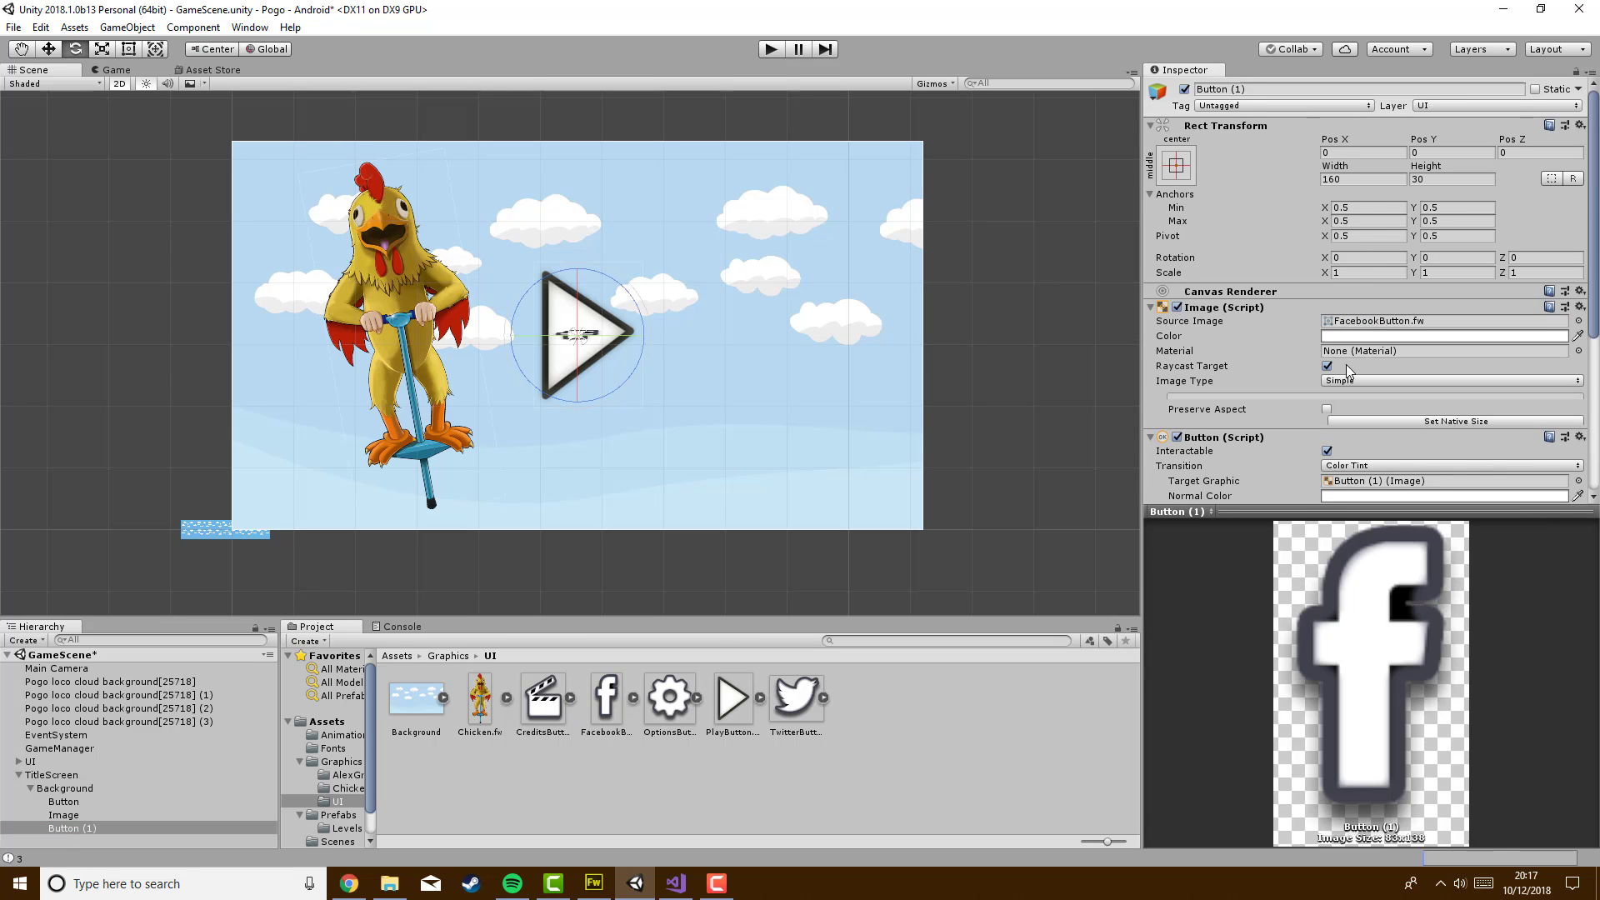
{"action": "left_click", "coordinate": [1458, 412]}
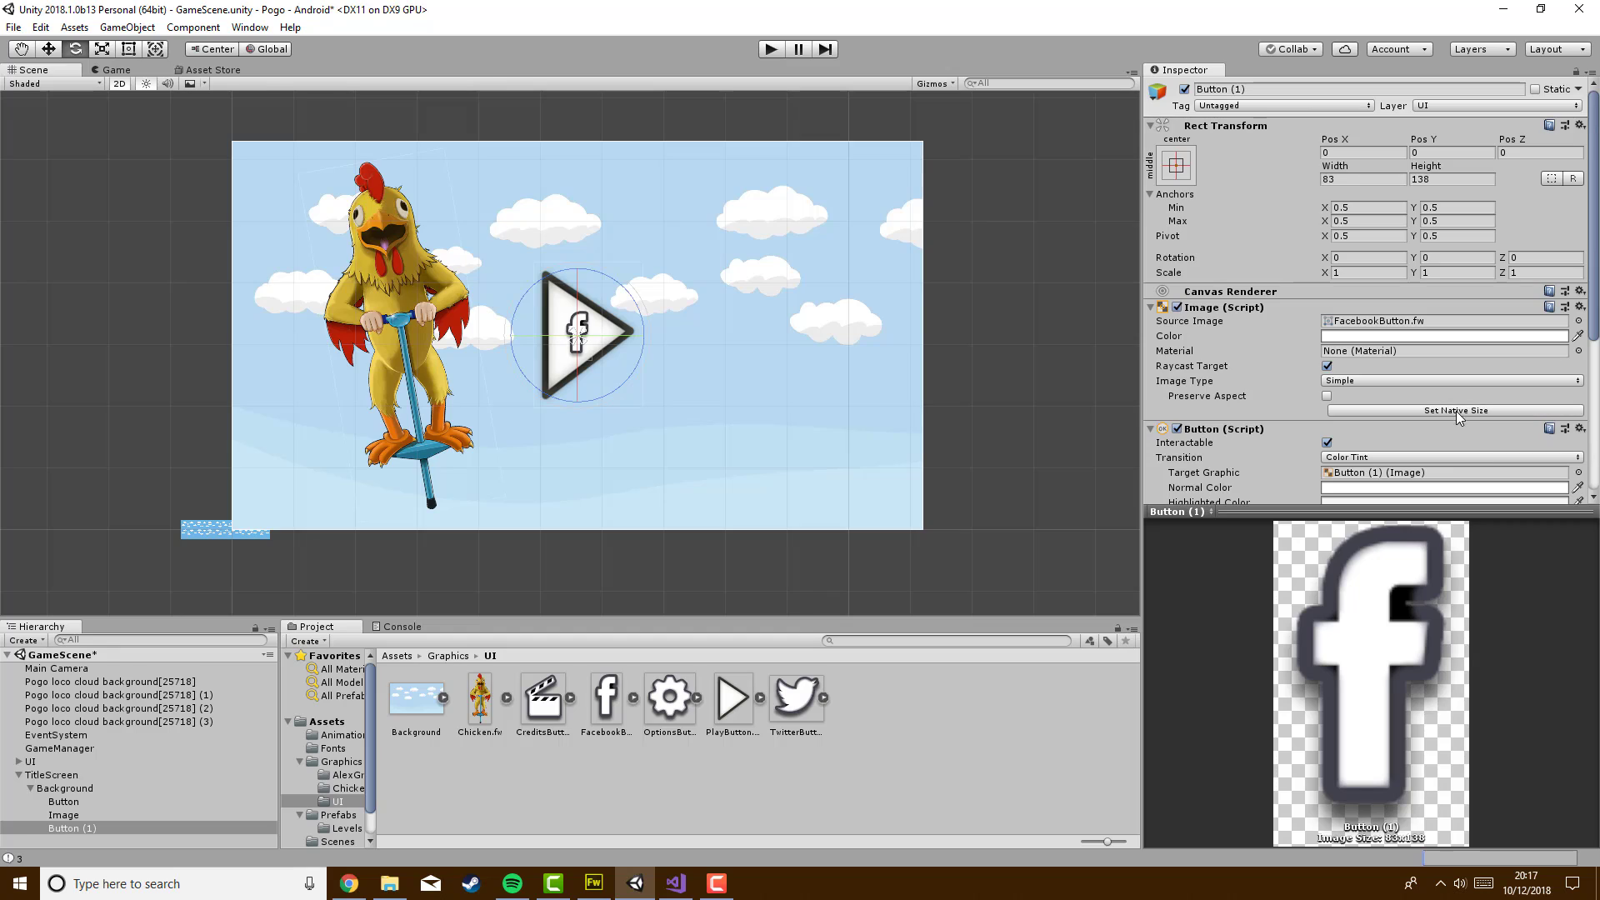
{"action": "left_click", "coordinate": [49, 48]}
{"action": "left_click_drag", "start_coordinate": [633, 350], "coordinate": [312, 360]}
{"action": "left_click_drag", "start_coordinate": [259, 274], "coordinate": [254, 433]}
Duplicate the Facebook button and make the copy a native-size TwitterButton.fw button at about Pos X -750, Pos Y -453
{"action": "key", "text": "ctrl+d"}
{"action": "left_click_drag", "start_coordinate": [311, 503], "coordinate": [349, 509]}
{"action": "left_click_drag", "start_coordinate": [783, 710], "coordinate": [1457, 325]}
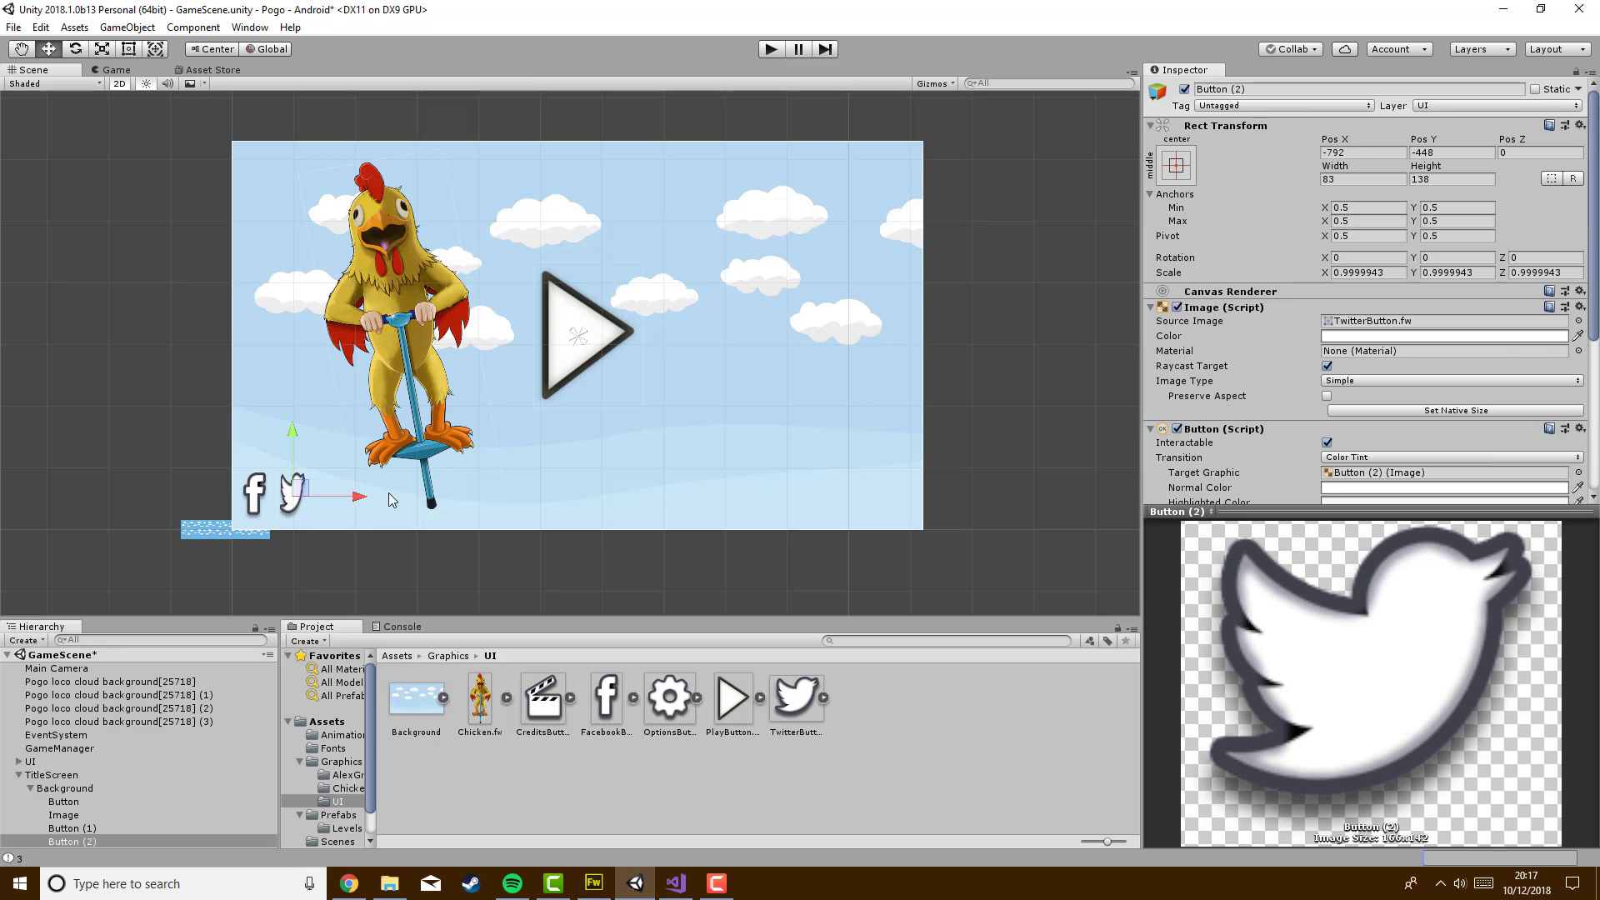
{"action": "left_click", "coordinate": [1467, 410]}
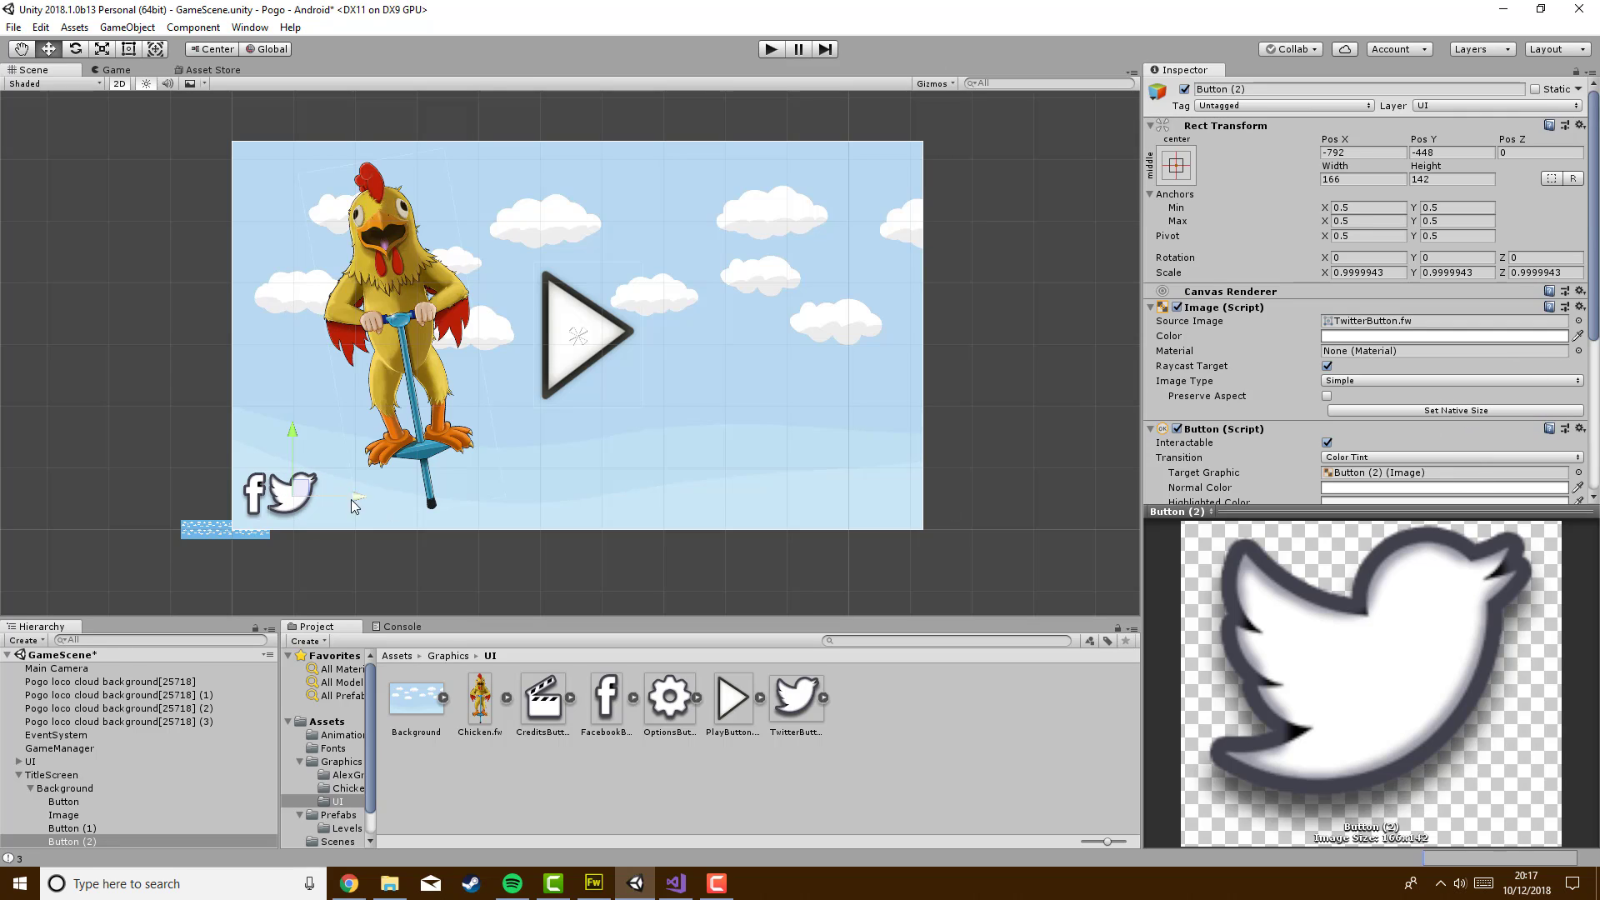
{"action": "left_click_drag", "start_coordinate": [357, 499], "coordinate": [374, 498]}
{"action": "left_click_drag", "start_coordinate": [310, 450], "coordinate": [310, 453]}
Duplicate the Twitter button and make the copy a native-size OptionsButton.fw button in the background's lower-right area, at about Pos X 657
{"action": "key", "text": "ctrl+d"}
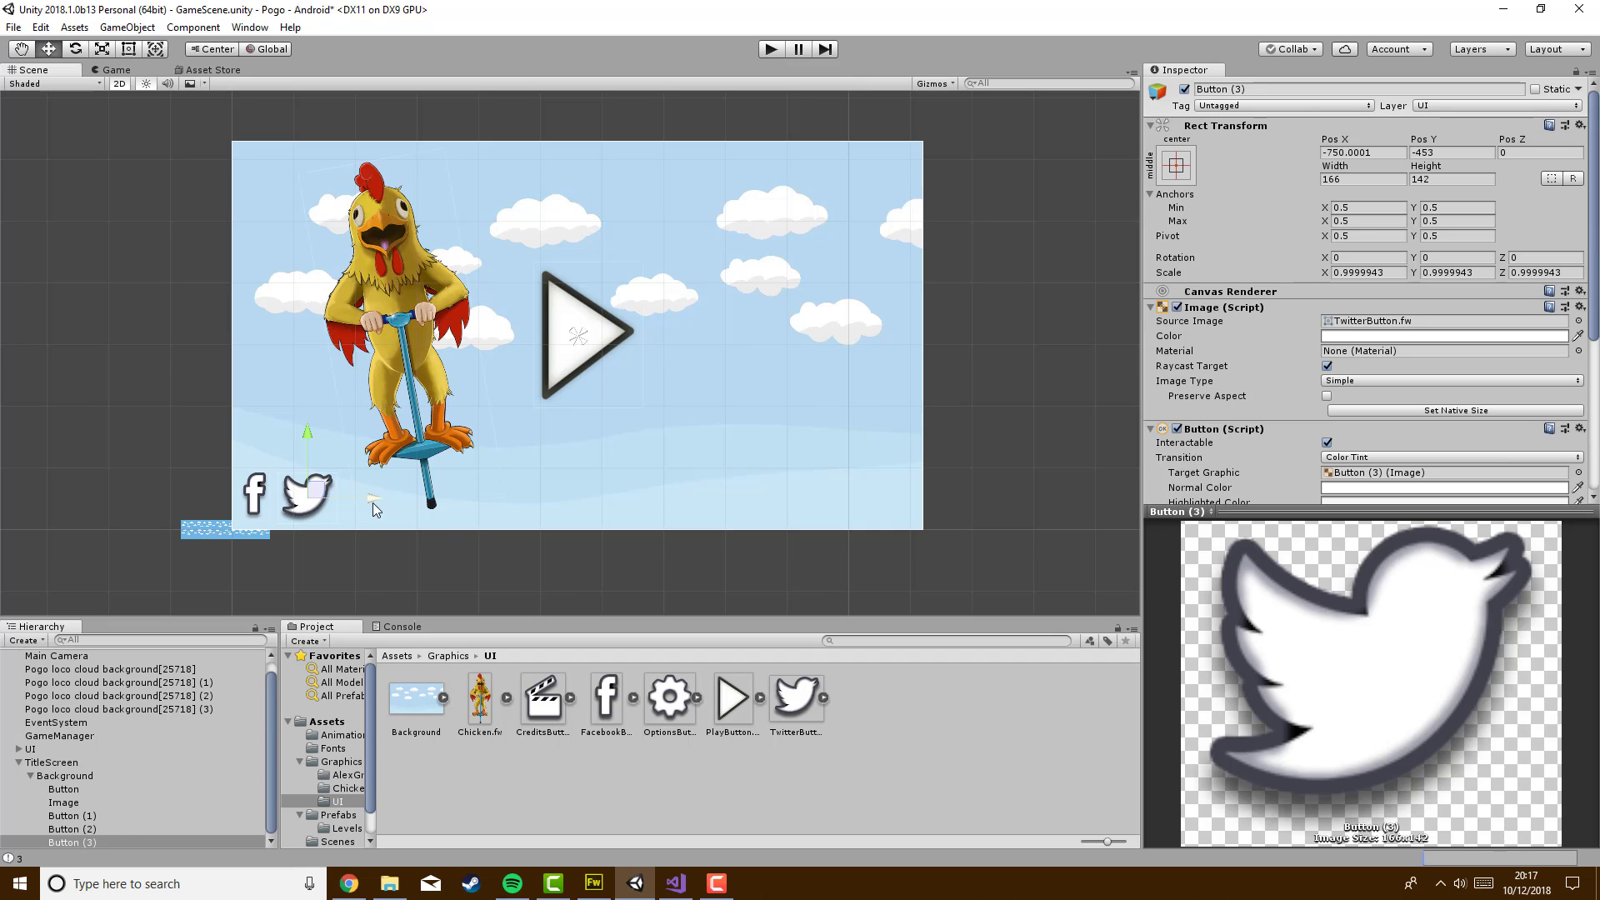
{"action": "left_click_drag", "start_coordinate": [363, 499], "coordinate": [883, 498]}
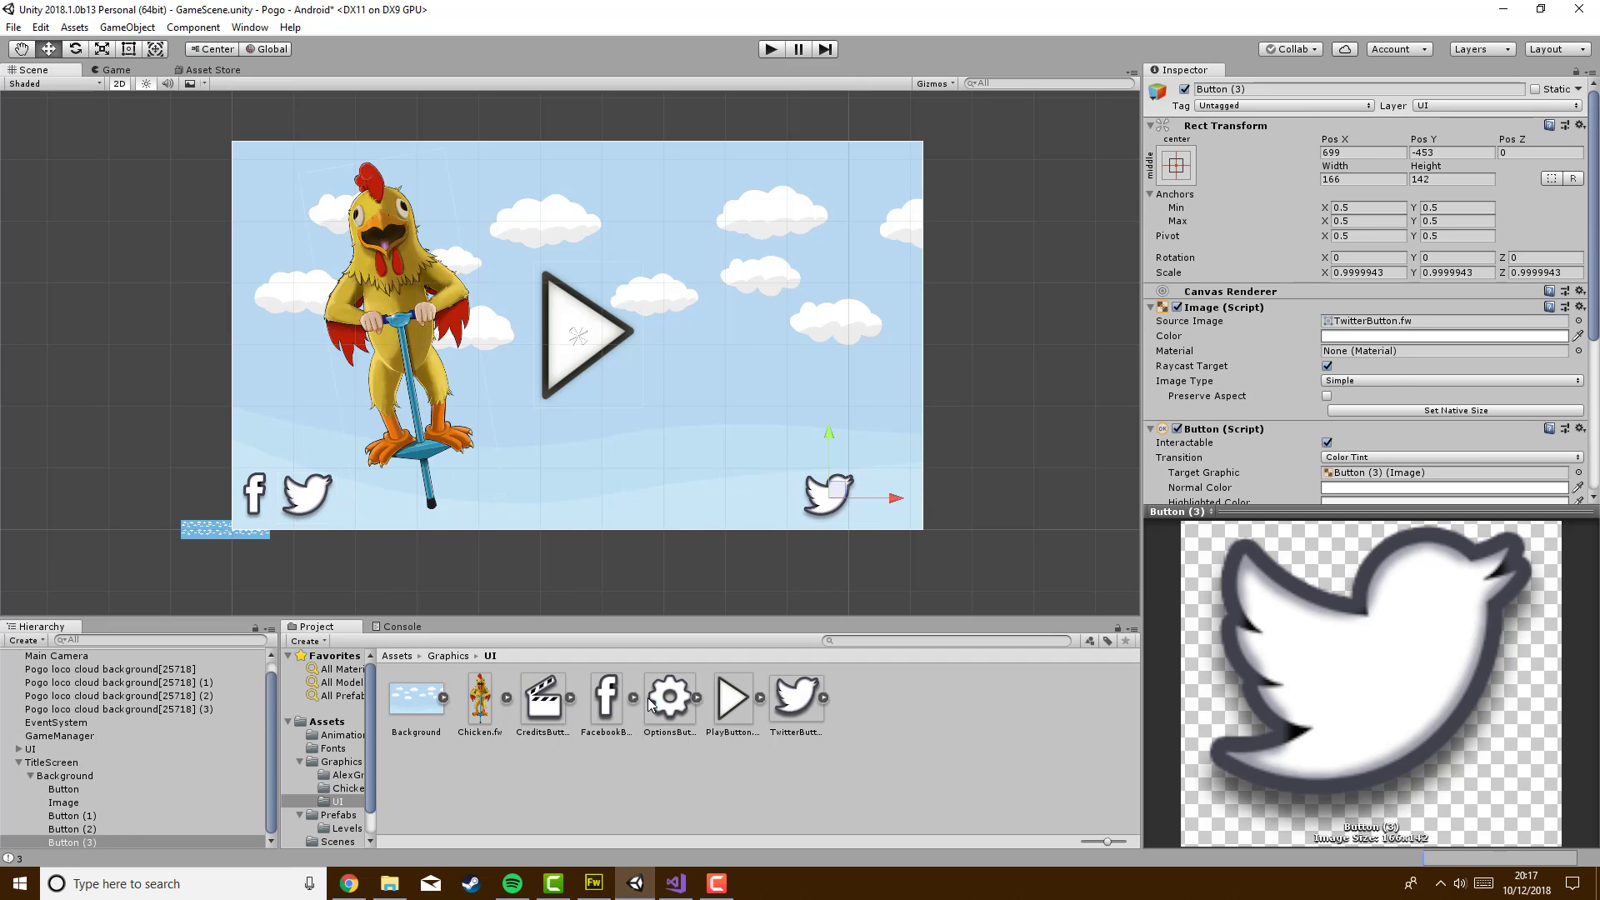
{"action": "left_click_drag", "start_coordinate": [651, 704], "coordinate": [1406, 323]}
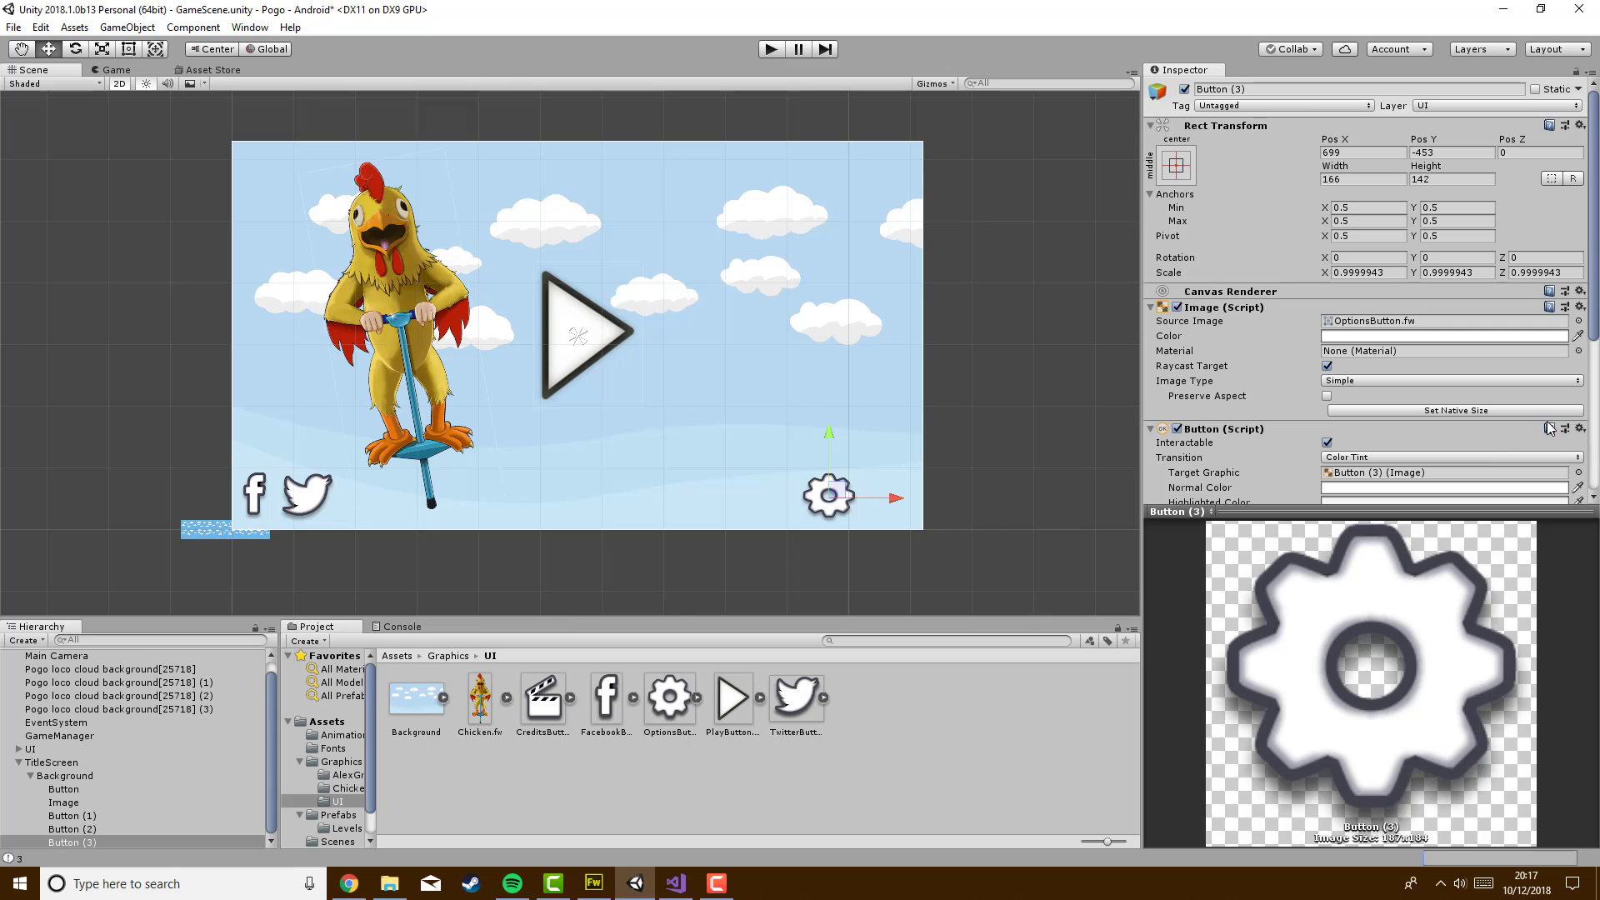
{"action": "left_click", "coordinate": [1483, 412]}
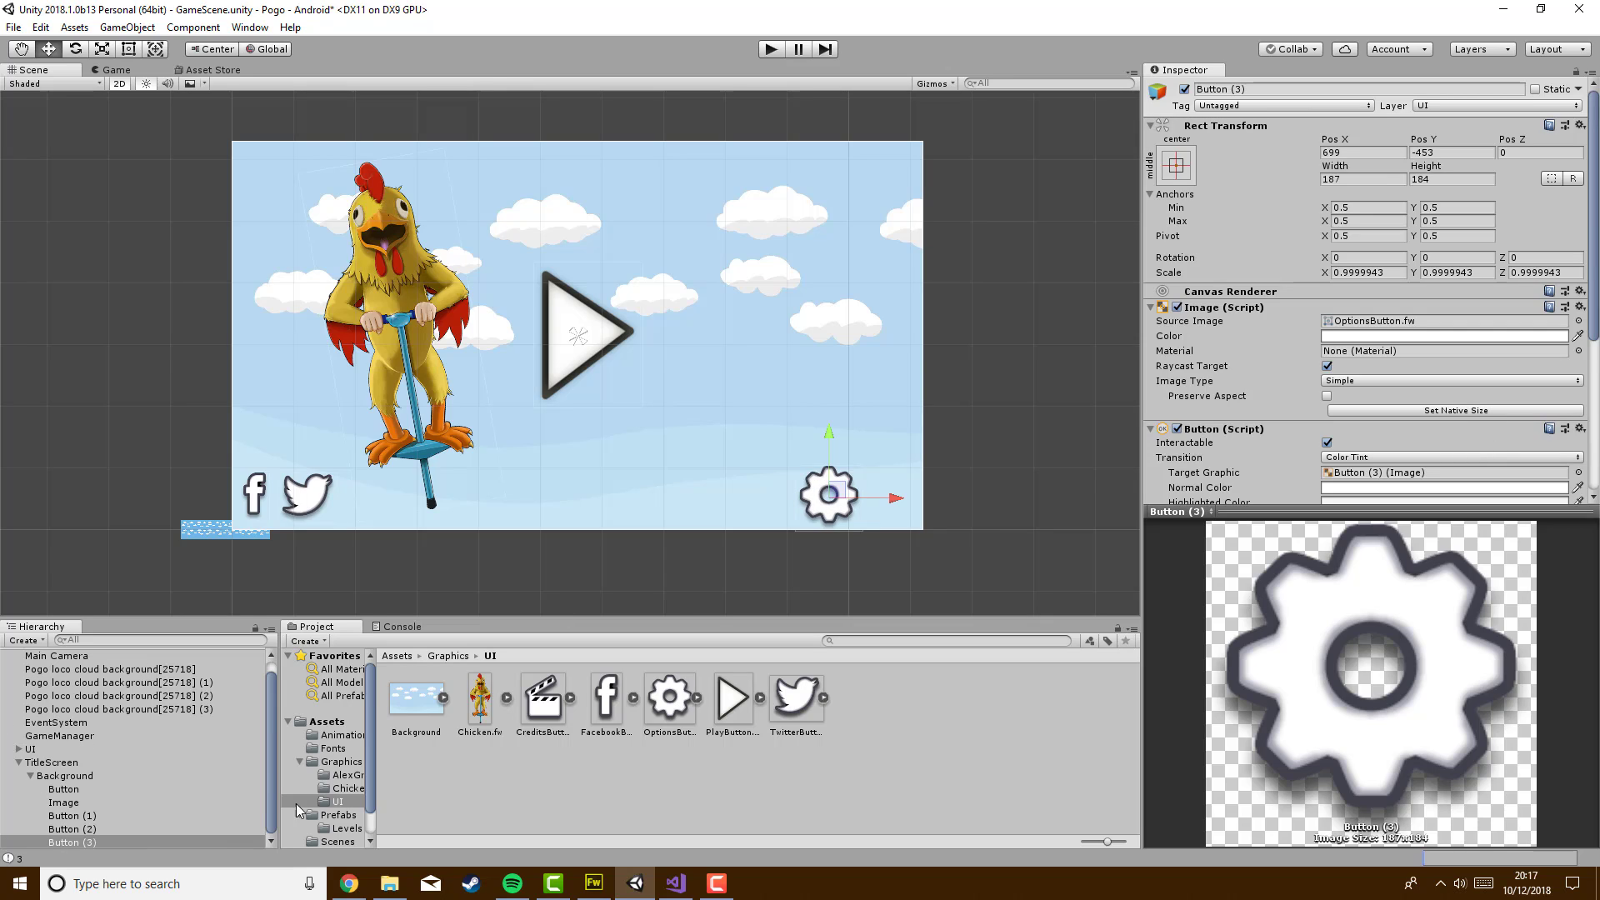
{"action": "mouse_move", "coordinate": [896, 499]}
{"action": "left_mouse_down"}
{"action": "mouse_move", "coordinate": [957, 500]}
{"action": "mouse_move", "coordinate": [880, 499]}
{"action": "left_mouse_up"}
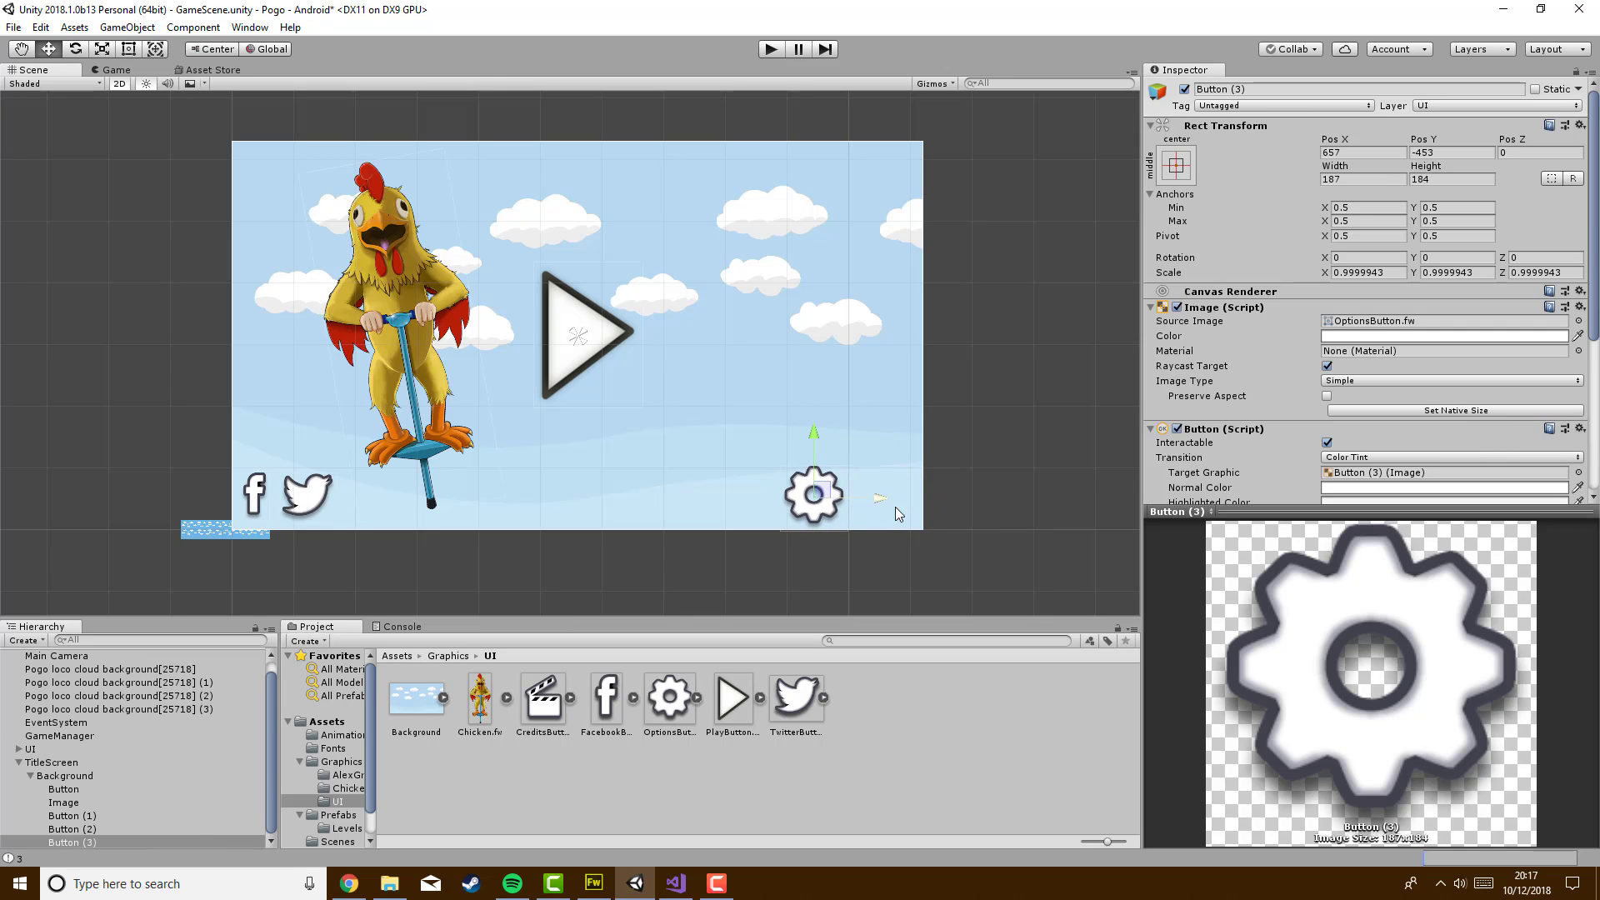
Add another copy of the Twitter button in the background's lower-right corner and give it the CreditsButton.fw sprite at native size
{"action": "key", "text": "ctrl+v"}
{"action": "left_click", "coordinate": [872, 503]}
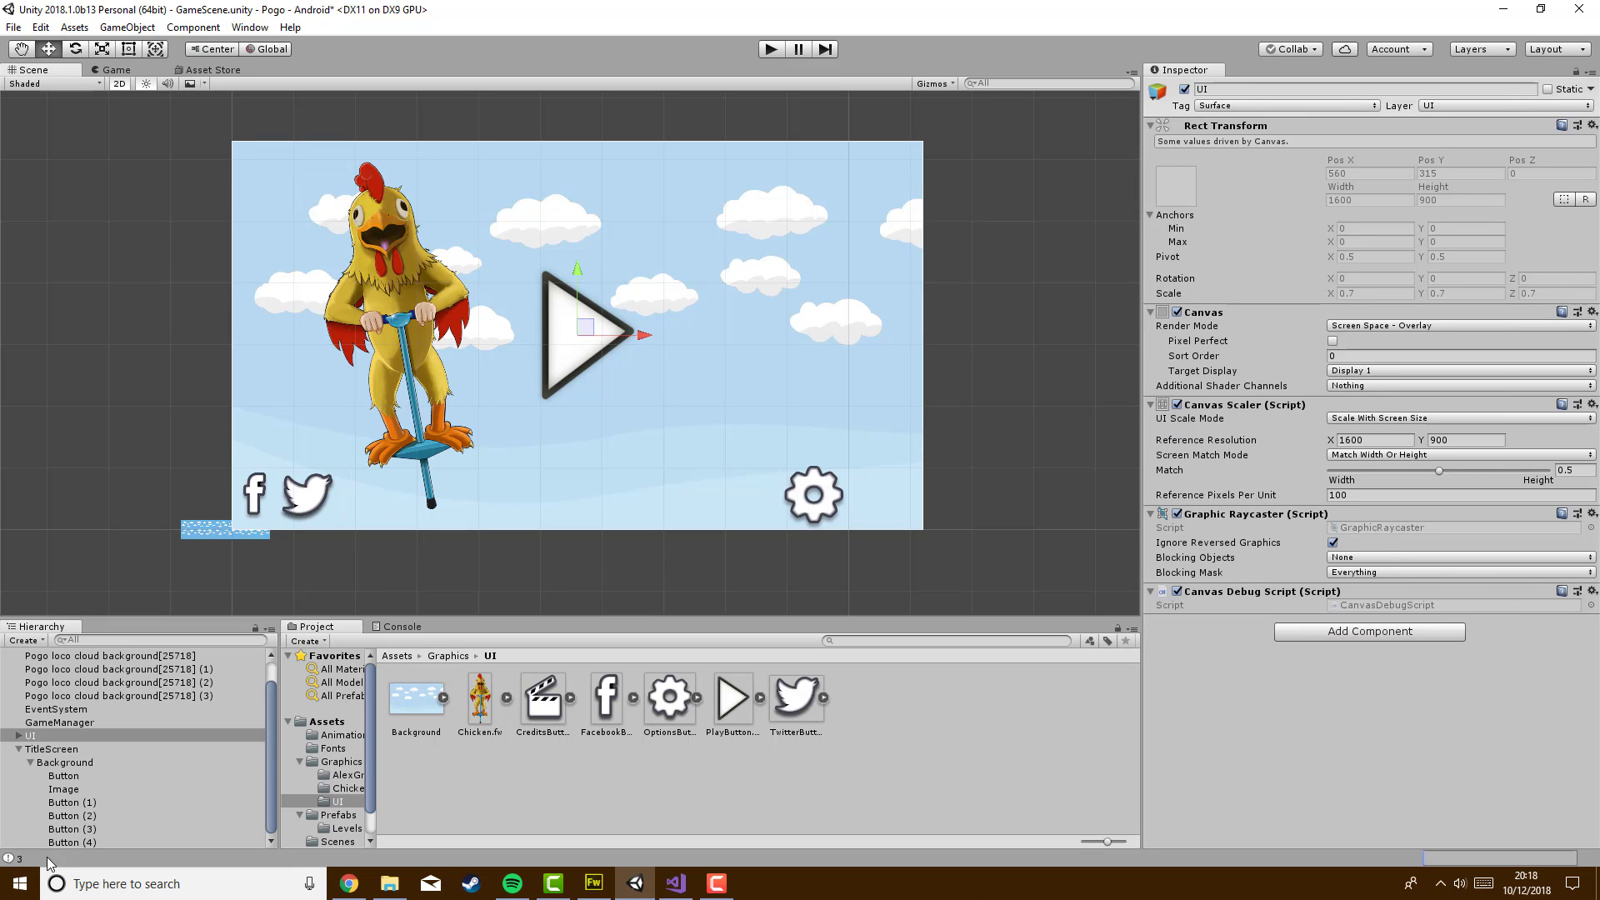
{"action": "left_click", "coordinate": [73, 843]}
{"action": "left_click_drag", "start_coordinate": [384, 497], "coordinate": [952, 489]}
{"action": "left_click_drag", "start_coordinate": [545, 700], "coordinate": [1383, 330]}
{"action": "left_click", "coordinate": [1423, 411]}
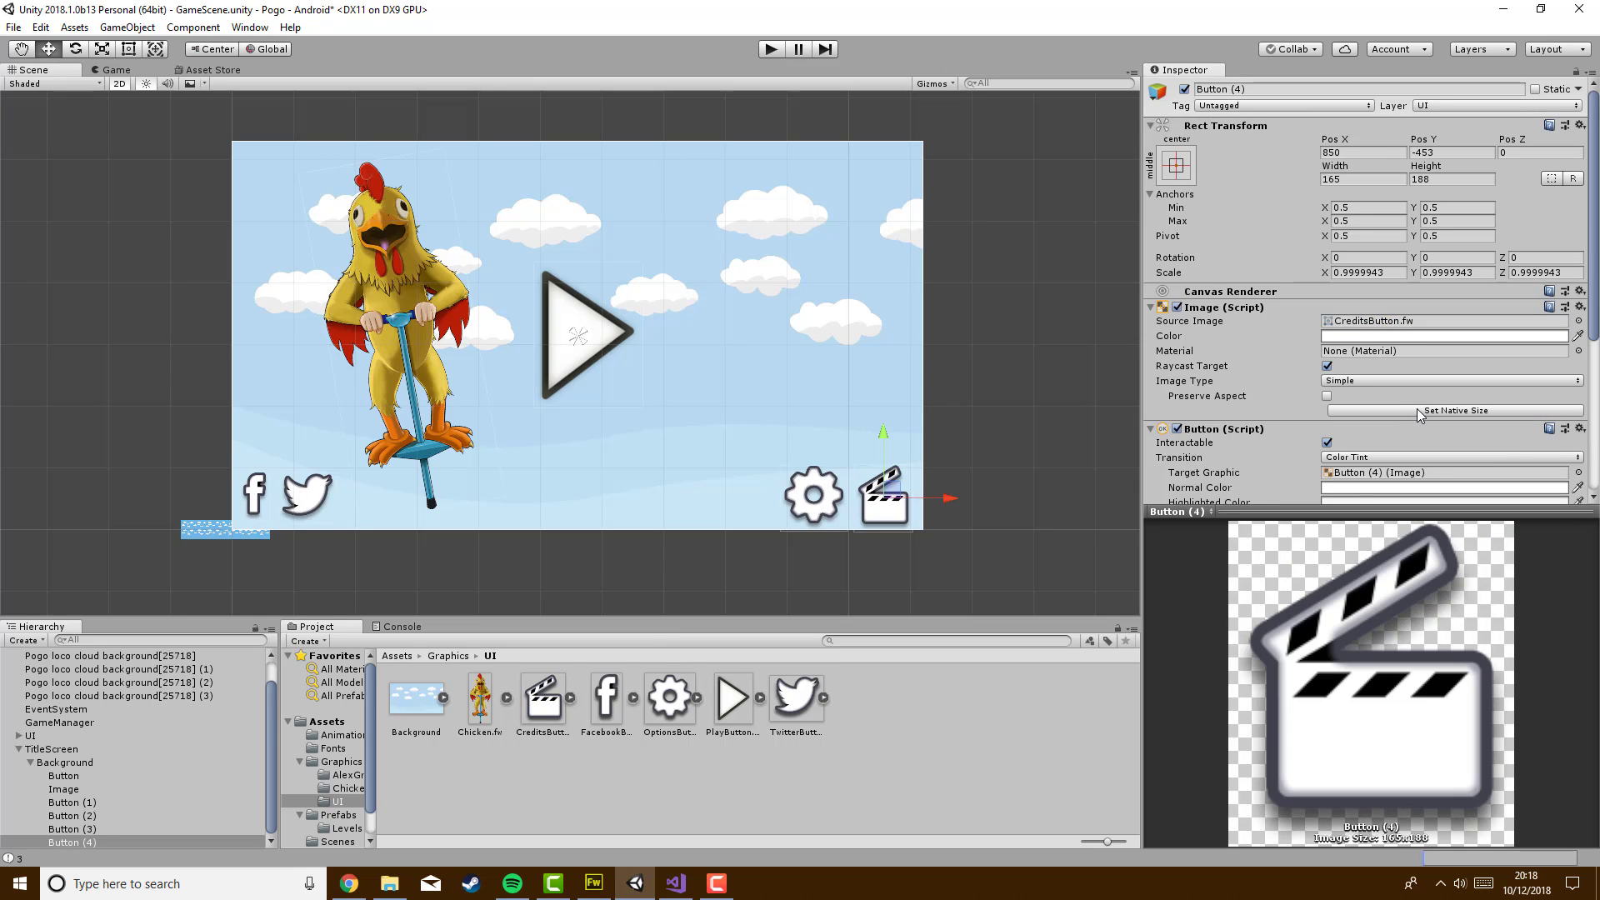
Adjust the credits button to about Pos X 845, and raise the Facebook, Twitter, options and credits buttons together by about 5 units
{"action": "left_click_drag", "start_coordinate": [952, 499], "coordinate": [945, 500]}
{"action": "left_click_drag", "start_coordinate": [887, 437], "coordinate": [885, 428]}
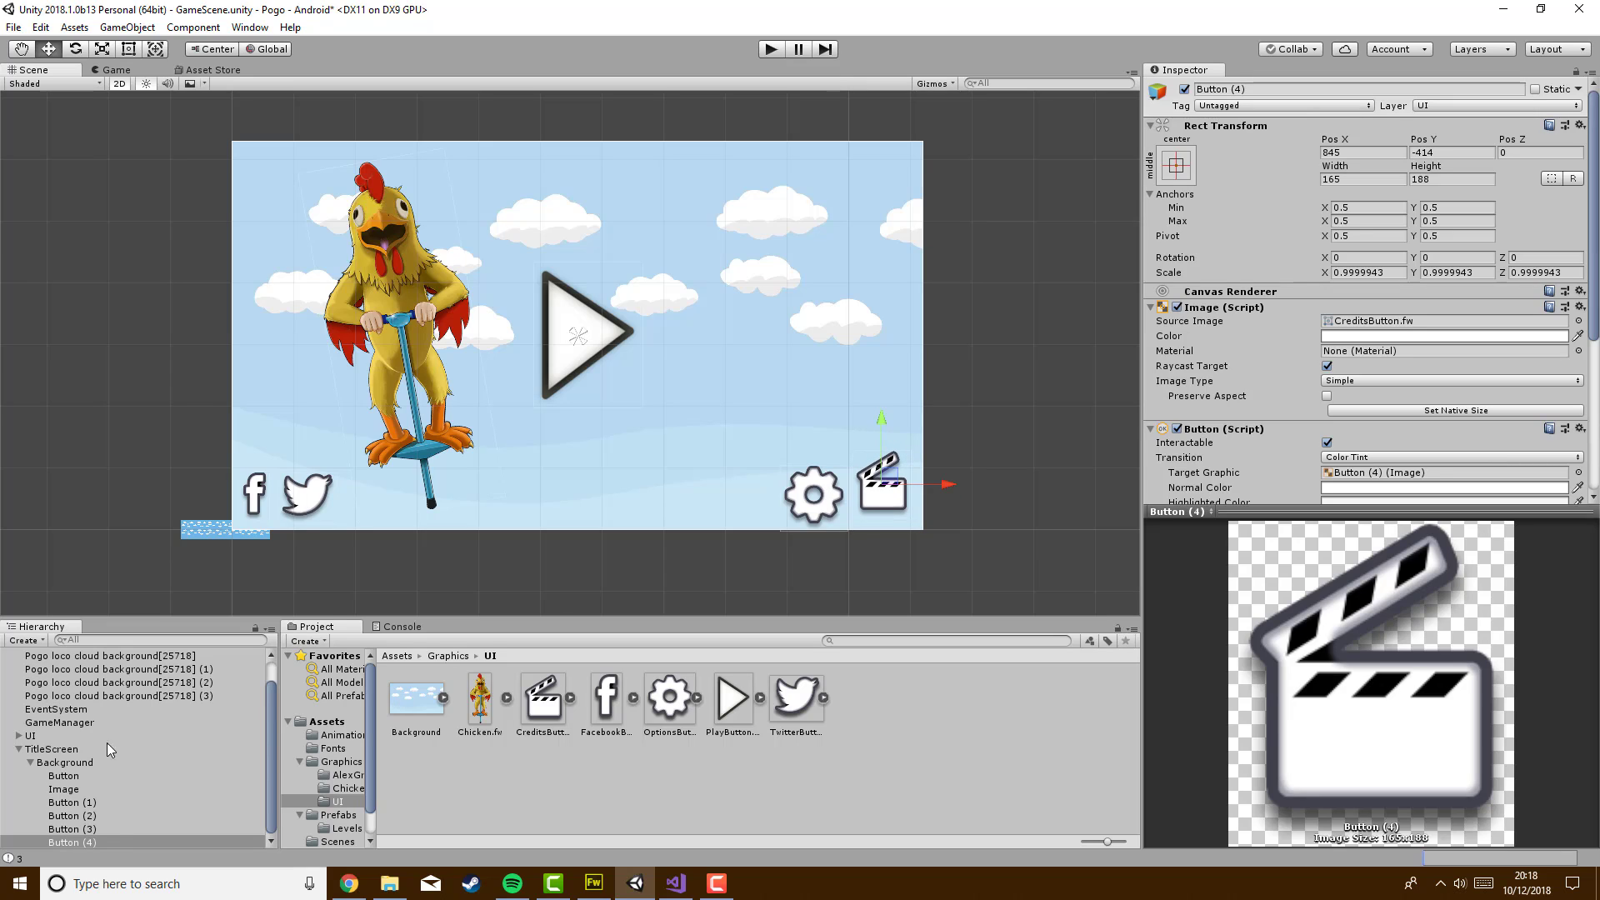
{"action": "left_click", "coordinate": [74, 804], "text": "shift"}
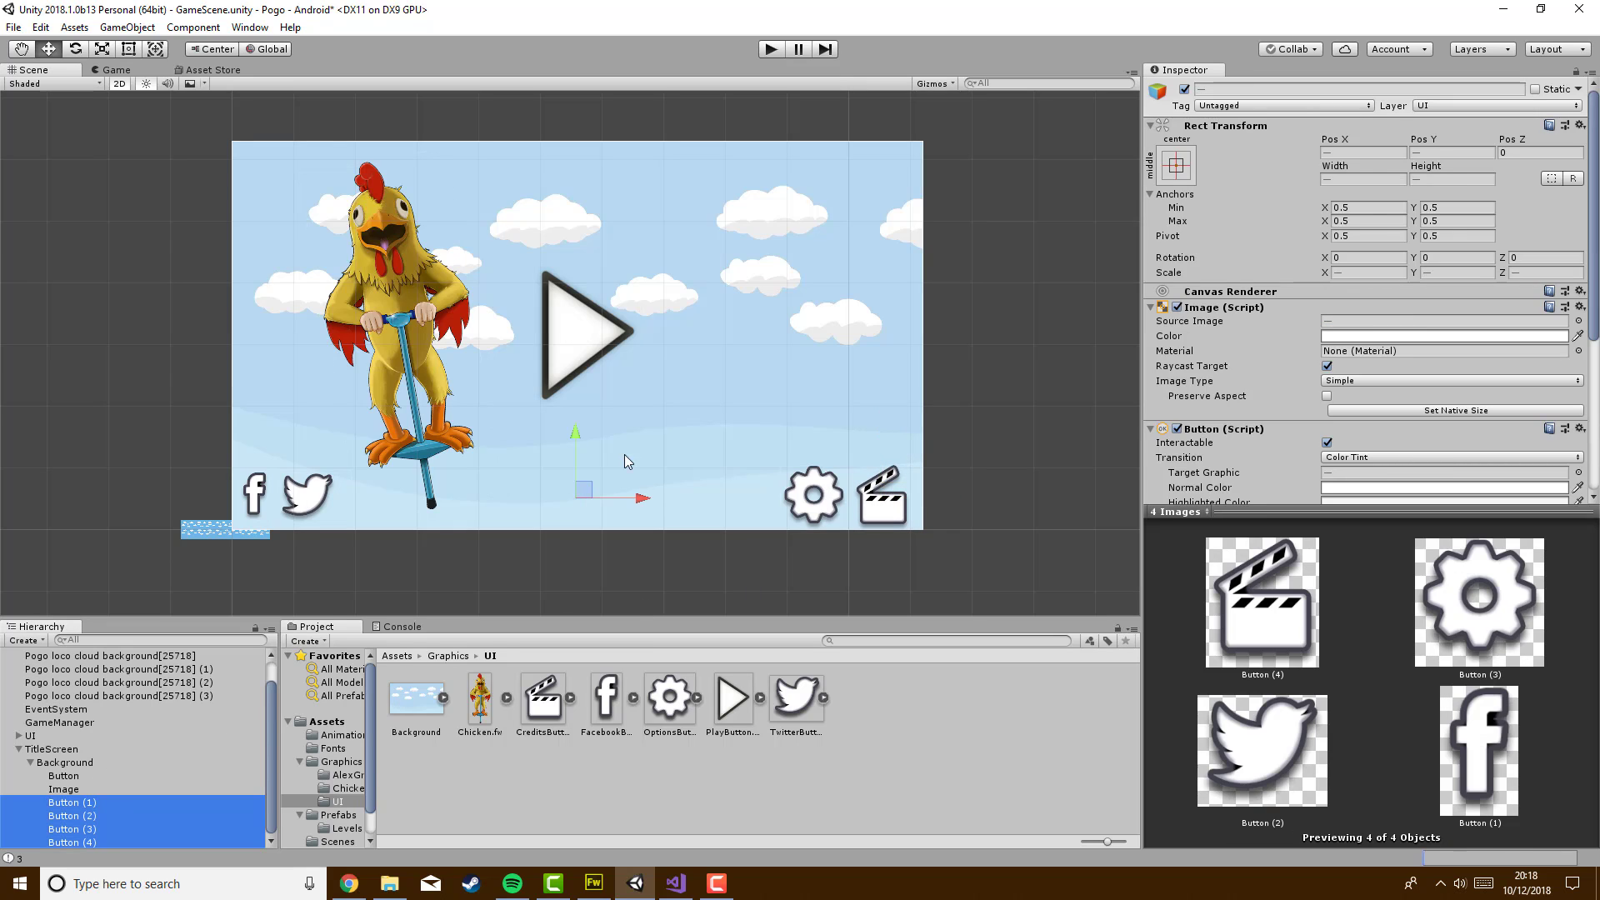
{"action": "mouse_move", "coordinate": [569, 439]}
{"action": "left_mouse_down"}
{"action": "mouse_move", "coordinate": [572, 425]}
{"action": "mouse_move", "coordinate": [573, 442]}
{"action": "left_mouse_up"}
Move the chicken image closer to the play button, to about Pos X -411
{"action": "left_click", "coordinate": [587, 325]}
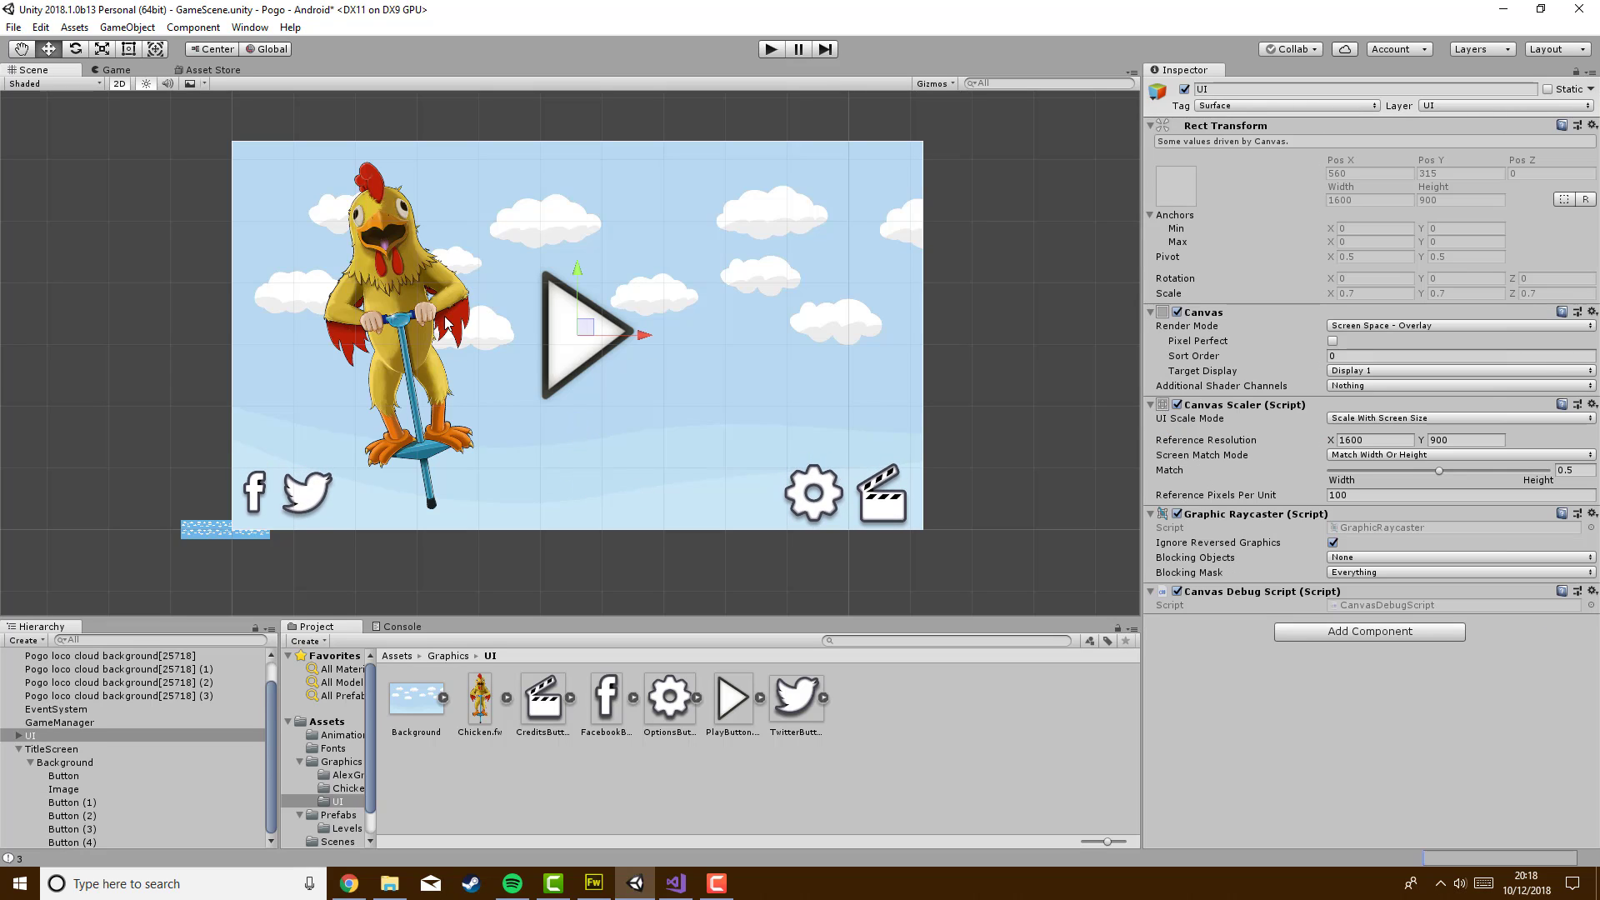
{"action": "left_click", "coordinate": [447, 323]}
{"action": "left_click_drag", "start_coordinate": [510, 343], "coordinate": [548, 346]}
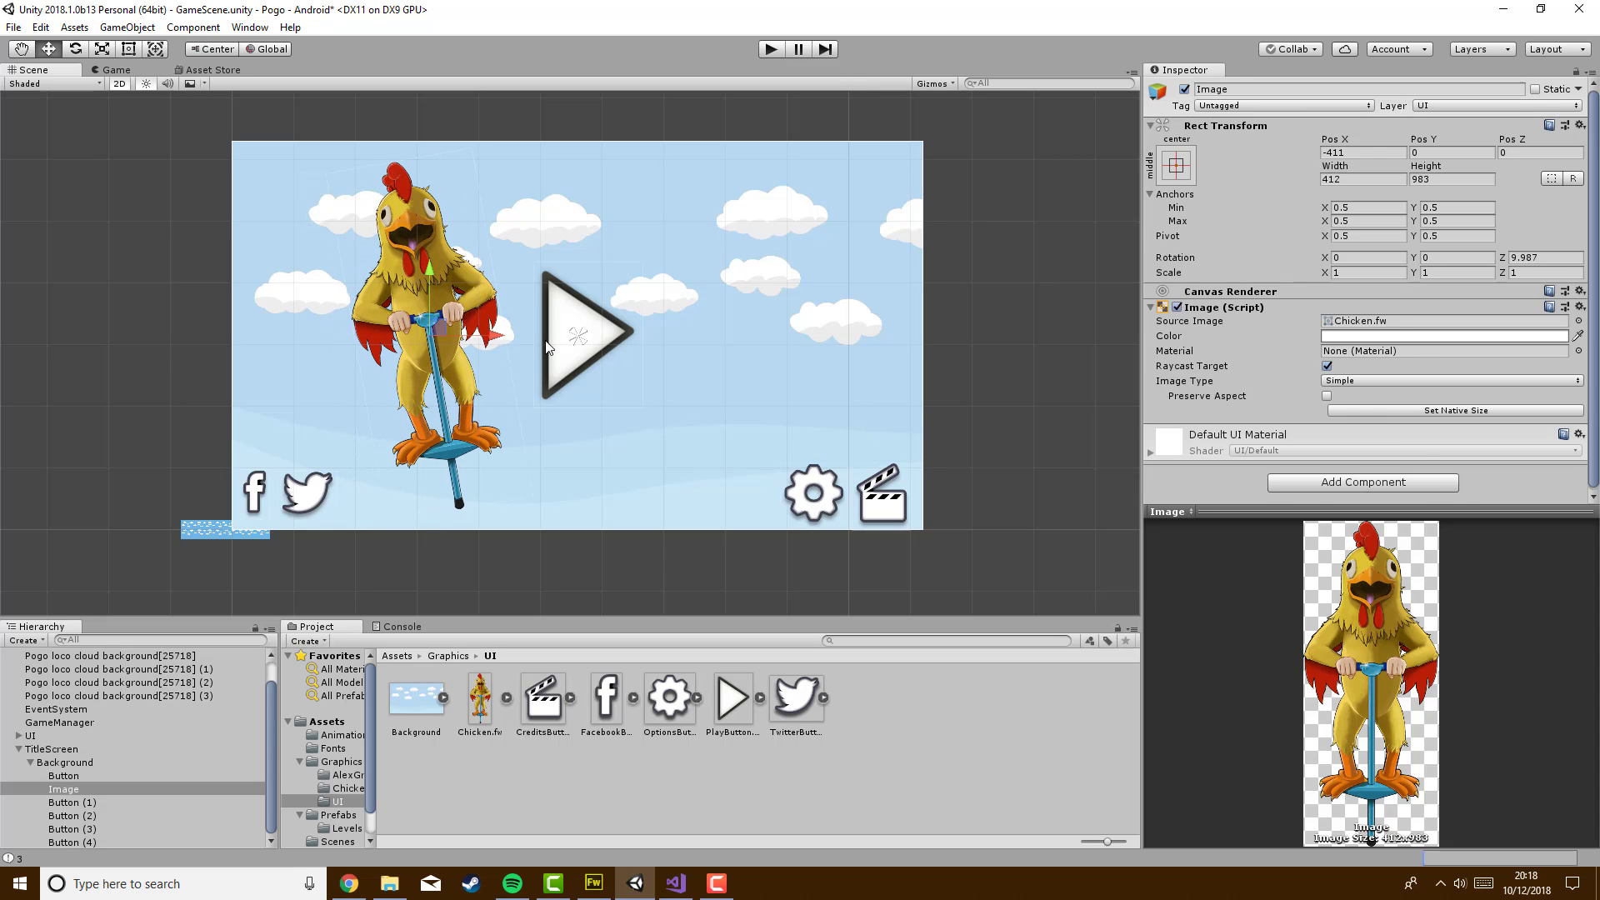
{"action": "left_click", "coordinate": [597, 351]}
Switch to Fireworks to compare the title screen layout with the mockup, and return to Unity
{"action": "left_click", "coordinate": [595, 883]}
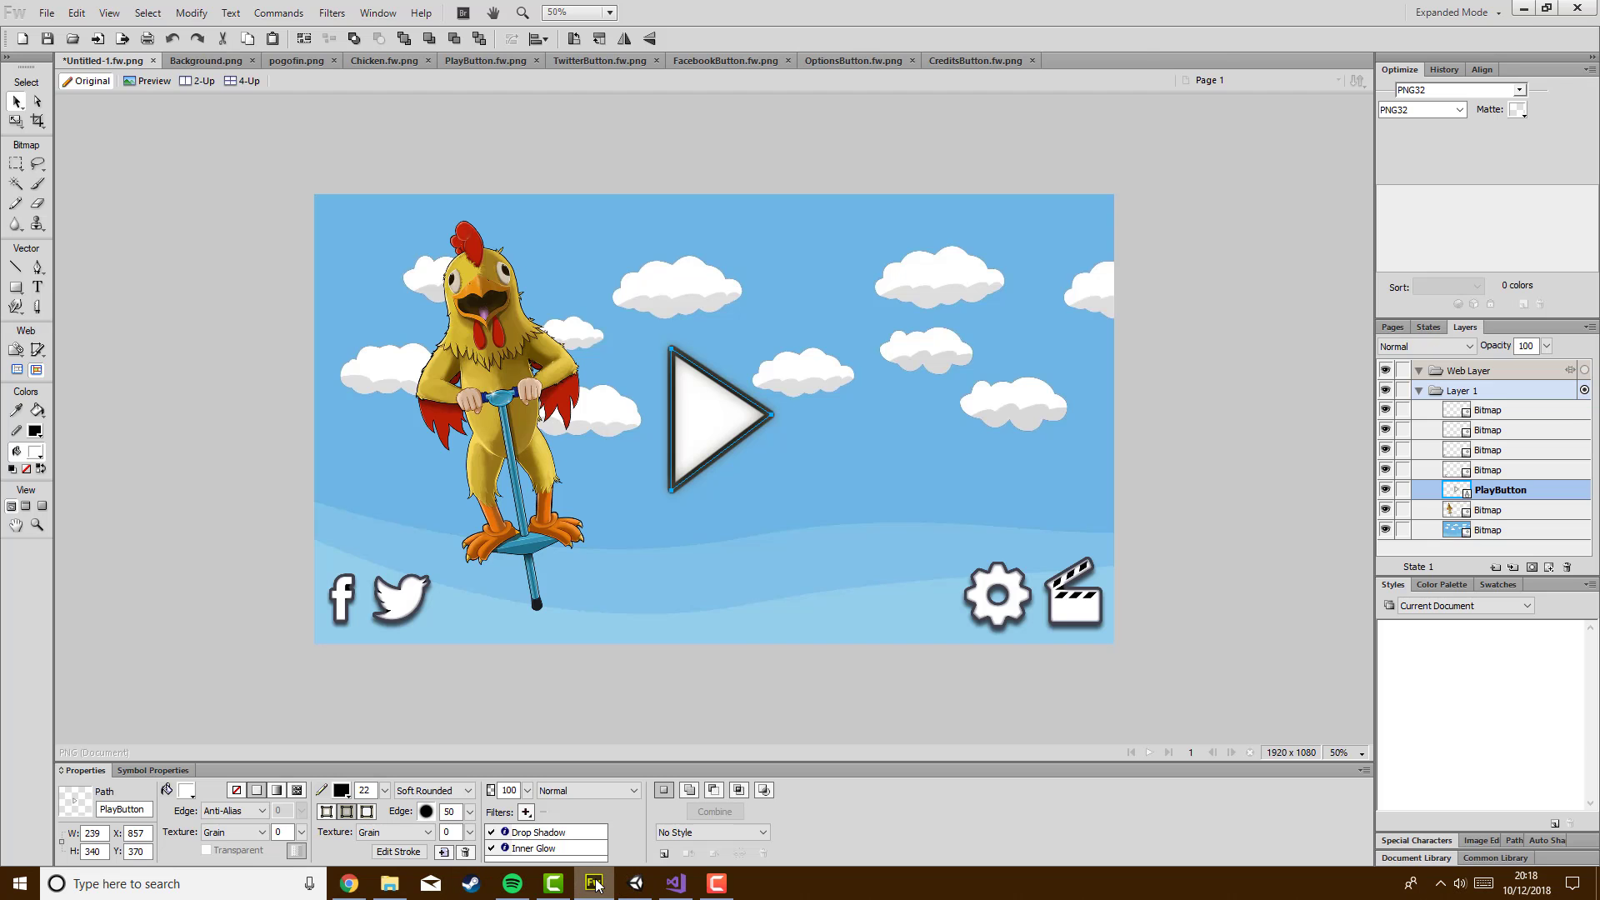
{"action": "left_click", "coordinate": [594, 884]}
{"action": "left_click", "coordinate": [594, 883]}
{"action": "left_click", "coordinate": [596, 885]}
Rename the play triangle's button object to PlayButton
{"action": "left_click", "coordinate": [852, 504]}
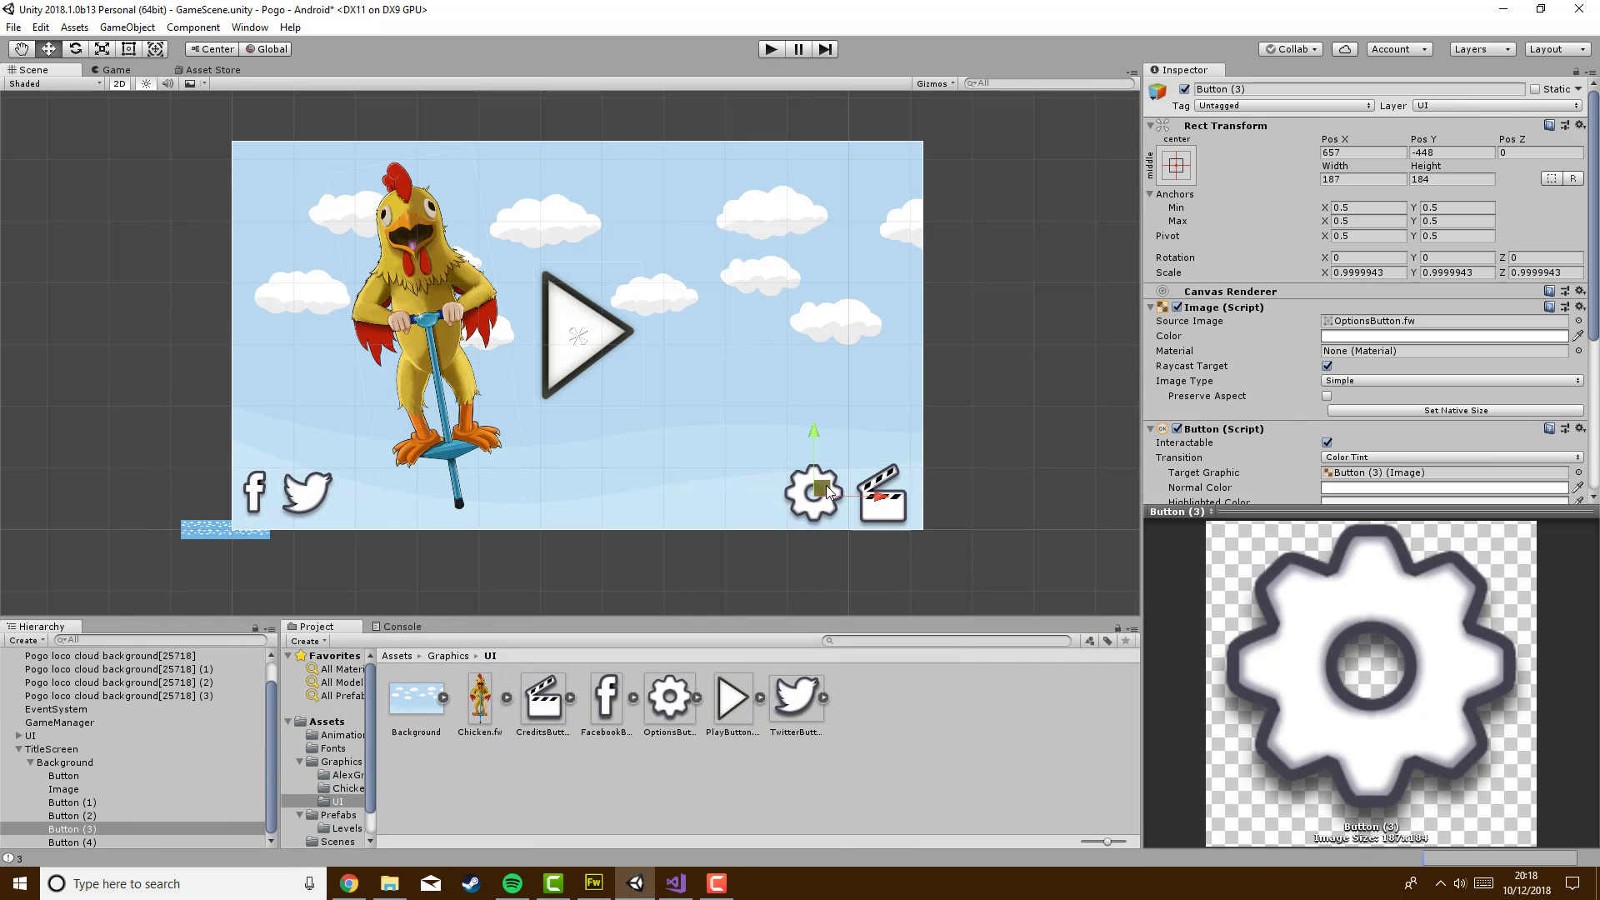
{"action": "left_click", "coordinate": [104, 802]}
{"action": "left_click", "coordinate": [101, 776]}
{"action": "left_click", "coordinate": [1239, 89]}
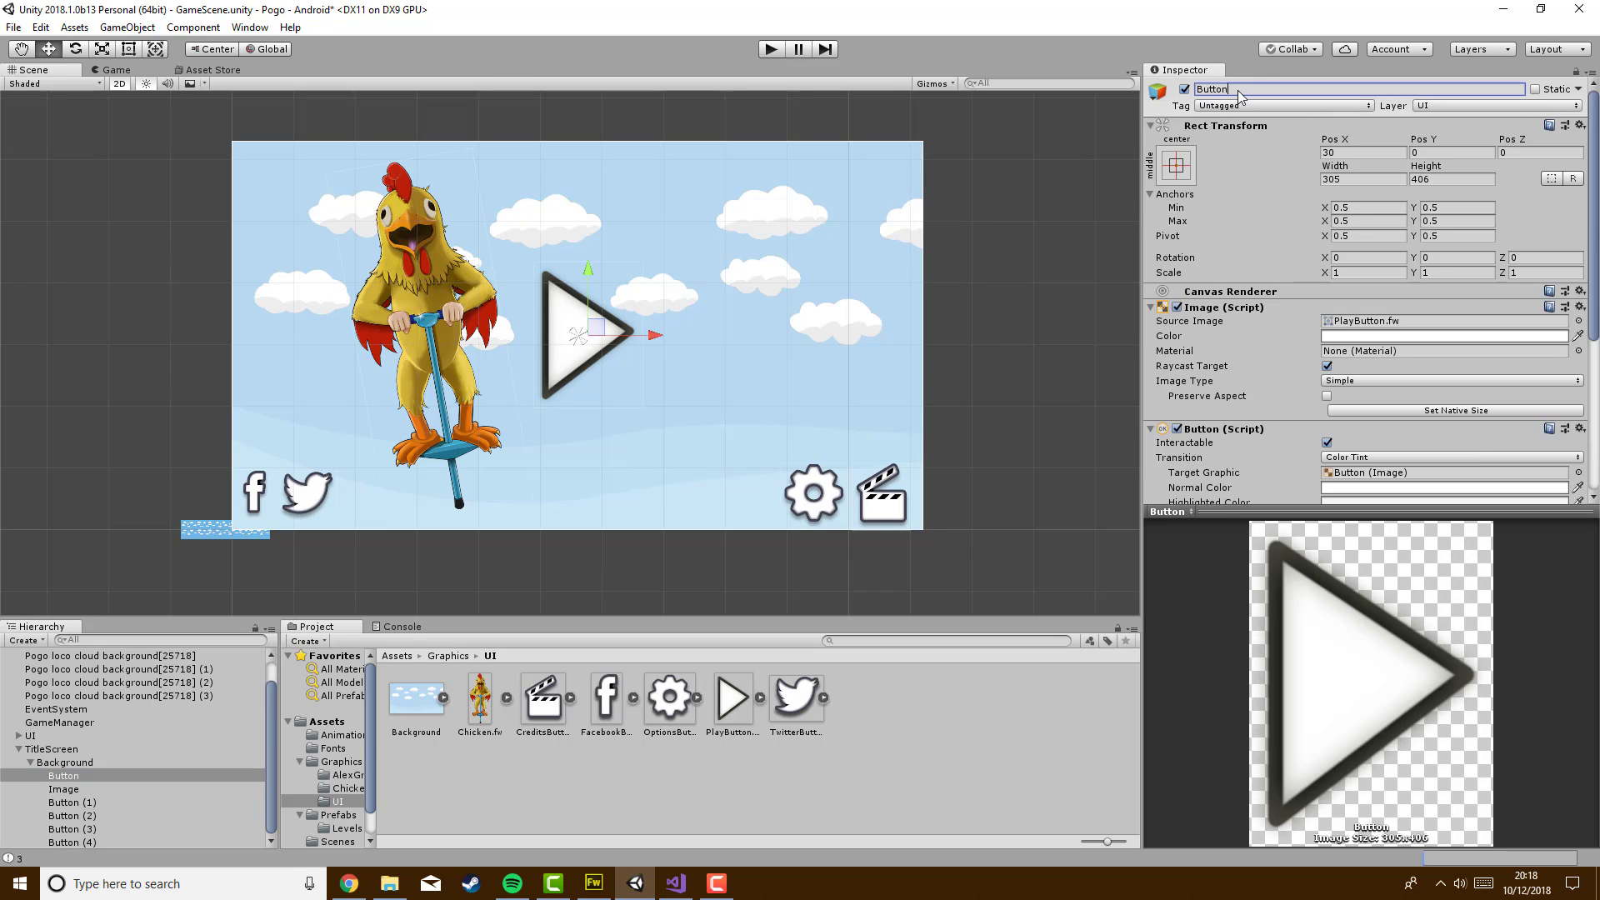
{"action": "type", "text": "PlayButton"}
{"action": "key", "text": "Return"}
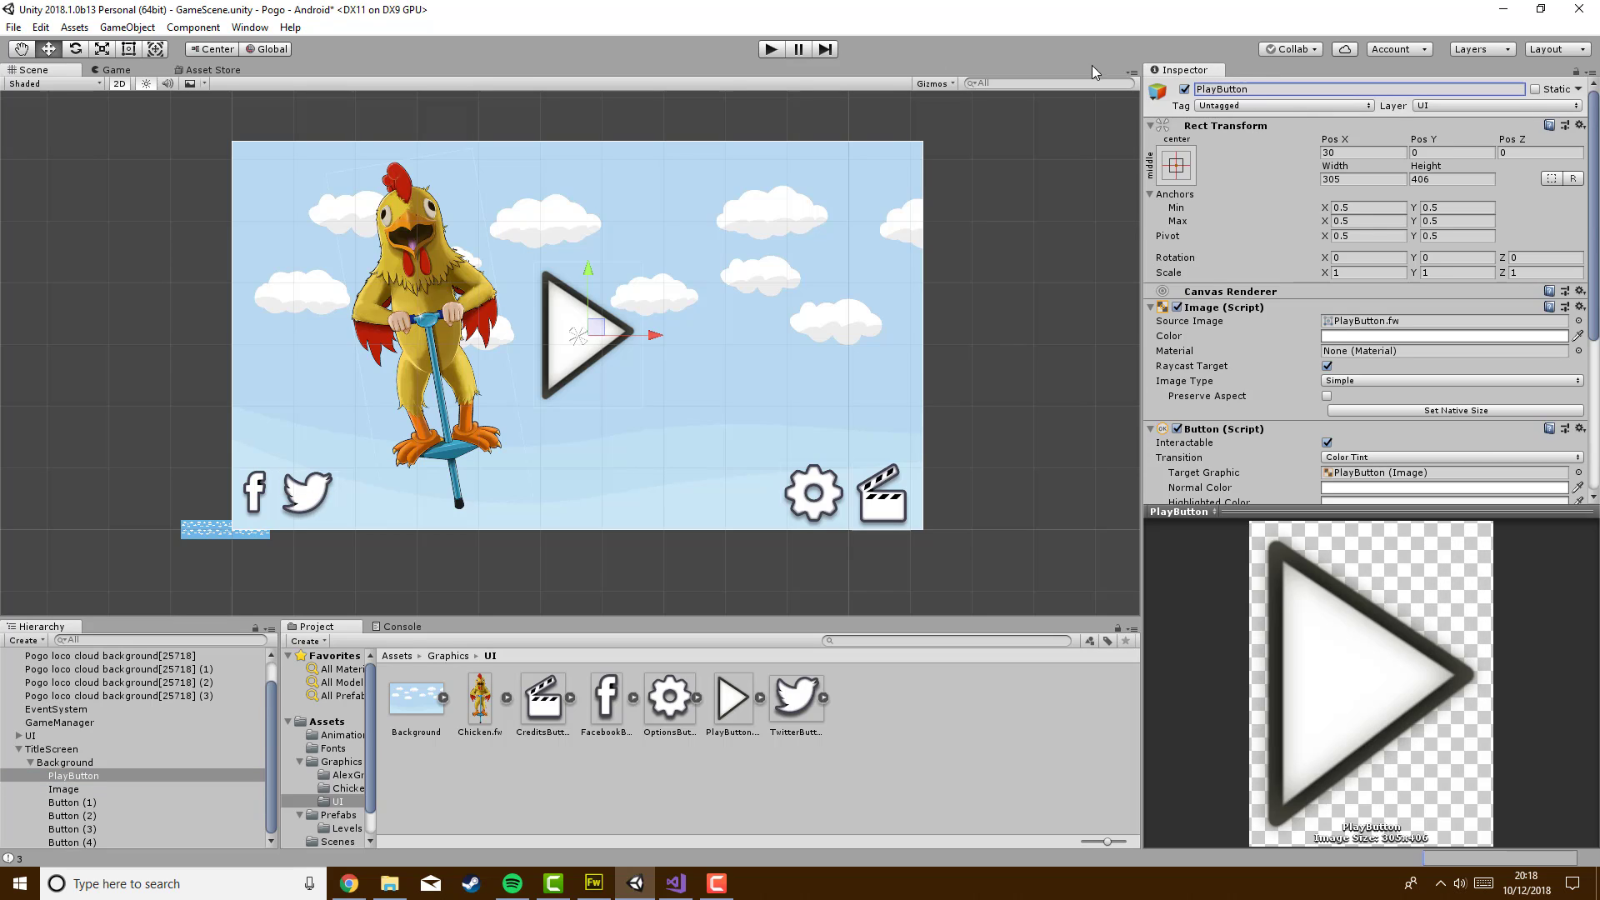
Rename the chicken's Image object to ChickenImage
{"action": "left_click", "coordinate": [63, 802]}
{"action": "left_click", "coordinate": [82, 790]}
{"action": "left_click", "coordinate": [1232, 90]}
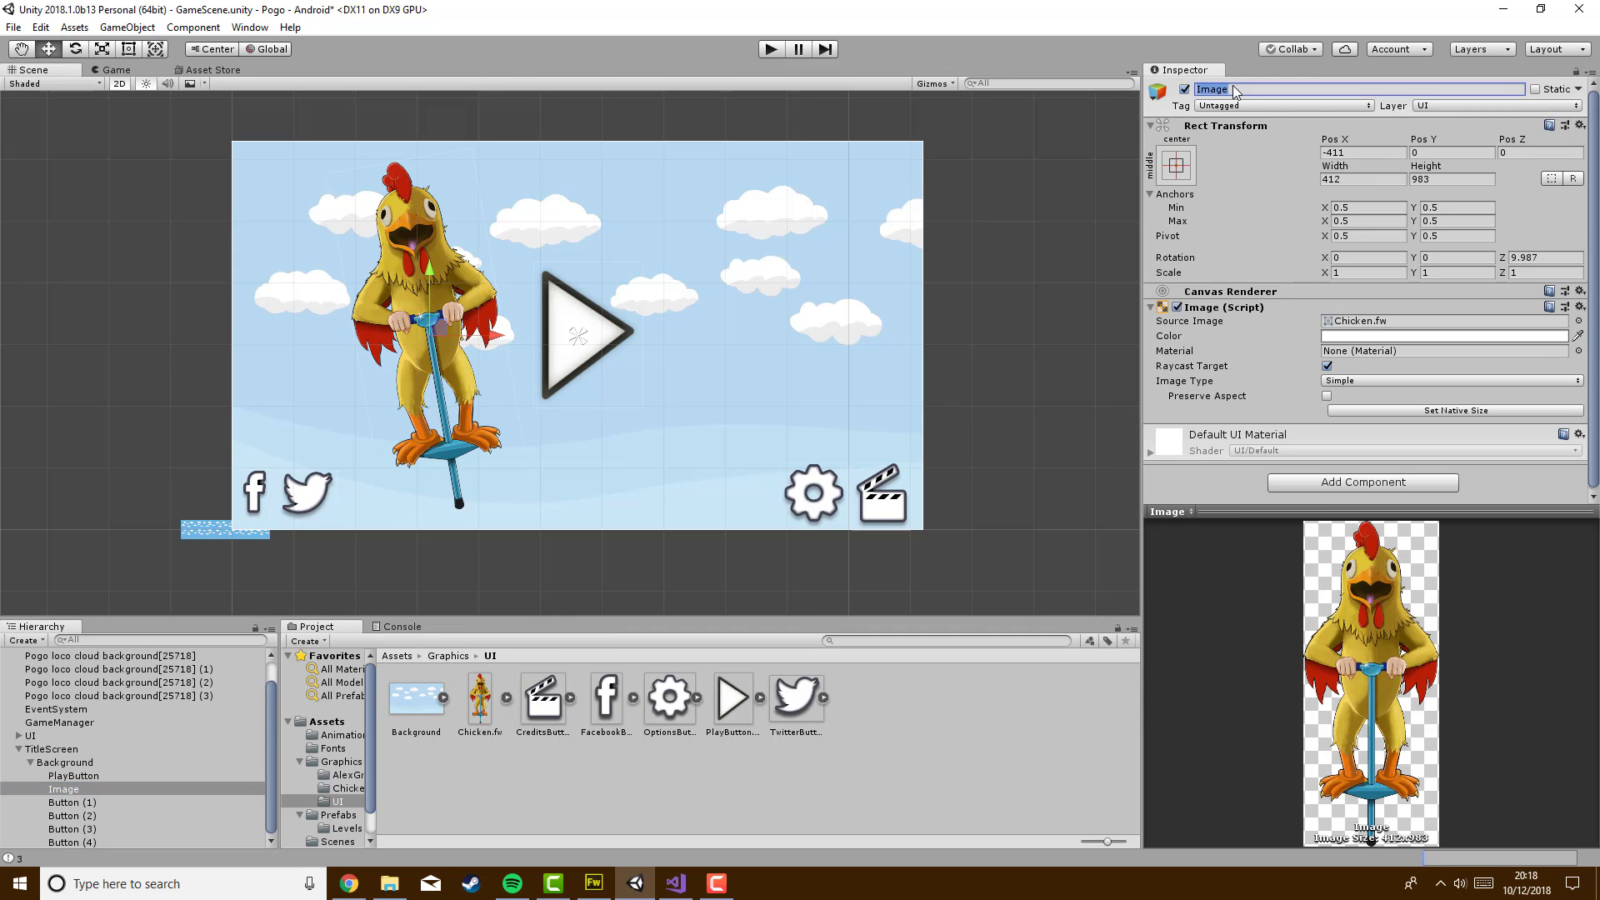
{"action": "type", "text": "ChickenImage"}
{"action": "key", "text": "Return"}
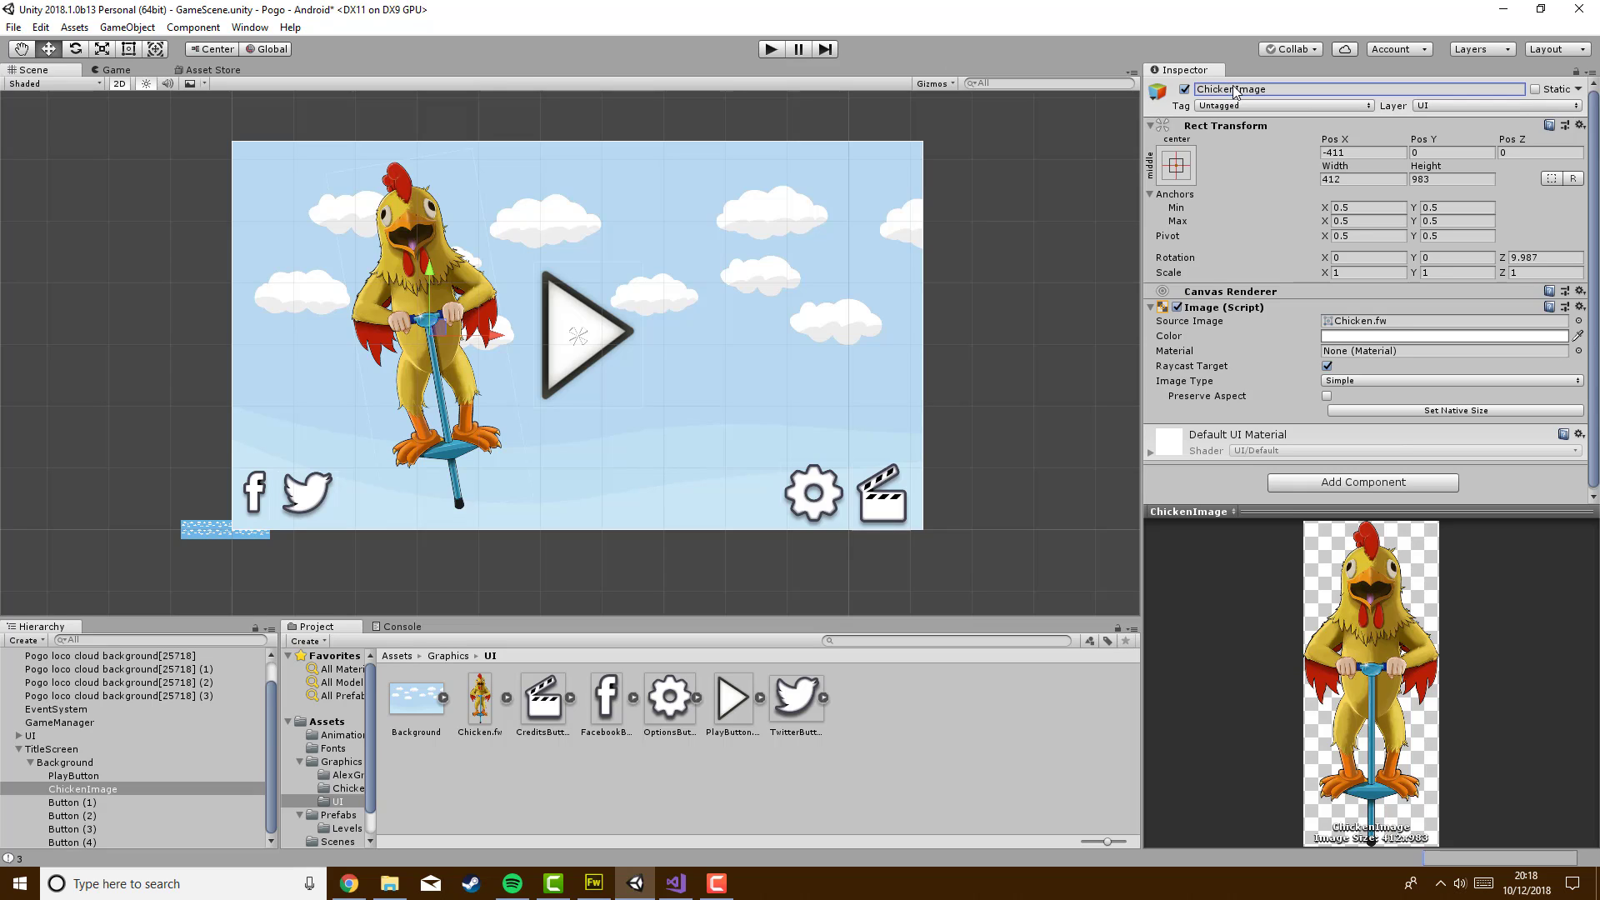
Rename Button (1), which holds the Facebook sprite, to FacebookButton
{"action": "left_click", "coordinate": [108, 801]}
{"action": "left_click", "coordinate": [1290, 89]}
{"action": "type", "text": "Face"}
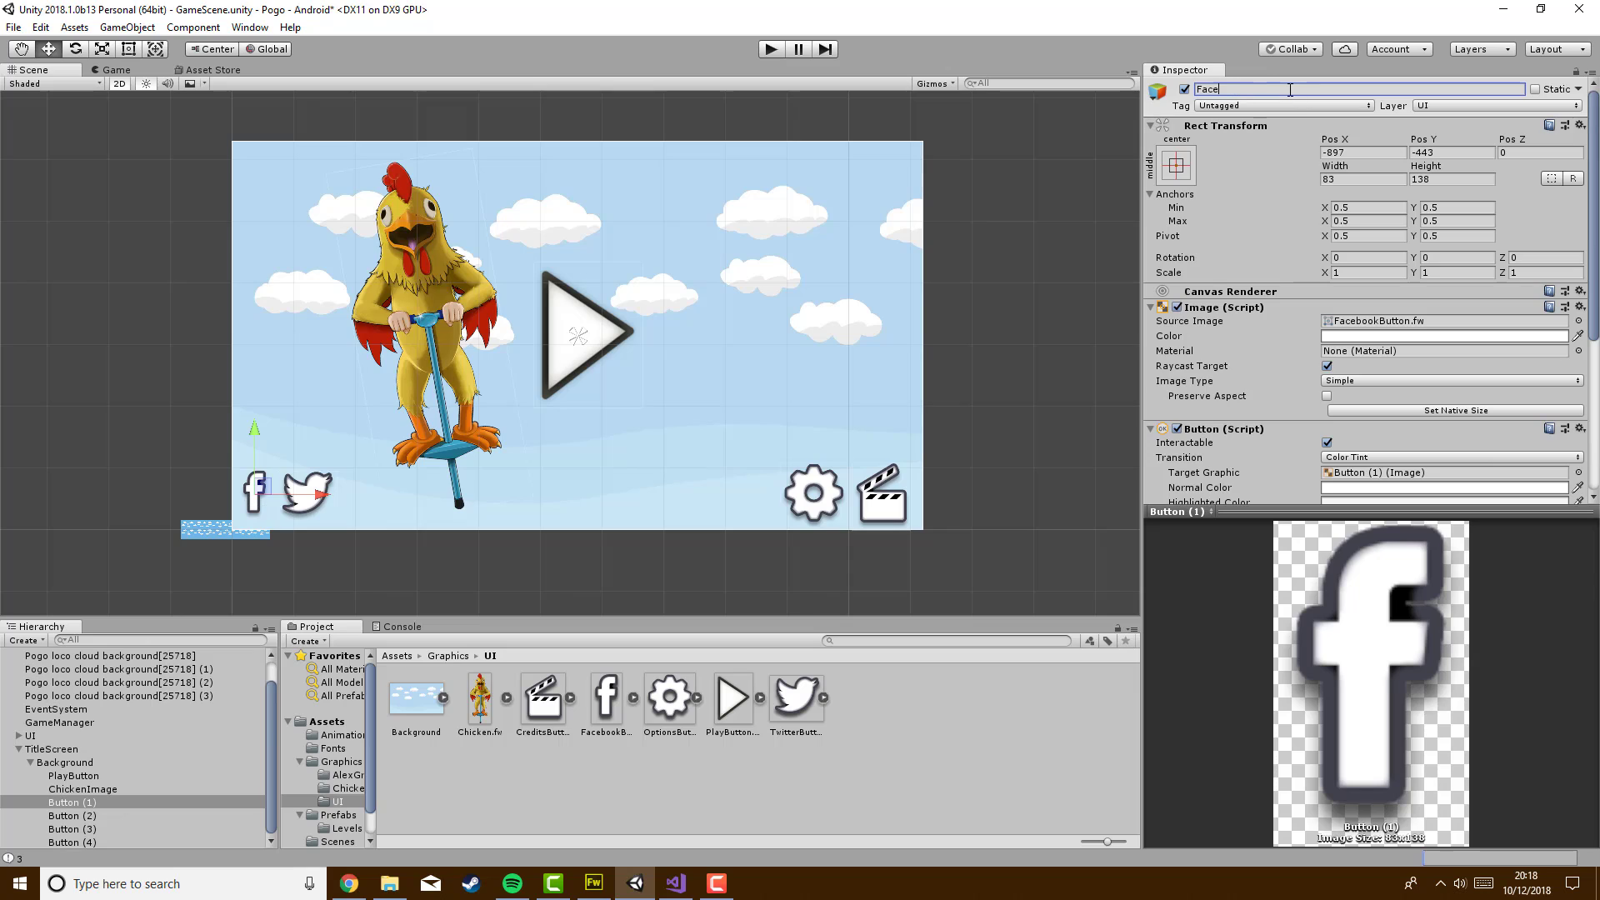
{"action": "type", "text": "bookButton"}
{"action": "key", "text": "Return"}
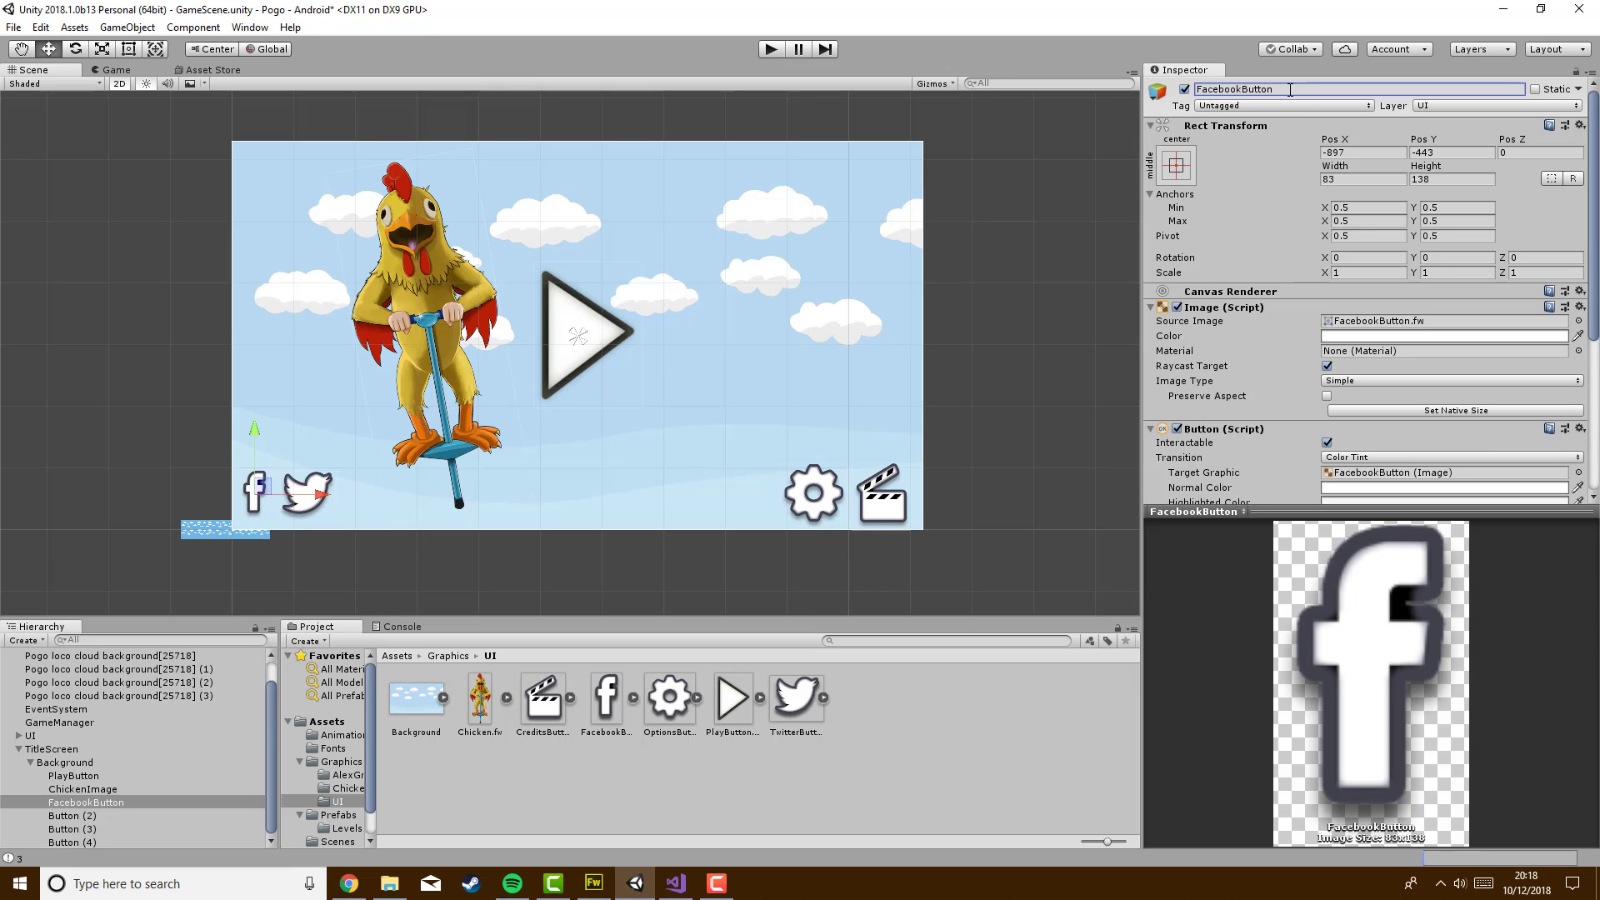
Rename Button (2), which holds the Twitter sprite, to TwitterButton
{"action": "left_click", "coordinate": [104, 817]}
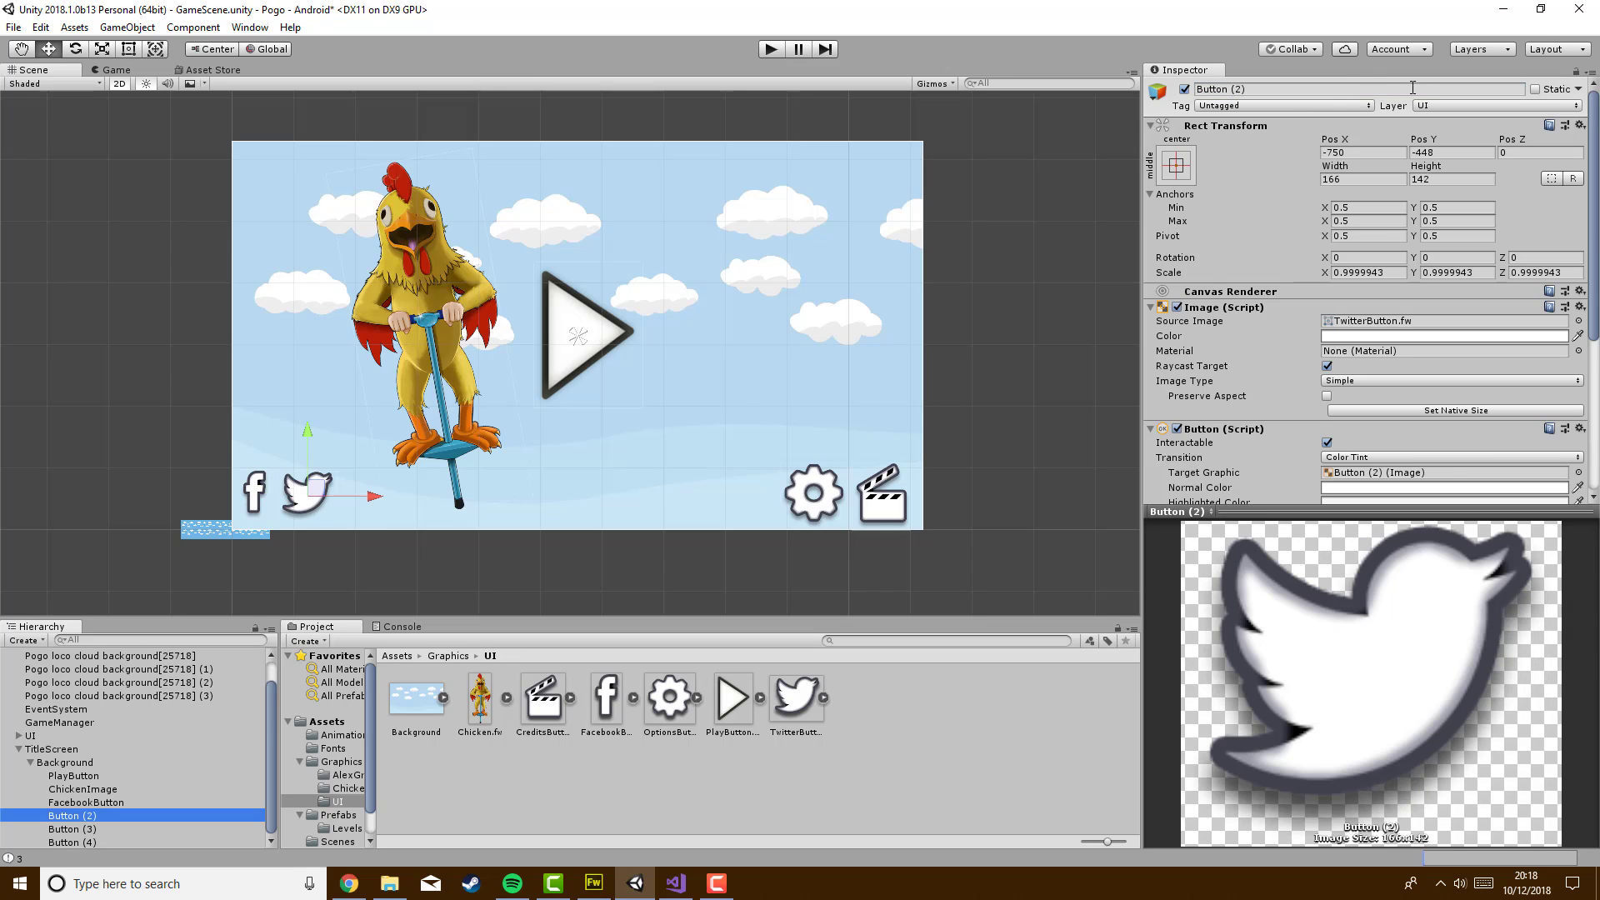
{"action": "left_click", "coordinate": [1329, 91]}
{"action": "type", "text": "TwitterButton"}
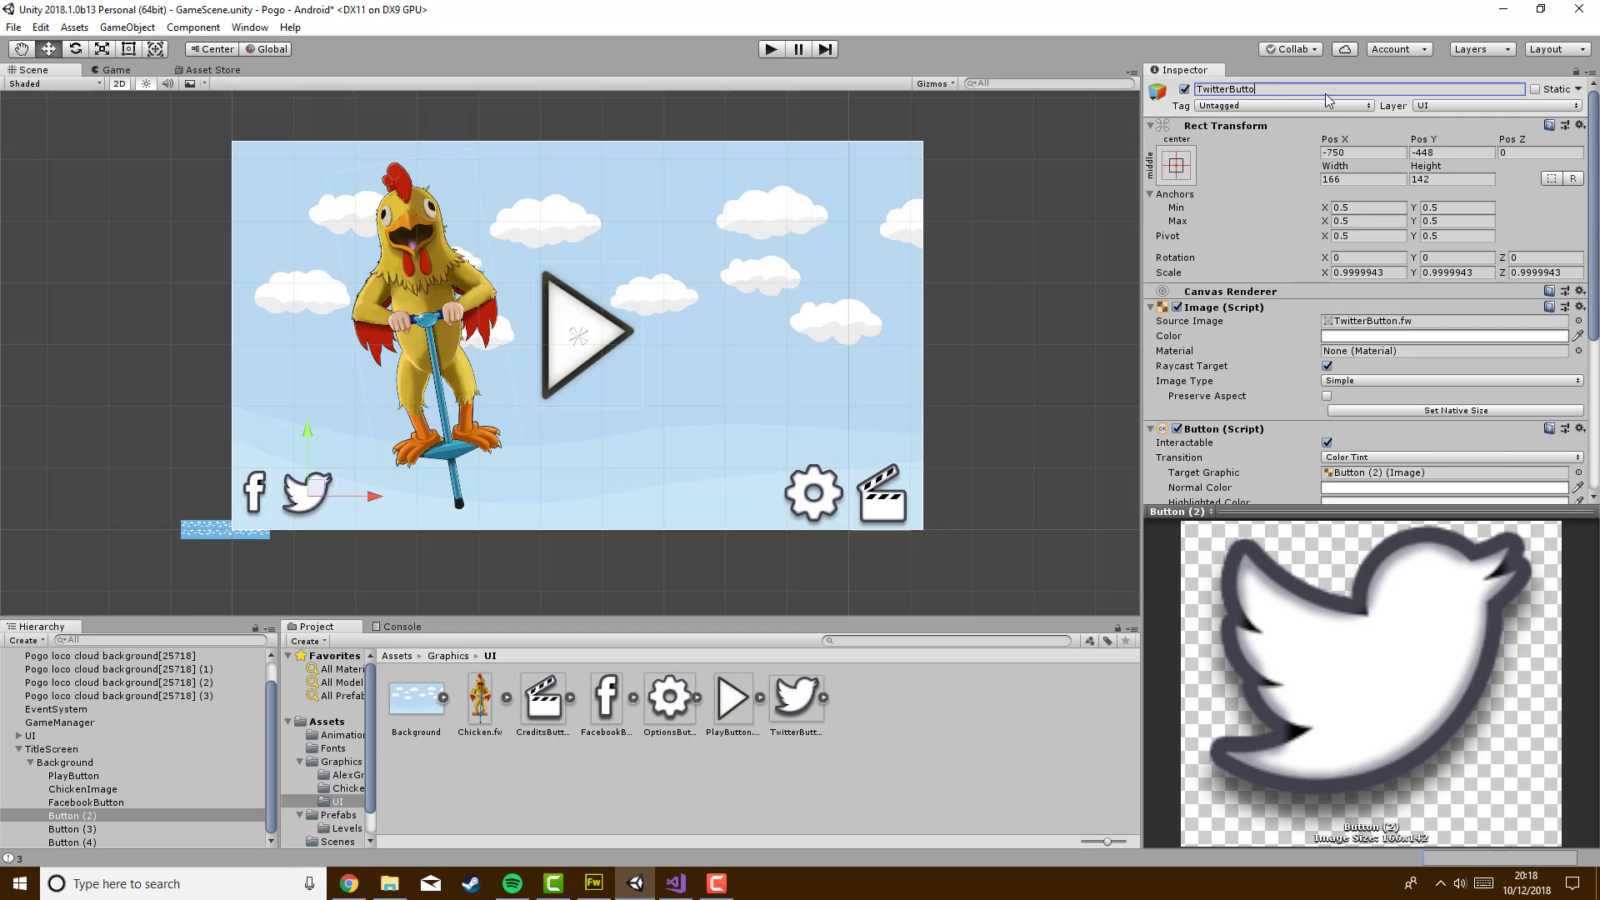
{"action": "key", "text": "Return"}
Rename Button (3), which holds the gear sprite, to OptionButtons
{"action": "left_click", "coordinate": [100, 832]}
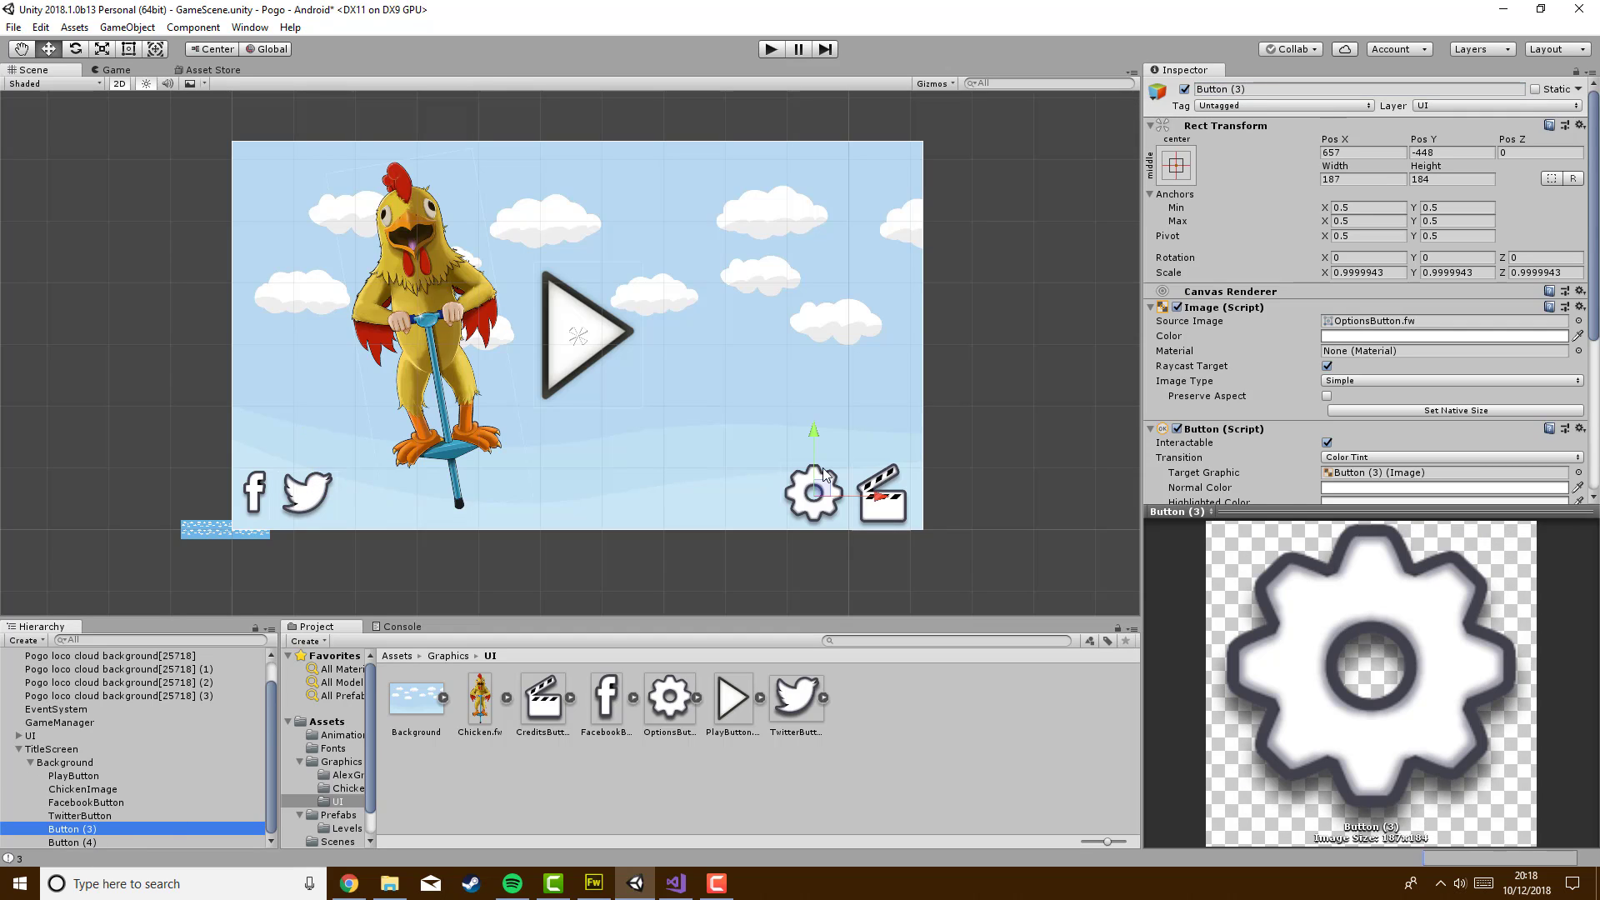
{"action": "type", "text": "O"}
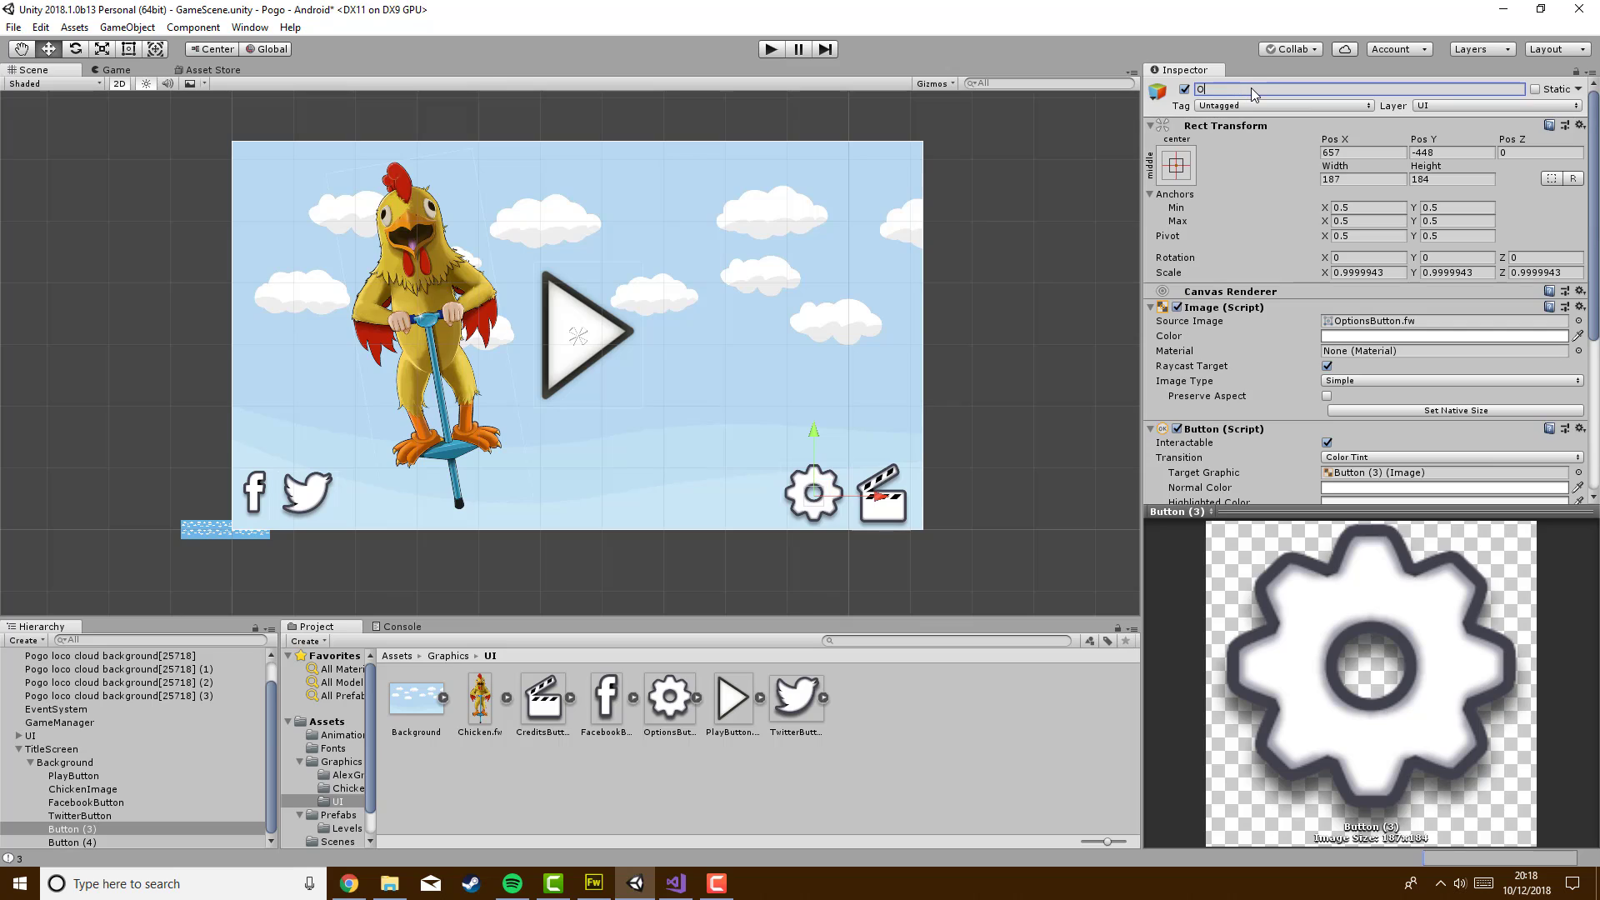
{"action": "type", "text": "ptionButtons"}
{"action": "key", "text": "Return"}
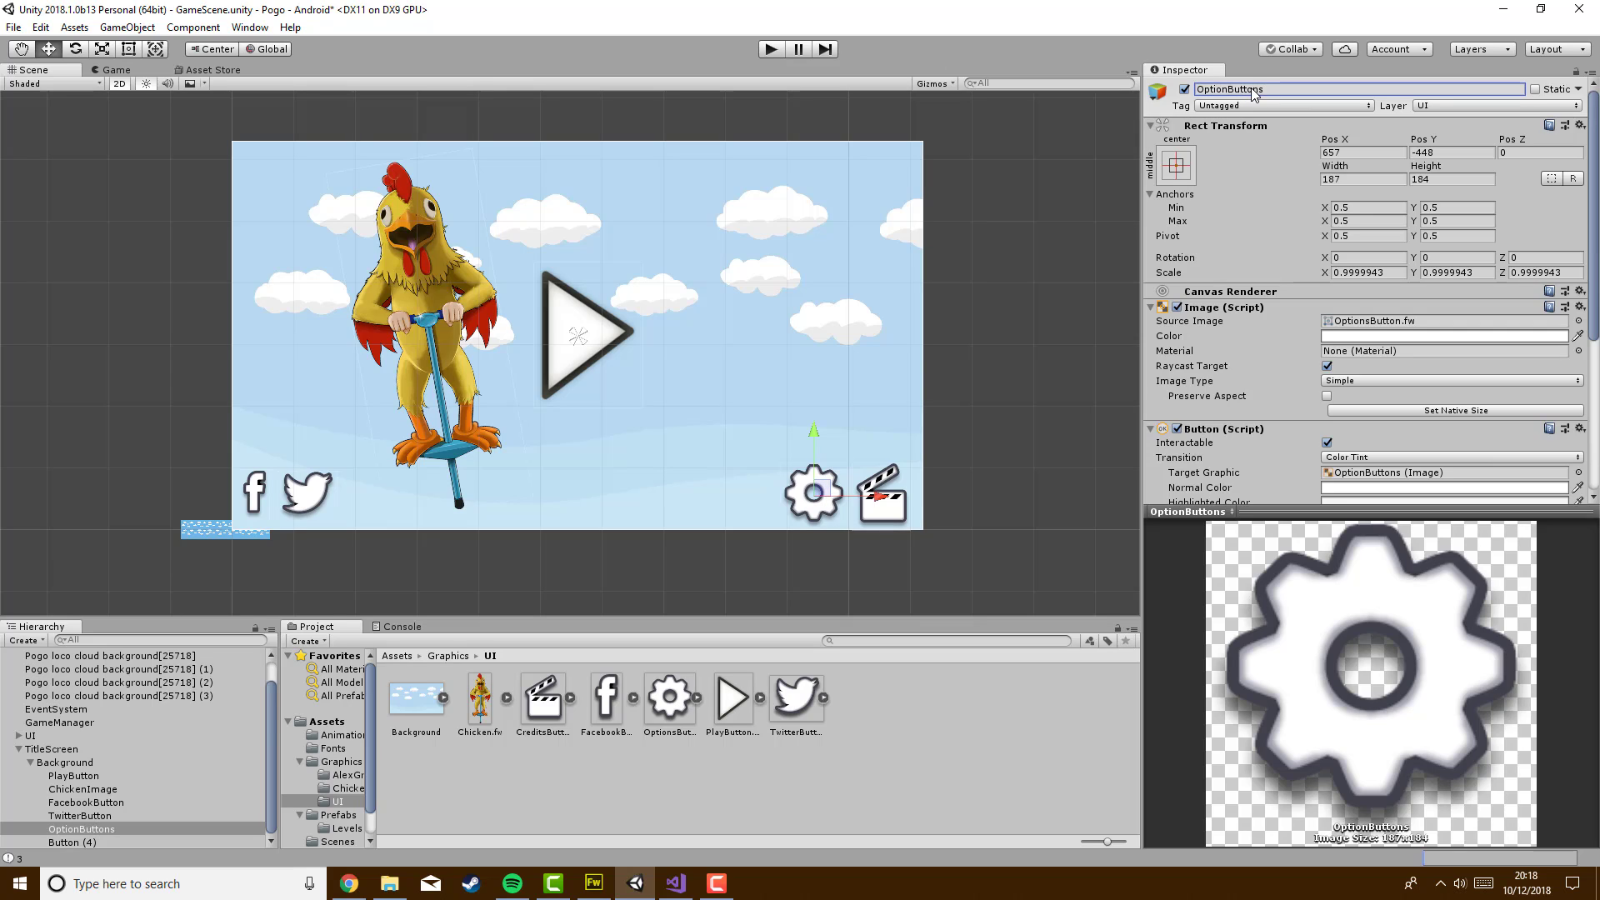
Rename Button (4), which holds the clapperboard sprite, to CreditsButton
{"action": "left_click", "coordinate": [75, 842]}
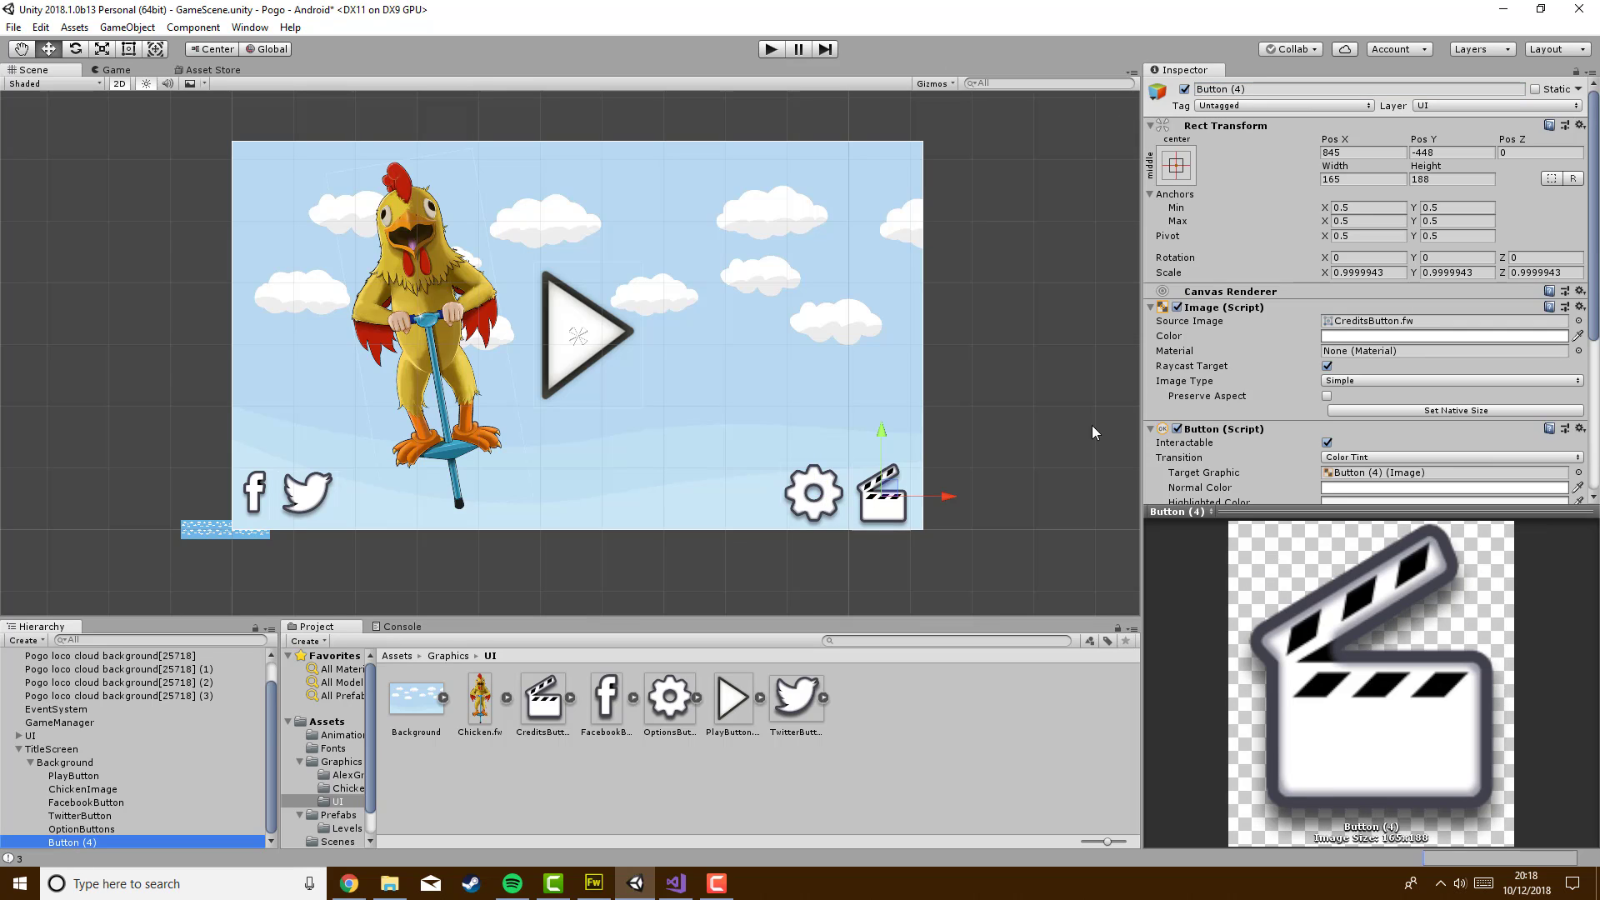
{"action": "left_click", "coordinate": [1280, 90]}
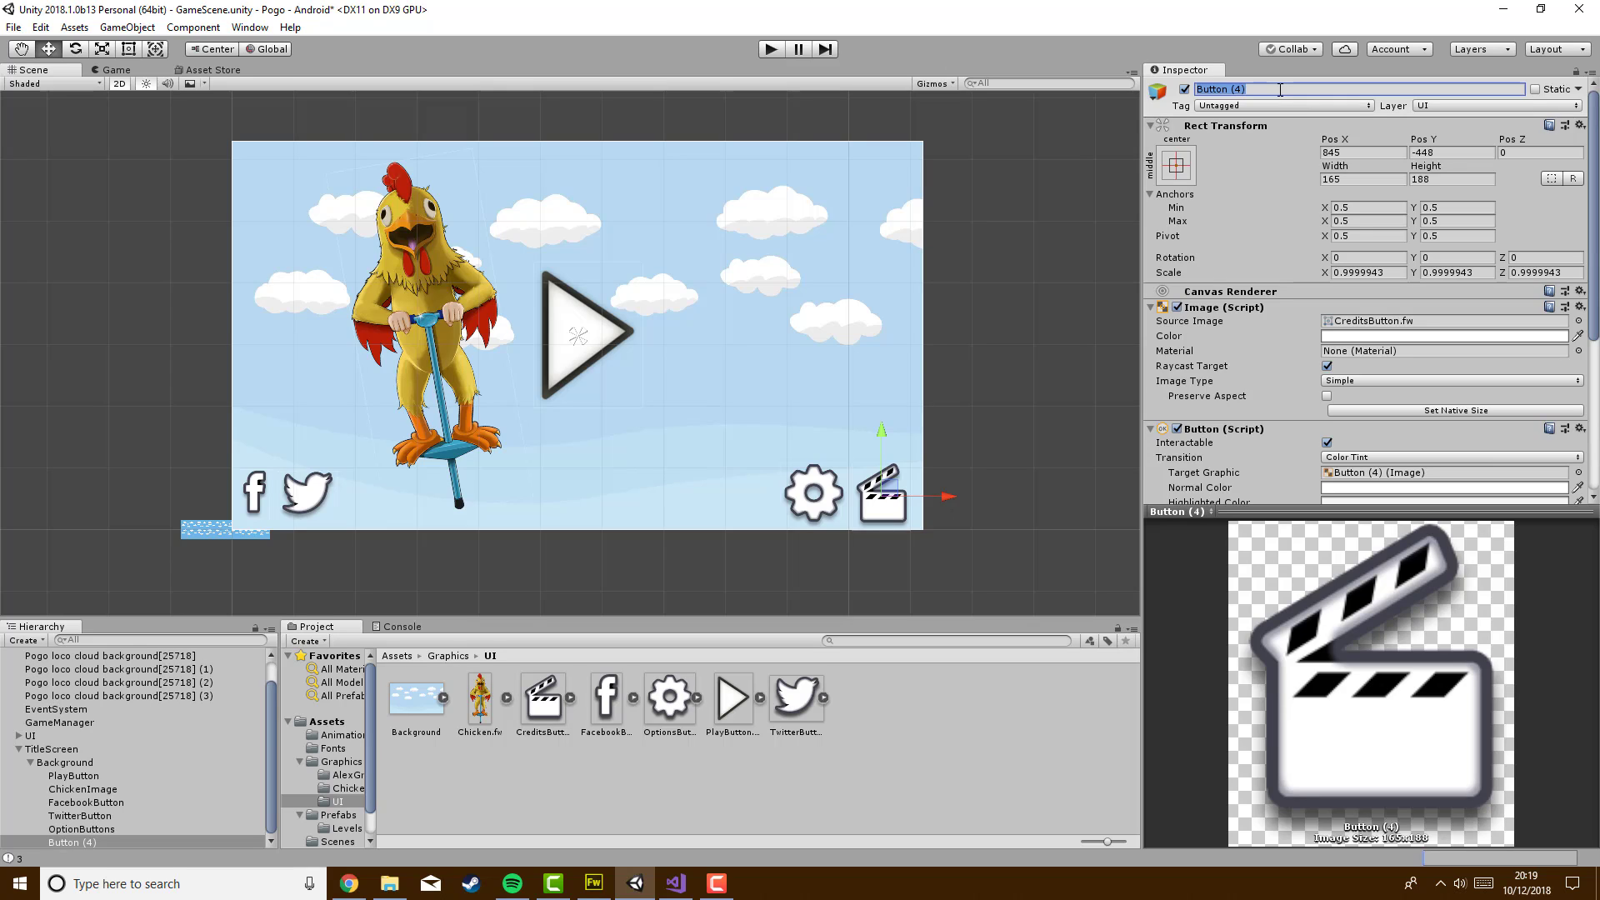
{"action": "type", "text": "CreditsBu"}
{"action": "key", "text": "Return"}
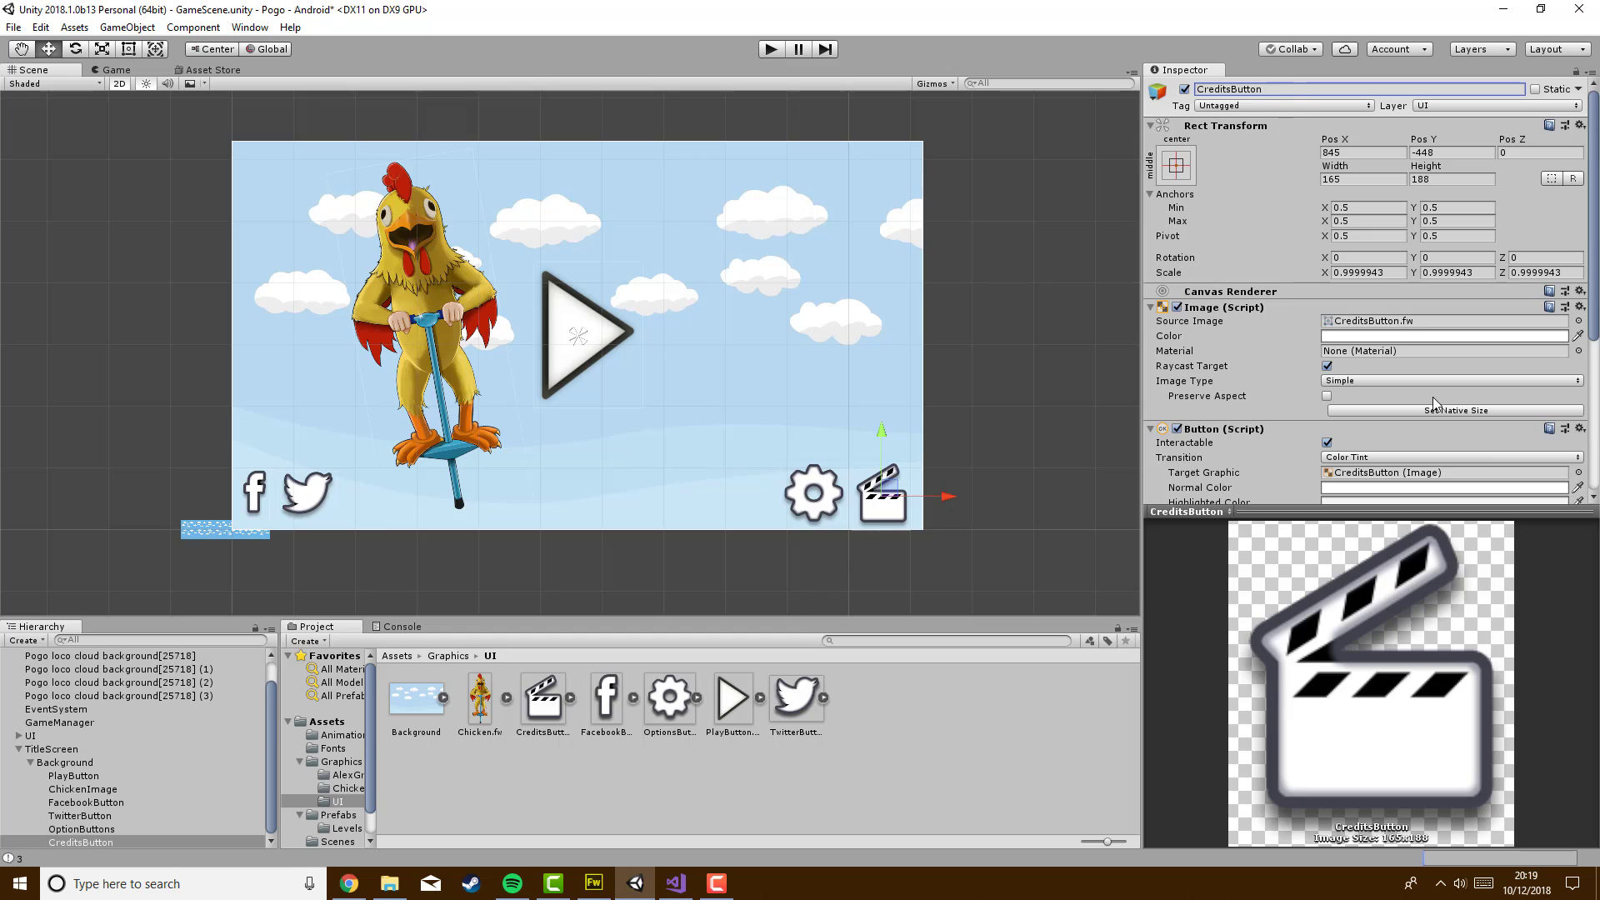
Set the CreditsButton's scale to 1 on X, Y and Z
{"action": "left_click", "coordinate": [1364, 272]}
{"action": "type", "text": "1"}
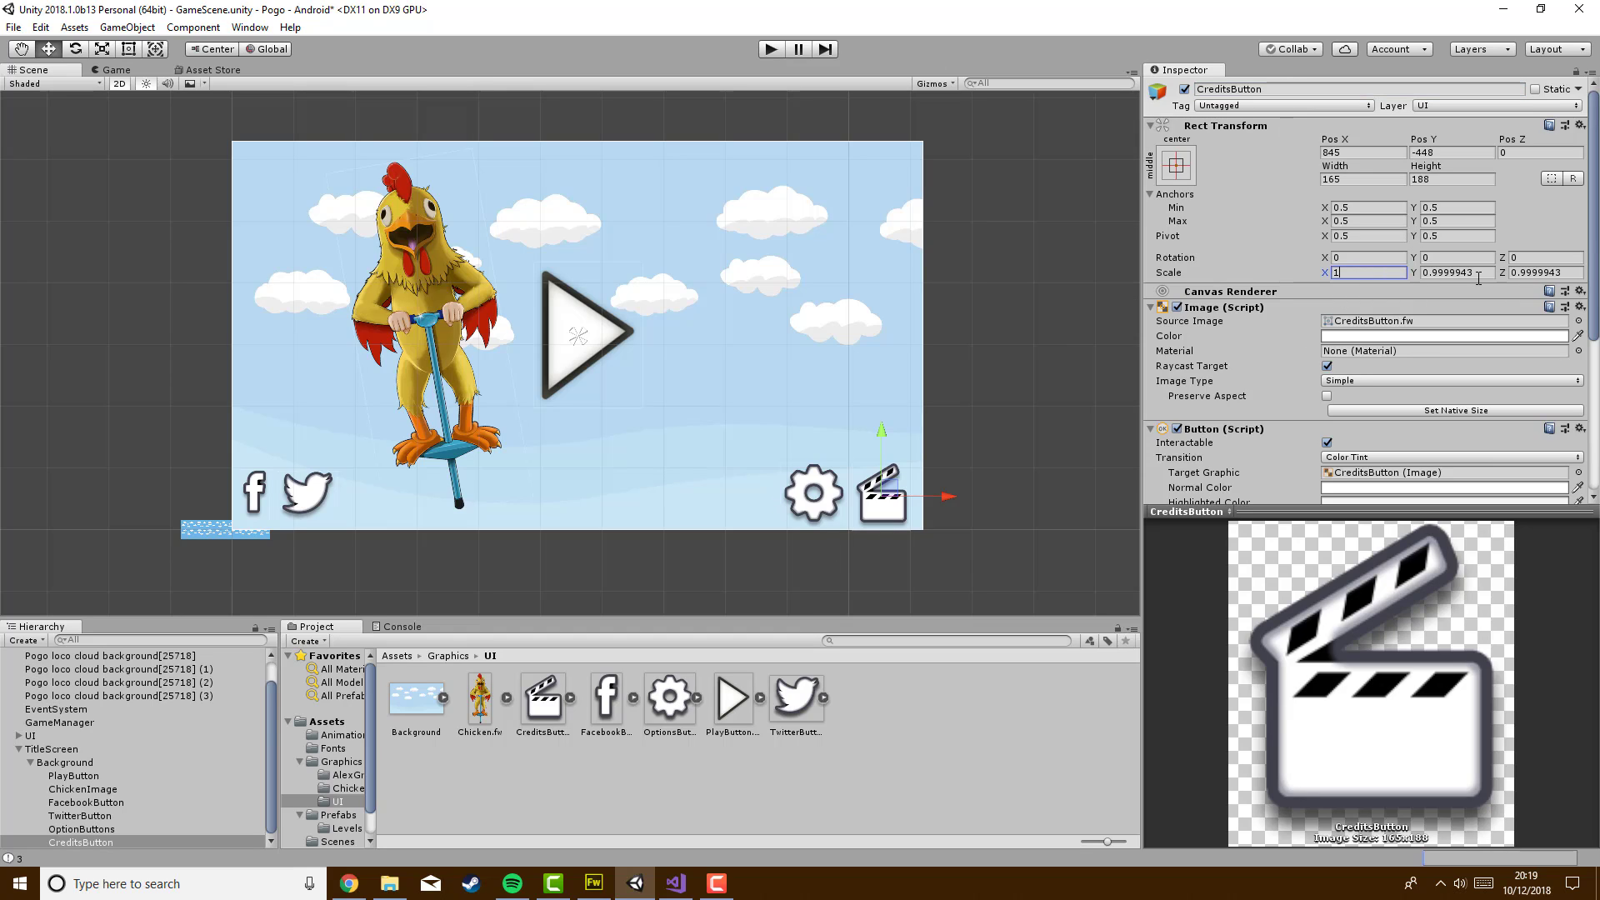
{"action": "key", "text": "Tab"}
{"action": "type", "text": "1"}
{"action": "key", "text": "Tab"}
{"action": "type", "text": "1"}
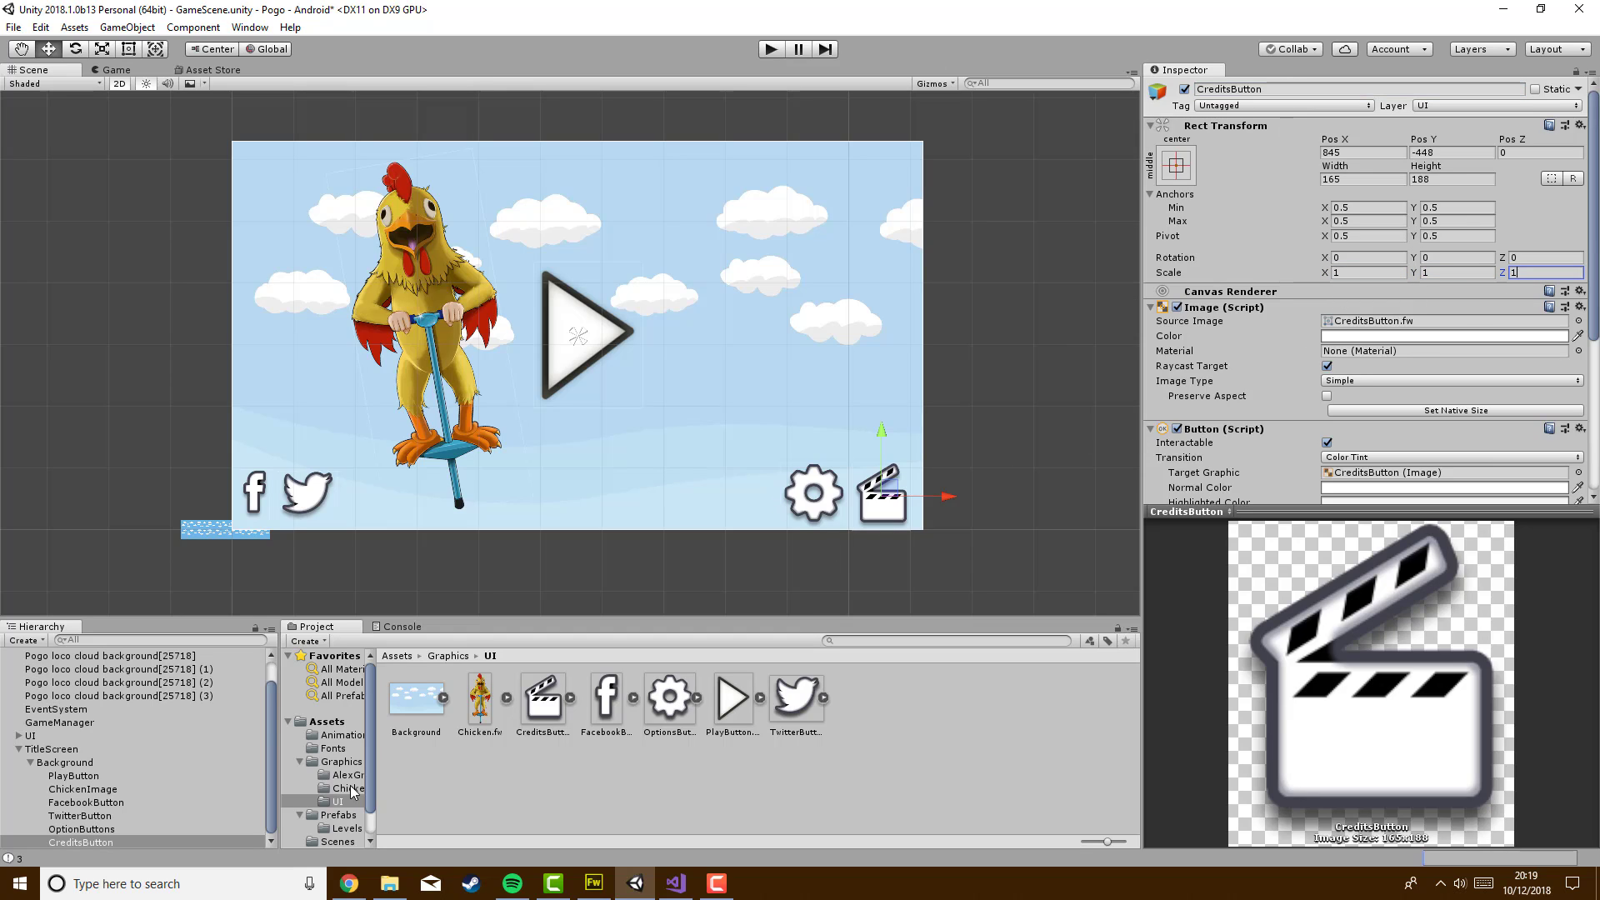
Set the OptionButtons object's scale to 1 on all three axes
{"action": "left_click", "coordinate": [81, 829]}
{"action": "left_click", "coordinate": [1543, 274]}
{"action": "type", "text": "1"}
{"action": "left_click", "coordinate": [1454, 273]}
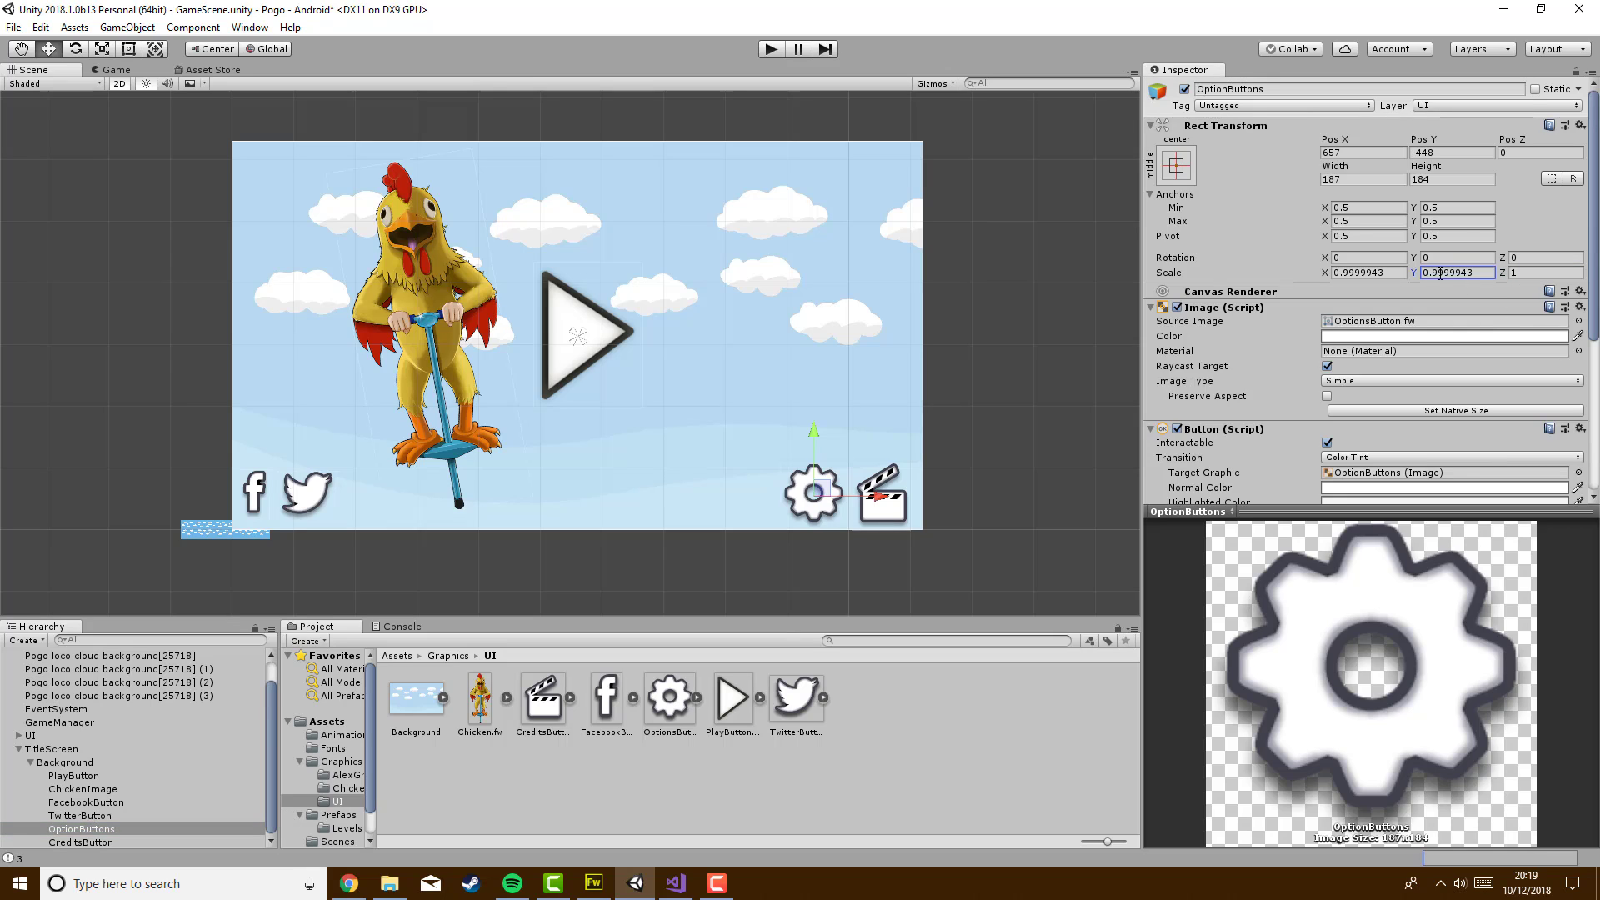
{"action": "type", "text": "1"}
{"action": "left_click", "coordinate": [1366, 273]}
{"action": "type", "text": "1"}
Set the TwitterButton's X, Y and Z scale to 1
{"action": "left_click", "coordinate": [79, 816]}
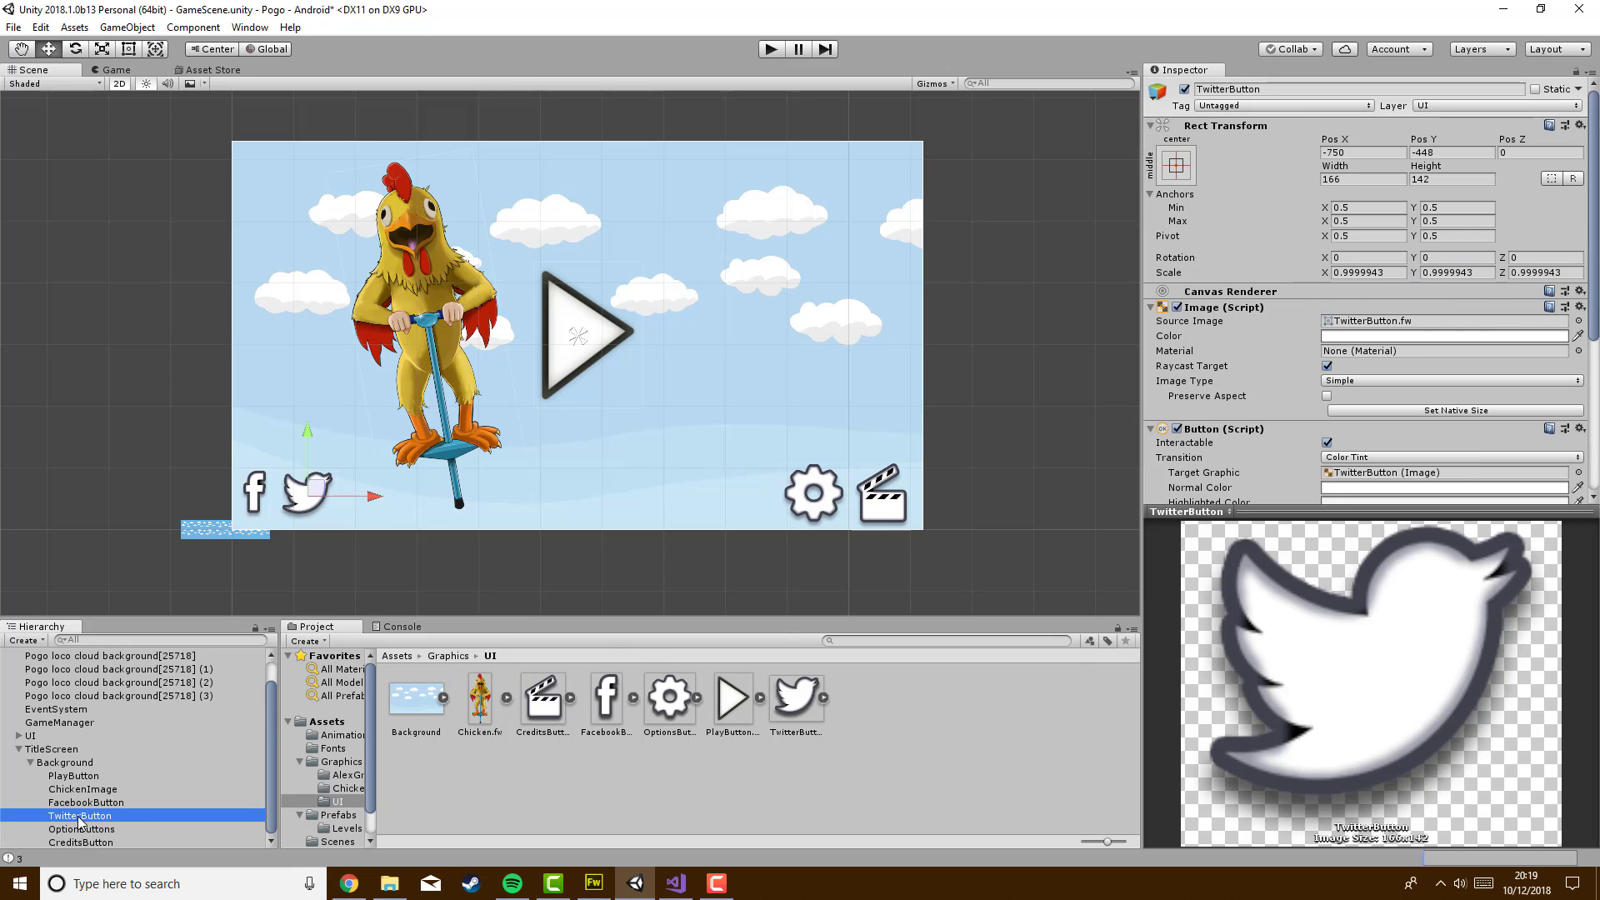
{"action": "left_click", "coordinate": [1366, 273]}
{"action": "type", "text": "1"}
{"action": "left_click", "coordinate": [1459, 262]}
{"action": "left_click", "coordinate": [1455, 273]}
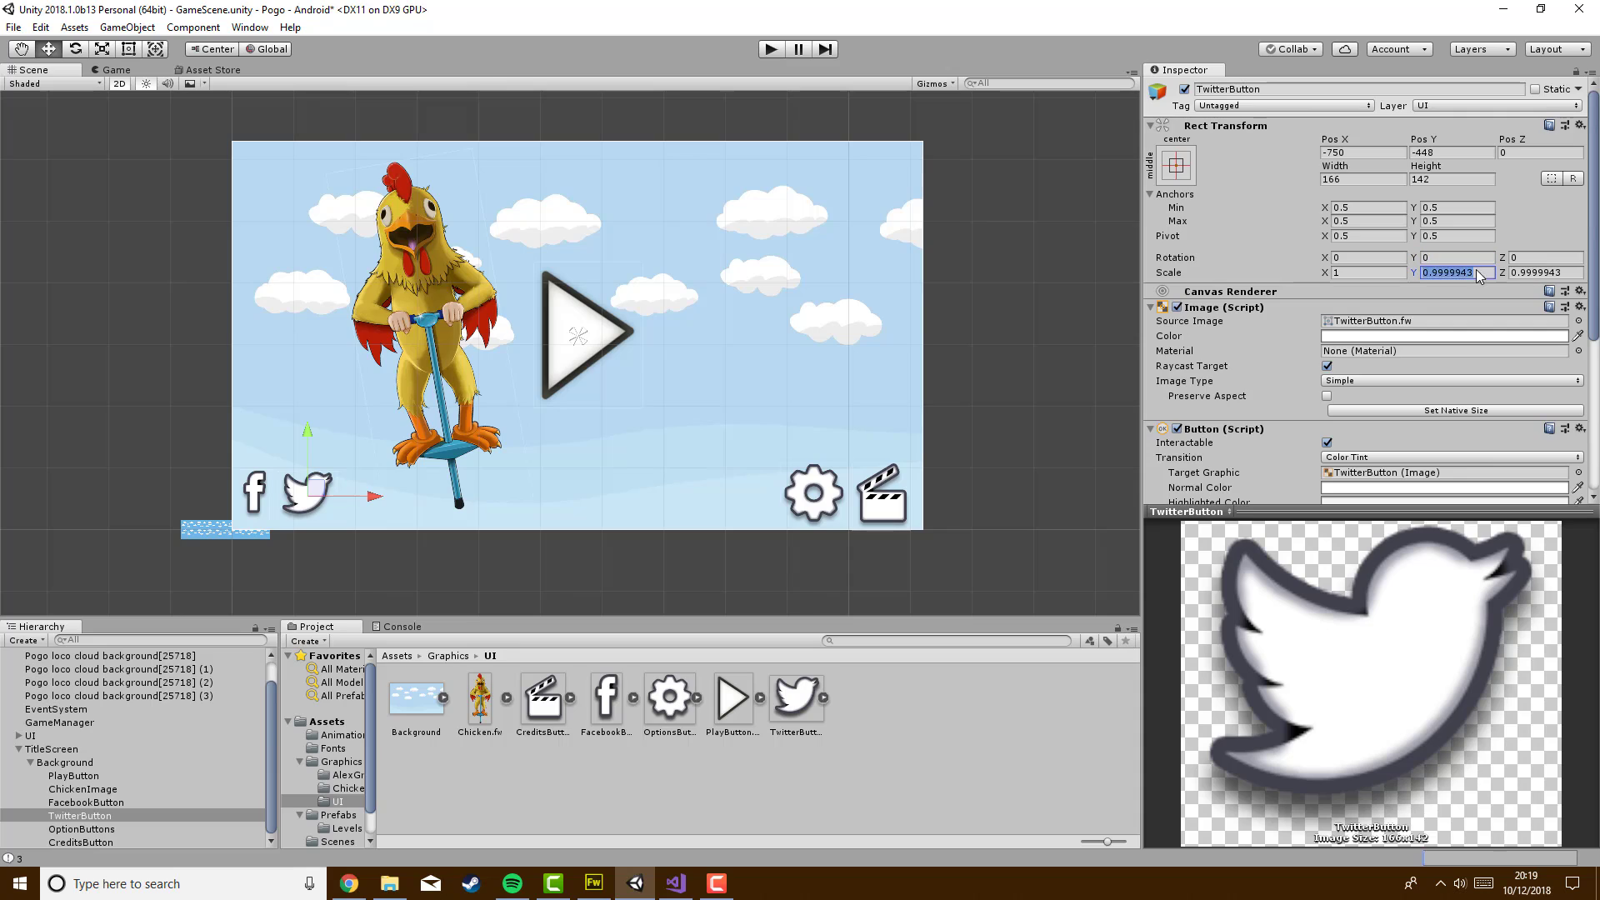
{"action": "type", "text": "1"}
{"action": "left_click", "coordinate": [1544, 272]}
{"action": "type", "text": "1"}
Check the FacebookButton's scale, clear the selection and run the game to preview the title screen
{"action": "left_click", "coordinate": [72, 802]}
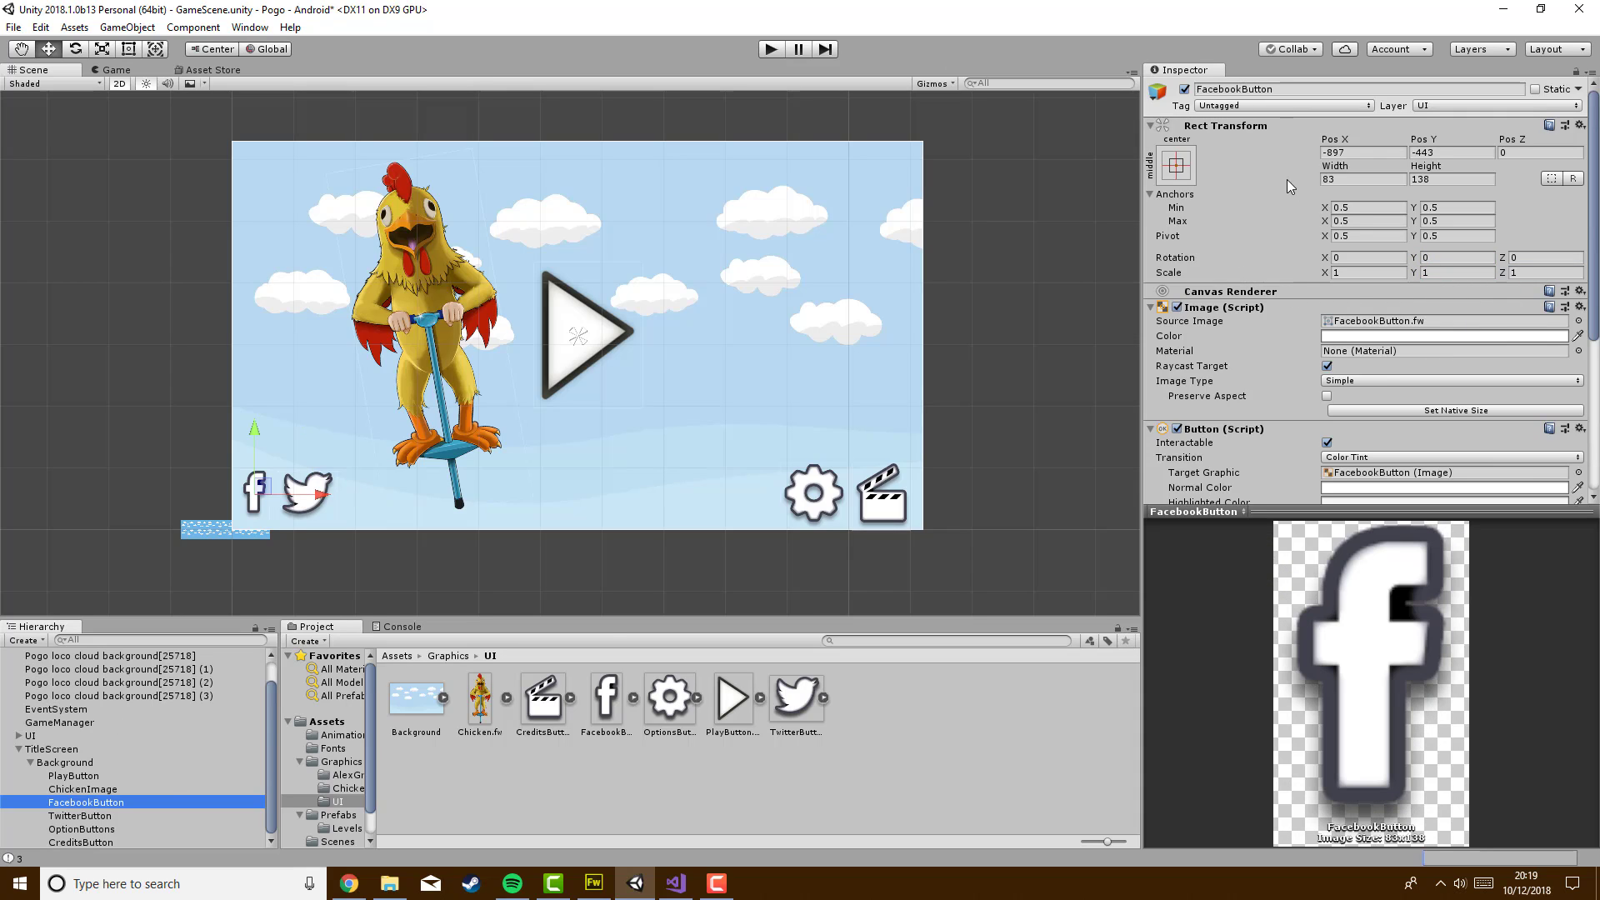
{"action": "left_click", "coordinate": [185, 379]}
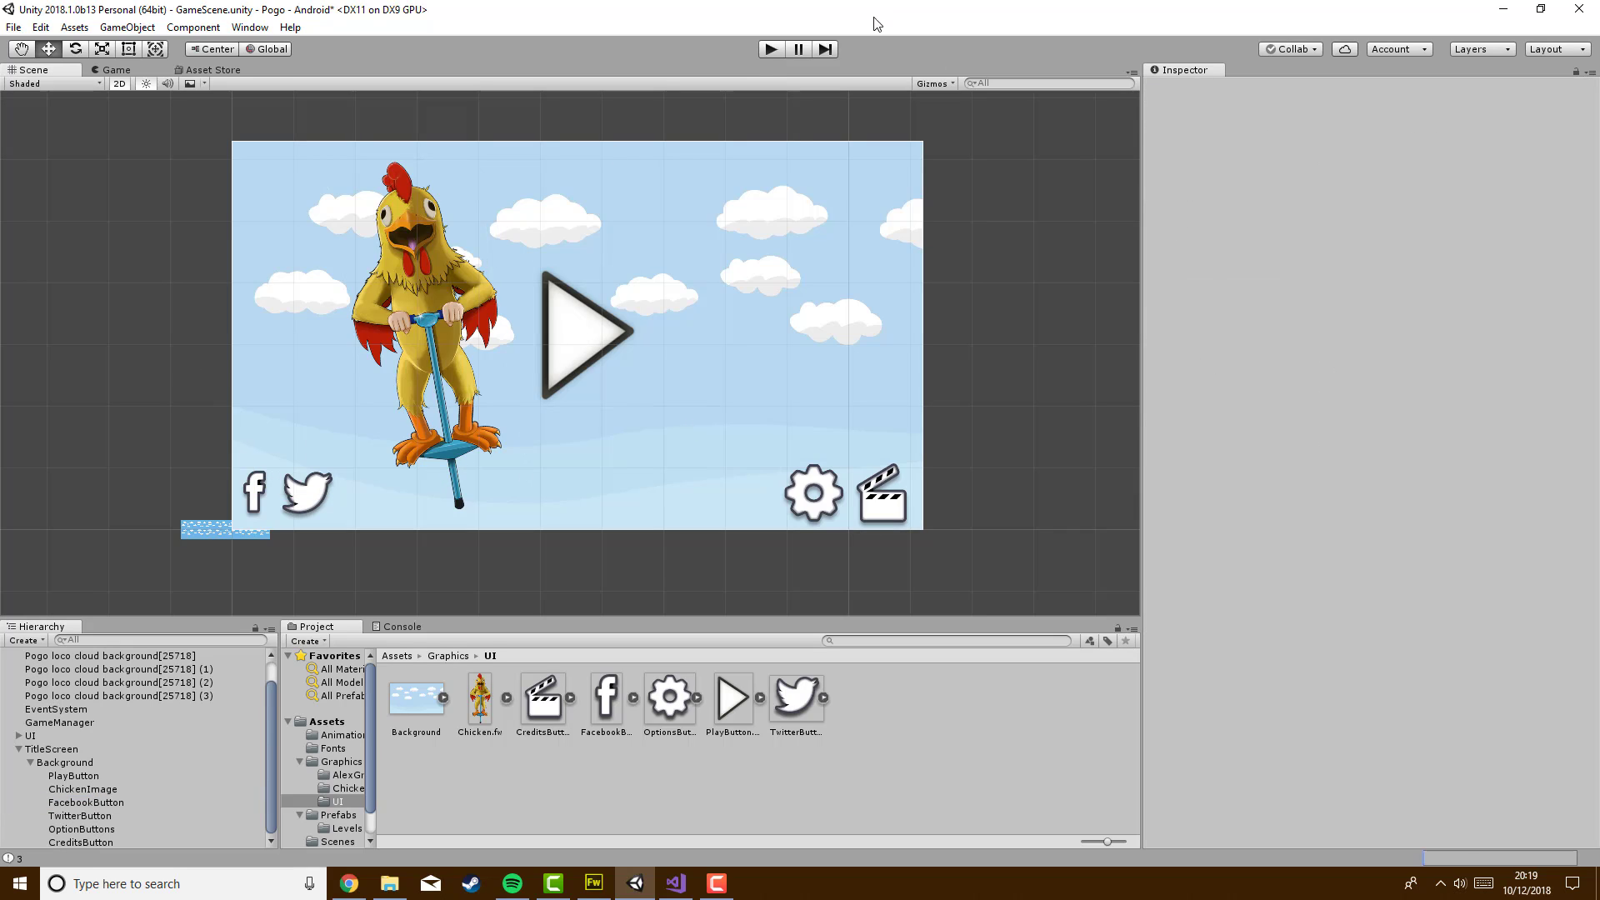
{"action": "left_click", "coordinate": [771, 50]}
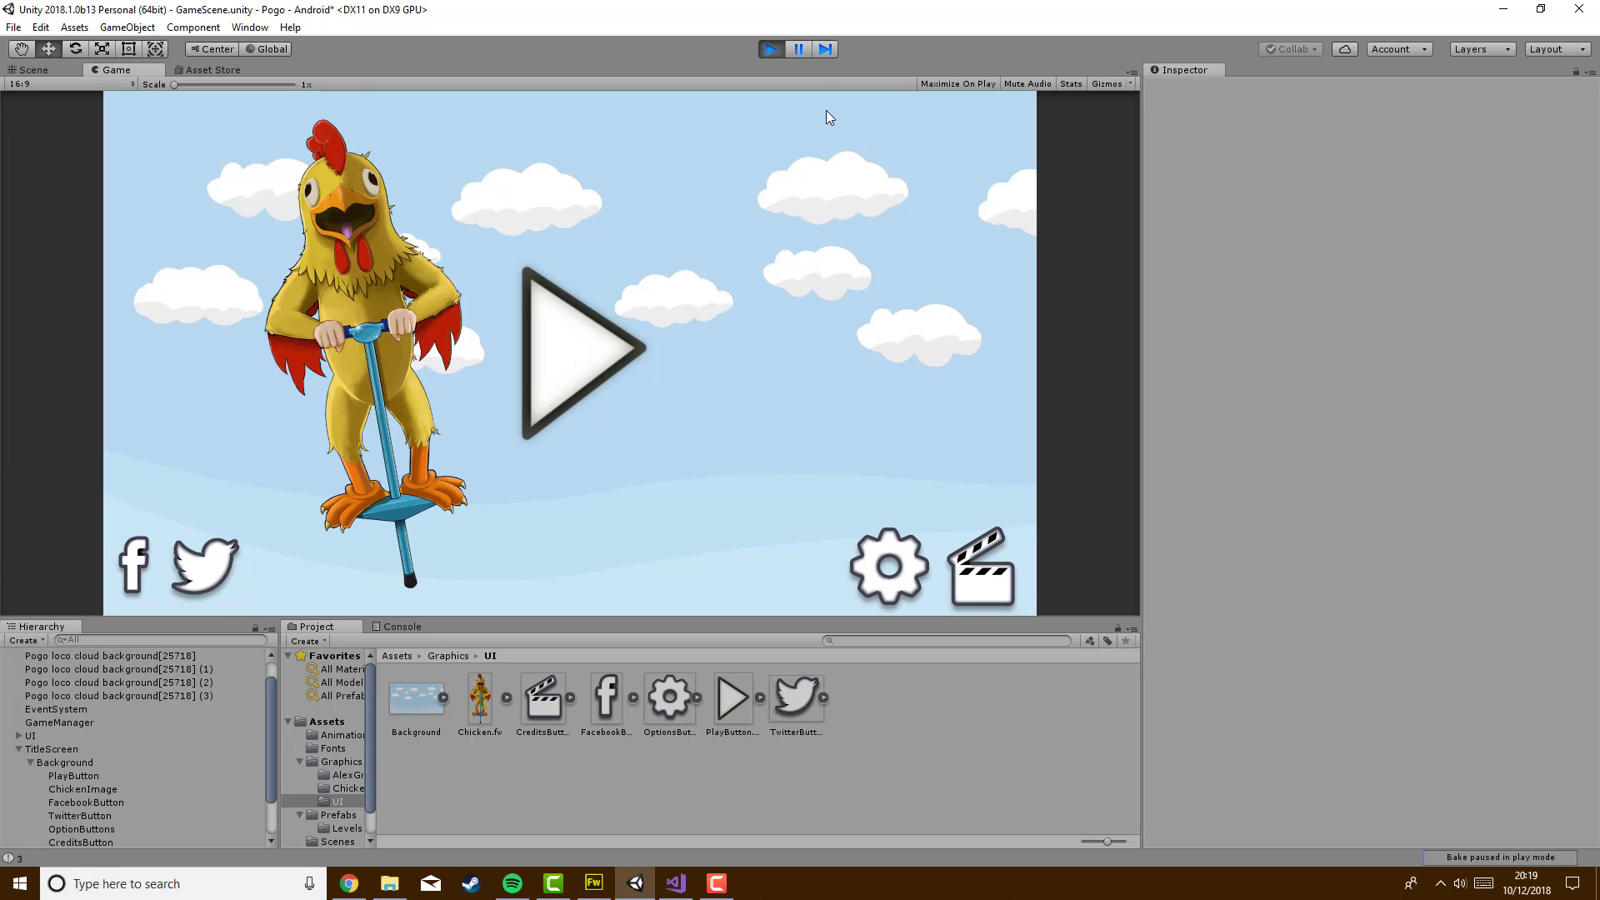
Stop the game preview and select the play, Facebook, Twitter, options and credits buttons together
{"action": "left_click", "coordinate": [770, 49]}
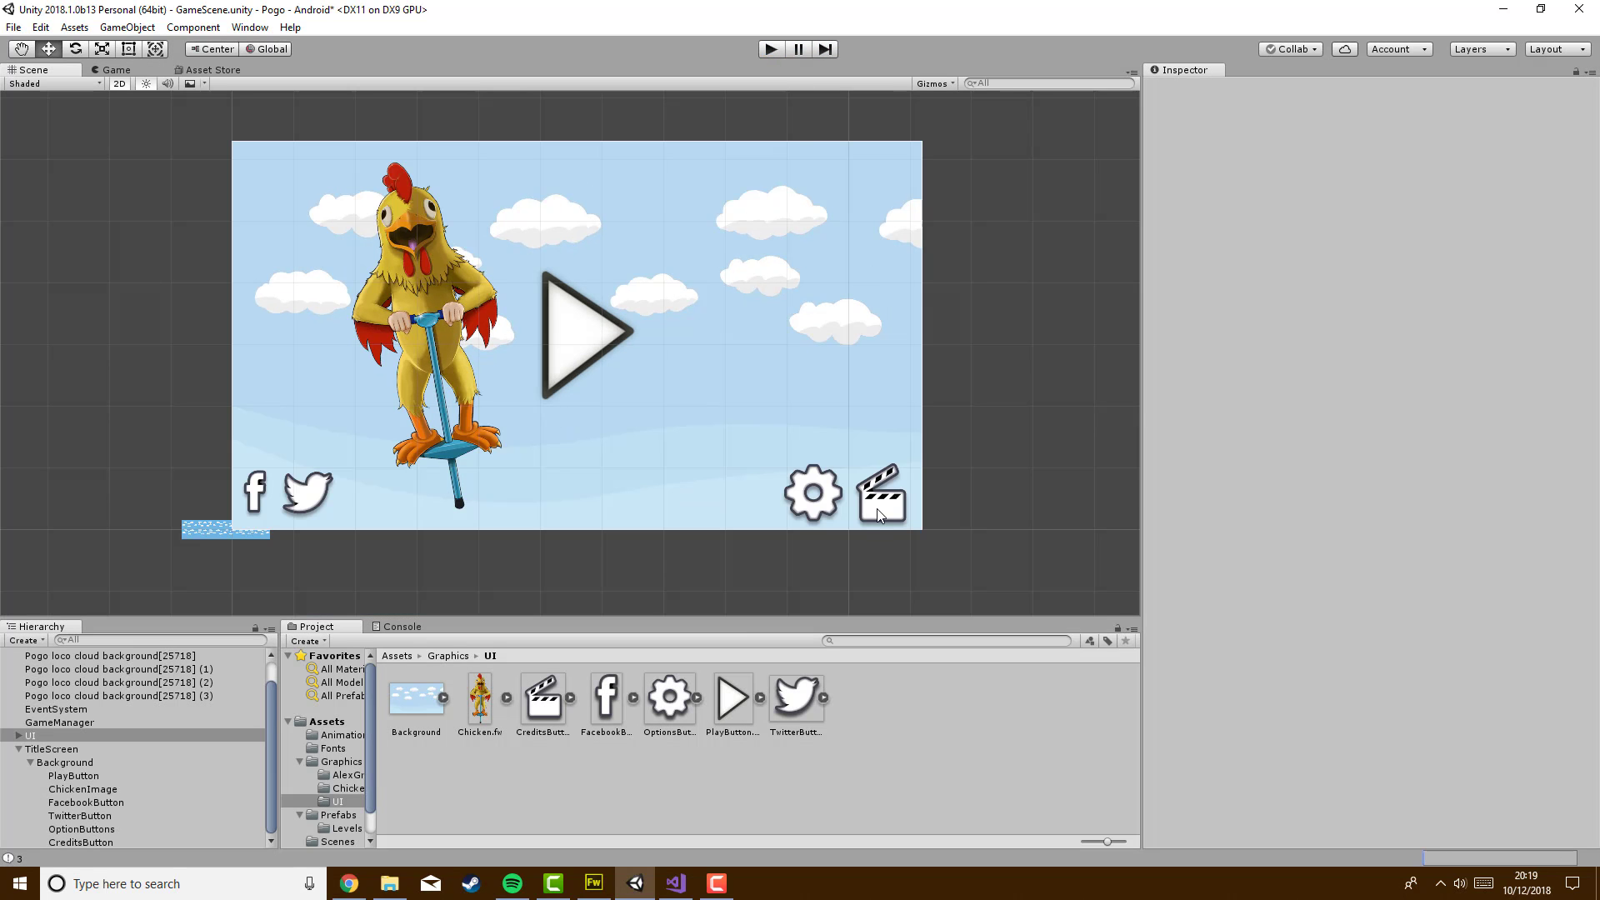
{"action": "left_click", "coordinate": [107, 801]}
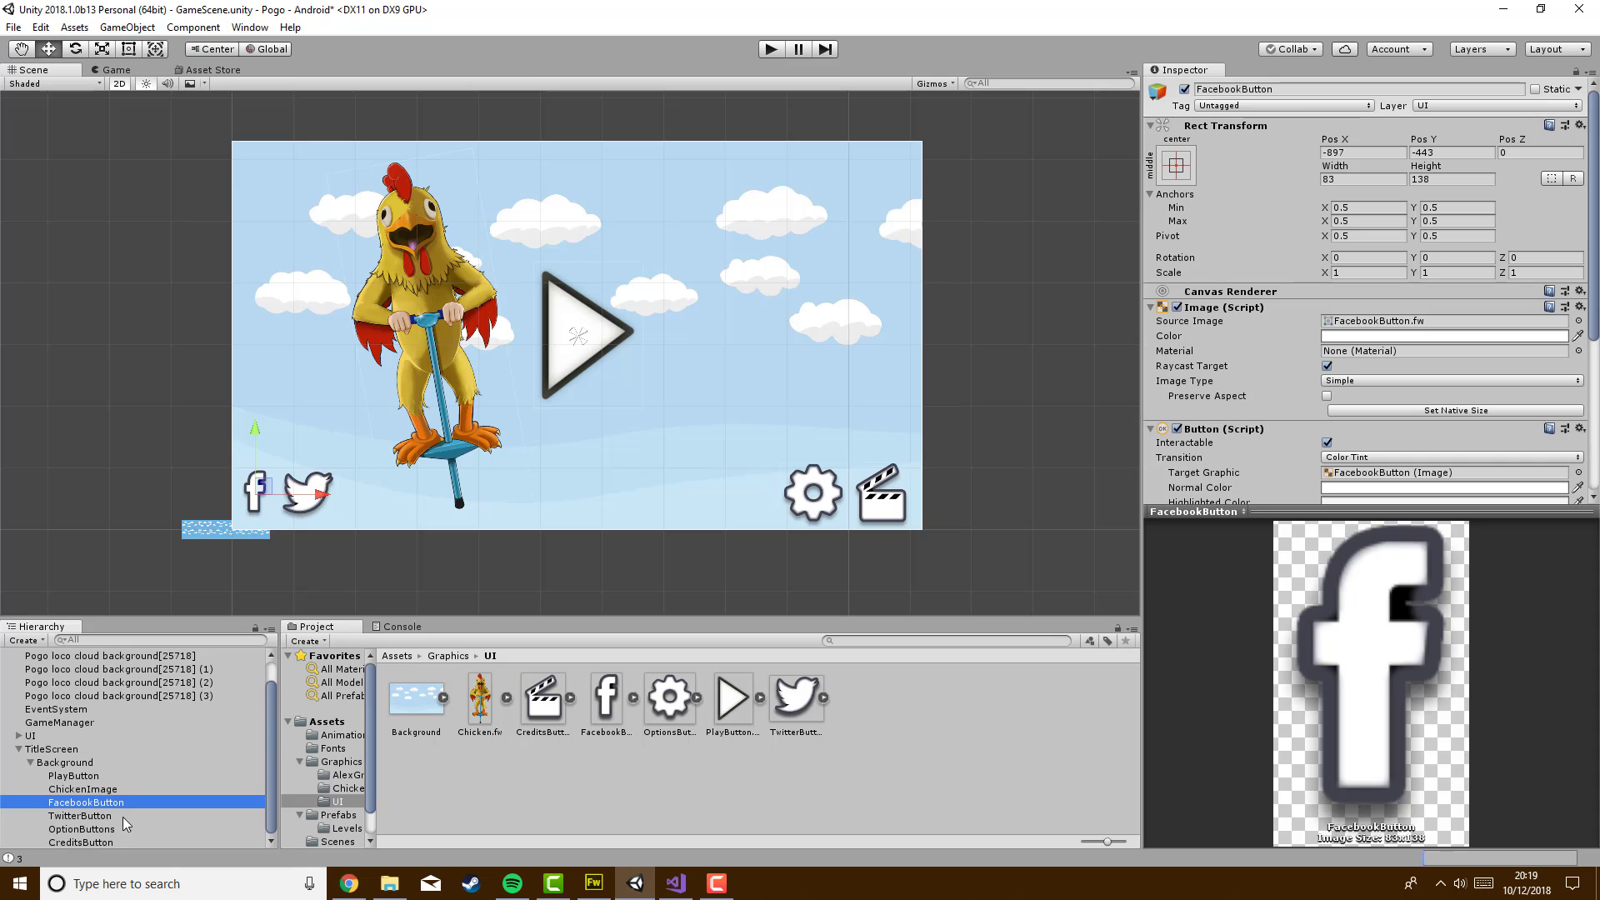
{"action": "left_click", "coordinate": [116, 842]}
{"action": "left_click", "coordinate": [106, 803], "text": "shift"}
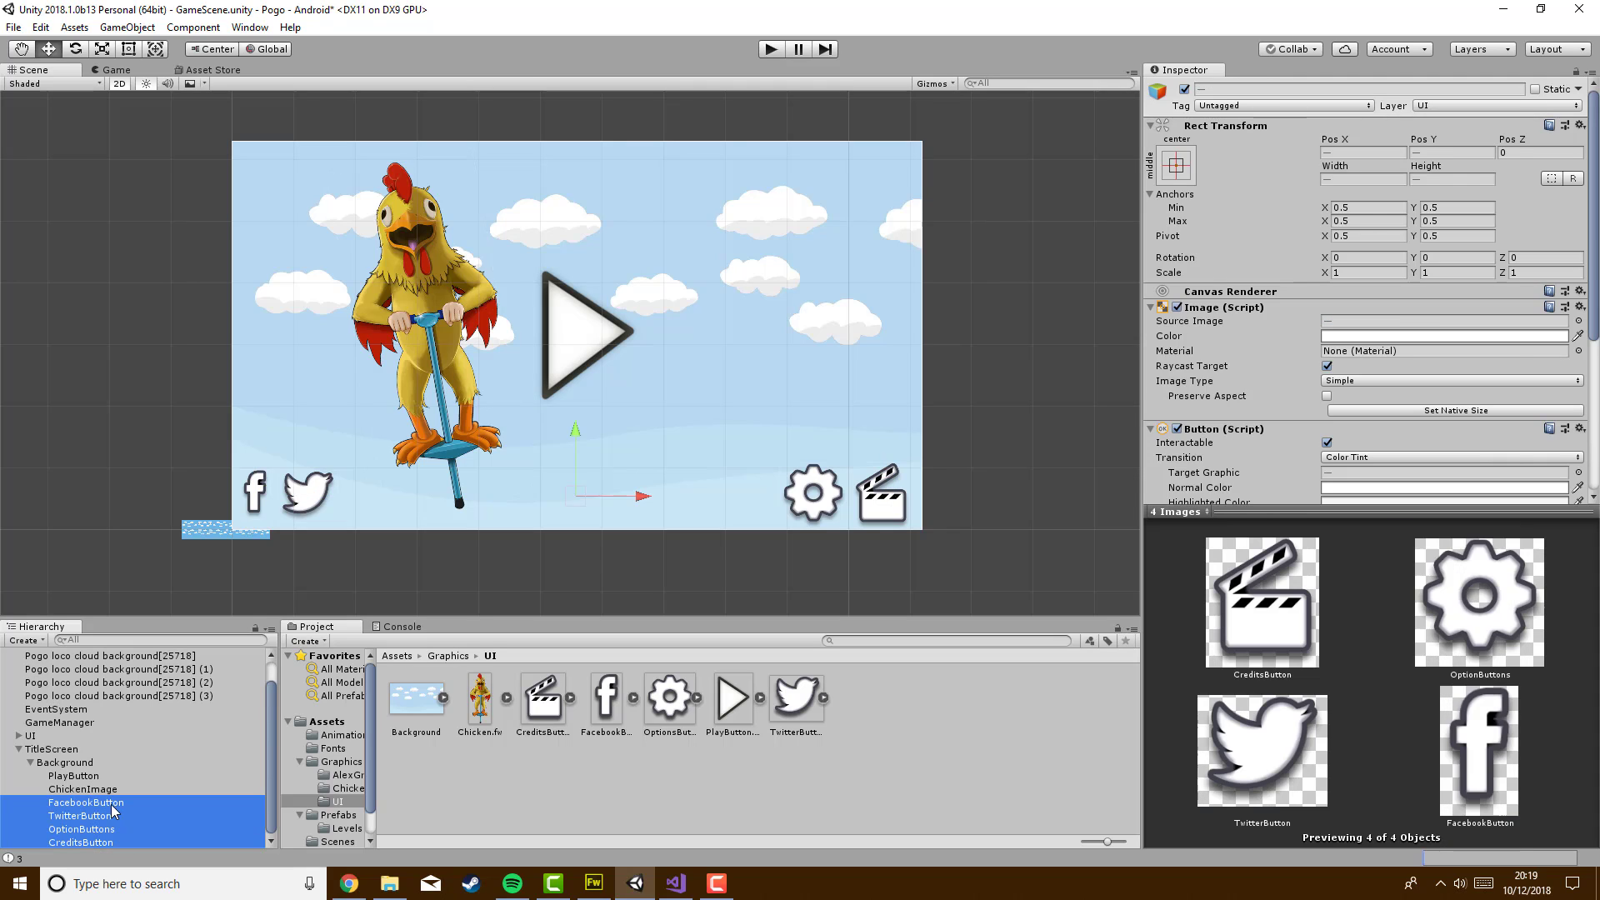
{"action": "left_click", "coordinate": [92, 776], "text": "ctrl"}
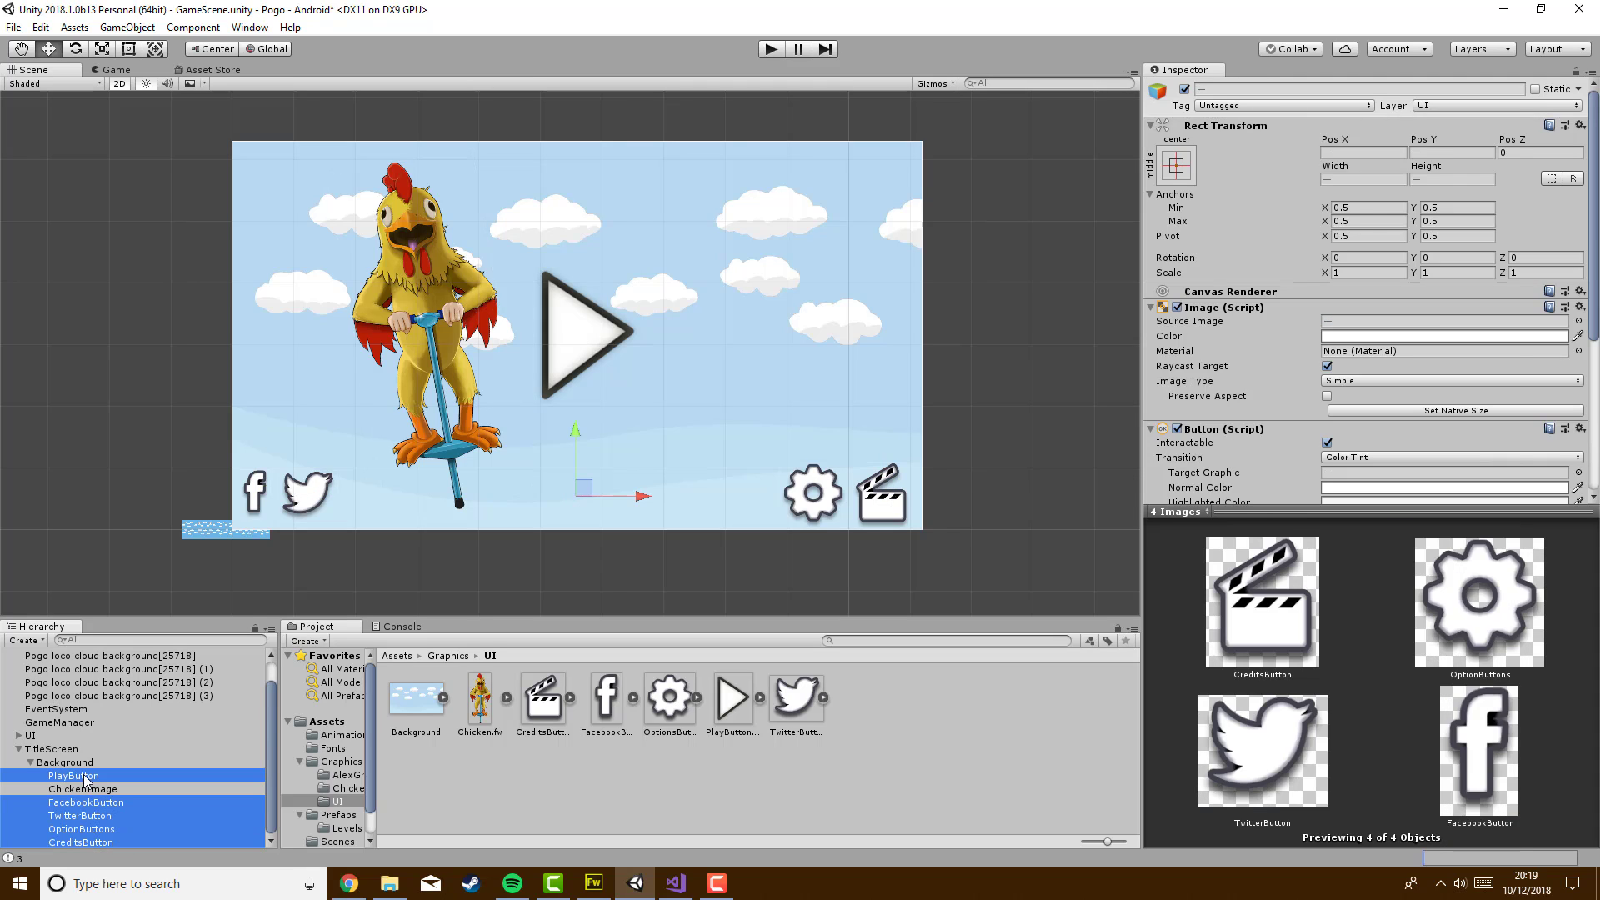
{"action": "left_click", "coordinate": [1359, 336]}
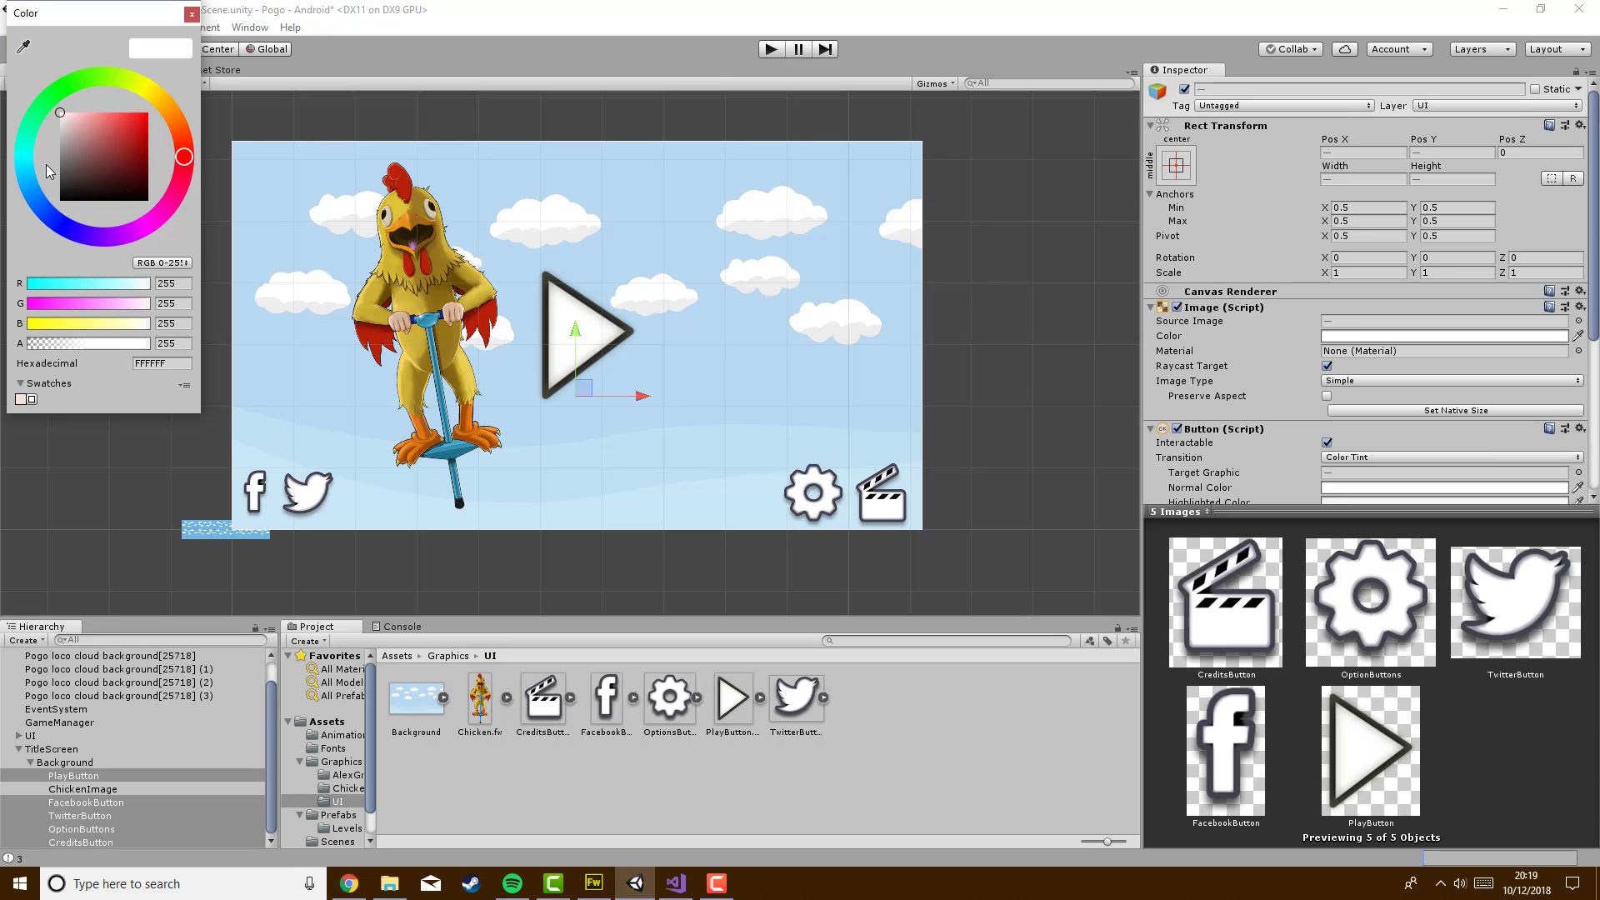
{"action": "left_click", "coordinate": [30, 172]}
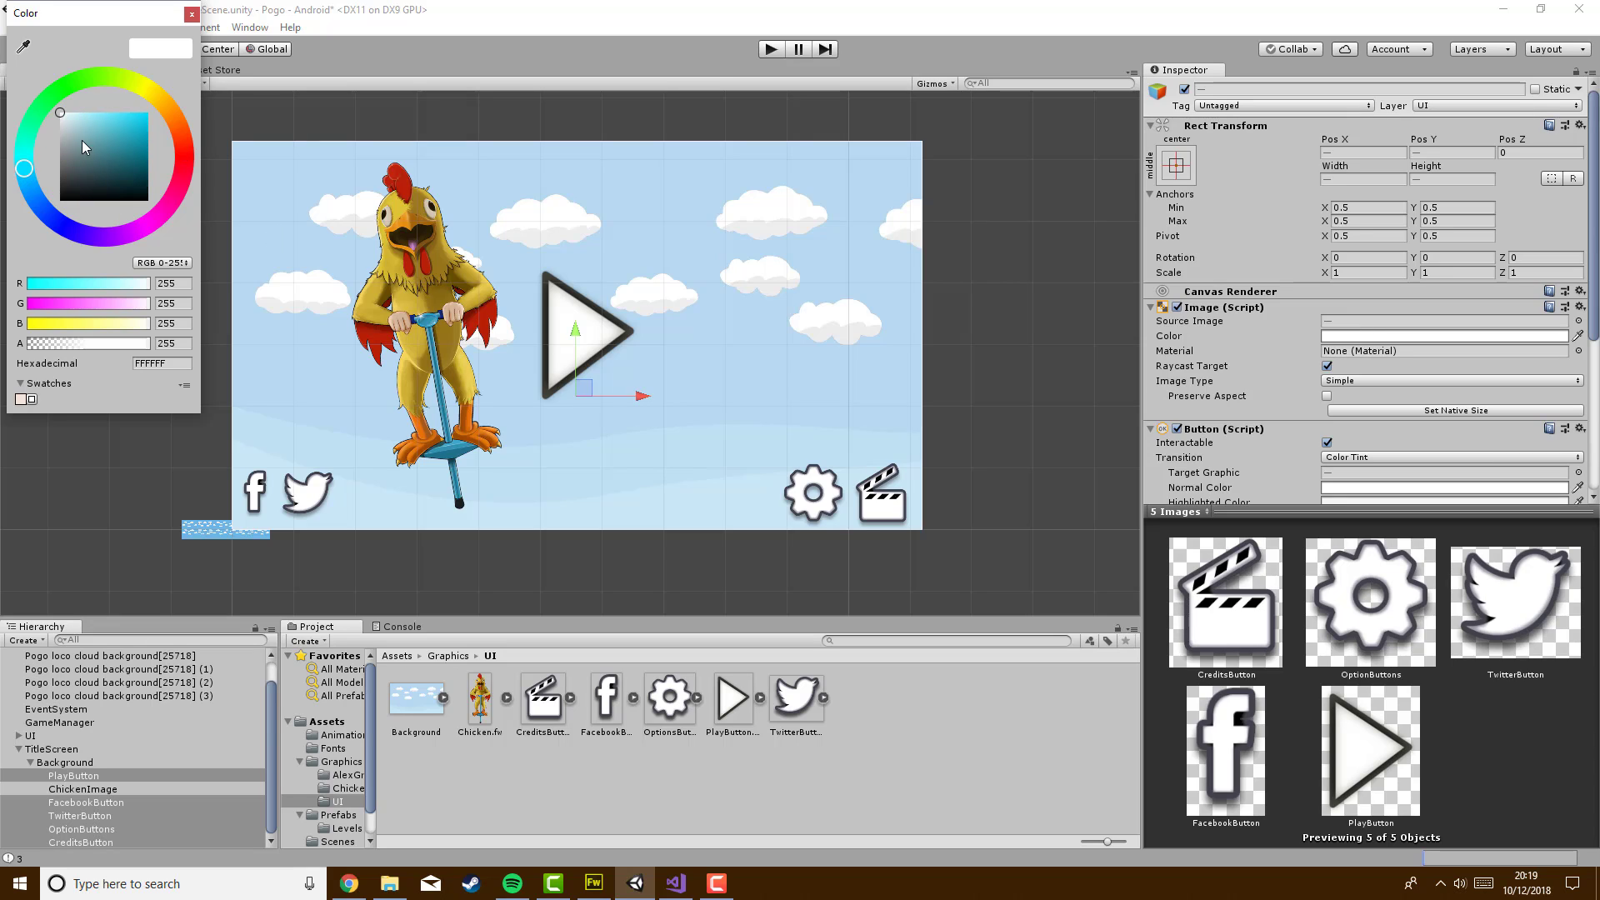
{"action": "left_click_drag", "start_coordinate": [82, 140], "coordinate": [79, 112]}
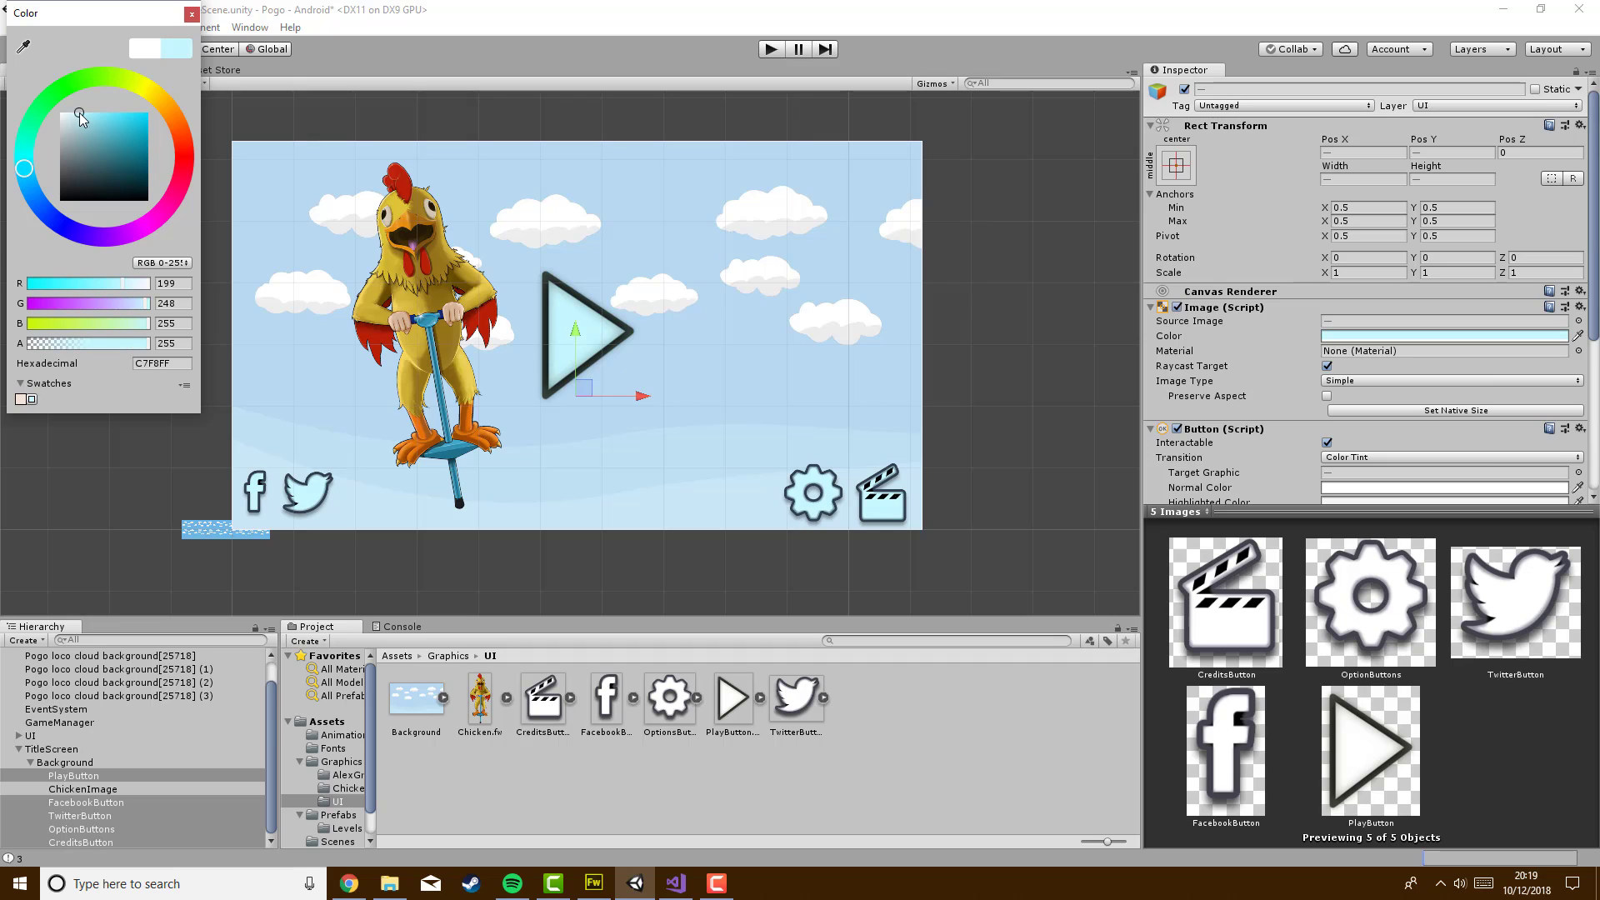
{"action": "left_click", "coordinate": [192, 14]}
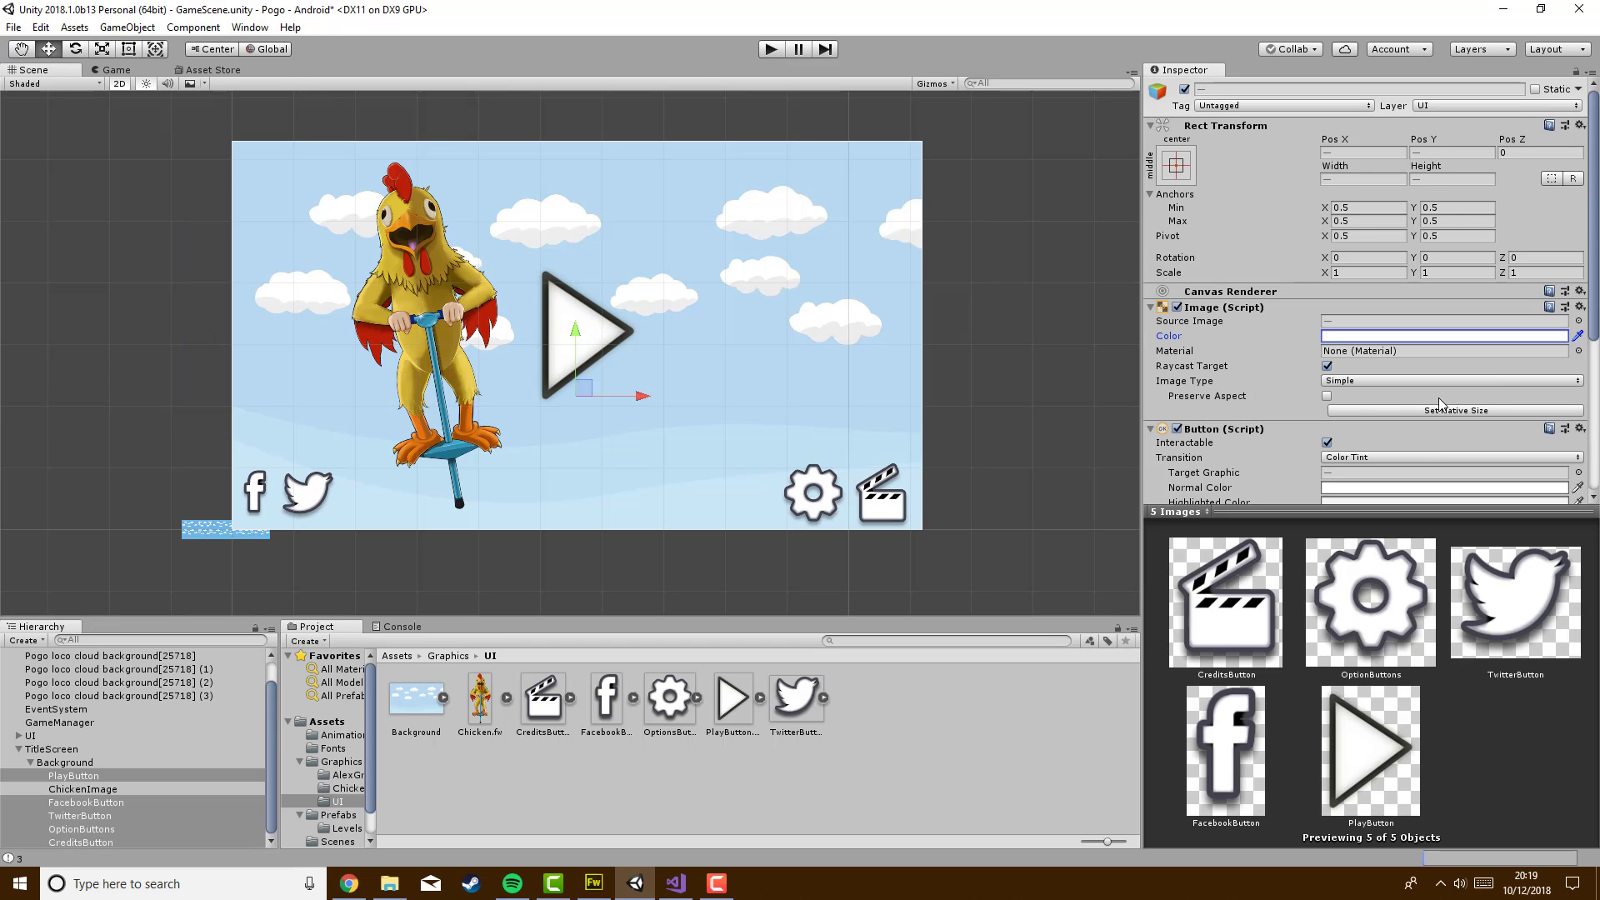
Set the Highlighted Color of the five selected buttons to a muted greyish blue
{"action": "scroll", "coordinate": [1442, 406], "scroll_direction": "down", "scroll_amount": 3}
{"action": "scroll", "coordinate": [1326, 425], "scroll_direction": "down", "scroll_amount": 3}
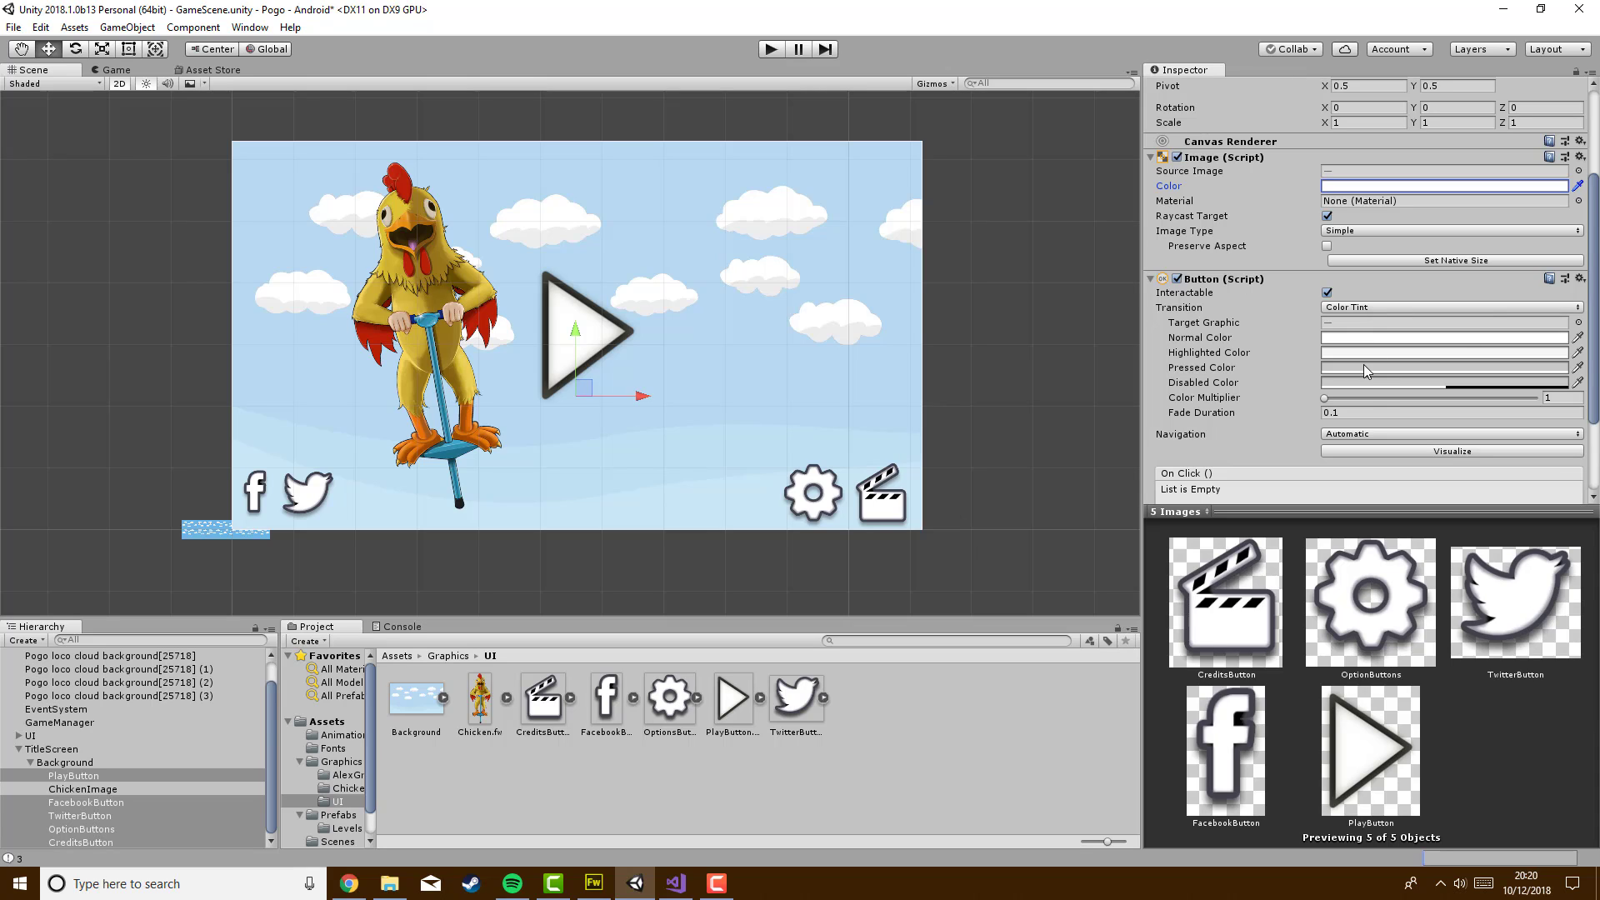
{"action": "left_click", "coordinate": [1387, 355]}
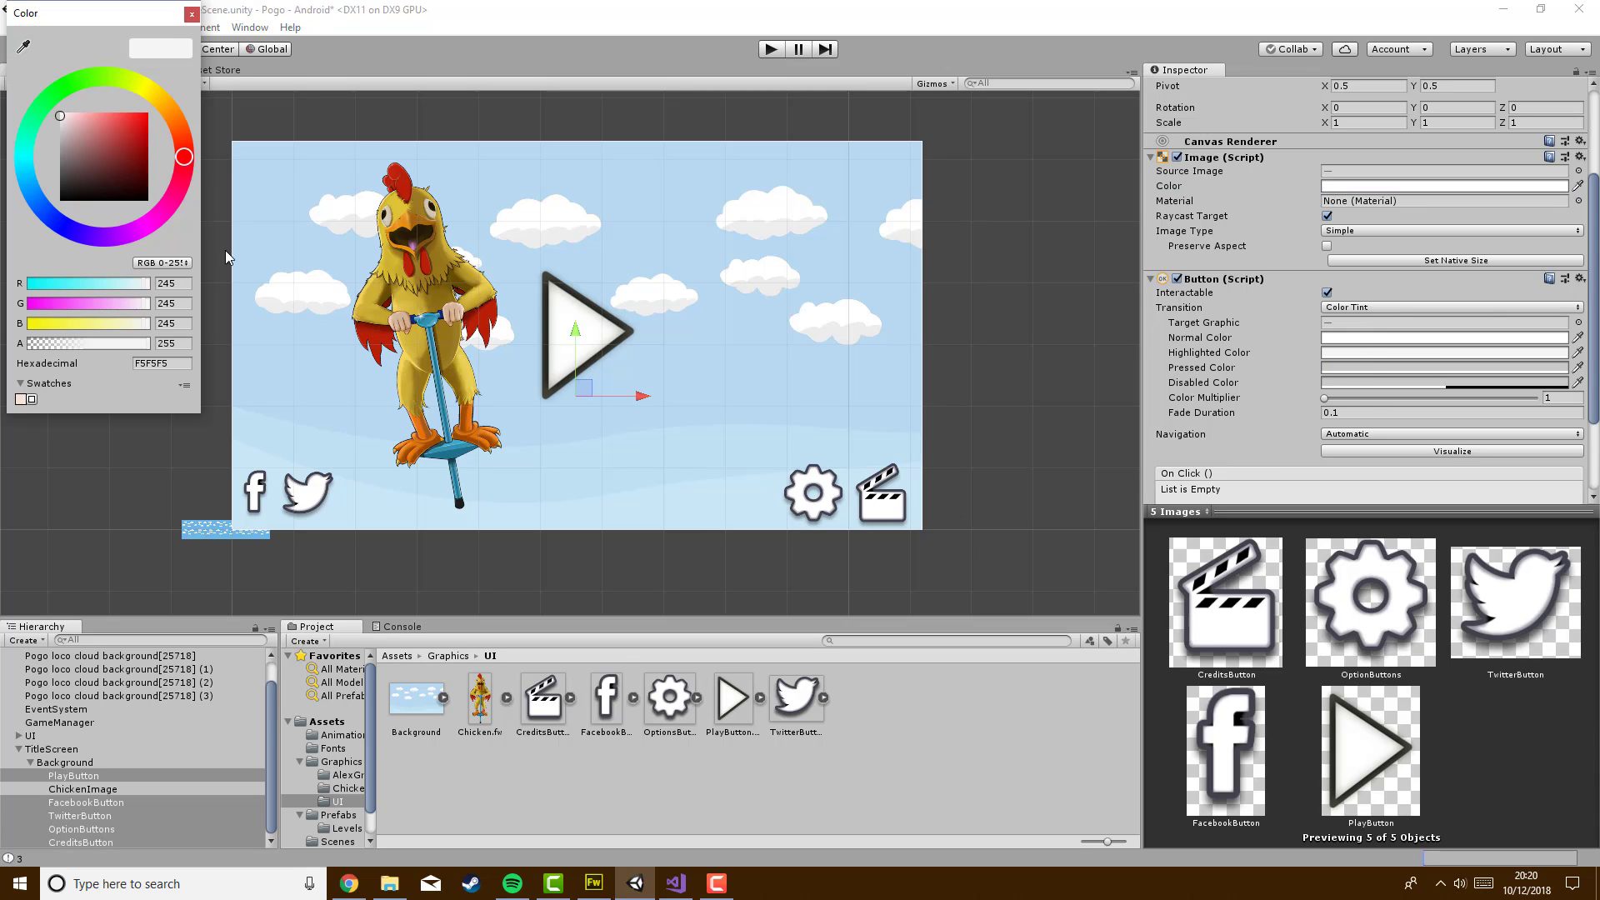
{"action": "left_click_drag", "start_coordinate": [18, 176], "coordinate": [77, 135]}
{"action": "left_click", "coordinate": [192, 14]}
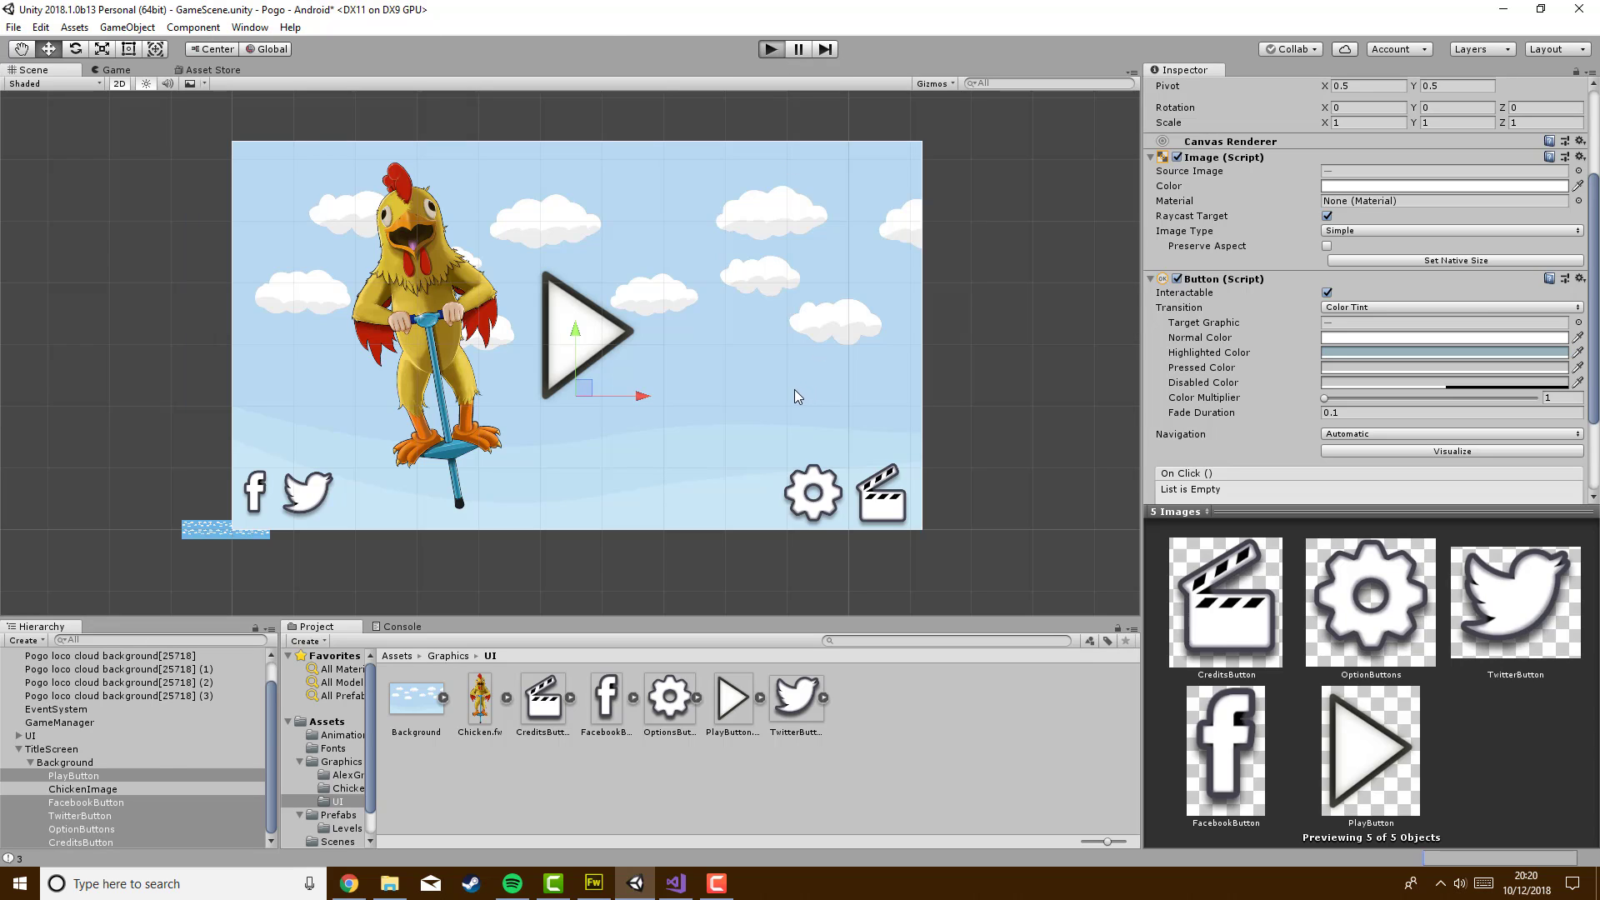
Run the game to test the highlight tint on the title screen buttons, and stop the preview
{"action": "key", "text": "ctrl+p"}
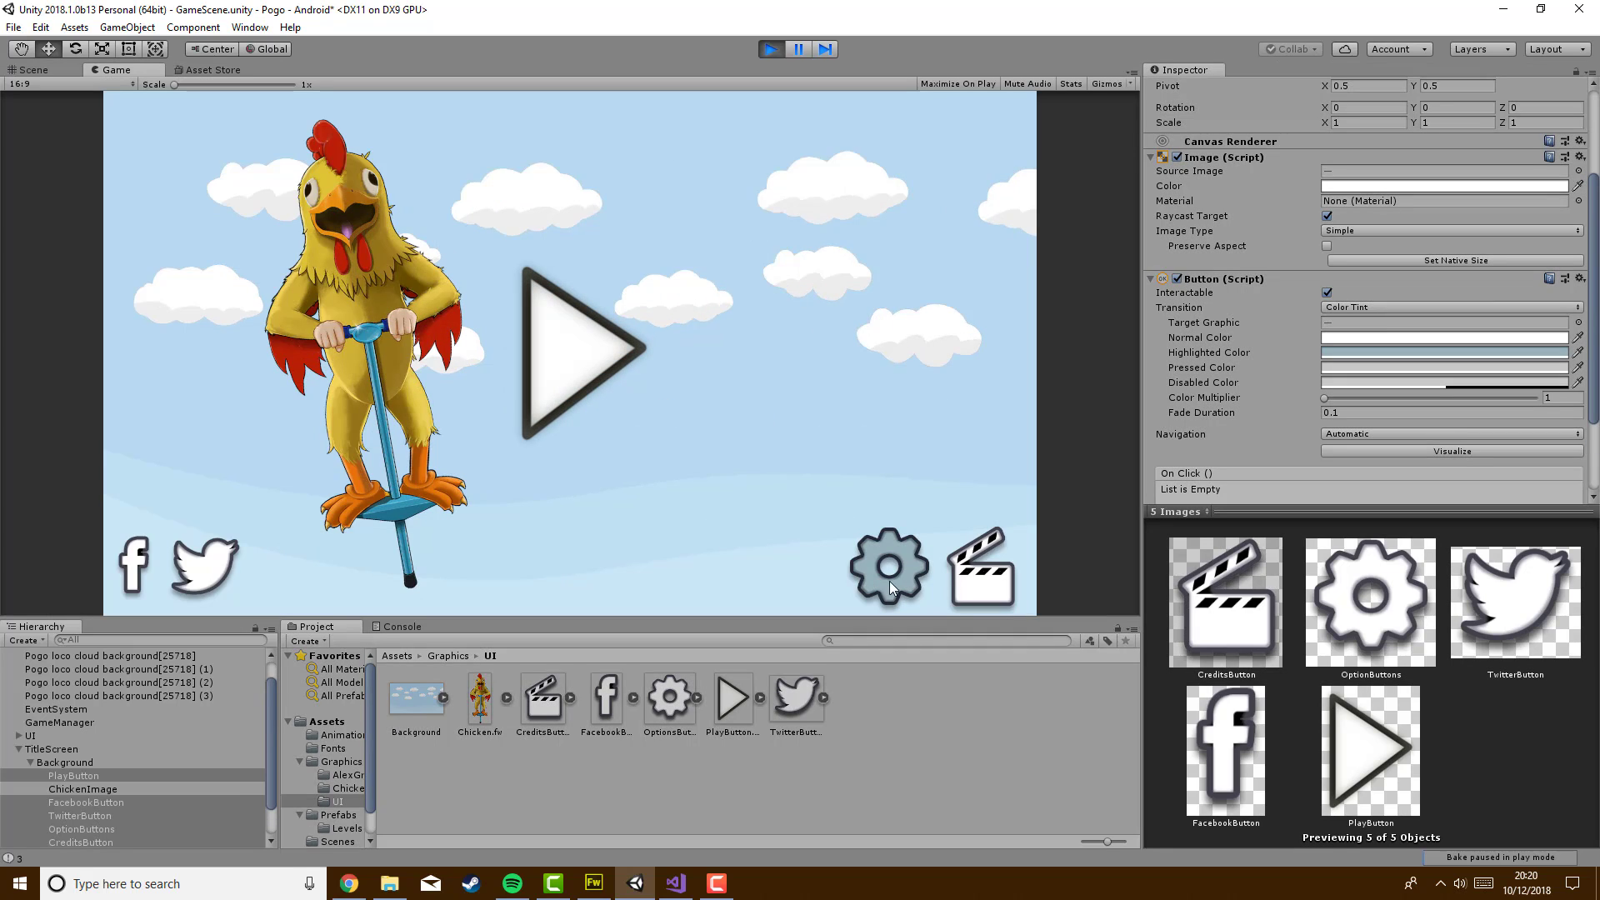
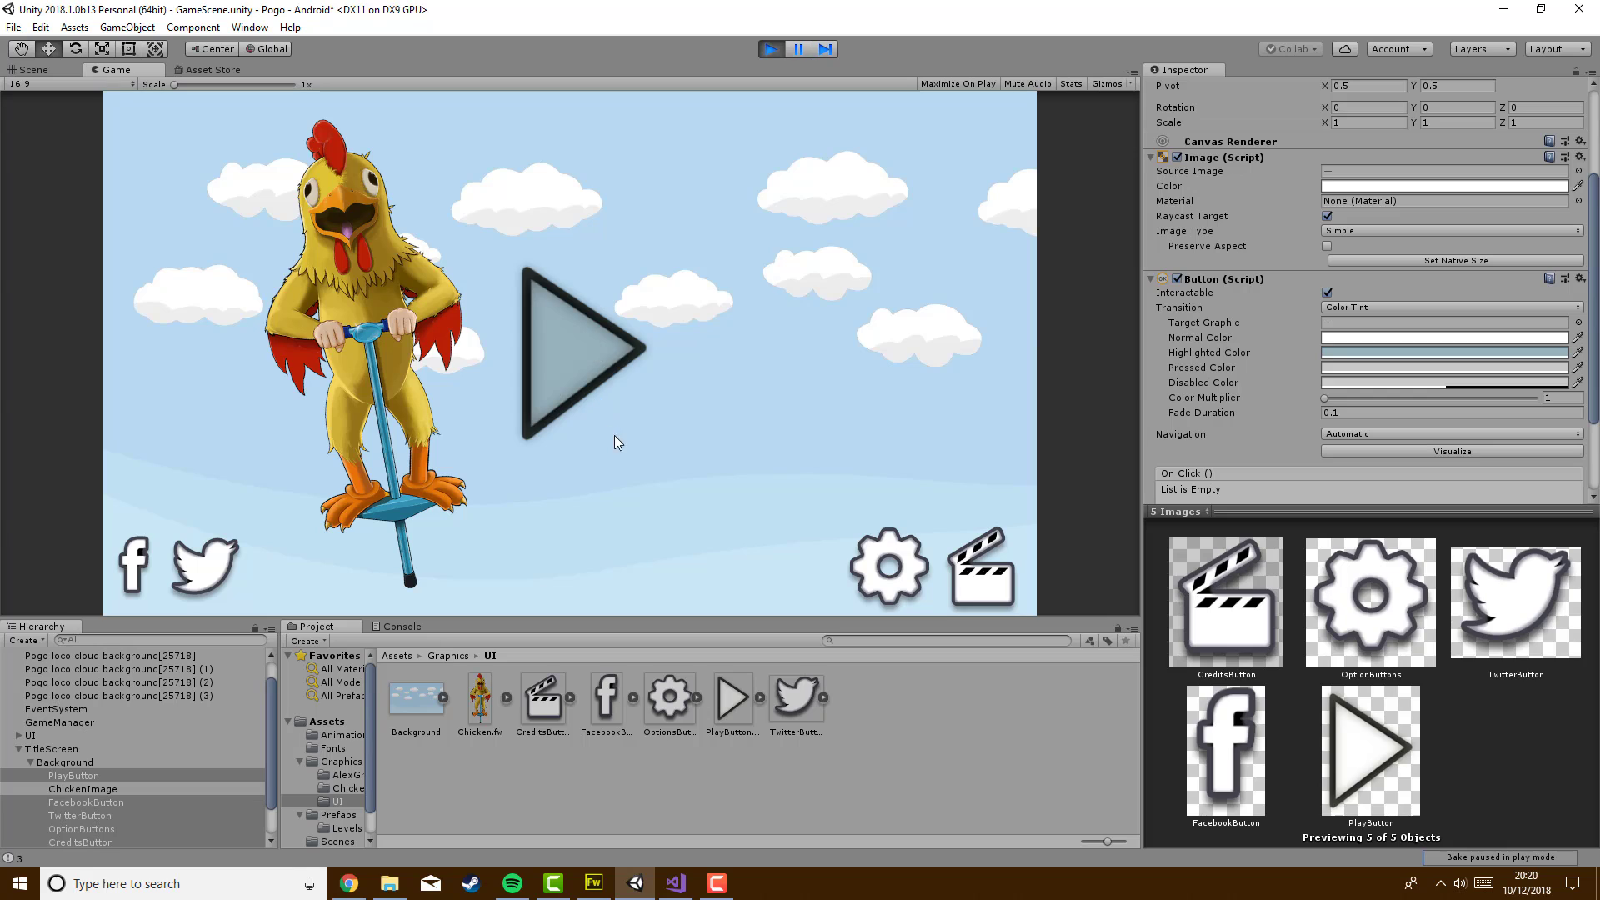
{"action": "scroll", "coordinate": [1302, 430], "scroll_direction": "down", "scroll_amount": 3}
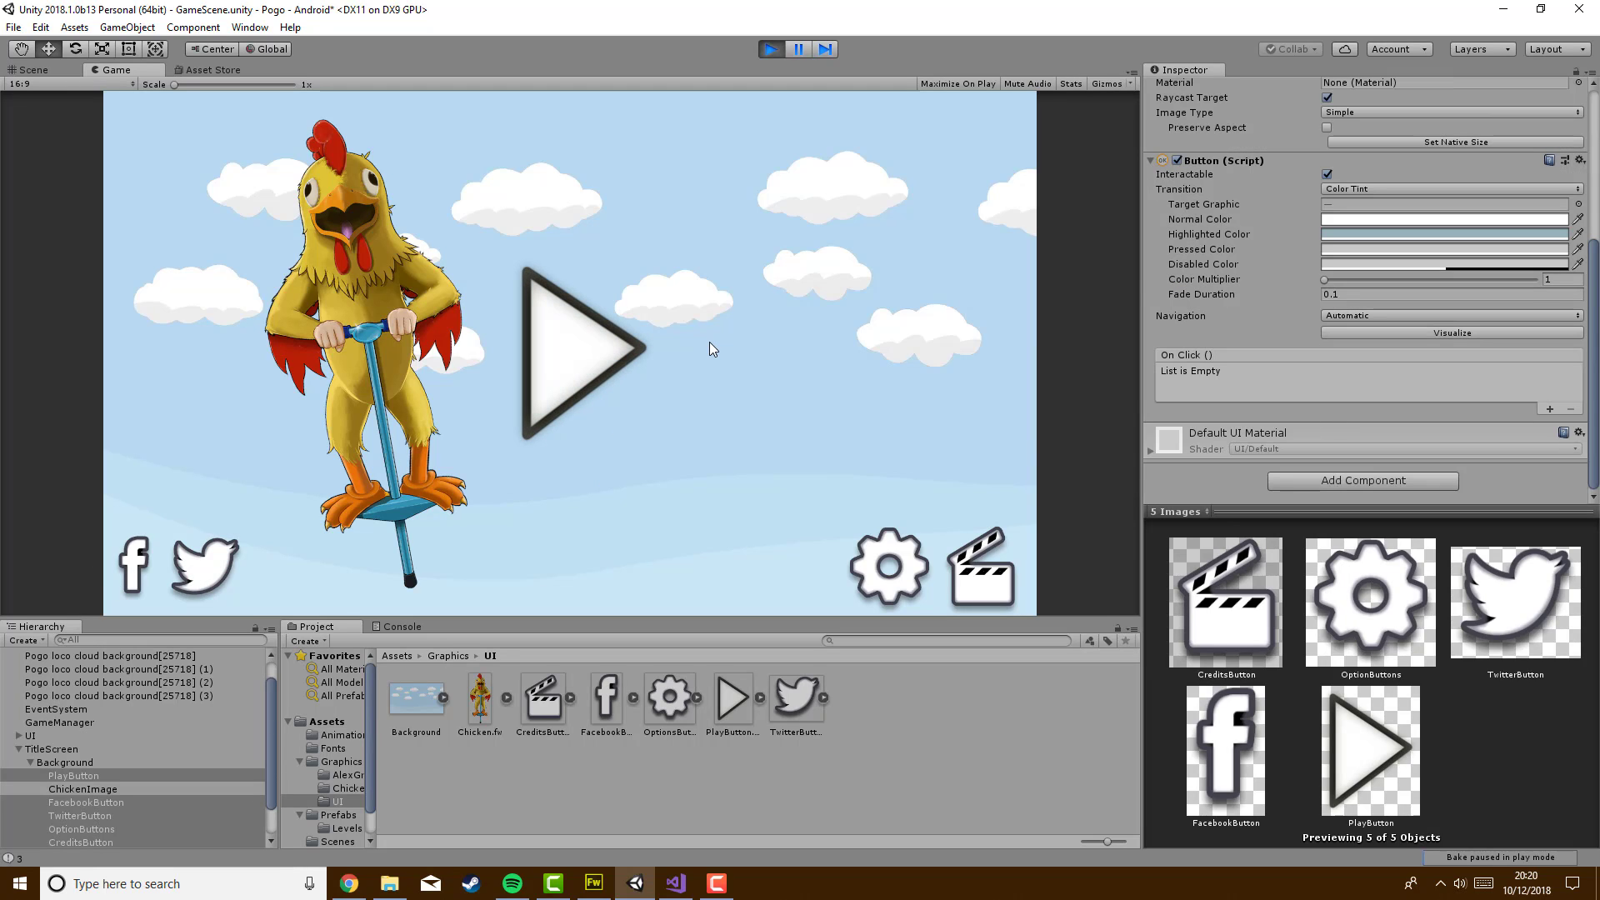
{"action": "left_click", "coordinate": [773, 50]}
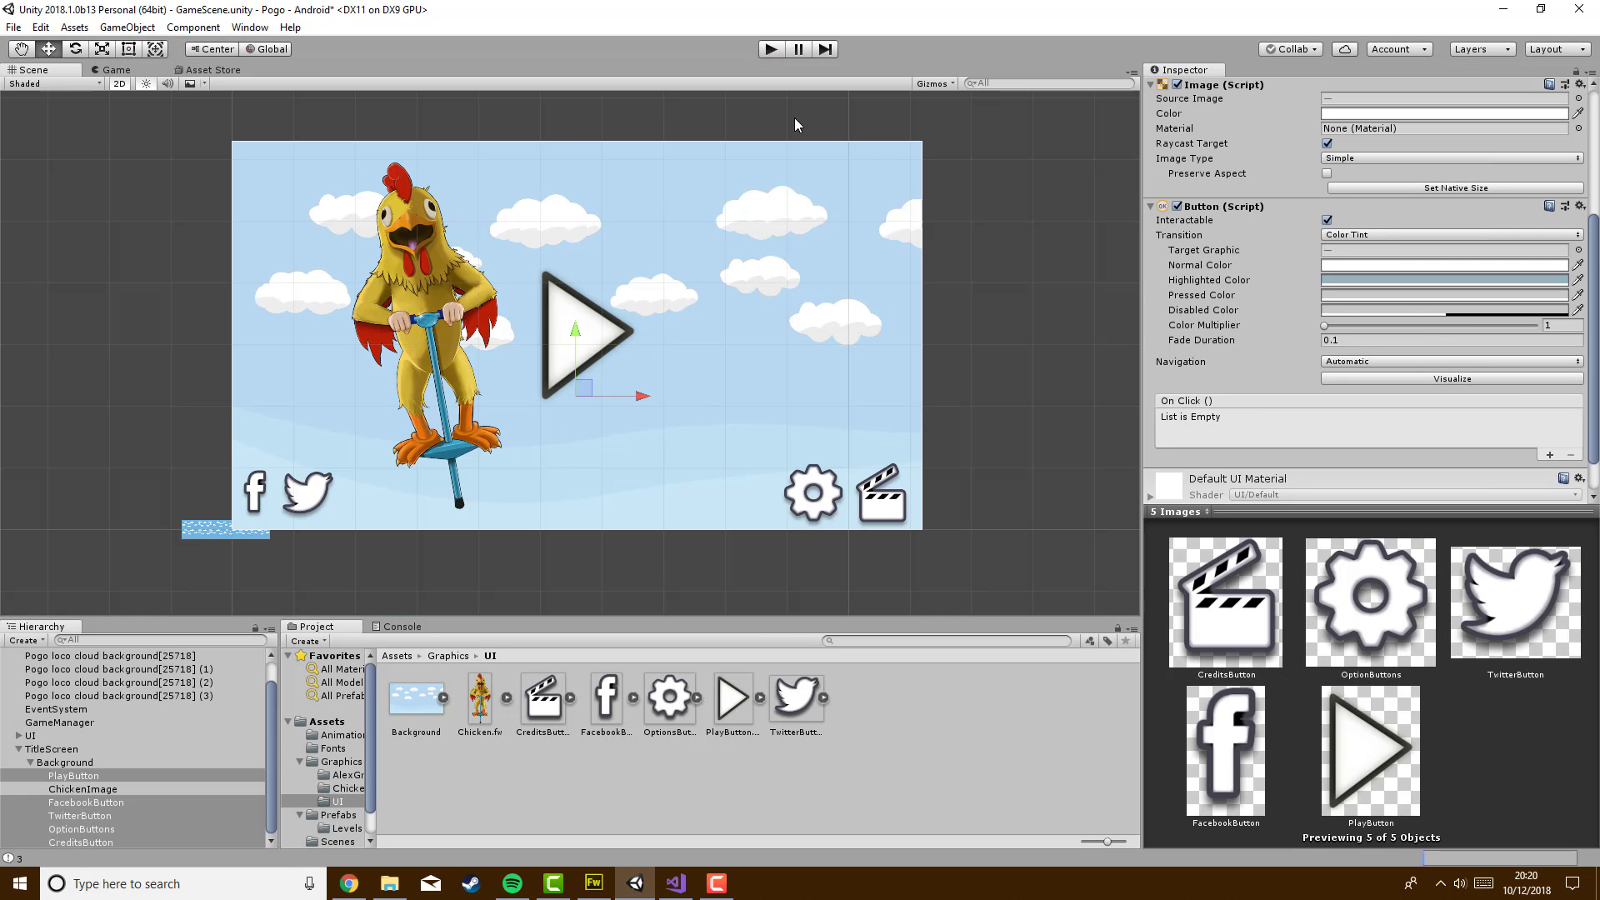
Preview the title screen in the Game view at 16:10 Portrait and at 16:10 Landscape
{"action": "left_click", "coordinate": [113, 71]}
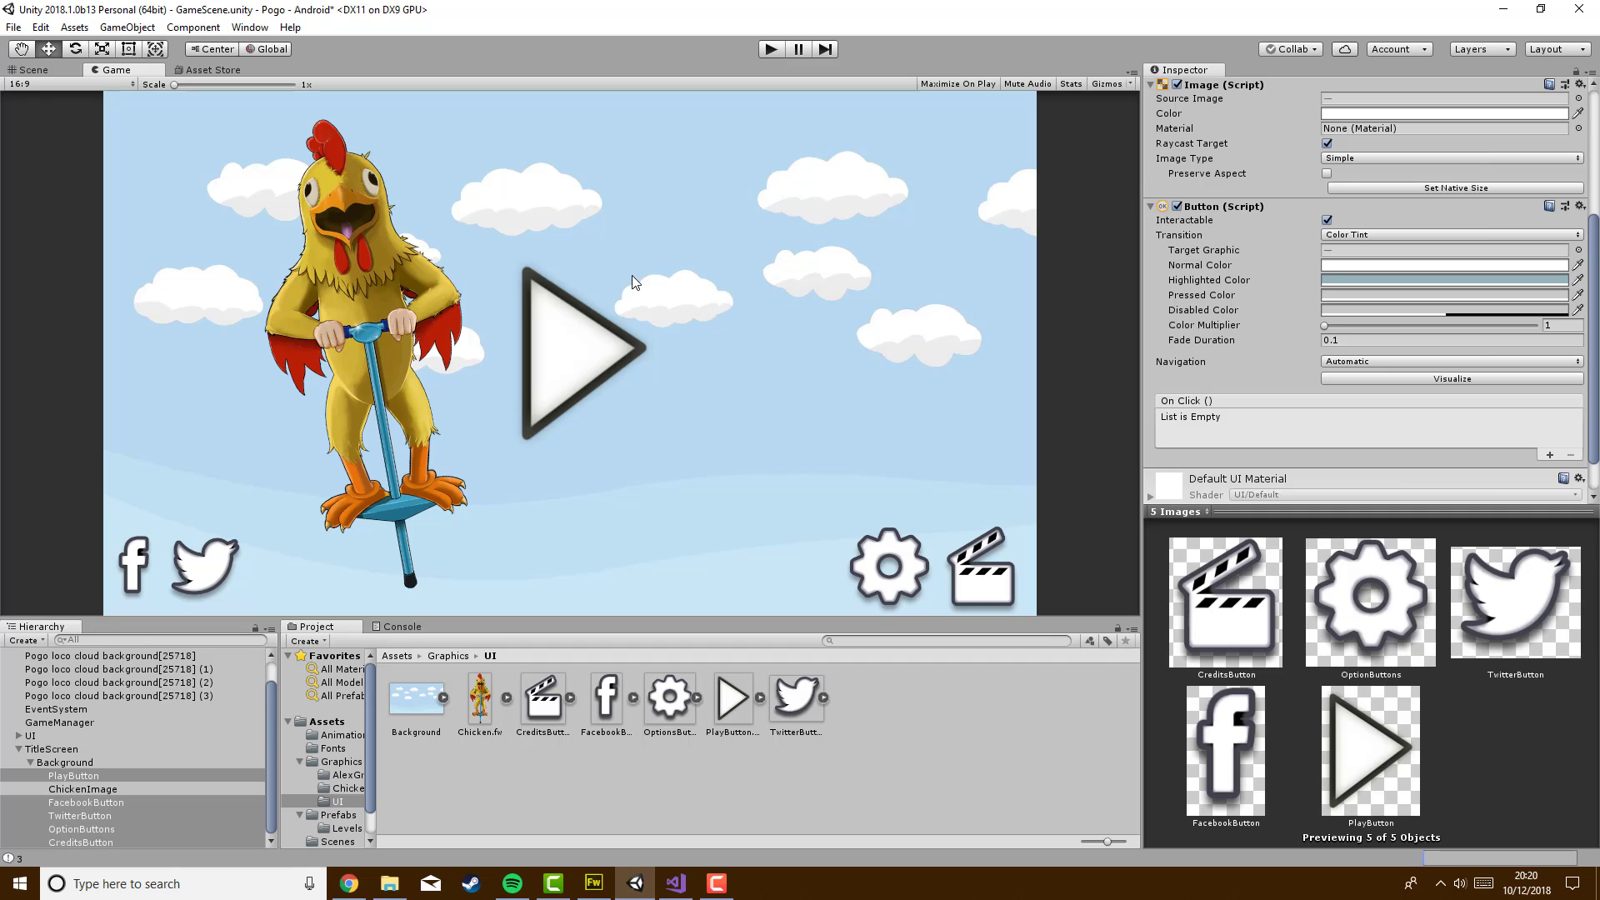
{"action": "left_click", "coordinate": [96, 85]}
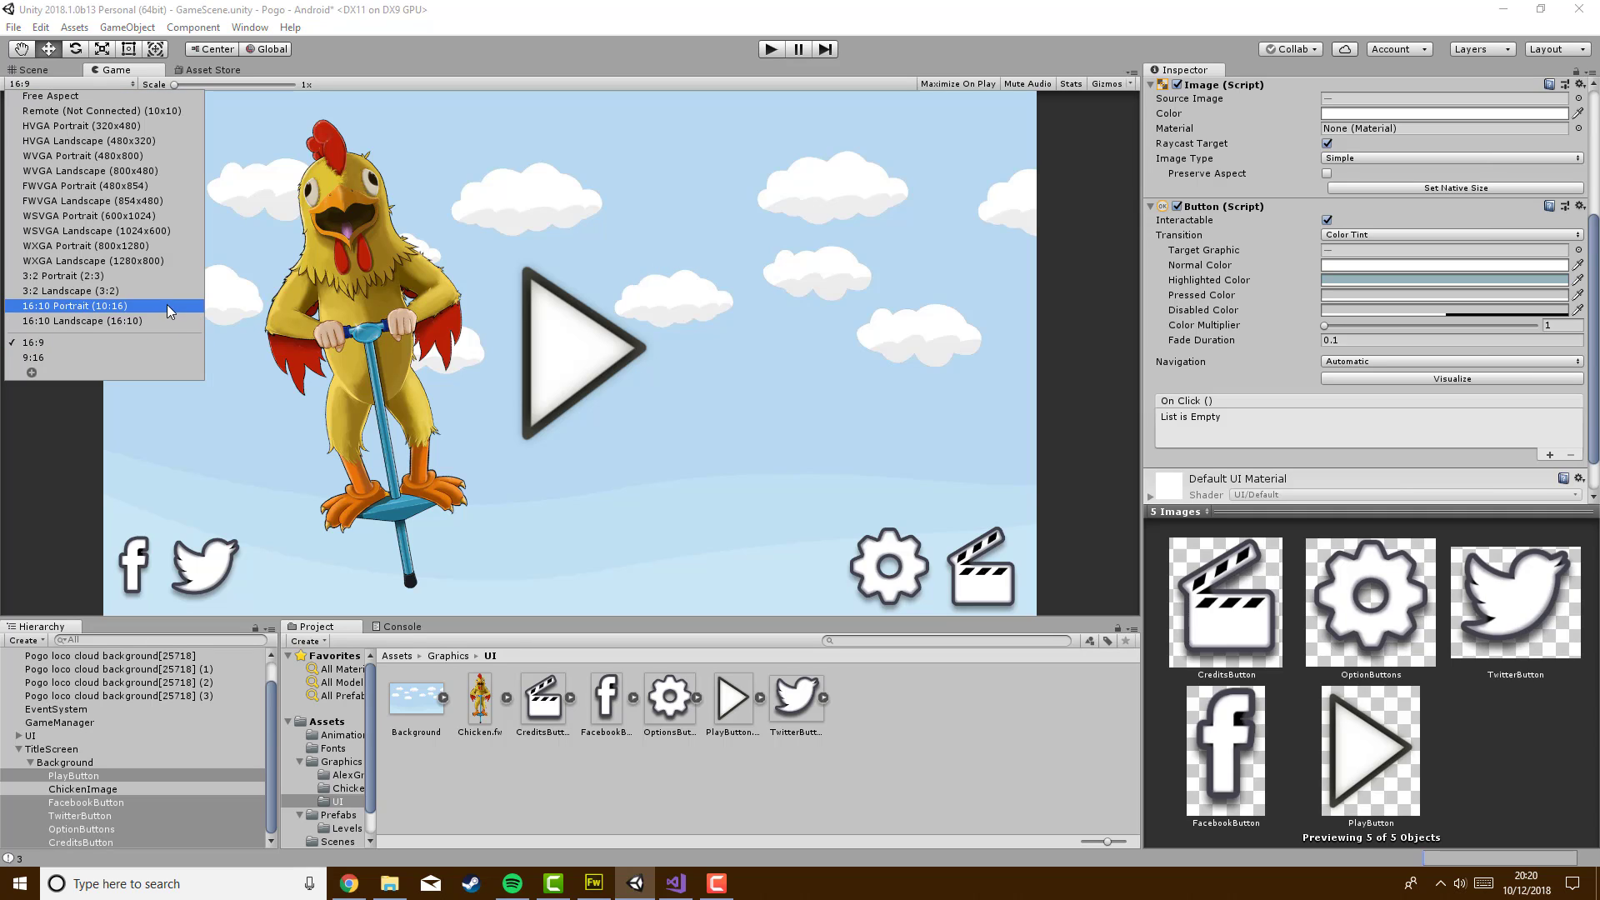
{"action": "left_click", "coordinate": [658, 22]}
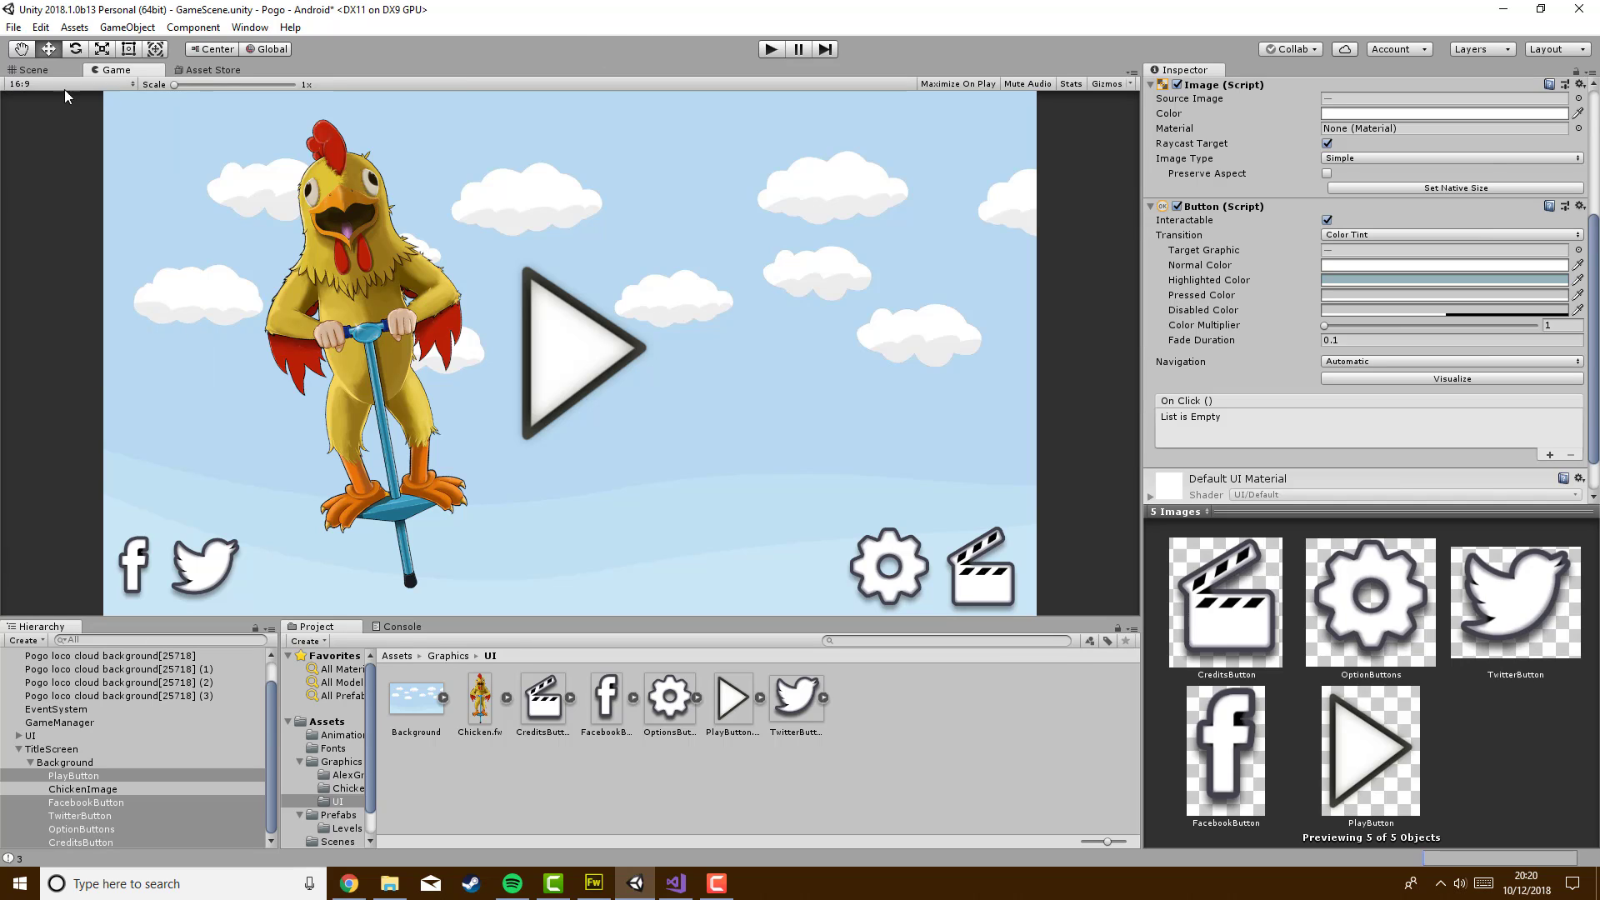
{"action": "left_click", "coordinate": [96, 84]}
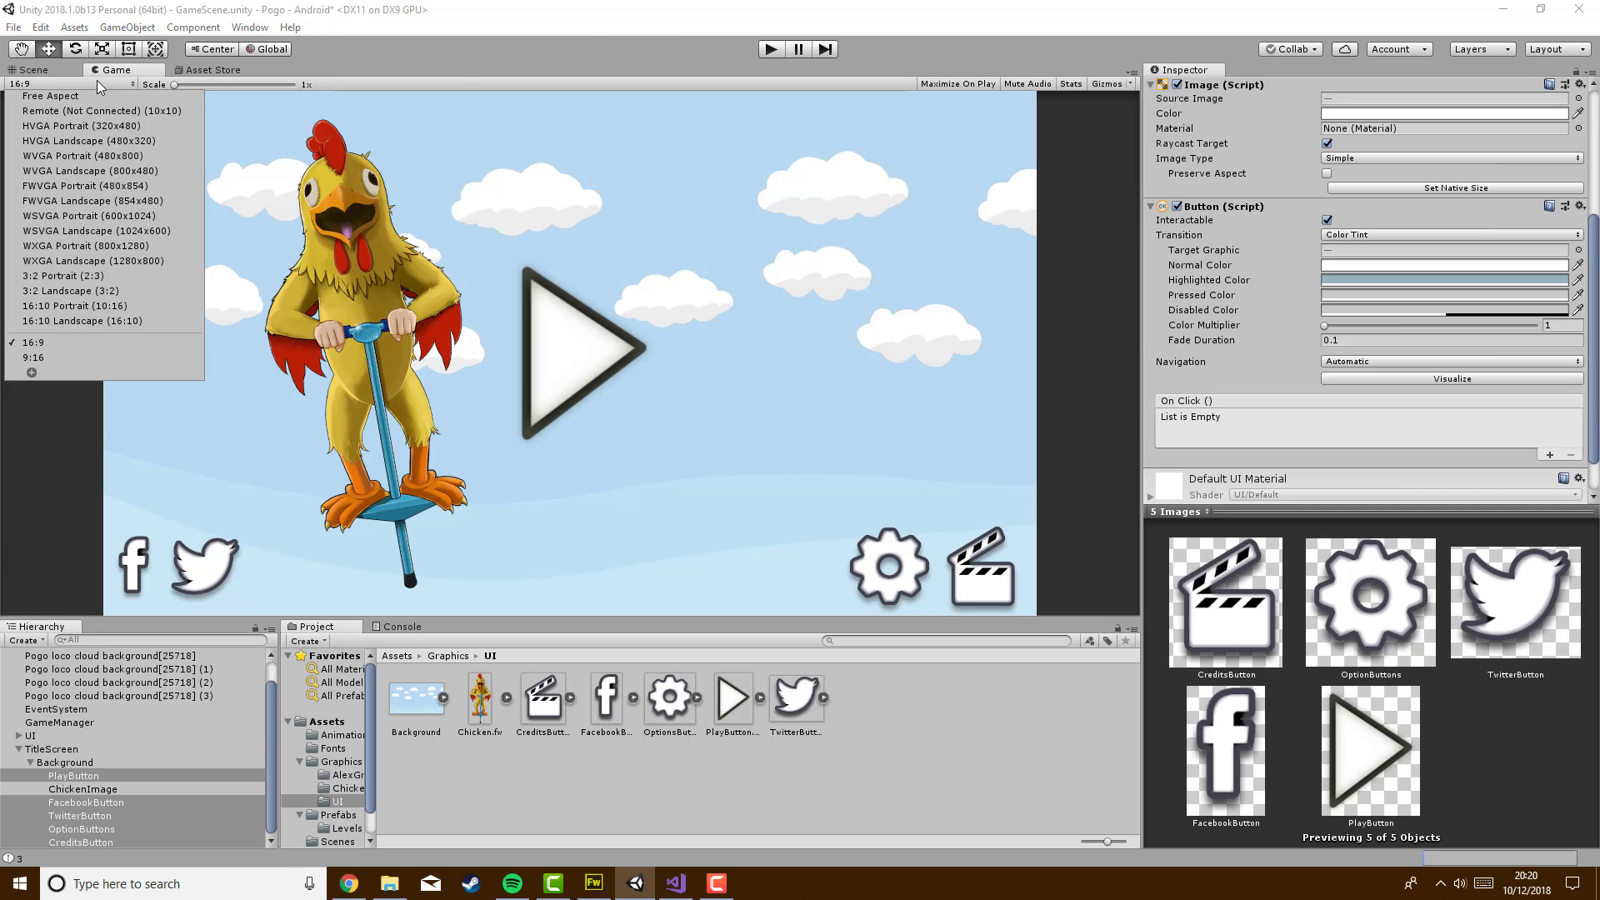
{"action": "left_click", "coordinate": [158, 306]}
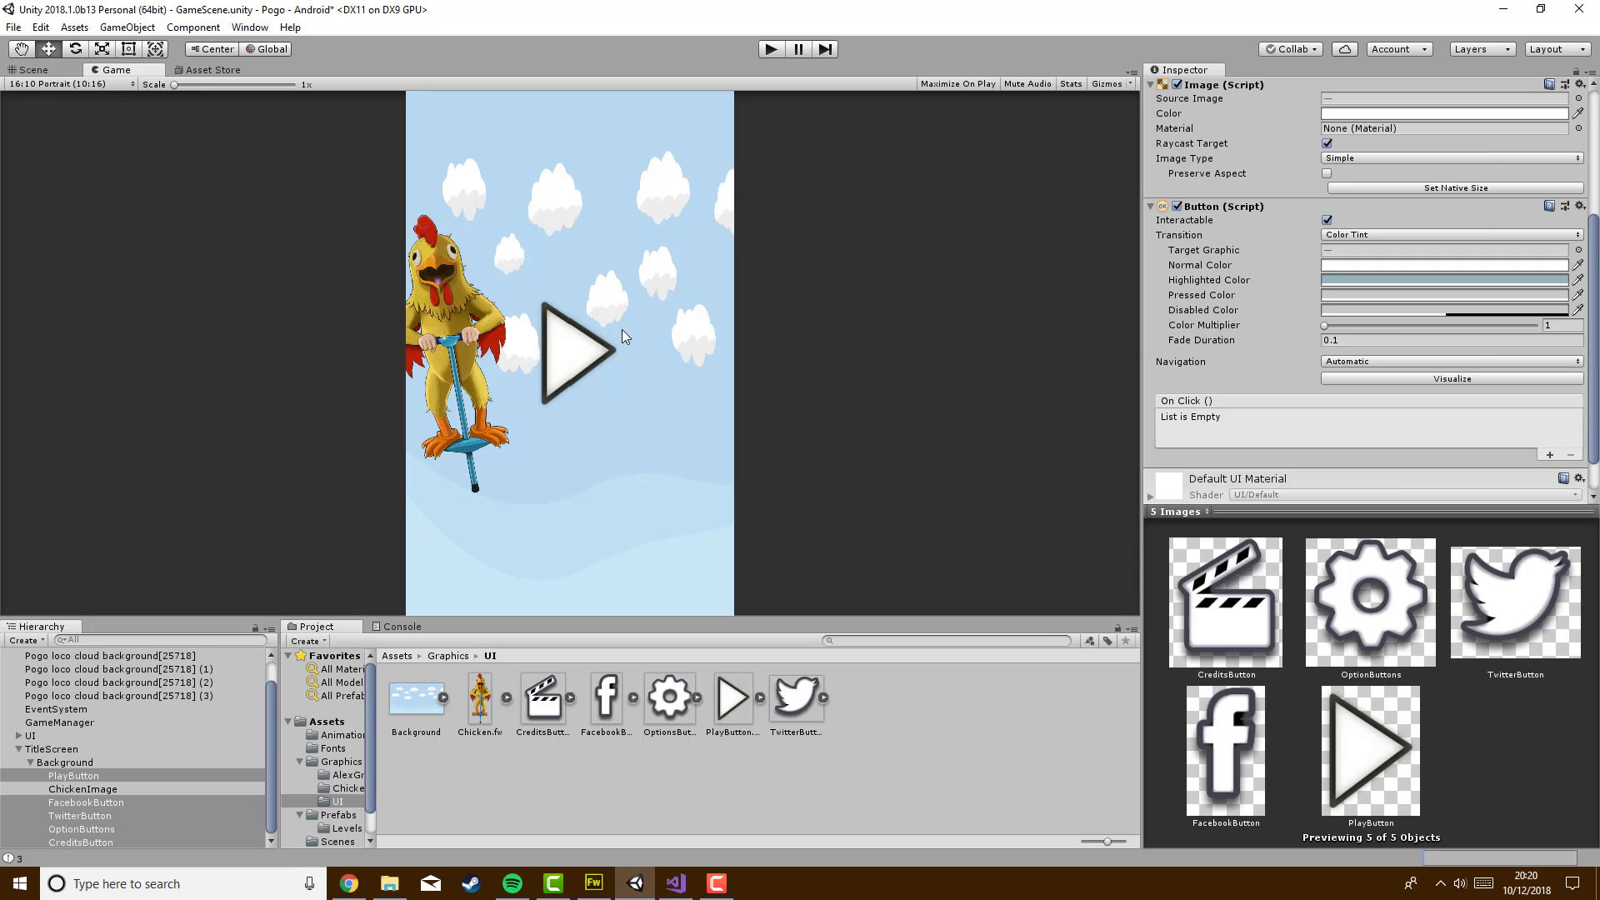
{"action": "left_click", "coordinate": [105, 84]}
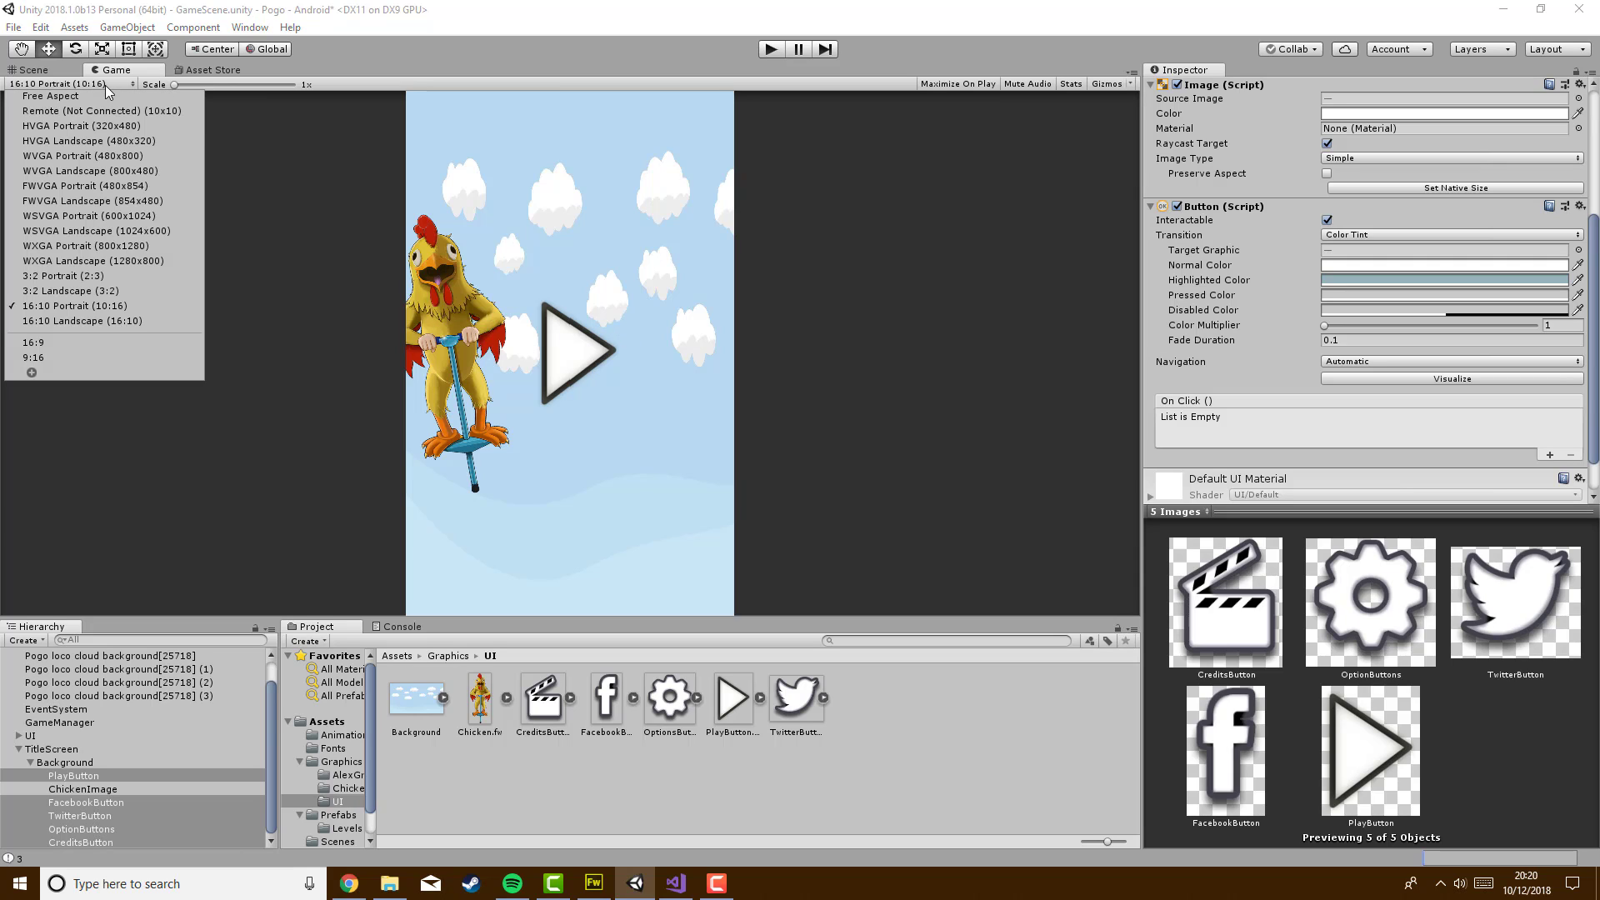
{"action": "left_click", "coordinate": [165, 324]}
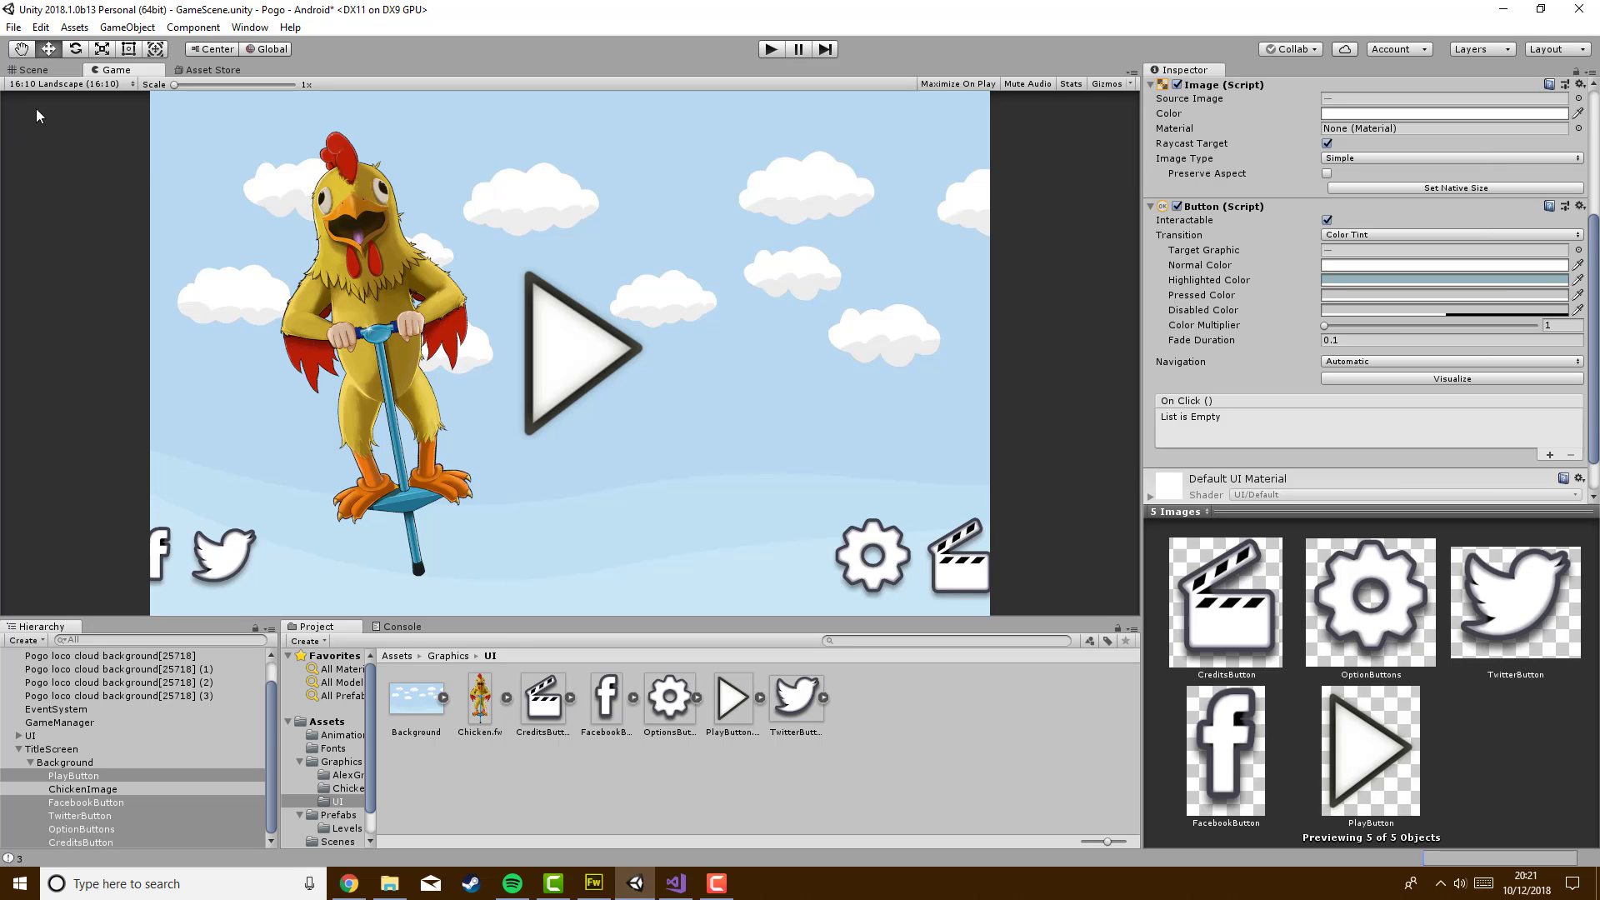
Check the title screen at HVGA Landscape (480x320) and return the Game view to 16:9
{"action": "left_click", "coordinate": [70, 84]}
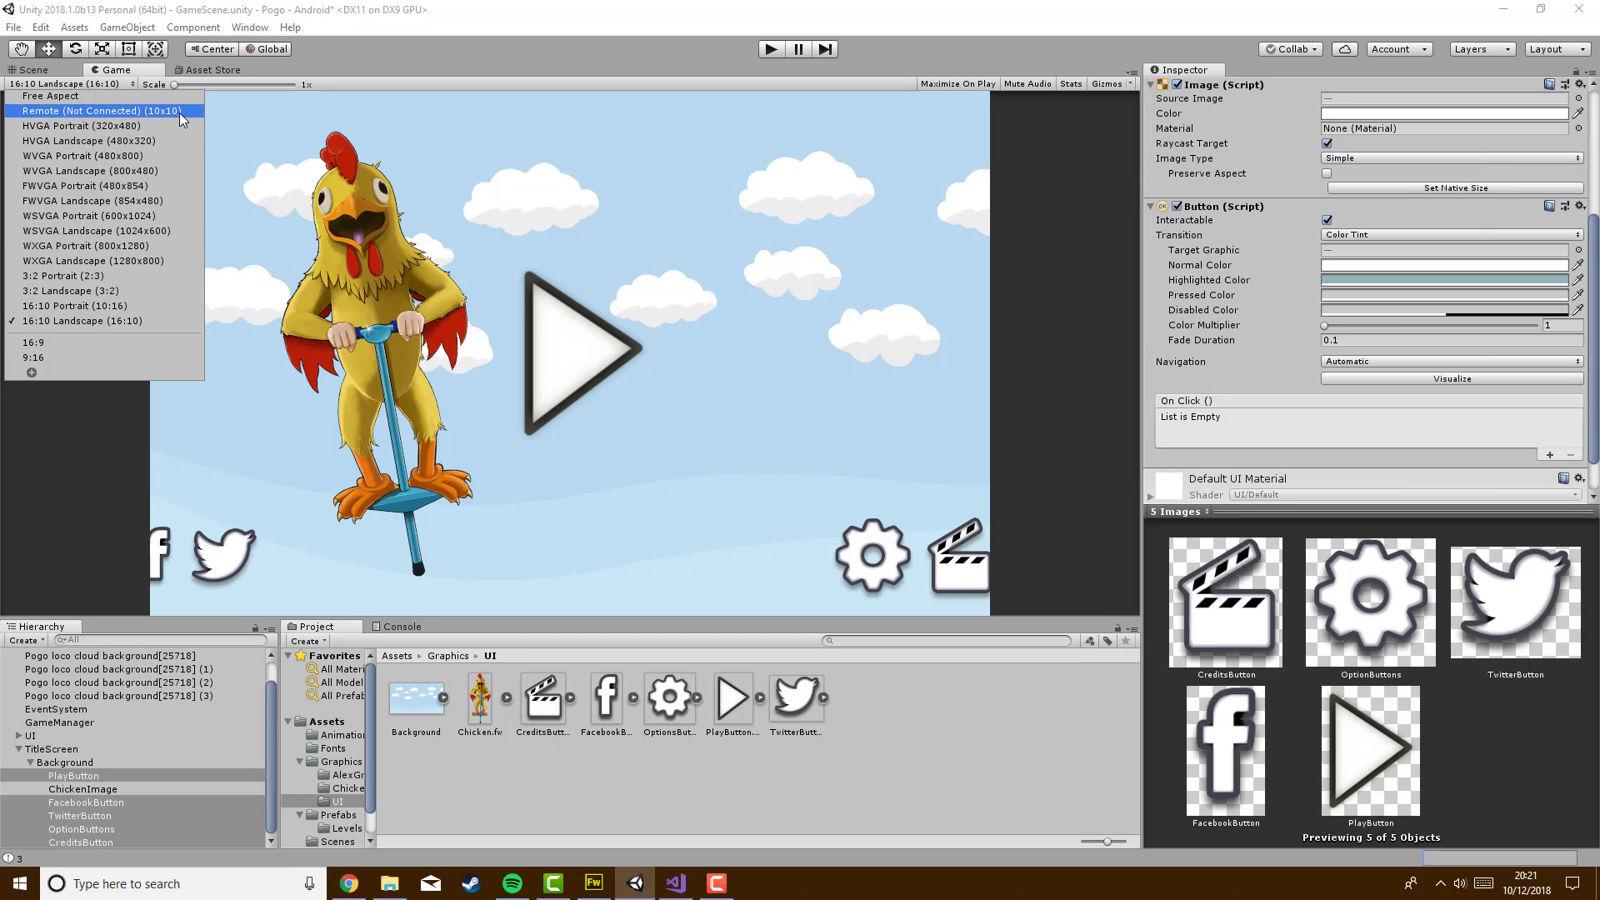
{"action": "left_click", "coordinate": [180, 146]}
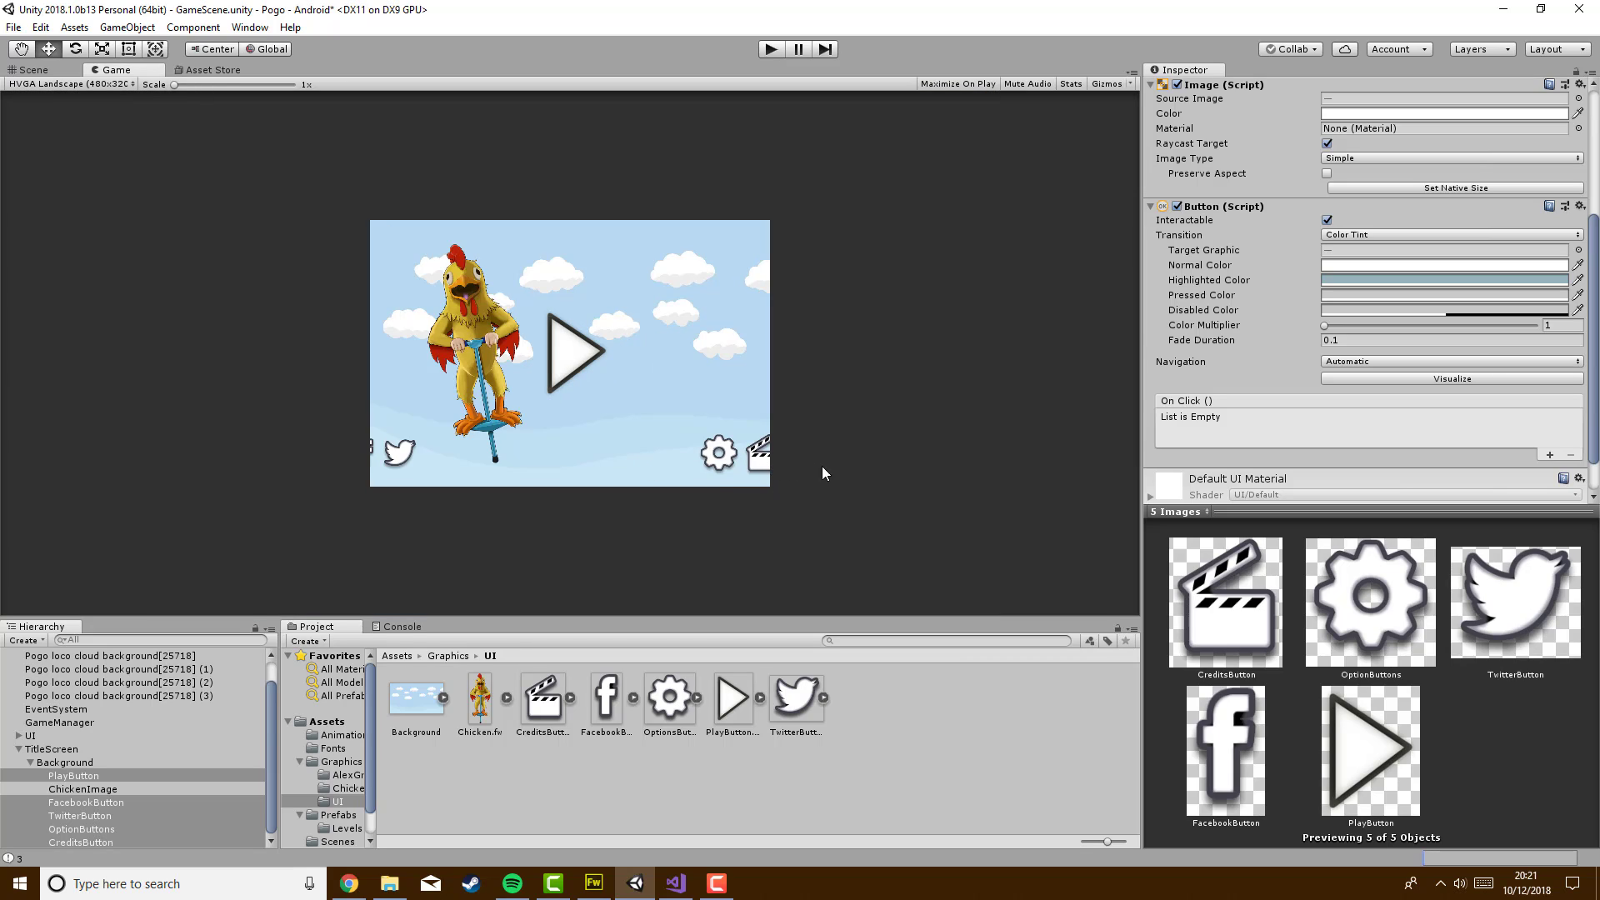
{"action": "left_click", "coordinate": [133, 87]}
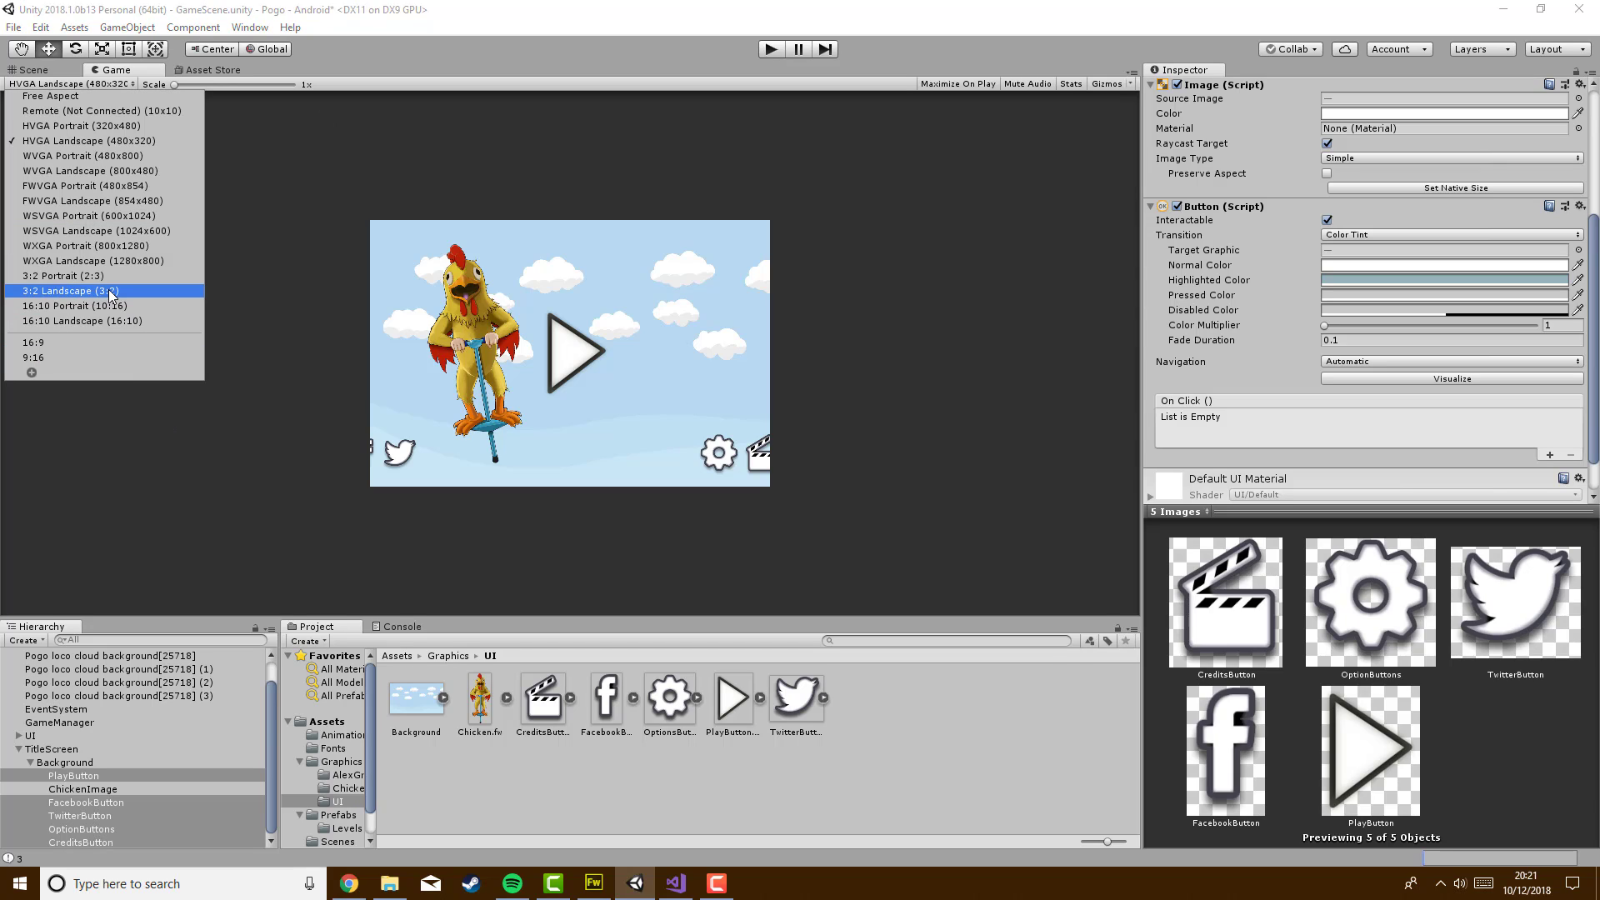
{"action": "left_click", "coordinate": [52, 340]}
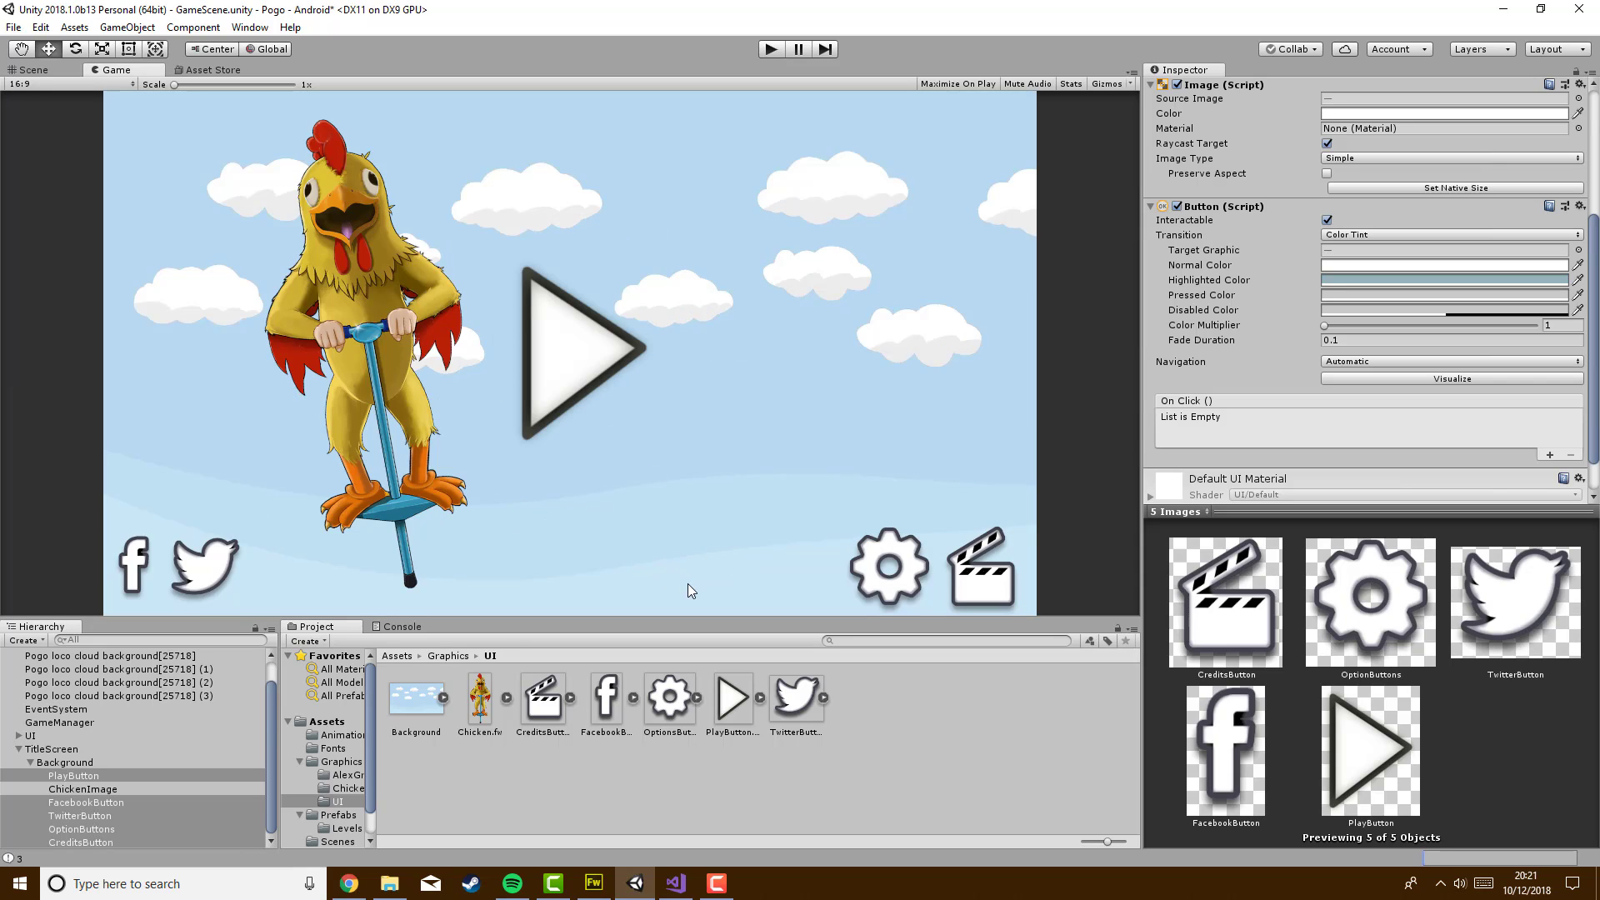
Select the TitleScreen canvas and examine its scaling with the Game view at HVGA Landscape (480x320)
{"action": "left_click", "coordinate": [128, 746]}
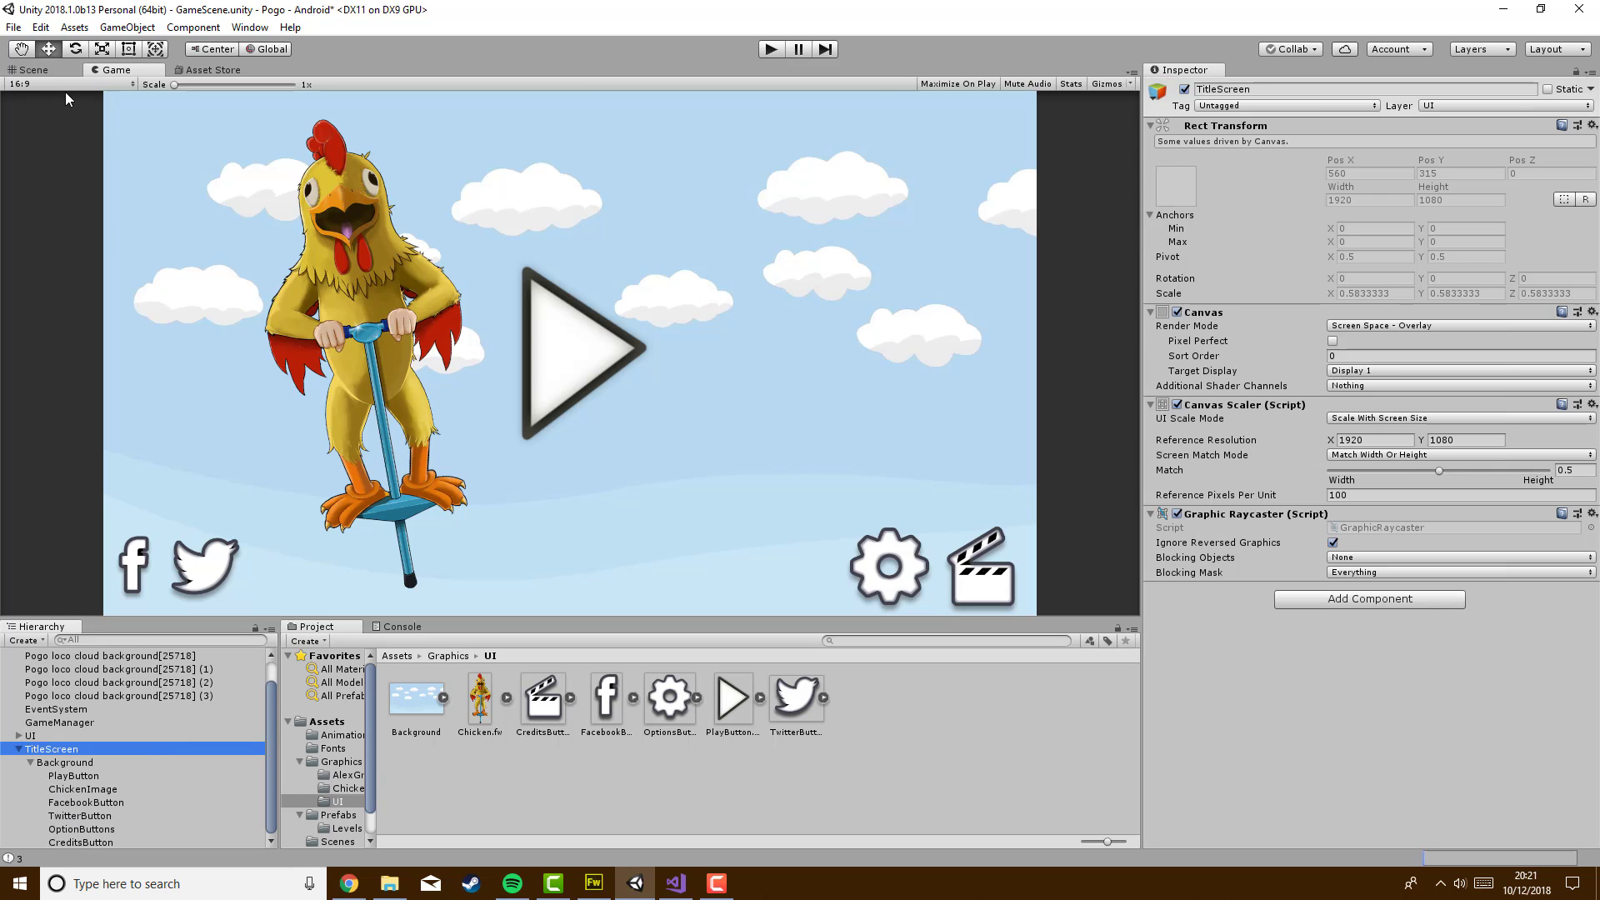
{"action": "left_click", "coordinate": [68, 85]}
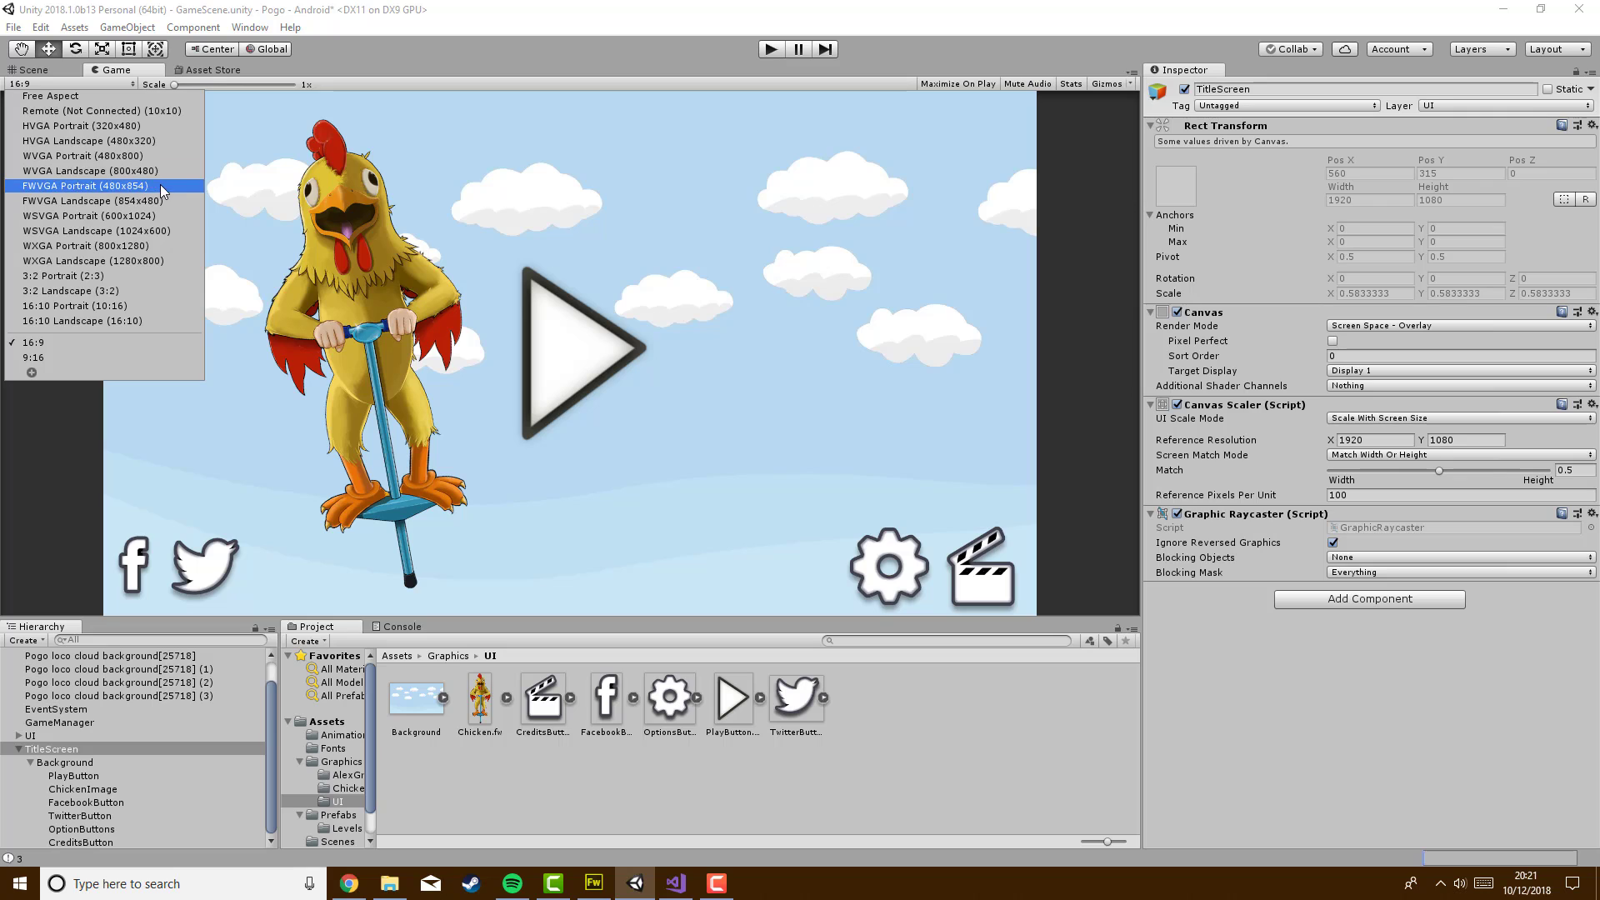
{"action": "left_click", "coordinate": [172, 144]}
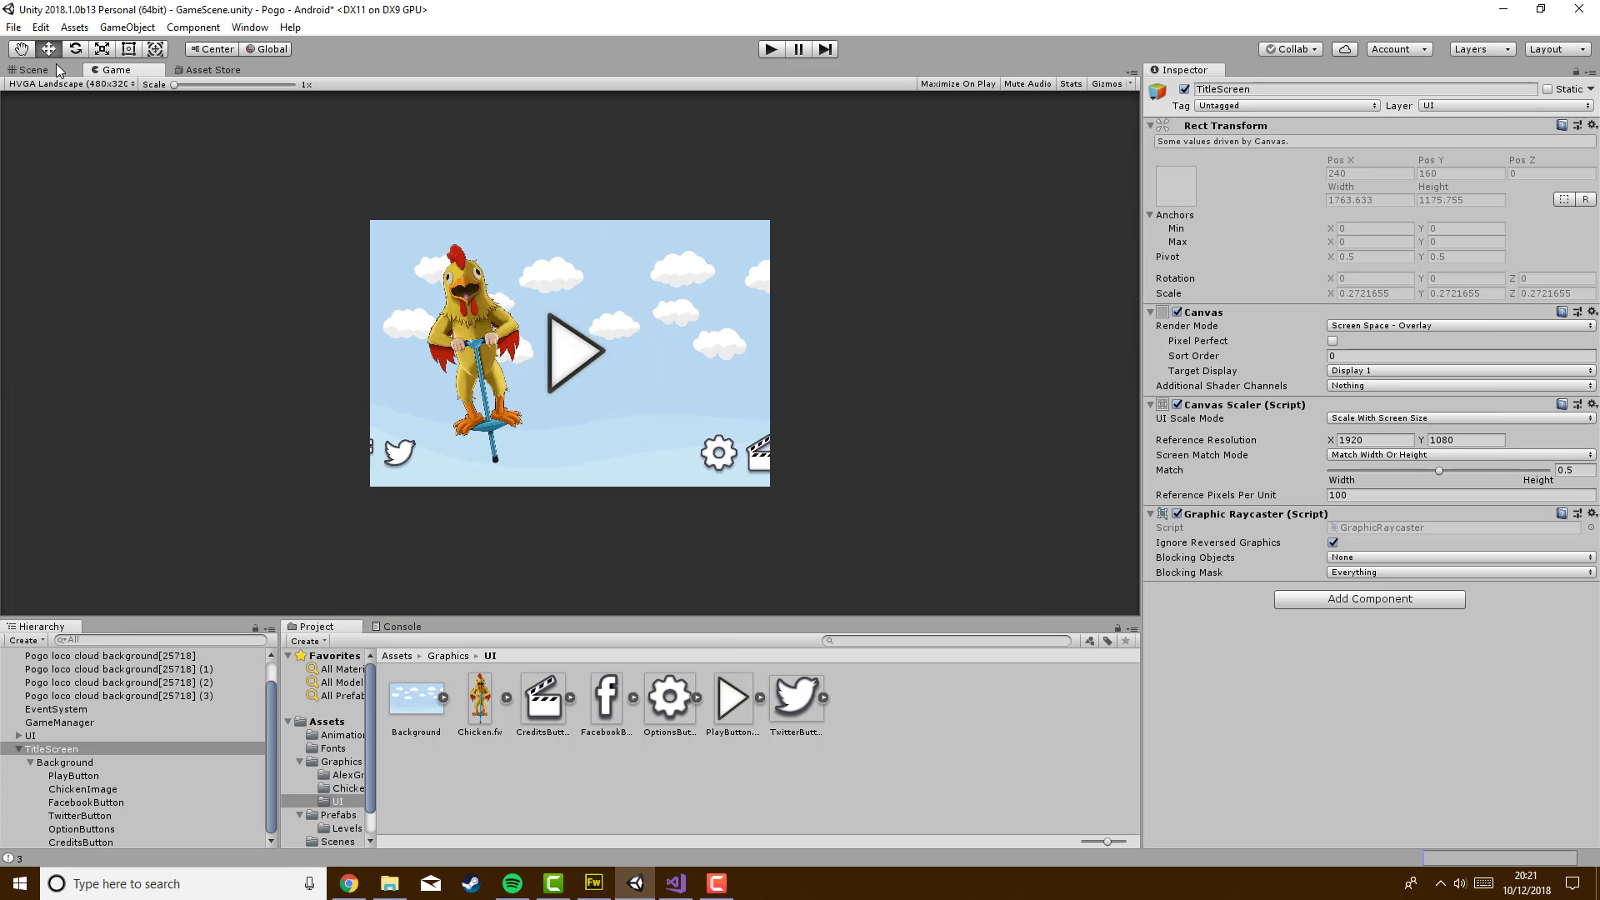
Try to shift the options and credits buttons horizontally in the Scene view and check their placement in the Game view
{"action": "left_click", "coordinate": [26, 71]}
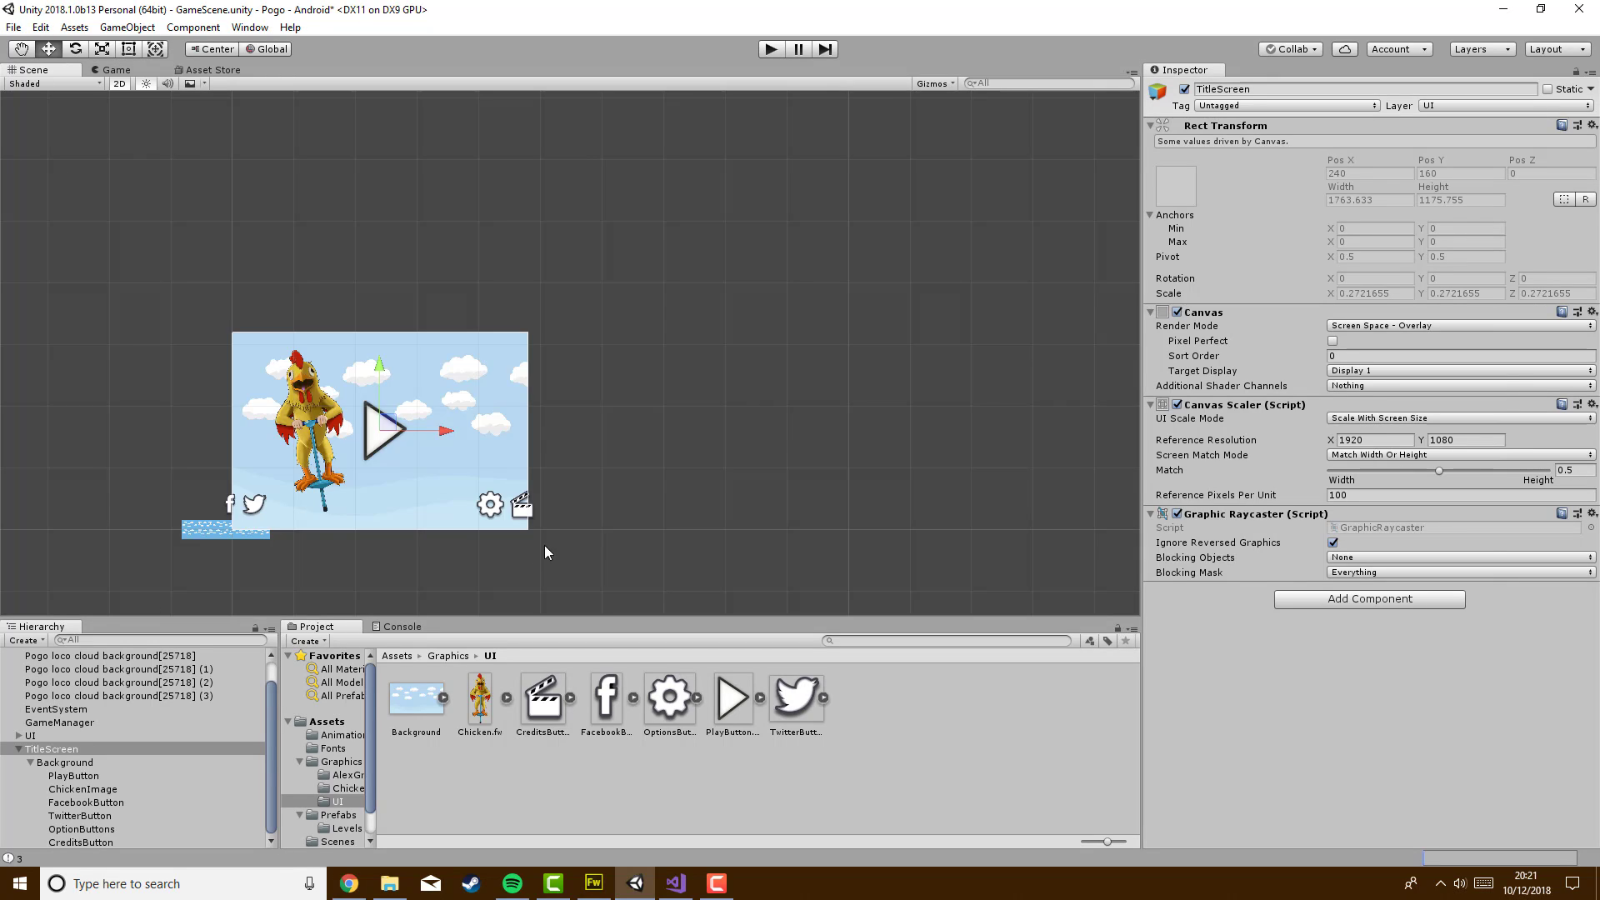
{"action": "left_click", "coordinate": [530, 514]}
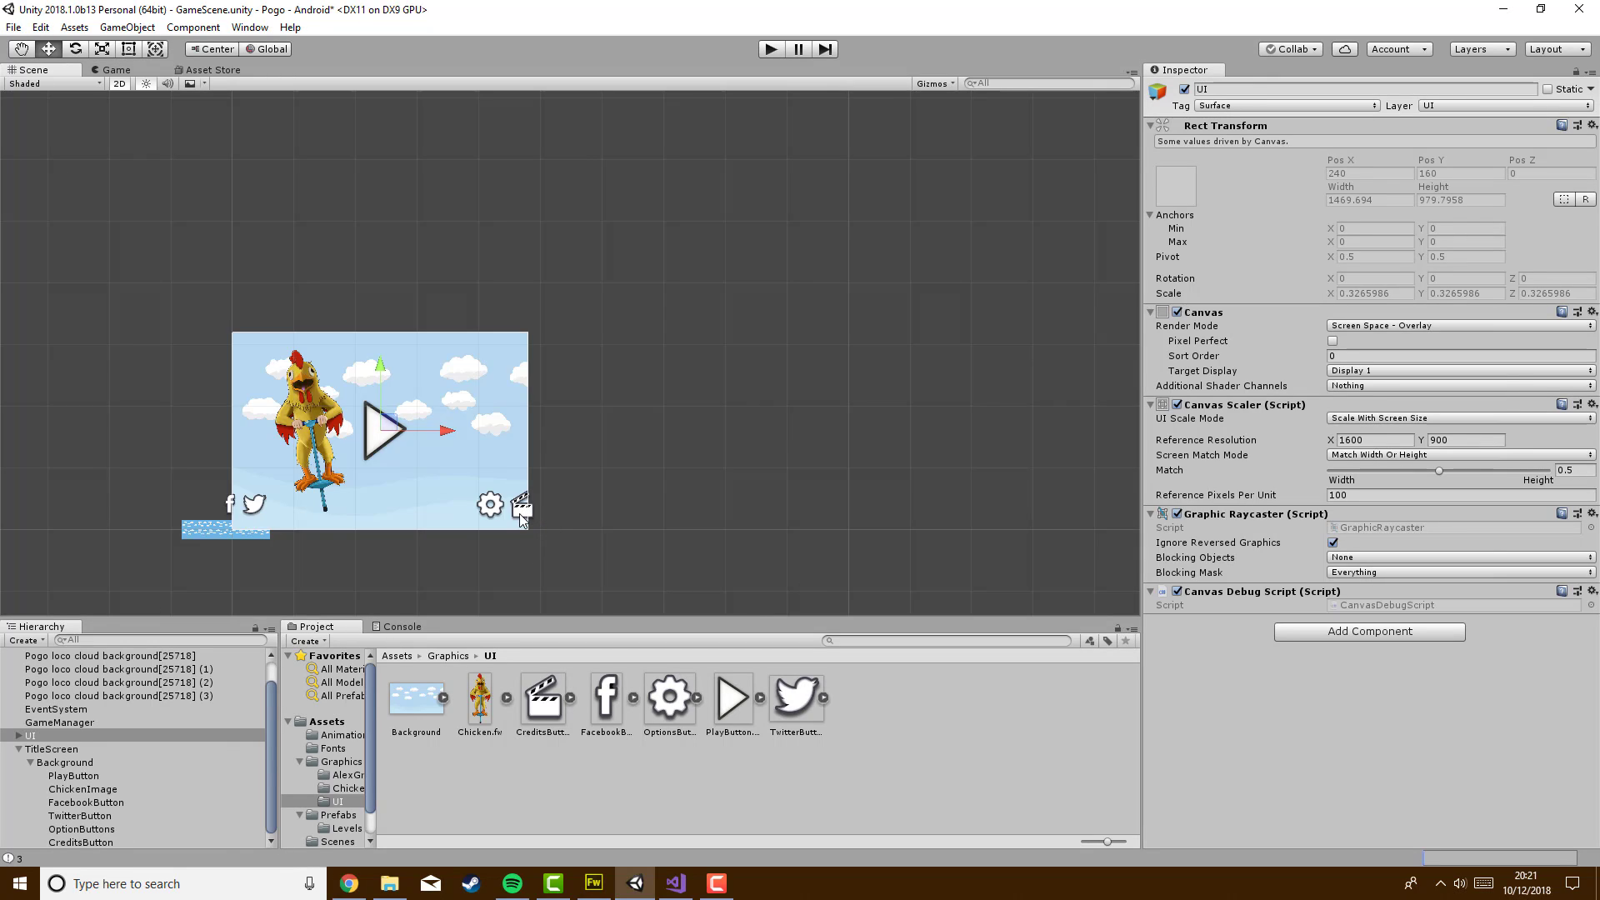
{"action": "left_click", "coordinate": [81, 843]}
{"action": "left_click", "coordinate": [80, 829], "text": "shift"}
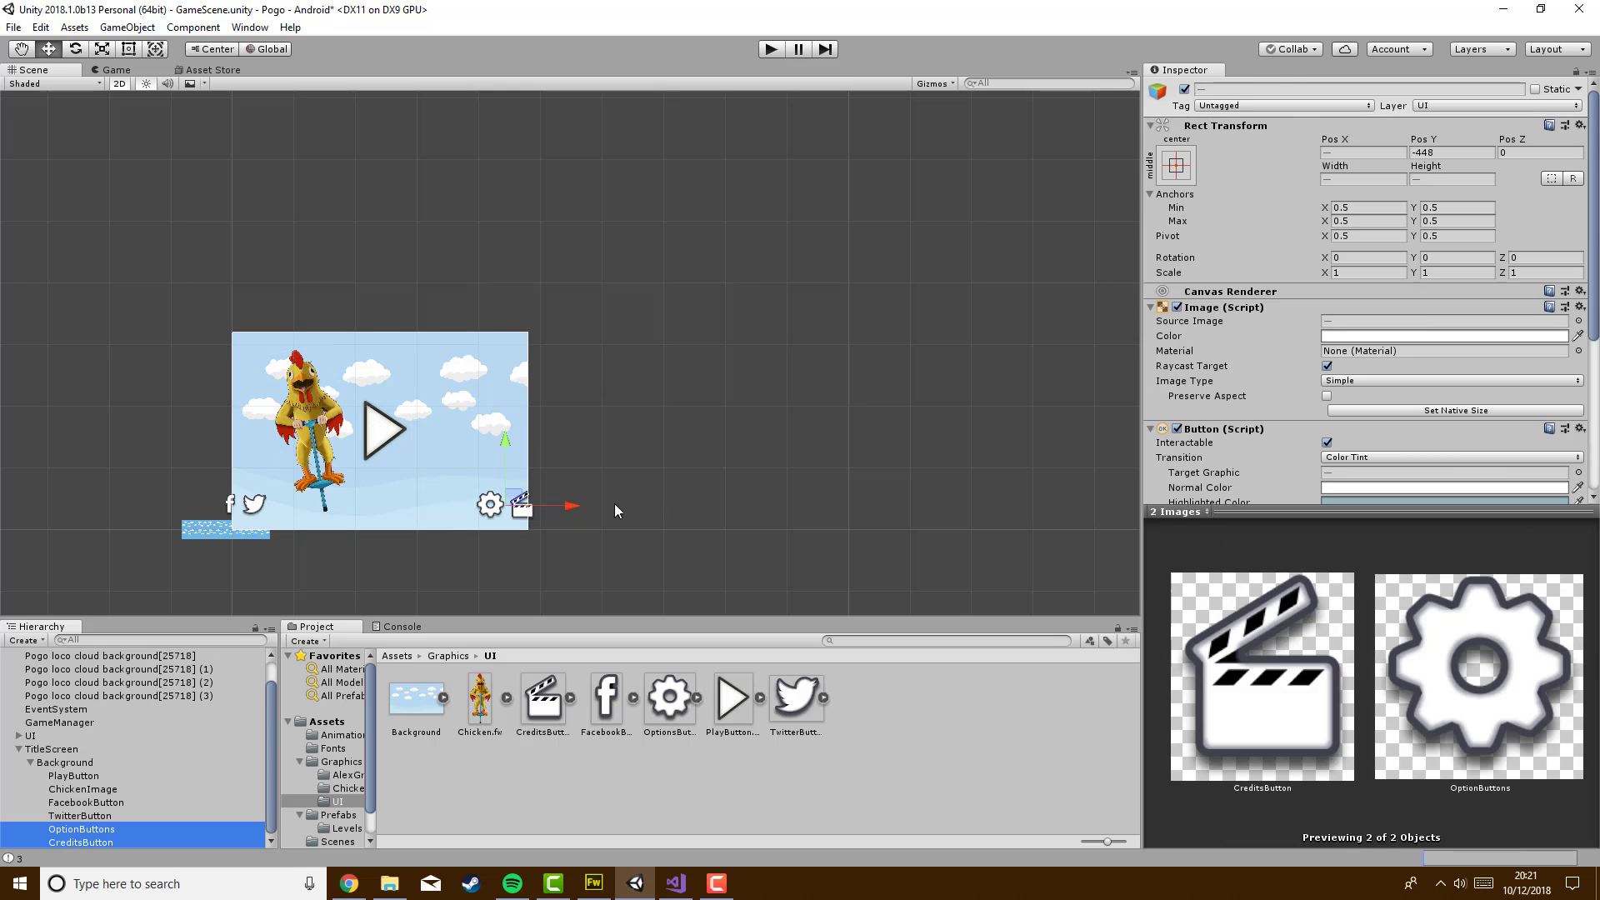
{"action": "left_click", "coordinate": [118, 71]}
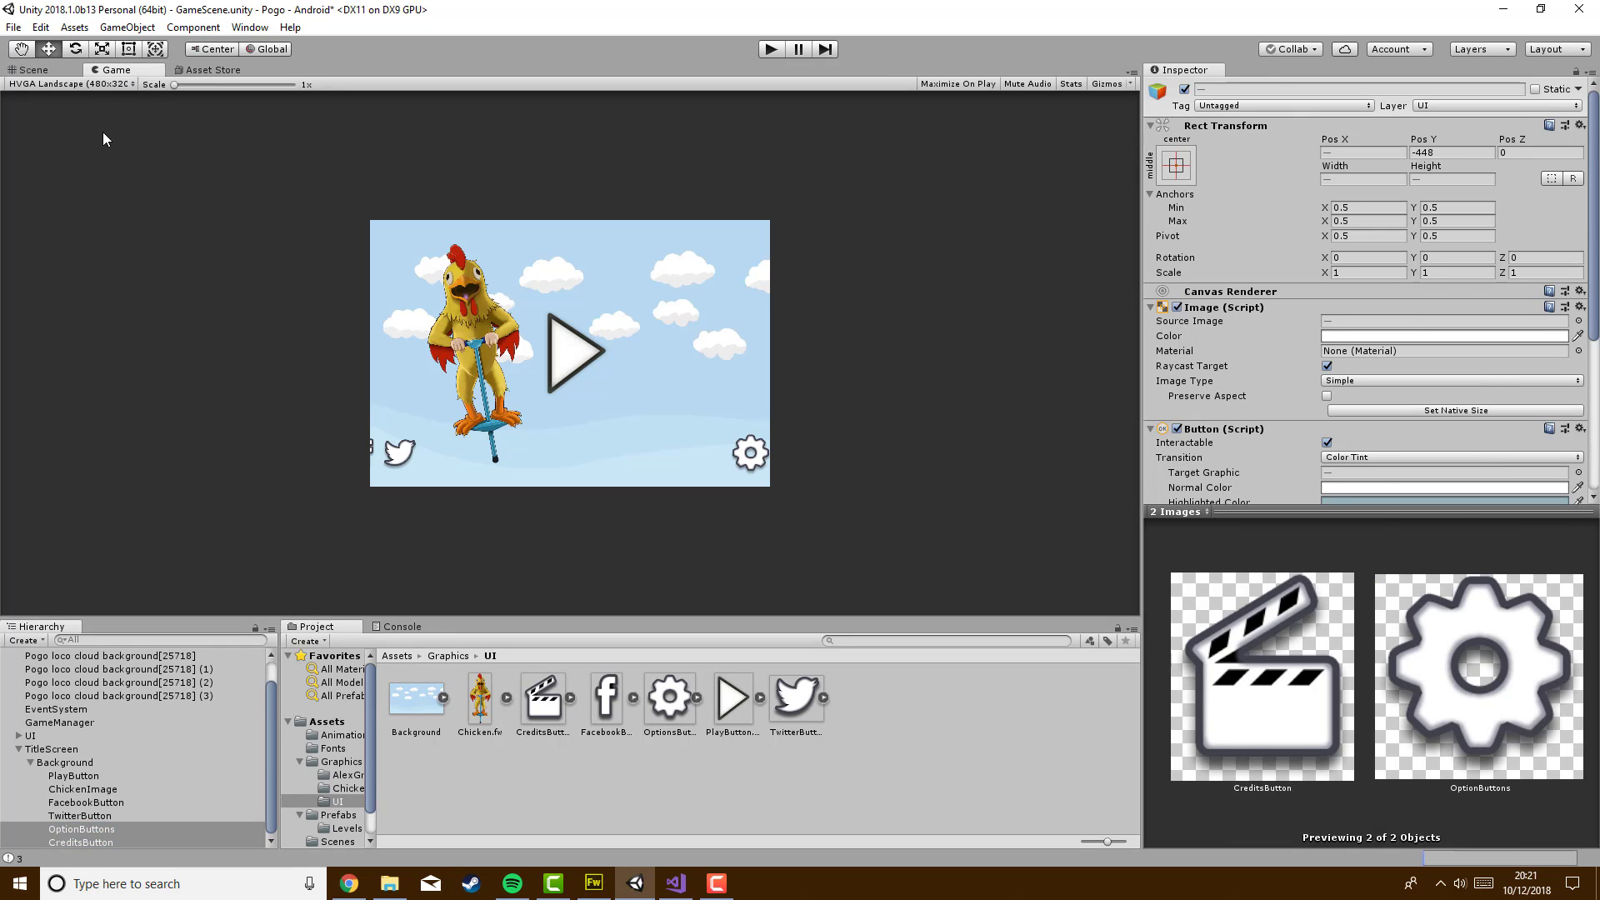
Set the Game view aspect back to 16:9 and shrink the image preview to show more of the buttons' properties
{"action": "left_click", "coordinate": [84, 83]}
{"action": "left_click", "coordinate": [114, 347]}
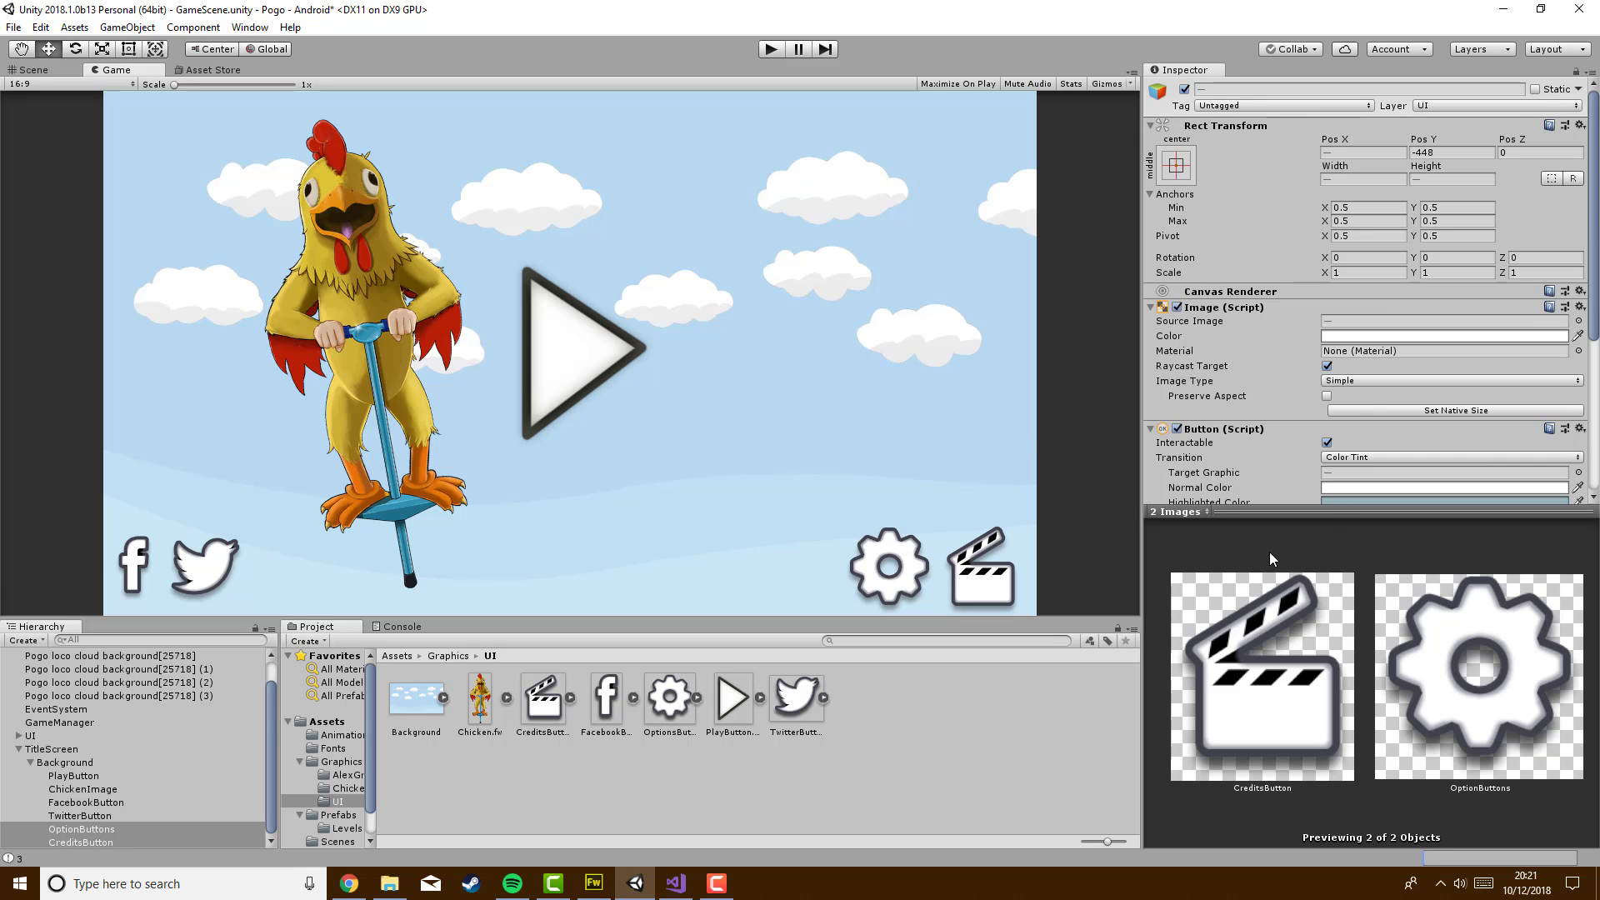
{"action": "left_click_drag", "start_coordinate": [1390, 512], "coordinate": [1390, 676]}
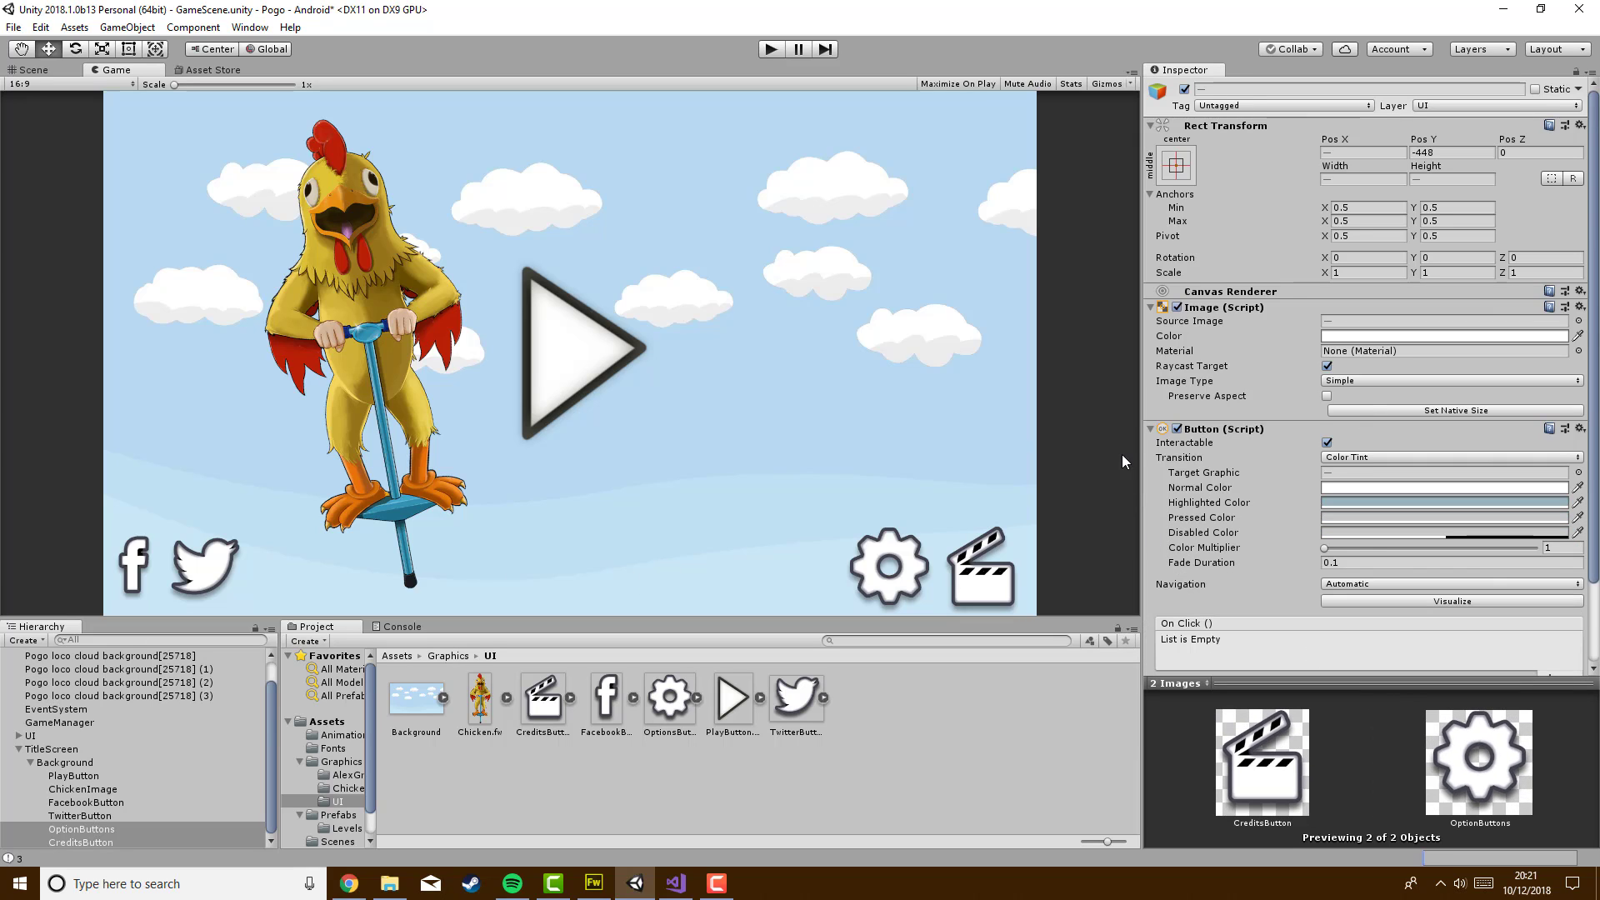
Narrow the Inspector to enlarge the Game view, check the title screen at 16:10 Landscape, and return it to 16:9
{"action": "left_click_drag", "start_coordinate": [1141, 454], "coordinate": [1298, 455]}
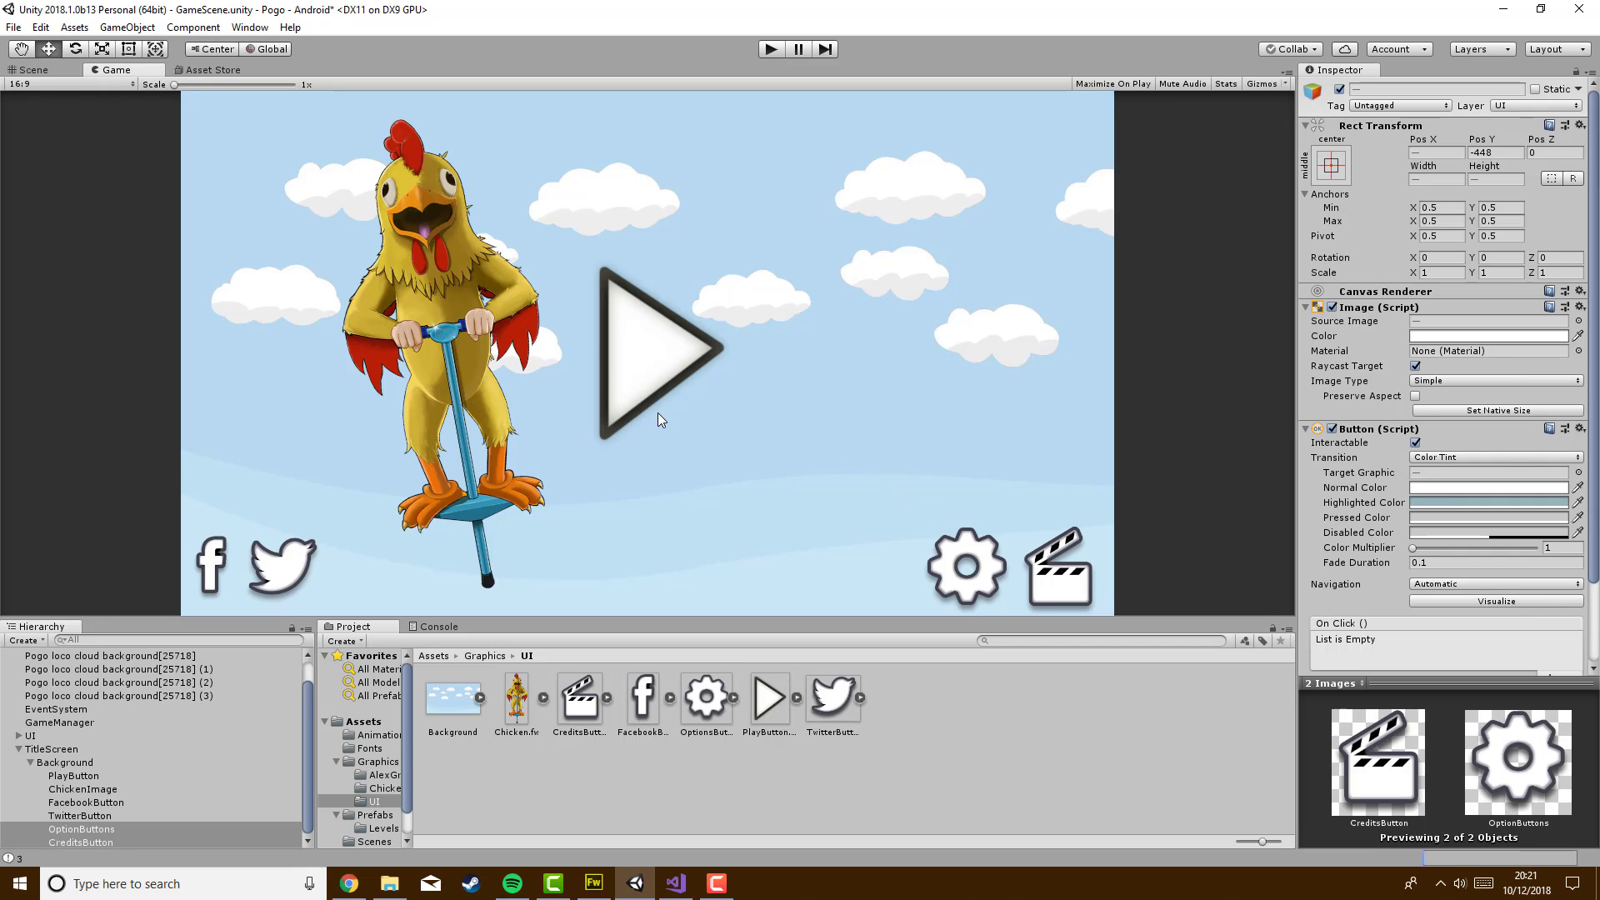
{"action": "left_click", "coordinate": [119, 84]}
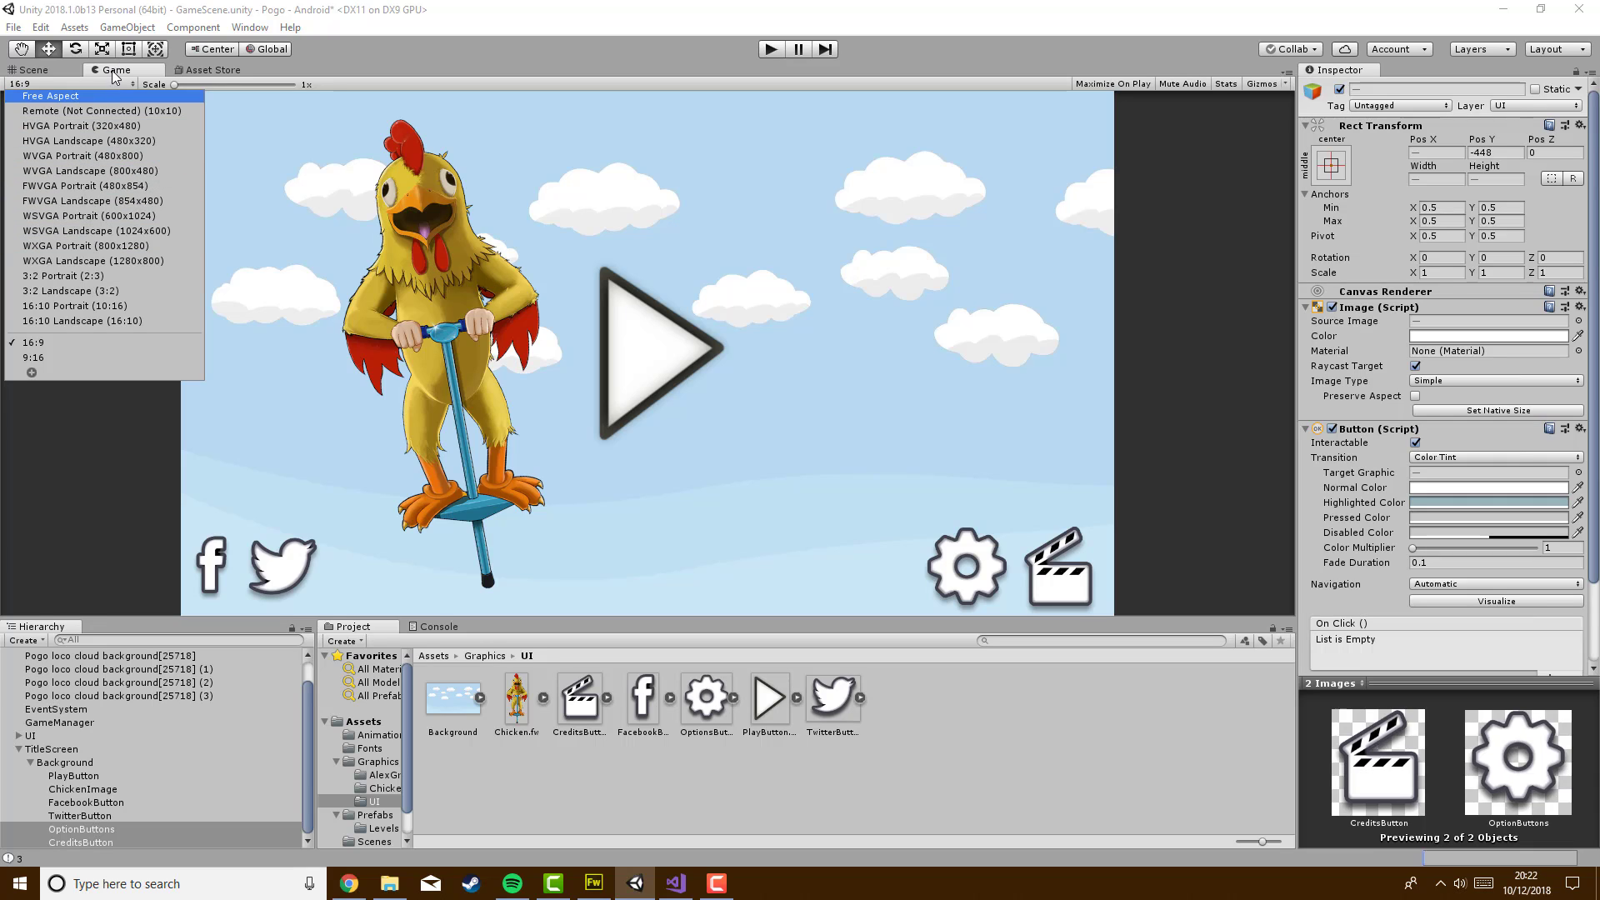
{"action": "left_click", "coordinate": [148, 319]}
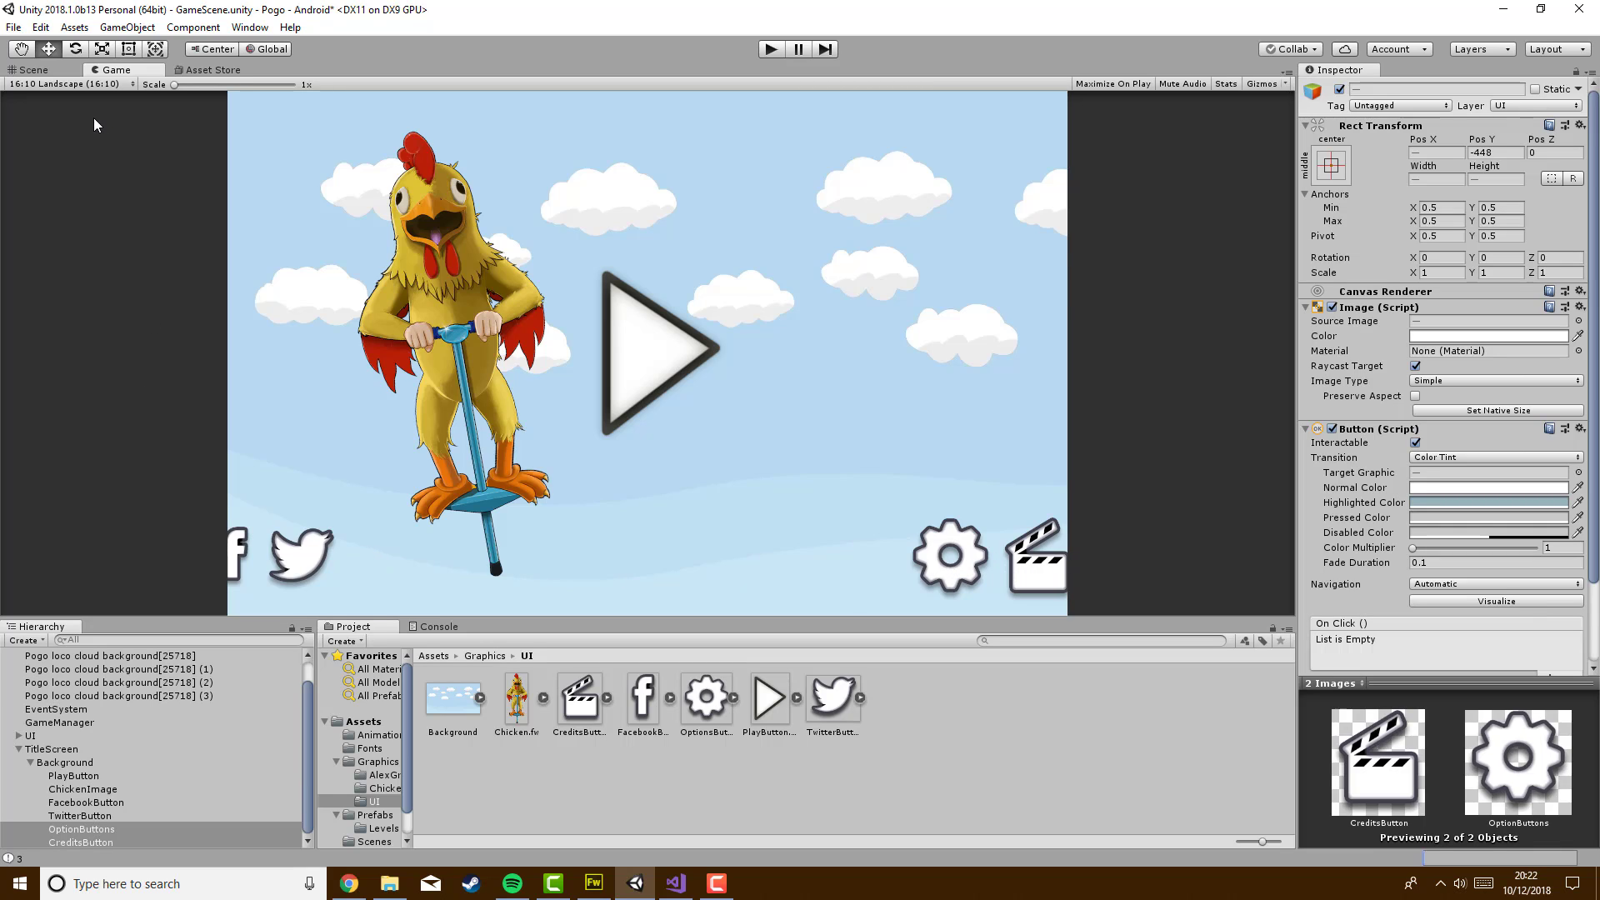
{"action": "left_click", "coordinate": [88, 84]}
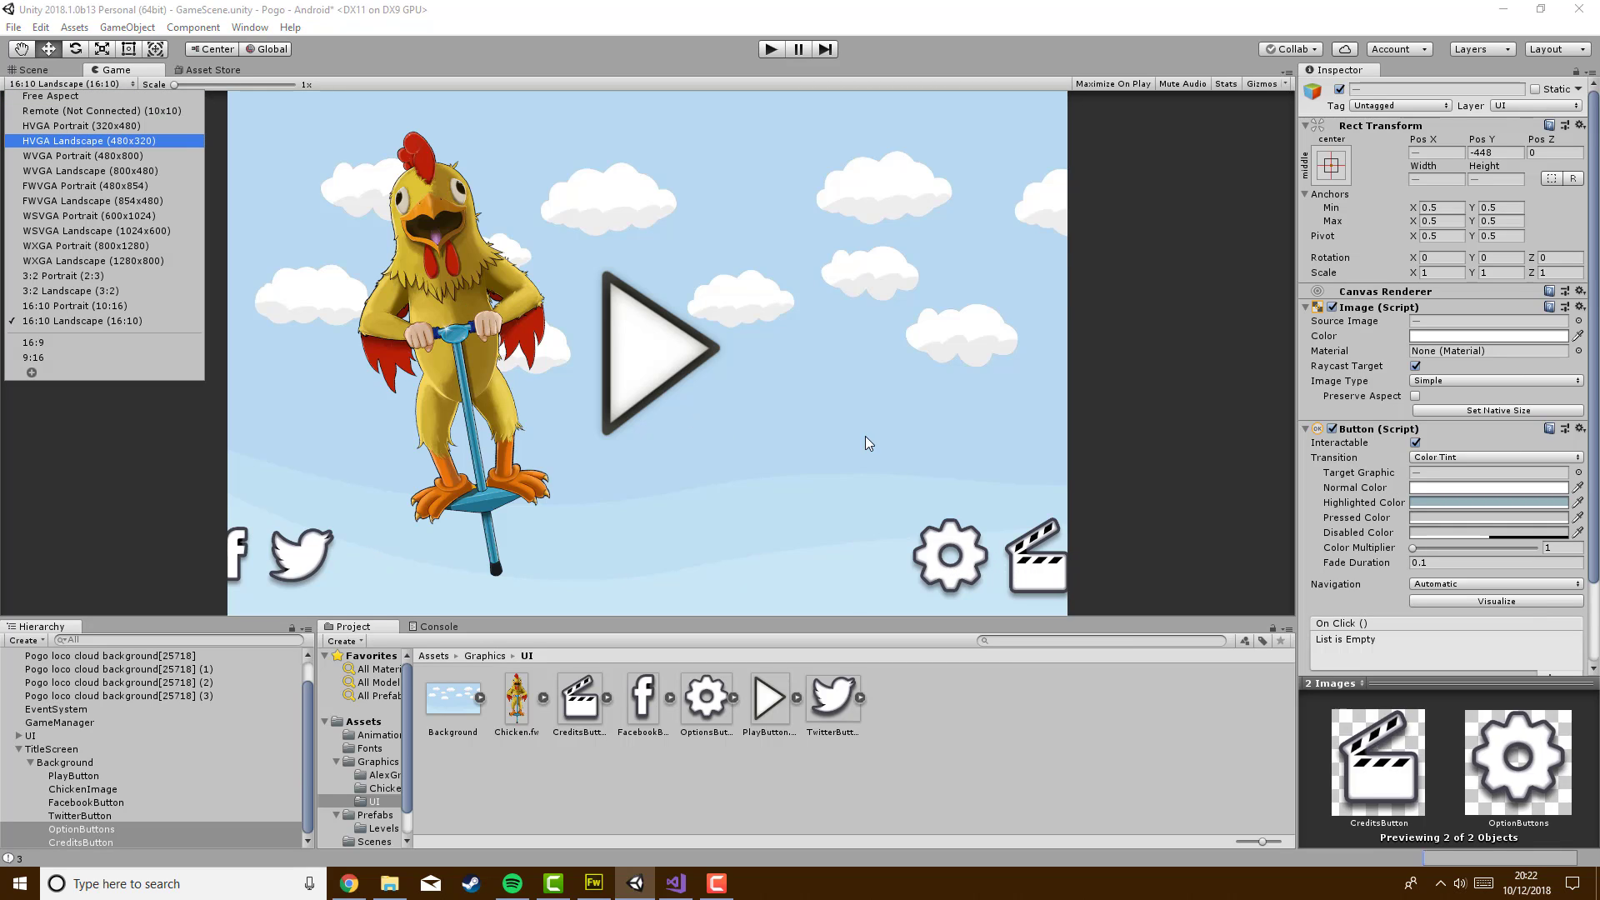
{"action": "left_click", "coordinate": [139, 353]}
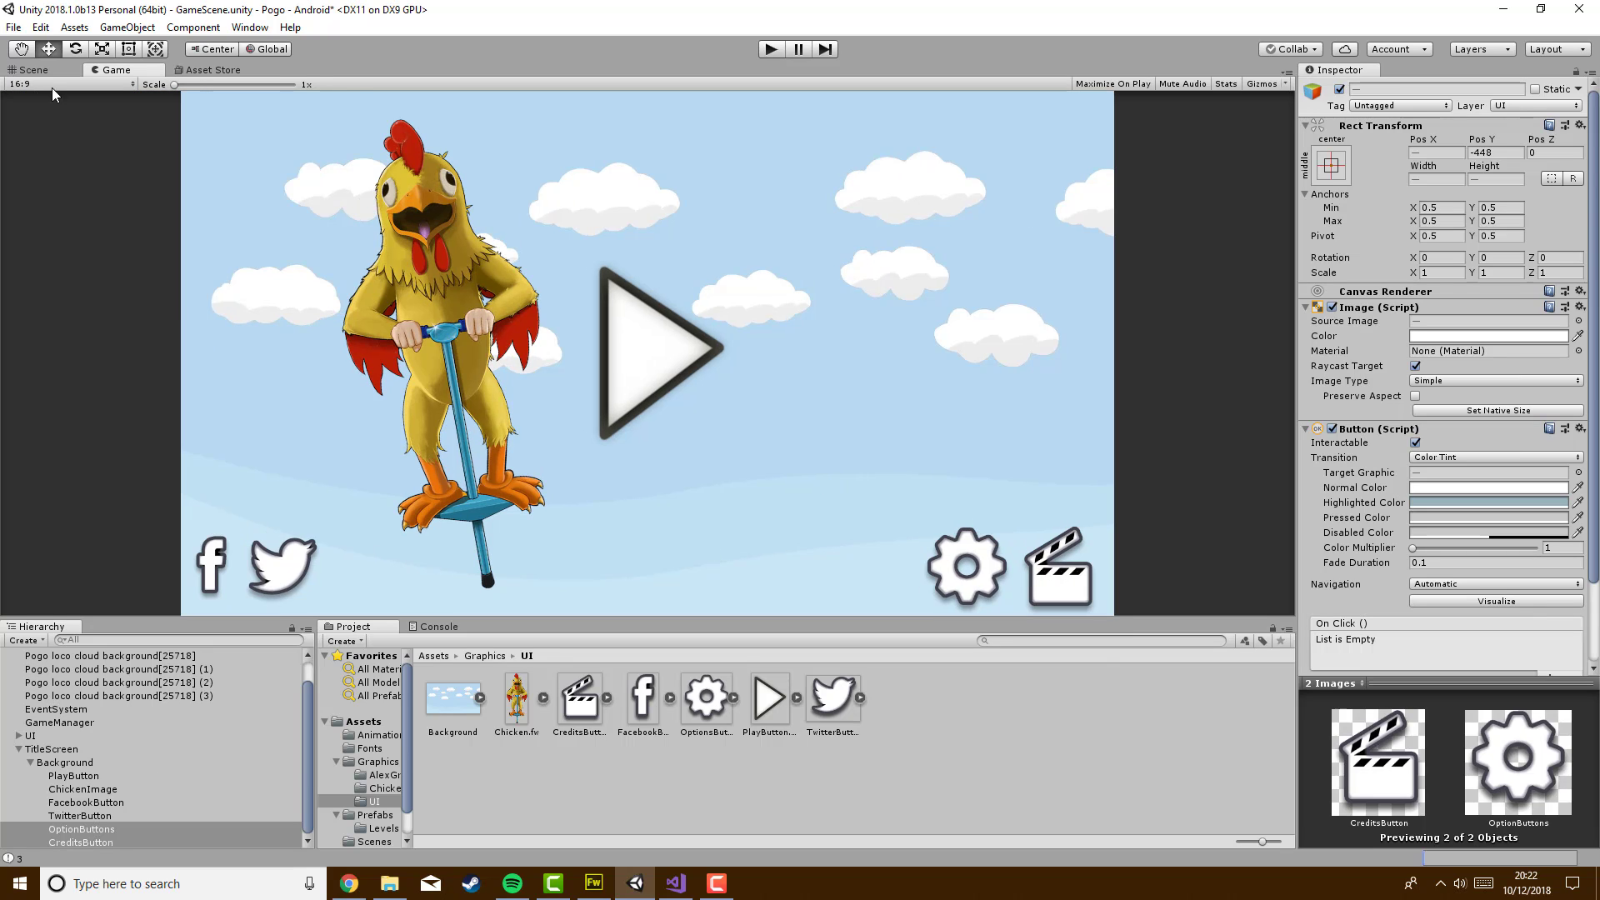
Try to select the options and credits buttons together in the Scene view and choose a shared anchor preset
{"action": "left_click", "coordinate": [33, 70]}
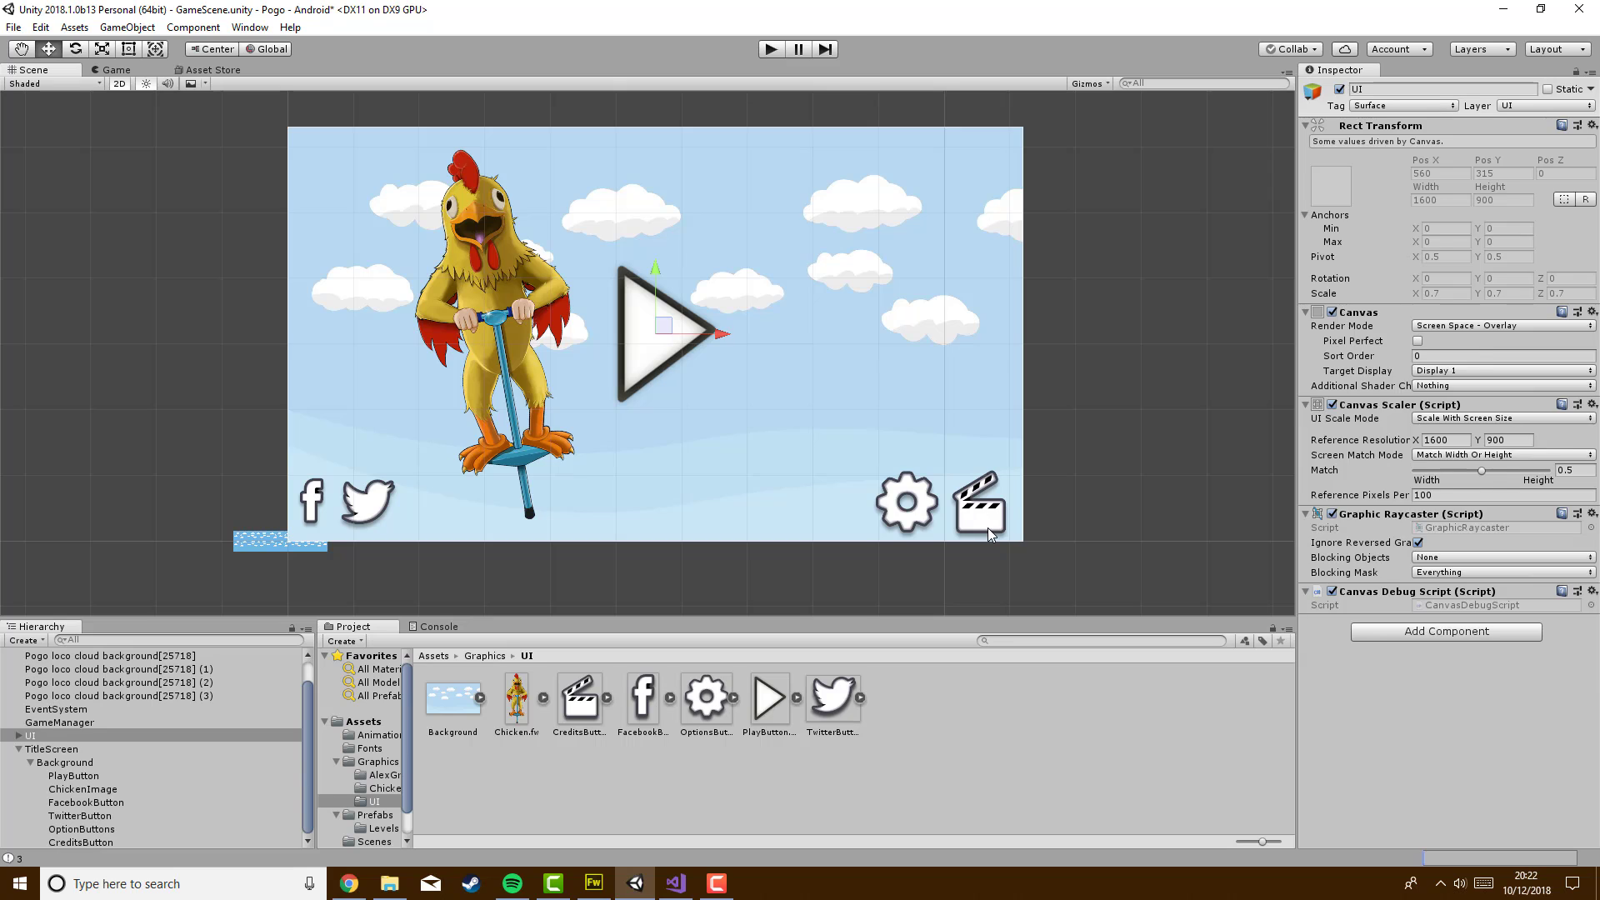
{"action": "left_click", "coordinate": [988, 533]}
{"action": "left_click", "coordinate": [113, 830], "text": "ctrl"}
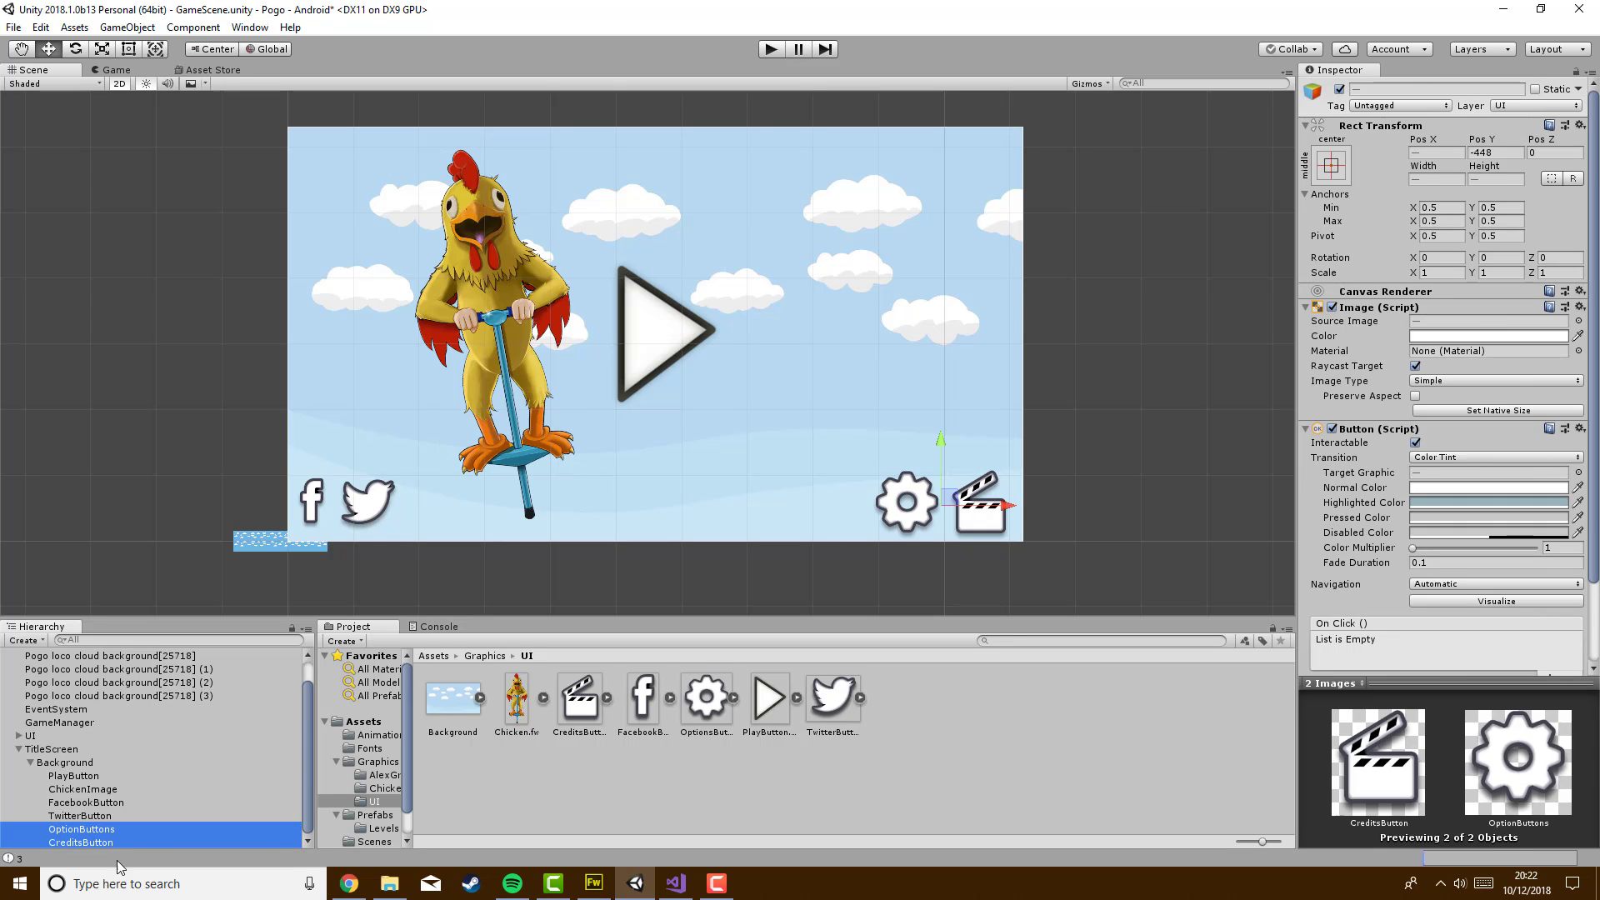
{"action": "left_click", "coordinate": [134, 843]}
{"action": "left_click", "coordinate": [139, 839], "text": "ctrl"}
{"action": "left_click", "coordinate": [140, 833], "text": "ctrl"}
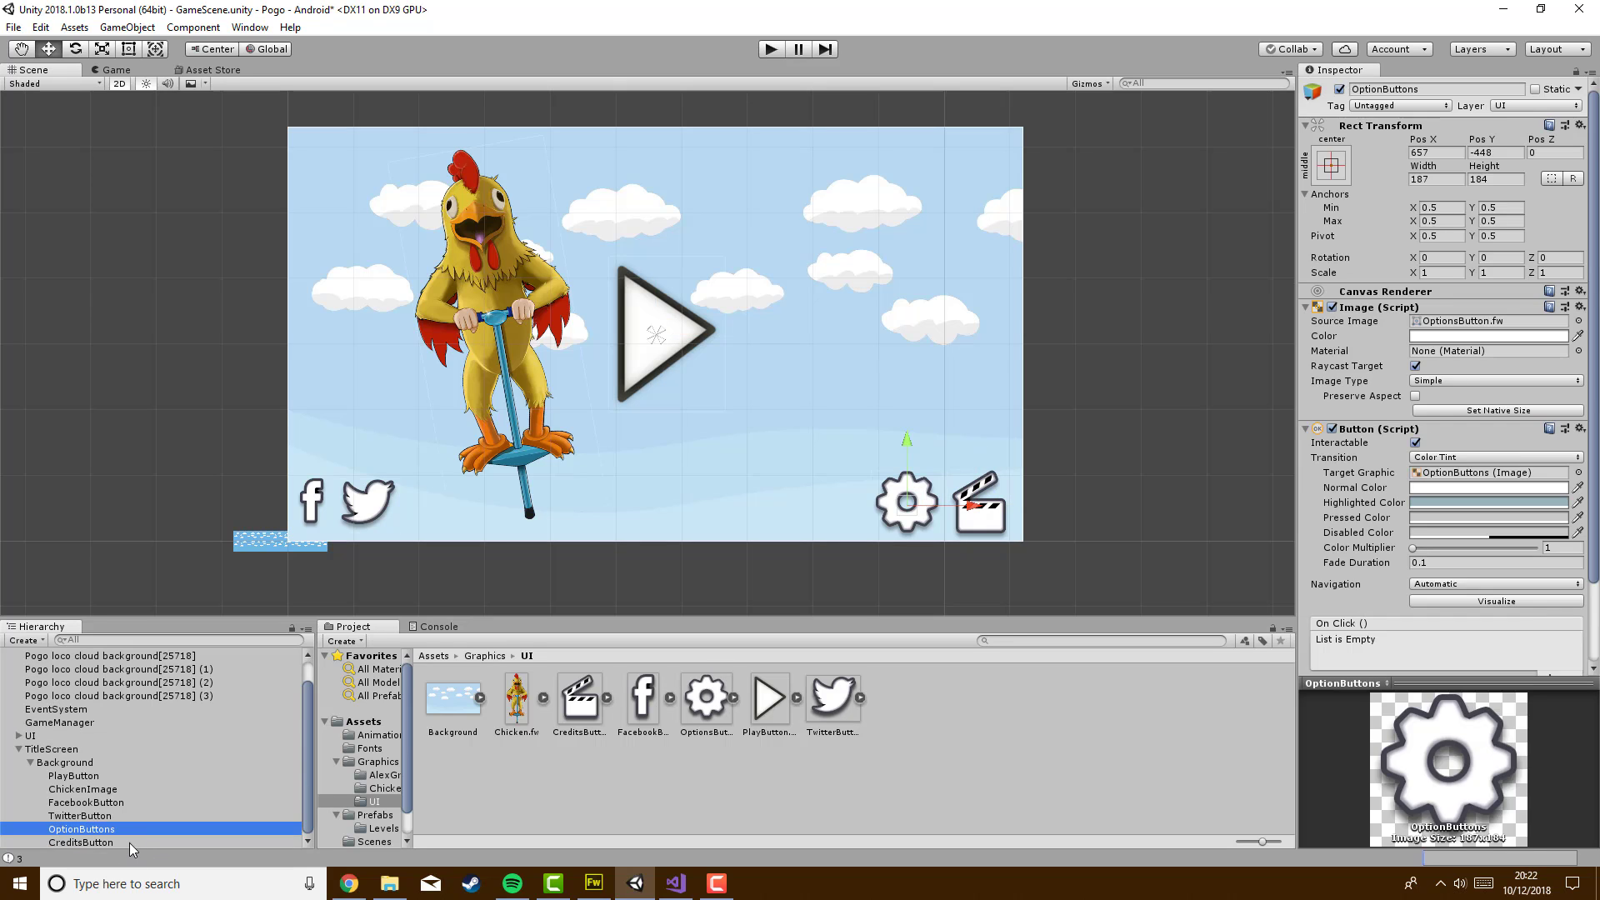
{"action": "left_click", "coordinate": [128, 842], "text": "ctrl"}
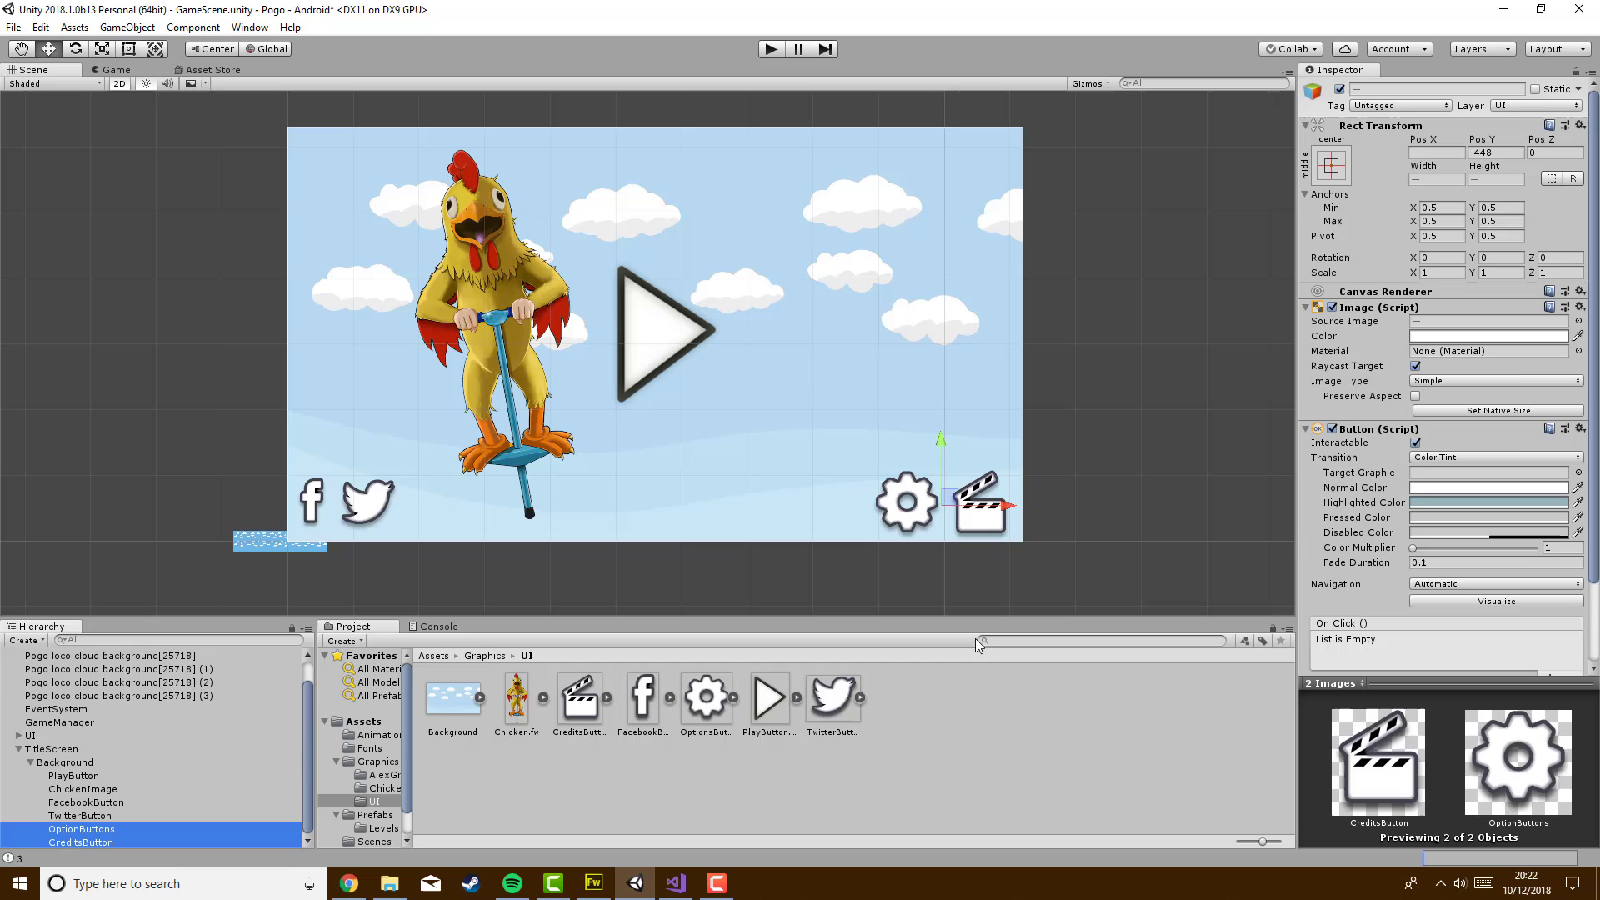
{"action": "left_click", "coordinate": [1334, 164]}
{"action": "left_click", "coordinate": [1329, 168]}
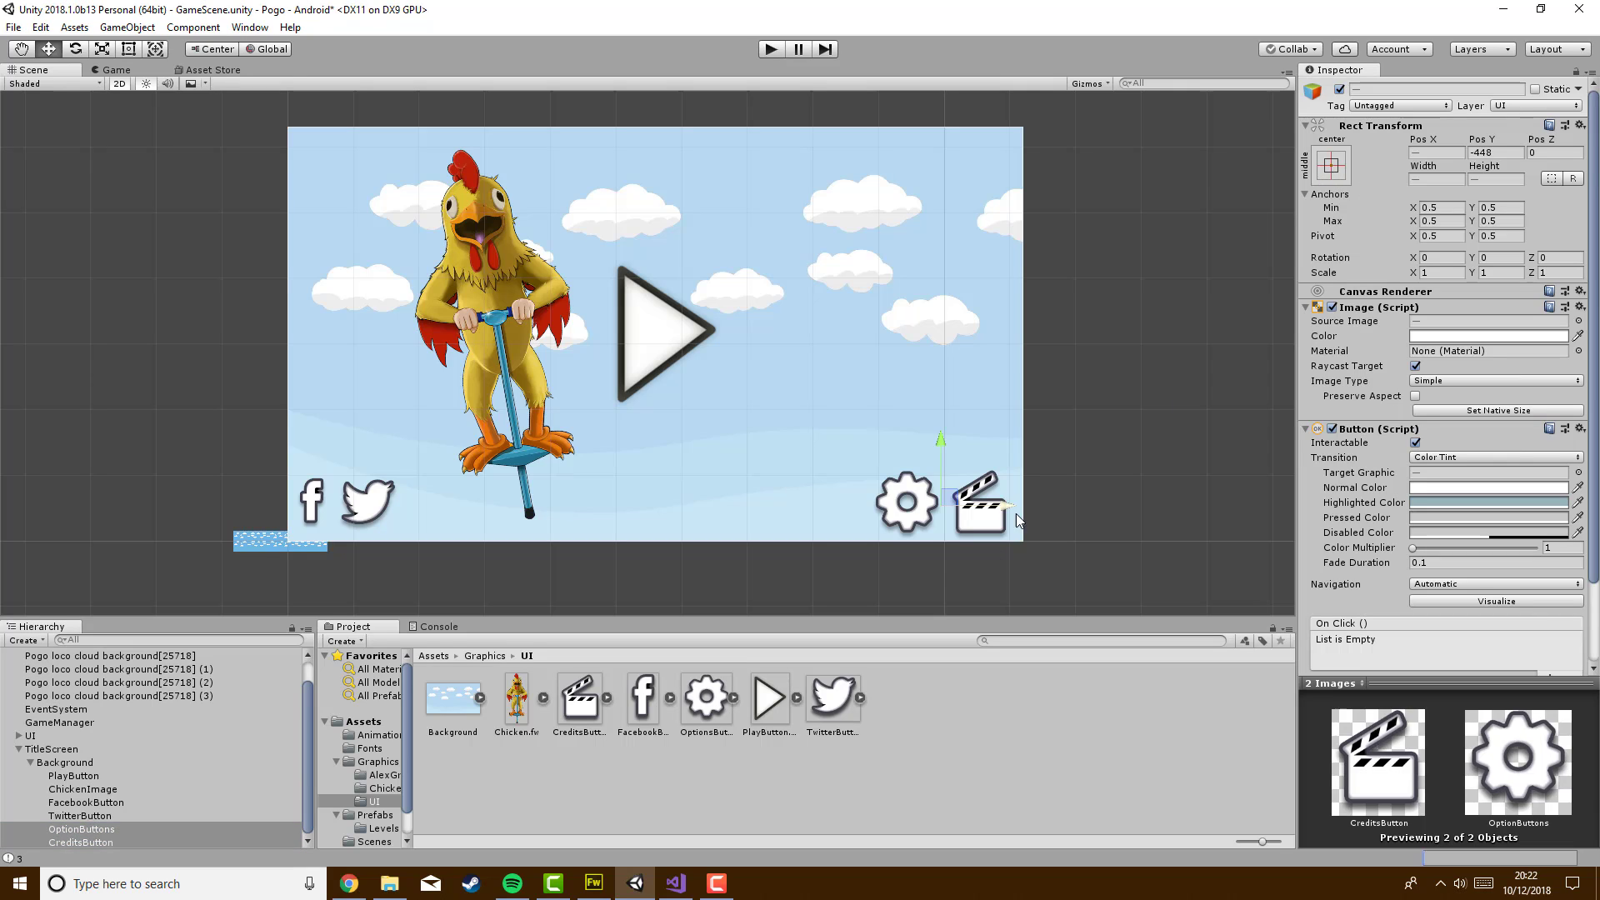
{"action": "left_click", "coordinate": [992, 523]}
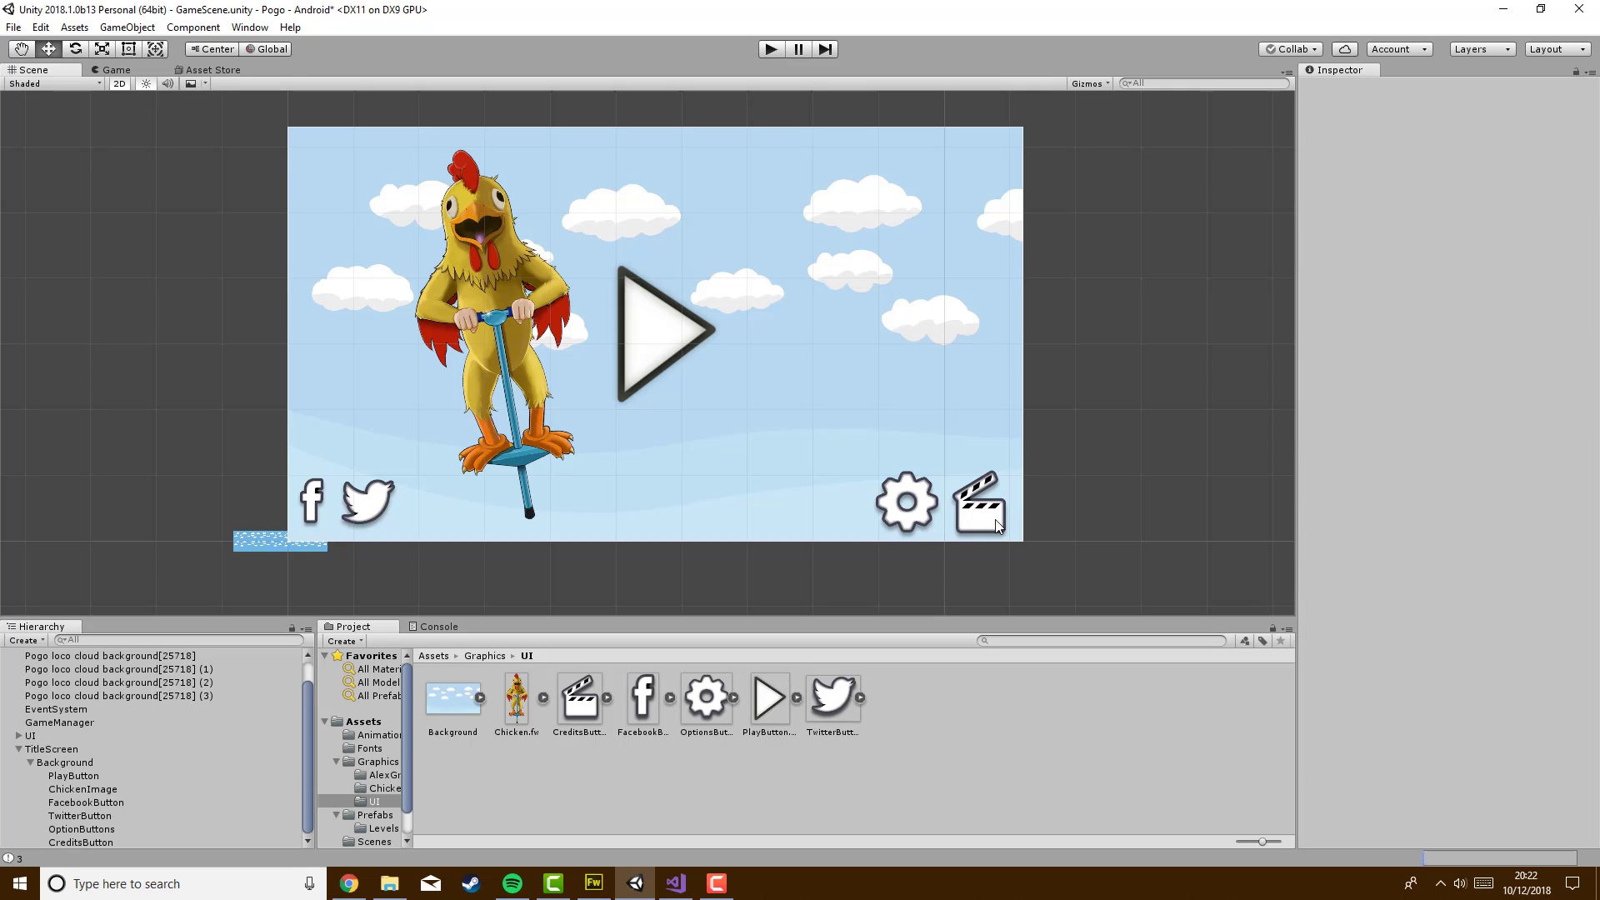
Anchor CreditsButton to the bottom-right corner of its parent
{"action": "left_click", "coordinate": [92, 843]}
{"action": "left_click", "coordinate": [1326, 177]}
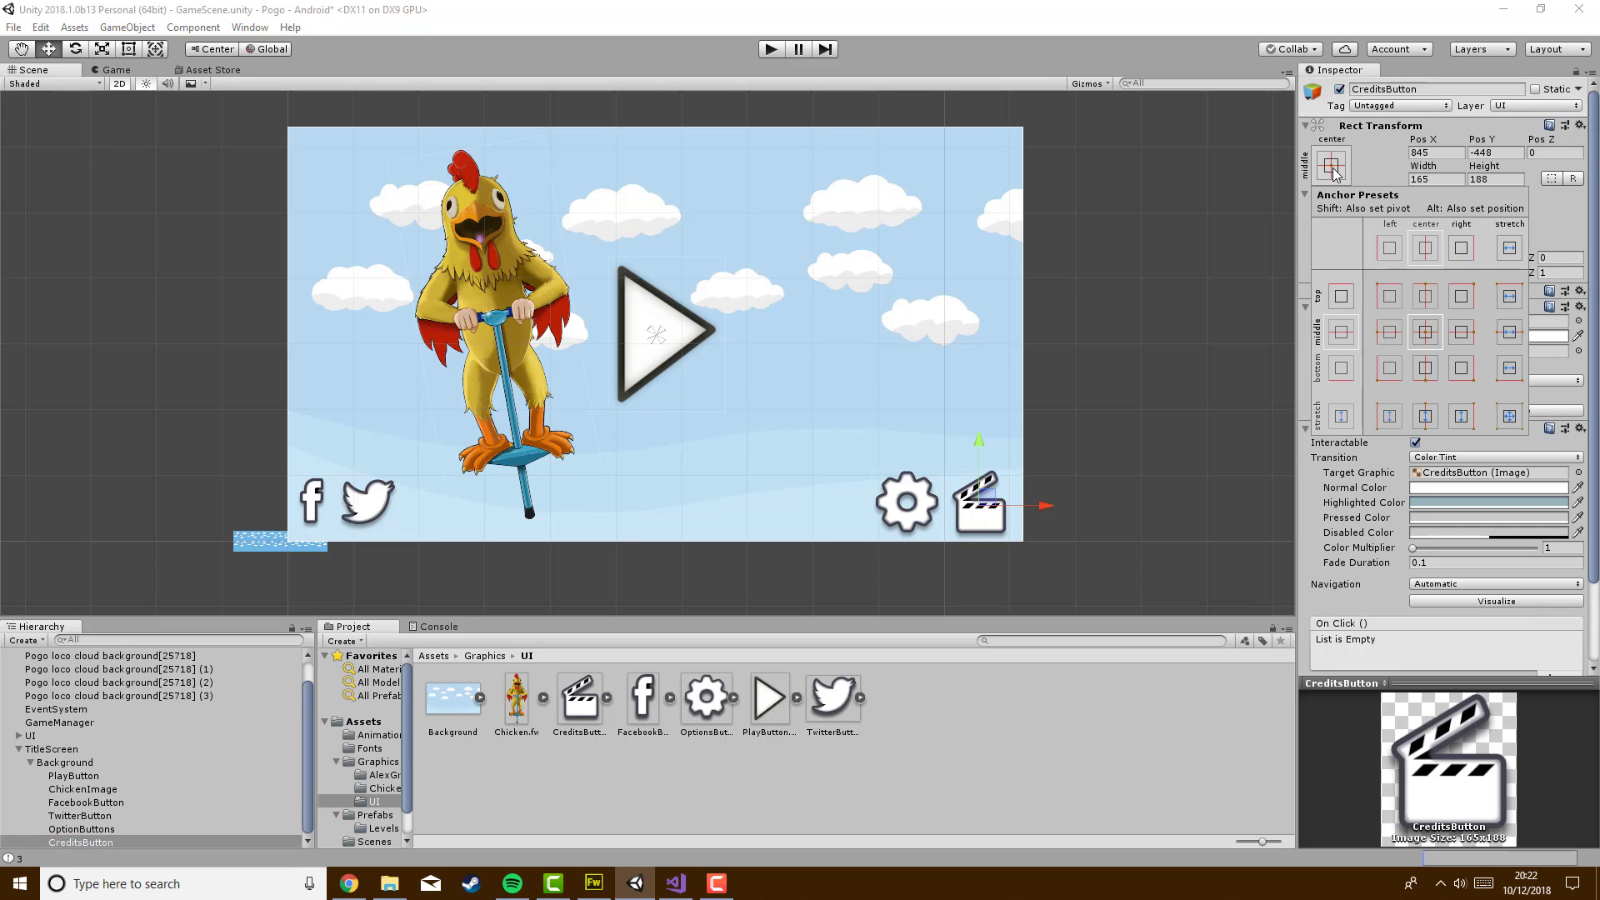
{"action": "left_click", "coordinate": [1463, 369]}
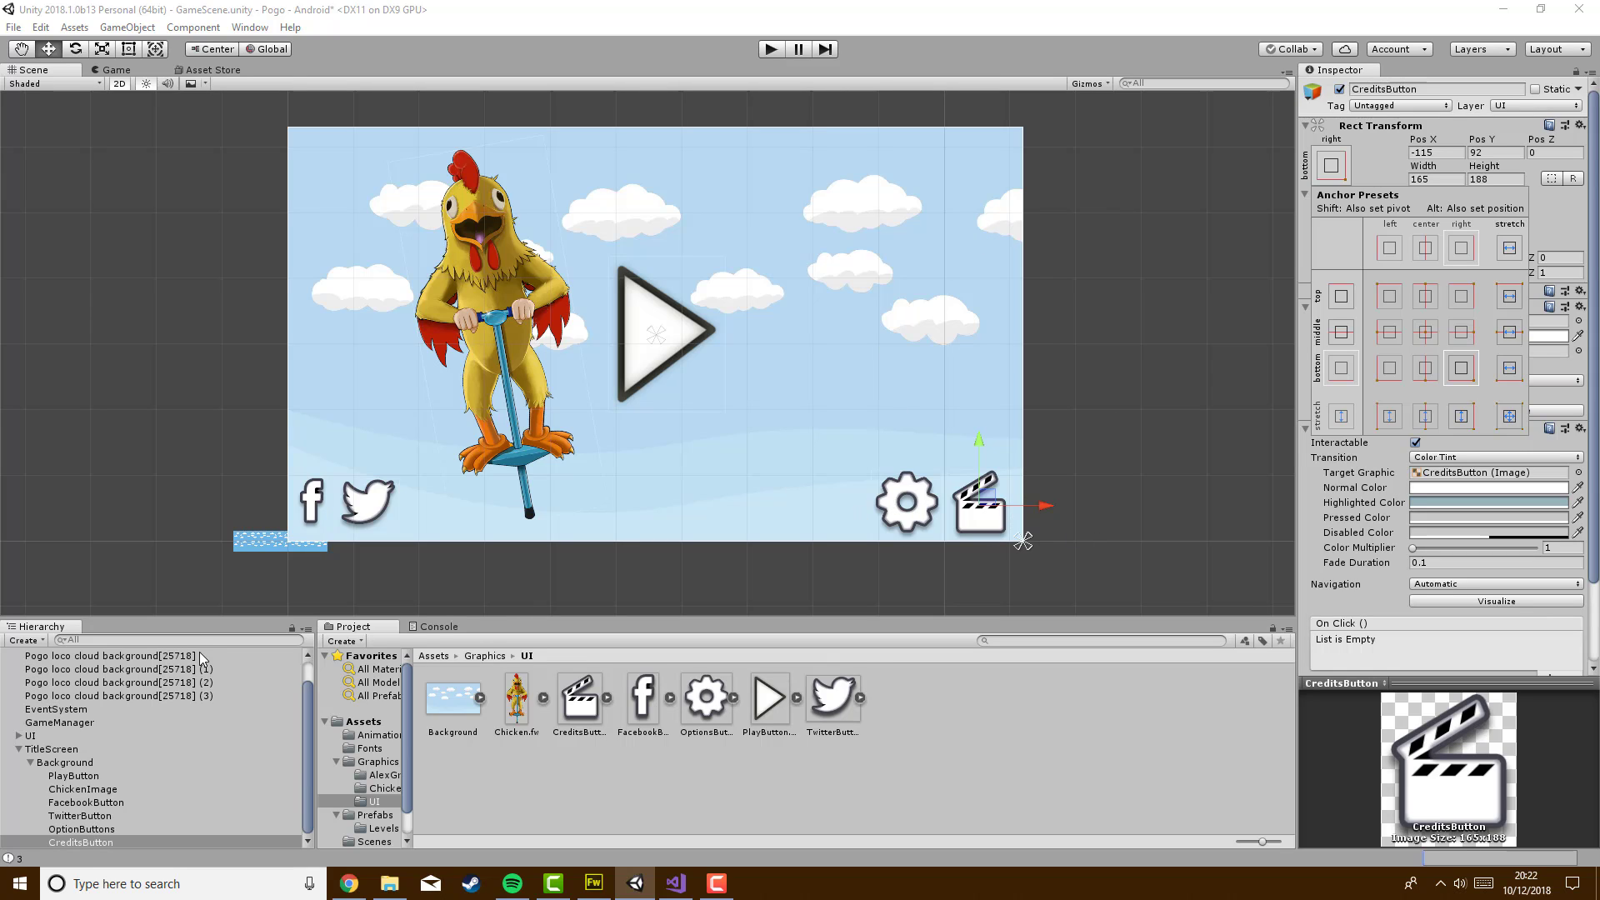
Anchor OptionButtons to the bottom-right corner of its parent
{"action": "left_click", "coordinate": [83, 829]}
{"action": "left_click", "coordinate": [83, 830]}
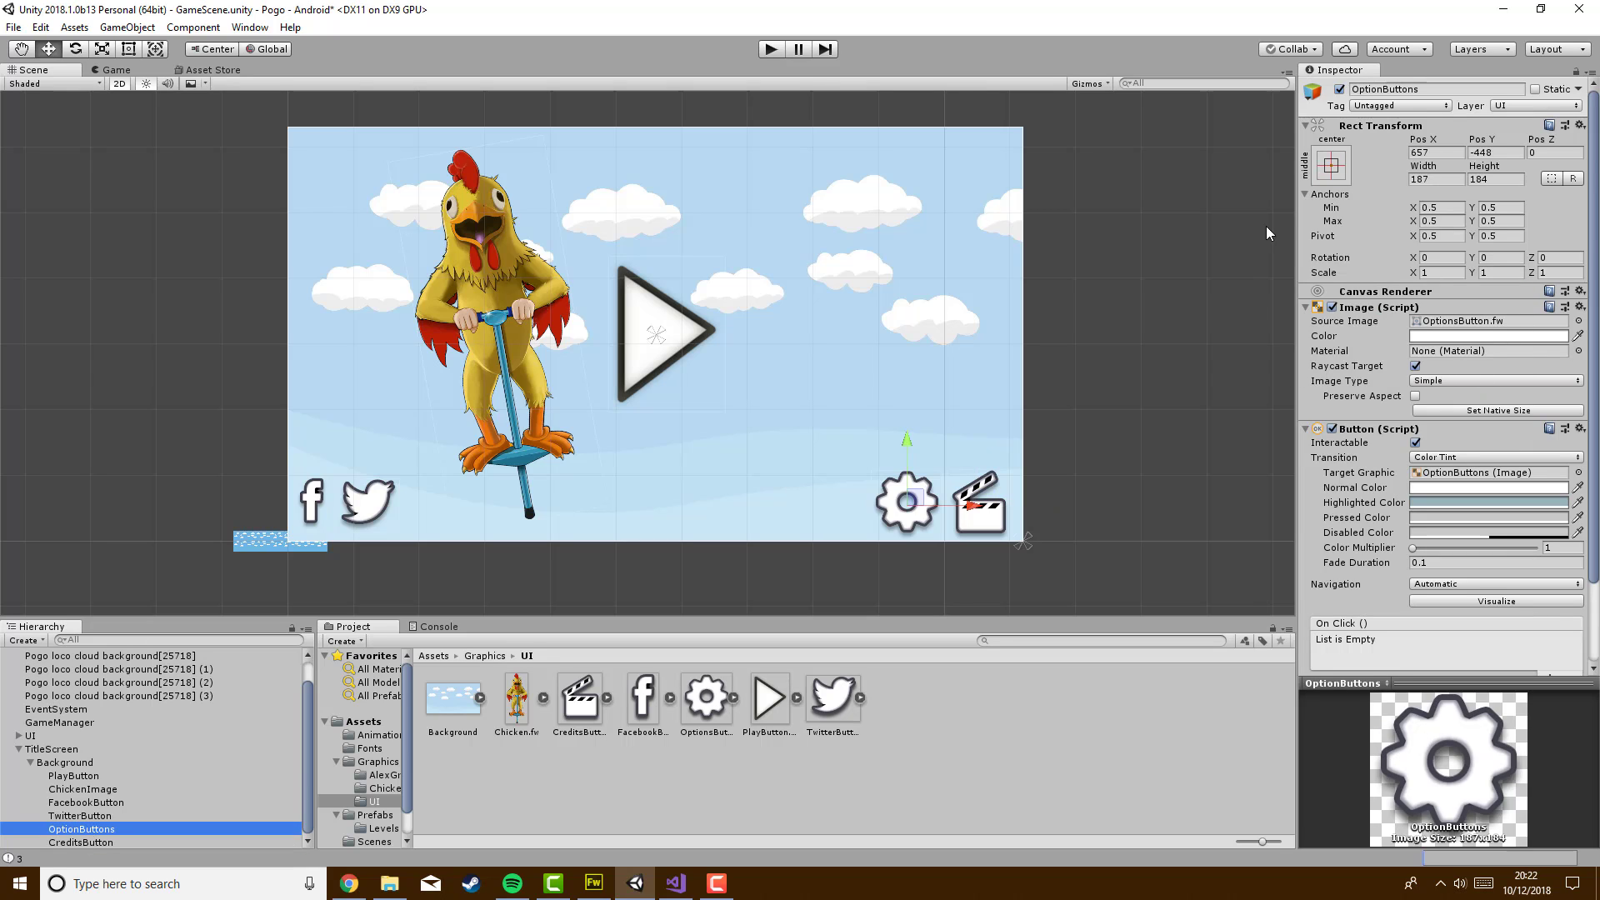
{"action": "left_click", "coordinate": [1331, 166]}
{"action": "left_click", "coordinate": [1460, 369]}
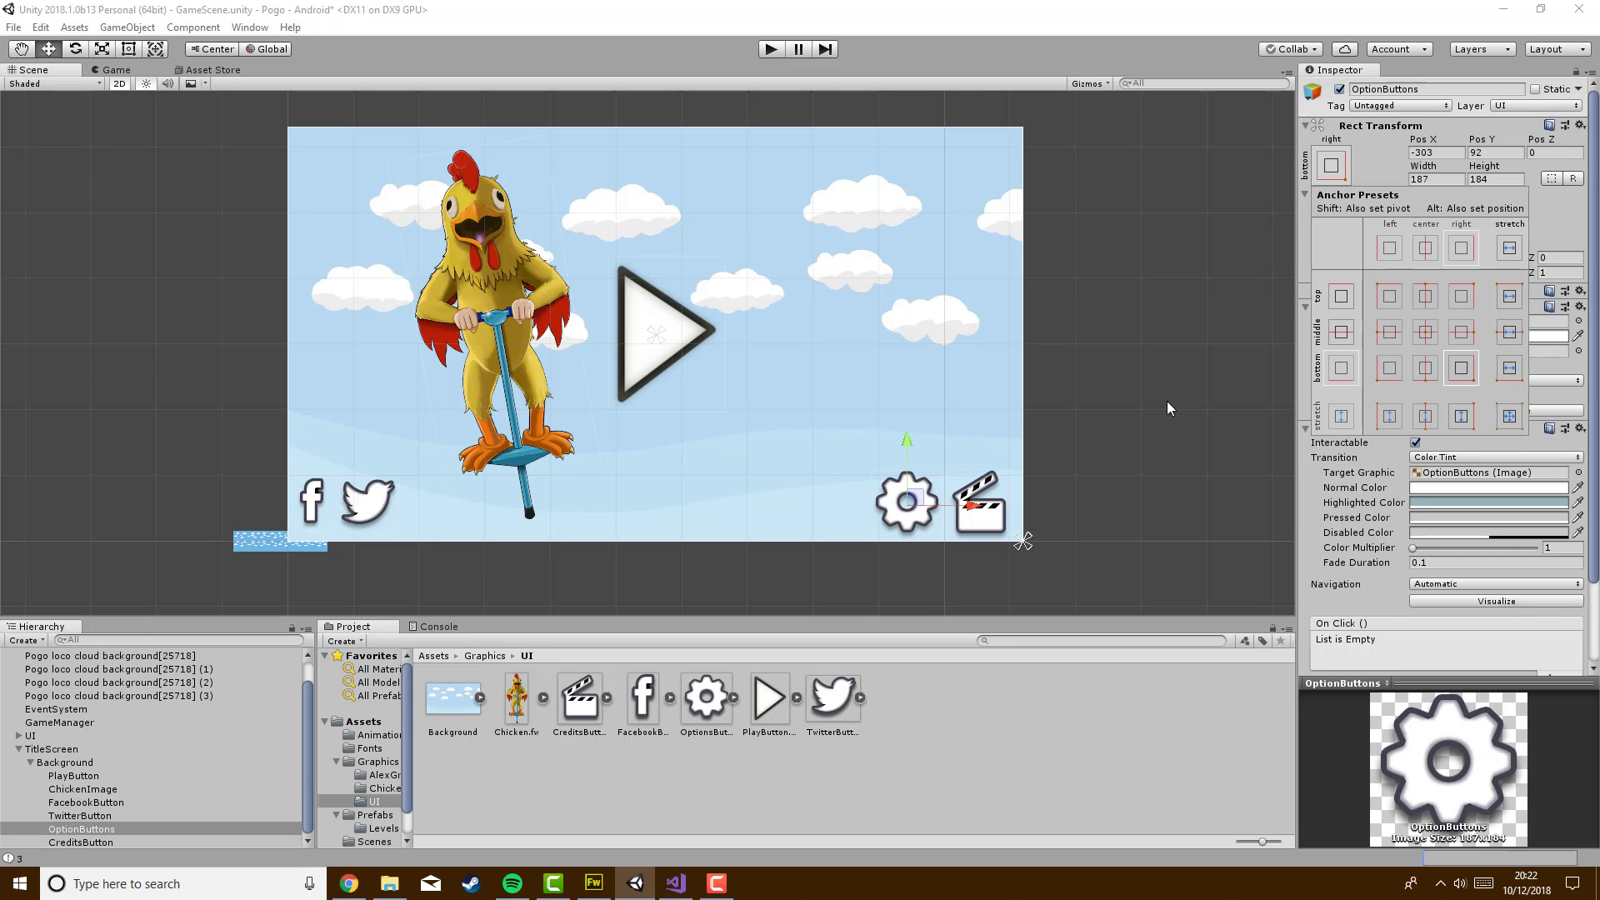
{"action": "left_click", "coordinate": [1167, 409]}
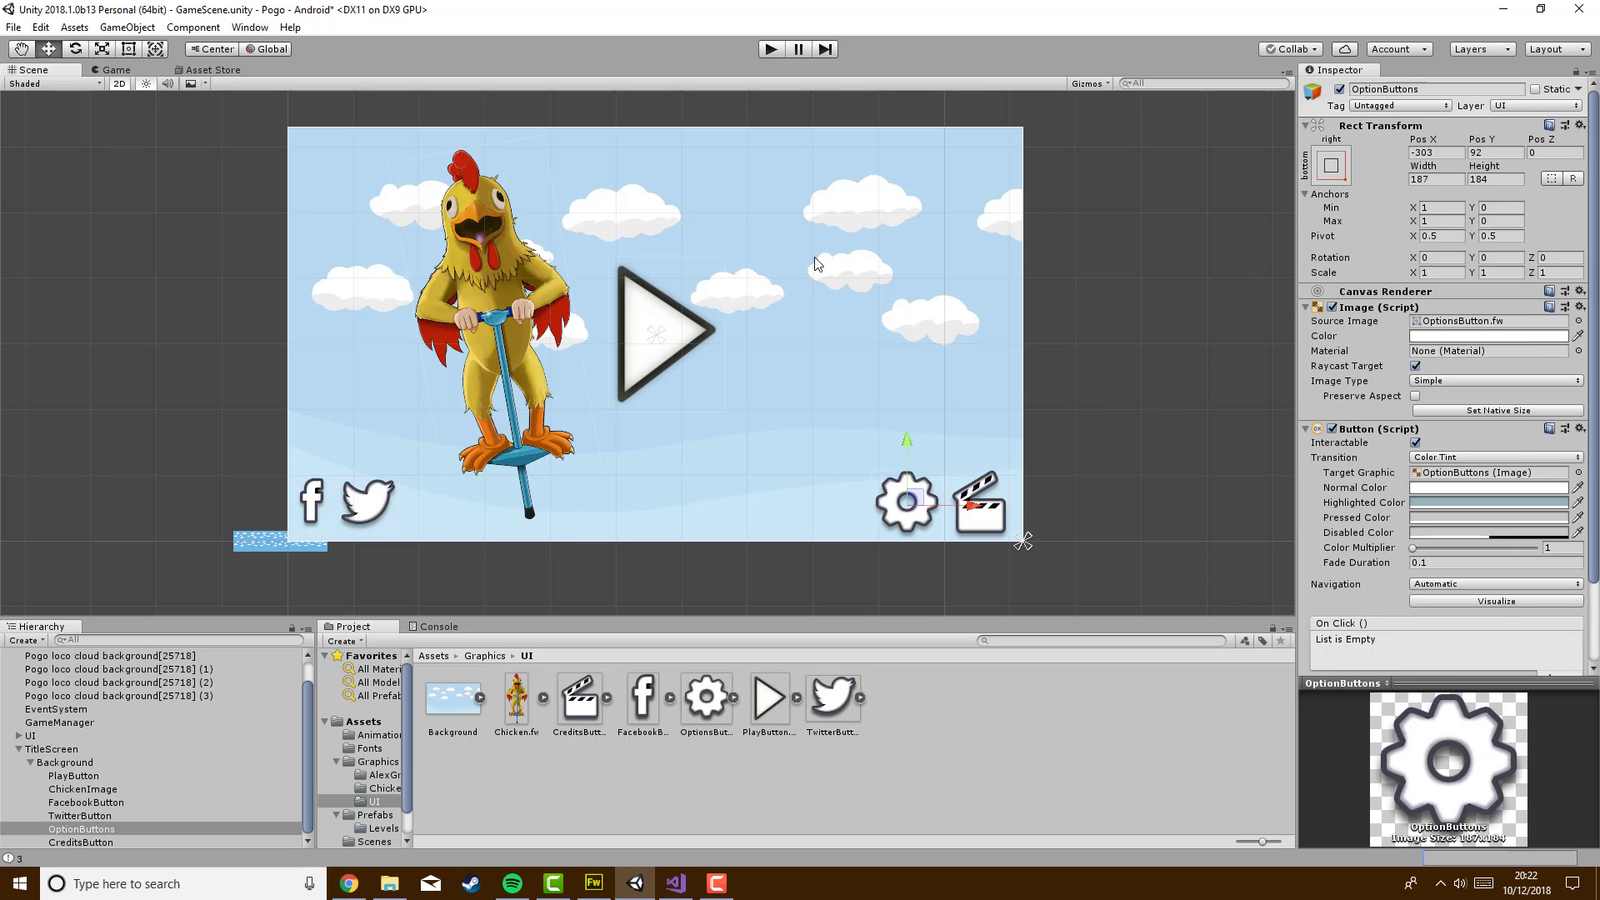
Check the bottom-right buttons' placement in the Game view at HVGA Landscape (480x320), and restore the 16:9 aspect
{"action": "left_click", "coordinate": [109, 71]}
{"action": "left_click", "coordinate": [92, 82]}
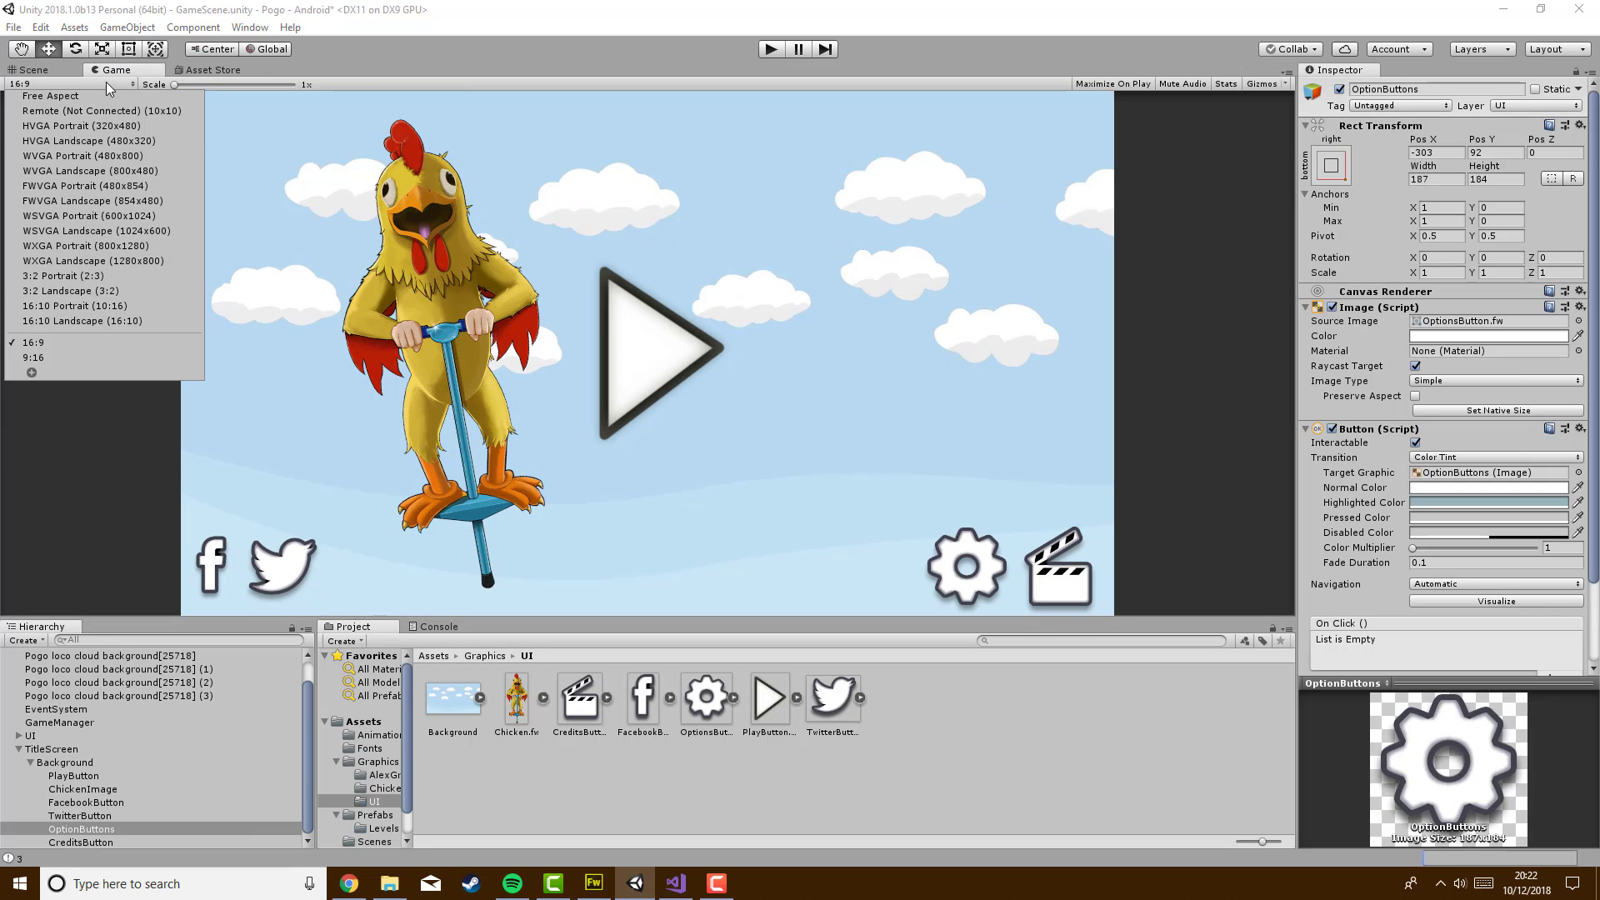
{"action": "left_click", "coordinate": [169, 138]}
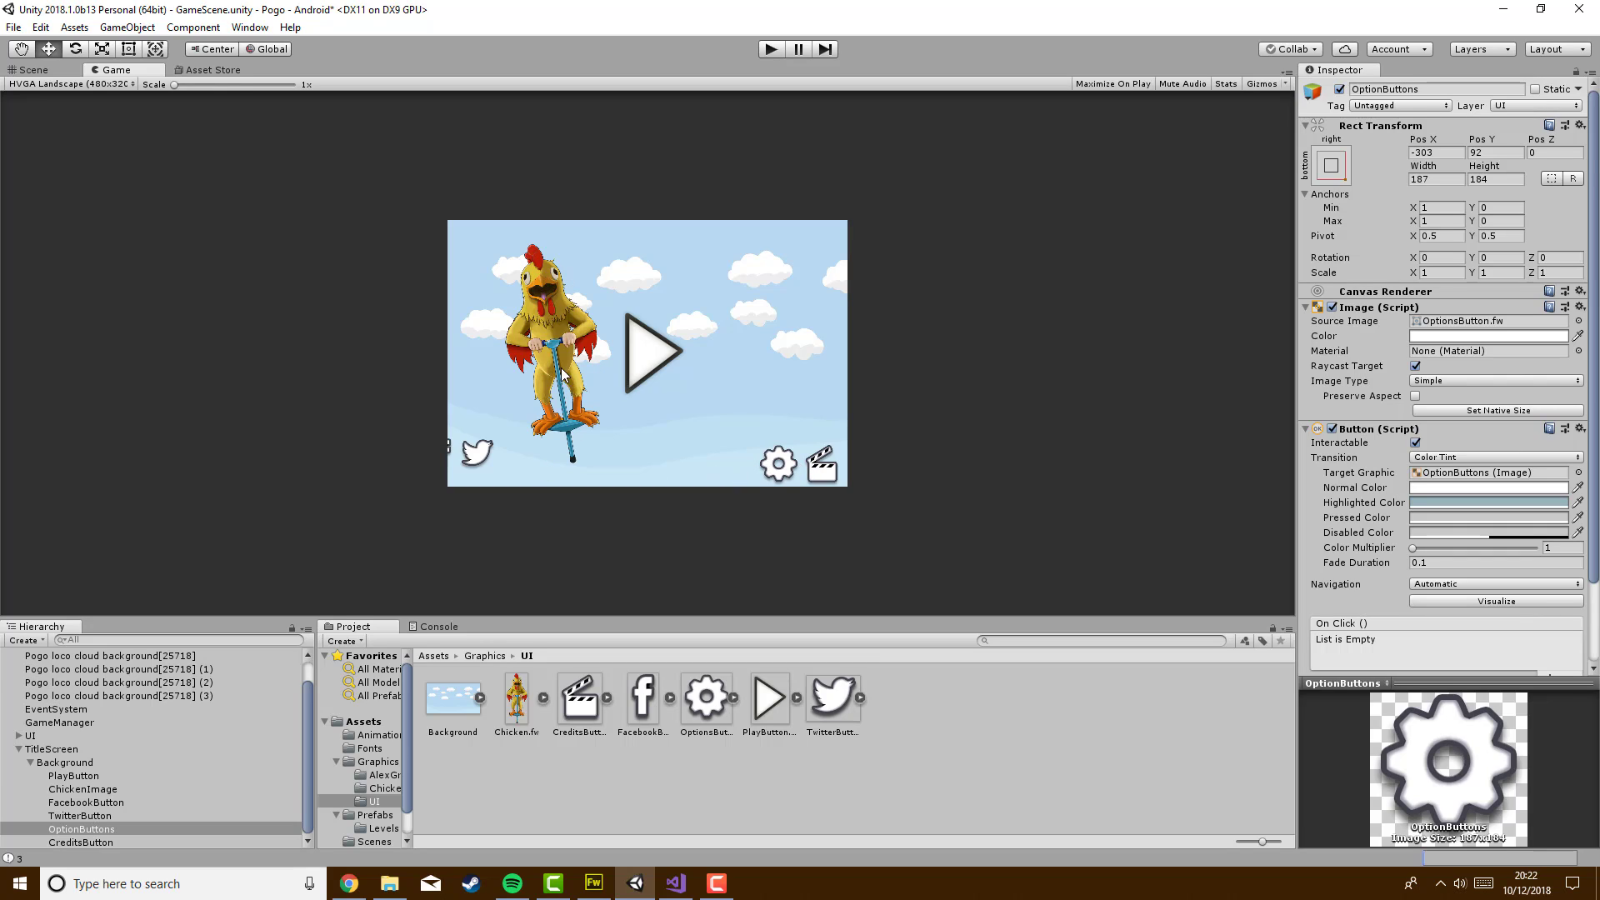
{"action": "left_click", "coordinate": [133, 83]}
{"action": "left_click", "coordinate": [119, 342]}
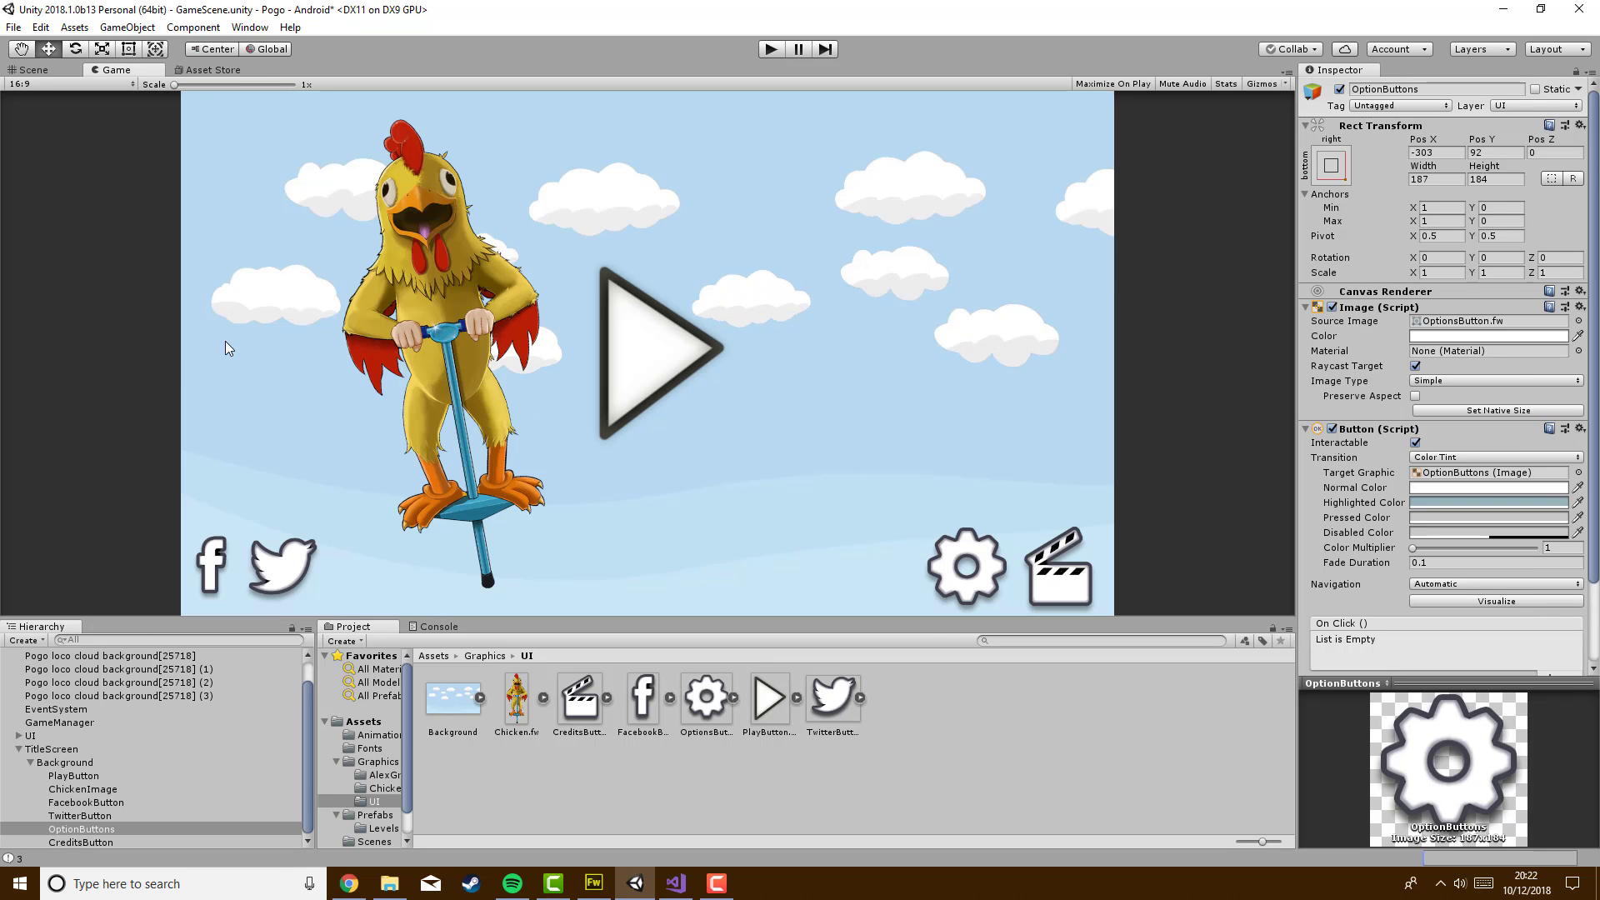
Return to the Scene view and anchor FacebookButton to the bottom-left corner of its parent
{"action": "left_click", "coordinate": [32, 72]}
{"action": "left_click", "coordinate": [351, 509]}
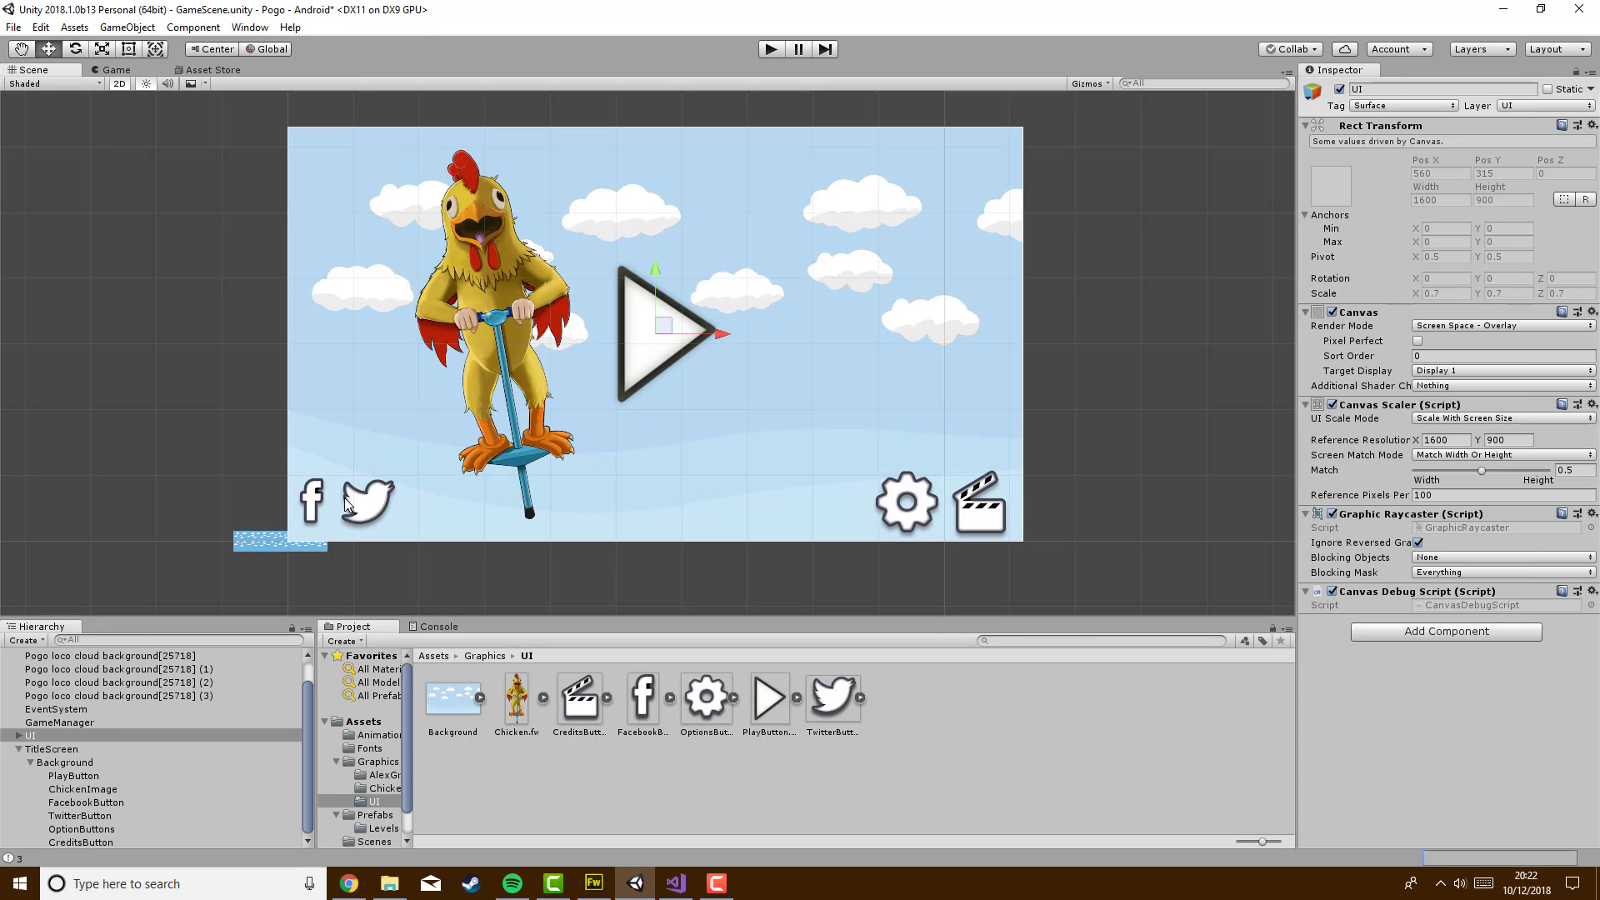
{"action": "left_click", "coordinate": [116, 804]}
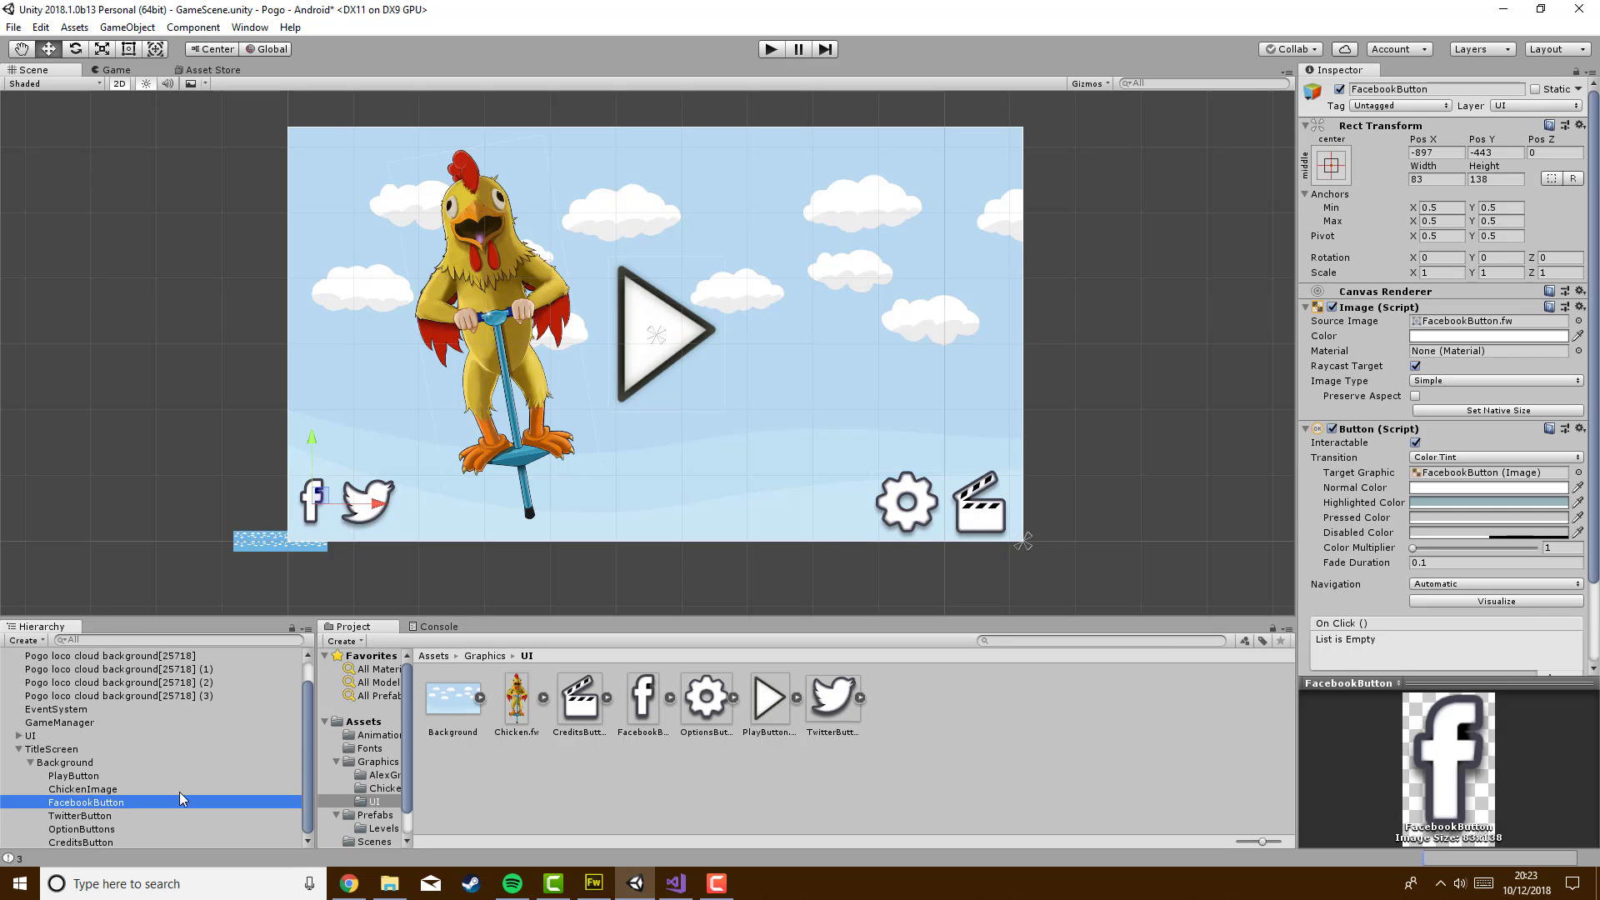
{"action": "left_click", "coordinate": [1343, 177]}
{"action": "left_click", "coordinate": [1382, 369]}
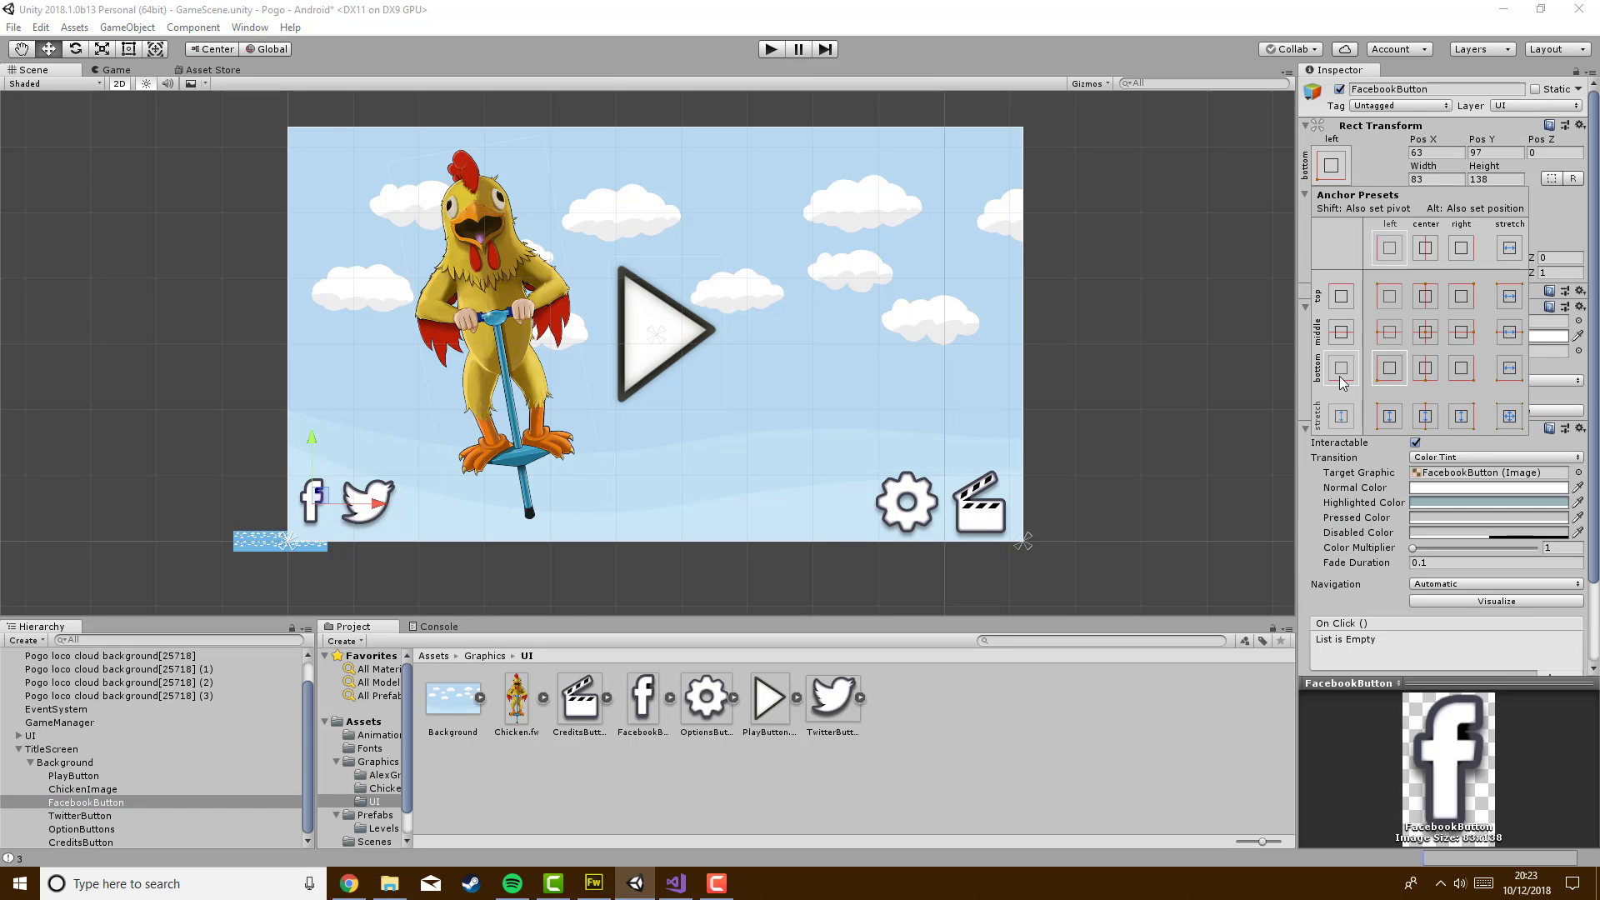
Anchor TwitterButton to the bottom-left corner of its parent
{"action": "left_click", "coordinate": [71, 816]}
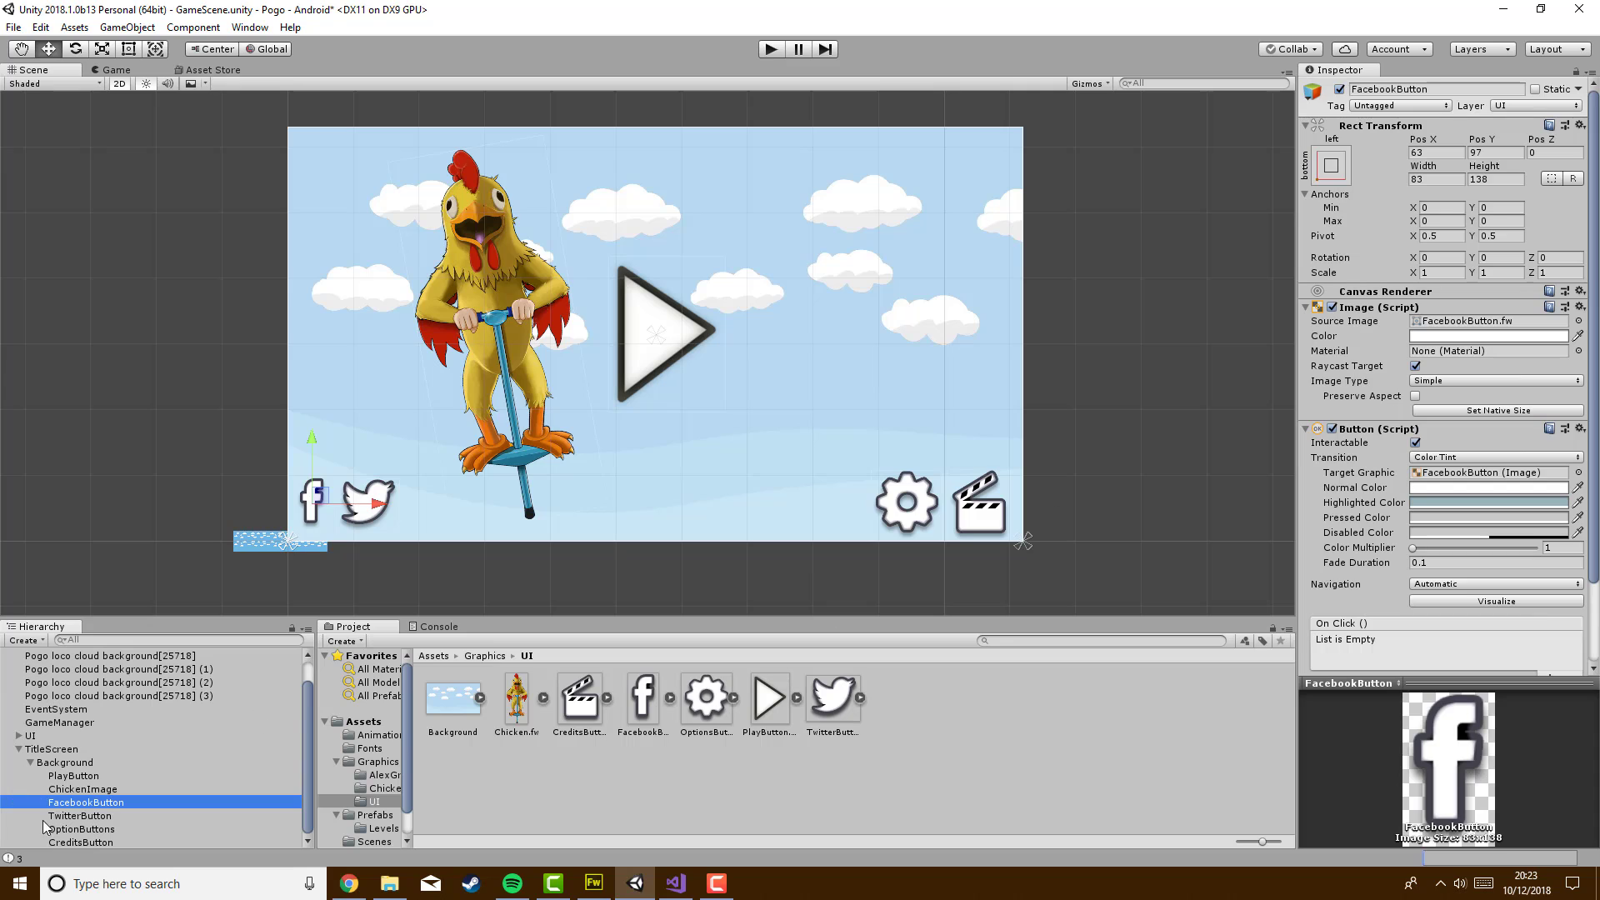
{"action": "left_click", "coordinate": [1330, 166]}
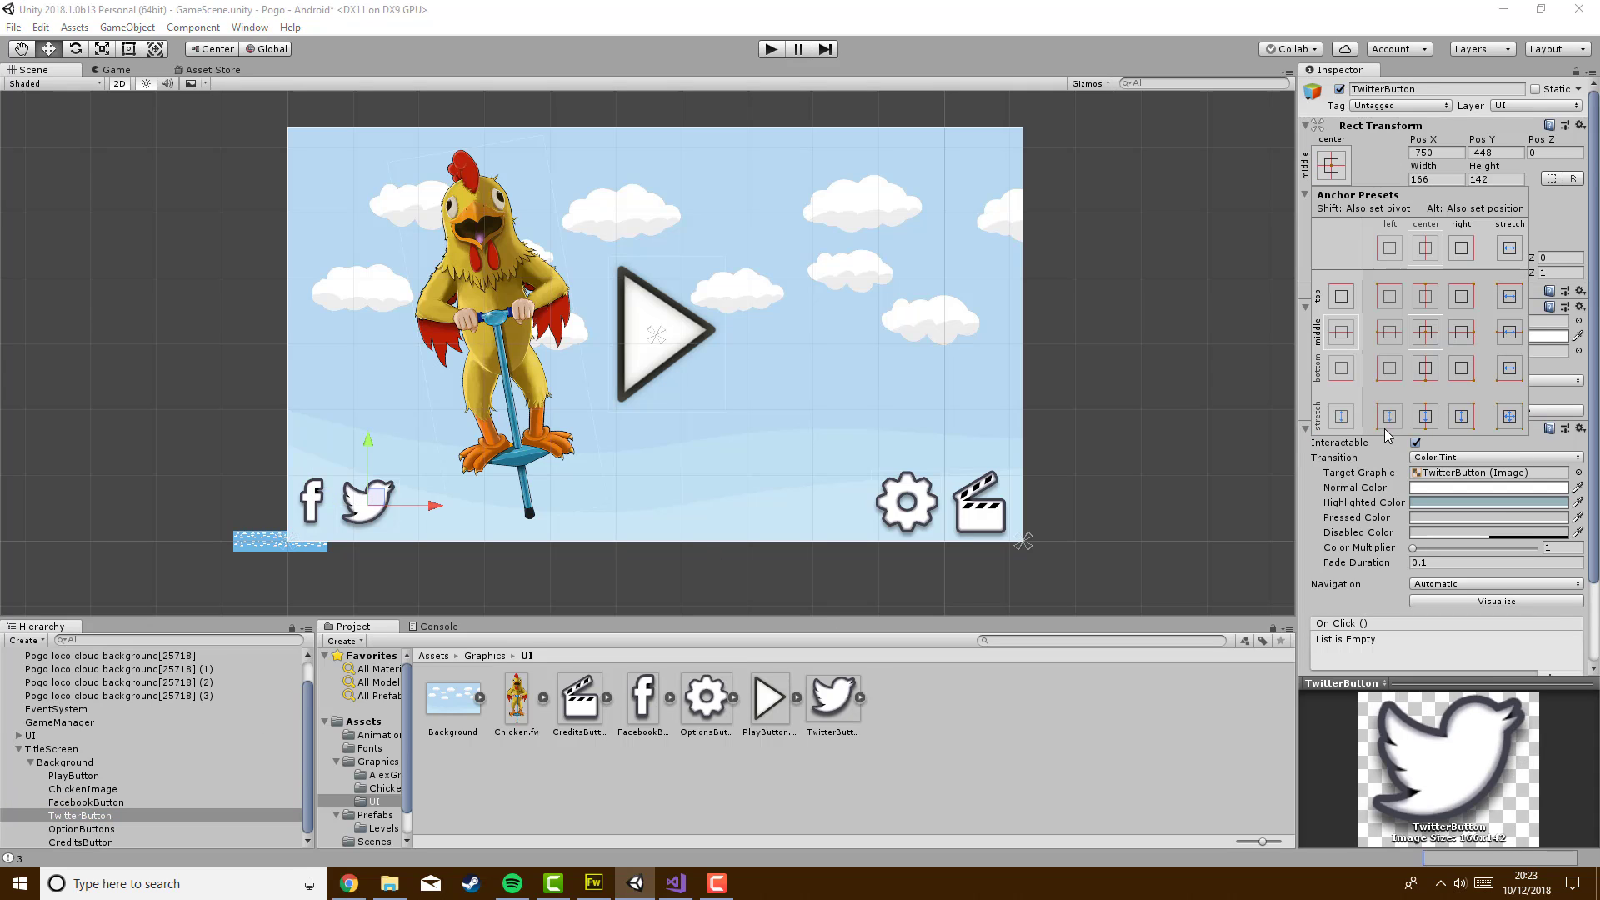
{"action": "left_click", "coordinate": [1387, 375]}
Run the title screen in the Game view at 16:9 to check the buttons, and stop play mode
{"action": "left_click", "coordinate": [126, 71]}
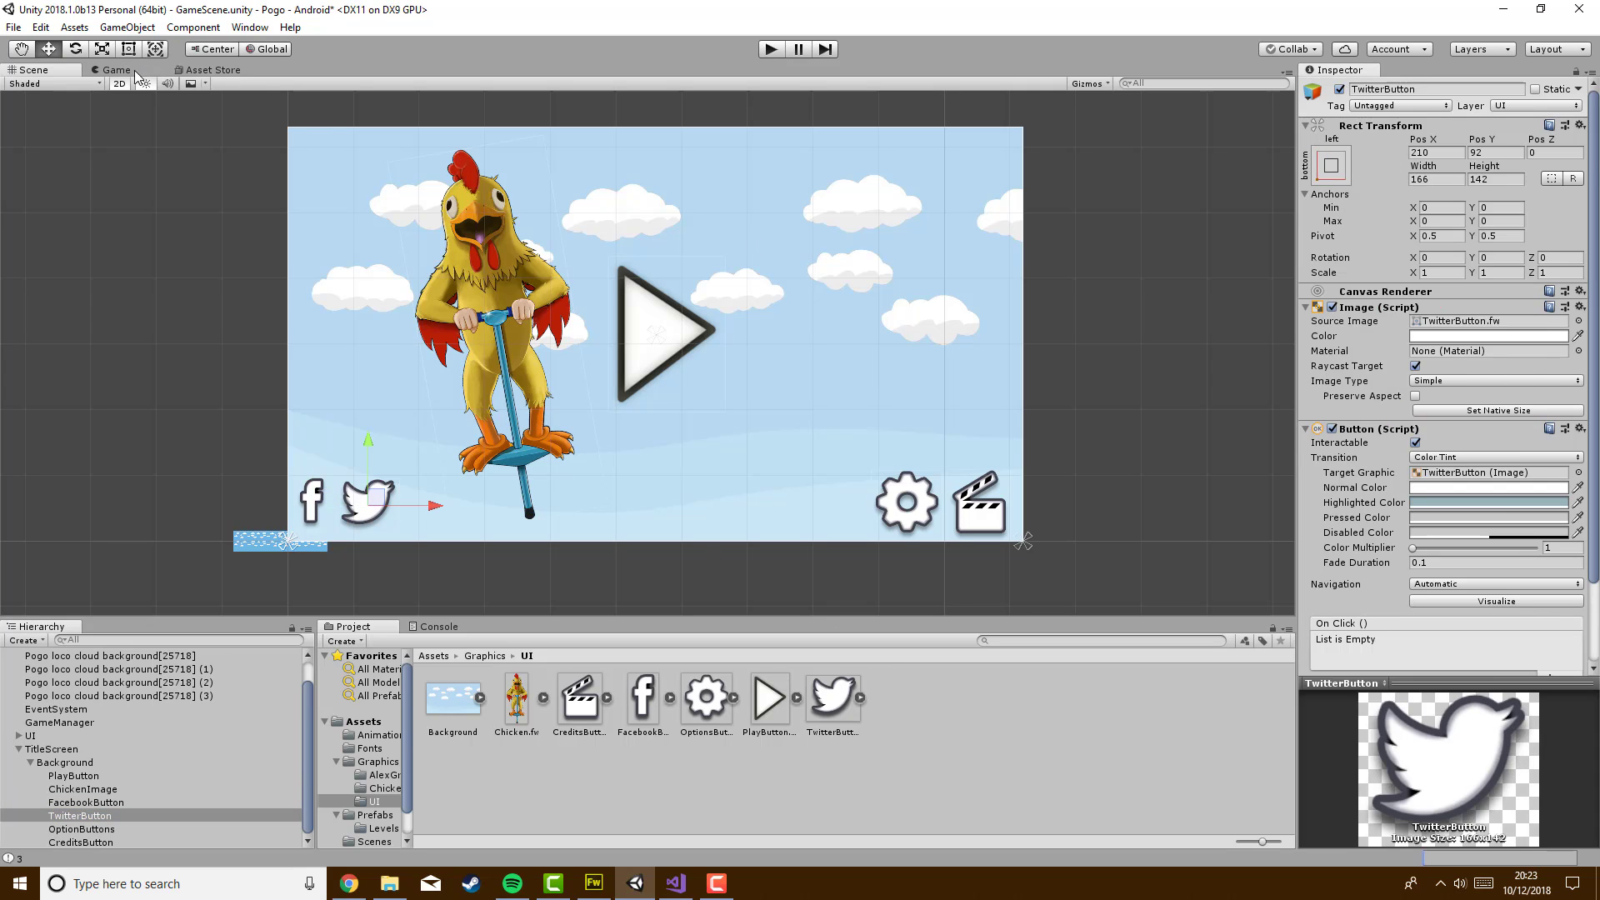
{"action": "left_click", "coordinate": [135, 73]}
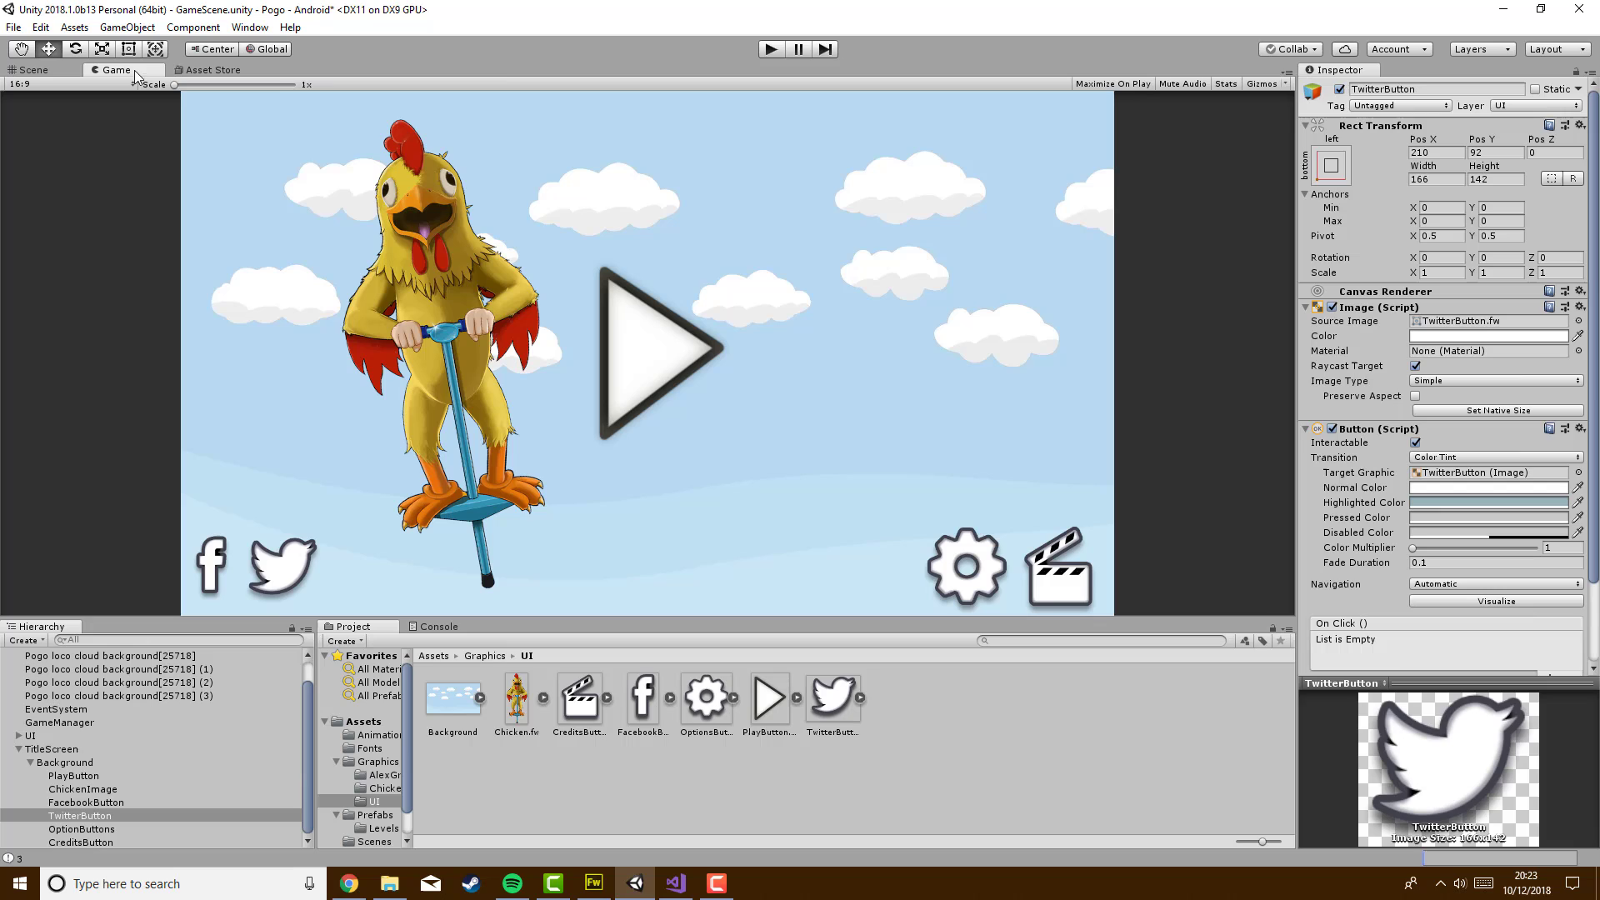
{"action": "left_click", "coordinate": [771, 50]}
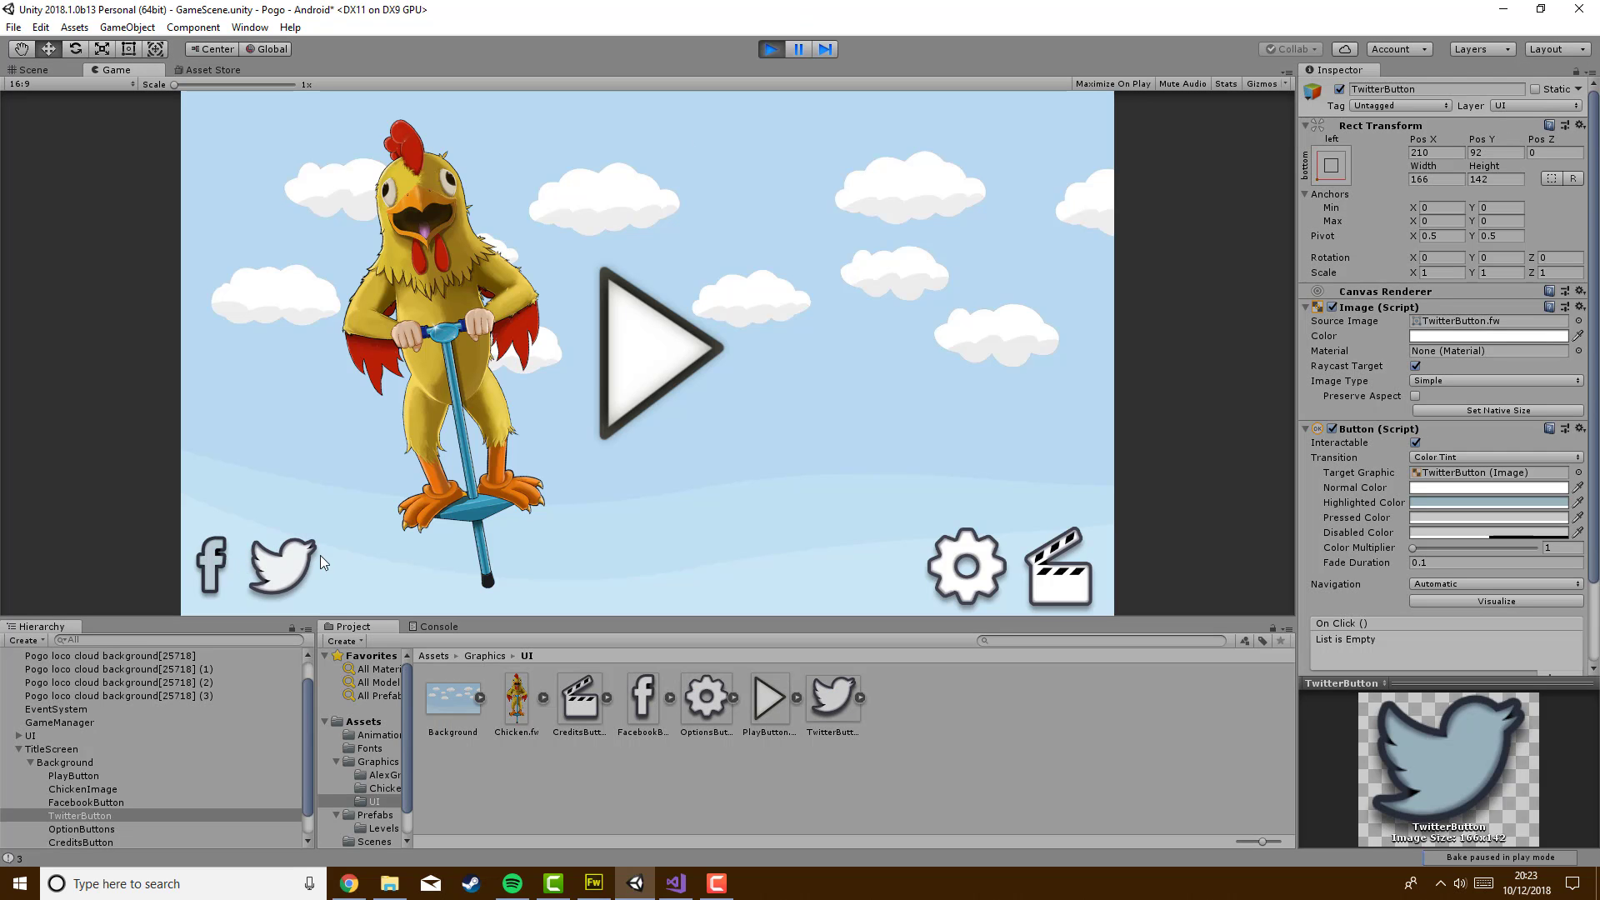
{"action": "left_click", "coordinate": [771, 50]}
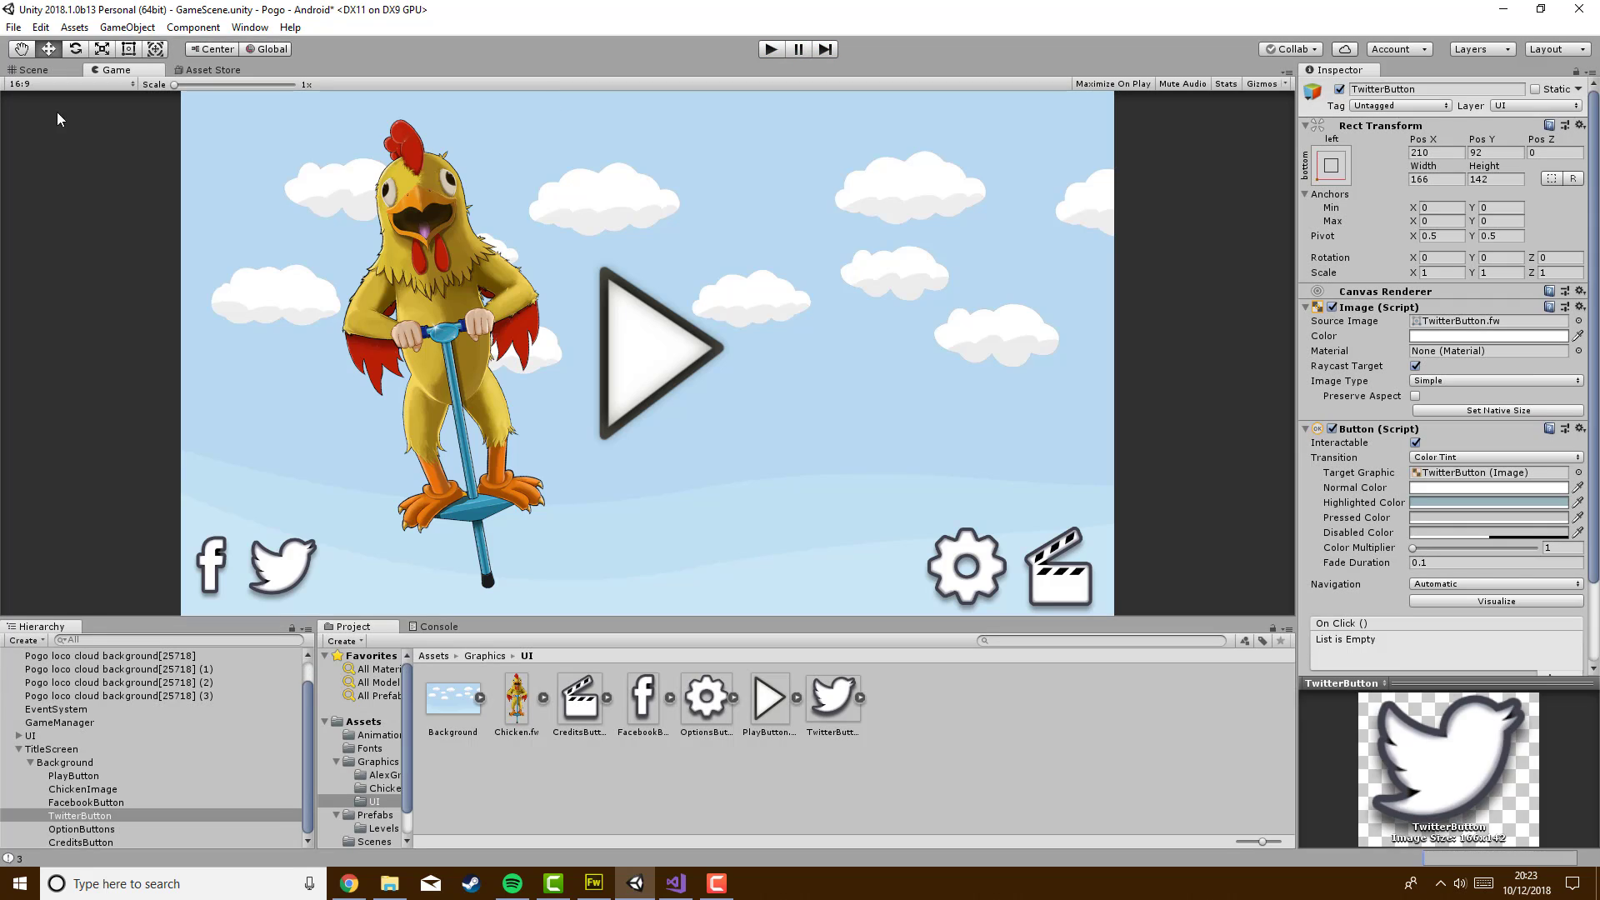
Check the title screen at HVGA Landscape (480x320), 16:10 Portrait and 16:10 Landscape, with a short play-mode run at the last
{"action": "left_click", "coordinate": [93, 85]}
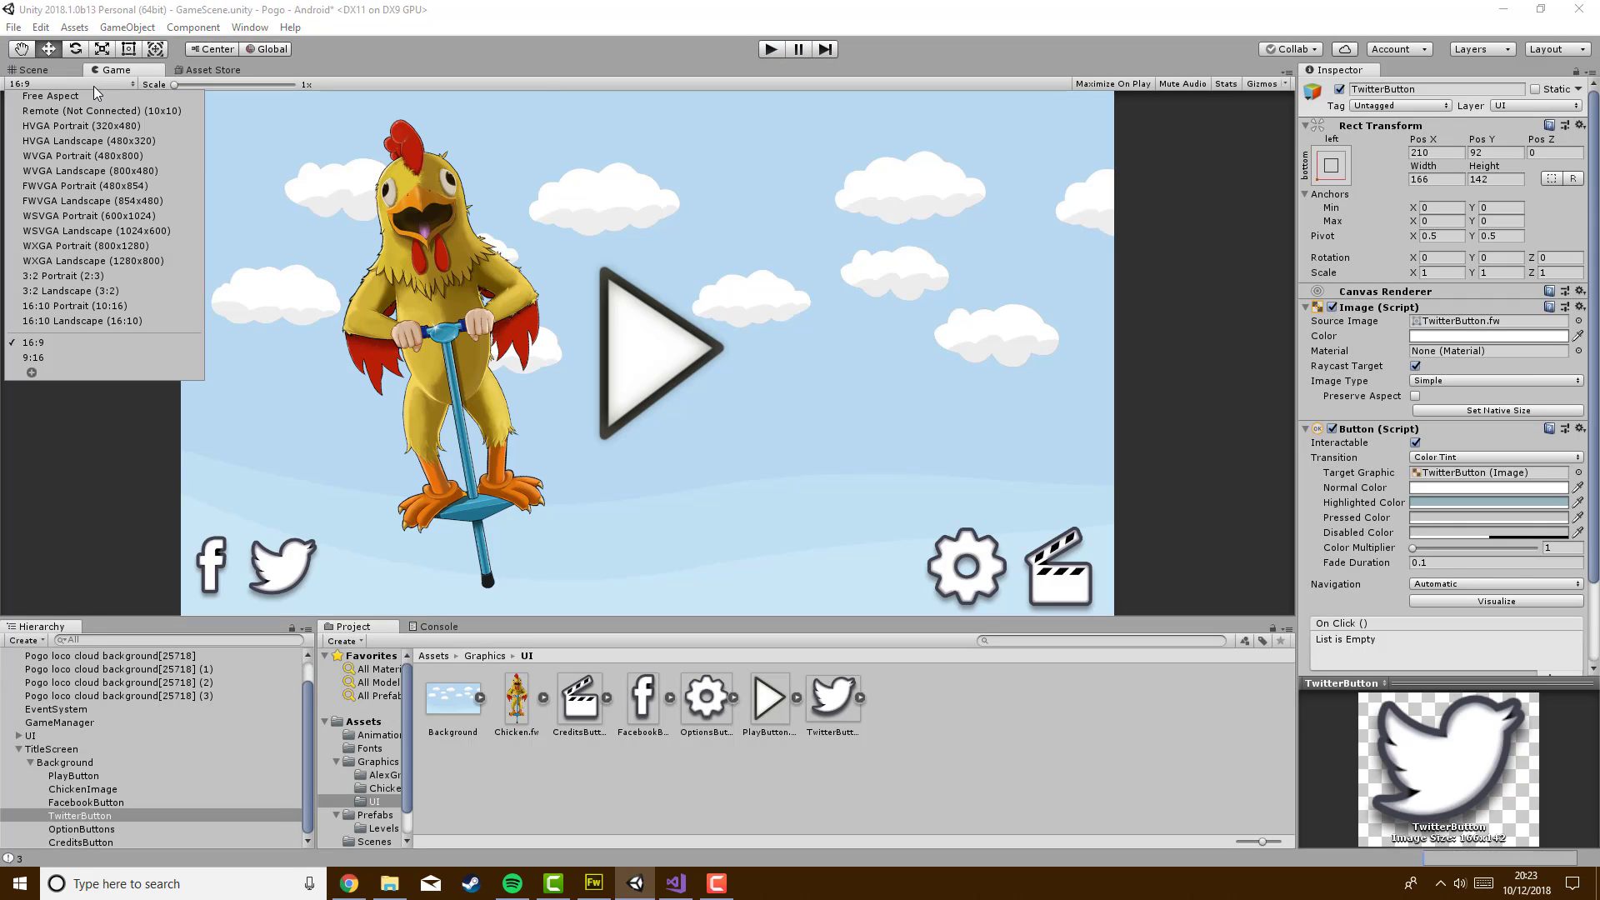
{"action": "left_click", "coordinate": [158, 141]}
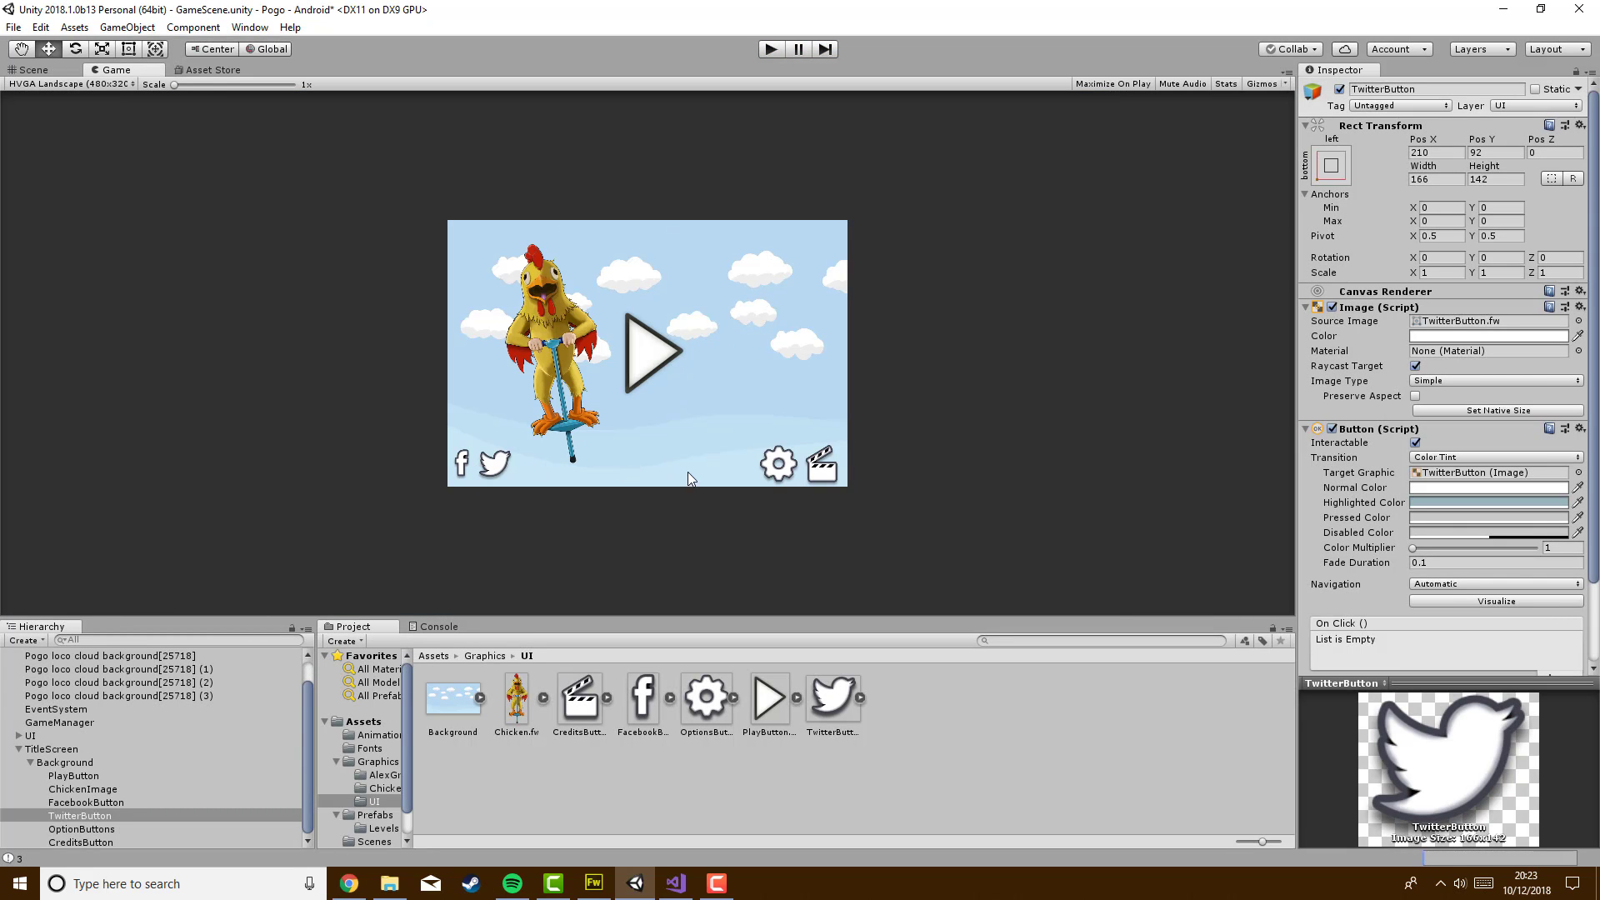
{"action": "left_click", "coordinate": [109, 85]}
{"action": "left_click", "coordinate": [177, 314]}
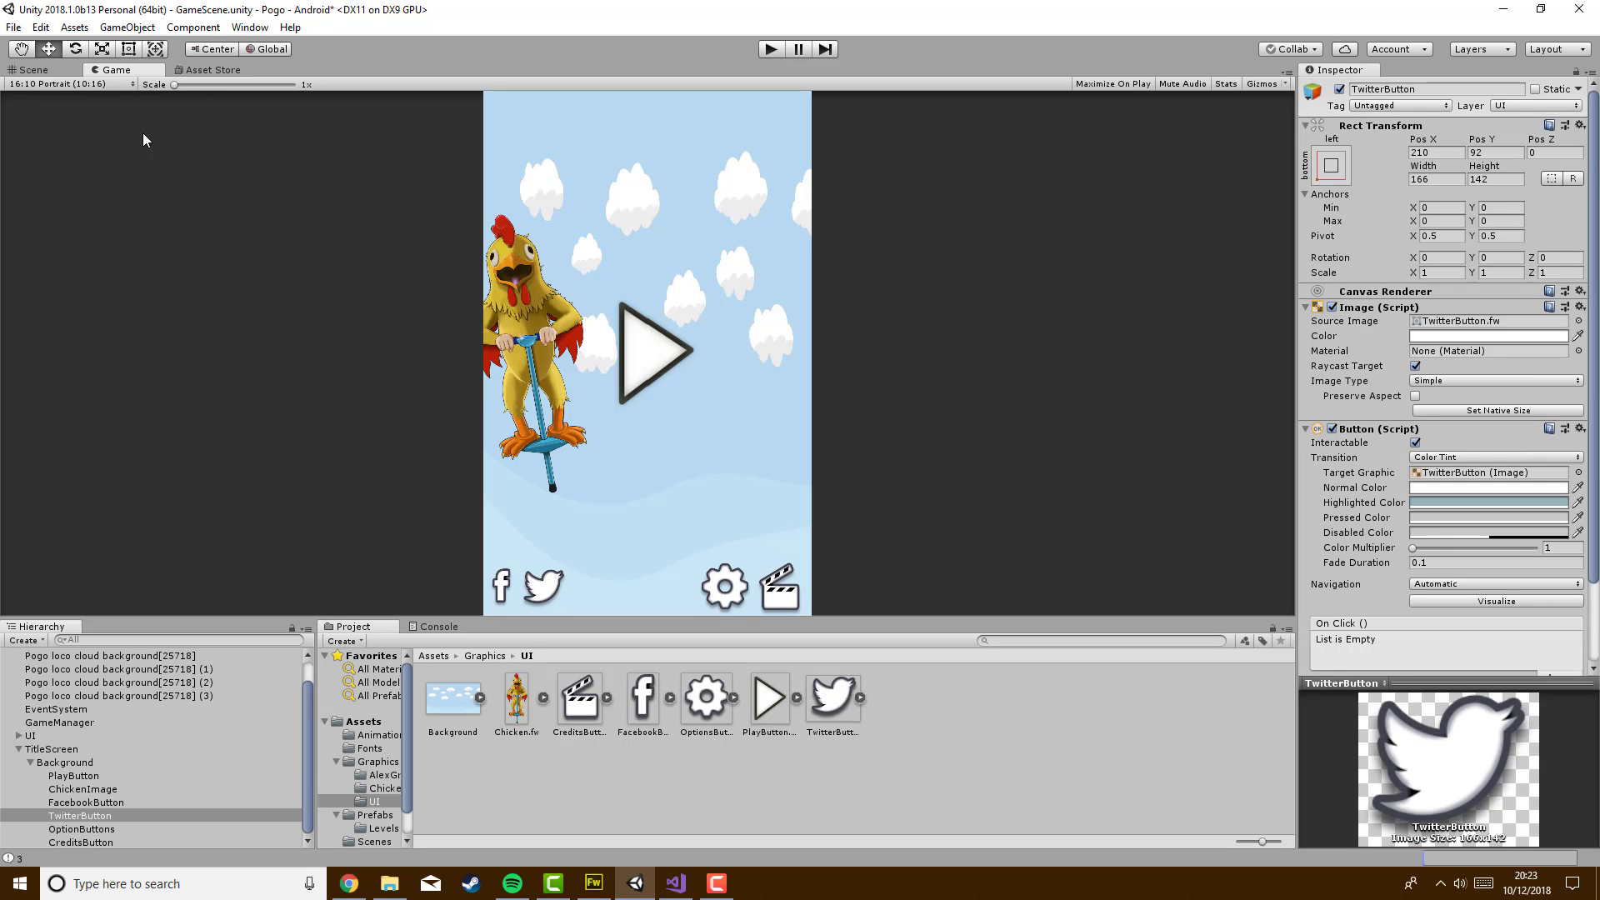
{"action": "left_click", "coordinate": [107, 83]}
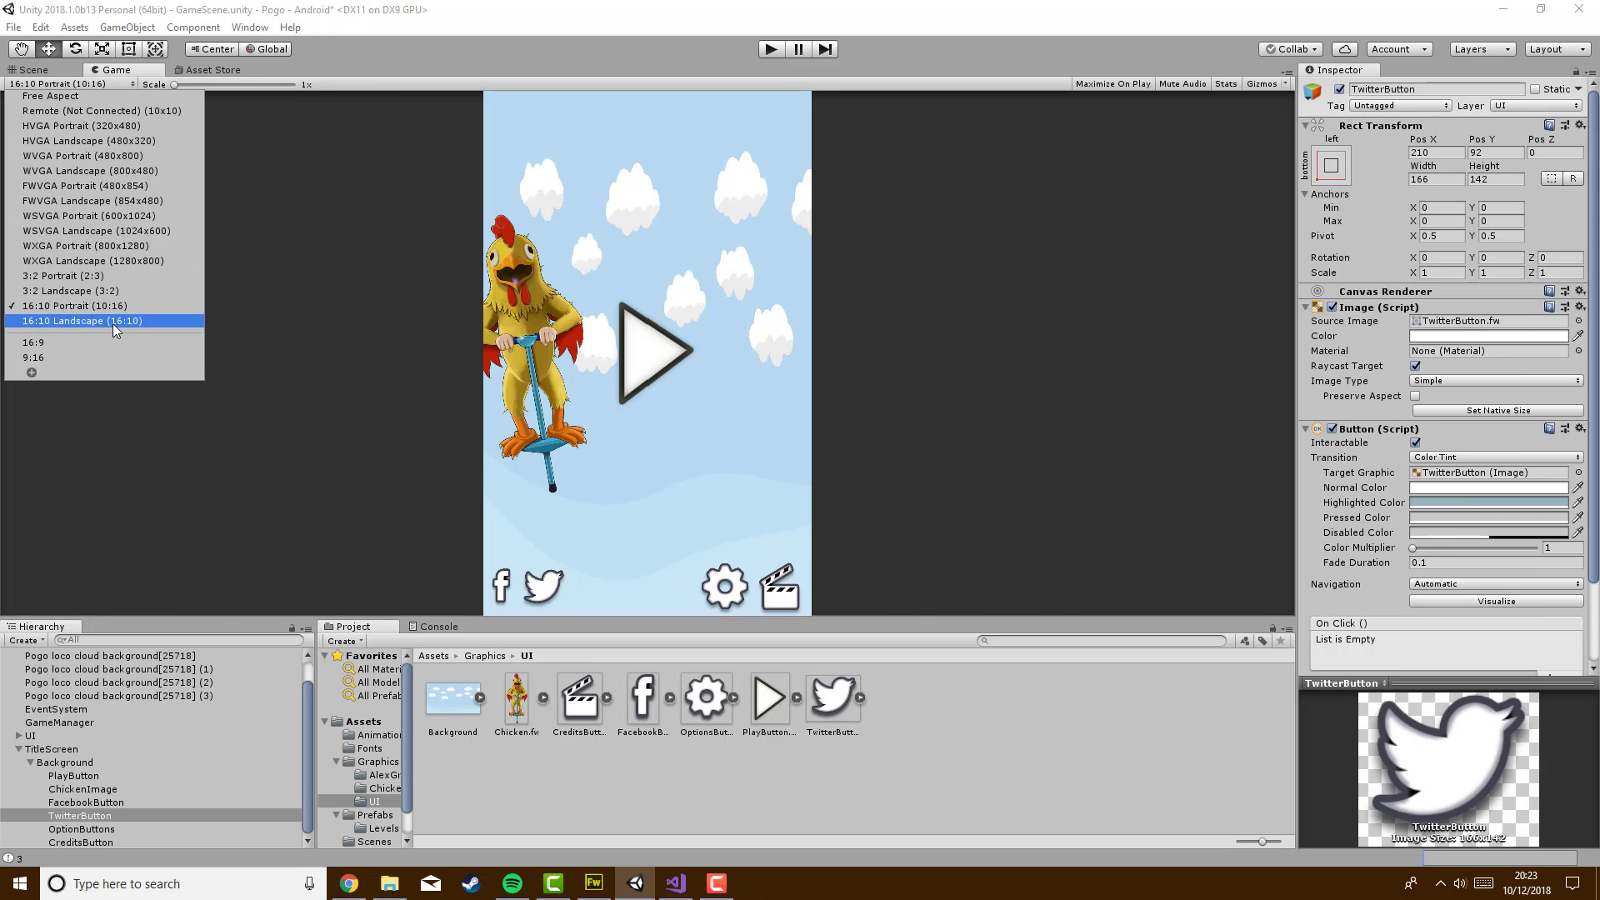
{"action": "left_click", "coordinate": [137, 322]}
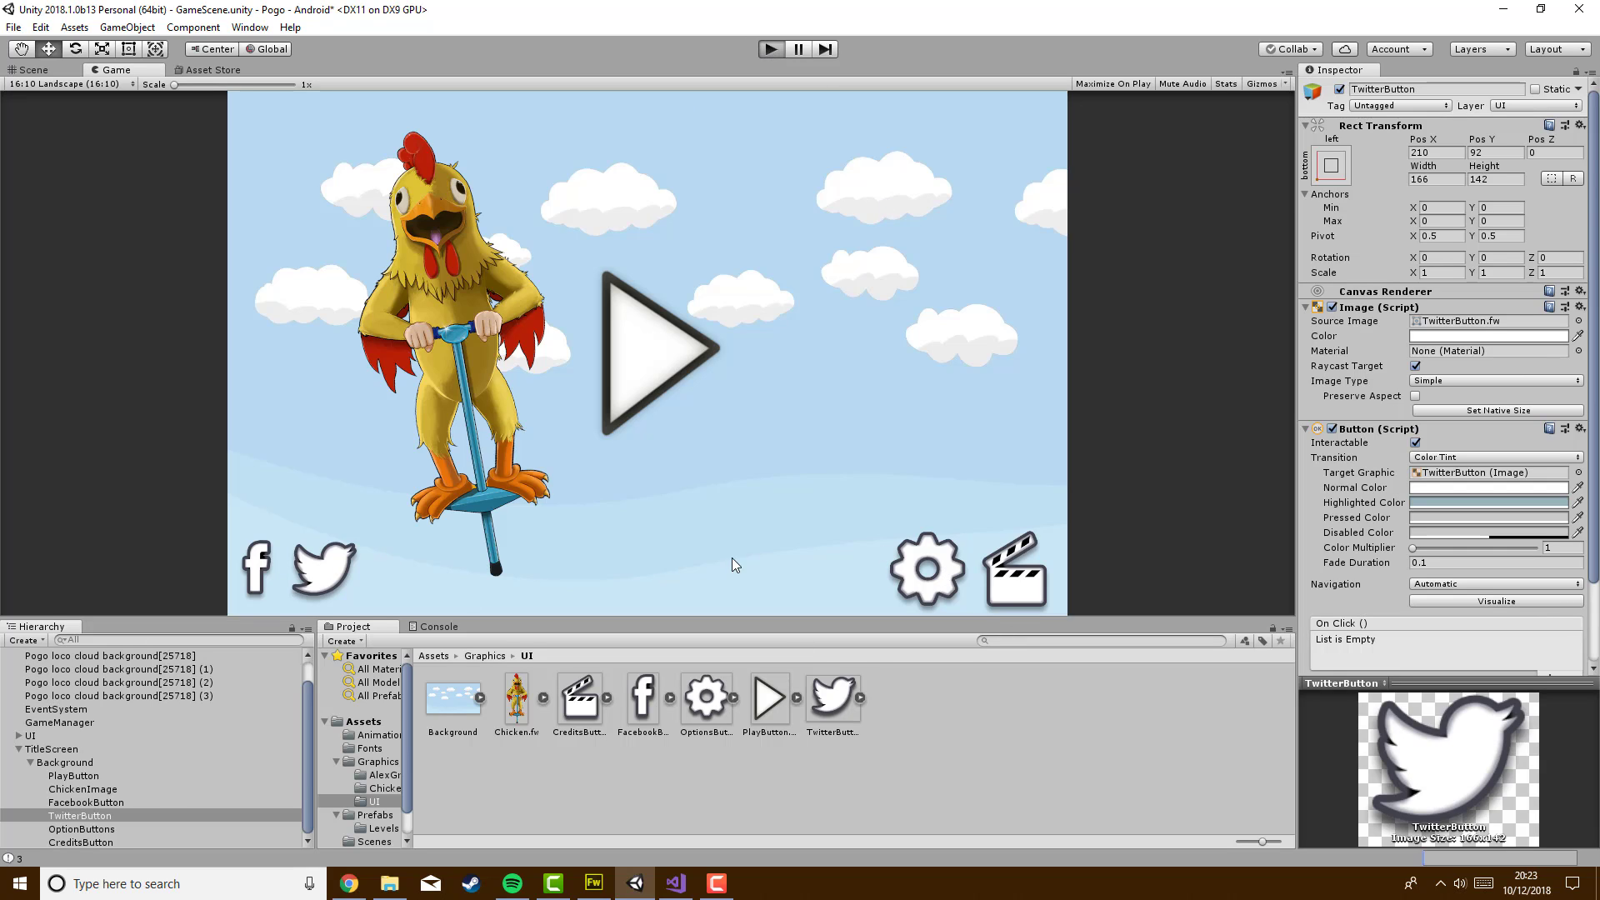
{"action": "key", "text": "ctrl+p"}
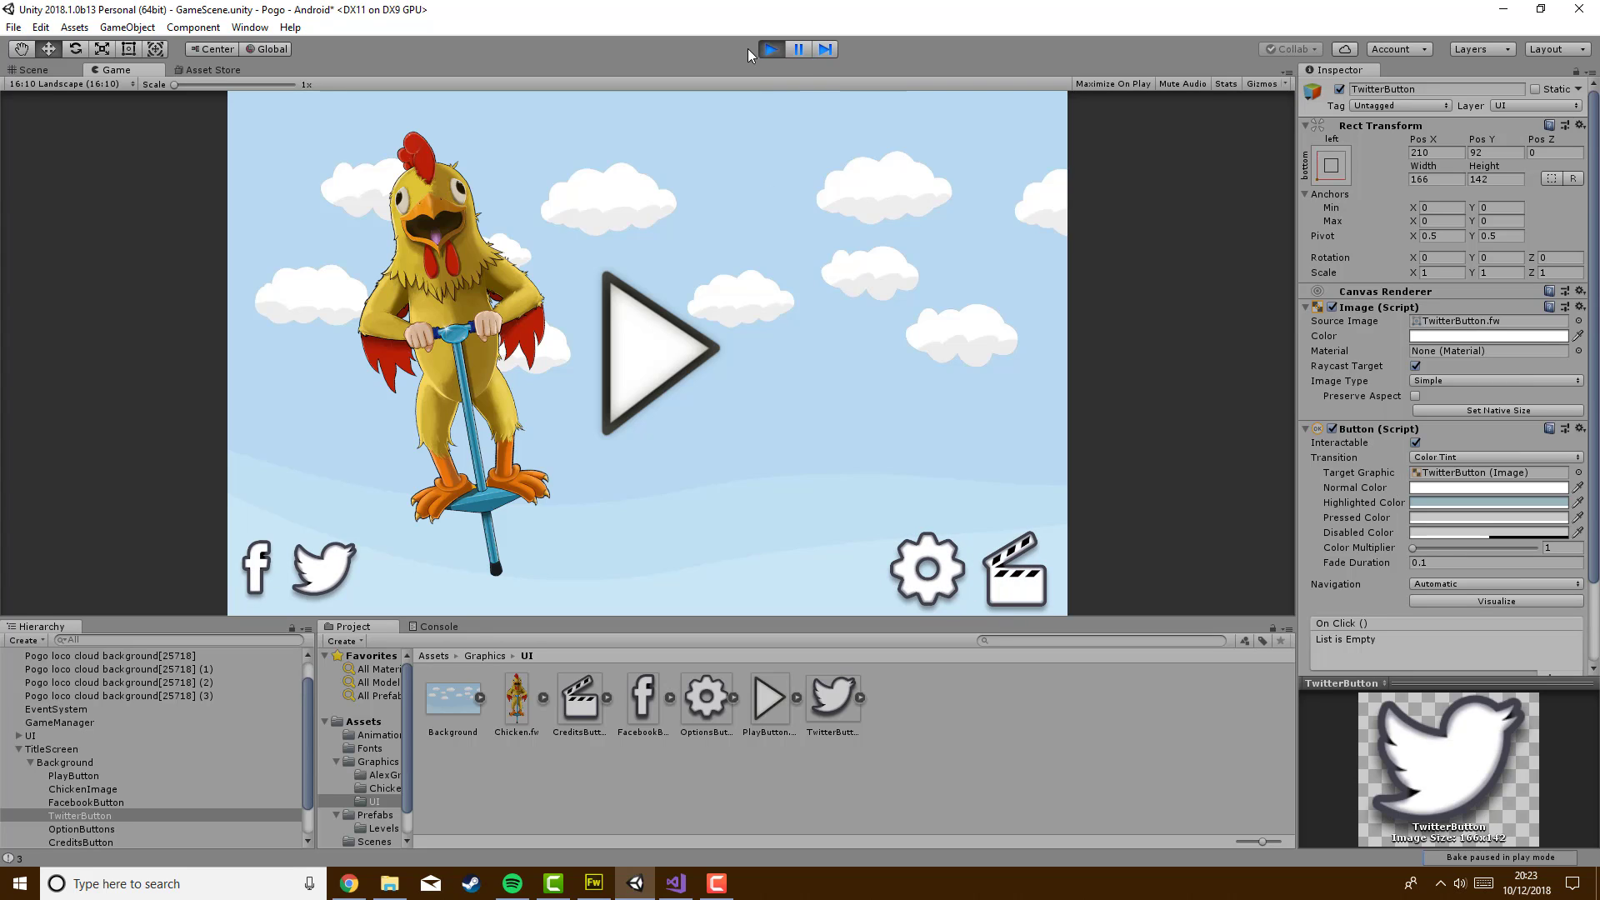
{"action": "left_click", "coordinate": [770, 49]}
Raise OptionButtons and CreditsButton together to Pos Y 113 in the Scene view, check them in a short play-mode run, and stop it
{"action": "left_click", "coordinate": [111, 818]}
{"action": "left_click", "coordinate": [112, 829]}
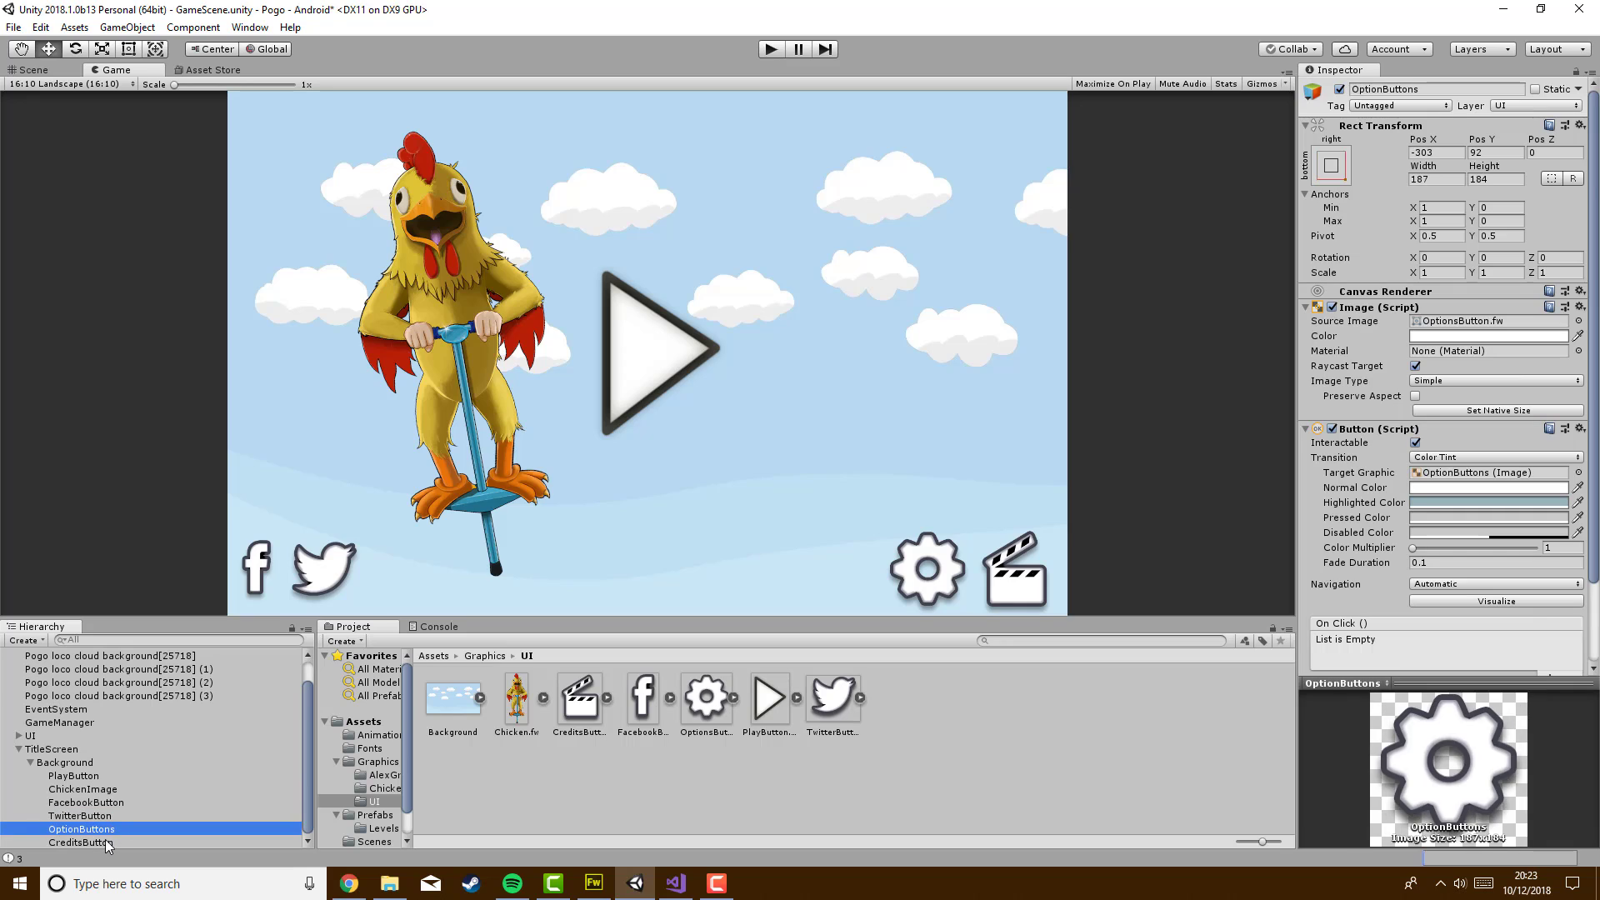
{"action": "left_click", "coordinate": [113, 842], "text": "shift"}
{"action": "left_click", "coordinate": [35, 70]}
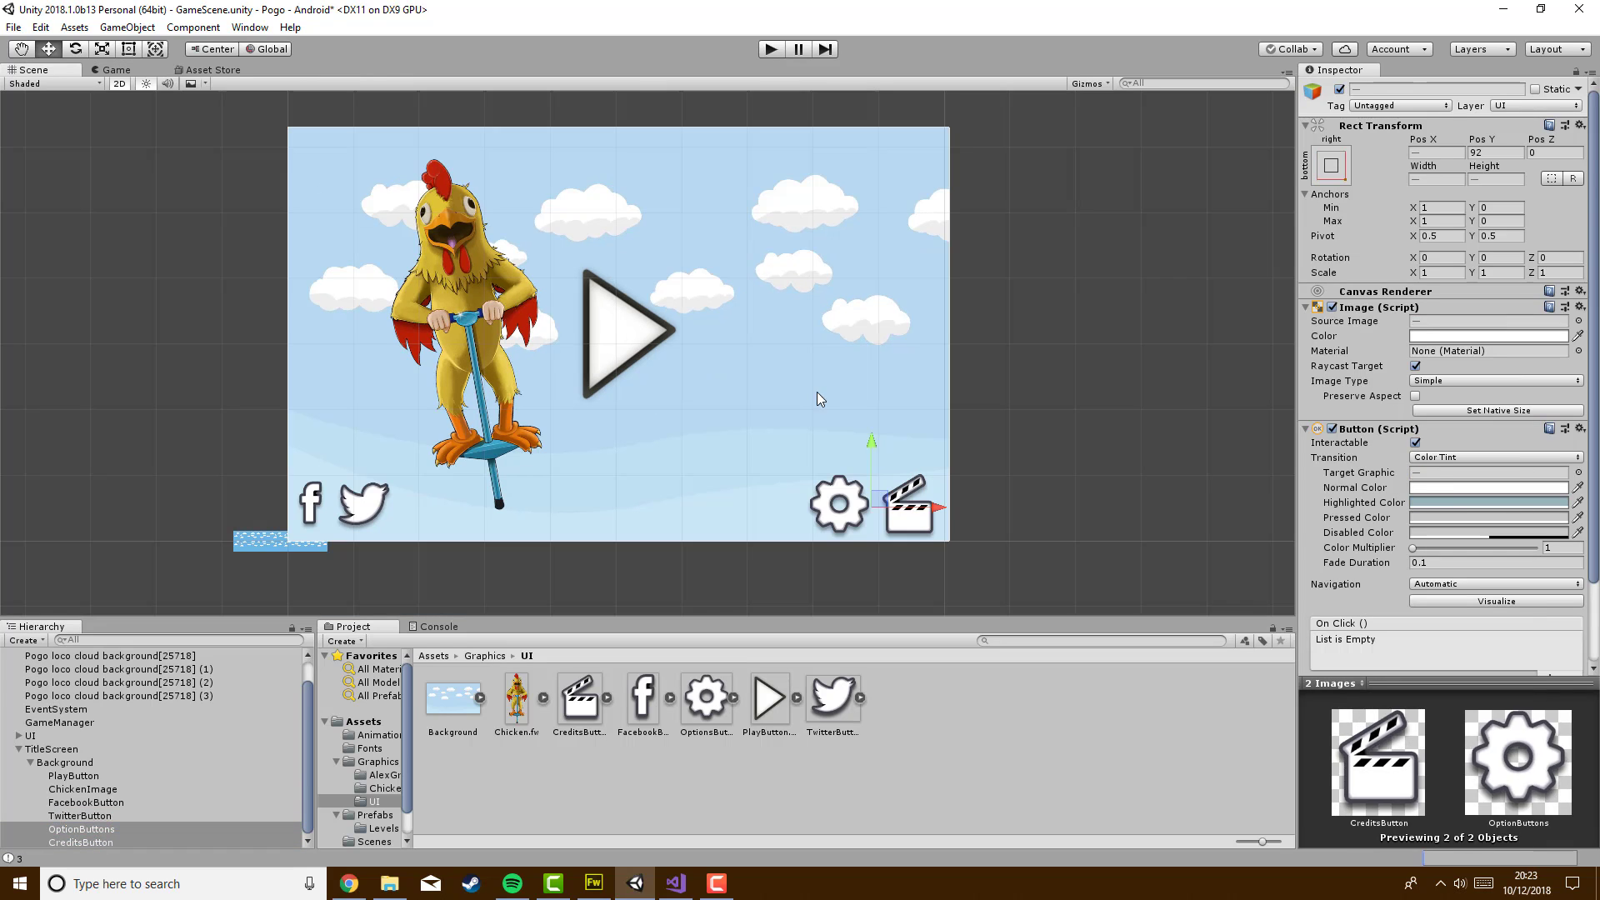
{"action": "left_click_drag", "start_coordinate": [866, 450], "coordinate": [875, 431]}
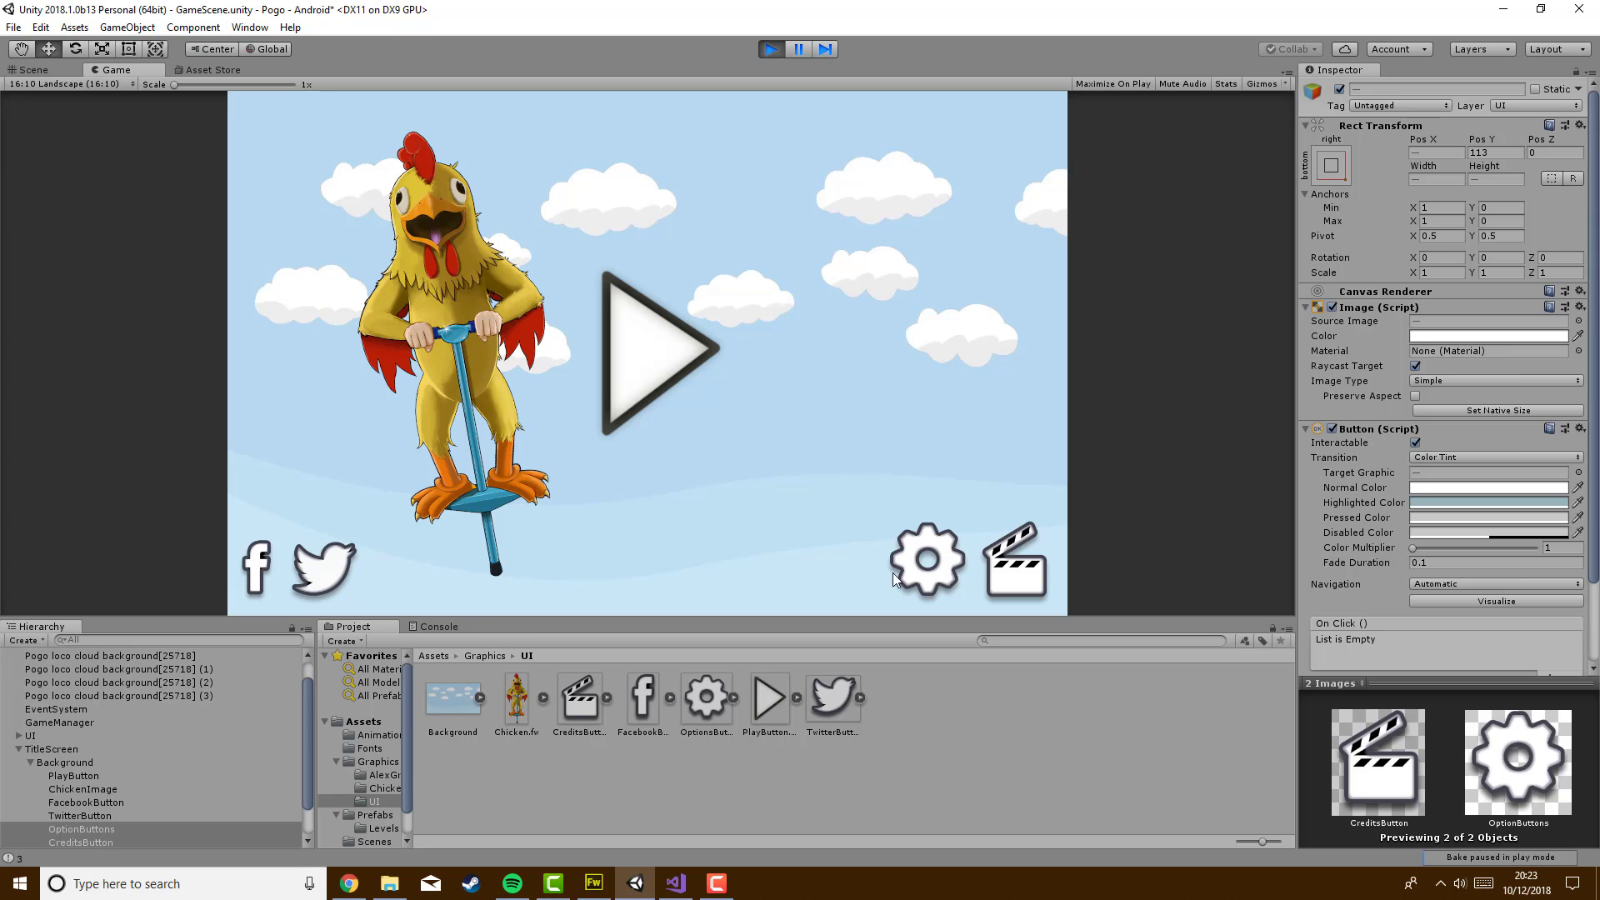
{"action": "left_click", "coordinate": [772, 49]}
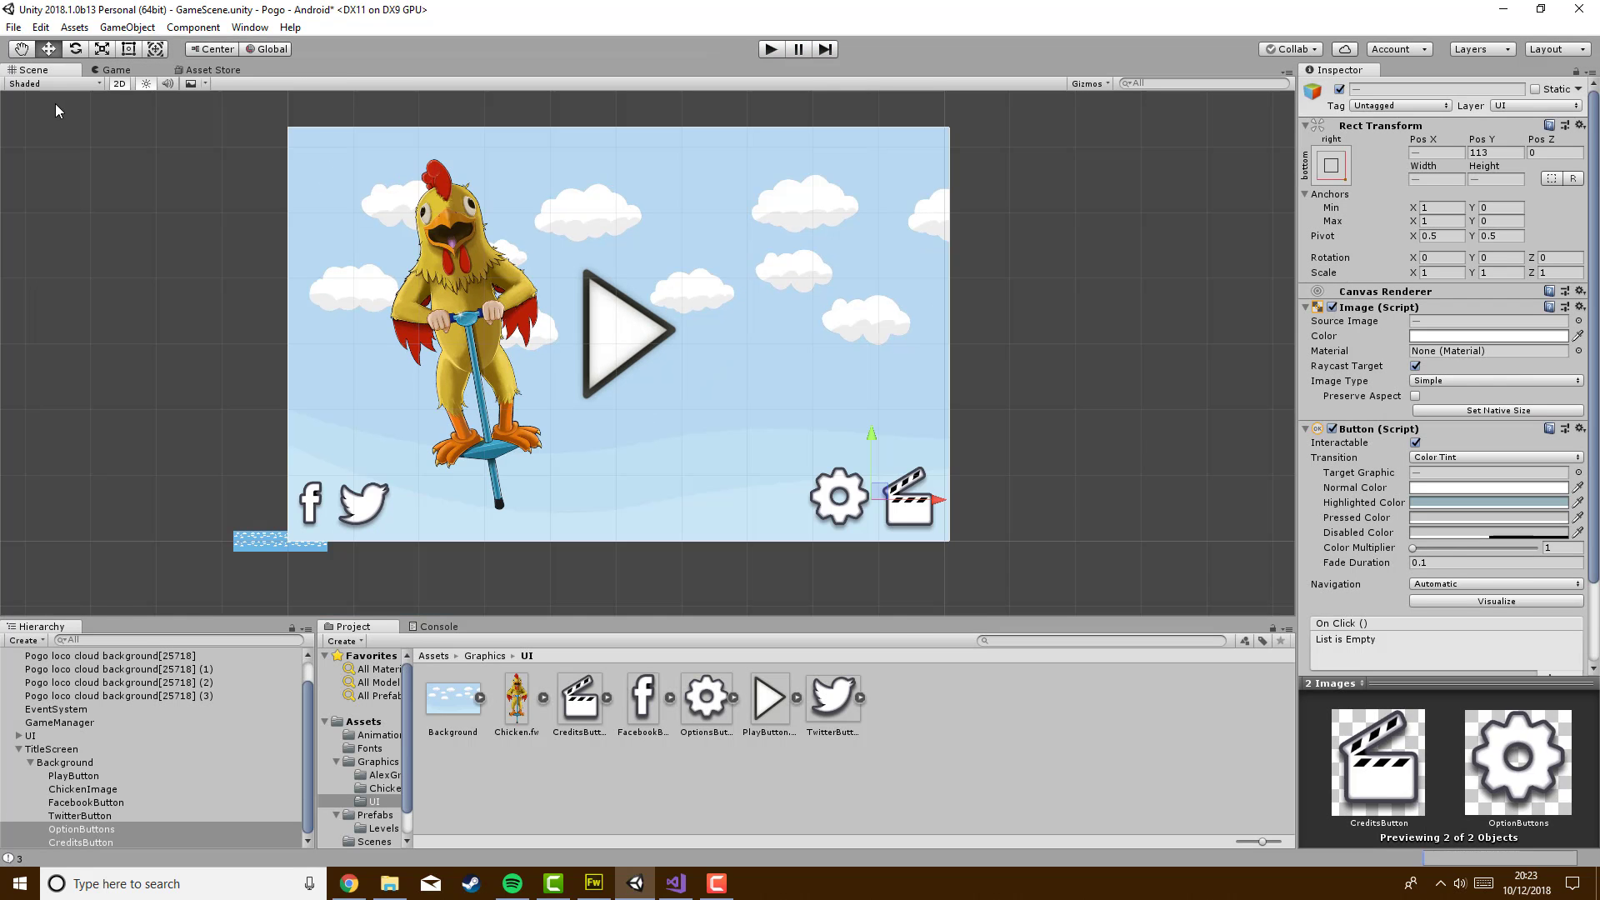
Check the title screen's button layout in the Game view at the 16:9 aspect ratio
{"action": "left_click", "coordinate": [115, 70]}
{"action": "left_click", "coordinate": [112, 84]}
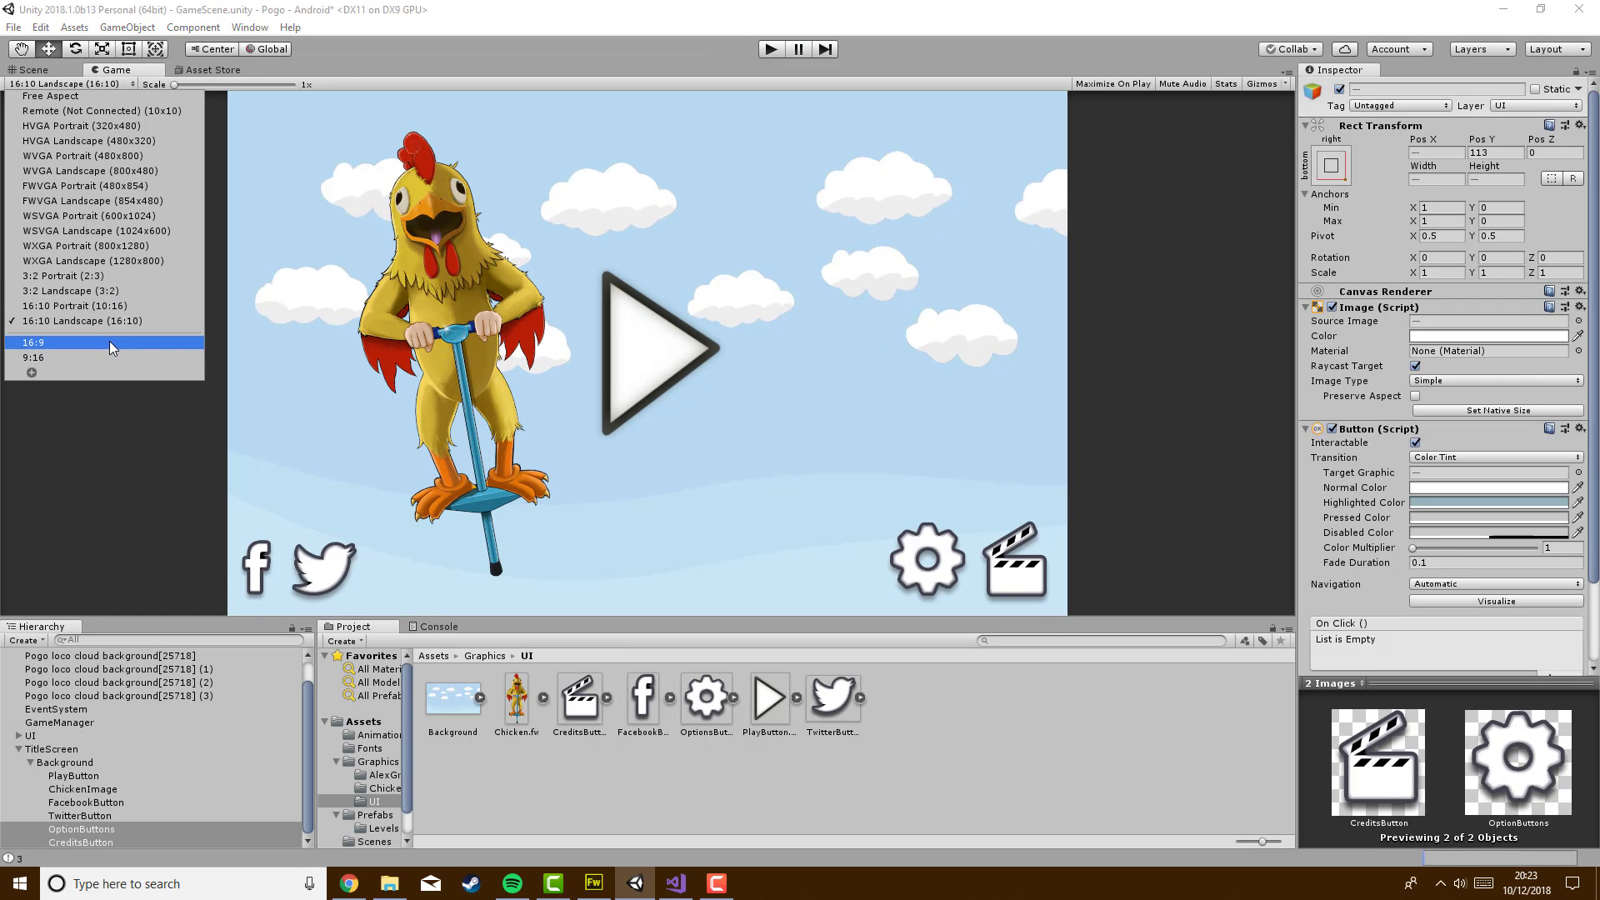
{"action": "left_click", "coordinate": [113, 342]}
{"action": "left_click", "coordinate": [113, 84]}
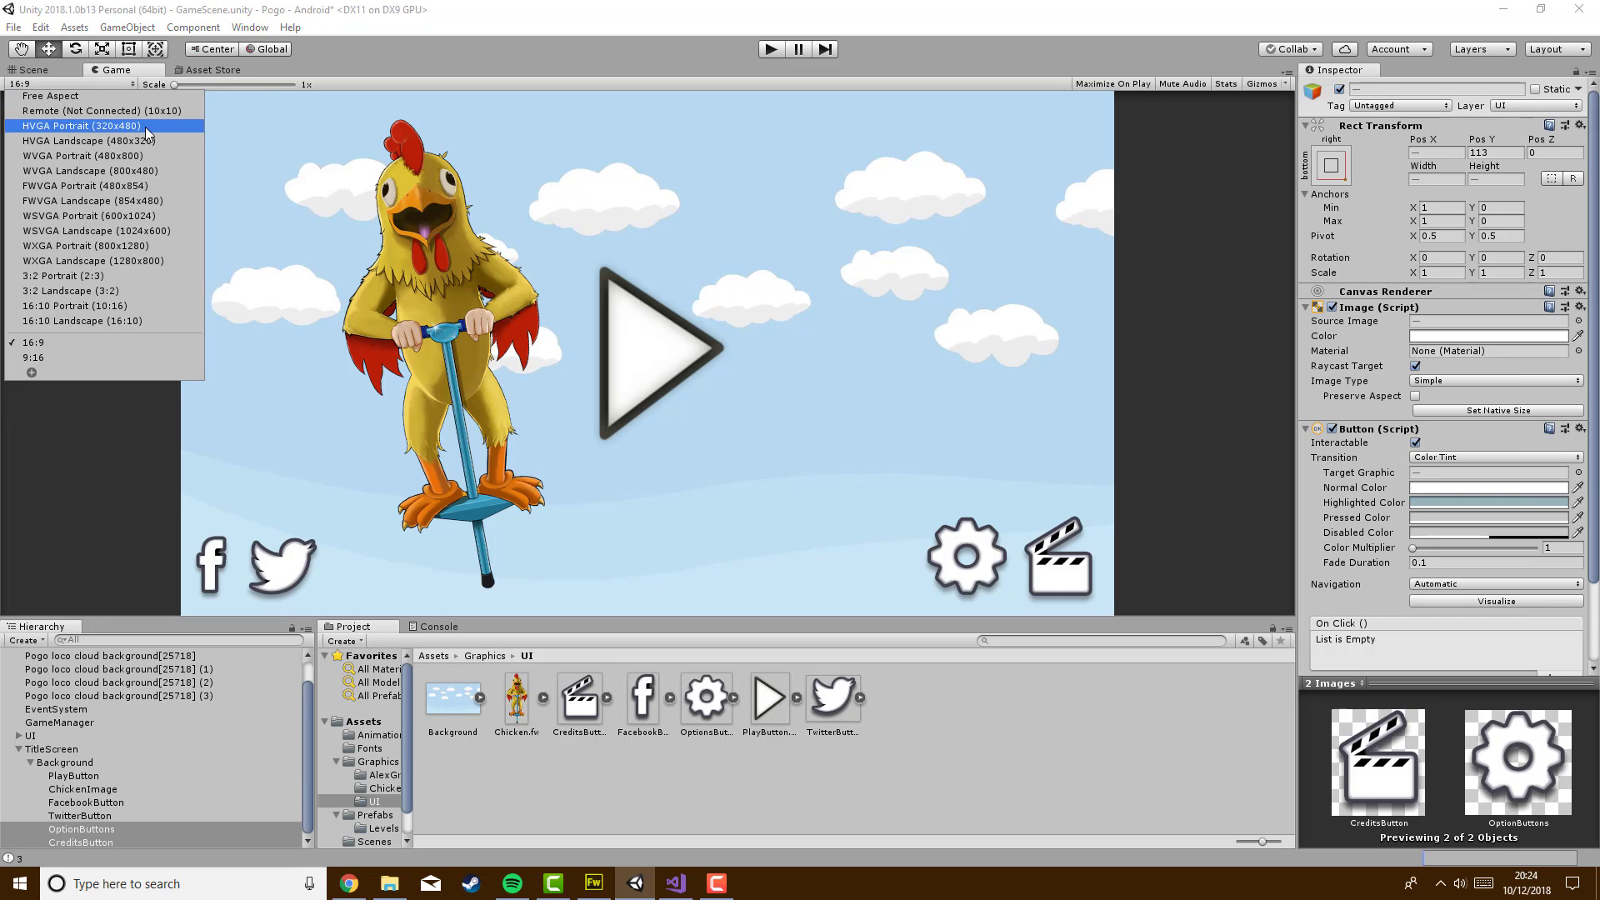
{"action": "left_click", "coordinate": [773, 25]}
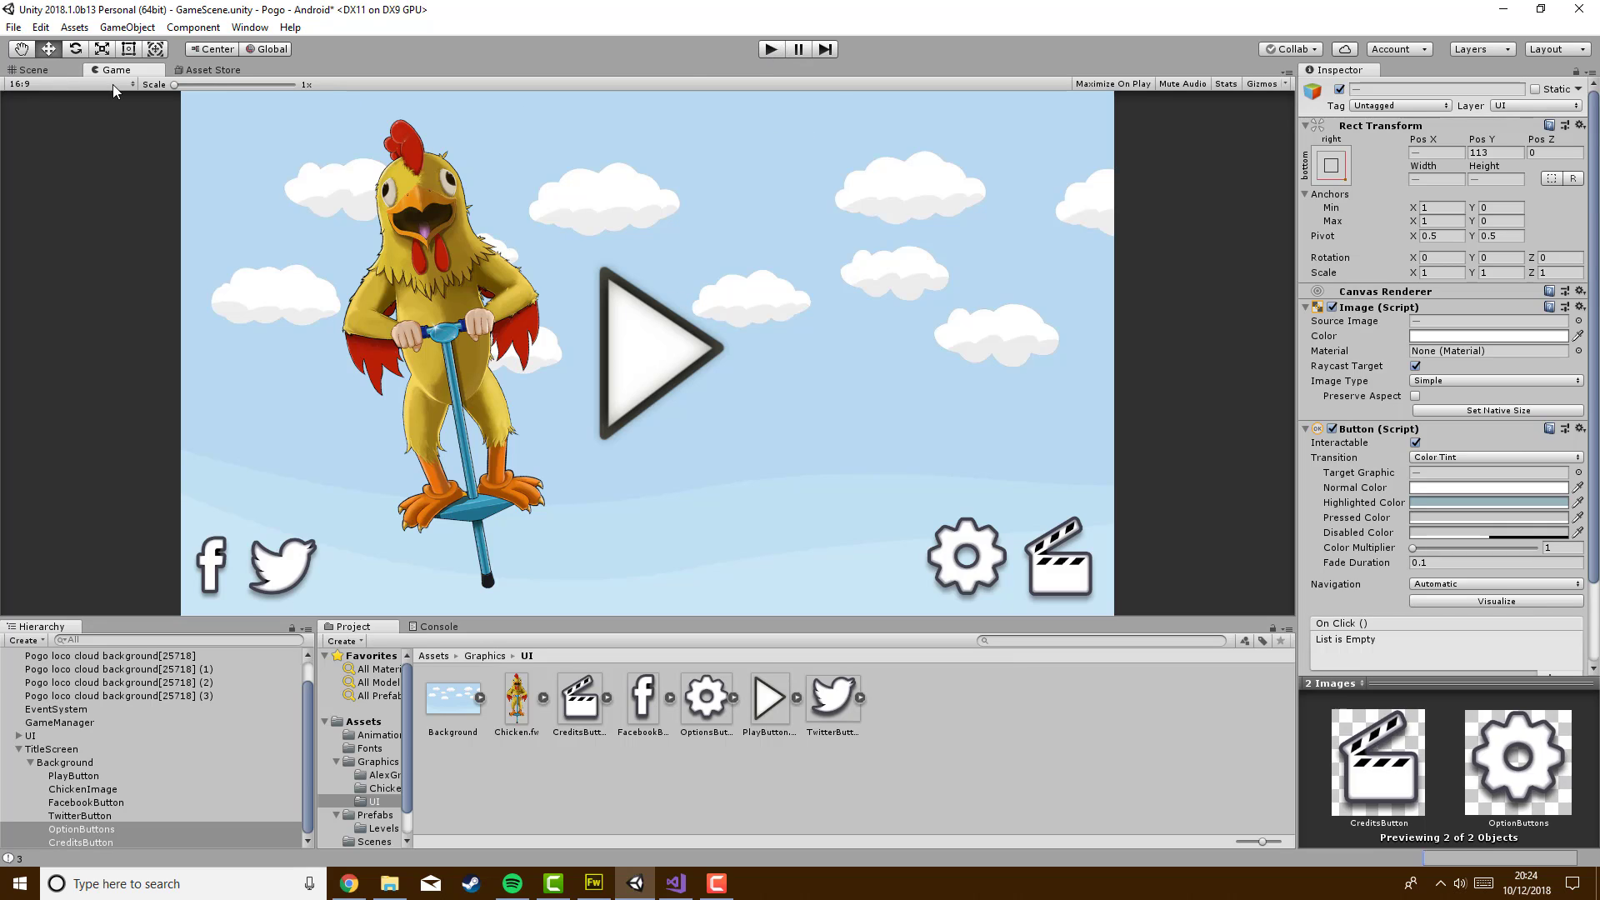
Return to the Scene view and inspect the anchor preset of PlayButton
{"action": "left_click", "coordinate": [40, 71]}
{"action": "left_click", "coordinate": [695, 337]}
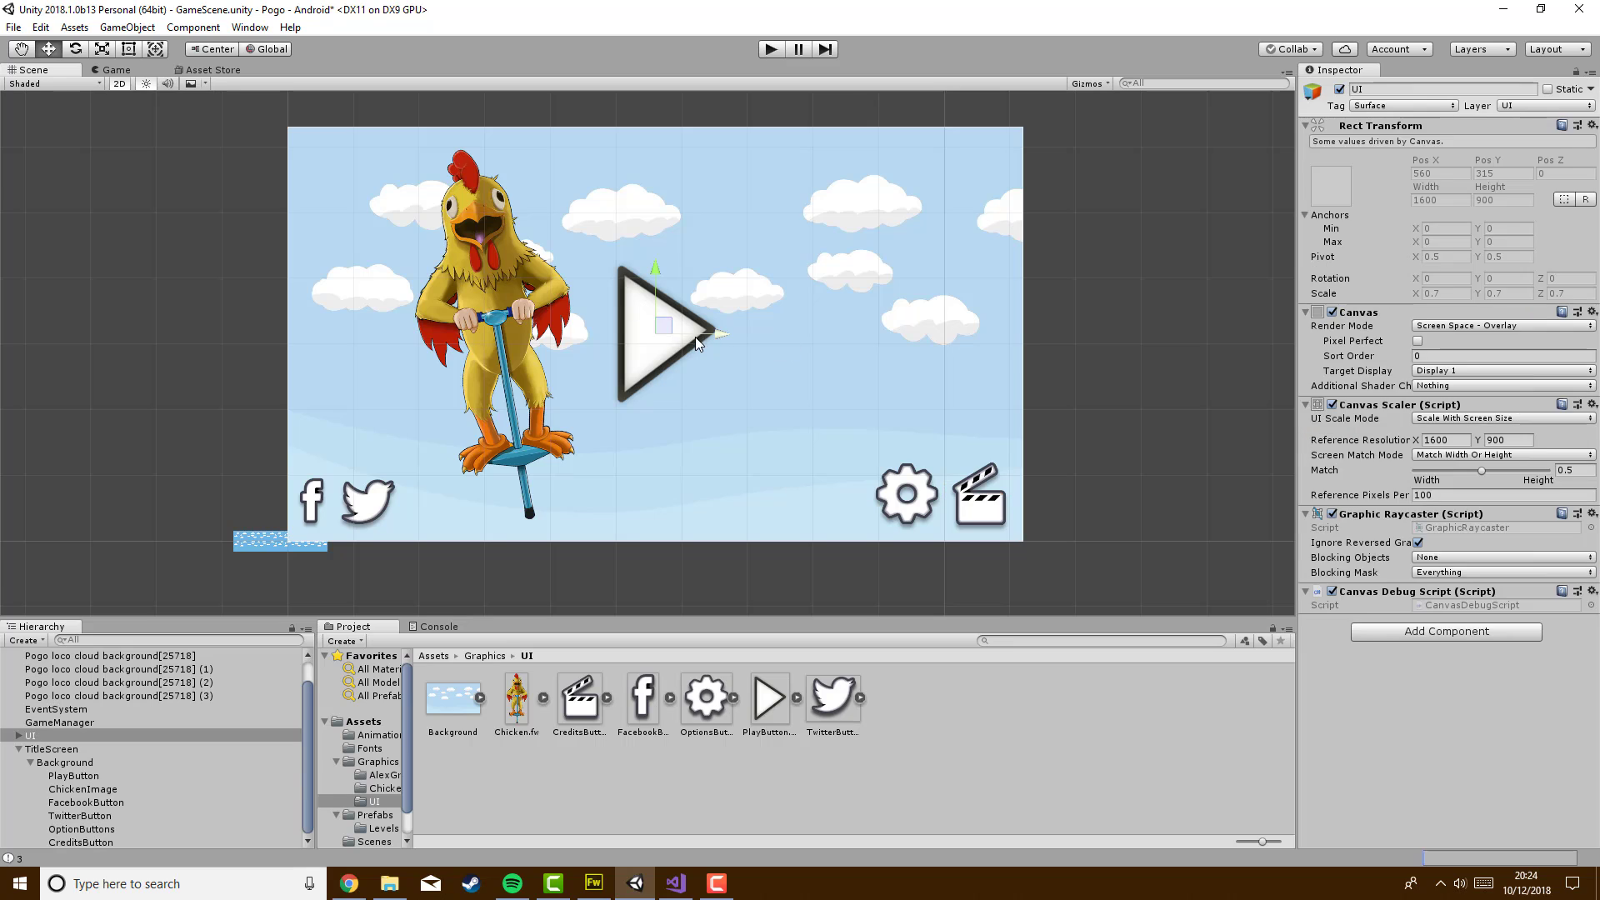
{"action": "left_click", "coordinate": [653, 350]}
{"action": "left_click", "coordinate": [1325, 180]}
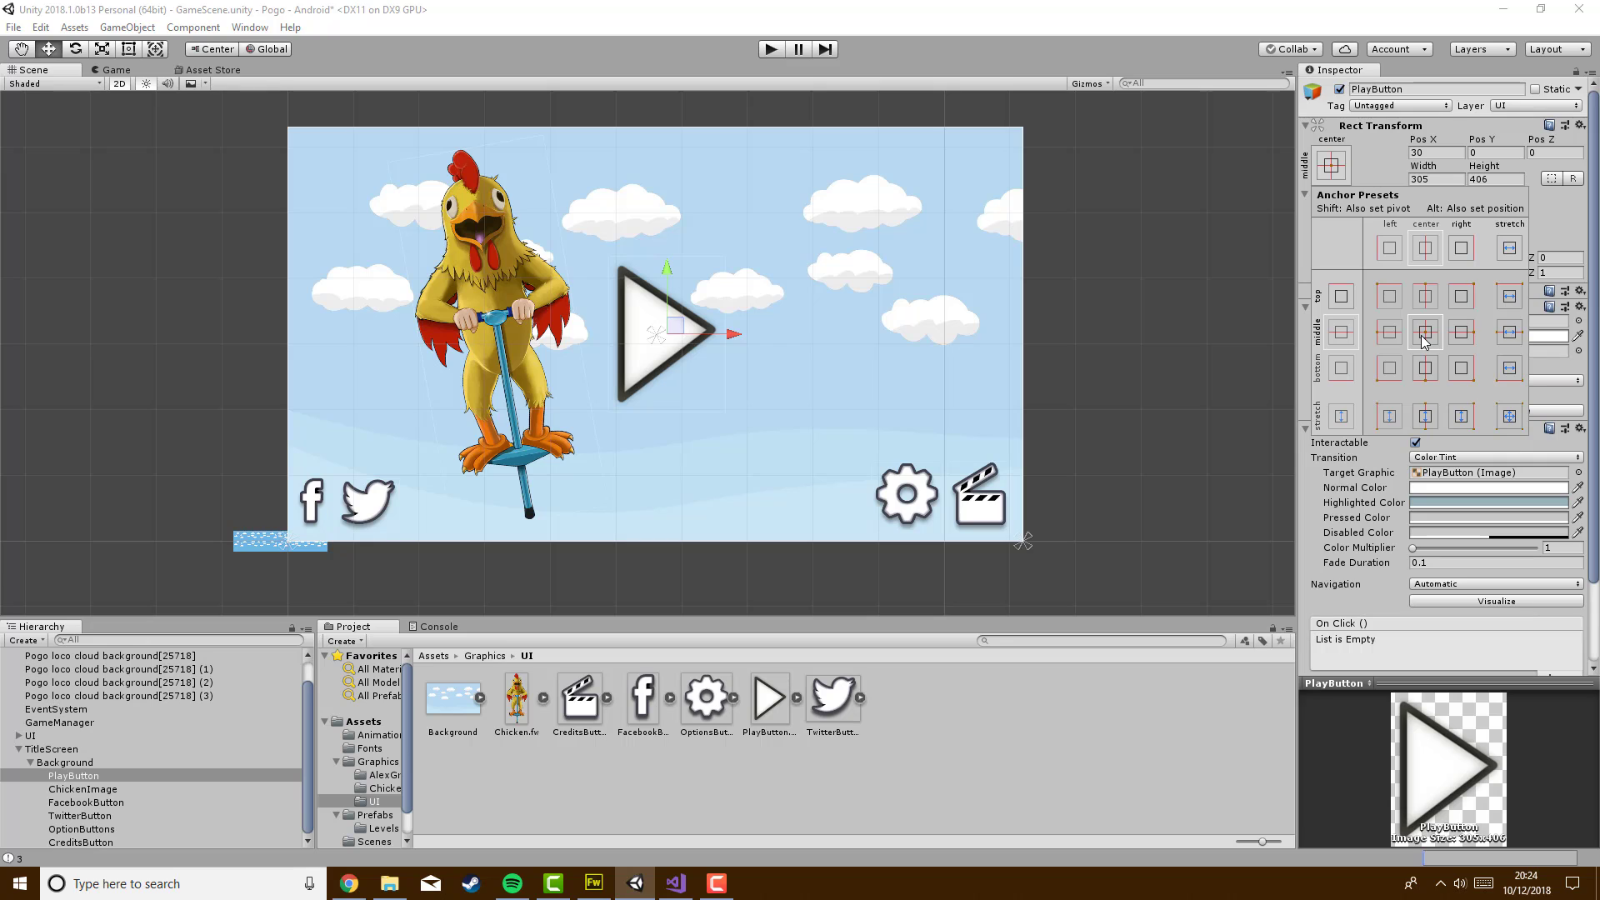
{"action": "left_click", "coordinate": [985, 298]}
Move ChickenImage over to Pos X -195 and place it before PlayButton under Background so the play button draws in front
{"action": "left_click", "coordinate": [490, 250]}
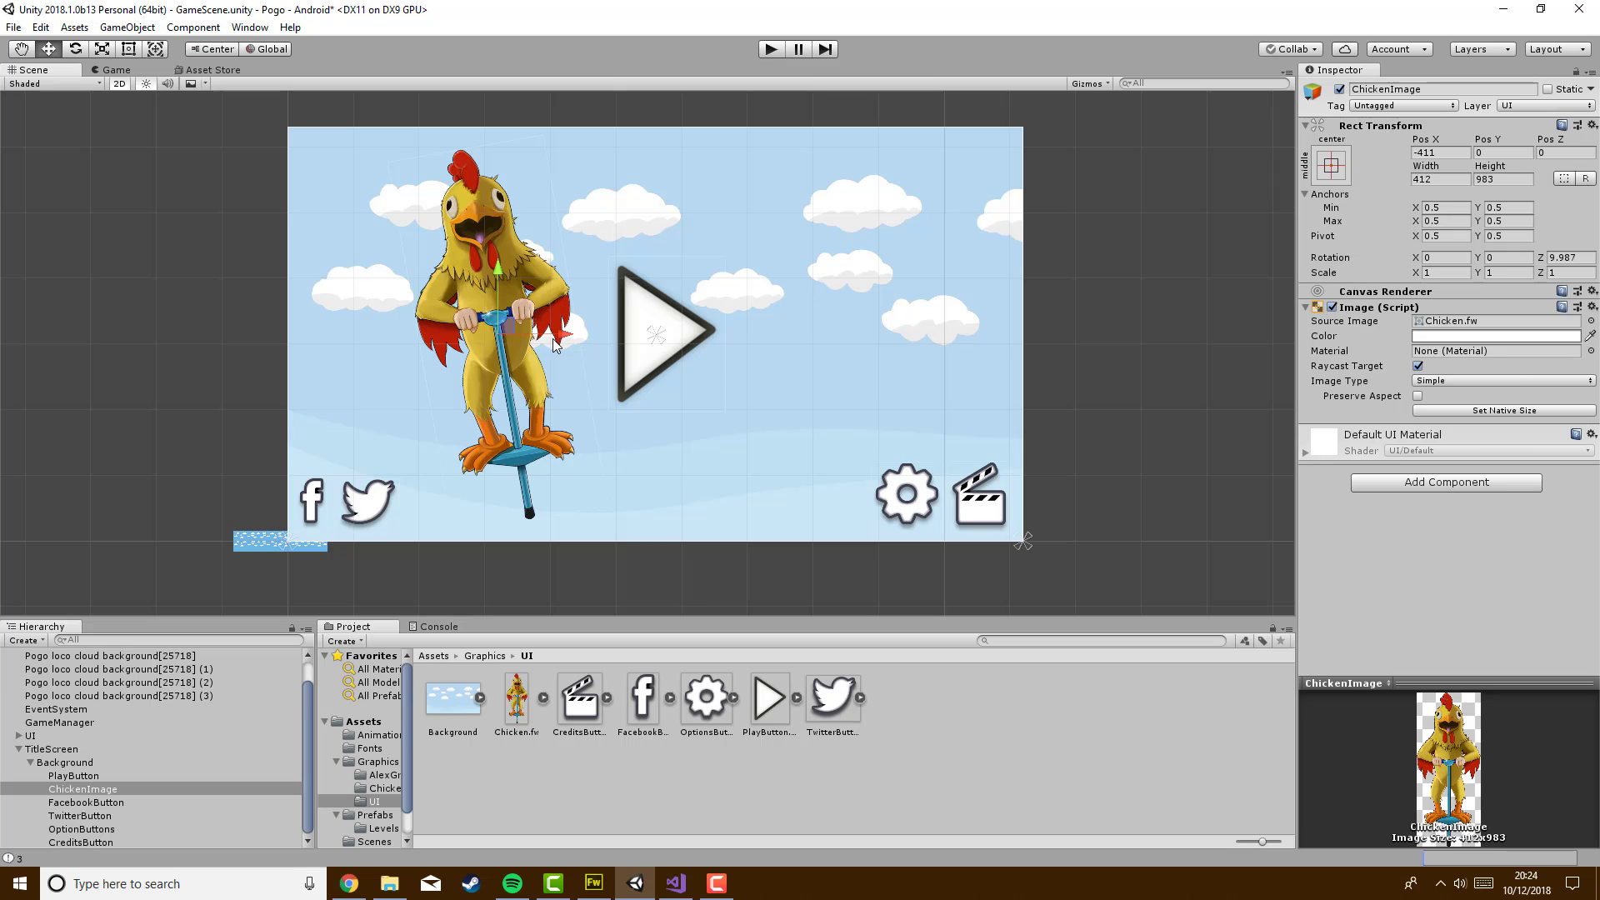
{"action": "left_click_drag", "start_coordinate": [556, 342], "coordinate": [640, 340]}
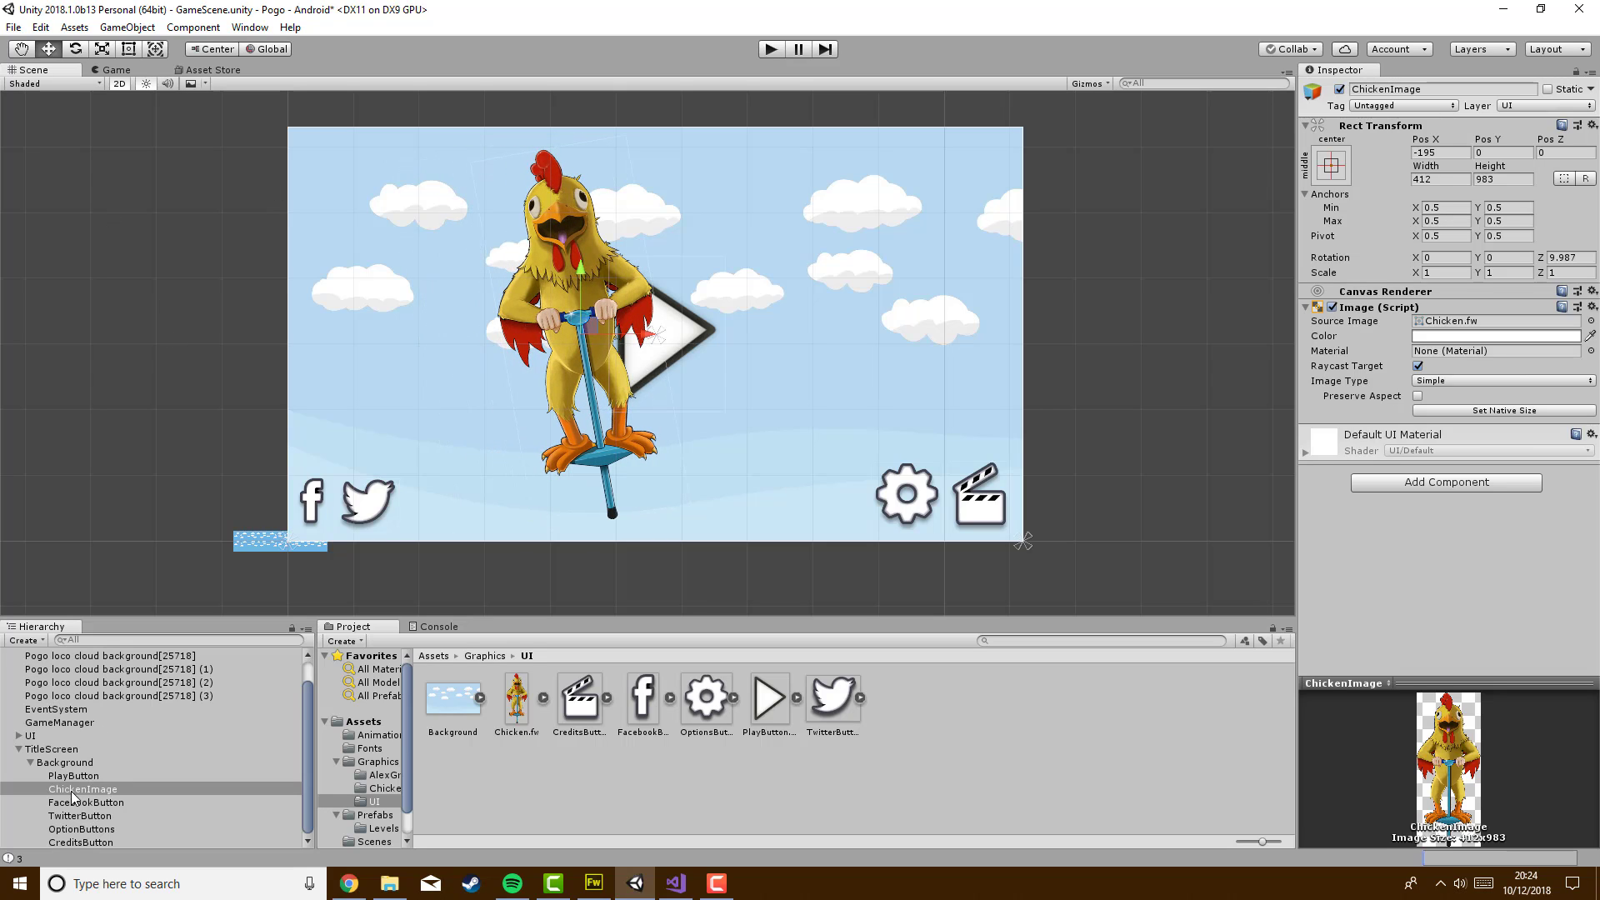
{"action": "left_click_drag", "start_coordinate": [72, 792], "coordinate": [76, 773]}
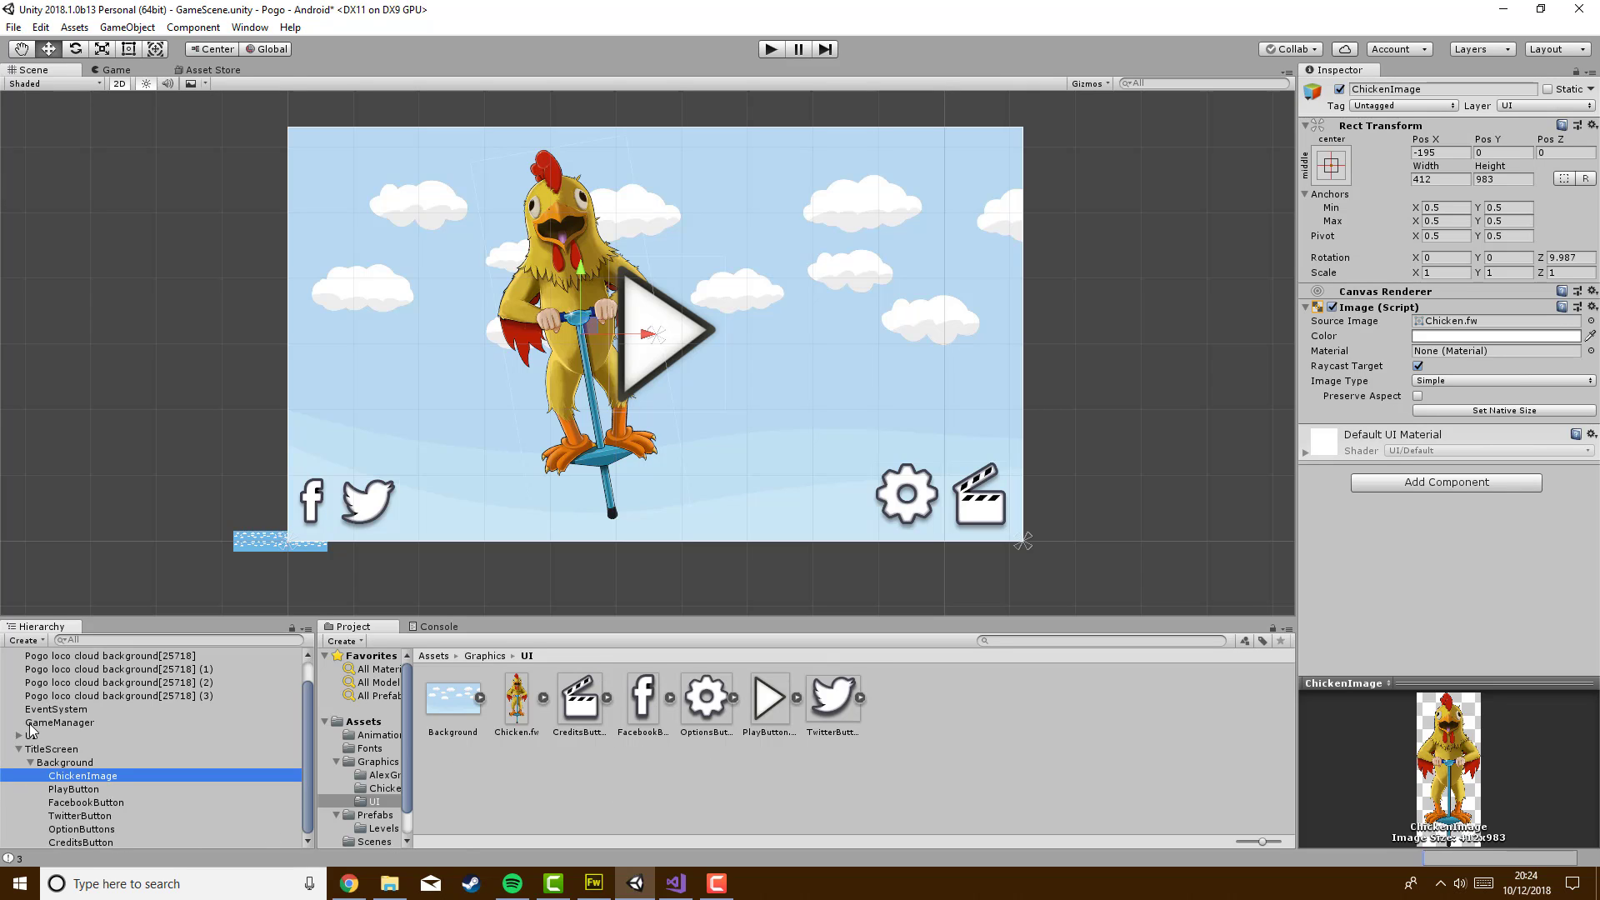
{"action": "left_click_drag", "start_coordinate": [90, 790], "coordinate": [118, 778]}
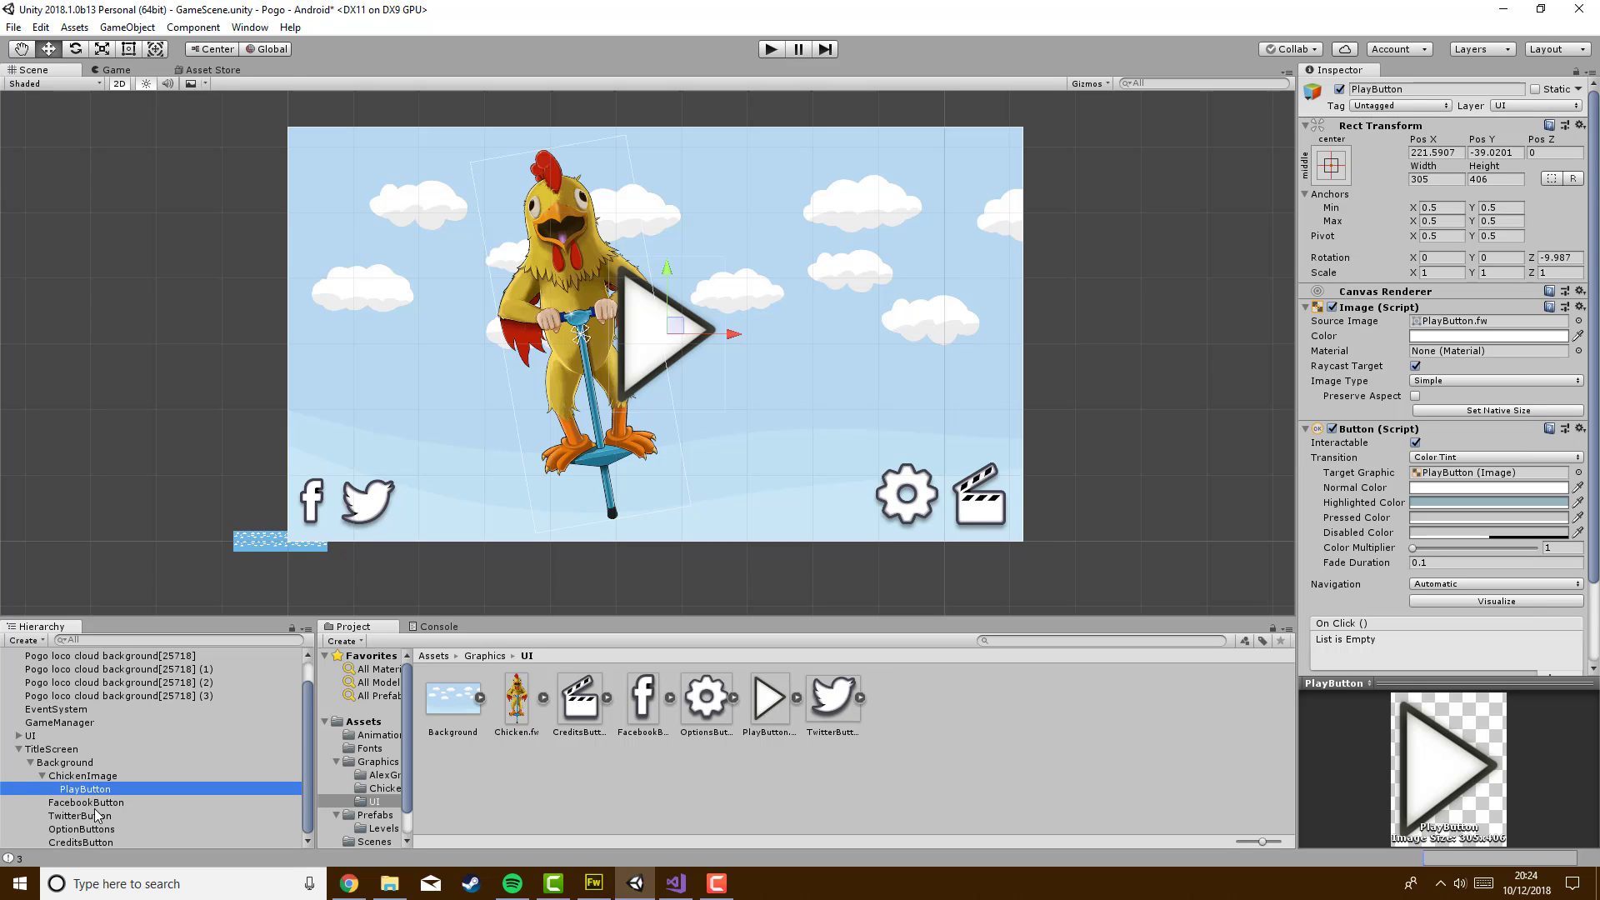
{"action": "key", "text": "ctrl+z"}
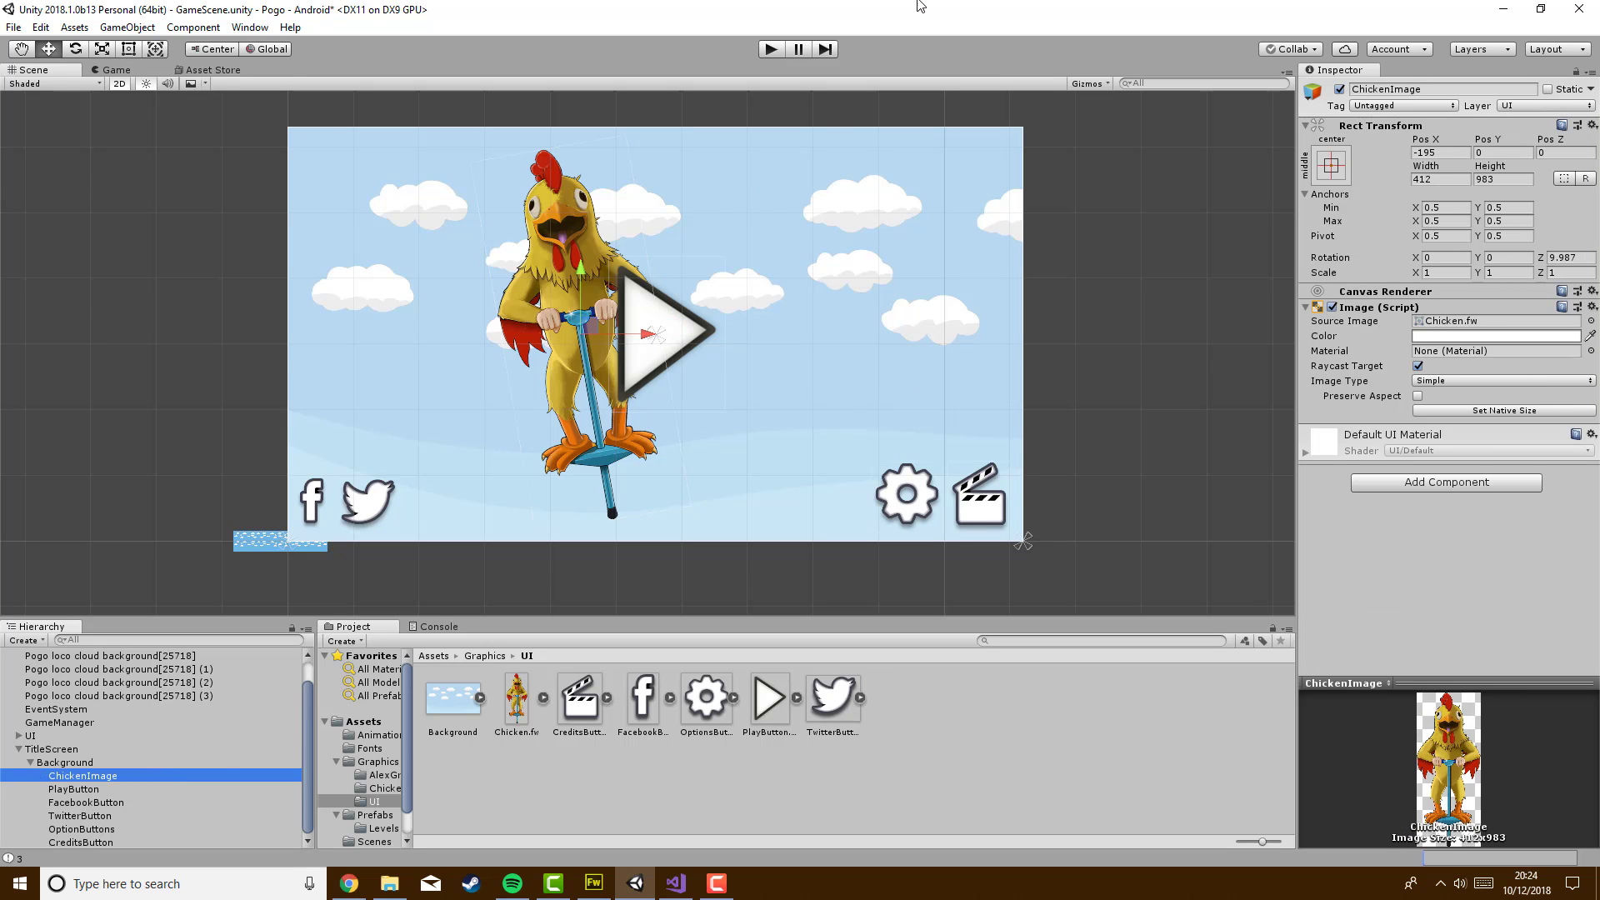
Run the title screen in play mode at 16:9 and WVGA Landscape (800x480) to check the chicken and play button, and stop play mode
{"action": "left_click", "coordinate": [774, 50]}
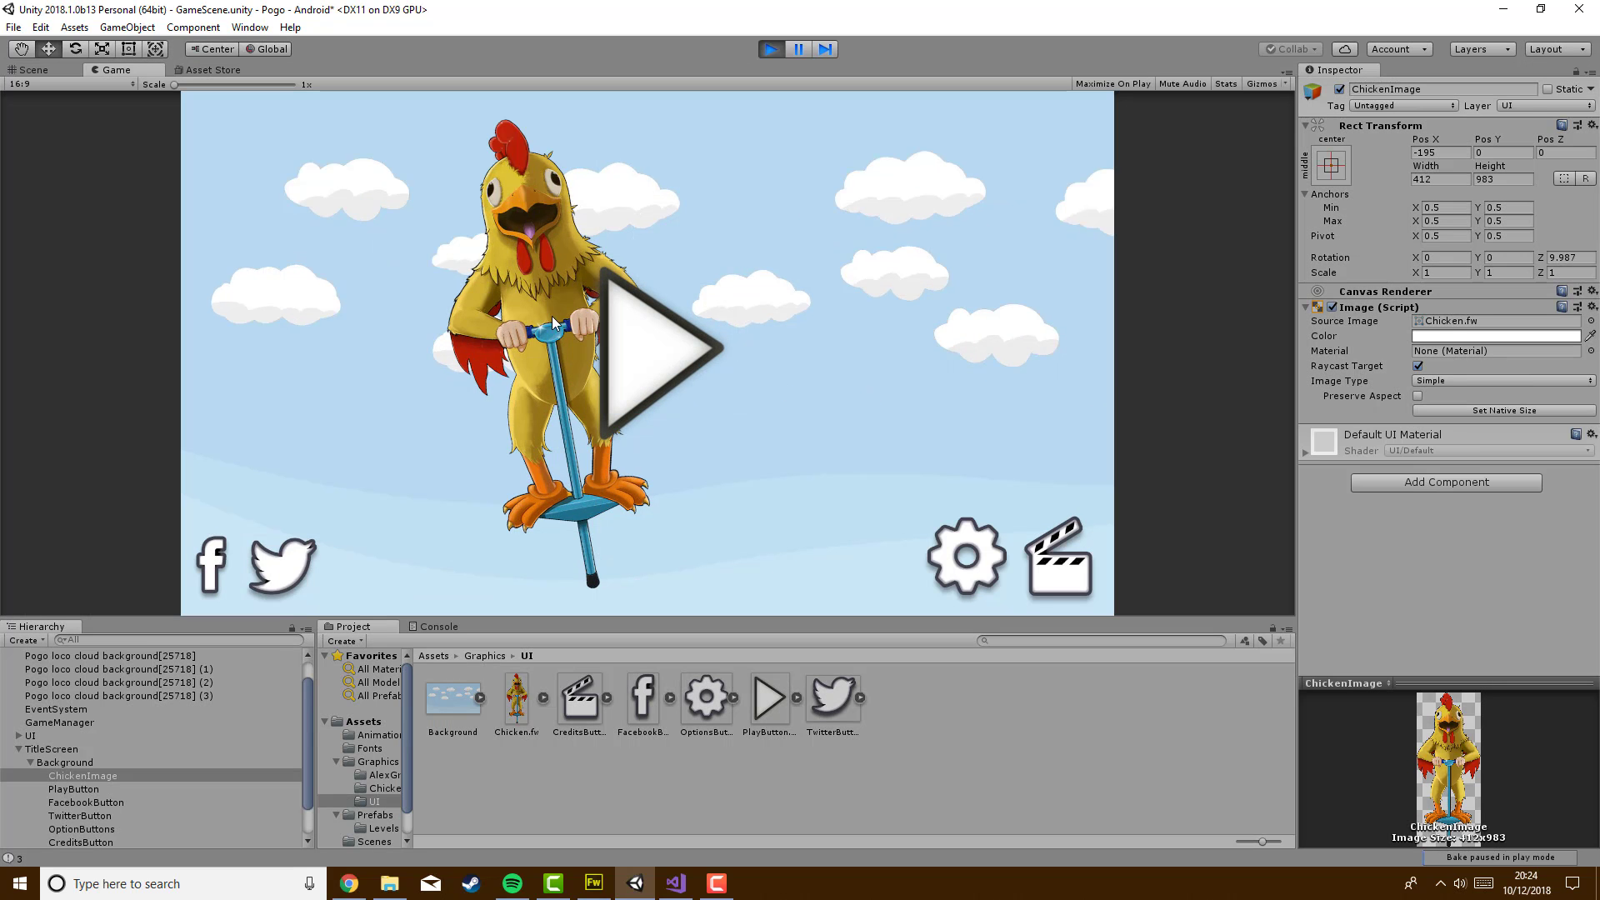
{"action": "left_click", "coordinate": [102, 80]}
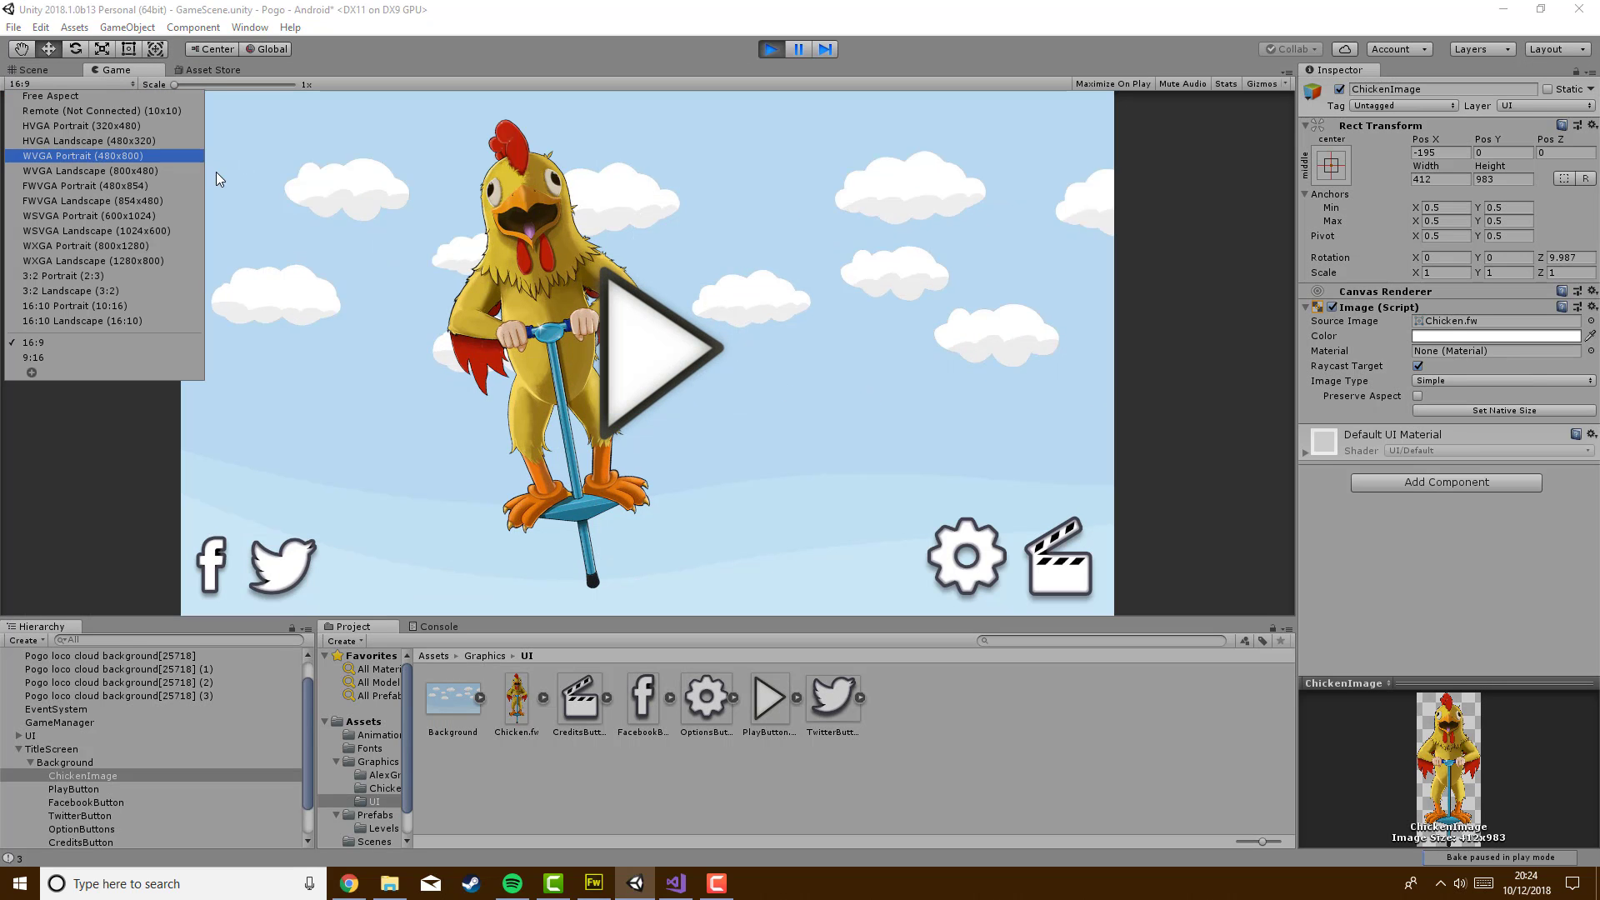
{"action": "left_click", "coordinate": [167, 171]}
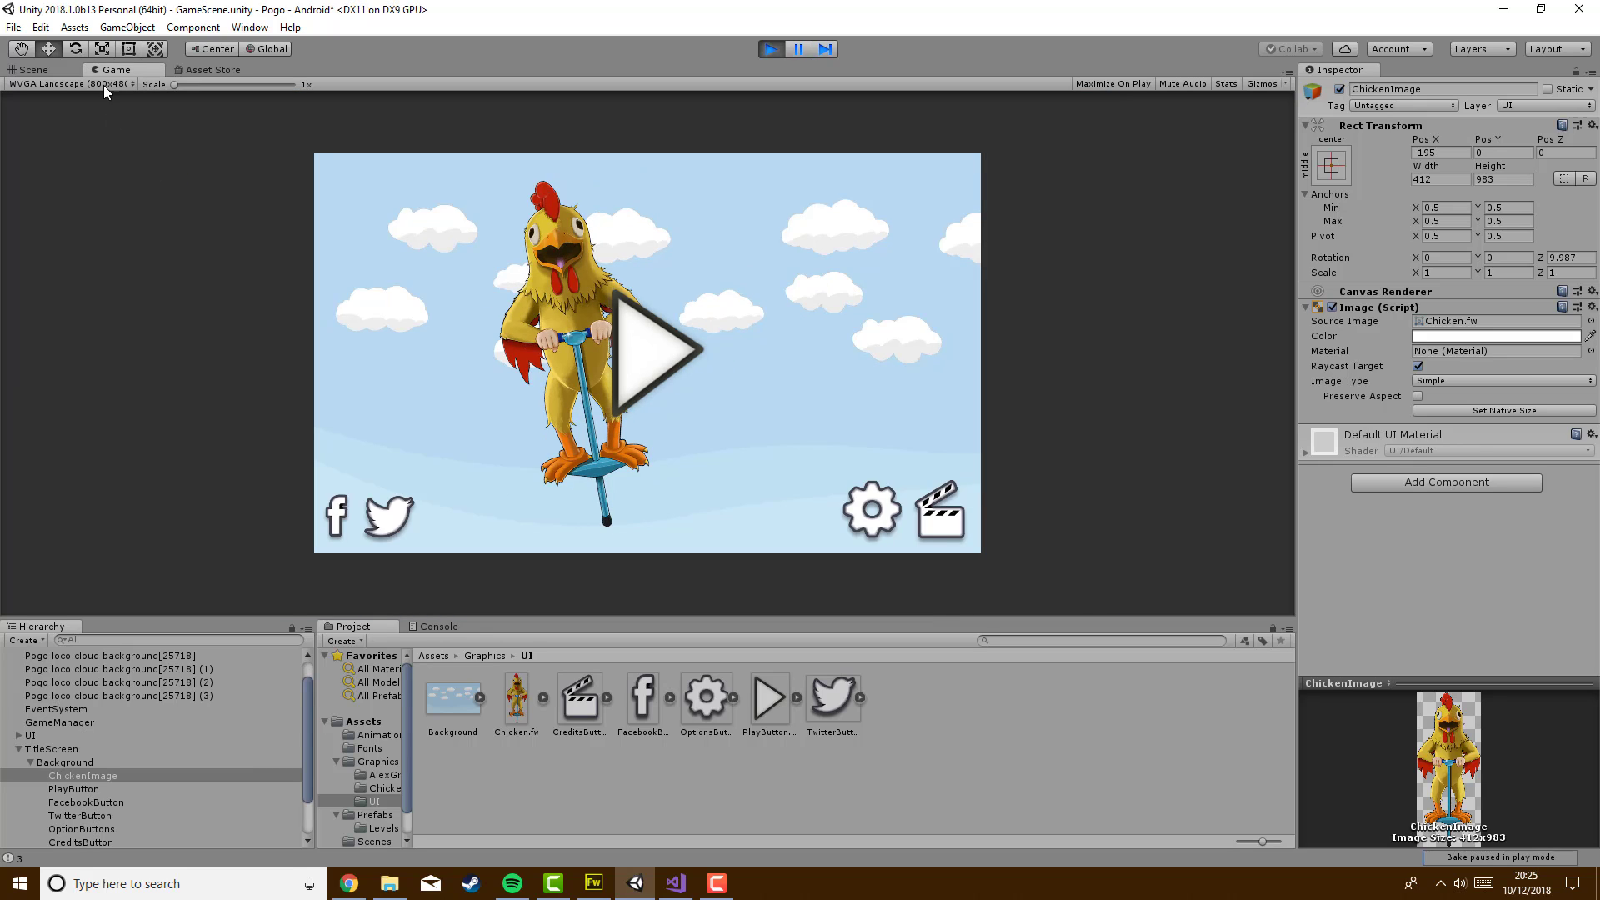
{"action": "left_click", "coordinate": [771, 49]}
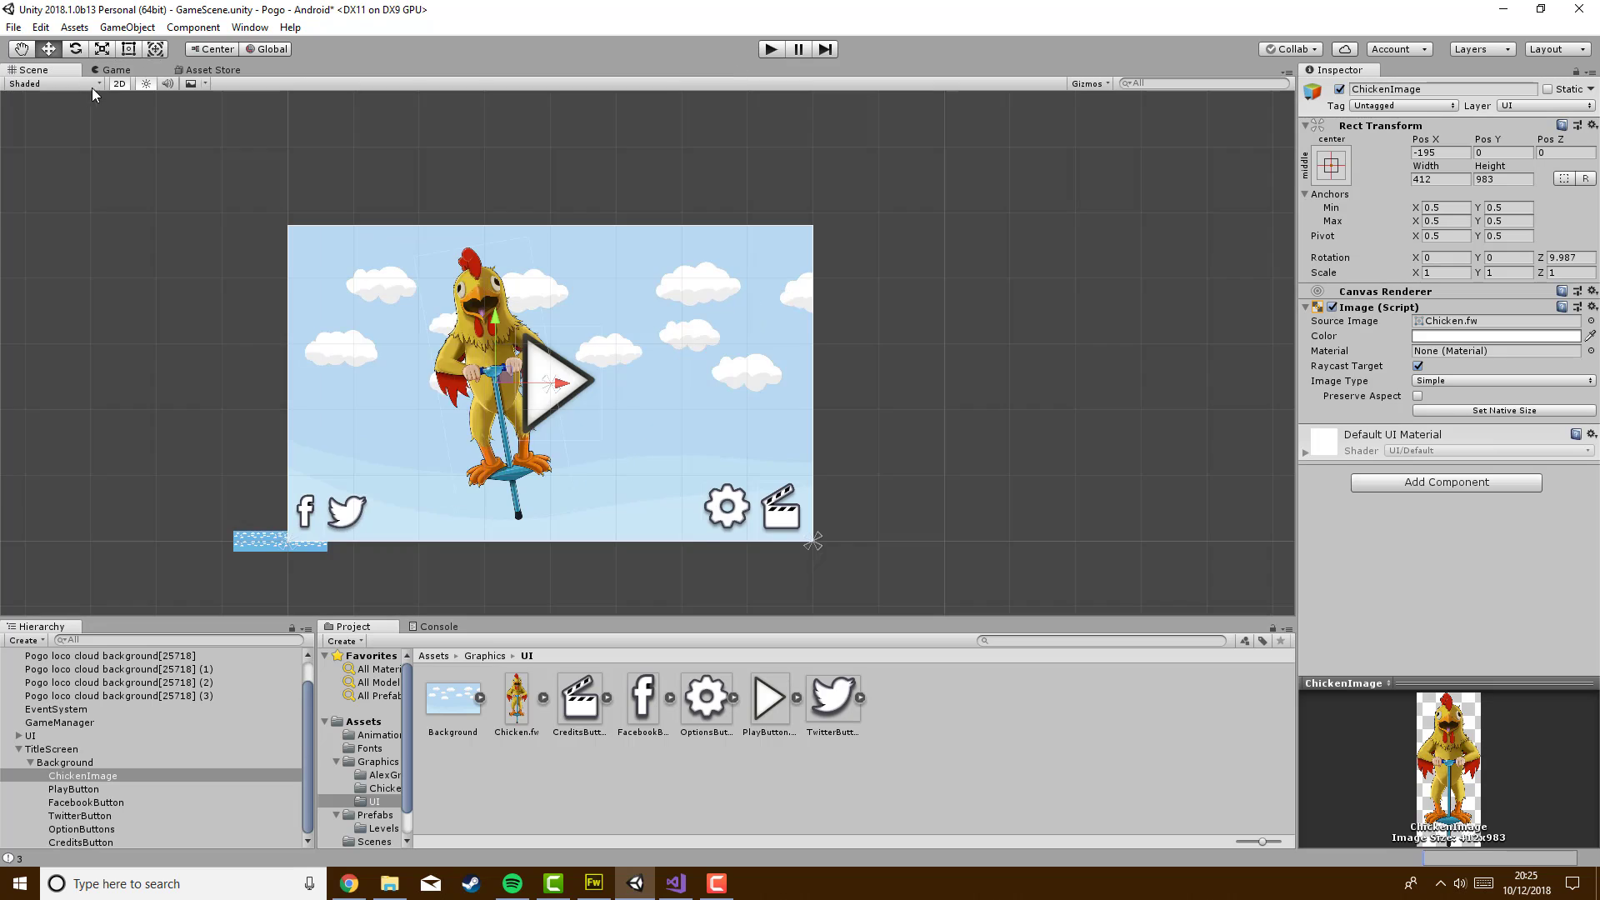
Preview the title screen in the Game view at FWVGA Landscape (854x480) and WSVGA Landscape (1024x600), and return it to 16:9
{"action": "left_click", "coordinate": [113, 70]}
{"action": "left_click", "coordinate": [126, 83]}
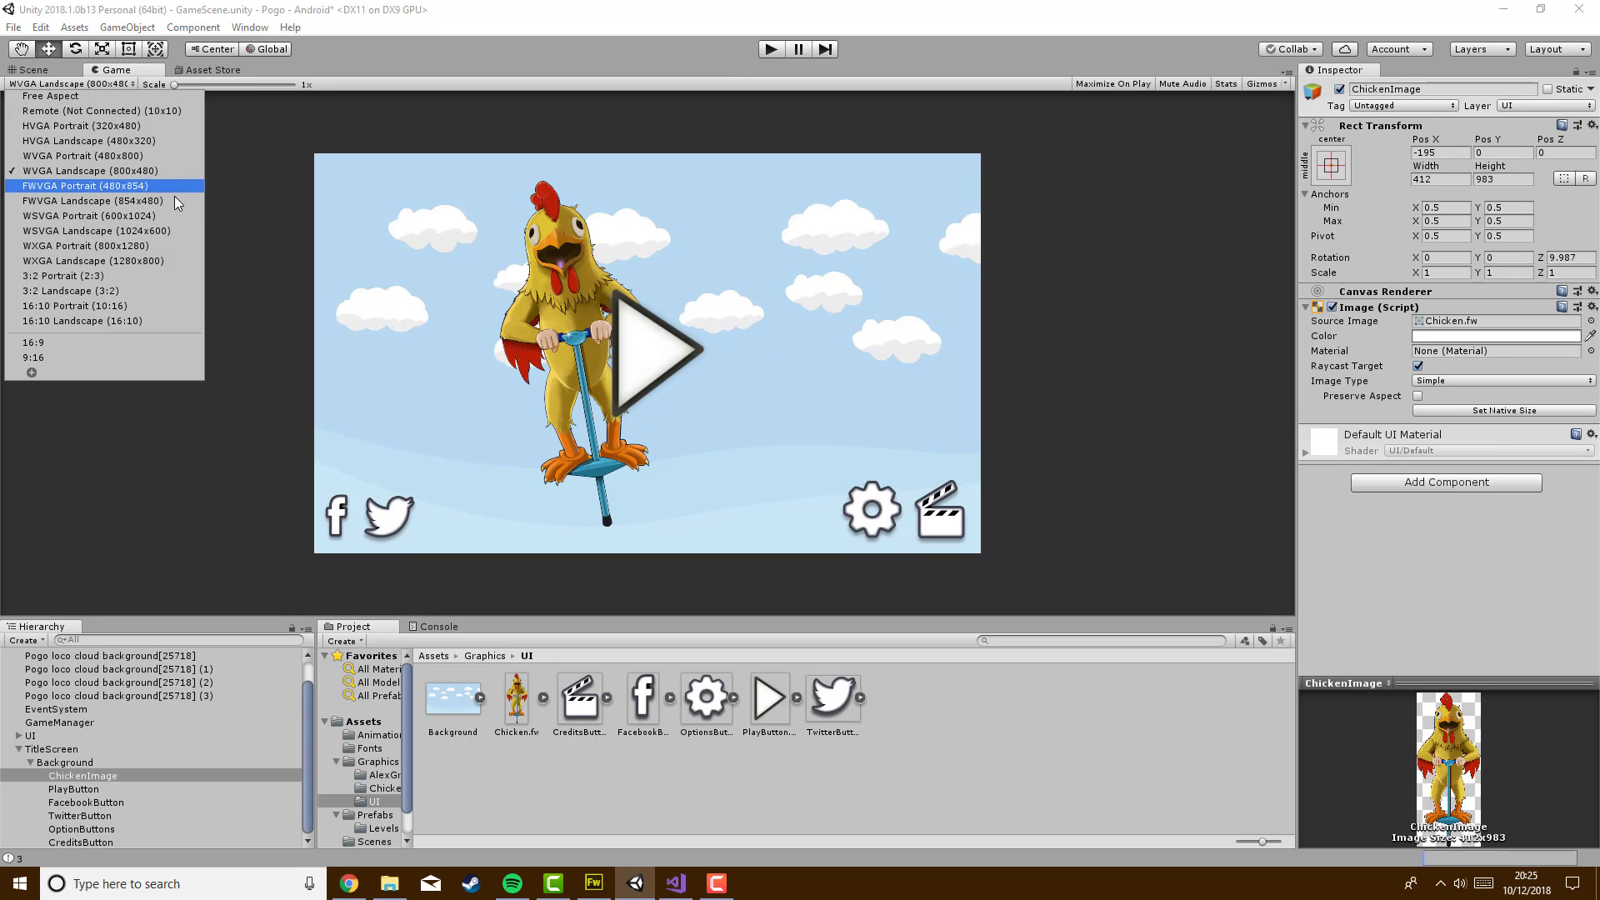
{"action": "left_click", "coordinate": [175, 201]}
{"action": "left_click", "coordinate": [127, 84]}
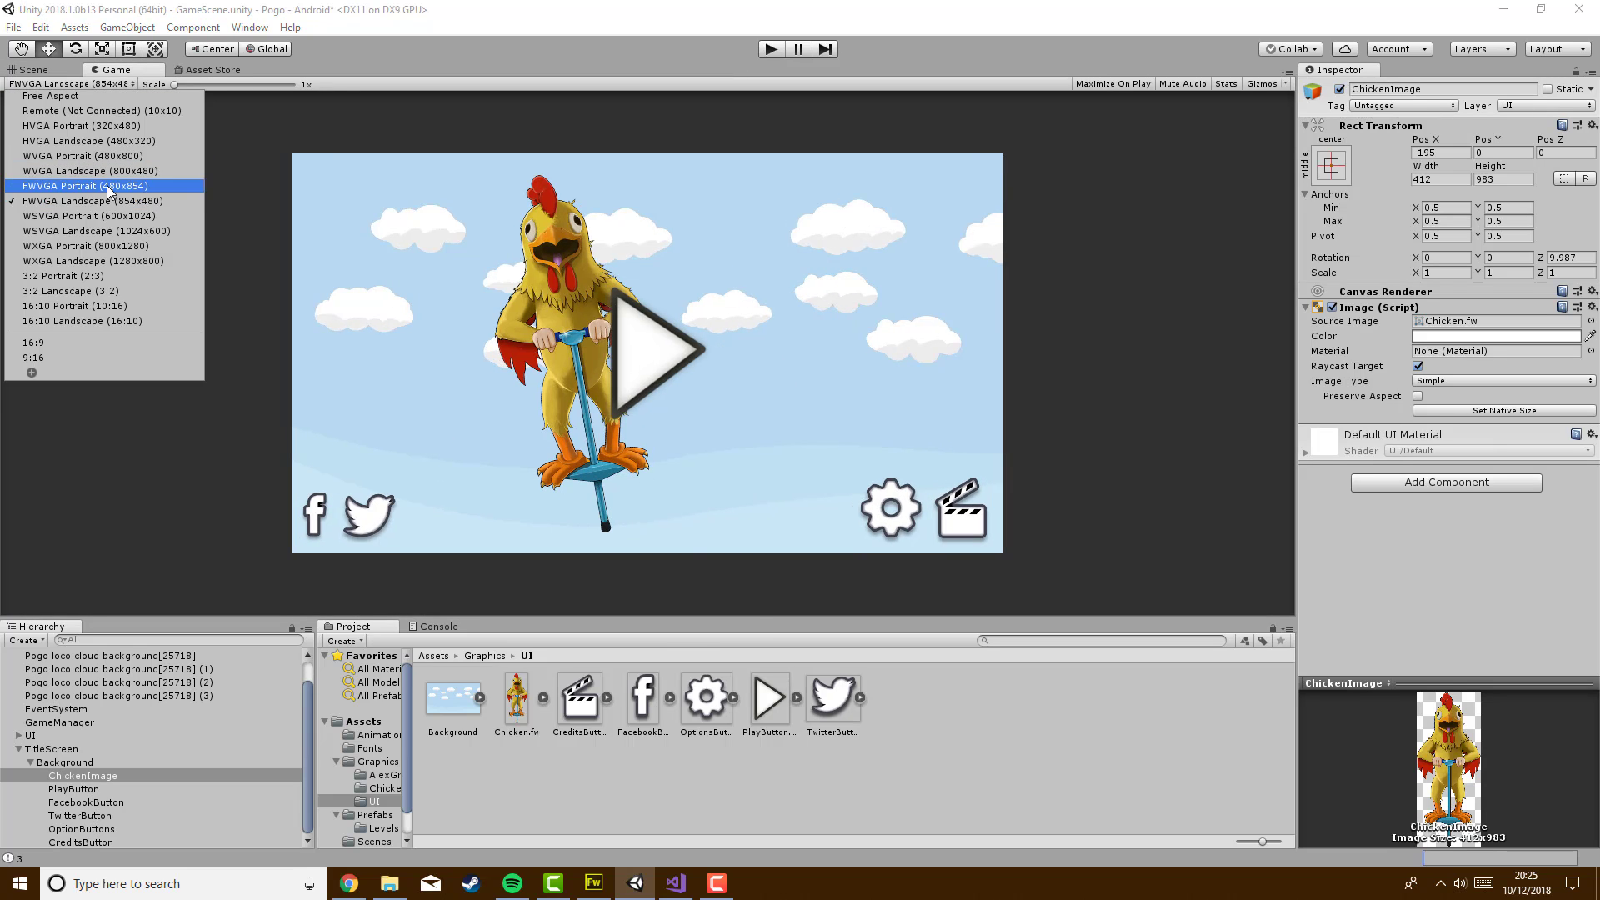
{"action": "left_click", "coordinate": [108, 189]}
{"action": "left_click", "coordinate": [104, 84]}
{"action": "left_click", "coordinate": [122, 215]}
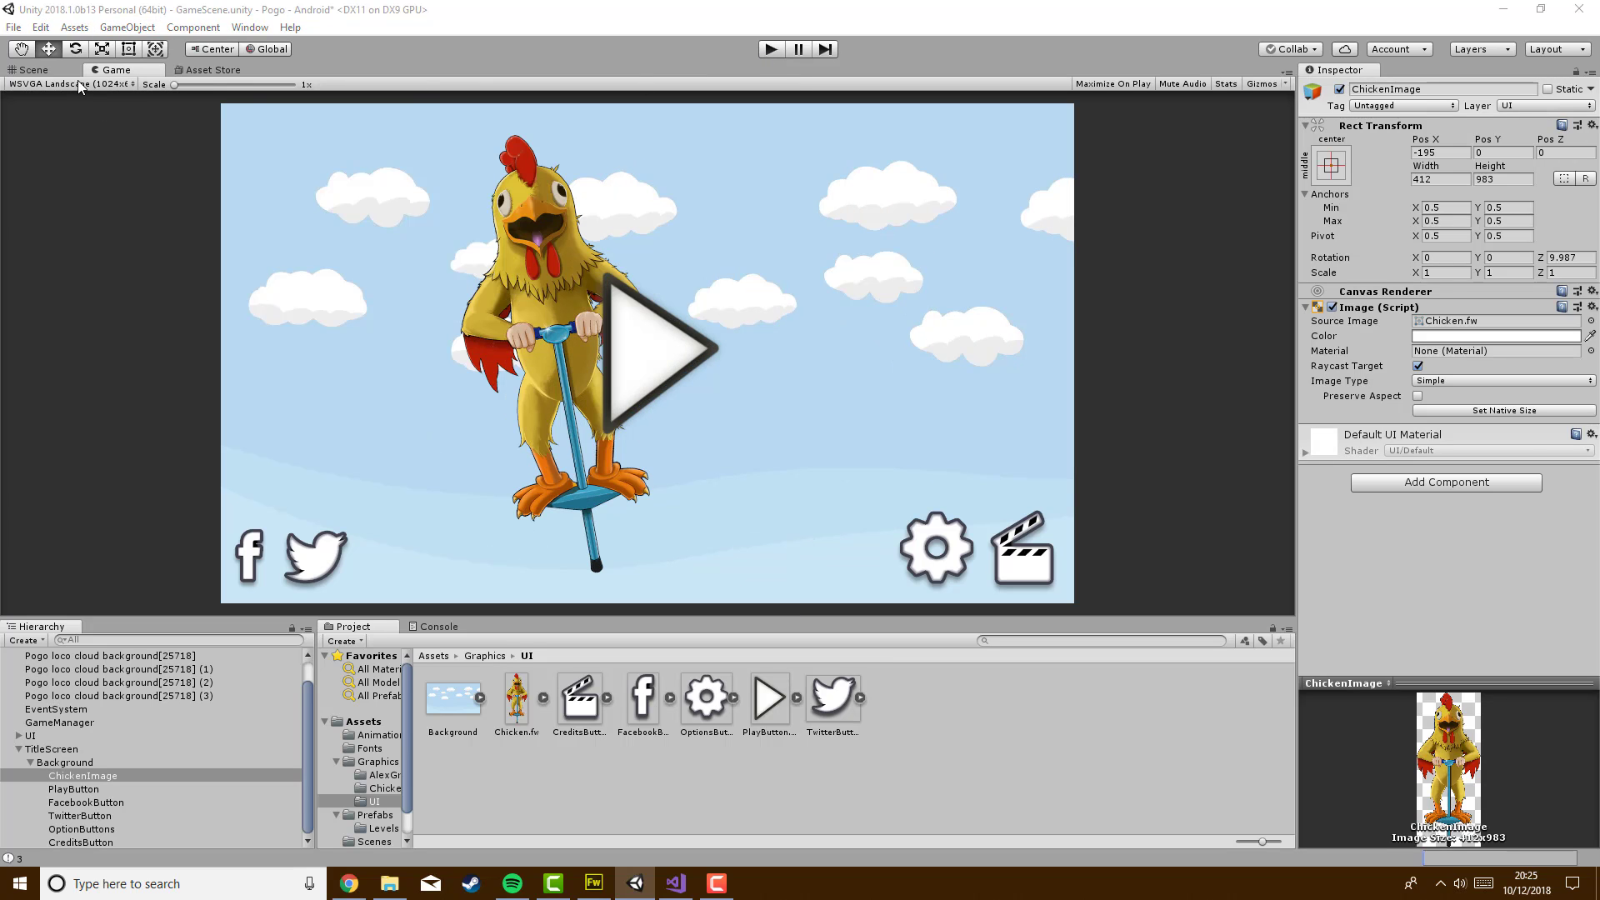
{"action": "left_click", "coordinate": [127, 84]}
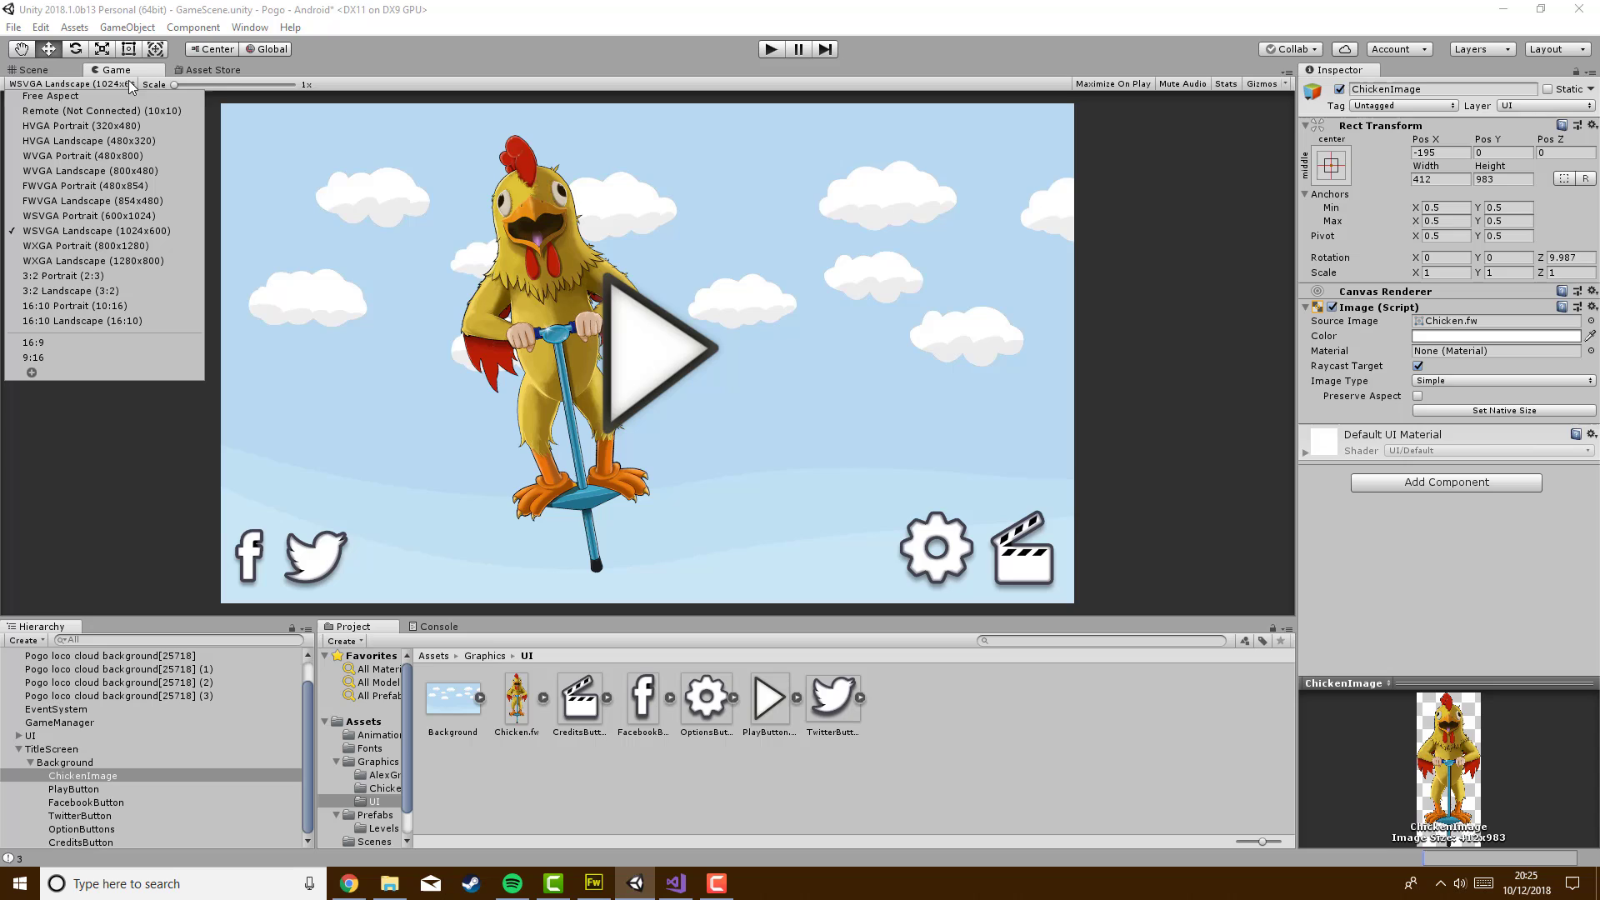
{"action": "left_click", "coordinate": [93, 341]}
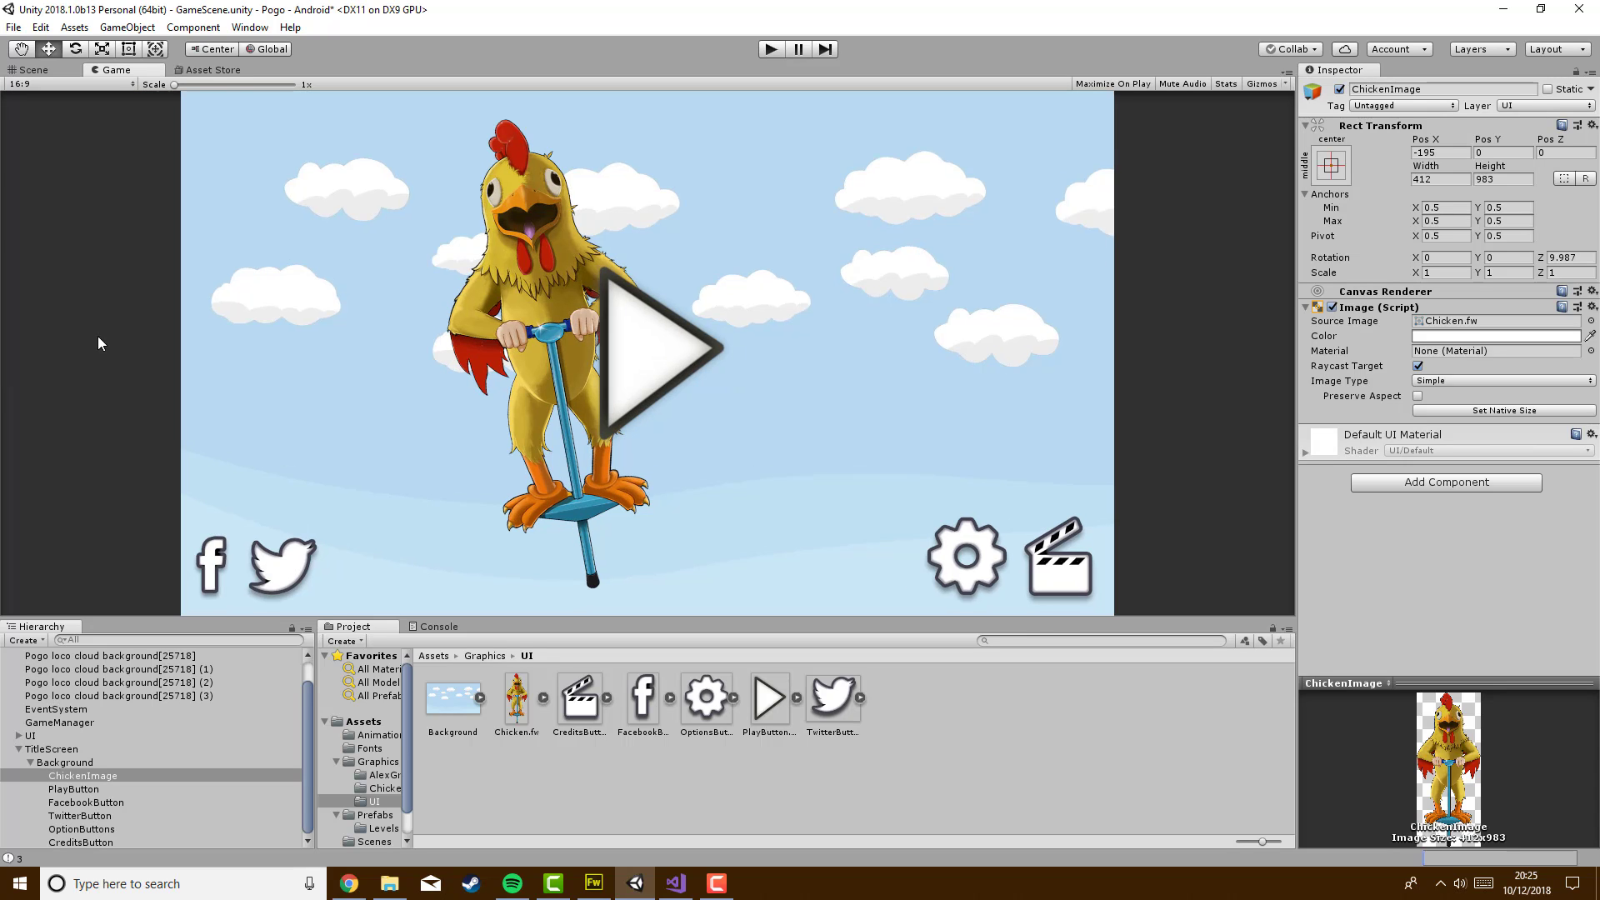
Move ChickenImage to Pos X -647 in the Scene view, clear of the play button, and anchor it to the middle-left of its parent
{"action": "left_click", "coordinate": [20, 70]}
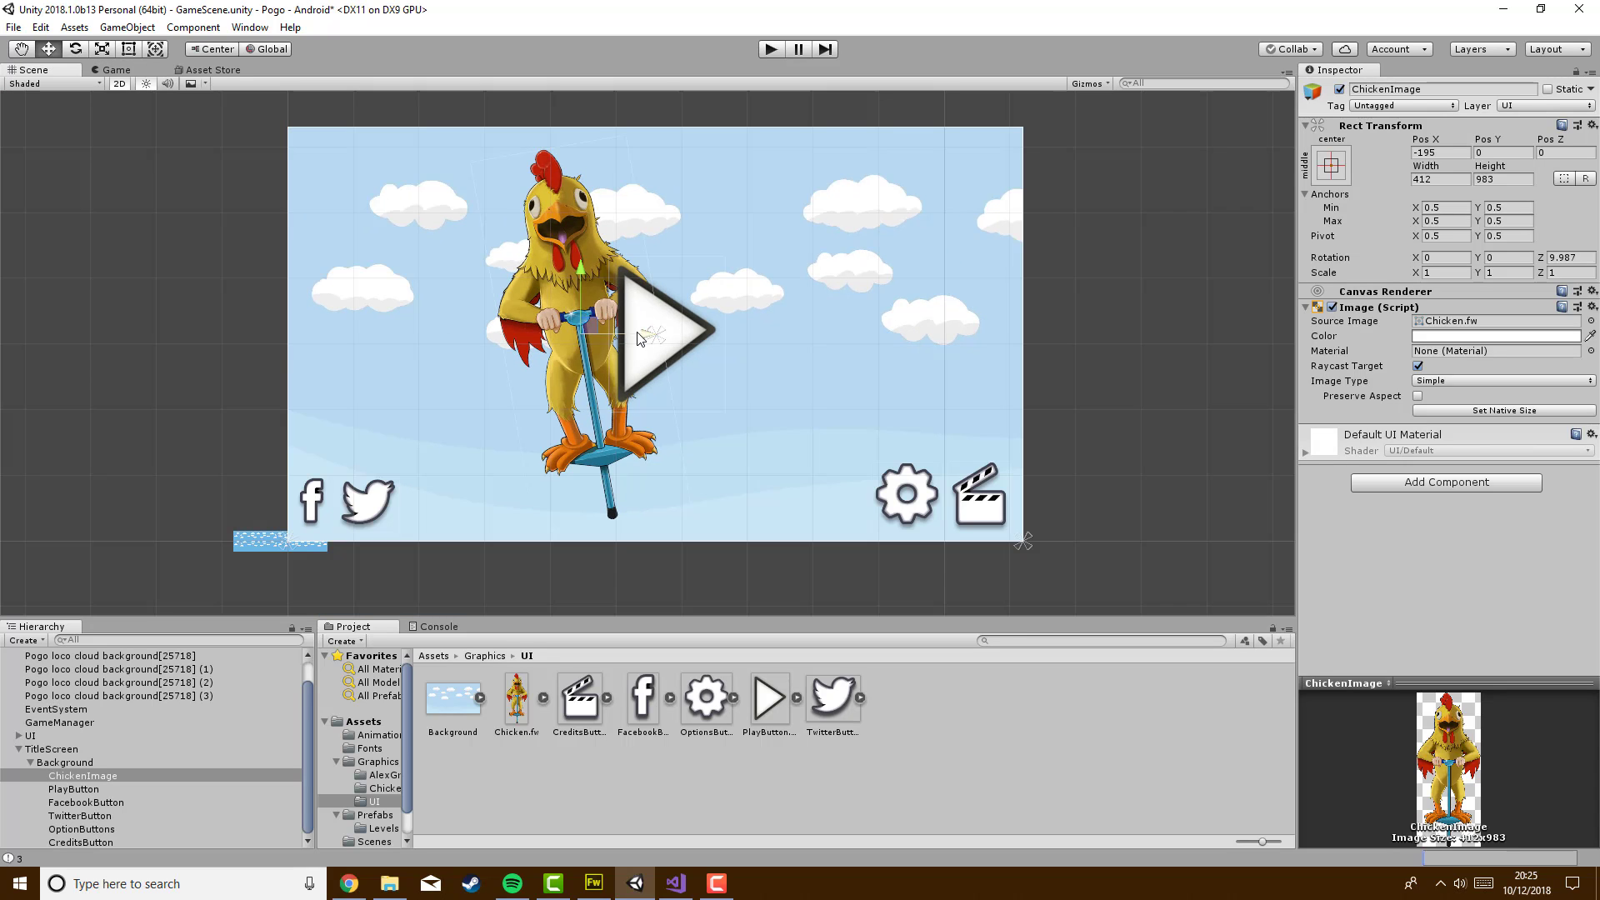
{"action": "left_click_drag", "start_coordinate": [636, 328], "coordinate": [472, 333]}
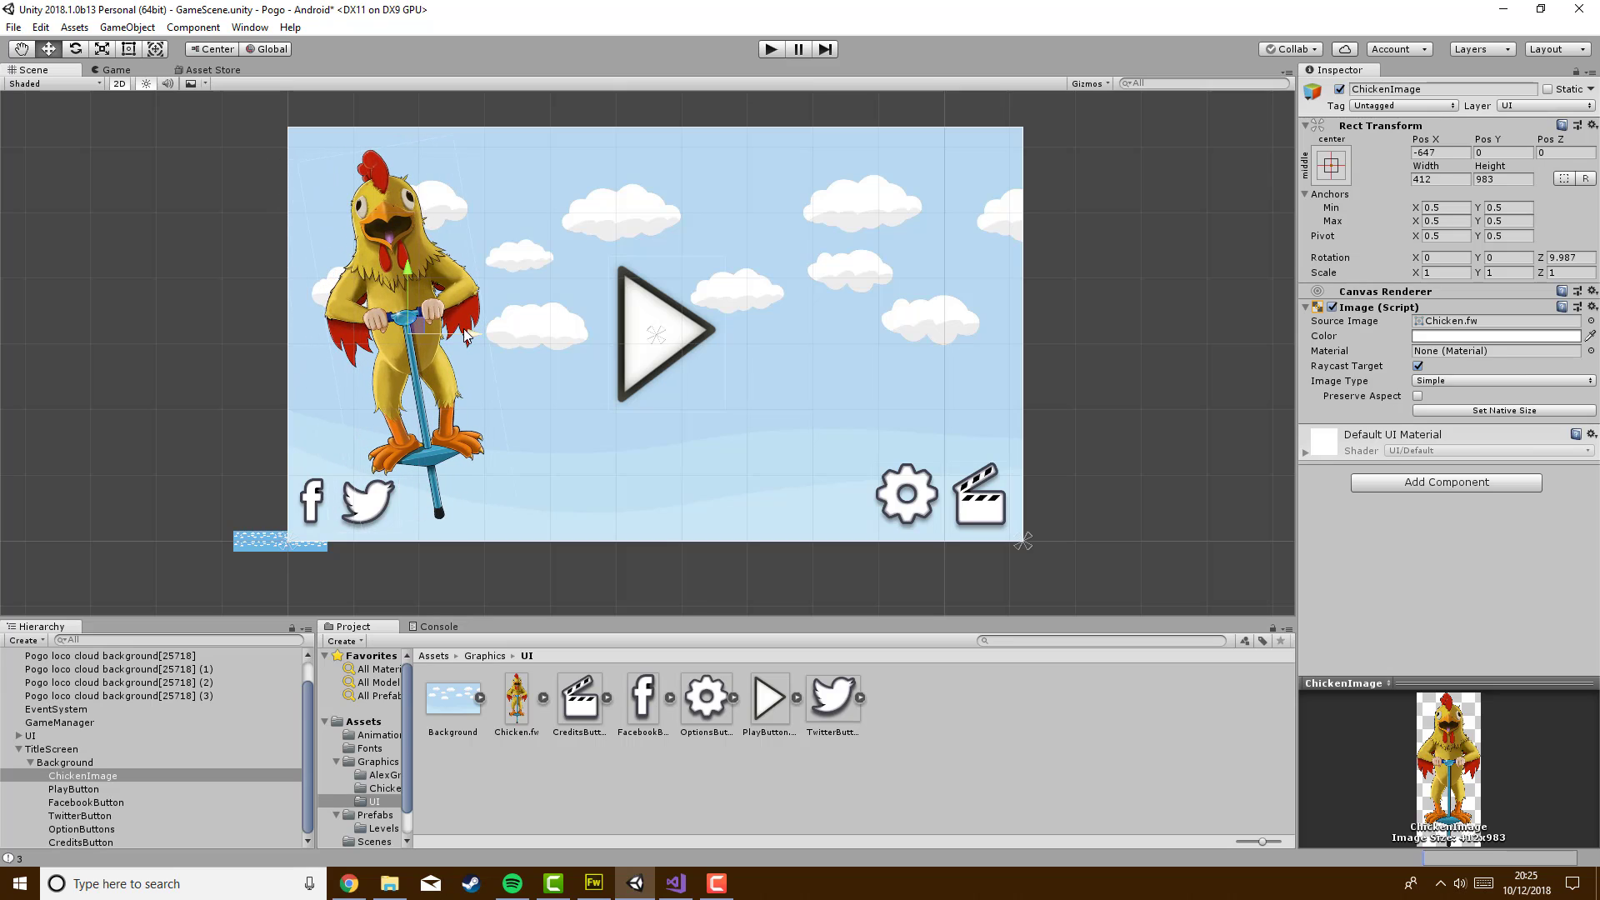
{"action": "left_click", "coordinate": [1331, 166]}
{"action": "left_click", "coordinate": [1388, 338]}
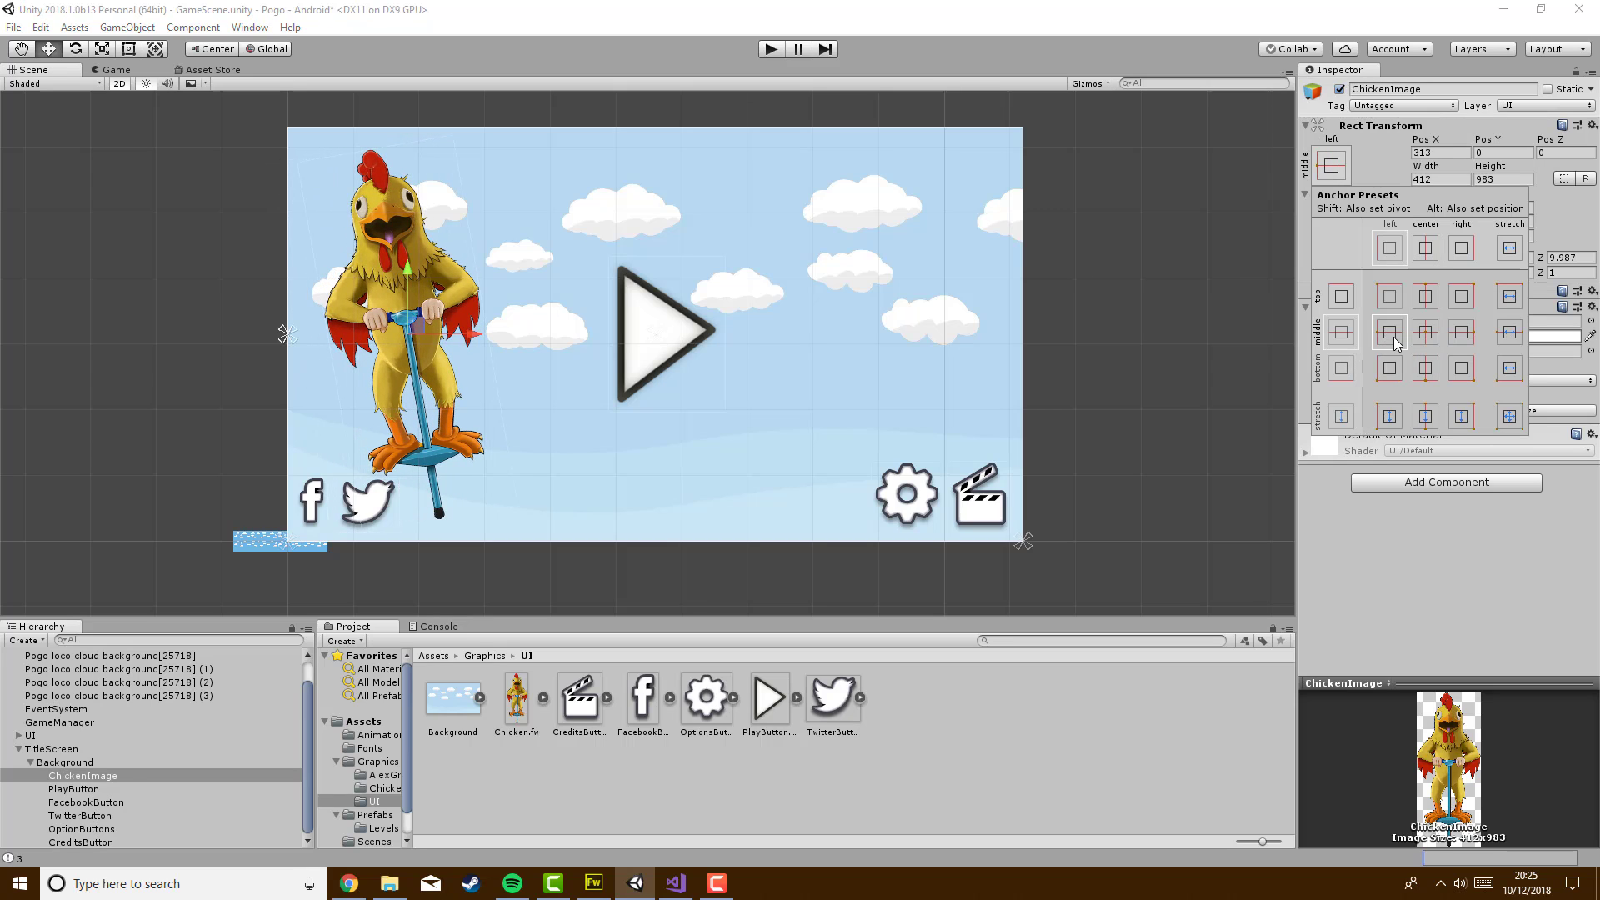
Run the game, preview the title screen at HVGA Landscape, WVGA Landscape and 3:2 Portrait, and stop play mode
{"action": "left_click", "coordinate": [727, 47]}
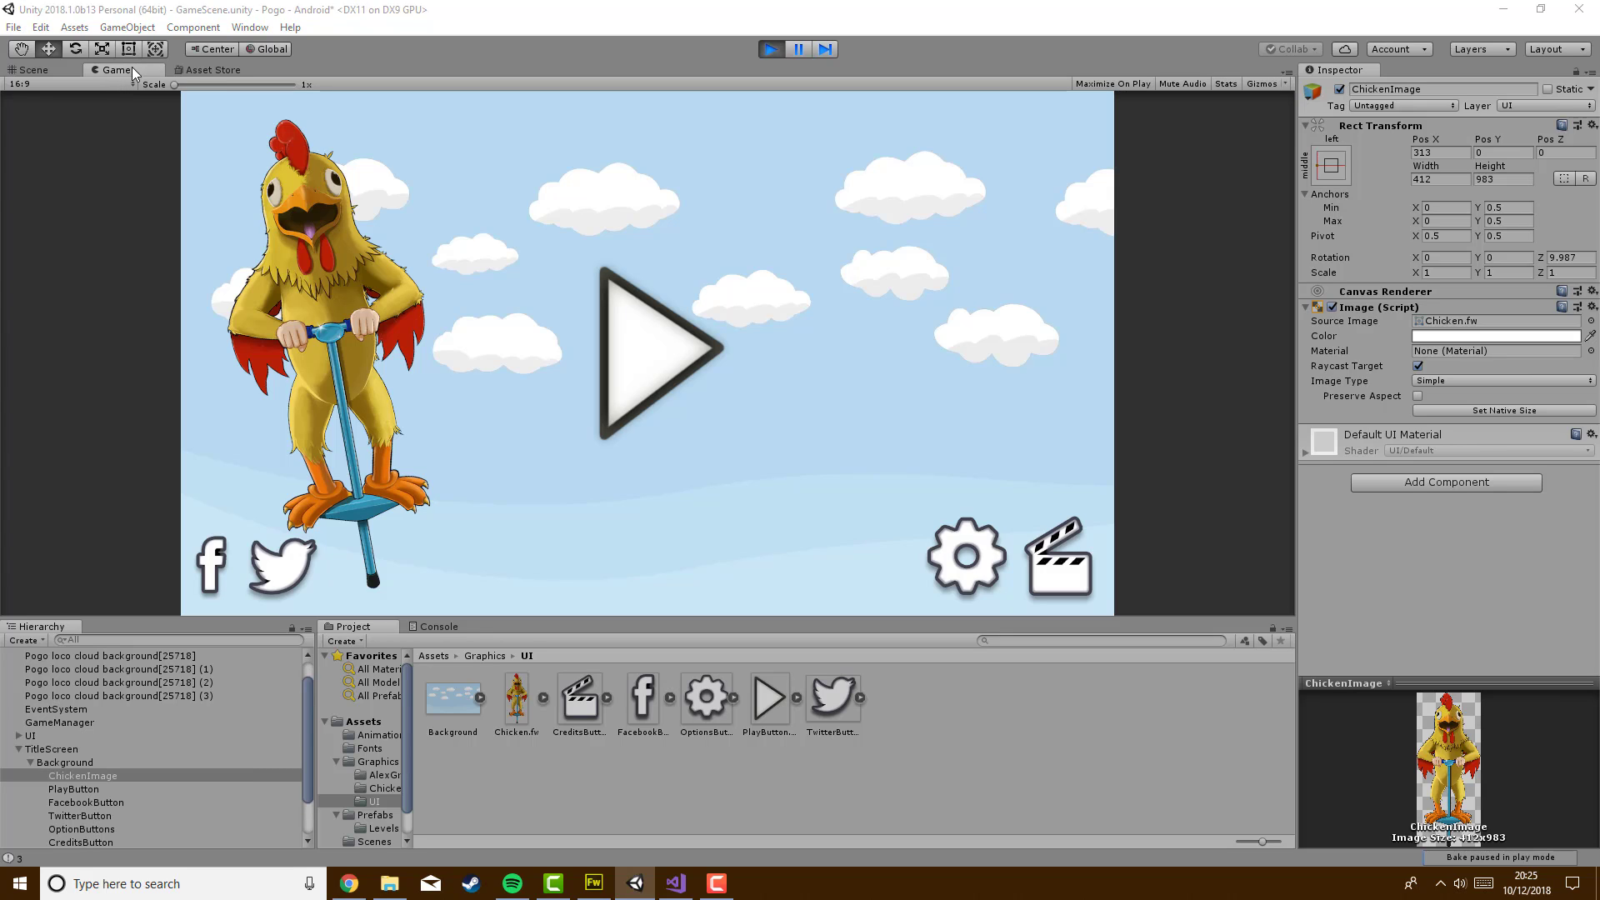
{"action": "left_click", "coordinate": [125, 83]}
{"action": "left_click", "coordinate": [172, 141]}
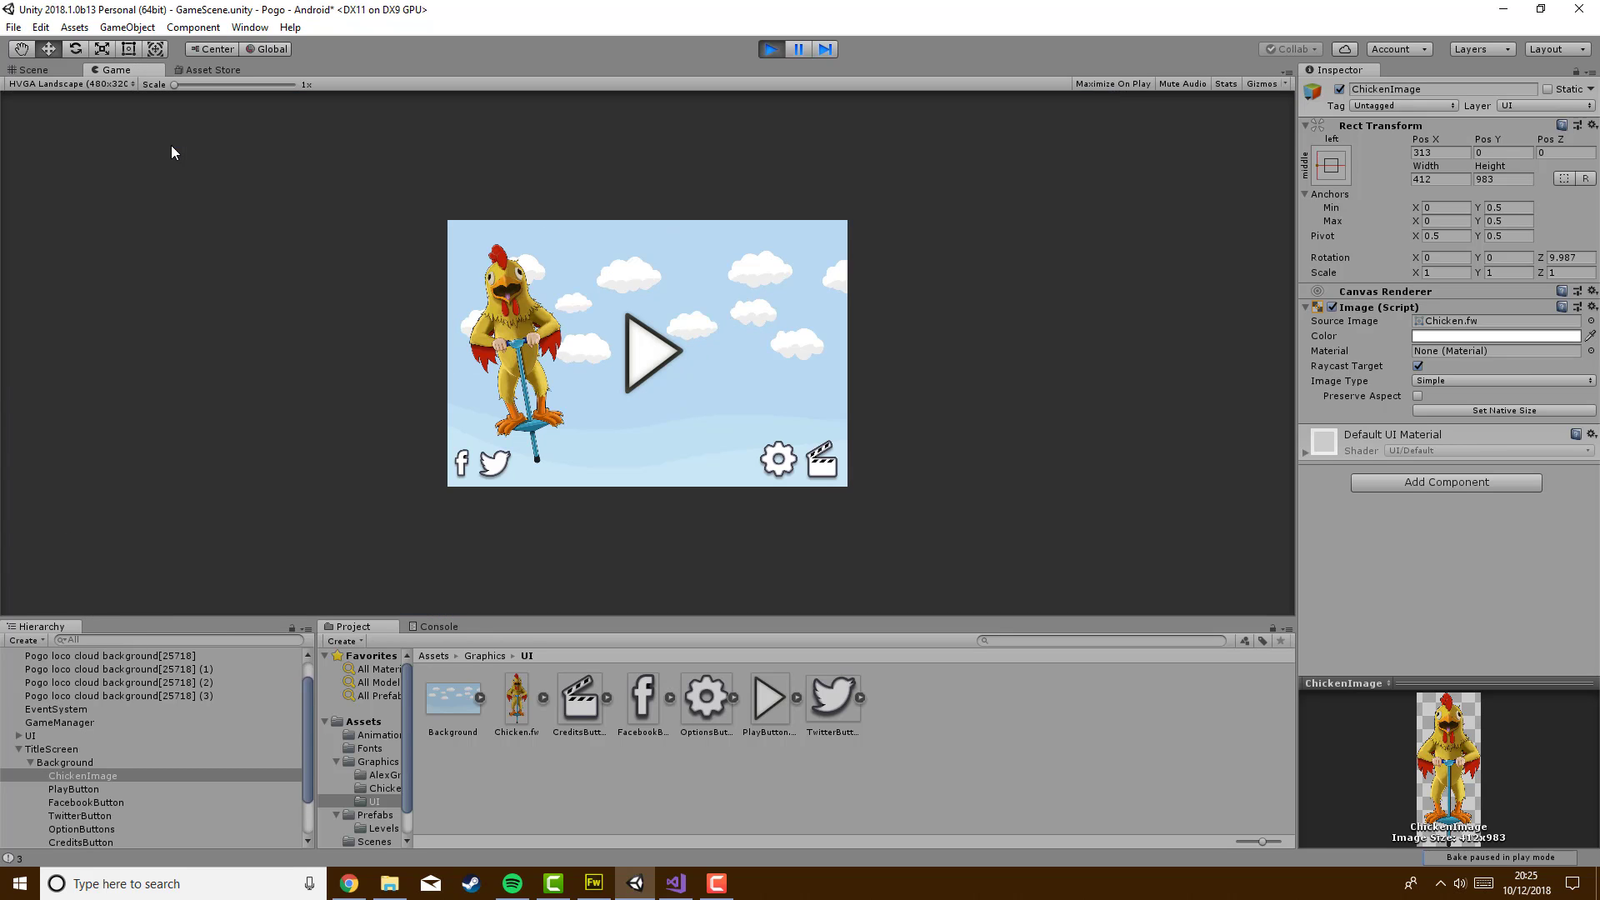
{"action": "left_click", "coordinate": [120, 84]}
{"action": "left_click", "coordinate": [172, 170]}
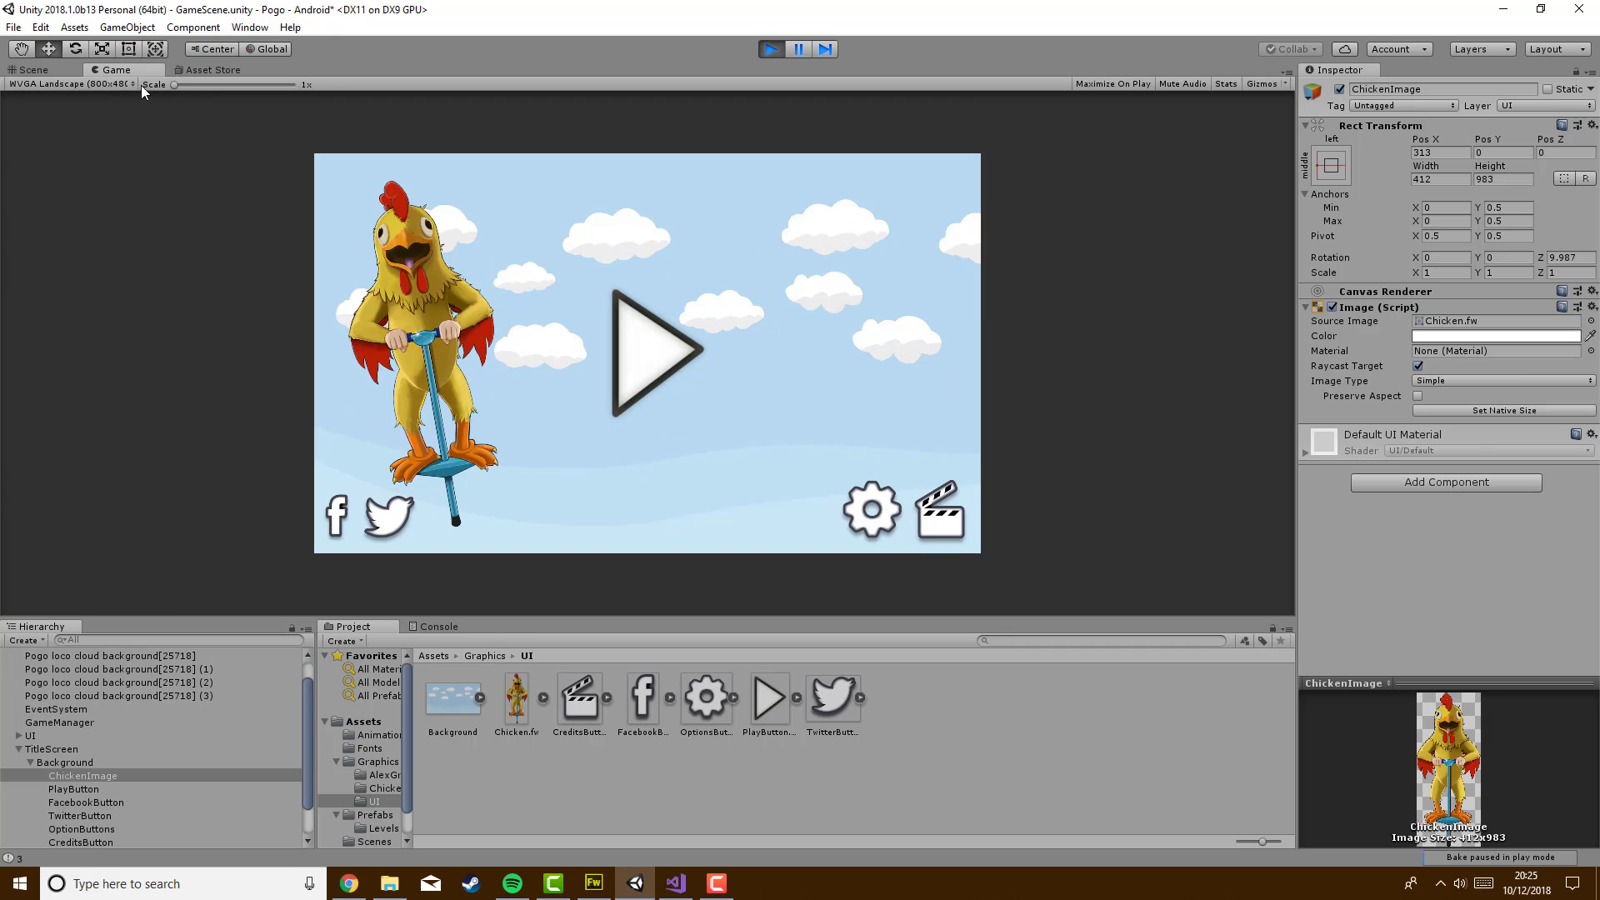
{"action": "left_click", "coordinate": [119, 84]}
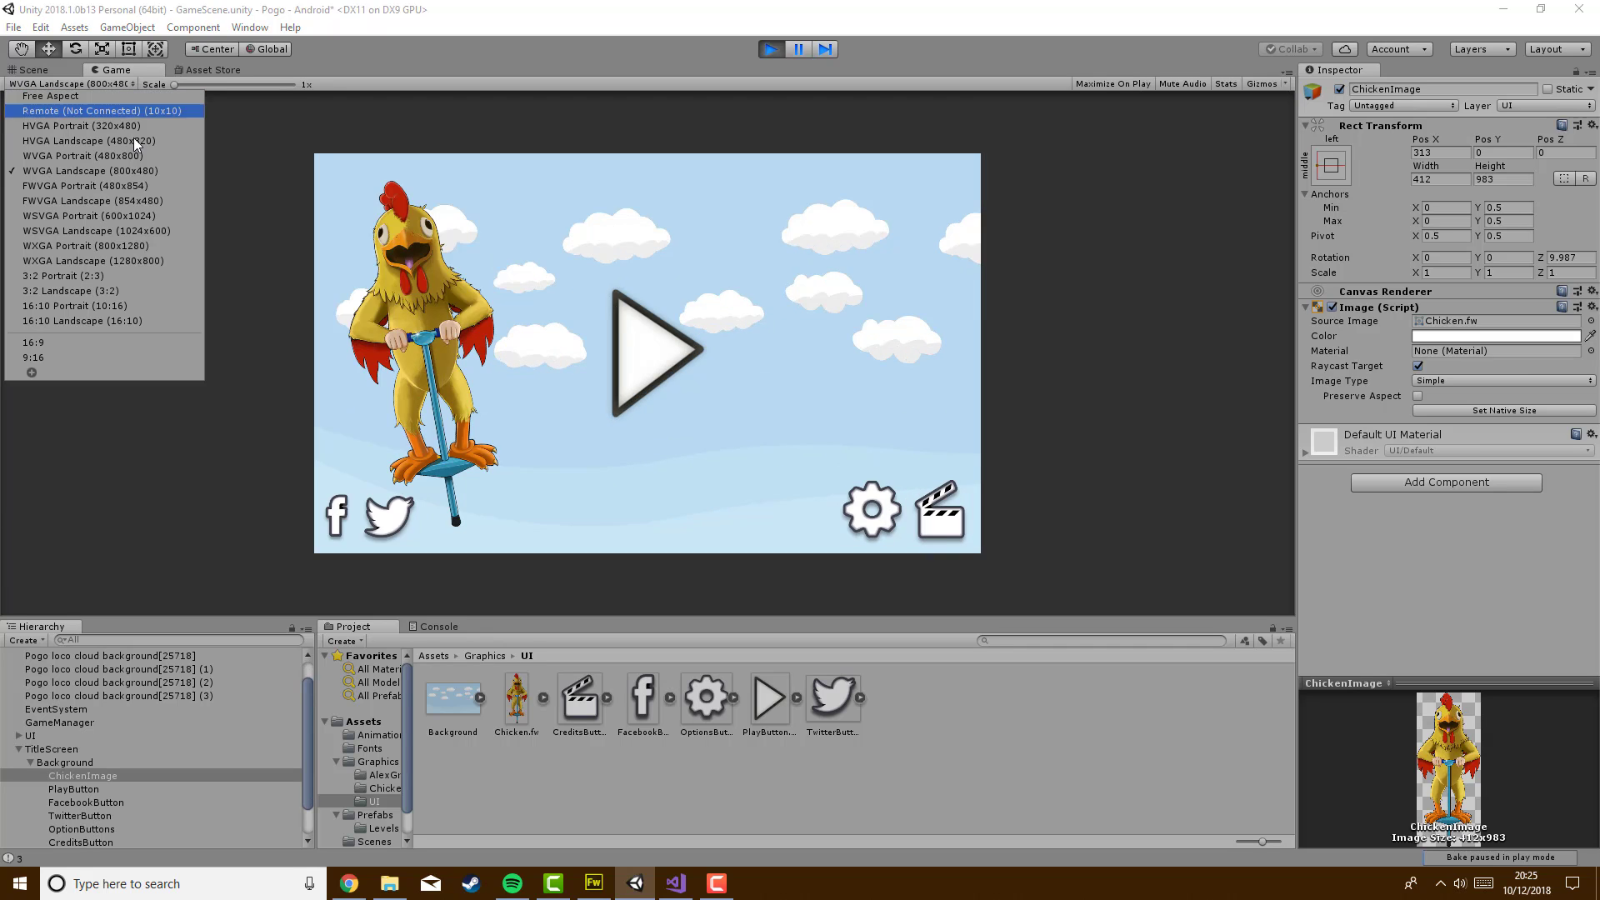
{"action": "left_click", "coordinate": [145, 276]}
{"action": "left_click", "coordinate": [87, 84]}
{"action": "left_click", "coordinate": [121, 277]}
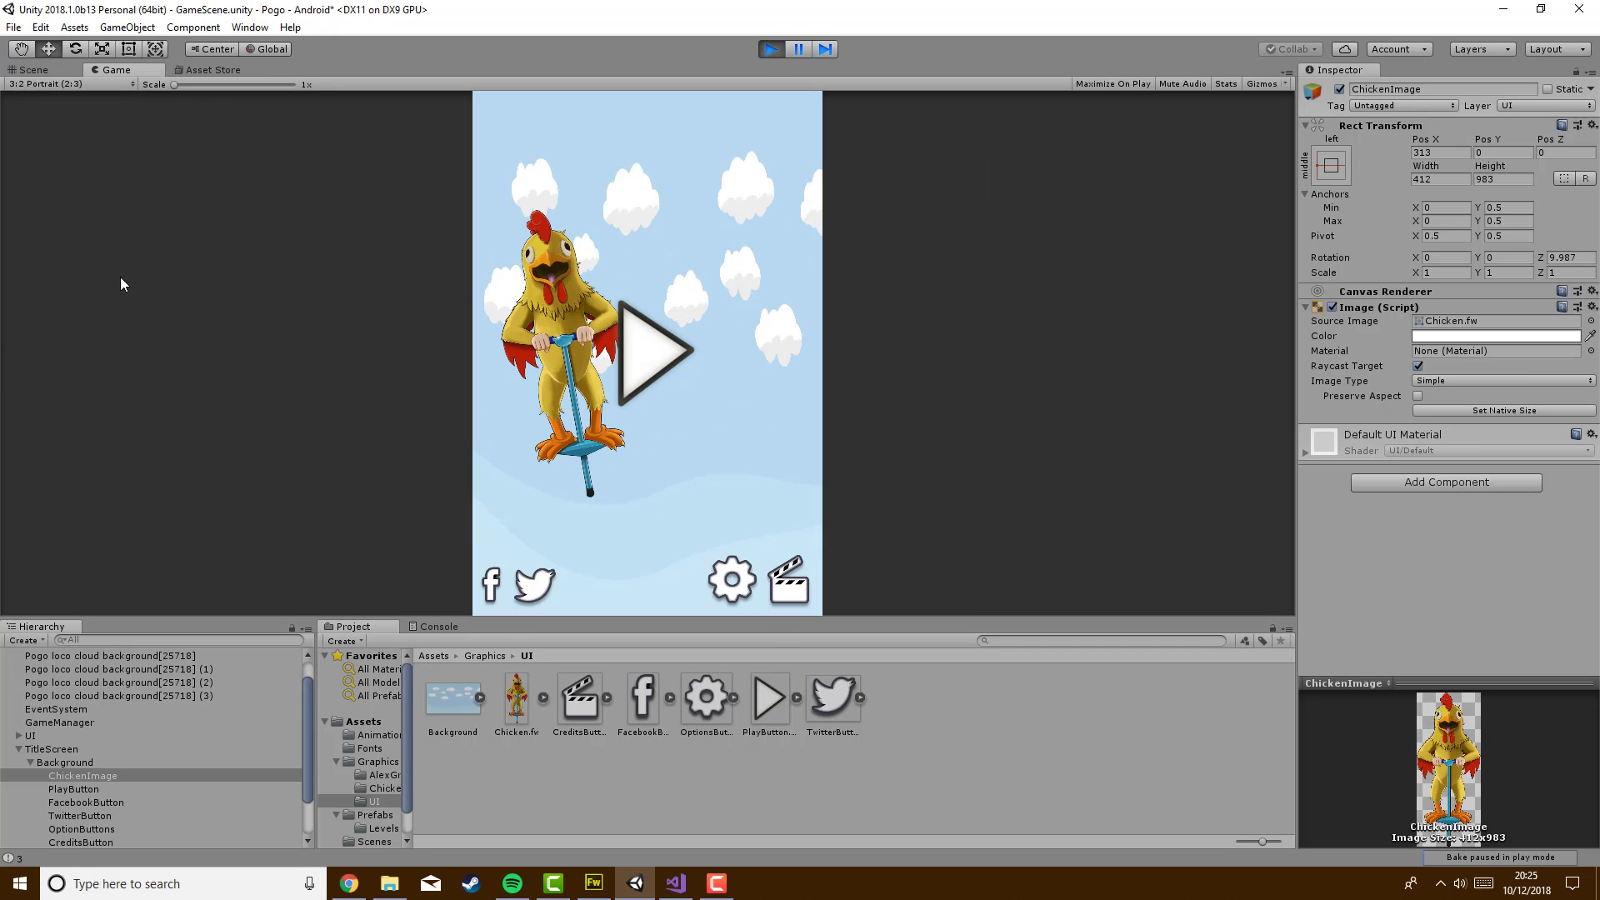
{"action": "left_click", "coordinate": [772, 48]}
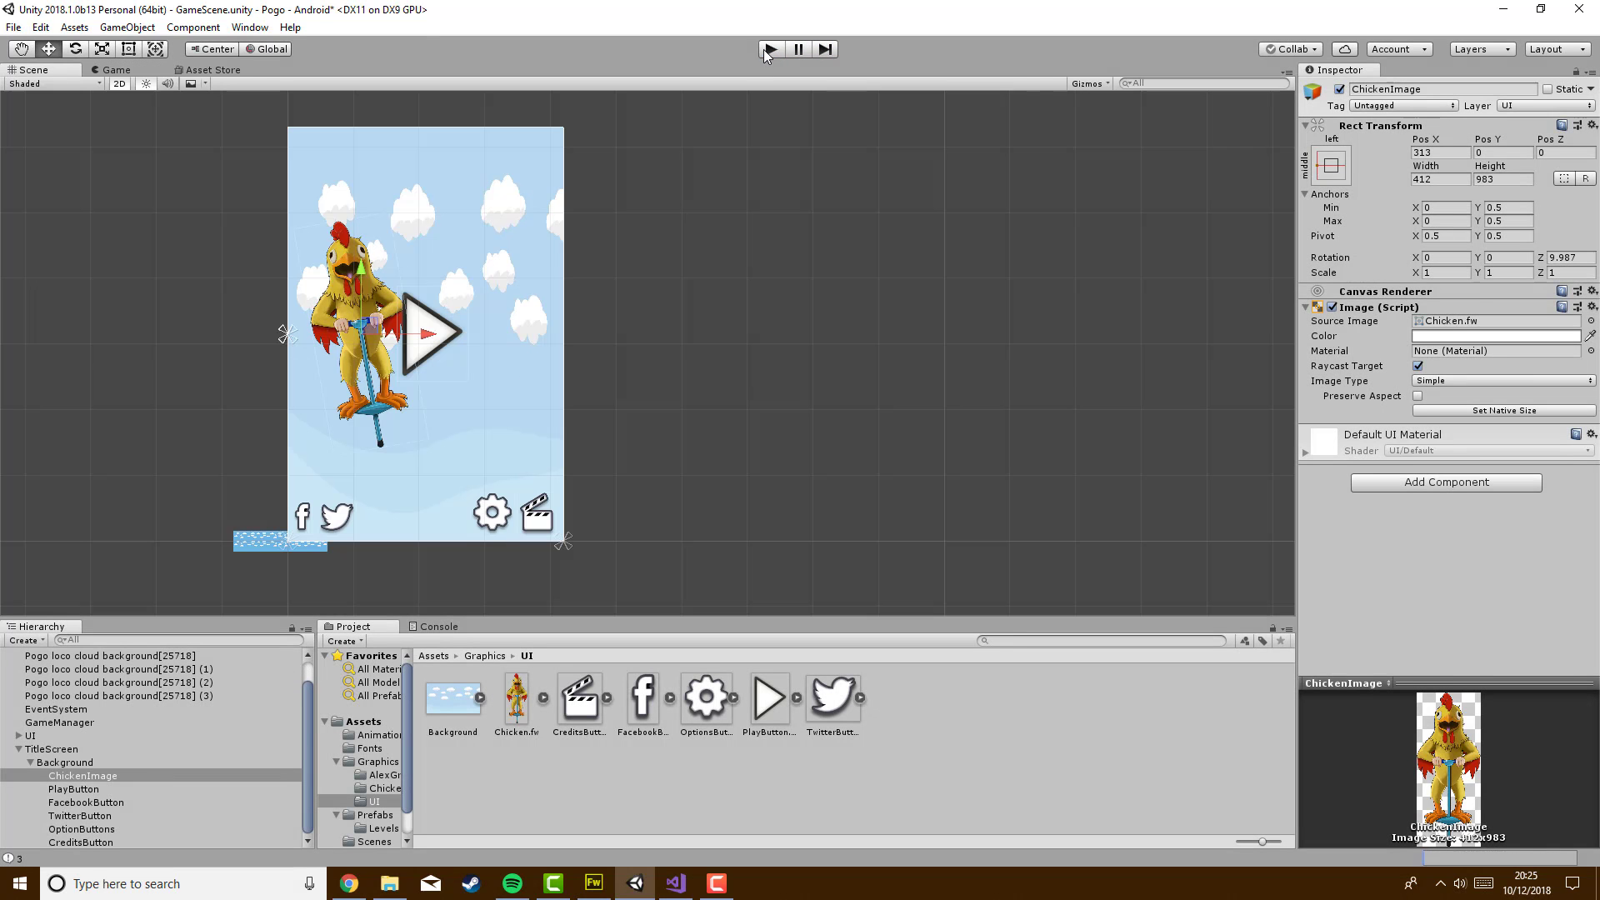
Return the Game view to 16:9 and set the chicken image's anchors to left with vertical stretch
{"action": "left_click", "coordinate": [113, 71]}
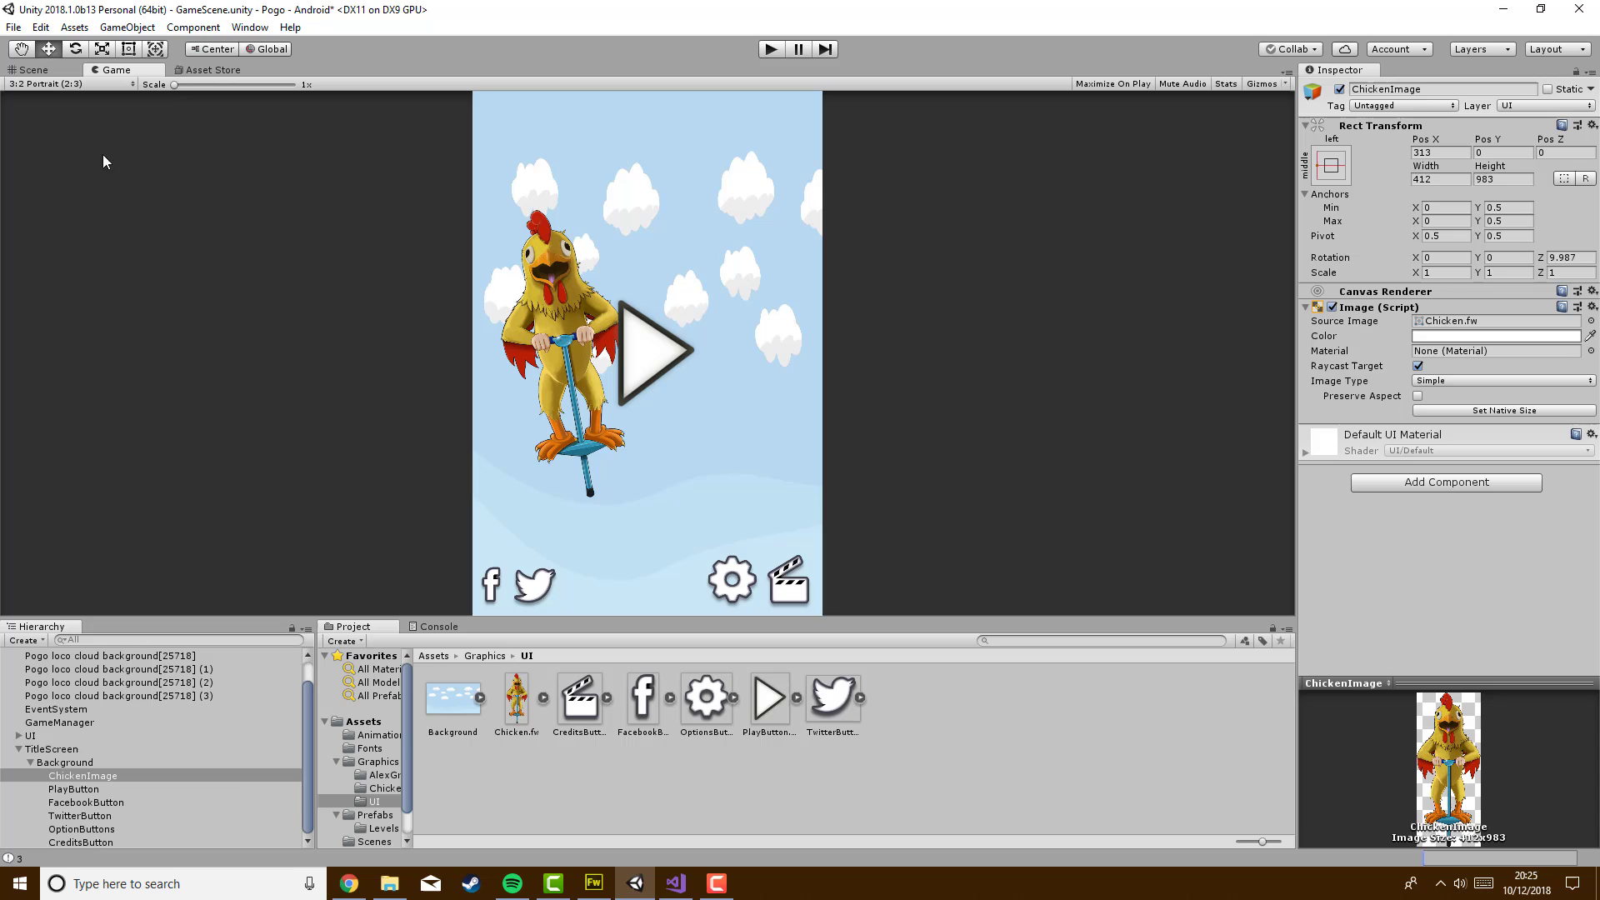
{"action": "left_click", "coordinate": [95, 84]}
{"action": "left_click", "coordinate": [58, 344]}
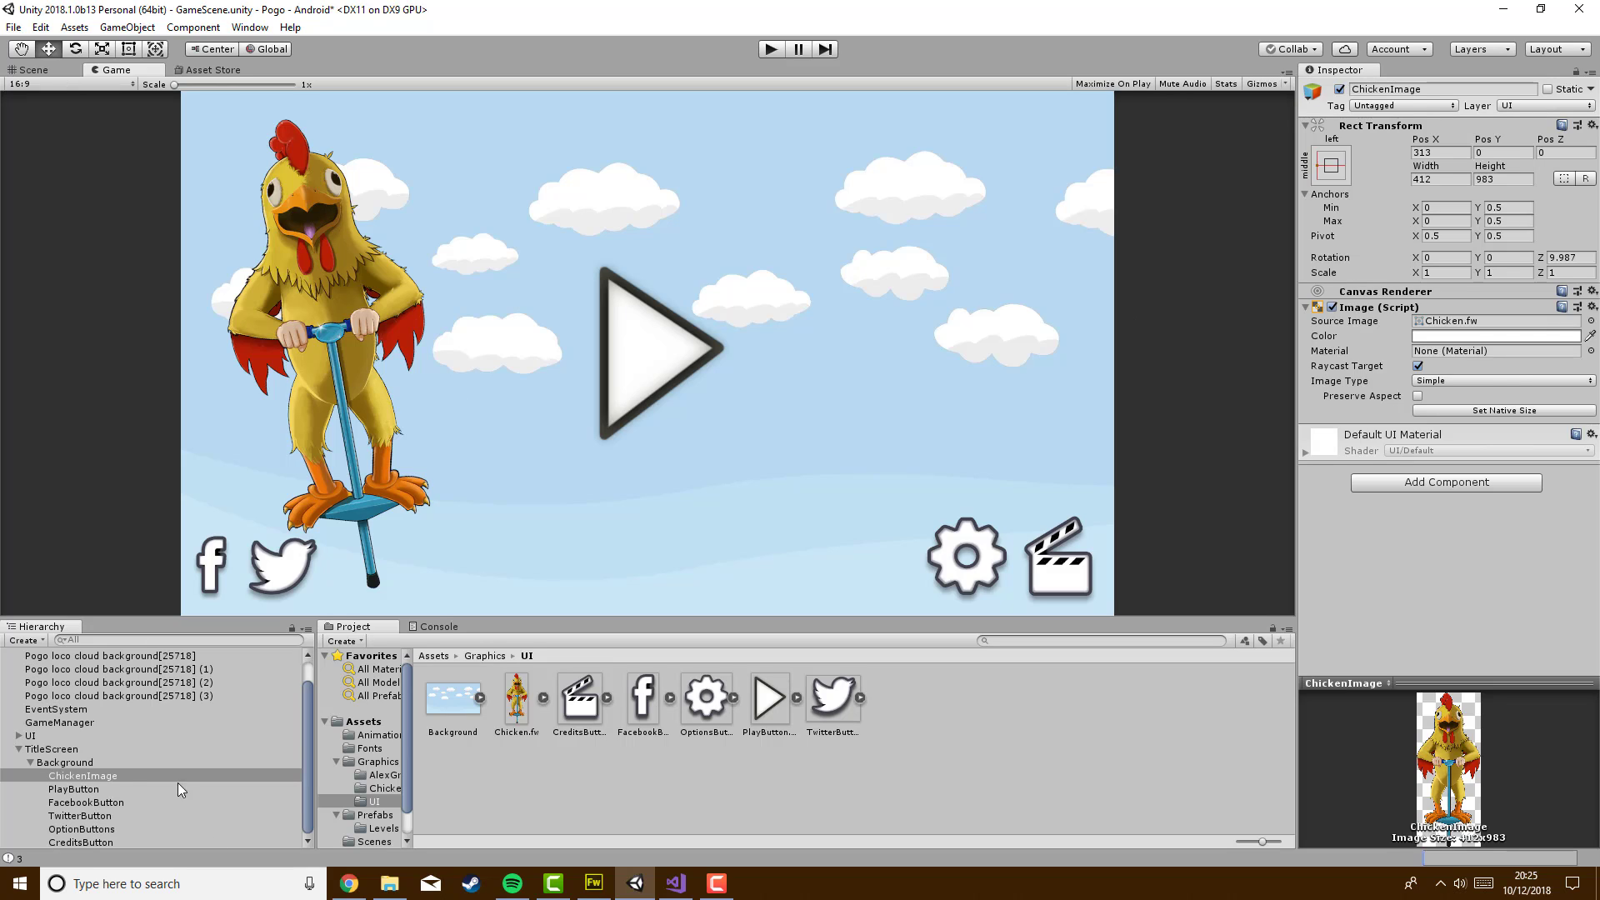
{"action": "left_click", "coordinate": [1325, 162]}
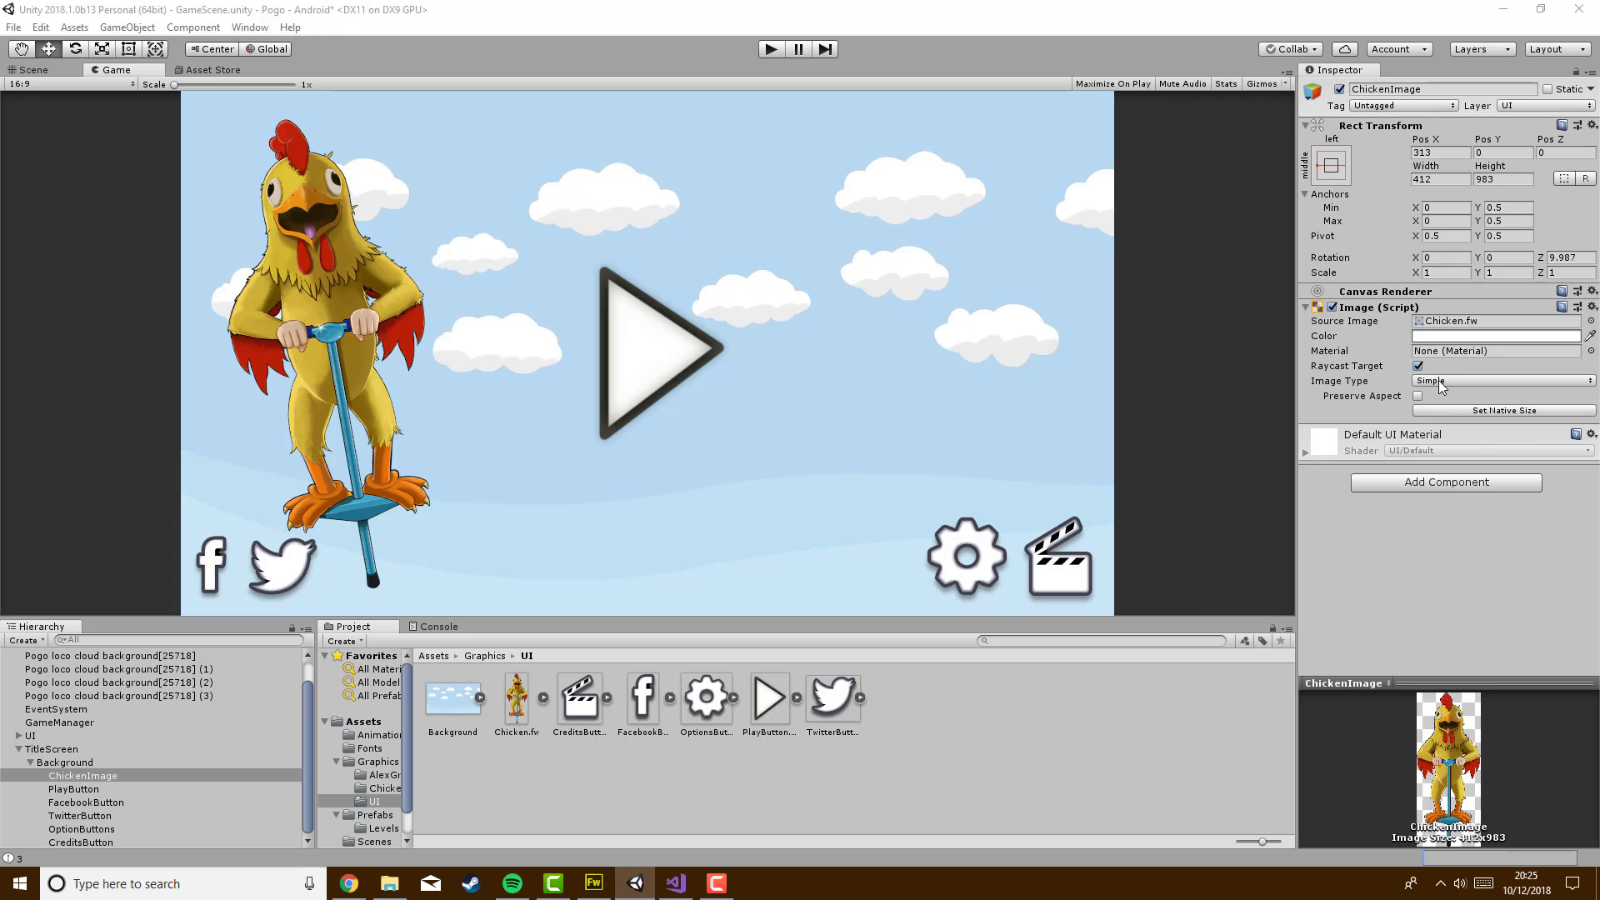
{"action": "left_click", "coordinate": [1335, 171]}
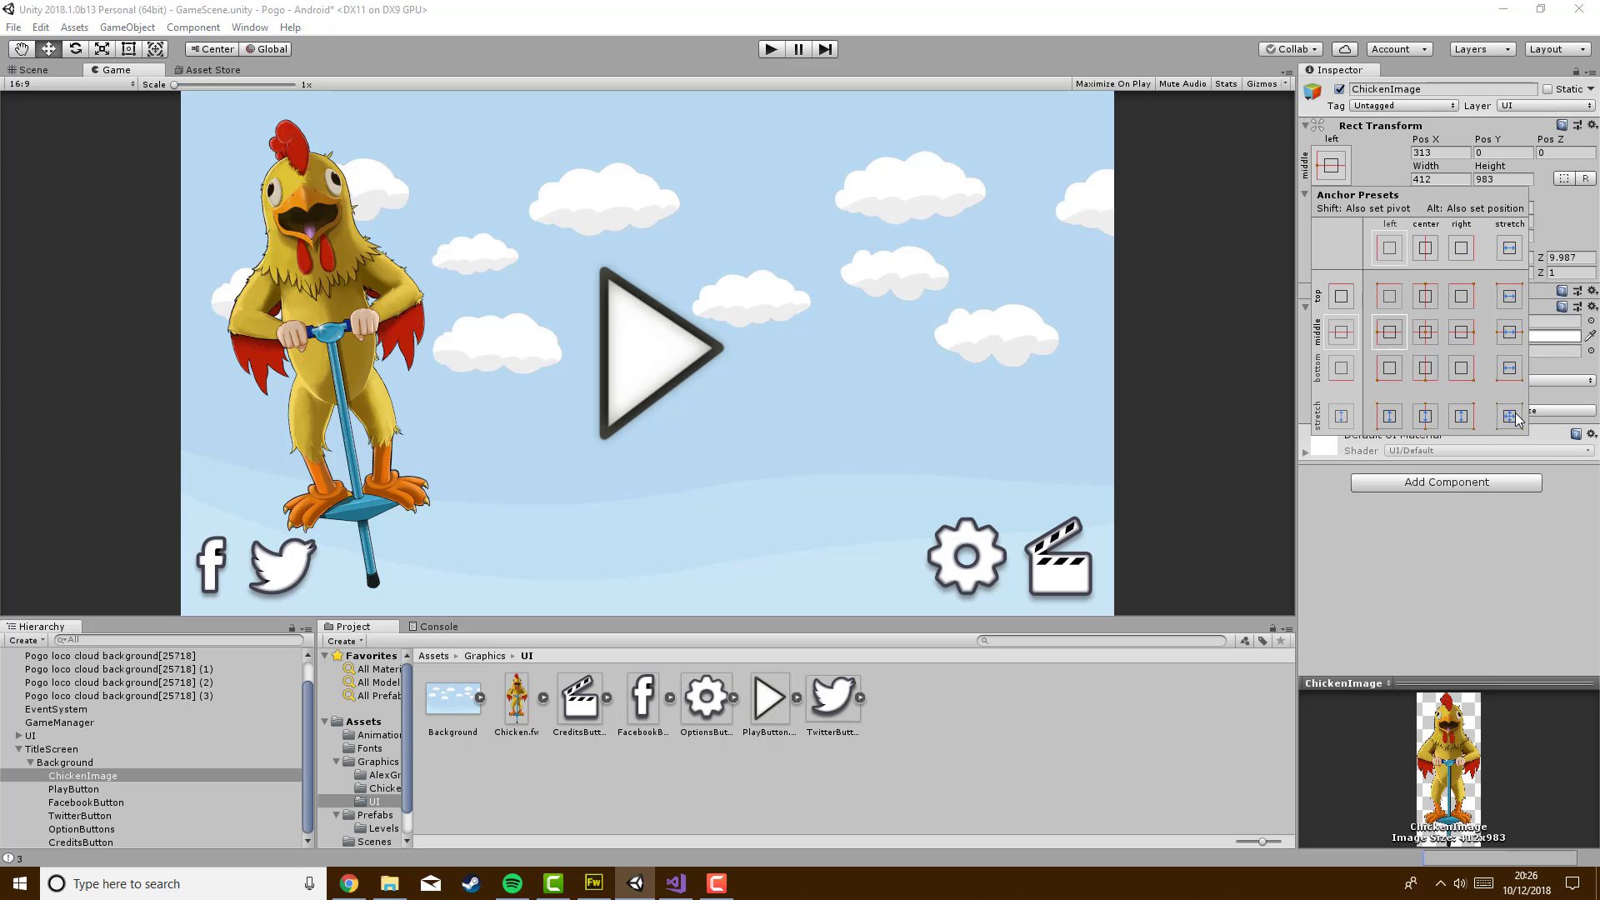
{"action": "left_click", "coordinate": [1388, 420]}
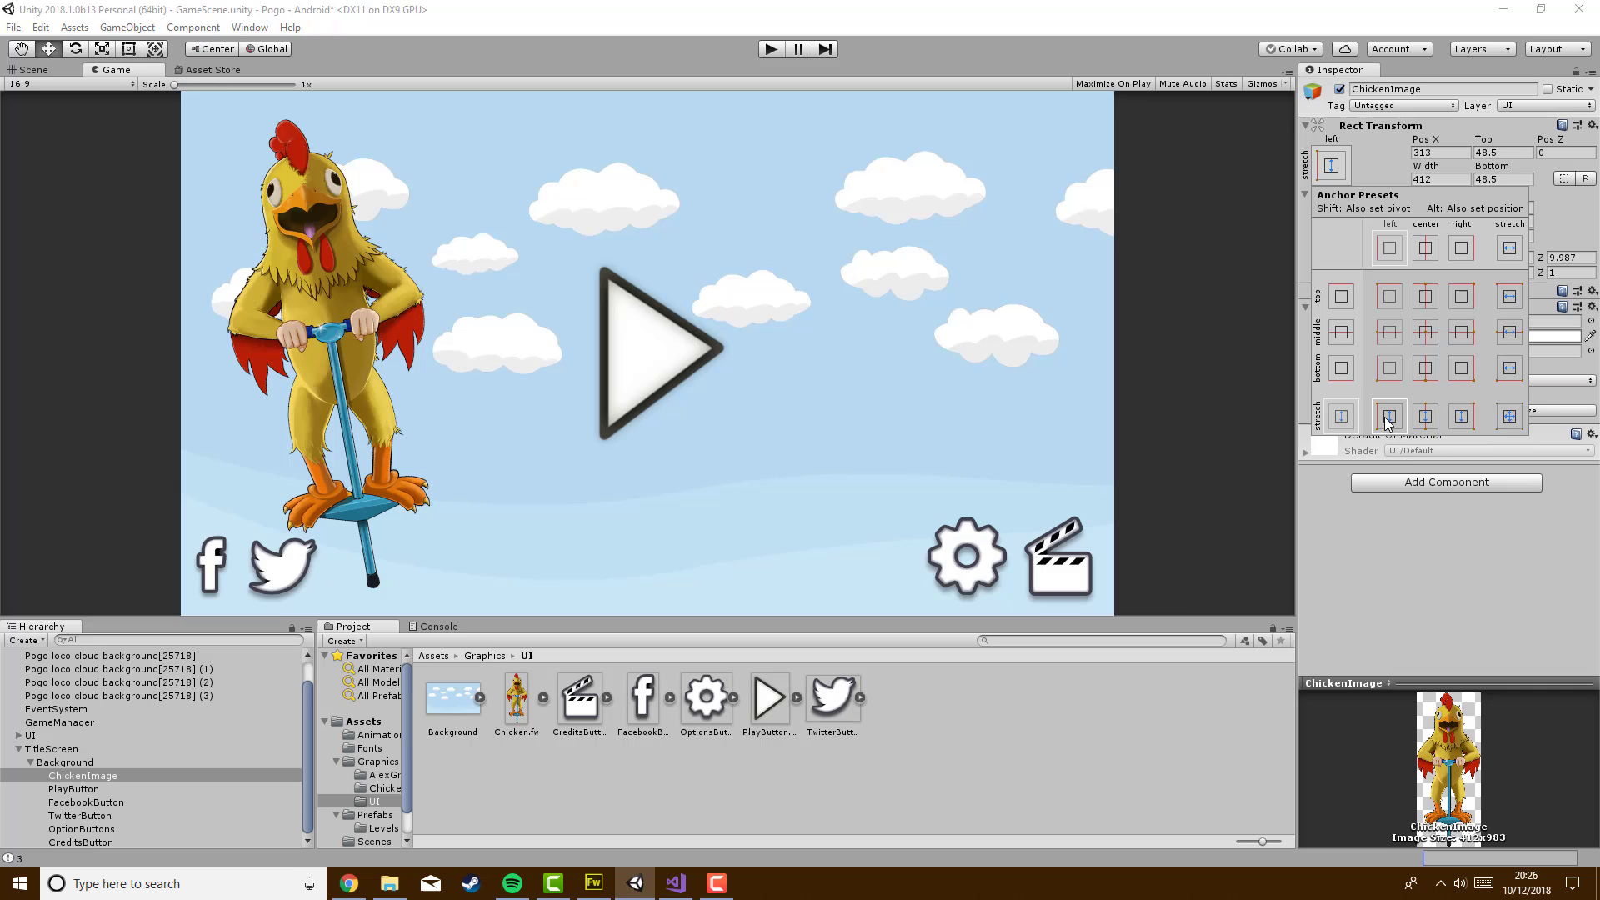
Preview the vertically stretched chicken image in the Game view at 3:2 Portrait
{"action": "left_click", "coordinate": [115, 75]}
{"action": "left_click", "coordinate": [125, 84]}
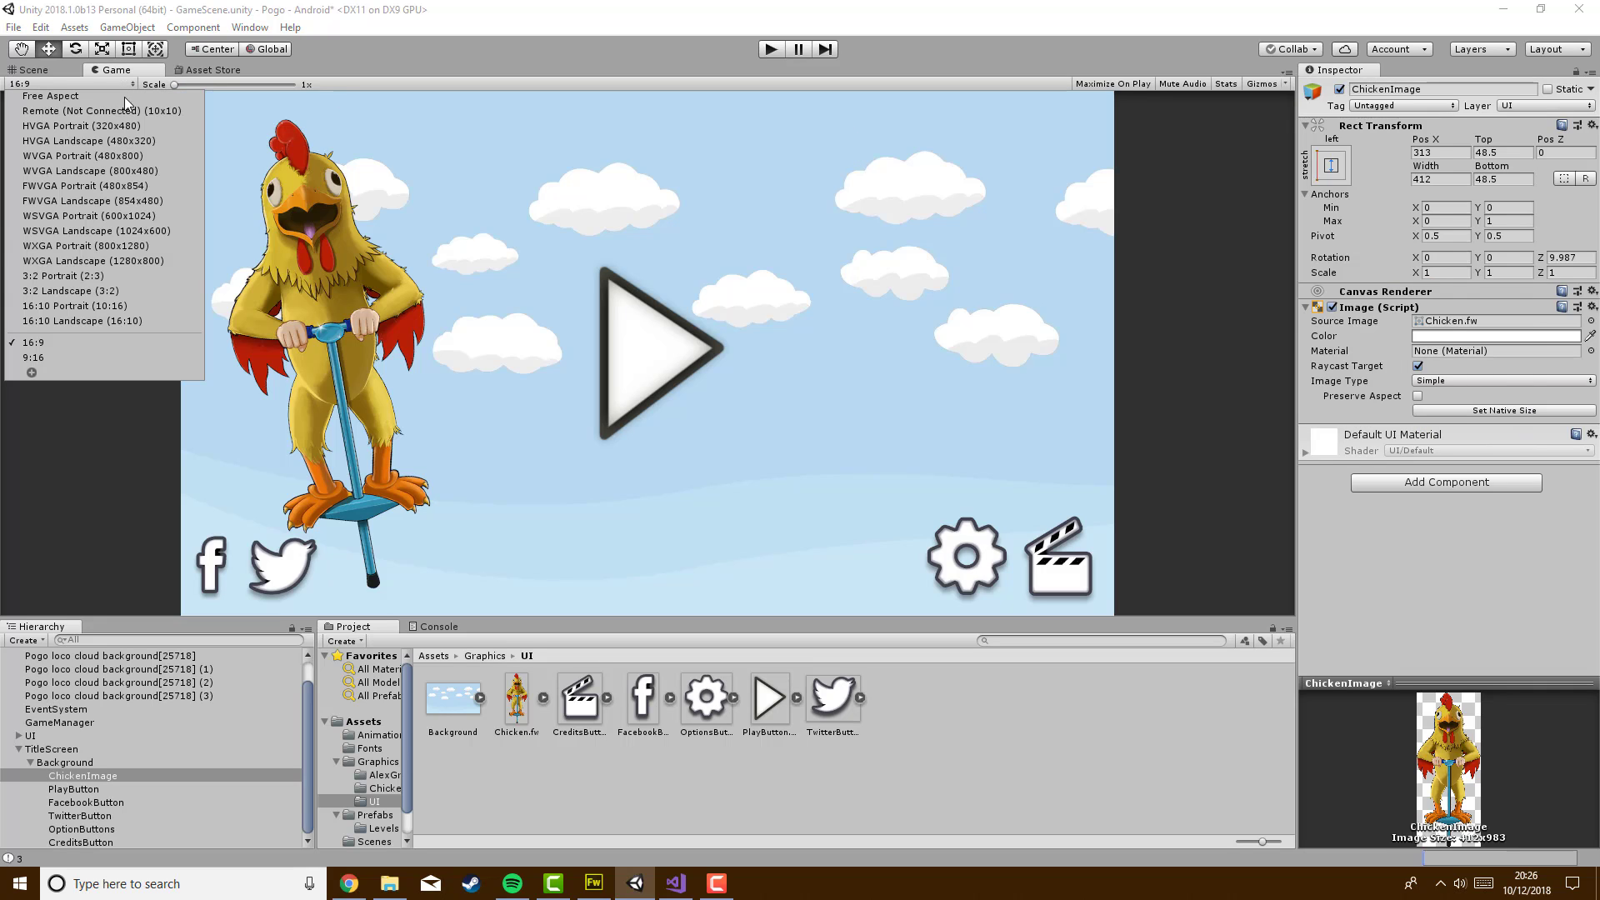
{"action": "left_click", "coordinate": [120, 276]}
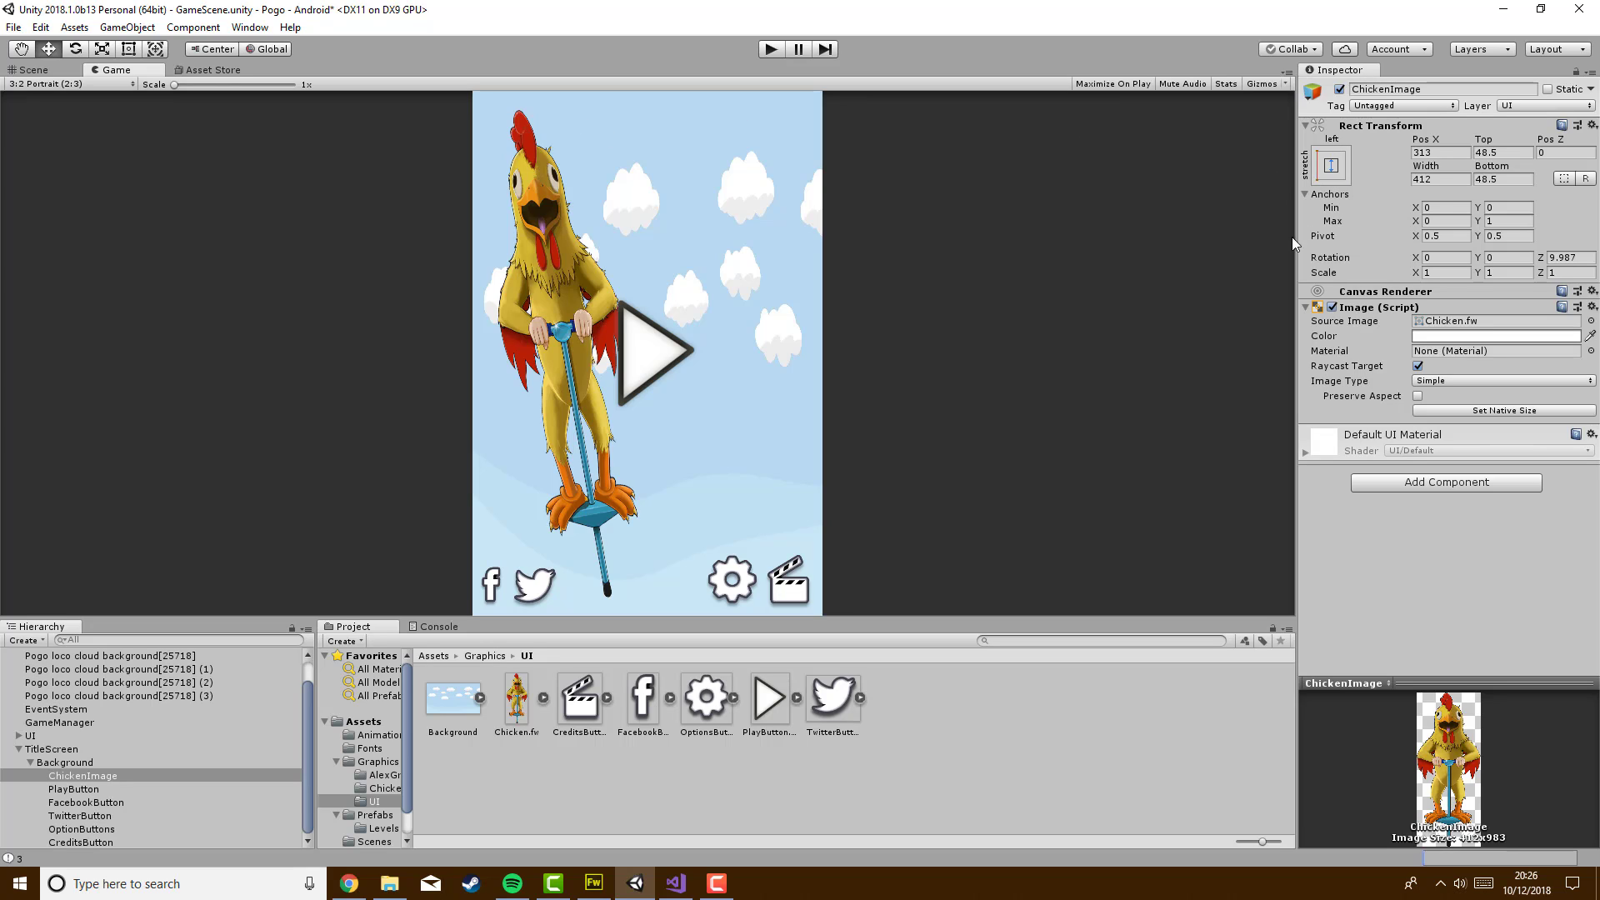
{"action": "left_click", "coordinate": [716, 883]}
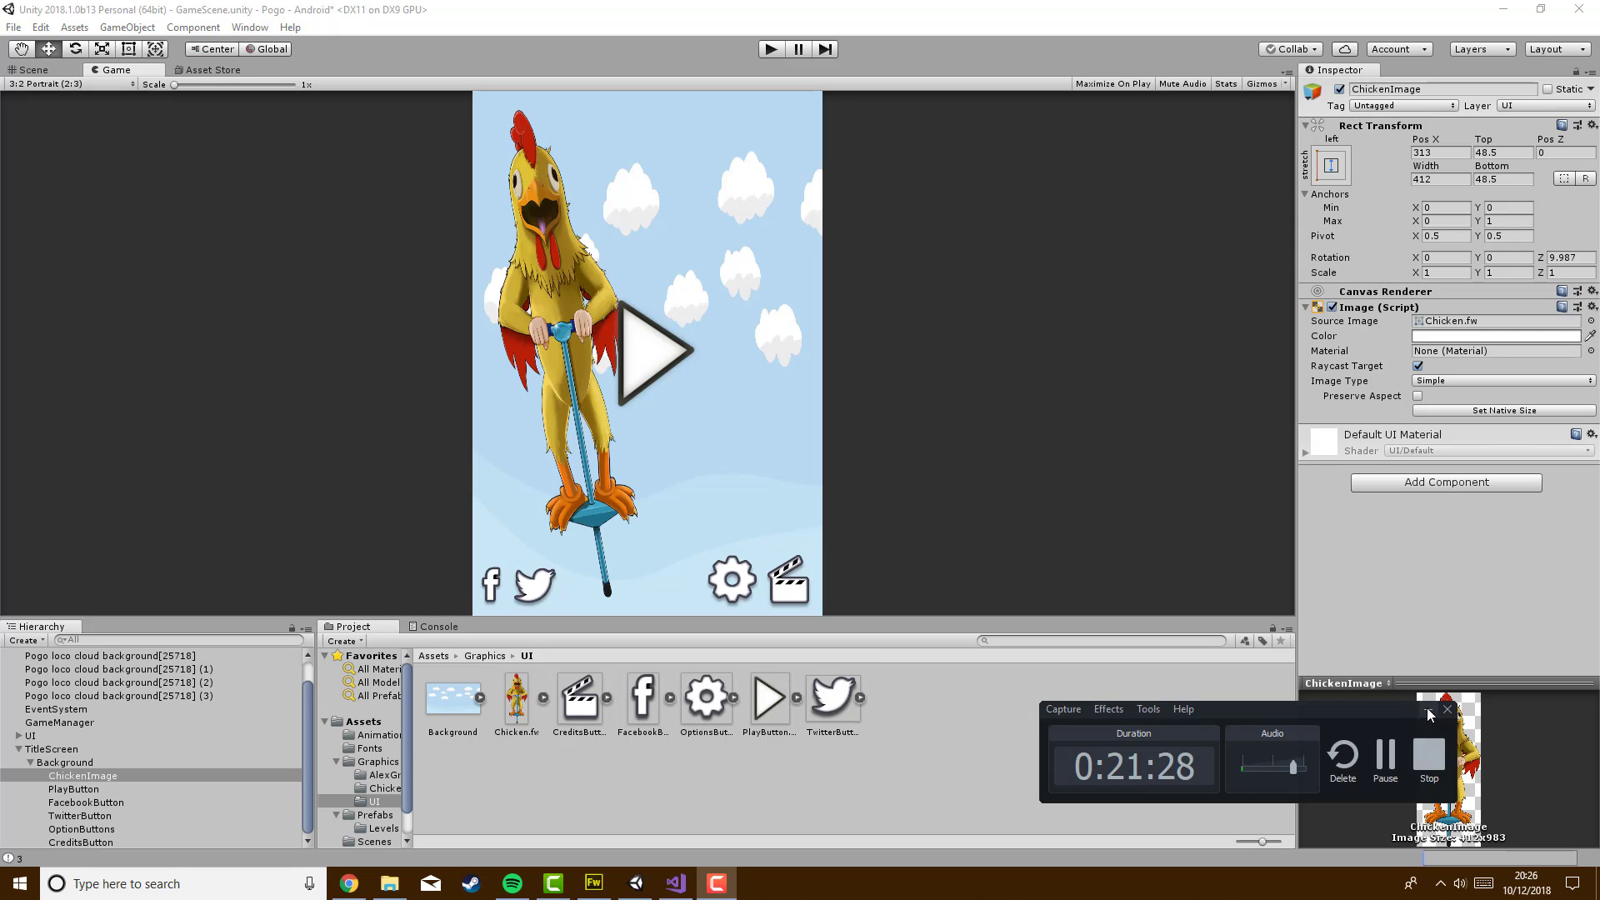
{"action": "left_click", "coordinate": [1428, 713]}
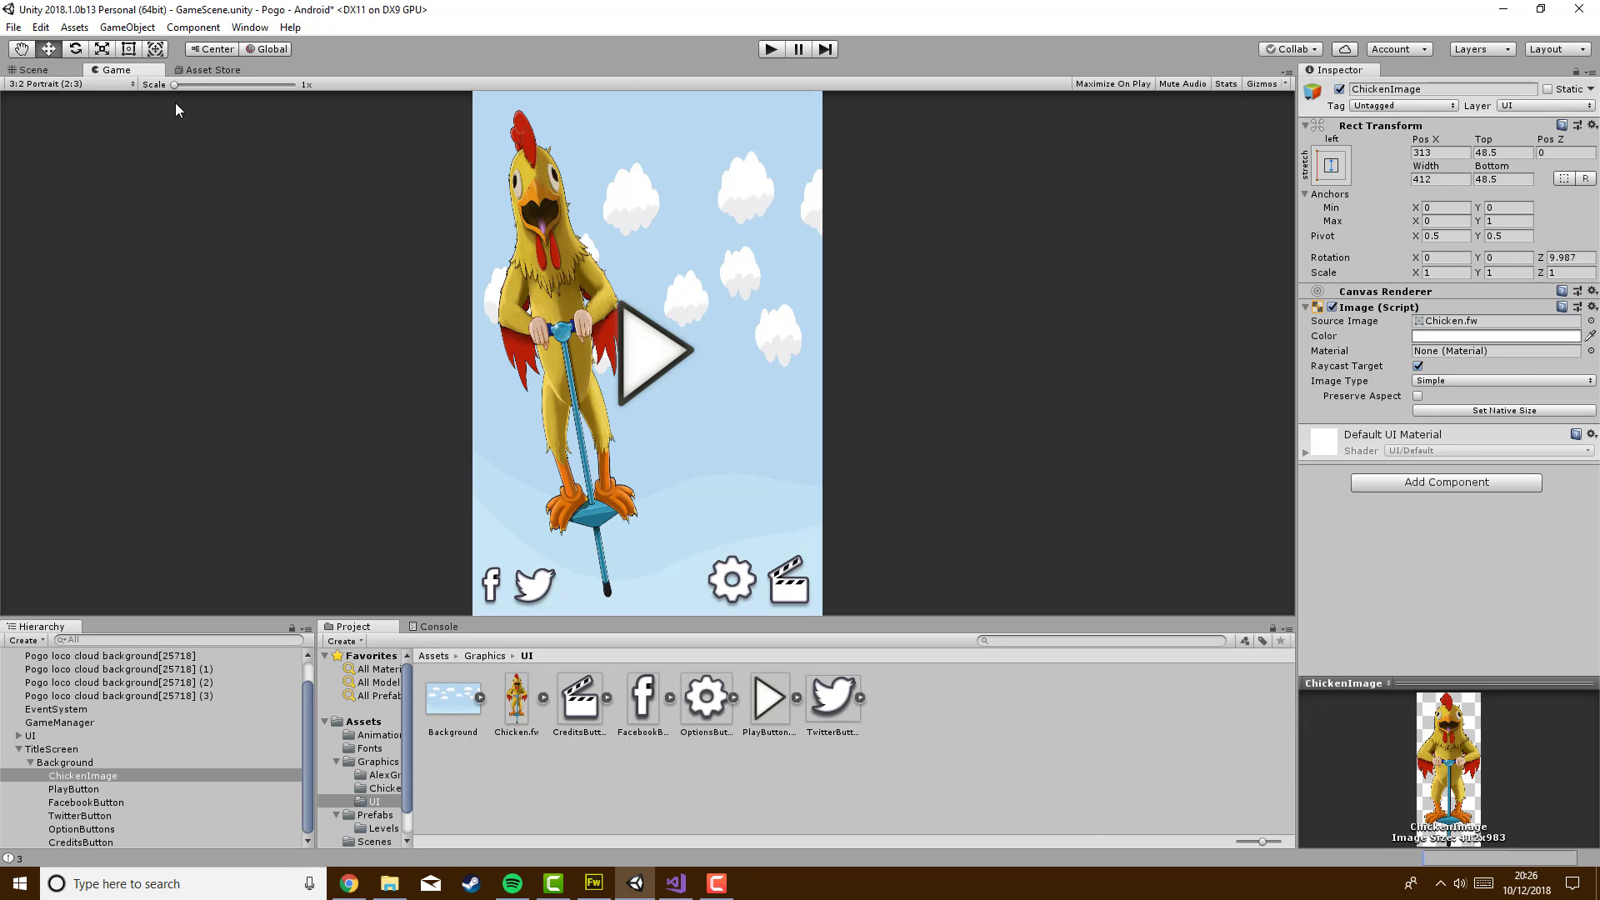
Try the middle-left anchor preset on the chicken image at 16:9 and restore its left anchors with vertical stretch
{"action": "left_click", "coordinate": [91, 85]}
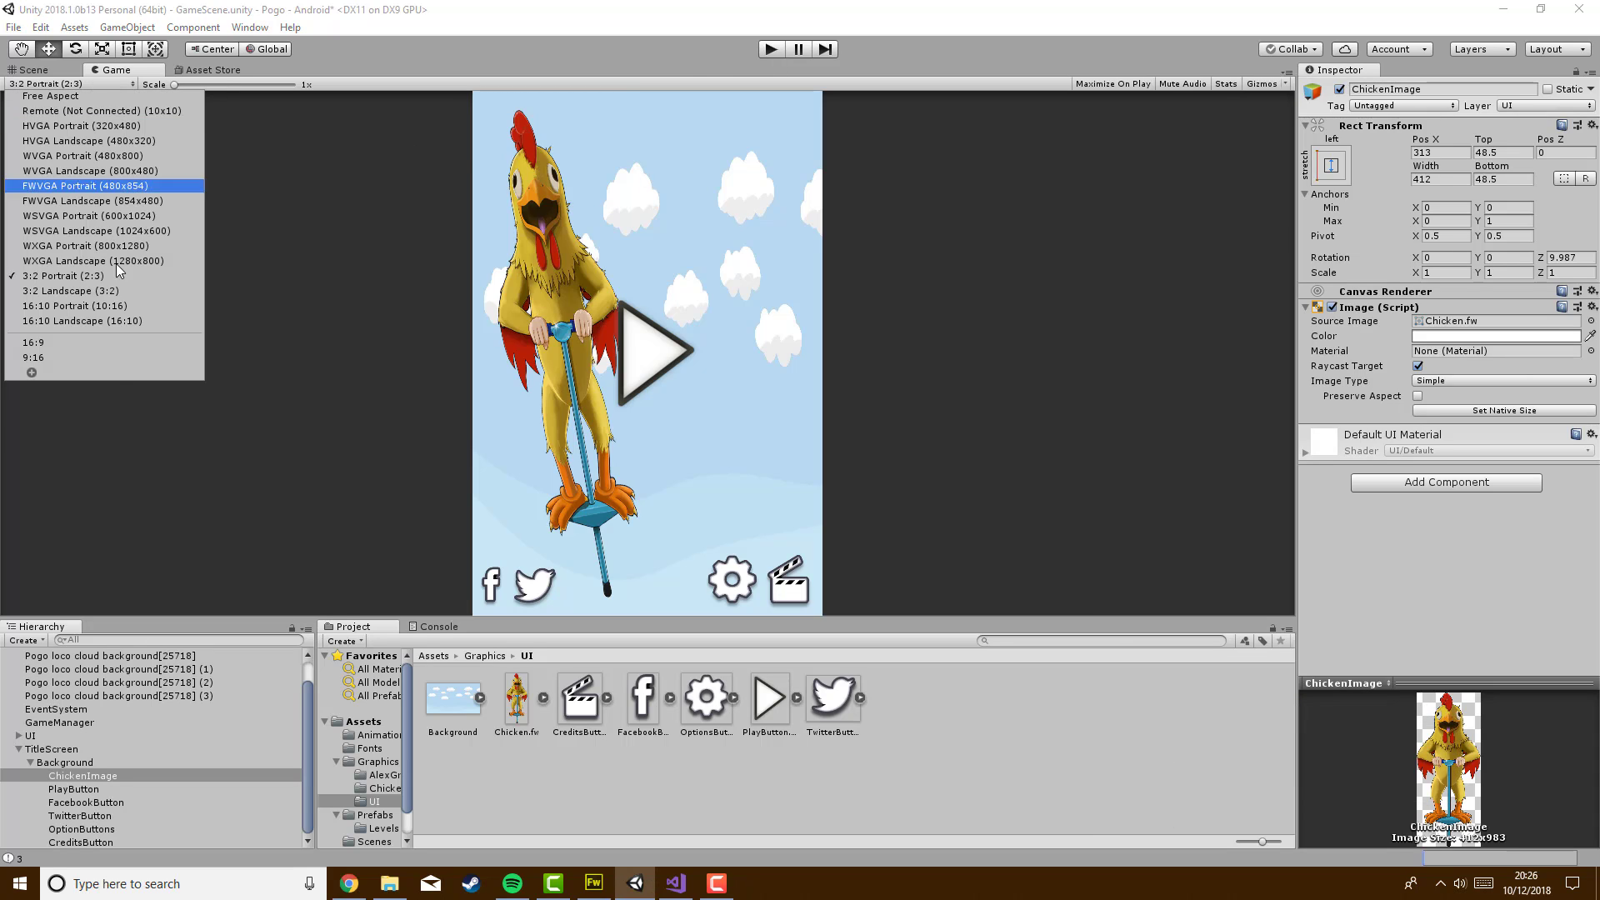
{"action": "left_click", "coordinate": [119, 353]}
{"action": "left_click", "coordinate": [1336, 178]}
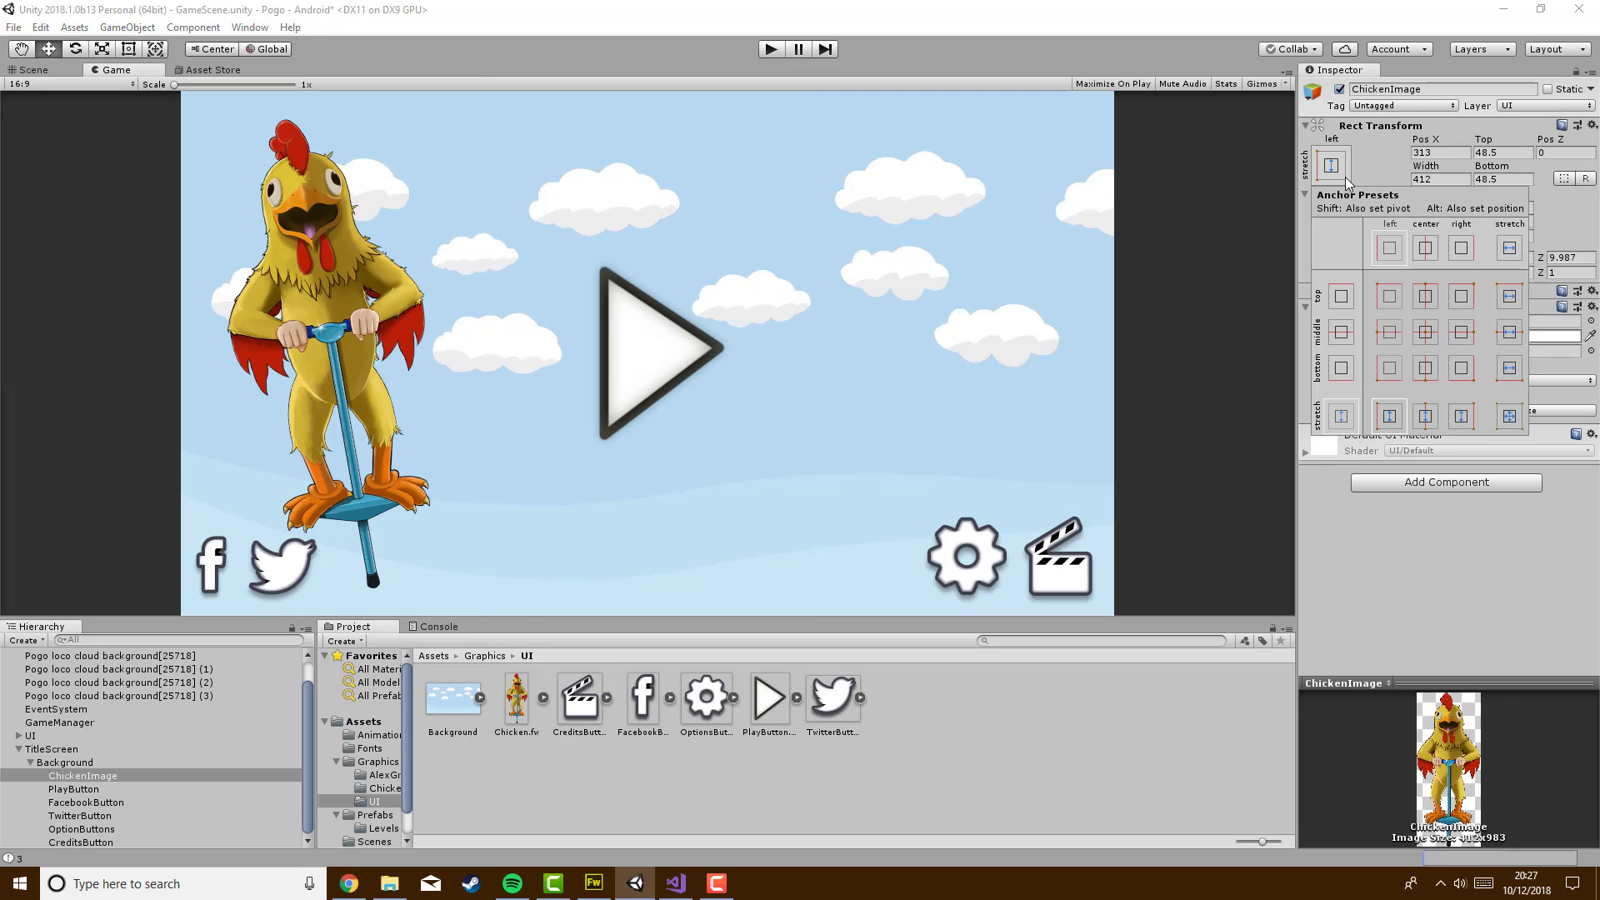
{"action": "left_click", "coordinate": [1395, 337]}
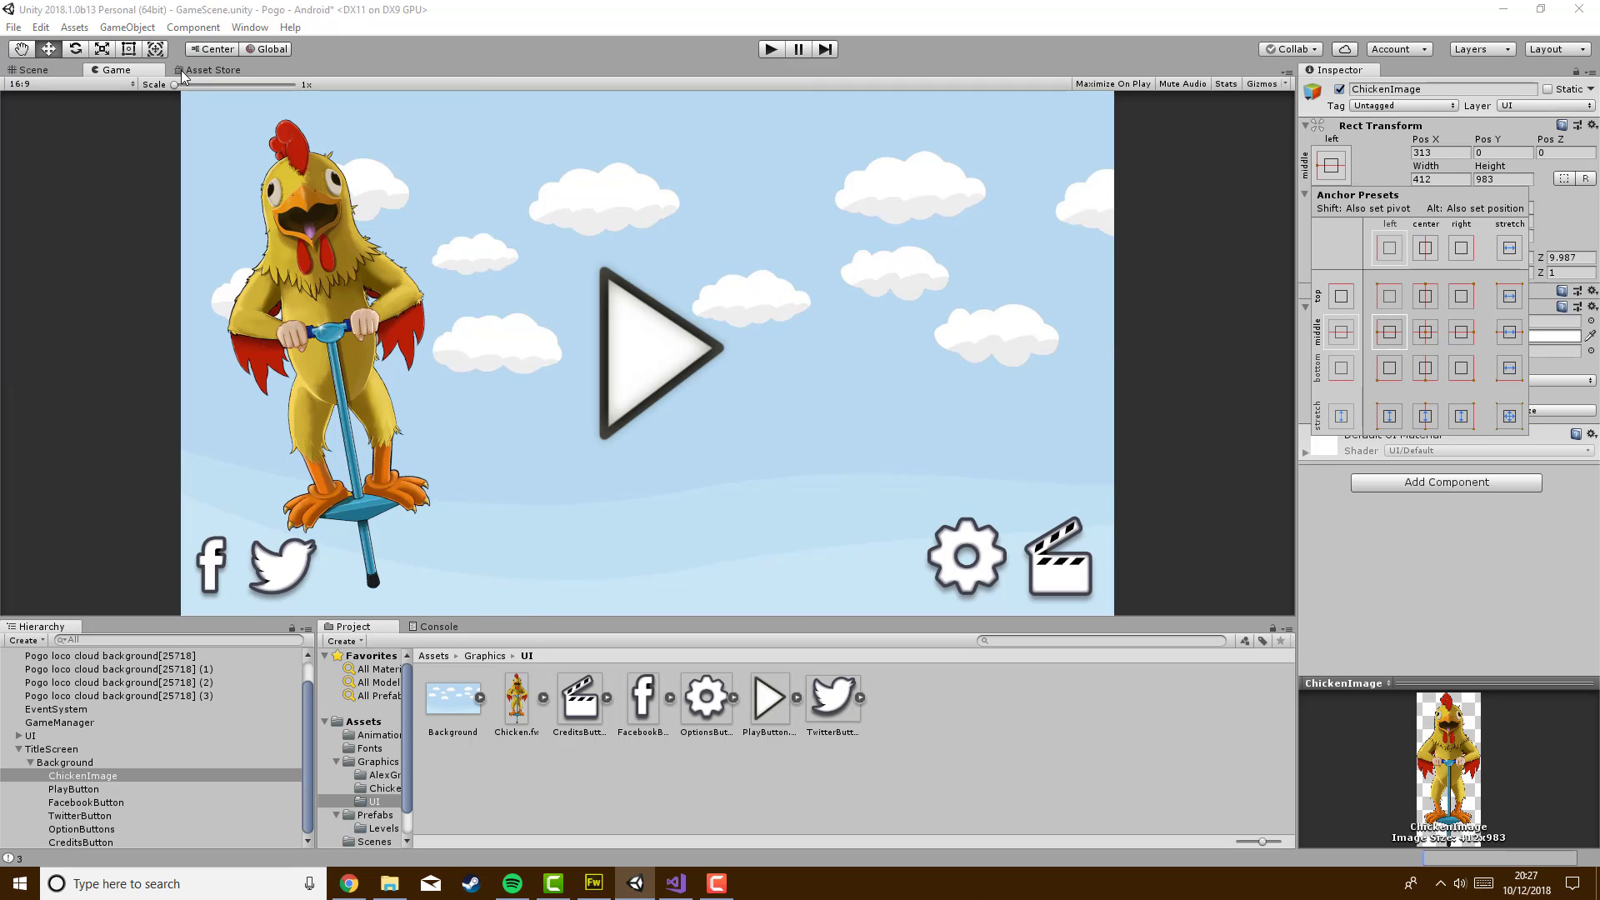
{"action": "left_click", "coordinate": [1392, 417]}
Preview the title screen at 3:2 Portrait with the chicken image's left vertical-stretch anchors
{"action": "left_click", "coordinate": [104, 82]}
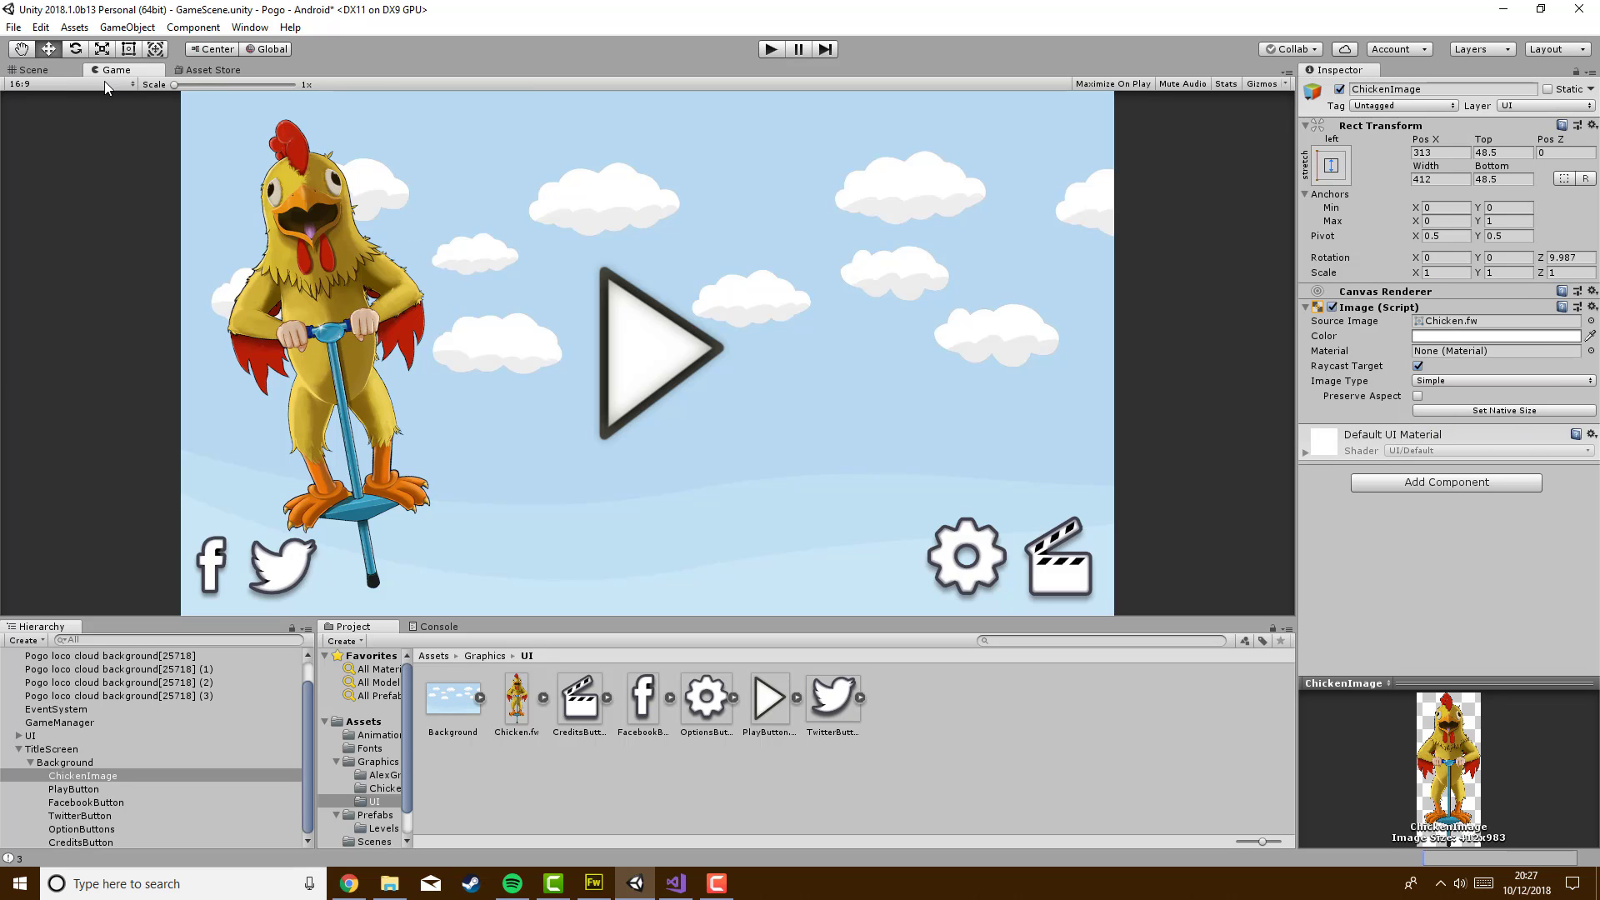
{"action": "left_click", "coordinate": [104, 82]}
{"action": "left_click", "coordinate": [133, 283]}
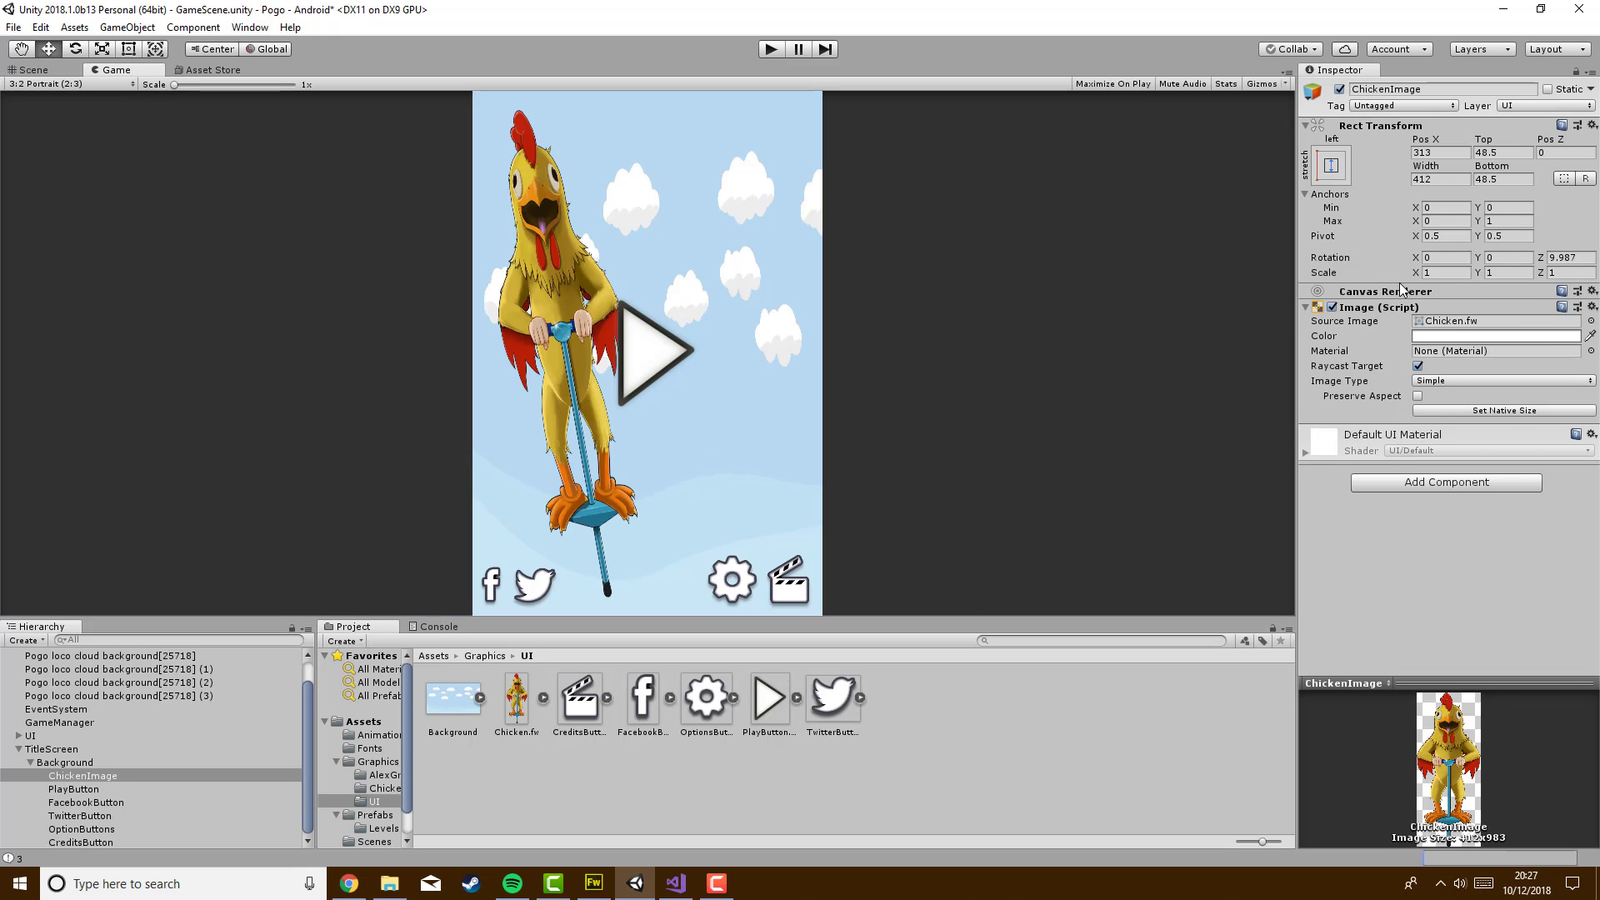
Try the middle-left anchor preset on the chicken image in portrait, check it at 16:9, and undo the anchor change
{"action": "left_click", "coordinate": [1330, 165]}
{"action": "left_click", "coordinate": [1393, 333]}
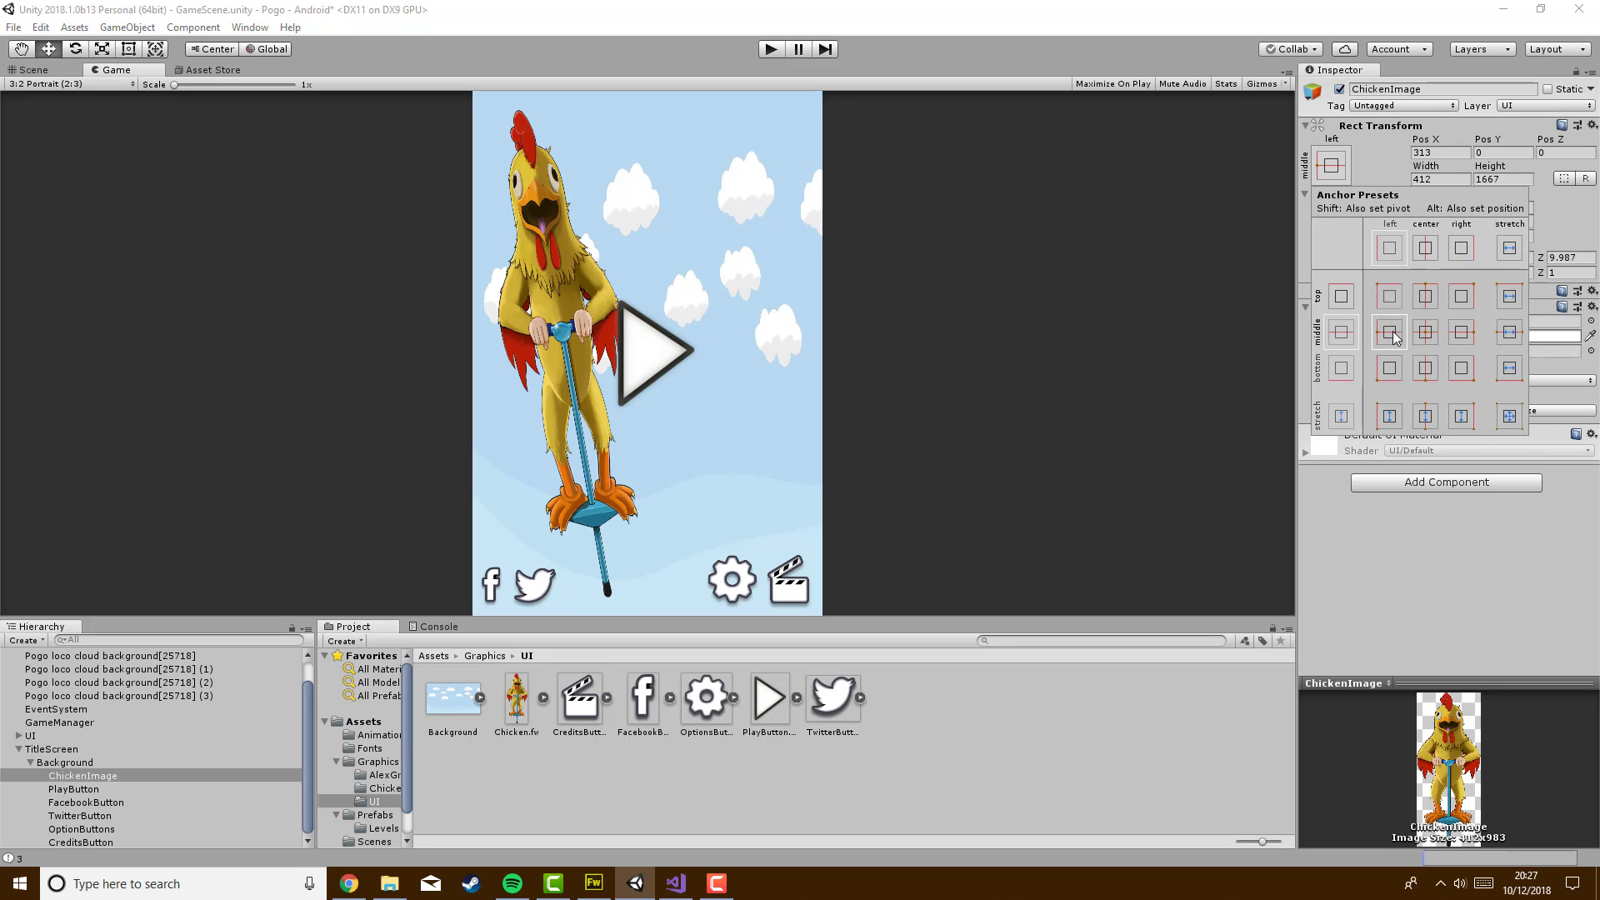
{"action": "left_click", "coordinate": [103, 82]}
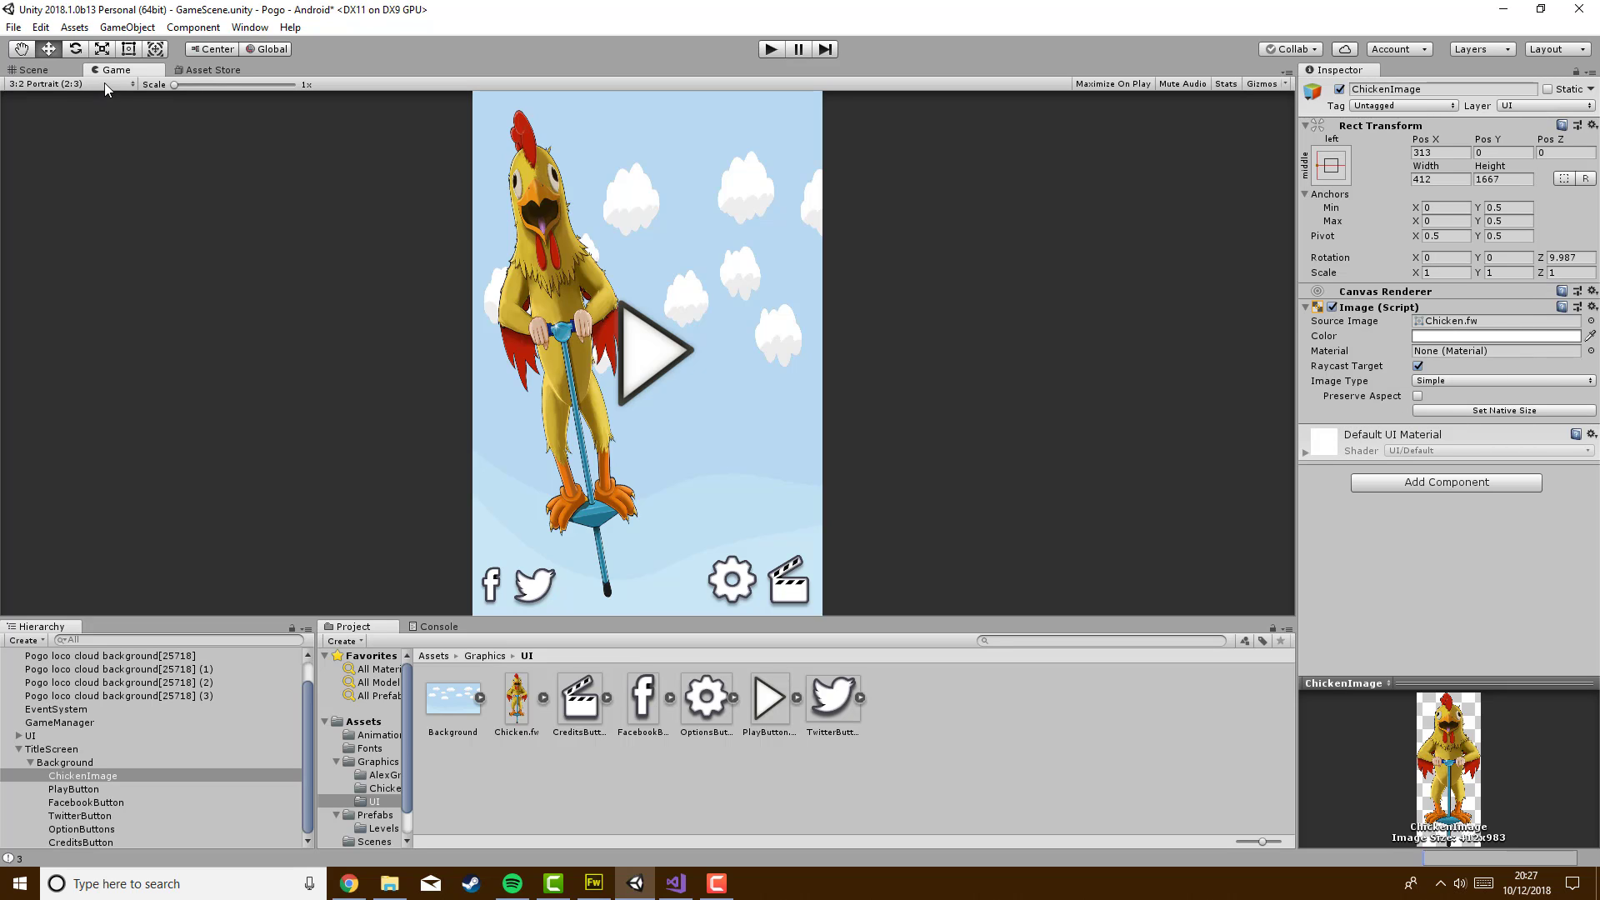
{"action": "left_click", "coordinate": [108, 80]}
{"action": "left_click", "coordinate": [70, 344]}
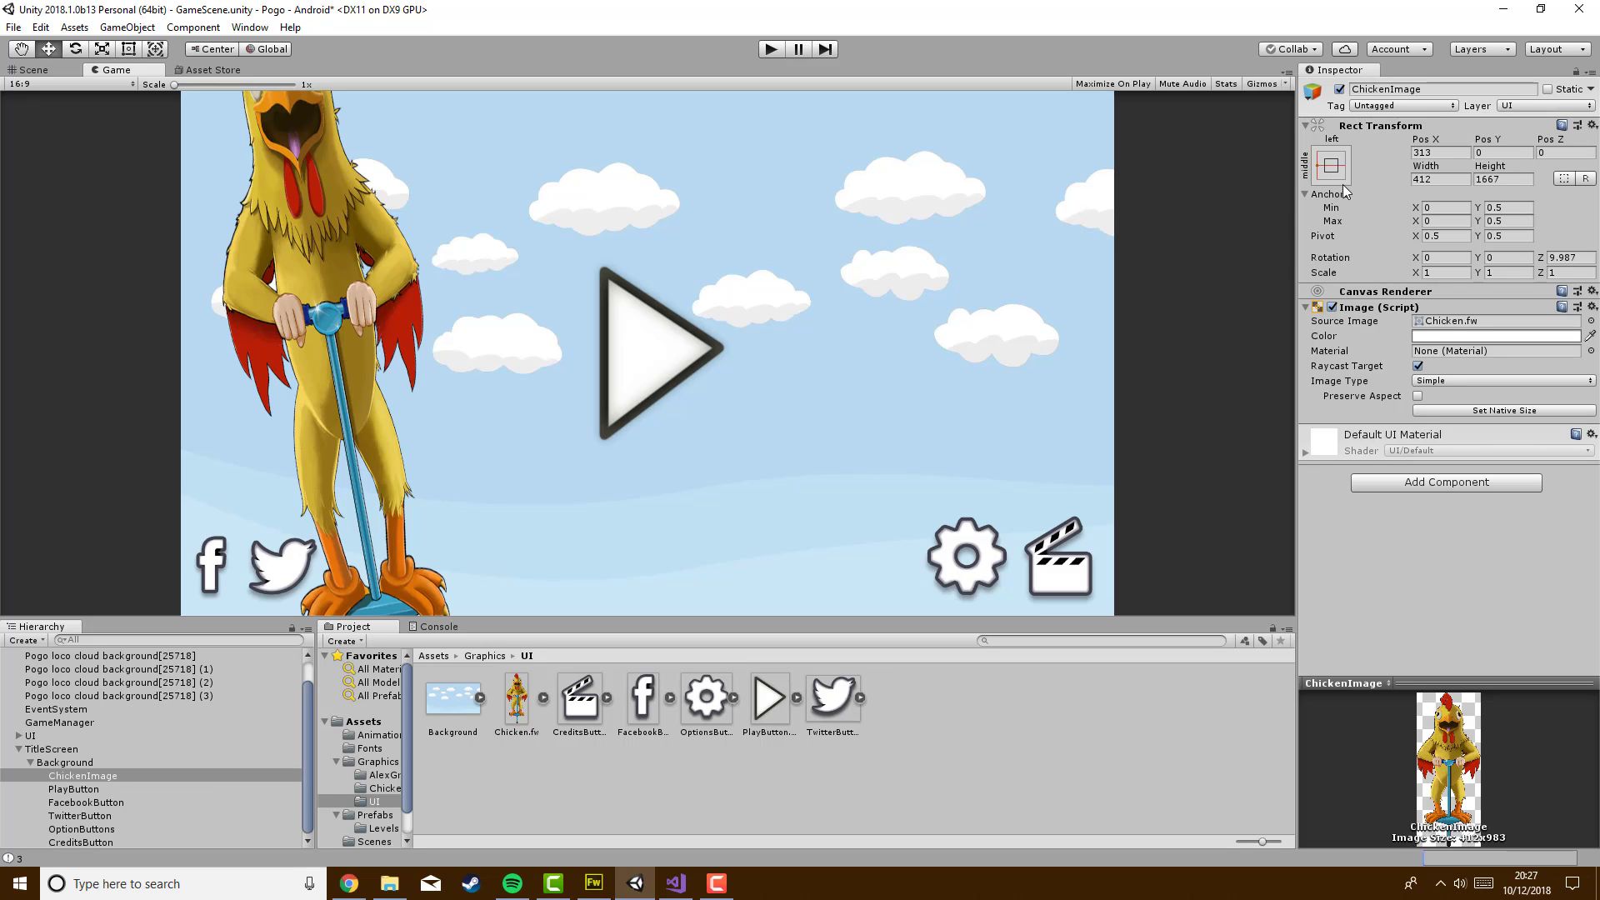
{"action": "key", "text": "ctrl+z"}
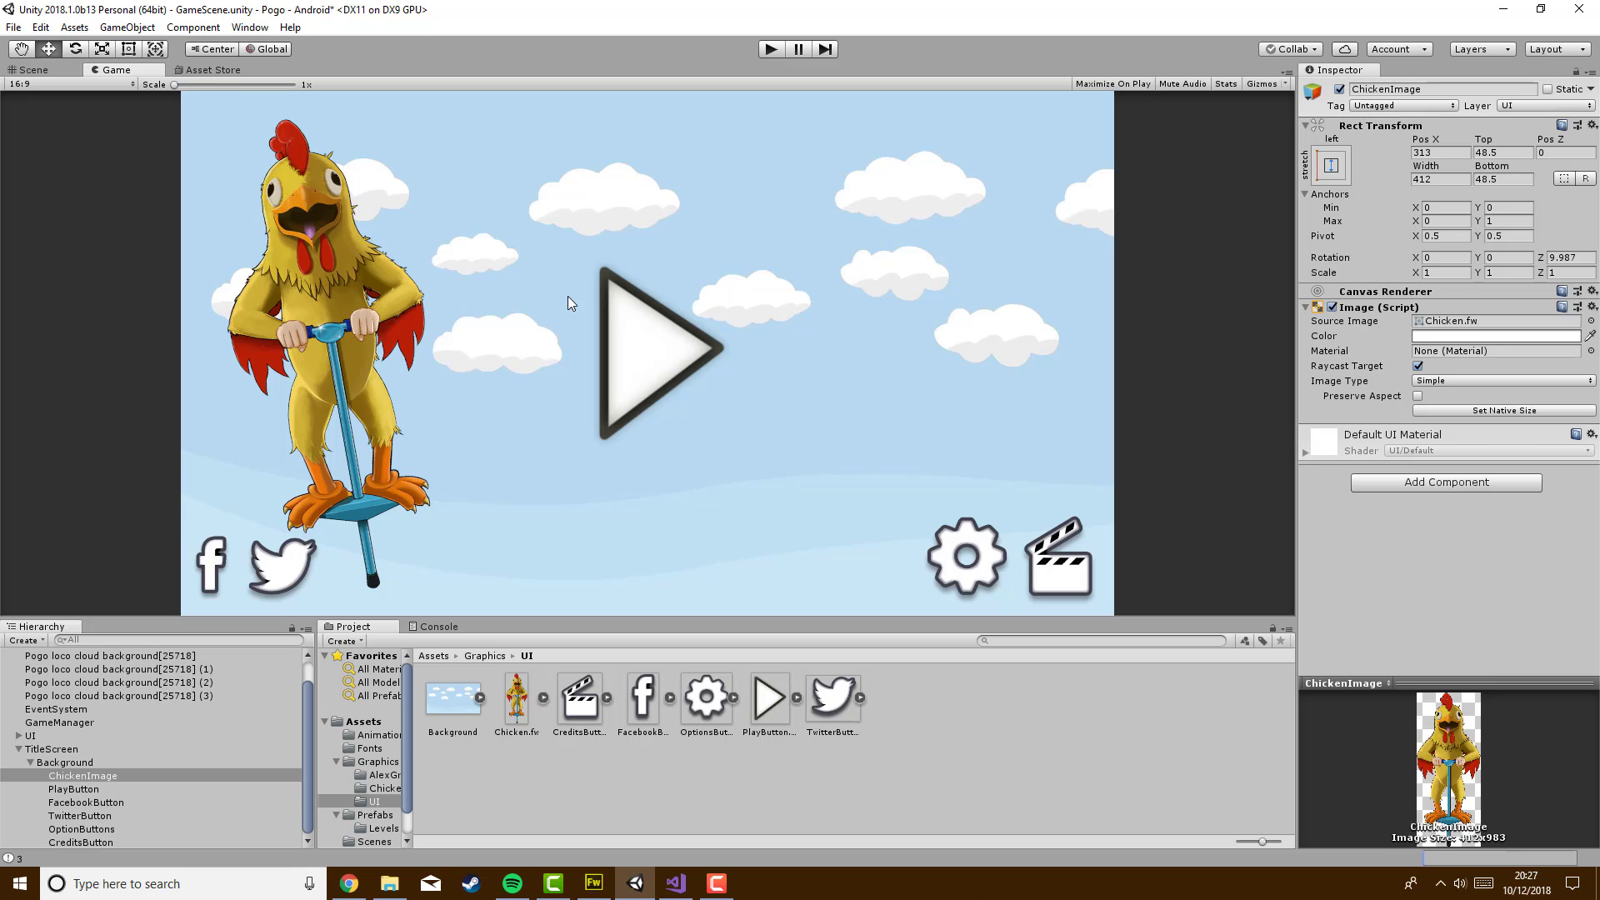
{"action": "left_click", "coordinate": [1418, 397]}
{"action": "left_click", "coordinate": [31, 763]}
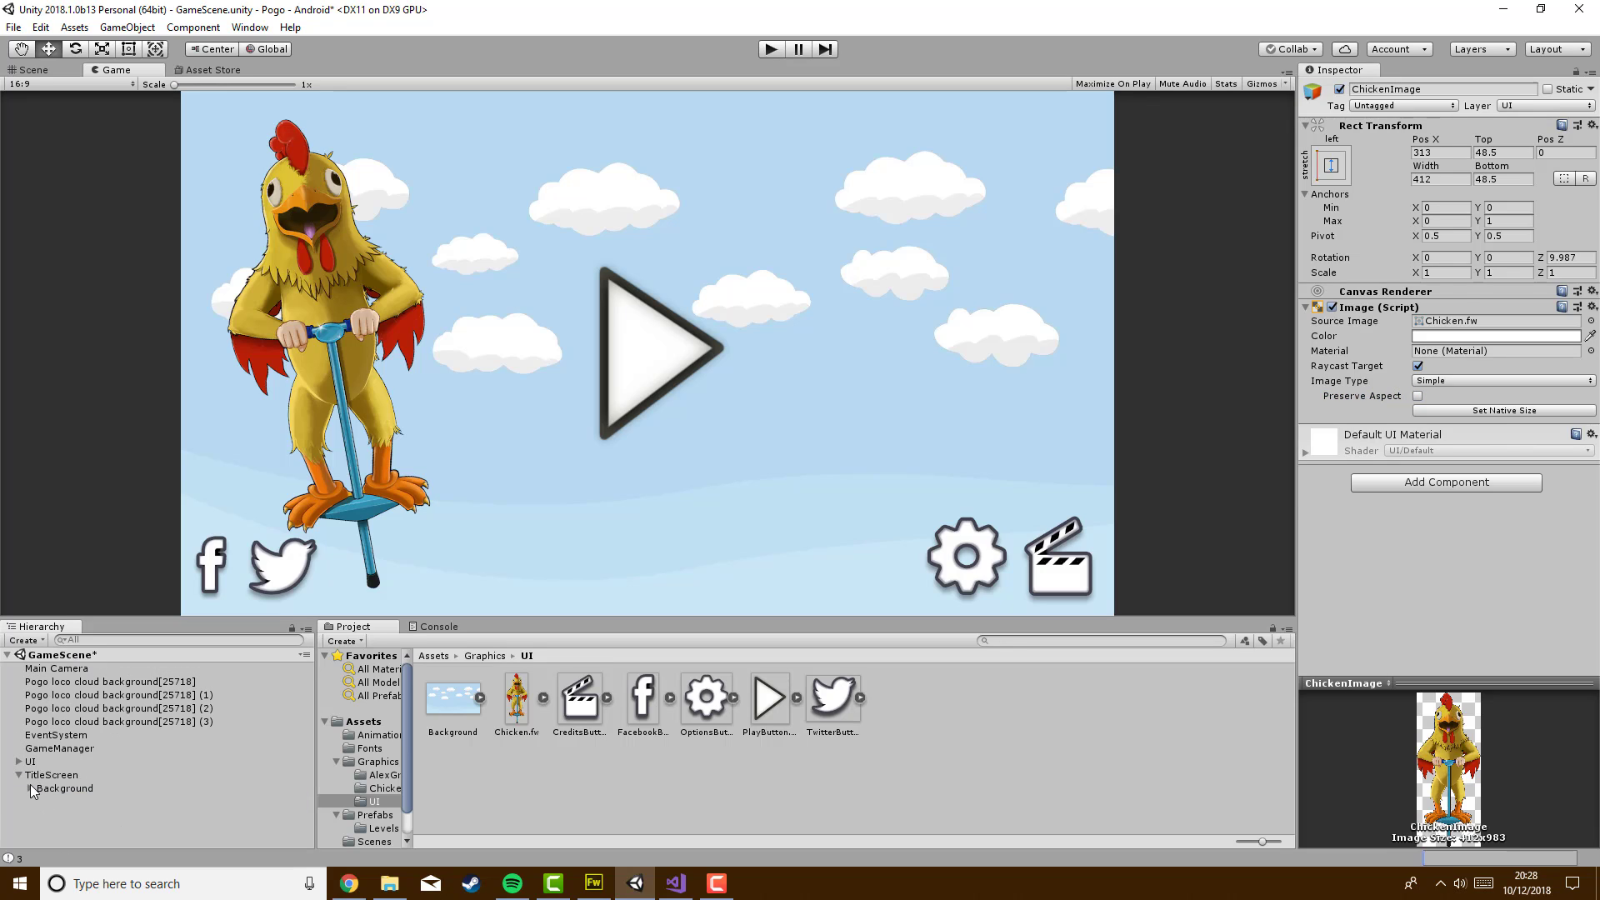
{"action": "left_click", "coordinate": [40, 776]}
{"action": "right_click", "coordinate": [64, 776]}
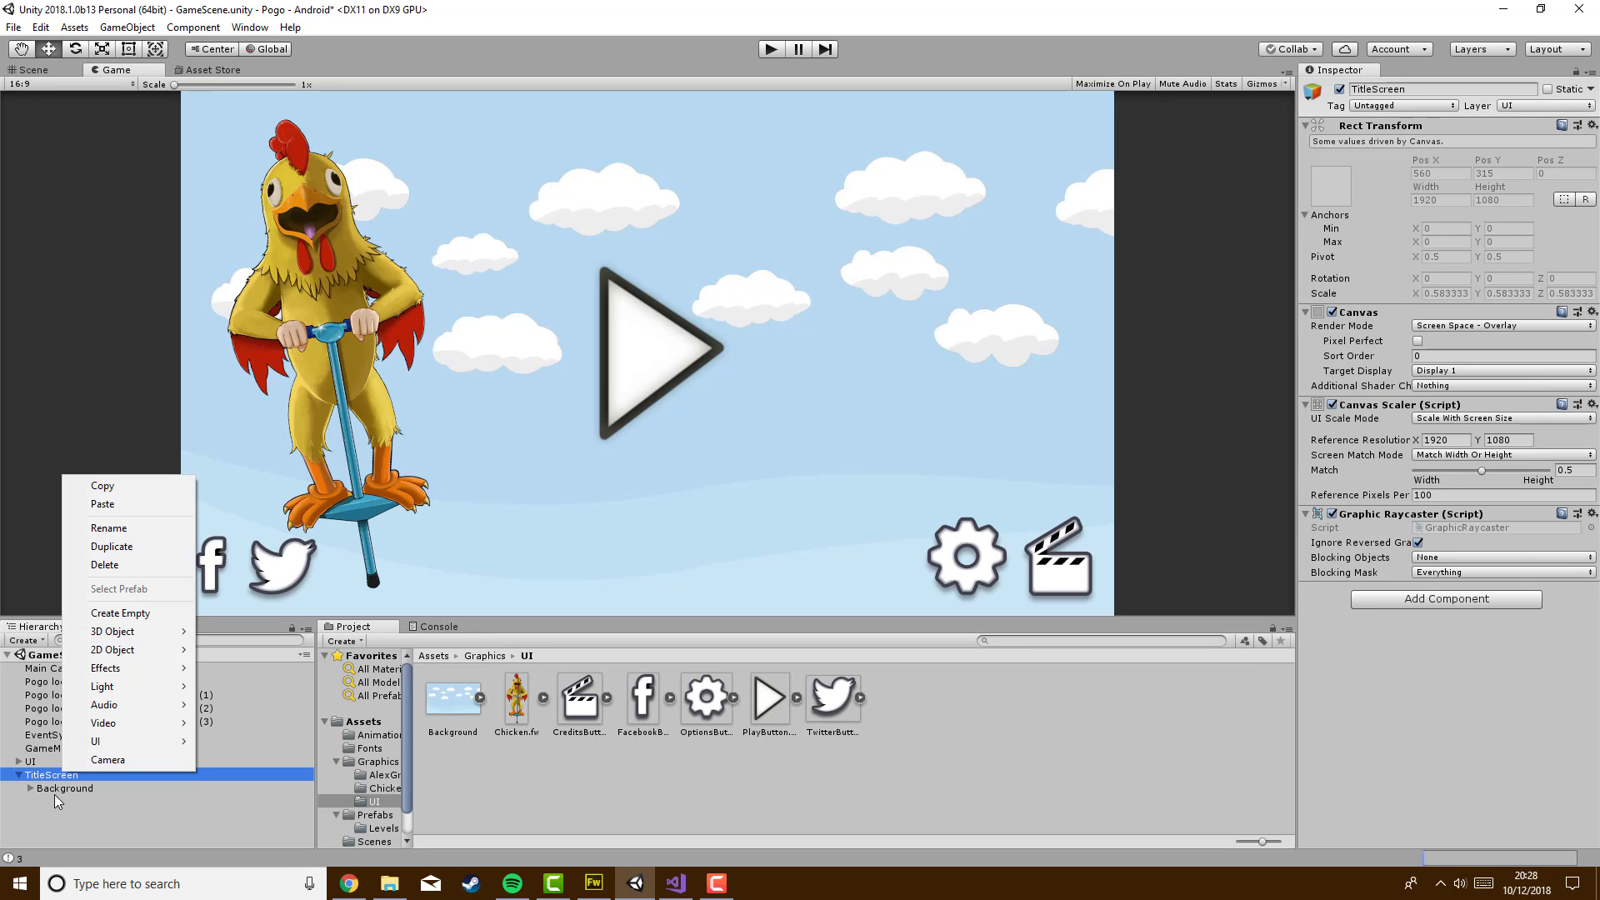
{"action": "mouse_move", "coordinate": [166, 741]}
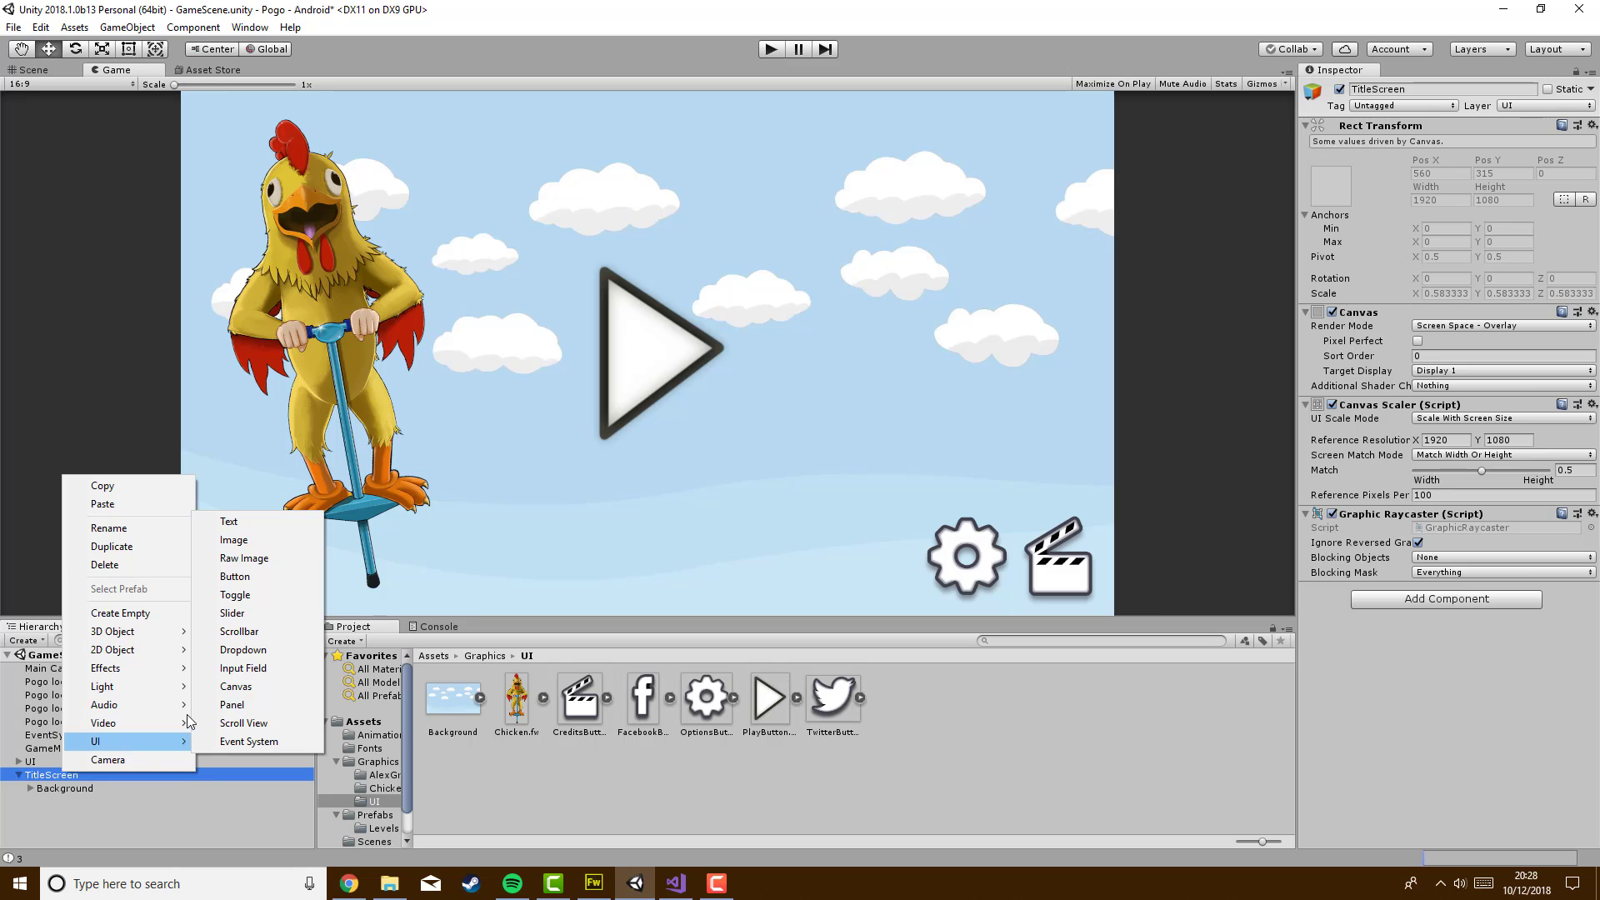
{"action": "left_click", "coordinate": [231, 705]}
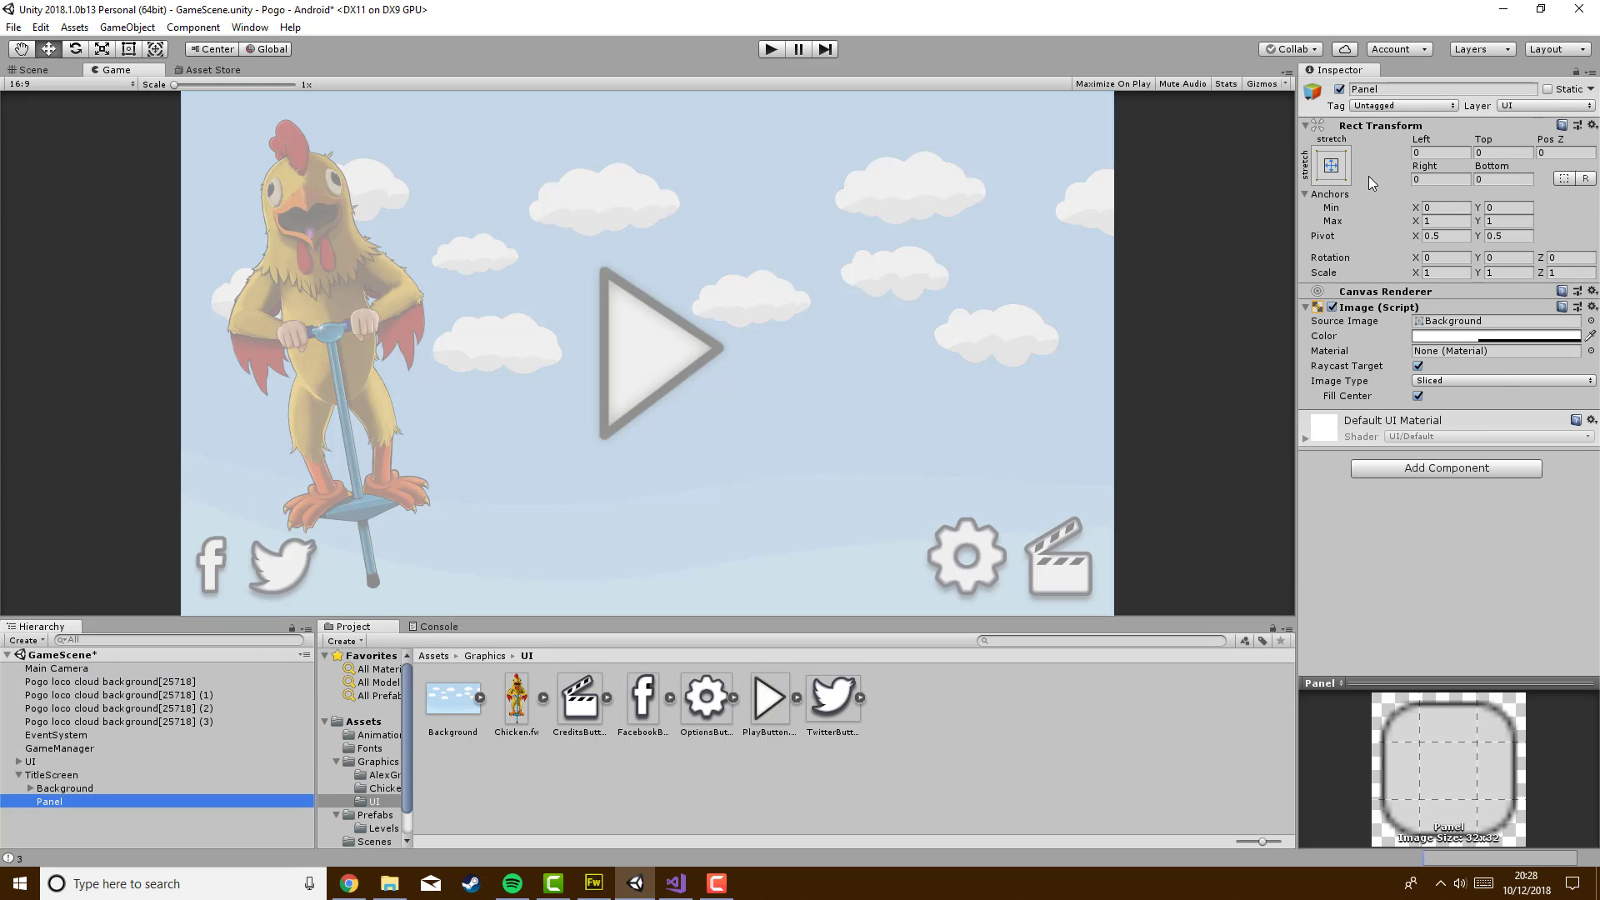
{"action": "left_click", "coordinate": [1480, 337]}
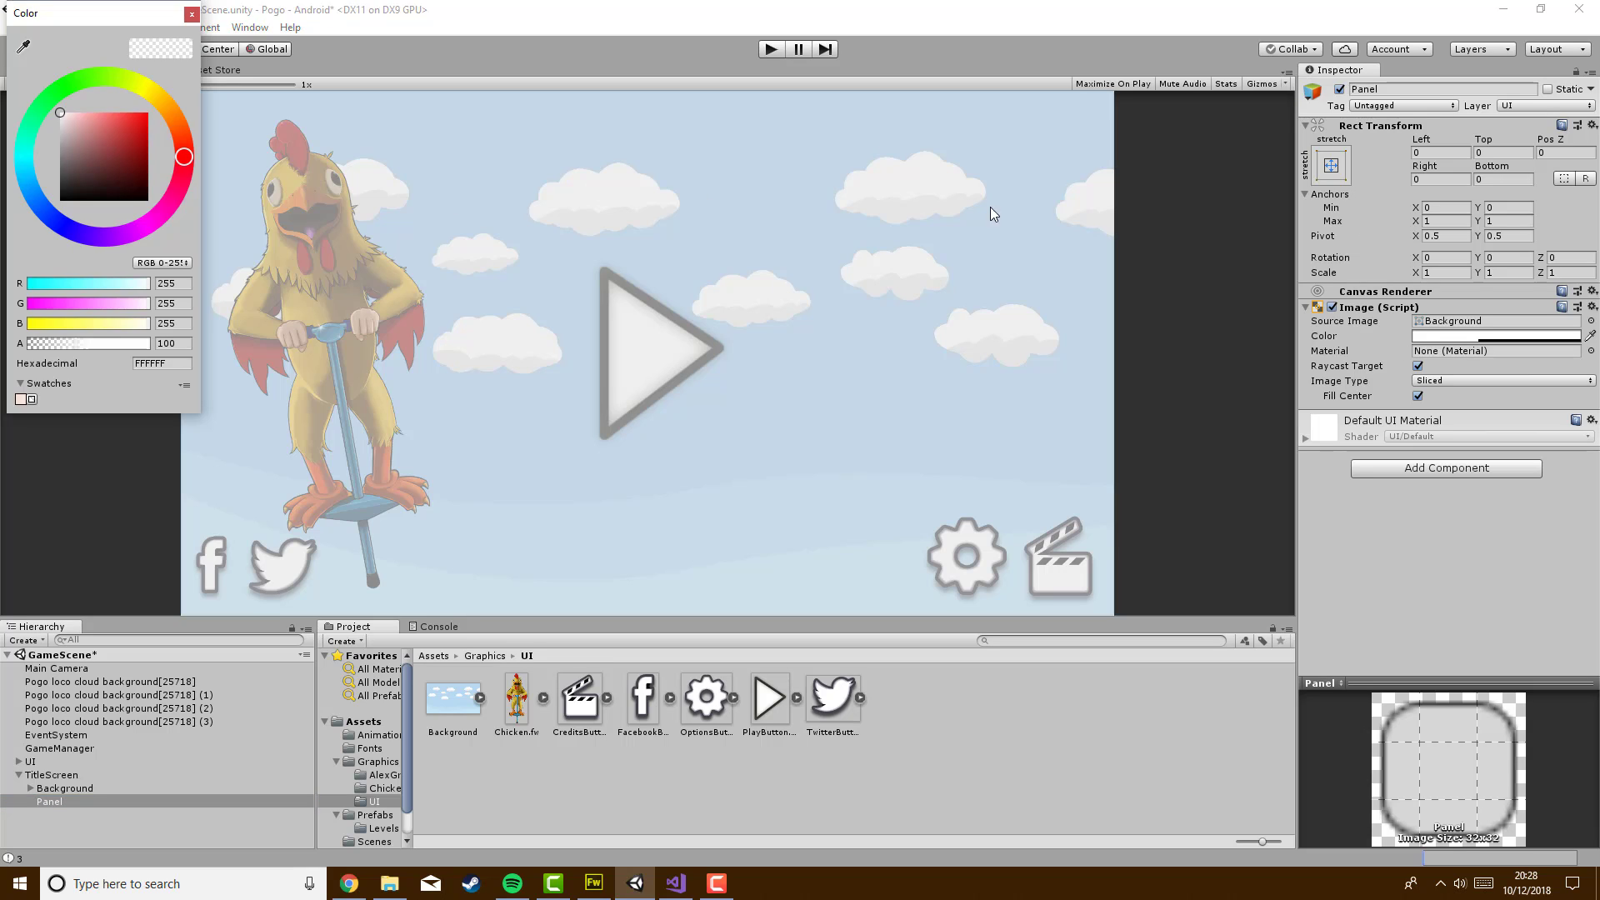
{"action": "left_click", "coordinate": [191, 14]}
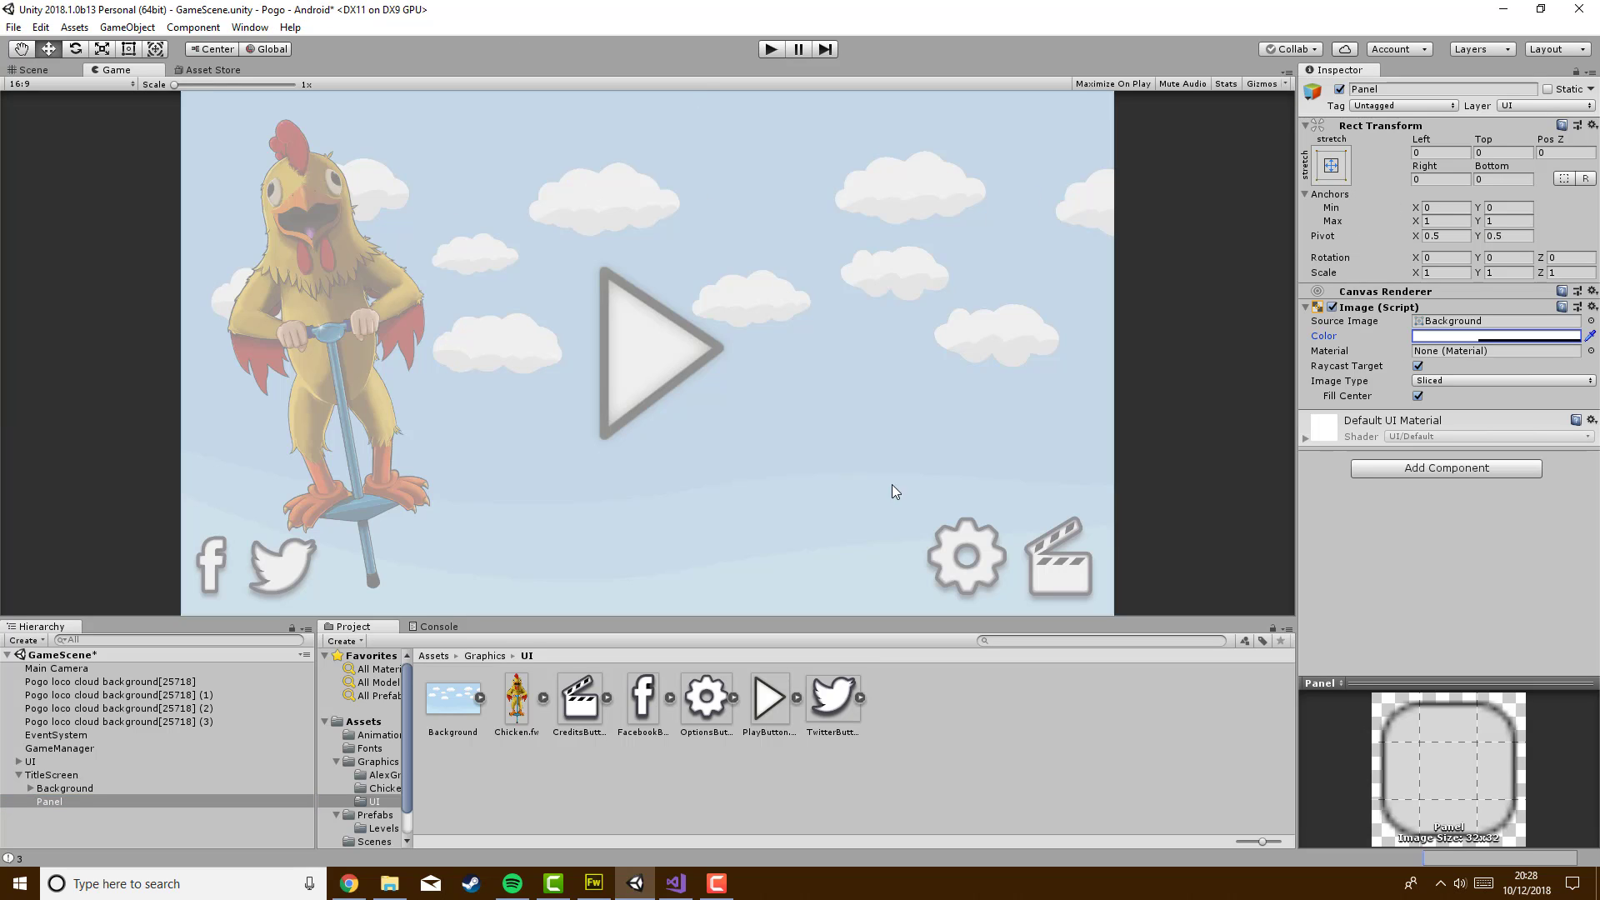
{"action": "right_click", "coordinate": [58, 802]}
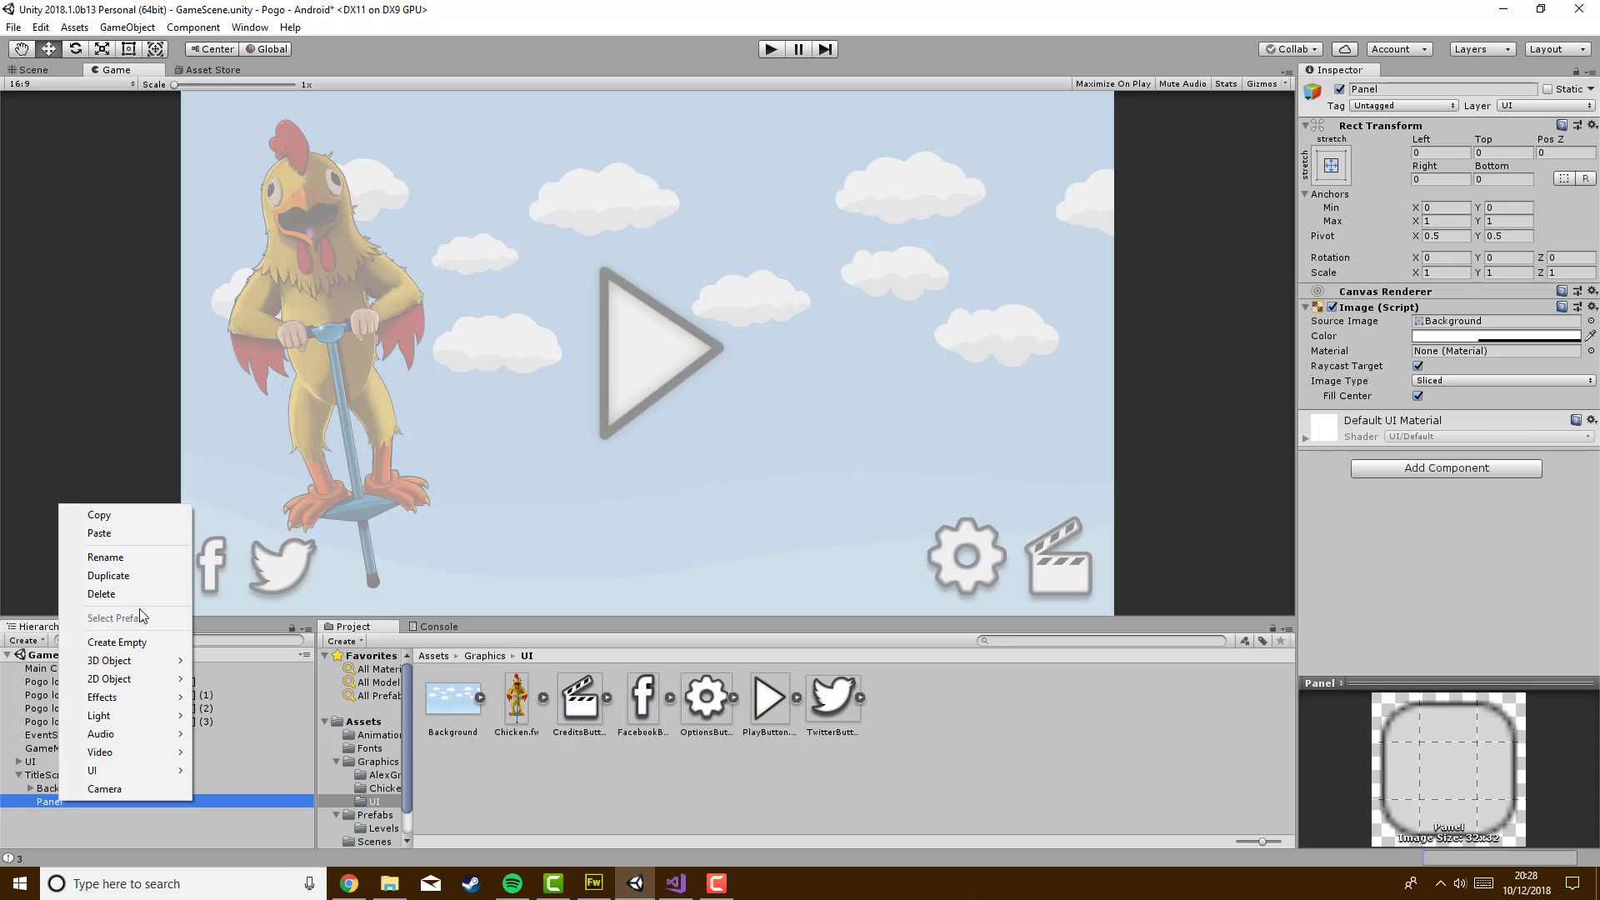
{"action": "left_click", "coordinate": [102, 593]}
Add a UI Image under TitleScreen and move it horizontally beyond the play button to Pos X about 284
{"action": "right_click", "coordinate": [50, 773]}
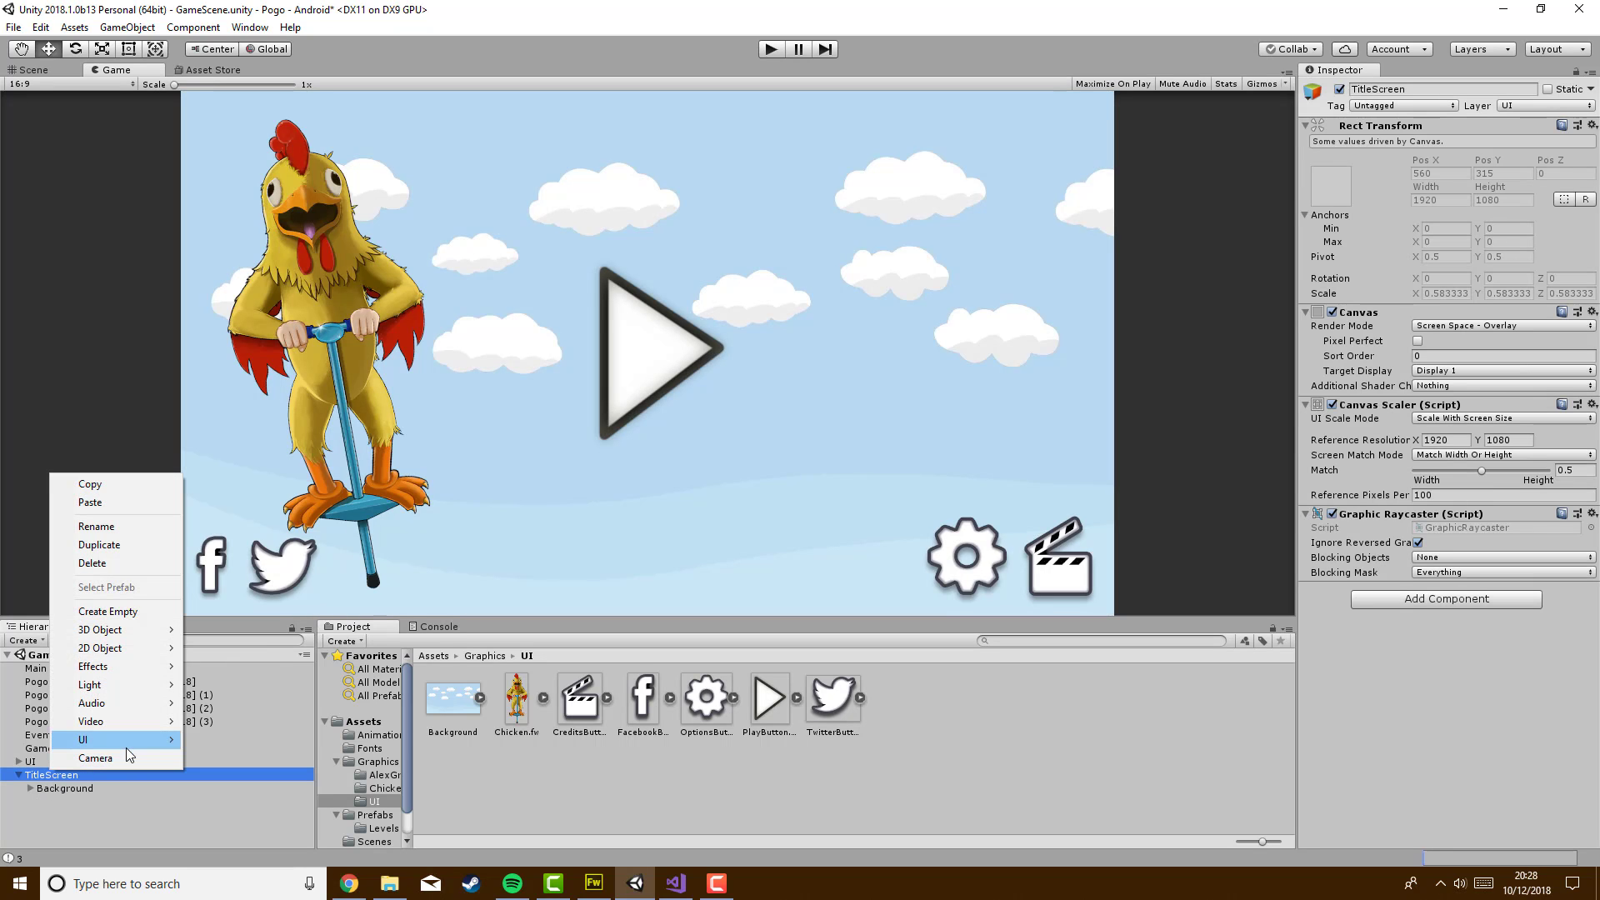
{"action": "mouse_move", "coordinate": [125, 739]}
{"action": "left_click", "coordinate": [250, 546]}
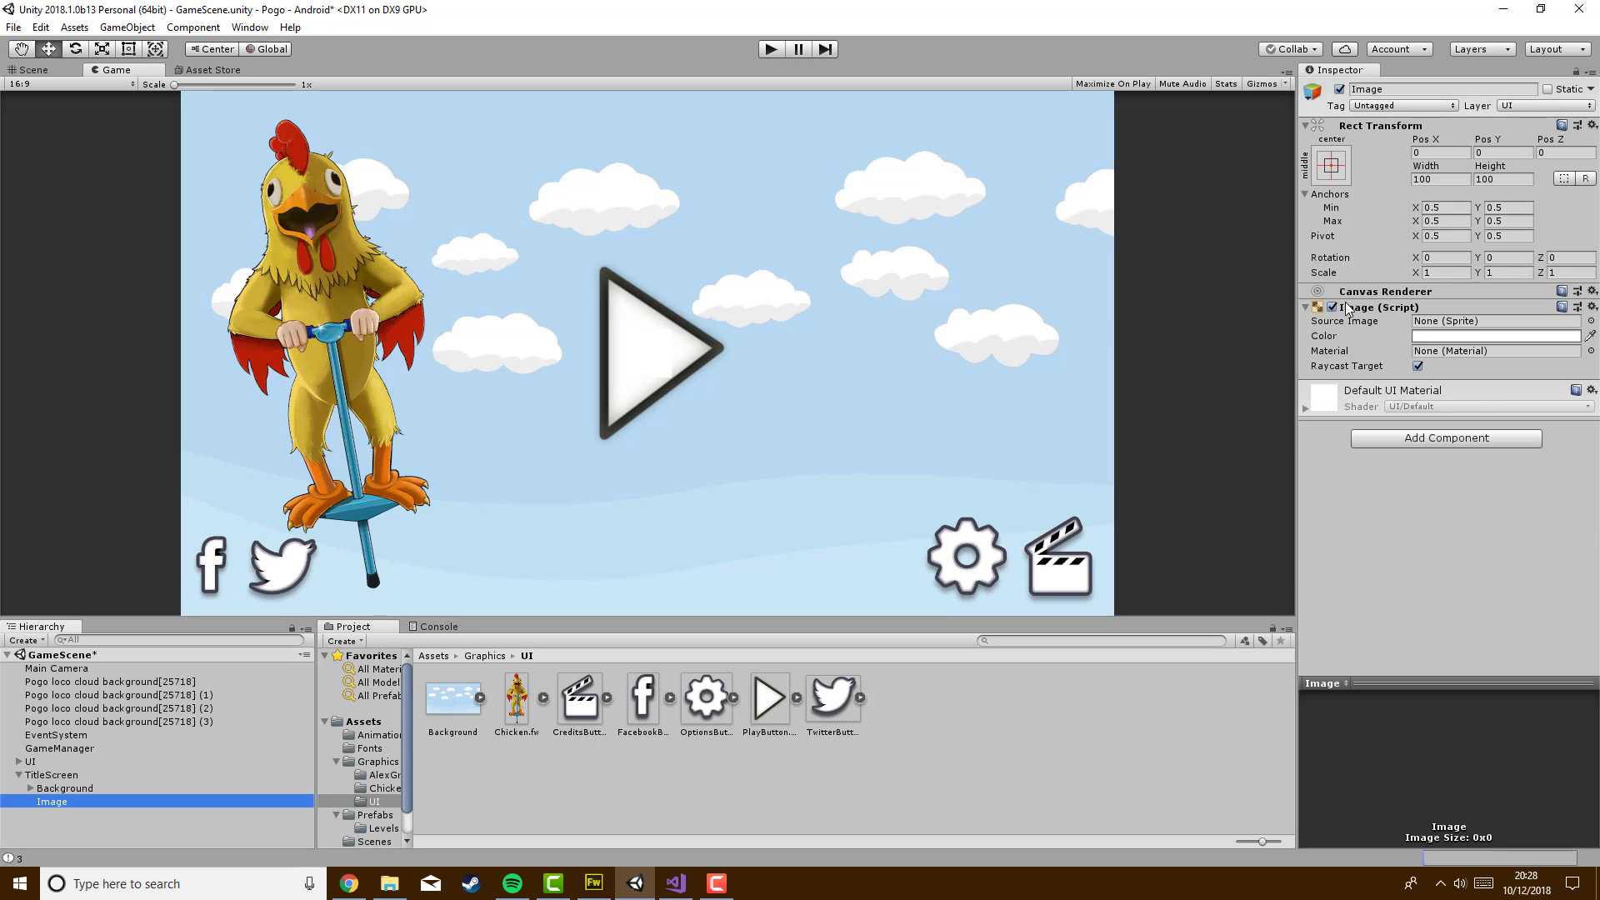
{"action": "left_click", "coordinate": [35, 70]}
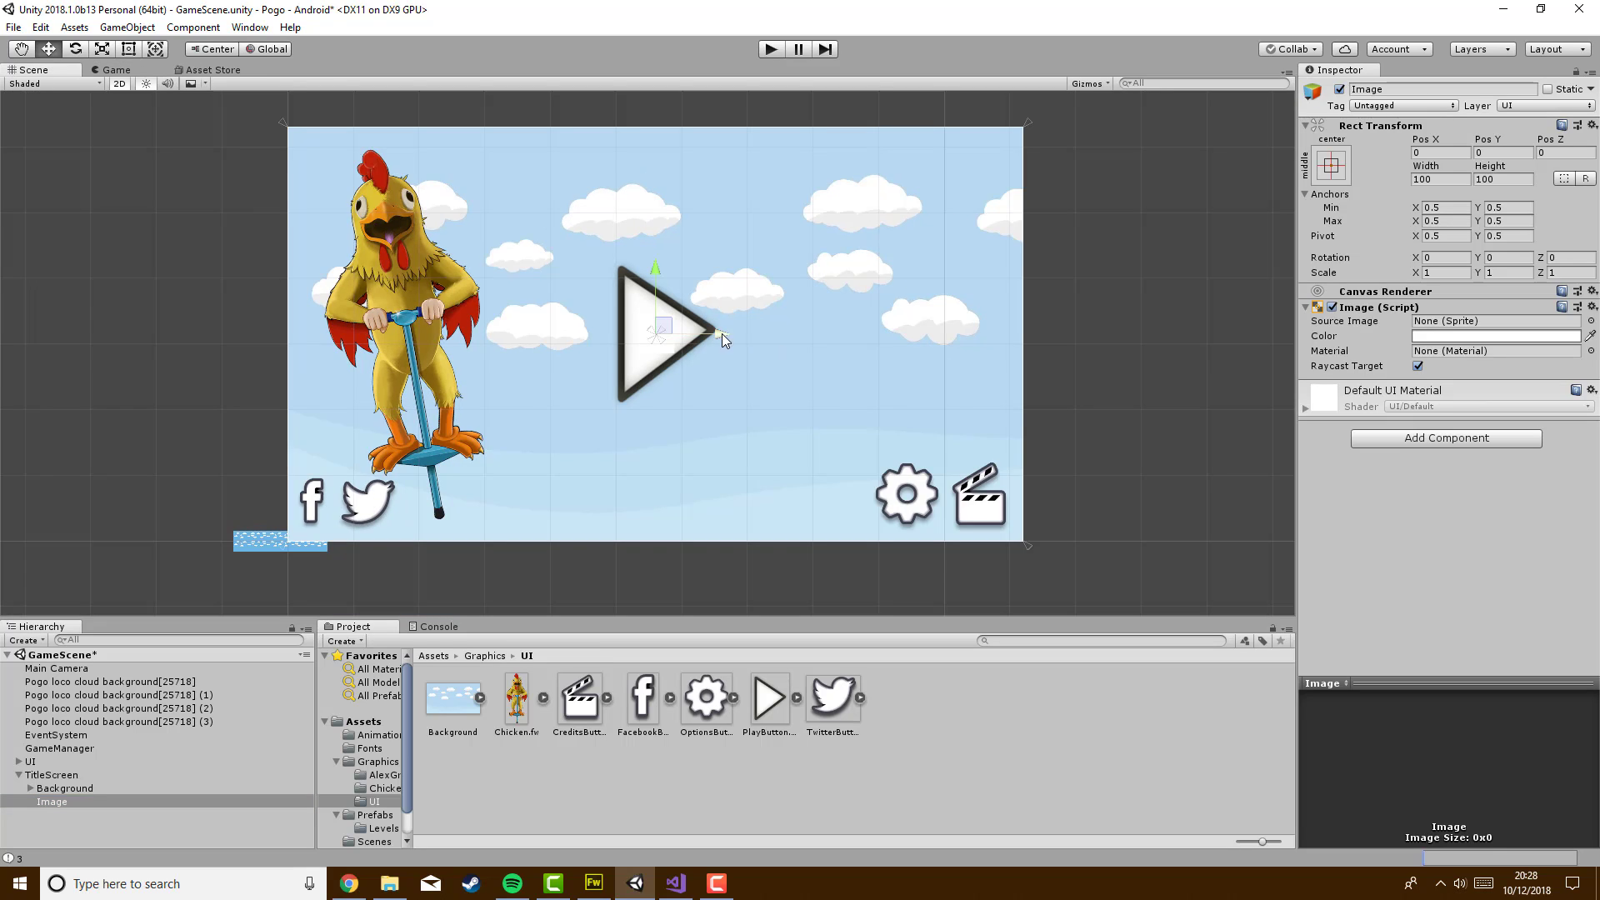
{"action": "left_click_drag", "start_coordinate": [722, 334], "coordinate": [816, 340]}
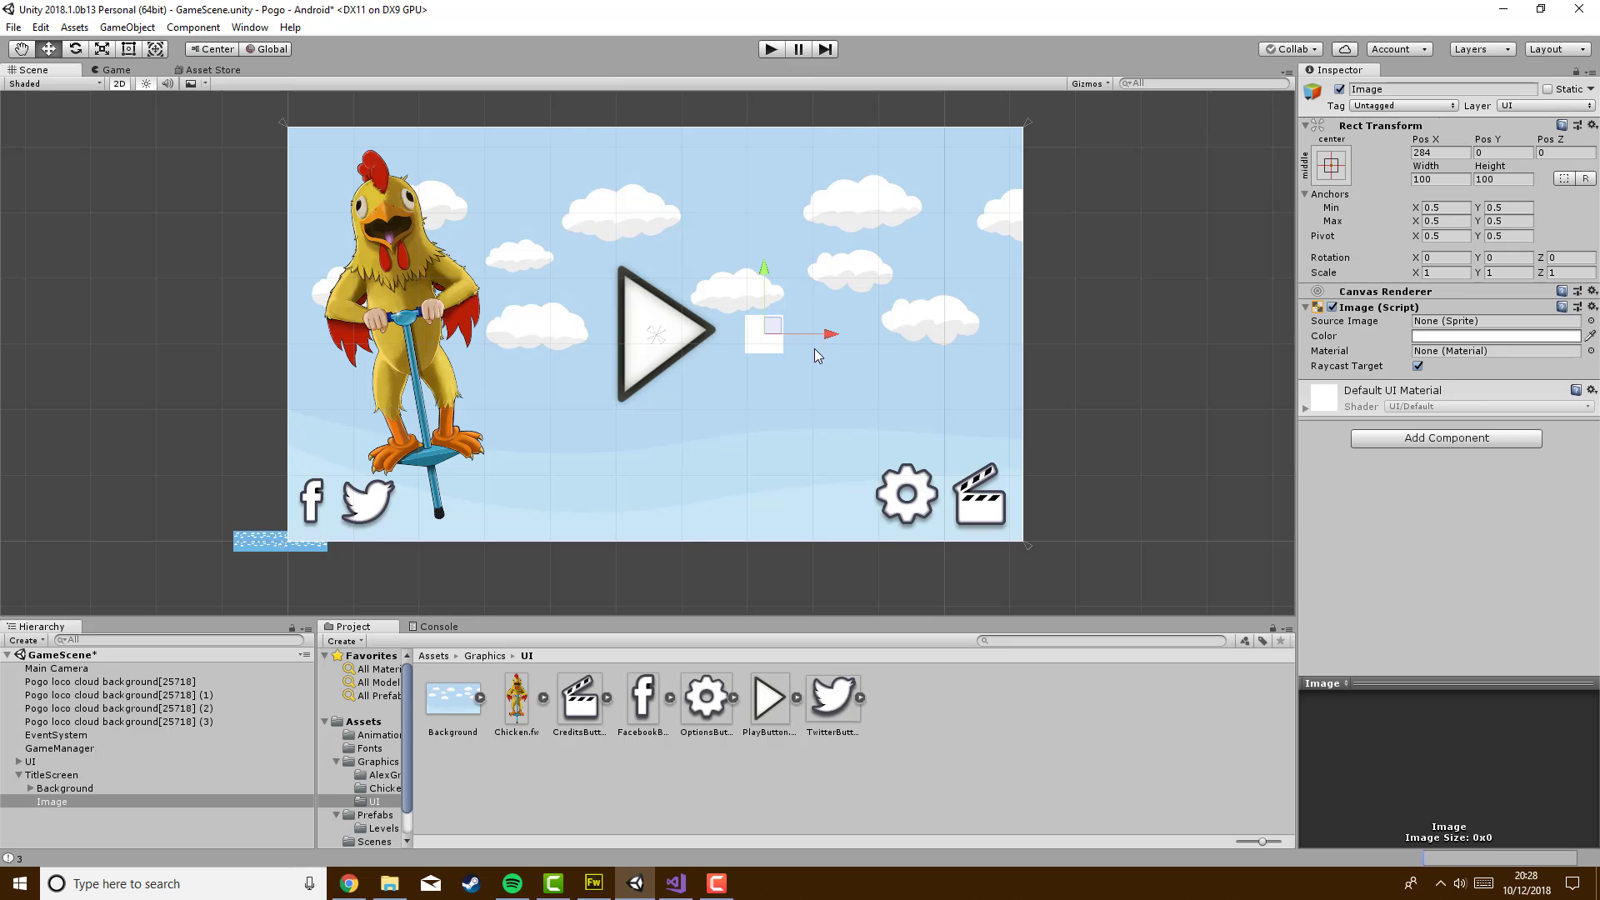
Move the new image to Pos X about 395 and scale it to about 8.4 in X and 9.87 in Y
{"action": "left_click_drag", "start_coordinate": [822, 341], "coordinate": [862, 345]}
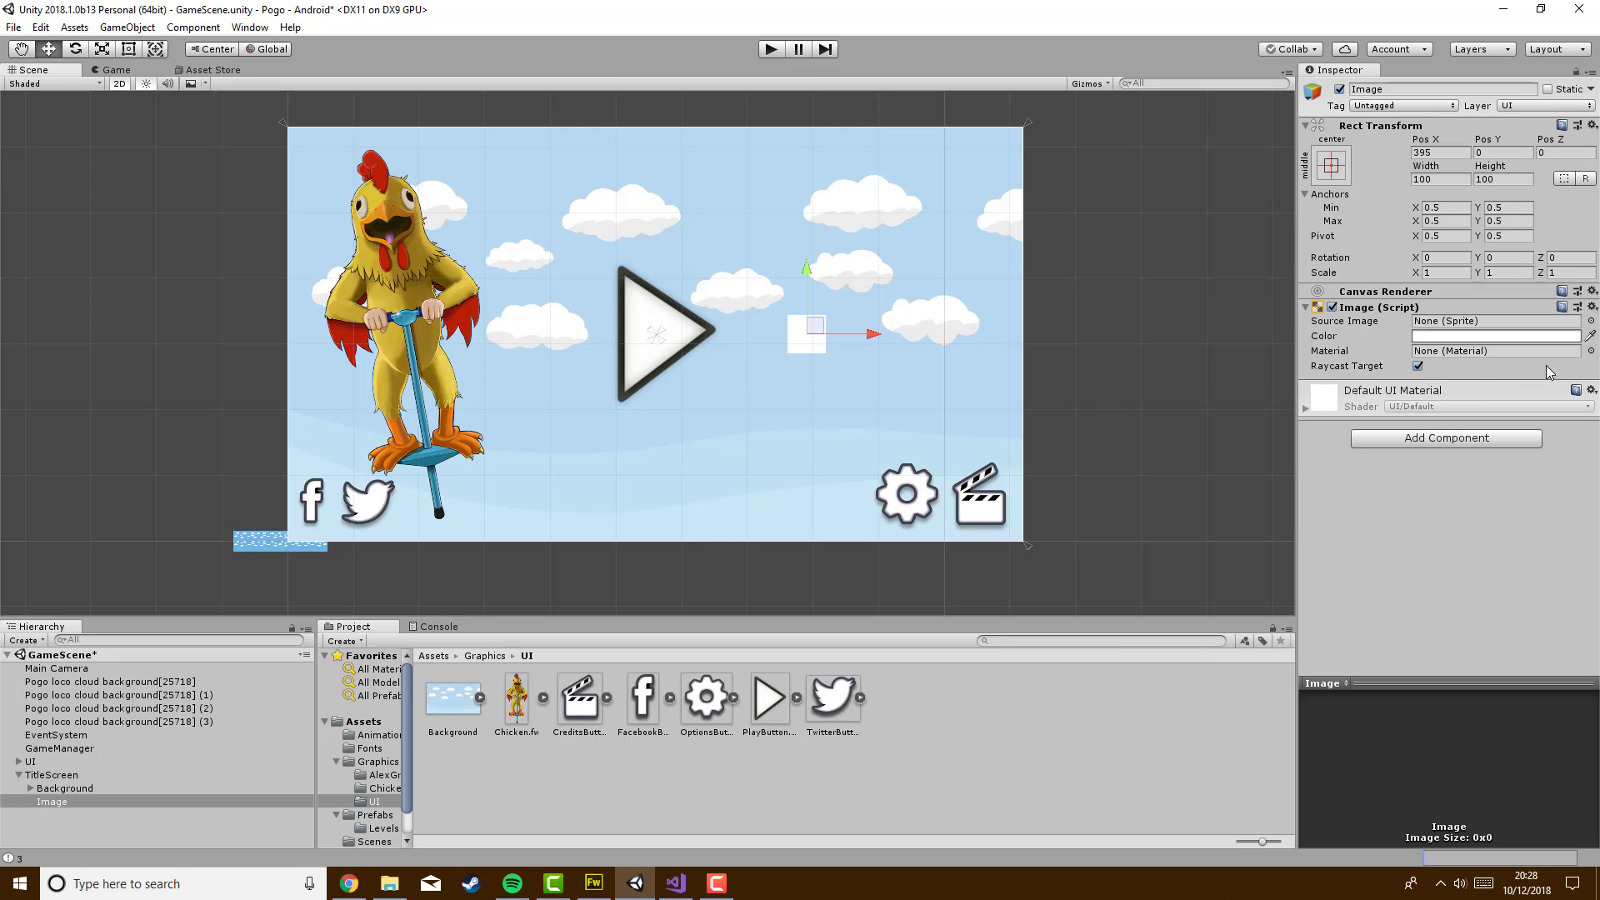
{"action": "left_click", "coordinate": [102, 49]}
{"action": "left_click_drag", "start_coordinate": [818, 271], "coordinate": [815, 590]}
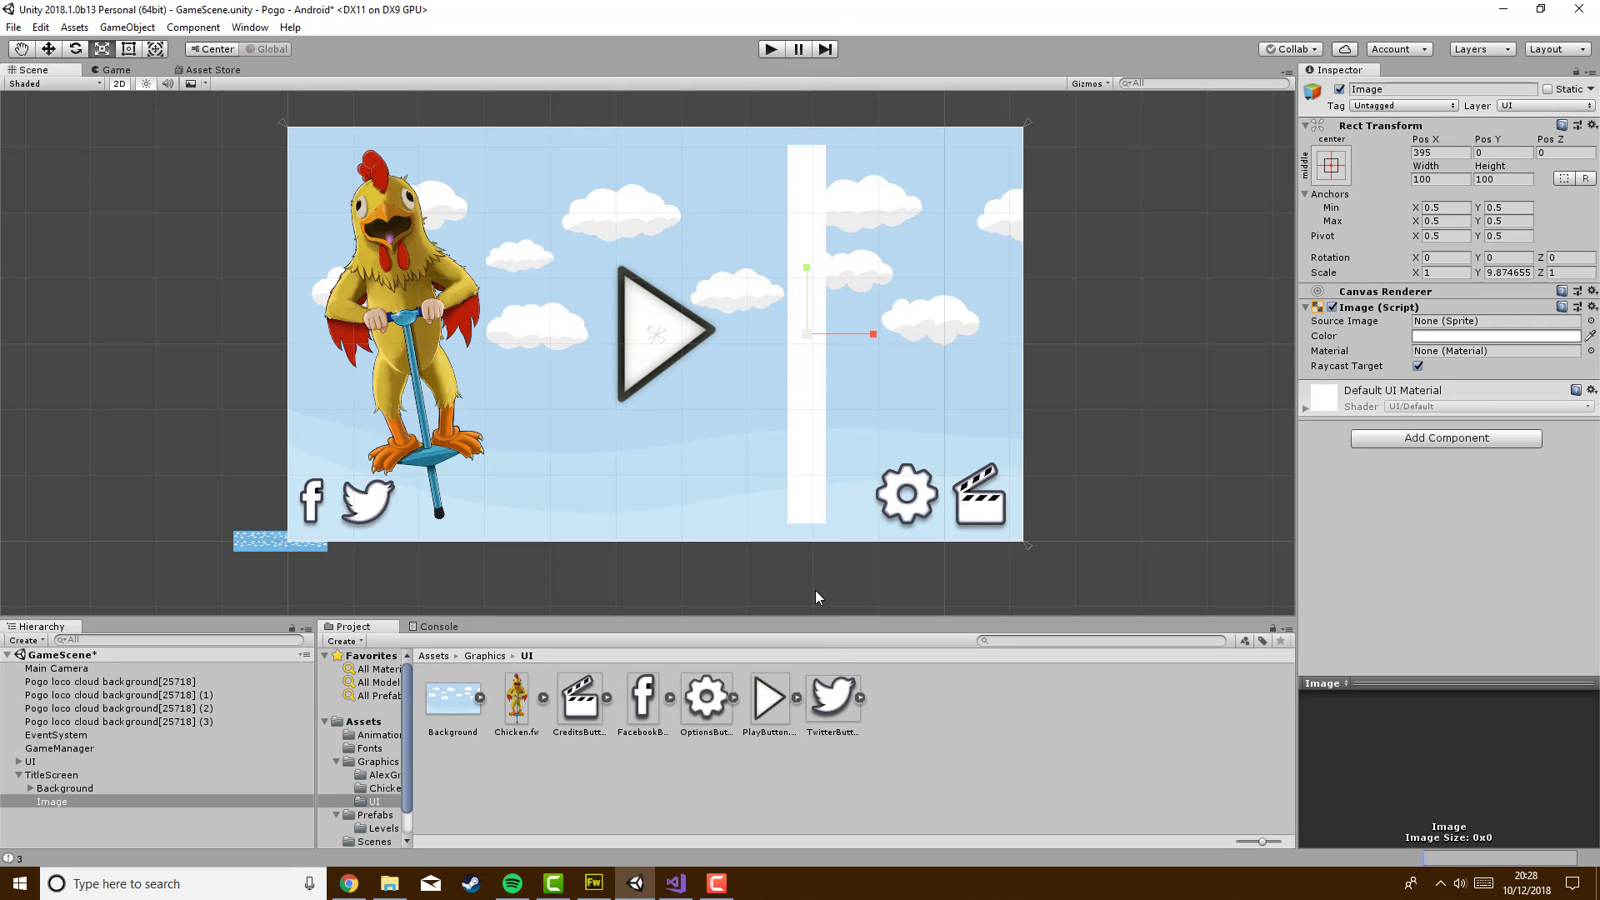
{"action": "left_click_drag", "start_coordinate": [872, 335], "coordinate": [1317, 359]}
Set the new image's color to black
{"action": "left_click", "coordinate": [1467, 337]}
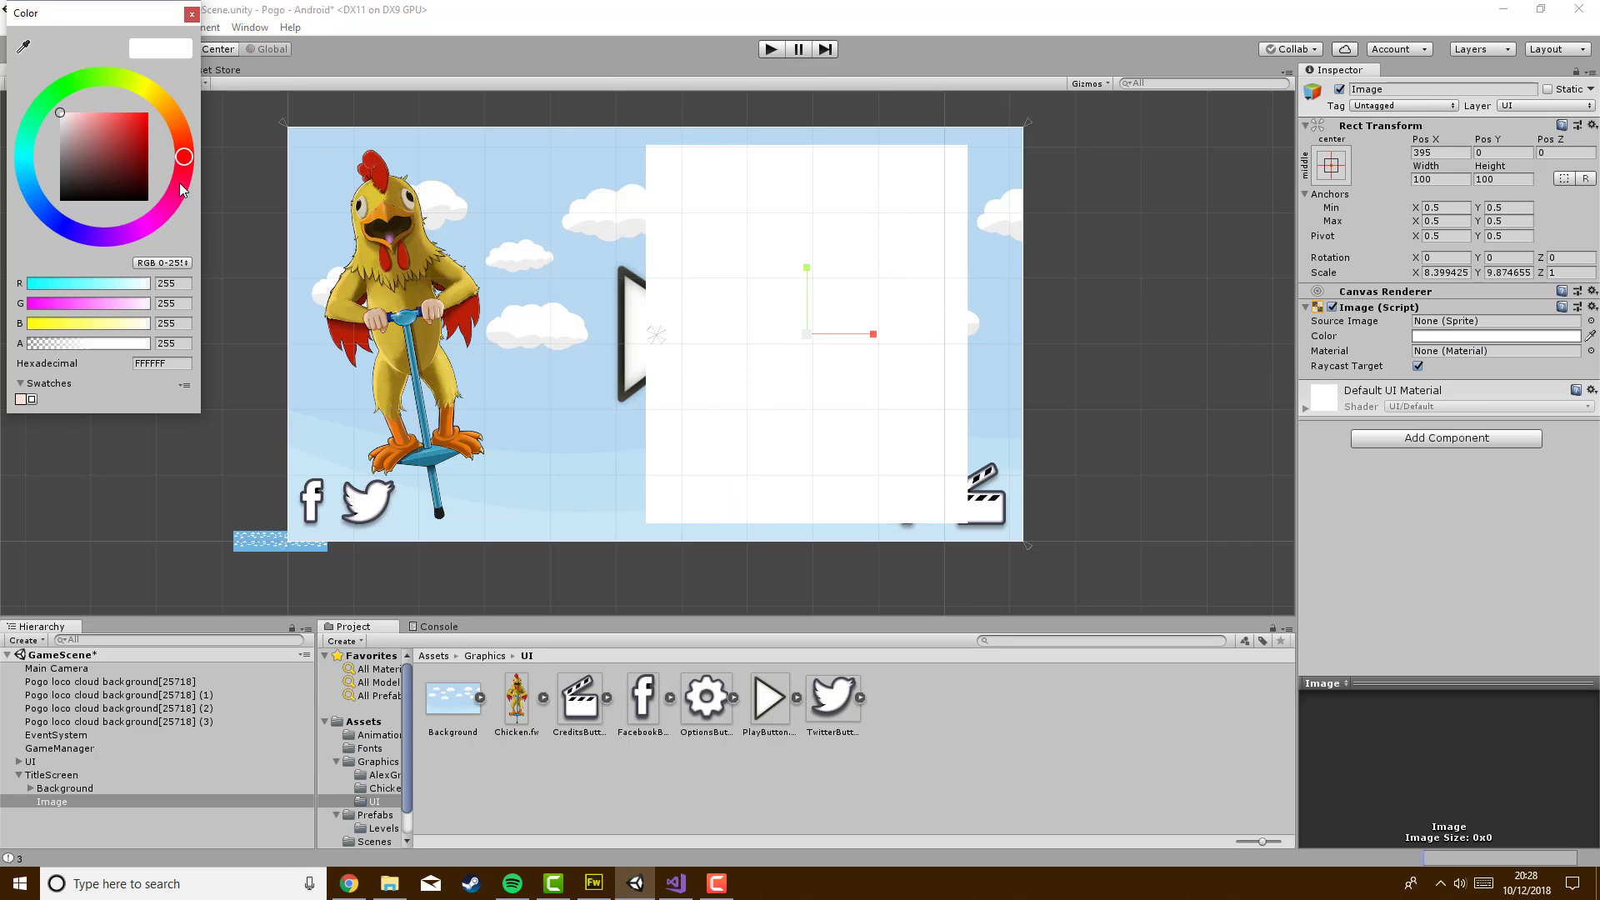
{"action": "left_click_drag", "start_coordinate": [122, 174], "coordinate": [176, 230]}
{"action": "left_click", "coordinate": [191, 14]}
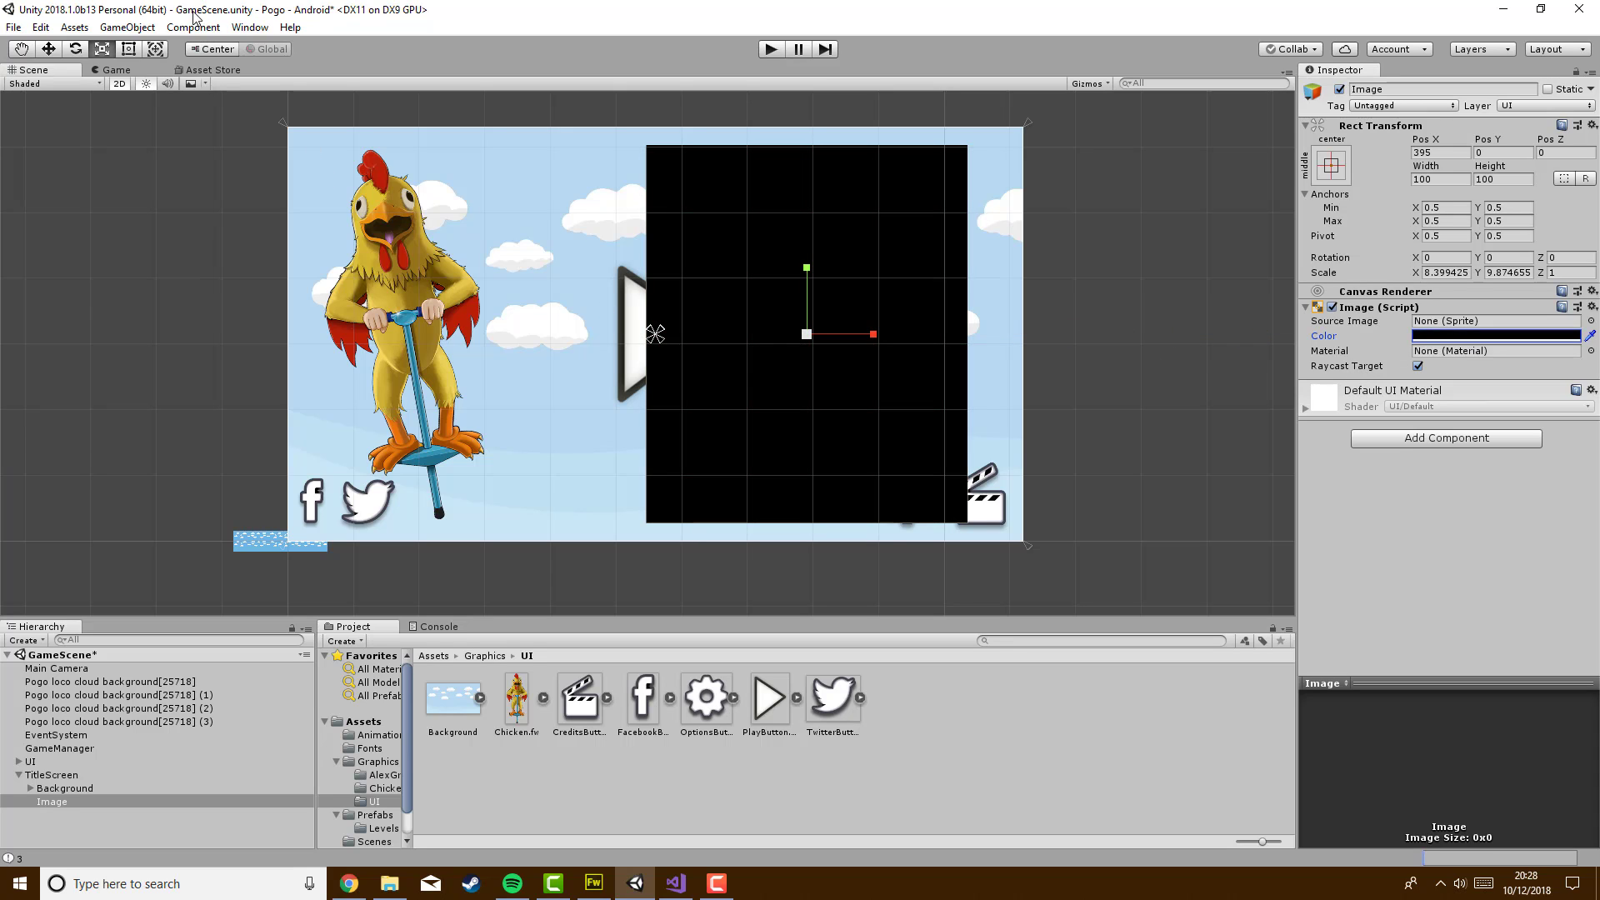
Move the black image horizontally to Pos X about 17, over the play button, and check its anchor presets
{"action": "left_click", "coordinate": [48, 50]}
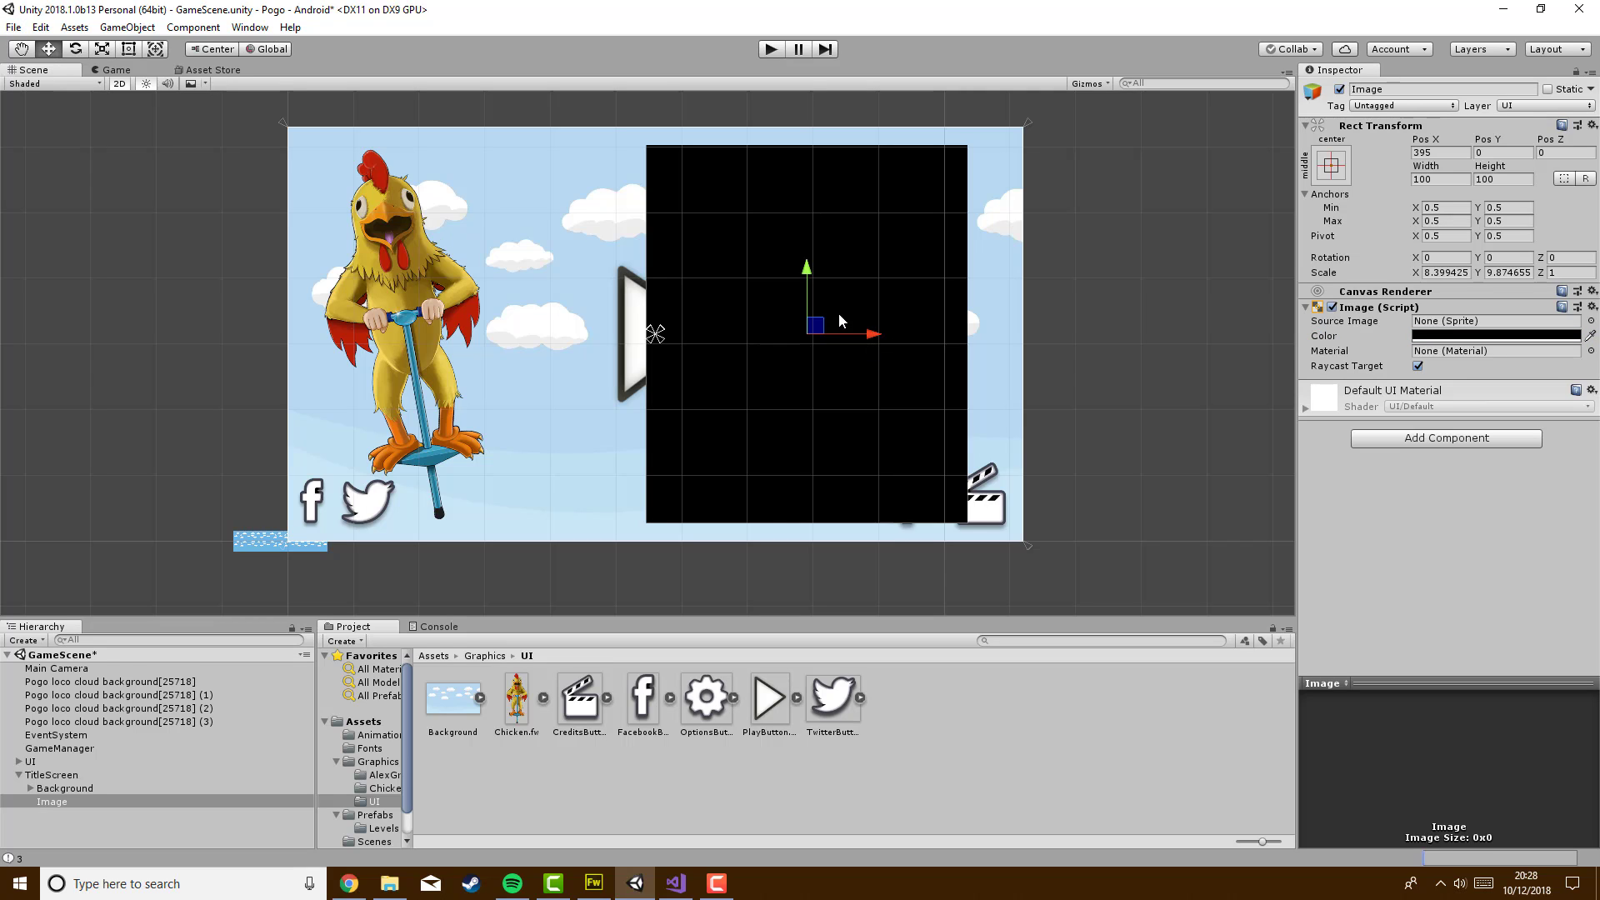
{"action": "left_click_drag", "start_coordinate": [872, 342], "coordinate": [733, 350]}
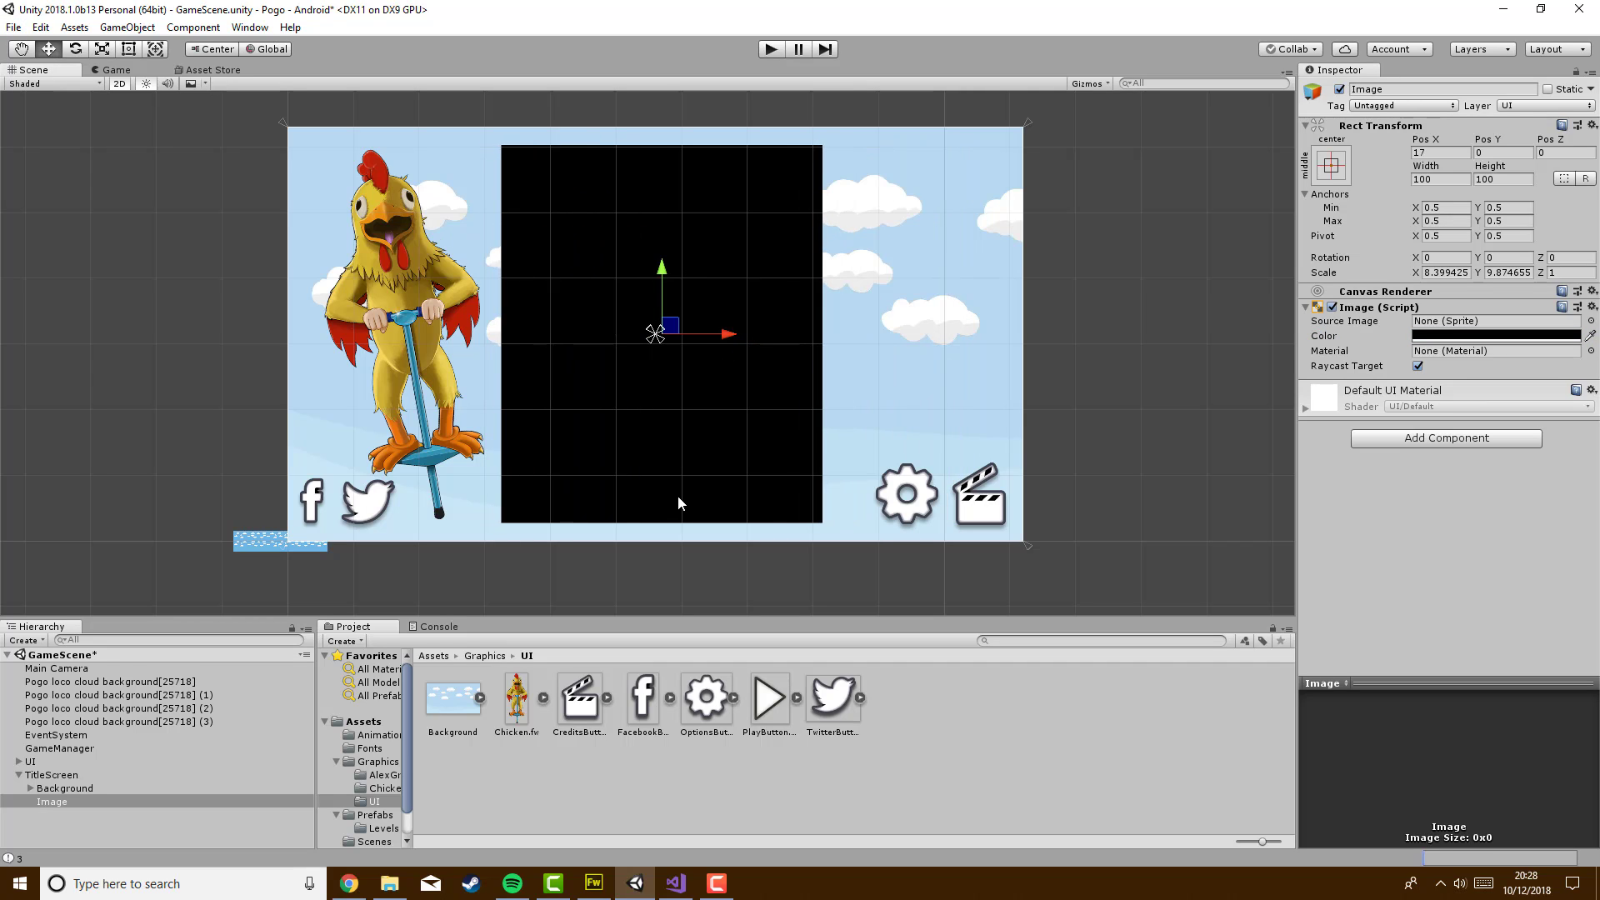
{"action": "left_click", "coordinate": [1338, 171]}
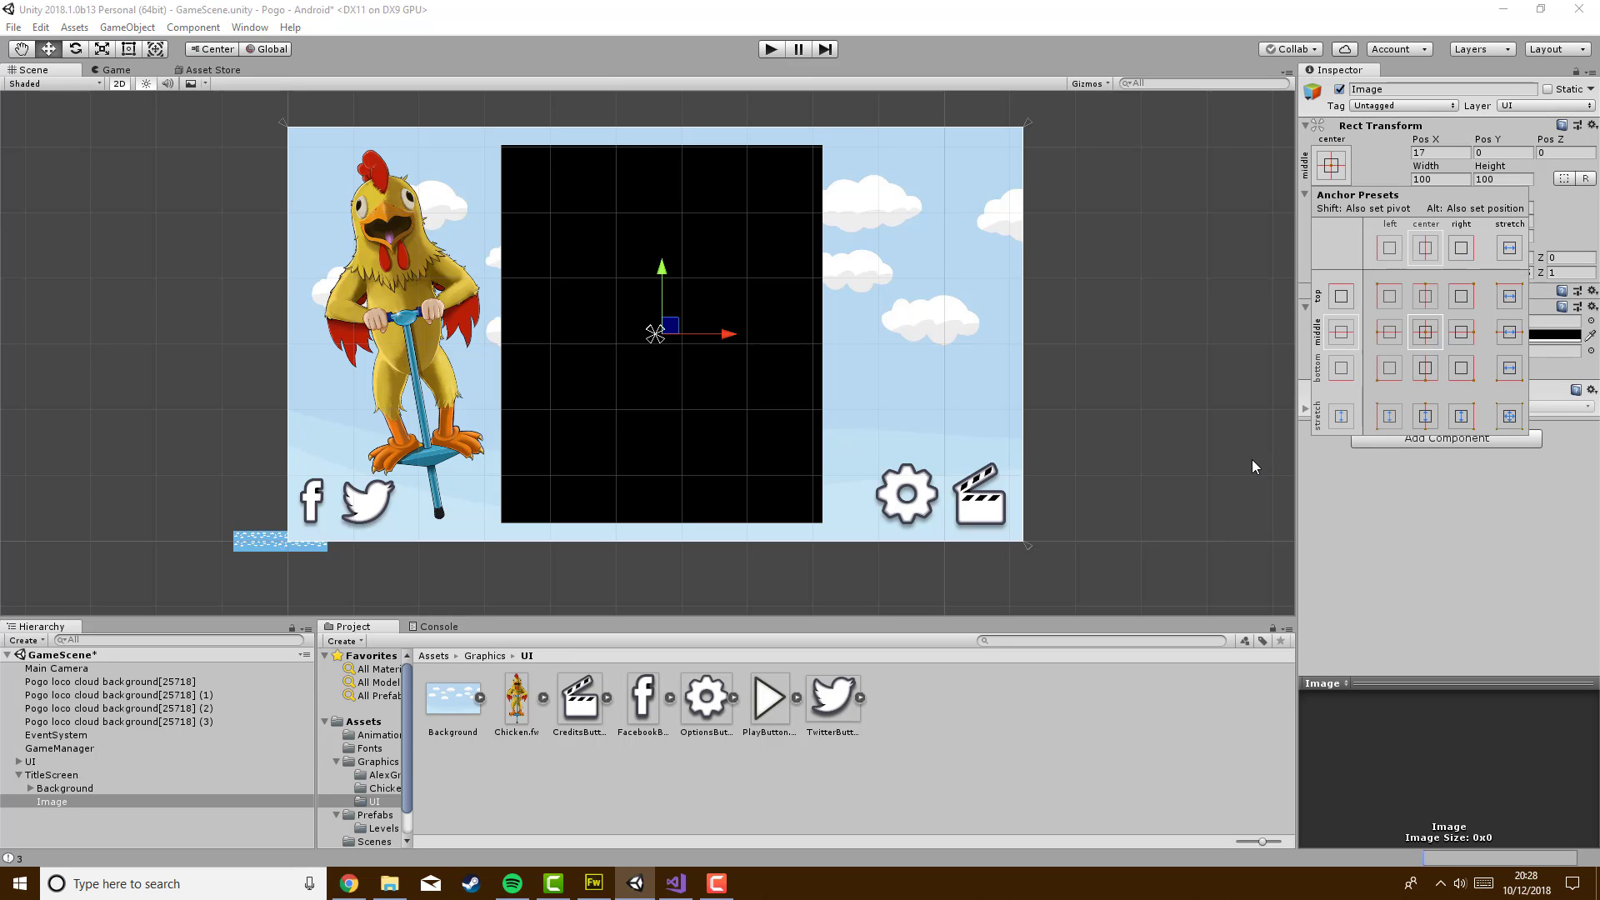
{"action": "left_click", "coordinate": [1282, 522]}
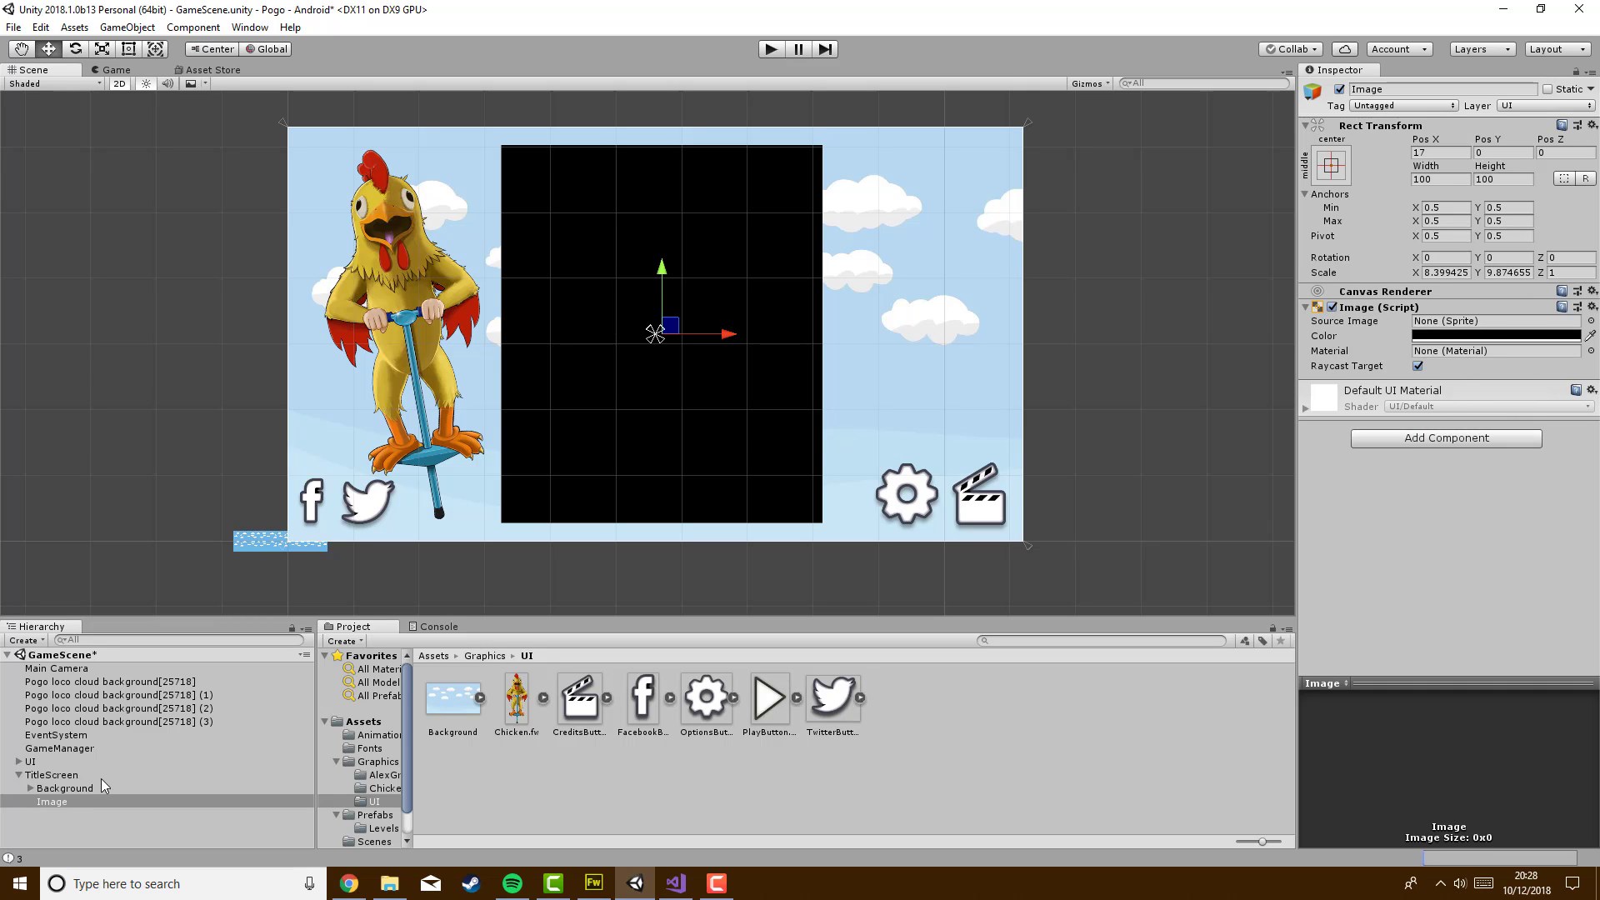
Rename the black image object as OptionsPanel
{"action": "left_click", "coordinate": [1390, 90]}
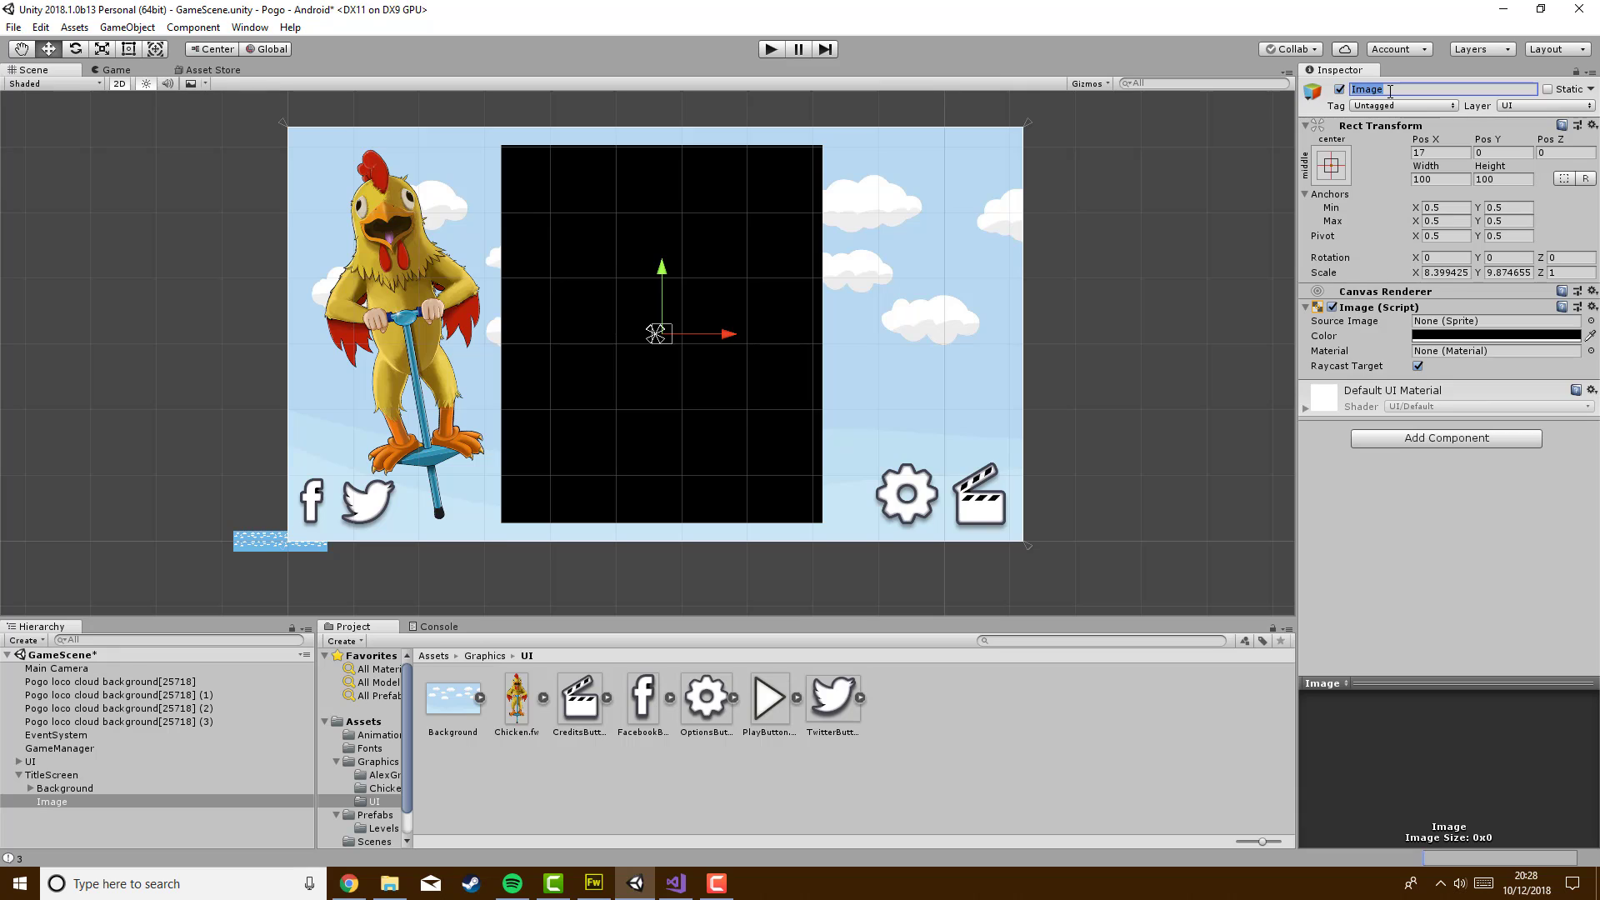
{"action": "type", "text": "OptionsPanel"}
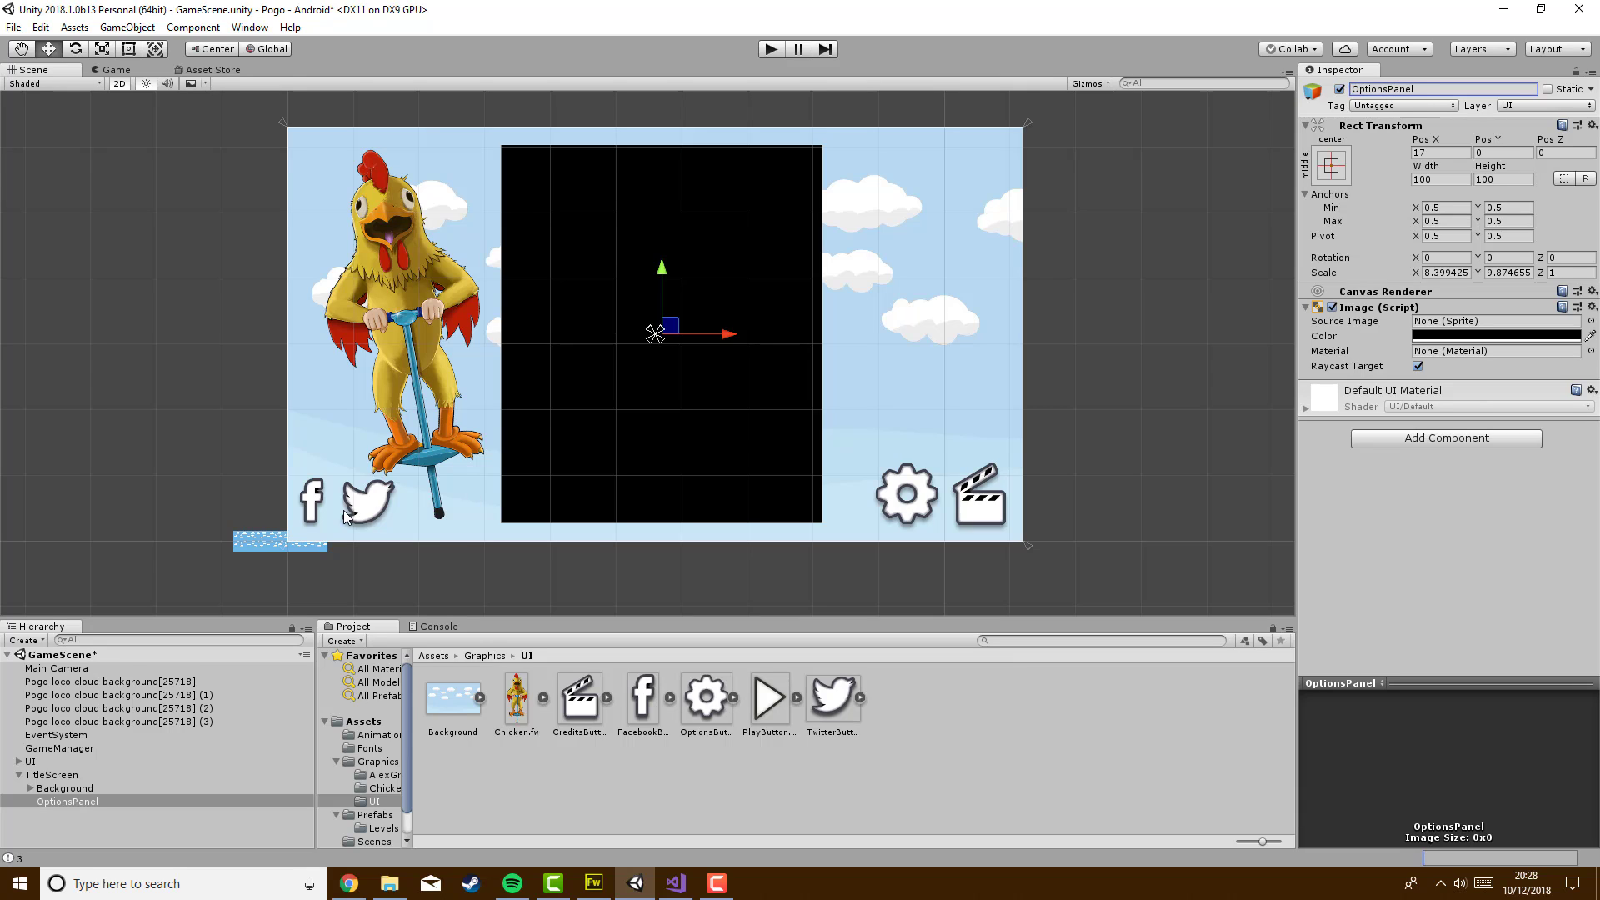
{"action": "left_click", "coordinate": [186, 450]}
{"action": "left_click", "coordinate": [655, 366]}
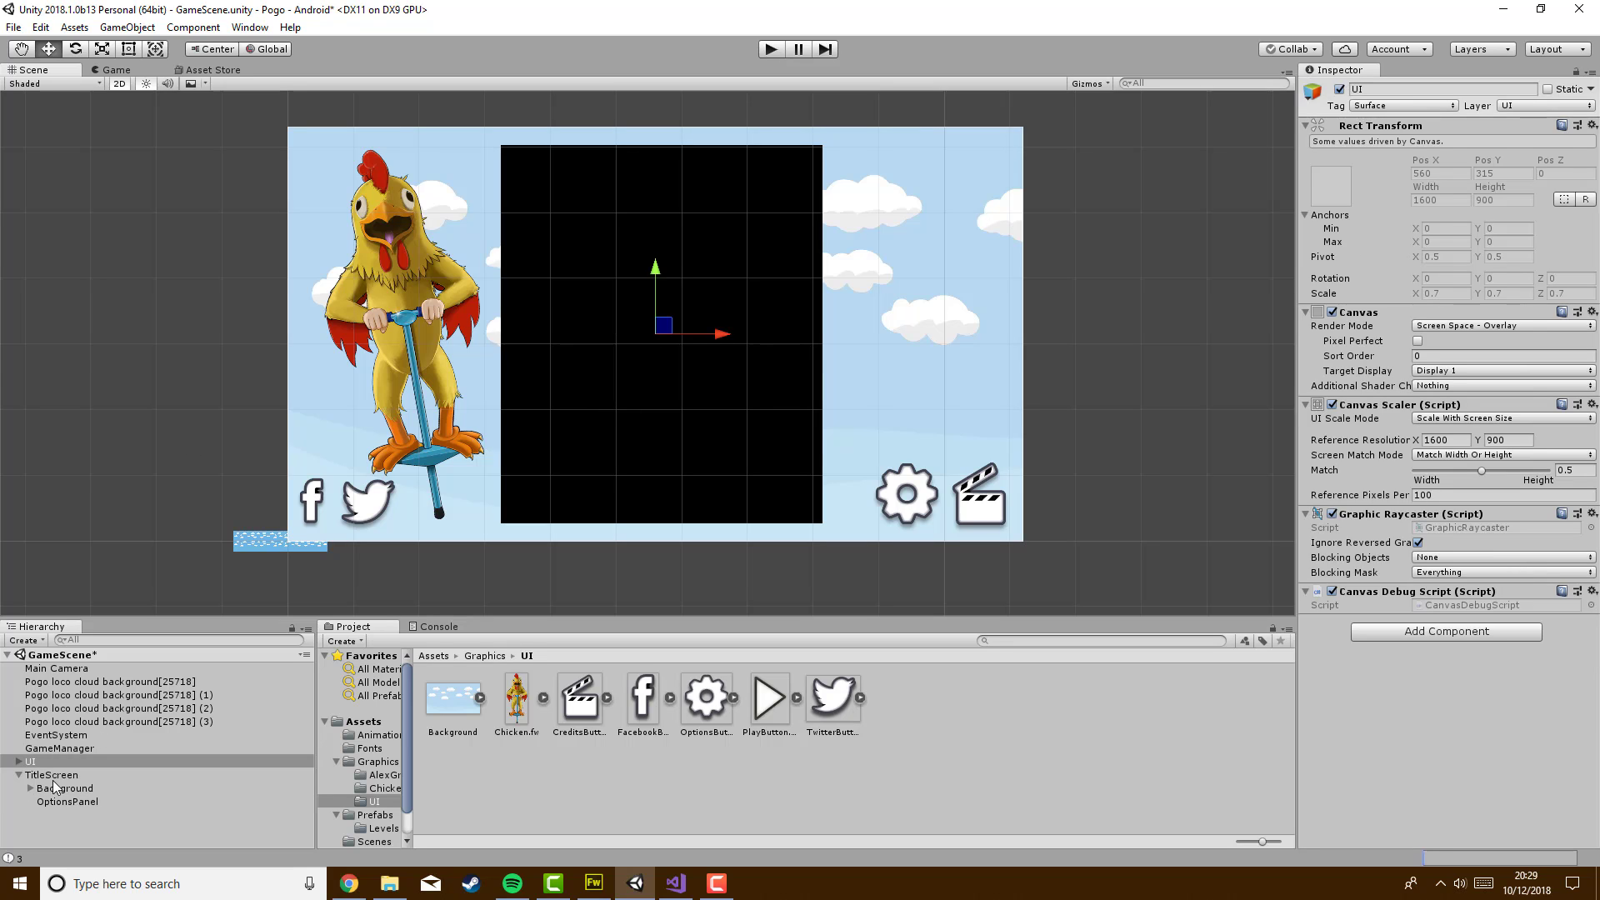
Add a UI Text under OptionsPanel and anchor it to the middle with horizontal stretch
{"action": "right_click", "coordinate": [92, 805]}
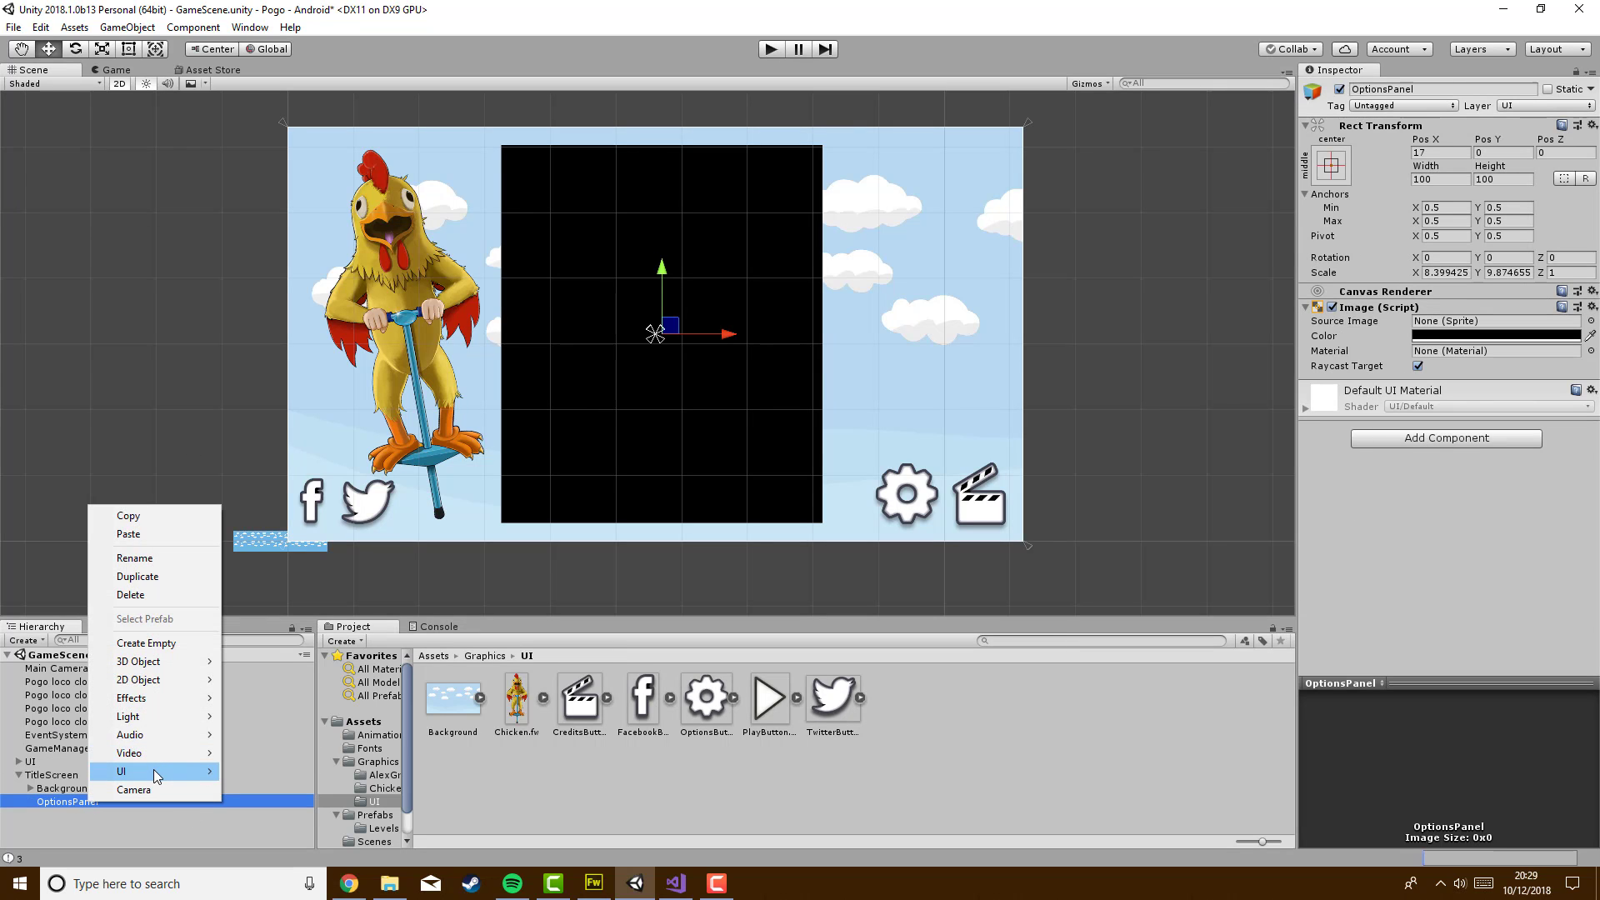
{"action": "mouse_move", "coordinate": [209, 773]}
{"action": "left_click", "coordinate": [255, 552]}
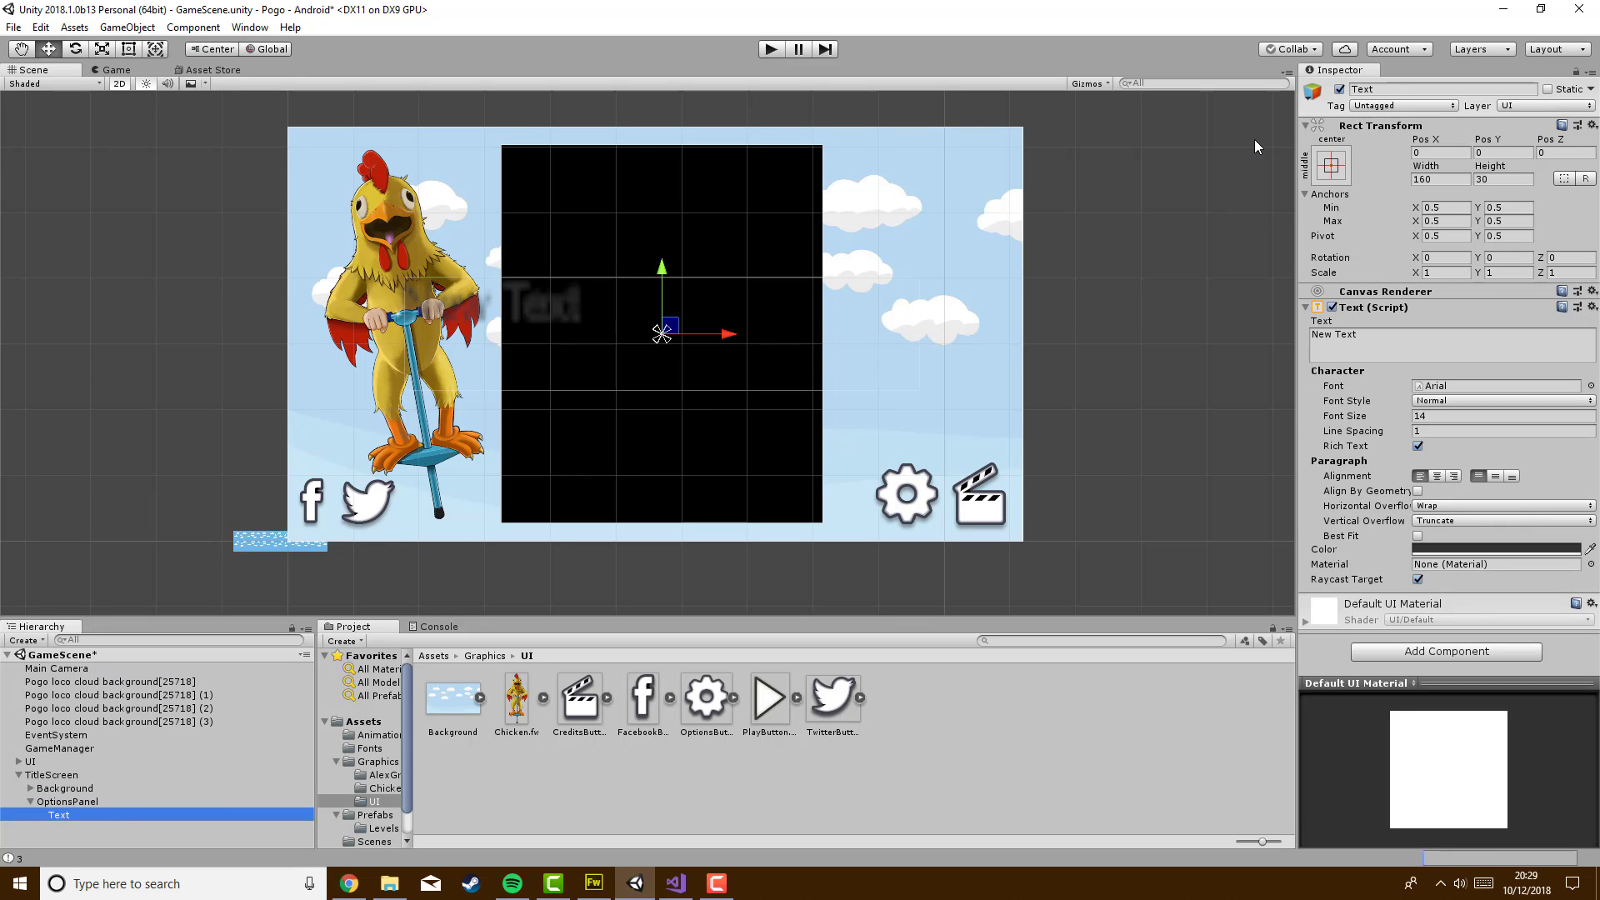
{"action": "left_click", "coordinate": [1322, 172]}
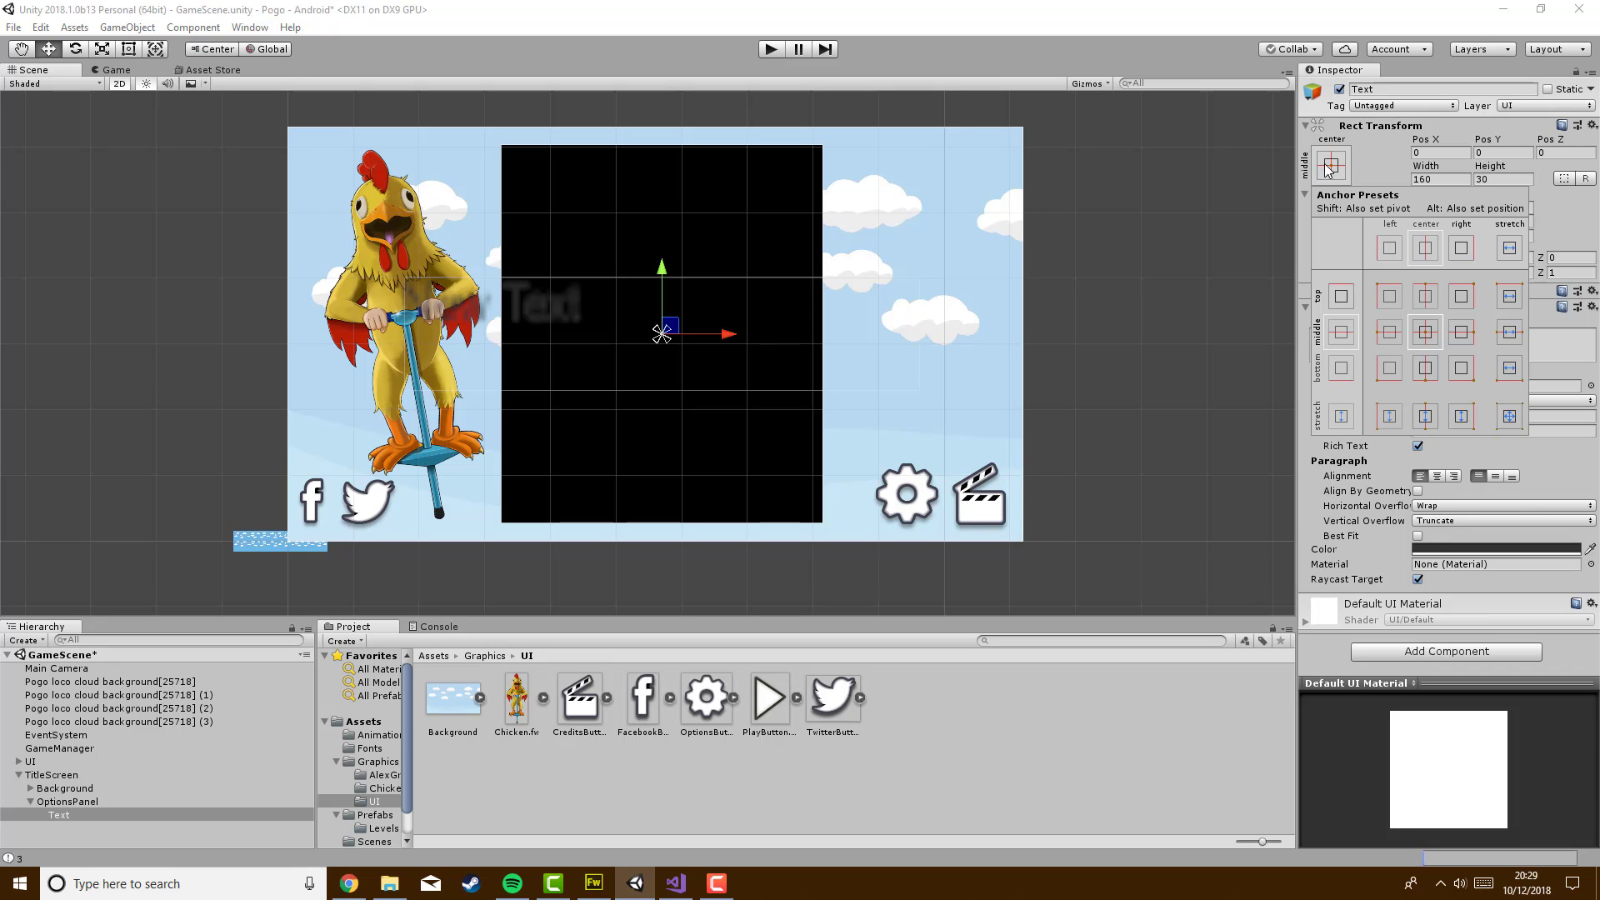
{"action": "left_click", "coordinate": [1511, 332]}
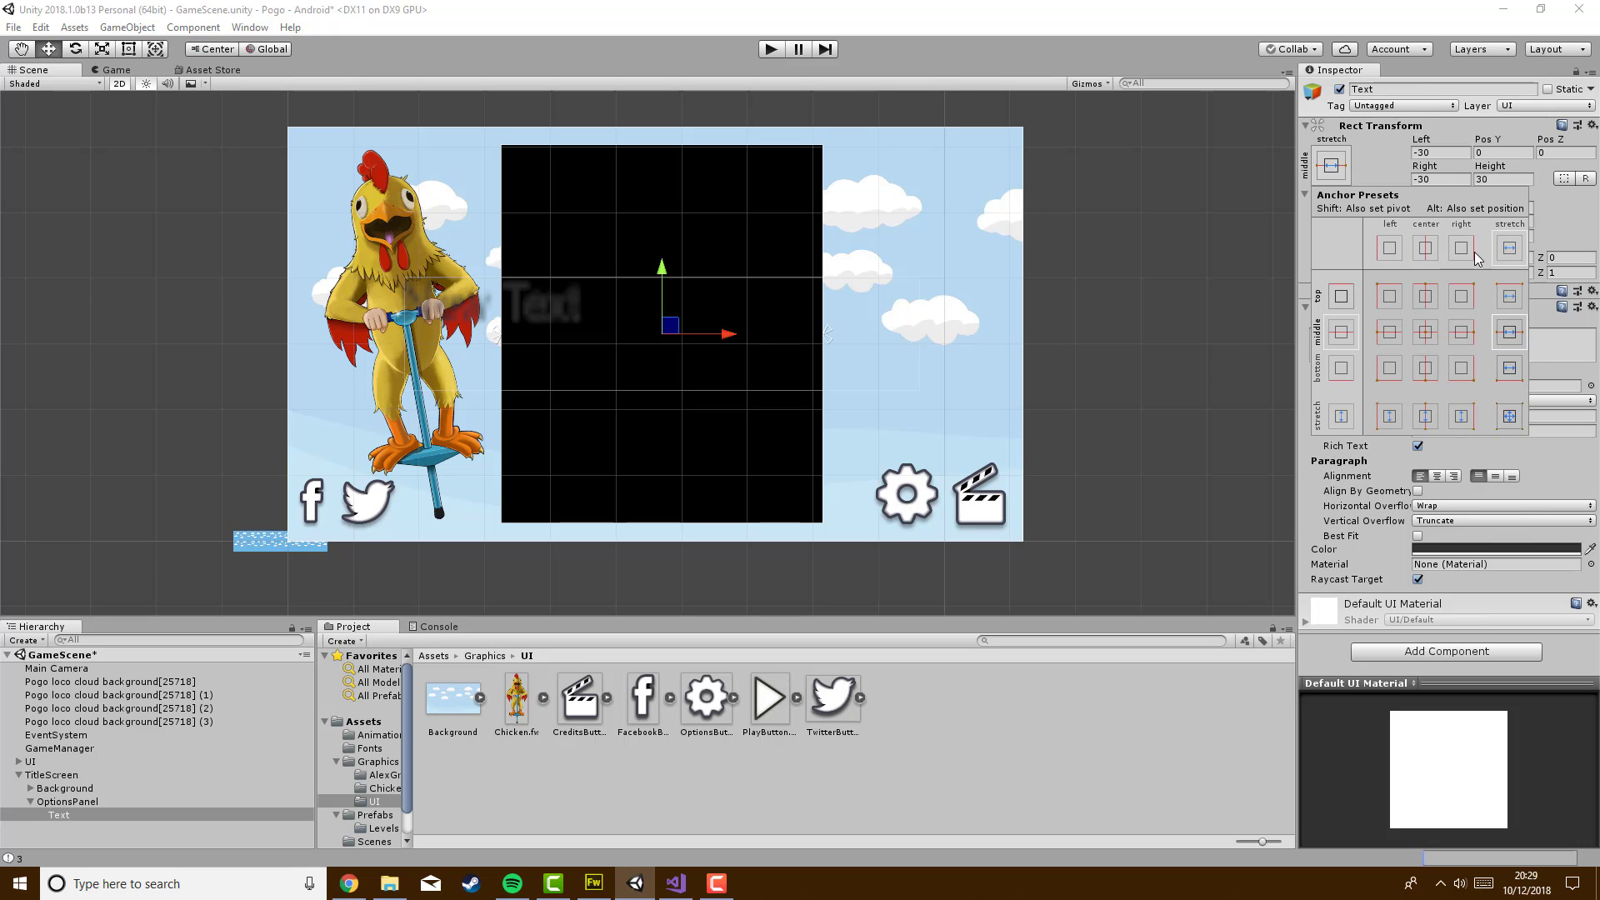
Set the text's Left and Right offsets to 3
{"action": "left_click", "coordinate": [1440, 153]}
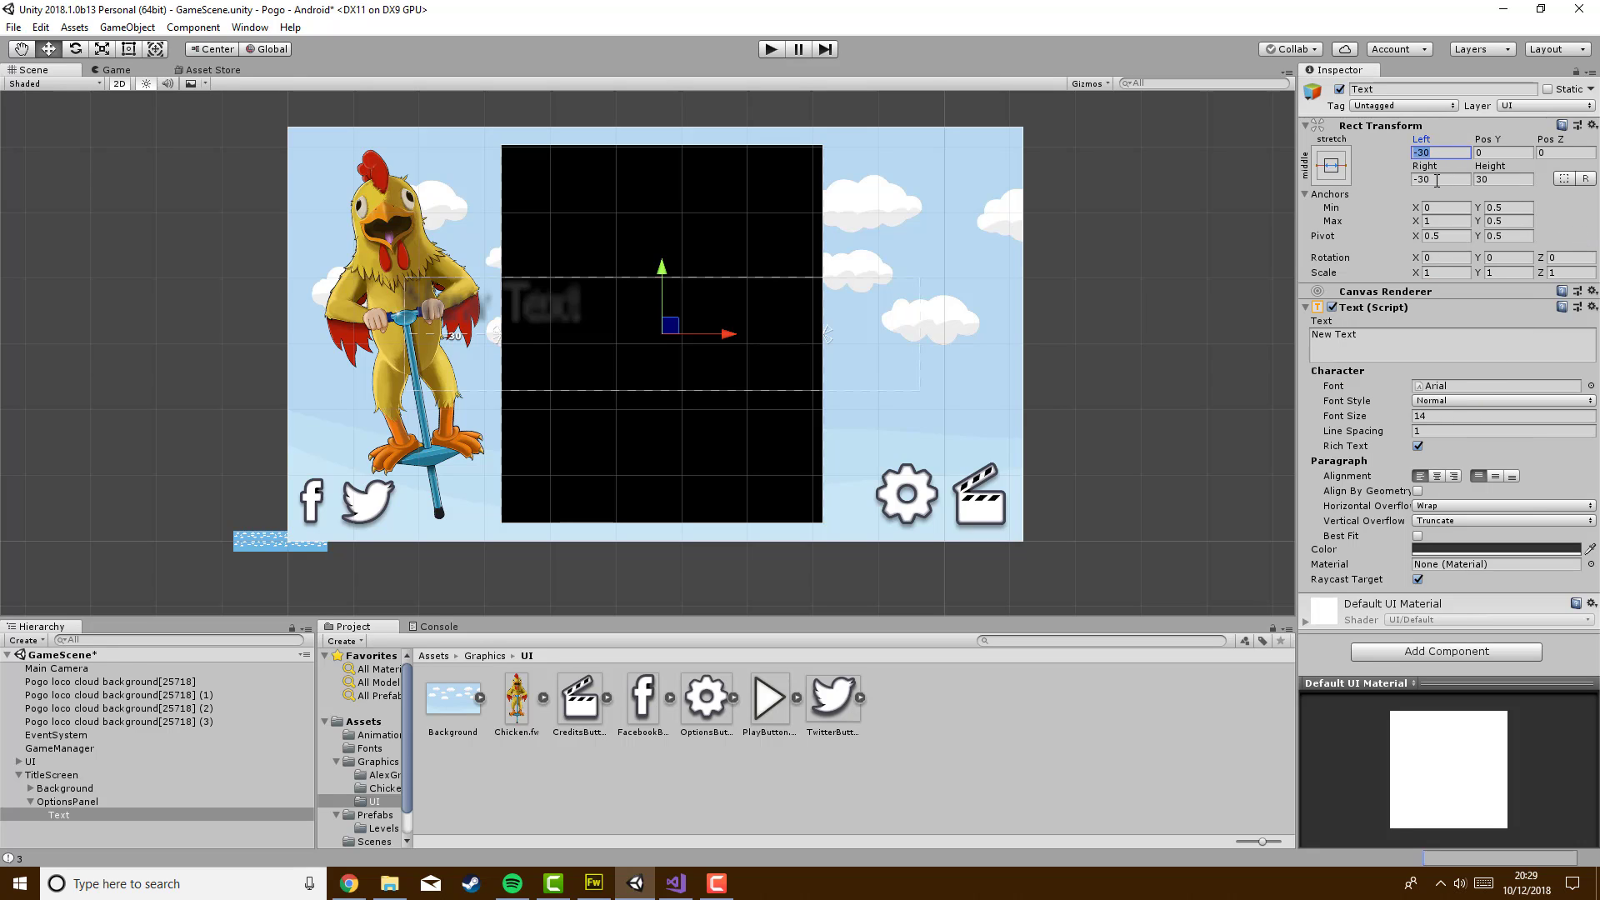
{"action": "type", "text": "30"}
{"action": "key", "text": "BackSpace"}
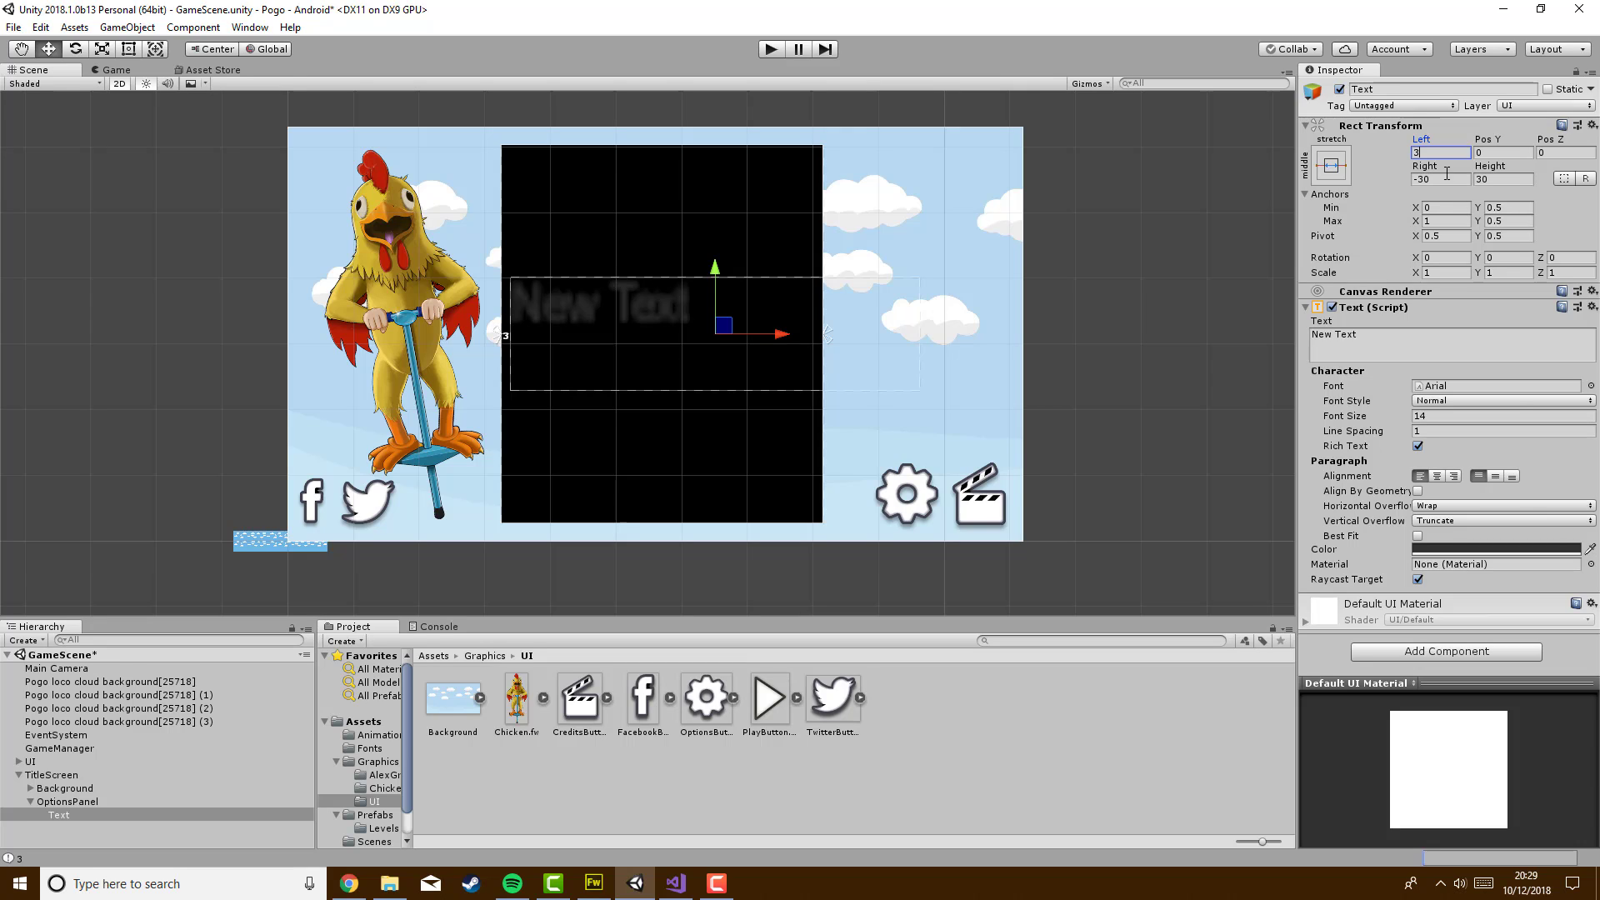
{"action": "left_click", "coordinate": [1446, 179]}
{"action": "type", "text": "3"}
Set the text's height to 10 and move it up near the panel's upper edge, to Pos Y about 40.7
{"action": "left_click", "coordinate": [1493, 180]}
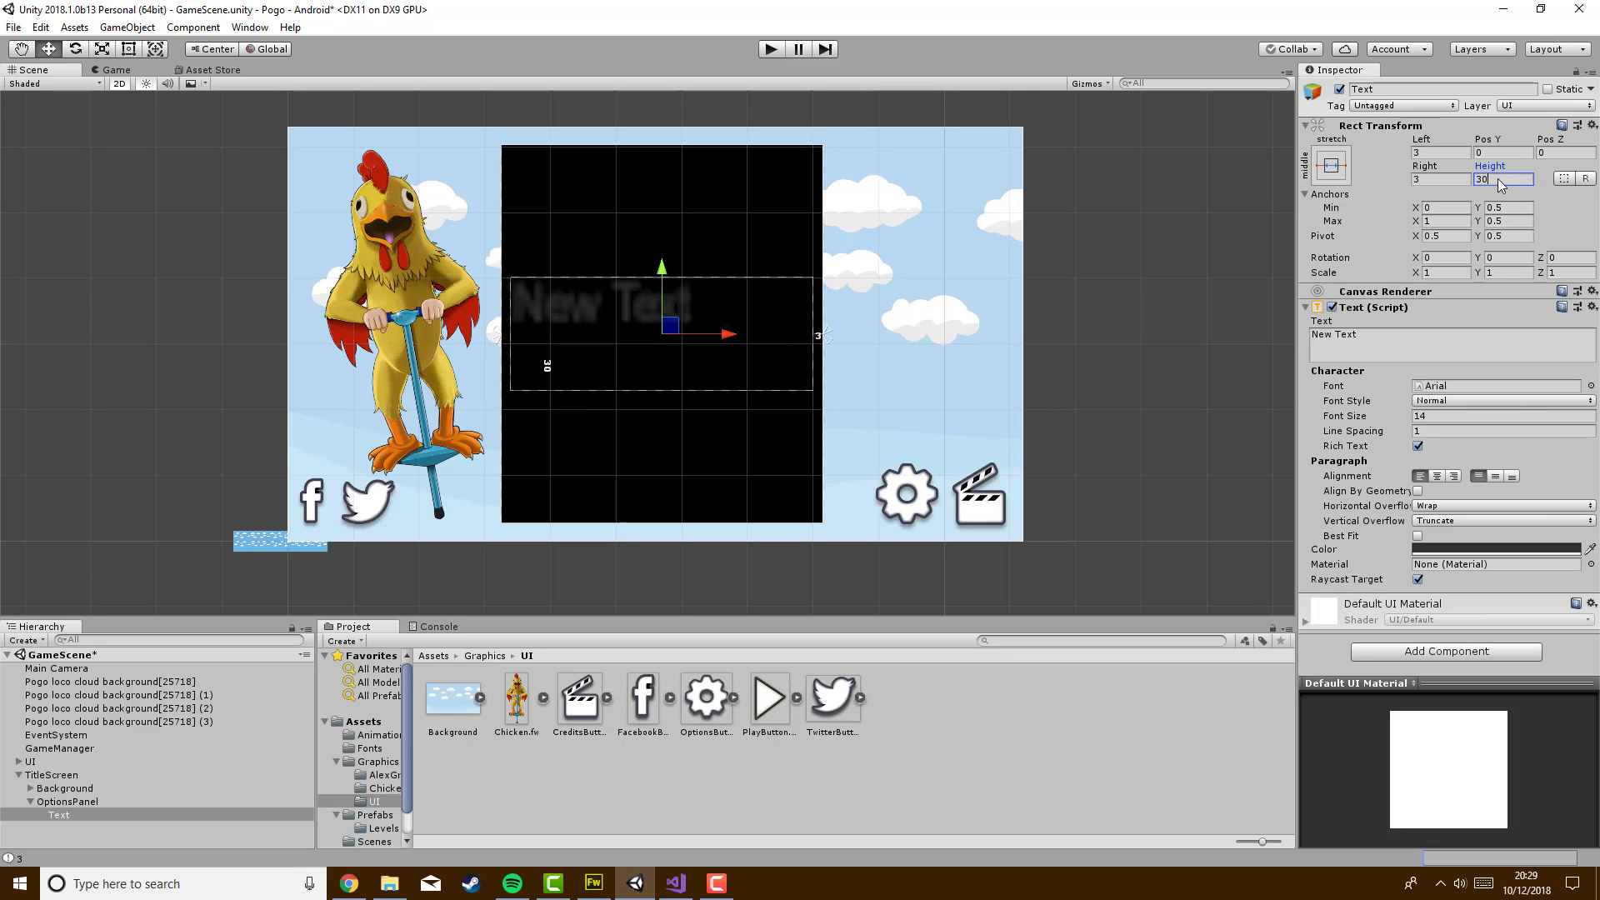
{"action": "type", "text": "5"}
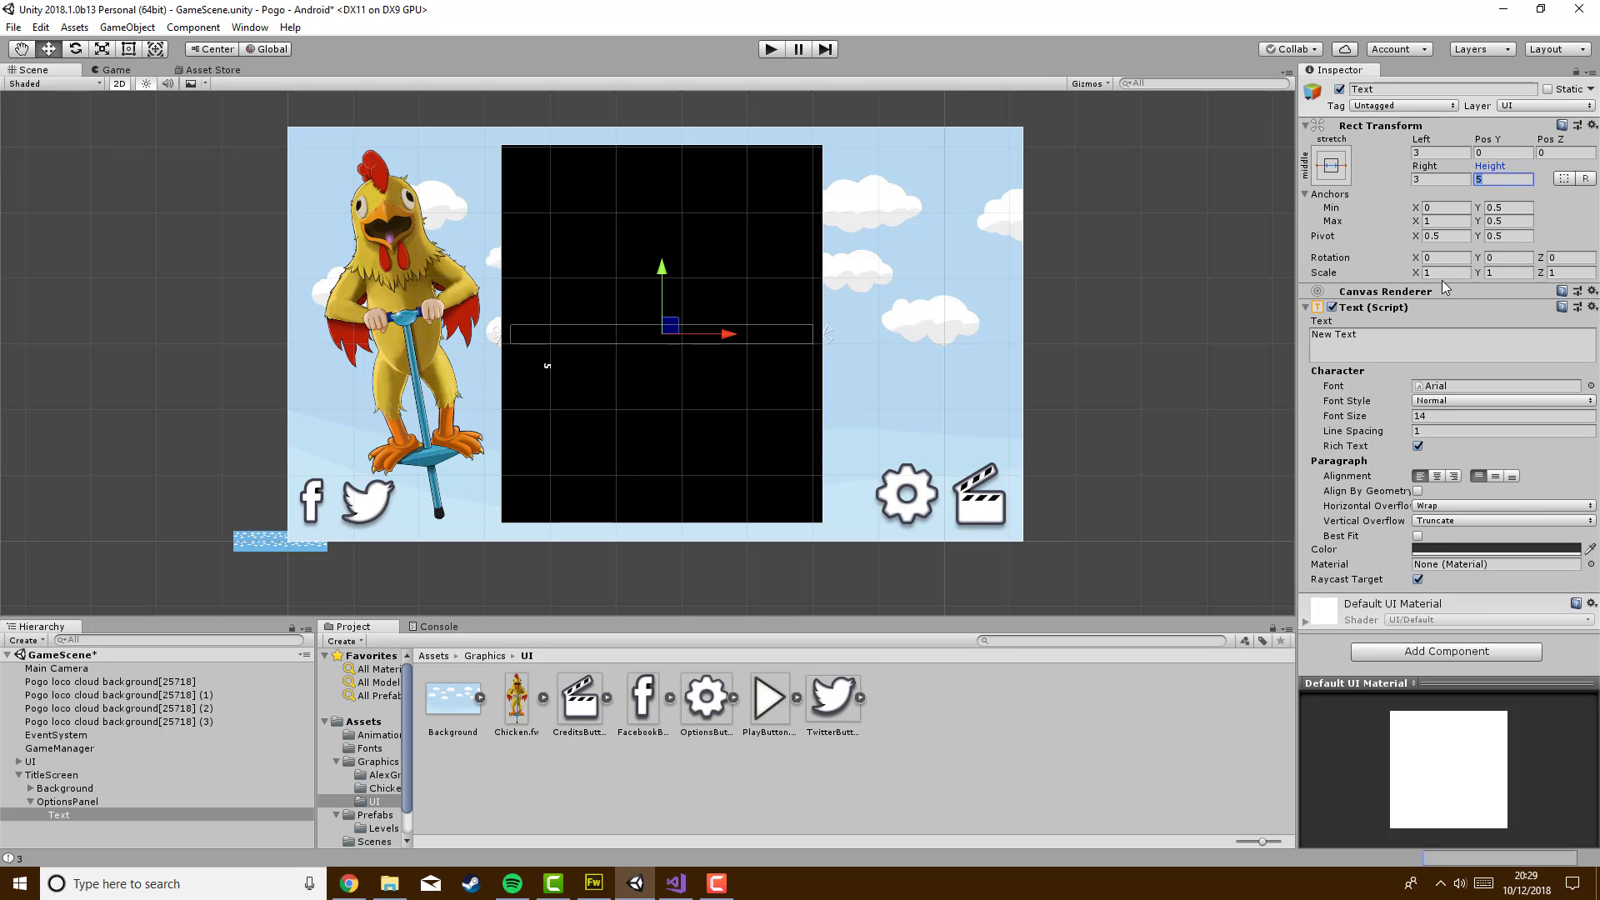
{"action": "key", "text": "BackSpace"}
{"action": "type", "text": "10"}
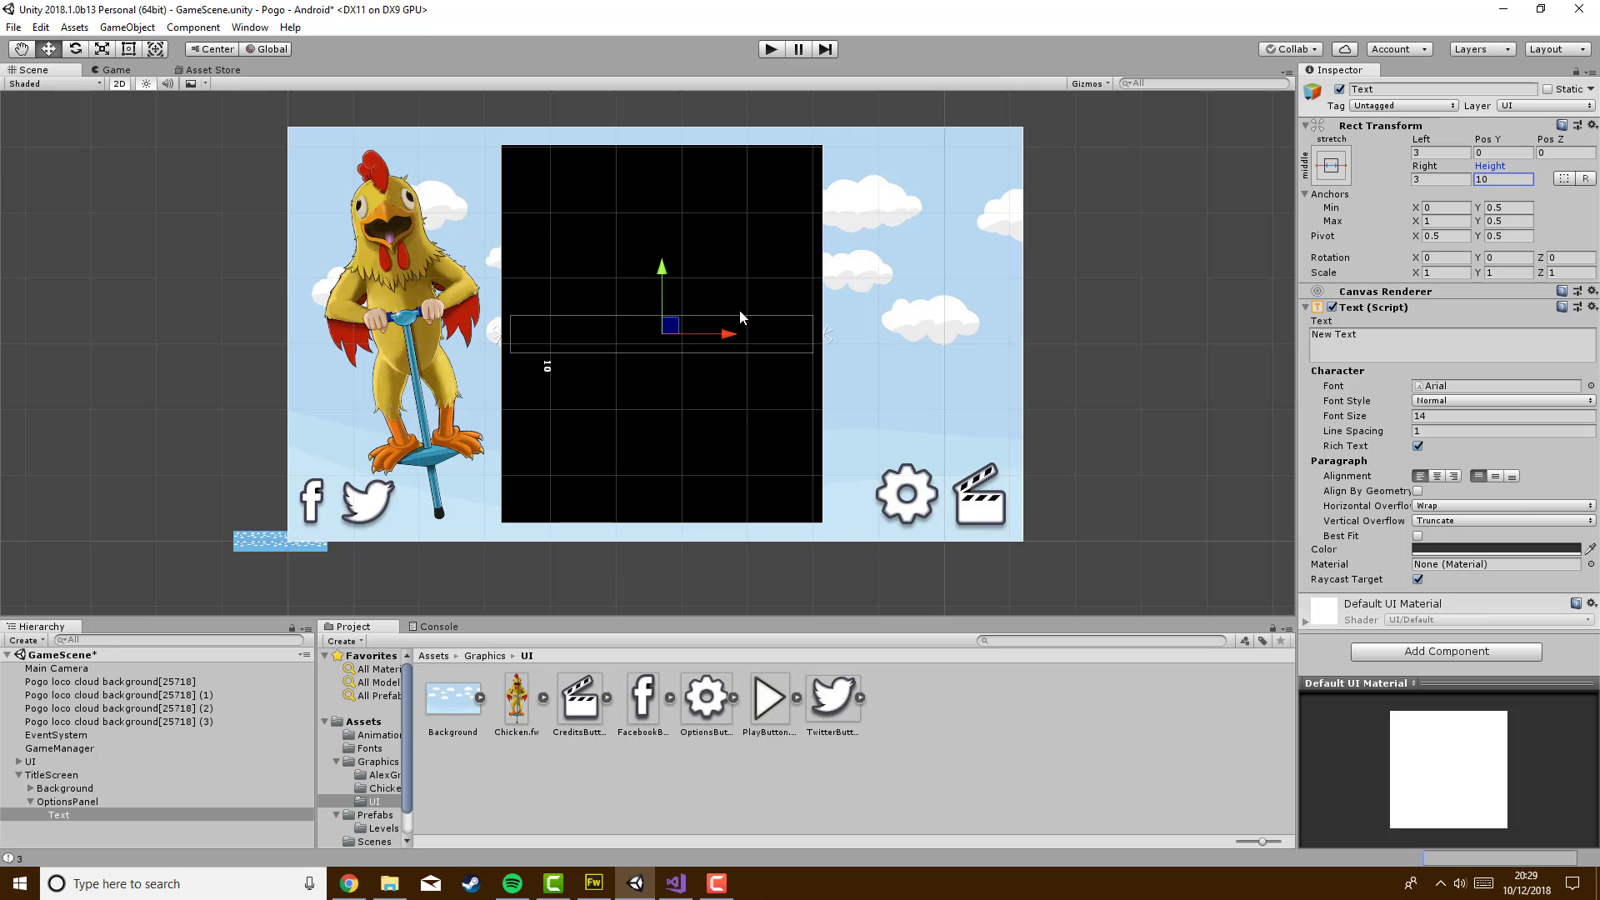
{"action": "left_click_drag", "start_coordinate": [665, 275], "coordinate": [692, 117]}
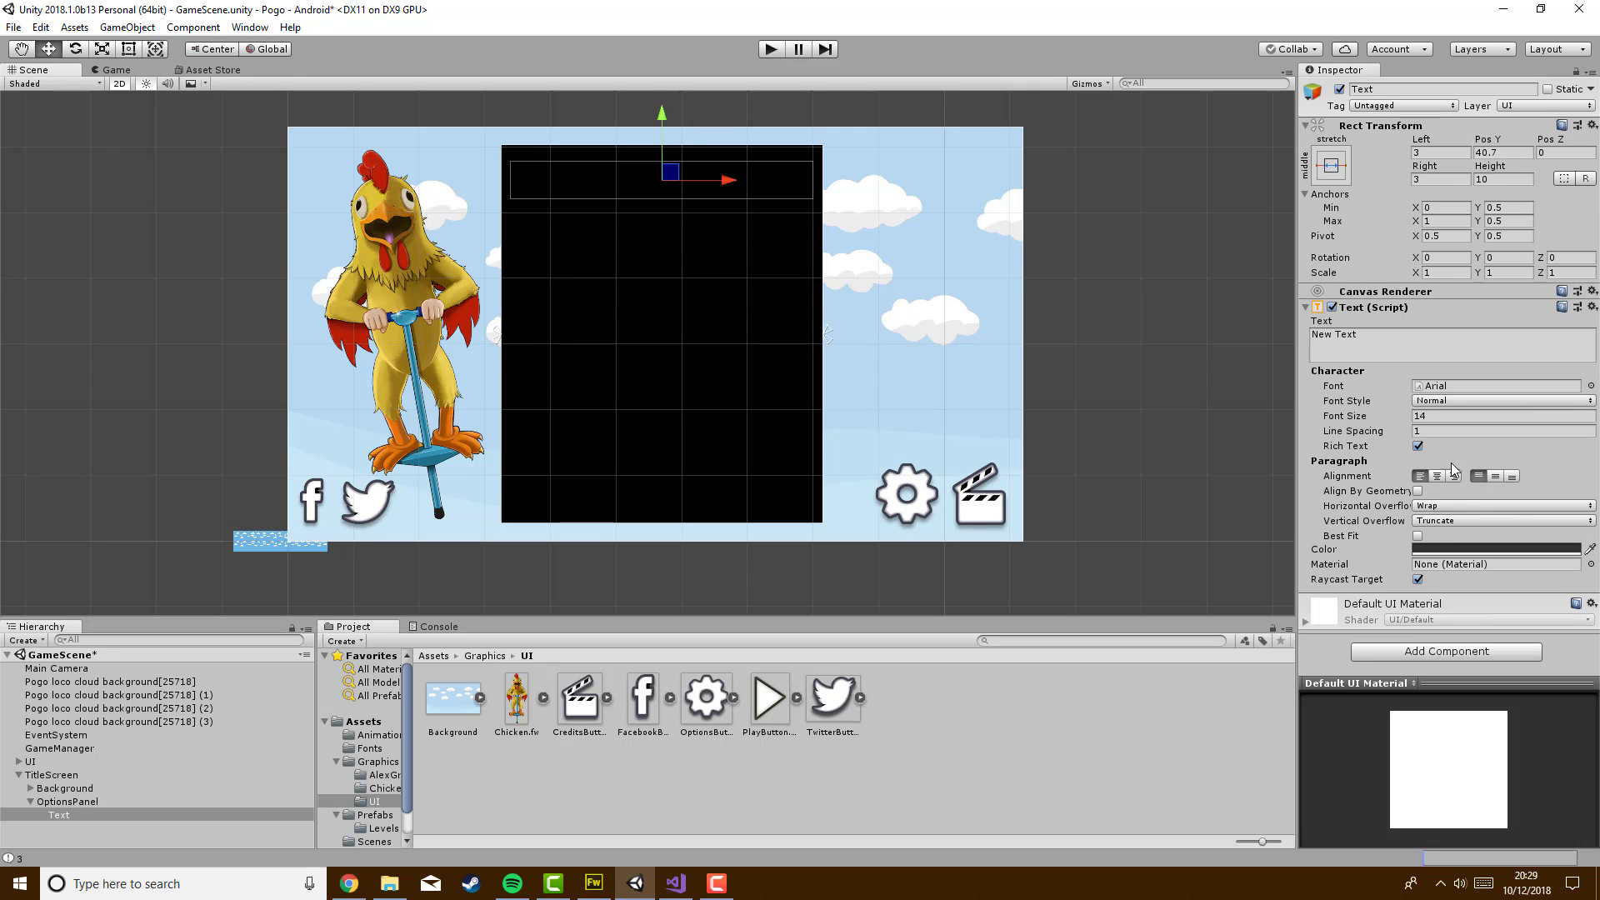
Change the text content to "Options" and turn on Best Fit
{"action": "left_click", "coordinate": [1377, 350]}
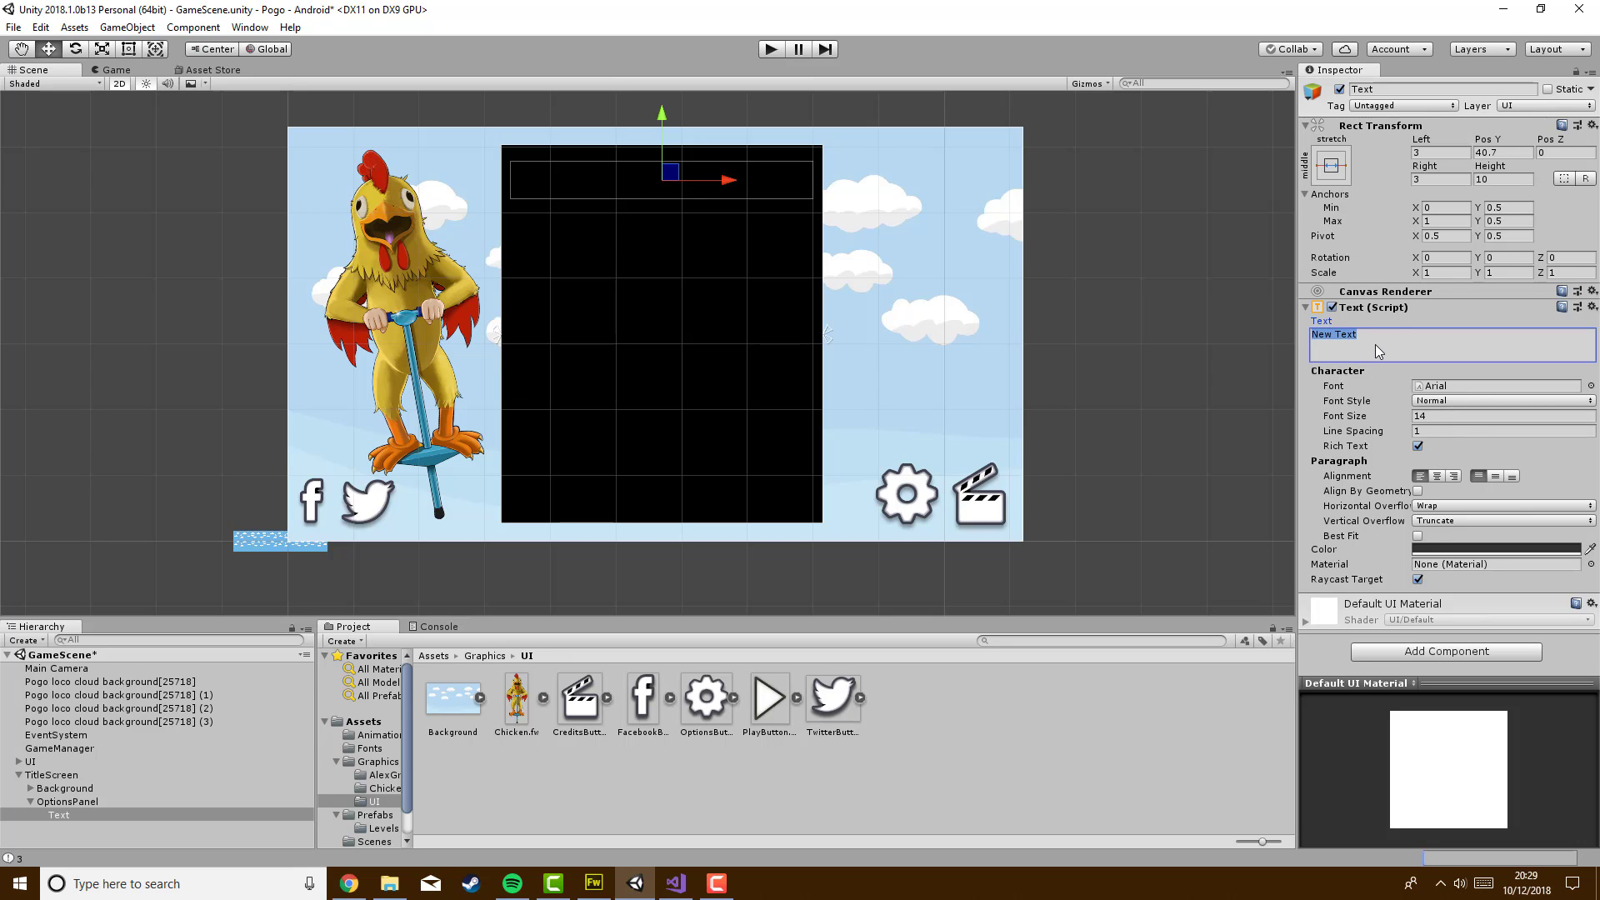
{"action": "type", "text": "Options"}
{"action": "left_click", "coordinate": [1417, 536]}
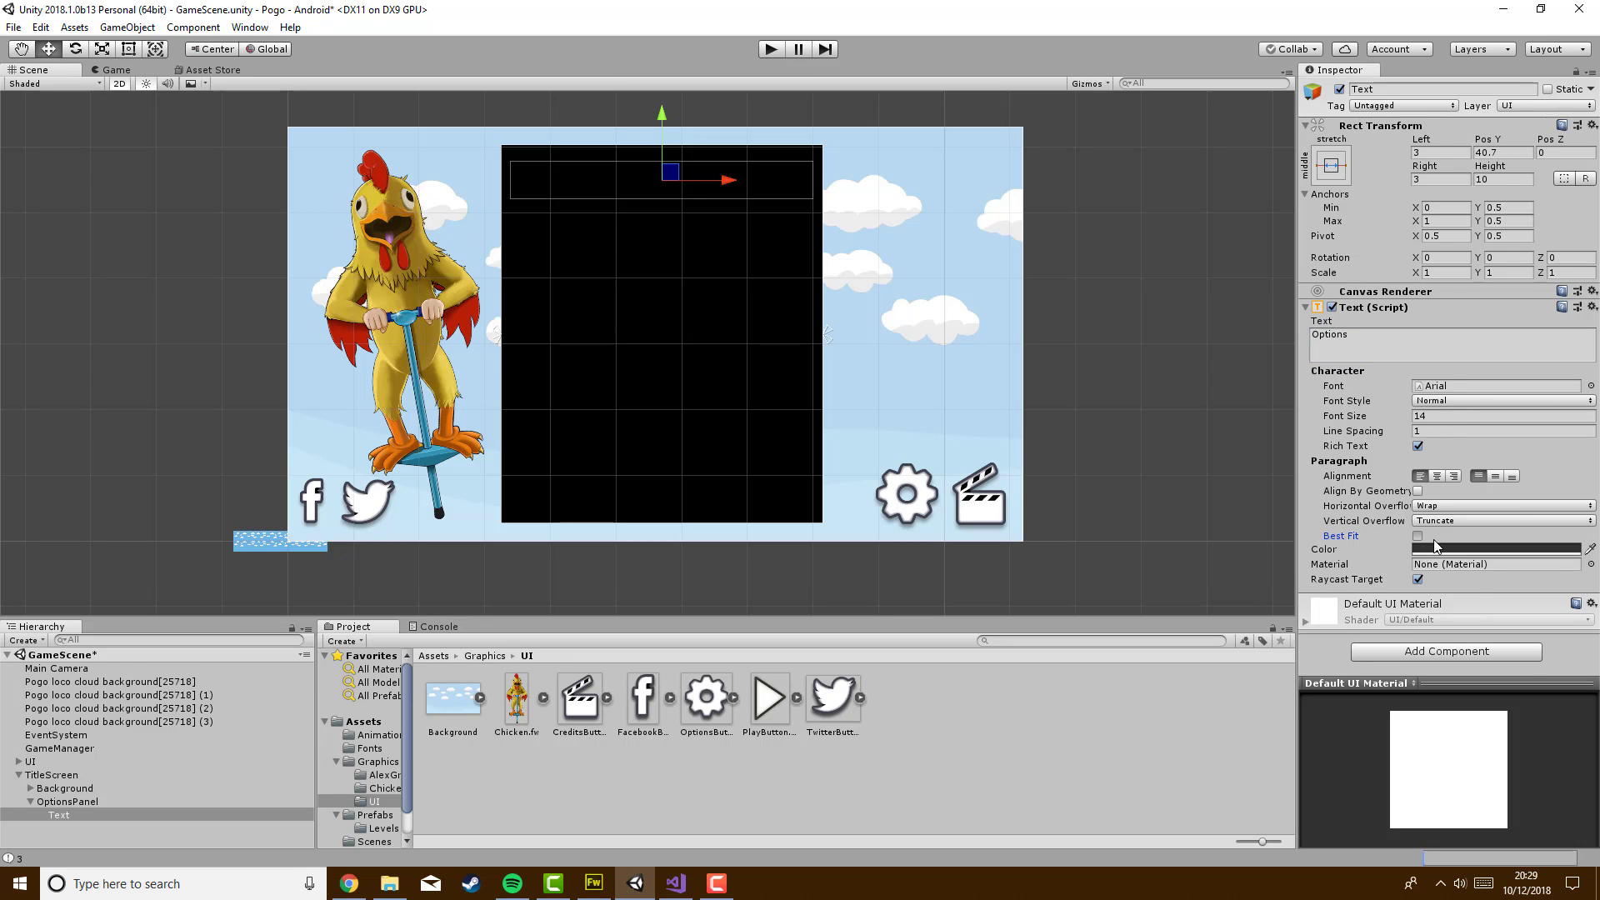
Set the Options text's color to white
{"action": "left_click", "coordinate": [1426, 580]}
{"action": "left_click_drag", "start_coordinate": [87, 163], "coordinate": [51, 76]}
{"action": "left_click", "coordinate": [192, 15]}
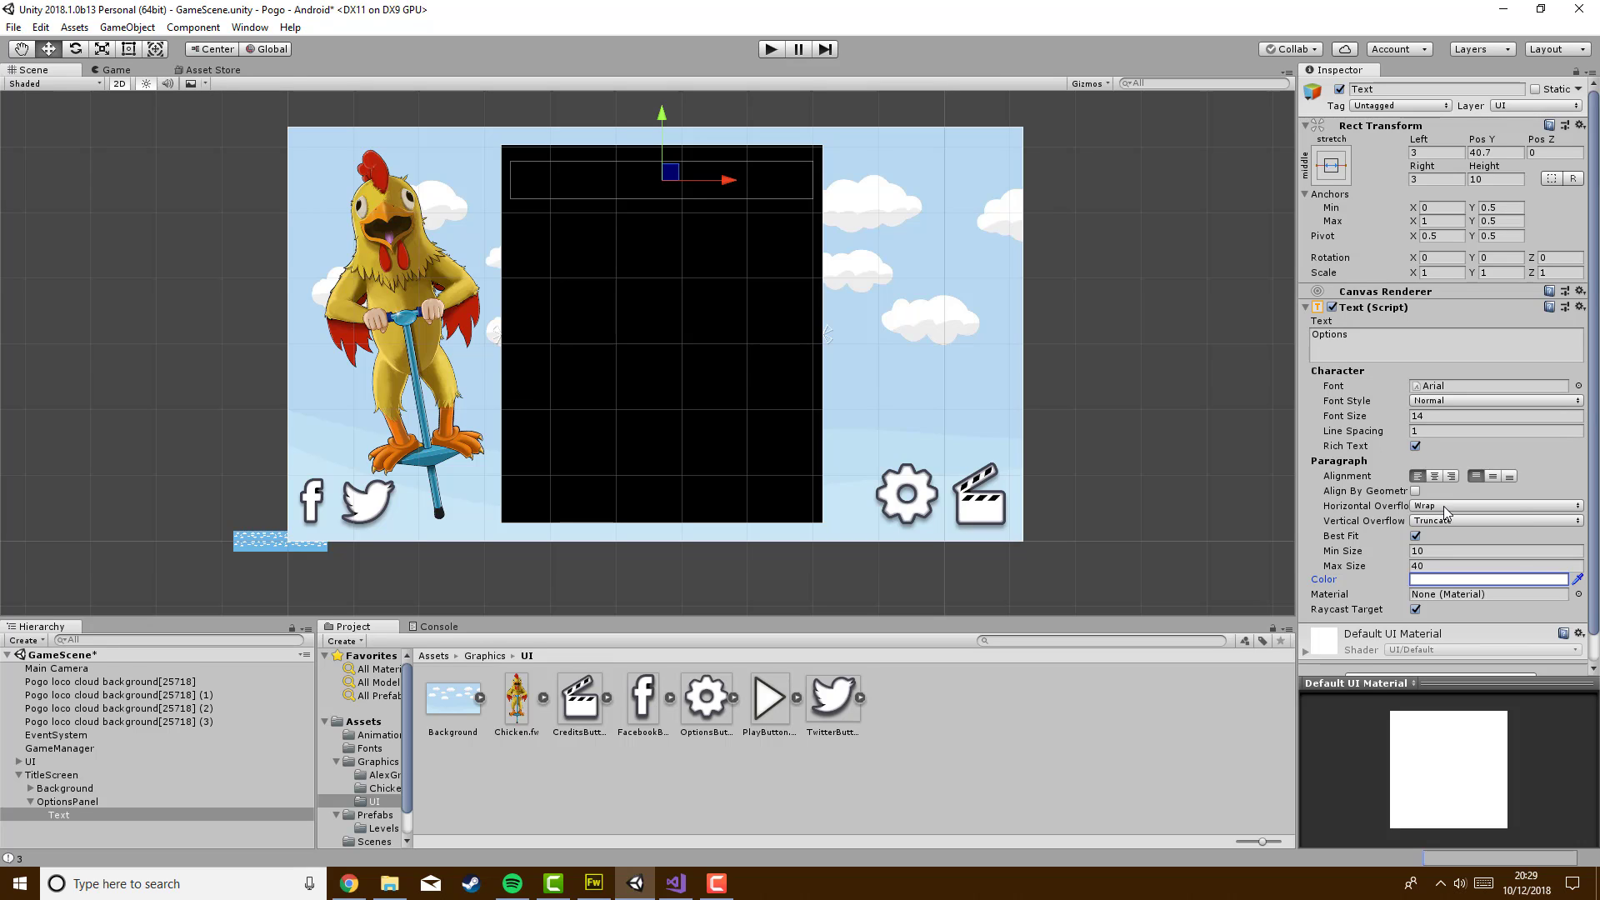
Set both the vertical and horizontal overflow of the Options text to Overflow
{"action": "left_click", "coordinate": [1454, 521]}
{"action": "left_click", "coordinate": [1459, 557]}
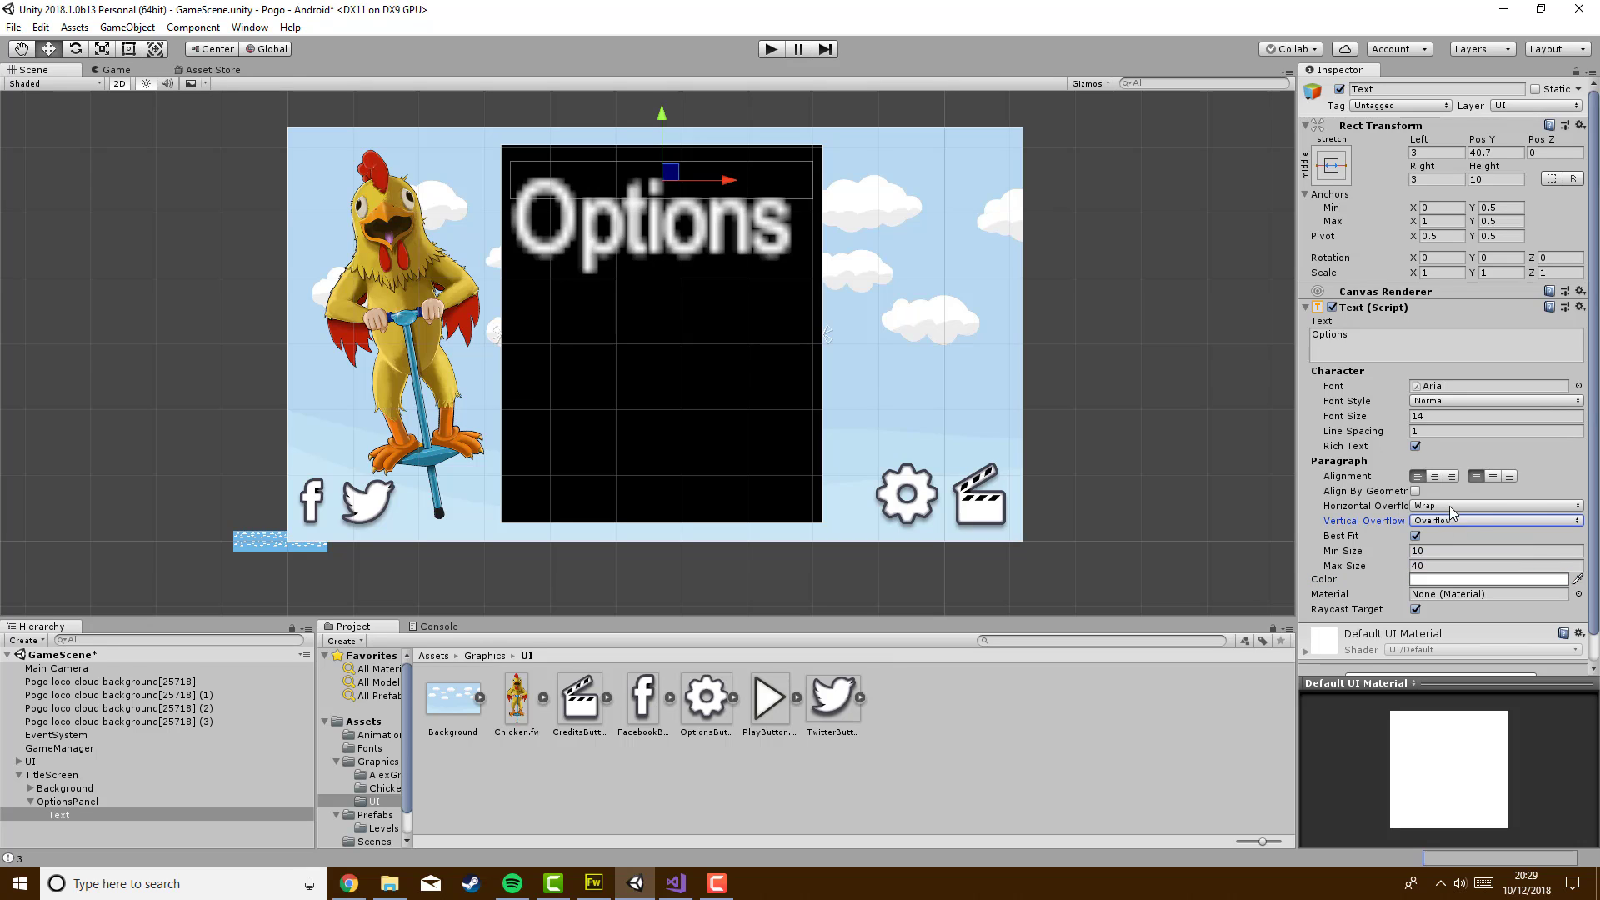
{"action": "left_click", "coordinate": [1454, 506]}
{"action": "left_click", "coordinate": [1454, 525]}
{"action": "left_click", "coordinate": [1455, 506]}
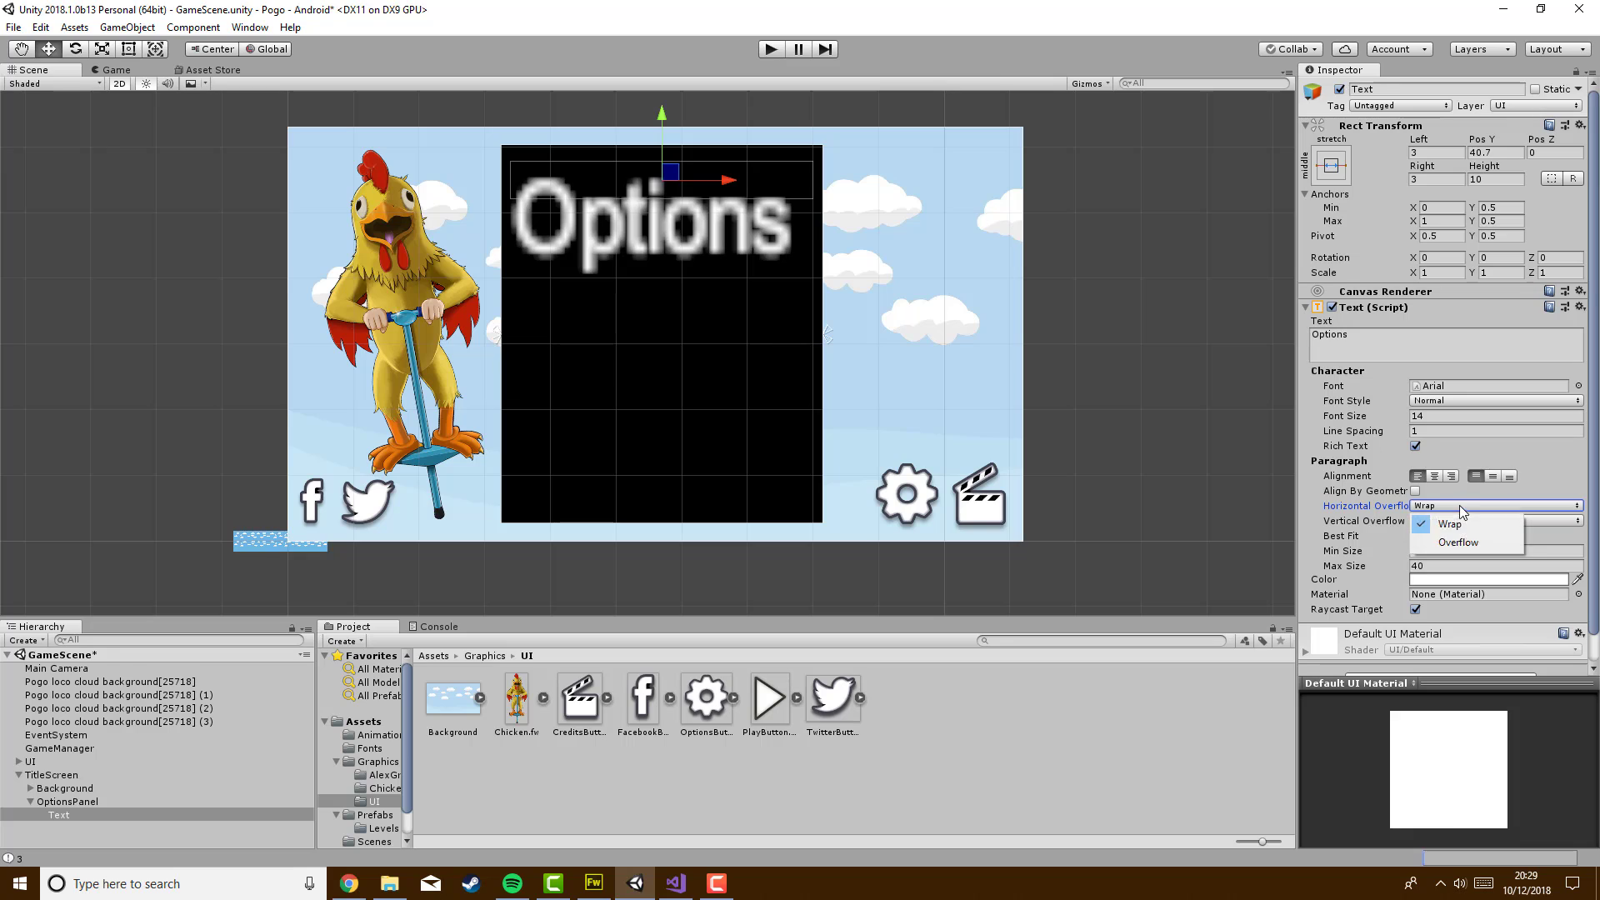
{"action": "left_click", "coordinate": [1458, 542]}
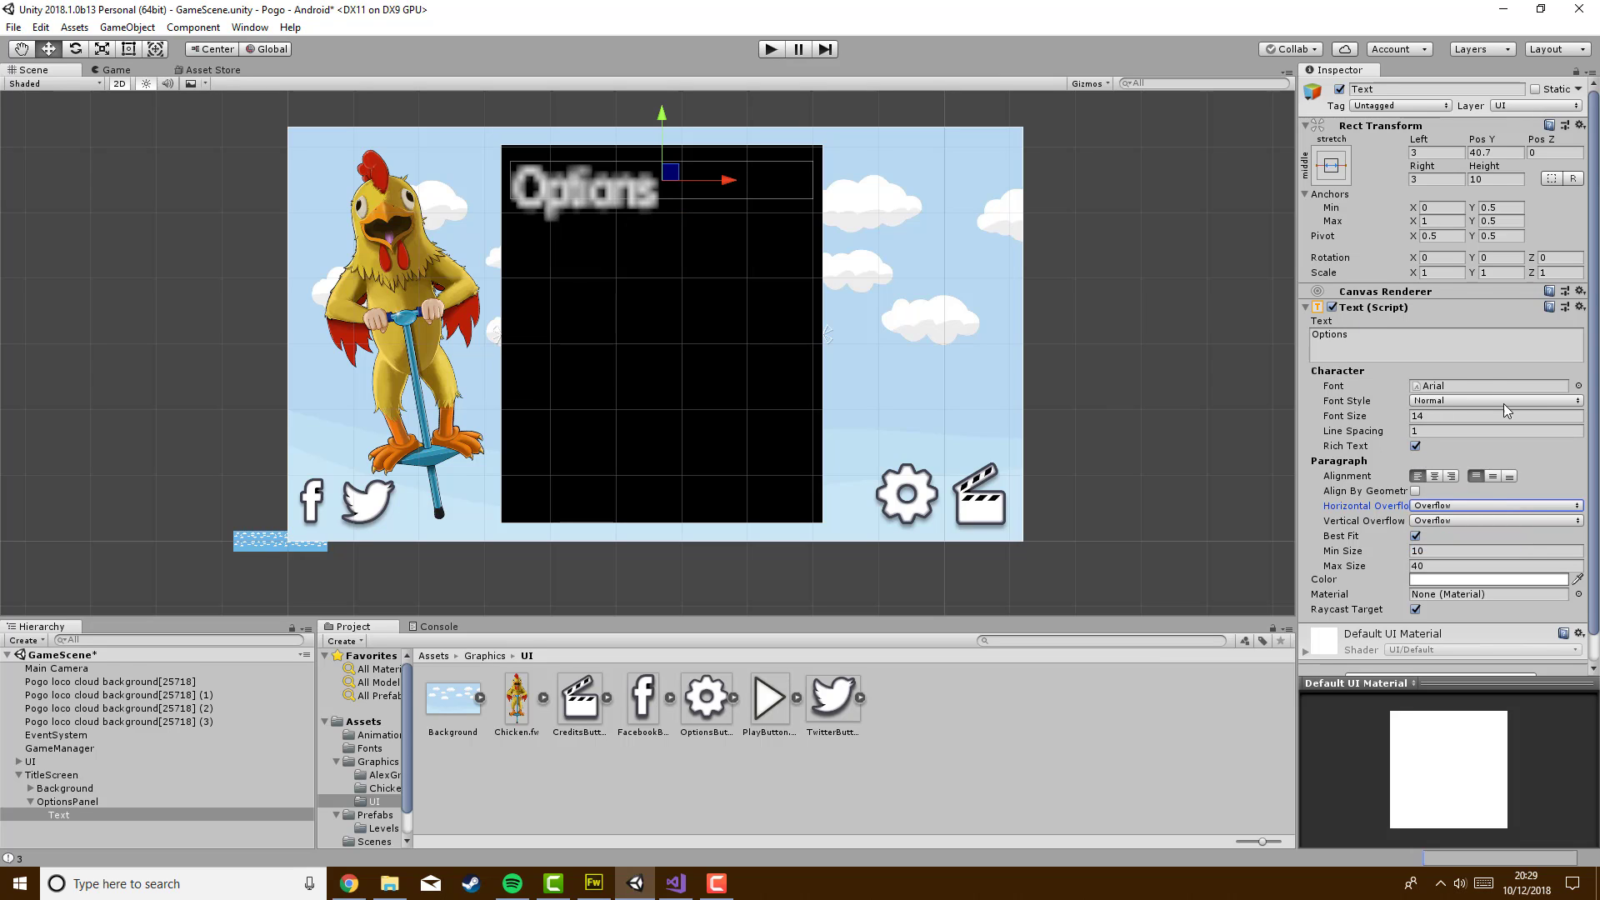
Turn off Best Fit for the Options text
{"action": "scroll", "coordinate": [1401, 534], "scroll_direction": "down", "scroll_amount": 1}
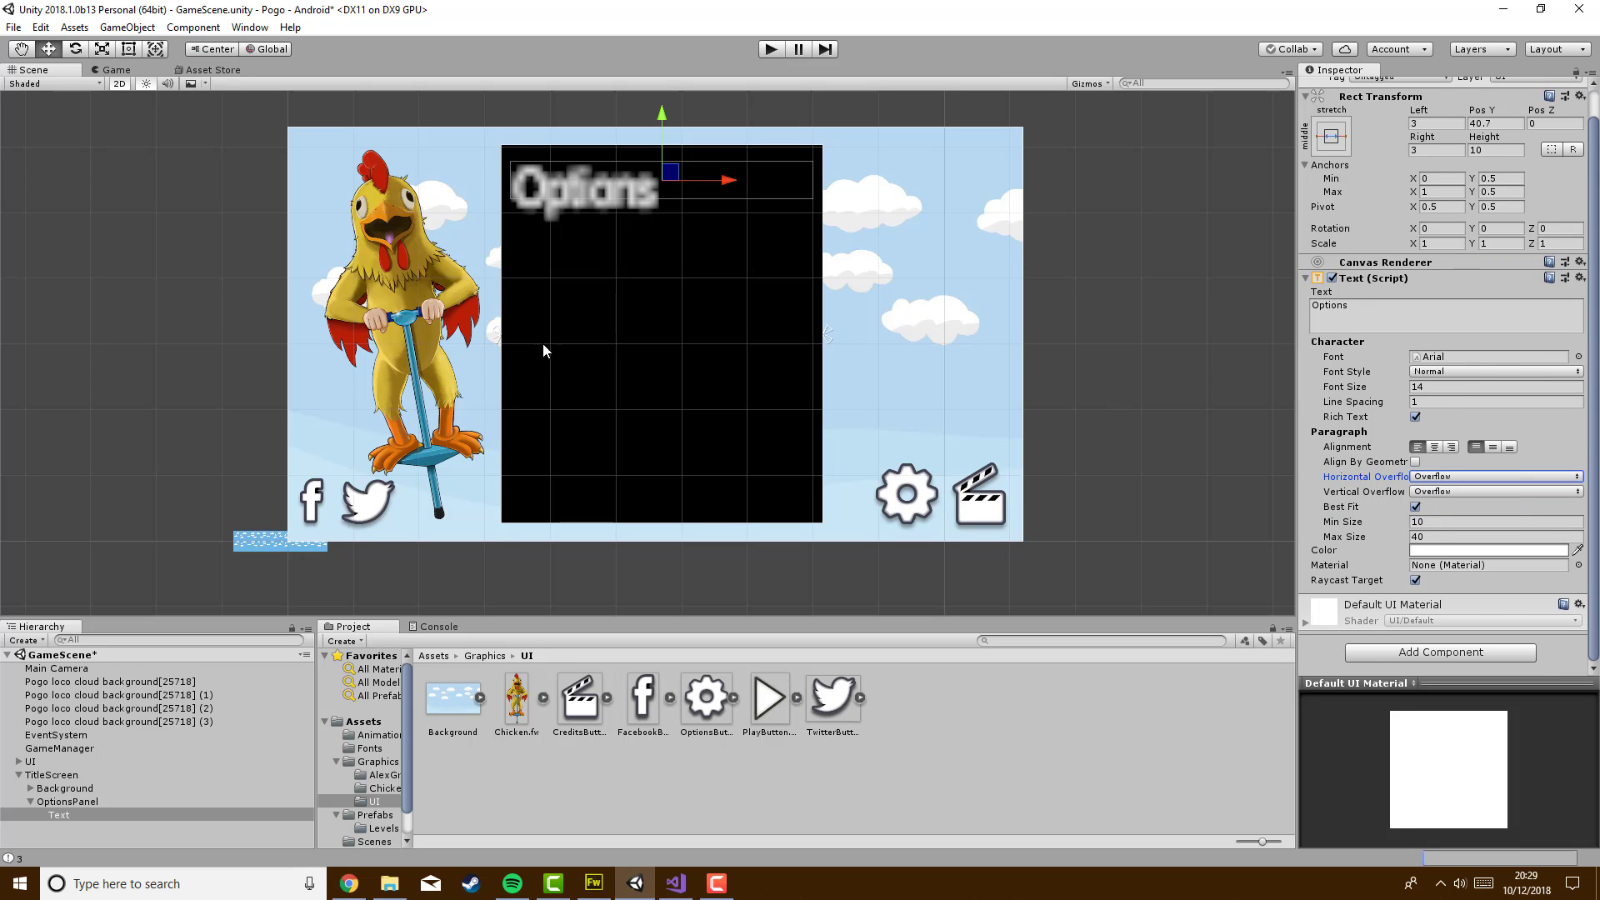
{"action": "scroll", "coordinate": [542, 343], "scroll_direction": "down", "scroll_amount": 1}
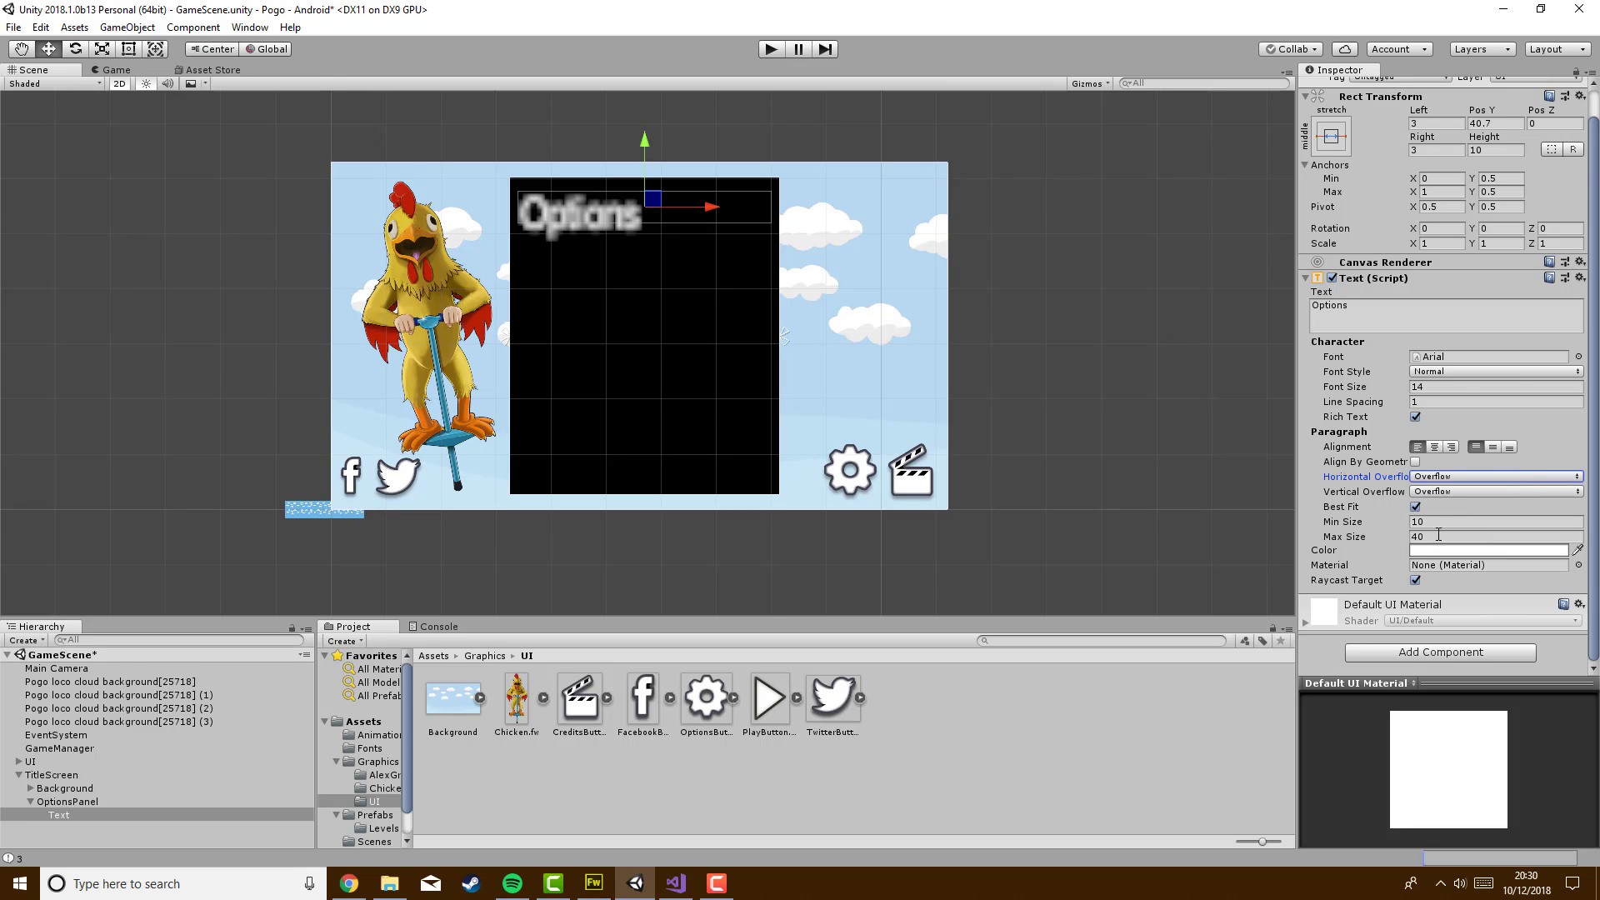
{"action": "left_click", "coordinate": [1416, 506]}
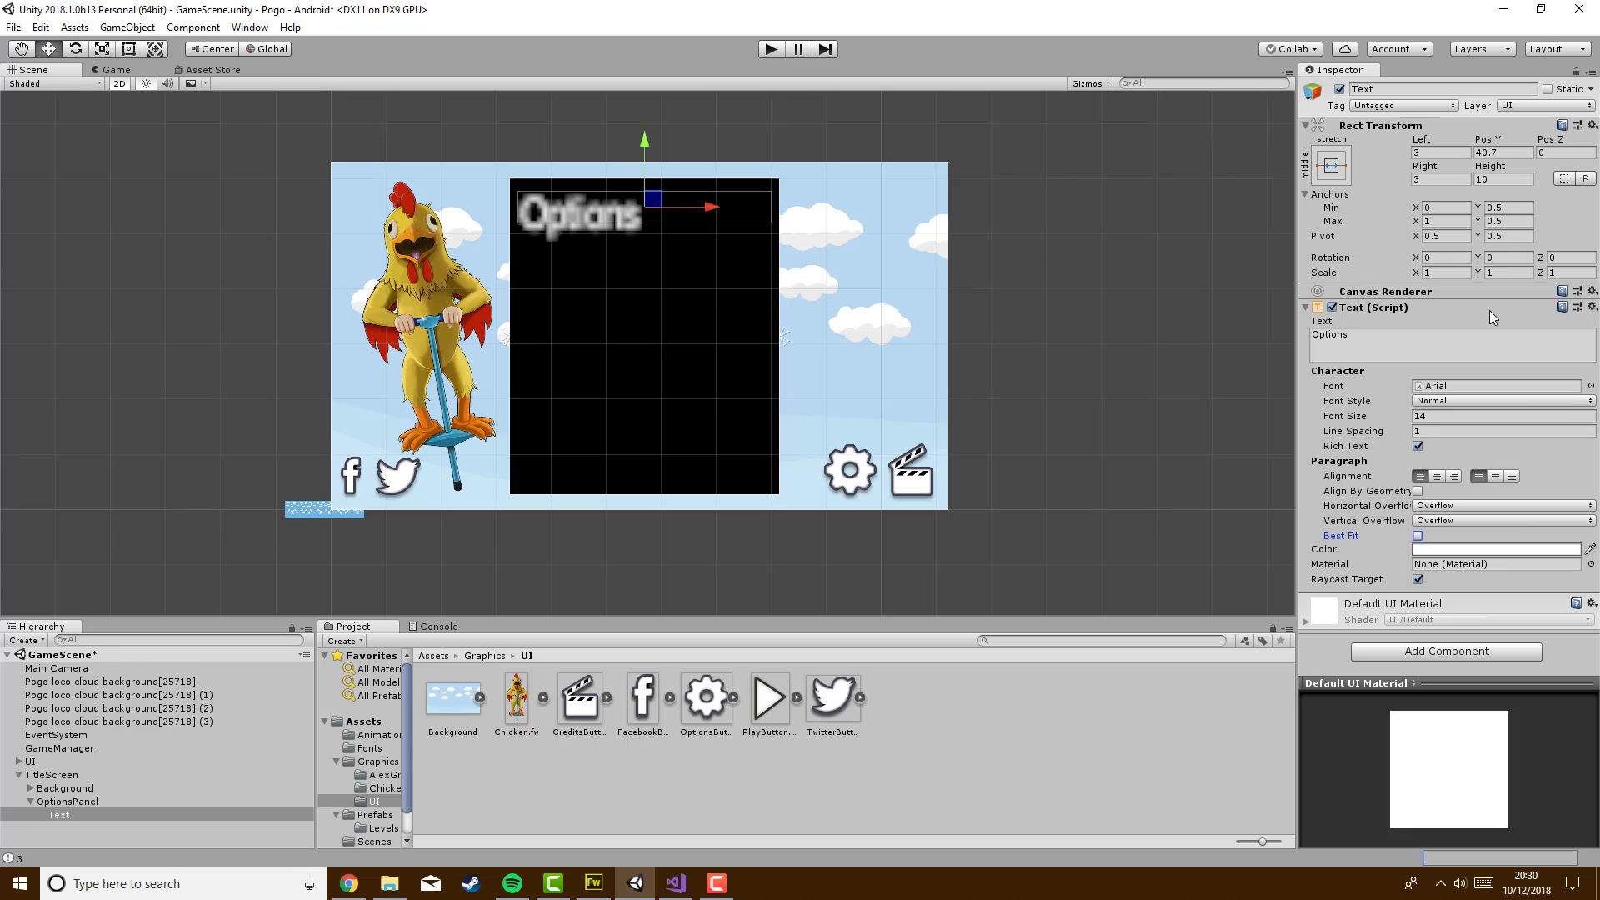
Reset the OptionsPanel scale to 1 in both X and Y
{"action": "left_click", "coordinate": [81, 803]}
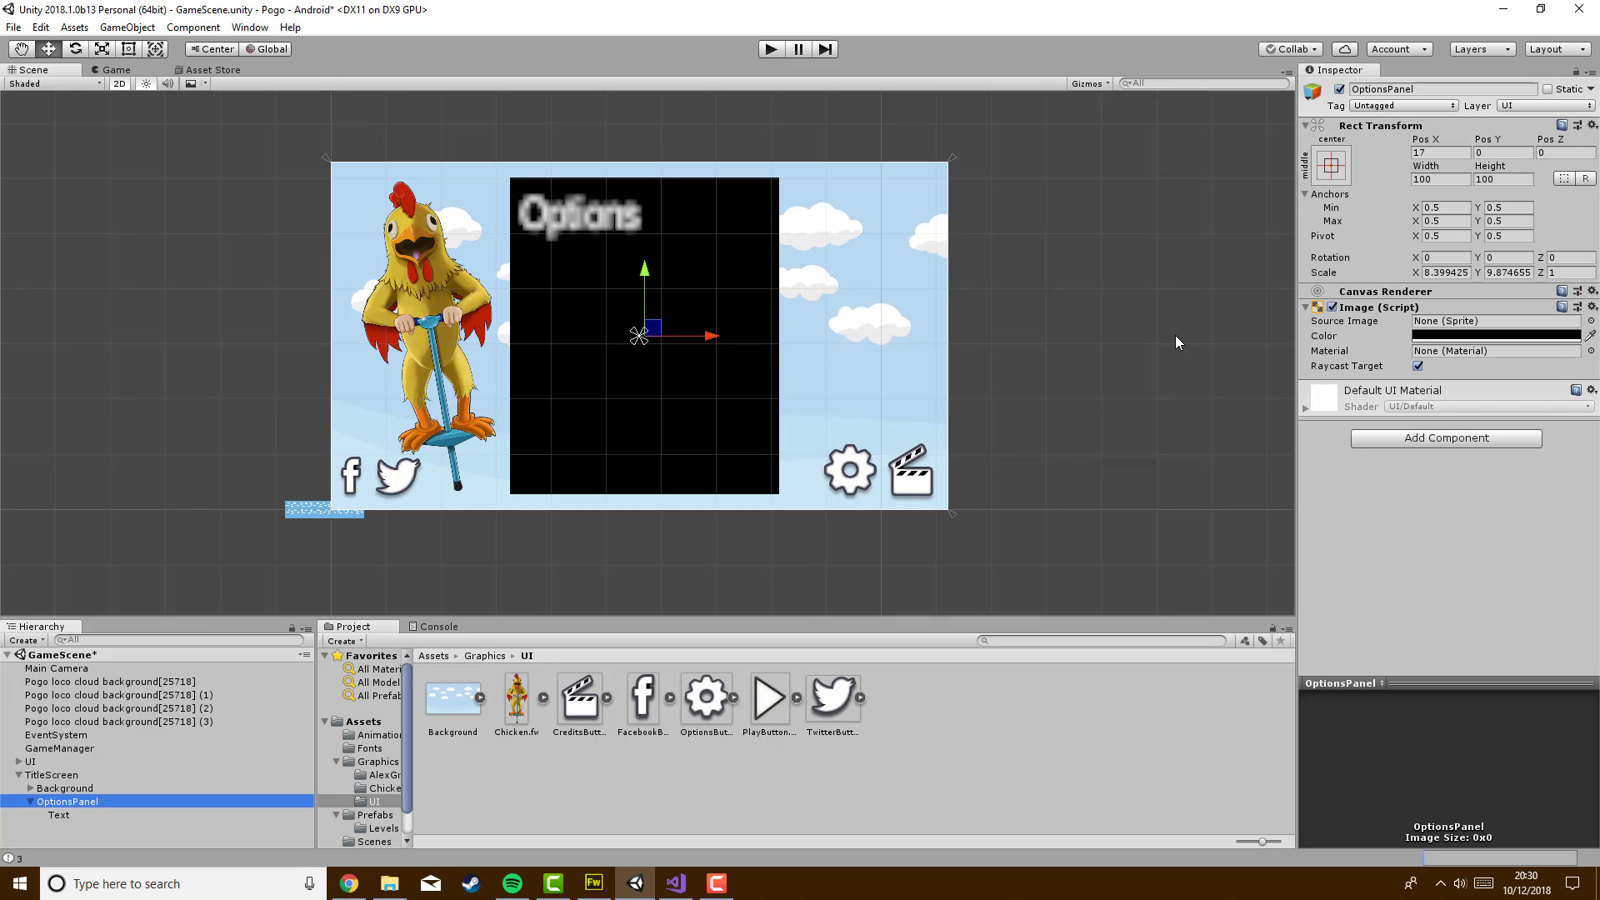
{"action": "left_click", "coordinate": [1446, 273]}
{"action": "type", "text": "1"}
{"action": "key", "text": "Tab"}
{"action": "type", "text": "1"}
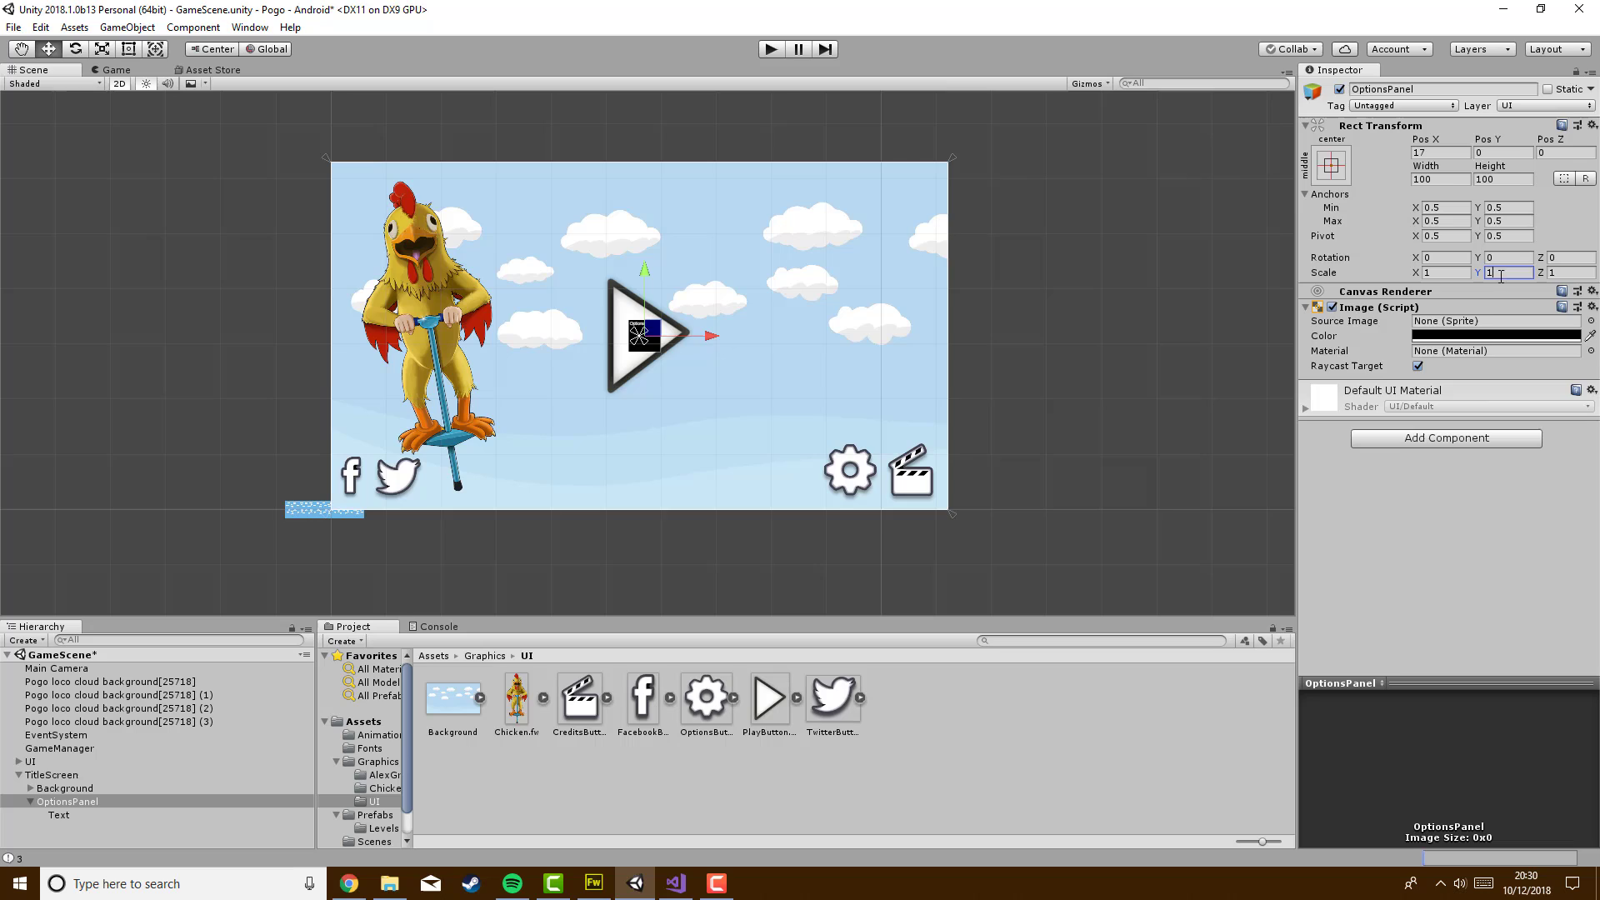
Set the OptionsPanel width to 500 and its height to 900
{"action": "left_click", "coordinate": [1457, 180]}
{"action": "left_click", "coordinate": [1461, 185]}
{"action": "double_click", "coordinate": [1458, 179]}
{"action": "type", "text": "500"}
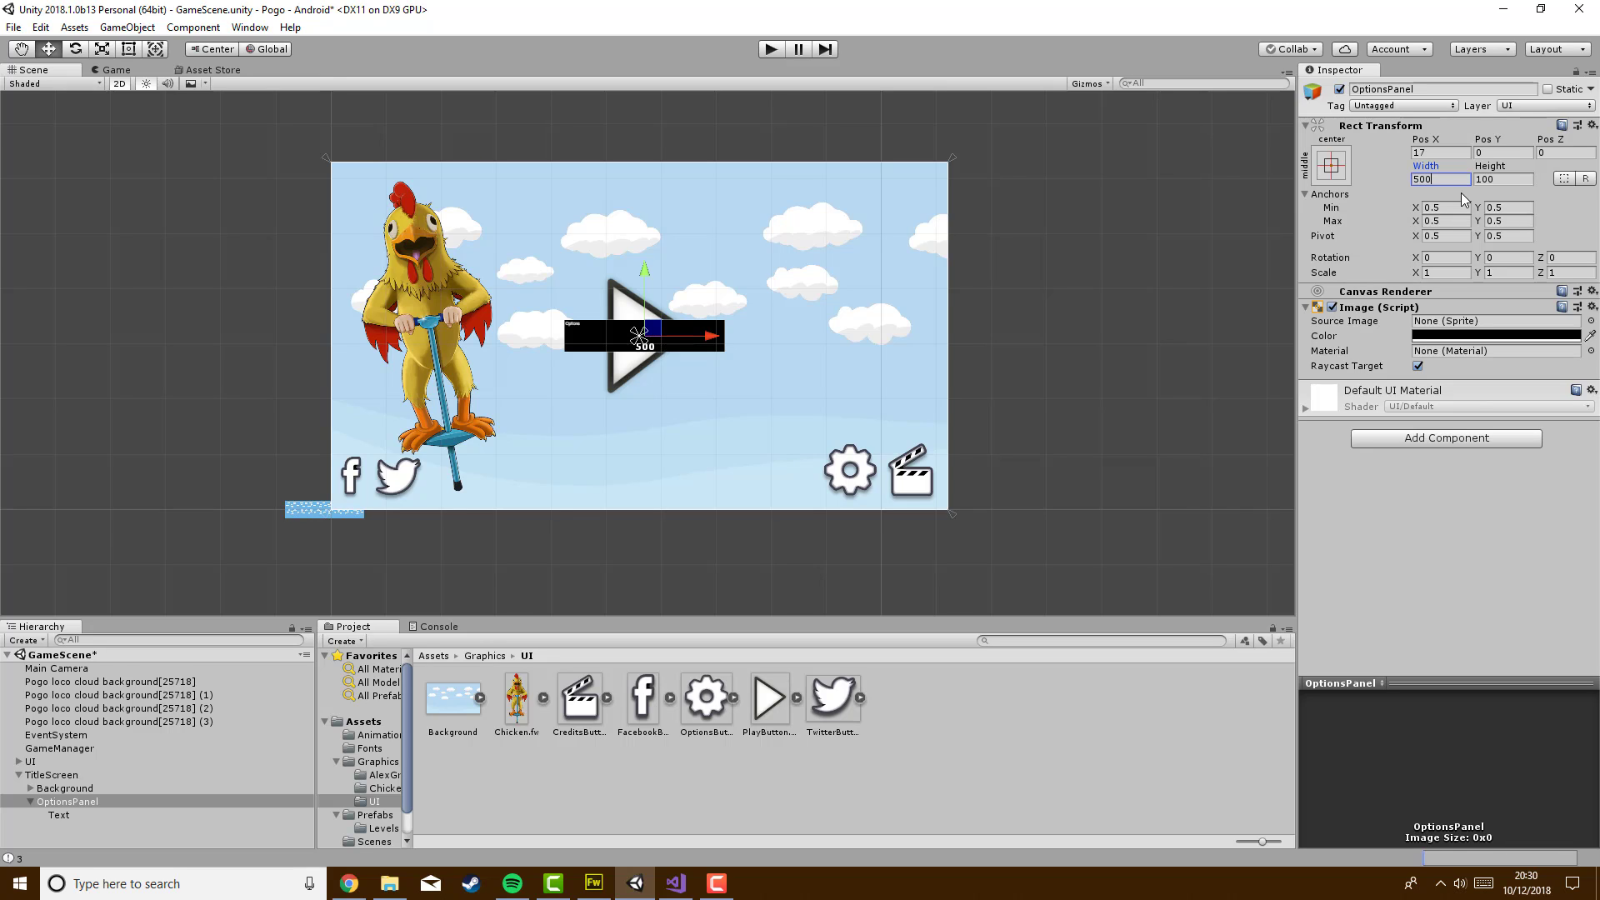
{"action": "left_click", "coordinate": [1490, 181]}
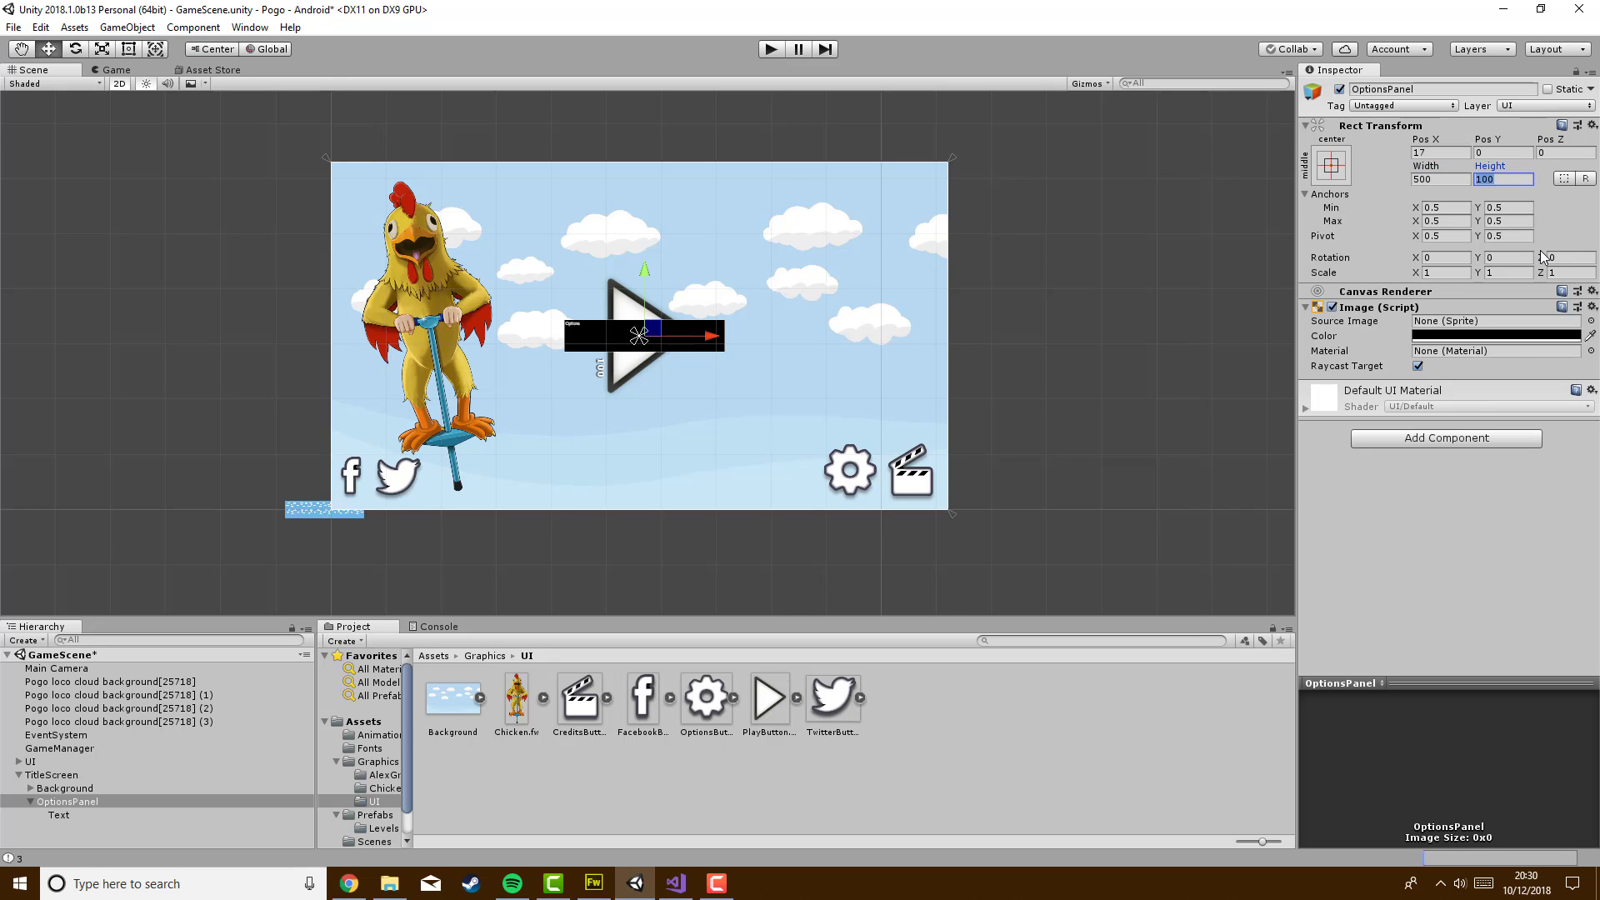
{"action": "type", "text": "900"}
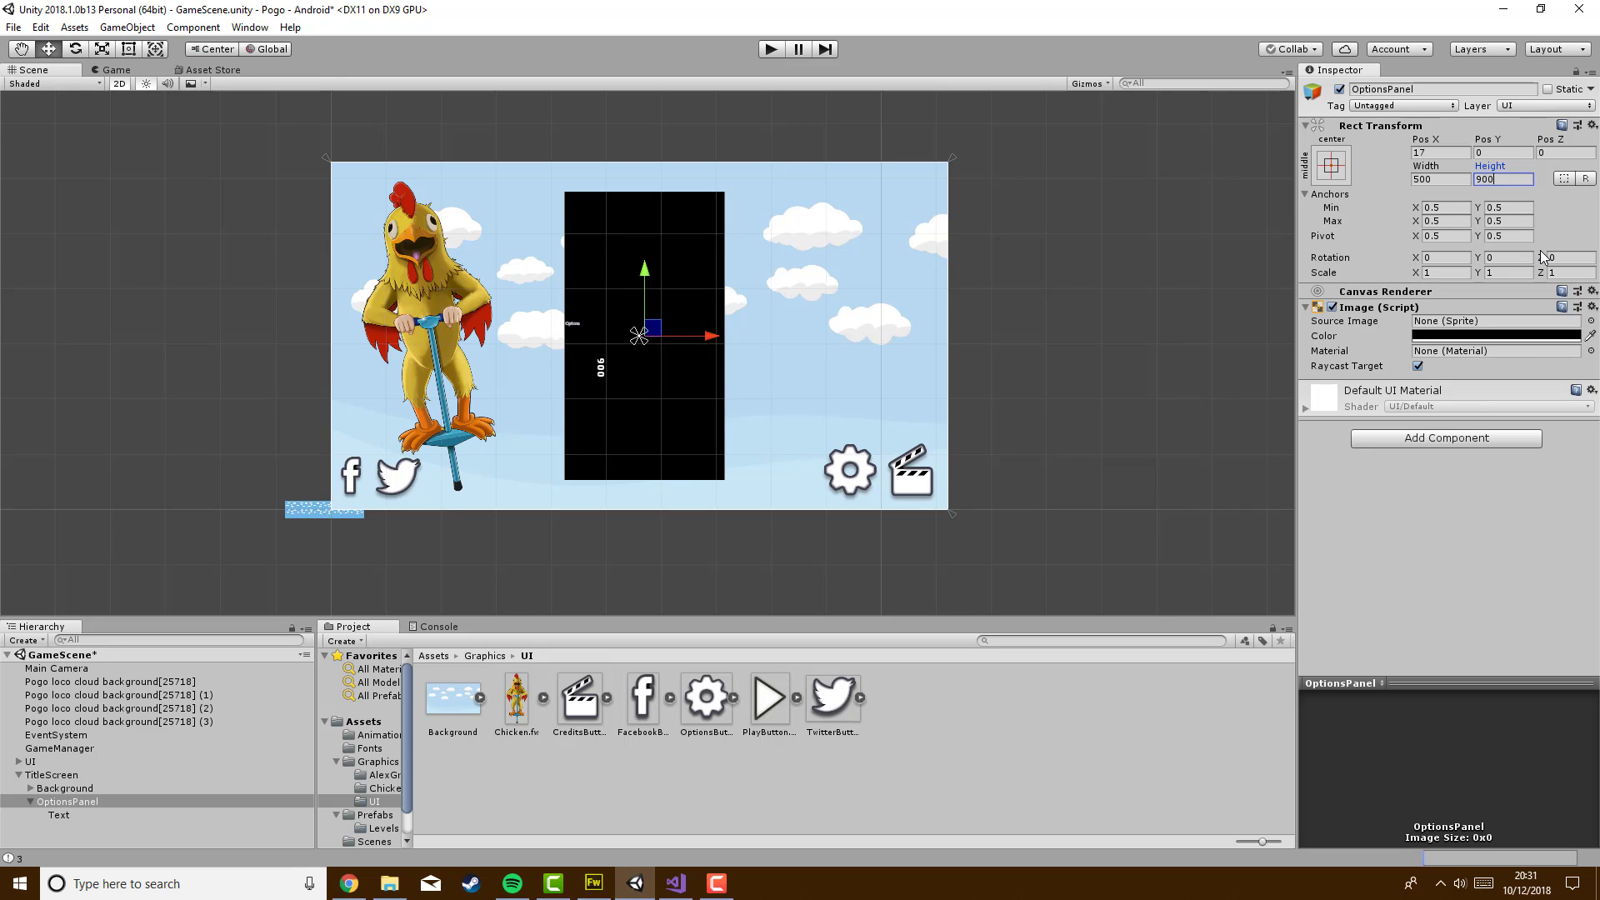
Set the OptionsPanel height to 1000 and its width to 750
{"action": "key", "text": "BackSpace"}
{"action": "key", "text": "BackSpace"}
{"action": "key", "text": "BackSpace"}
{"action": "type", "text": "1000"}
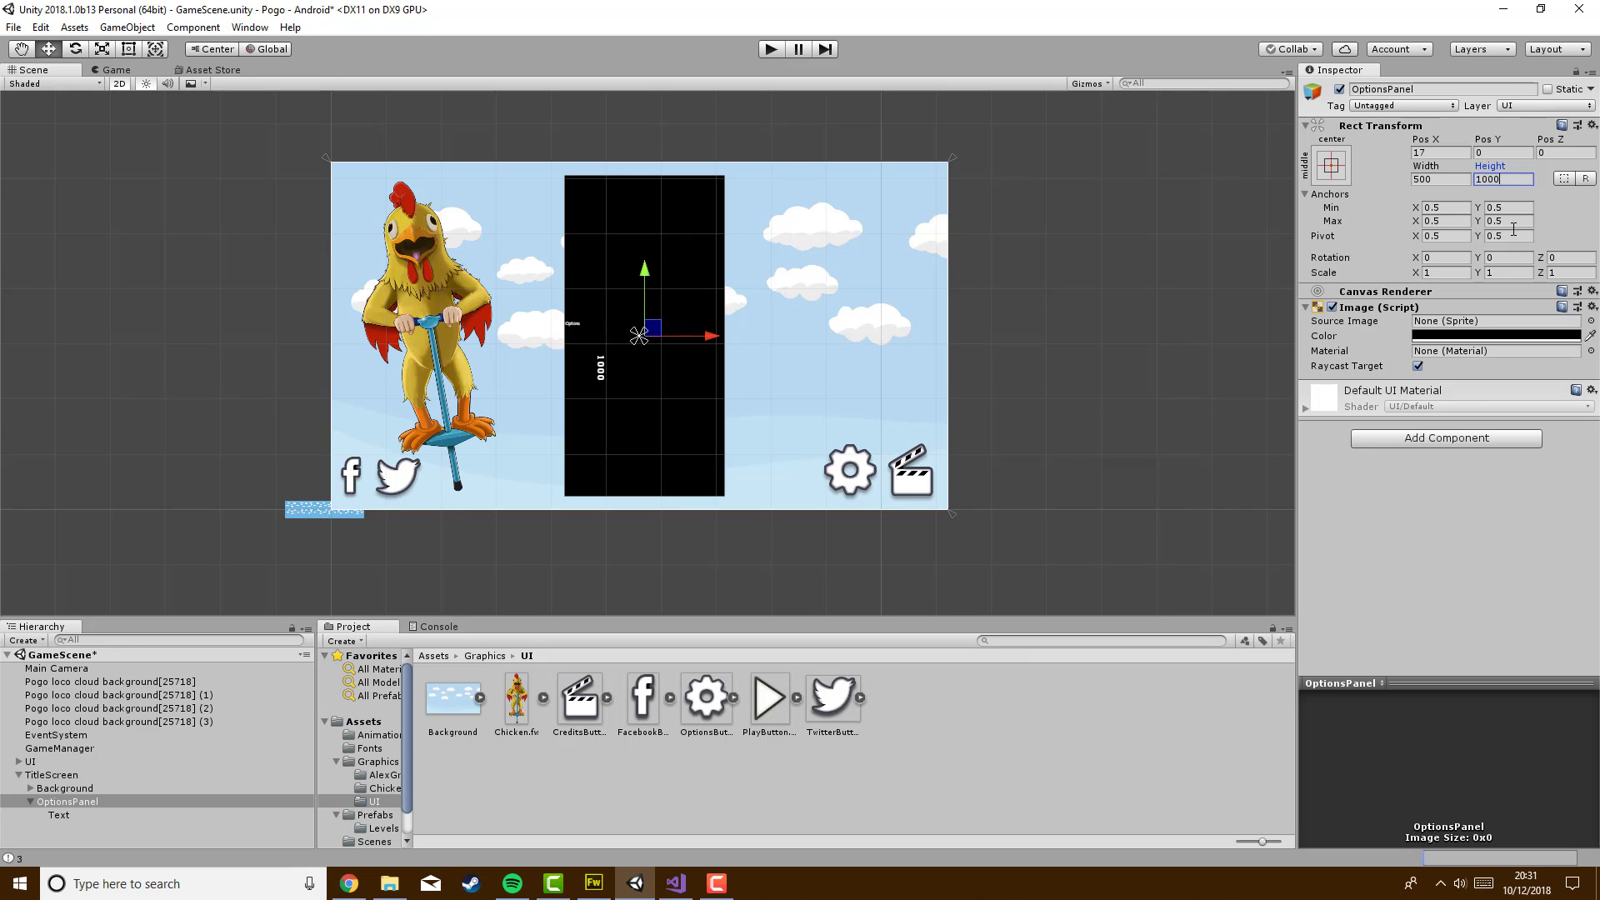
{"action": "left_click", "coordinate": [1449, 180]}
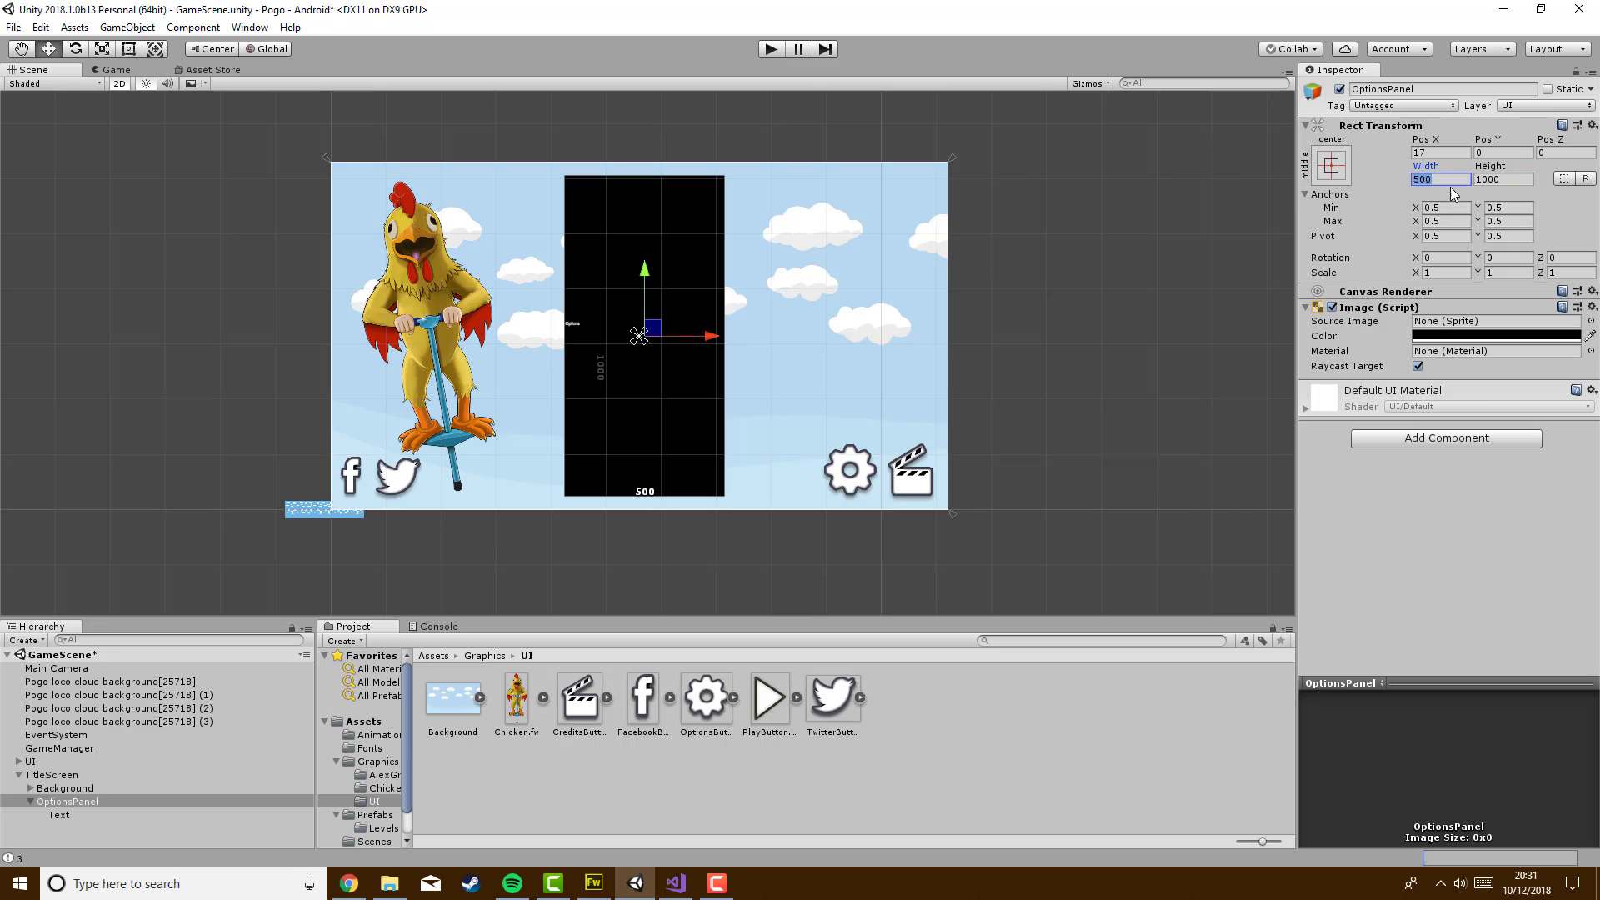
{"action": "type", "text": "750"}
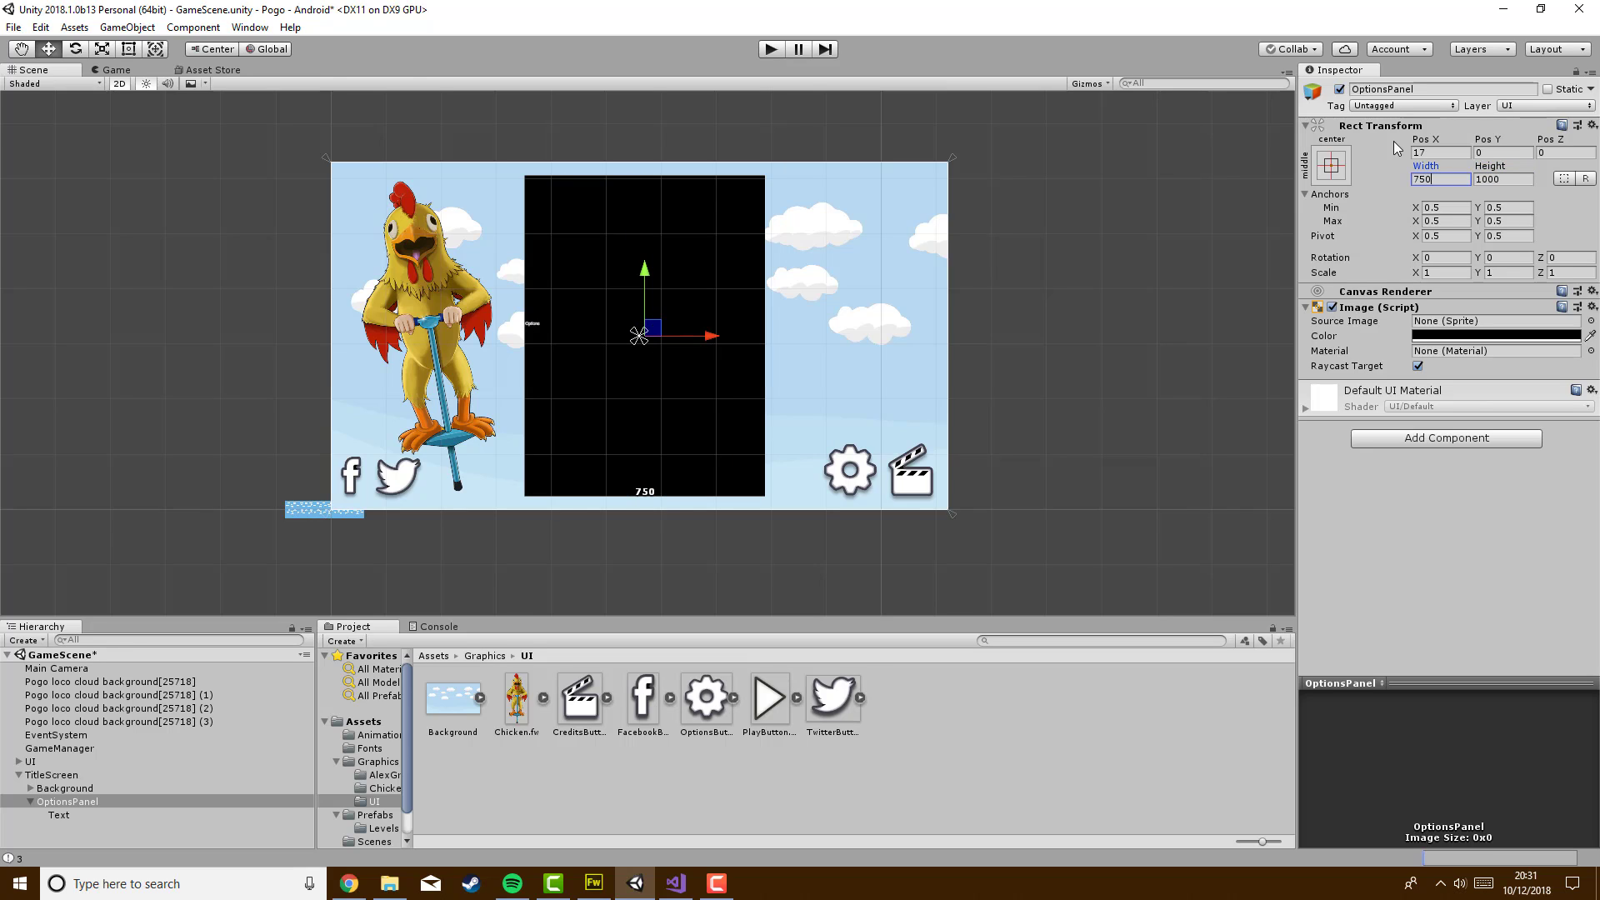
Set the Options text's left and right offsets to 30 and its height to 100, and move it up to the panel's top edge
{"action": "left_click", "coordinate": [532, 330]}
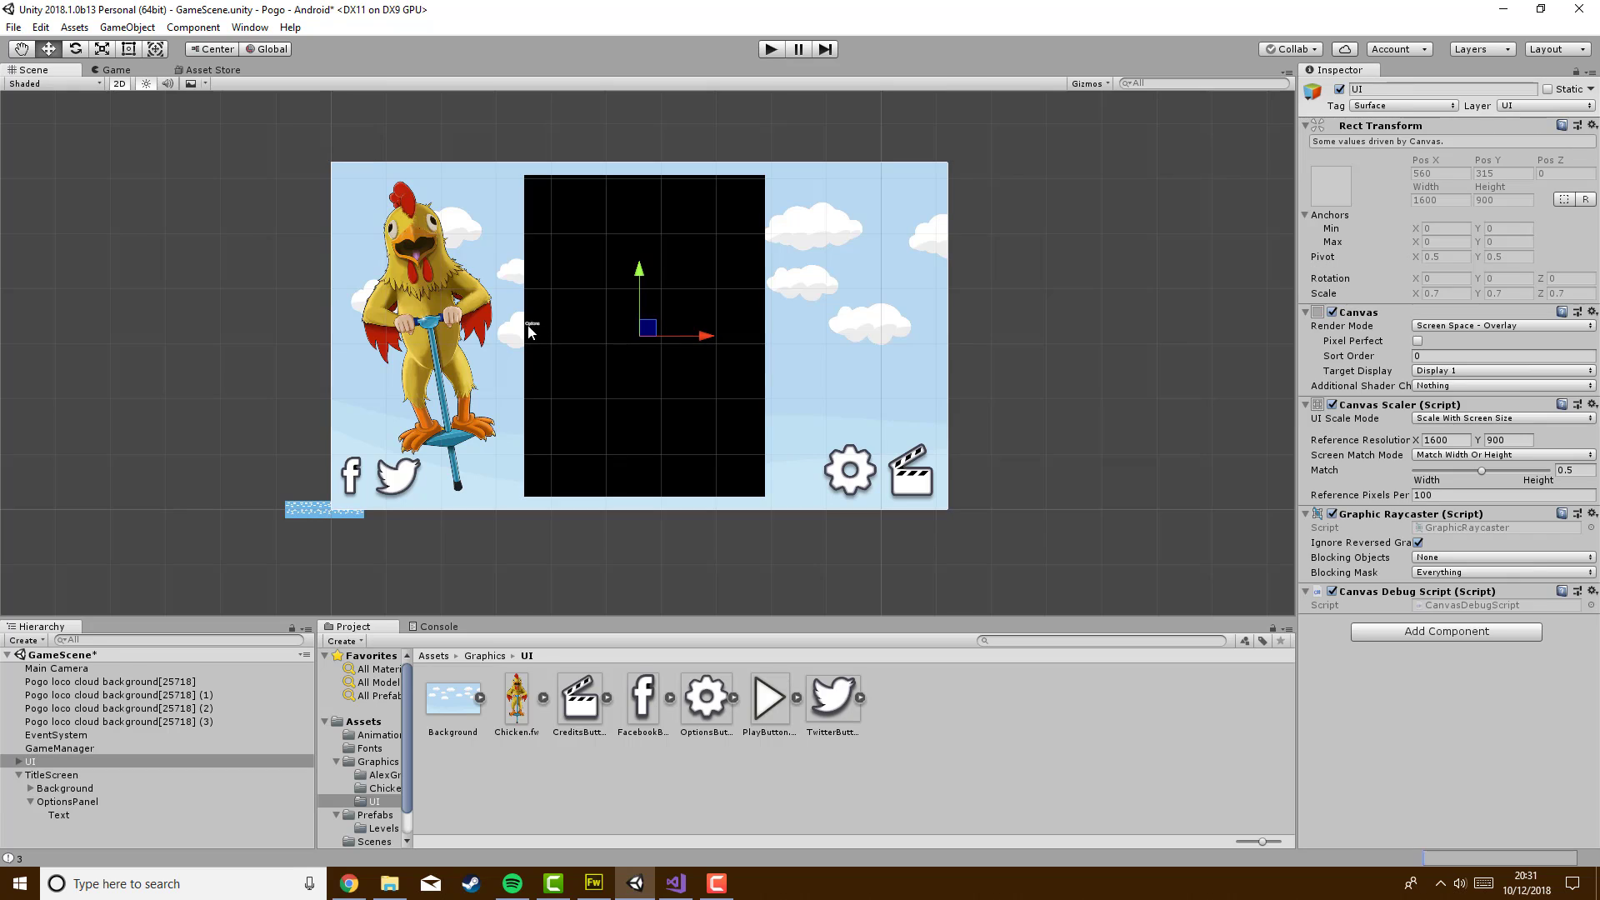
{"action": "left_click", "coordinate": [26, 814]}
{"action": "scroll", "coordinate": [749, 302], "scroll_direction": "up", "scroll_amount": 5}
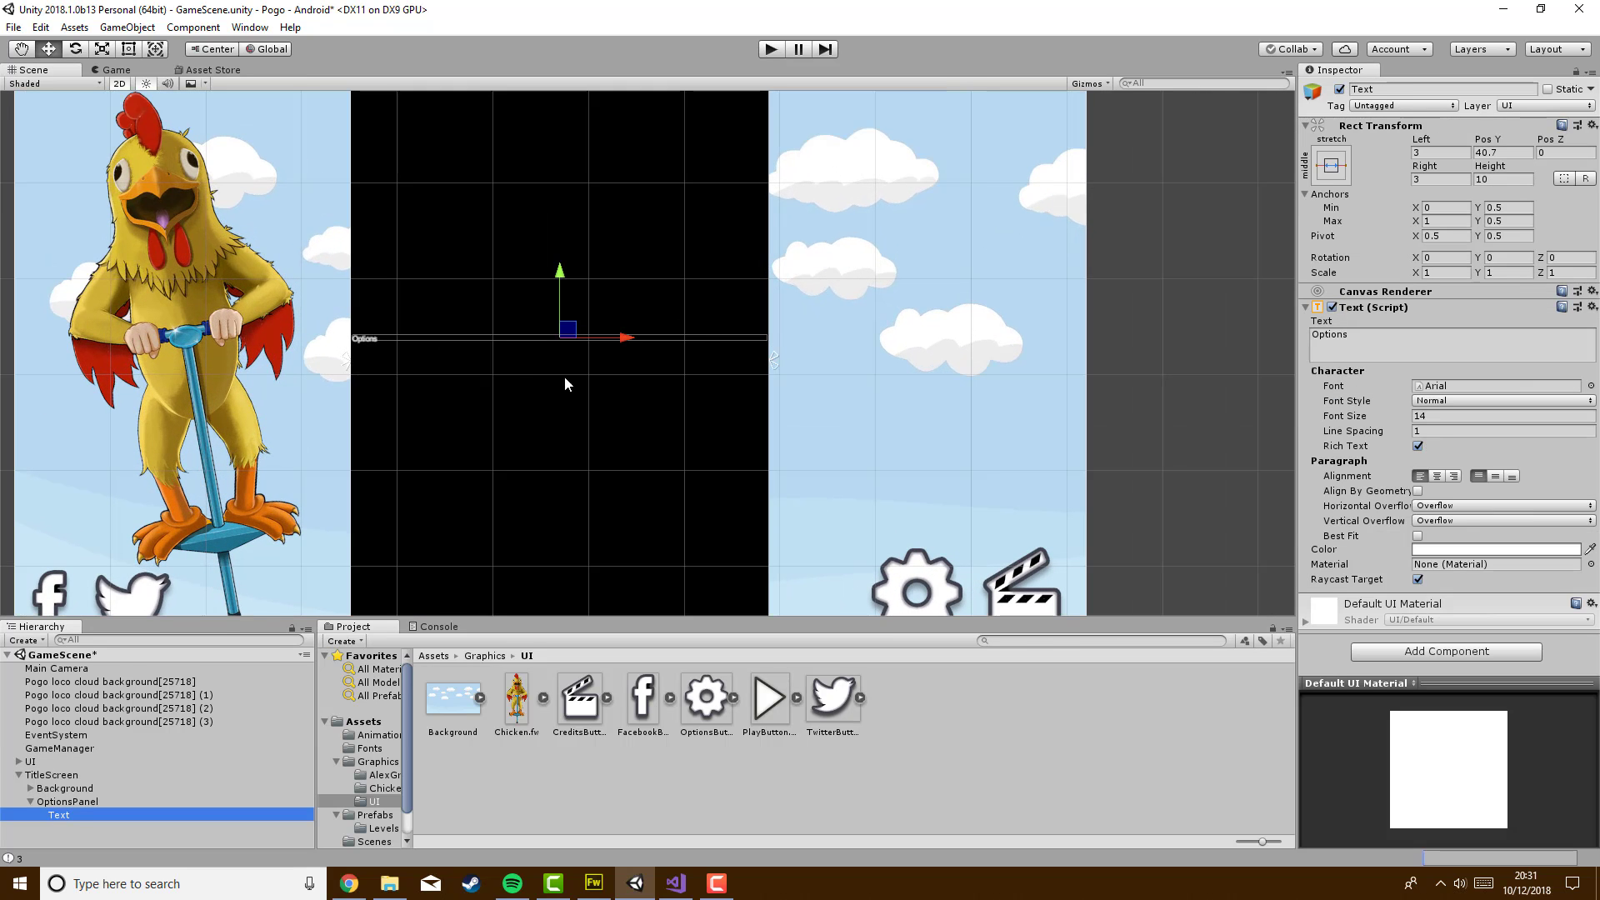
{"action": "left_click", "coordinate": [1441, 151]}
{"action": "type", "text": "30"}
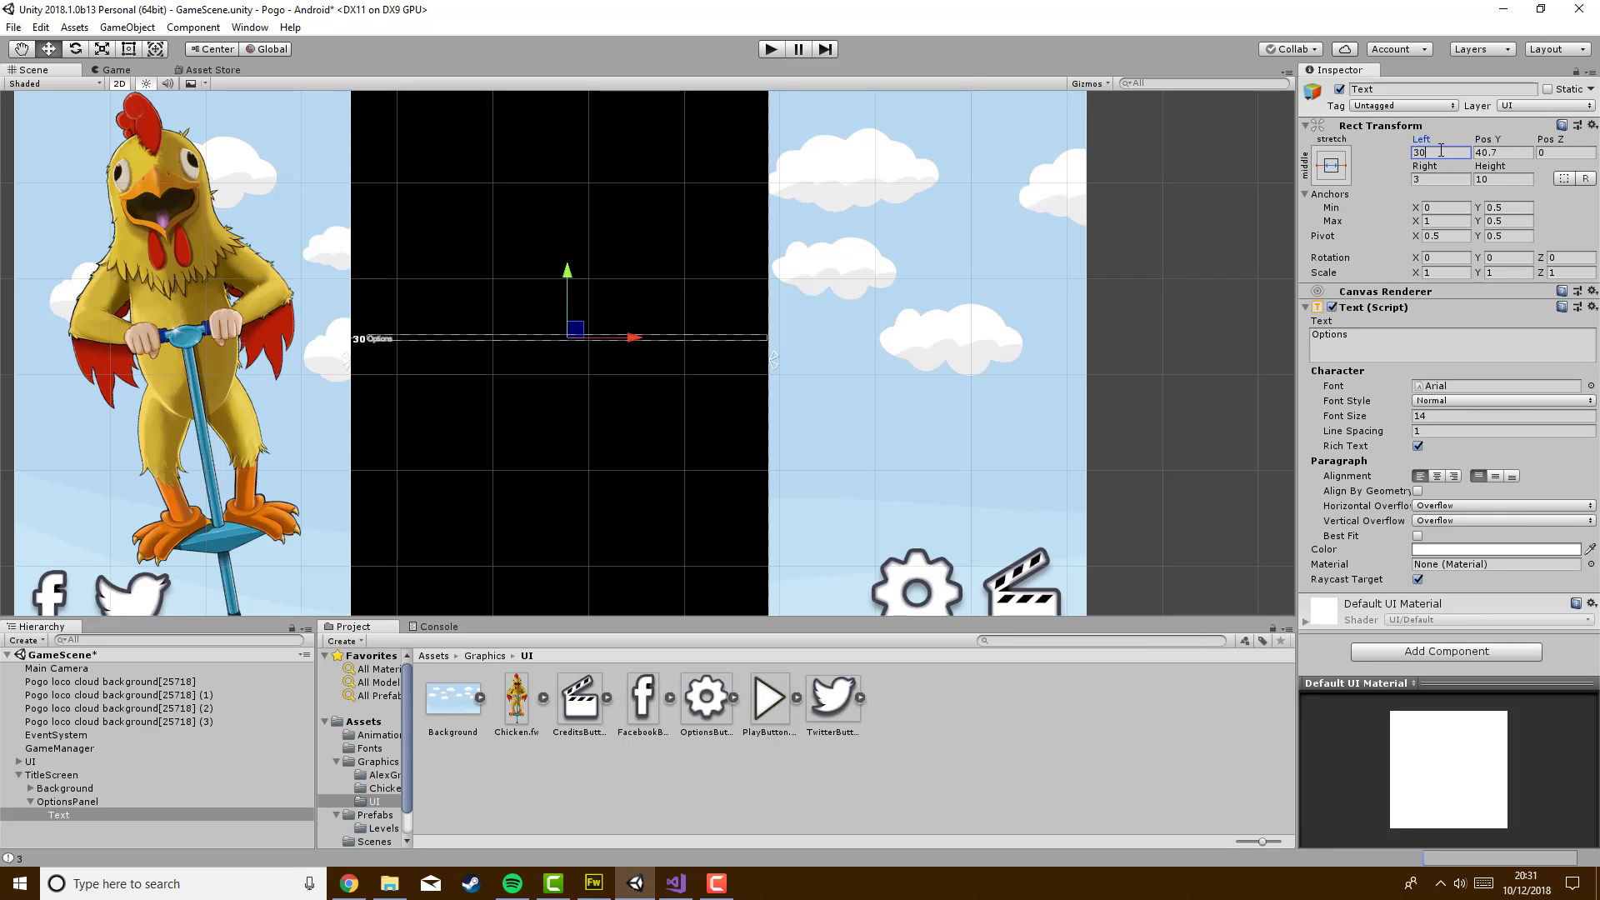
{"action": "left_click", "coordinate": [1425, 180]}
{"action": "type", "text": "30"}
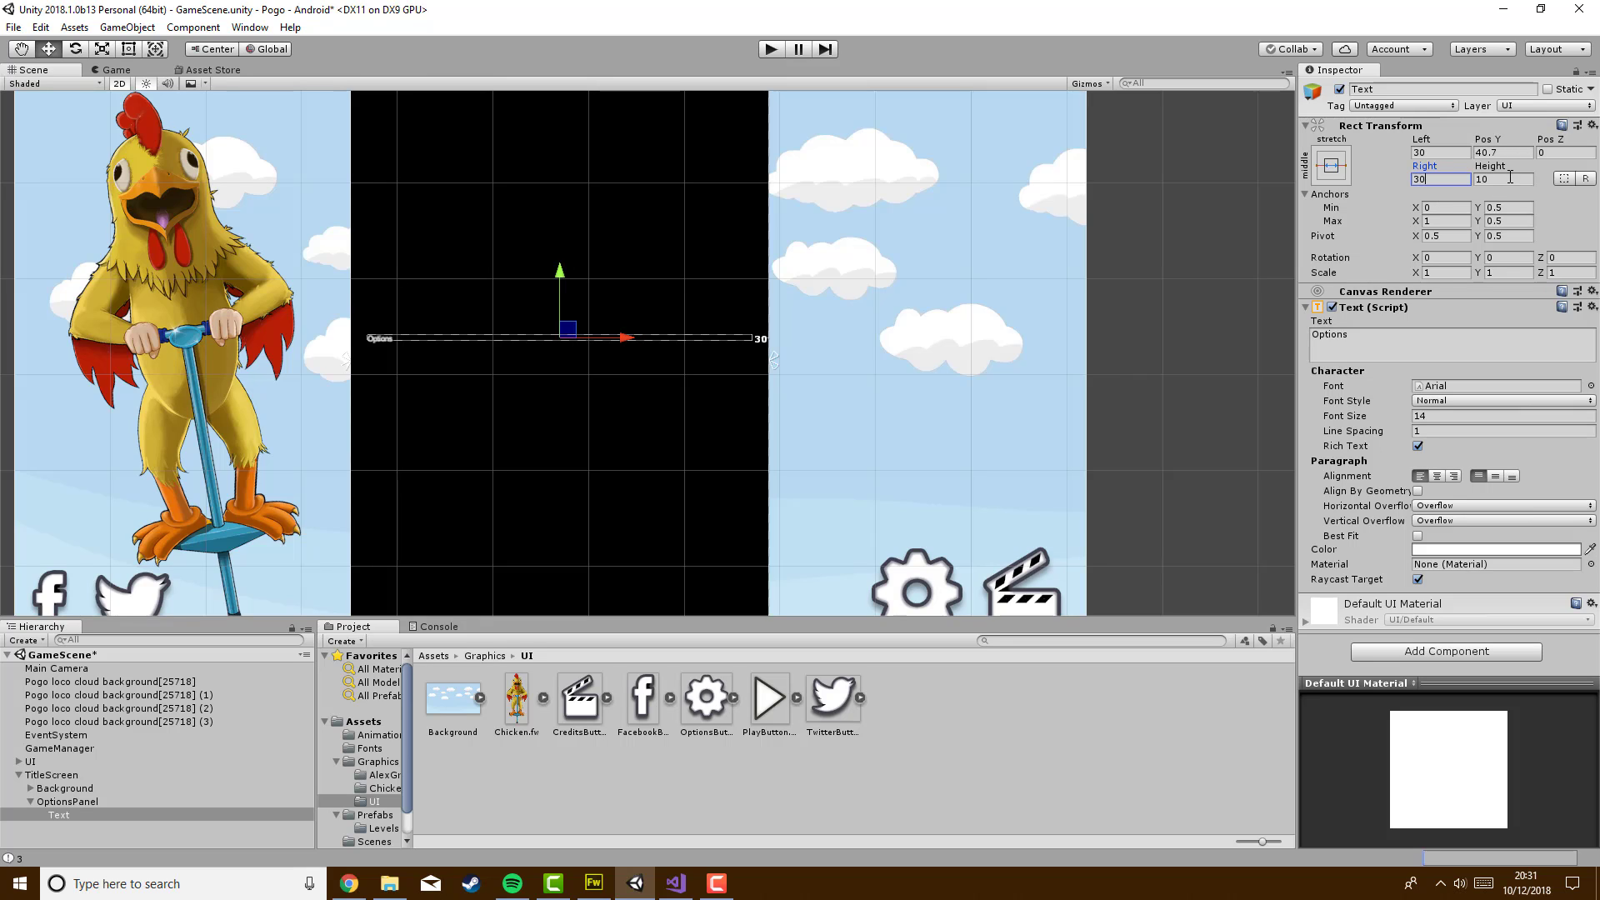
{"action": "left_click", "coordinate": [1509, 178]}
{"action": "type", "text": "100"}
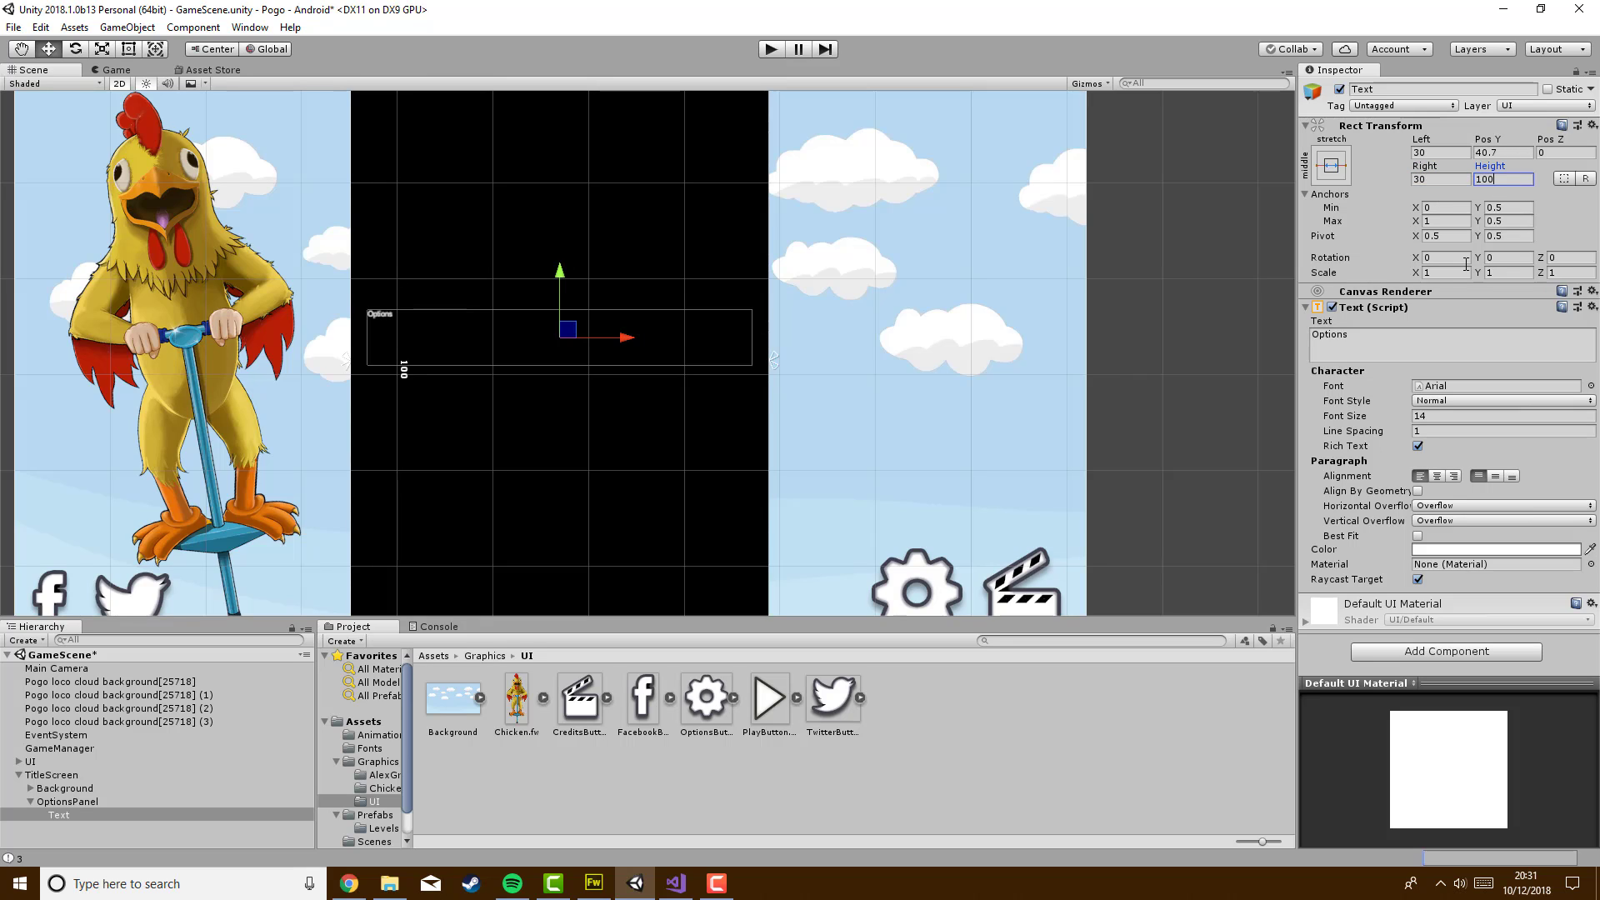
{"action": "scroll", "coordinate": [519, 288], "scroll_direction": "down", "scroll_amount": 5}
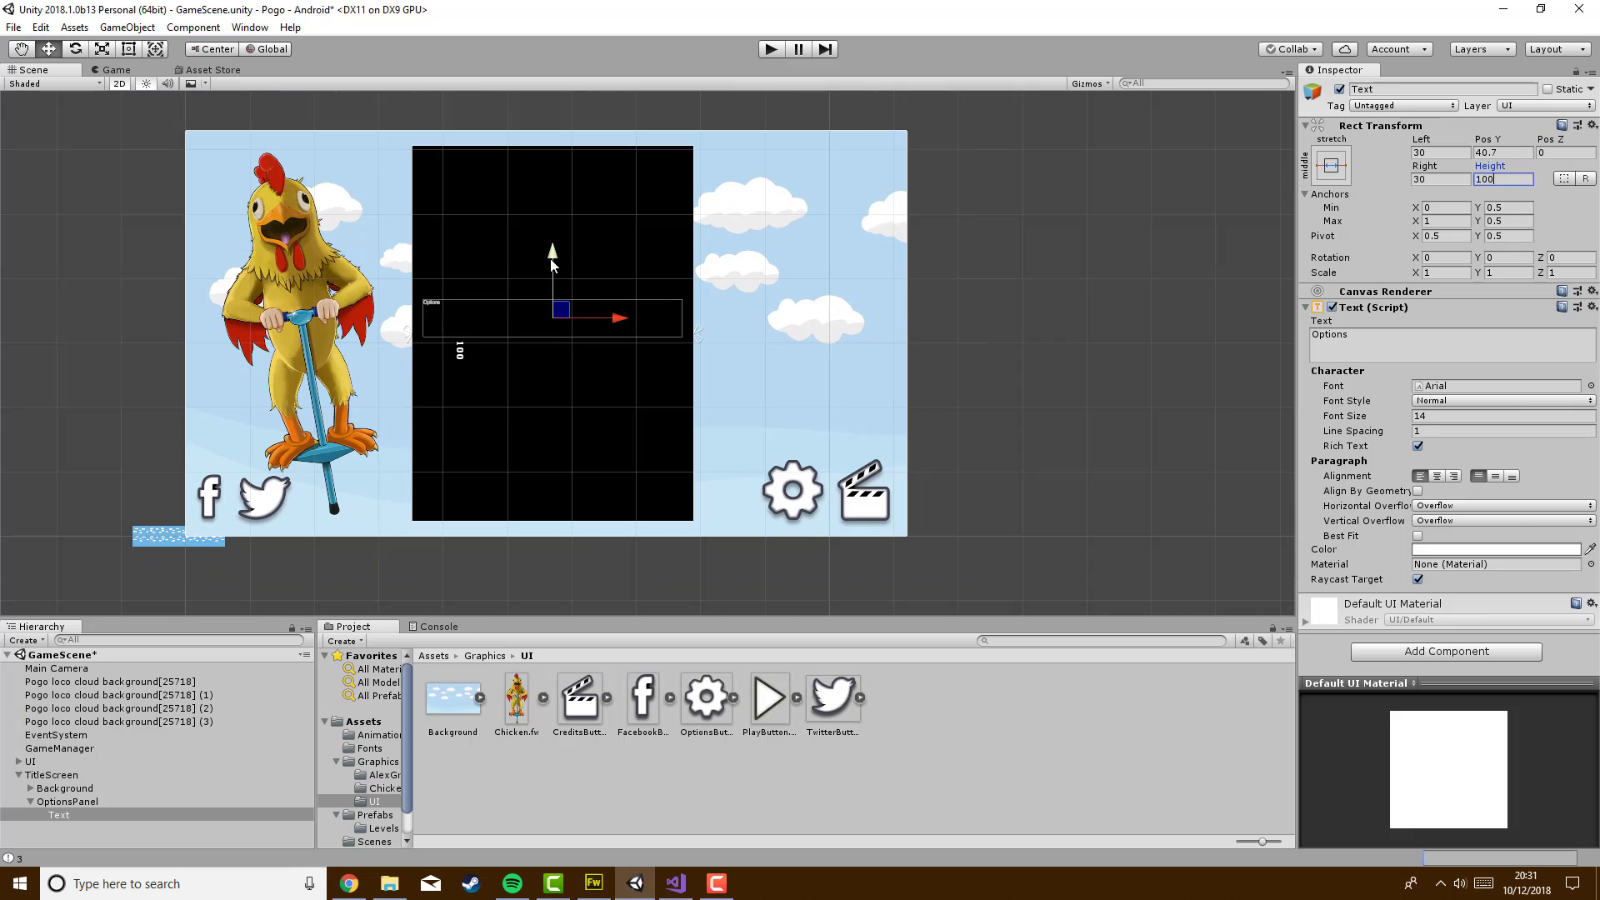
{"action": "left_click_drag", "start_coordinate": [560, 250], "coordinate": [563, 117]}
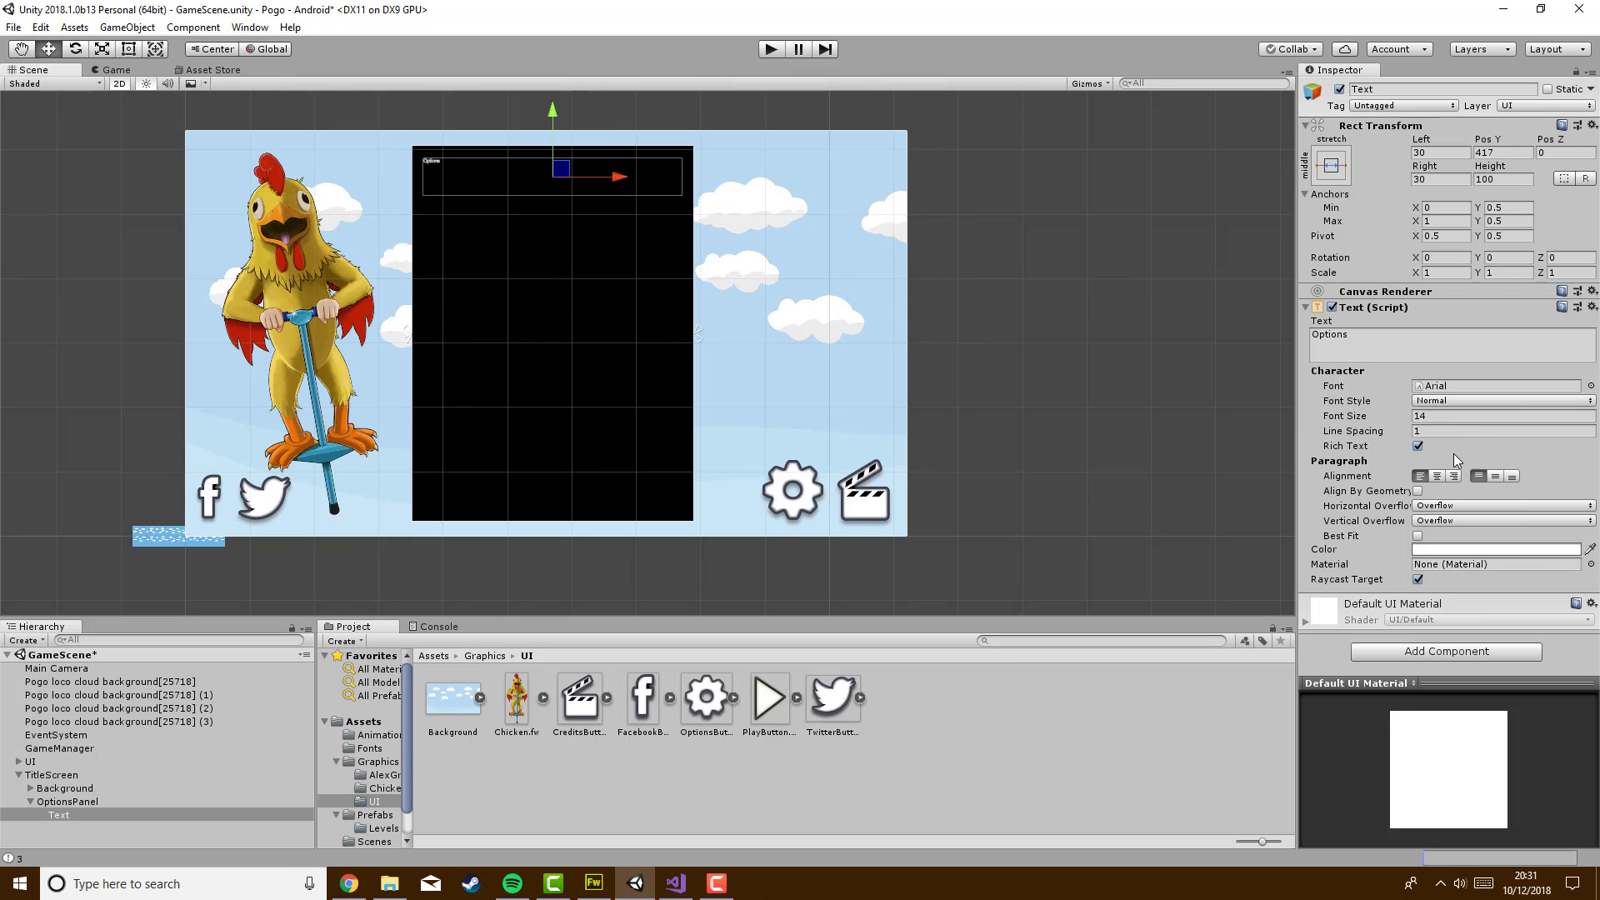
Set the Options text's font size to 50, centre it horizontally and vertically, and move it down to about Pos Y -15
{"action": "left_click", "coordinate": [1446, 419]}
{"action": "type", "text": "50"}
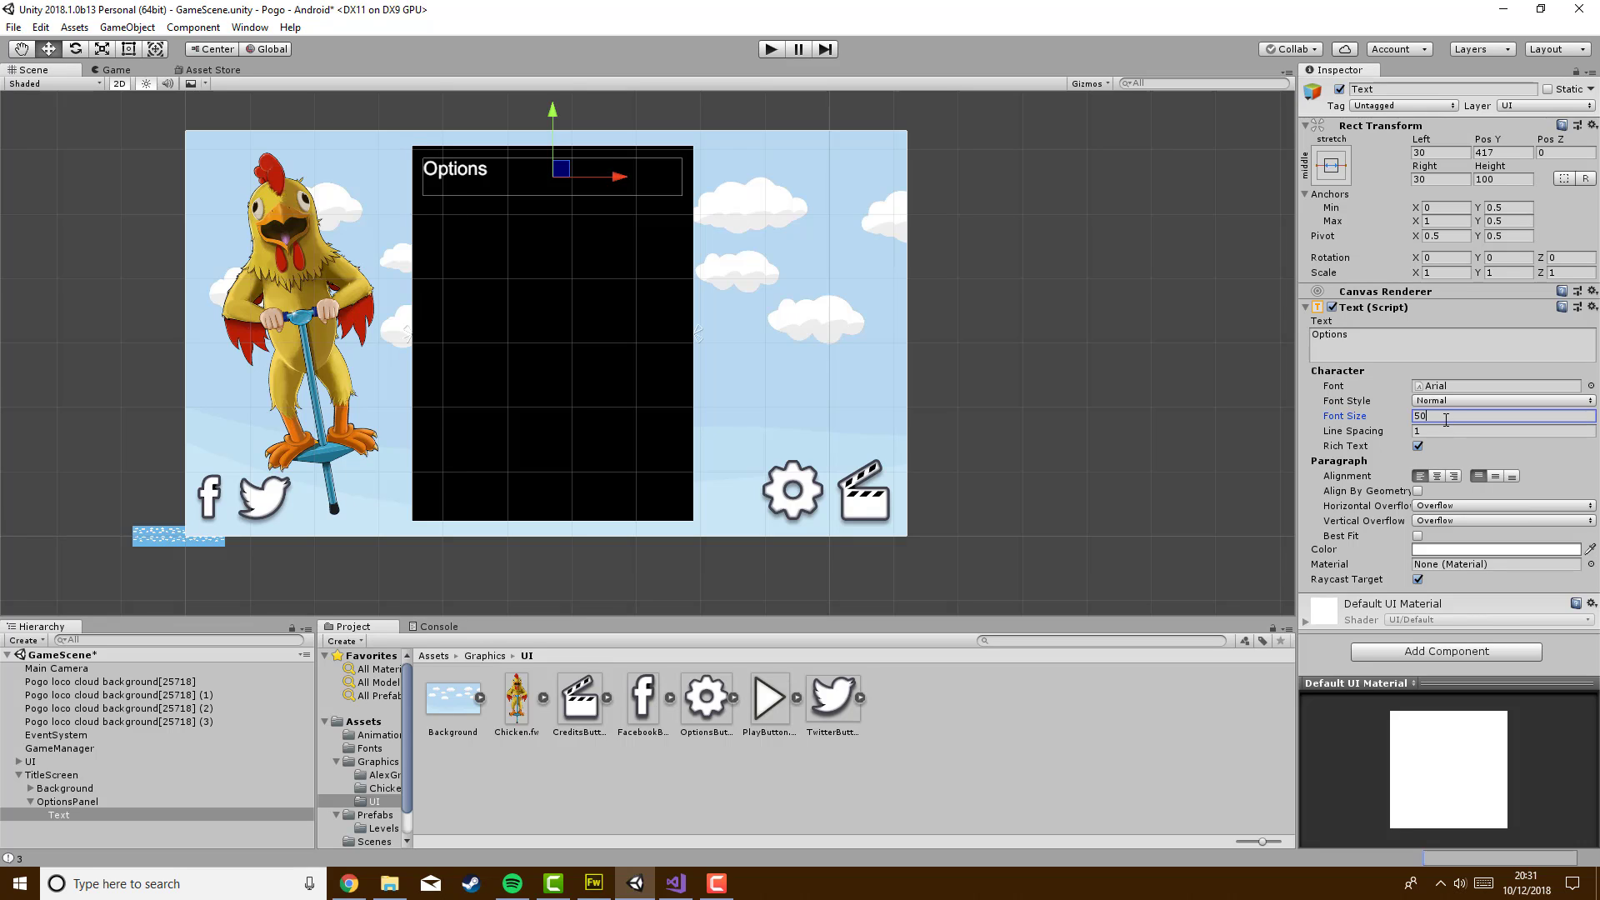
{"action": "left_click", "coordinate": [1437, 476]}
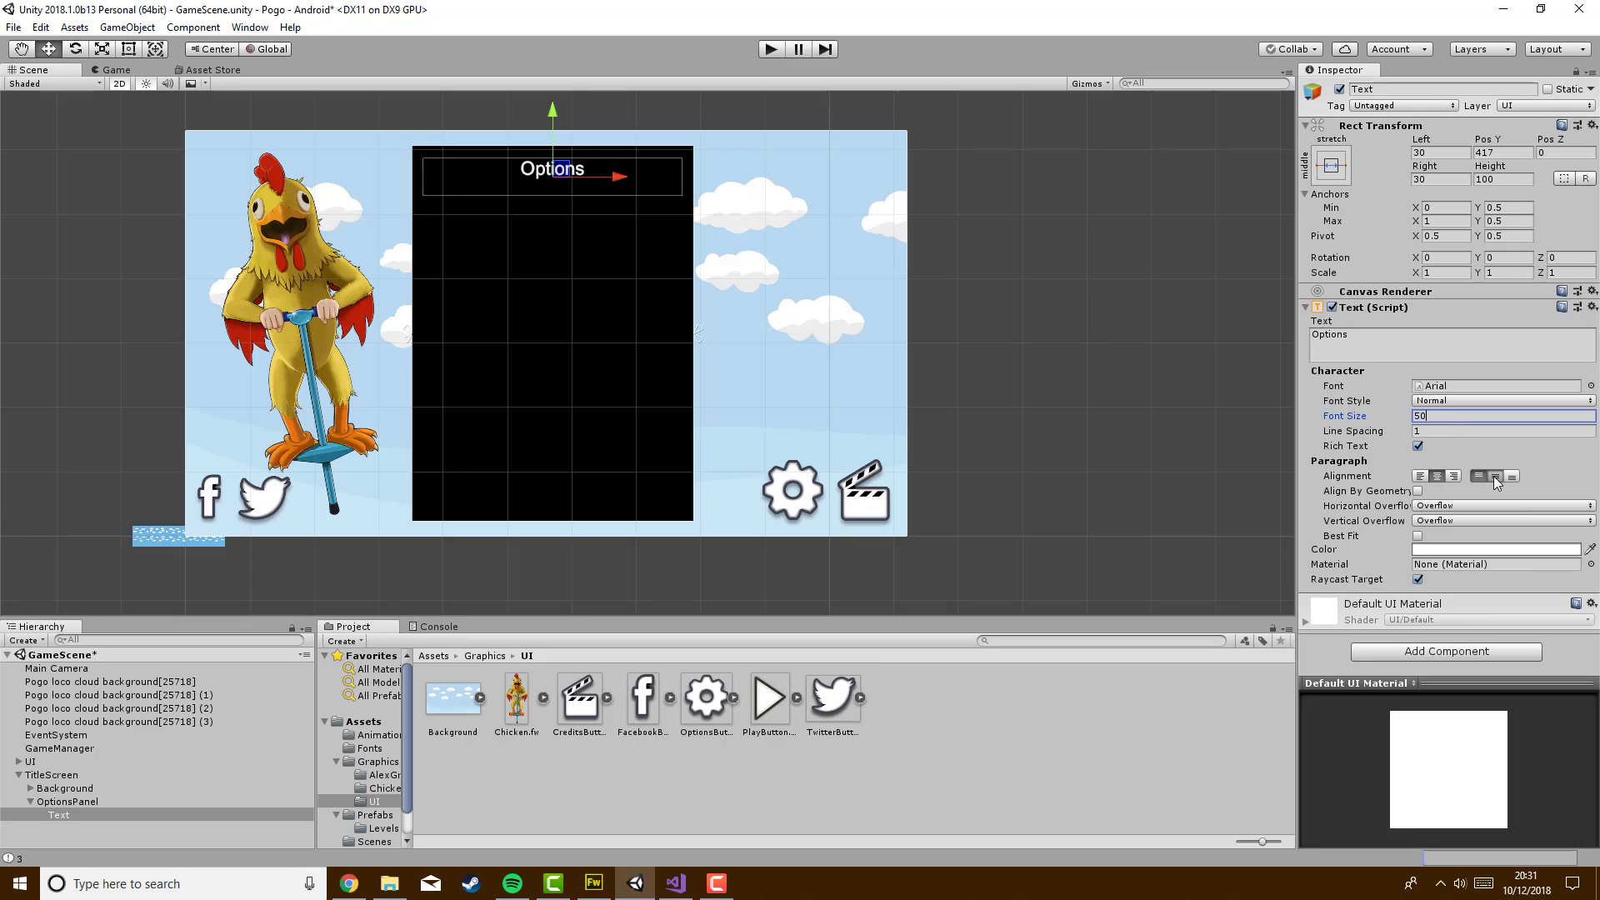
{"action": "left_click", "coordinate": [1495, 476]}
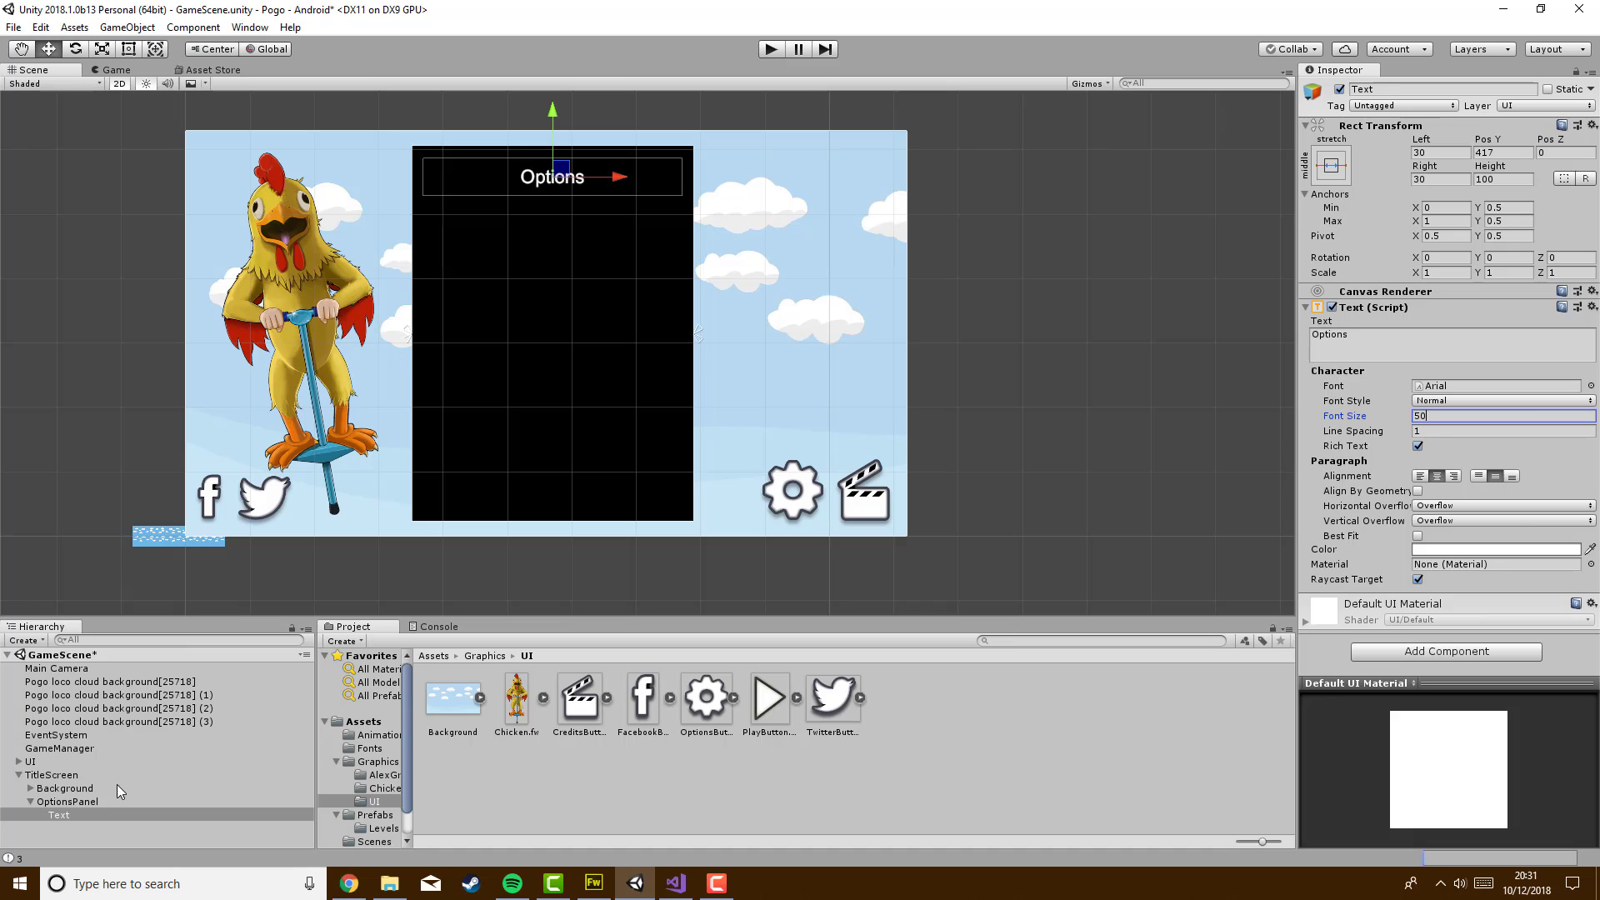
{"action": "left_click_drag", "start_coordinate": [550, 113], "coordinate": [550, 275]}
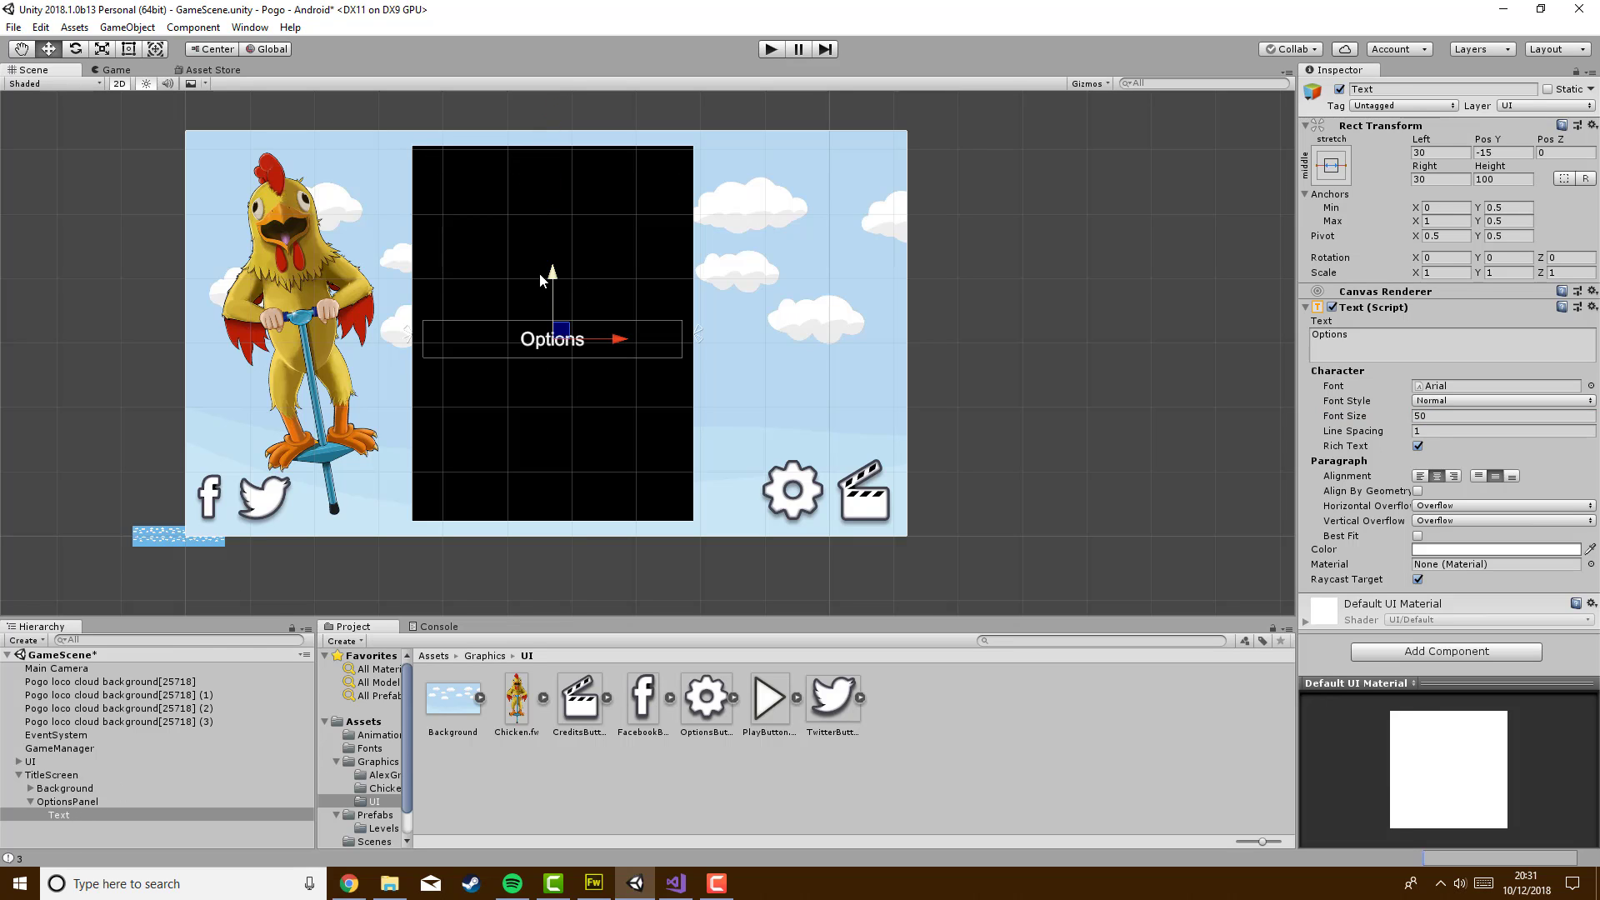
{"action": "key", "text": "ctrl+v"}
{"action": "left_click", "coordinate": [59, 815]}
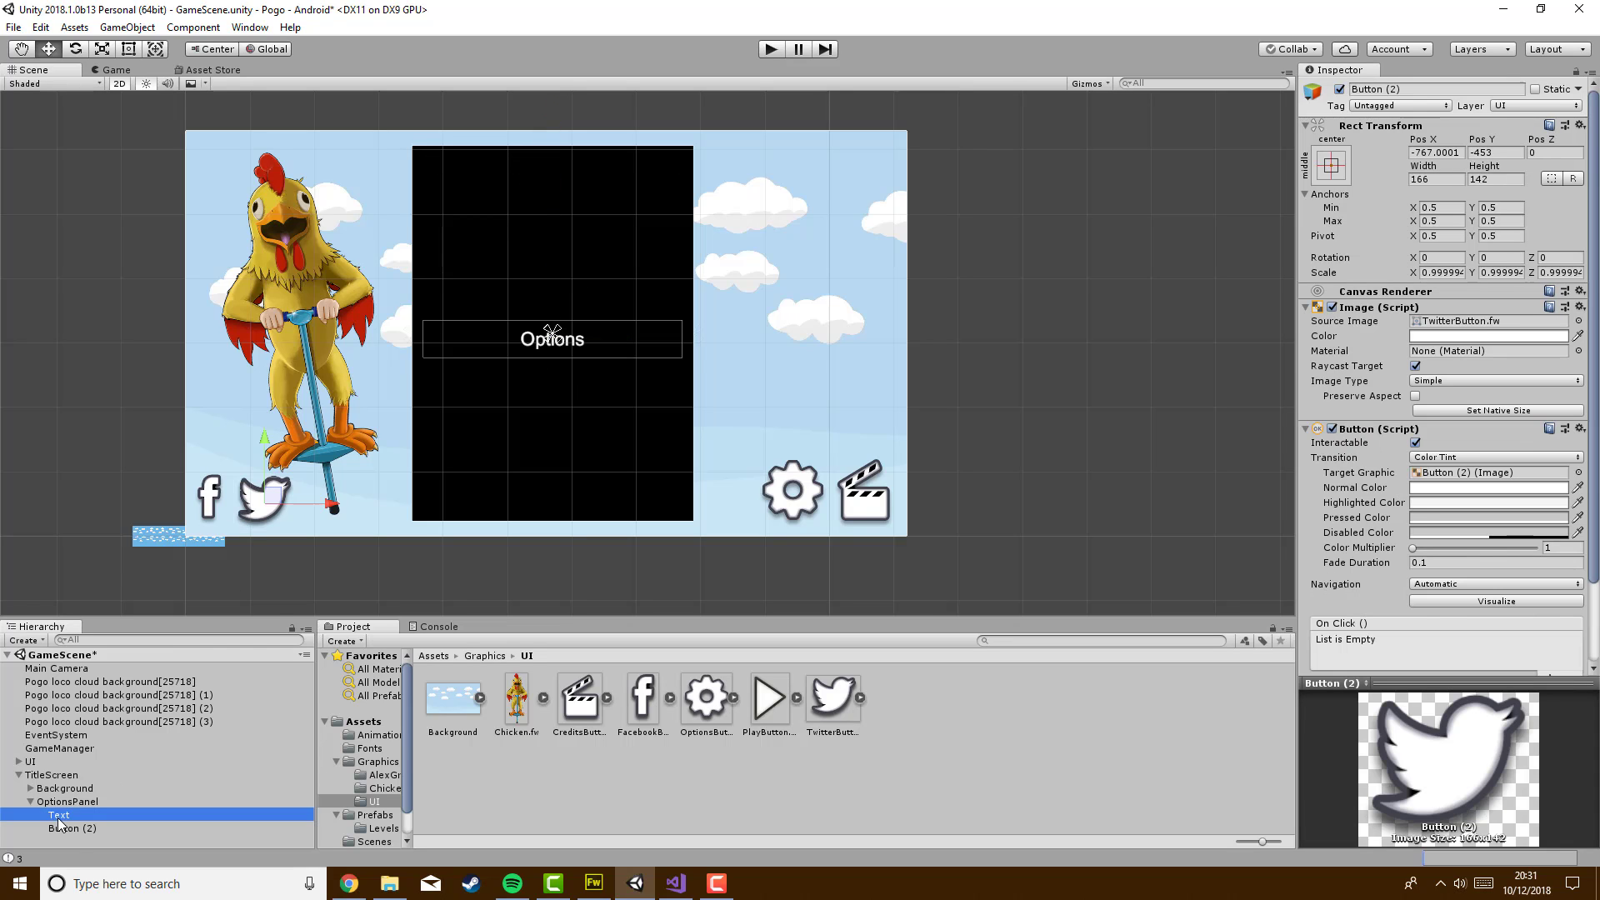
{"action": "left_click", "coordinate": [102, 828]}
{"action": "key", "text": "Delete"}
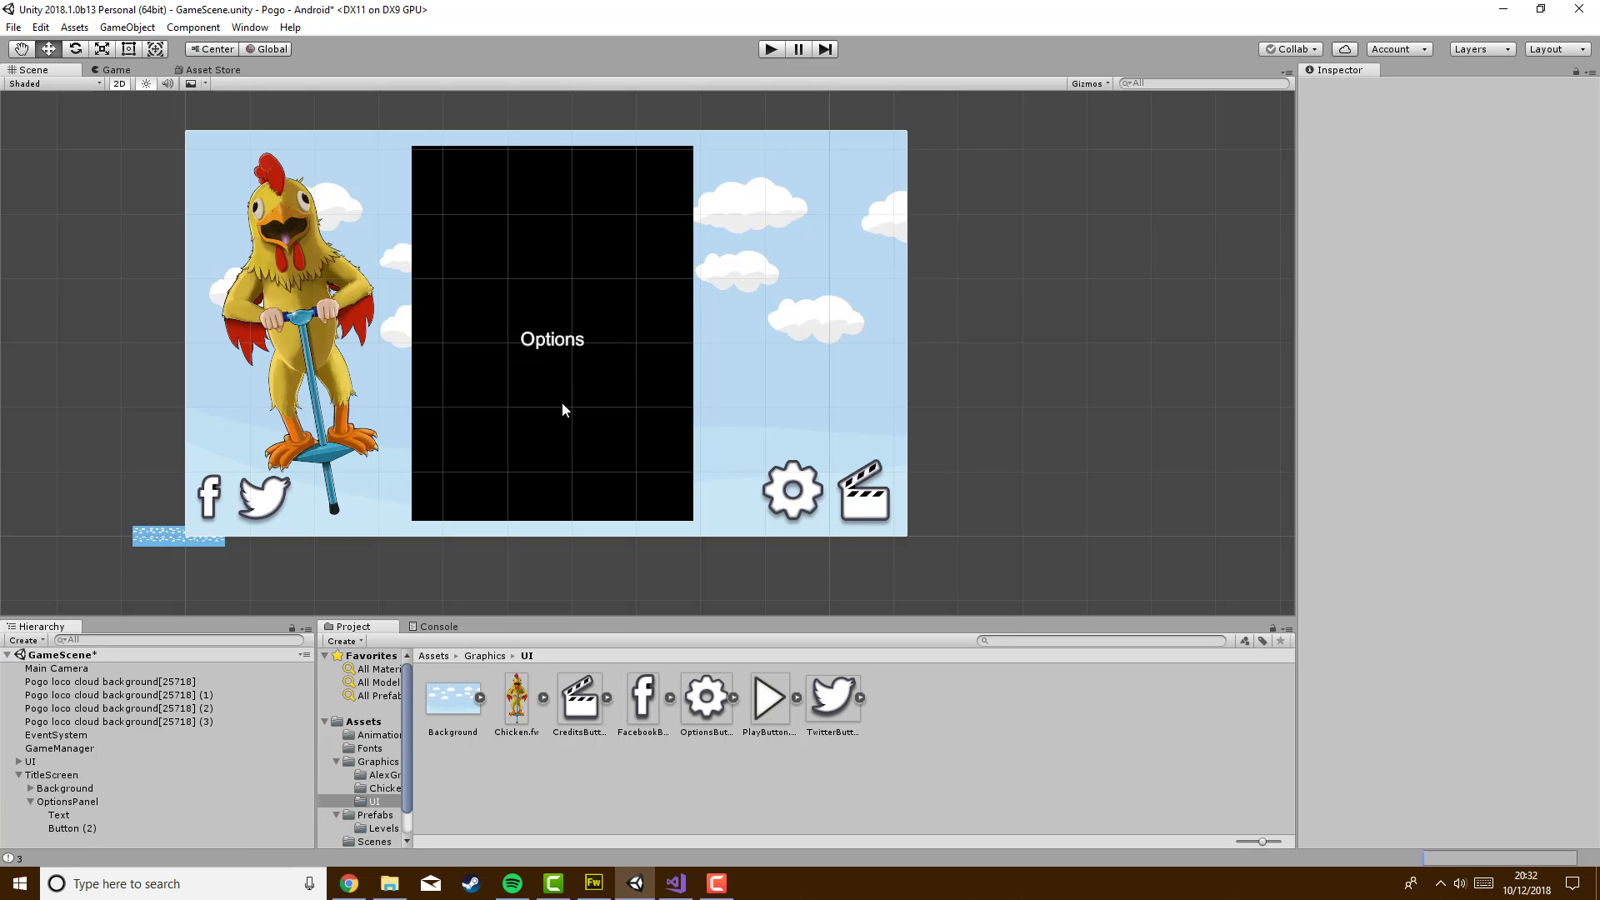
Duplicate the Options text four times, placing one copy near the panel's top and stacking three below the original, down to about Pos Y -387
{"action": "left_click", "coordinate": [668, 338]}
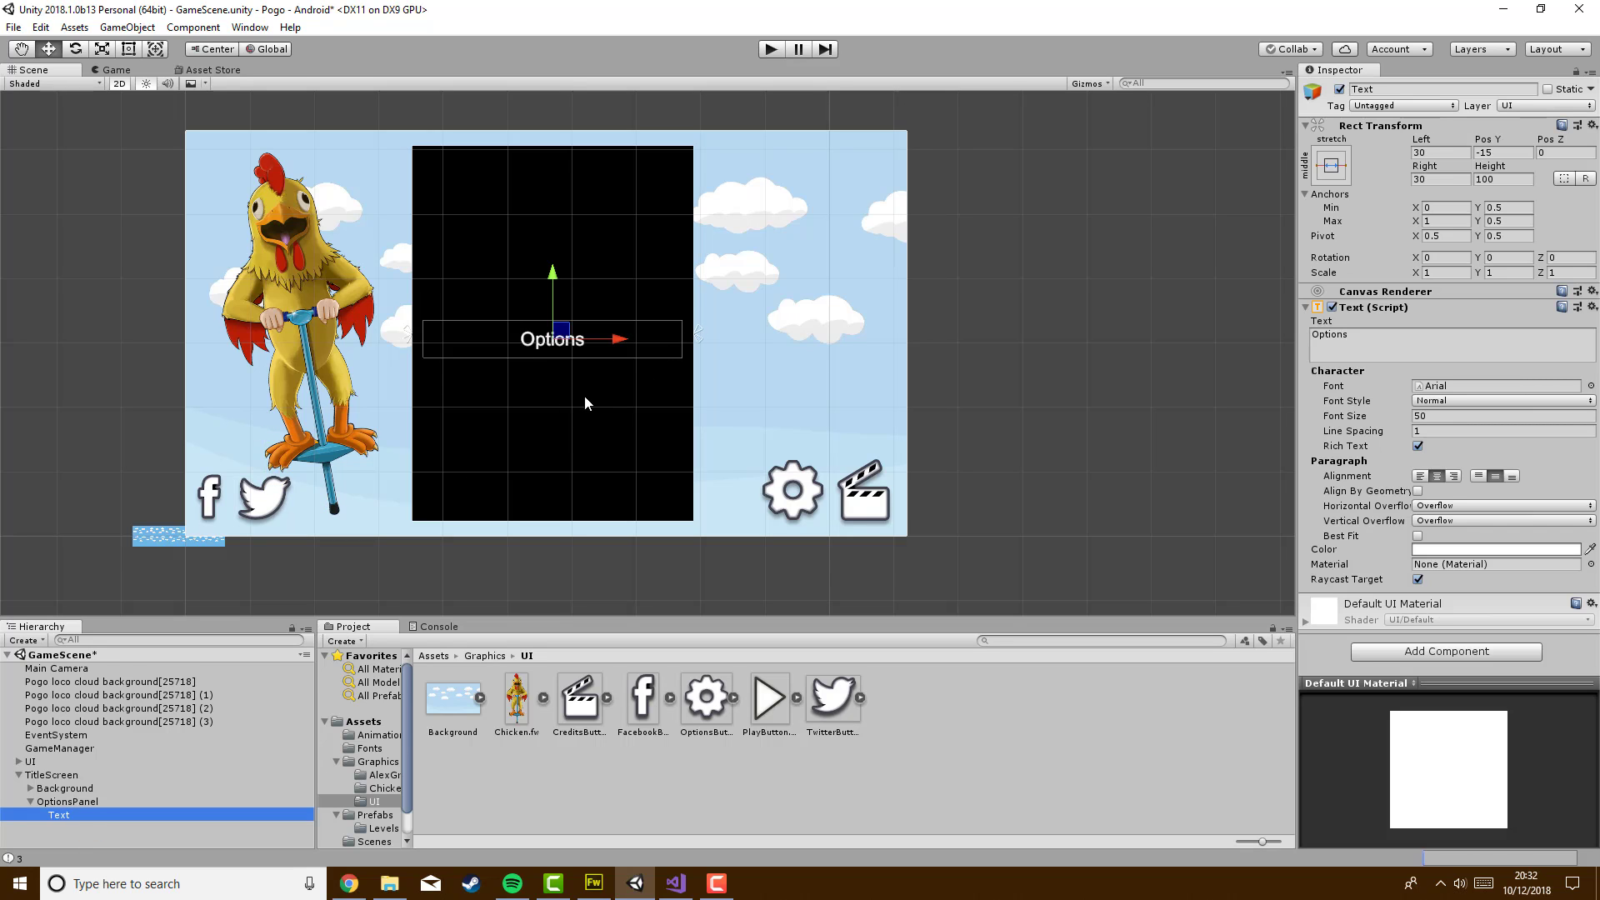
{"action": "key", "text": "ctrl+d"}
{"action": "left_click_drag", "start_coordinate": [565, 288], "coordinate": [554, 418]}
{"action": "key", "text": "ctrl+d"}
{"action": "key", "text": "ctrl+d"}
{"action": "key", "text": "ctrl+d"}
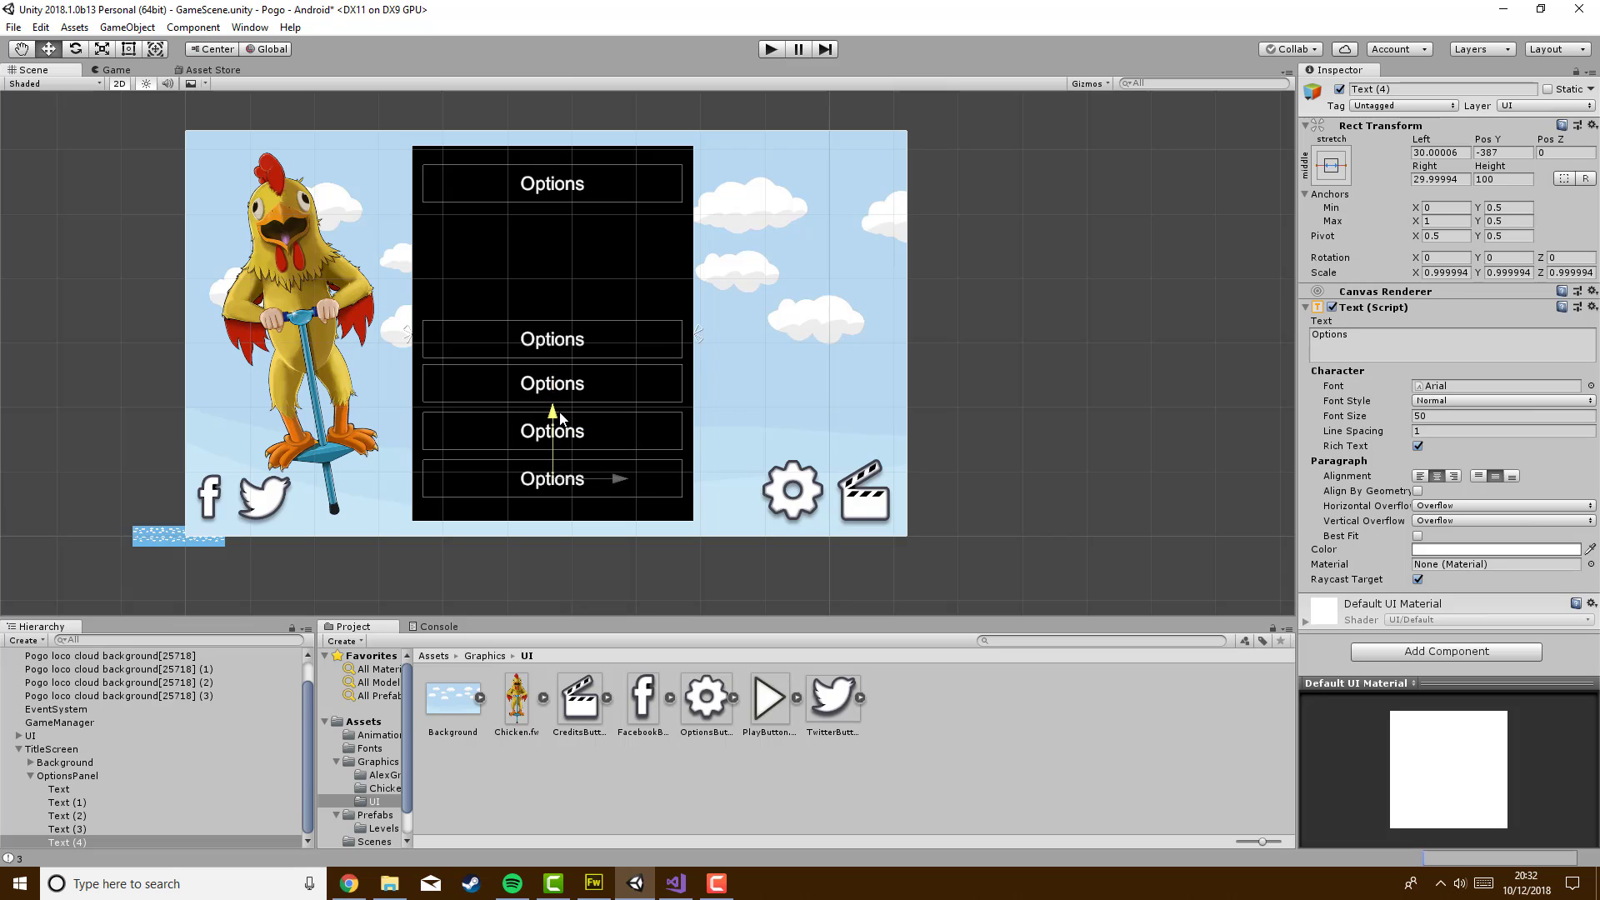
Rename the original text object OptionsHeading and its four copies Options
{"action": "left_click", "coordinate": [72, 791]}
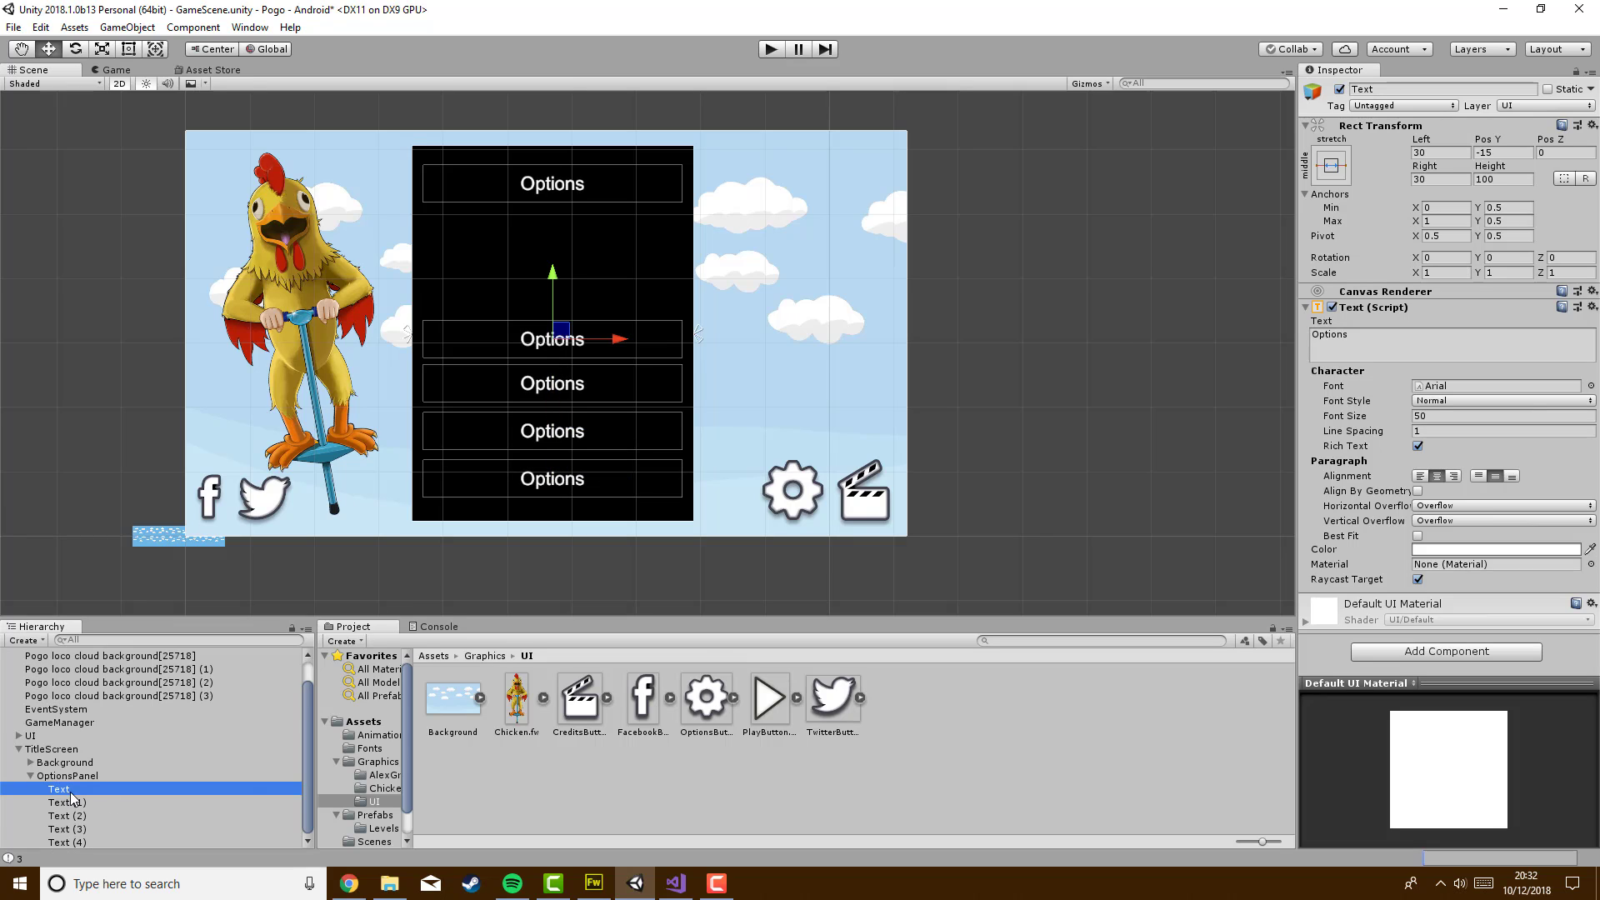
{"action": "left_click", "coordinate": [1401, 89]}
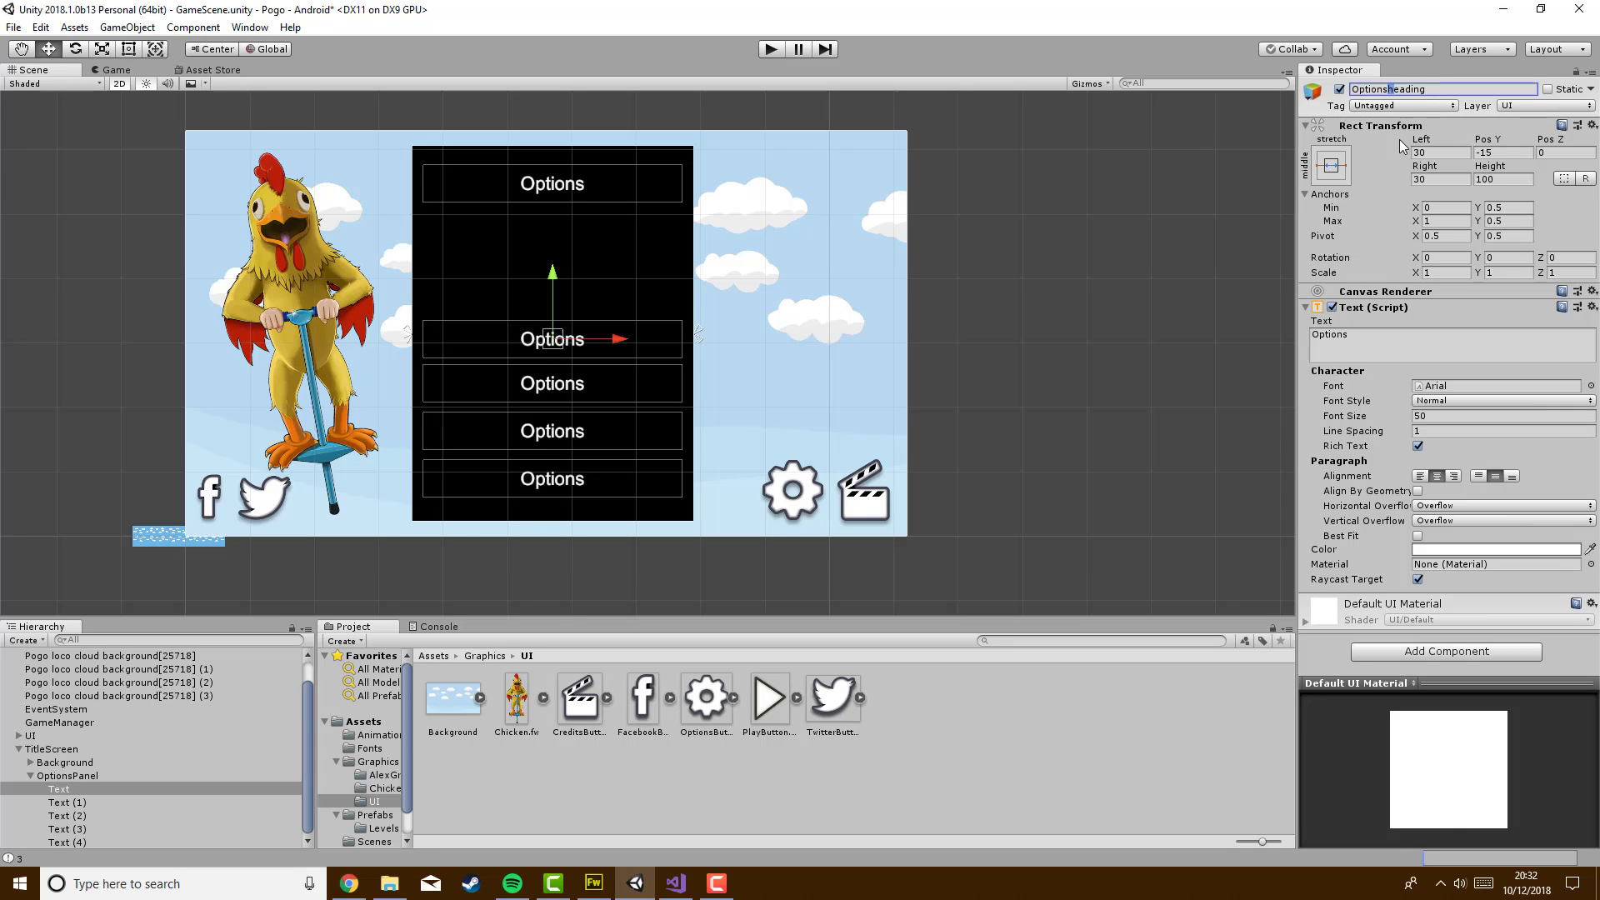
{"action": "left_click", "coordinate": [67, 802]}
{"action": "left_click", "coordinate": [99, 844], "text": "shift"}
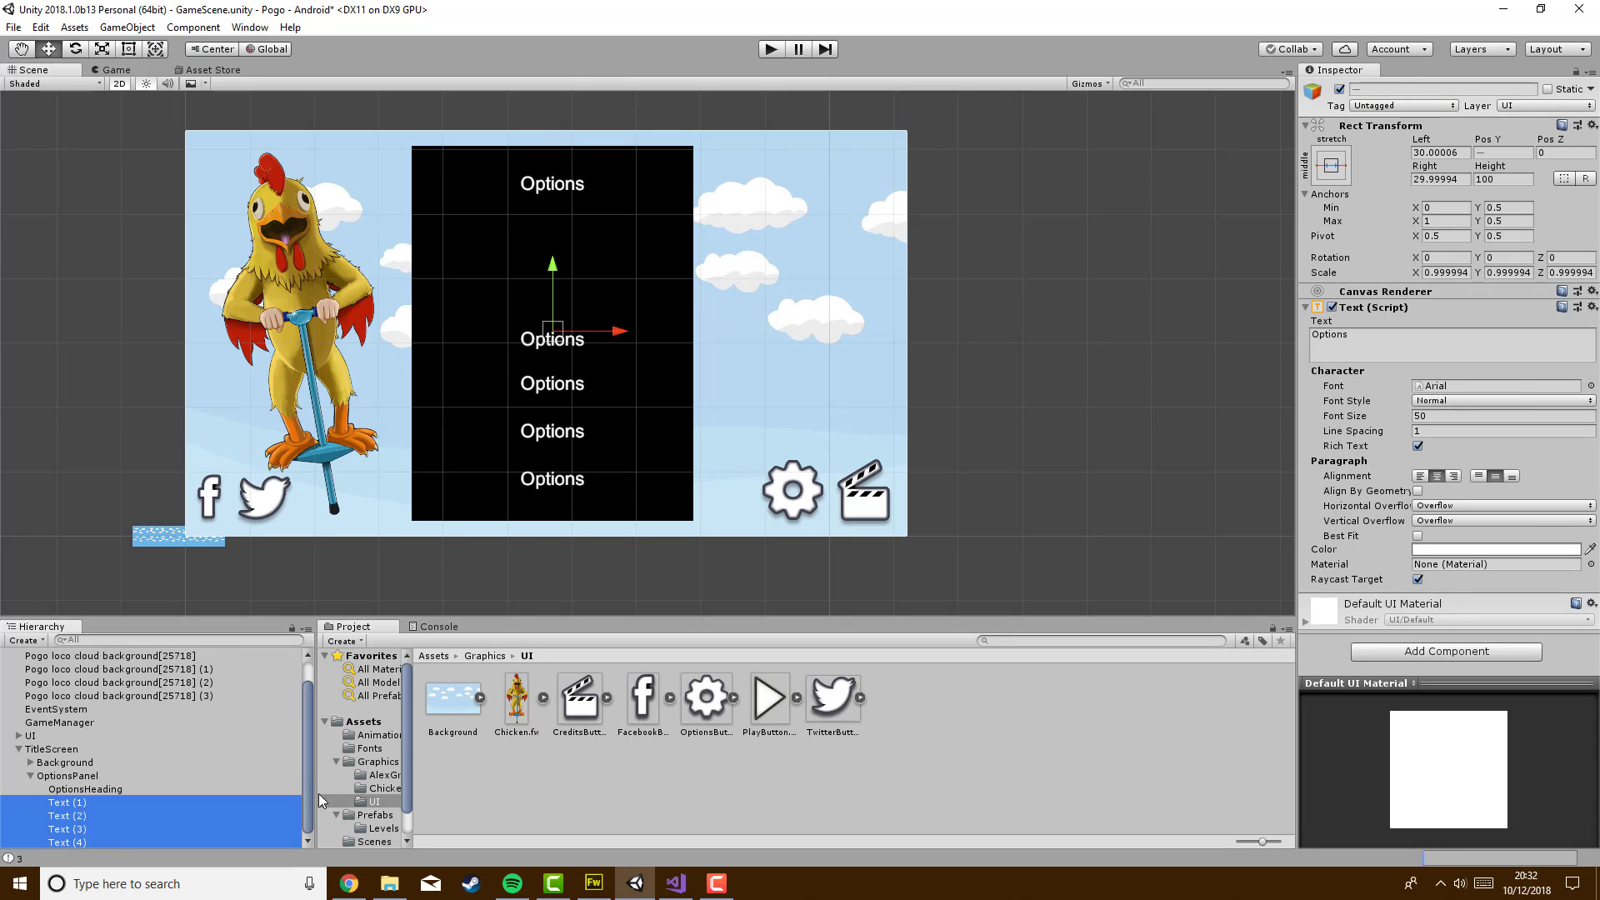
{"action": "left_click", "coordinate": [1437, 89]}
{"action": "type", "text": "Options"}
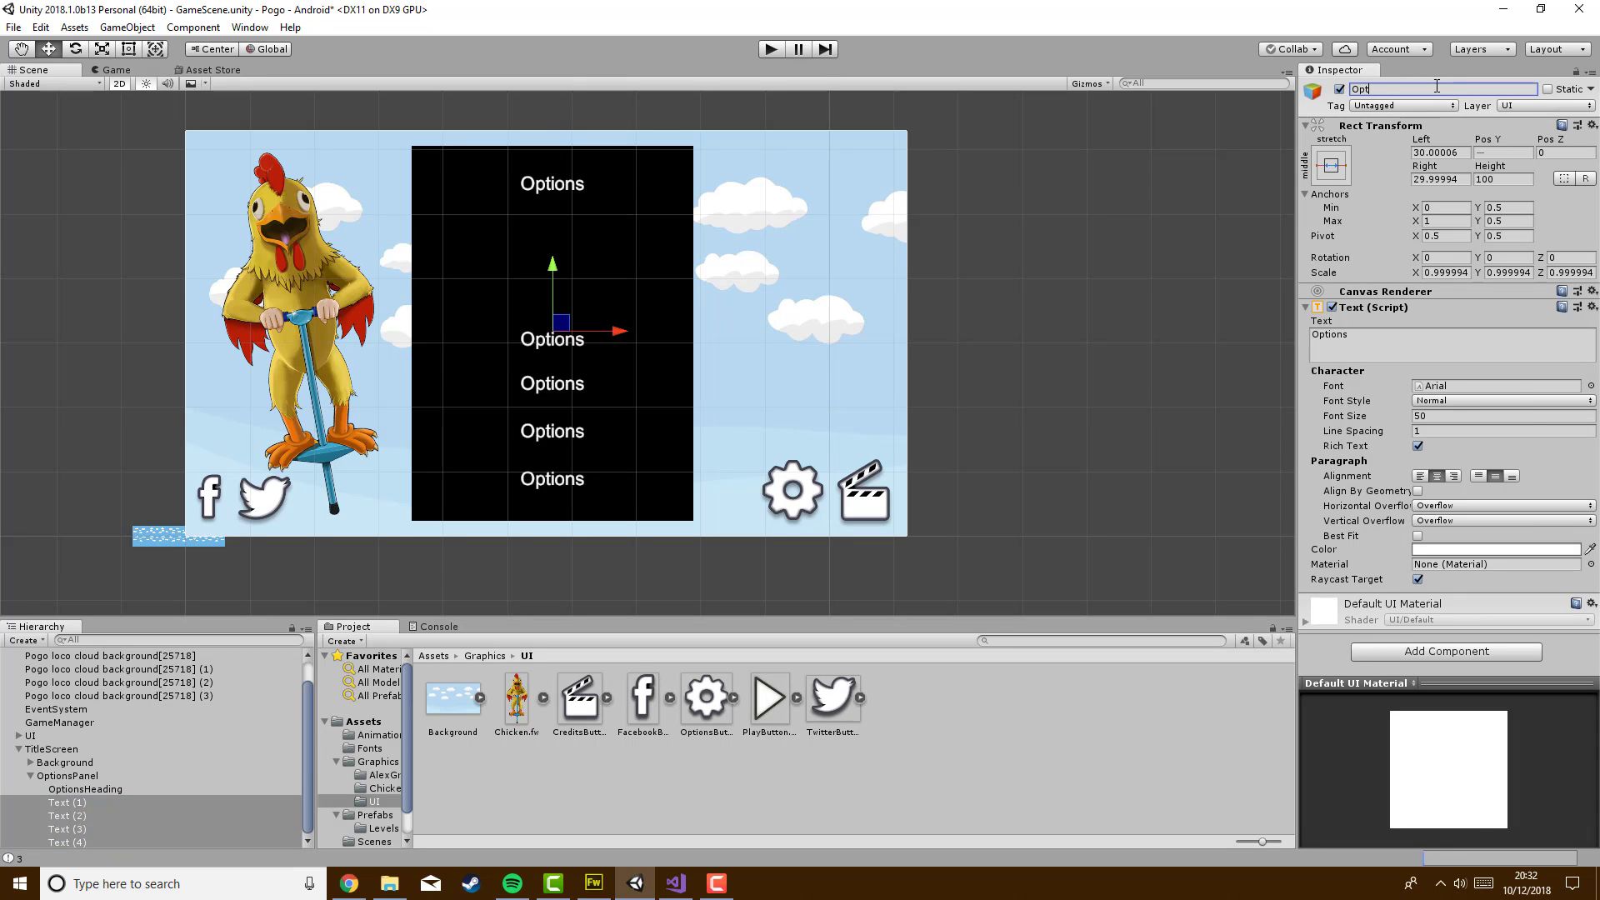
{"action": "key", "text": "Return"}
{"action": "left_click", "coordinate": [141, 346]}
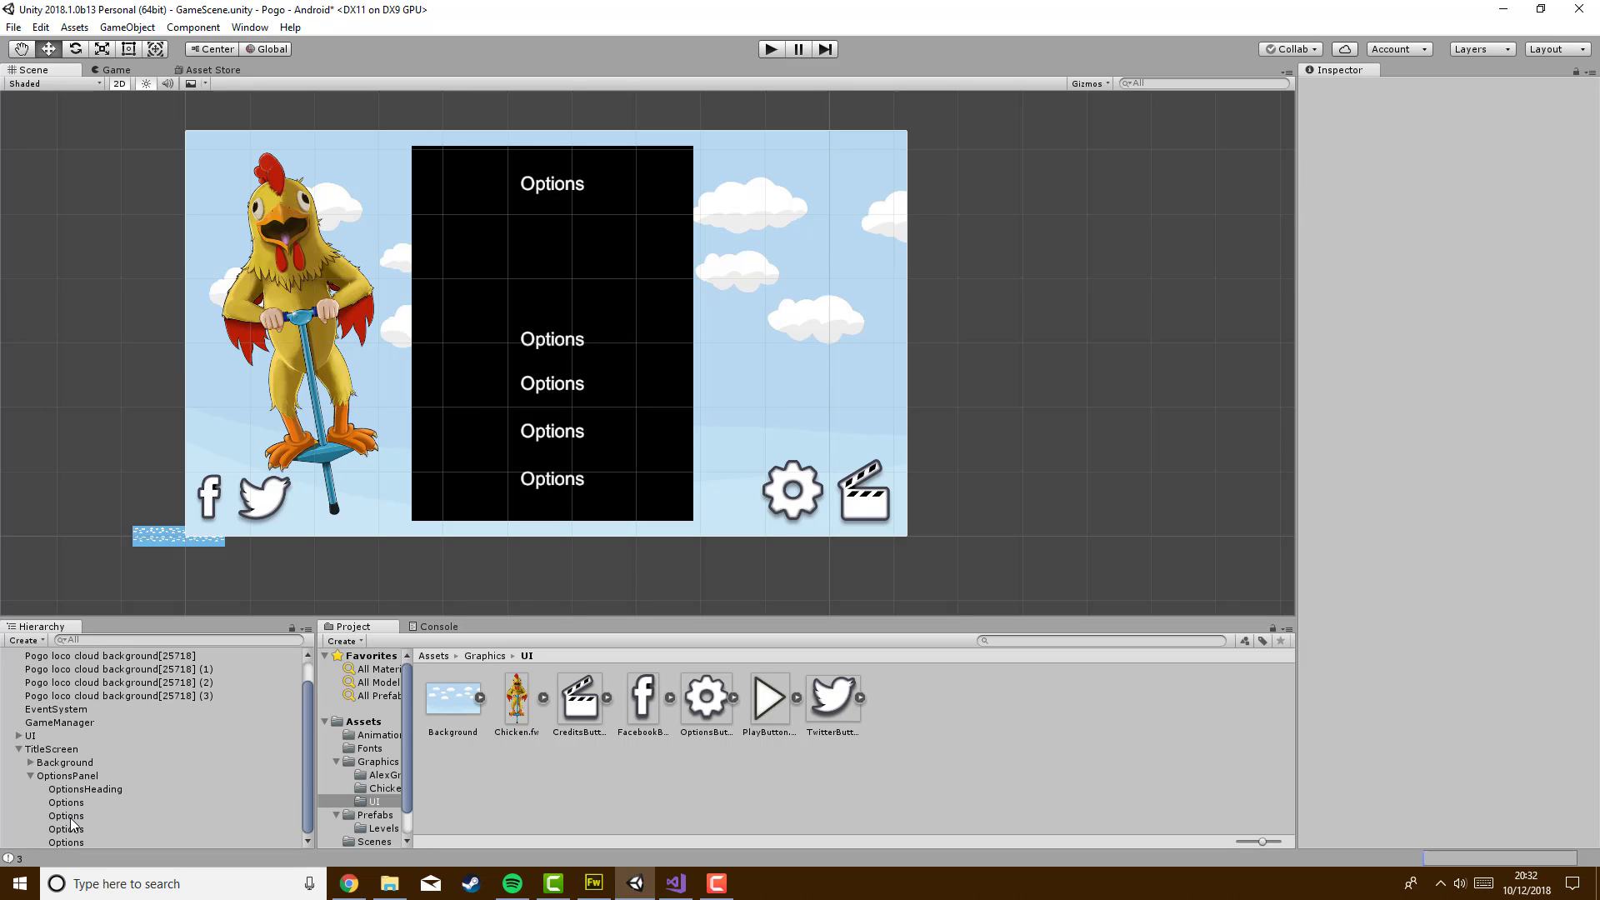
{"action": "left_click", "coordinate": [112, 792]}
{"action": "left_click", "coordinate": [85, 805]}
{"action": "left_click", "coordinate": [87, 826]}
{"action": "left_click", "coordinate": [90, 811]}
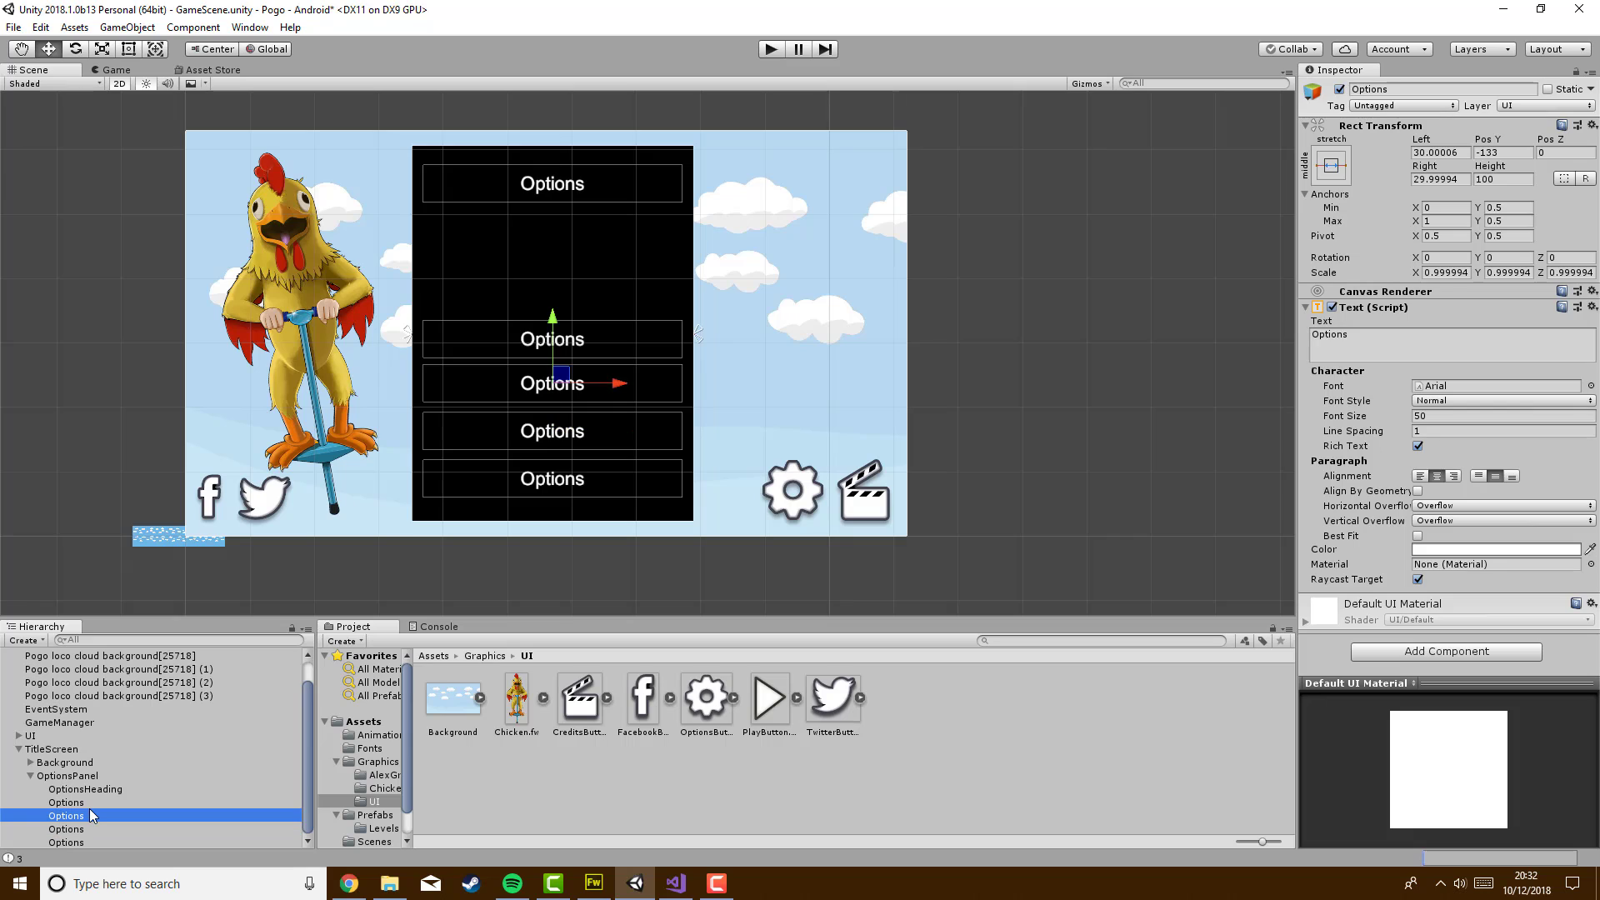
Collapse OptionsPanel in the hierarchy and deactivate it so it starts hidden
{"action": "left_click", "coordinate": [24, 779]}
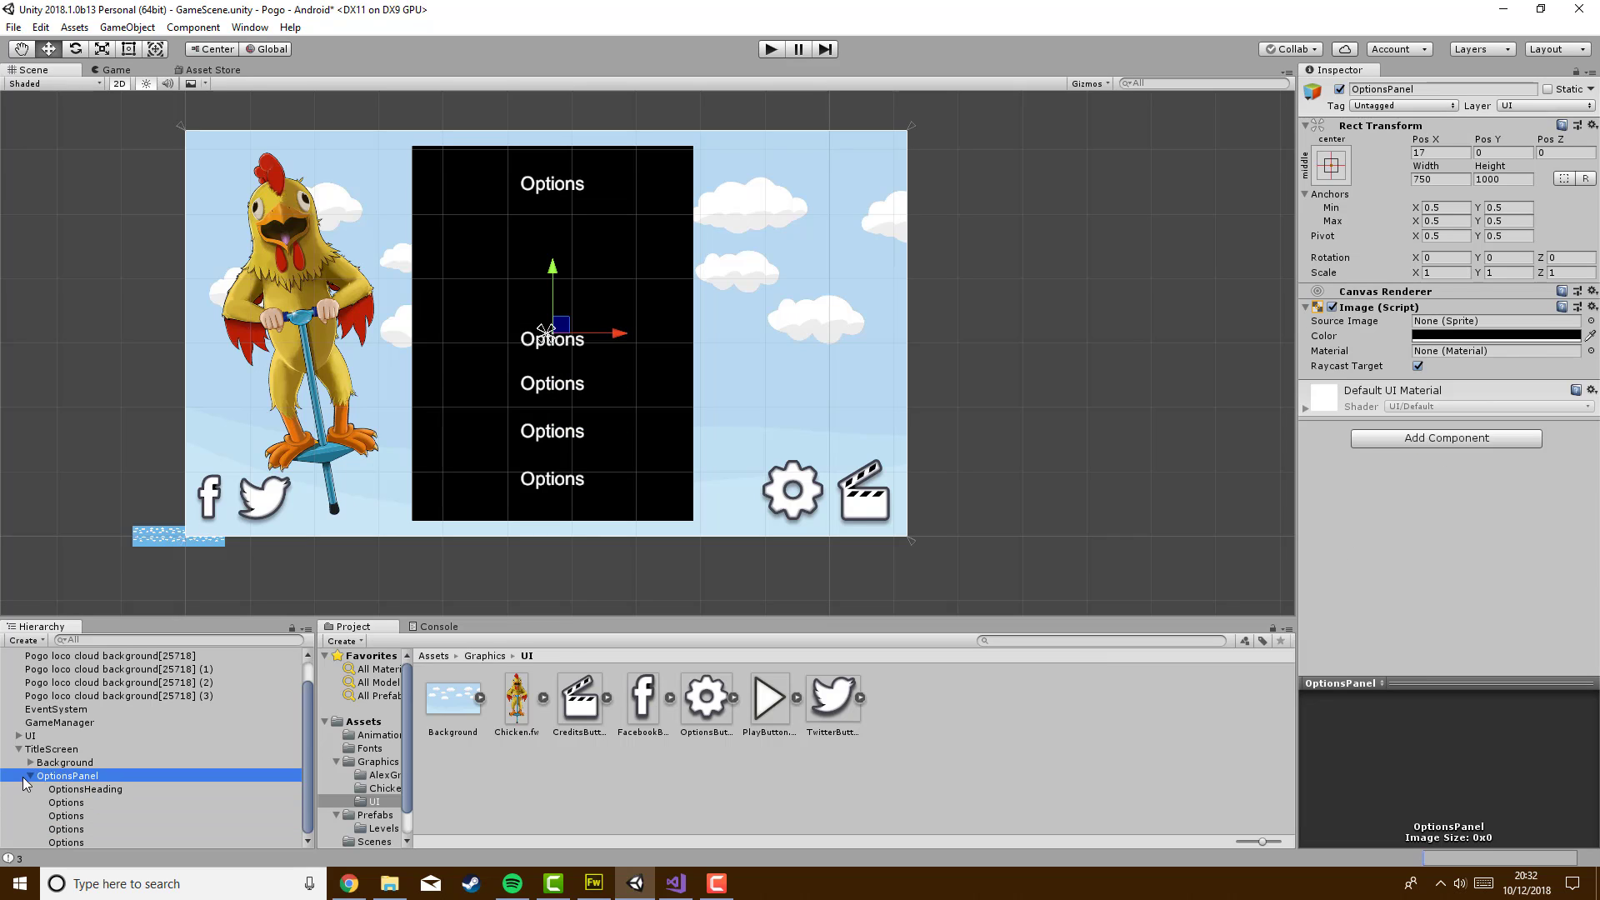
{"action": "left_click", "coordinate": [28, 777]}
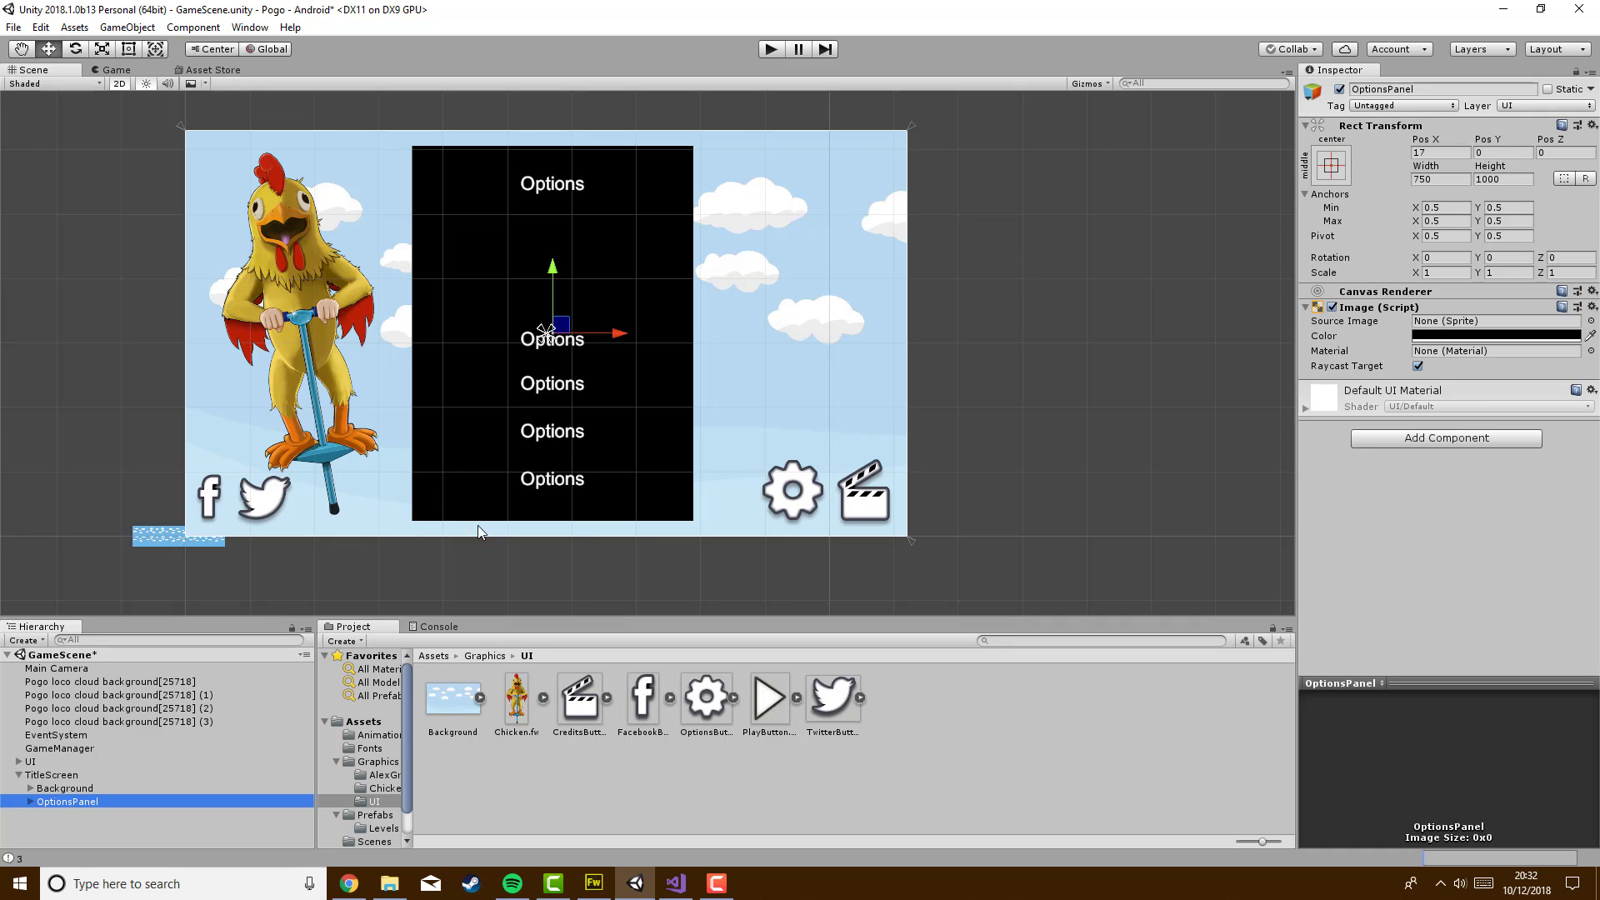
{"action": "left_click", "coordinate": [1339, 89]}
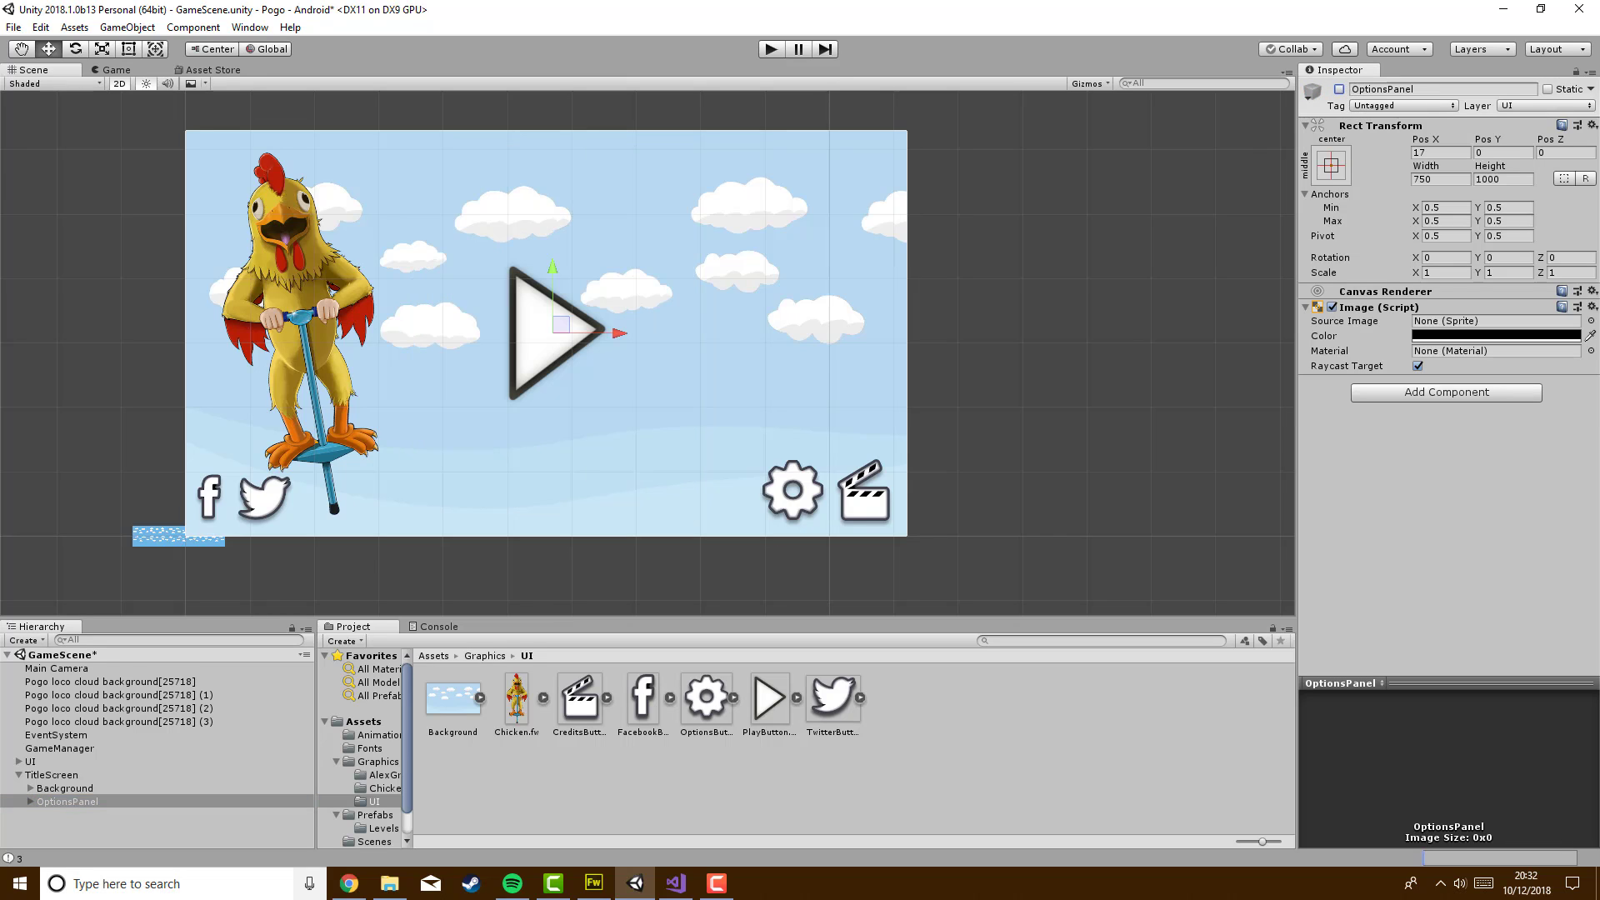
Add an On Click event to OptionButtons that calls GameObject.SetActive on OptionsPanel with the value enabled
{"action": "left_click", "coordinate": [31, 789]}
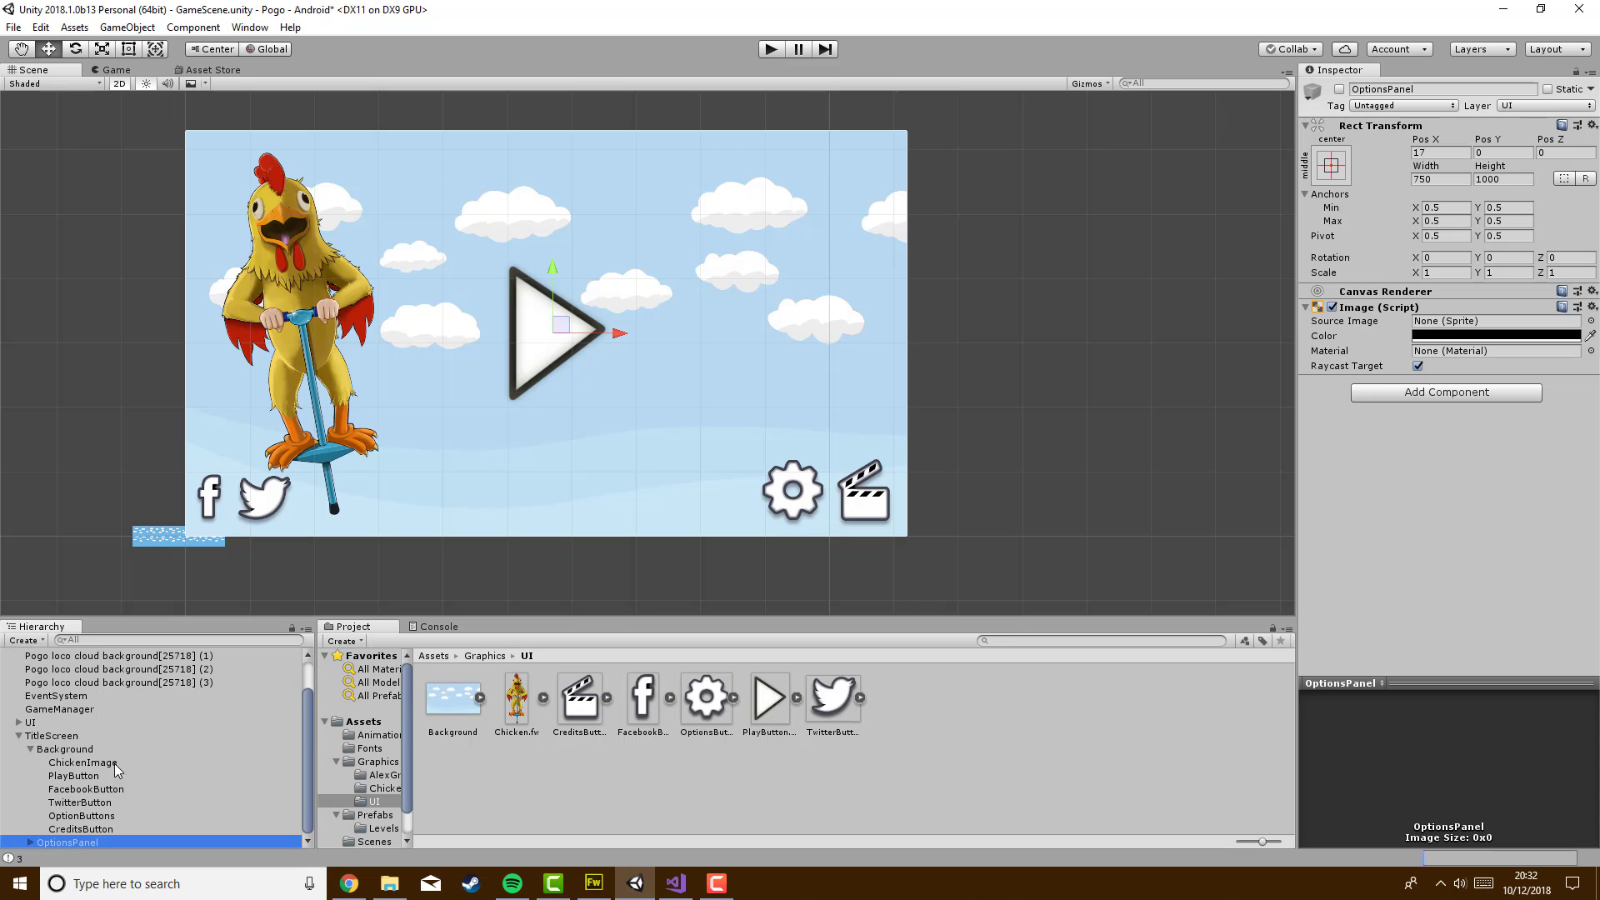
{"action": "left_click", "coordinate": [95, 817]}
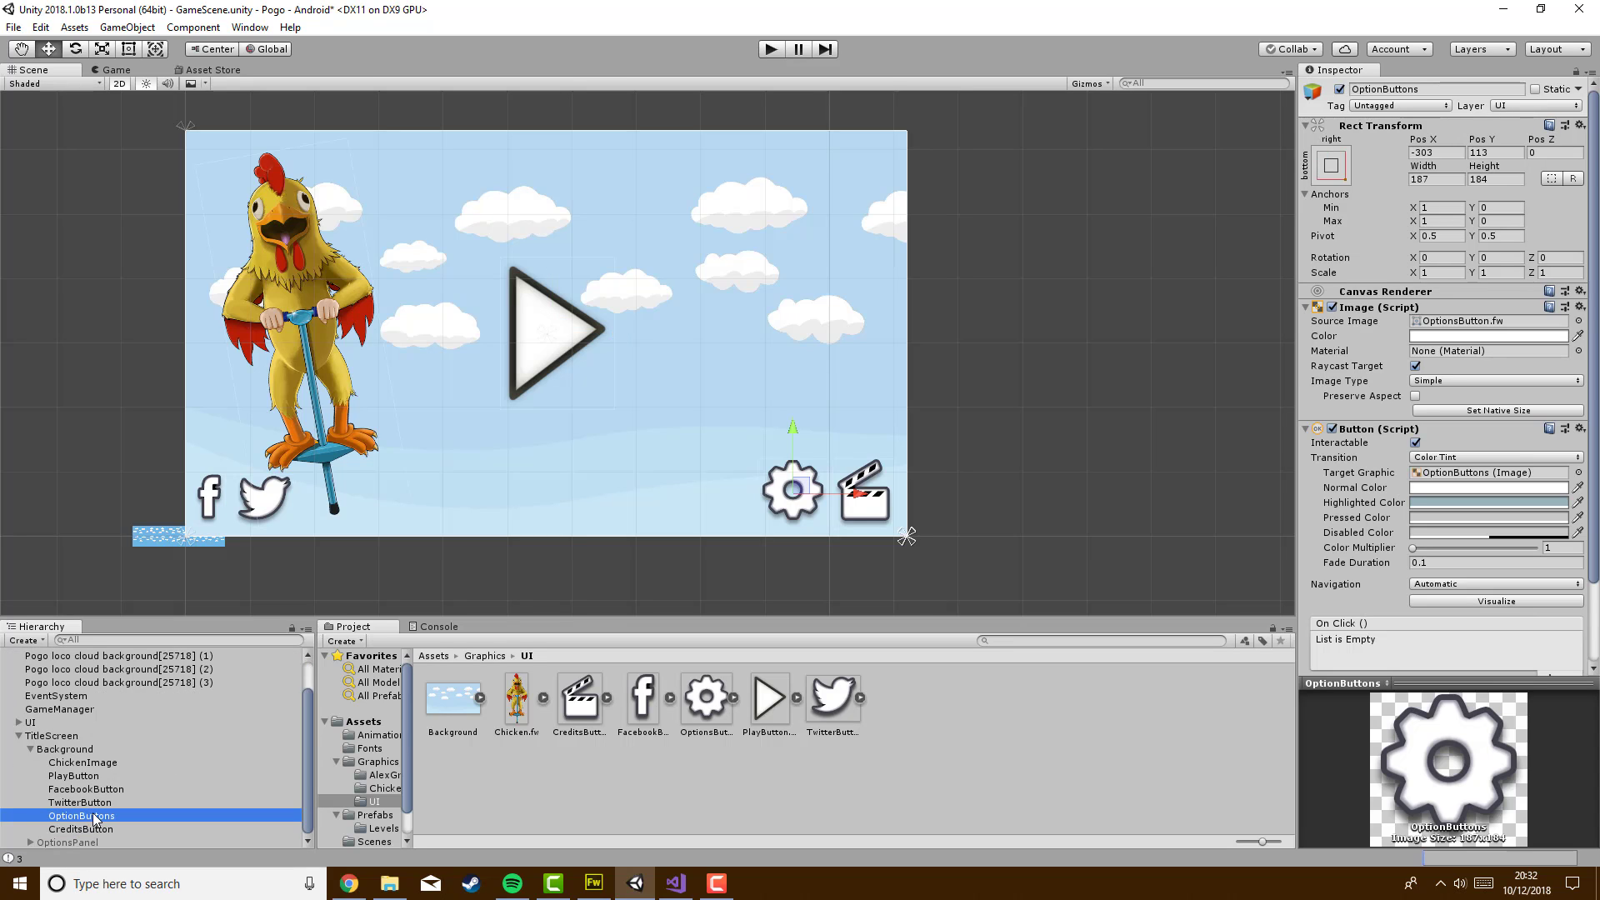
{"action": "scroll", "coordinate": [1420, 568], "scroll_direction": "down", "scroll_amount": 3}
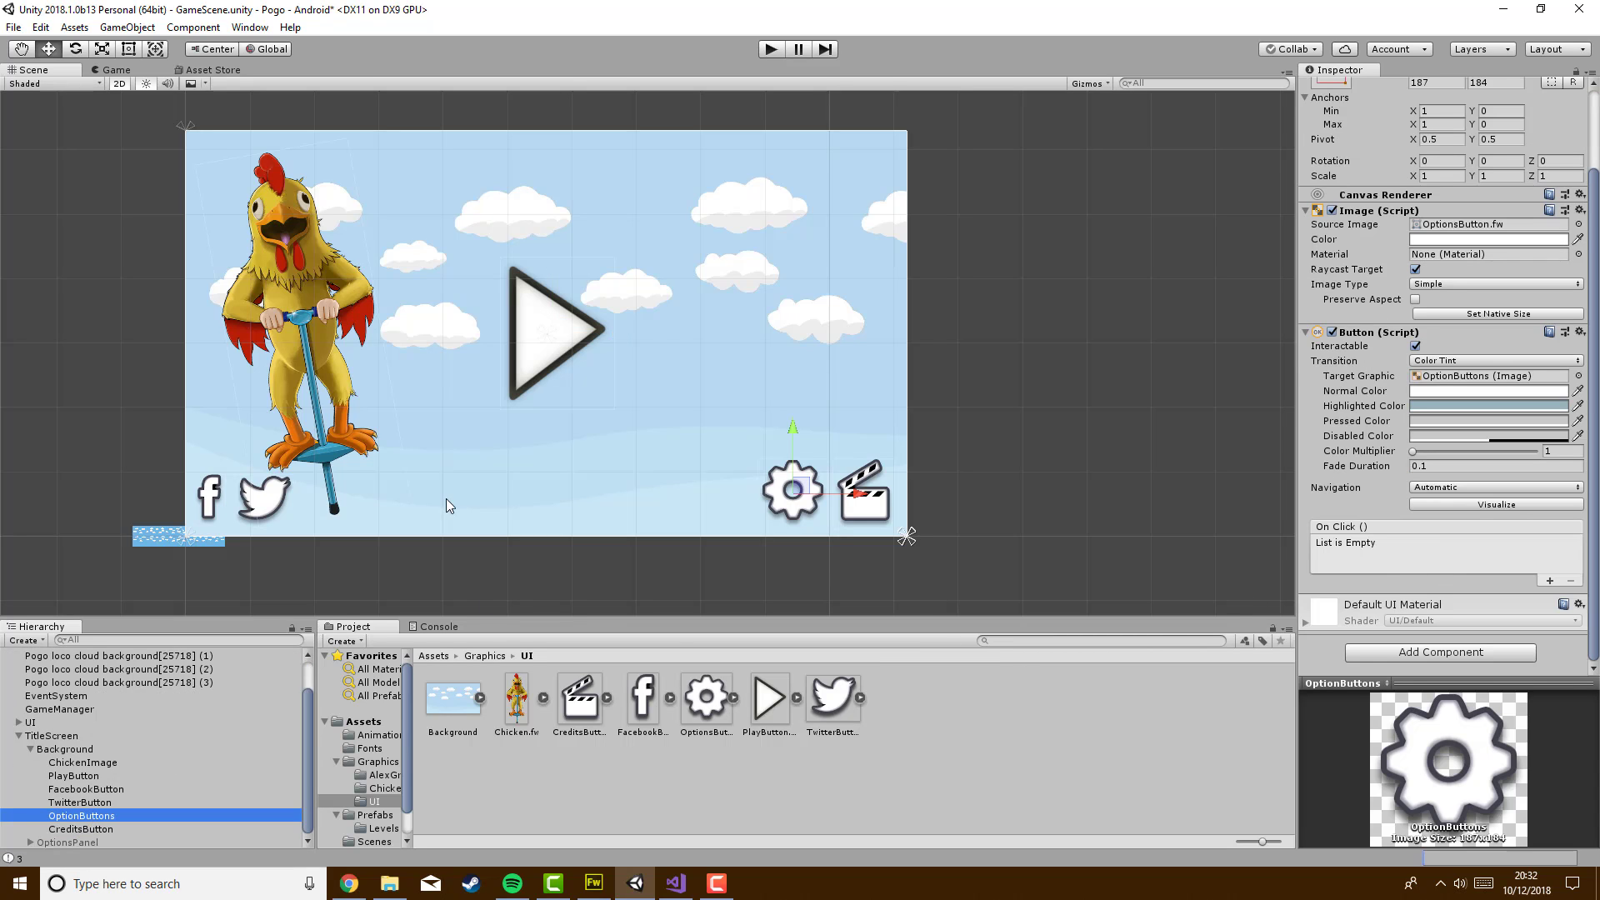
{"action": "left_click", "coordinate": [1548, 581]}
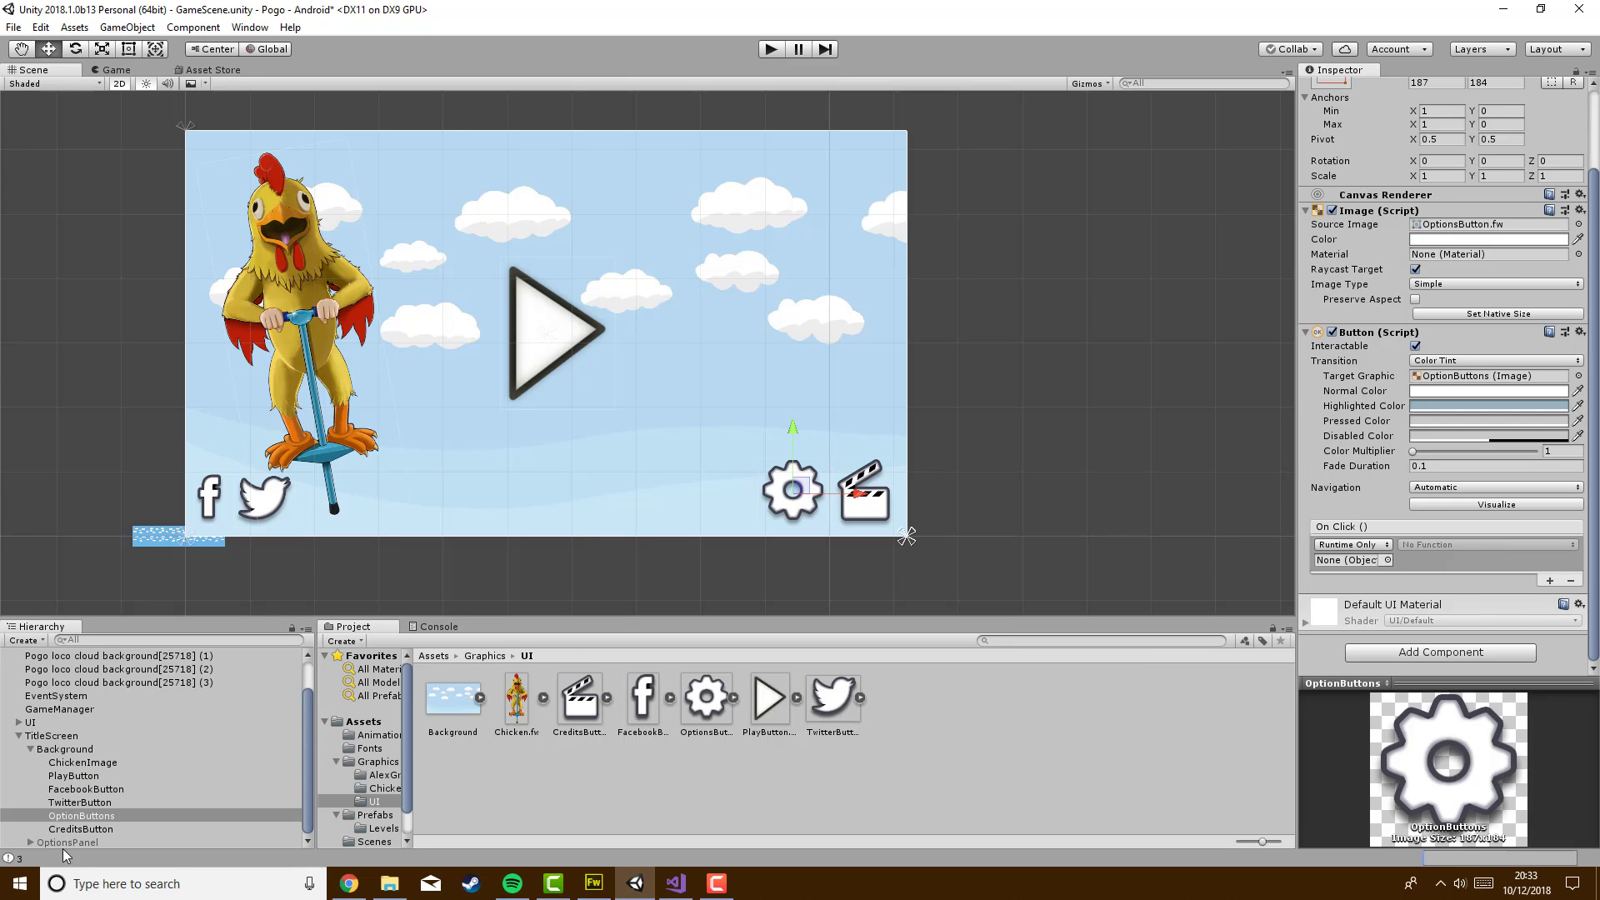
{"action": "left_click_drag", "start_coordinate": [42, 842], "coordinate": [1352, 561]}
{"action": "left_click", "coordinate": [1431, 546]}
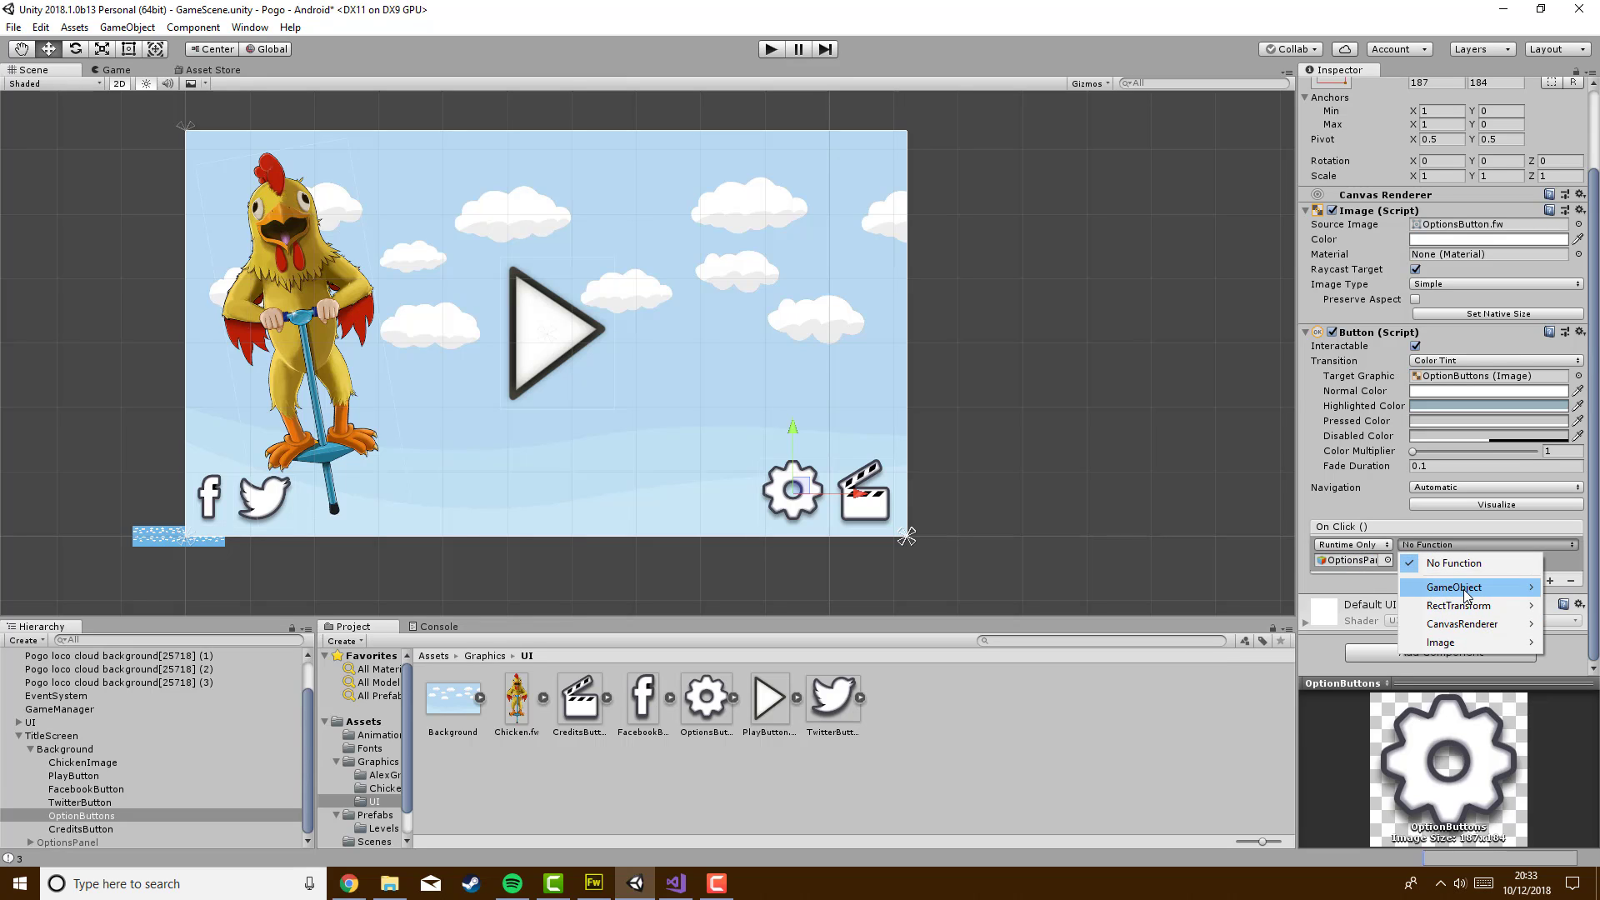
{"action": "mouse_move", "coordinate": [1467, 594]}
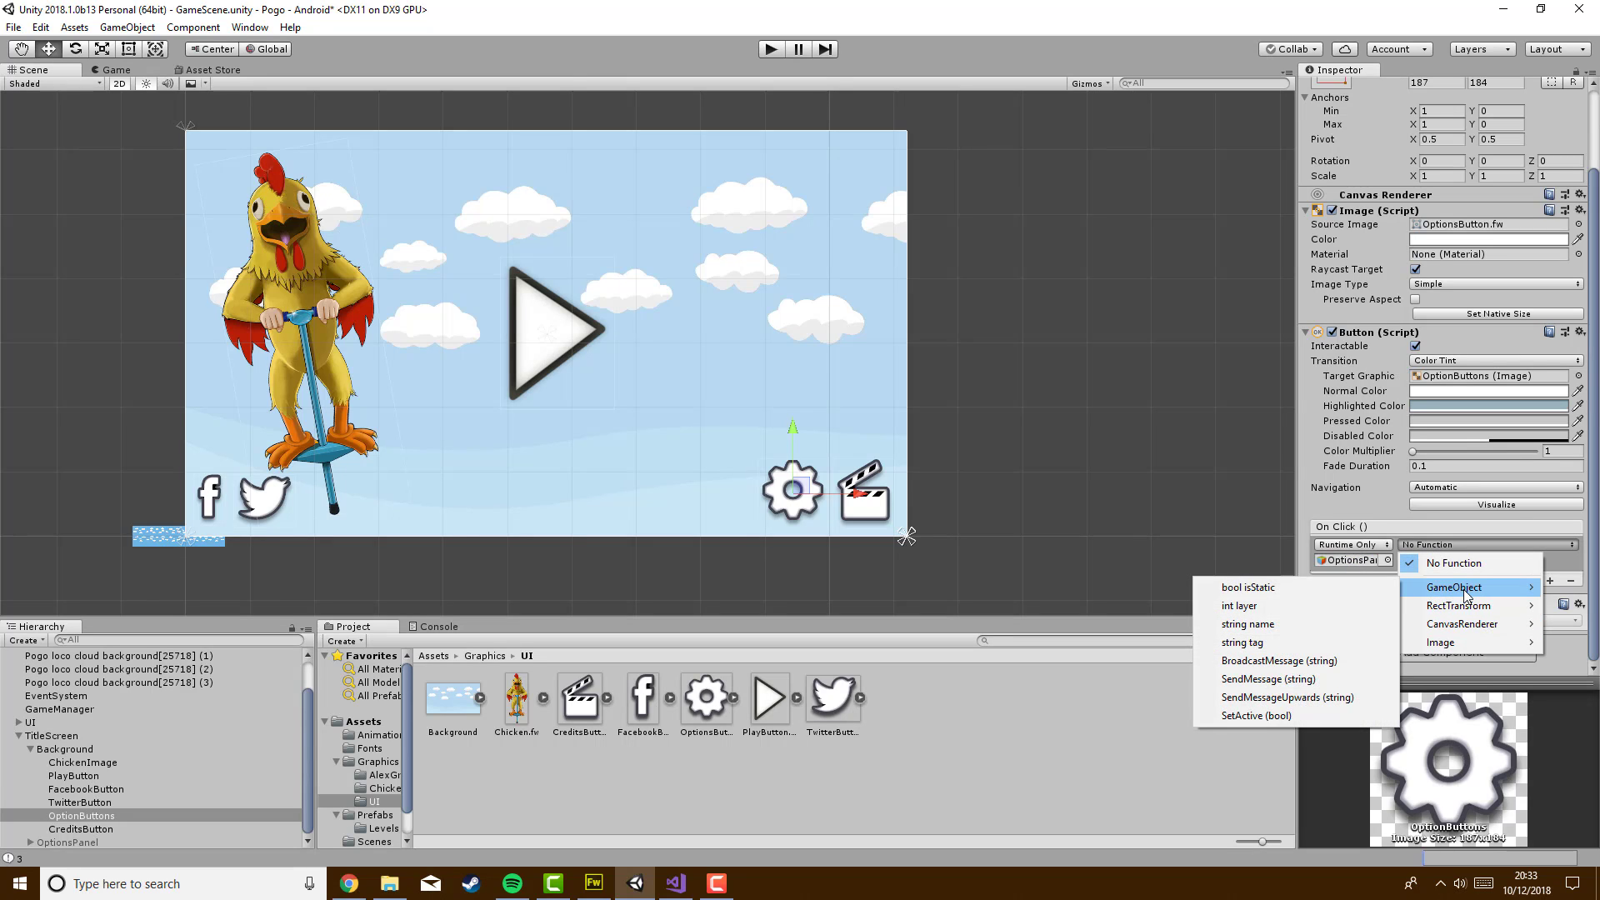
{"action": "left_click", "coordinate": [1223, 716]}
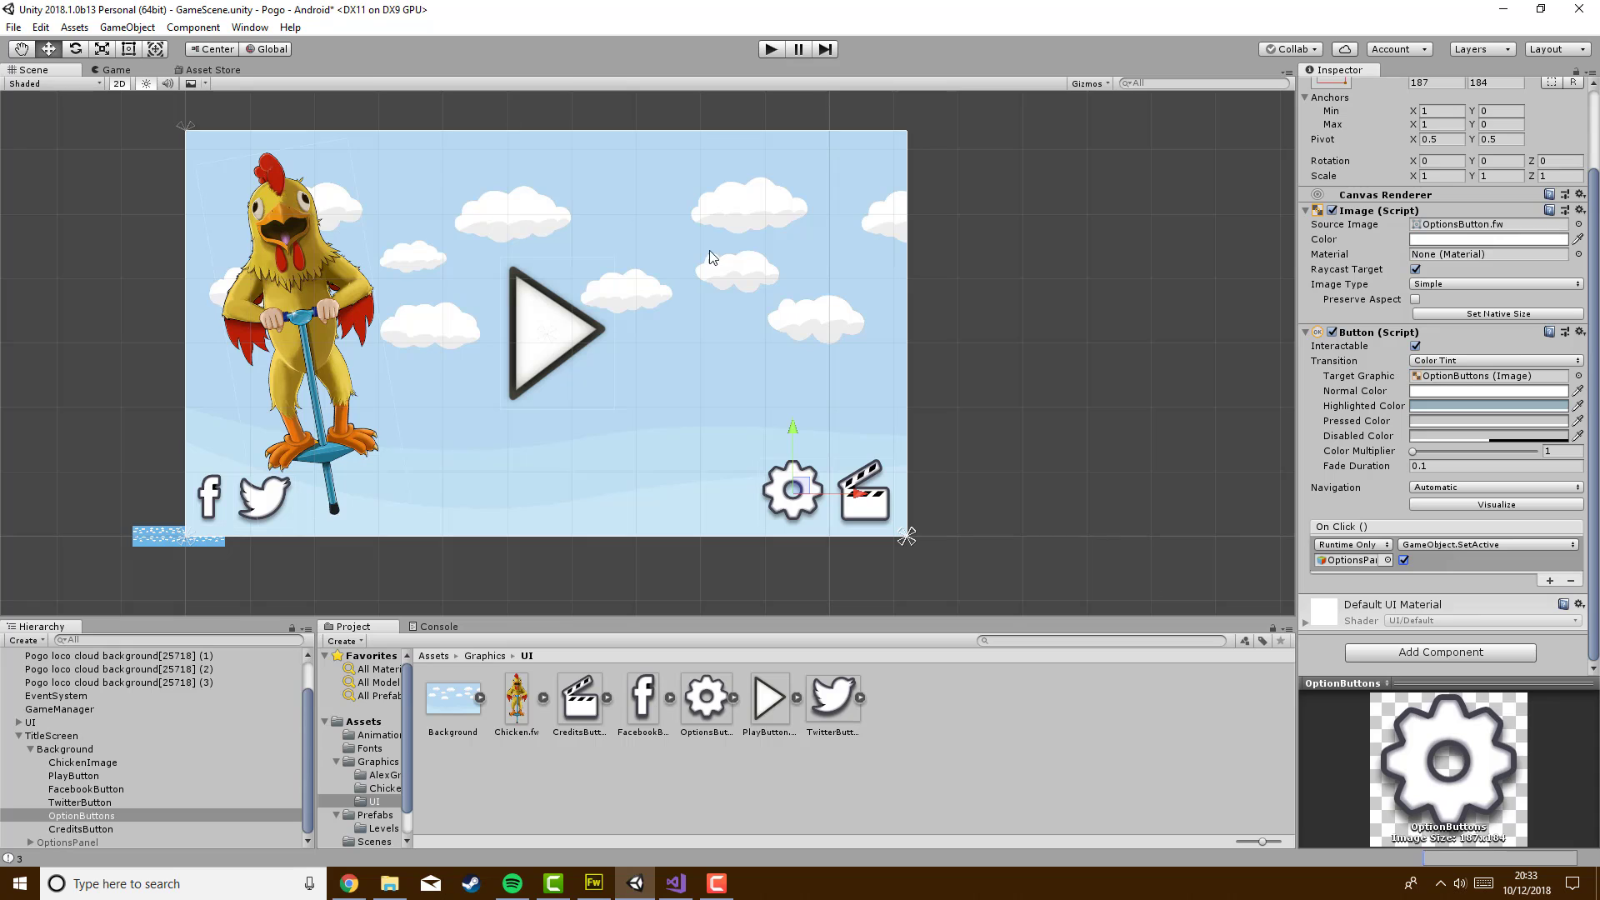
Play the scene, test that the gear button opens the options panel, and stop playback
{"action": "left_click", "coordinate": [768, 50]}
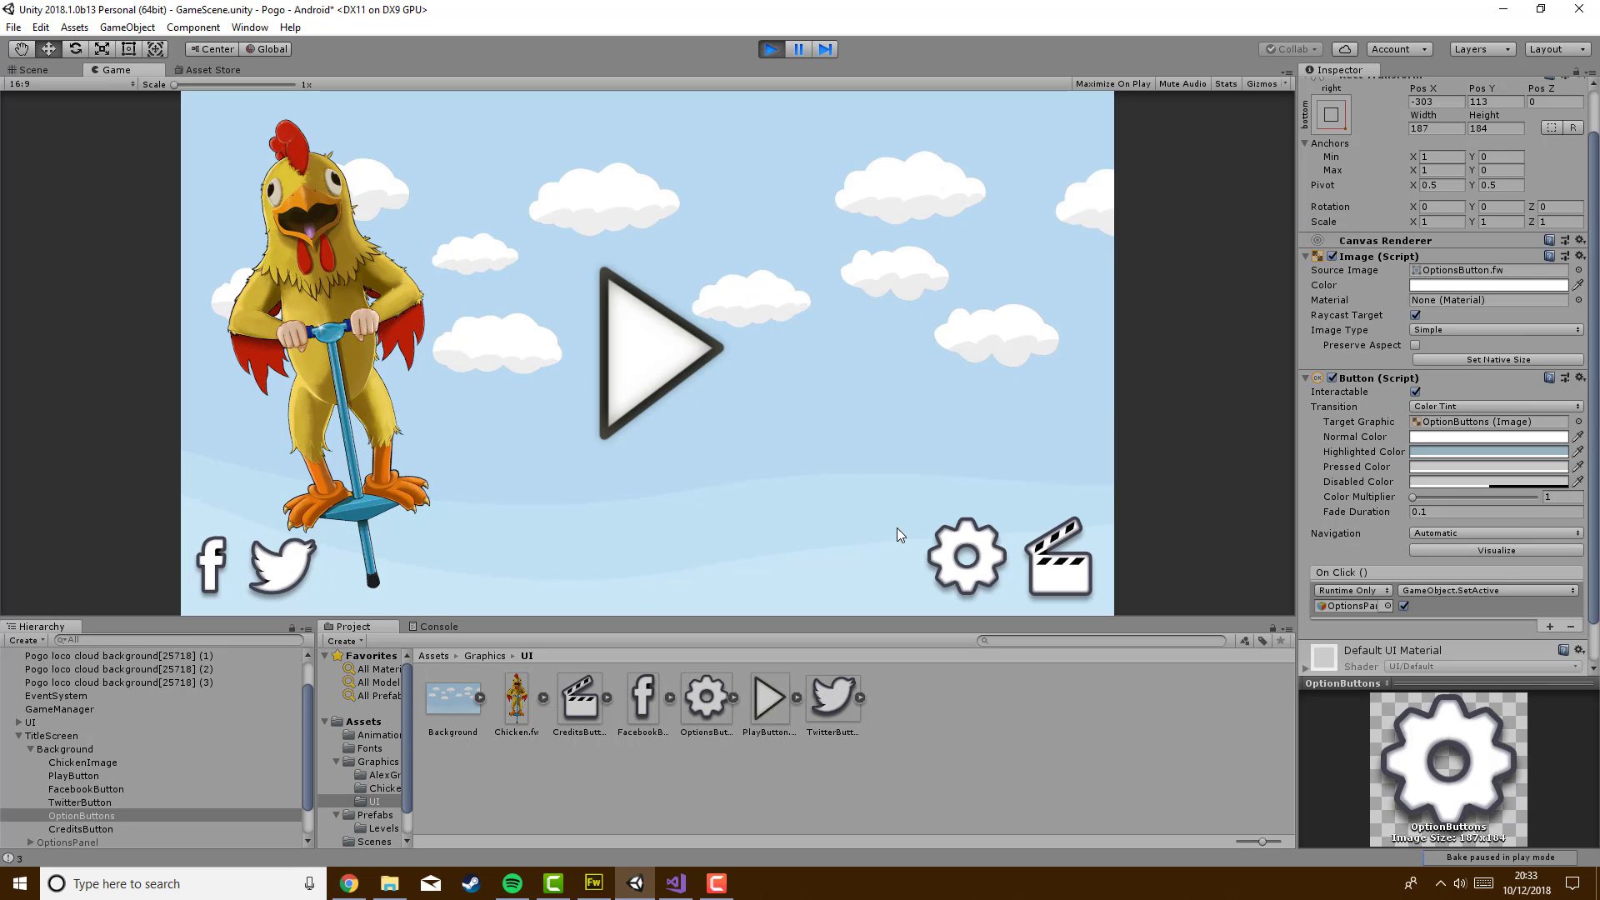
{"action": "left_click", "coordinate": [971, 565]}
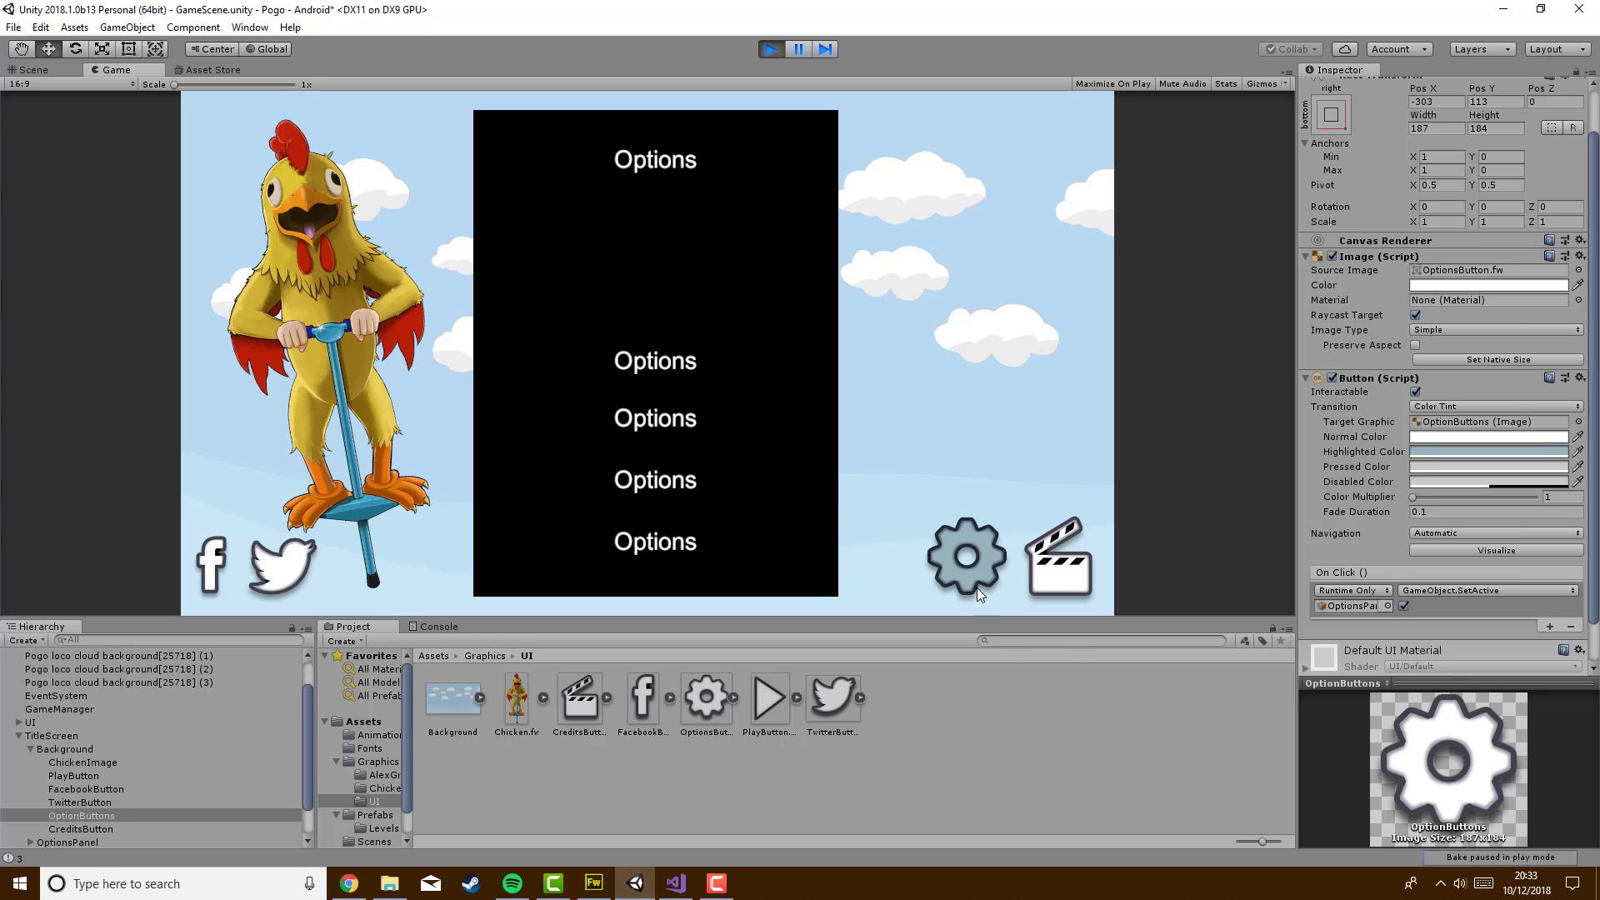
{"action": "left_click", "coordinate": [771, 49]}
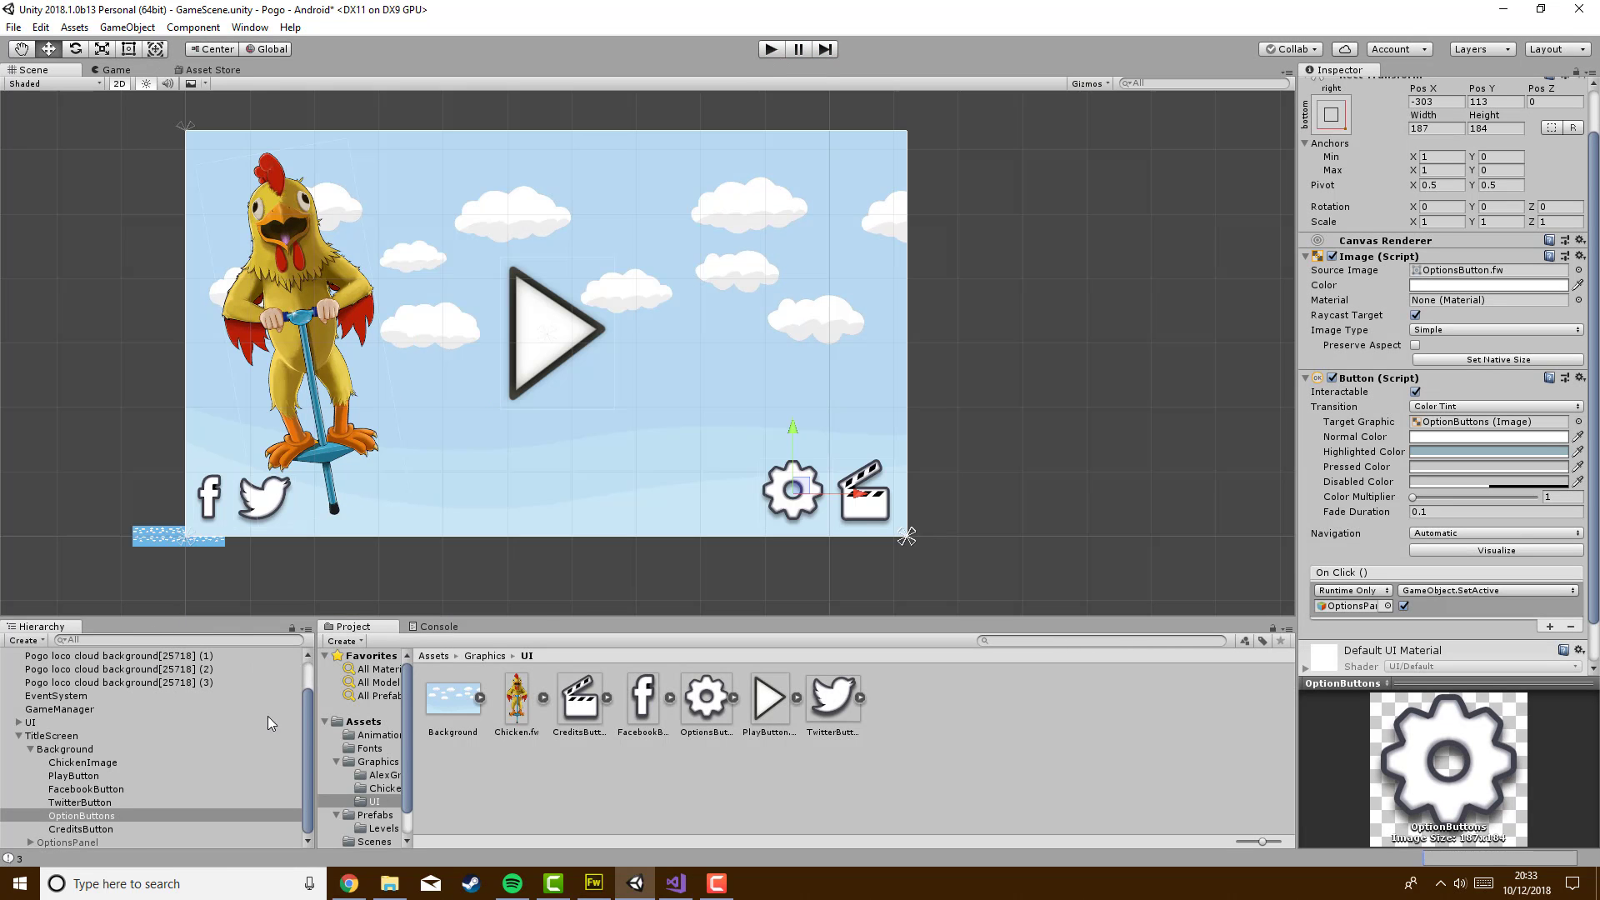
Duplicate OptionsPanel and rename the copy Credits
{"action": "right_click", "coordinate": [62, 843]}
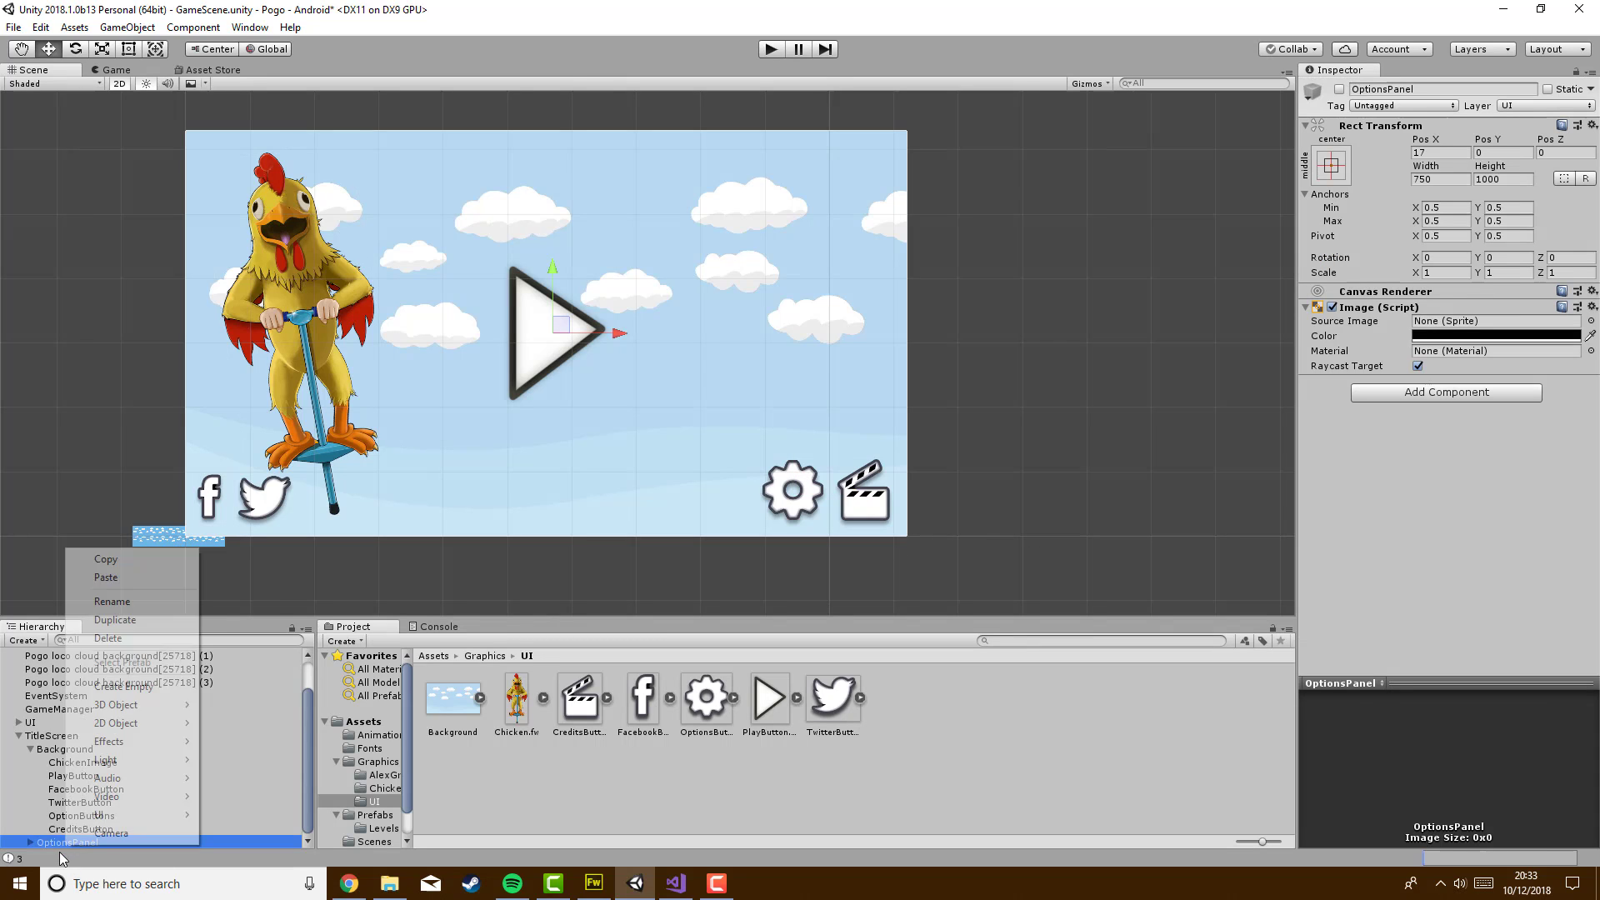
{"action": "left_click", "coordinate": [115, 620]}
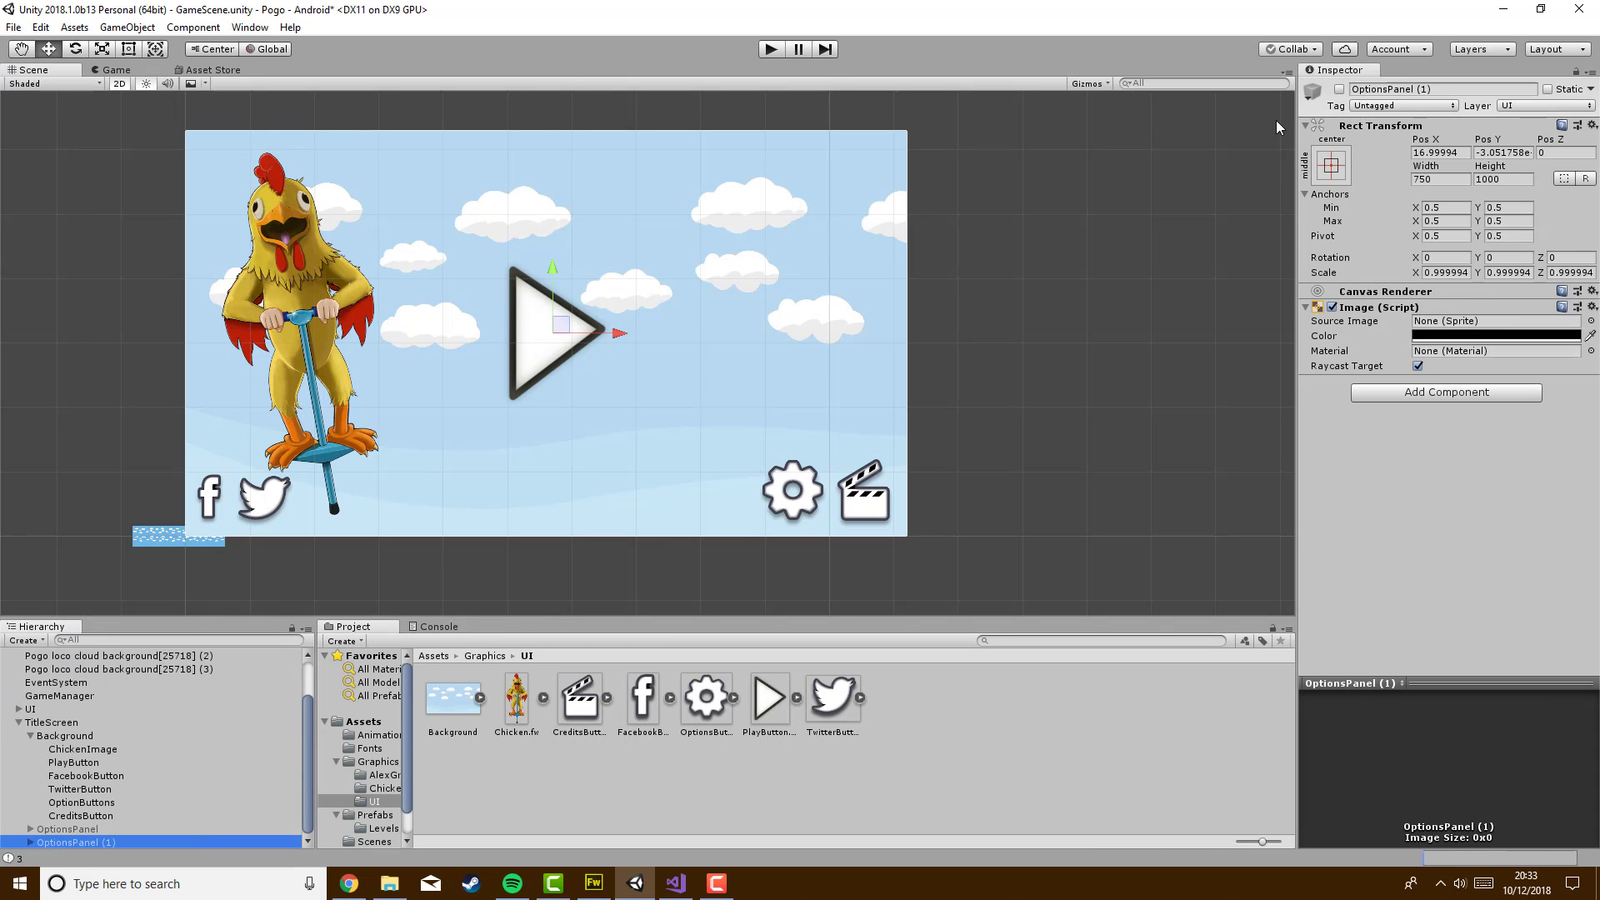
{"action": "left_click", "coordinate": [1400, 90]}
{"action": "type", "text": "Credits"}
{"action": "key", "text": "Return"}
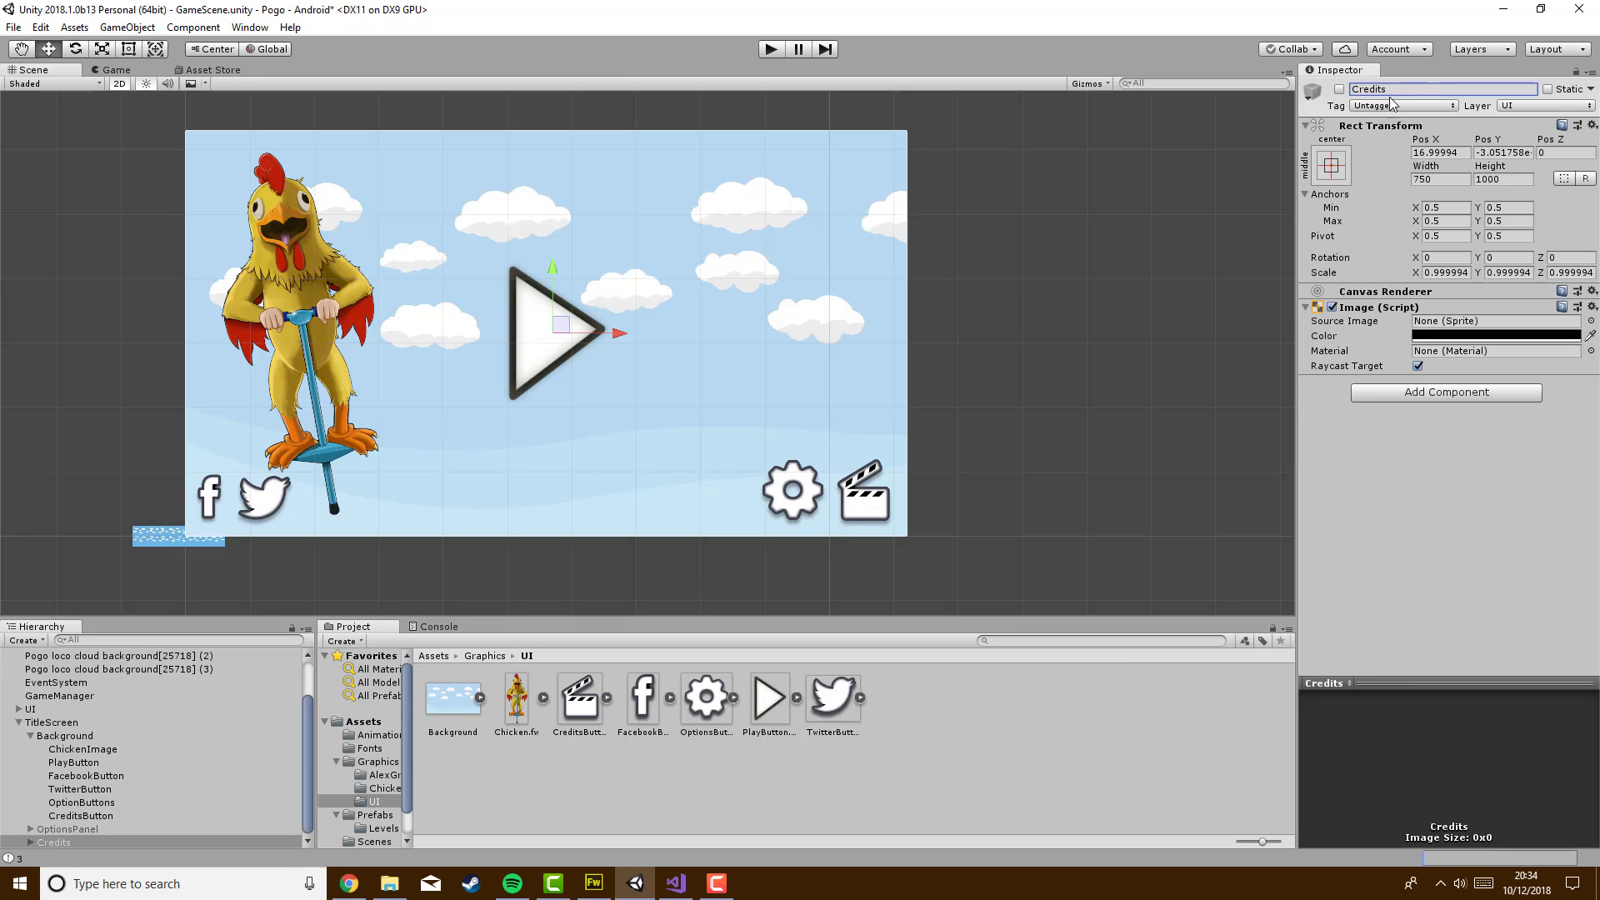
Activate the Credits panel and rename its OptionsHeading text object Credits
{"action": "left_click", "coordinate": [1338, 89]}
{"action": "left_click", "coordinate": [31, 843]}
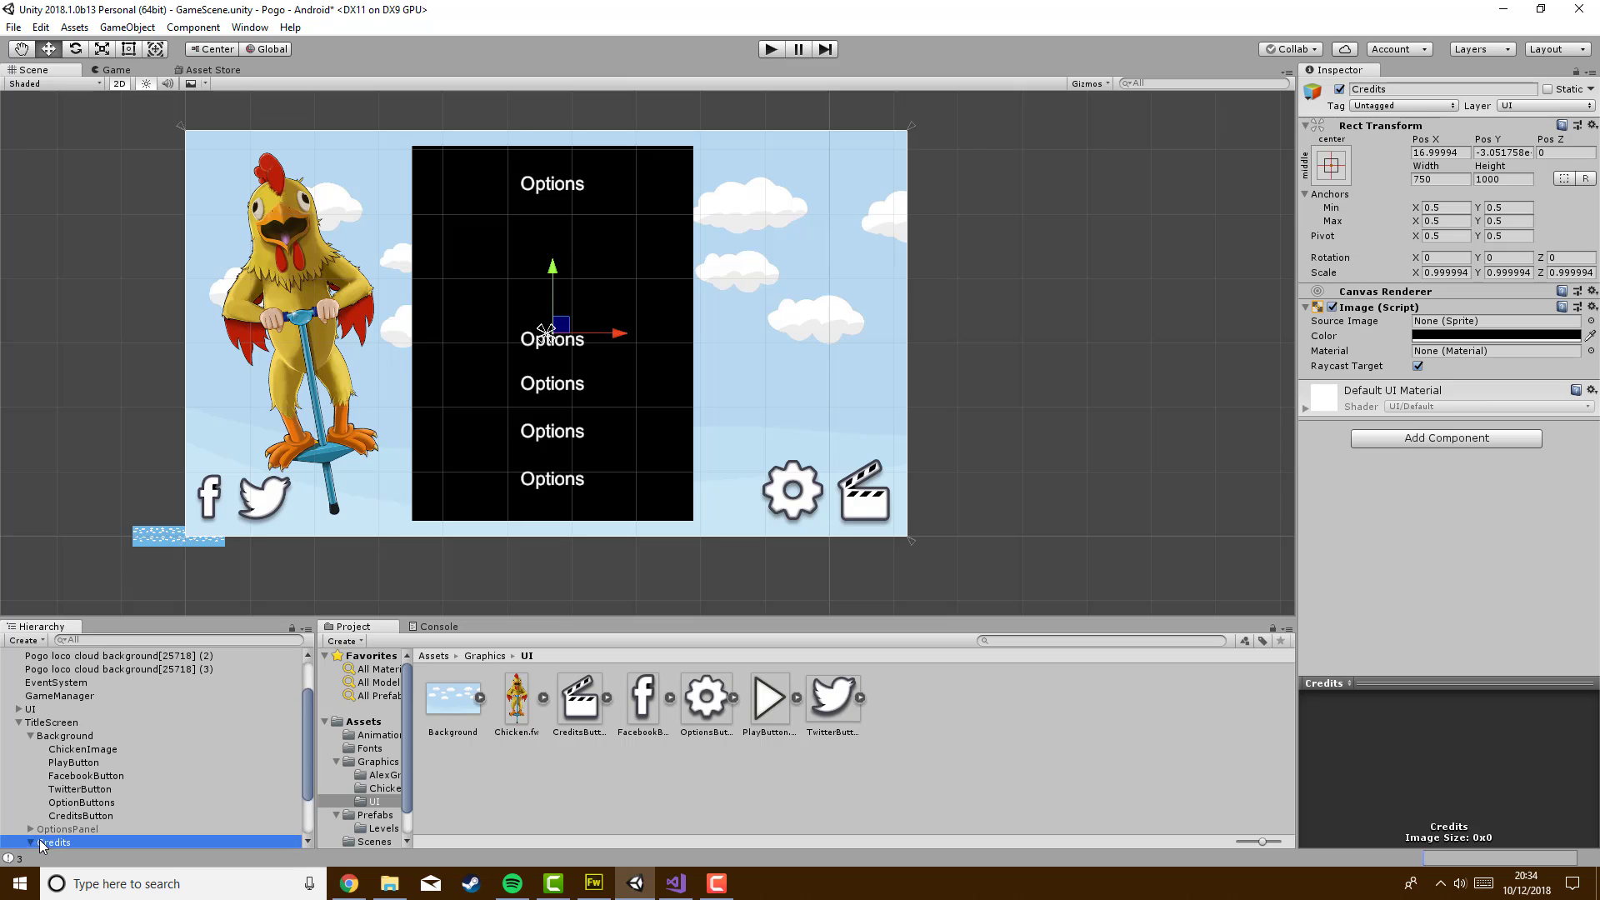
{"action": "scroll", "coordinate": [50, 837], "scroll_direction": "down", "scroll_amount": 2}
{"action": "left_click", "coordinate": [84, 790]}
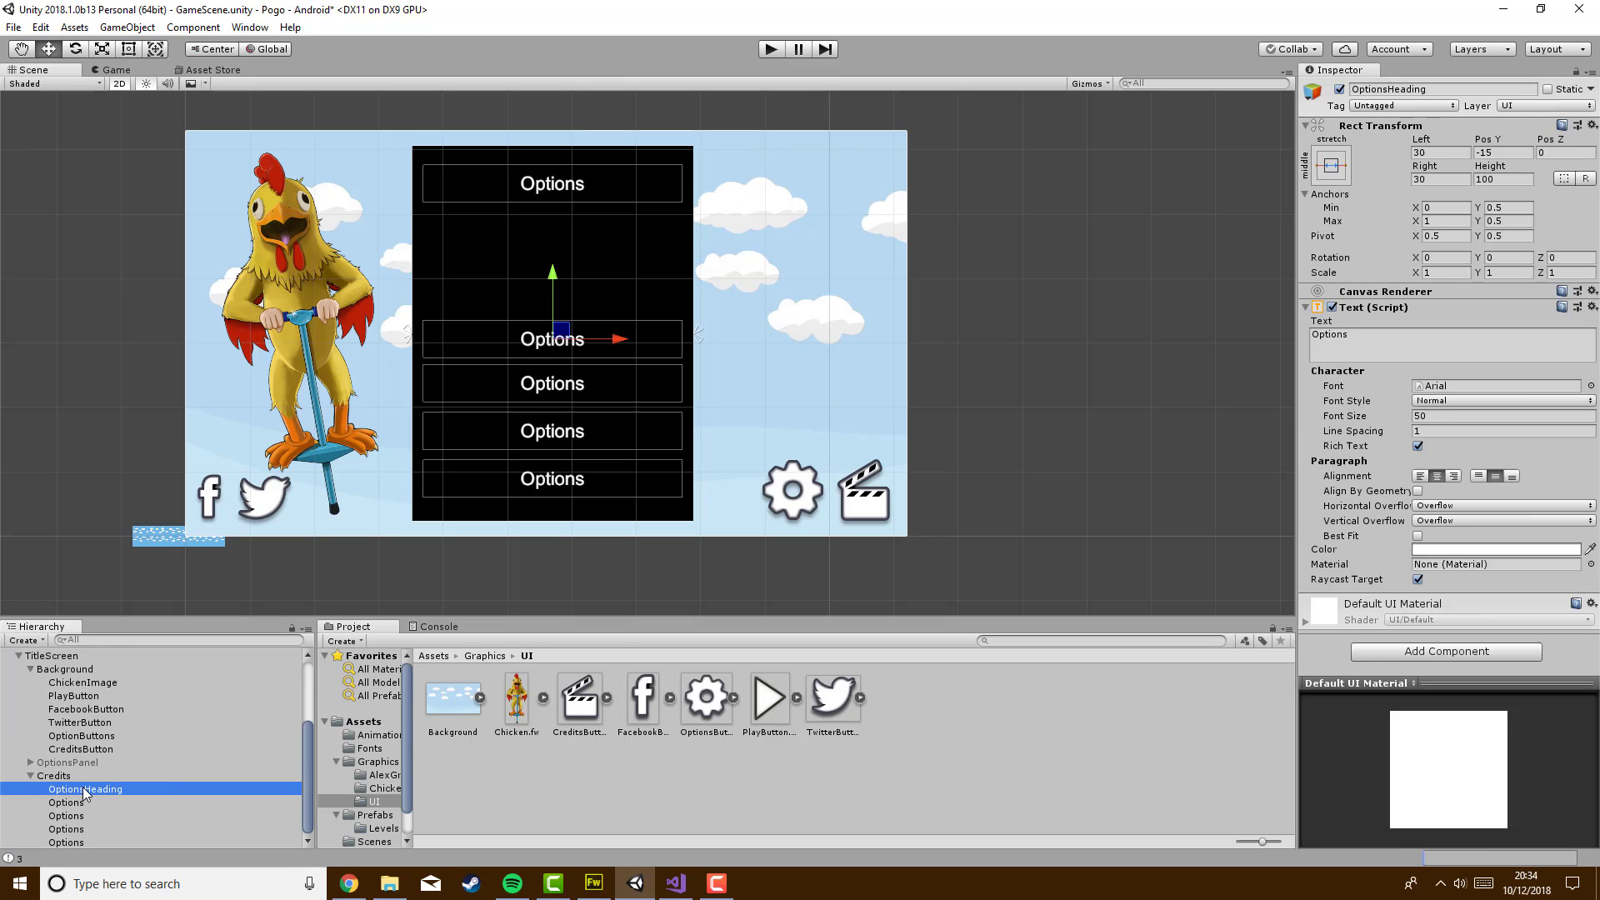
{"action": "left_click", "coordinate": [1420, 87]}
{"action": "type", "text": "Credits"}
{"action": "key", "text": "Return"}
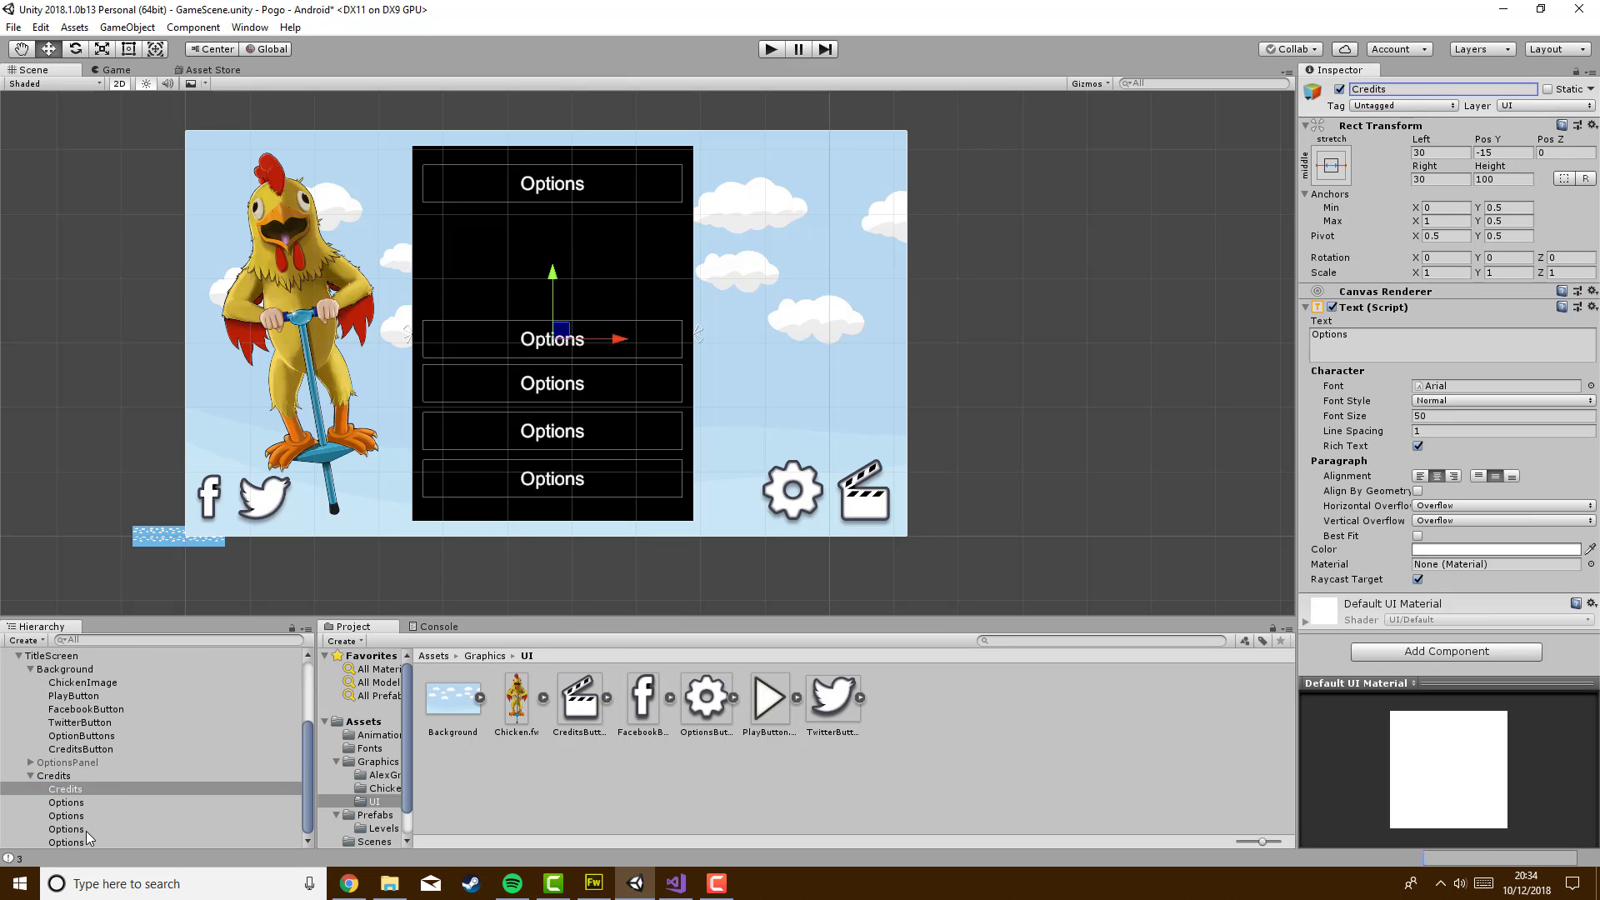
Rename the four Options text objects inside the Credits panel to Credits
{"action": "left_click", "coordinate": [60, 804]}
{"action": "left_click", "coordinate": [83, 842], "text": "shift"}
{"action": "left_click", "coordinate": [1400, 90]}
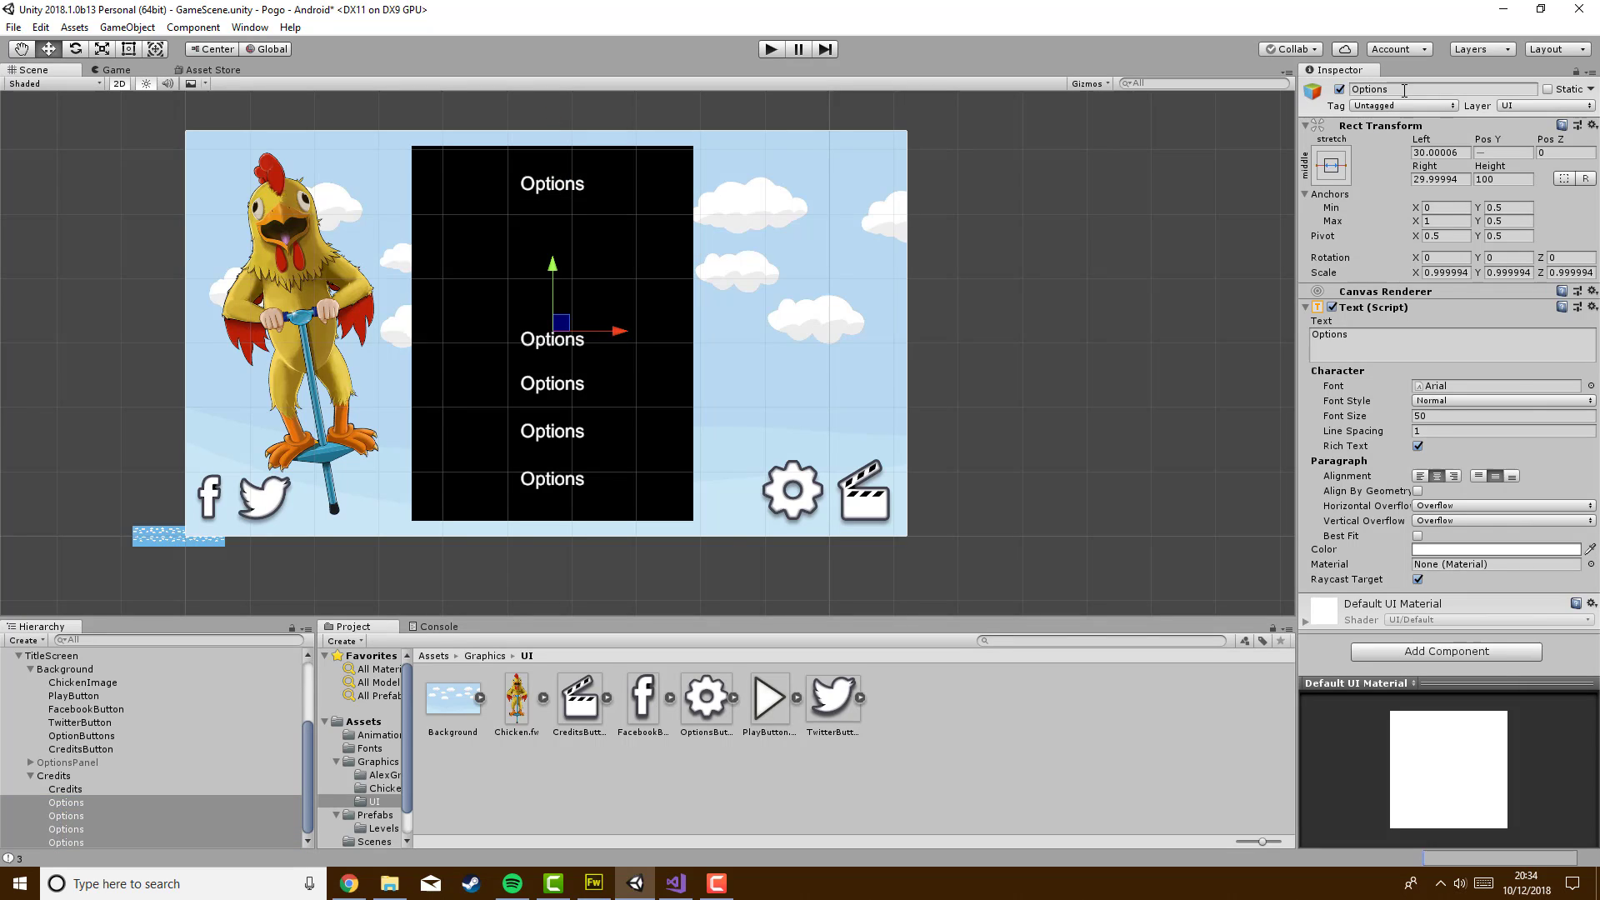
{"action": "type", "text": "Credits"}
{"action": "key", "text": "Return"}
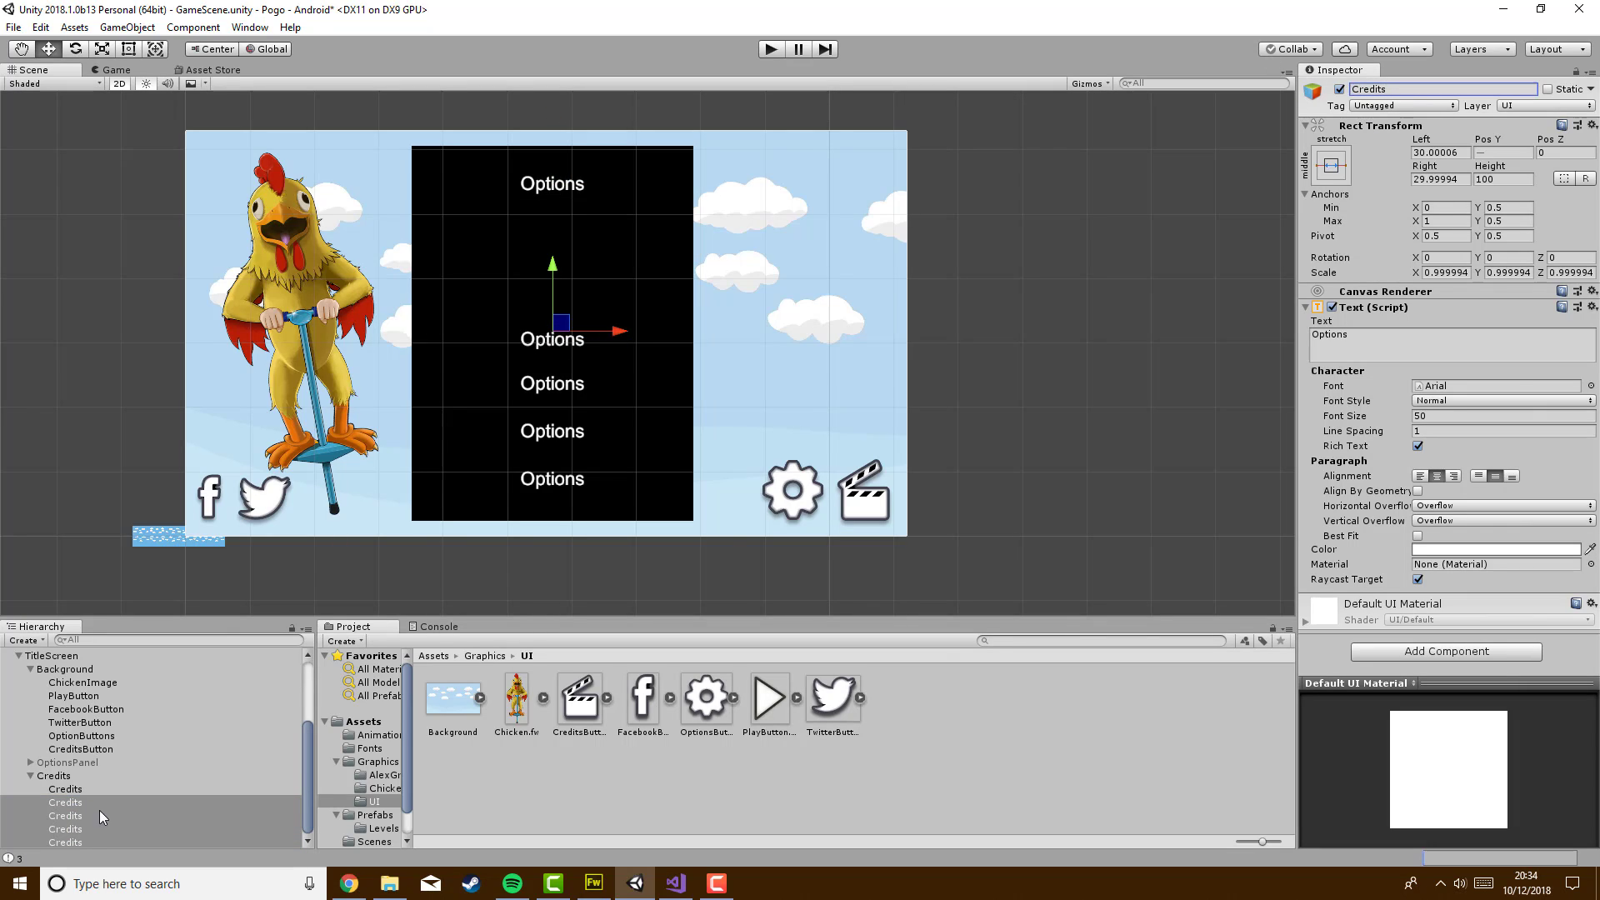
Set the displayed text of the first two text objects in the Credits panel to Credits
{"action": "left_click", "coordinate": [67, 790]}
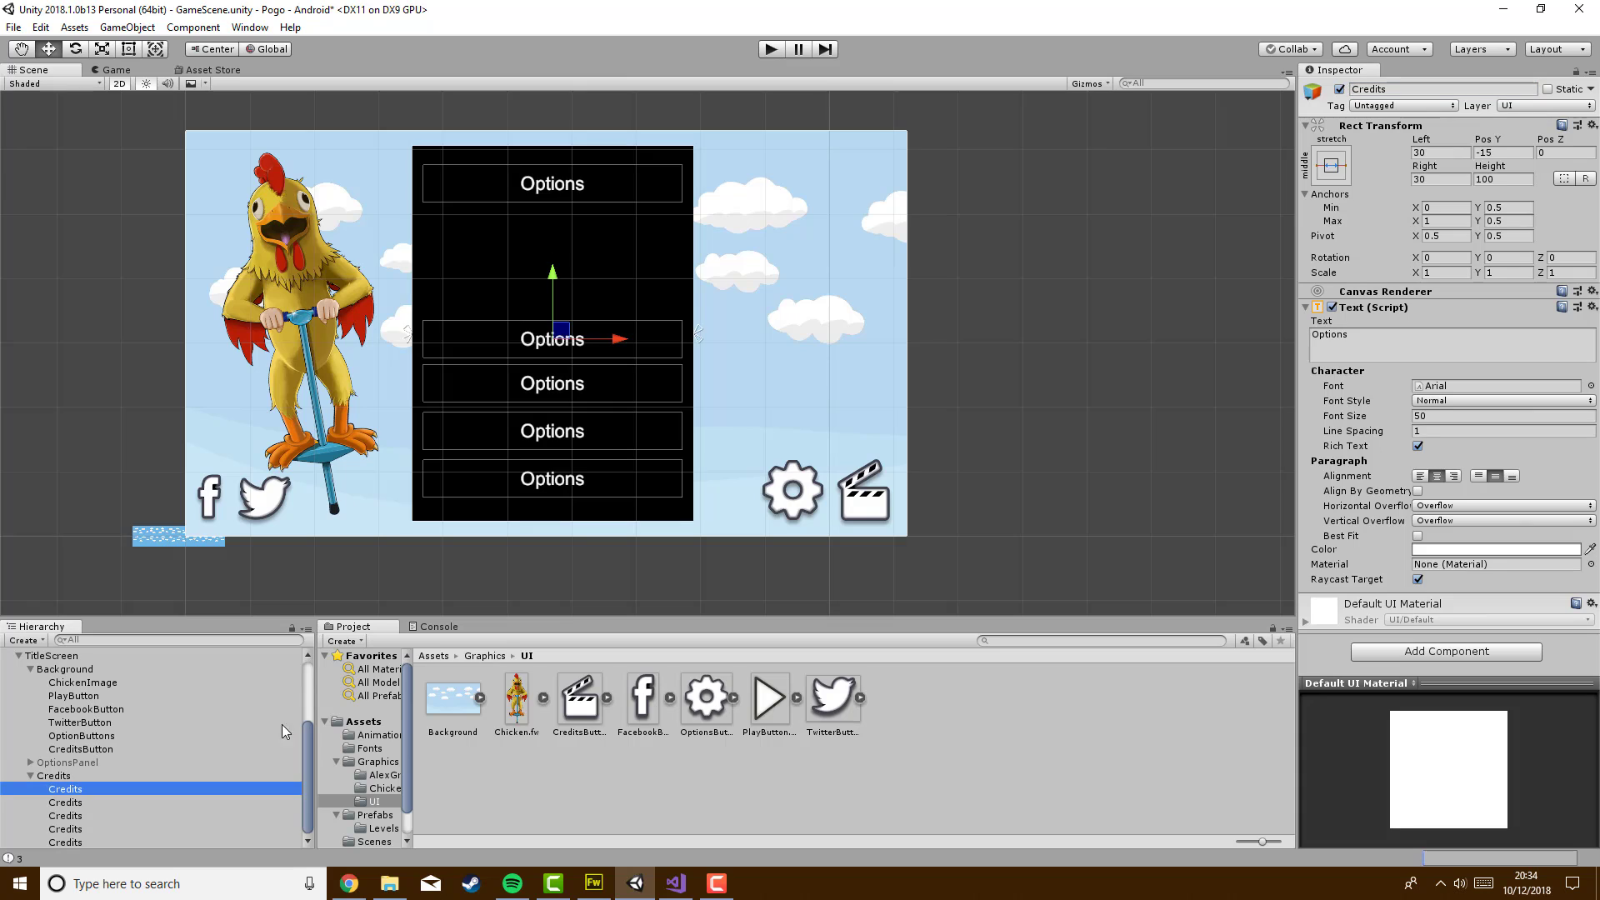
{"action": "left_click", "coordinate": [1459, 350]}
{"action": "type", "text": "Credits"}
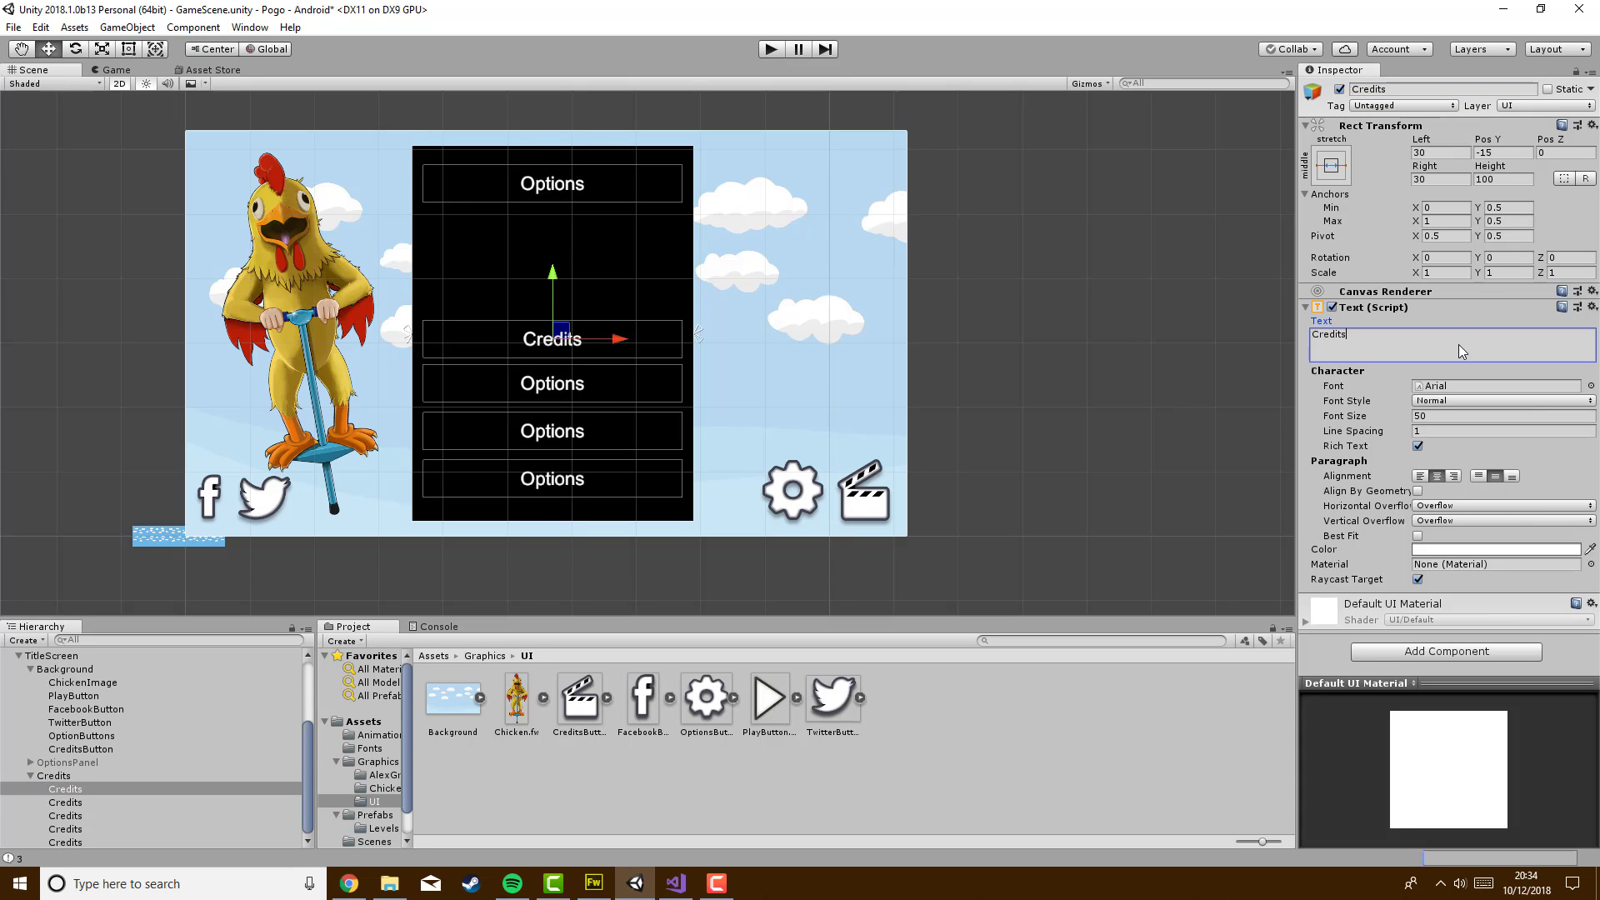
{"action": "key", "text": "Return"}
{"action": "left_click", "coordinate": [79, 803]}
{"action": "left_click", "coordinate": [1450, 343]}
{"action": "type", "text": "Credits"}
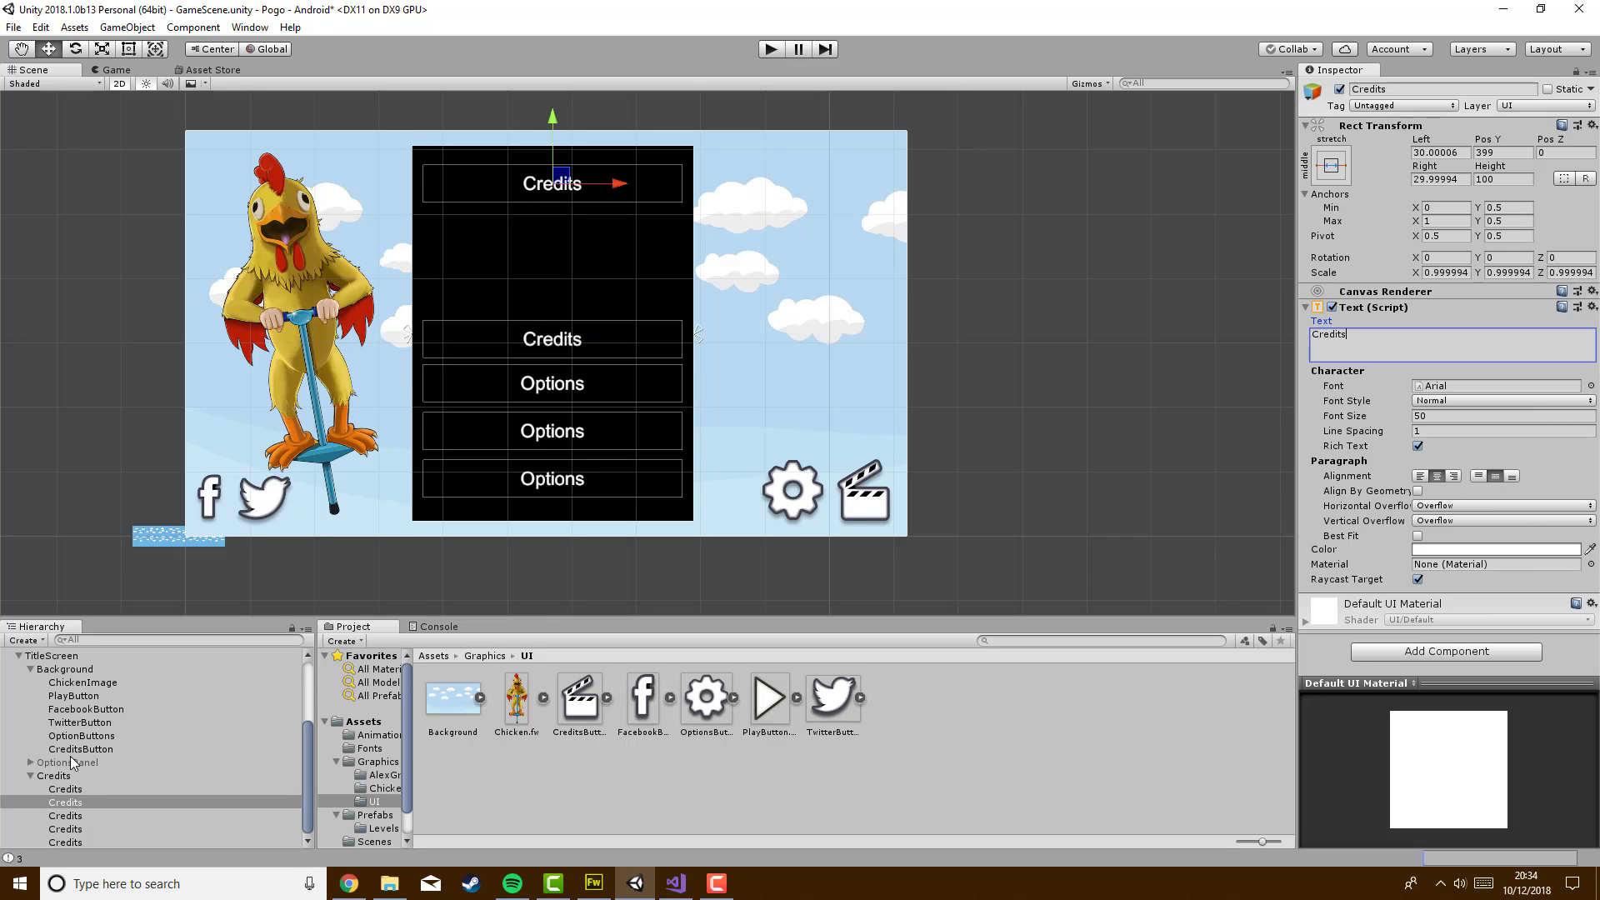
Collapse the Credits panel in the hierarchy and deactivate it so it starts hidden
{"action": "left_click", "coordinate": [31, 776]}
{"action": "left_click", "coordinate": [93, 837]}
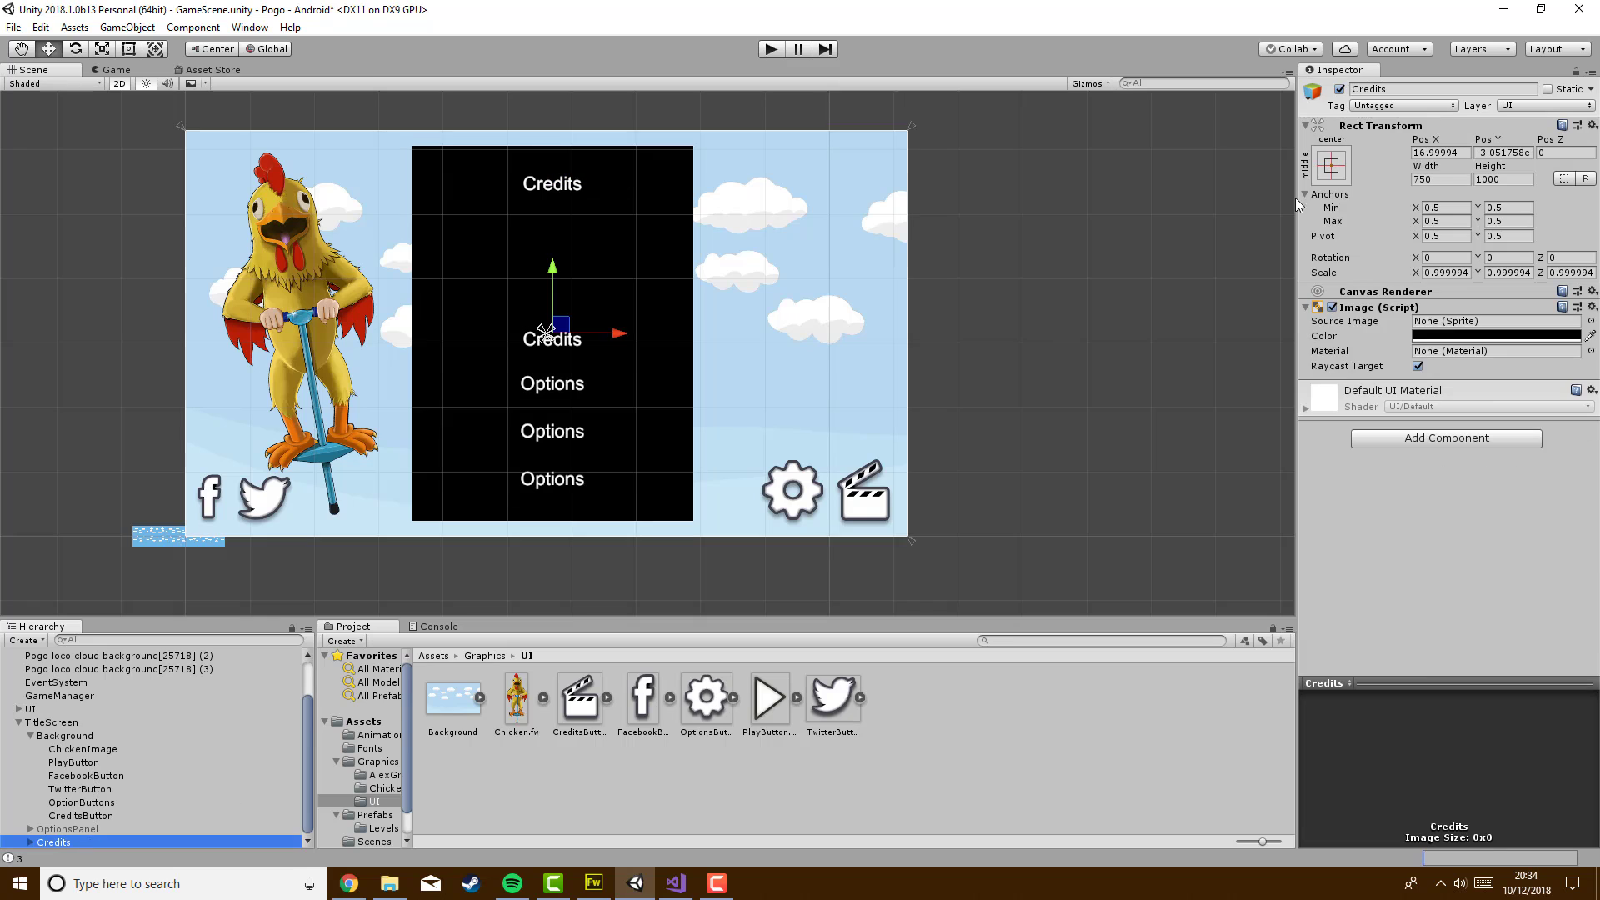
{"action": "left_click", "coordinate": [1340, 89]}
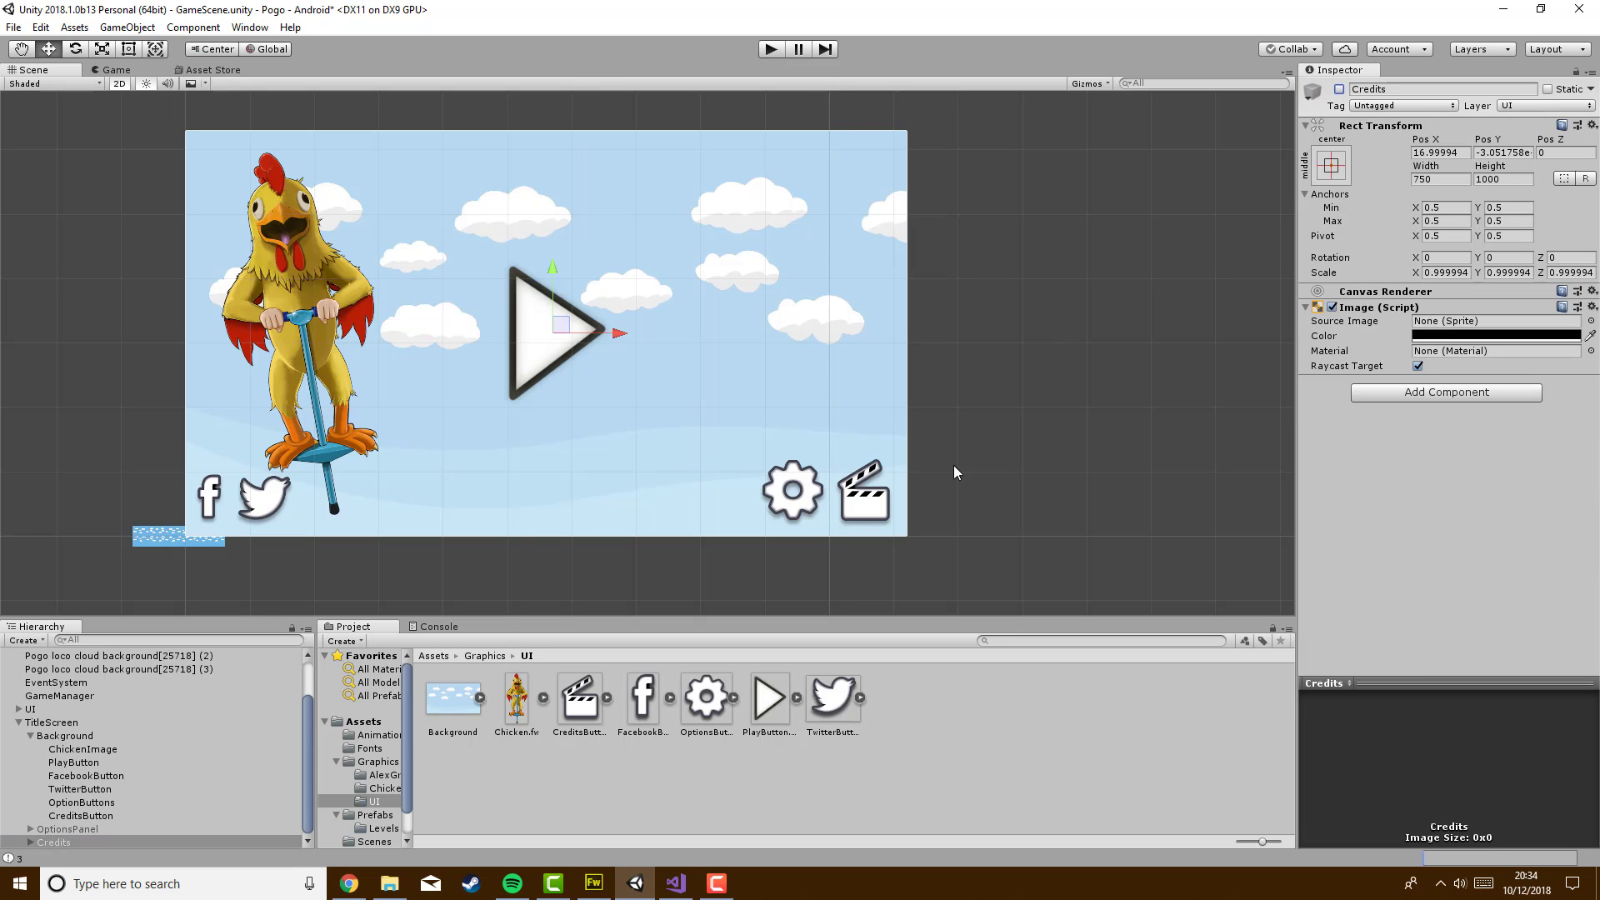
Add an On Click event to CreditsButton that calls GameObject.SetActive on the Credits panel with the value enabled
{"action": "left_click", "coordinate": [98, 817]}
{"action": "scroll", "coordinate": [1399, 500], "scroll_direction": "down", "scroll_amount": 3}
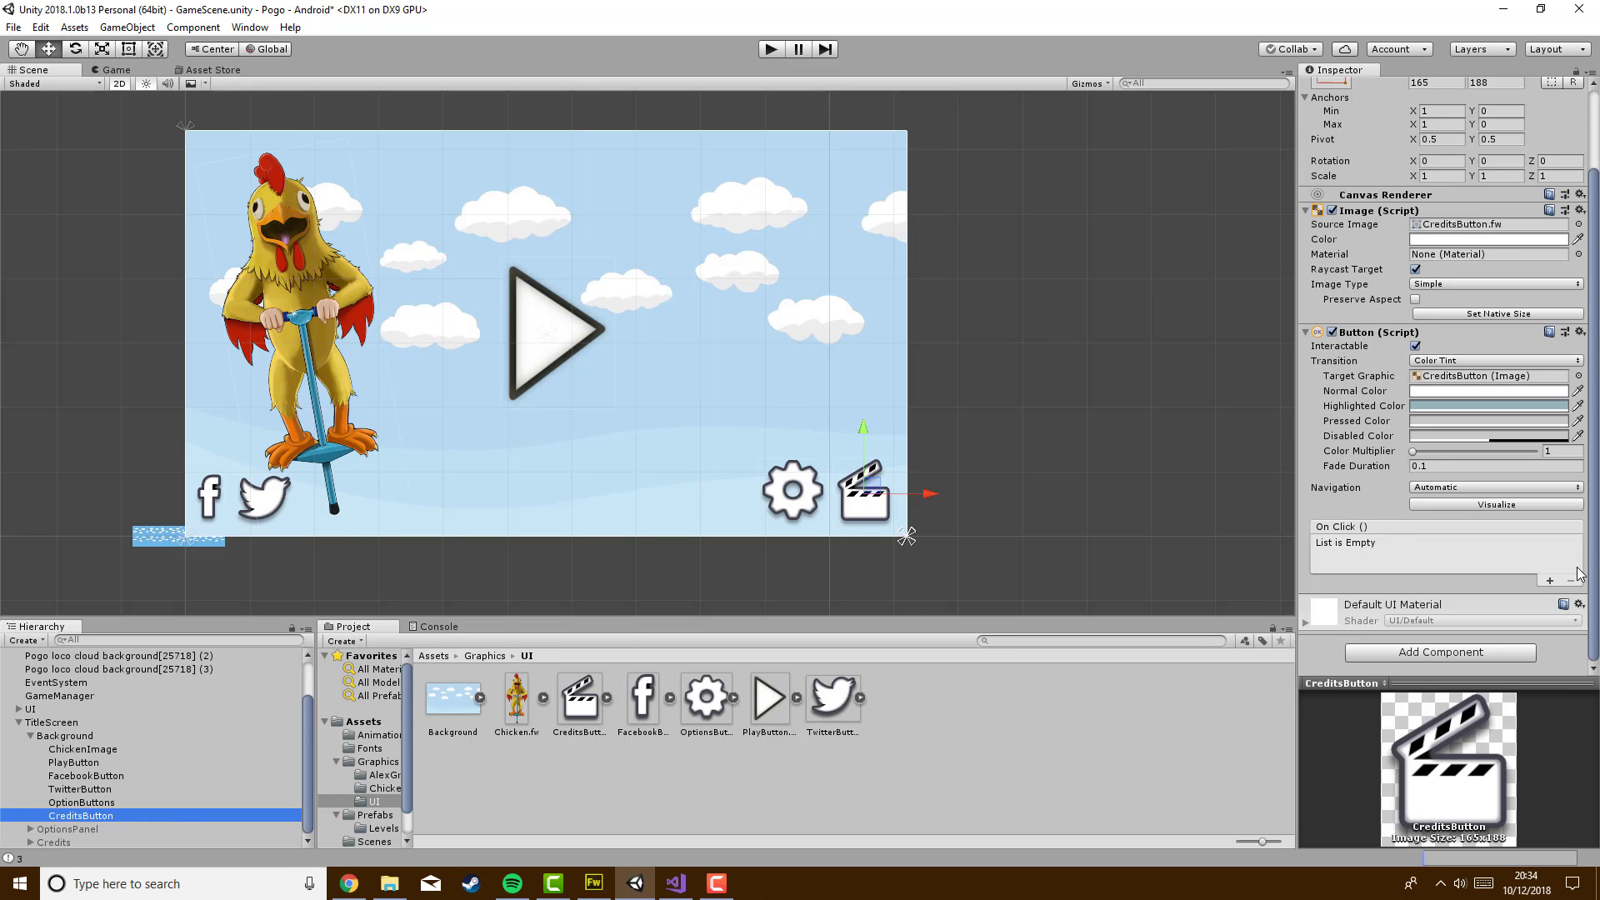
{"action": "left_click", "coordinate": [1550, 581]}
{"action": "left_click_drag", "start_coordinate": [53, 842], "coordinate": [1346, 560]}
{"action": "left_click", "coordinate": [1446, 545]}
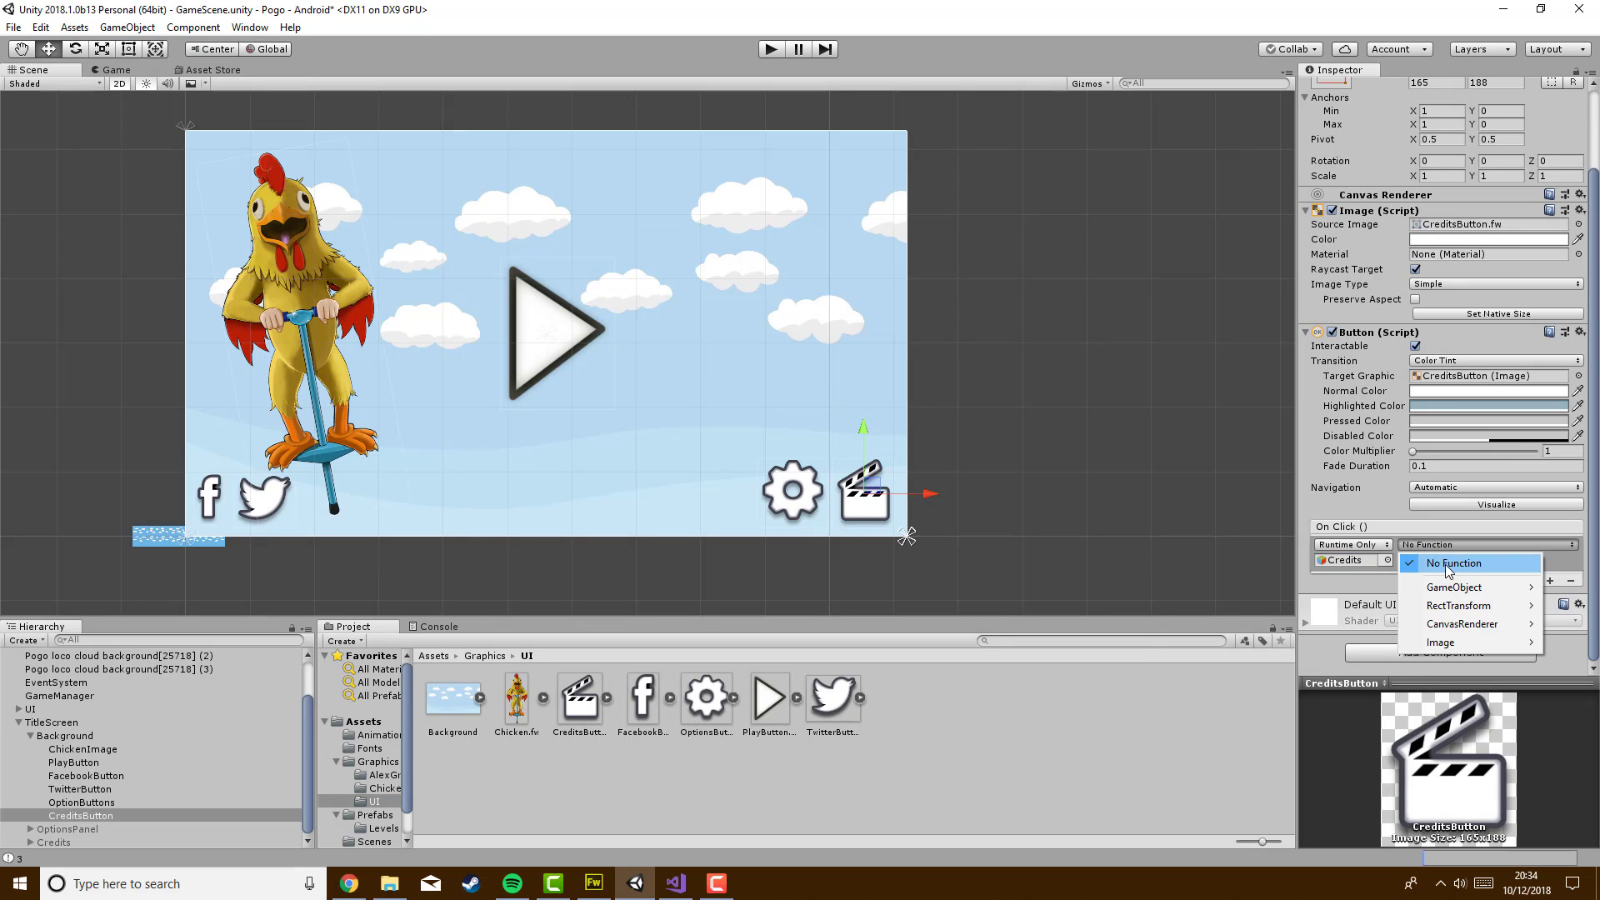
{"action": "mouse_move", "coordinate": [1447, 588]}
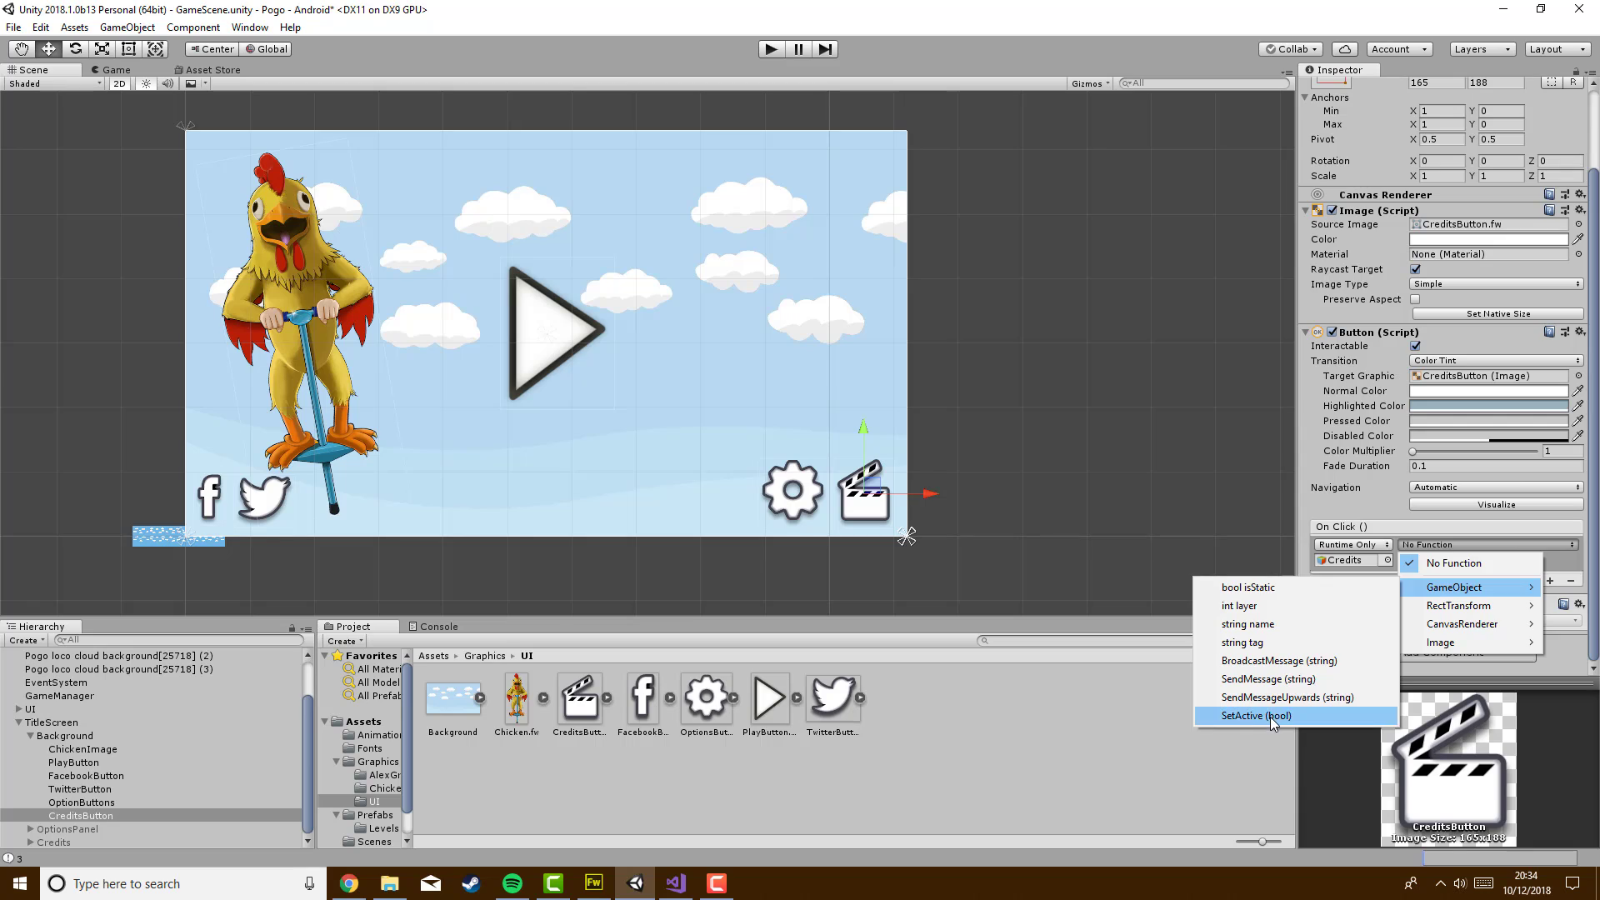
{"action": "left_click", "coordinate": [1270, 717]}
{"action": "left_click", "coordinate": [1404, 560]}
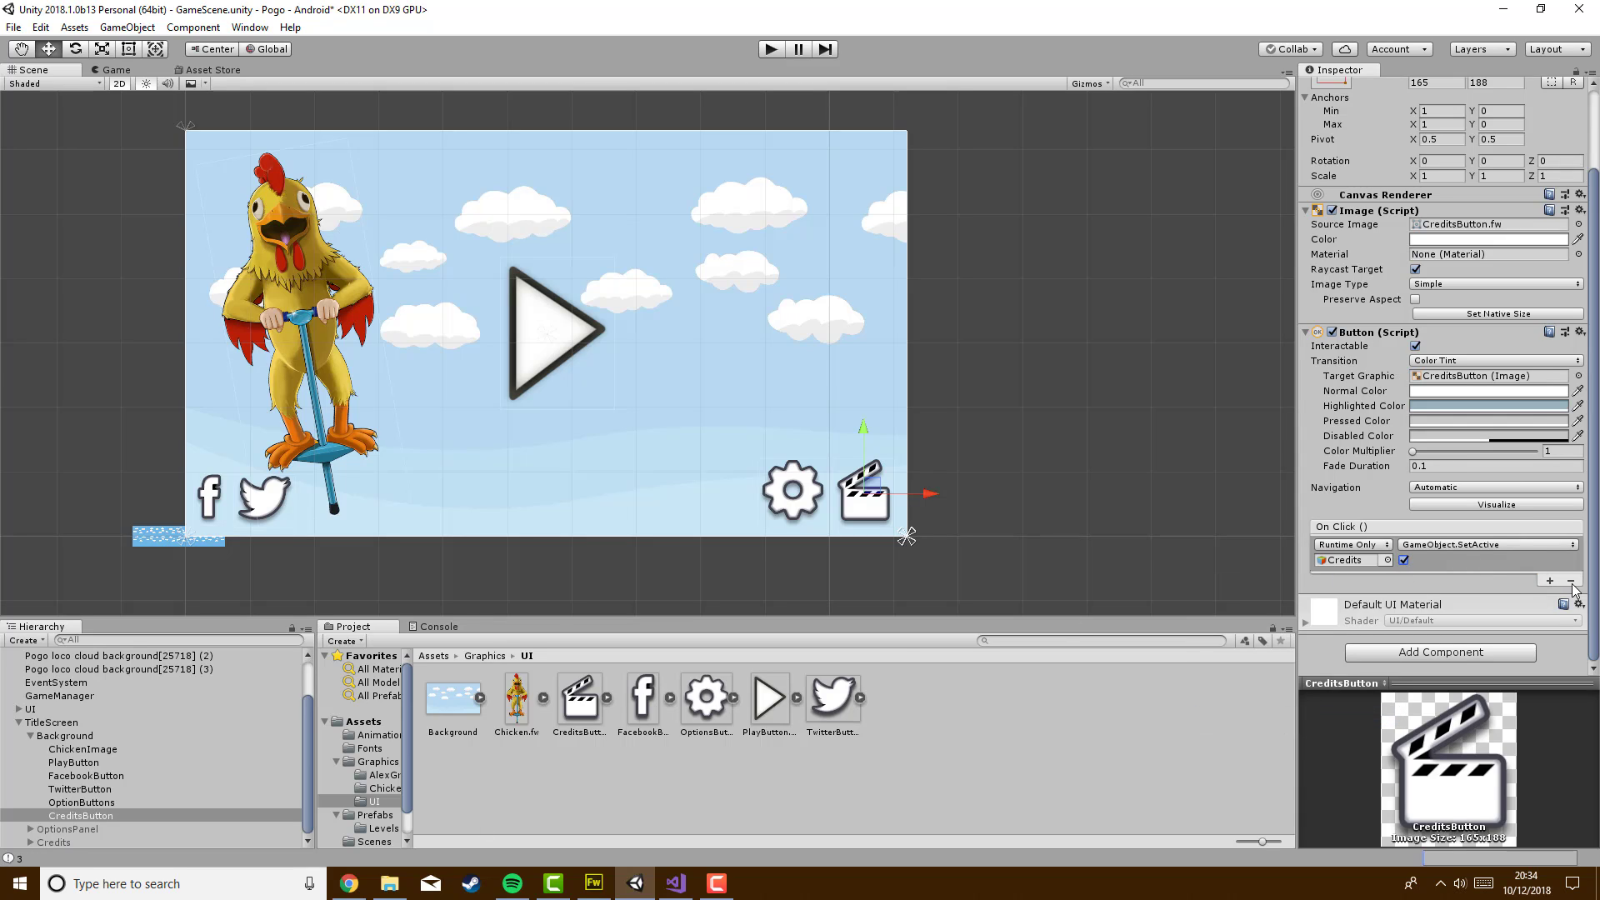
Add a second On Click event to CreditsButton that calls GameObject.SetActive on OptionsPanel with the value disabled
{"action": "left_click", "coordinate": [1549, 580]}
{"action": "left_click", "coordinate": [61, 829]}
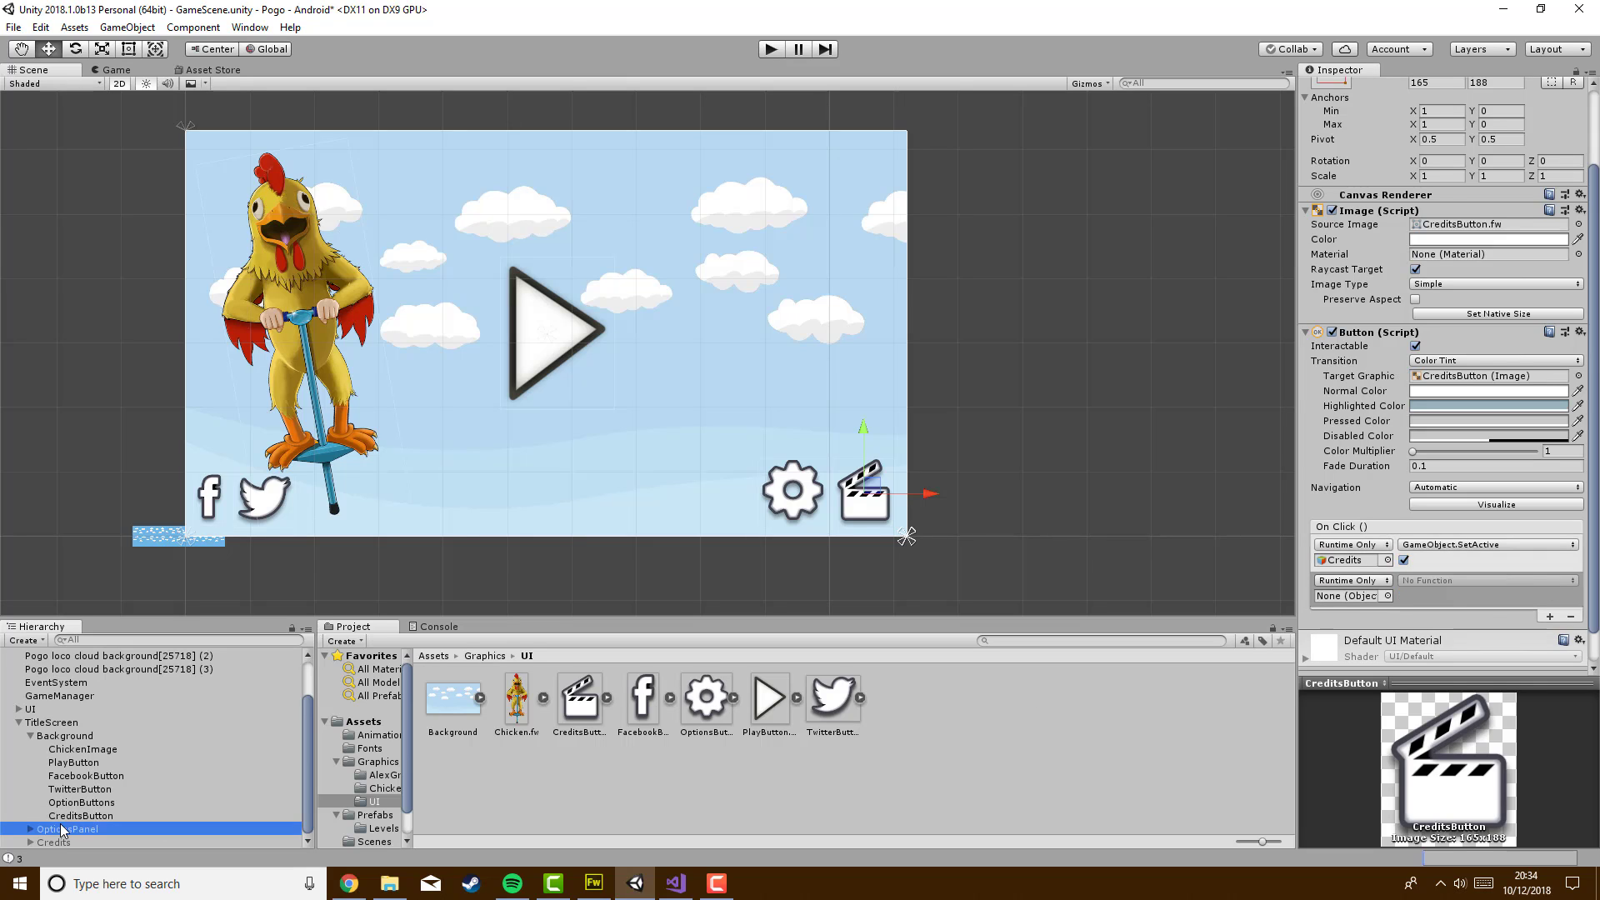
{"action": "left_click_drag", "start_coordinate": [61, 829], "coordinate": [1352, 596]}
{"action": "left_click", "coordinate": [1445, 582]}
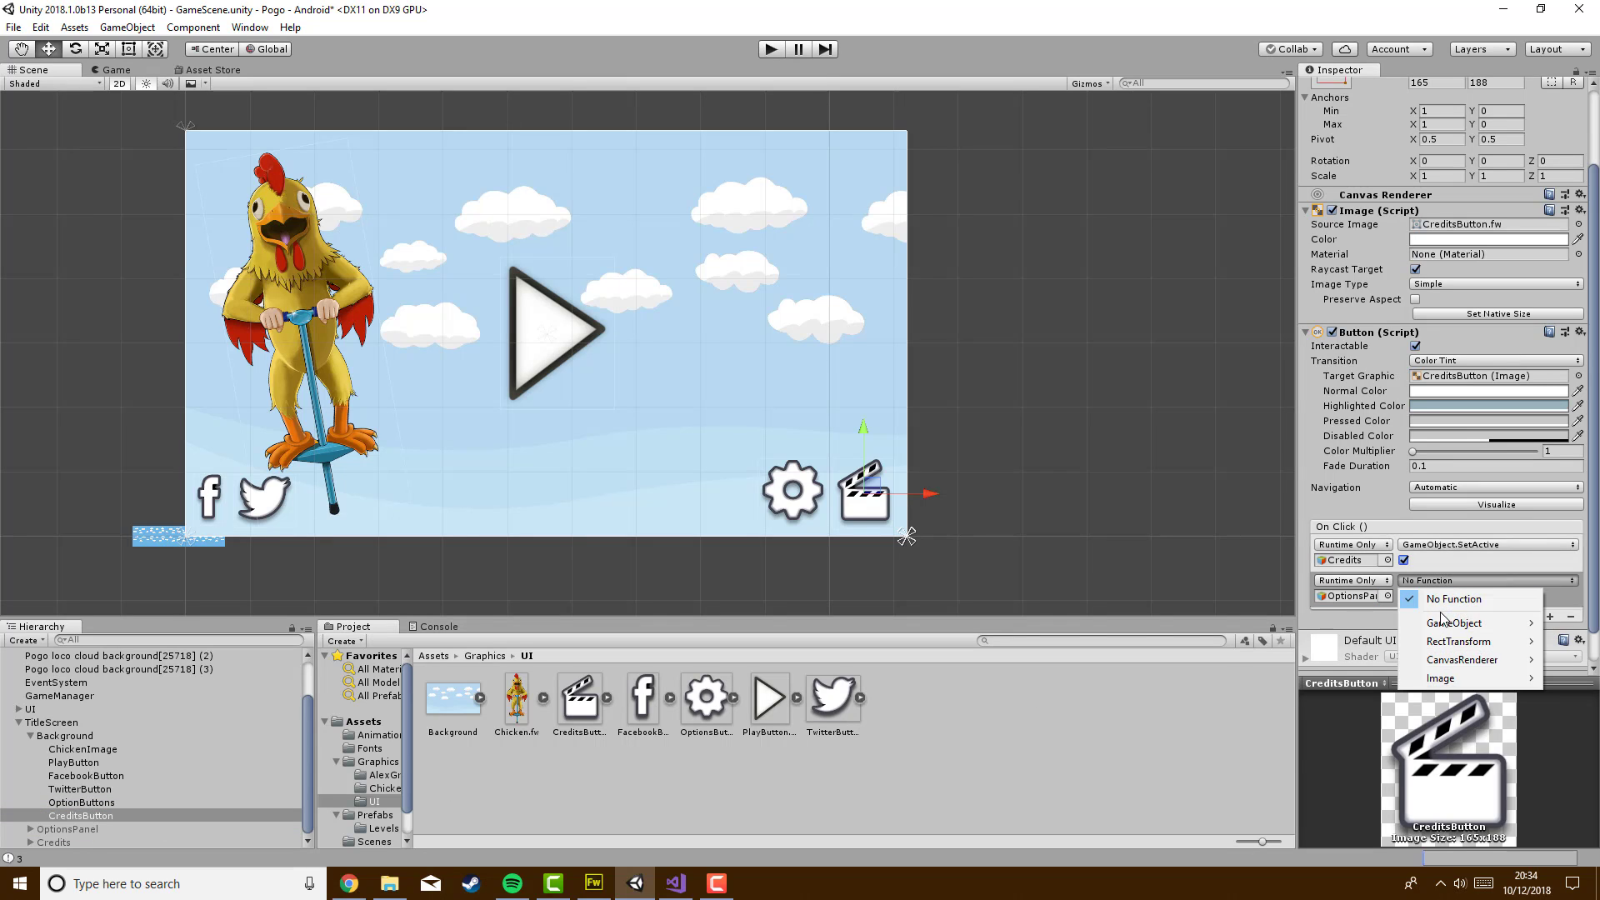
{"action": "mouse_move", "coordinate": [1454, 623]}
{"action": "left_click", "coordinate": [1275, 753]}
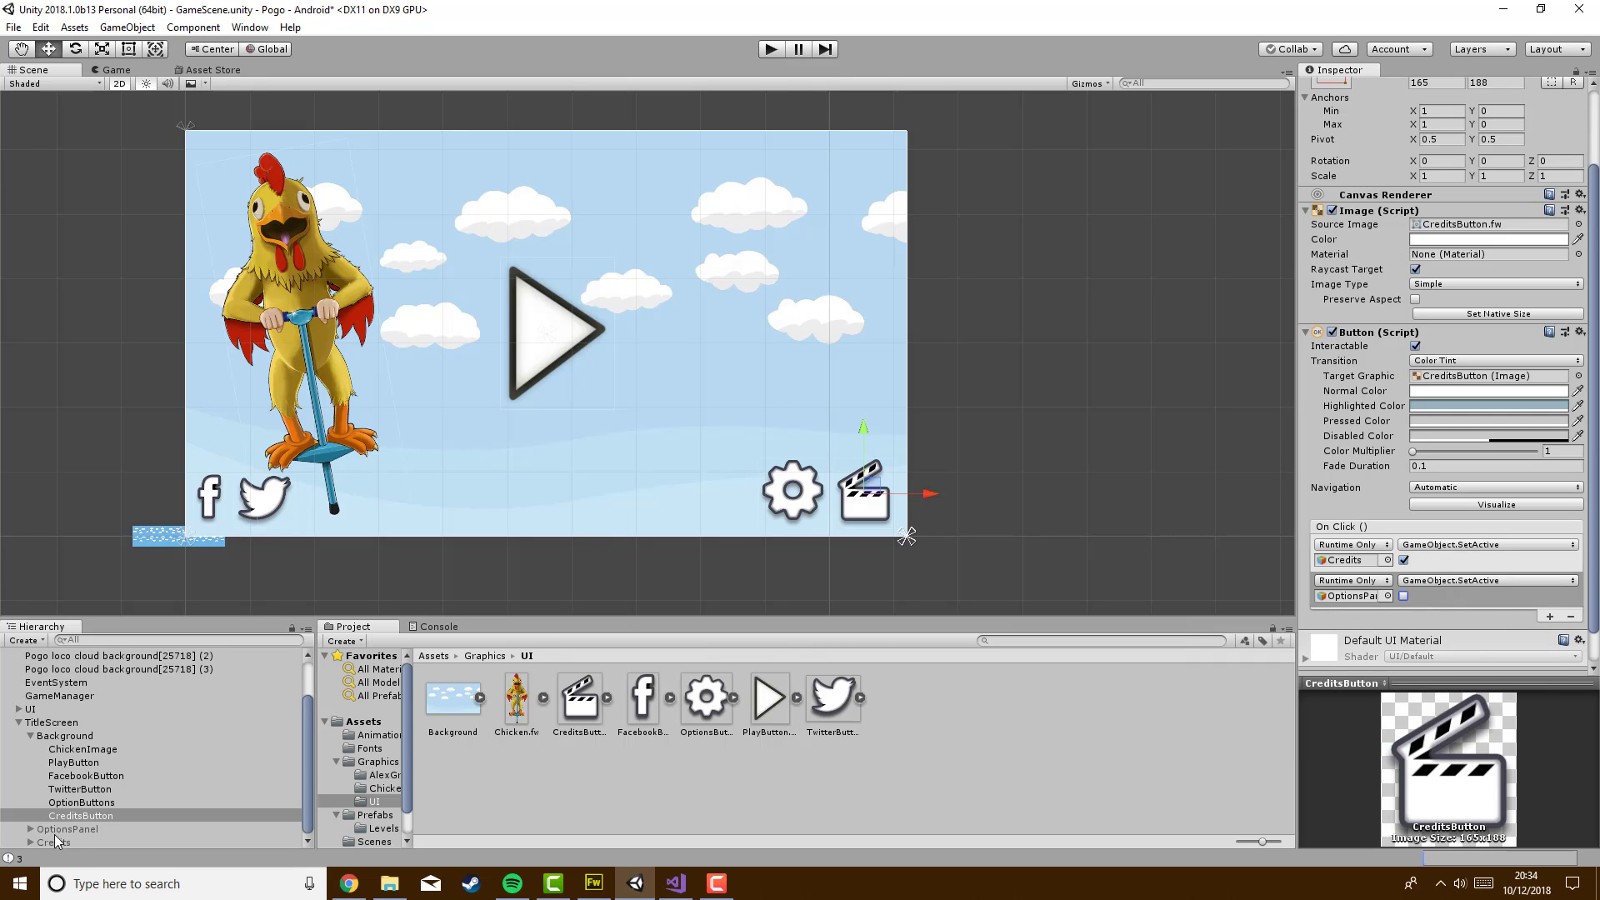
Add a second On Click event to OptionButtons that calls GameObject.SetActive on the Credits panel with the value disabled
{"action": "left_click", "coordinate": [93, 804]}
{"action": "left_click", "coordinate": [1549, 581]}
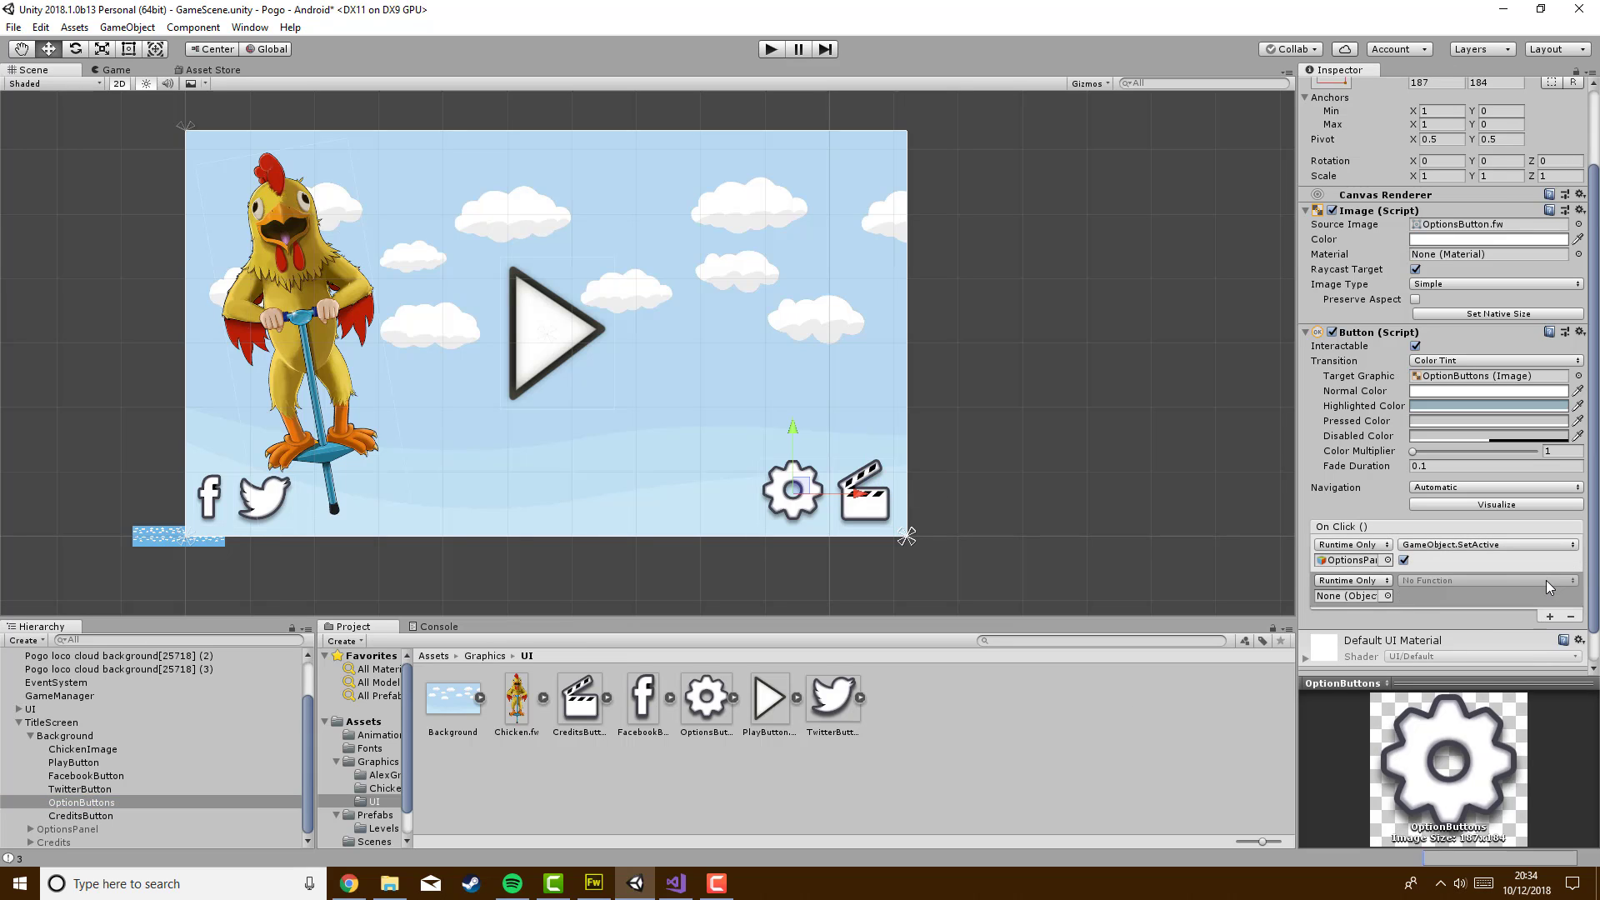
{"action": "left_click", "coordinate": [48, 843]}
{"action": "left_click_drag", "start_coordinate": [49, 842], "coordinate": [1346, 597]}
{"action": "left_click", "coordinate": [1467, 581]}
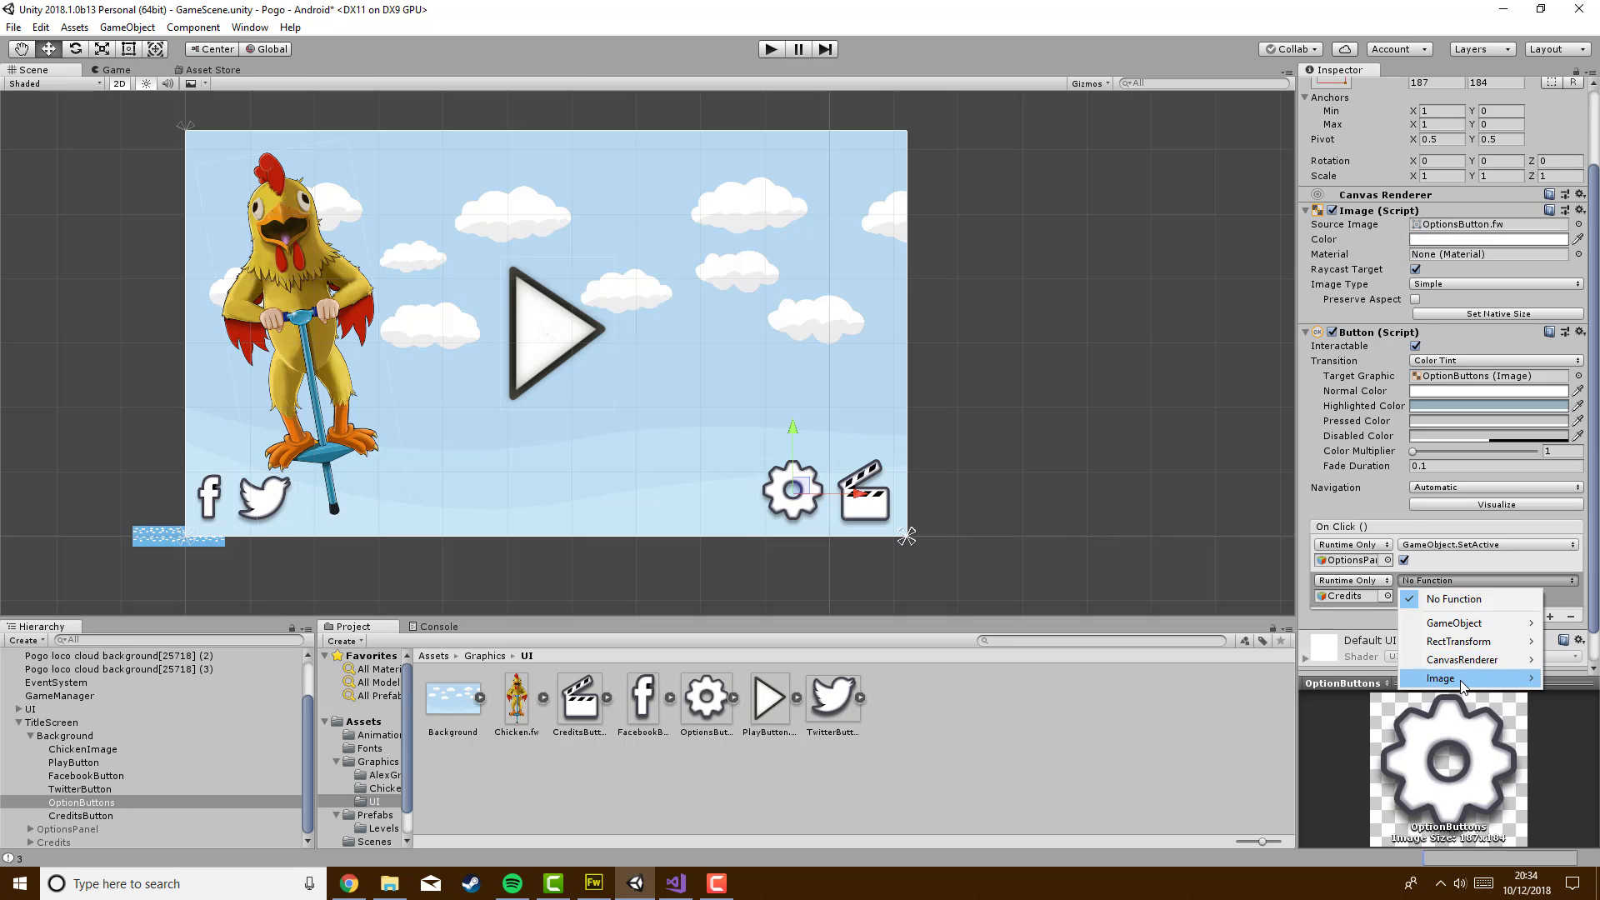
{"action": "mouse_move", "coordinate": [1433, 625]}
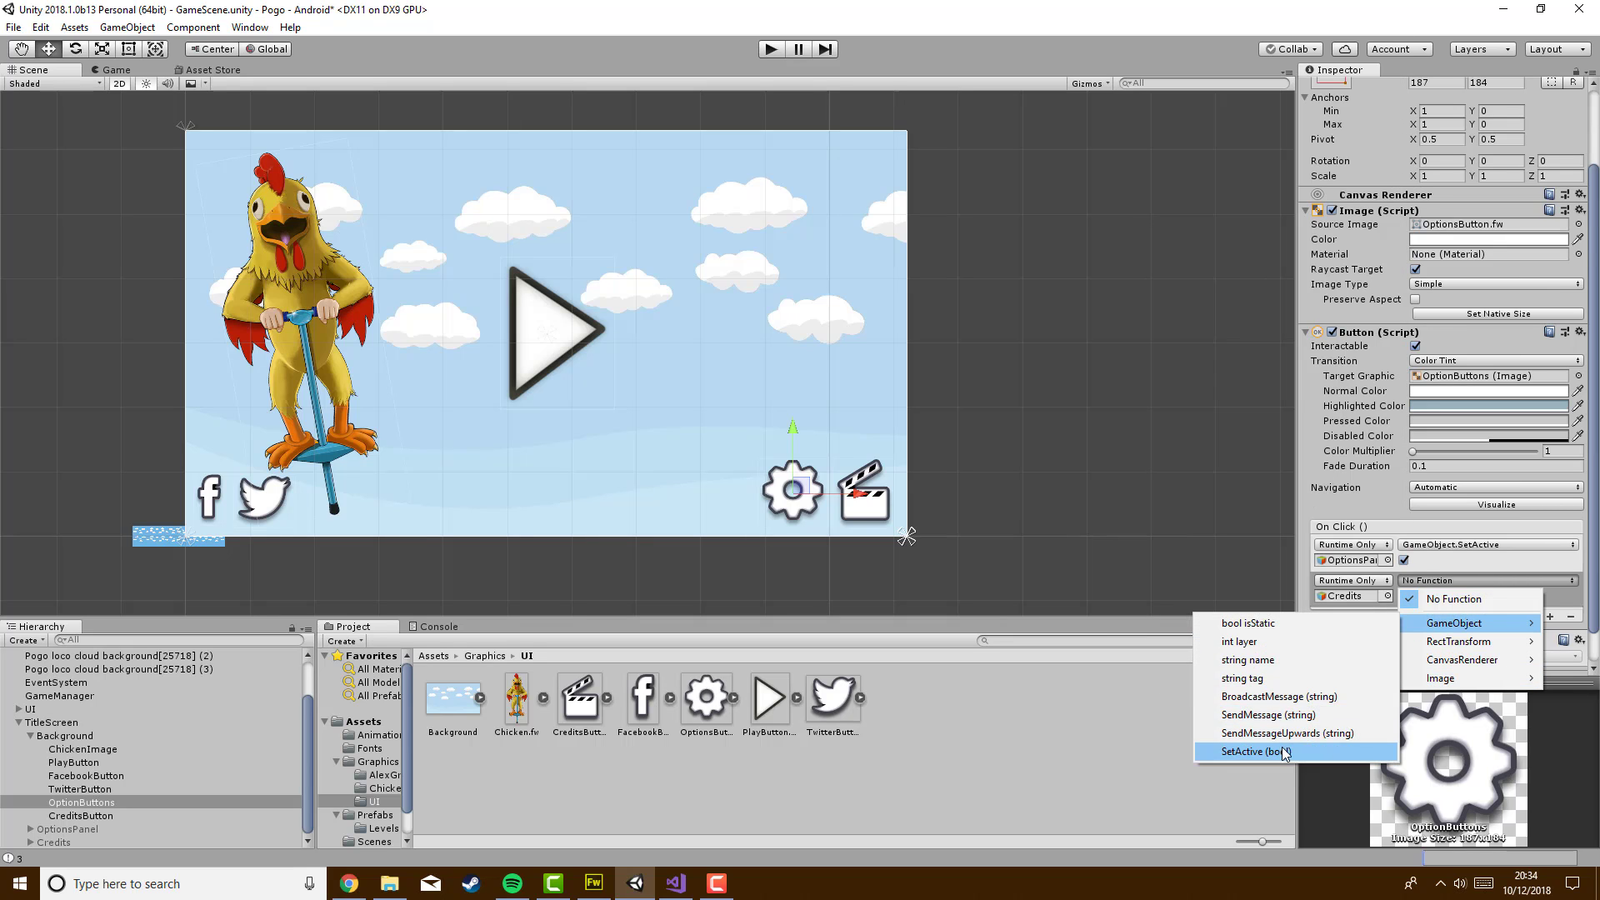
{"action": "left_click", "coordinate": [1286, 752]}
{"action": "left_click", "coordinate": [1404, 596]}
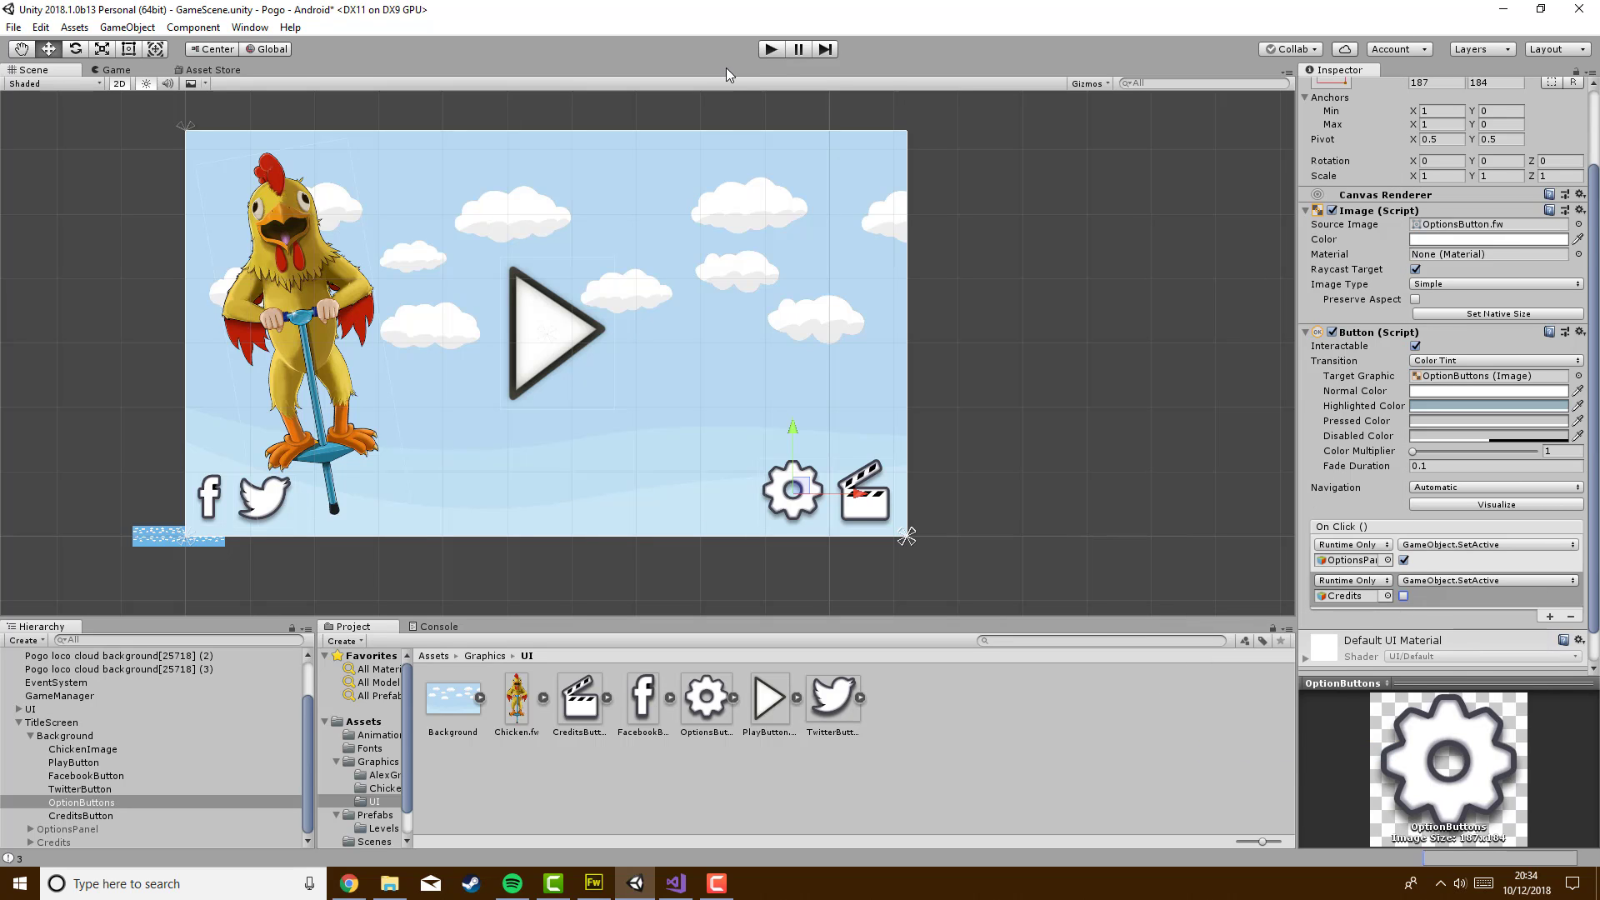
Play the scene, alternate between the options and credits buttons to test panel switching, and stop playback
{"action": "left_click", "coordinate": [769, 50]}
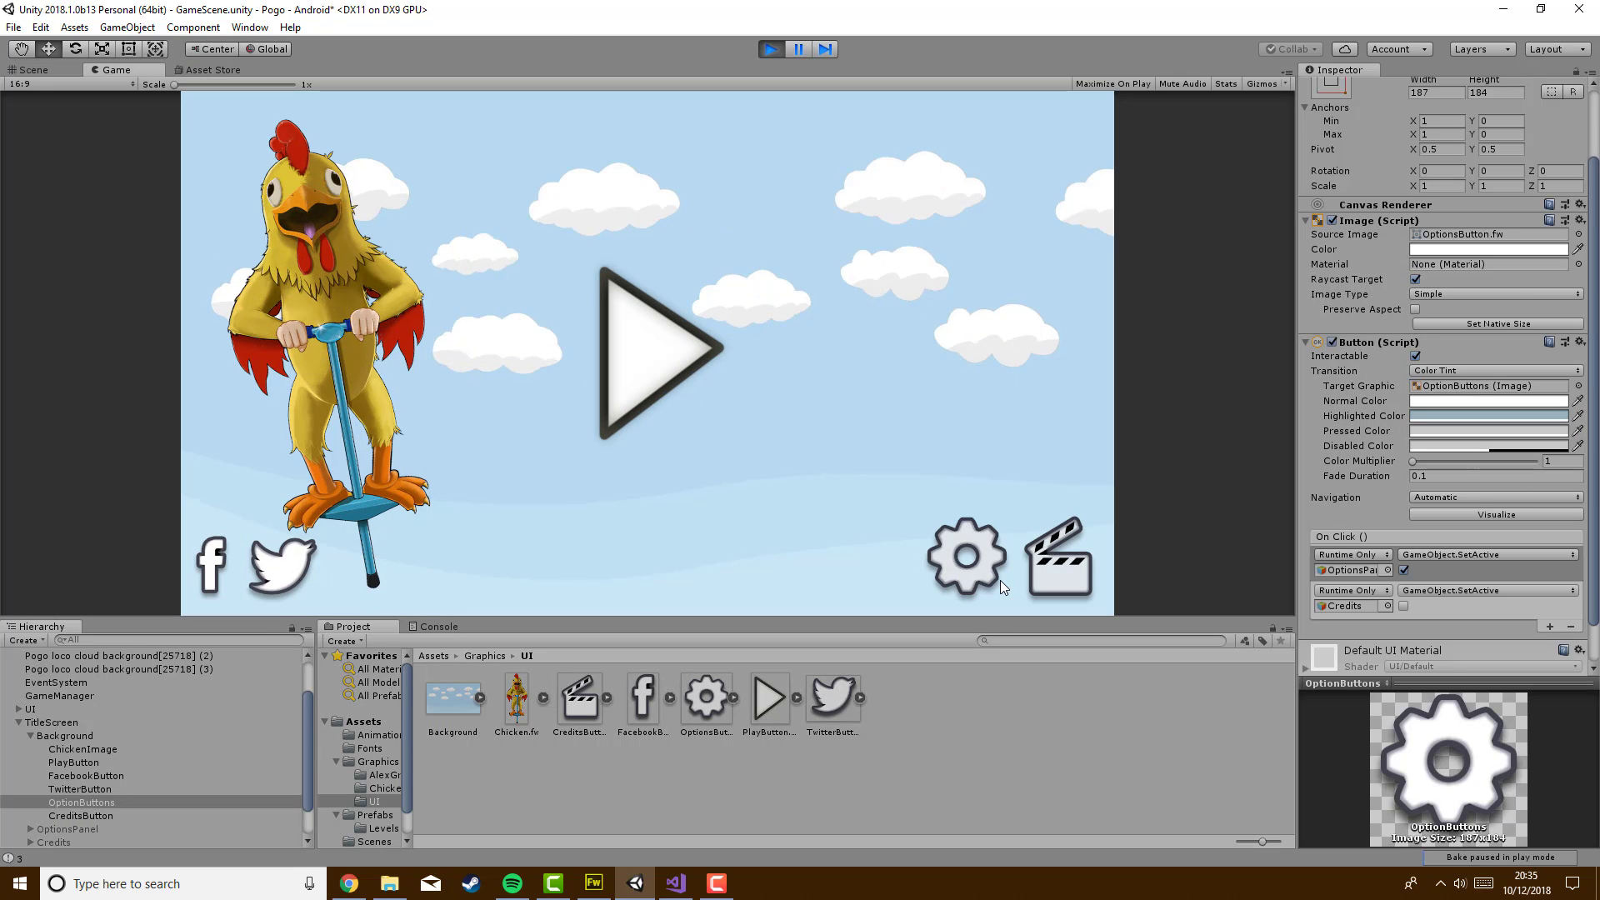
{"action": "left_click", "coordinate": [999, 581]}
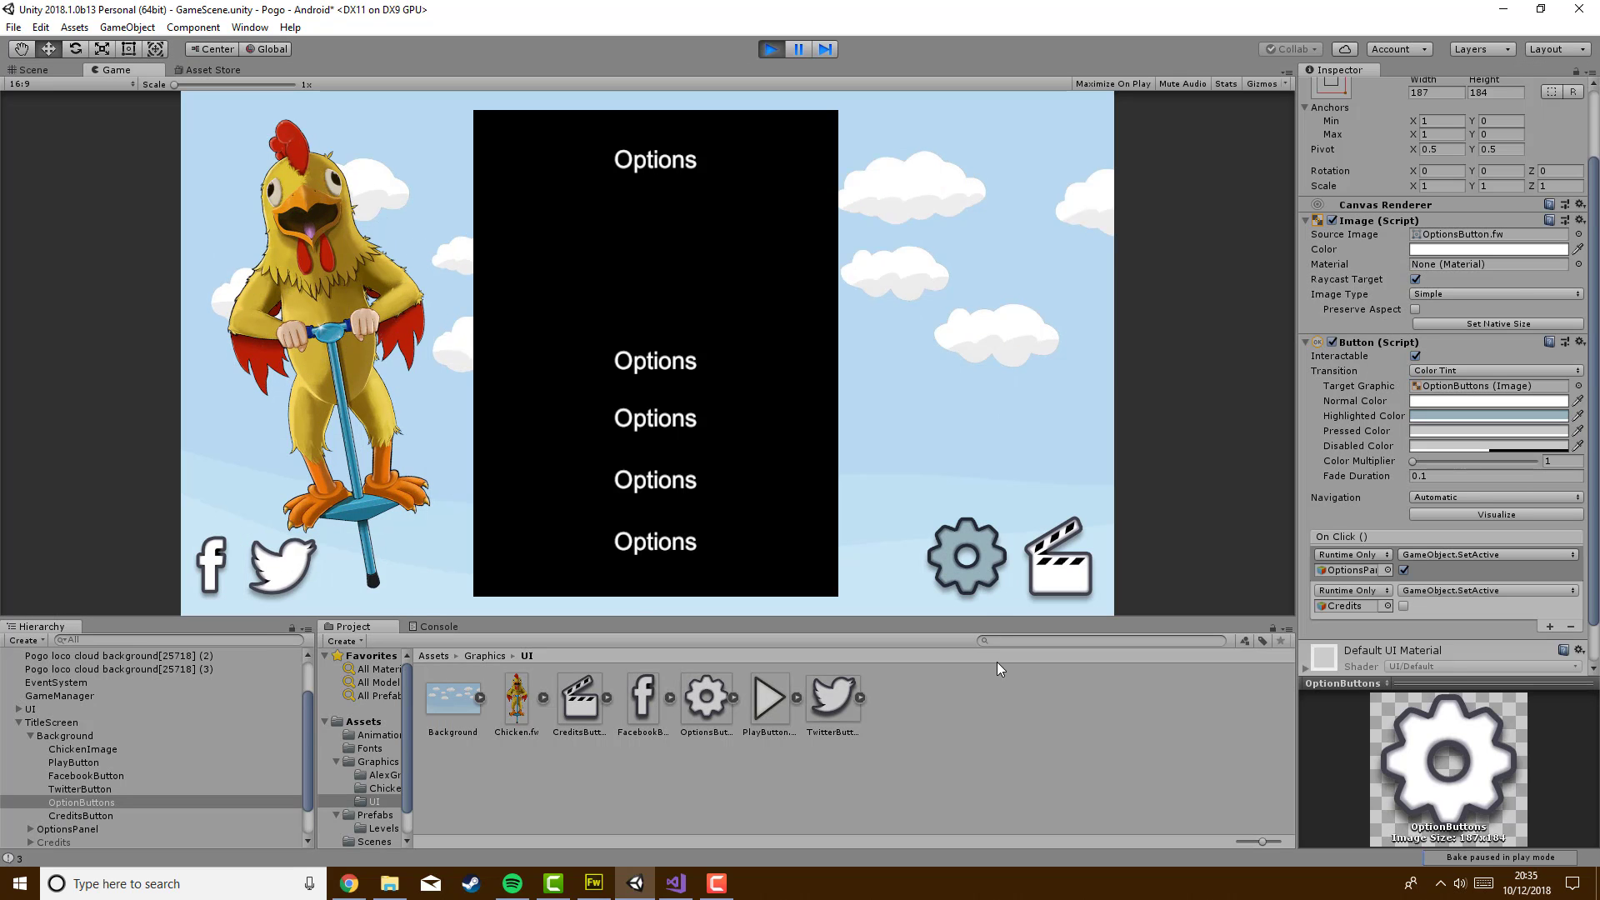
{"action": "left_click", "coordinate": [1048, 606]}
{"action": "left_click", "coordinate": [972, 577]}
{"action": "left_click", "coordinate": [1048, 568]}
{"action": "left_click", "coordinate": [988, 565]}
{"action": "left_click", "coordinate": [1075, 561]}
{"action": "left_click", "coordinate": [985, 565]}
{"action": "left_click", "coordinate": [1057, 567]}
{"action": "left_click", "coordinate": [985, 566]}
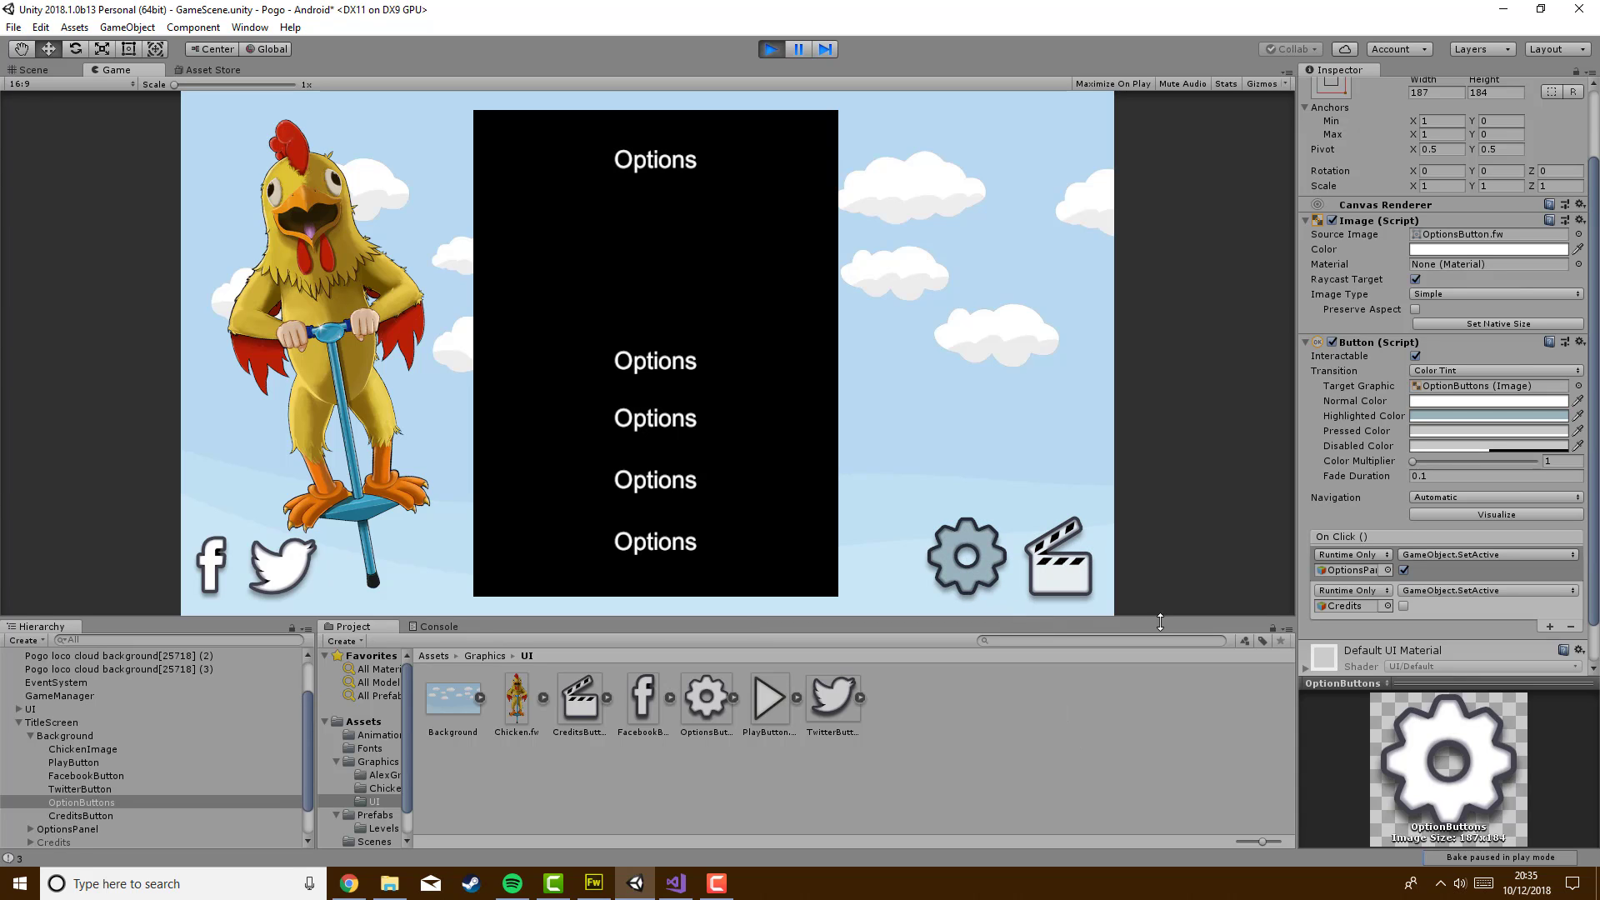
{"action": "left_click", "coordinate": [775, 49]}
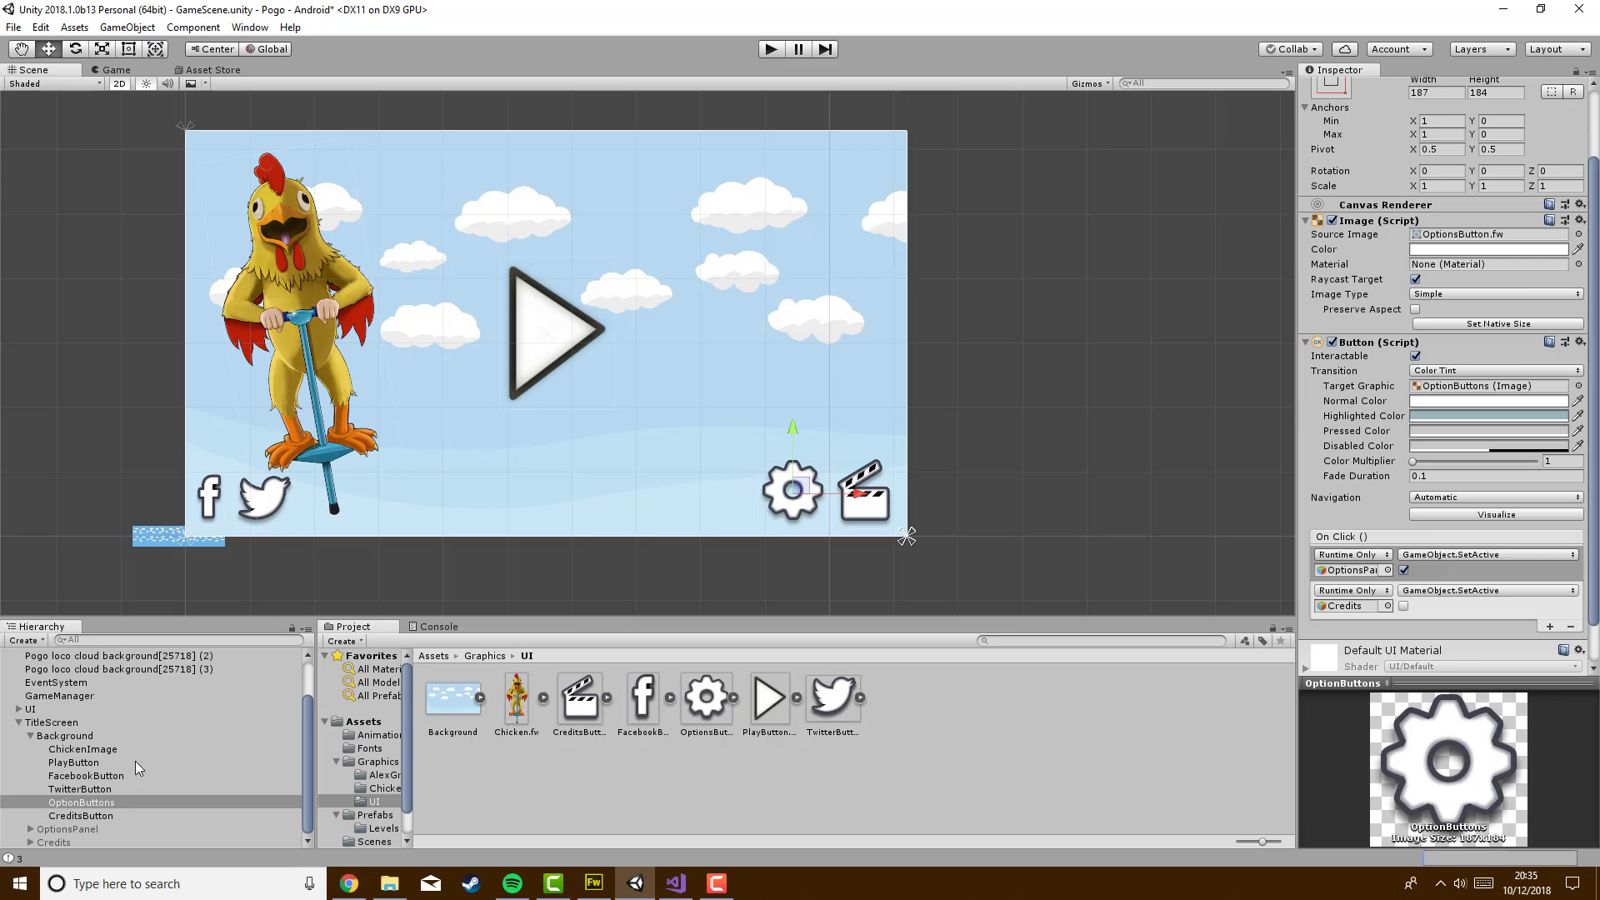
Activate and expand OptionsPanel, and delete the last Options text object in it
{"action": "left_click", "coordinate": [25, 830]}
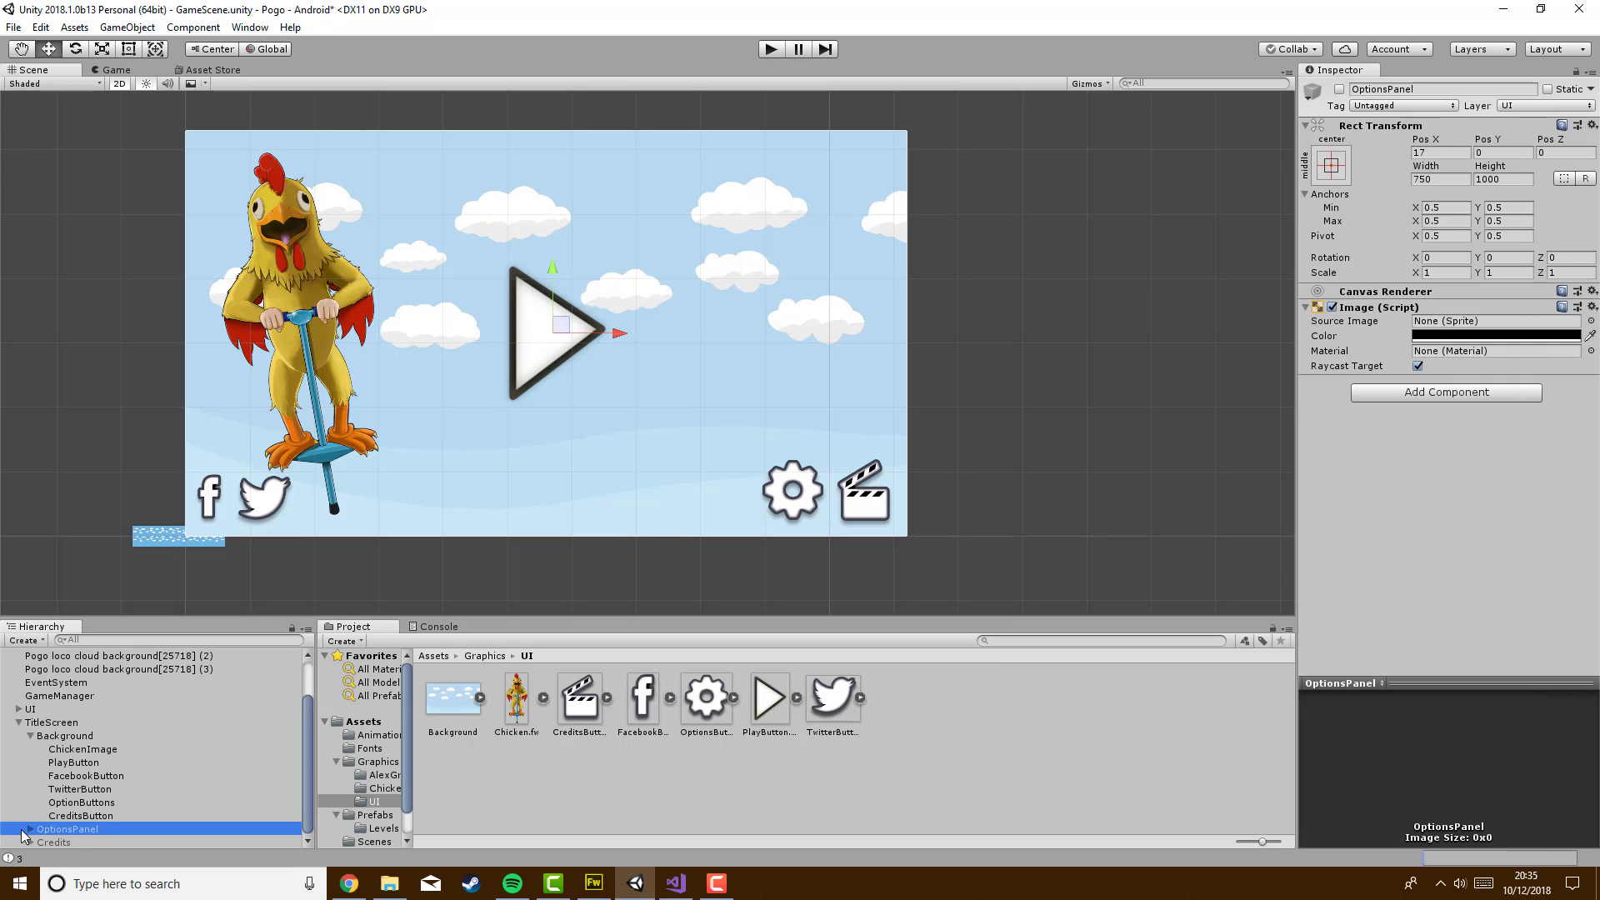
{"action": "left_click", "coordinate": [30, 830]}
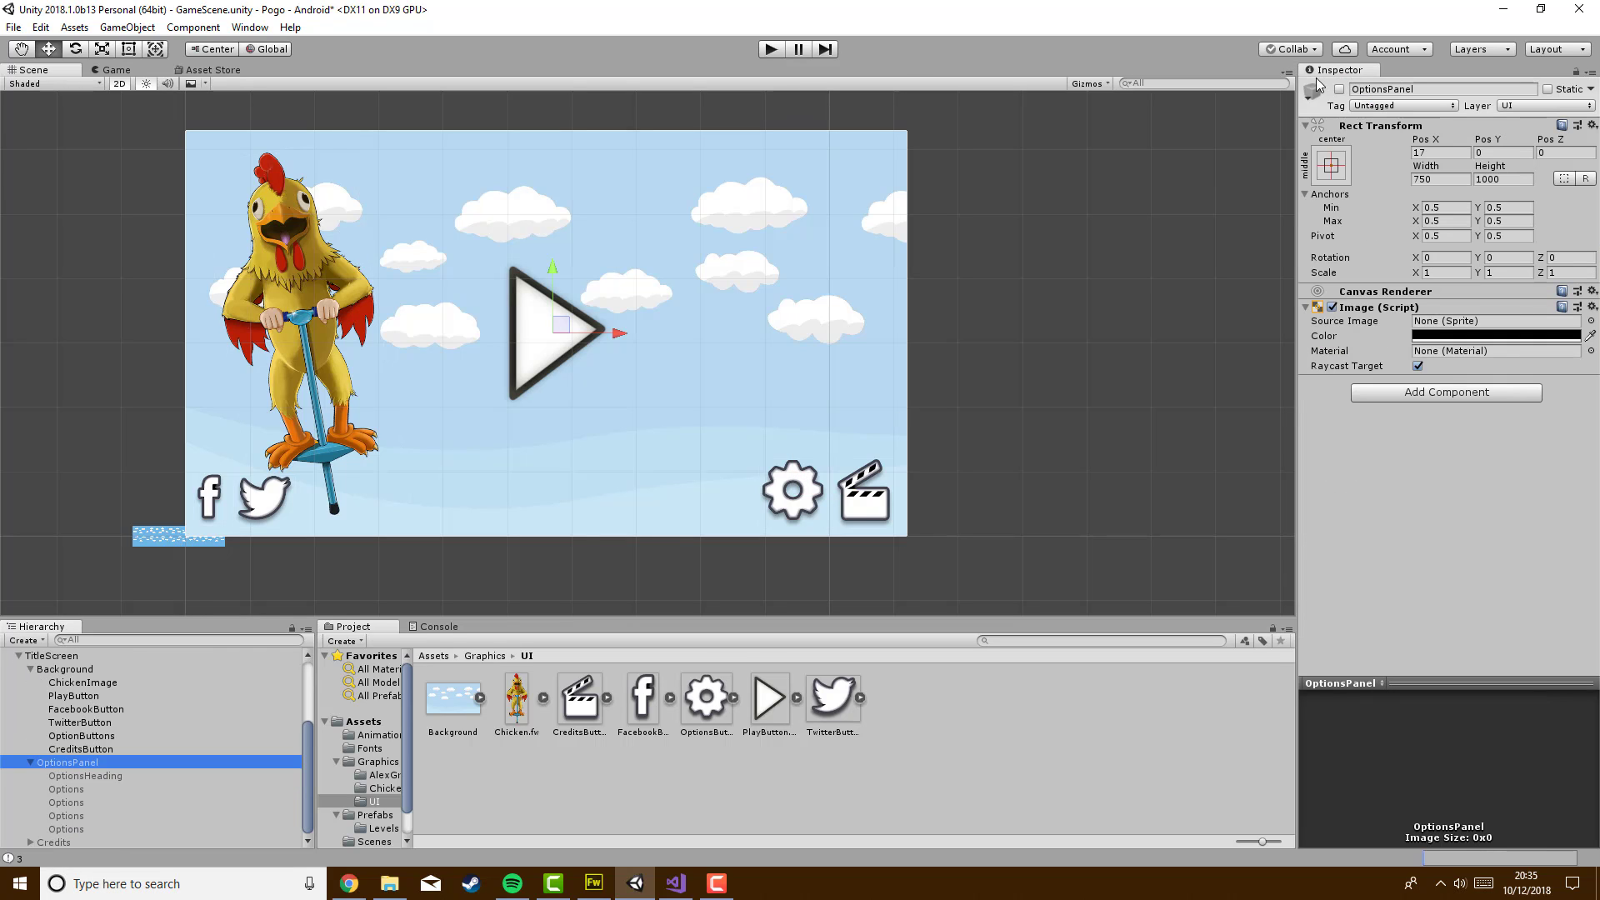
{"action": "left_click", "coordinate": [1339, 88]}
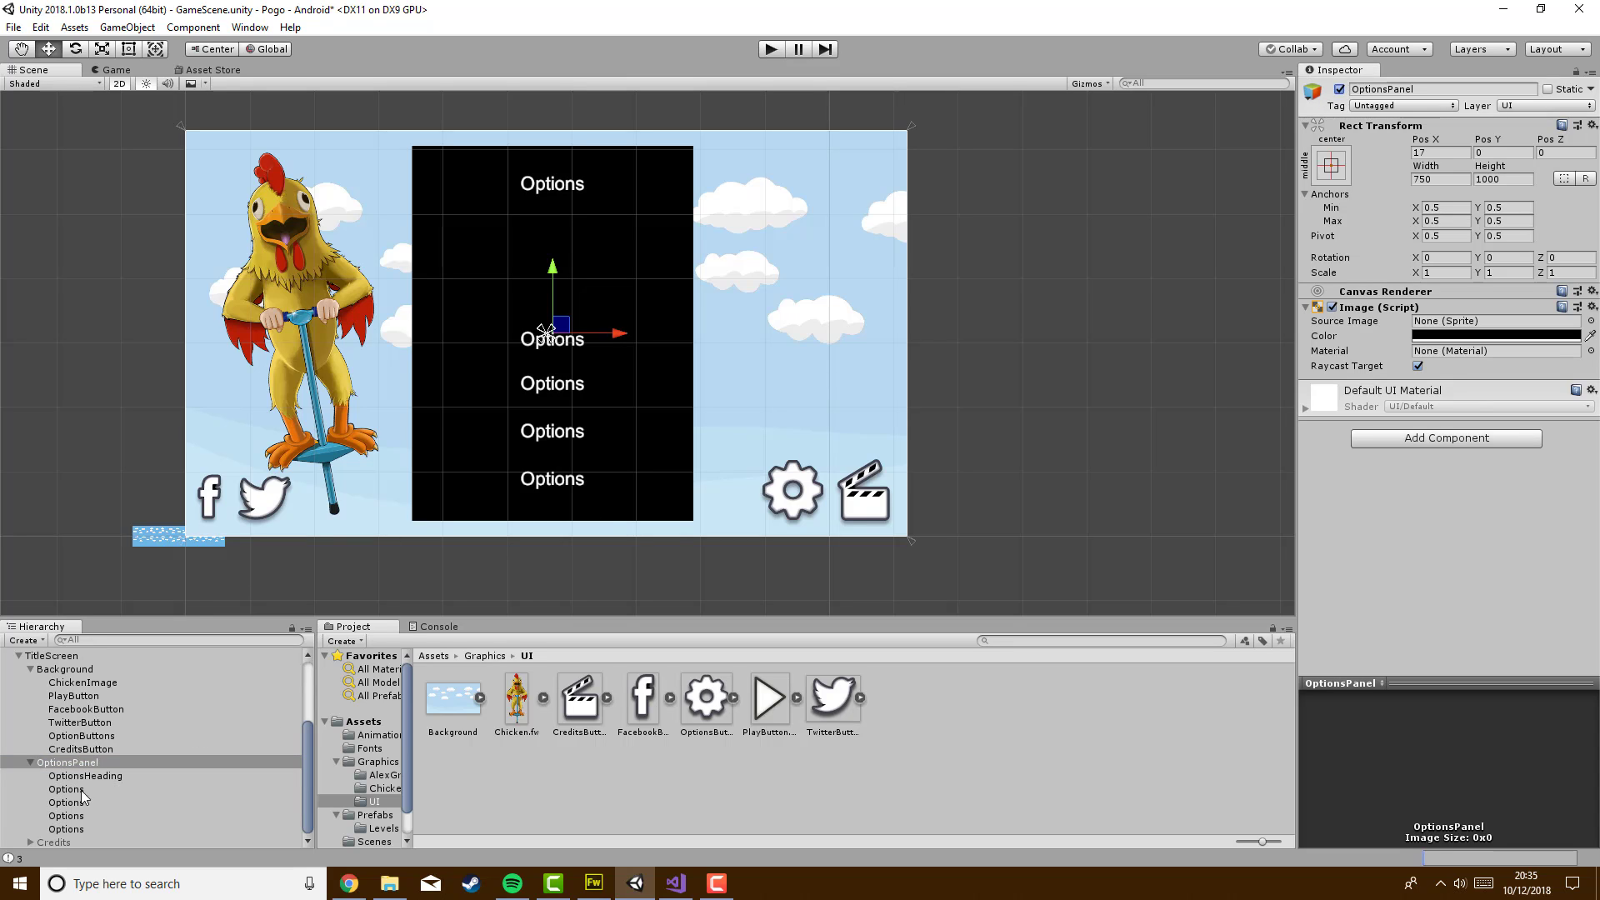
{"action": "left_click", "coordinate": [77, 829]}
{"action": "key", "text": "Delete"}
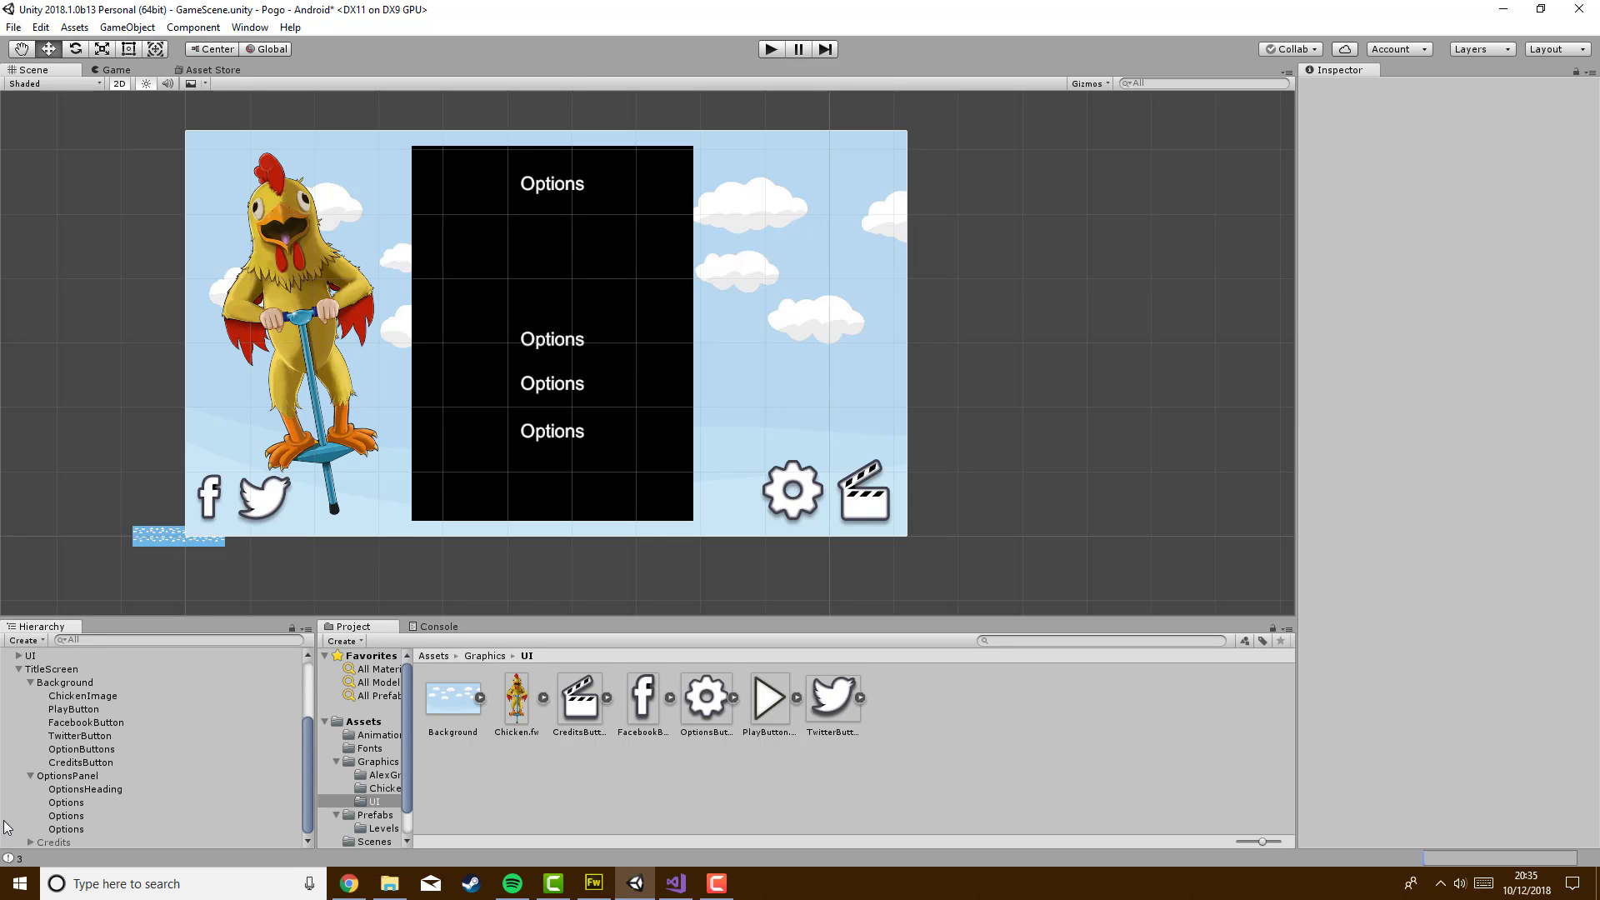
Add a UI button to OptionsPanel and move it down below the last Options text, to about Pos Y -394
{"action": "left_click", "coordinate": [67, 776]}
{"action": "right_click", "coordinate": [66, 776]}
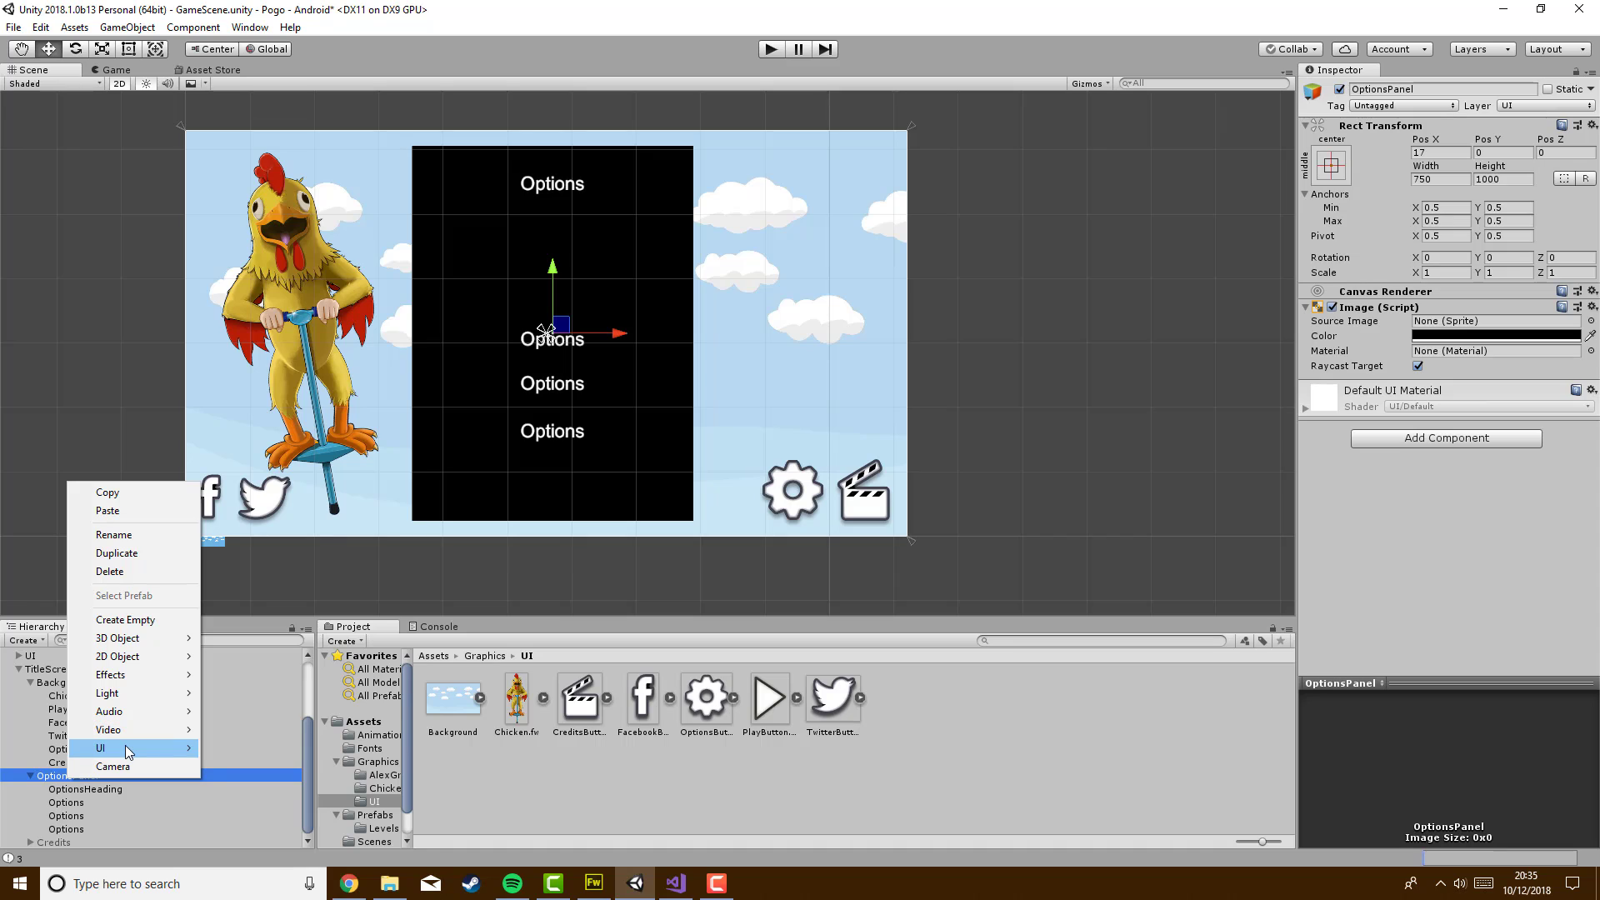
{"action": "mouse_move", "coordinate": [134, 745]}
{"action": "left_click", "coordinate": [282, 582]}
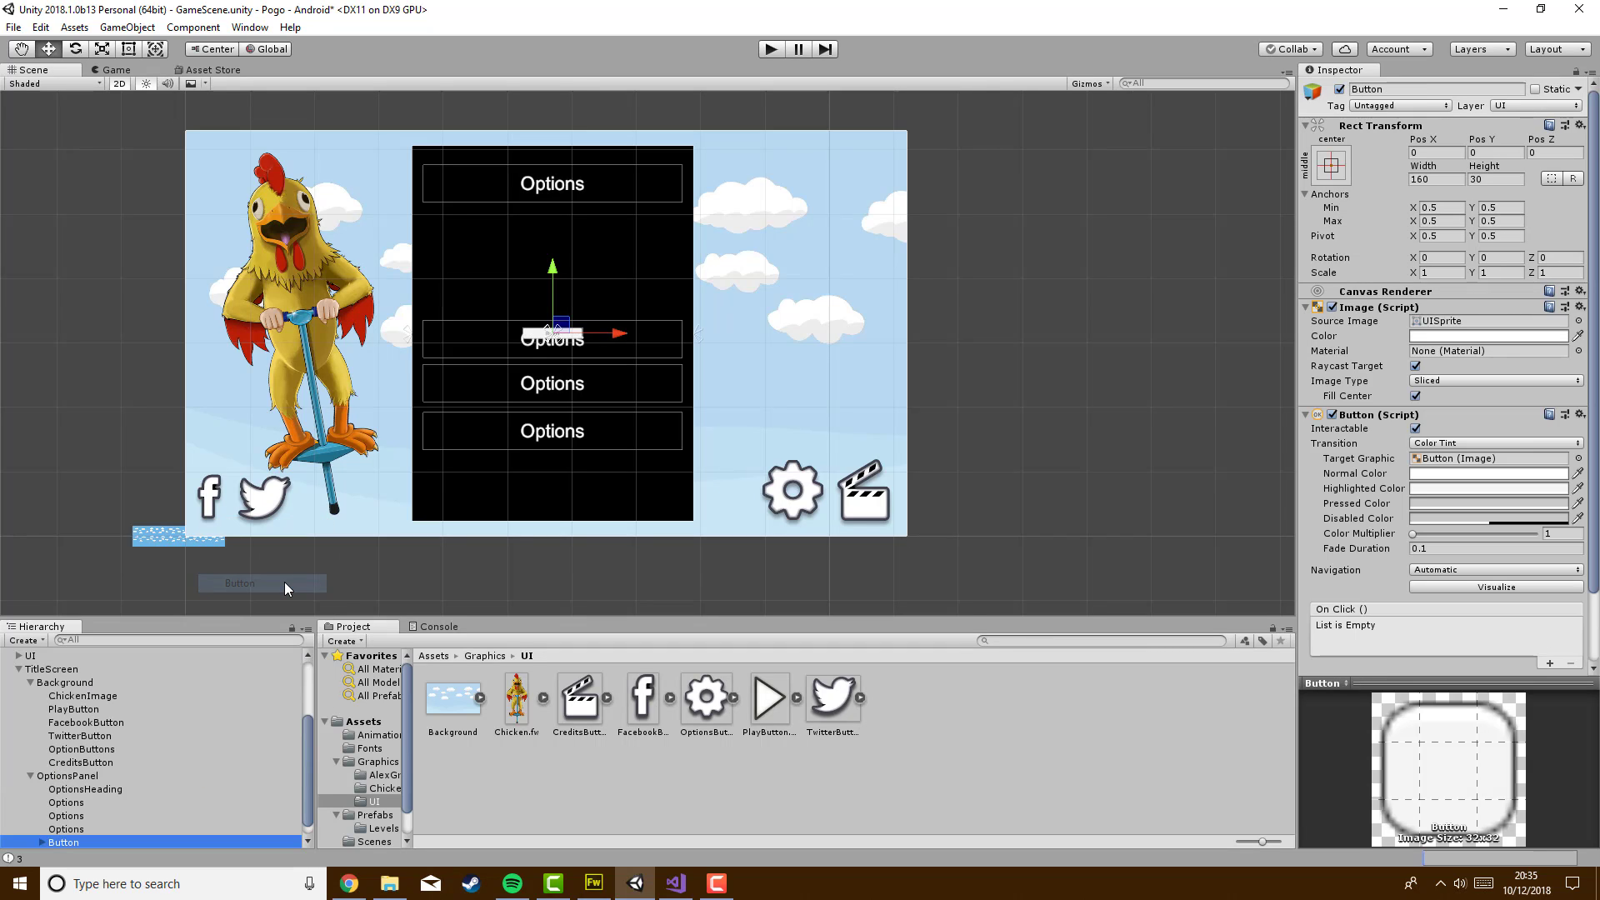
{"action": "left_click_drag", "start_coordinate": [542, 276], "coordinate": [543, 425]}
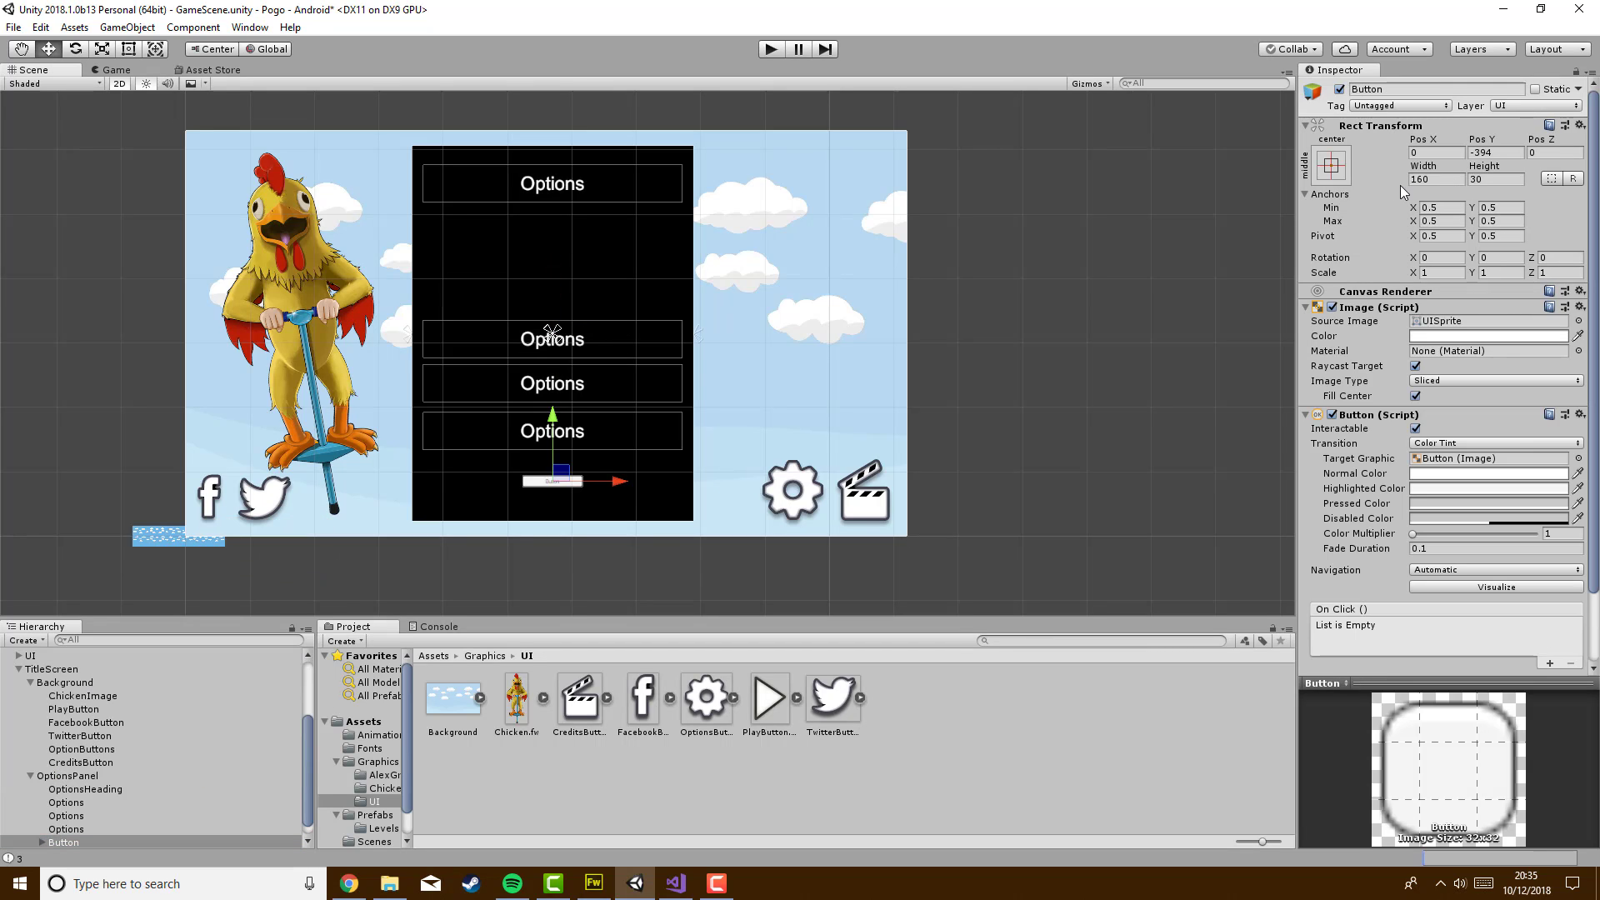
Set the new button's width to 500 and its height to 50
{"action": "left_click", "coordinate": [1441, 182]}
{"action": "type", "text": "500"}
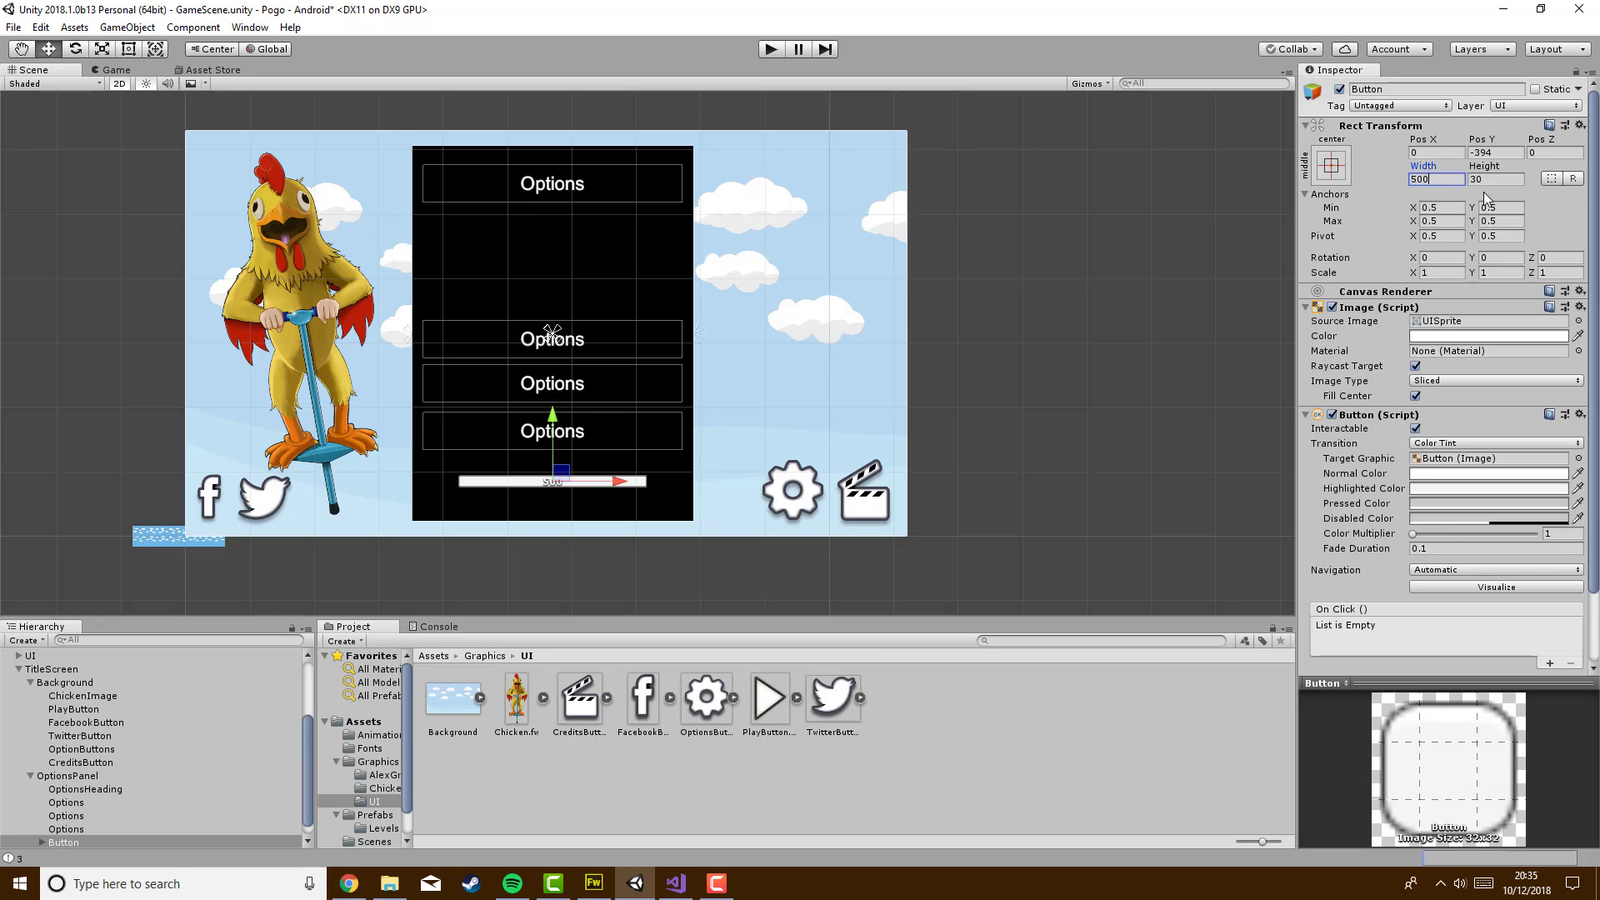
{"action": "key", "text": "Tab"}
{"action": "type", "text": "4"}
{"action": "key", "text": "BackSpace"}
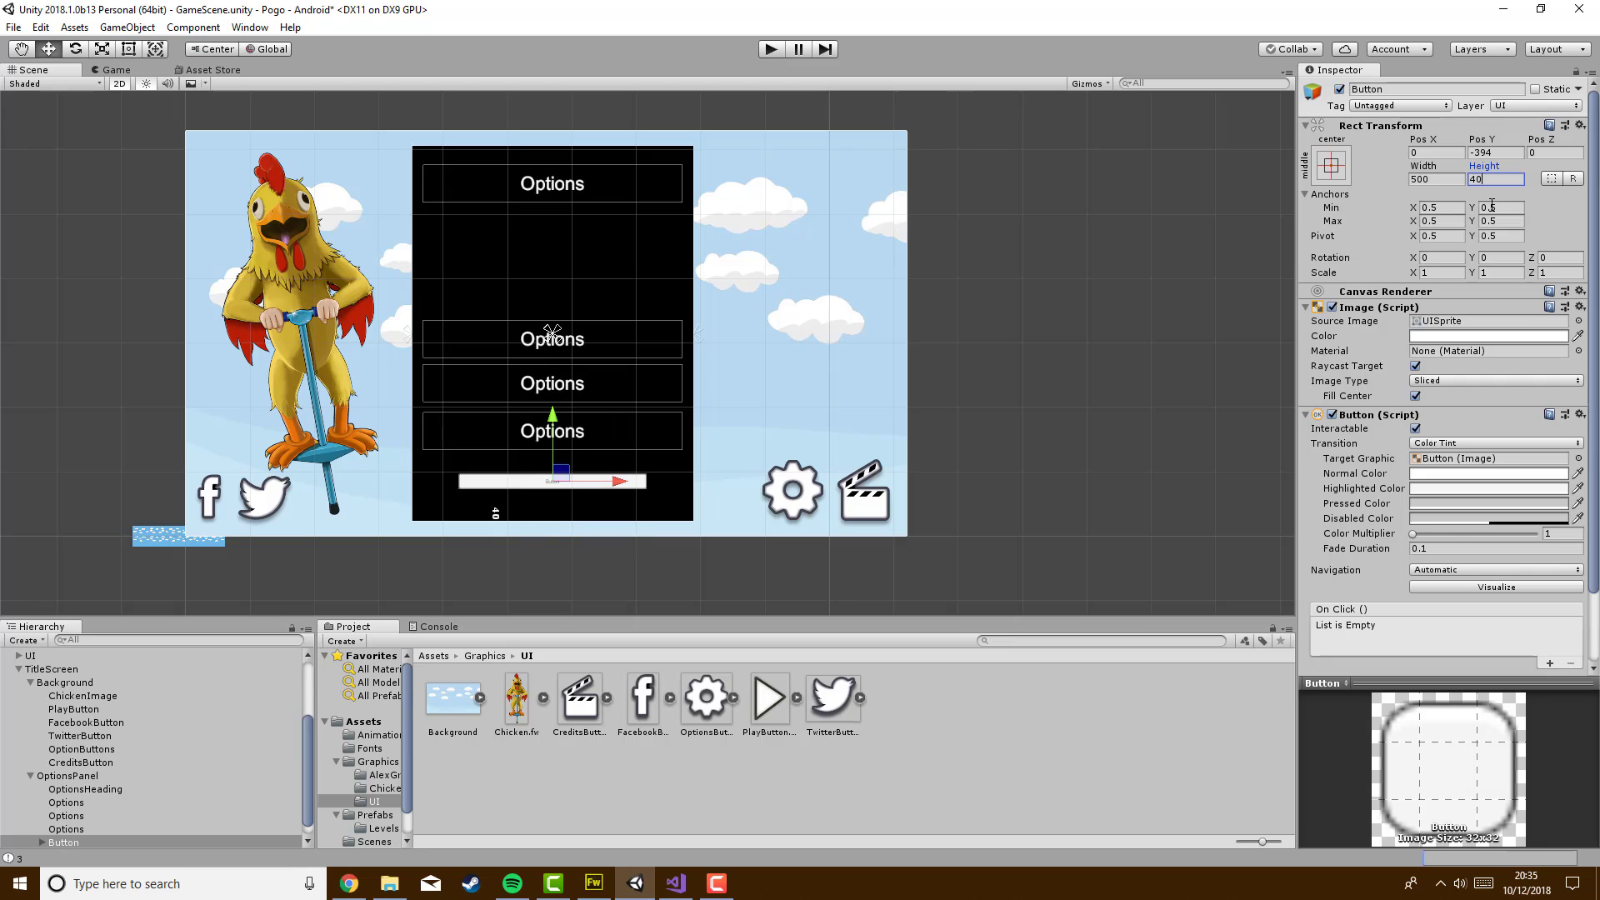
{"action": "key", "text": "BackSpace"}
{"action": "type", "text": "5"}
{"action": "key", "text": "BackSpace"}
{"action": "key", "text": "BackSpace"}
{"action": "type", "text": "50"}
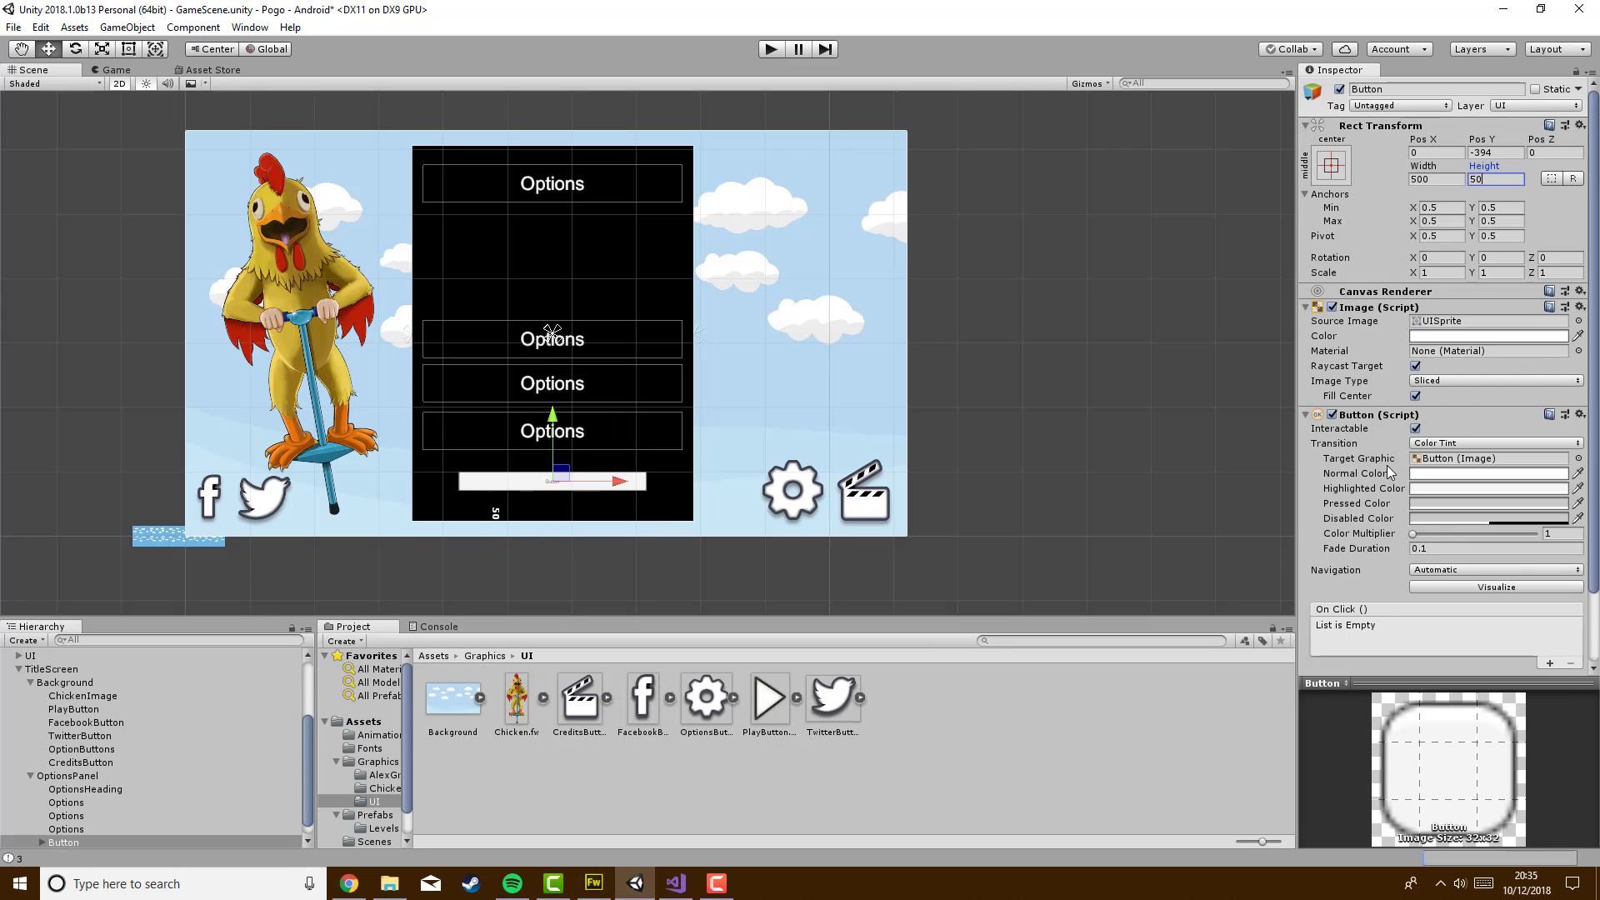
Expand the new button in OptionsPanel and rename it CloseButton
{"action": "scroll", "coordinate": [1375, 629], "scroll_direction": "down", "scroll_amount": 2}
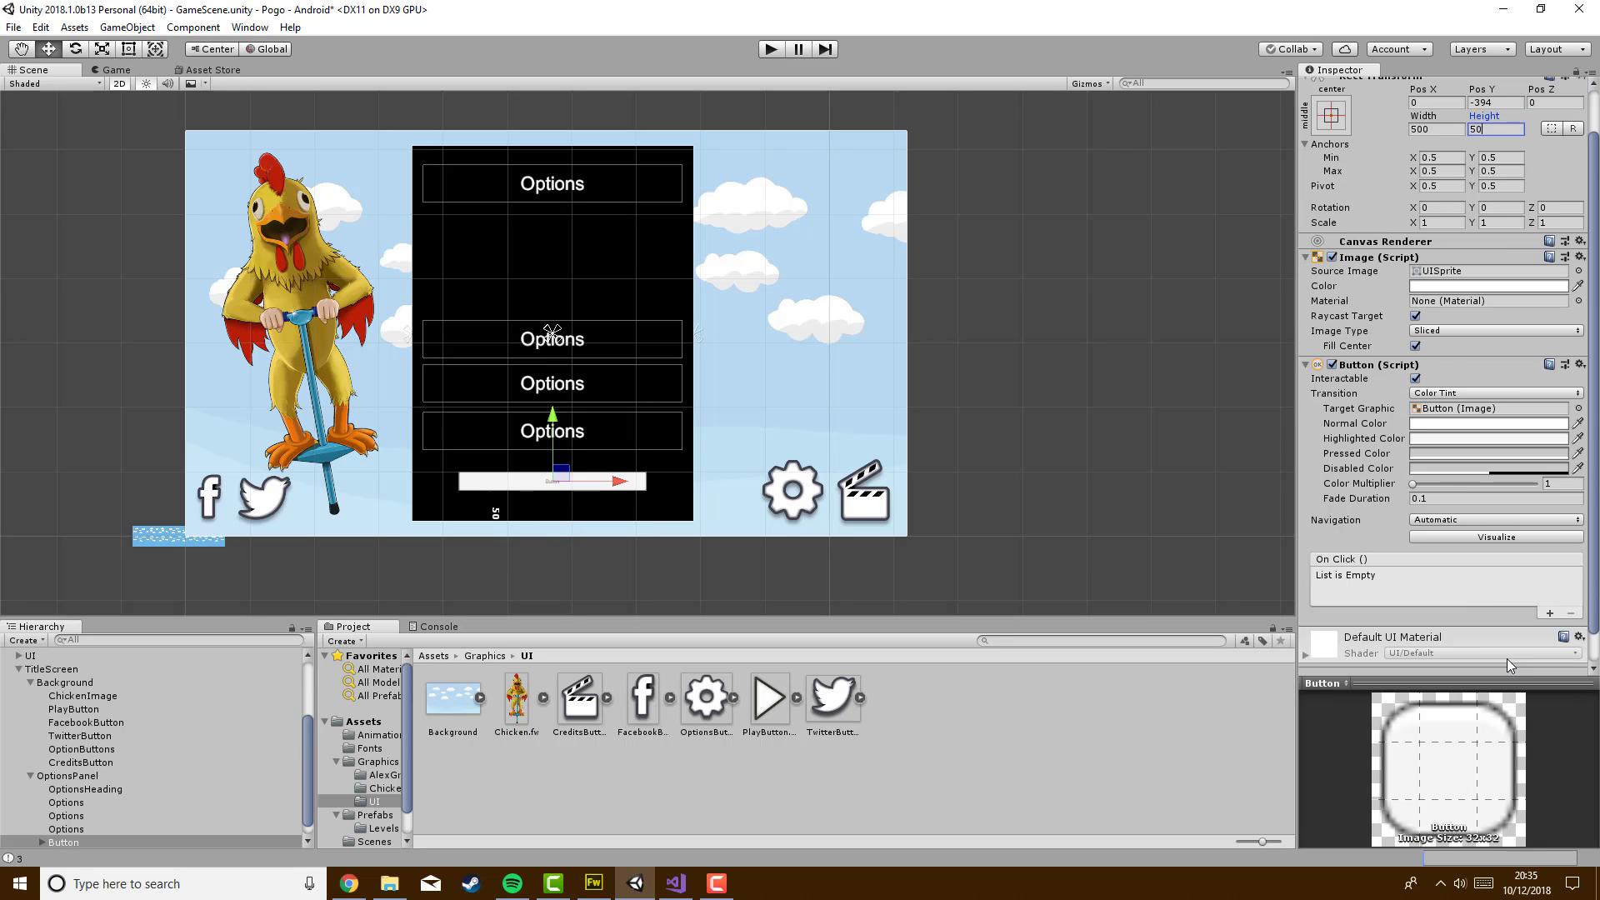
{"action": "left_click", "coordinate": [39, 843]}
{"action": "scroll", "coordinate": [1421, 105], "scroll_direction": "up", "scroll_amount": 2}
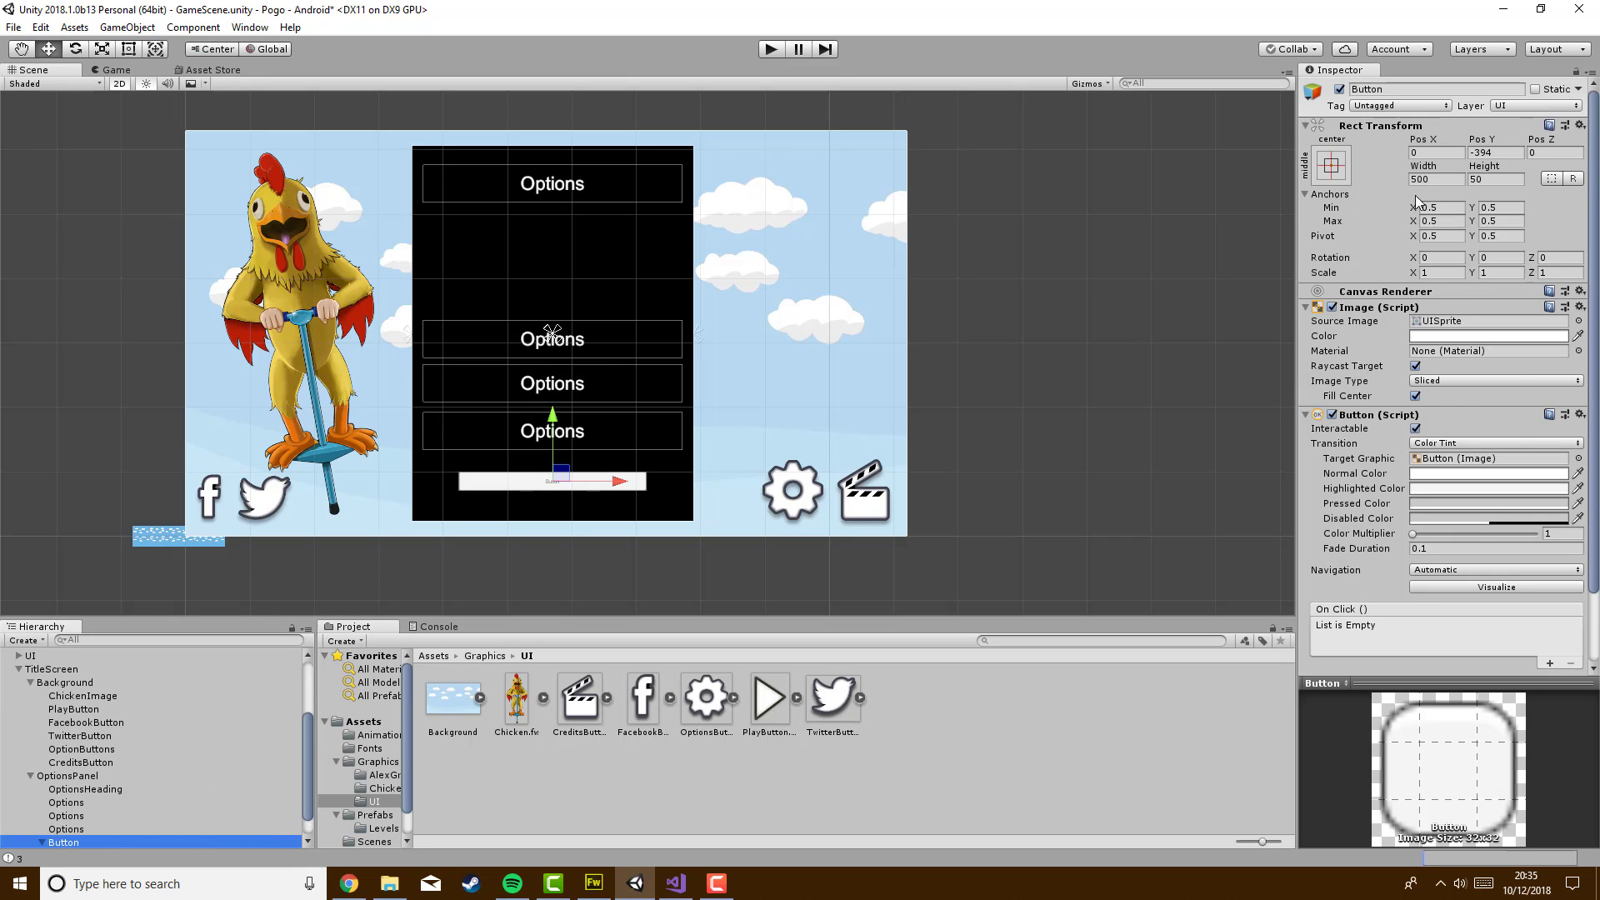
{"action": "left_click", "coordinate": [1430, 88]}
{"action": "type", "text": "CloseButton"}
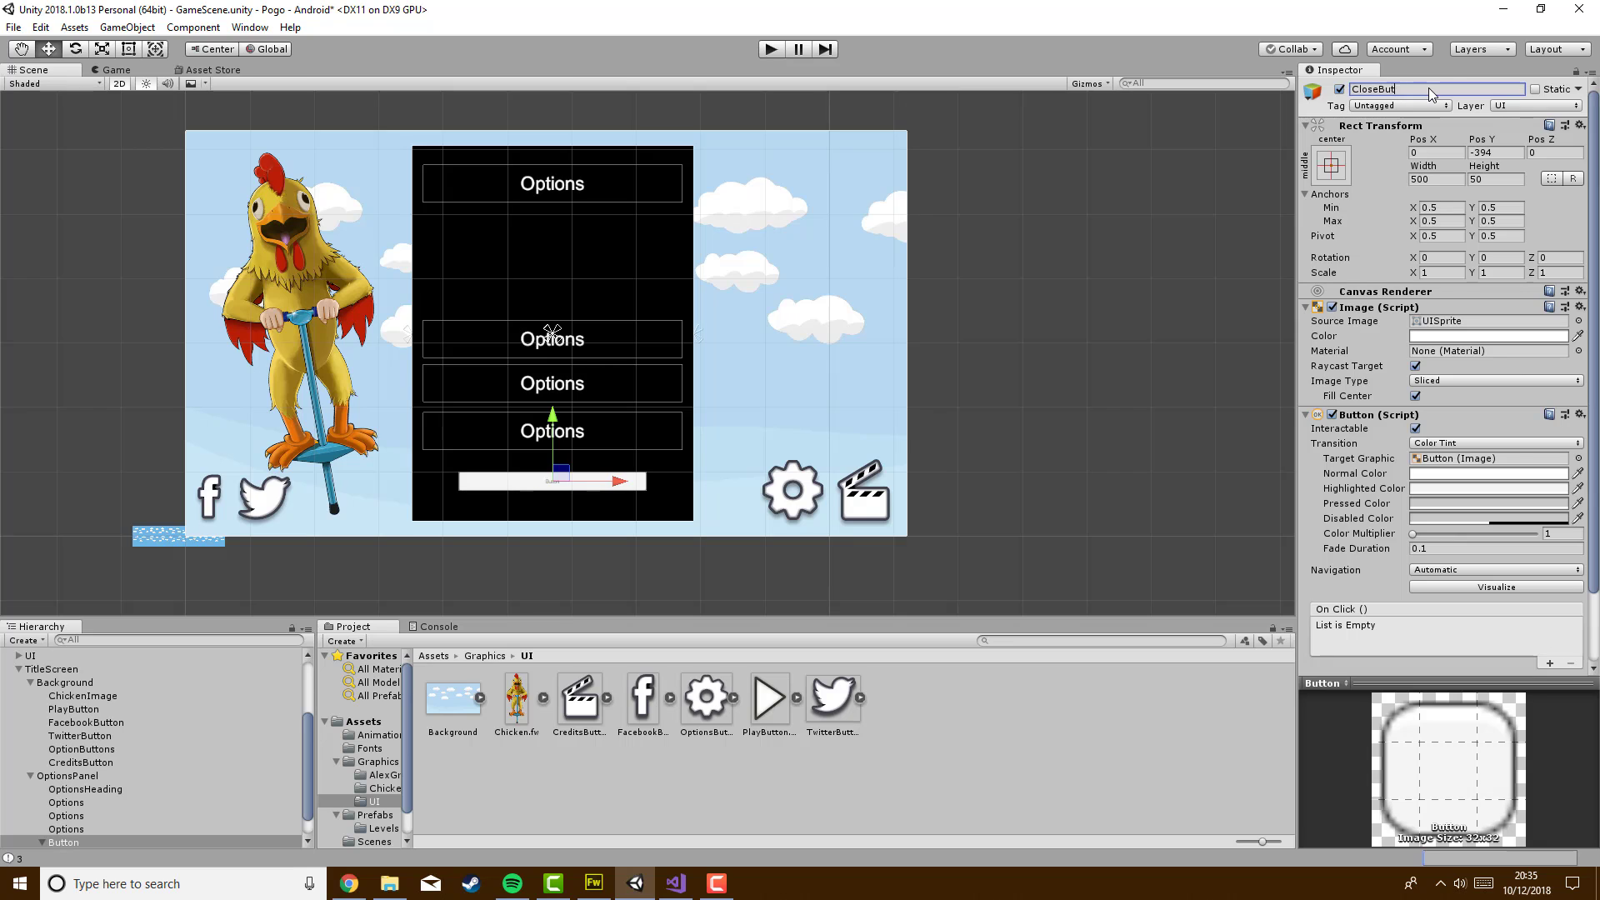
{"action": "key", "text": "Return"}
Add an On Click event to CloseButton that calls GameObject.SetActive on OptionsPanel with the value disabled
{"action": "scroll", "coordinate": [654, 440], "scroll_direction": "down", "scroll_amount": 4}
{"action": "scroll", "coordinate": [643, 445], "scroll_direction": "up", "scroll_amount": 3}
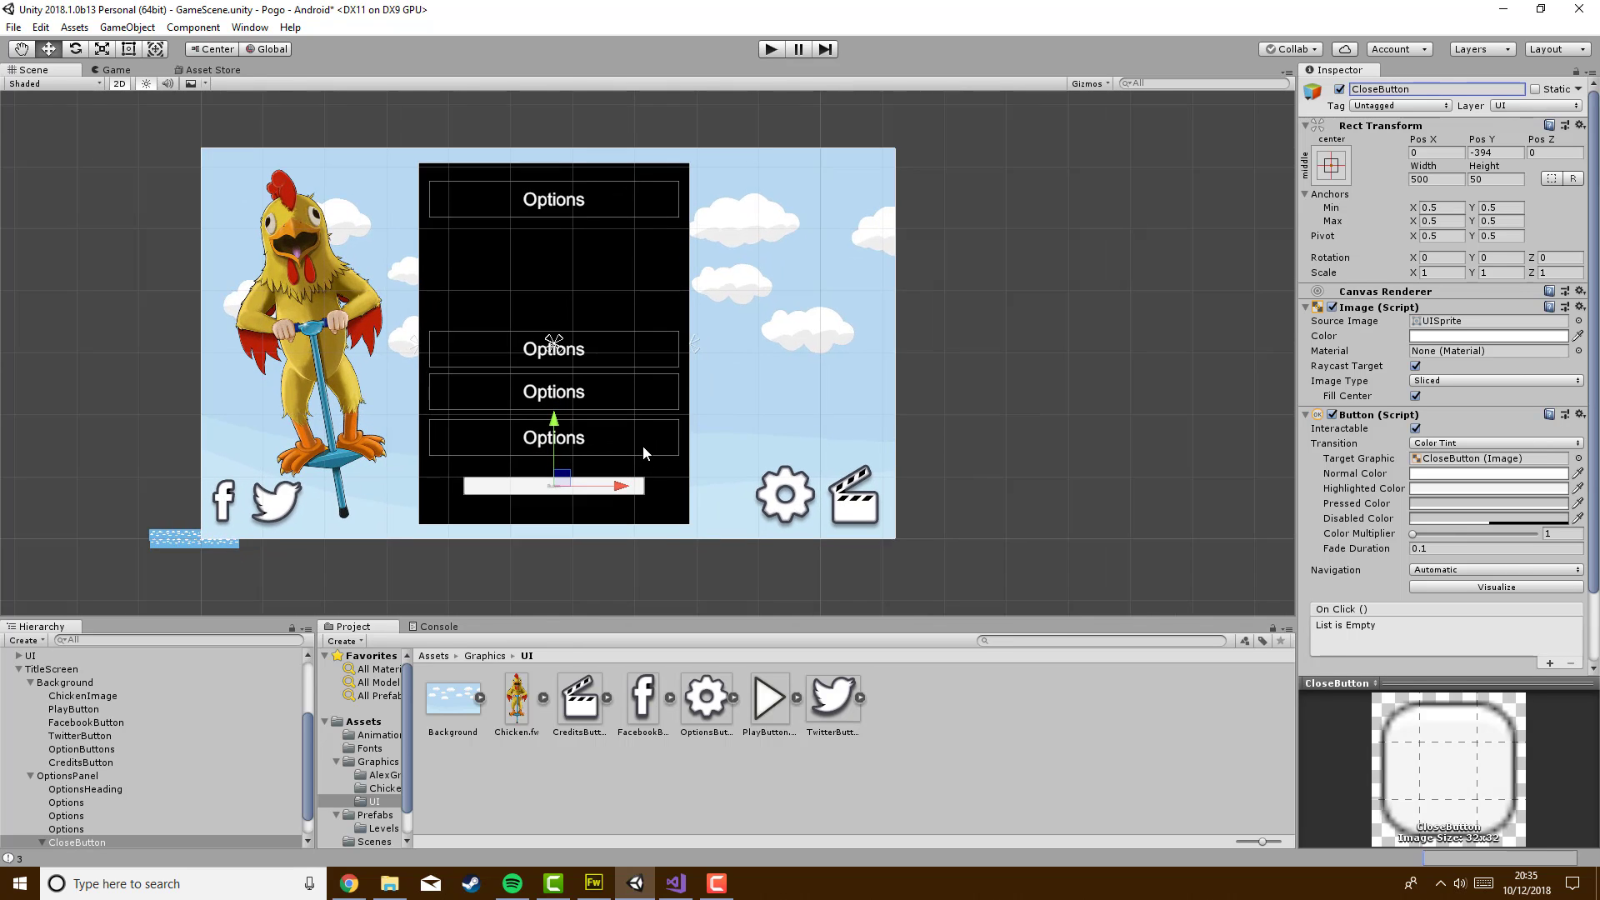
{"action": "middle_click_drag", "start_coordinate": [724, 462], "coordinate": [631, 325]}
{"action": "scroll", "coordinate": [1541, 594], "scroll_direction": "down", "scroll_amount": 3}
{"action": "left_click", "coordinate": [1550, 581]}
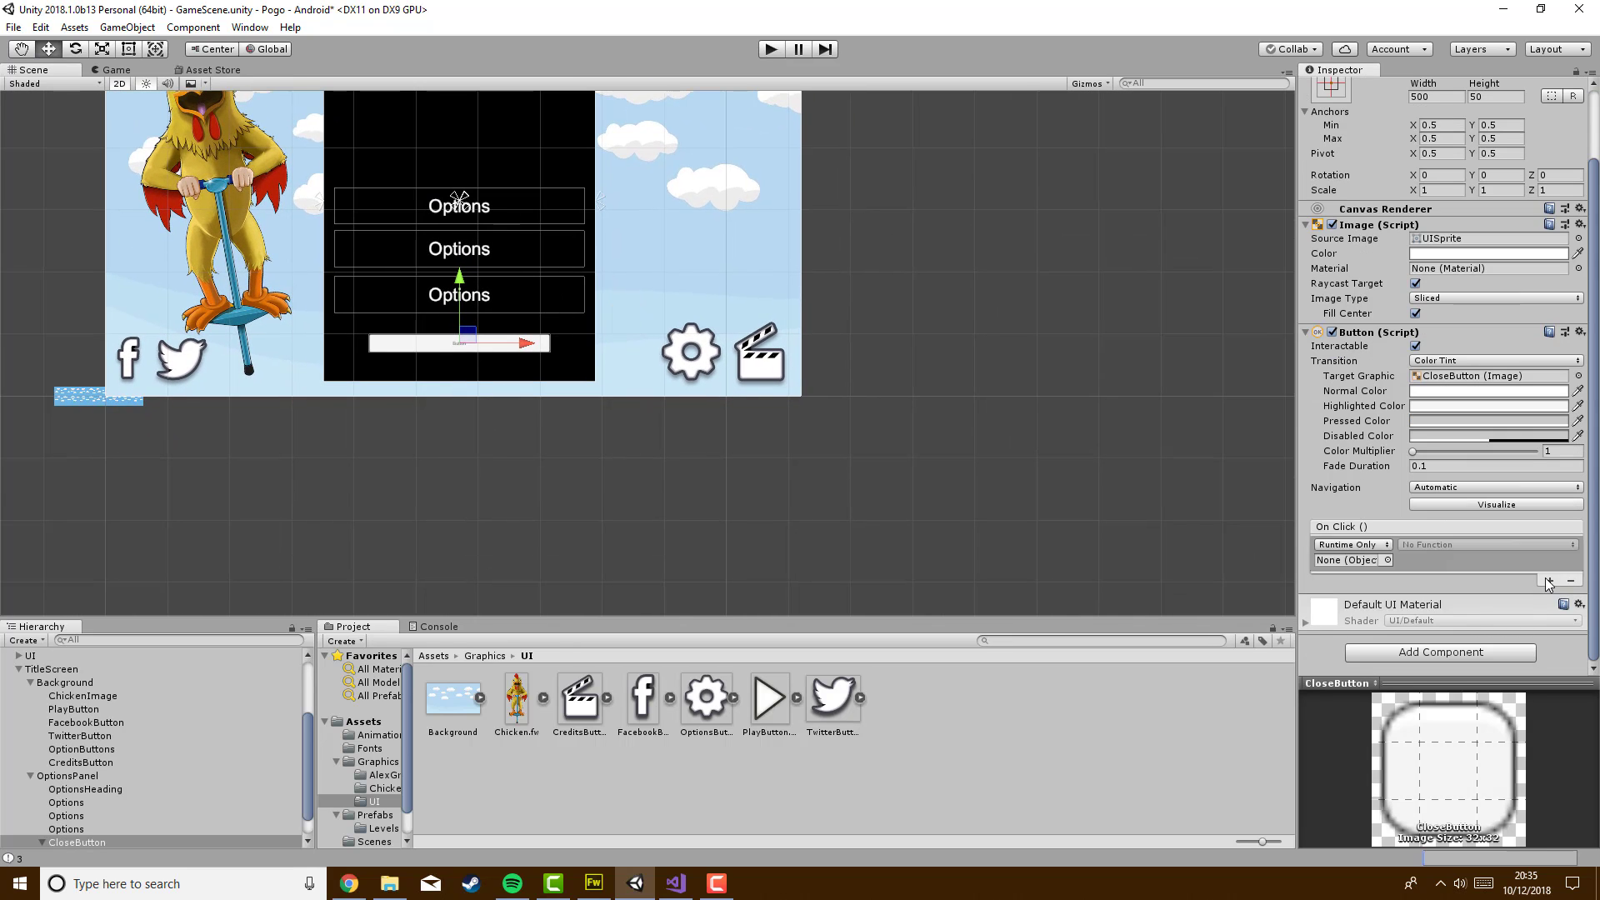
{"action": "scroll", "coordinate": [513, 426], "scroll_direction": "down", "scroll_amount": 1}
{"action": "middle_click_drag", "start_coordinate": [514, 428], "coordinate": [606, 439]}
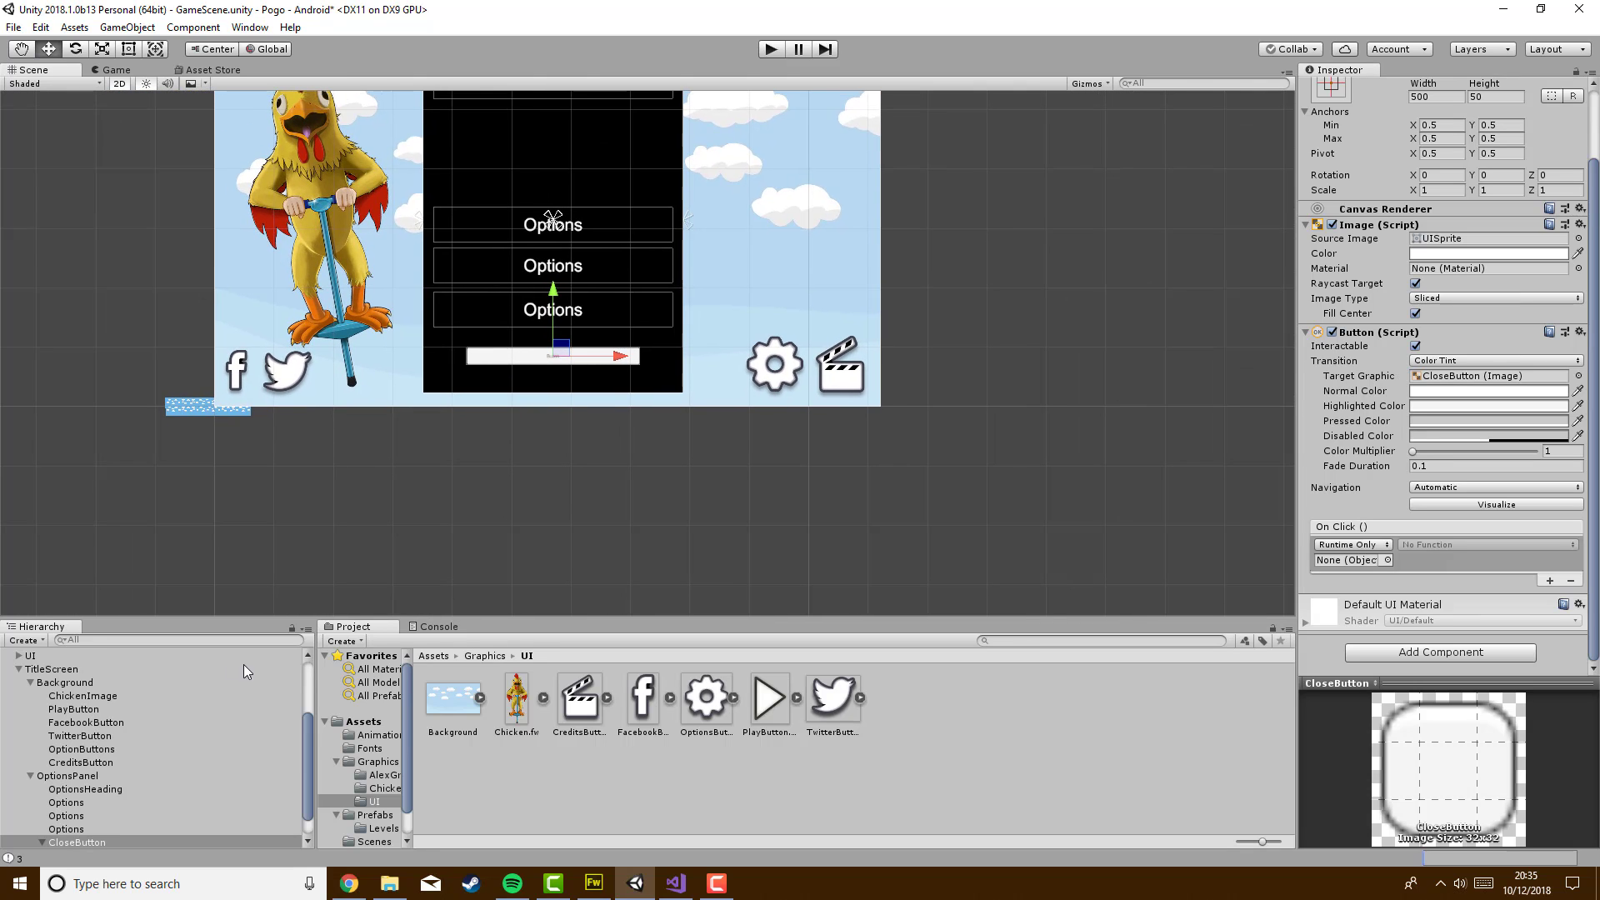
{"action": "left_click_drag", "start_coordinate": [55, 782], "coordinate": [1350, 560]}
{"action": "left_click", "coordinate": [1440, 546]}
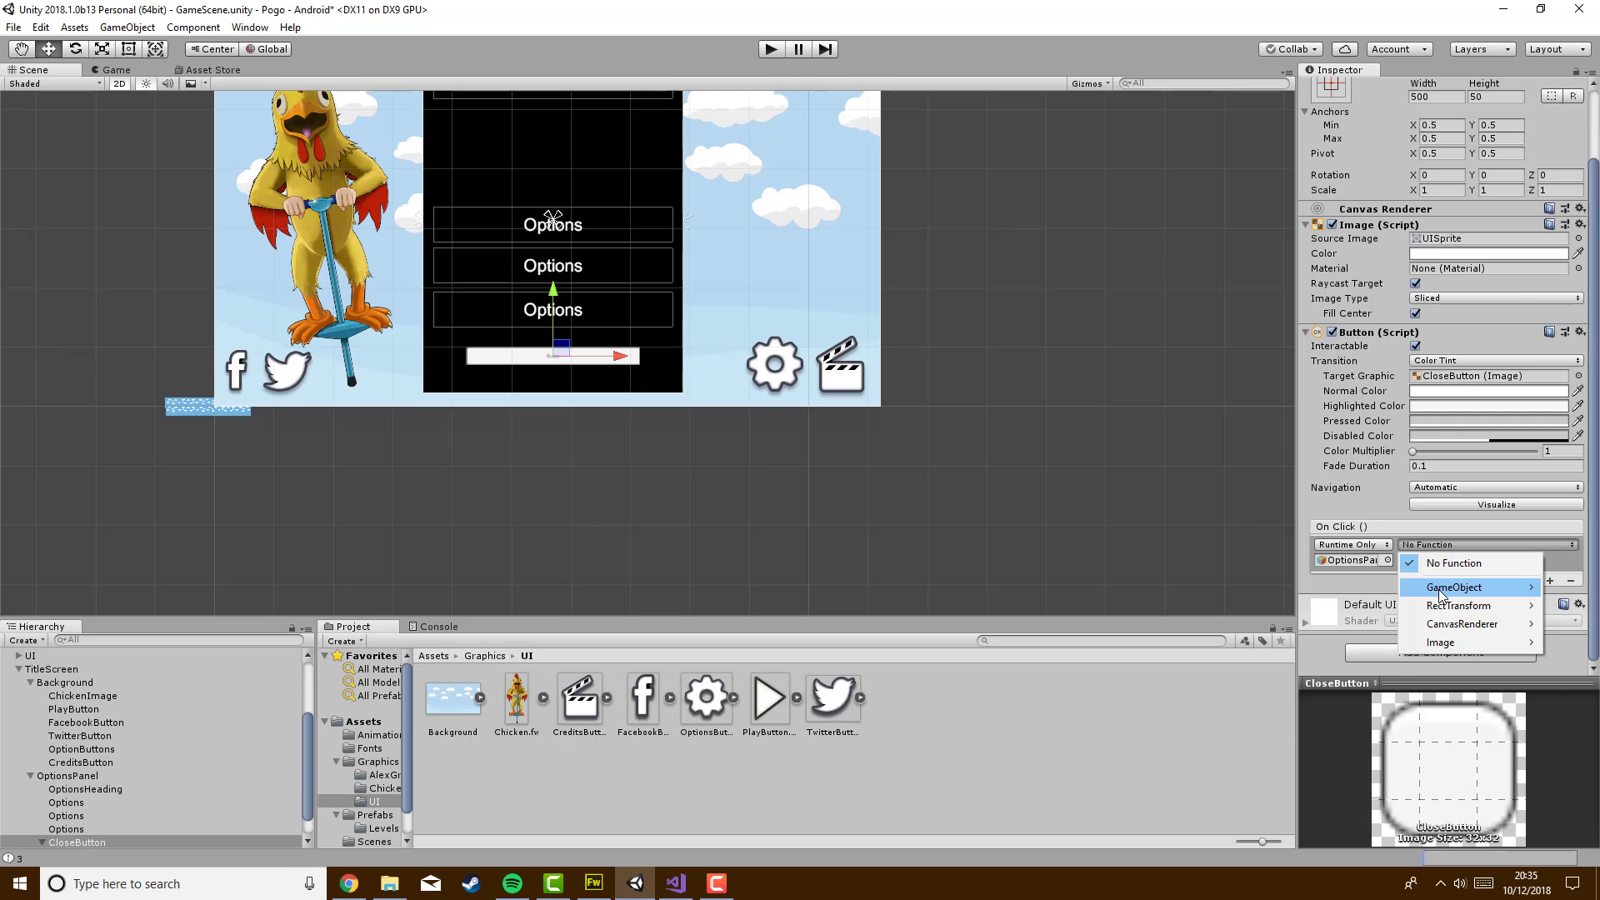
{"action": "mouse_move", "coordinate": [1466, 587]}
{"action": "left_click", "coordinate": [1250, 713]}
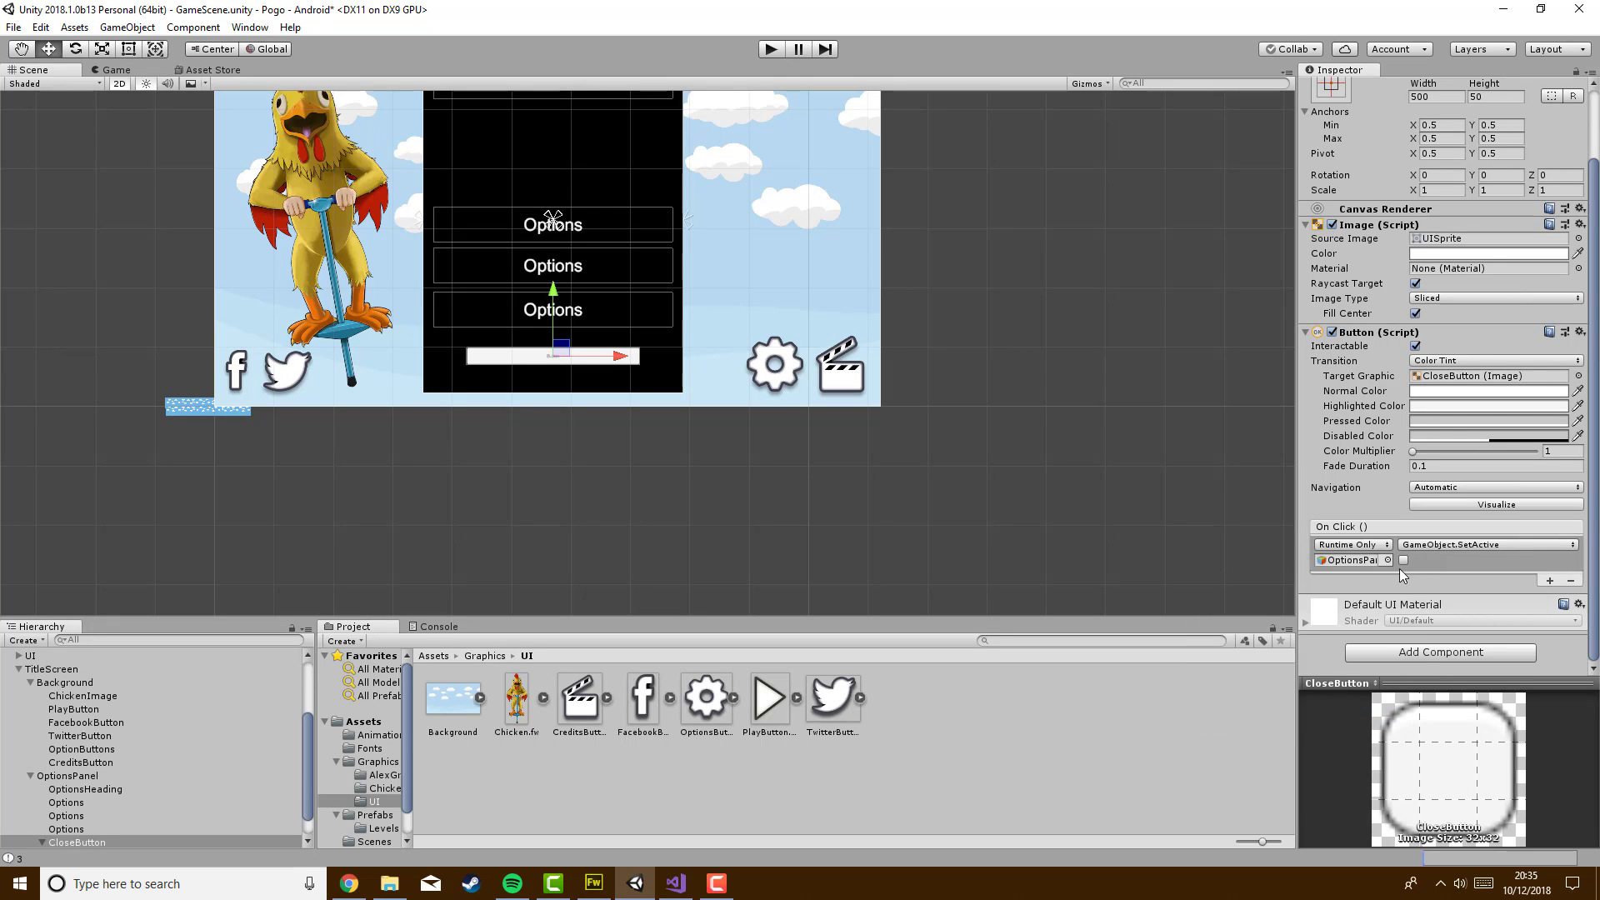
Play the scene, repeatedly open the options panel and close it with its close button, check the credits button, and stop playback
{"action": "left_click", "coordinate": [771, 50]}
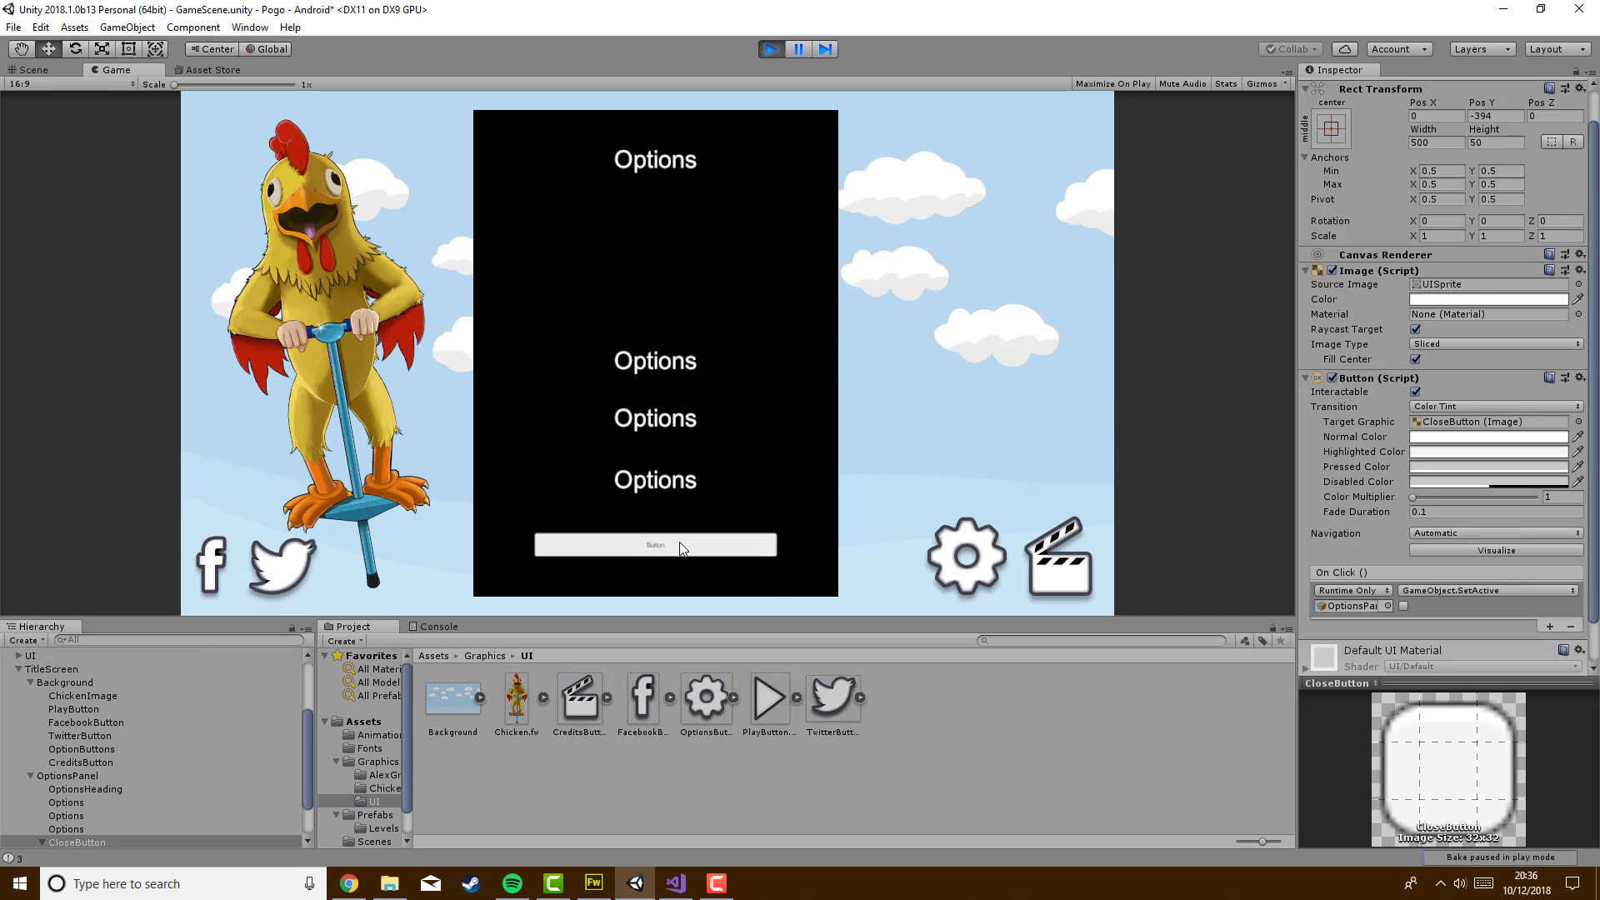
{"action": "left_click", "coordinate": [670, 543]}
{"action": "left_click", "coordinate": [972, 563]}
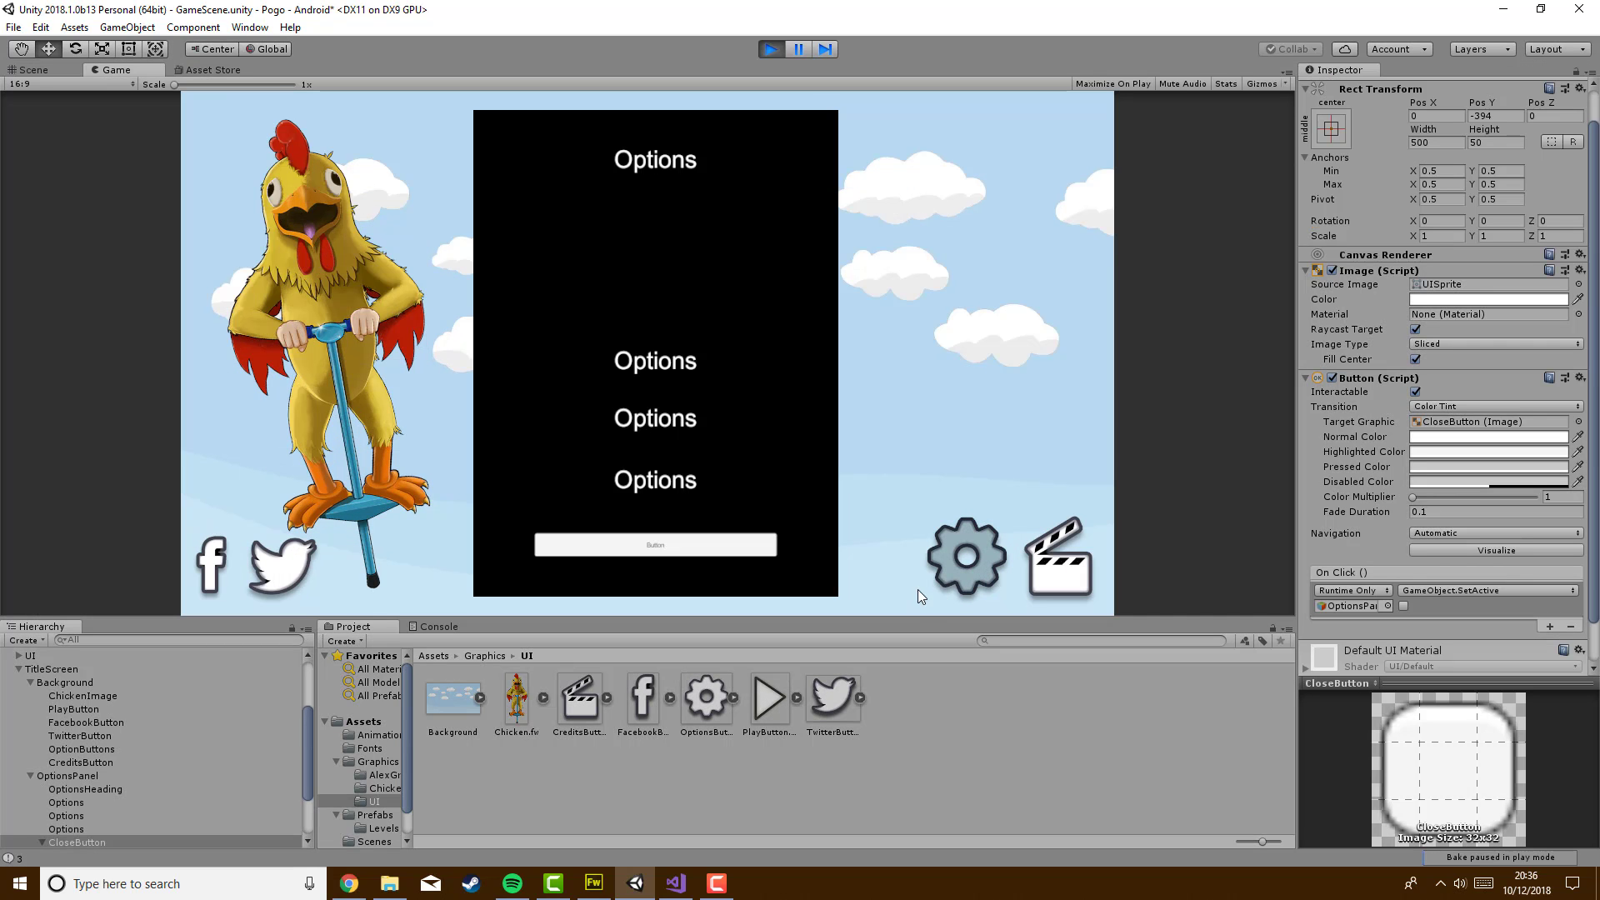
{"action": "left_click", "coordinate": [698, 544]}
{"action": "left_click", "coordinate": [954, 562]}
{"action": "left_click", "coordinate": [697, 543]}
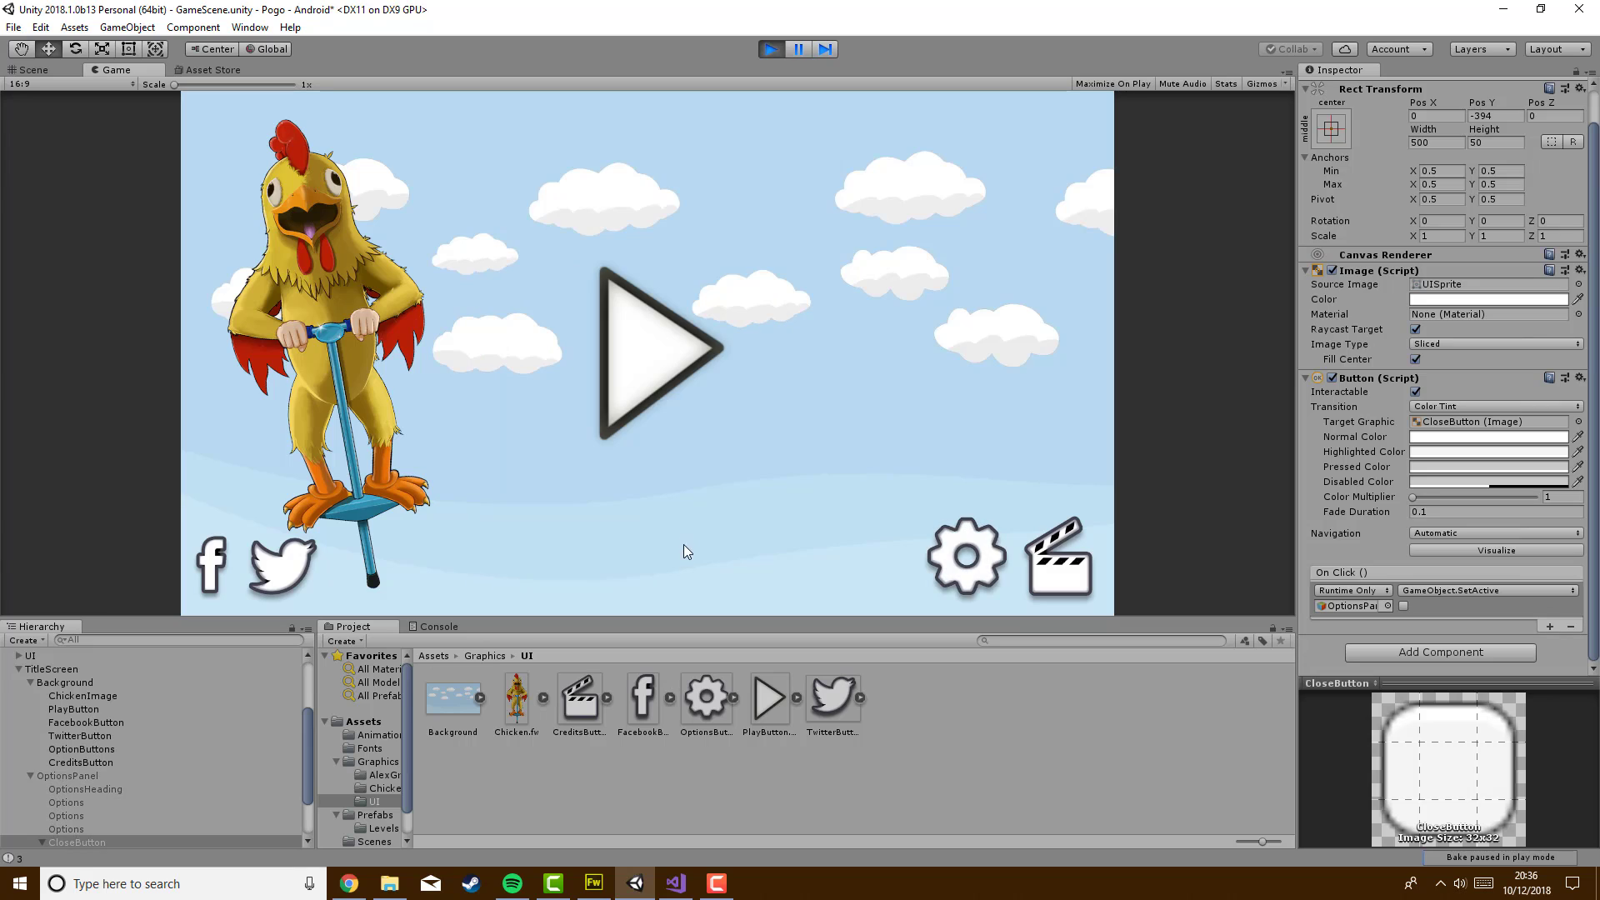
{"action": "left_click", "coordinate": [968, 563]}
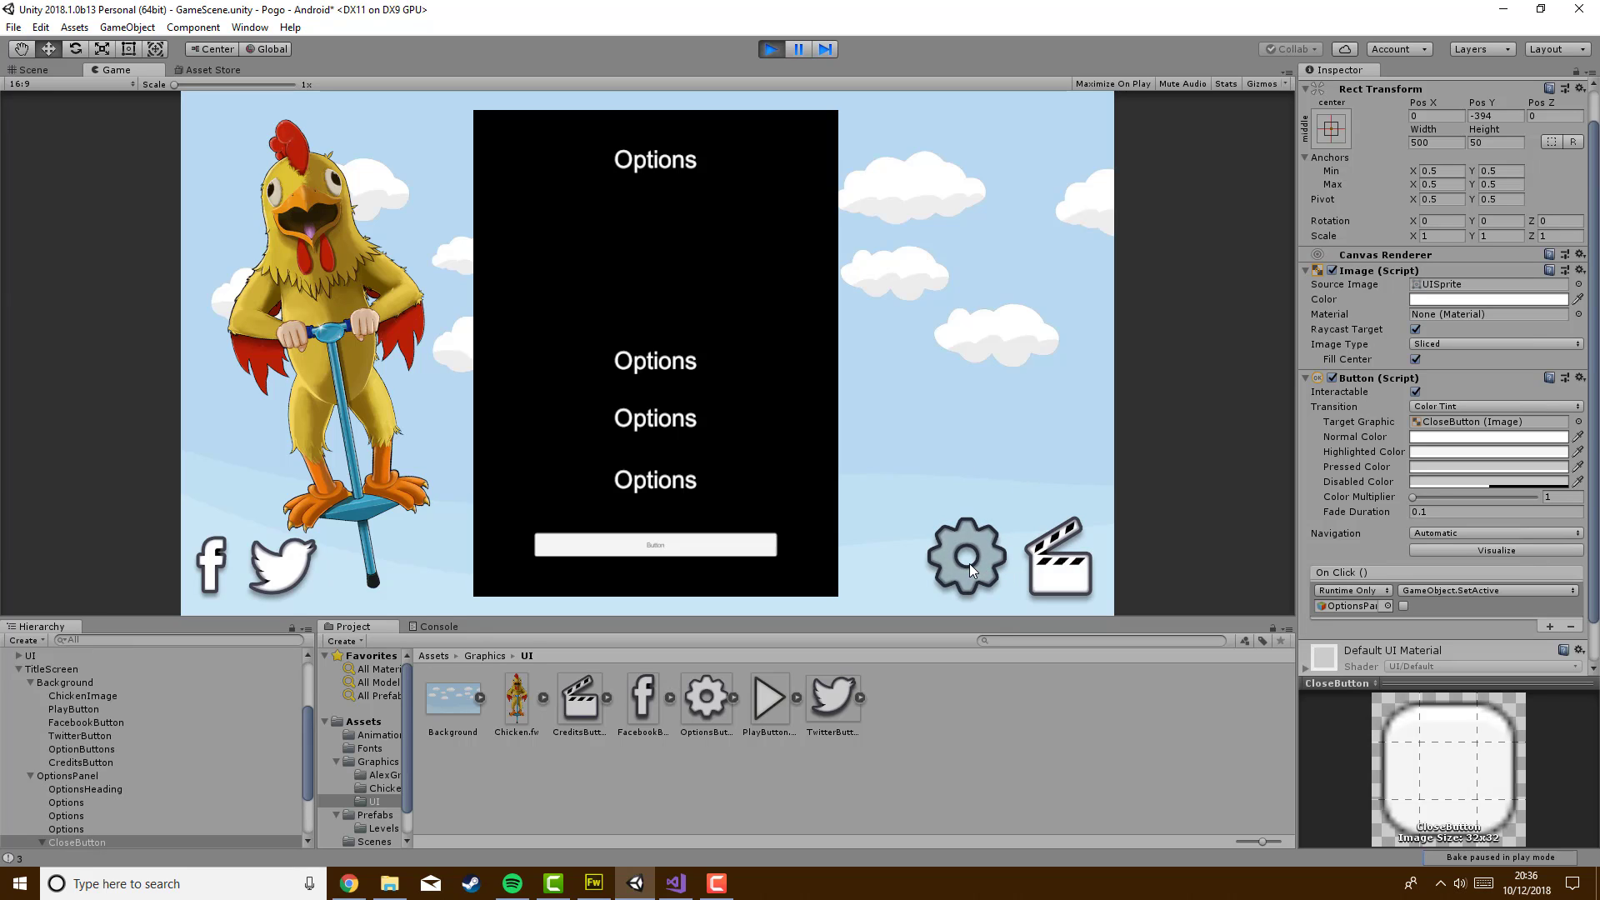
{"action": "left_click", "coordinate": [1070, 556]}
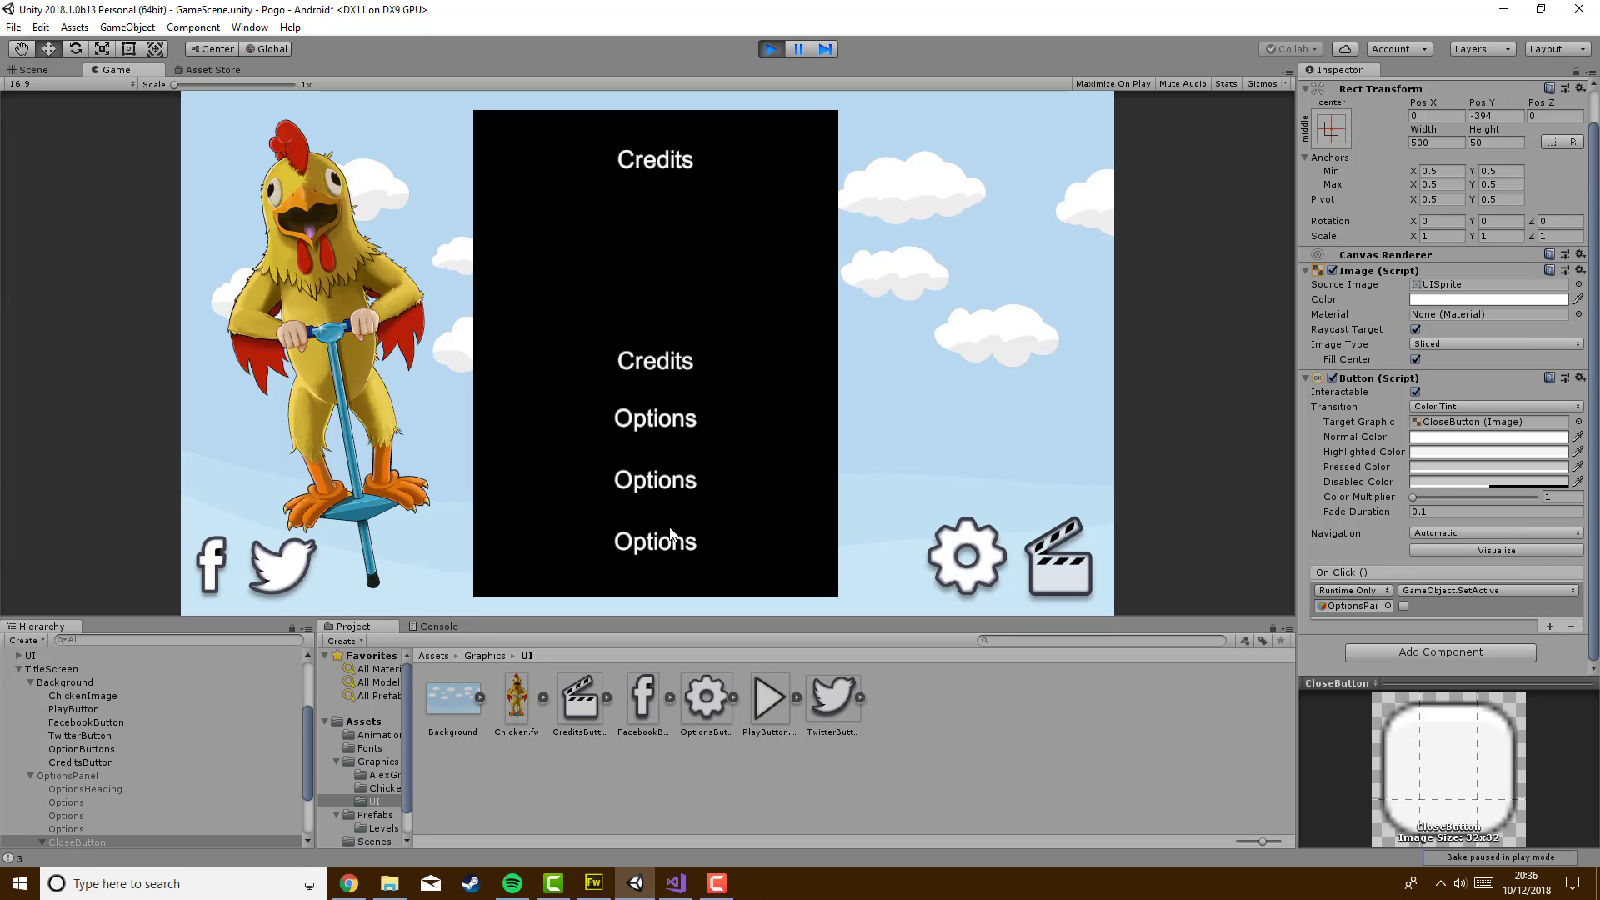
{"action": "left_click", "coordinate": [985, 568]}
{"action": "left_click", "coordinate": [655, 543]}
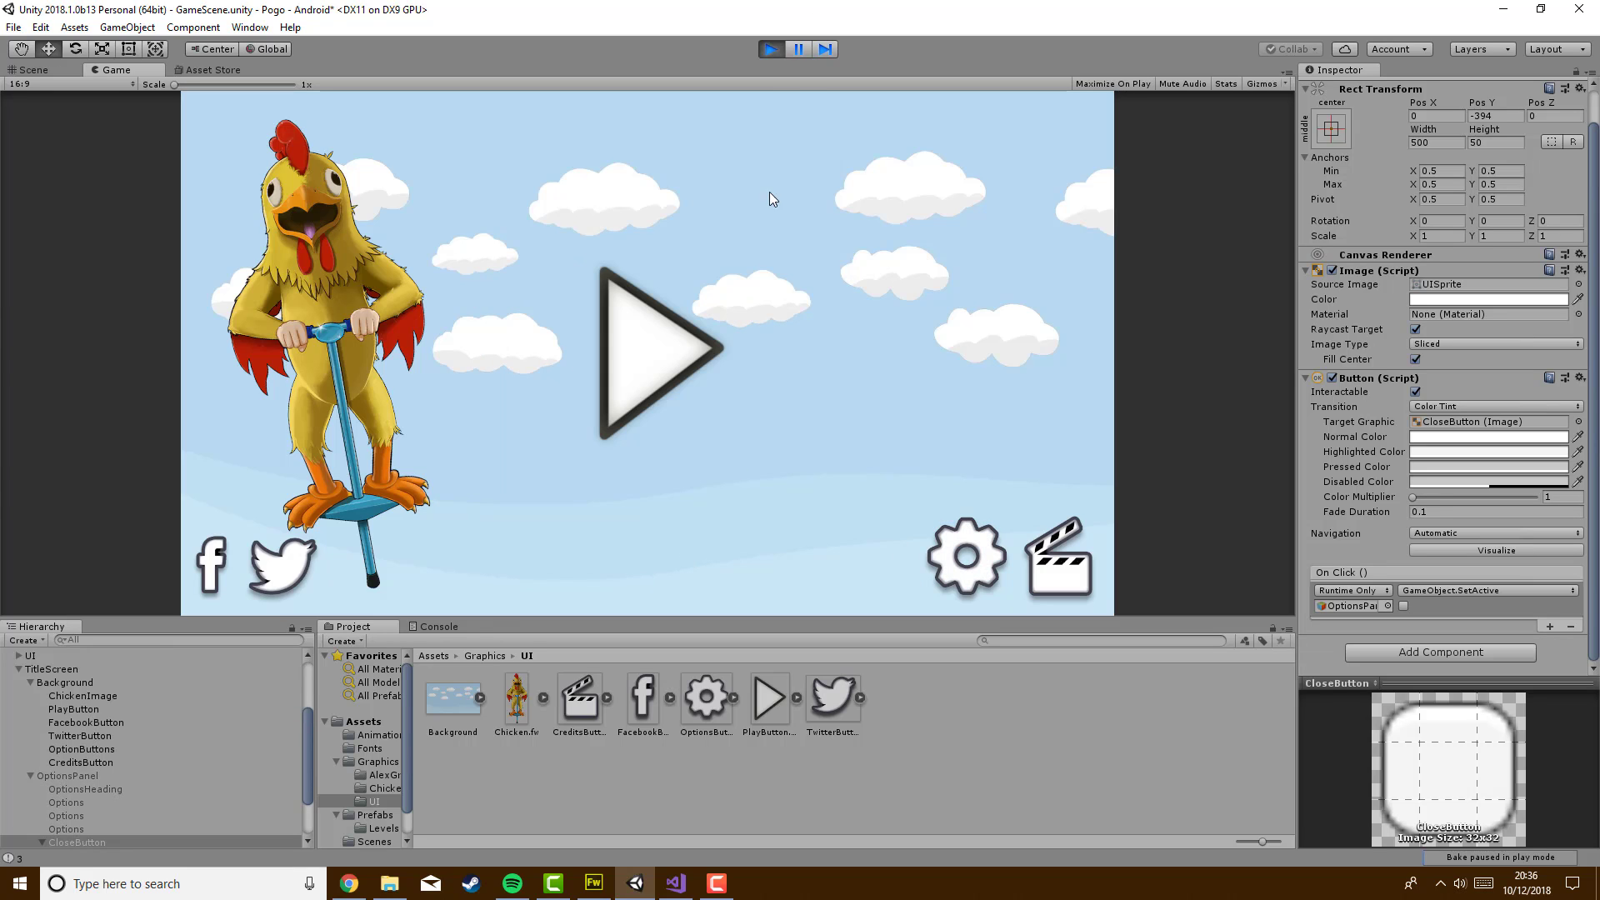
{"action": "left_click", "coordinate": [968, 538]}
{"action": "left_click", "coordinate": [667, 544]}
{"action": "left_click", "coordinate": [959, 560]}
{"action": "left_click", "coordinate": [656, 546]}
{"action": "left_click", "coordinate": [774, 51]}
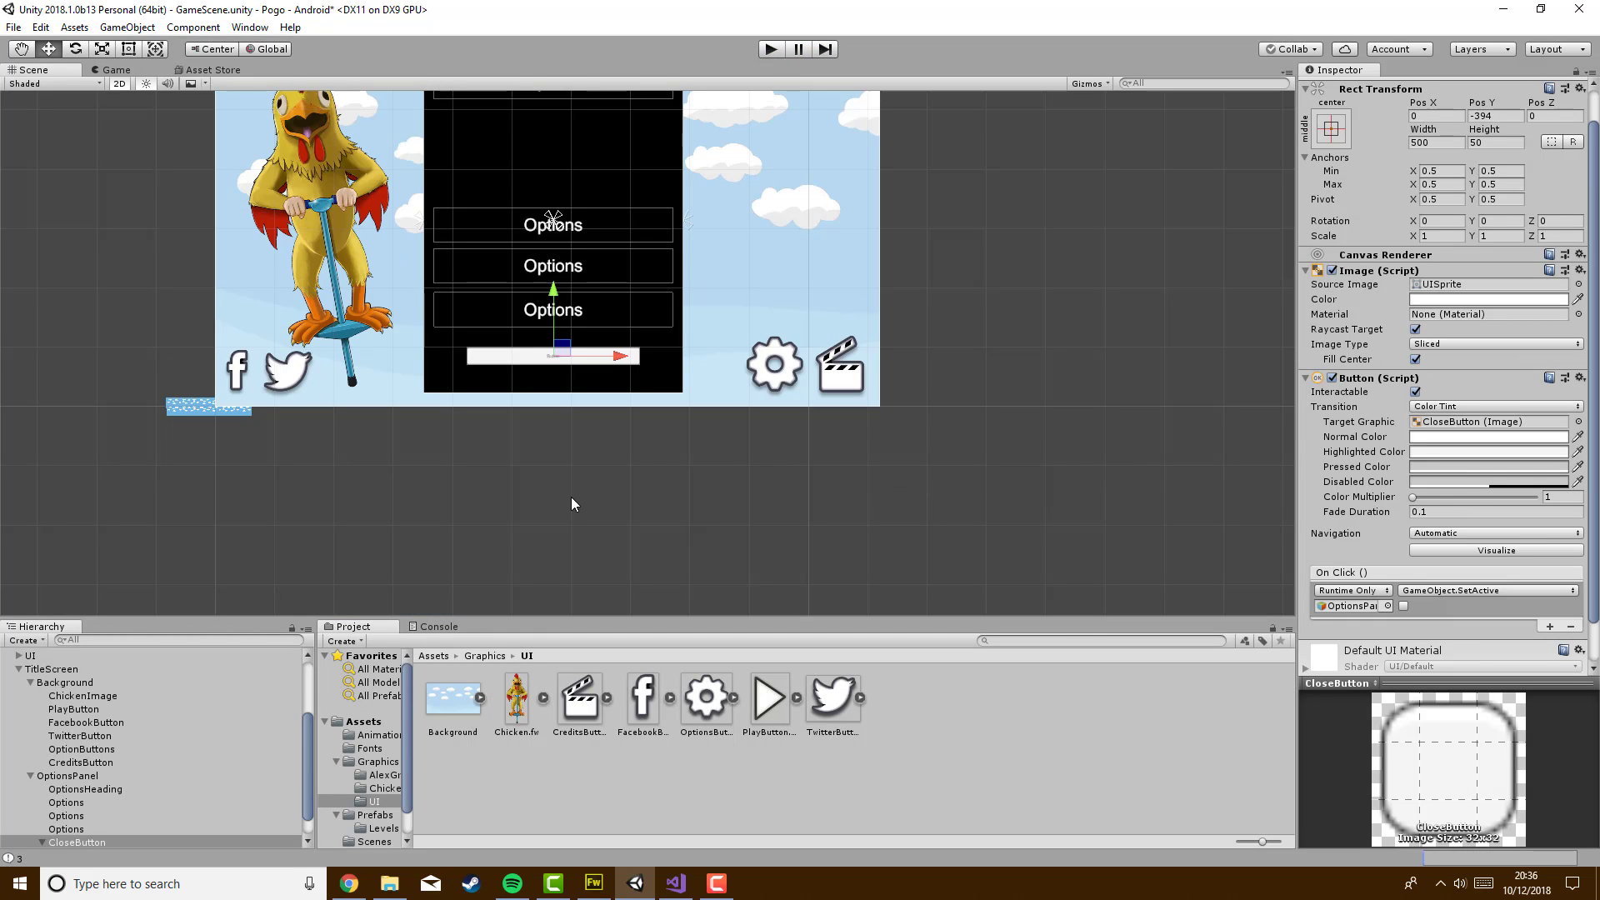
Copy CloseButton from OptionsPanel, expand the Credits panel, and paste the copy into the hierarchy below it
{"action": "scroll", "coordinate": [553, 500], "scroll_direction": "down", "scroll_amount": 1}
{"action": "middle_click_drag", "start_coordinate": [598, 468], "coordinate": [590, 570]}
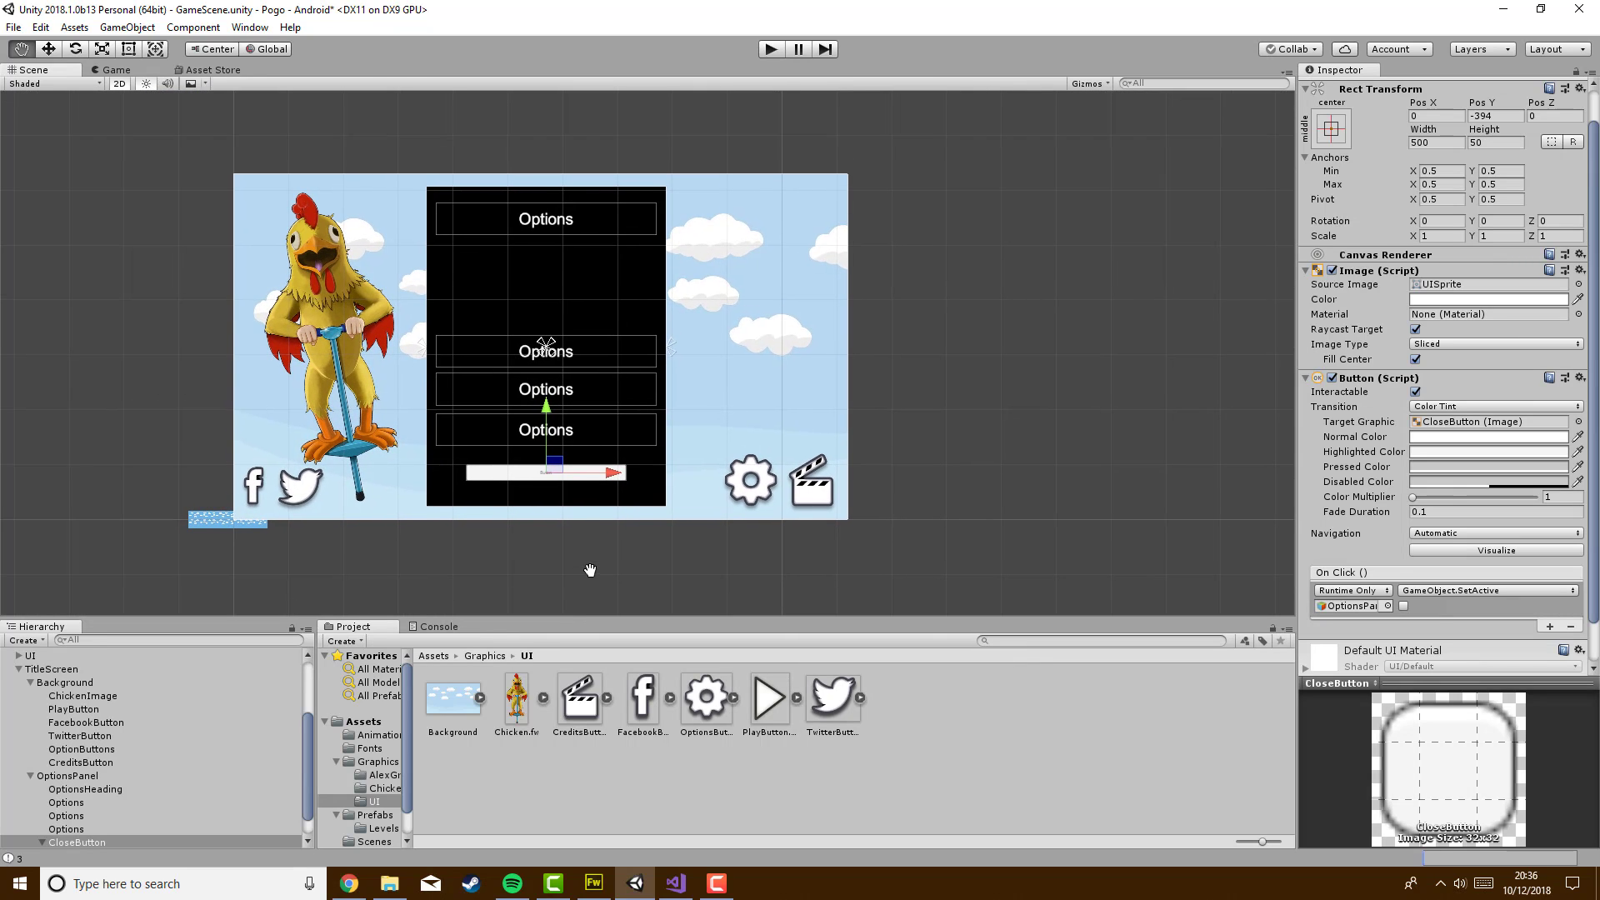
{"action": "scroll", "coordinate": [130, 818], "scroll_direction": "down", "scroll_amount": 1}
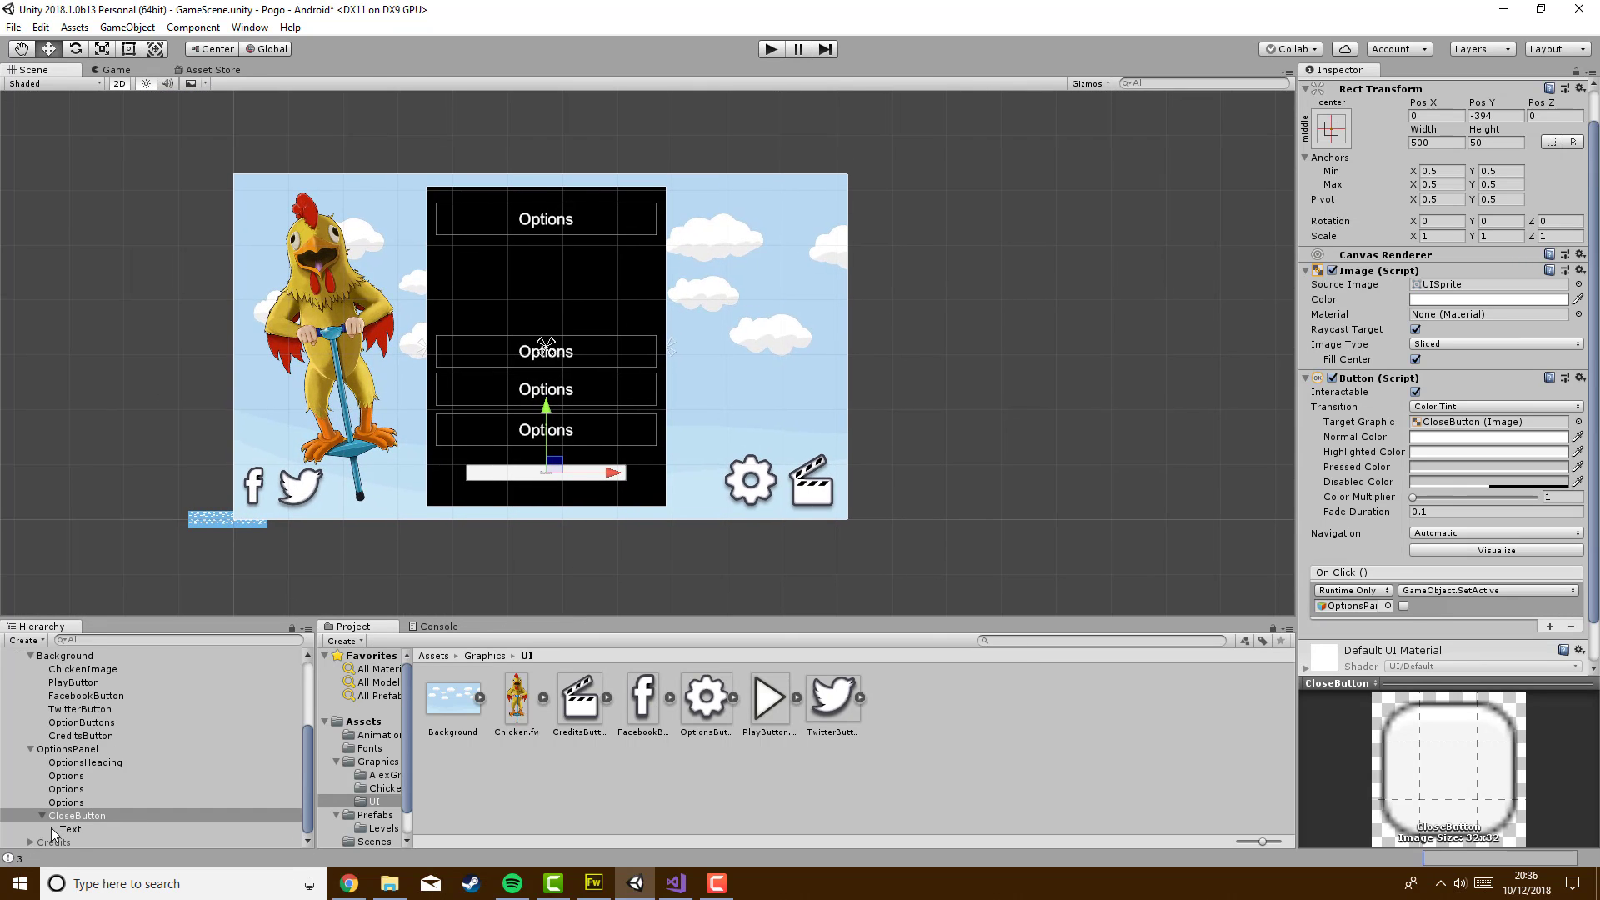
{"action": "right_click", "coordinate": [100, 816]}
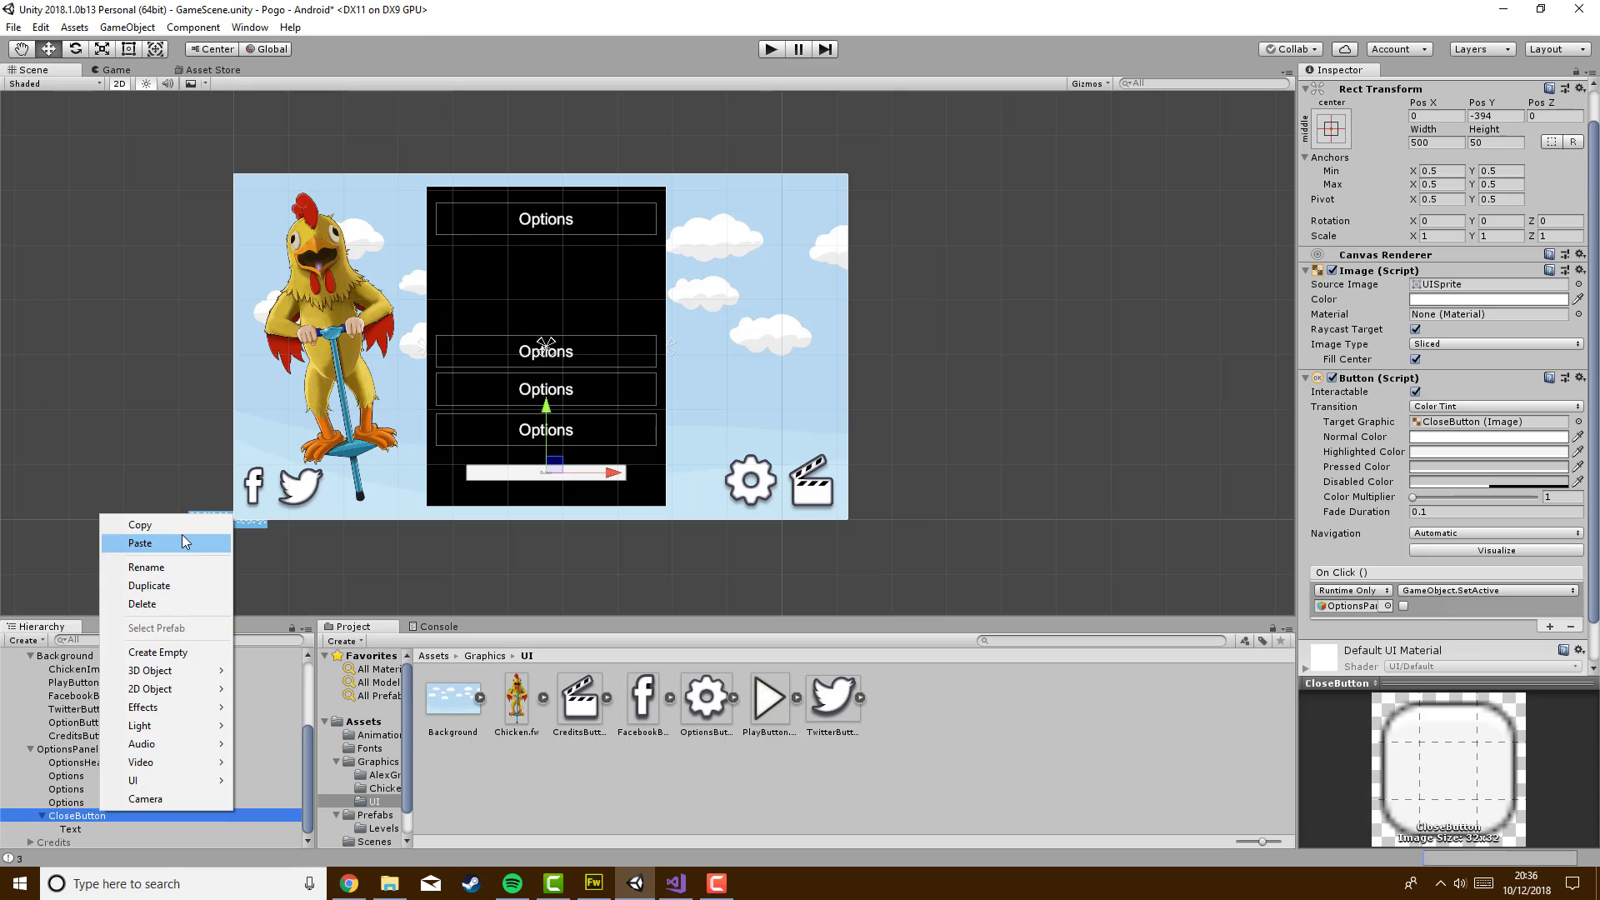
{"action": "left_click", "coordinate": [184, 543]}
{"action": "left_click", "coordinate": [30, 842]}
{"action": "scroll", "coordinate": [125, 797], "scroll_direction": "down", "scroll_amount": 2}
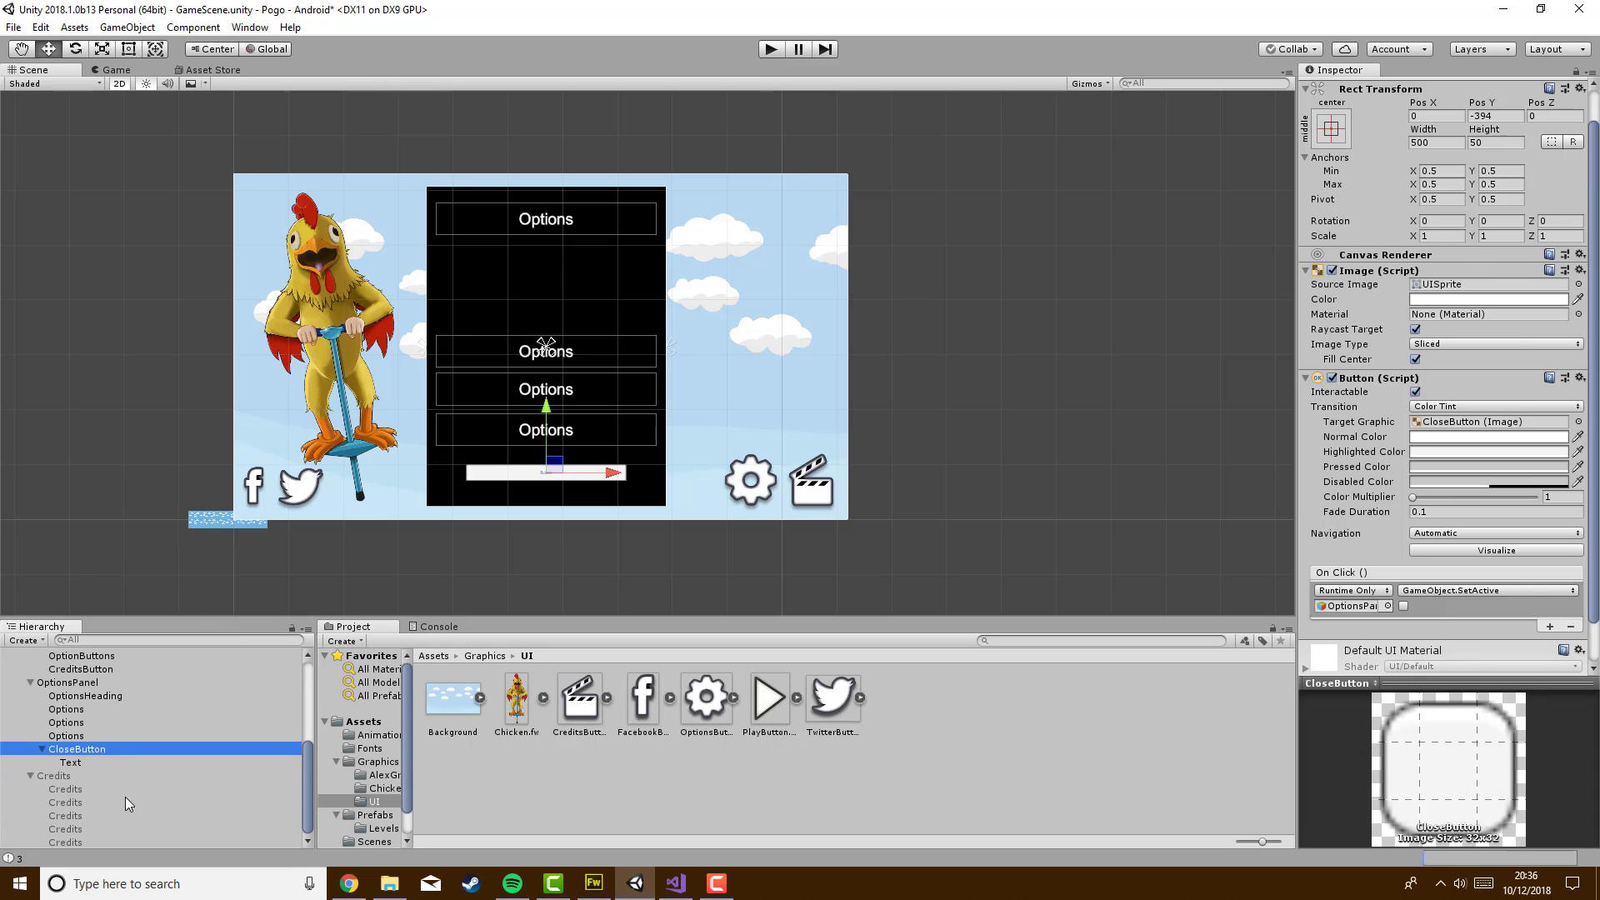
{"action": "right_click", "coordinate": [125, 797]}
{"action": "left_click", "coordinate": [137, 502]}
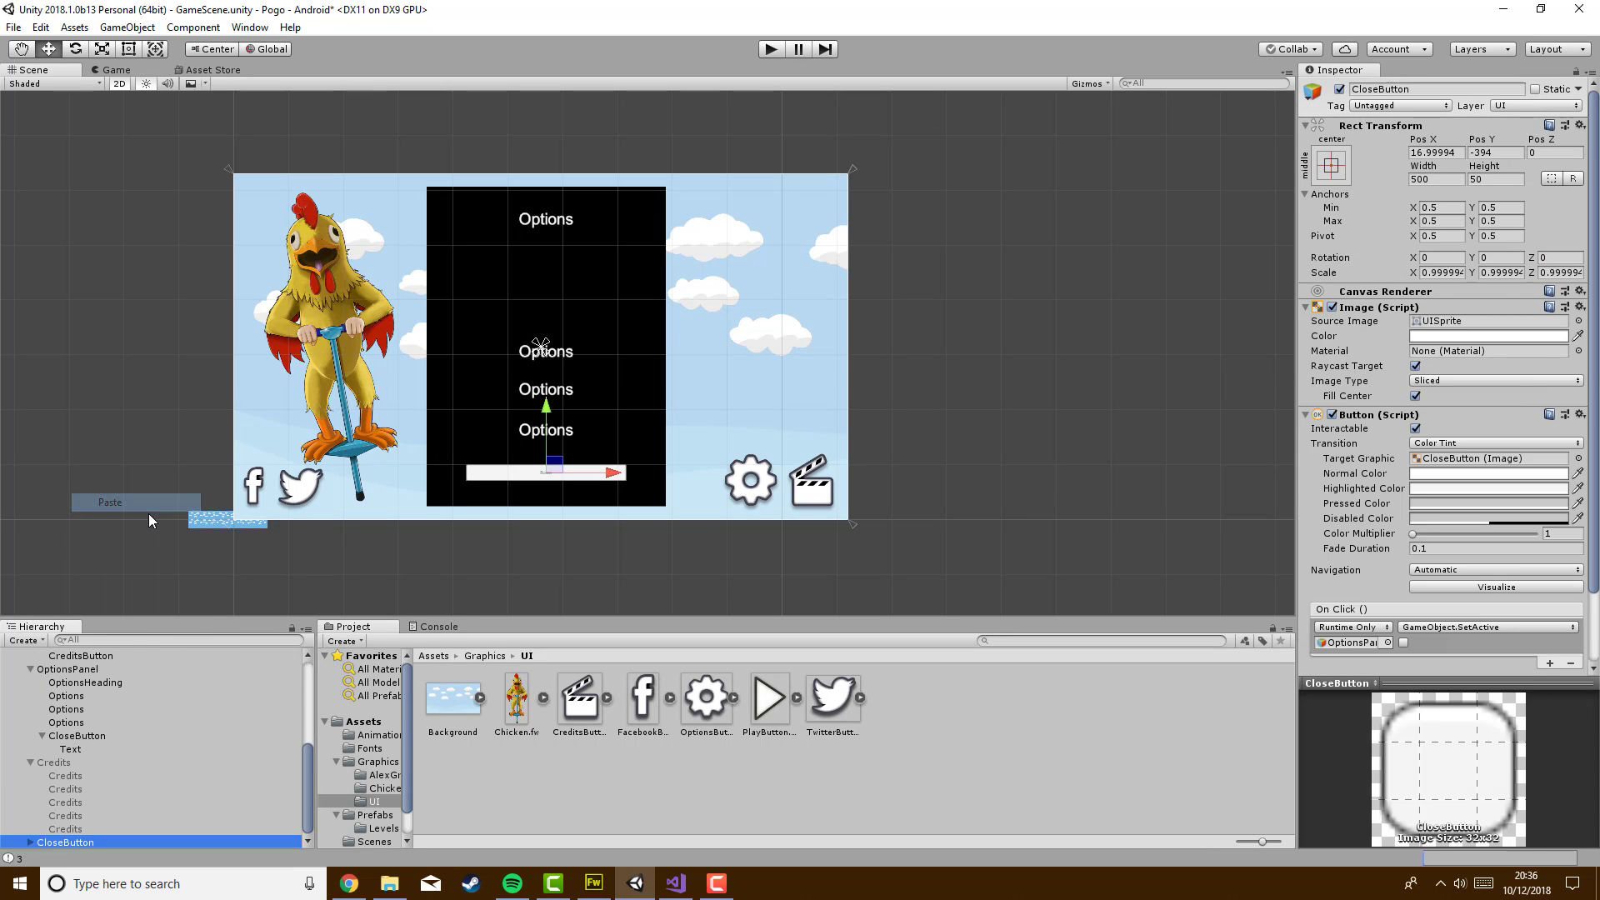
Deactivate OptionsPanel and make the pasted CloseButton a child of the Credits panel
{"action": "left_click", "coordinate": [72, 669]}
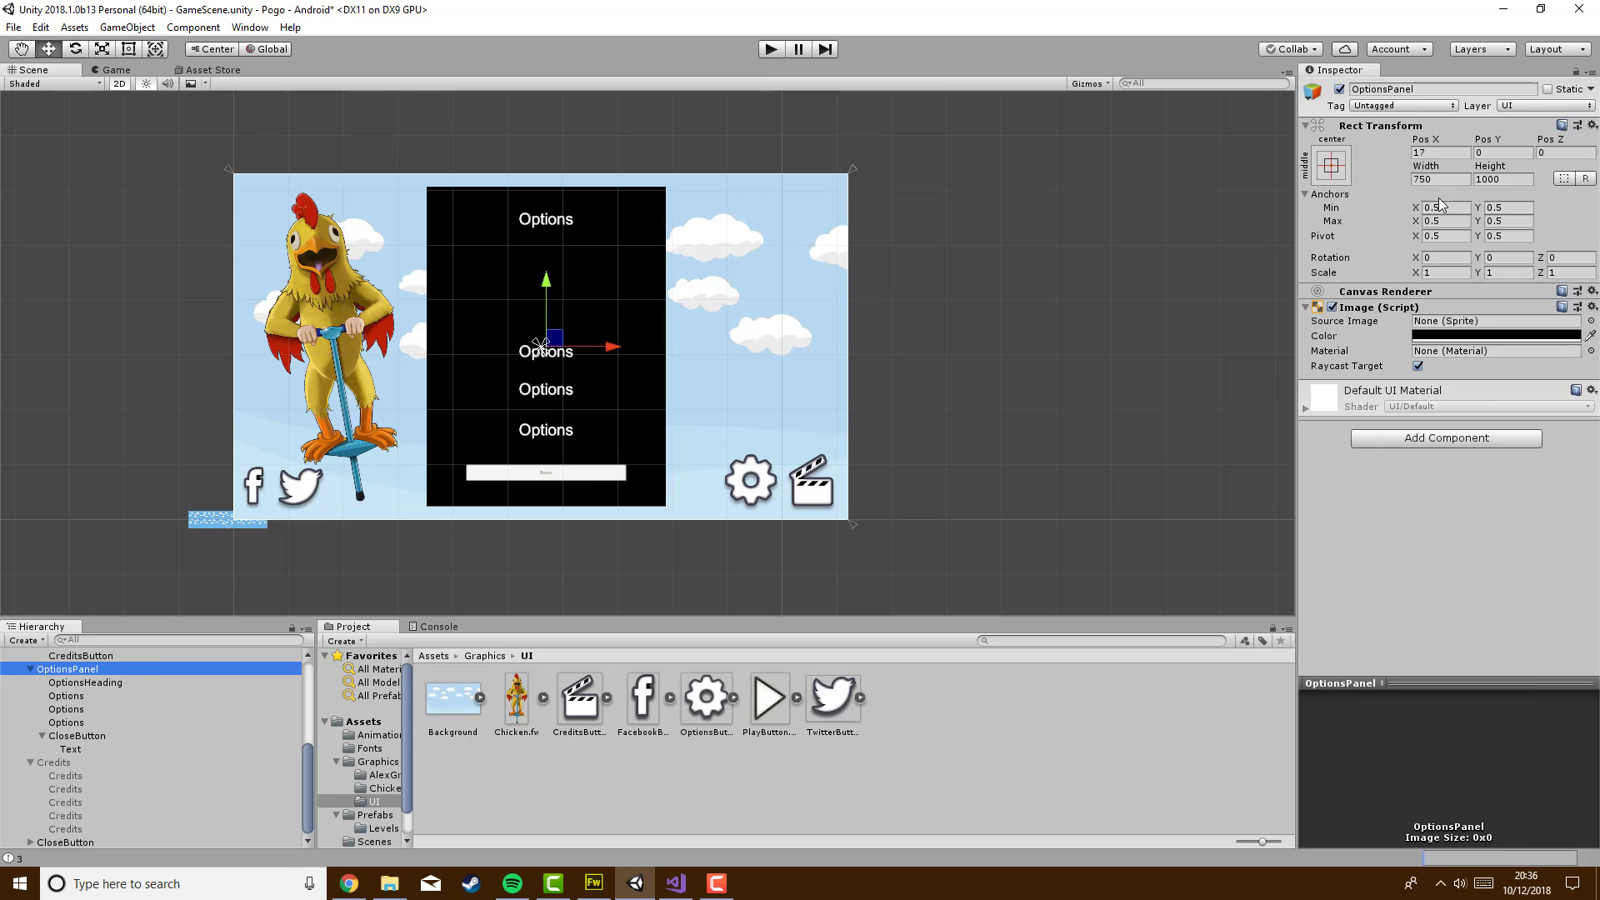
{"action": "left_click", "coordinate": [1340, 89]}
{"action": "left_click_drag", "start_coordinate": [113, 844], "coordinate": [75, 822]}
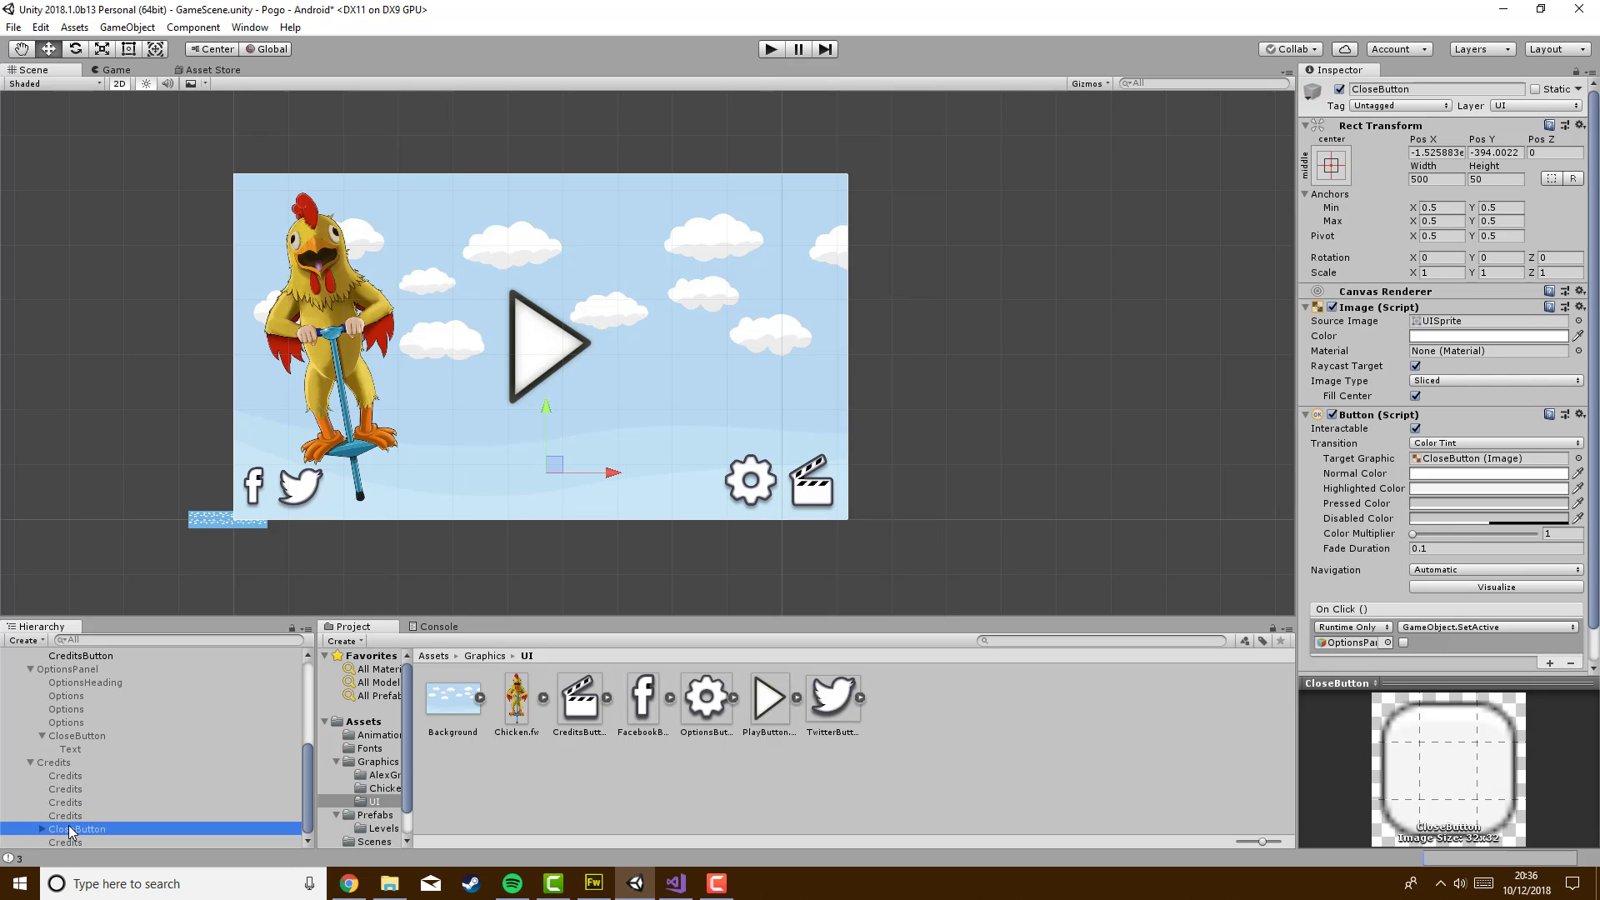
Activate the Credits panel and delete the last Credits text object in it
{"action": "left_click", "coordinate": [50, 760]}
{"action": "left_click", "coordinate": [1340, 86]}
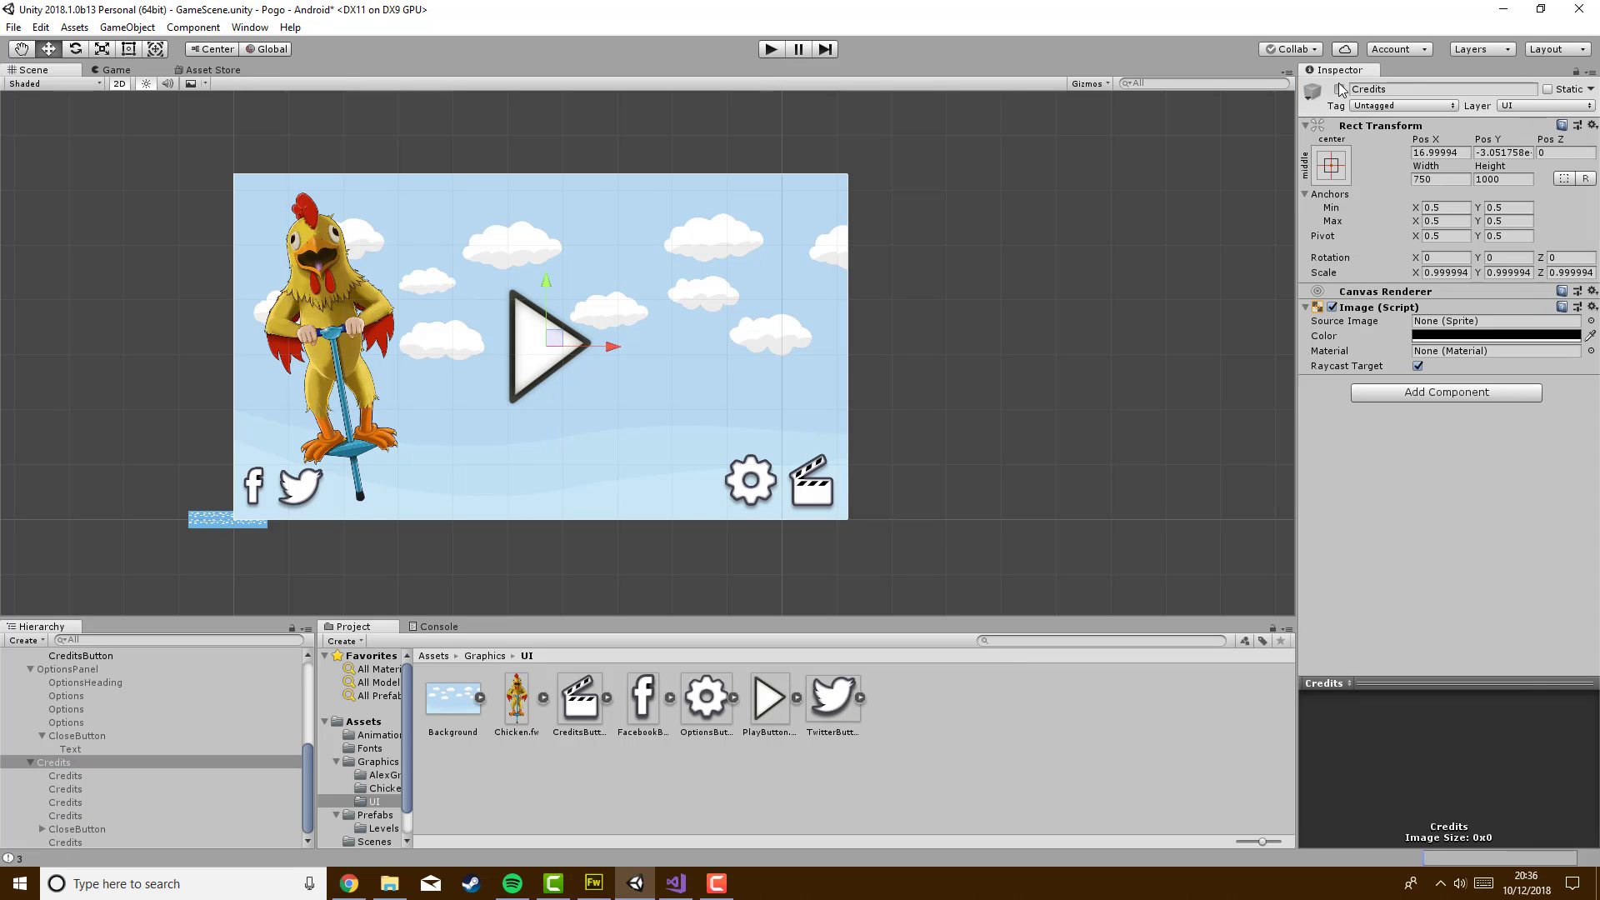
{"action": "left_click", "coordinate": [67, 843]}
{"action": "key", "text": "Delete"}
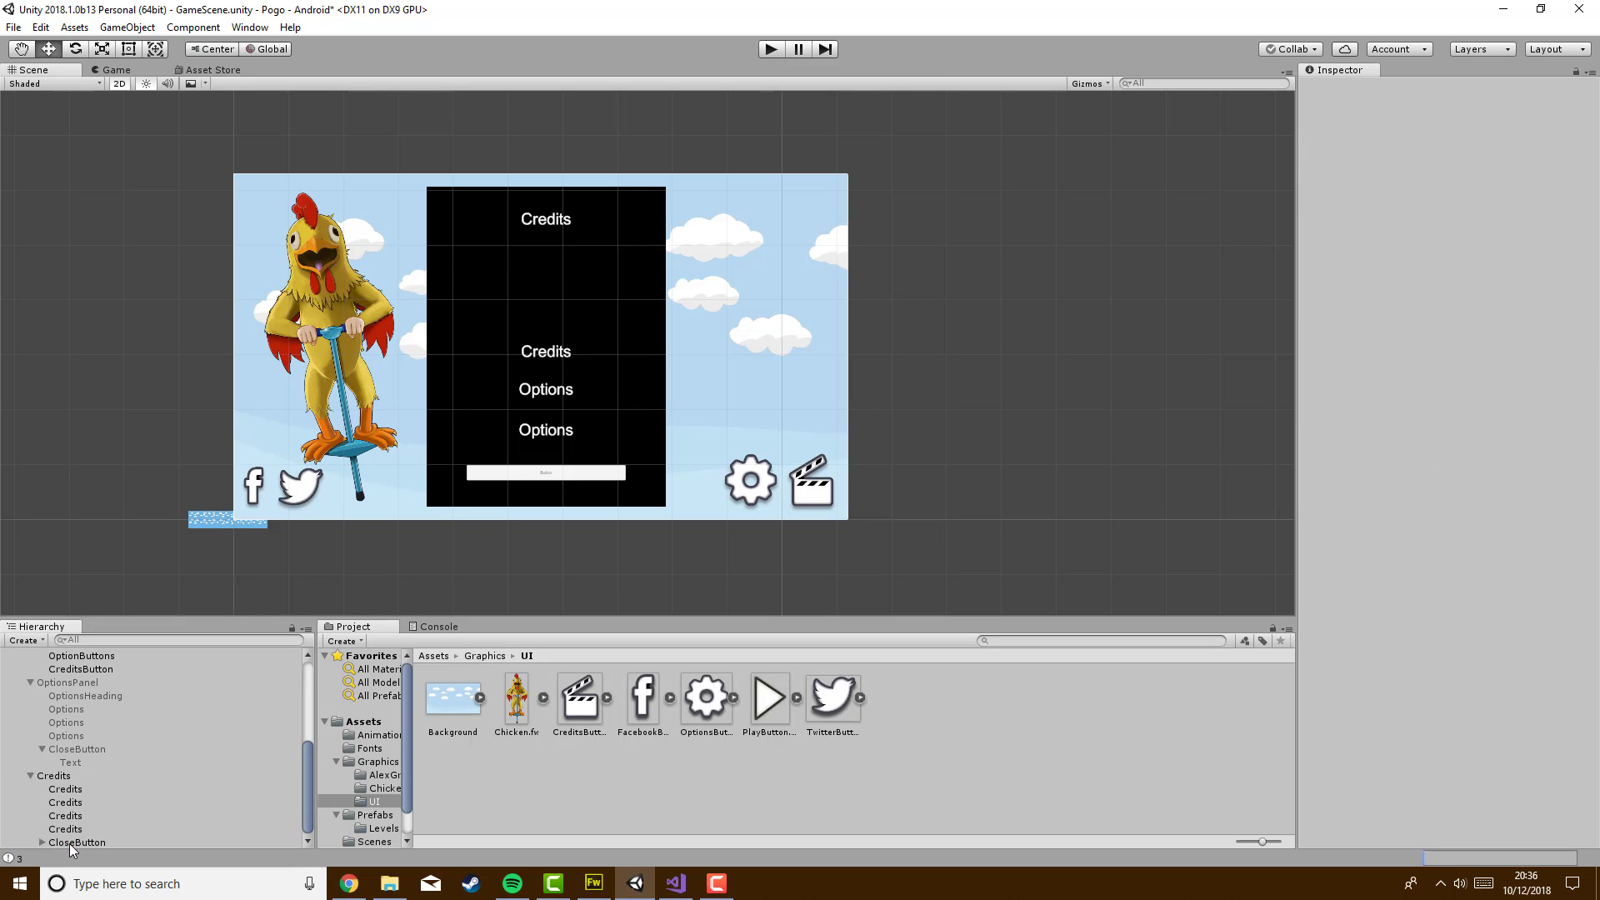
Retarget the Credits panel CloseButton's On Click event to Credits, calling GameObject.SetActive with the value disabled
{"action": "left_click", "coordinate": [69, 842]}
{"action": "scroll", "coordinate": [1489, 564], "scroll_direction": "down", "scroll_amount": 3}
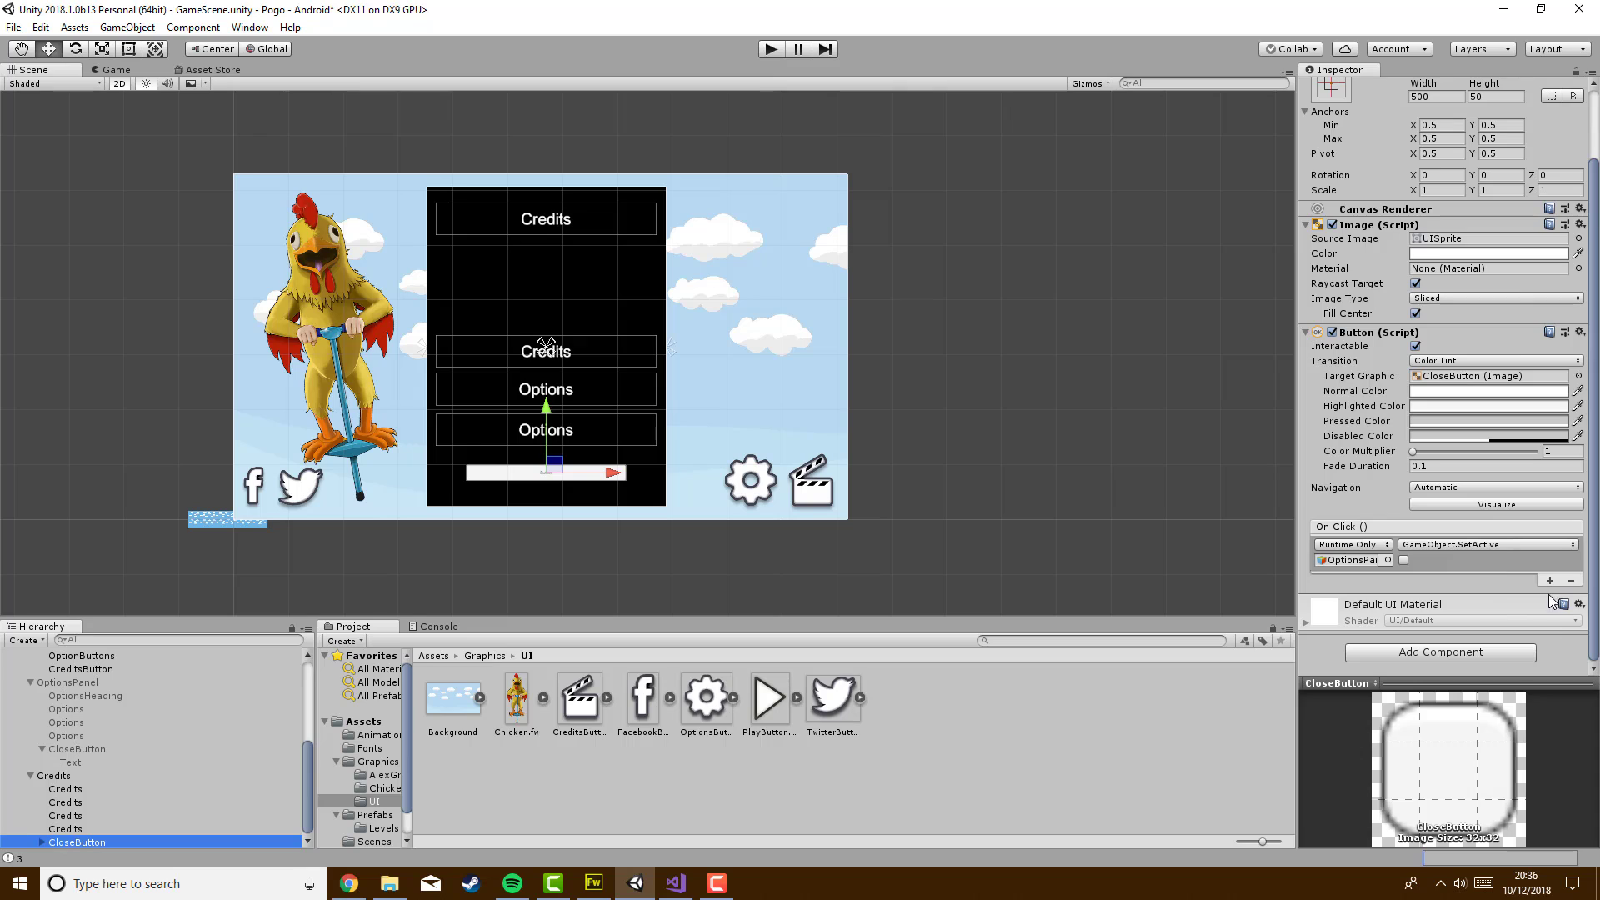
{"action": "left_click_drag", "start_coordinate": [53, 776], "coordinate": [1352, 560]}
{"action": "left_click", "coordinate": [1467, 546]}
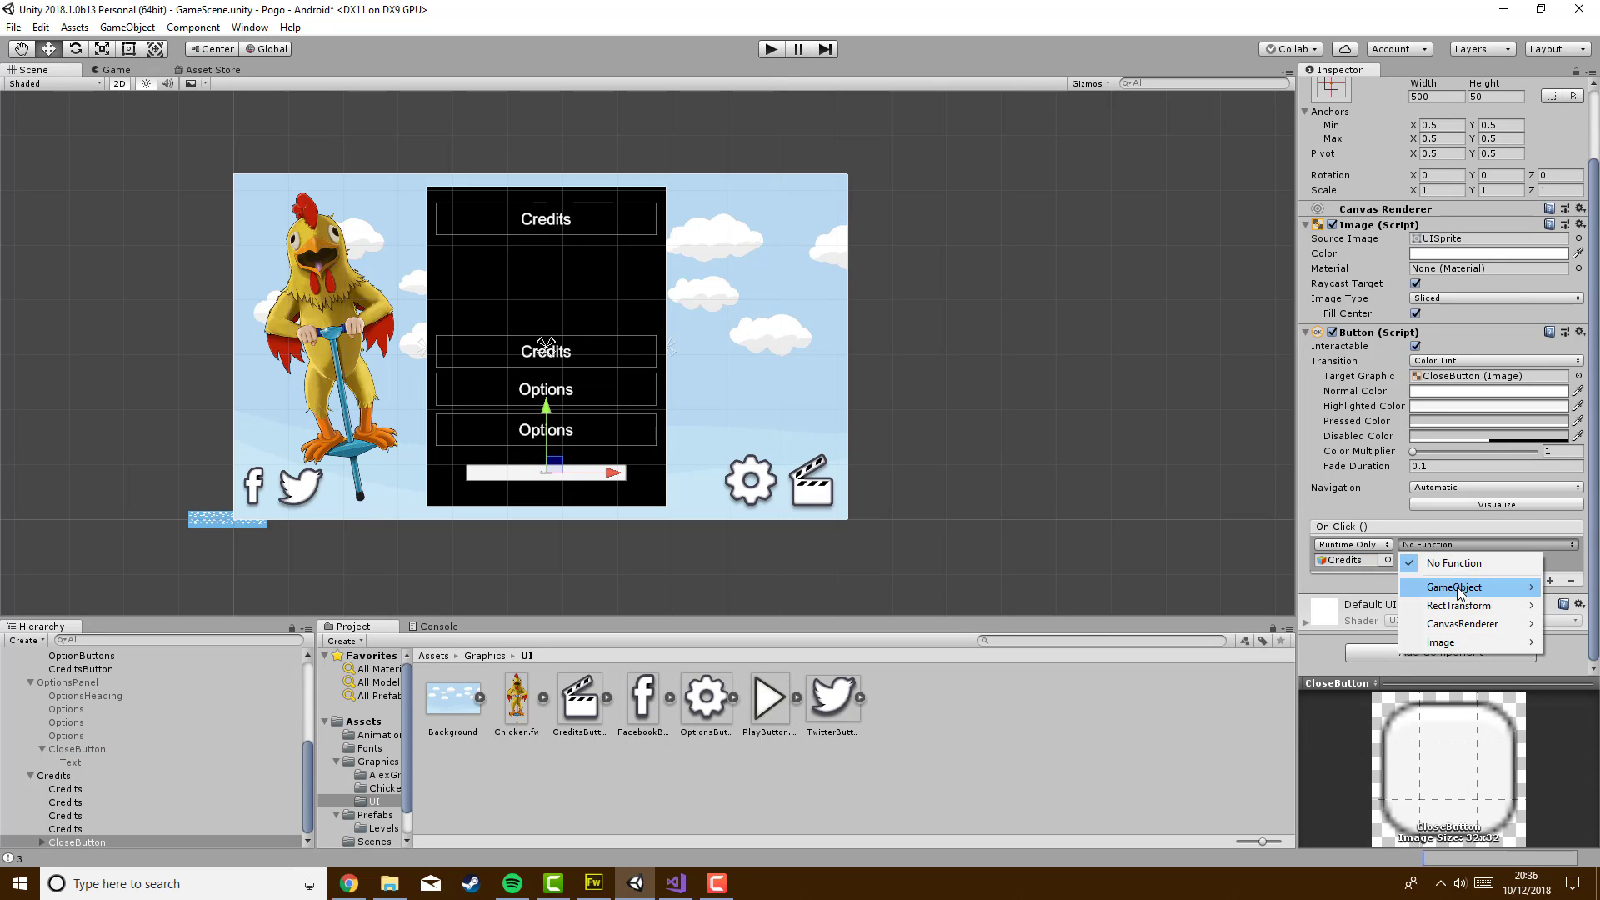
{"action": "mouse_move", "coordinate": [1459, 591]}
{"action": "left_click", "coordinate": [1259, 716]}
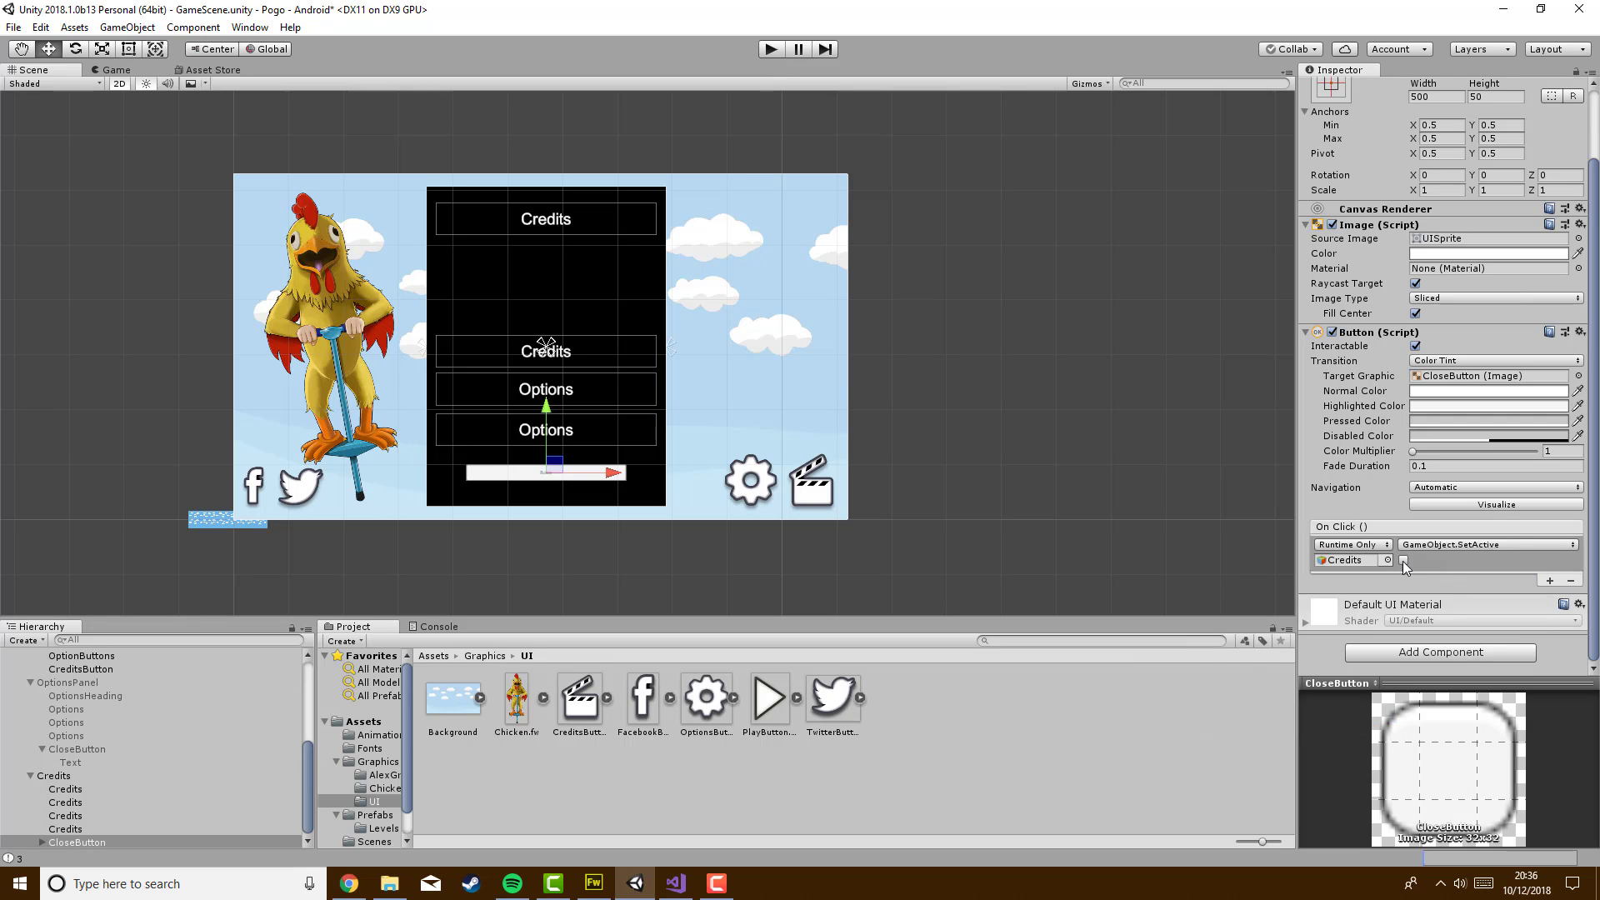
Play-test the title screen by opening the options and credits panels and closing each with its close button
{"action": "left_click", "coordinate": [770, 50]}
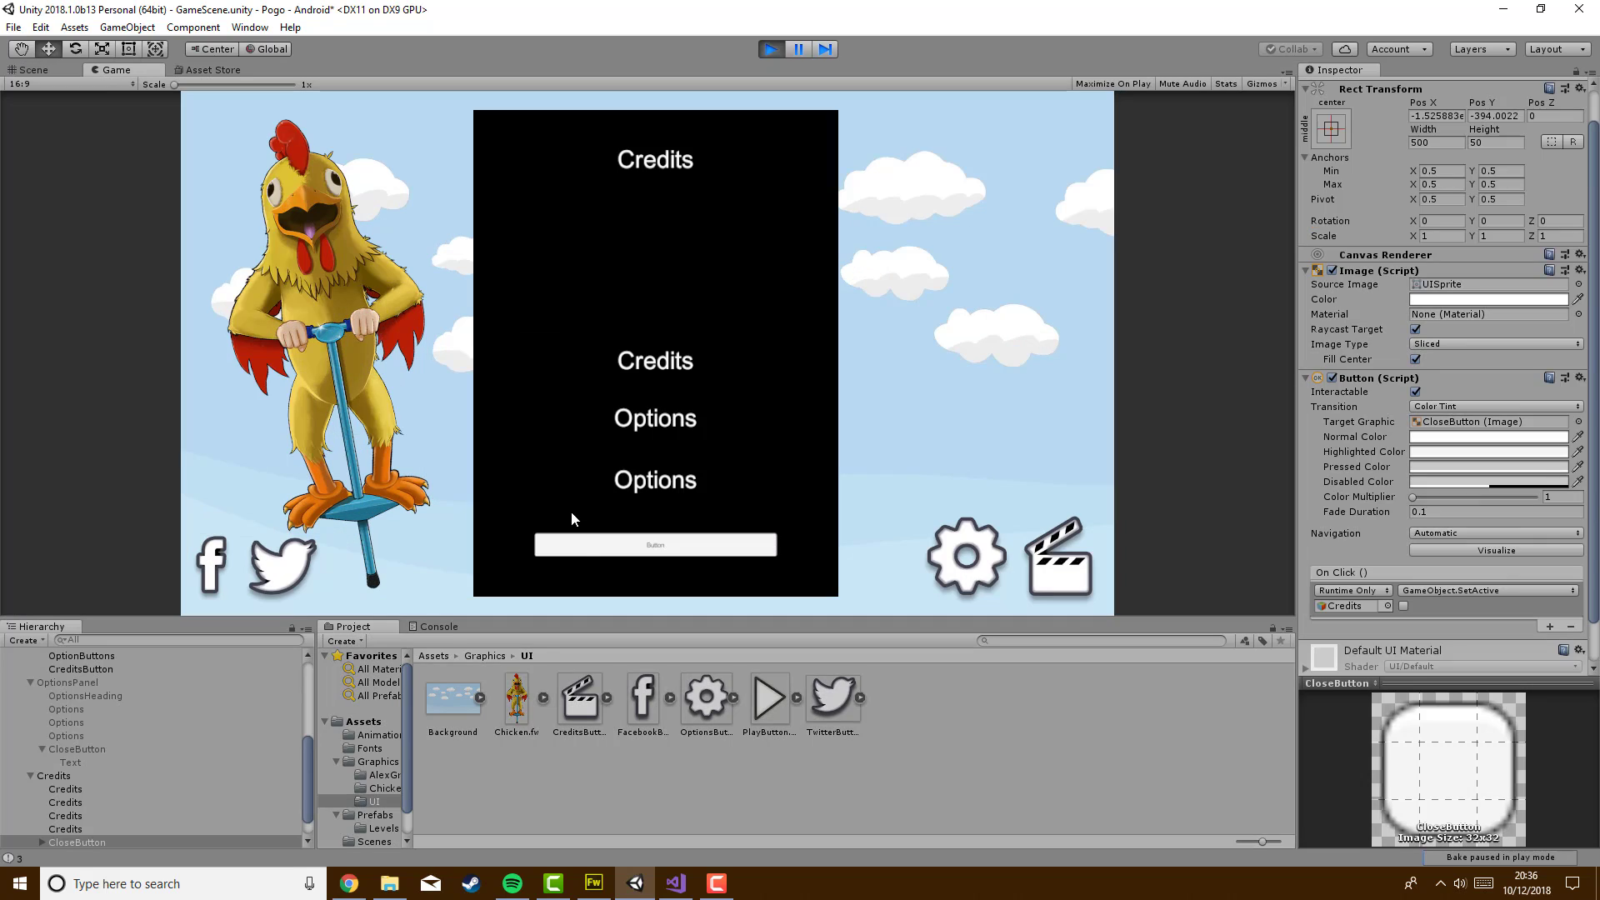
{"action": "left_click", "coordinate": [583, 543]}
{"action": "left_click", "coordinate": [981, 564]}
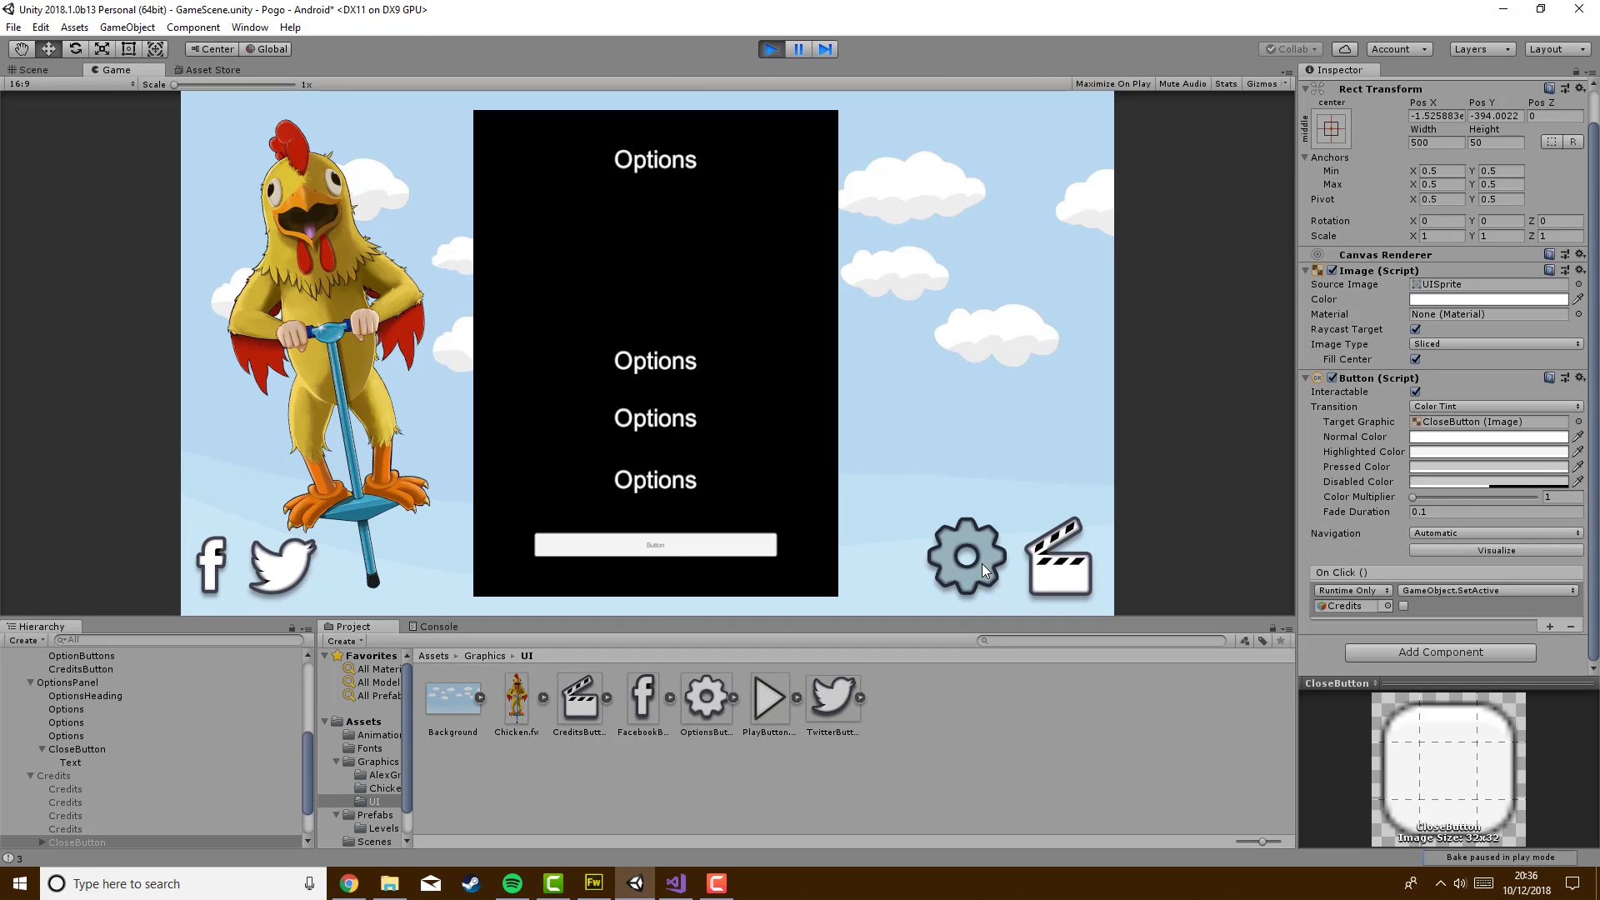
{"action": "left_click", "coordinate": [680, 551]}
{"action": "left_click", "coordinate": [1042, 562]}
{"action": "left_click", "coordinate": [658, 547]}
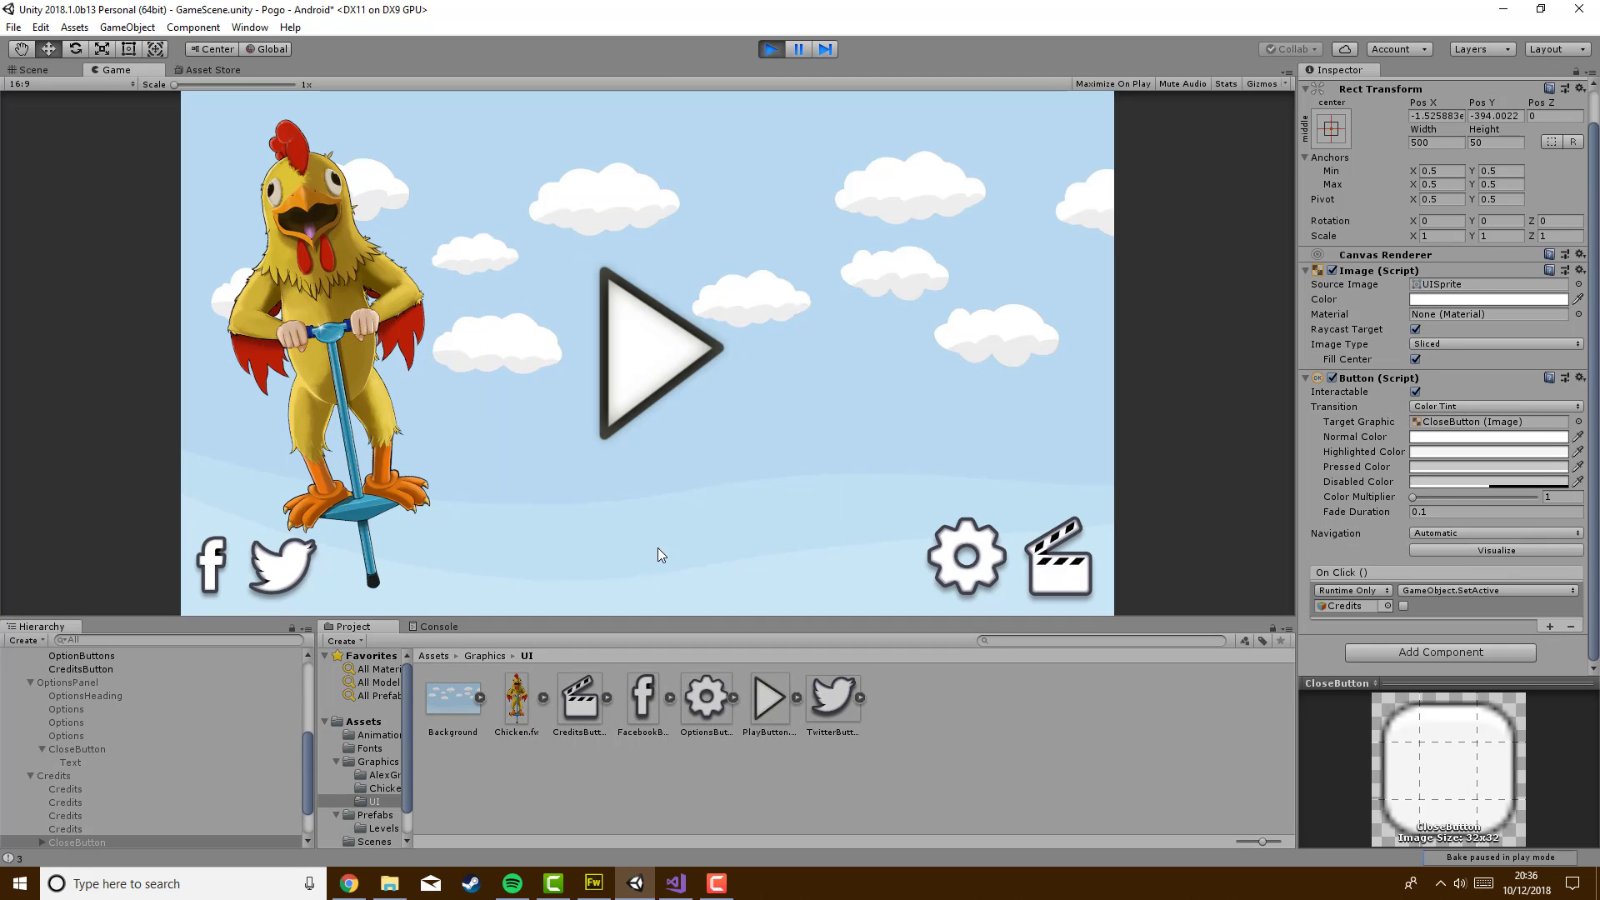
{"action": "left_click", "coordinate": [987, 555]}
{"action": "left_click", "coordinate": [681, 545]}
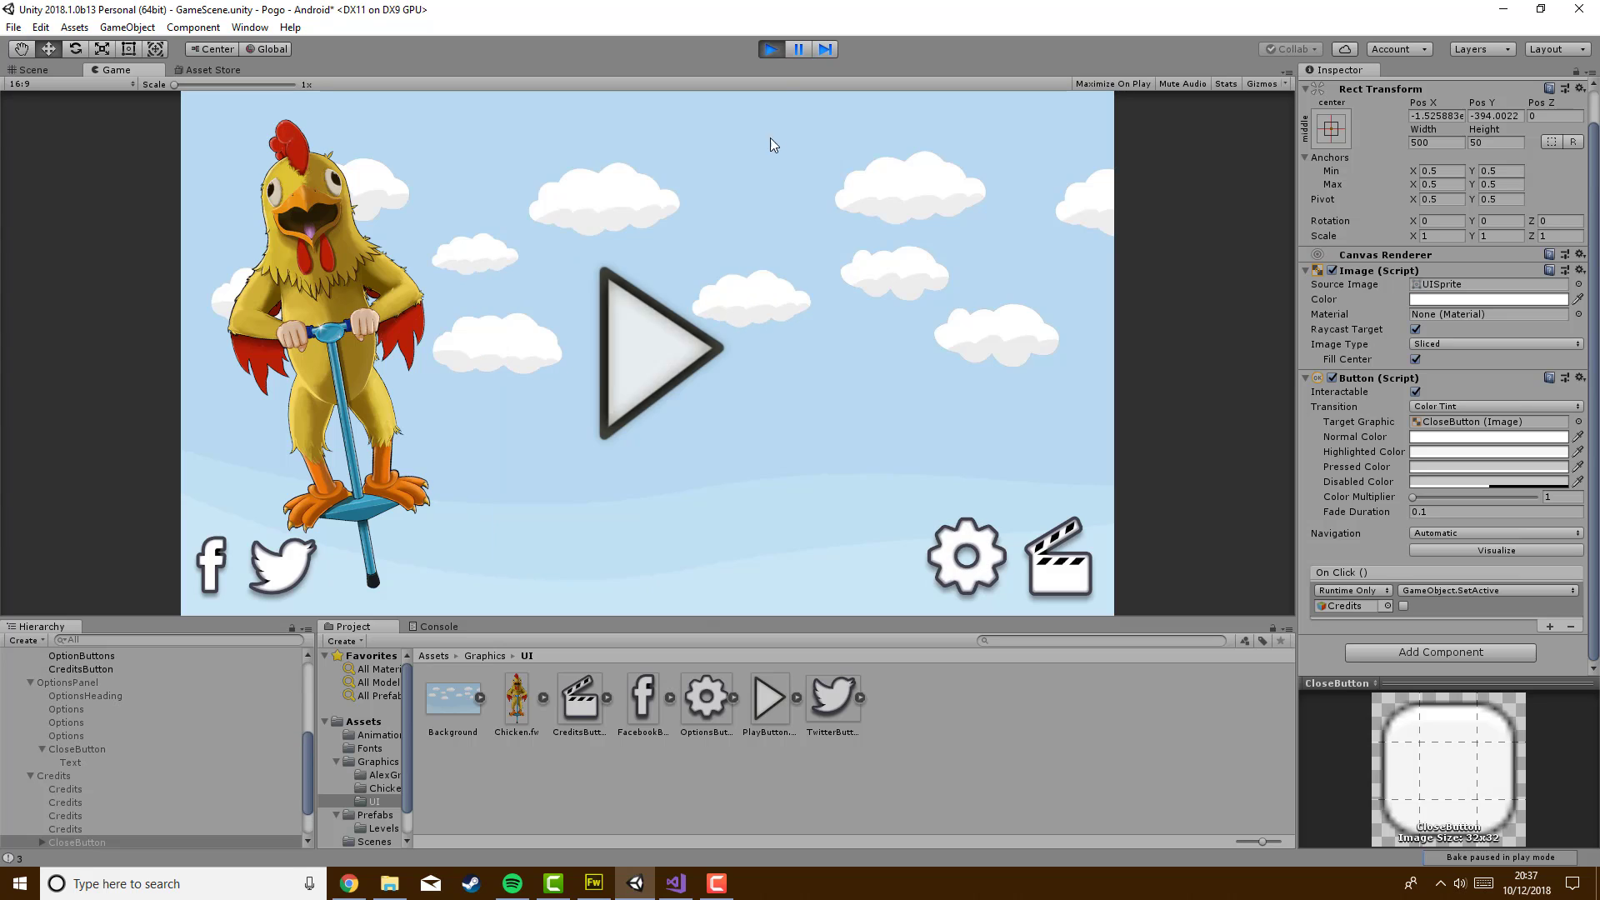
{"action": "left_click", "coordinate": [772, 50]}
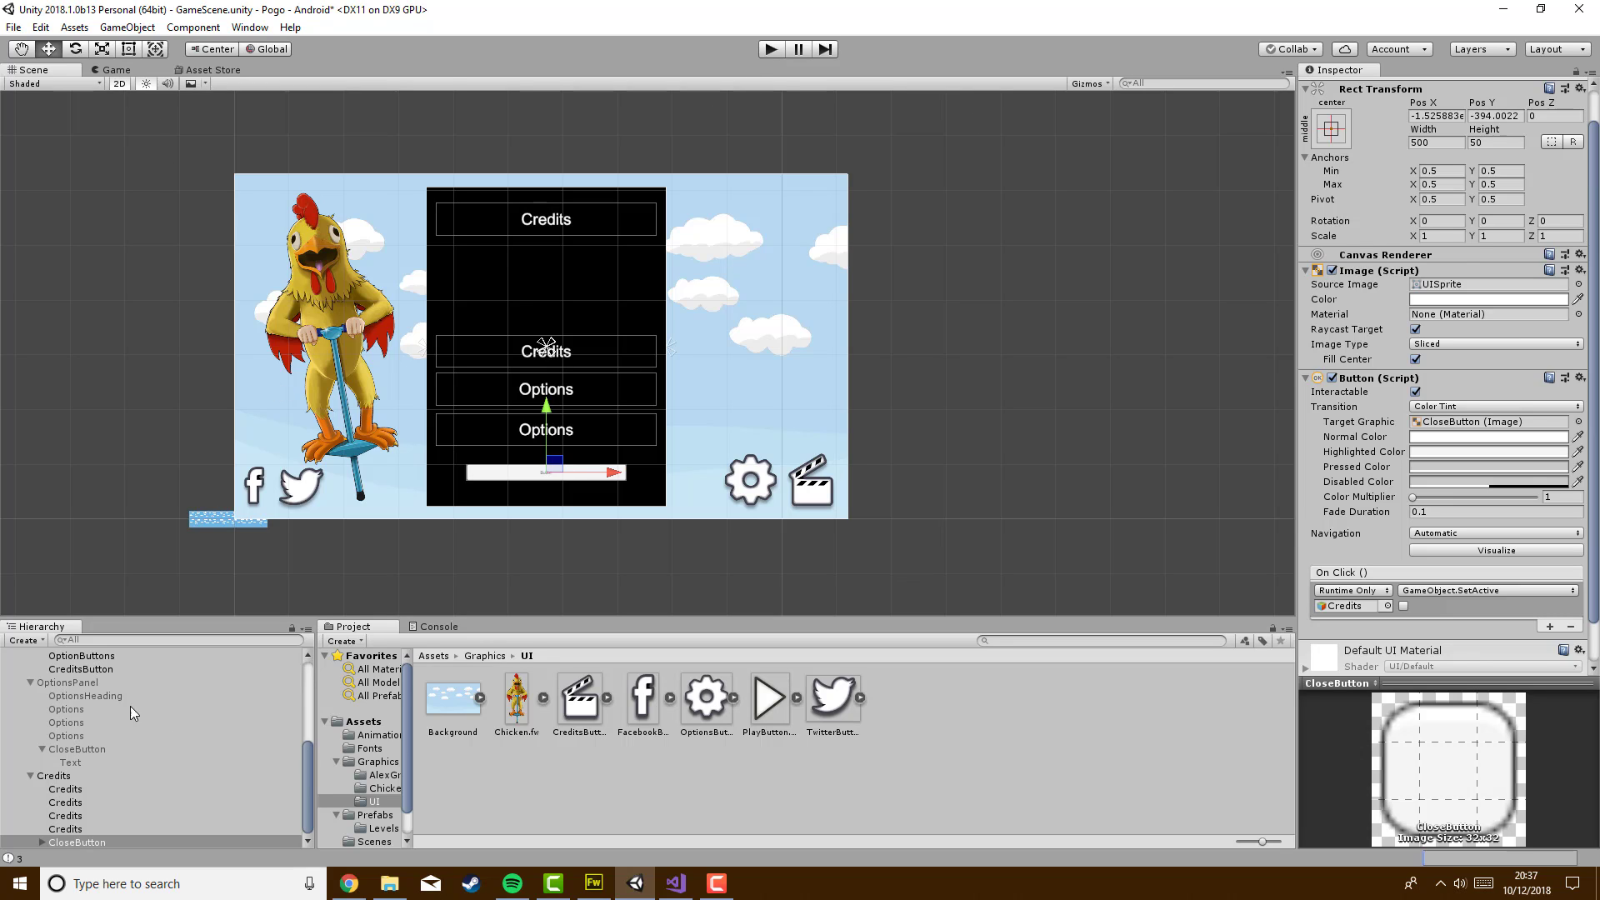
Deactivate the Credits panel and display the Game view
{"action": "left_click", "coordinate": [78, 775]}
{"action": "left_click", "coordinate": [1339, 89]}
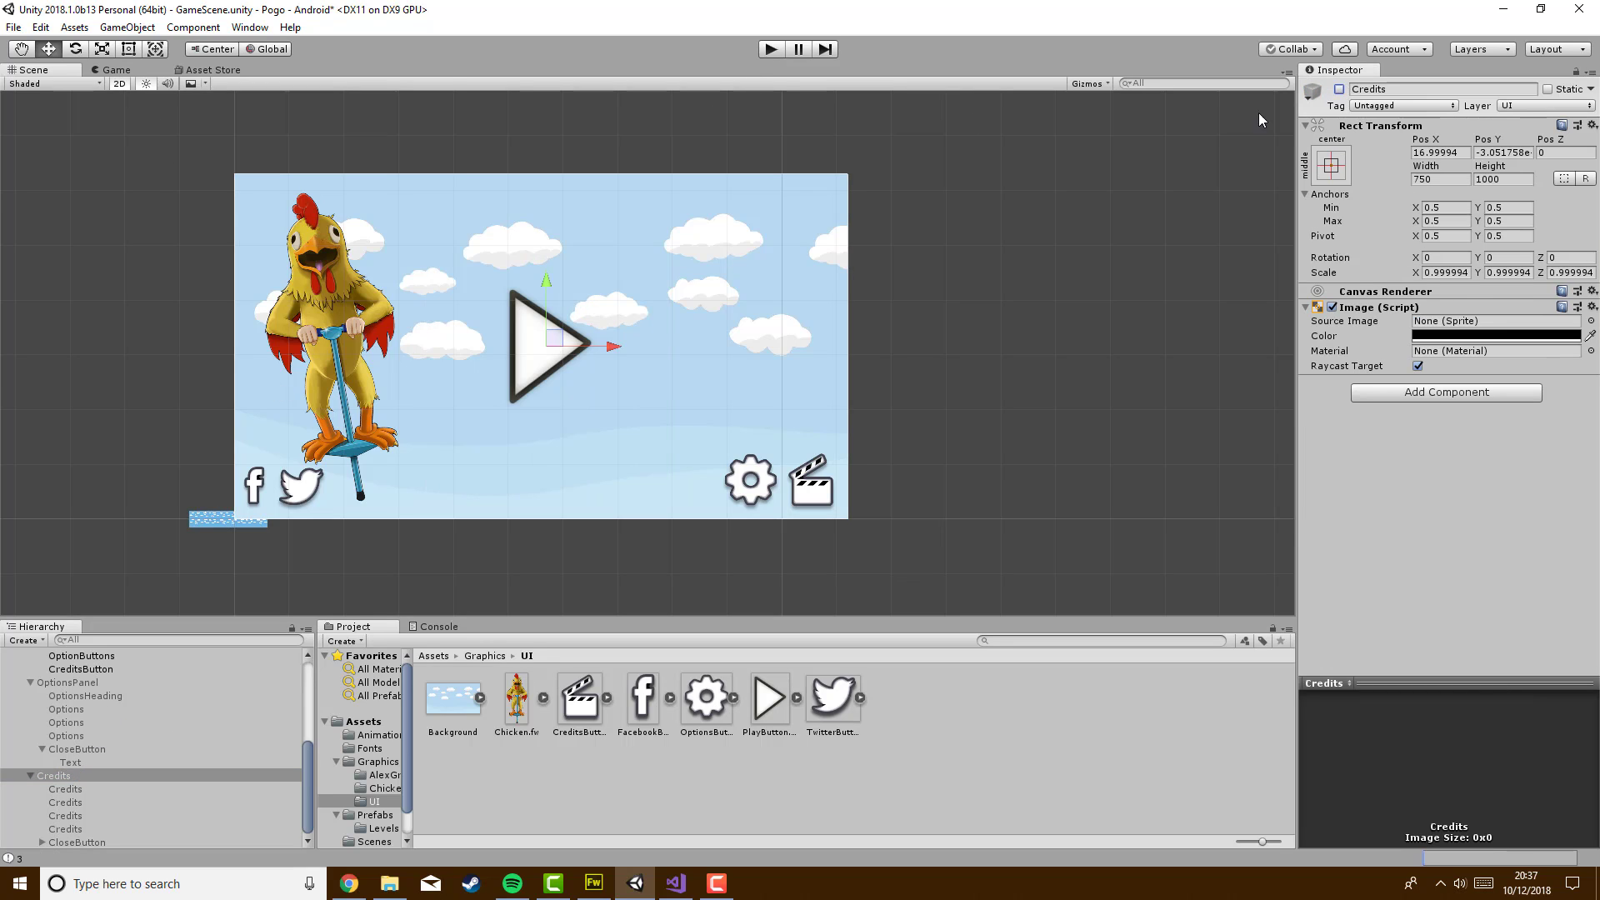
{"action": "left_click", "coordinate": [113, 71]}
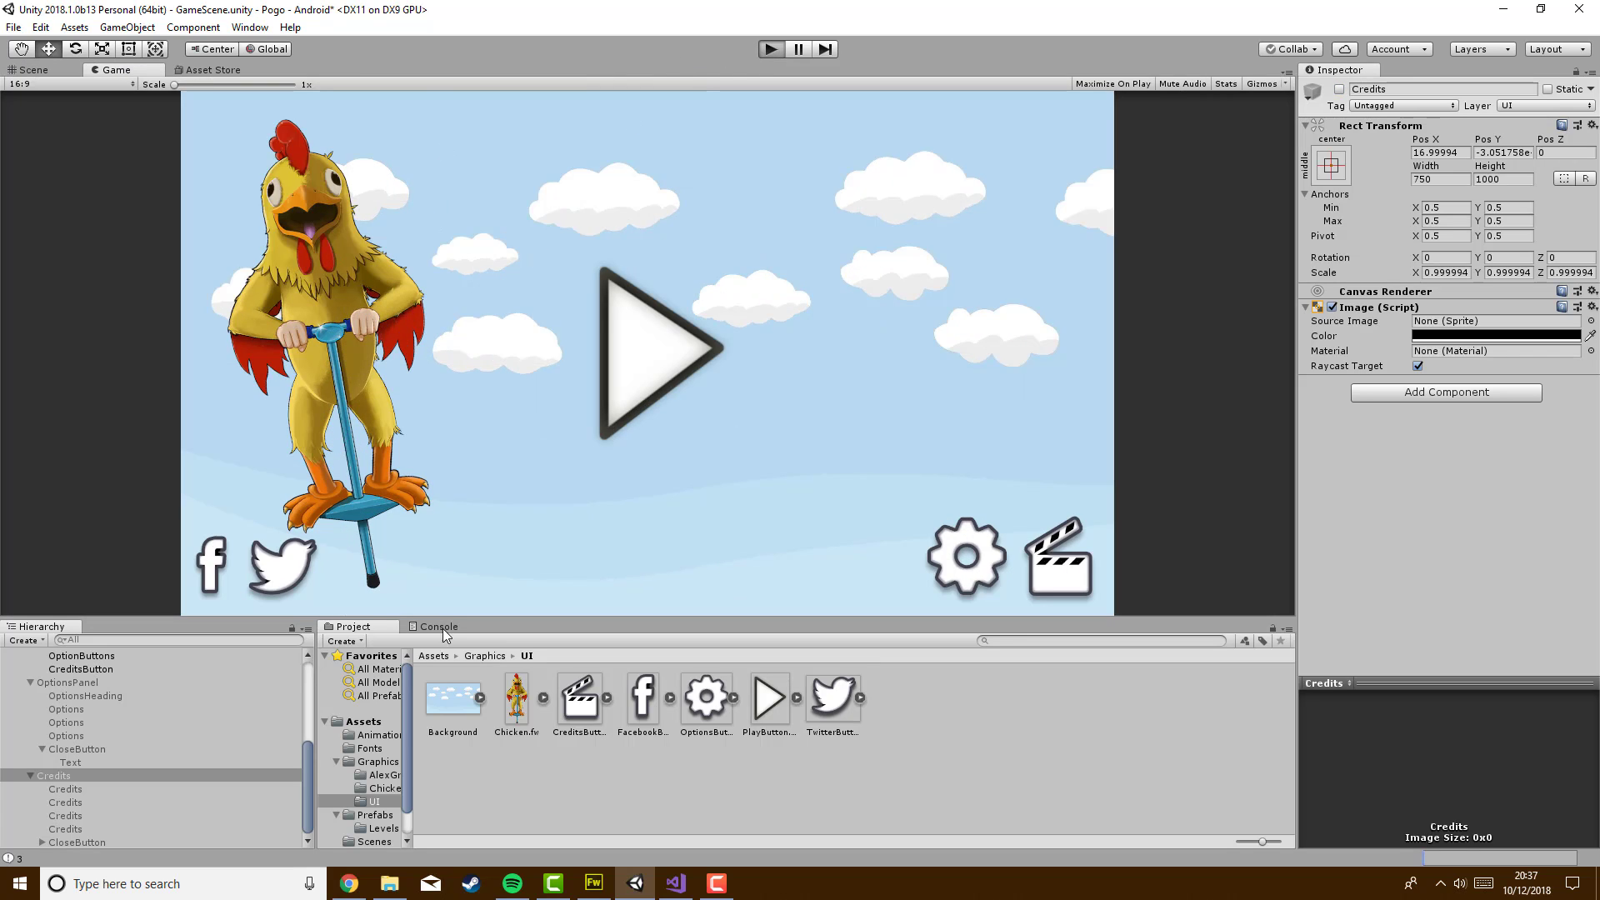
Play-test opening, switching and closing the options and credits panels with both panels initially inactive
{"action": "left_click", "coordinate": [732, 882]}
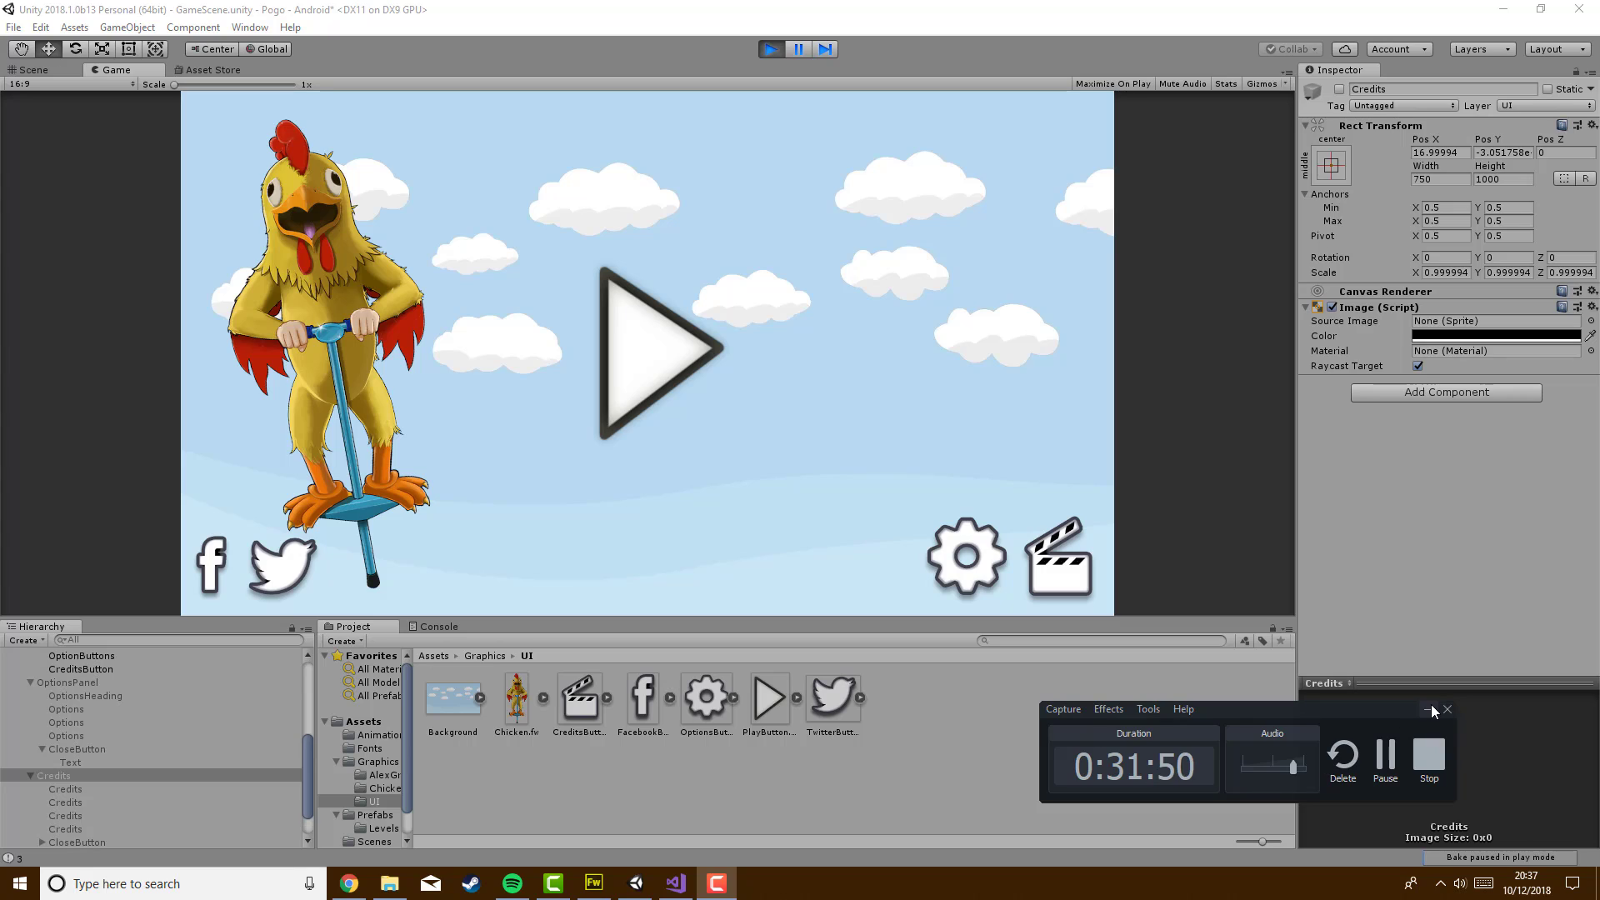
{"action": "left_click", "coordinate": [1430, 710]}
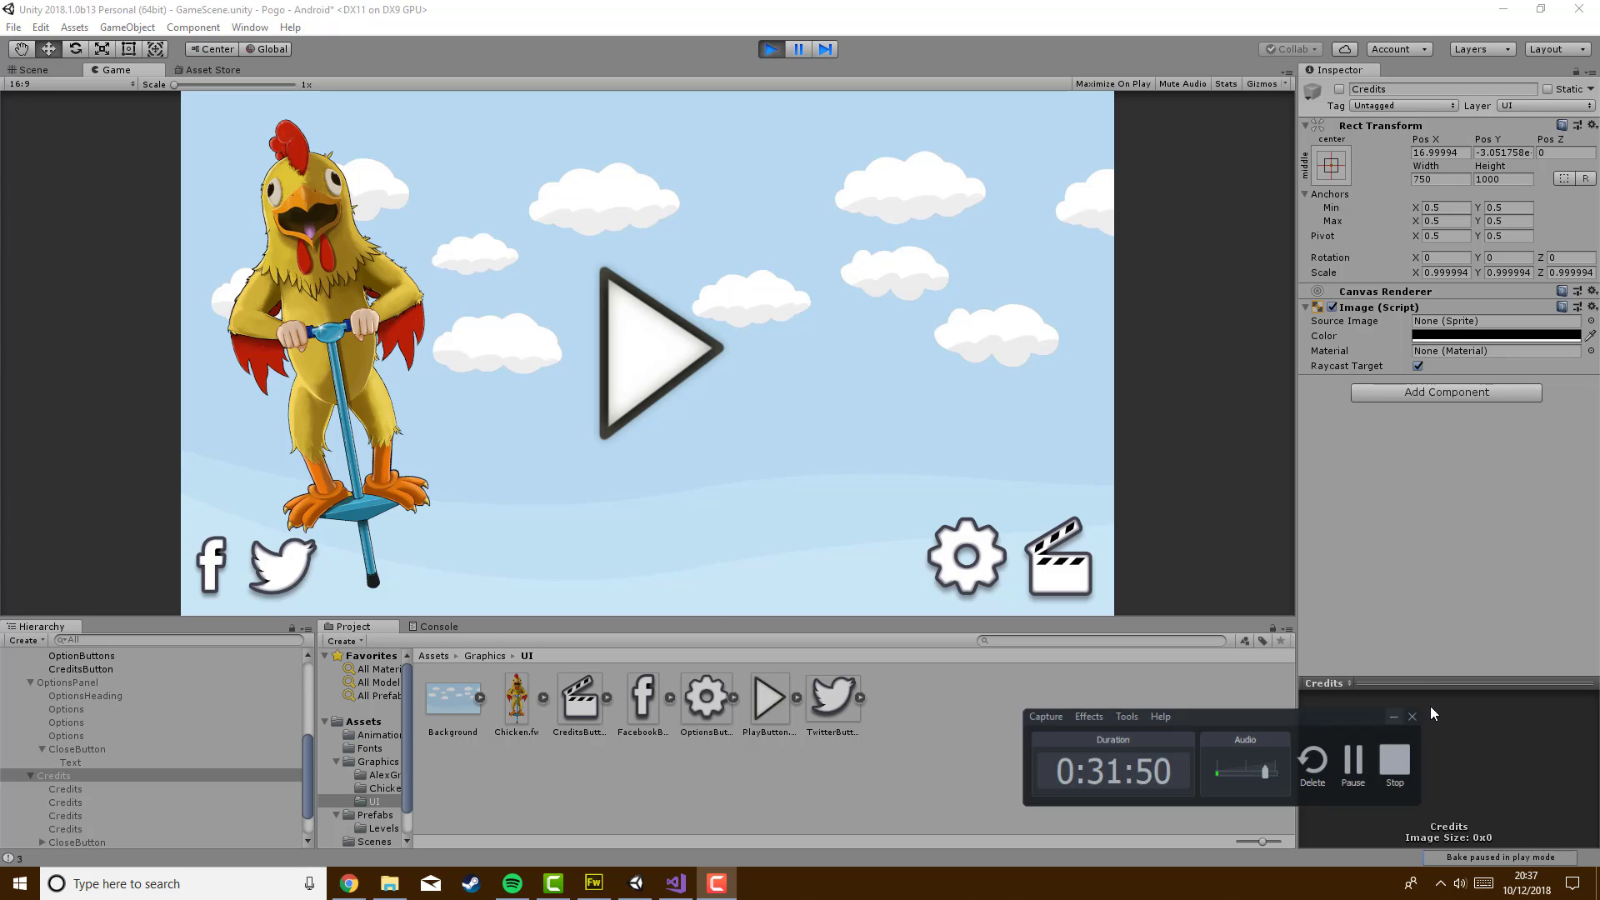
{"action": "left_click", "coordinate": [95, 83]}
{"action": "left_click", "coordinate": [831, 309]}
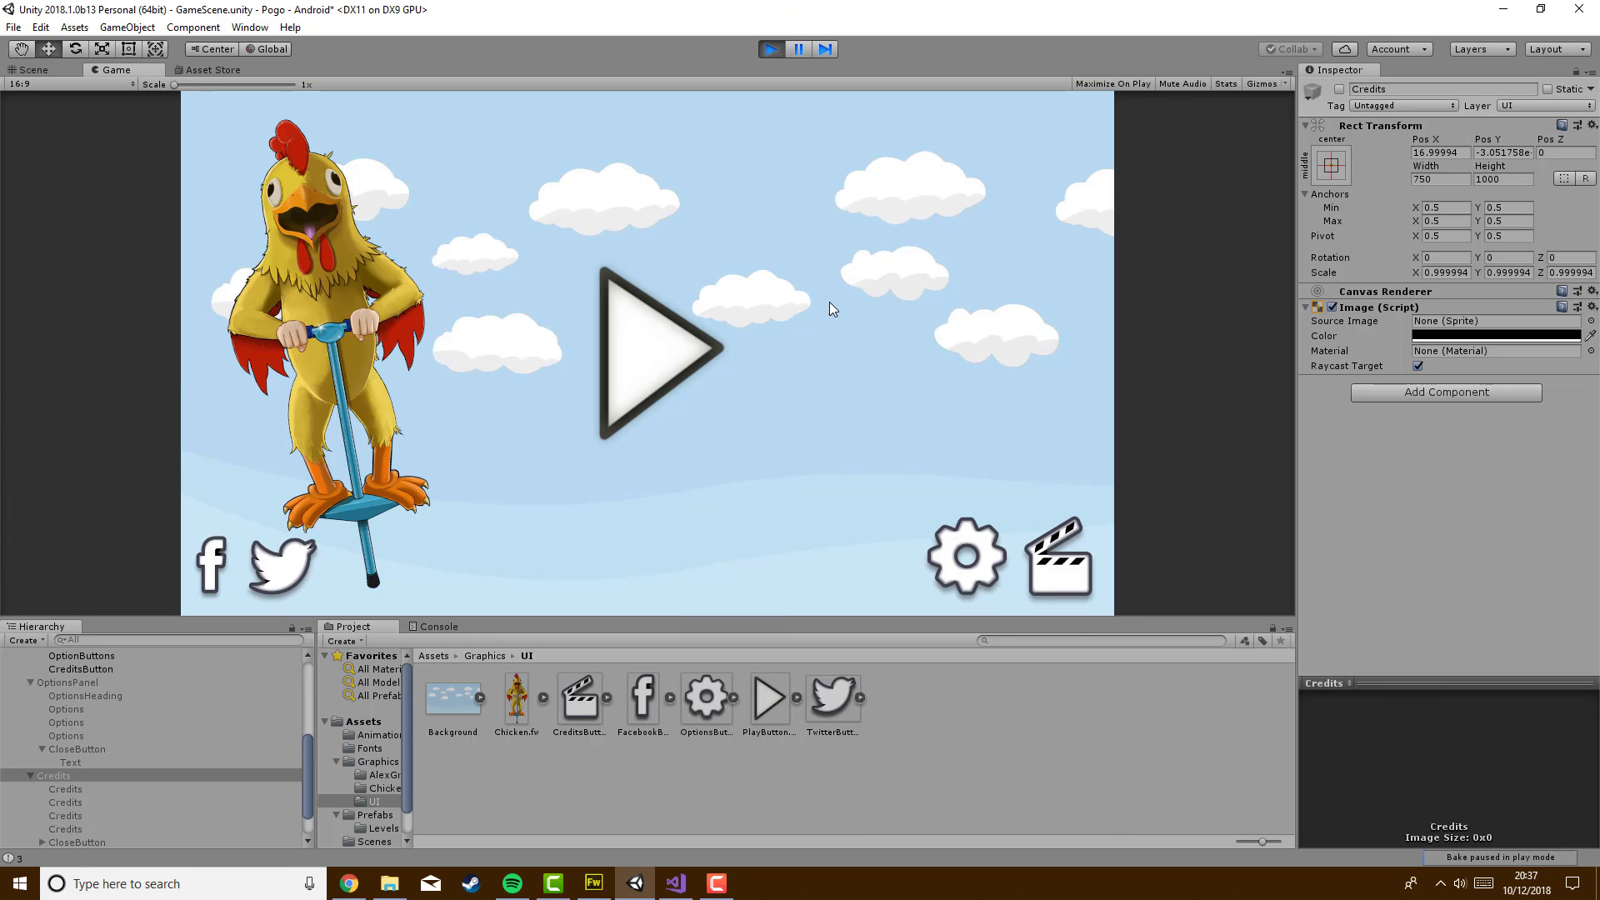
{"action": "left_click", "coordinate": [964, 527]}
{"action": "left_click", "coordinate": [1071, 566]}
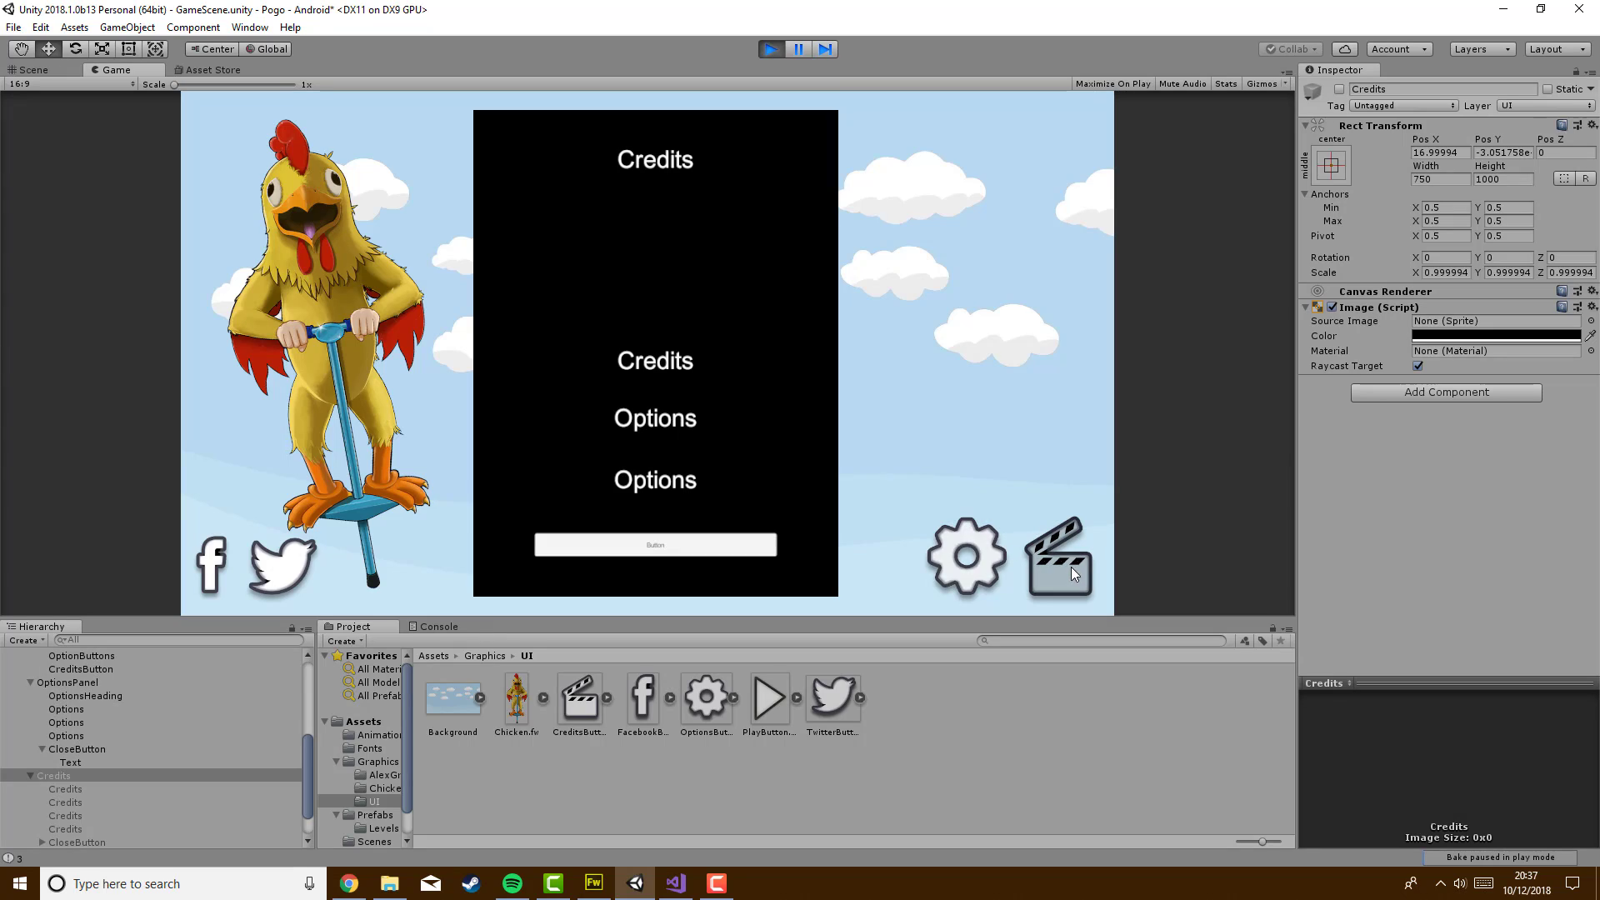
{"action": "left_click", "coordinate": [654, 545]}
{"action": "left_click", "coordinate": [938, 565]}
{"action": "left_click", "coordinate": [644, 537]}
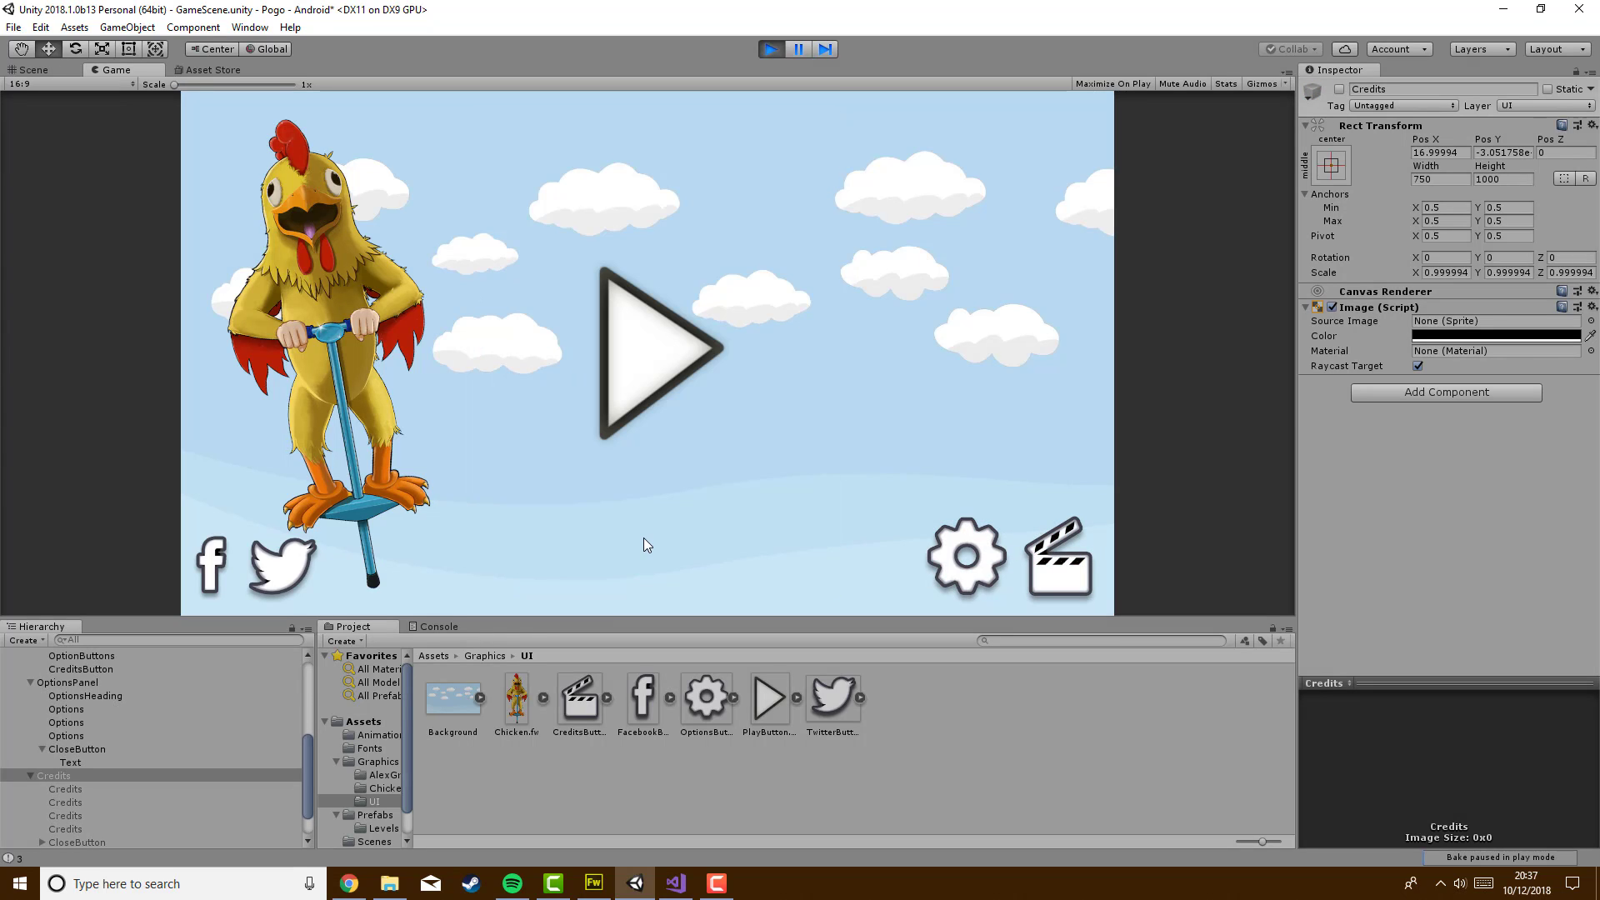
{"action": "left_click", "coordinate": [765, 50]}
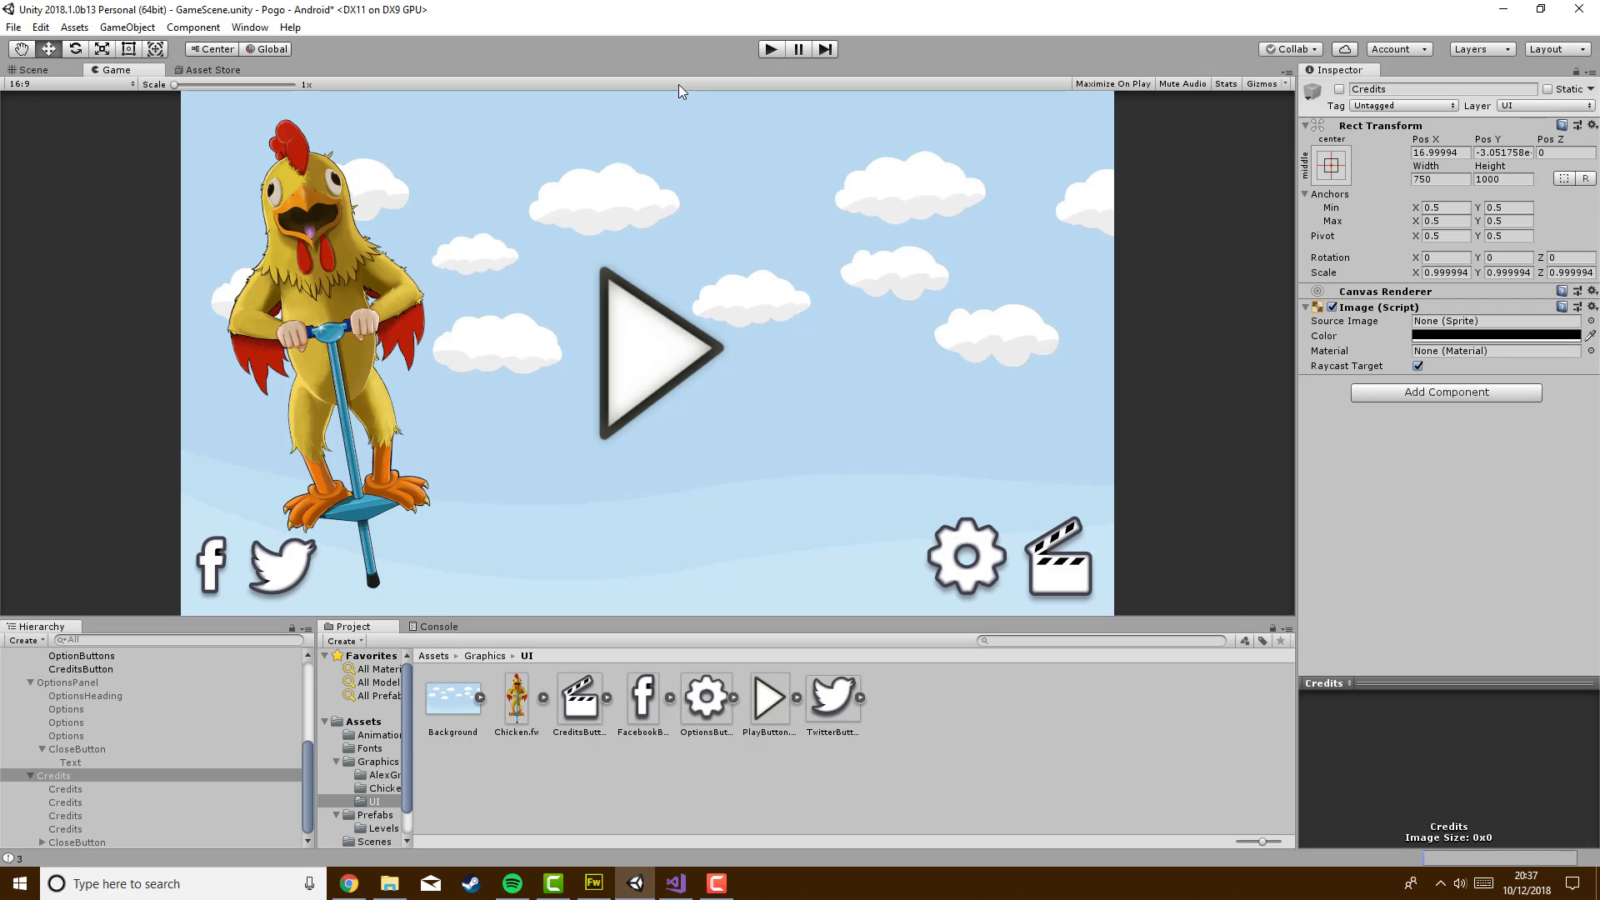
Preview the Game view at 3:2 Landscape and play-test switching between the options and credits panels and closing them
{"action": "left_click", "coordinate": [85, 83]}
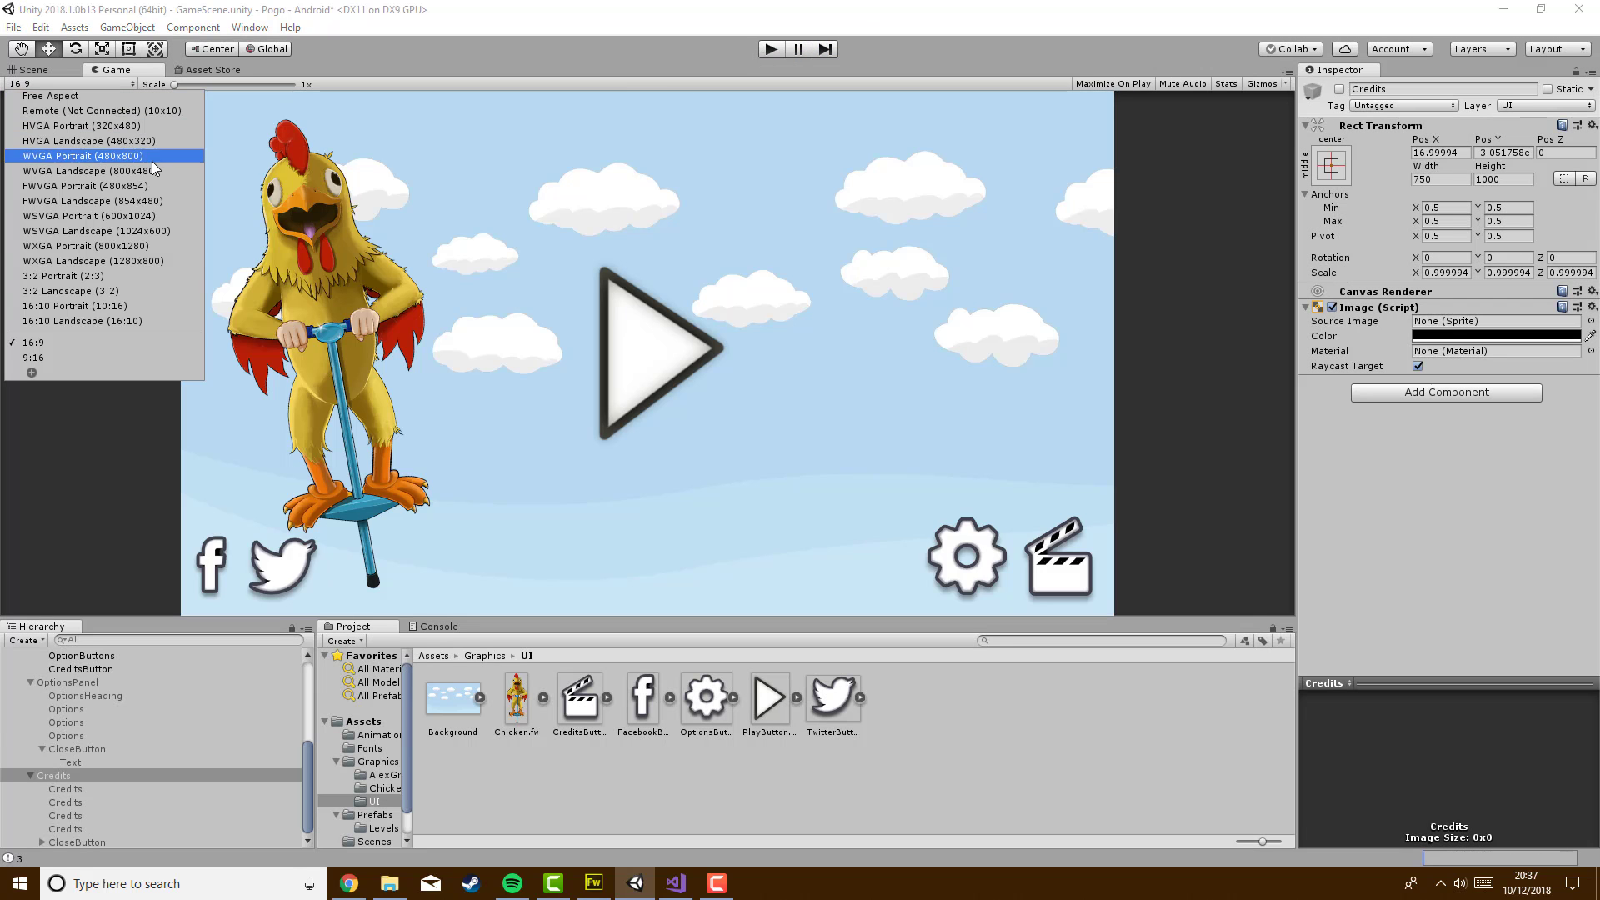
{"action": "left_click", "coordinate": [140, 293]}
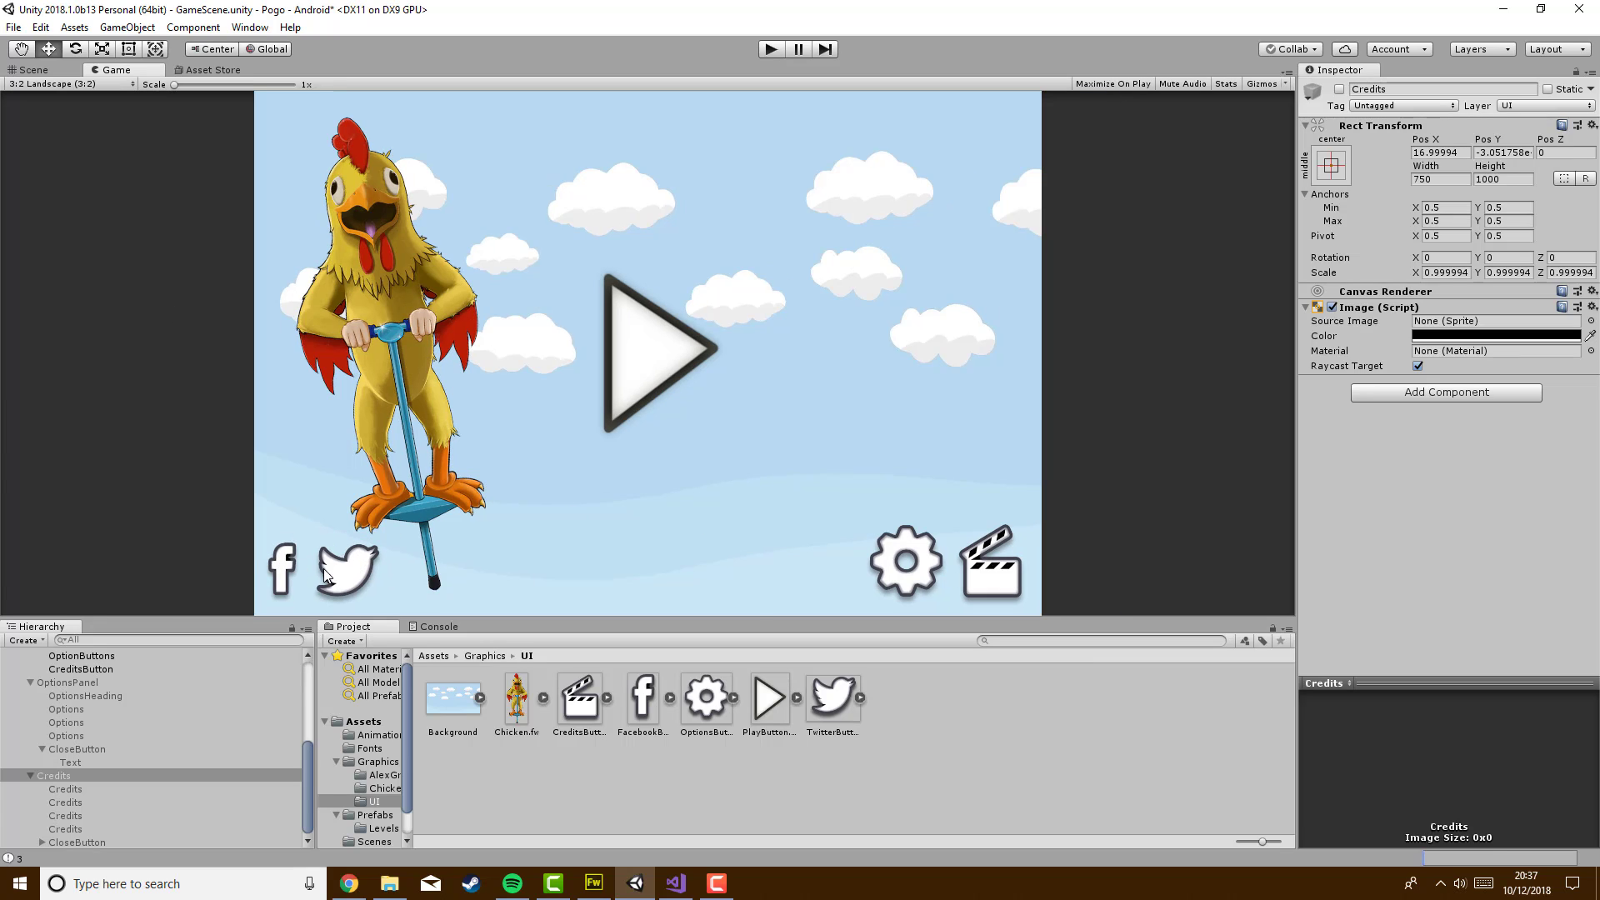
{"action": "left_click", "coordinate": [769, 55]}
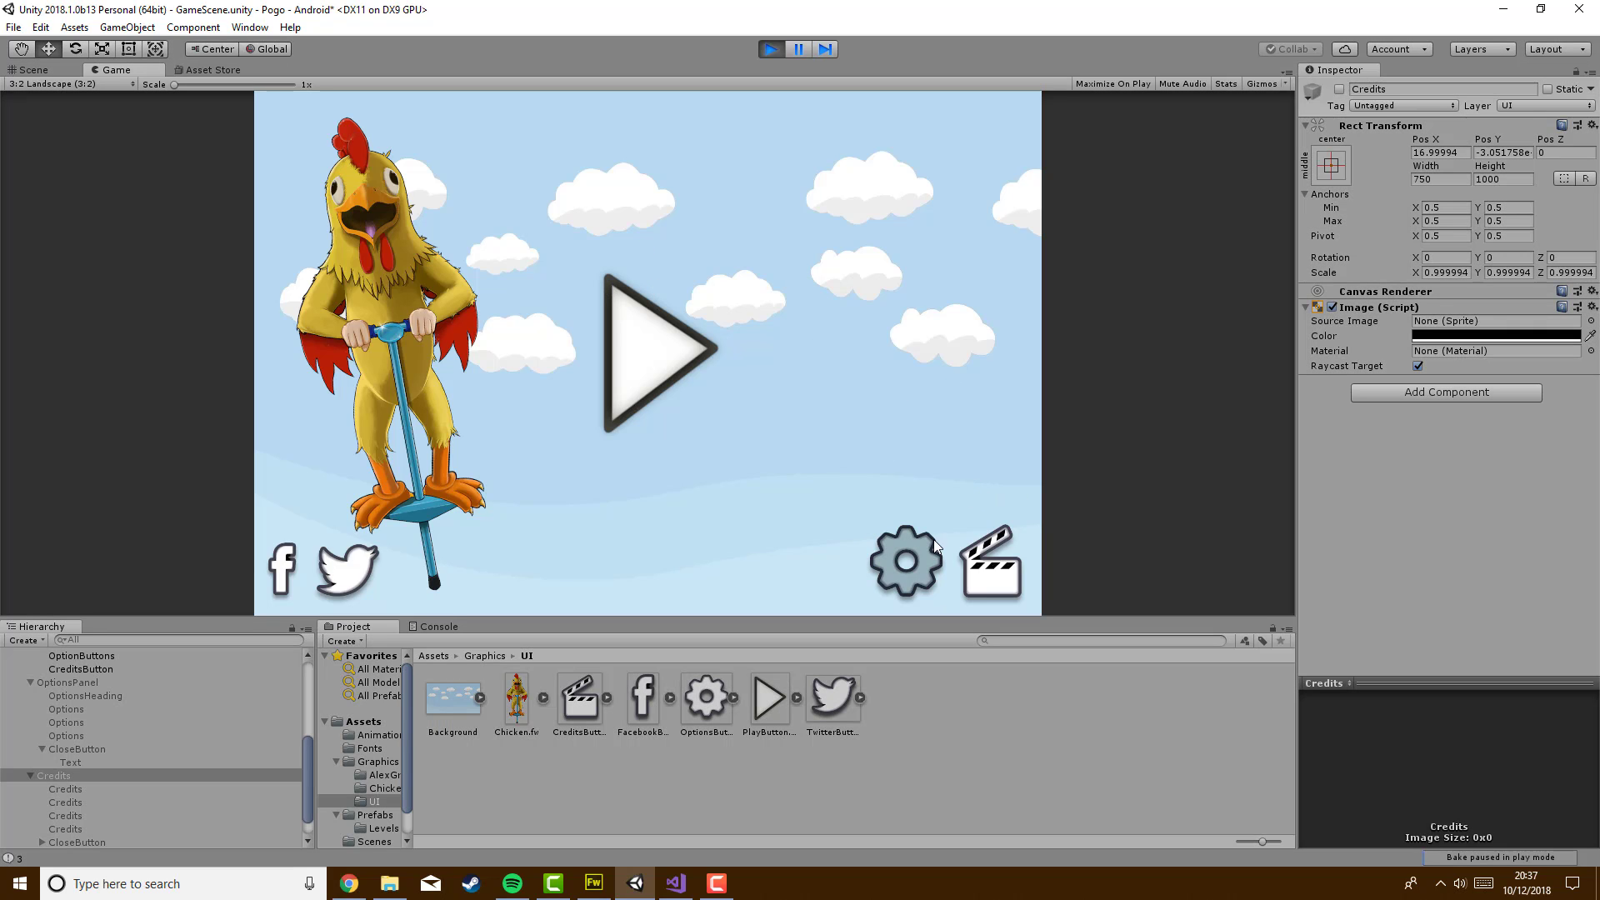
{"action": "left_click", "coordinate": [917, 542]}
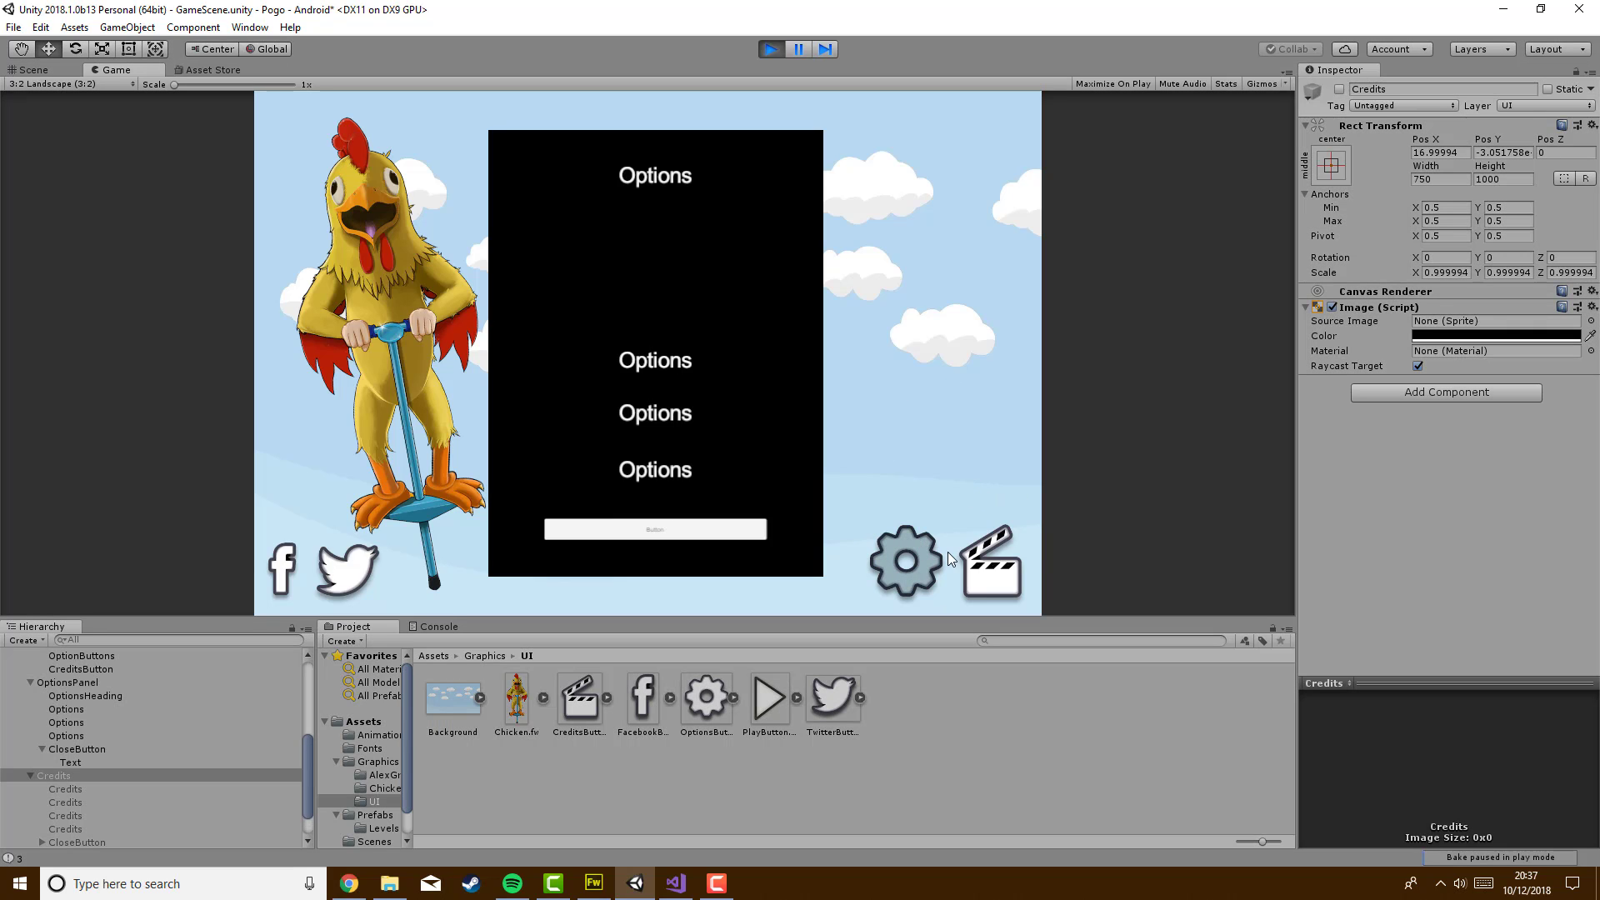
{"action": "left_click", "coordinate": [1006, 566]}
{"action": "left_click", "coordinate": [951, 563]}
{"action": "left_click", "coordinate": [1010, 566]}
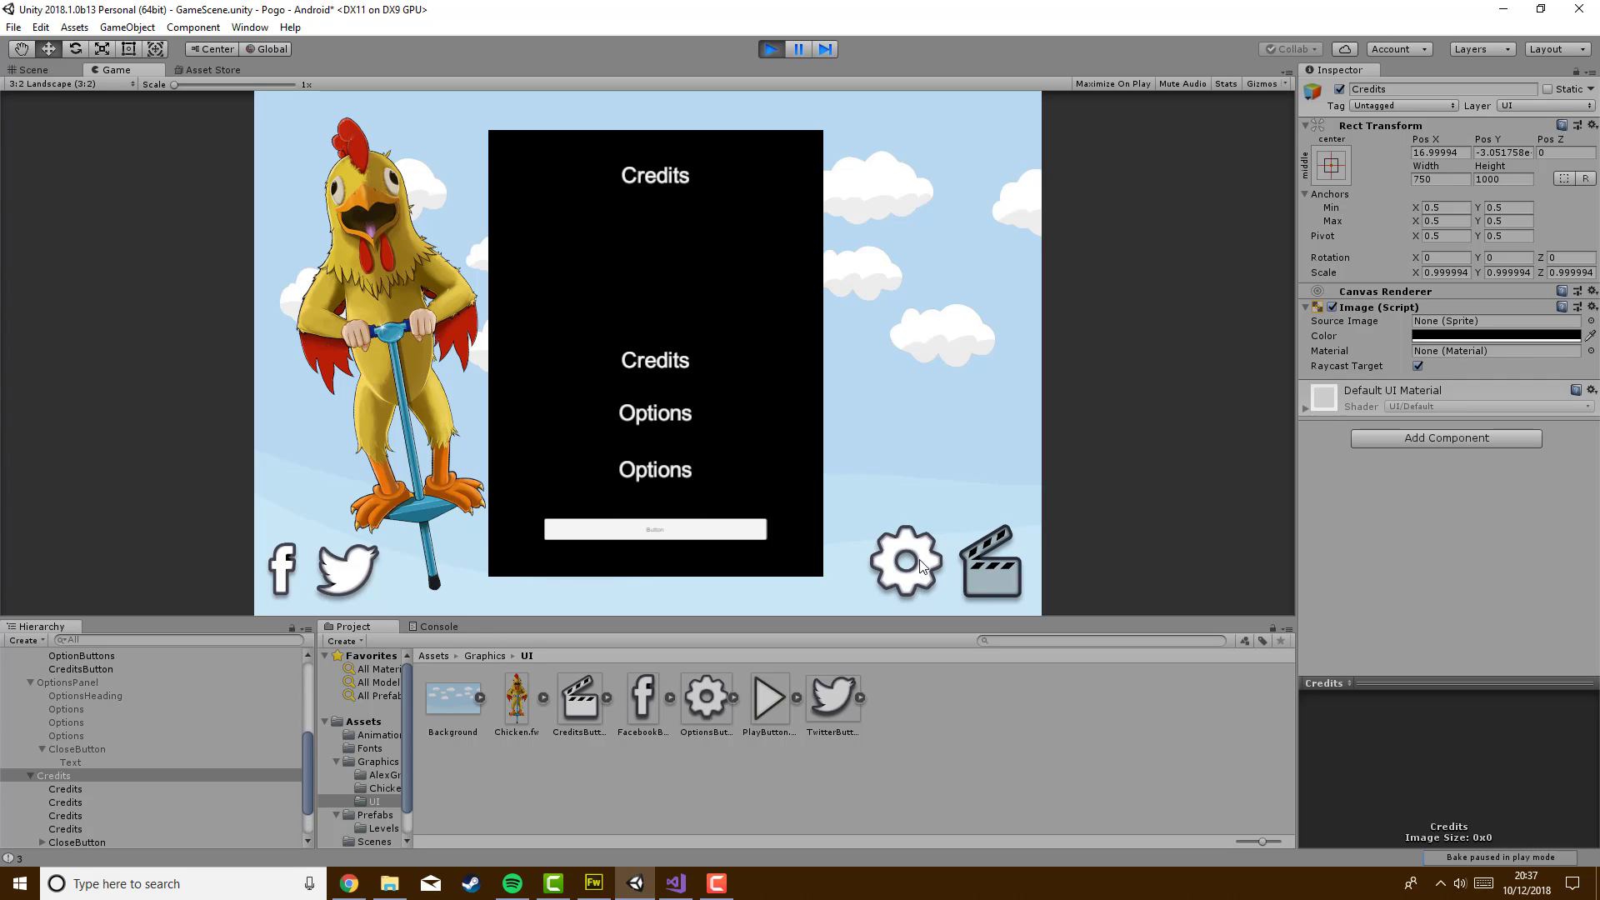
{"action": "left_click", "coordinate": [918, 558]}
{"action": "left_click", "coordinate": [980, 564]}
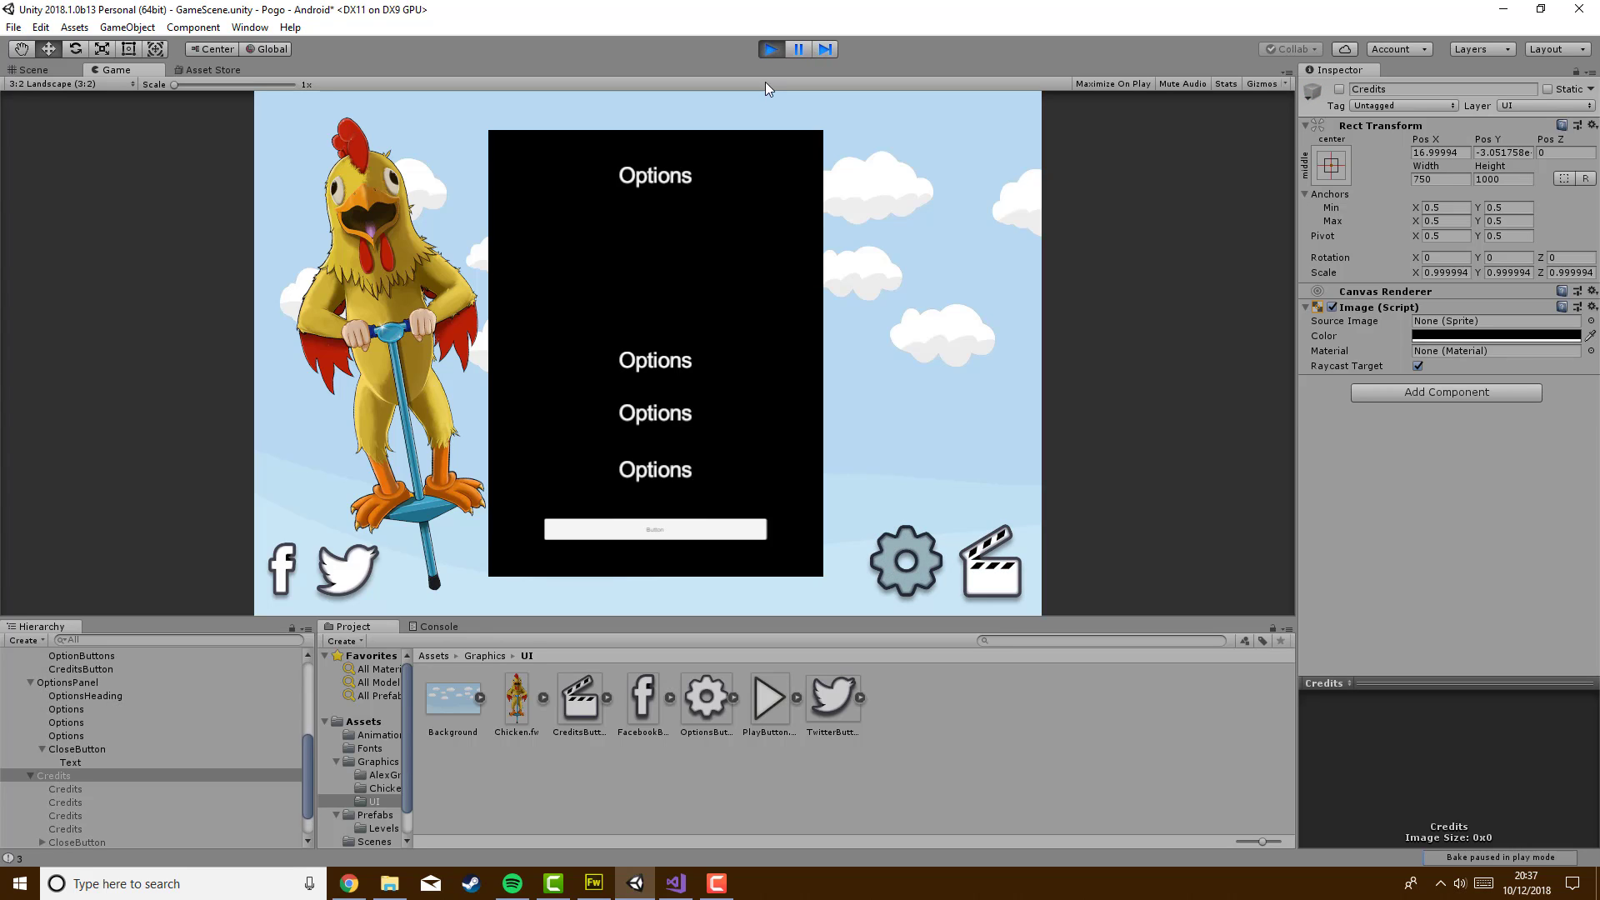
{"action": "left_click", "coordinate": [676, 529]}
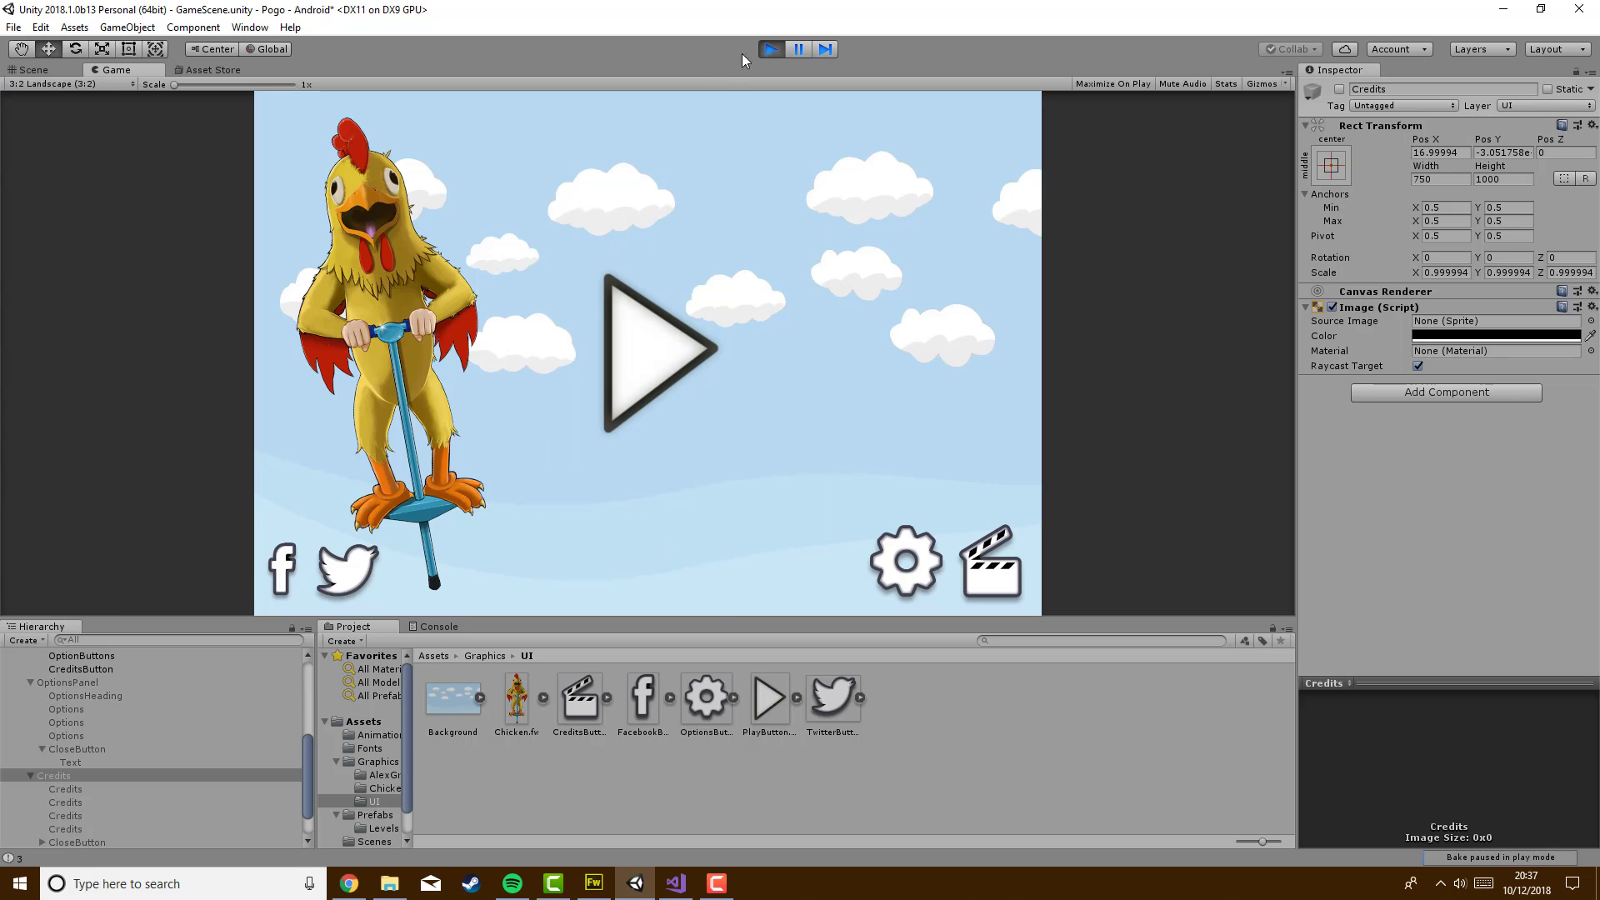
{"action": "left_click", "coordinate": [772, 50]}
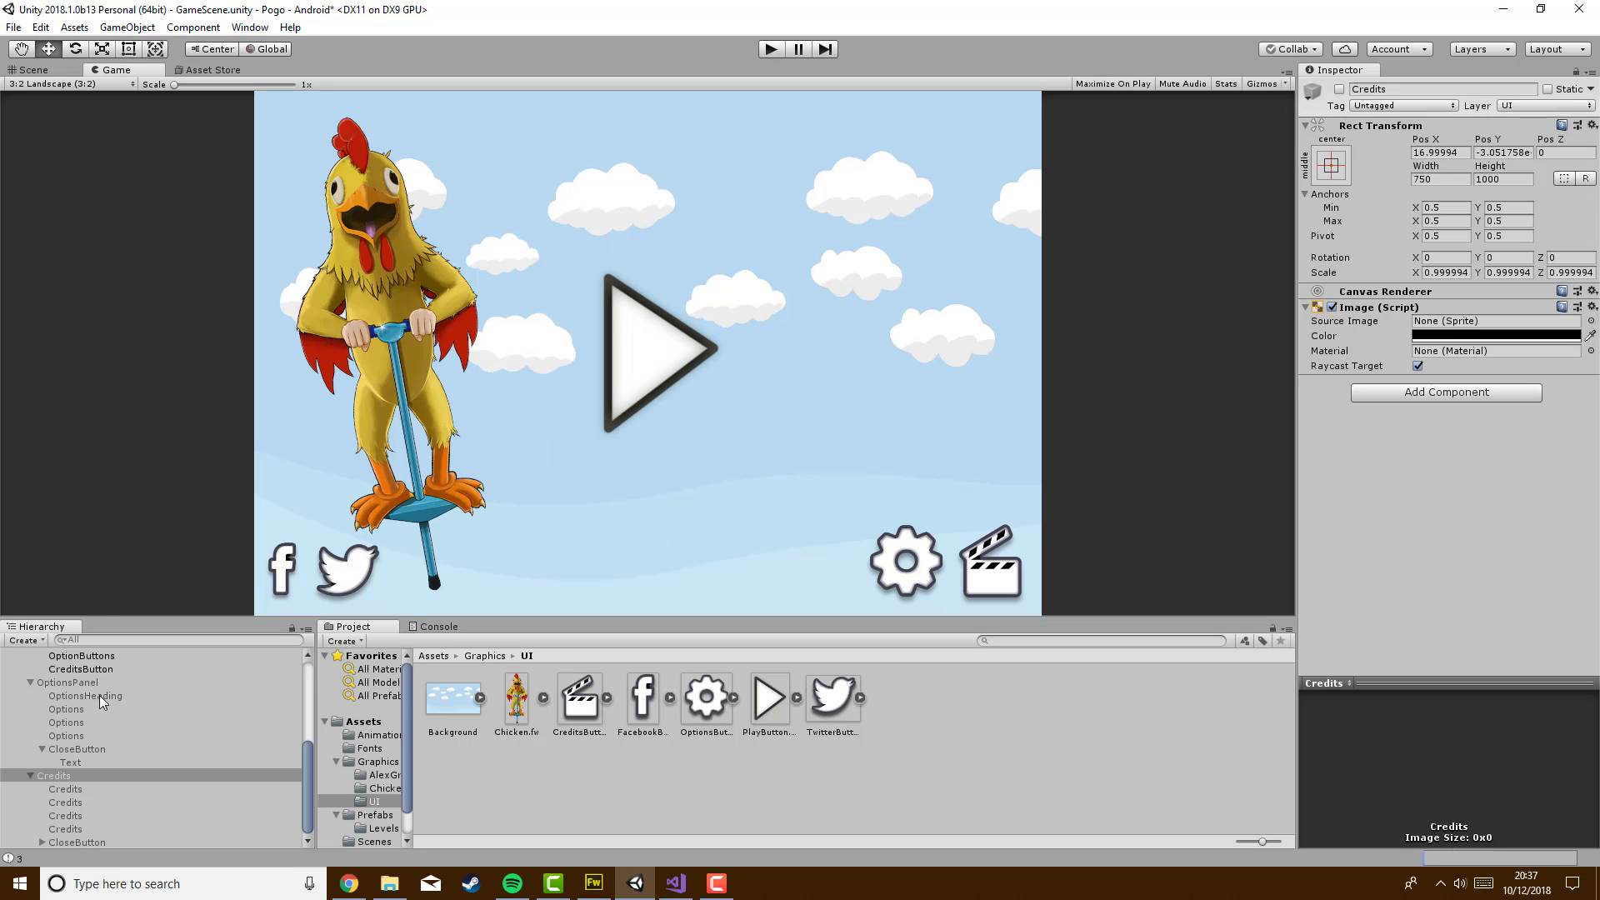
Preview the Game view at WVGA Portrait and WVGA Landscape (800x480), play-testing the panel buttons in the landscape format
{"action": "left_click", "coordinate": [108, 84]}
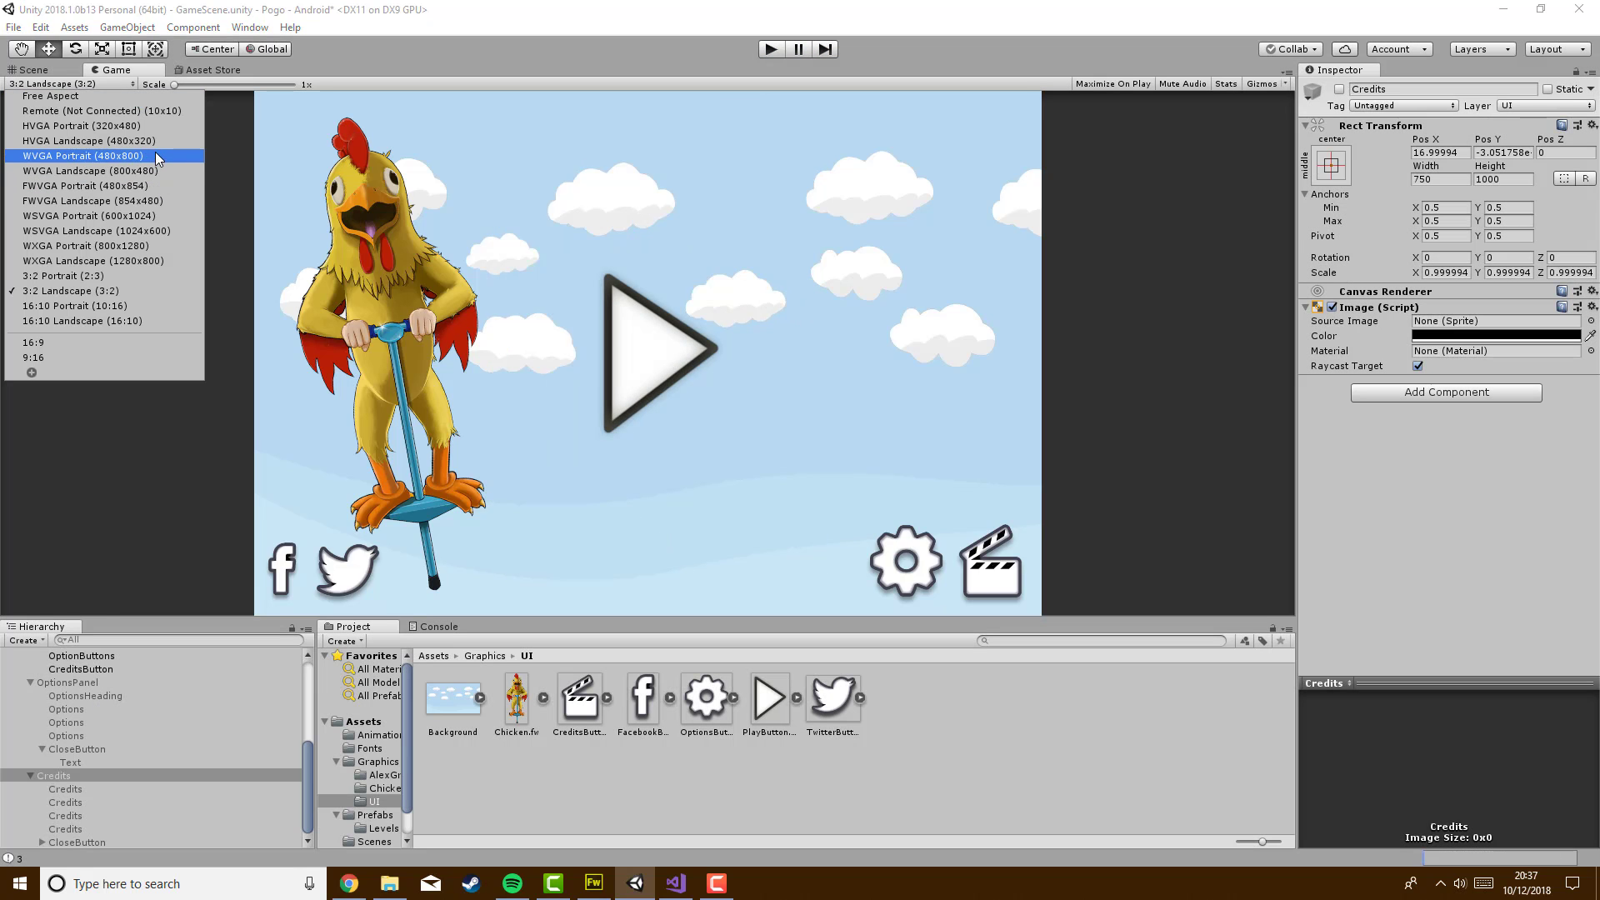
{"action": "left_click", "coordinate": [155, 152]}
{"action": "left_click", "coordinate": [114, 84]}
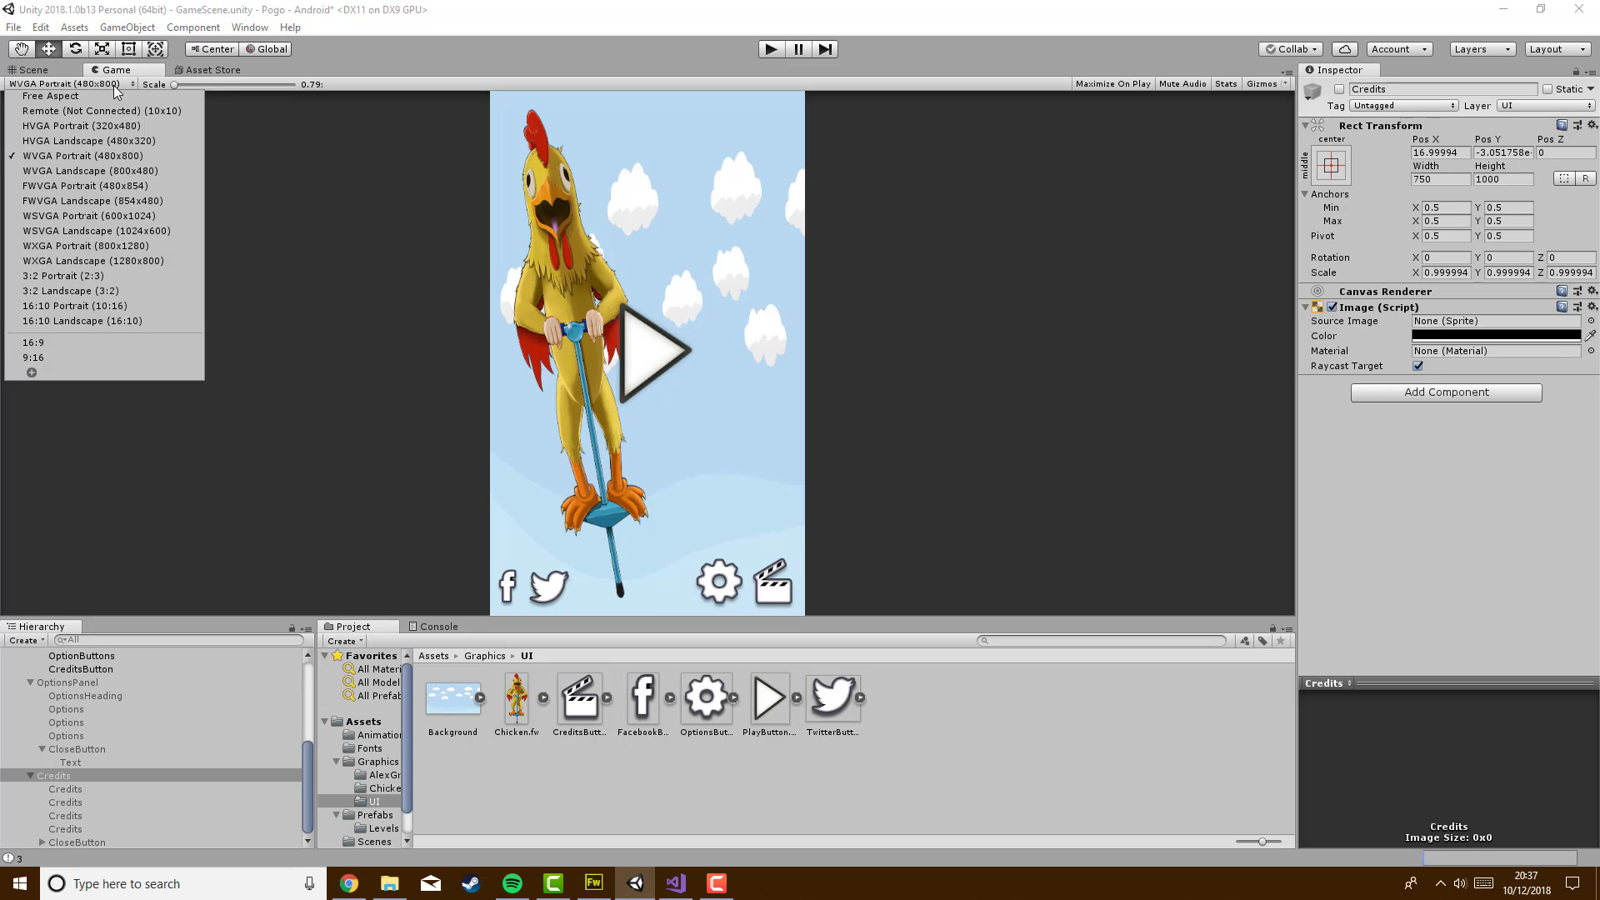
{"action": "left_click", "coordinate": [172, 169]}
{"action": "left_click", "coordinate": [768, 52]}
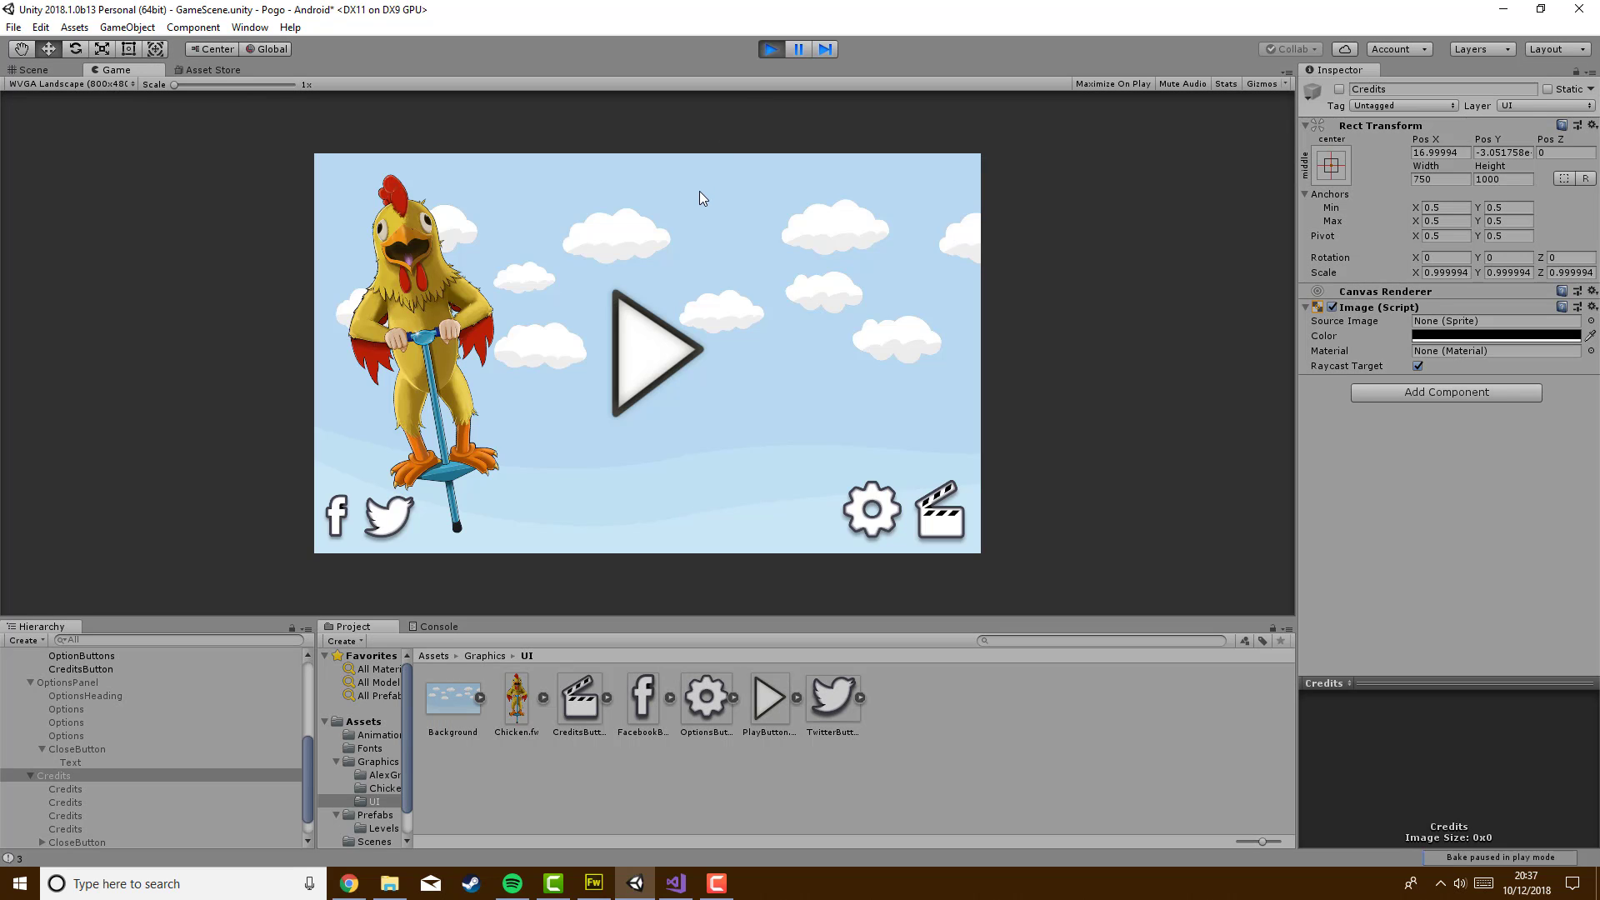
{"action": "left_click", "coordinate": [867, 504]}
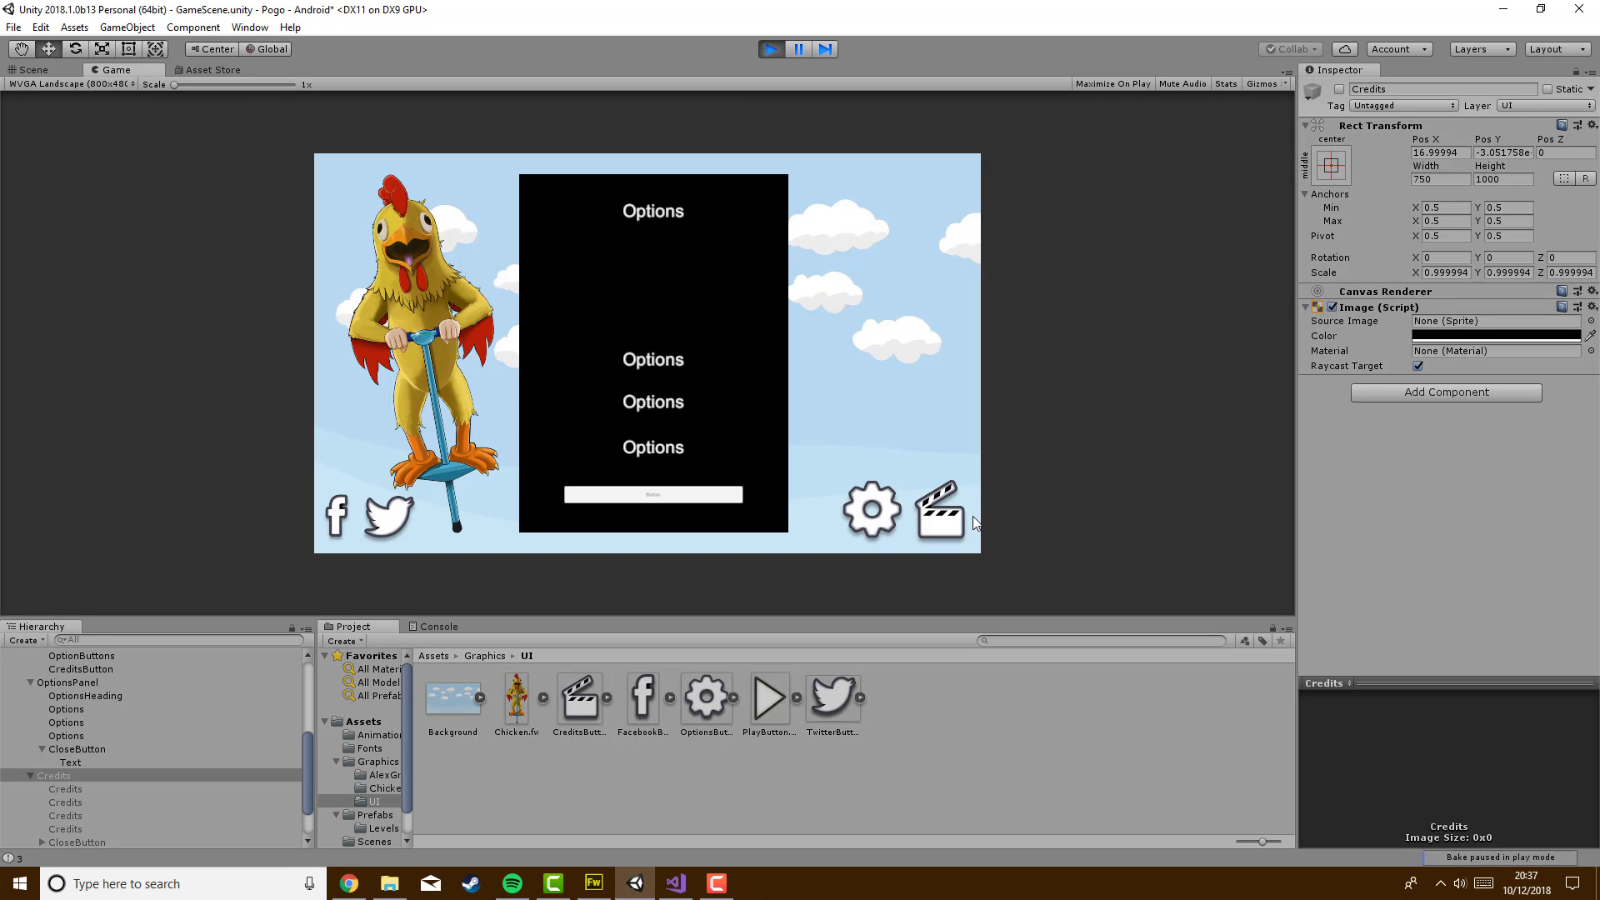
{"action": "left_click", "coordinate": [937, 516]}
{"action": "left_click", "coordinate": [887, 518]}
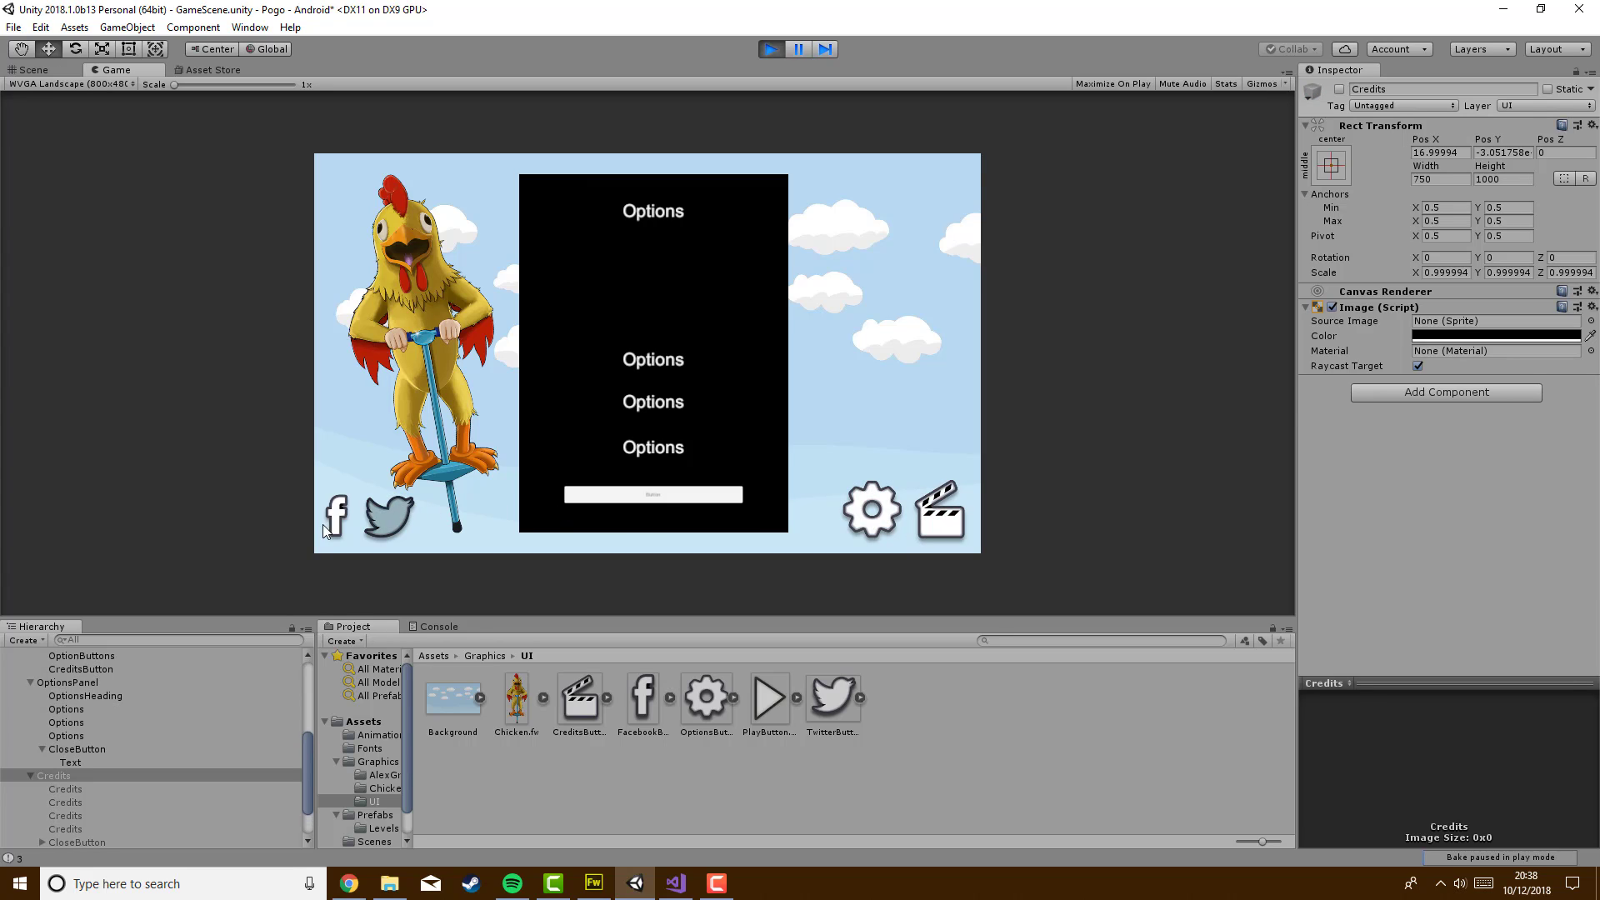
{"action": "left_click", "coordinate": [931, 529]}
{"action": "left_click", "coordinate": [849, 523]}
{"action": "left_click", "coordinate": [672, 497]}
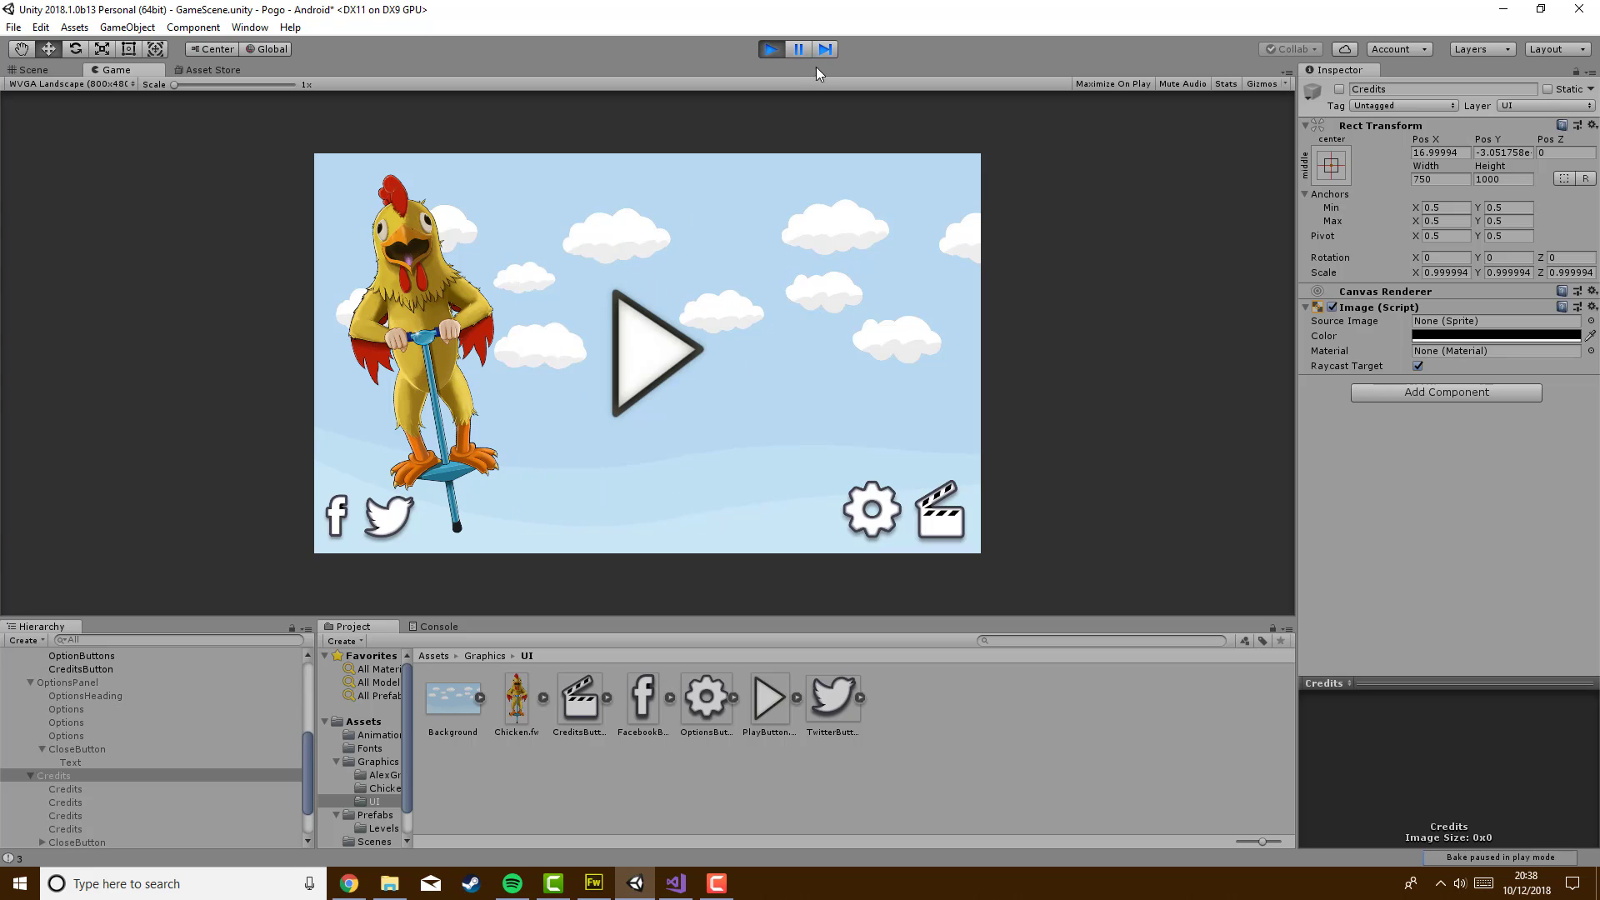
Exit play mode and set the Game view's aspect ratio to 16:9
{"action": "left_click", "coordinate": [772, 49]}
{"action": "left_click", "coordinate": [117, 83]}
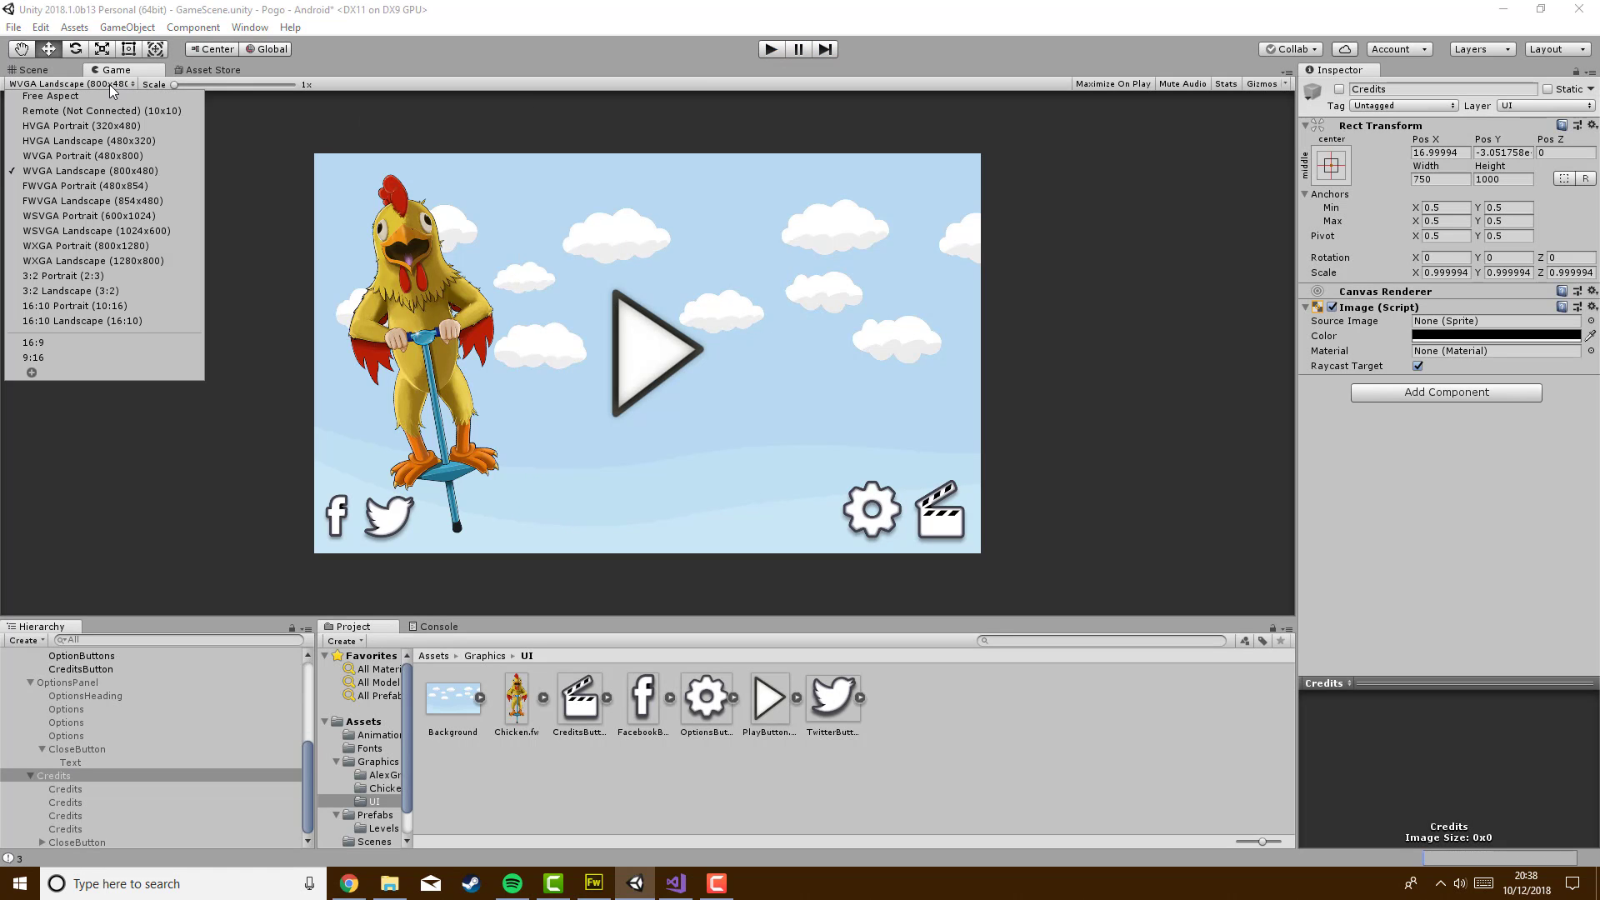
{"action": "left_click", "coordinate": [79, 344]}
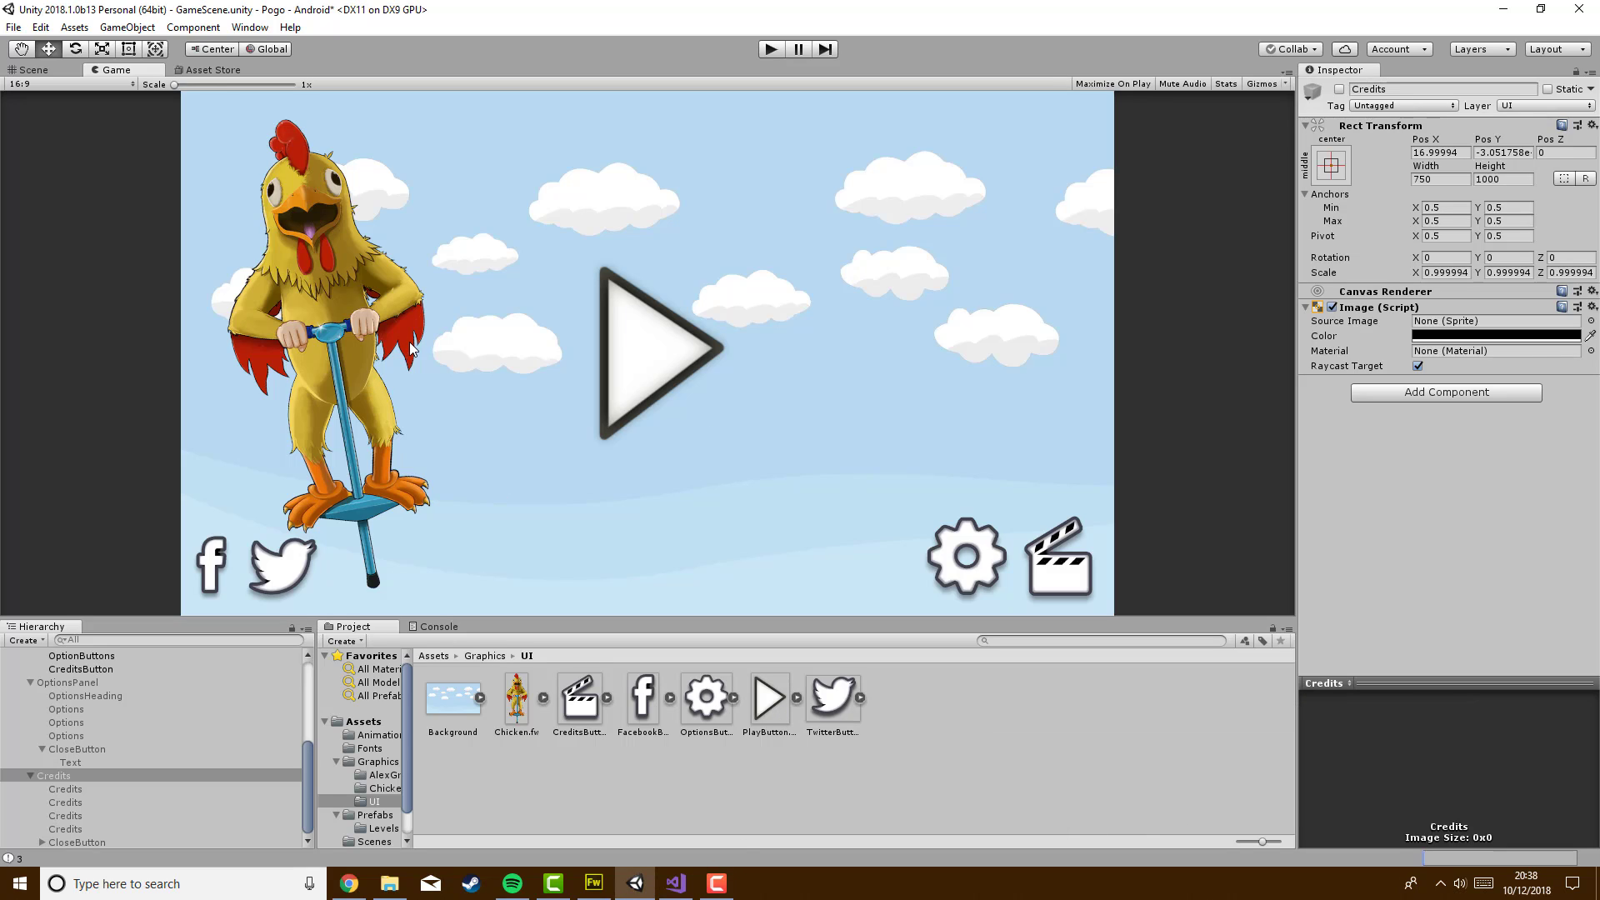
Show the root Assets folder, collapse the panels under TitleScreen in the hierarchy, and select TitleScreen
{"action": "left_click", "coordinate": [433, 657]}
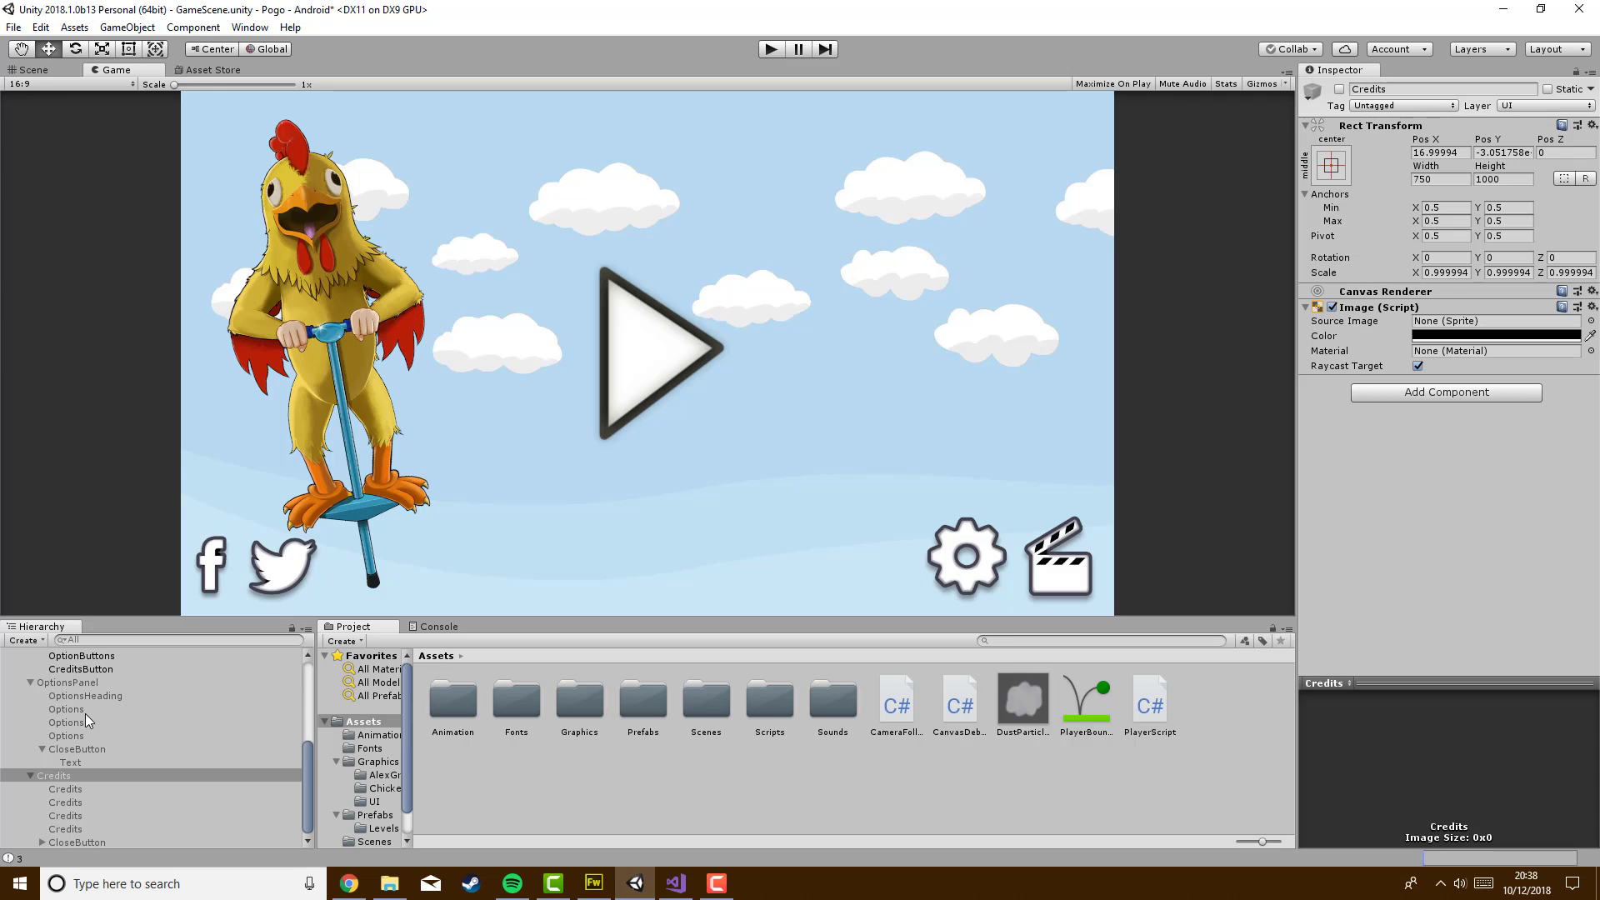
{"action": "left_click", "coordinate": [31, 776]}
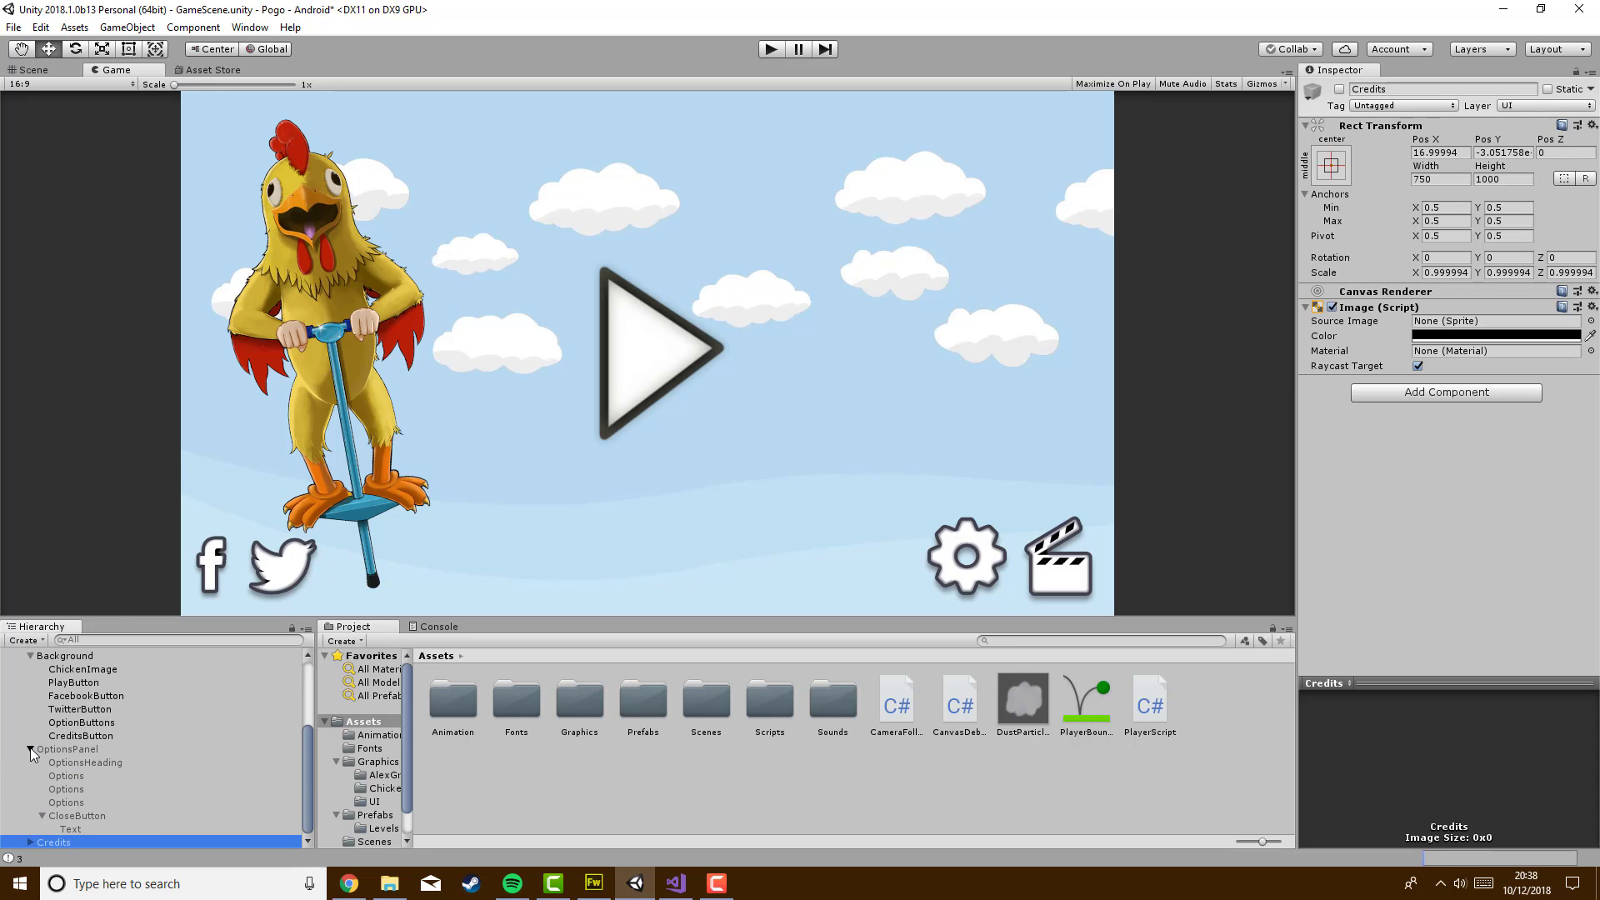
{"action": "left_click", "coordinate": [32, 735]}
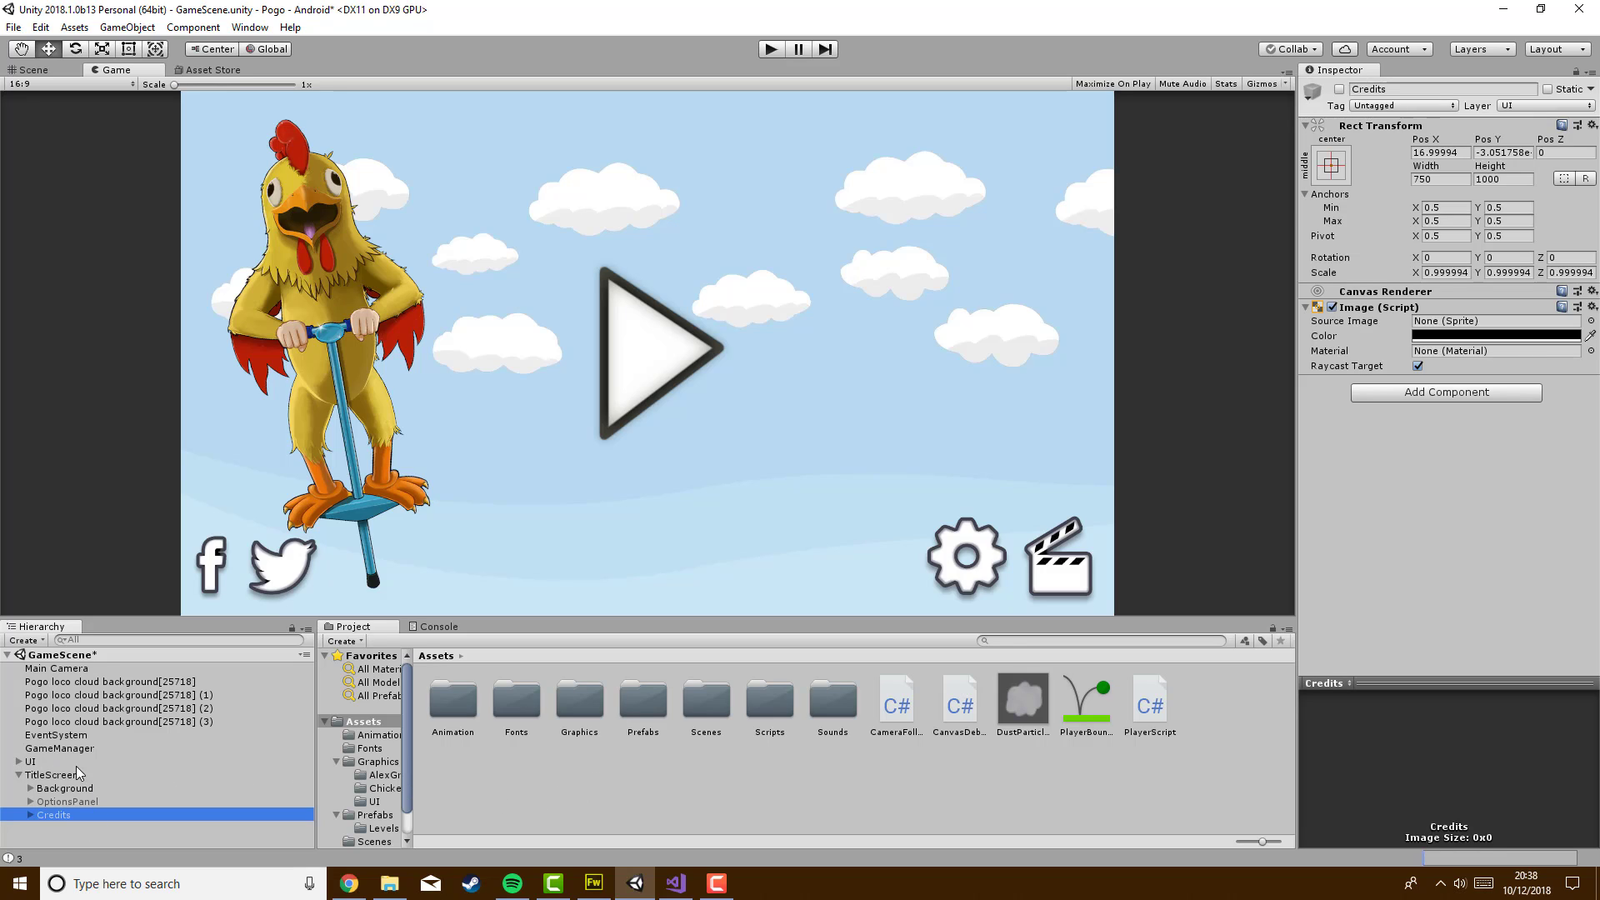
{"action": "left_click", "coordinate": [50, 775]}
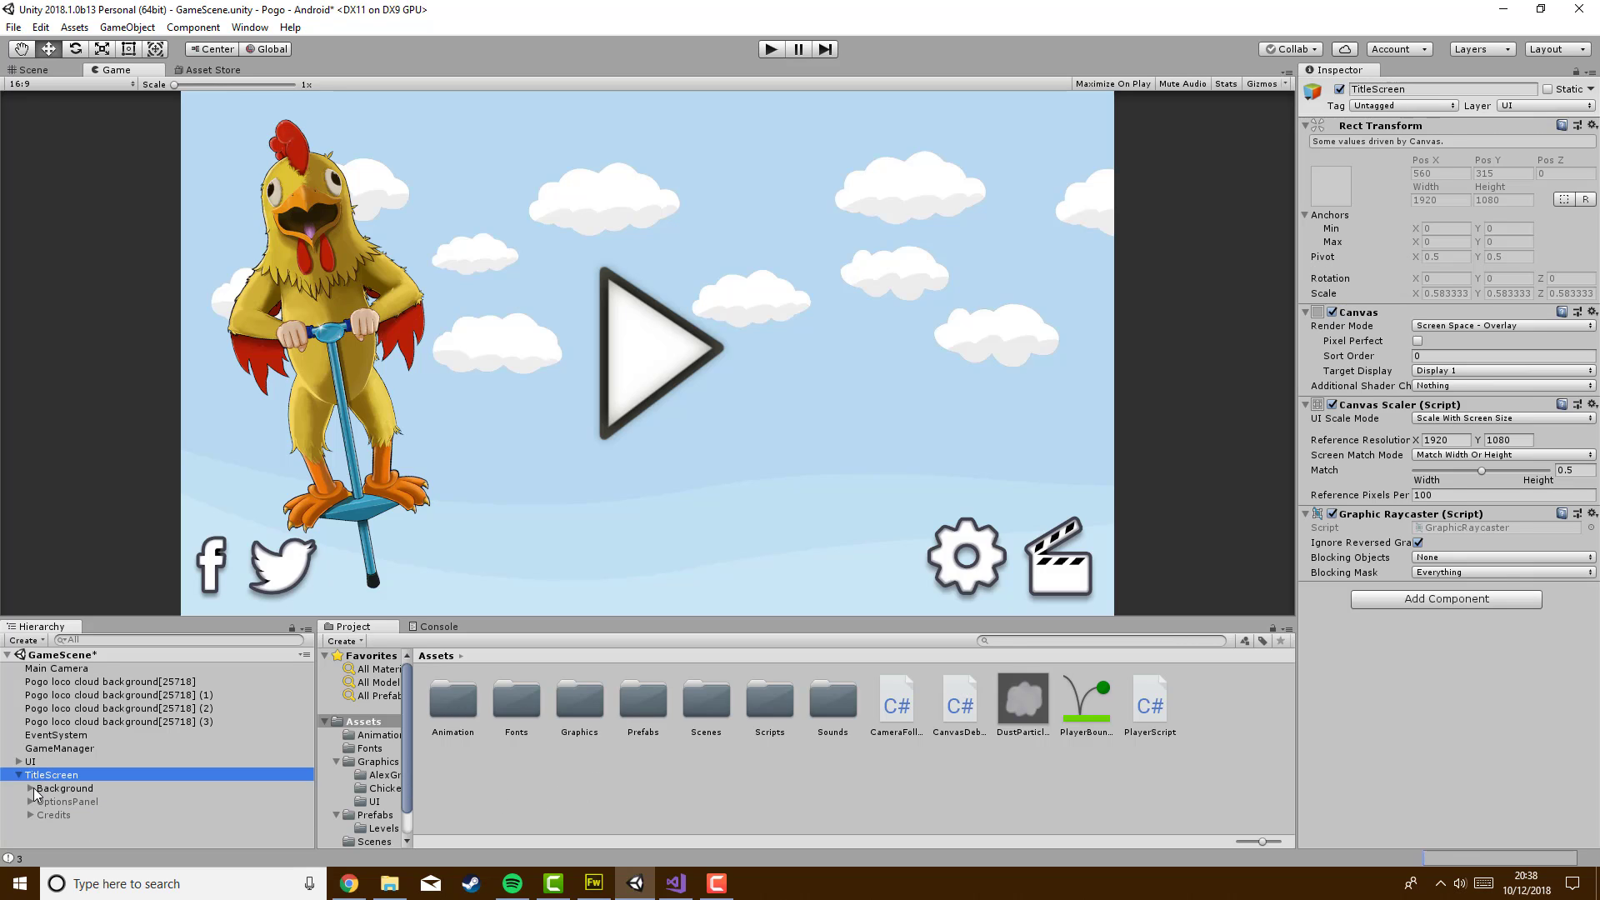
Create a C# script named TitleScreenScript in the Assets folder and open it in Visual Studio
{"action": "right_click", "coordinate": [527, 788]}
{"action": "mouse_move", "coordinate": [613, 445]}
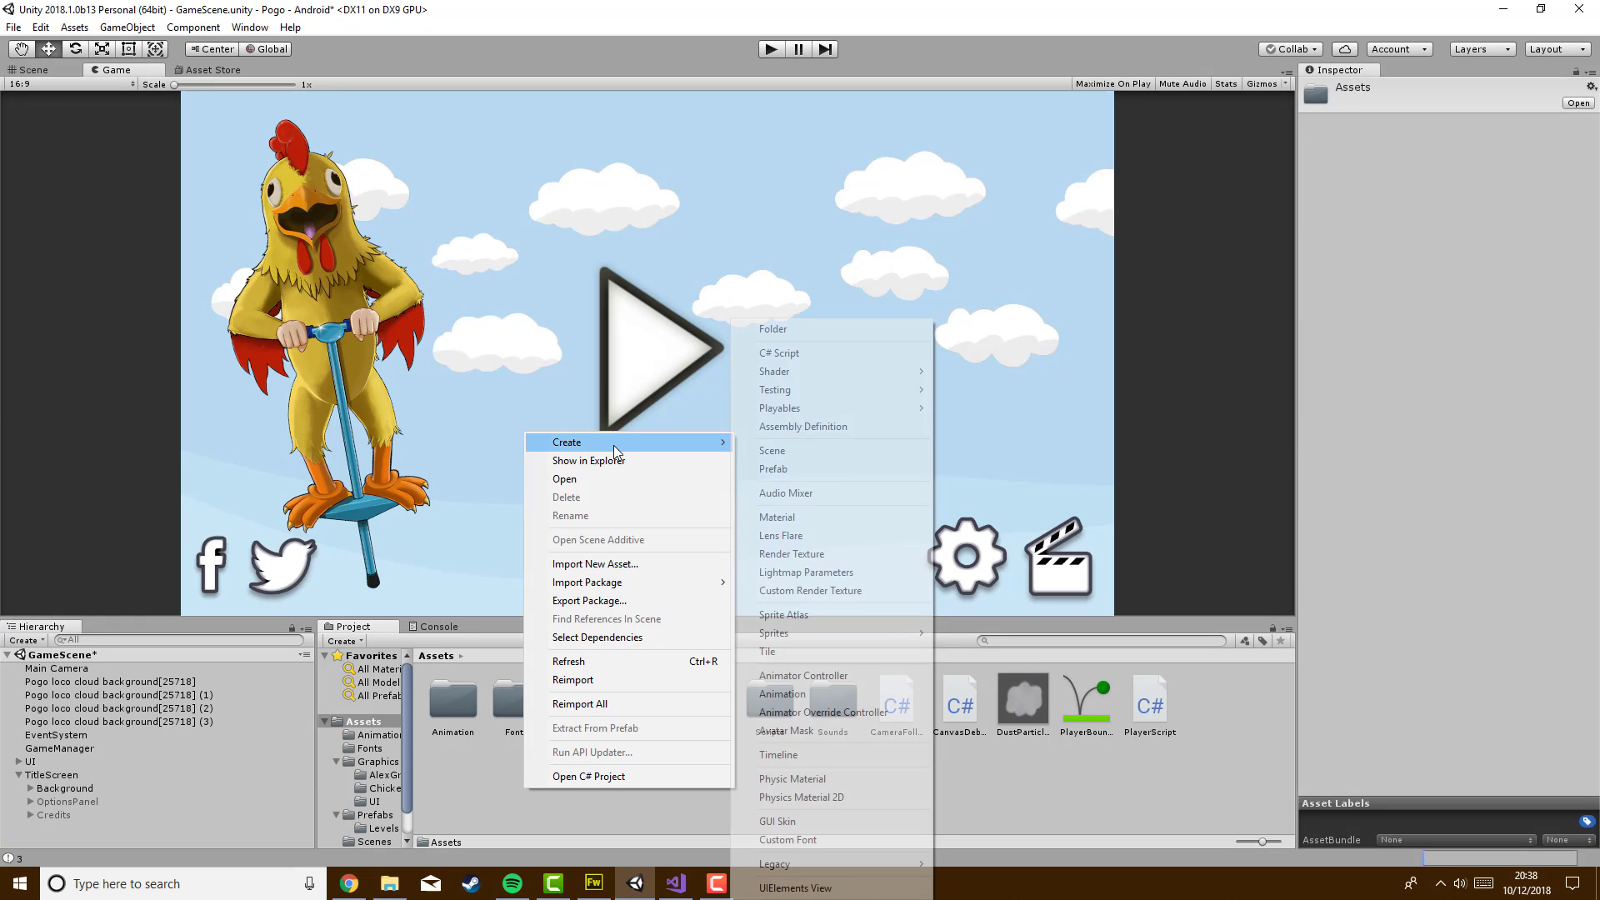
{"action": "left_click", "coordinate": [821, 354]}
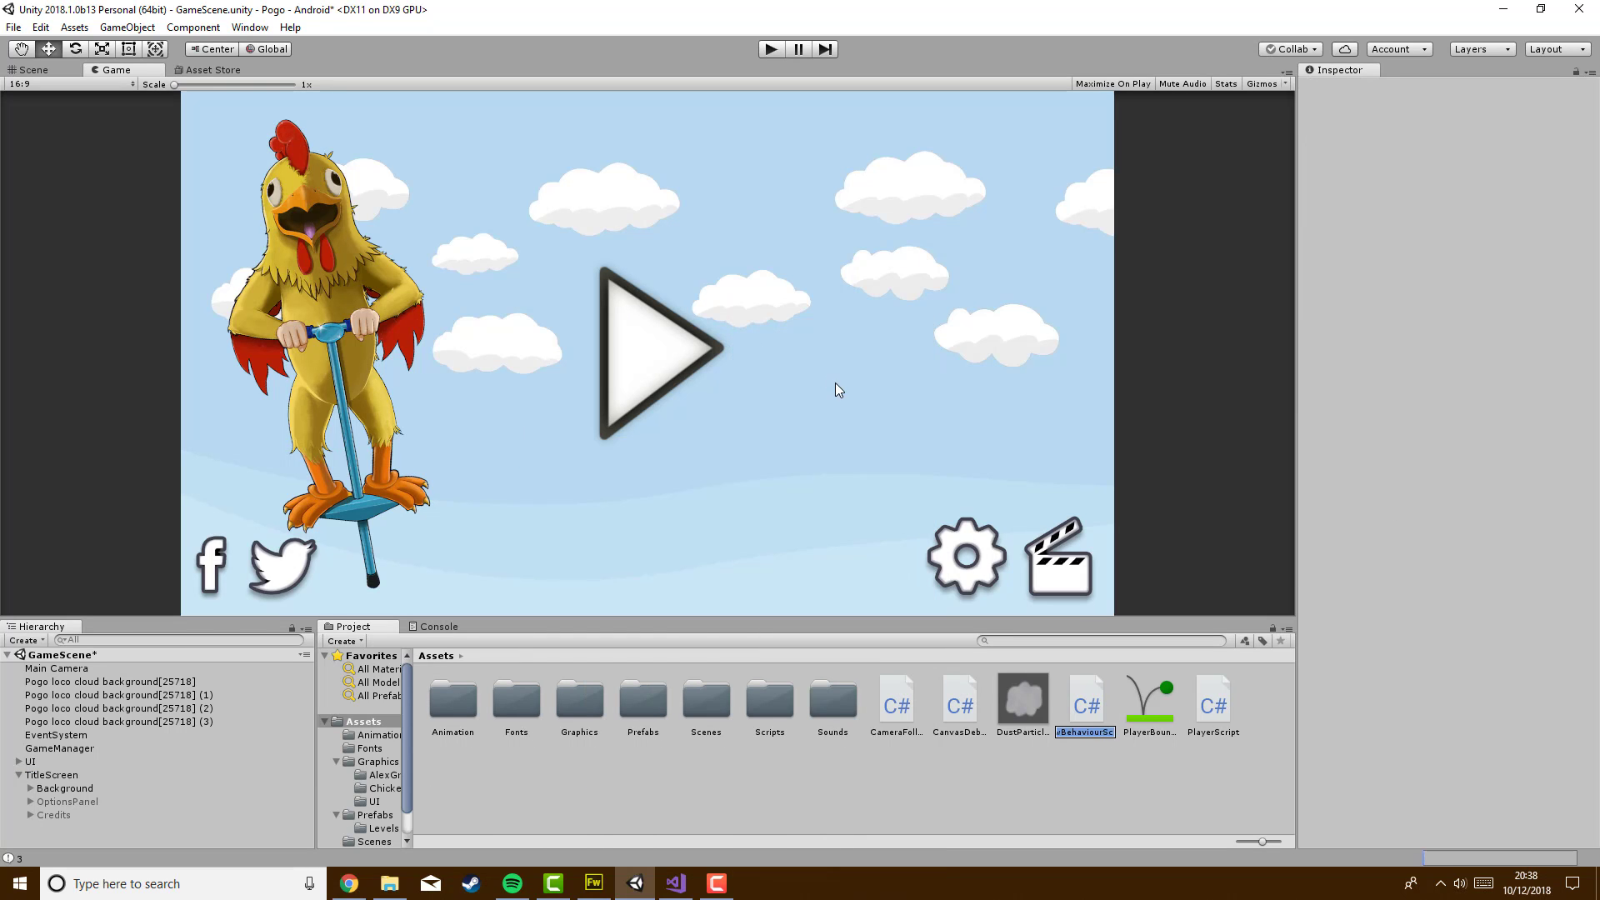
{"action": "type", "text": "TitleScreenScript"}
{"action": "key", "text": "Return"}
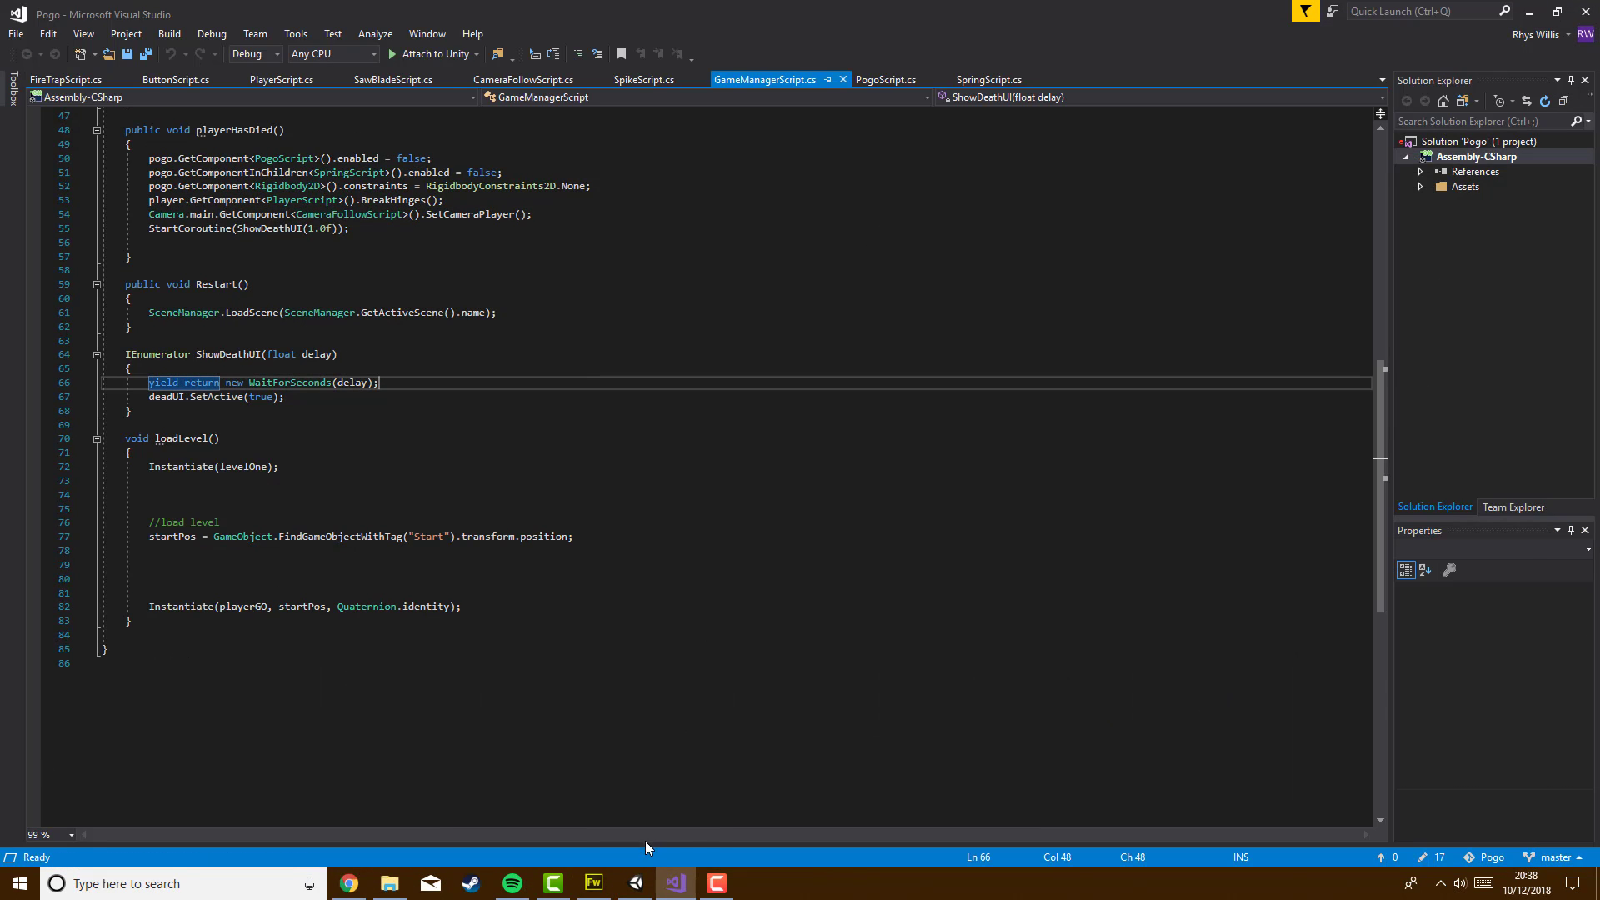
{"action": "left_click", "coordinate": [636, 884]}
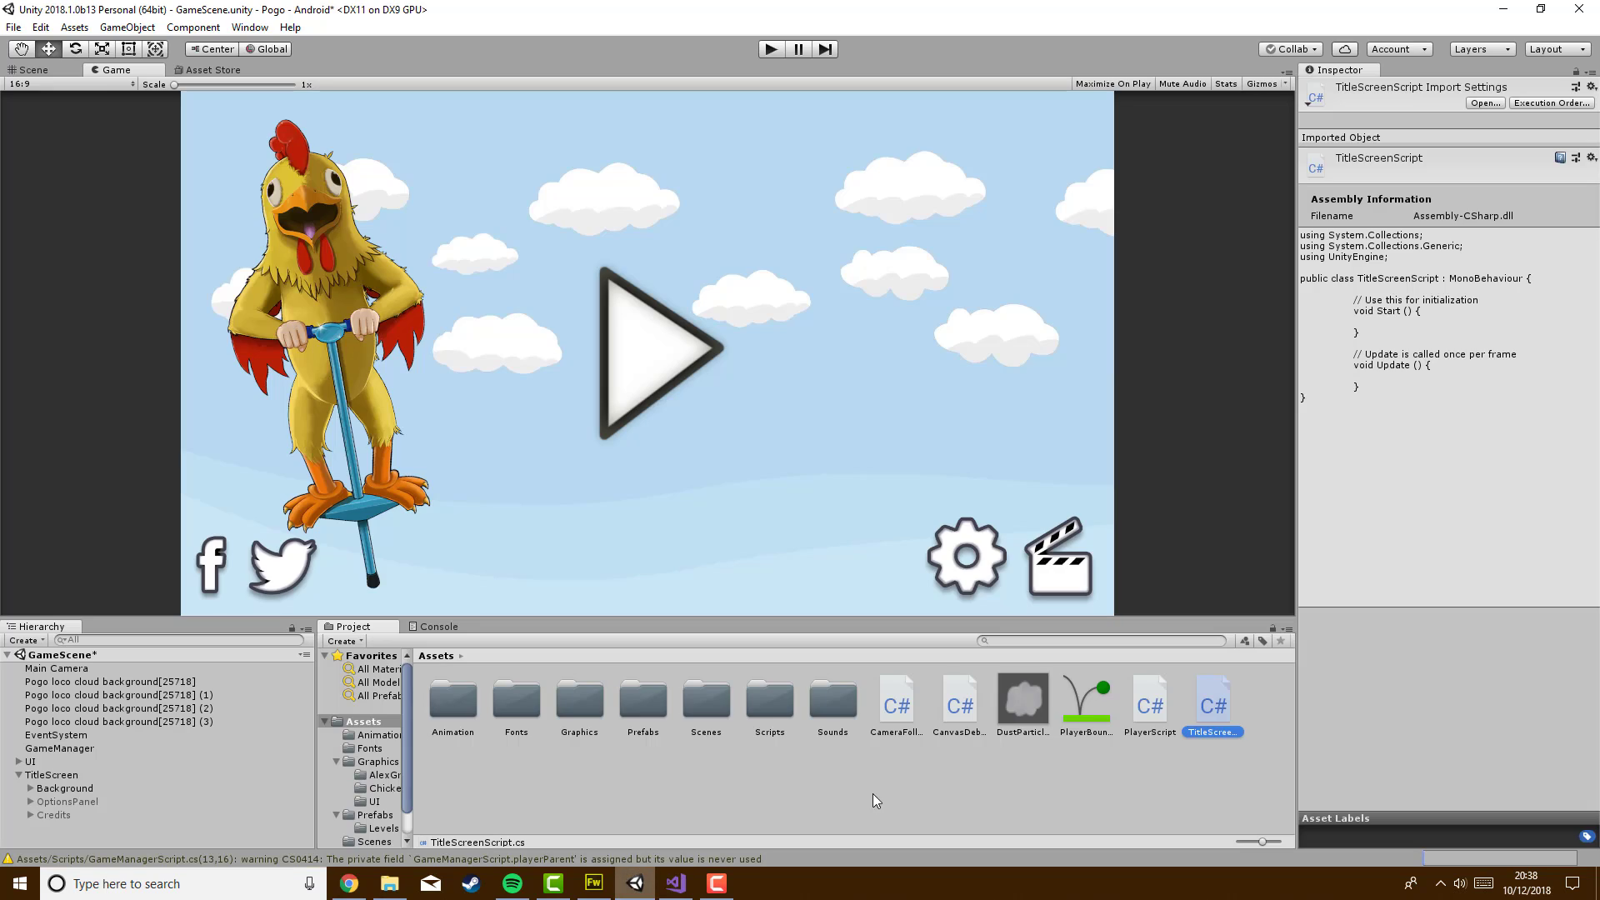
{"action": "double_click", "coordinate": [1206, 690]}
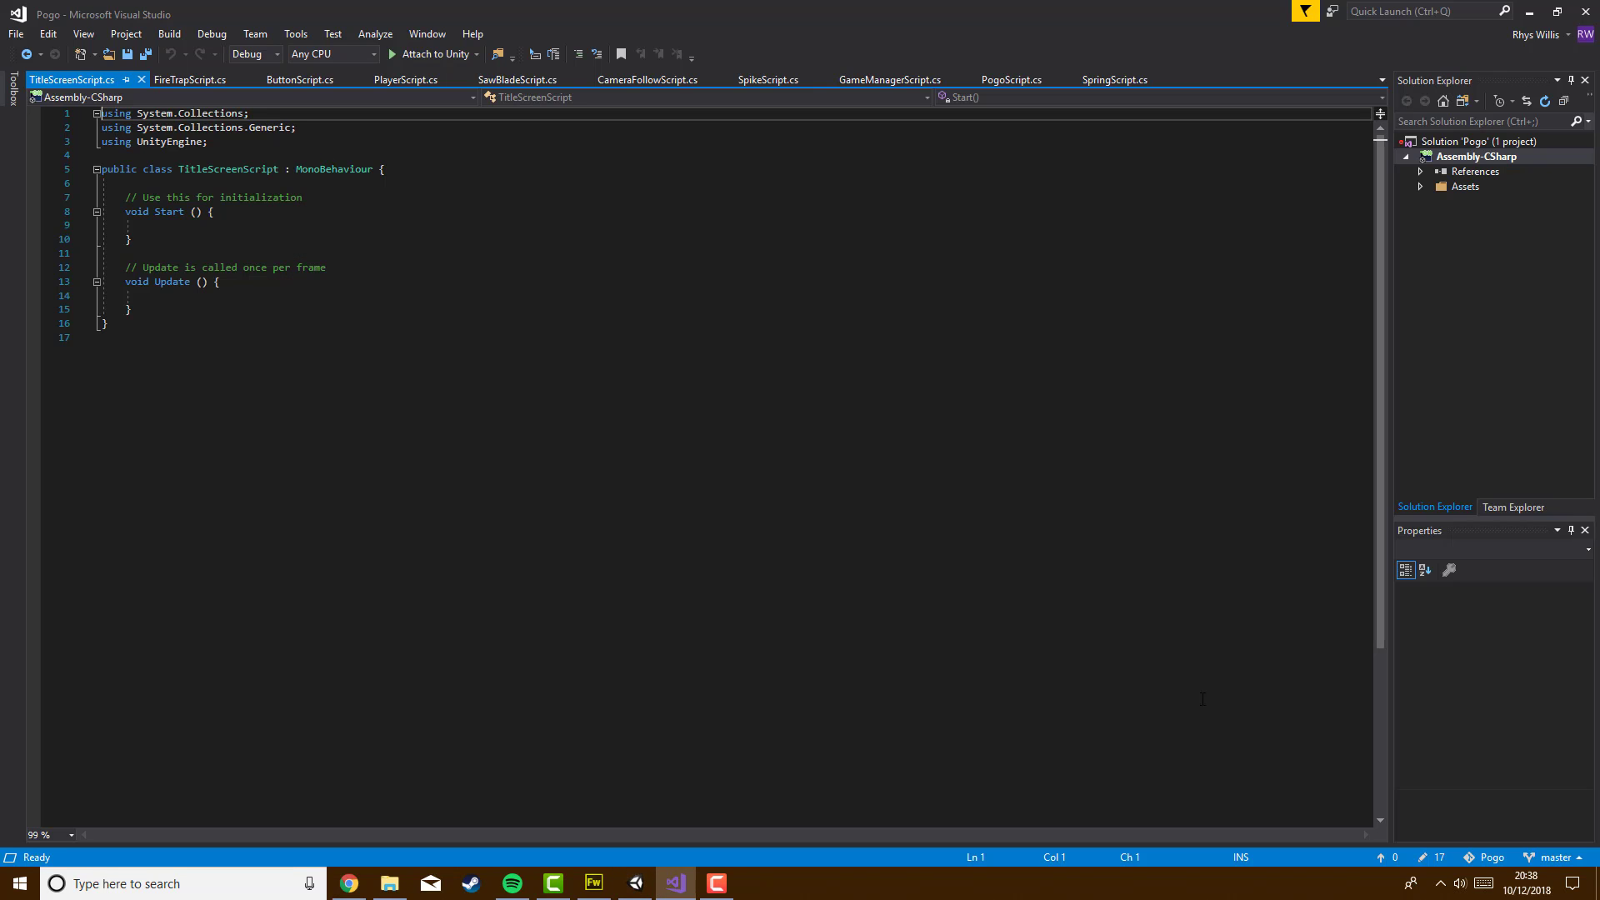
Switch to Unity and attach TitleScreenScript to the TitleScreen object as a component
{"action": "left_click", "coordinate": [641, 885]}
{"action": "left_click", "coordinate": [52, 775]}
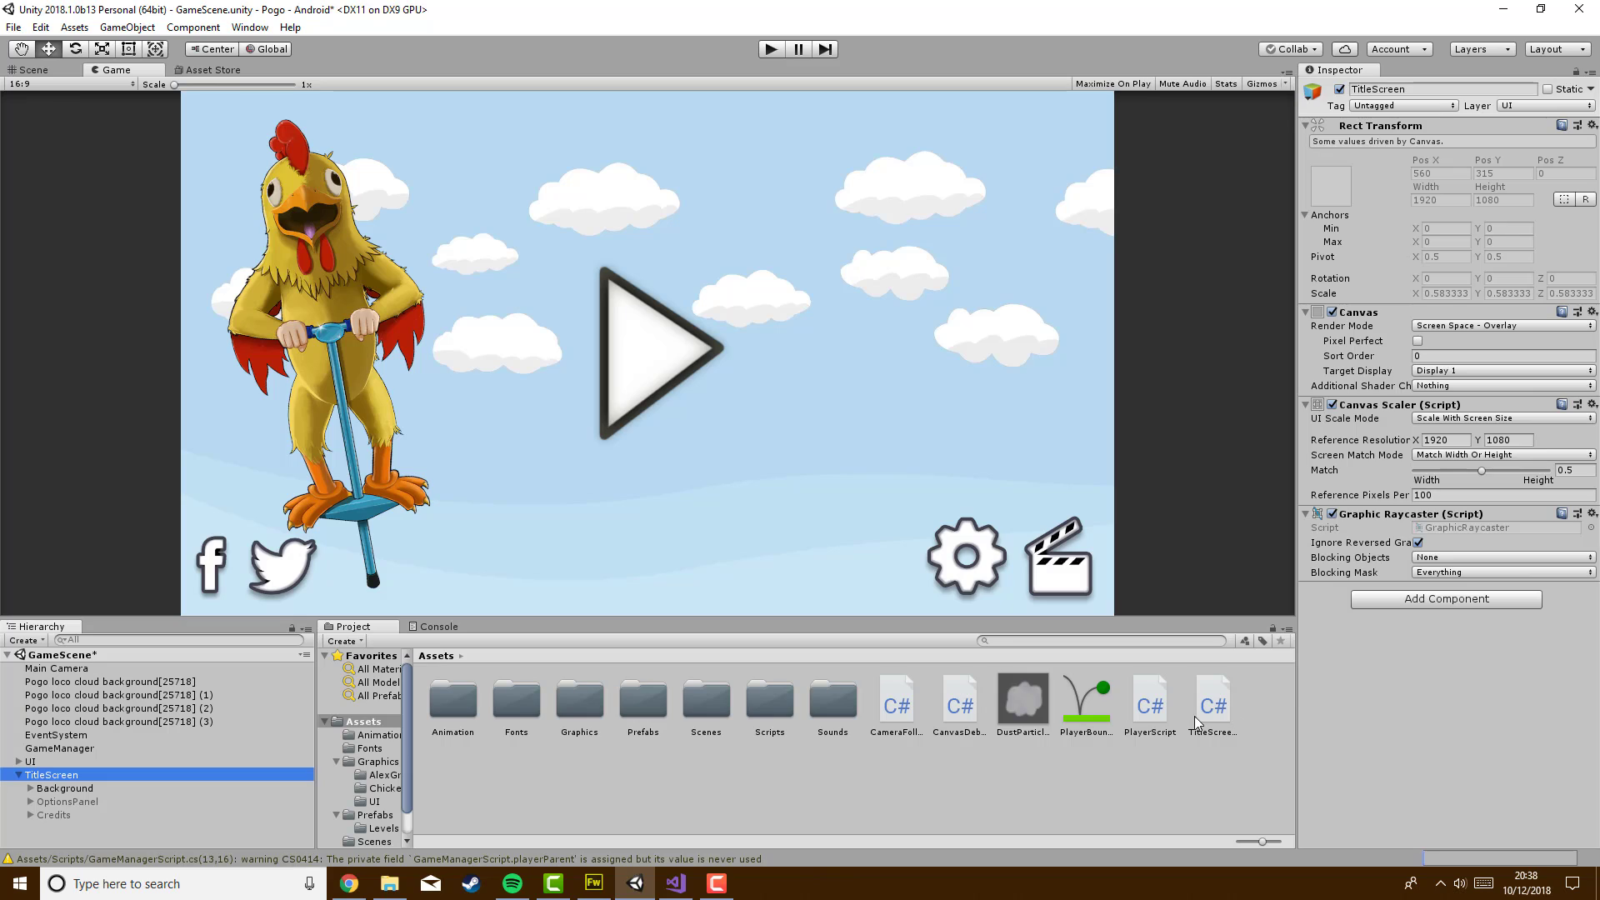
{"action": "left_click_drag", "start_coordinate": [1200, 715], "coordinate": [1454, 644]}
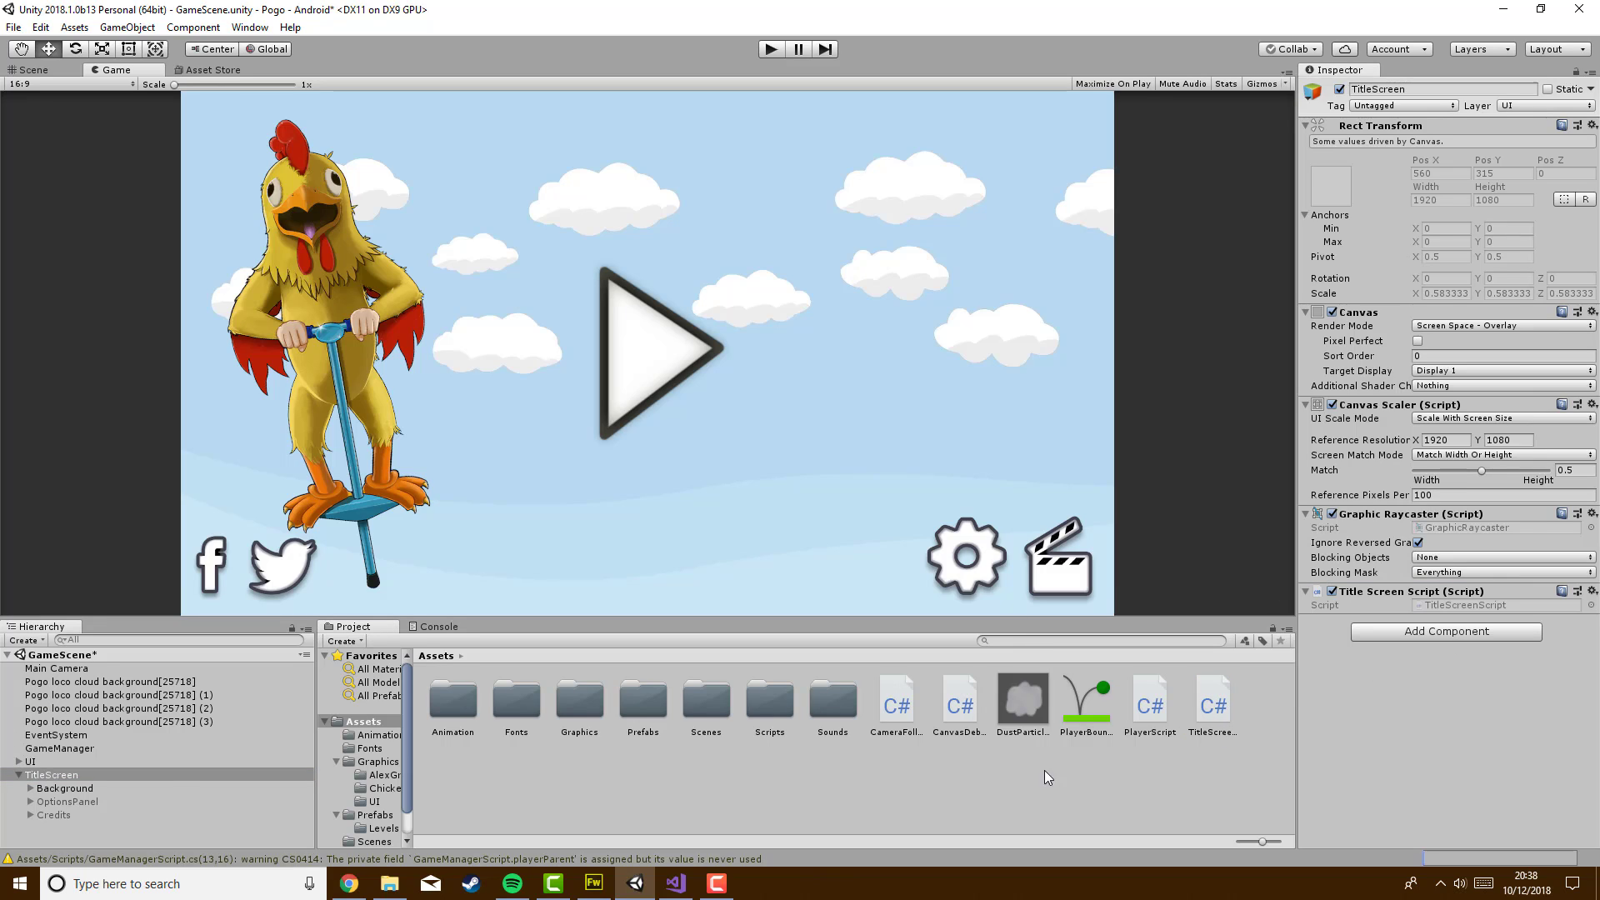
In Visual Studio, add an empty void PressedPlay() method below Update in TitleScreenScript
{"action": "left_click", "coordinate": [676, 883]}
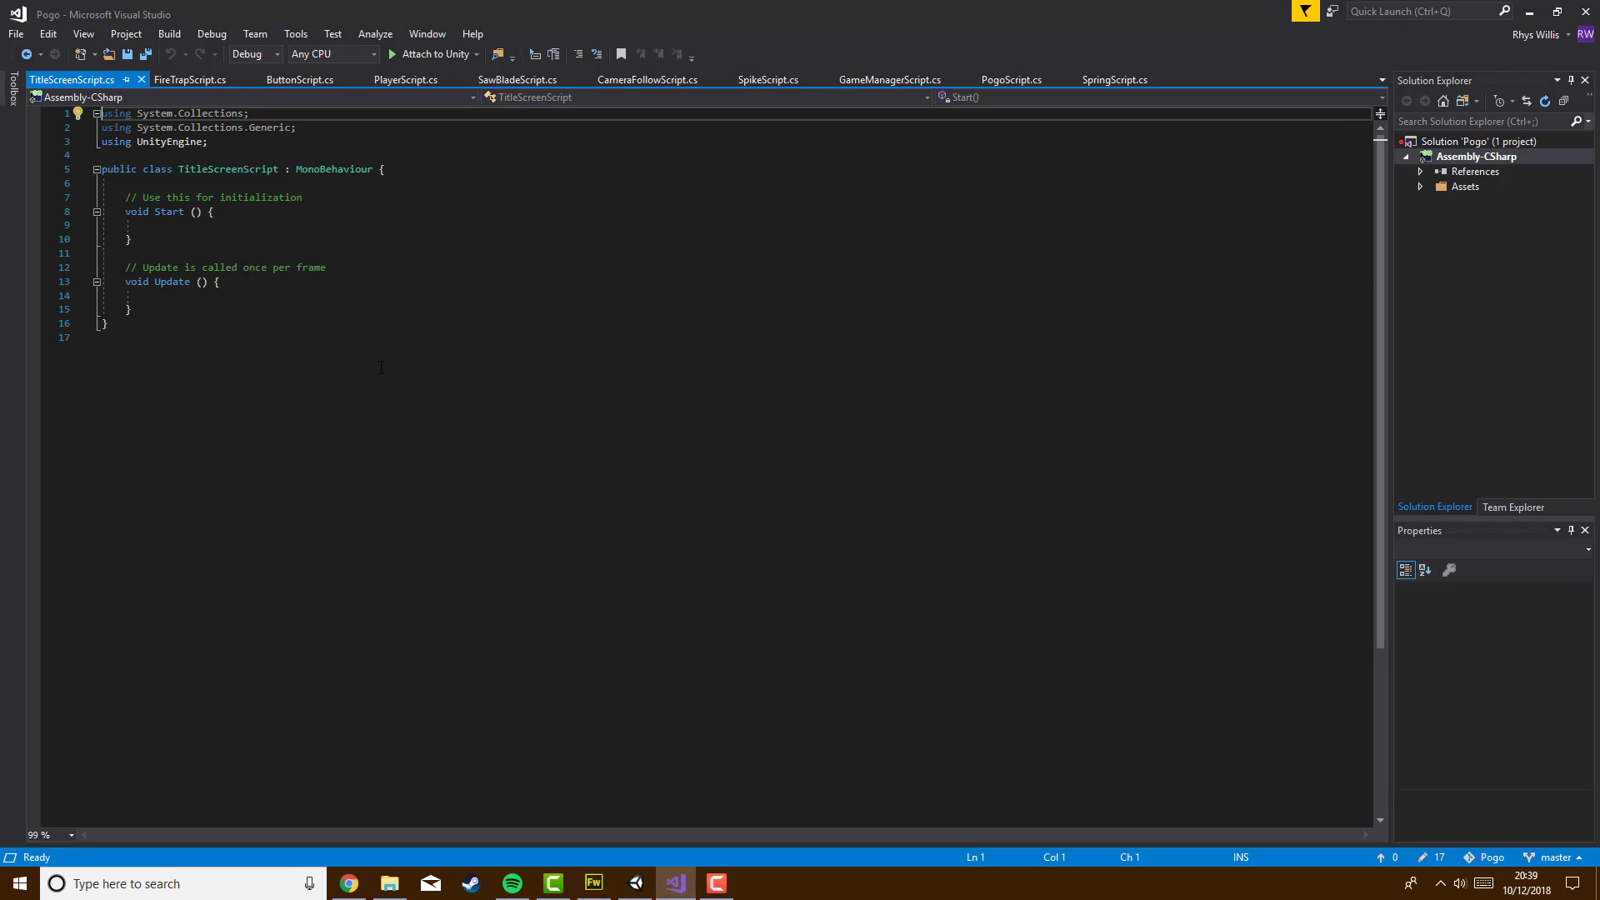
{"action": "left_click", "coordinate": [182, 315]}
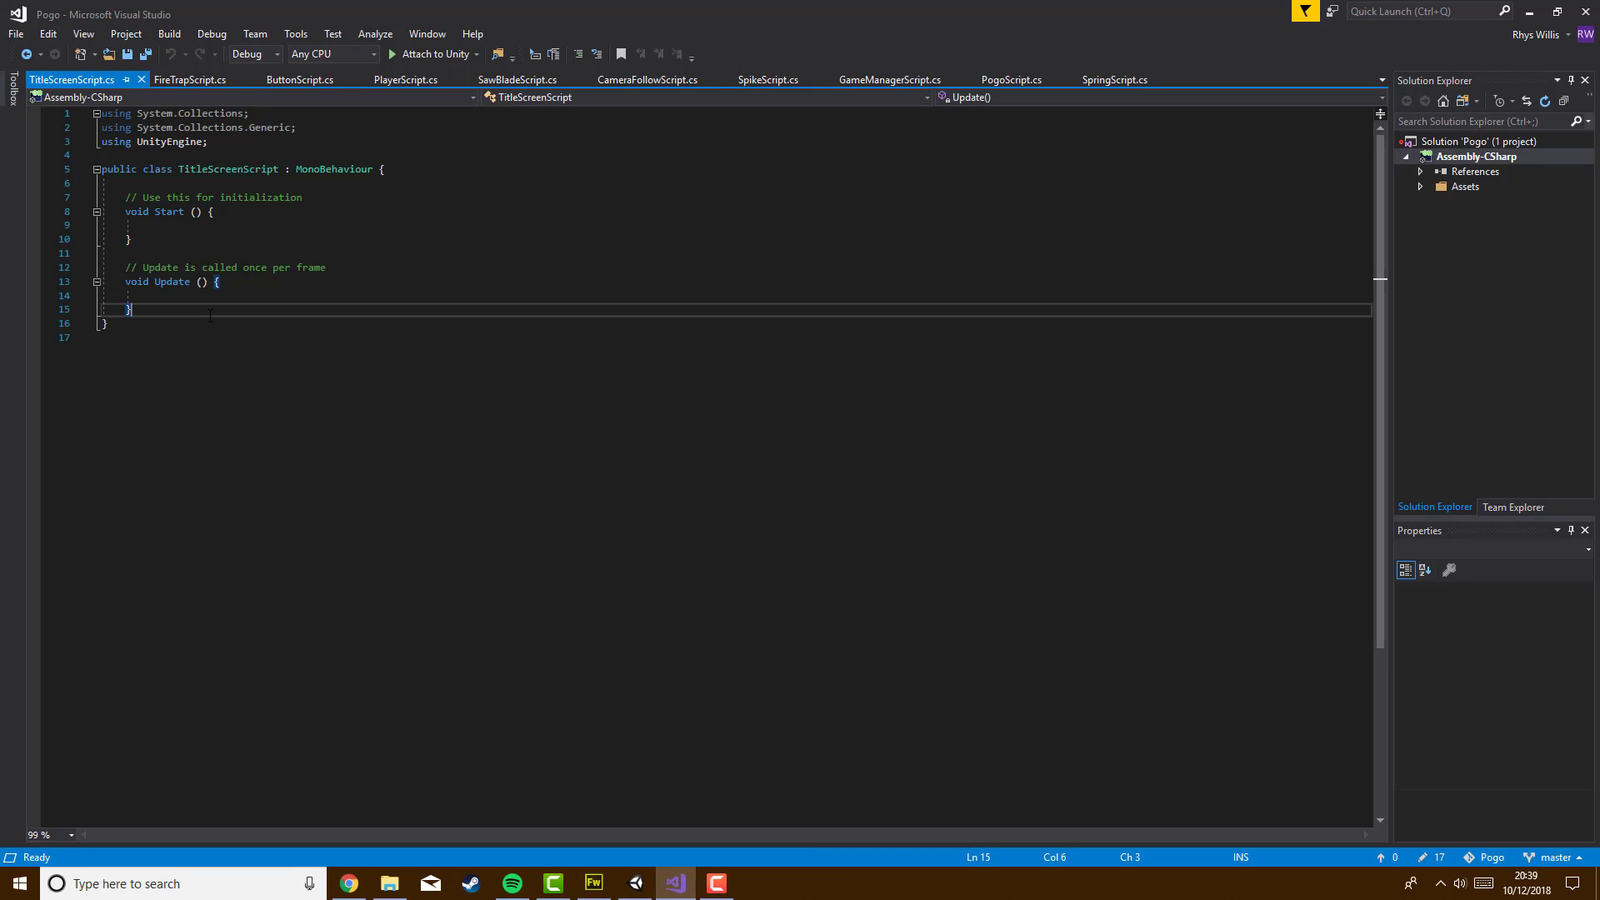
{"action": "key", "text": "Return"}
{"action": "key", "text": "Return"}
{"action": "type", "text": "void"}
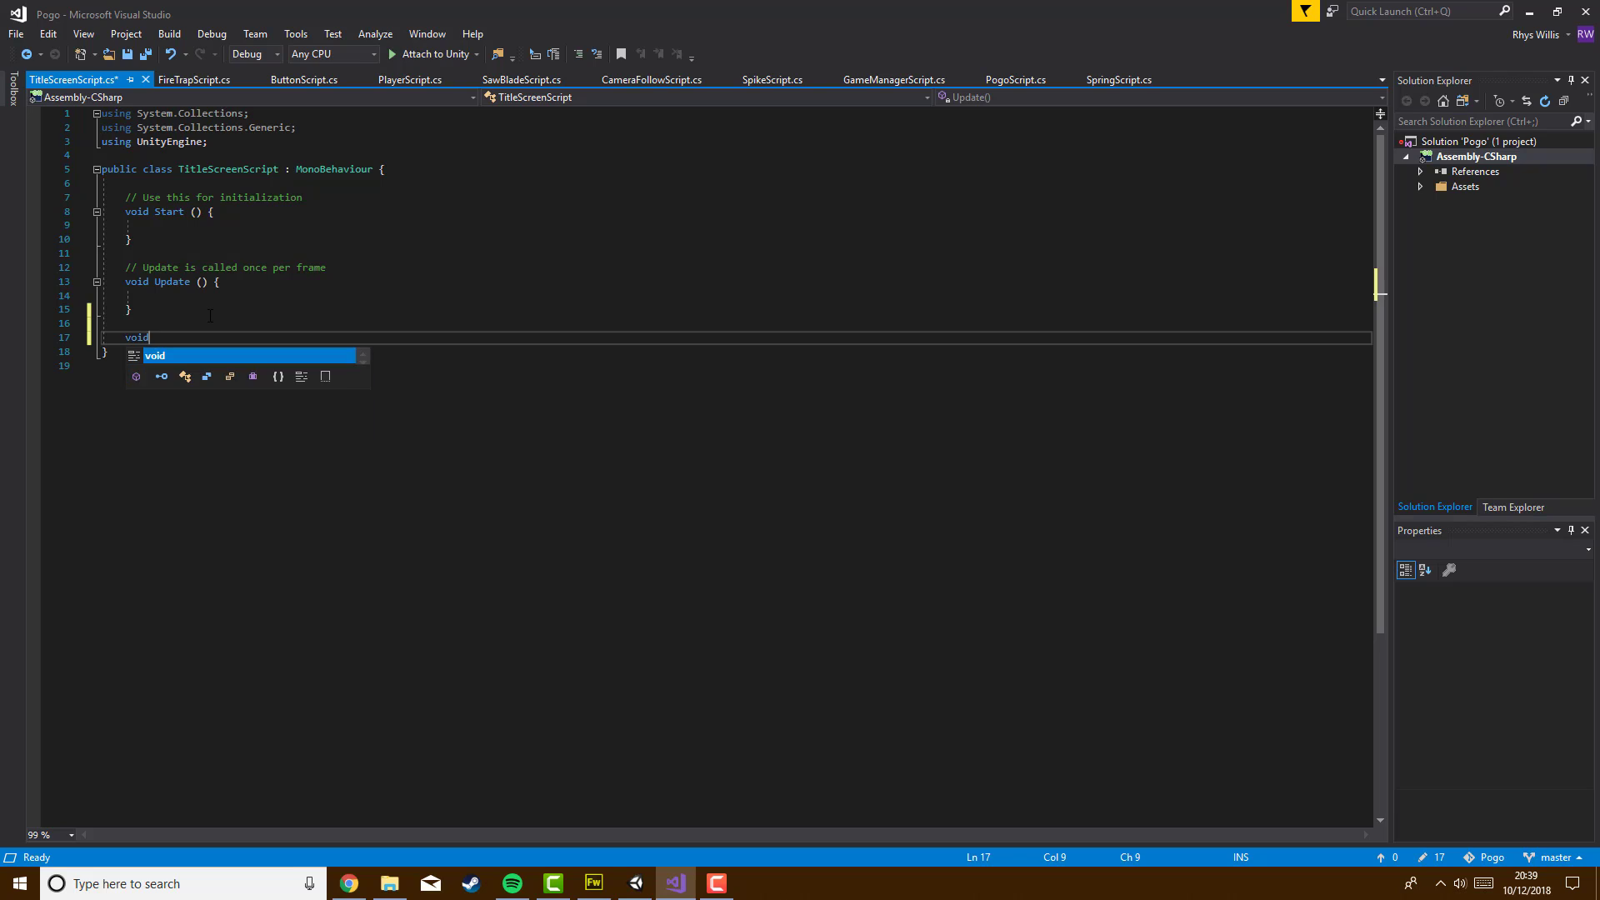
{"action": "type", "text": " PressedPlay() {"}
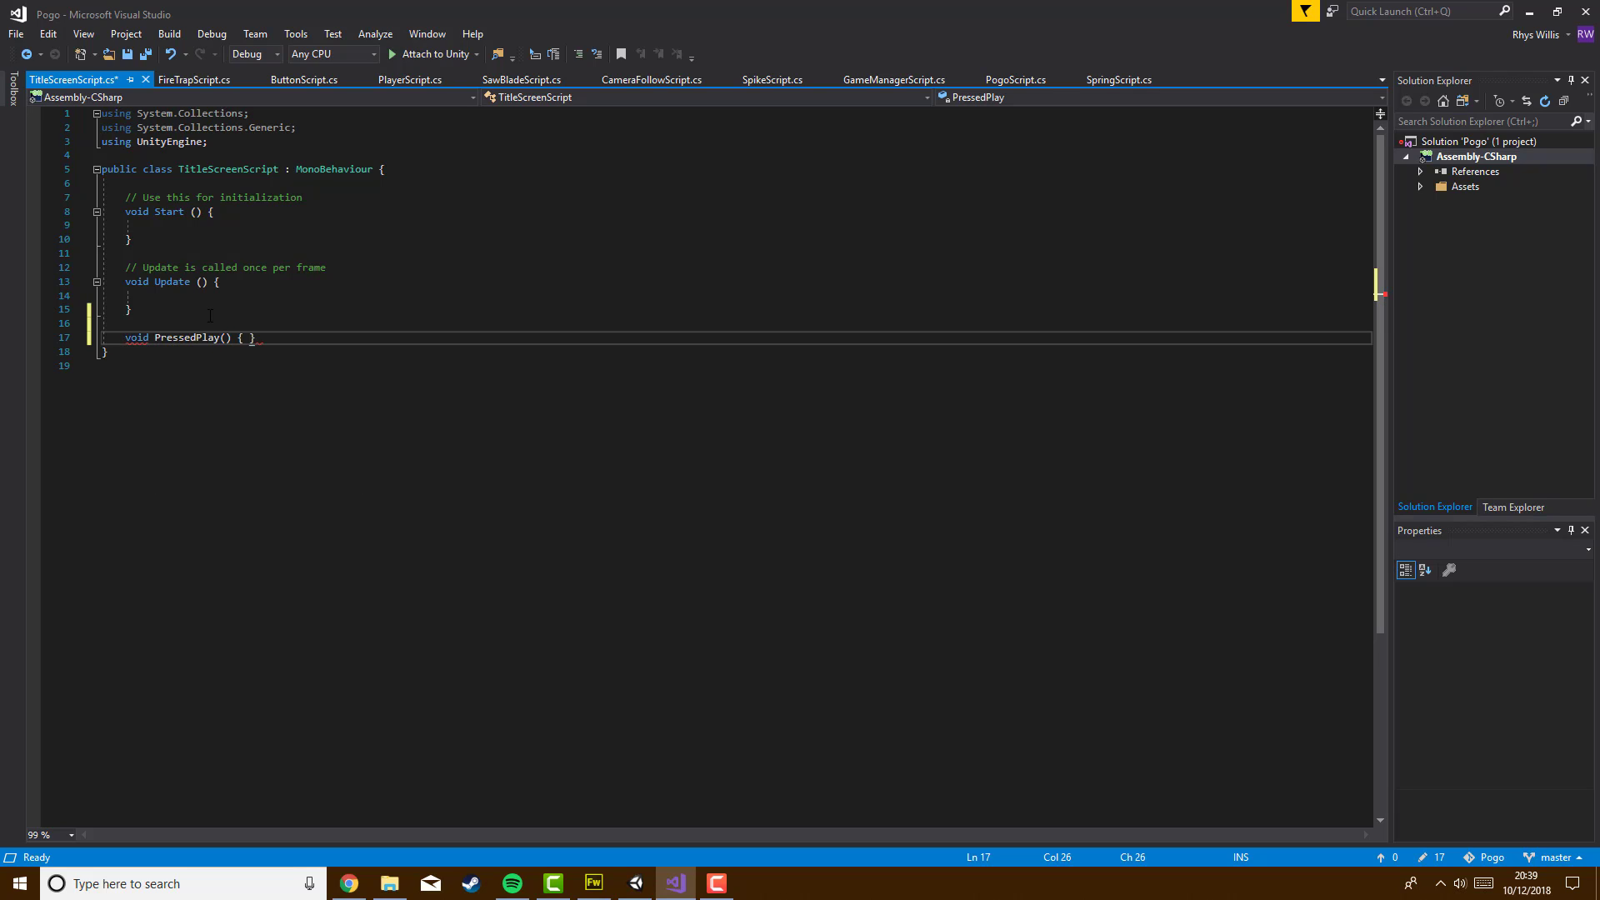
{"action": "key", "text": "Return"}
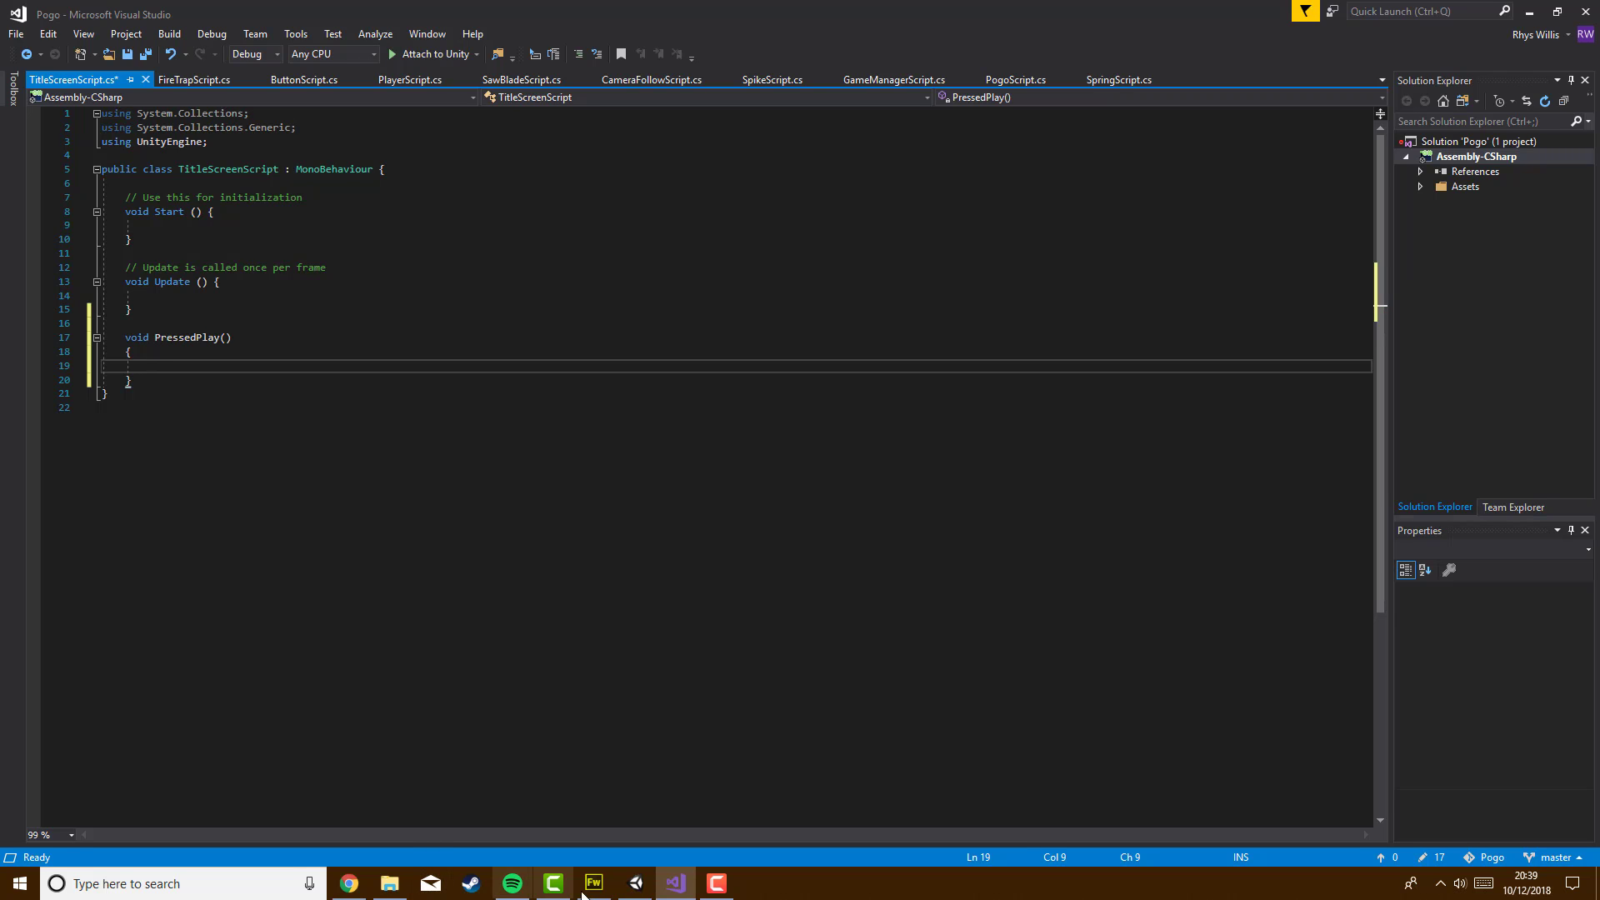
Switch to Unity and examine the title screen's buttons and canvas layout in the Scene view
{"action": "left_click", "coordinate": [636, 883]}
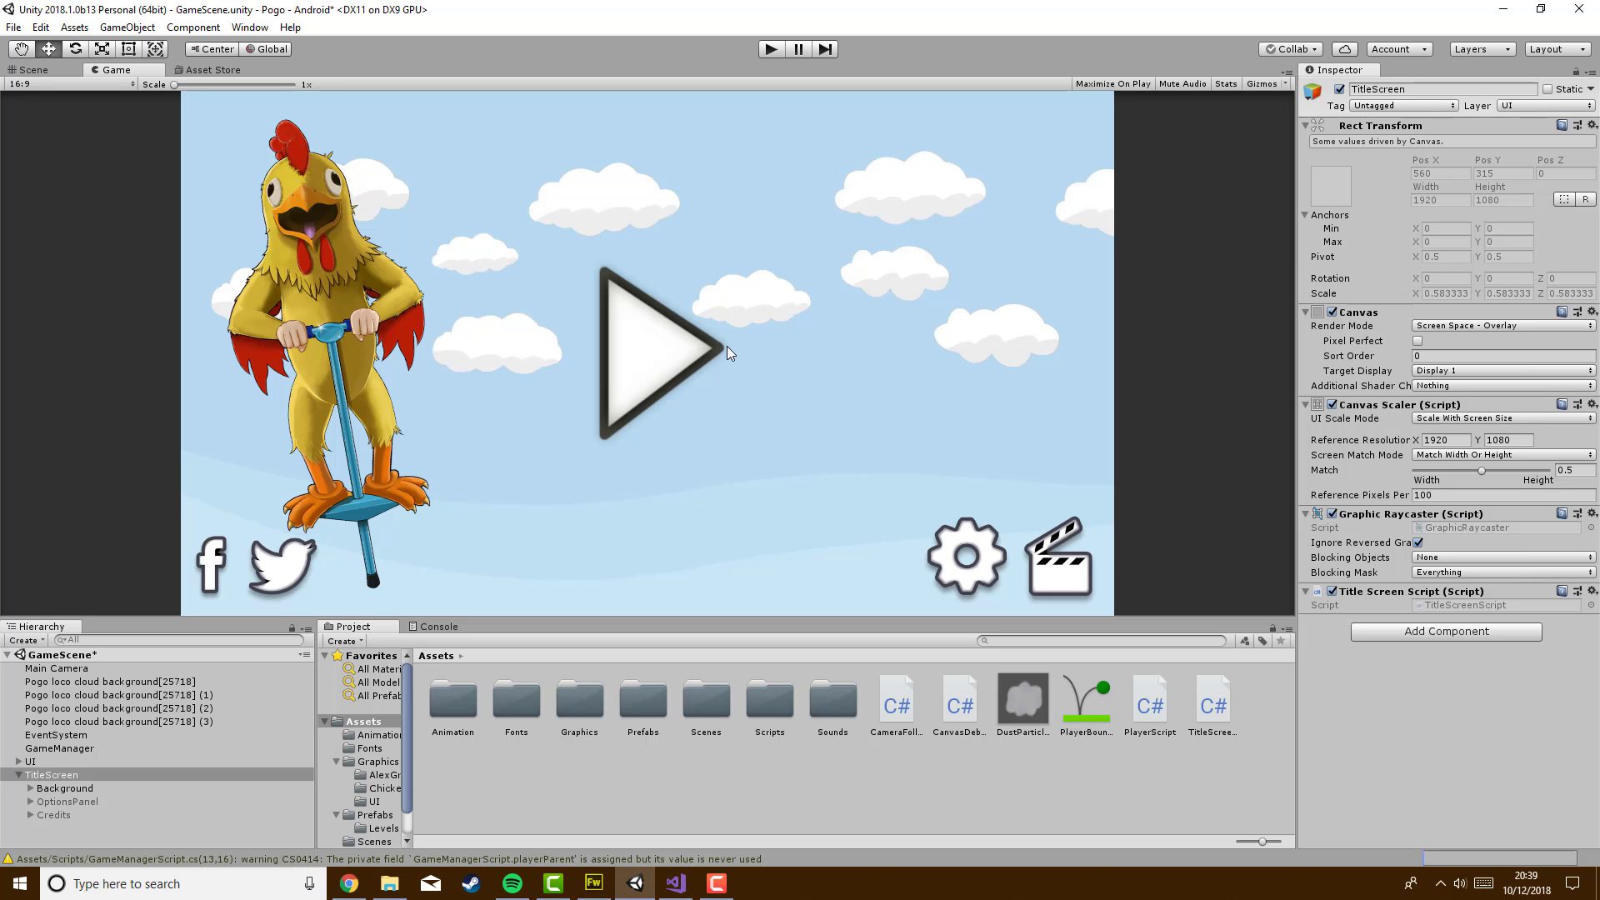
{"action": "left_click", "coordinate": [48, 73]}
{"action": "scroll", "coordinate": [415, 361], "scroll_direction": "down", "scroll_amount": 2}
{"action": "scroll", "coordinate": [413, 441], "scroll_direction": "up", "scroll_amount": 3}
{"action": "scroll", "coordinate": [277, 514], "scroll_direction": "up", "scroll_amount": 3}
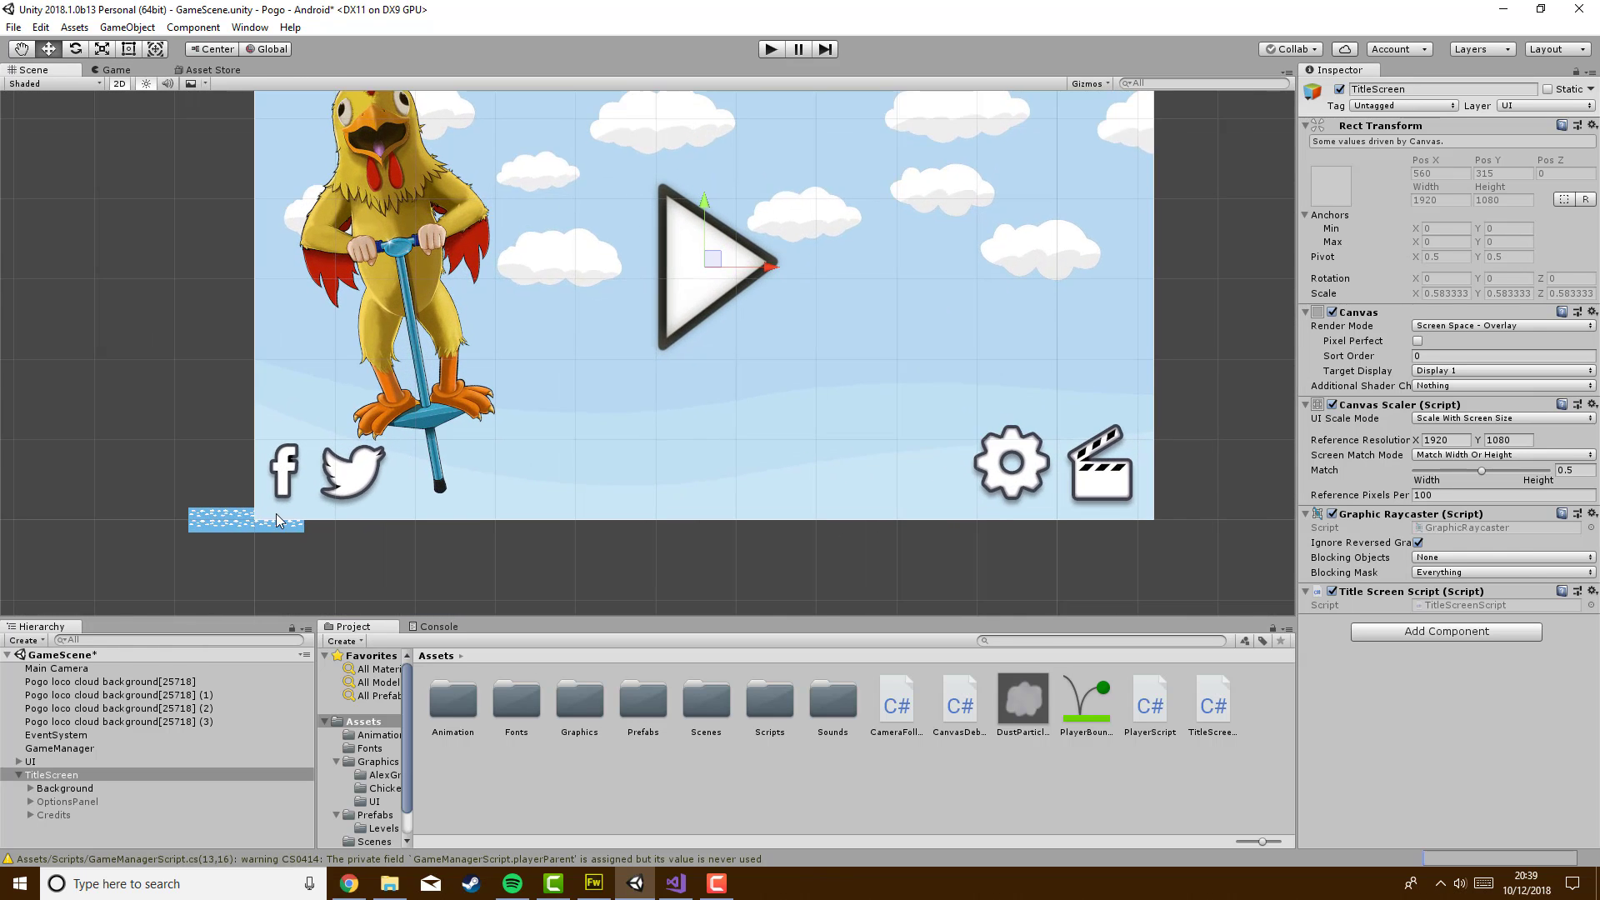
{"action": "scroll", "coordinate": [305, 470], "scroll_direction": "down", "scroll_amount": 4}
{"action": "scroll", "coordinate": [302, 472], "scroll_direction": "up", "scroll_amount": 5}
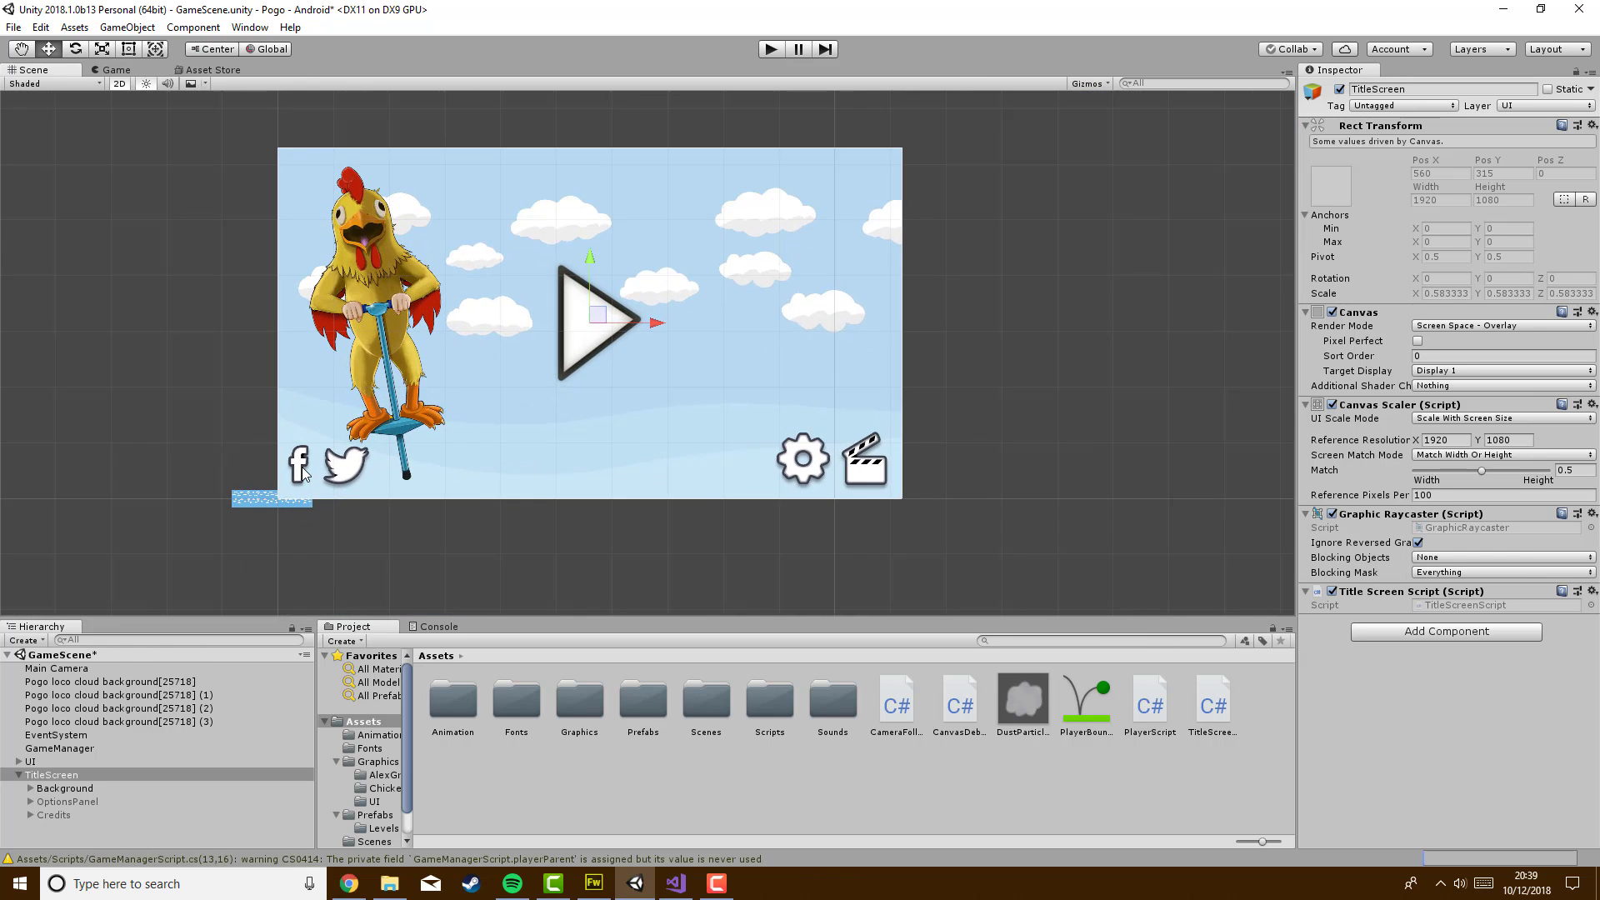
{"action": "scroll", "coordinate": [303, 467], "scroll_direction": "down", "scroll_amount": 2}
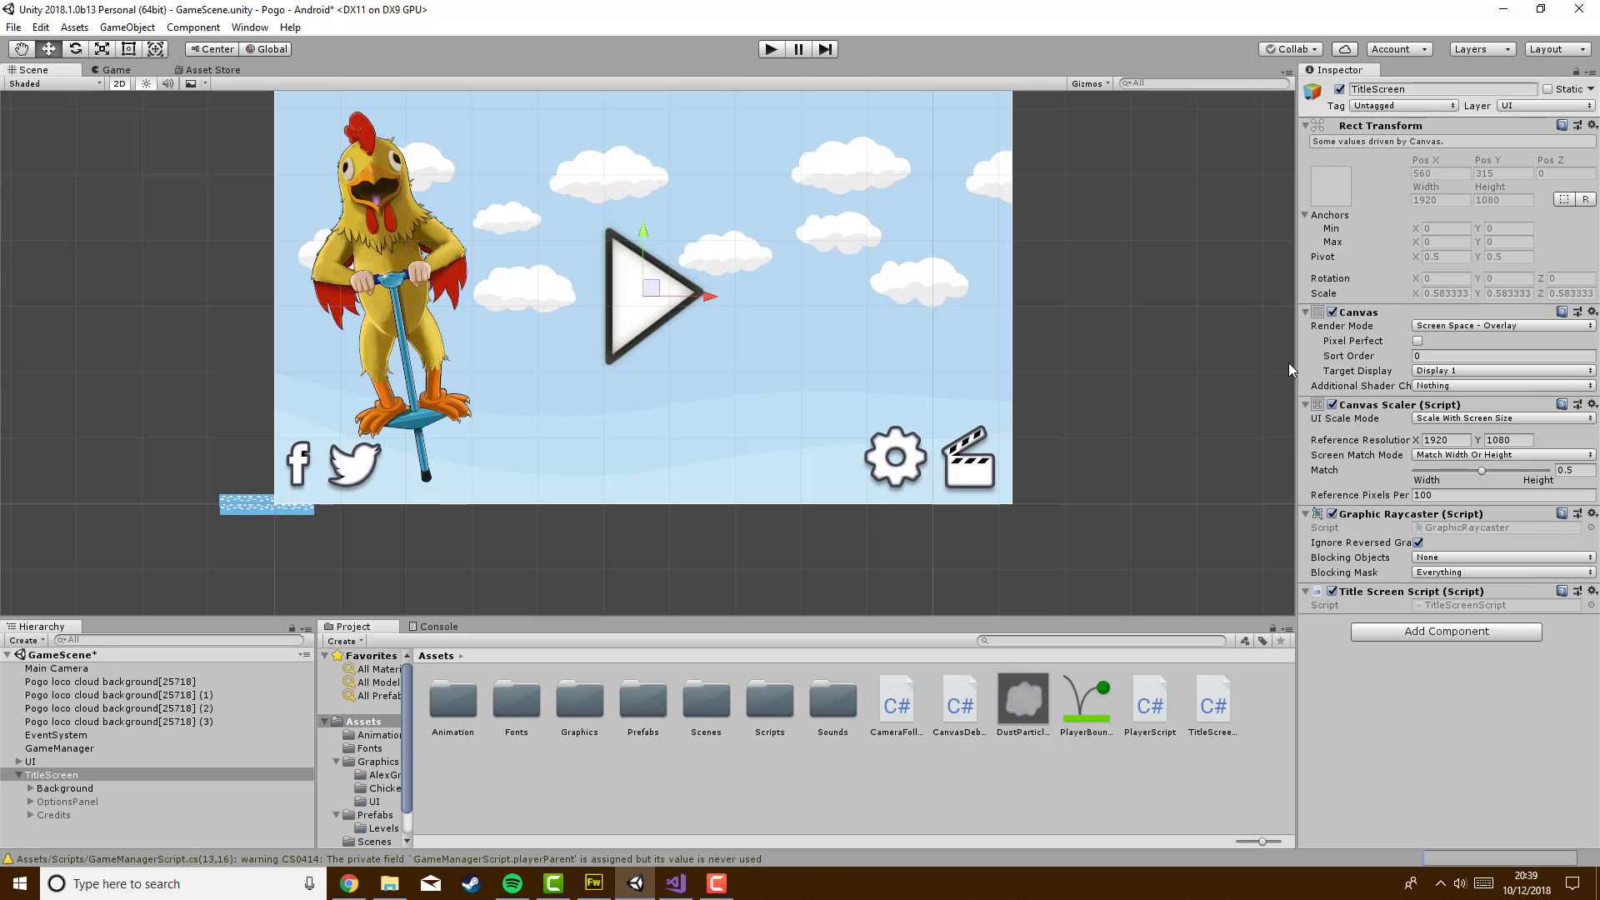
In Visual Studio, add blank lines at the start of the TitleScreenScript class and import the UnityEngine.UI namespace
{"action": "left_click", "coordinate": [676, 883]}
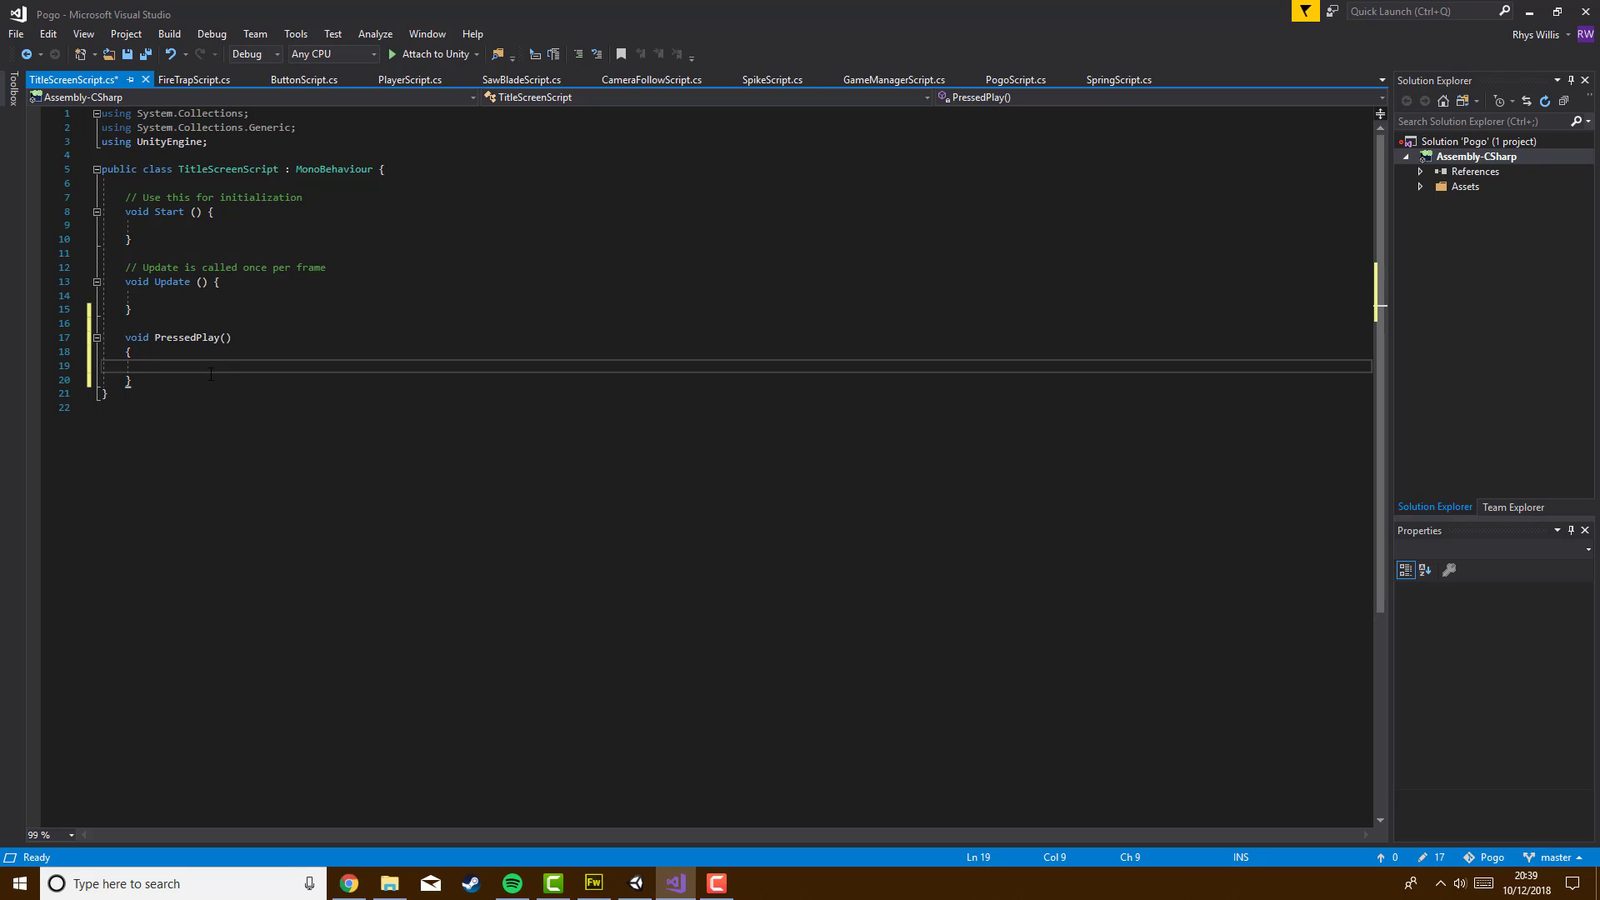
{"action": "left_click", "coordinate": [205, 184]}
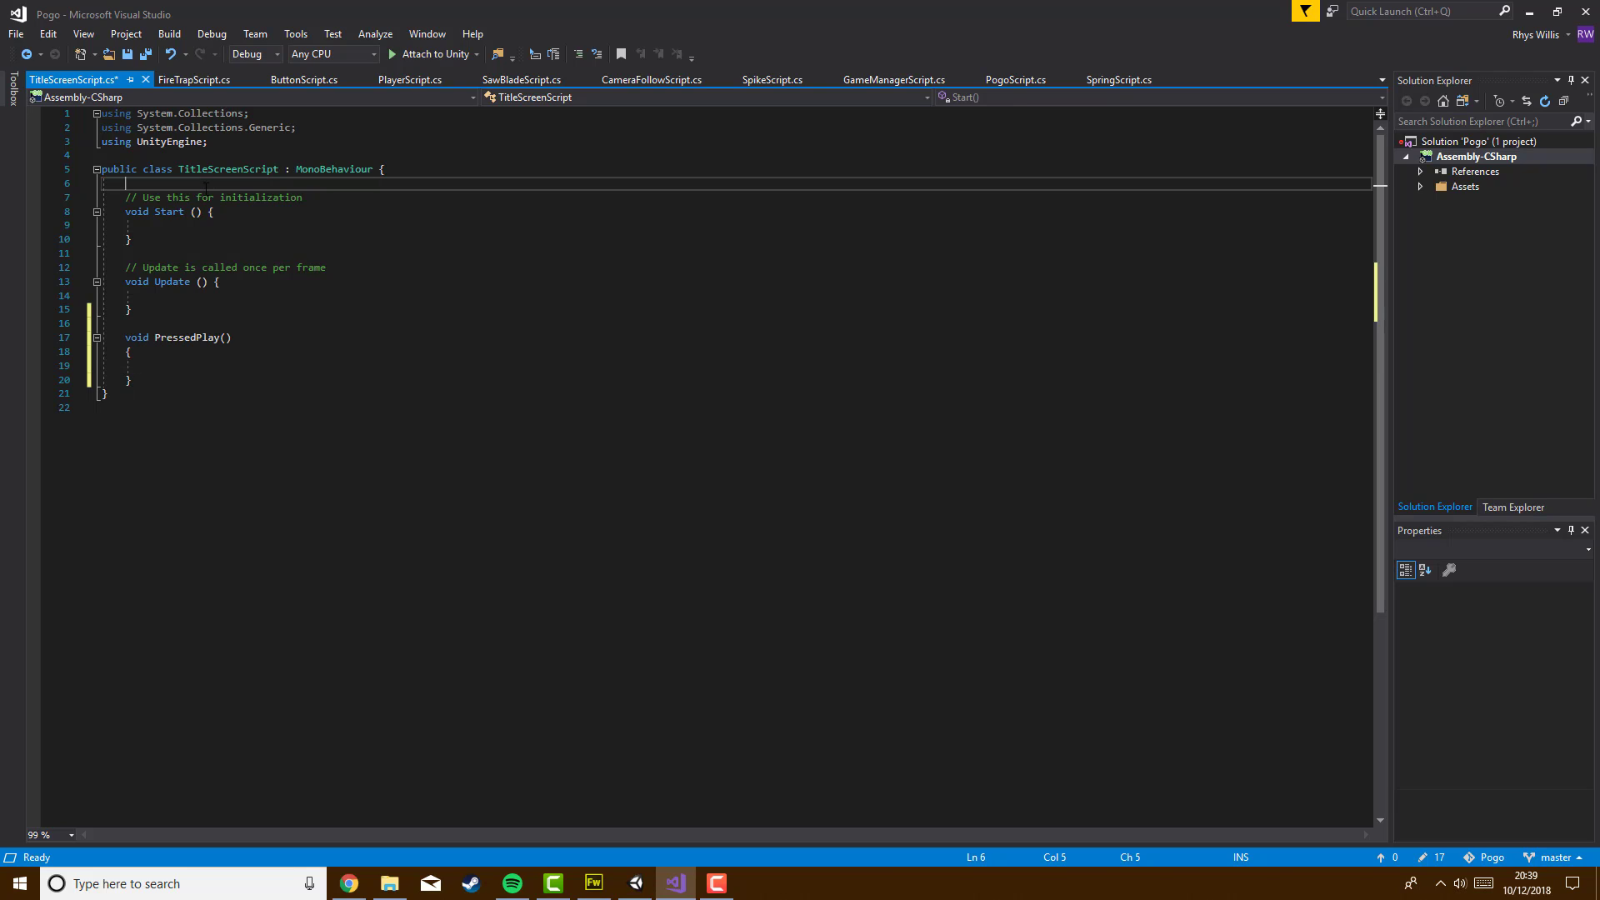
{"action": "key", "text": "Return"}
{"action": "key", "text": "Up"}
{"action": "key", "text": "Return"}
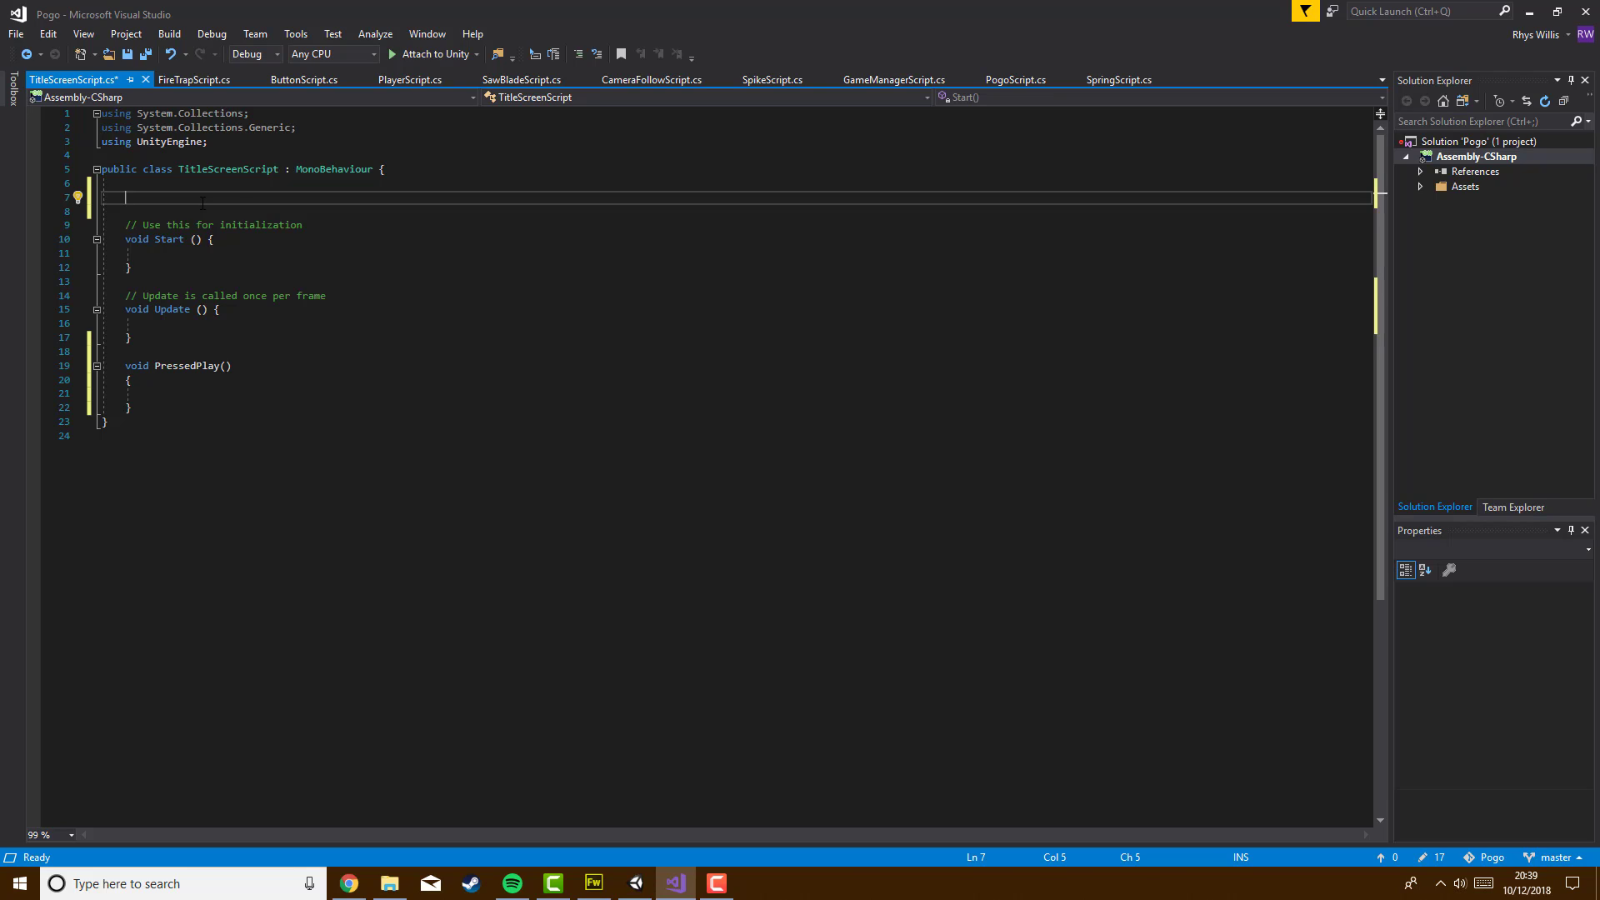
{"action": "left_click", "coordinate": [227, 143]}
{"action": "key", "text": "Return"}
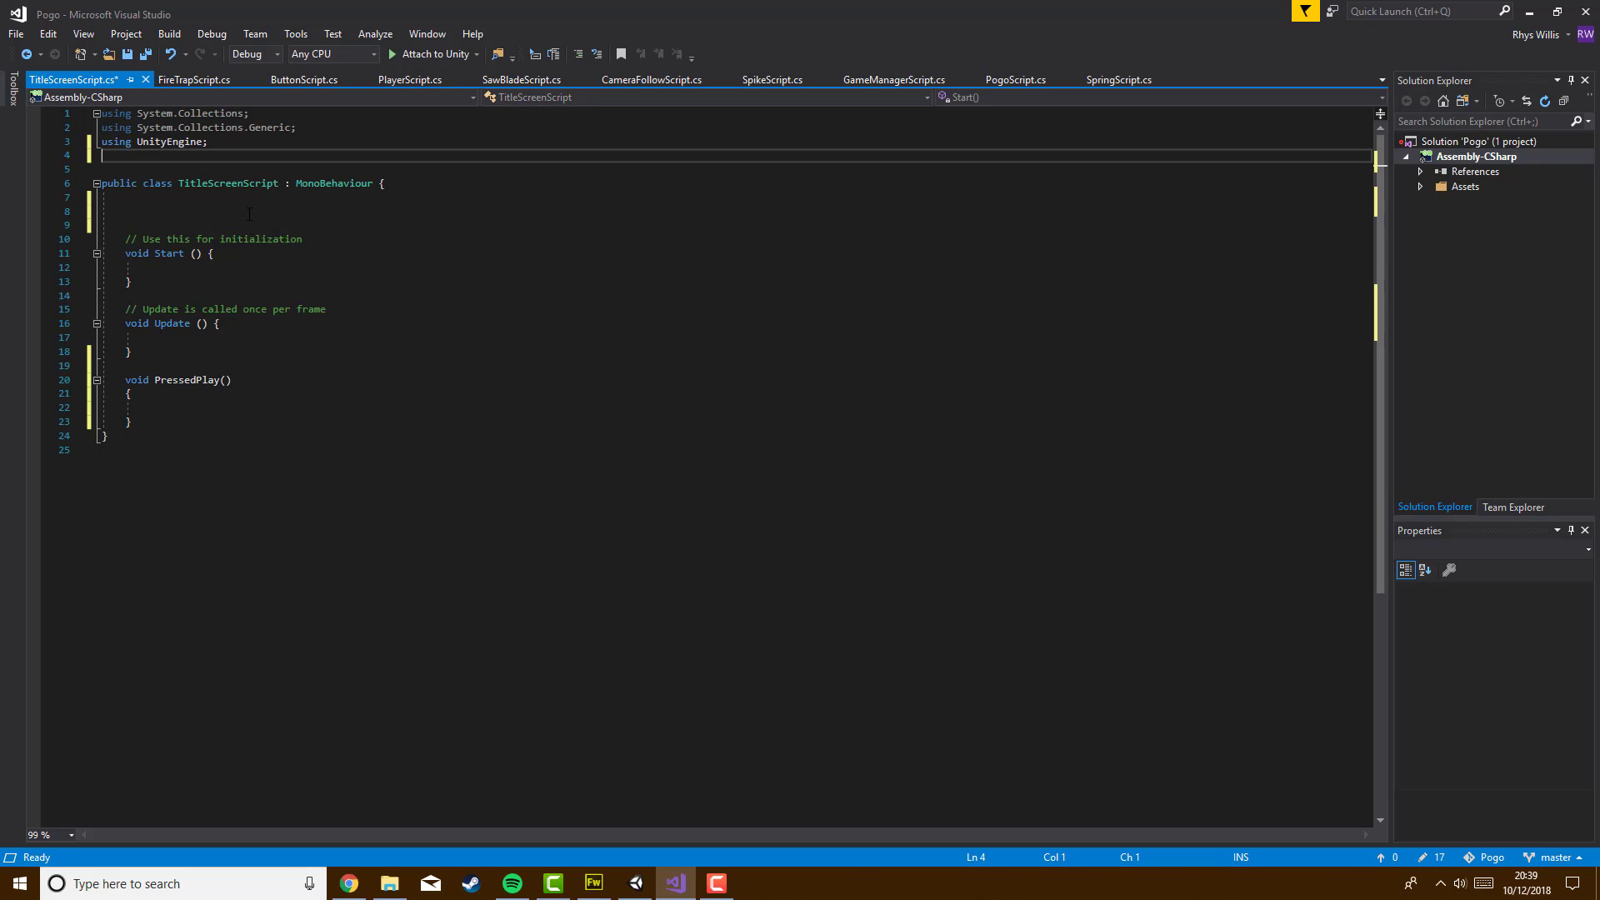
{"action": "type", "text": "using"}
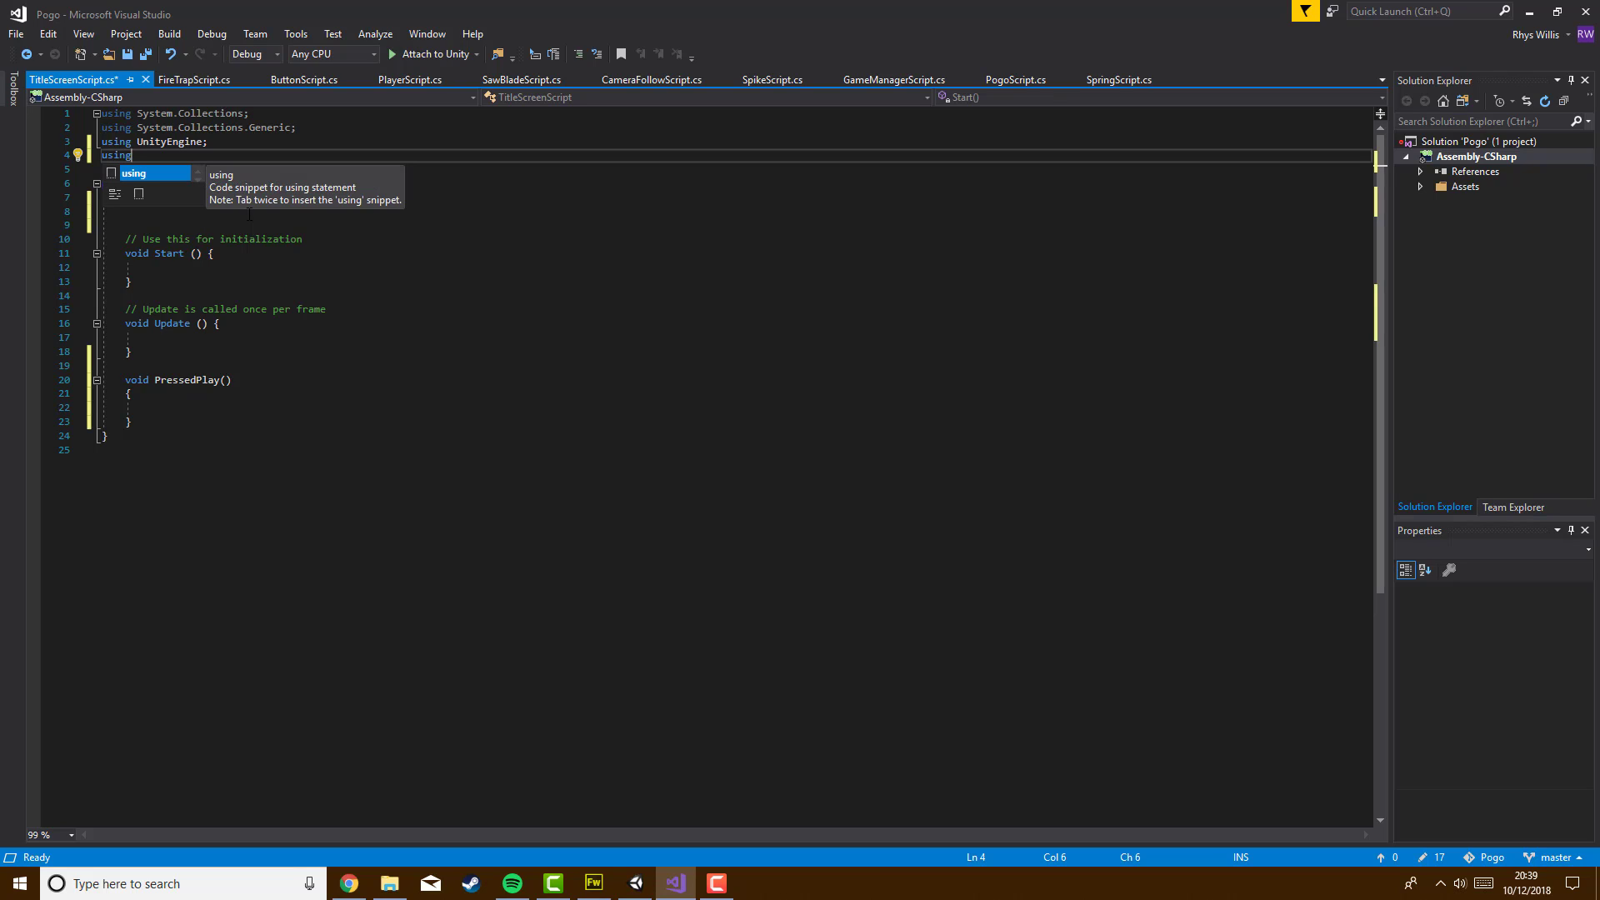
{"action": "type", "text": " UnityEngine.UI;"}
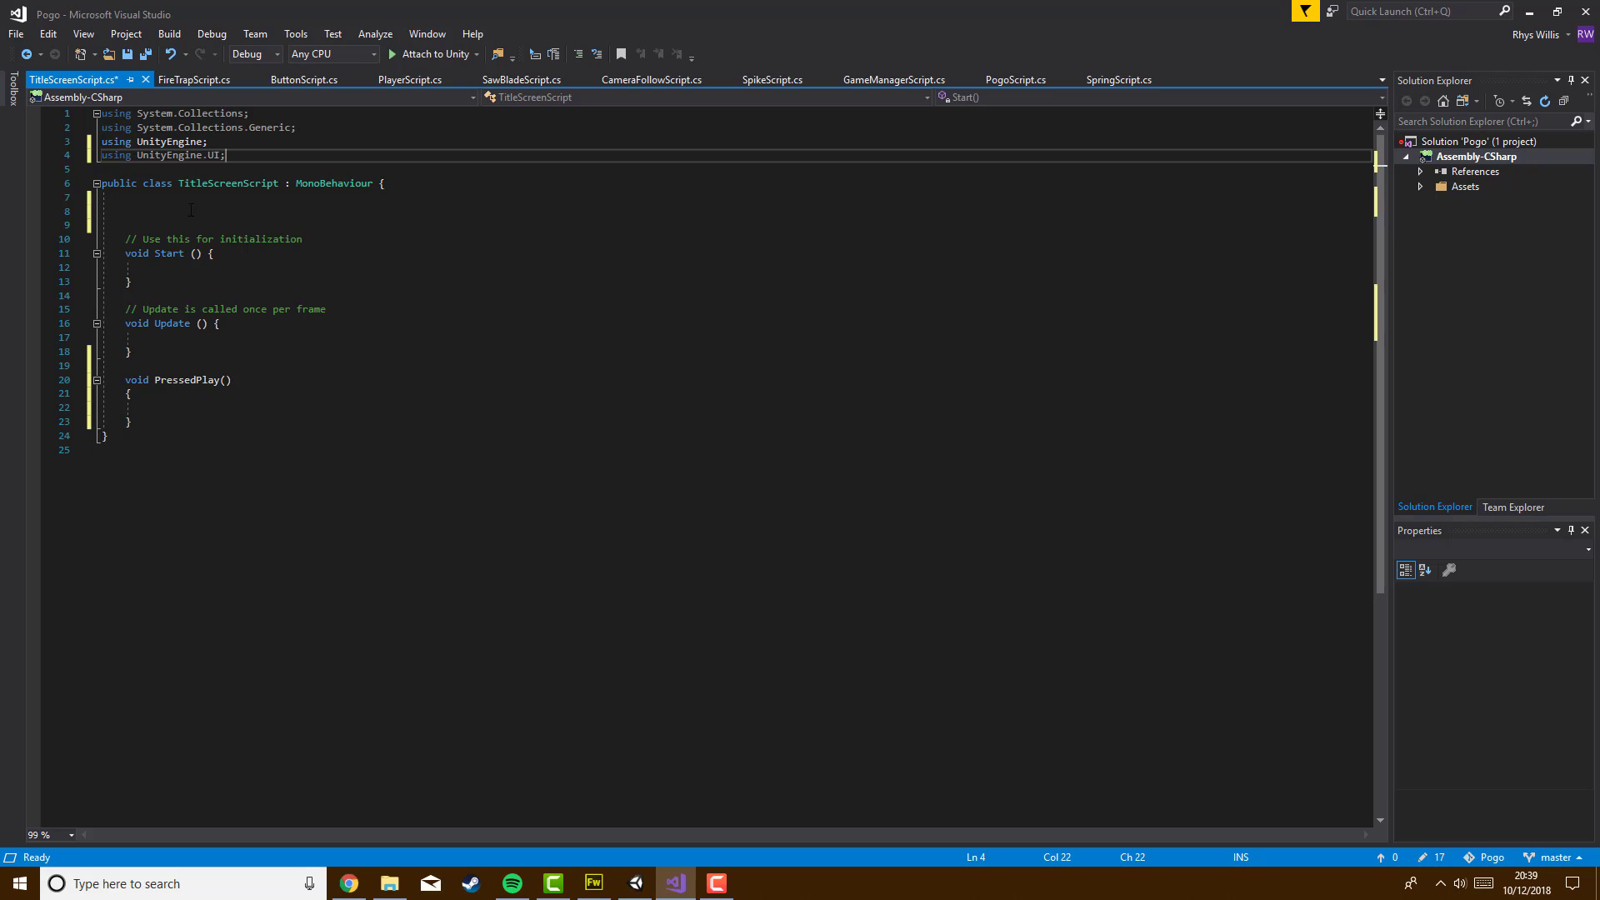
Declare a Button field named hello at the start of the TitleScreenScript class
{"action": "left_click", "coordinate": [191, 210]}
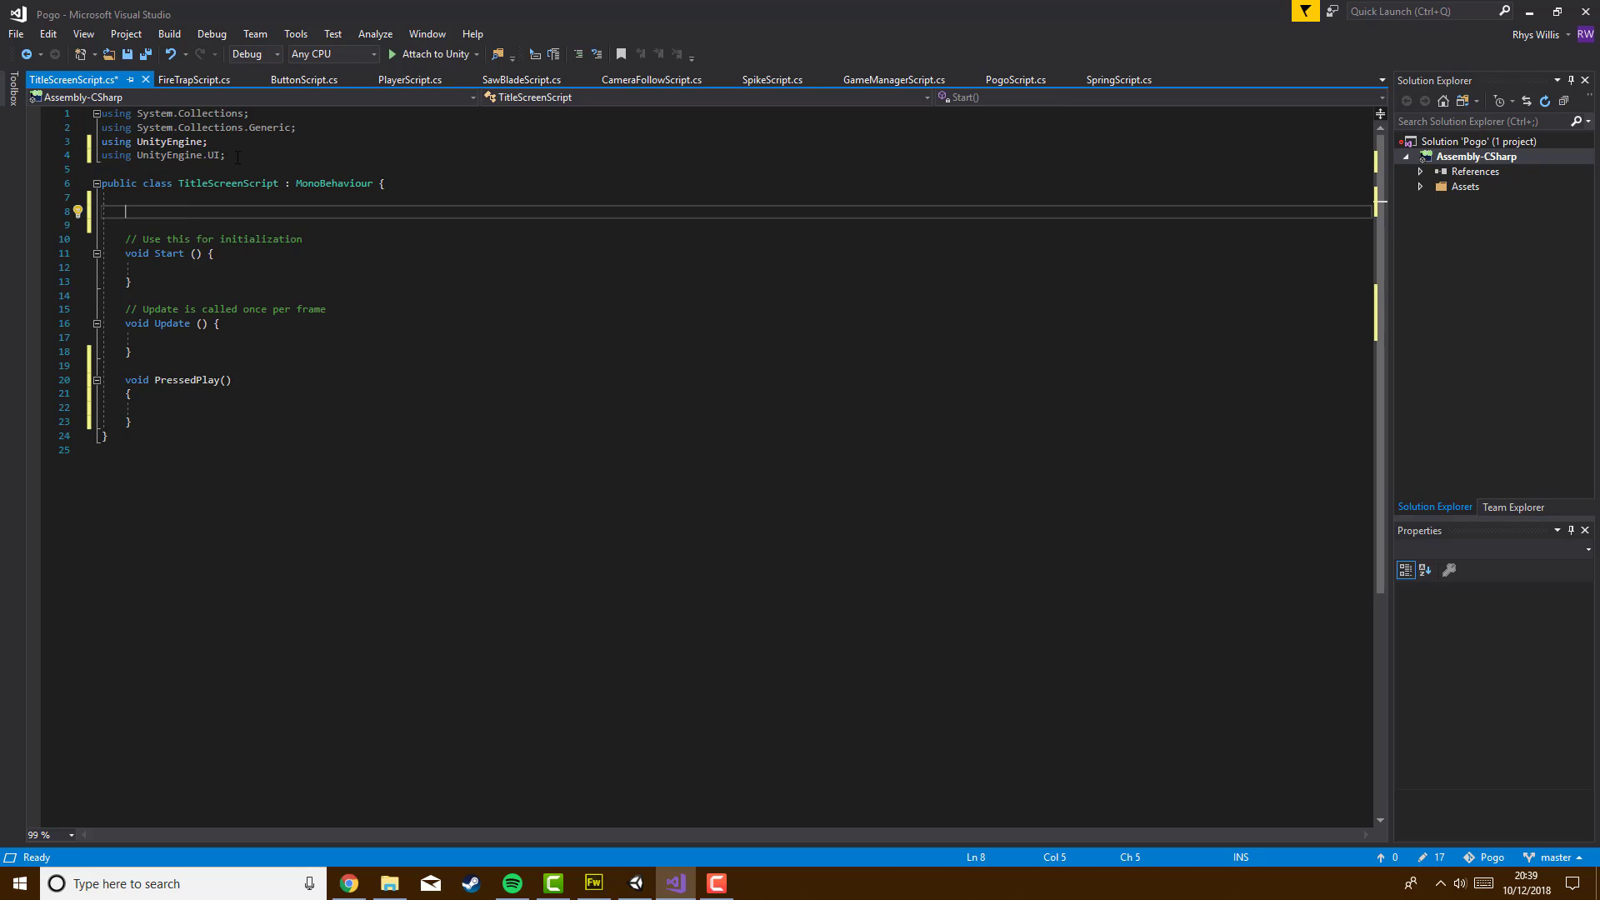
{"action": "left_click", "coordinate": [247, 158]}
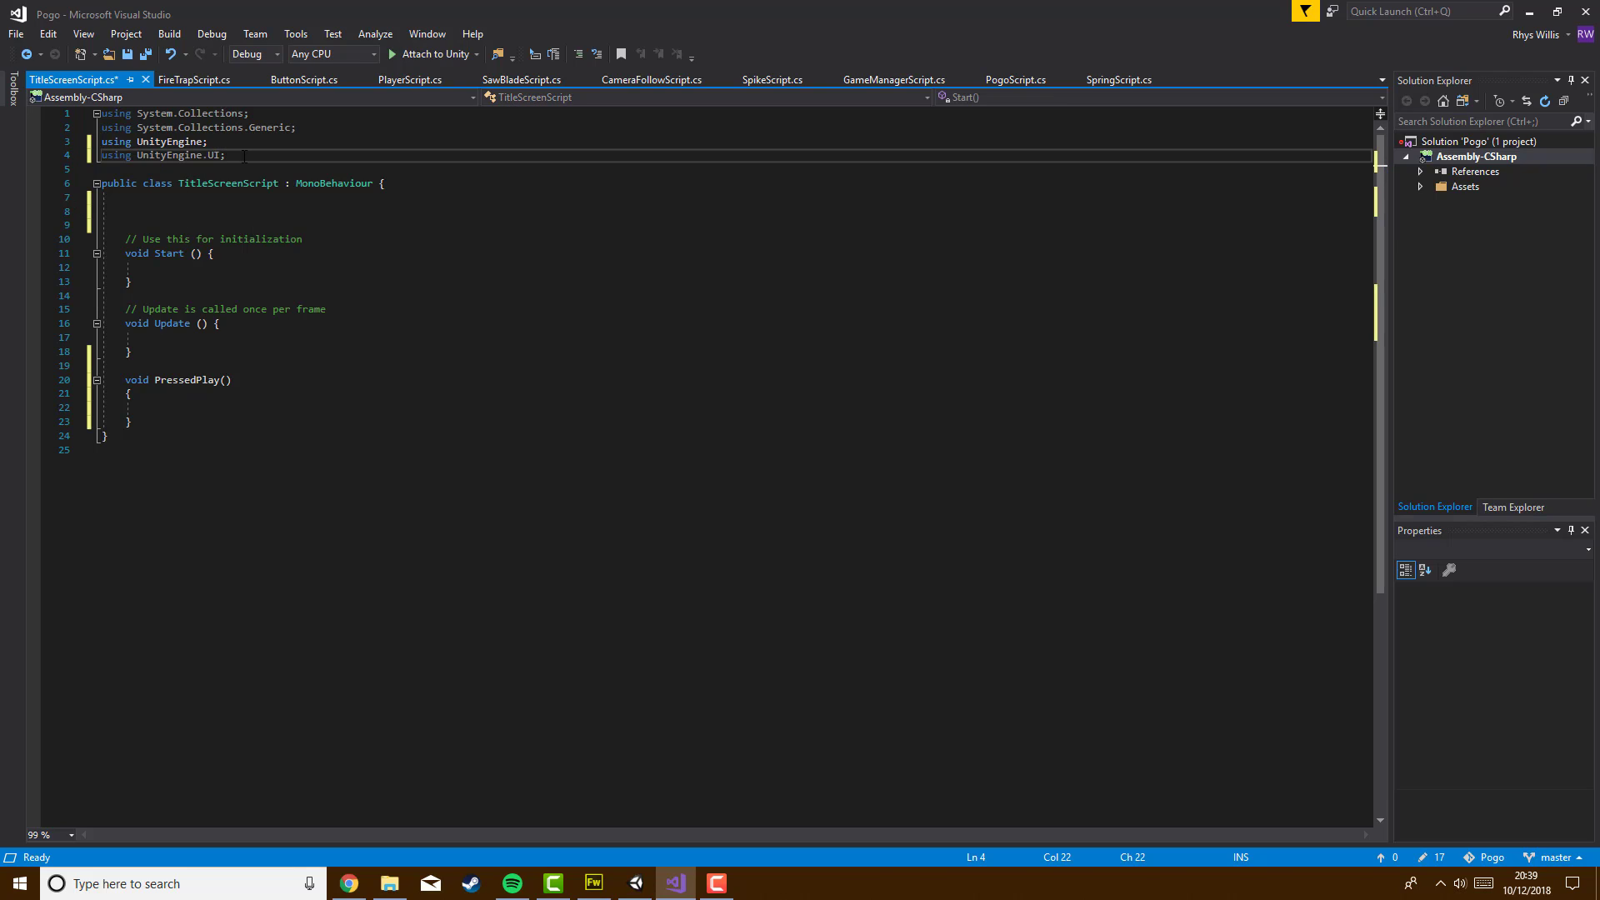
{"action": "key", "text": "shift+Home"}
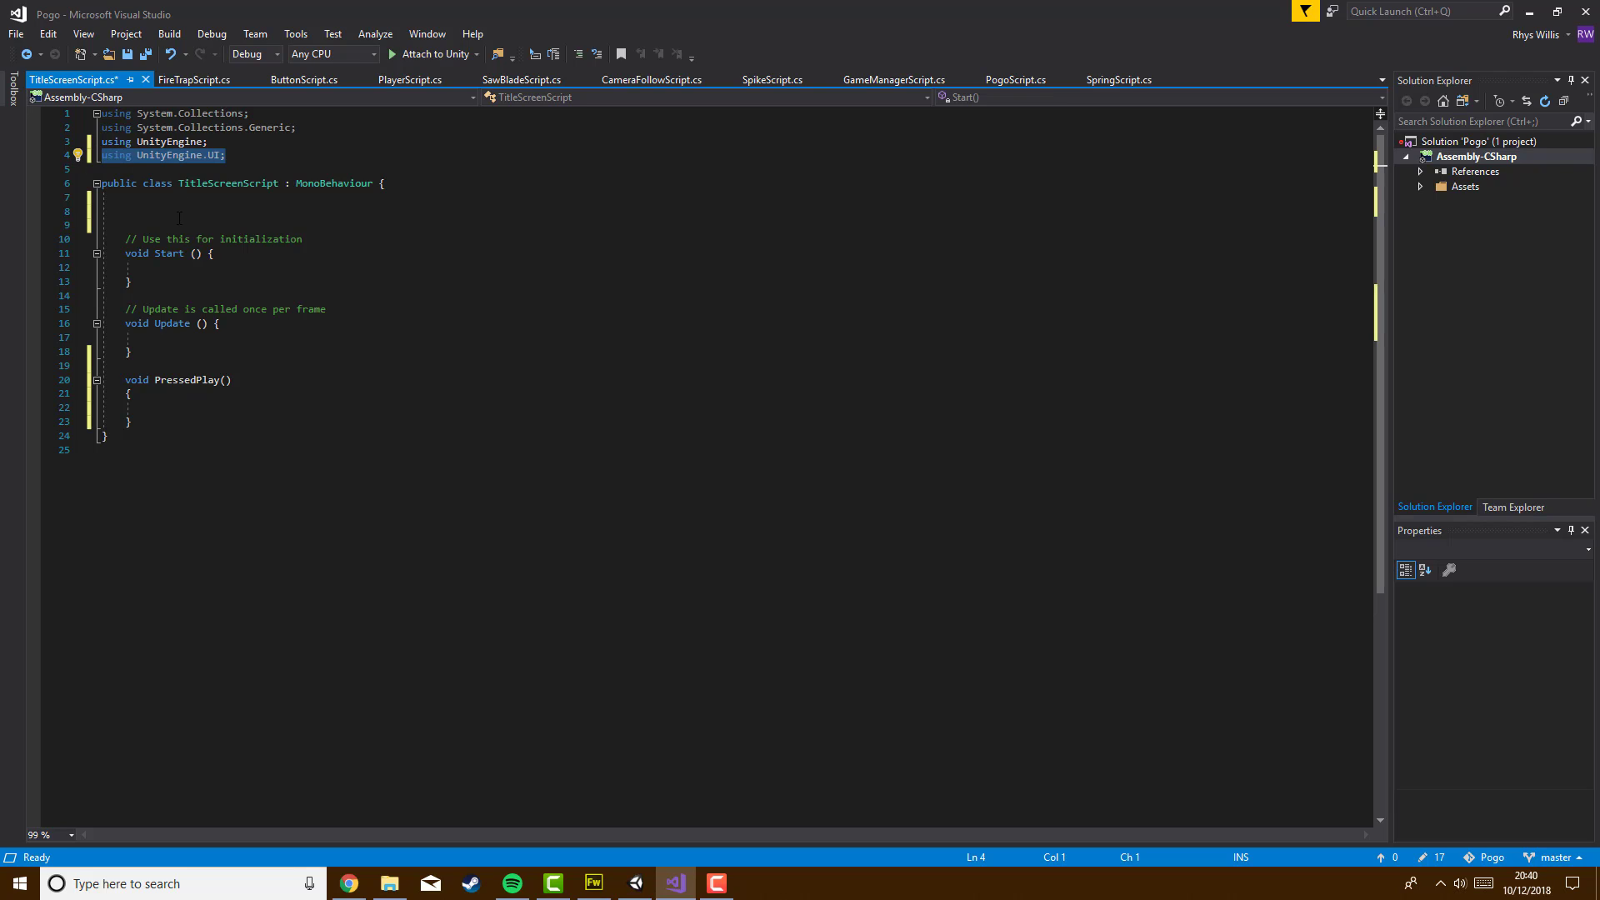
{"action": "left_click", "coordinate": [187, 209]}
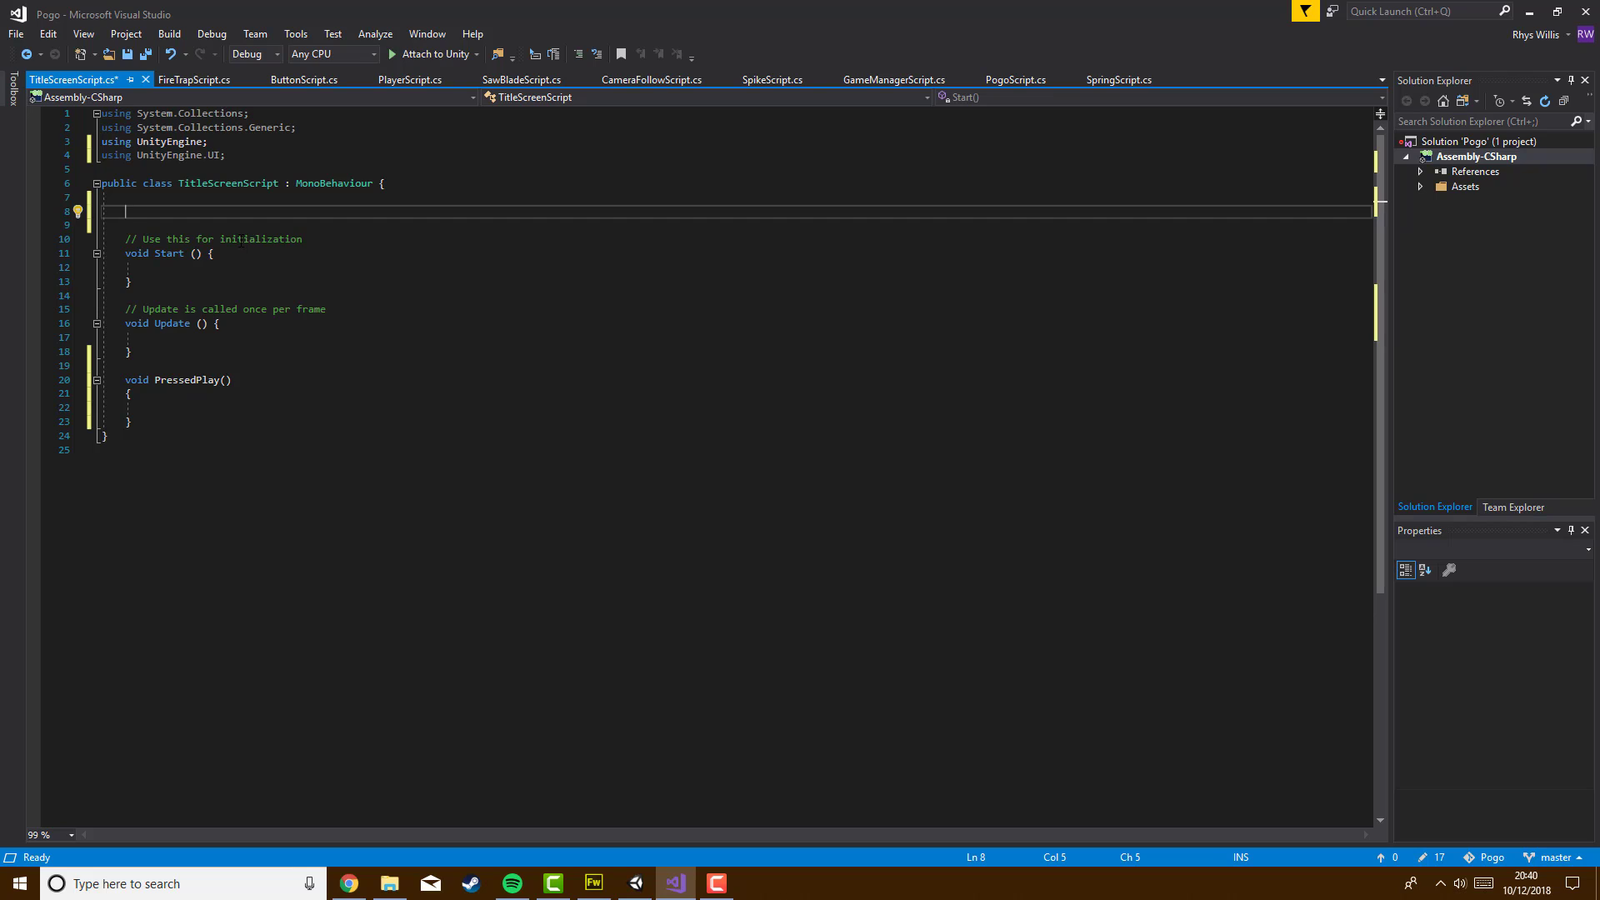
{"action": "type", "text": "Button "}
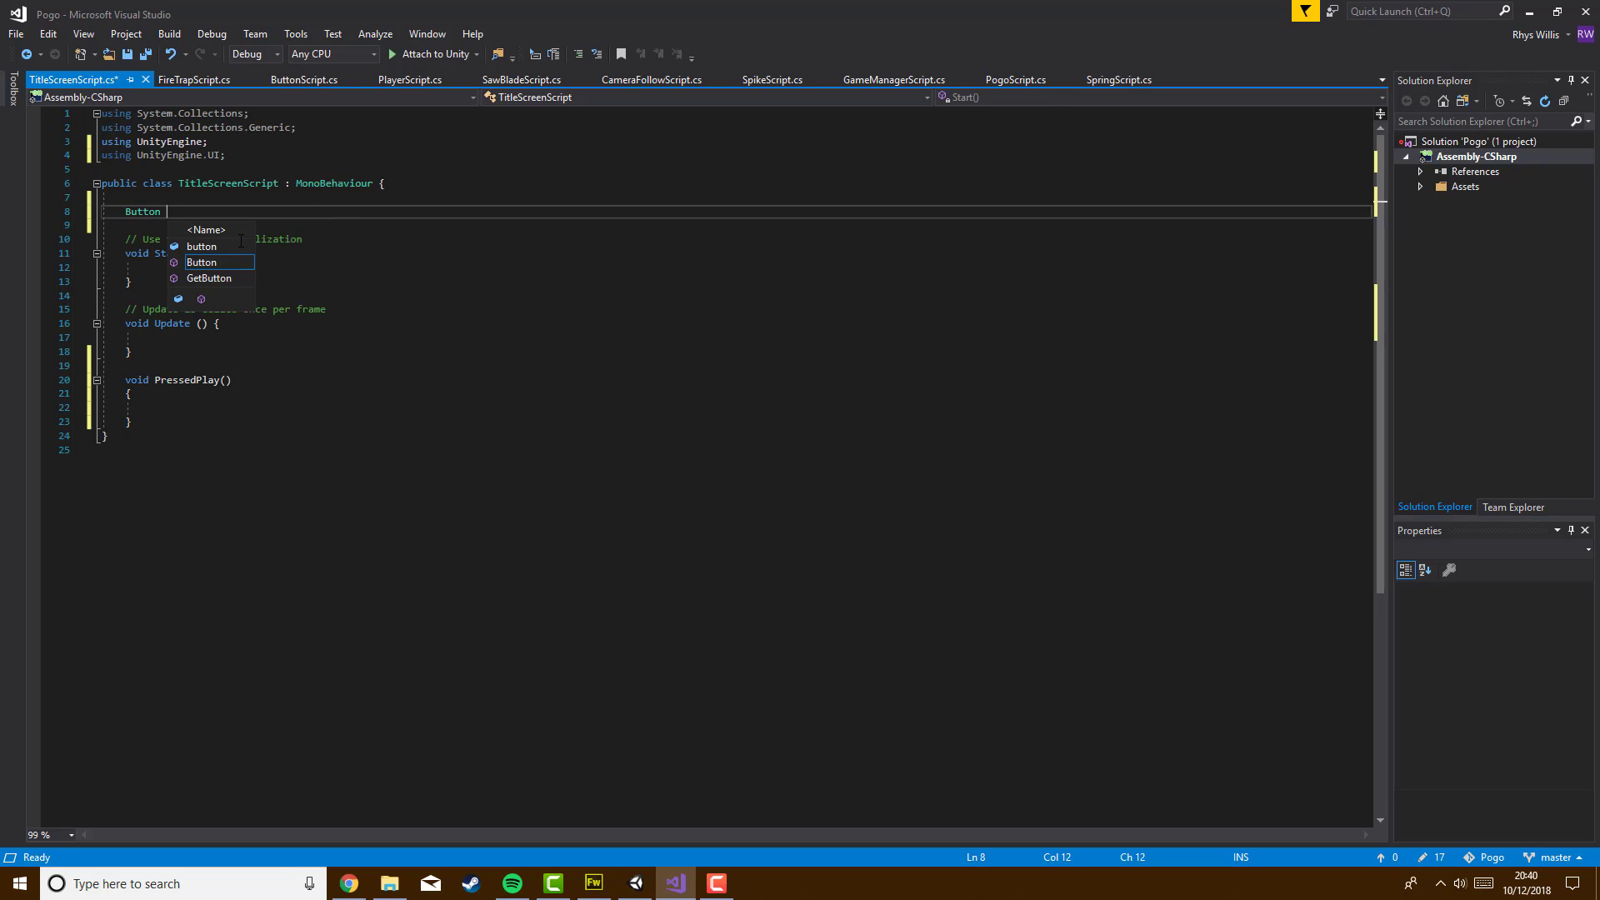
{"action": "type", "text": "hello;"}
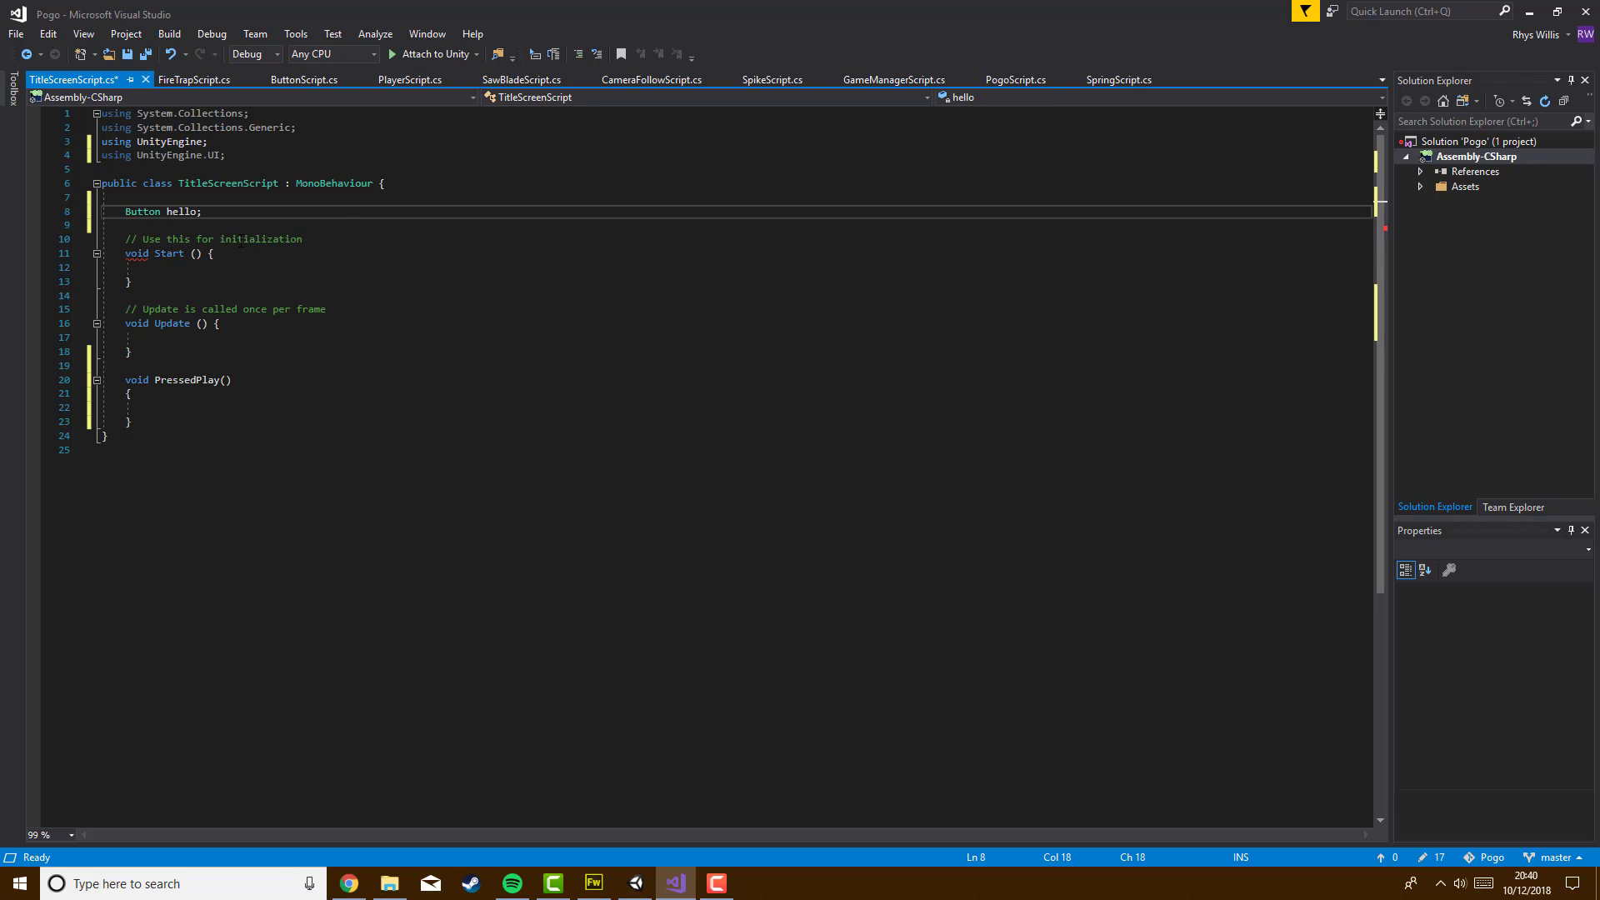
Delete the UnityEngine.UI using line to test the Button declaration without it, and undo the deletion
{"action": "left_click", "coordinate": [293, 203]}
{"action": "left_click_drag", "start_coordinate": [242, 155], "coordinate": [101, 155]}
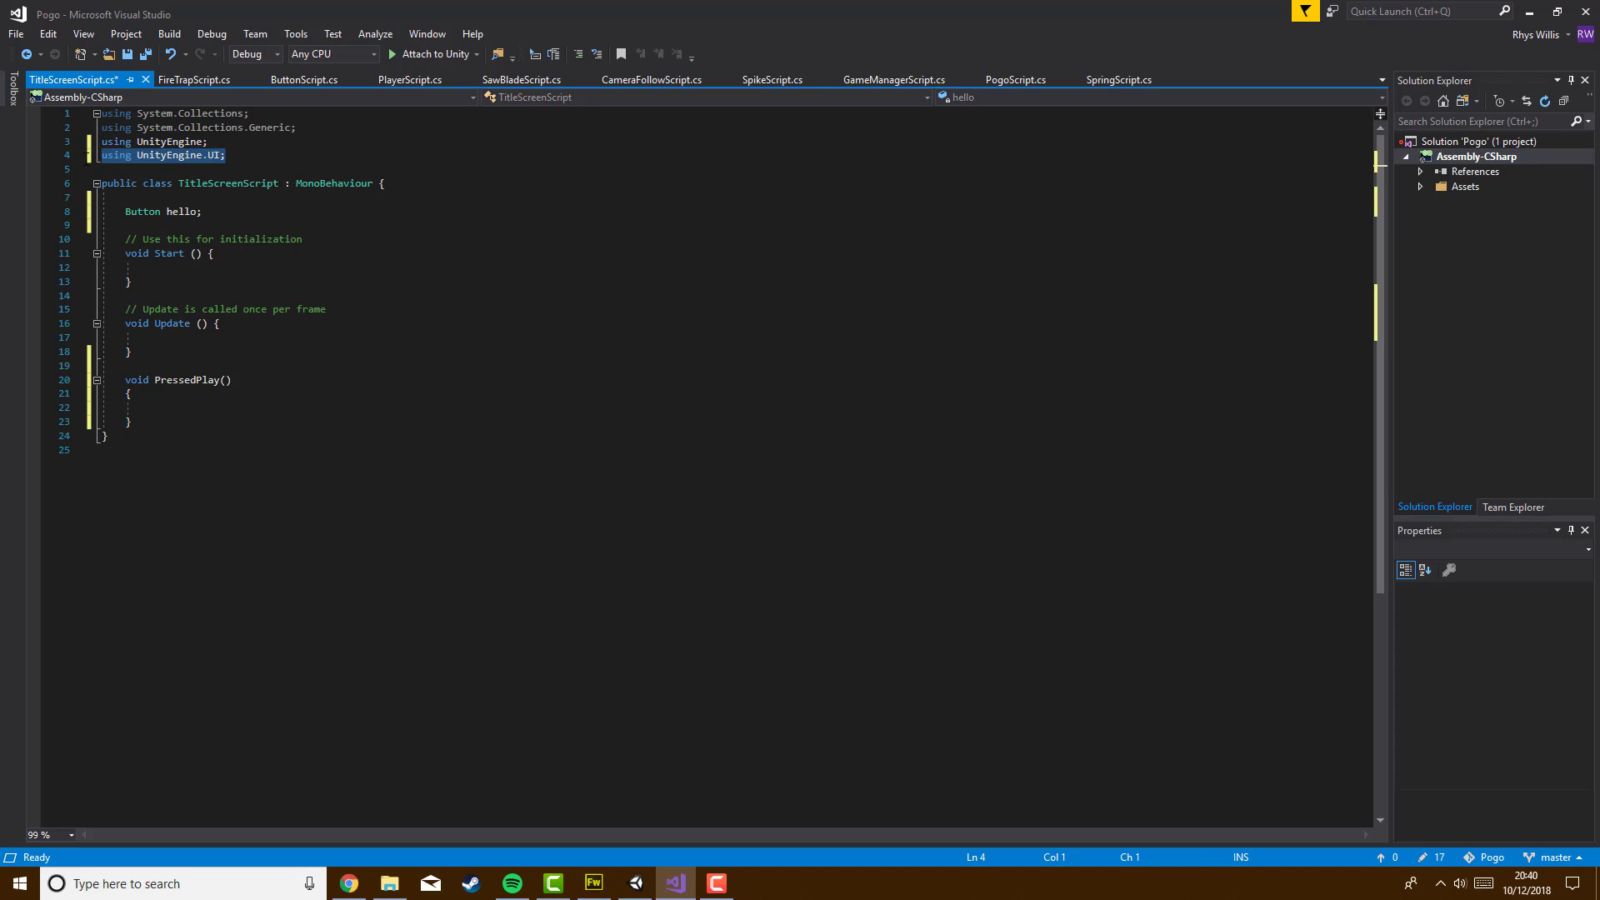
{"action": "key", "text": "BackSpace"}
{"action": "left_click", "coordinate": [132, 226]}
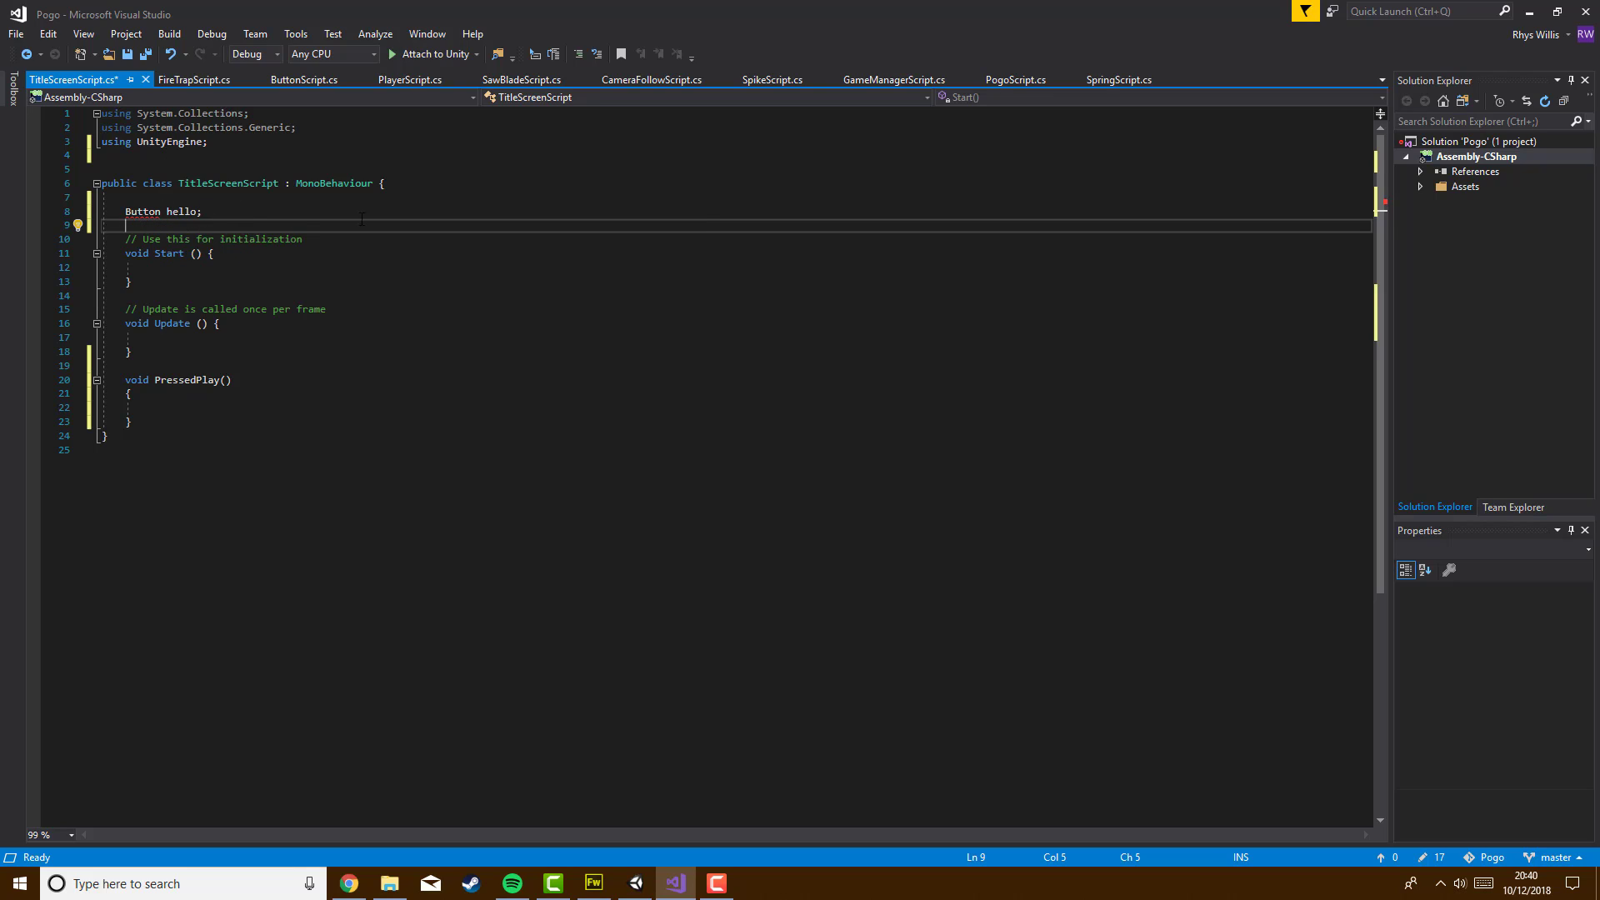
{"action": "key", "text": "ctrl+z"}
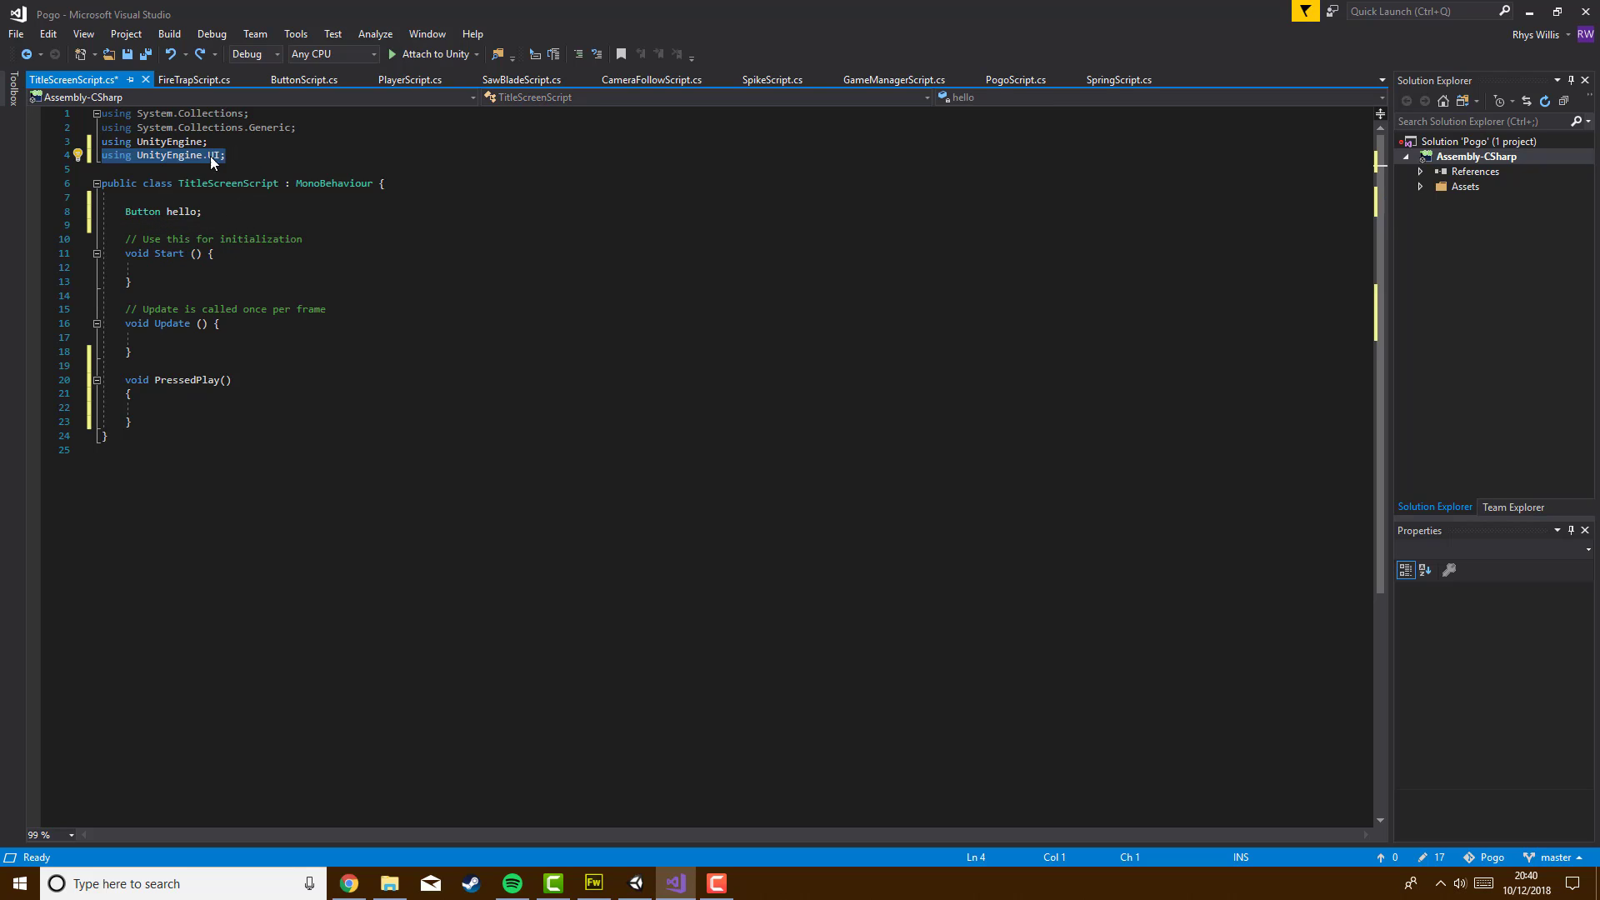
Replace the hello Button field in TitleScreenScript with a public Canvas field named TitleScreen
{"action": "left_click_drag", "start_coordinate": [218, 209], "coordinate": [125, 211]}
{"action": "left_click", "coordinate": [636, 883]}
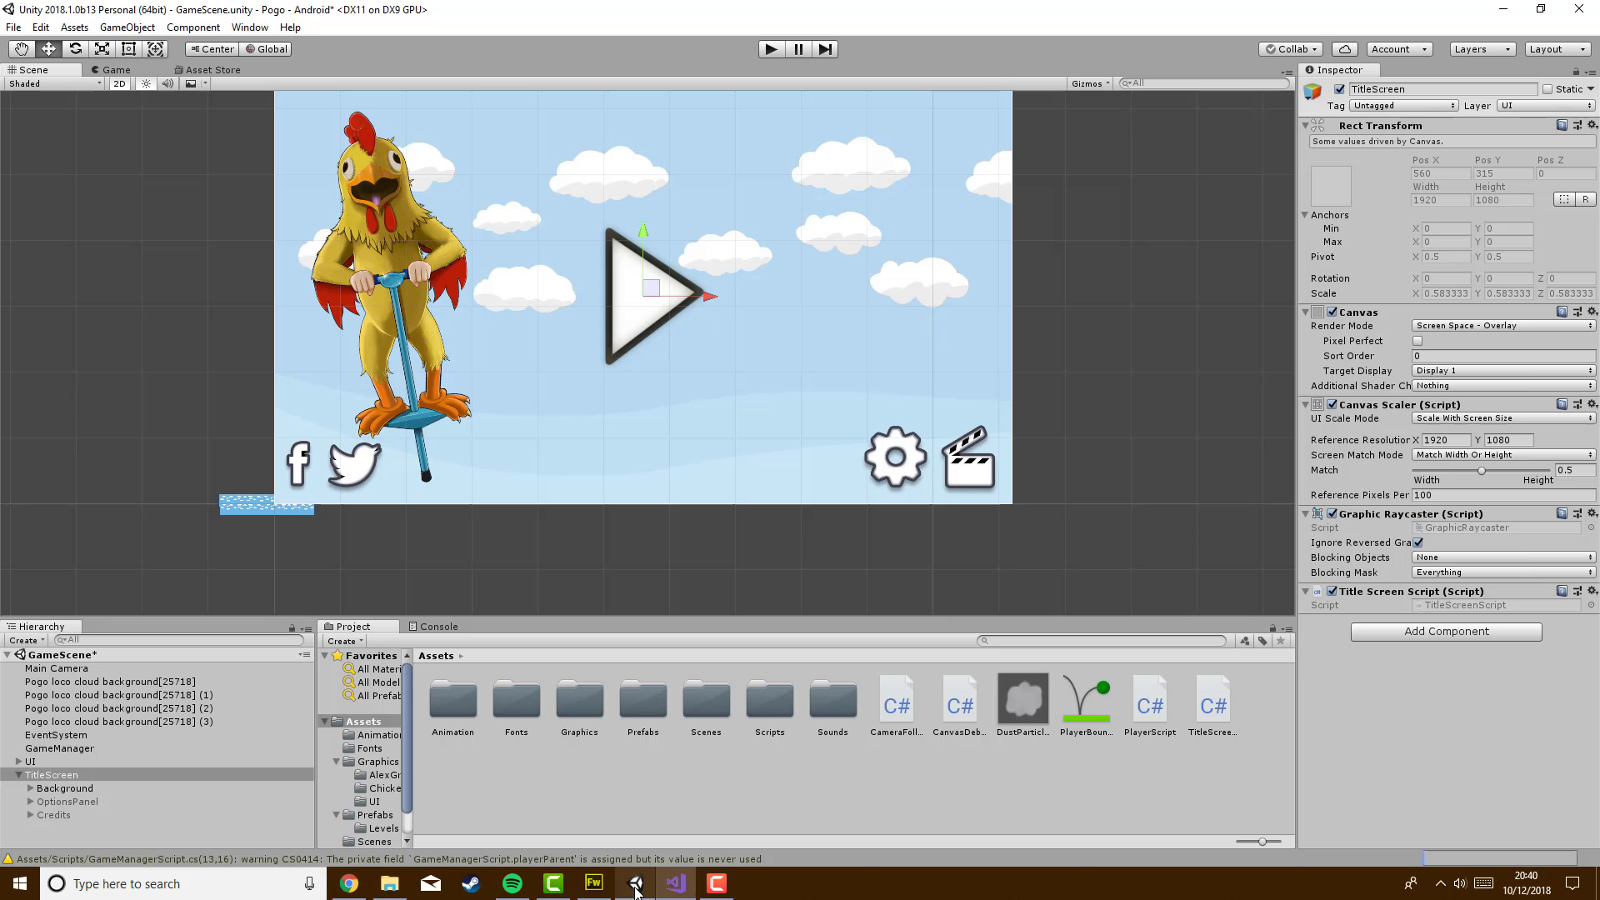
{"action": "key", "text": "alt+Tab"}
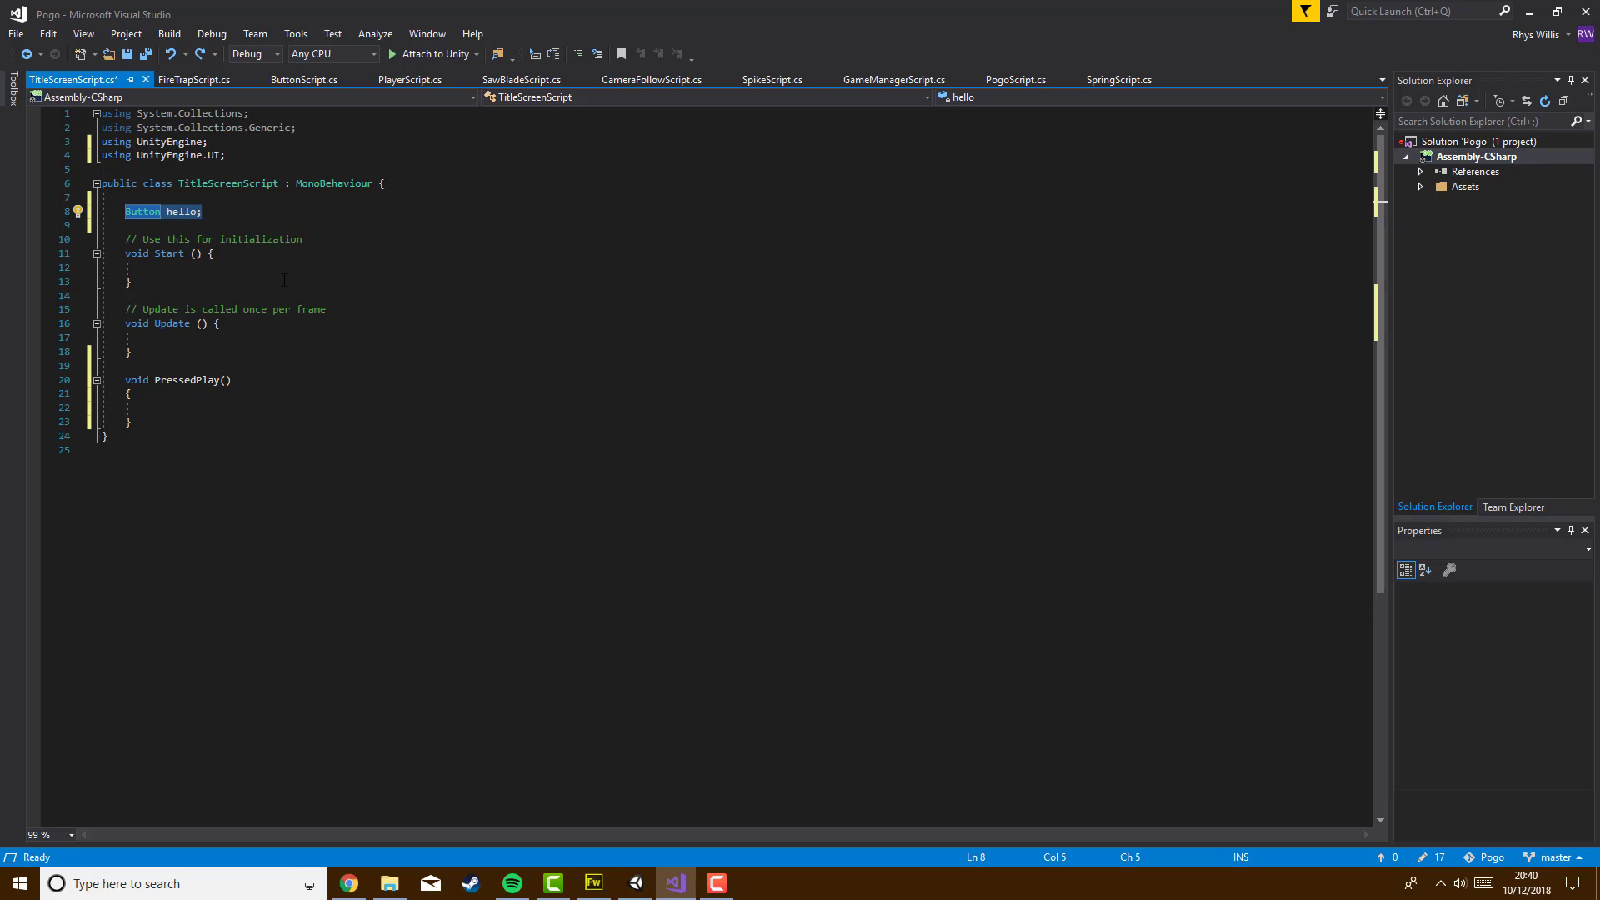
{"action": "key", "text": "BackSpace"}
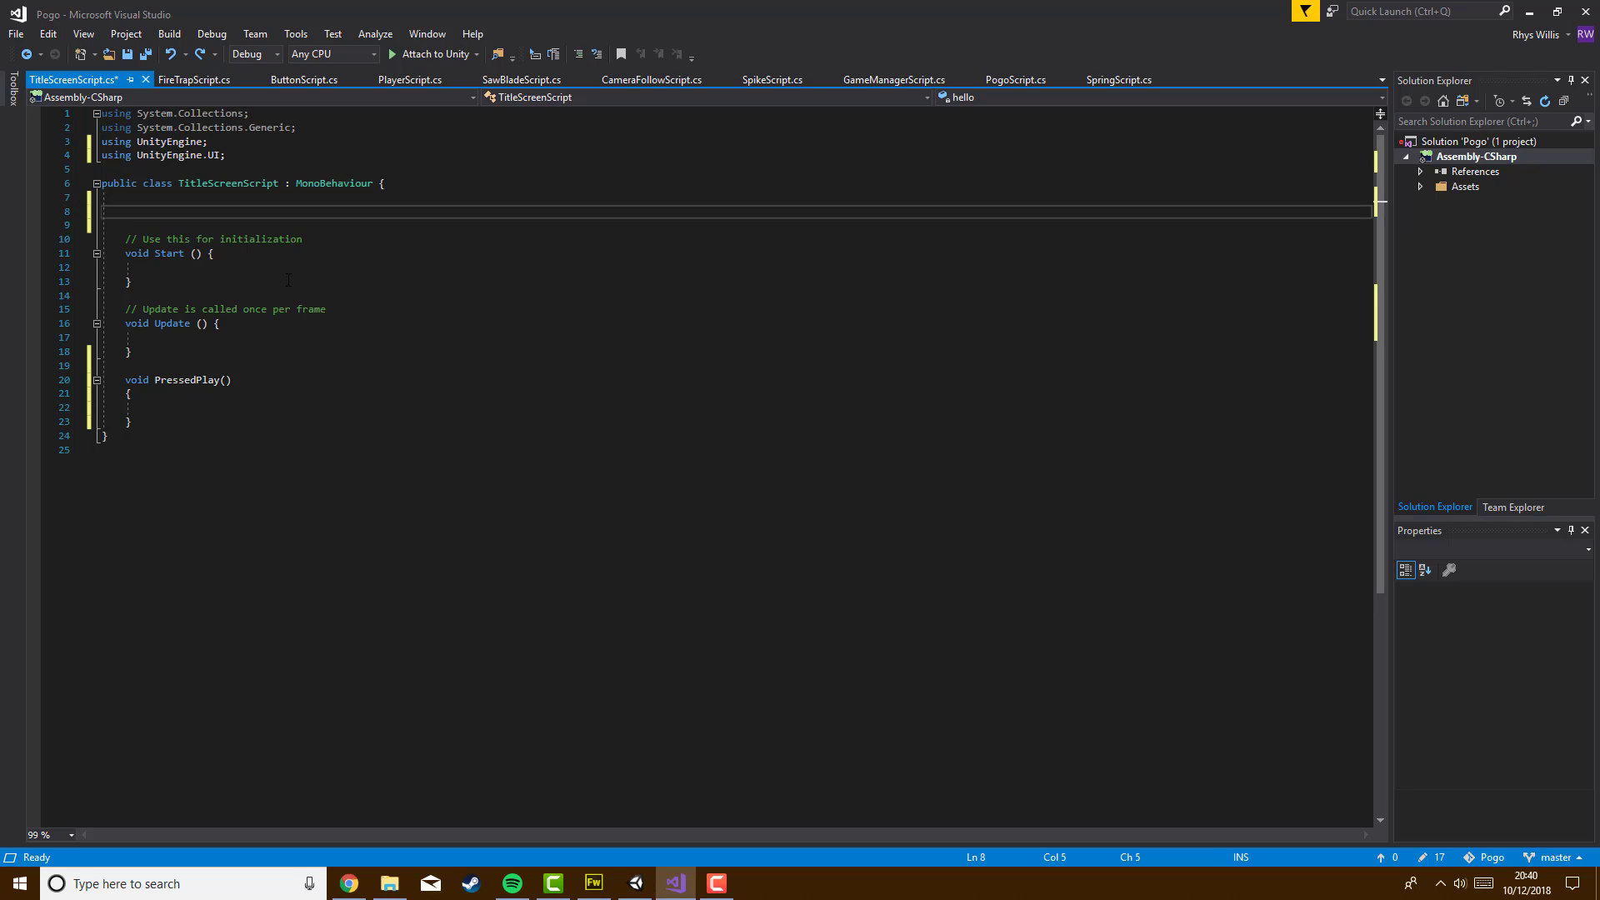
{"action": "type", "text": "Canvas "}
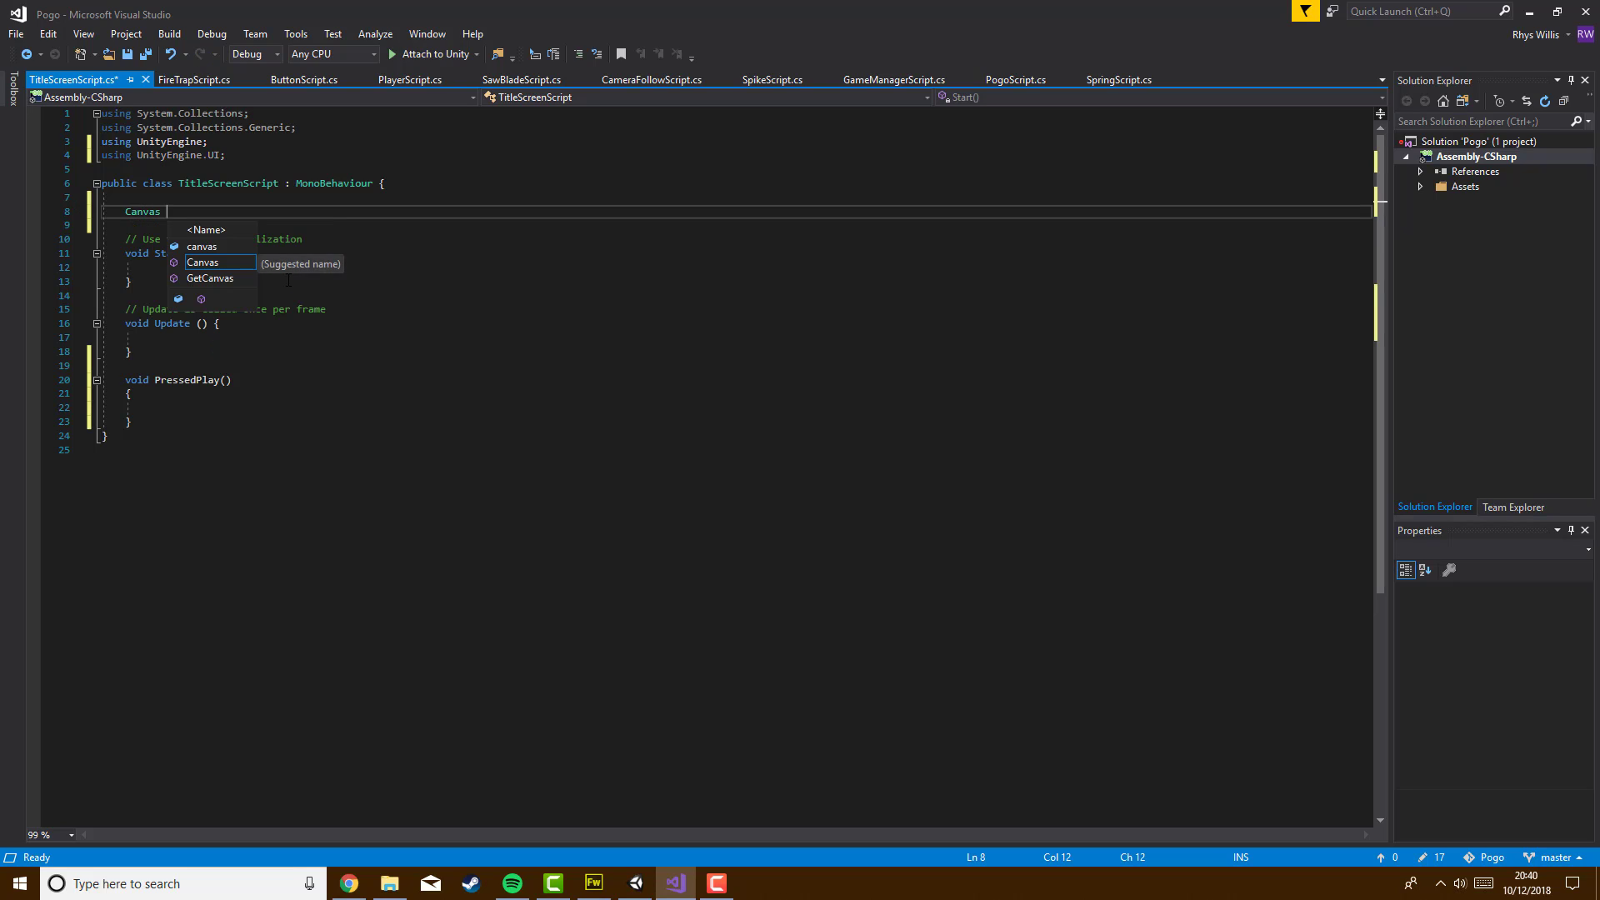
{"action": "type", "text": "TitleScreen;"}
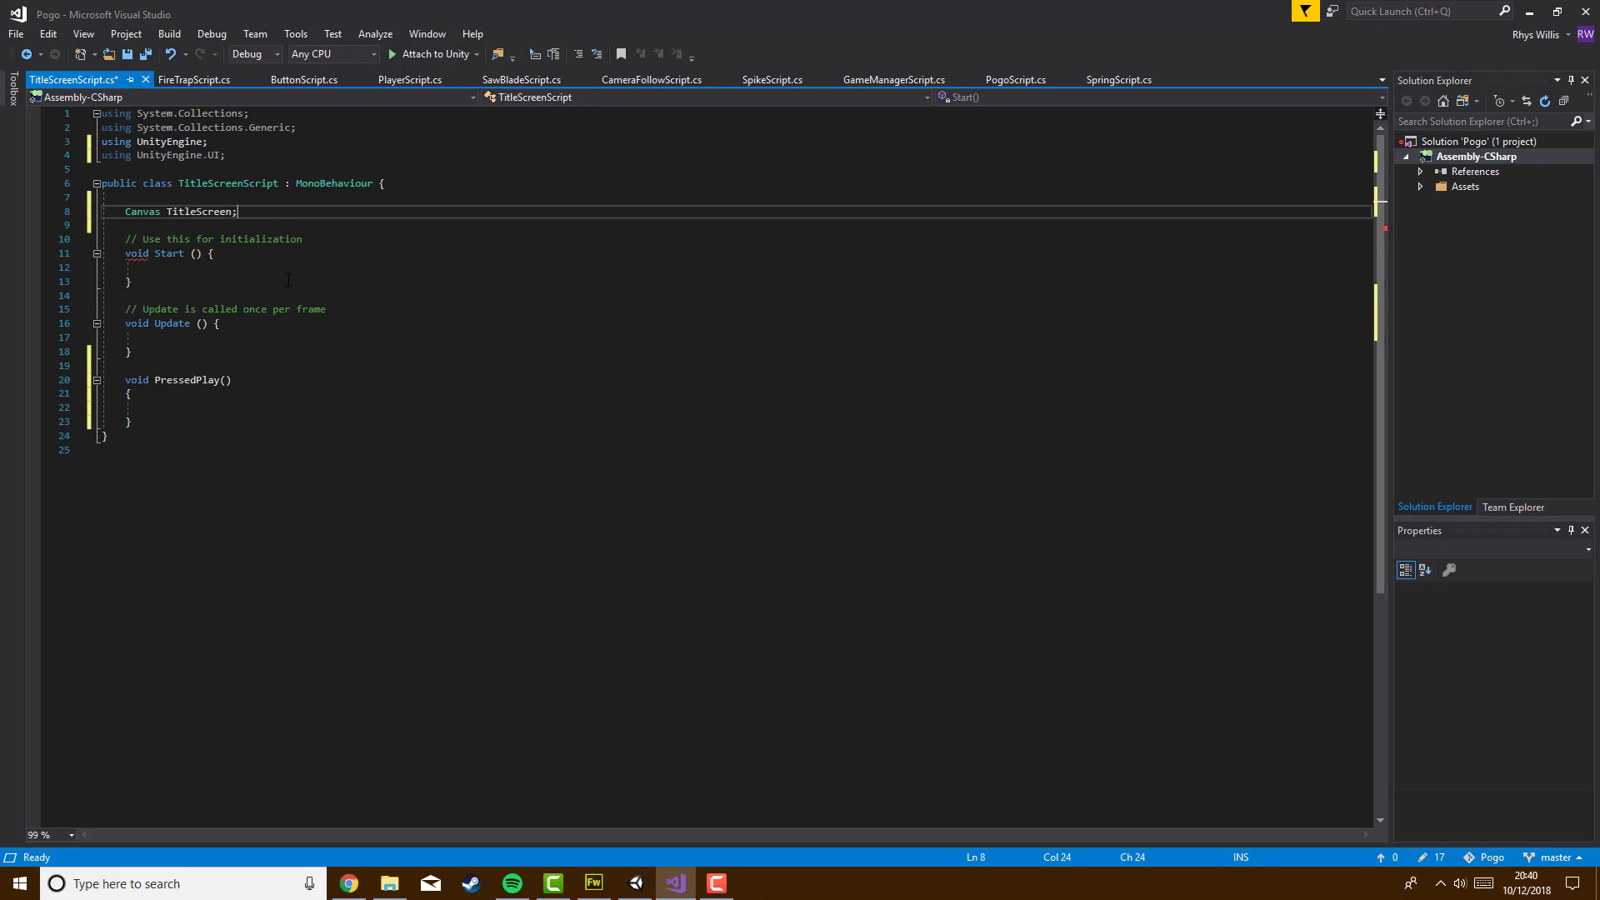
{"action": "key", "text": "Home"}
{"action": "type", "text": "public"}
Inside PressedPlay, try a SetActive call on TitleScreen, and trim the line back to the bare TitleScreen reference
{"action": "left_click", "coordinate": [225, 406]}
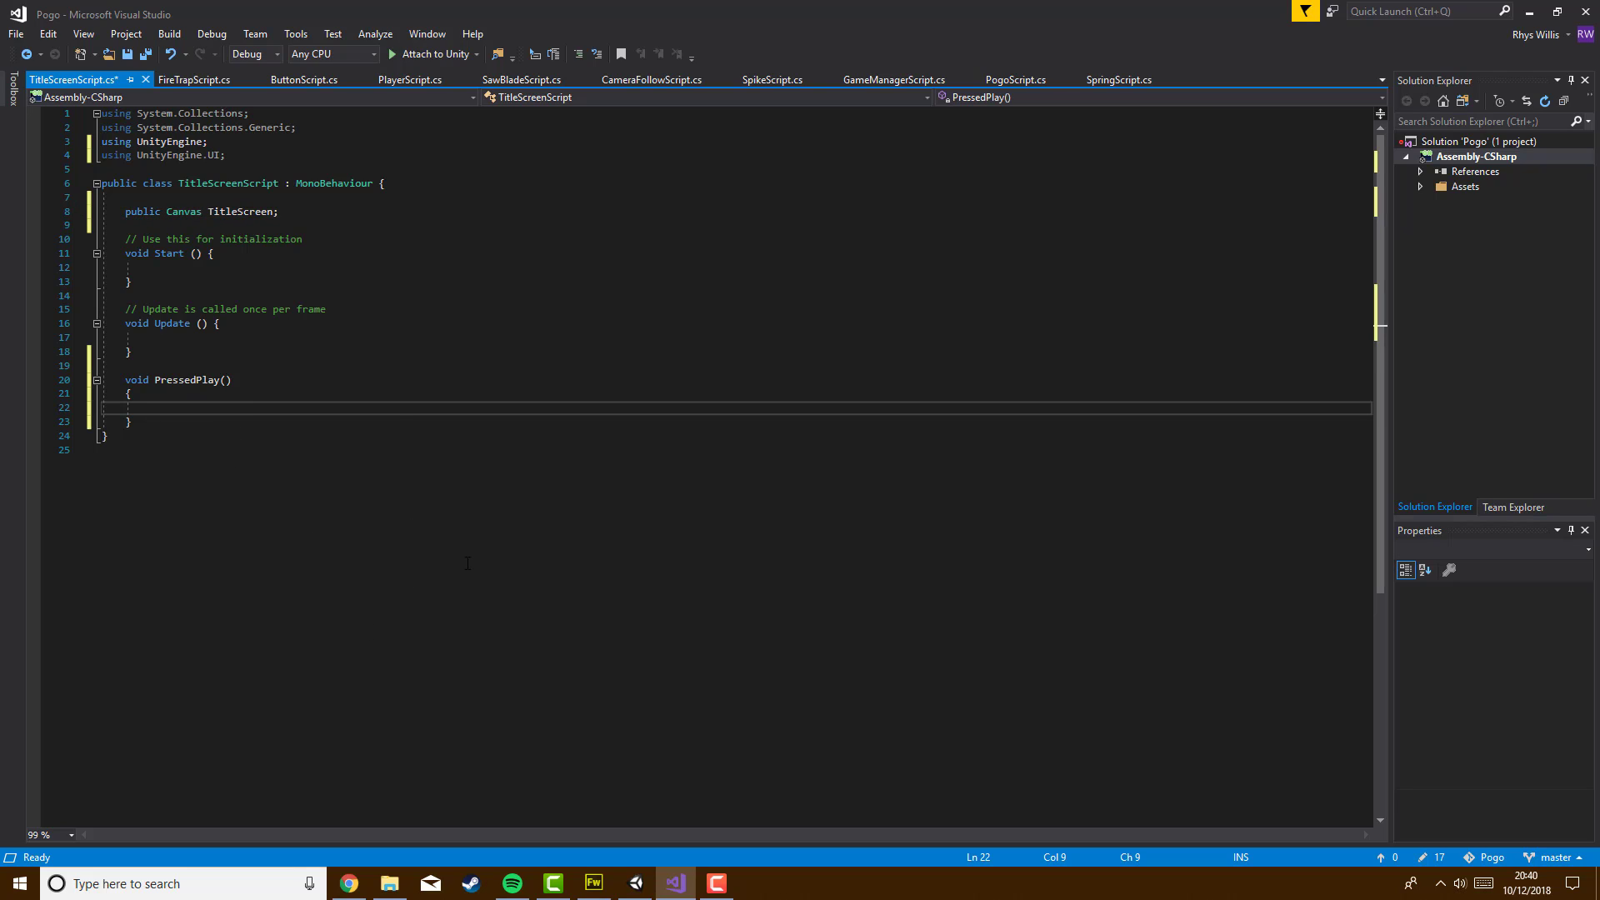
{"action": "type", "text": "TitleScreen.SetA"}
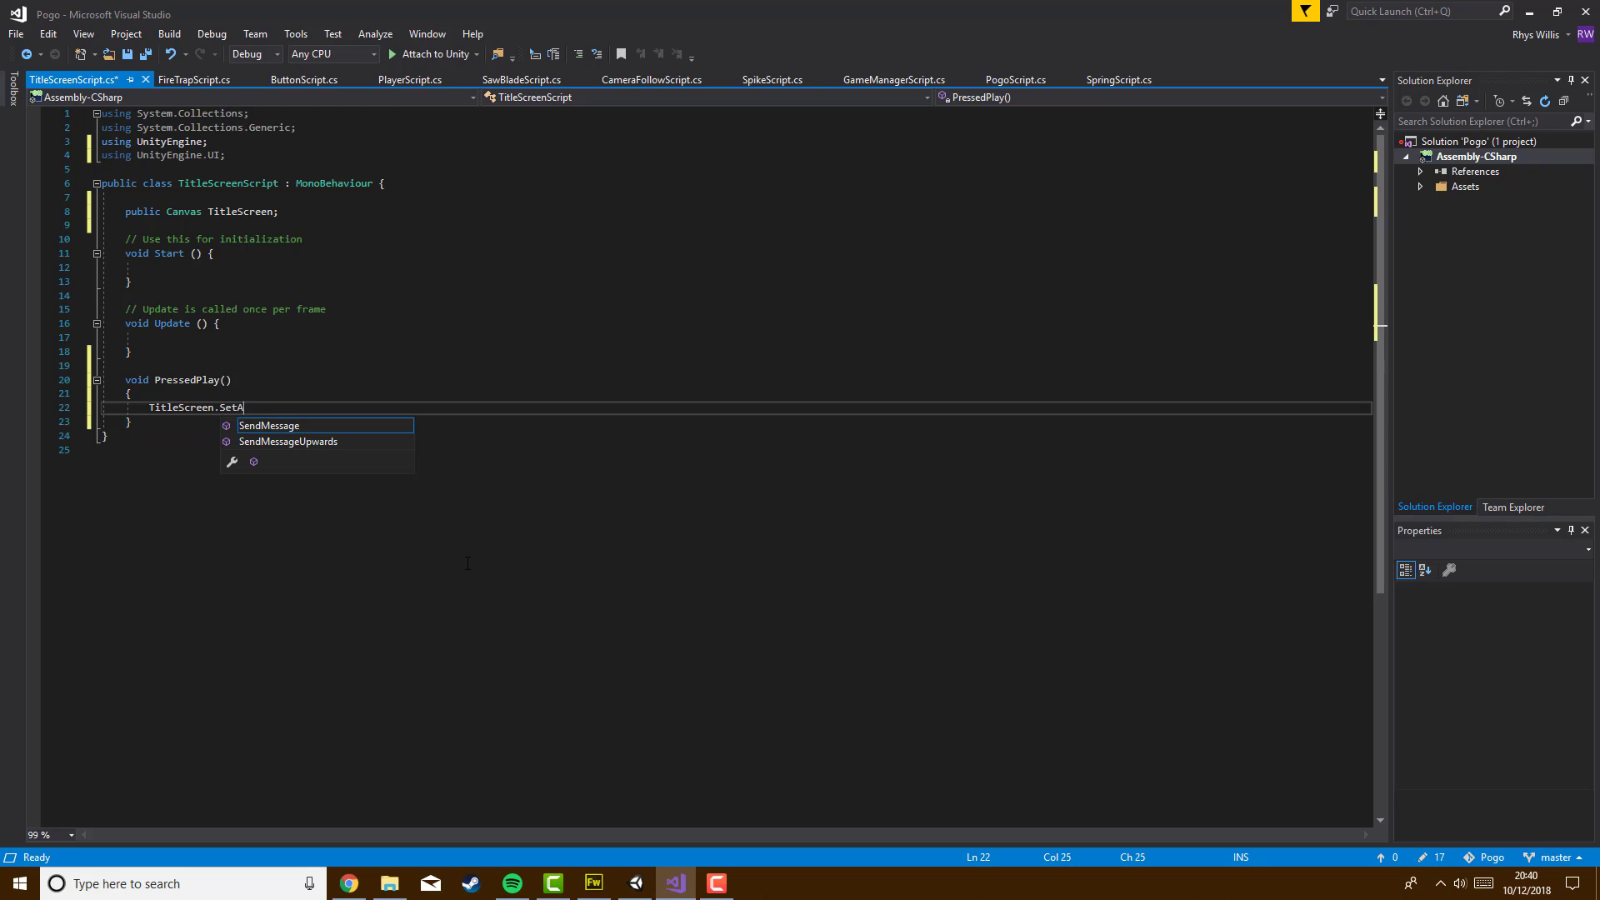
{"action": "type", "text": "ctive("}
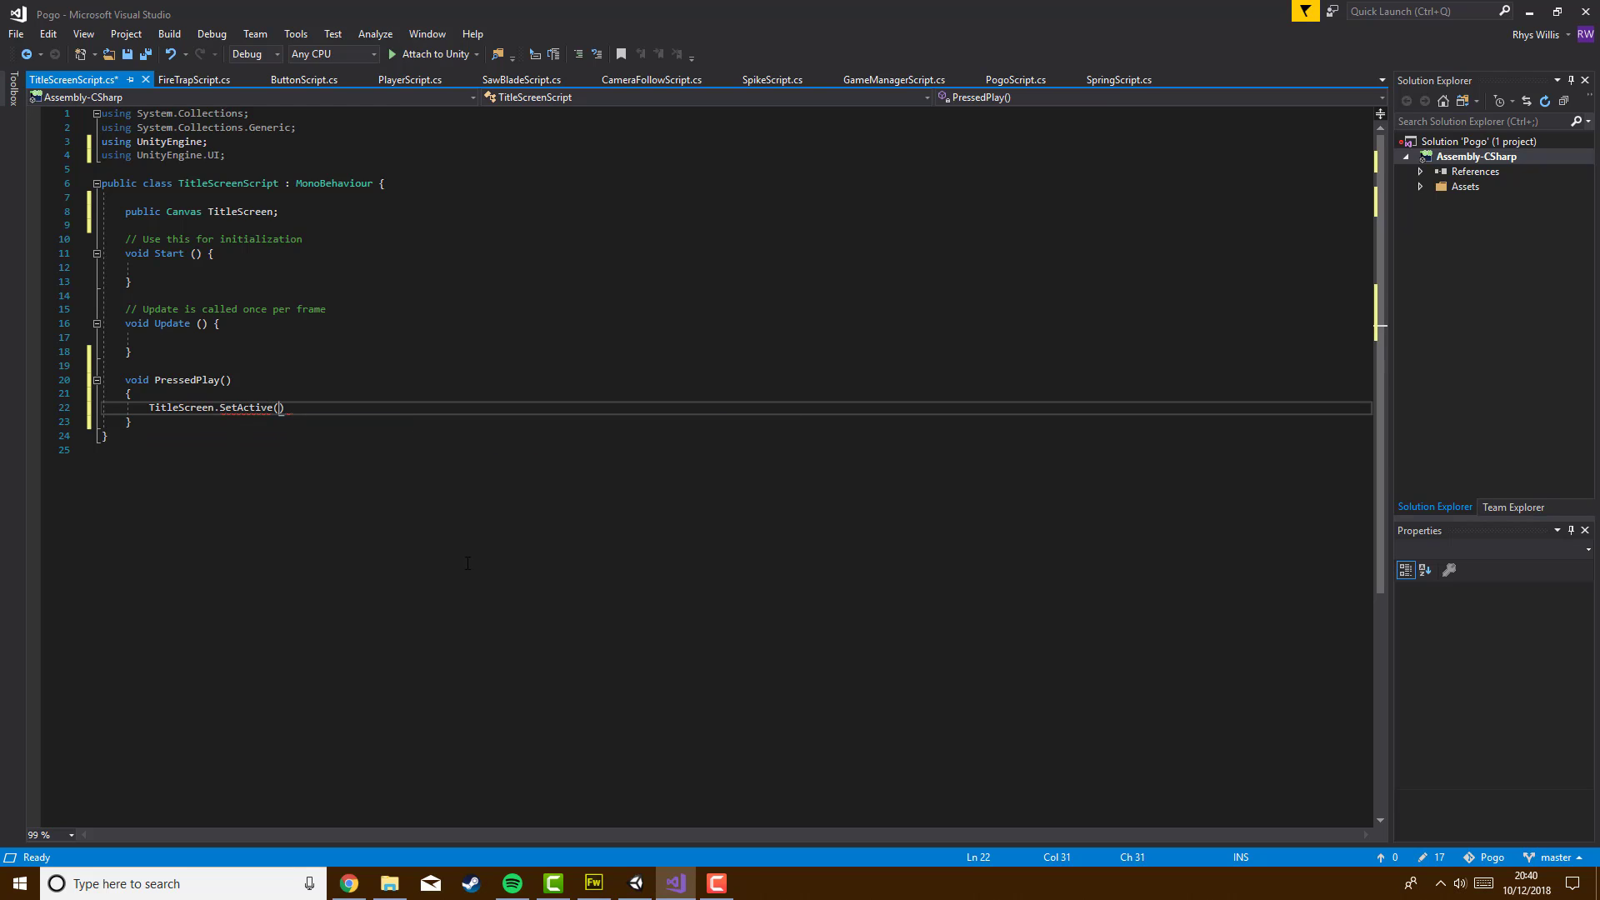
{"action": "key", "text": "BackSpace"}
{"action": "key", "text": "BackSpace"}
{"action": "key", "text": "BackSpace"}
{"action": "key", "text": "BackSpace"}
{"action": "key", "text": "BackSpace"}
{"action": "key", "text": "BackSpace"}
{"action": "key", "text": "BackSpace"}
{"action": "key", "text": "BackSpace"}
{"action": "key", "text": "BackSpace"}
{"action": "key", "text": "BackSpace"}
{"action": "key", "text": "BackSpace"}
{"action": "key", "text": "BackSpace"}
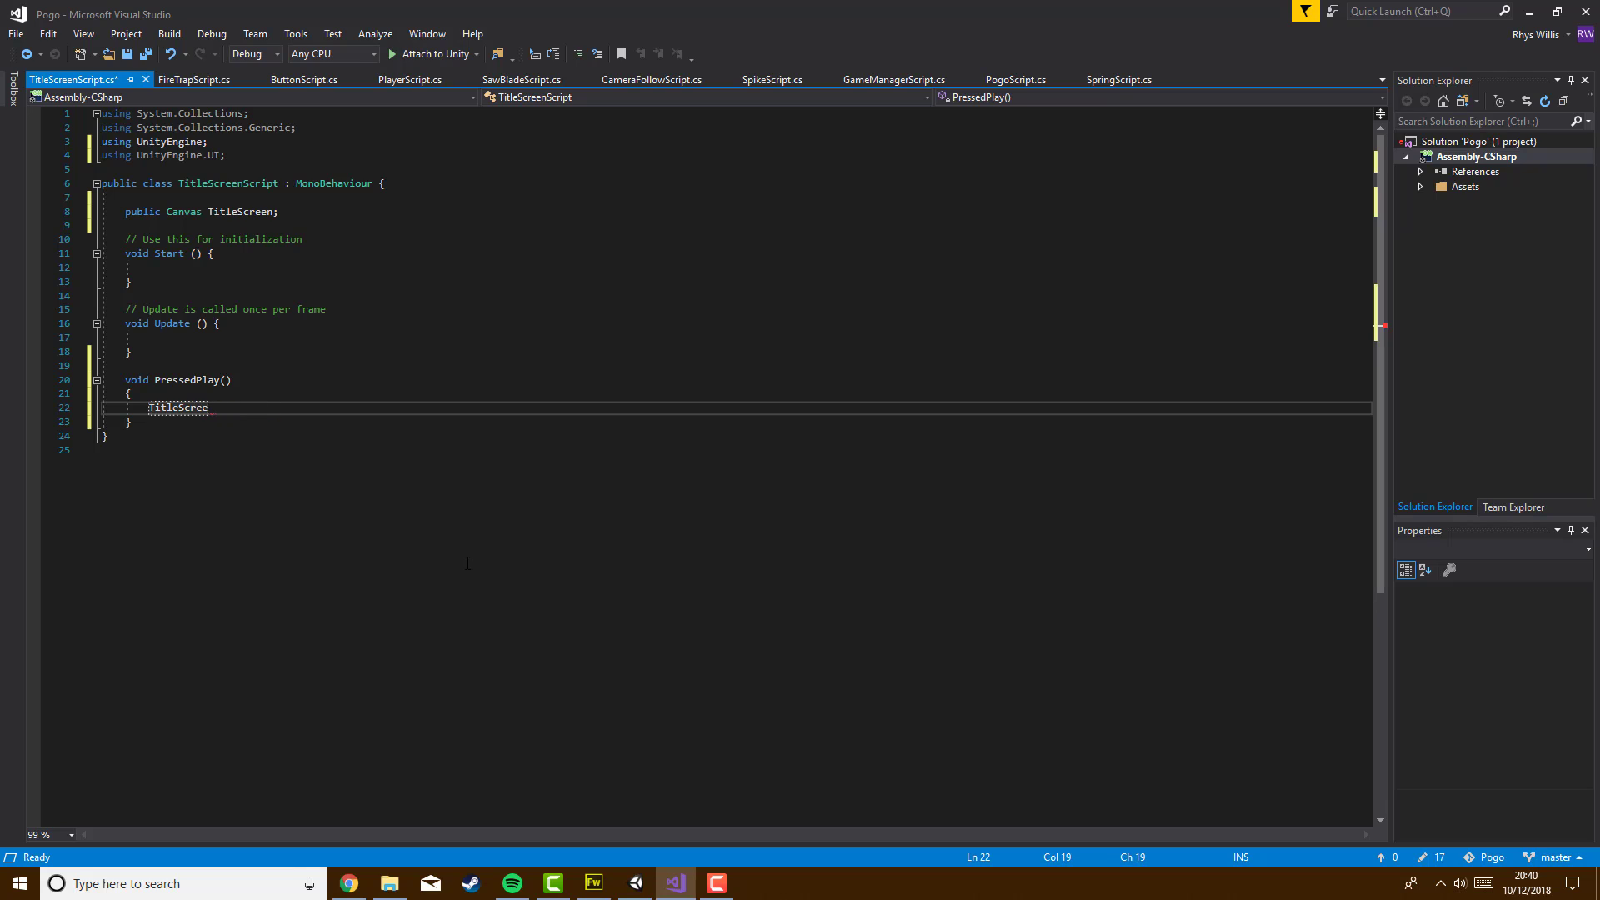
{"action": "type", "text": "n"}
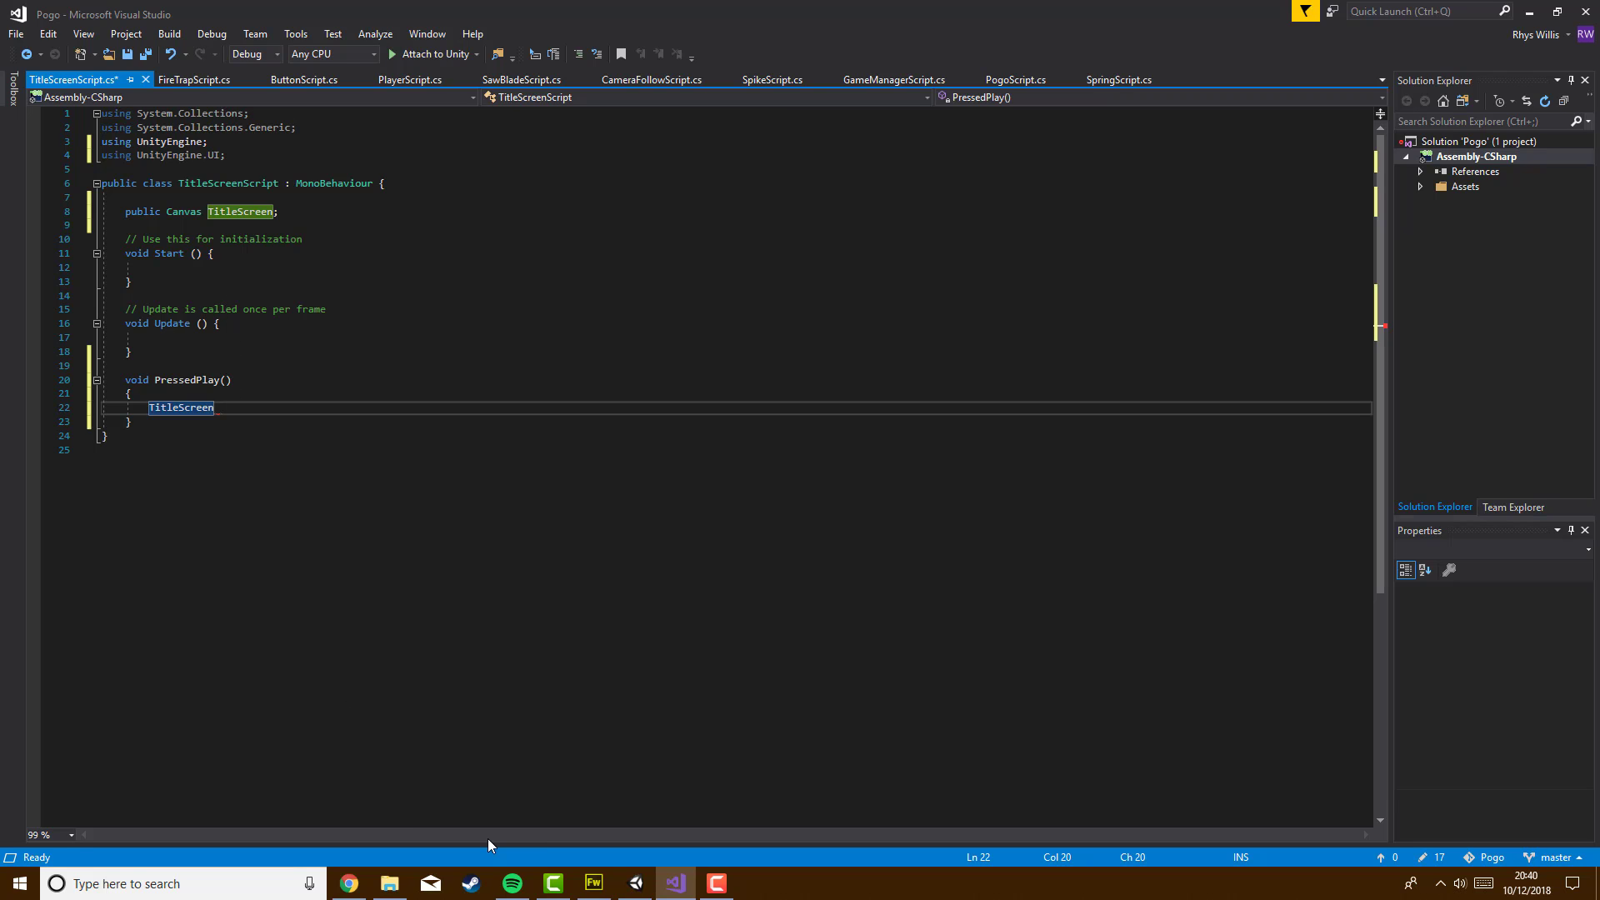
After checking the TitleScreen object in Unity, complete the PressedPlay line as TitleScreen.enabled = false; in Visual Studio and save all files
{"action": "left_click", "coordinate": [635, 883]}
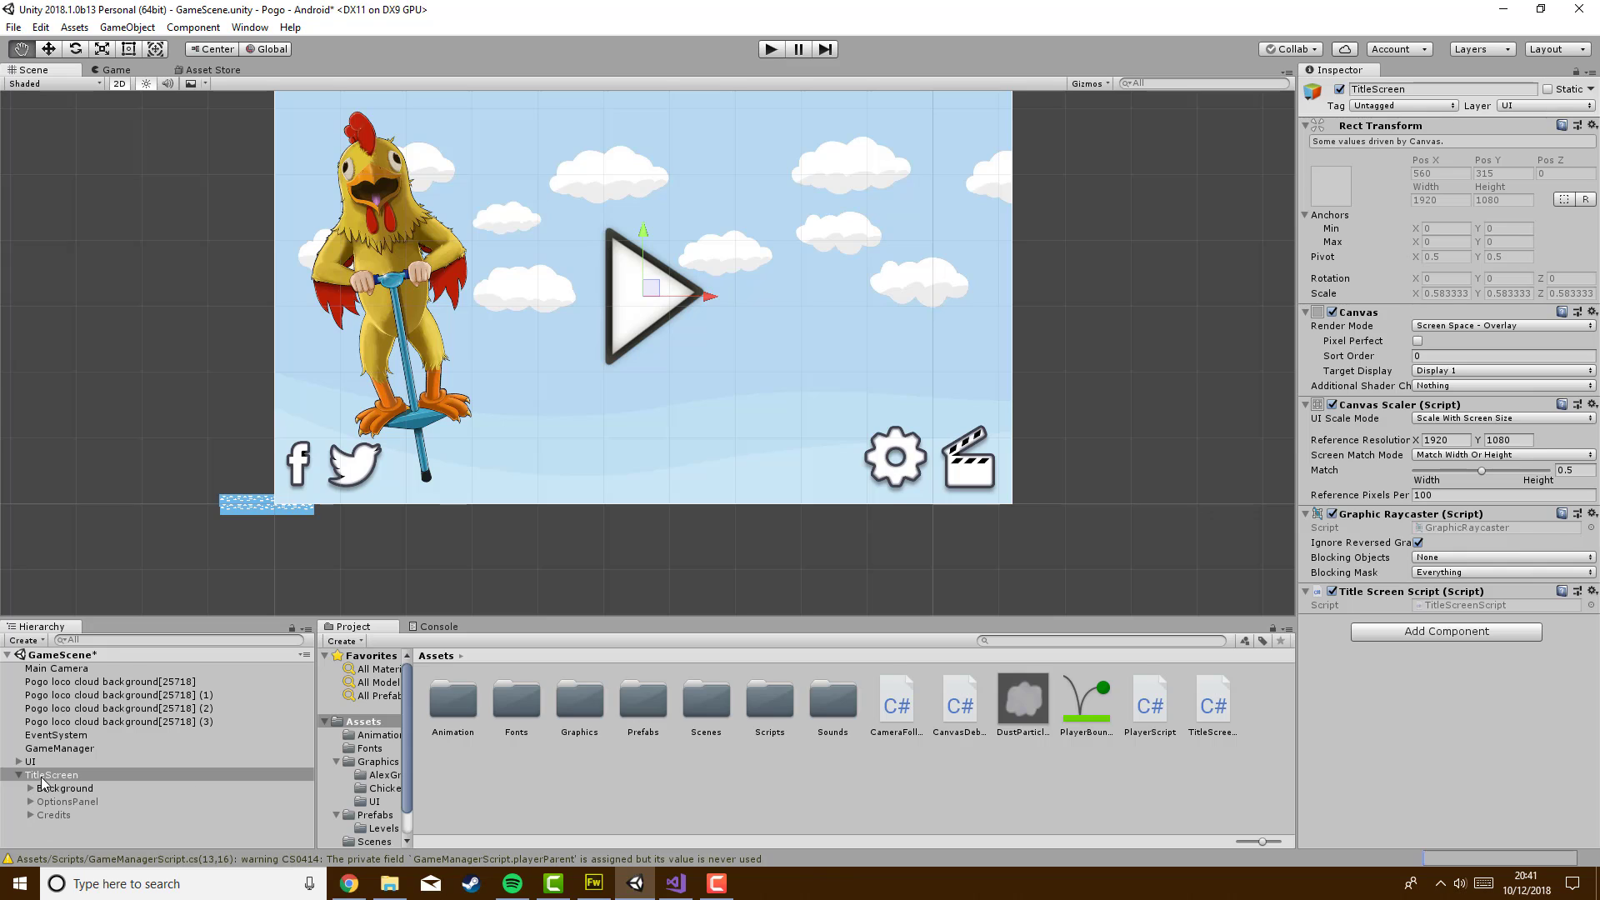
{"action": "left_click", "coordinate": [676, 884]}
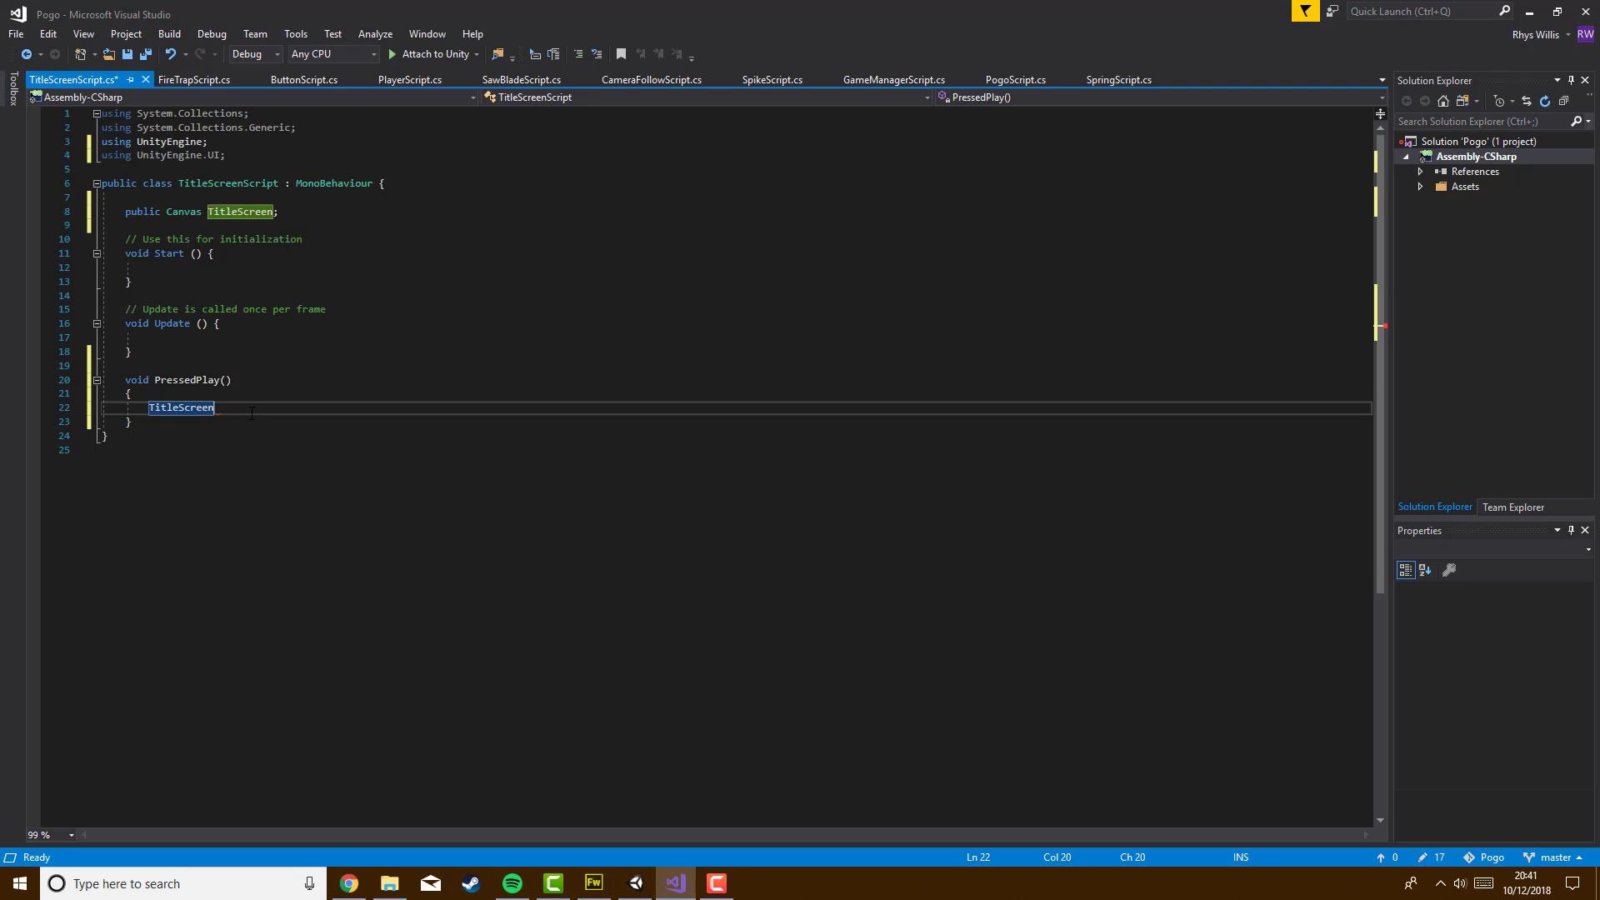
{"action": "type", "text": "."}
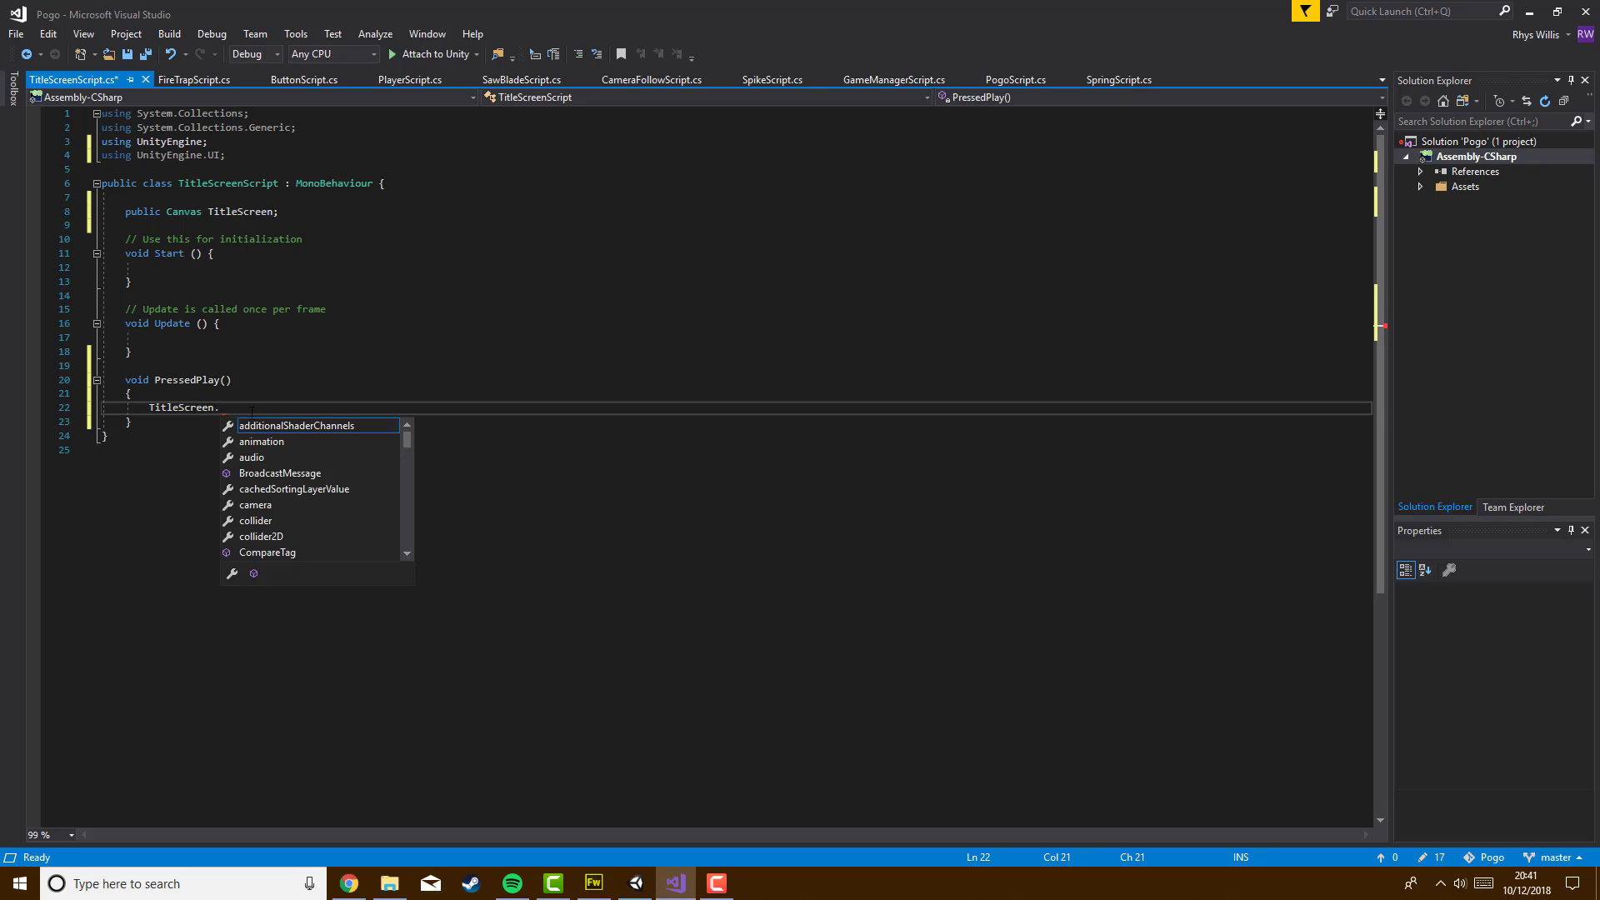
{"action": "type", "text": "e"}
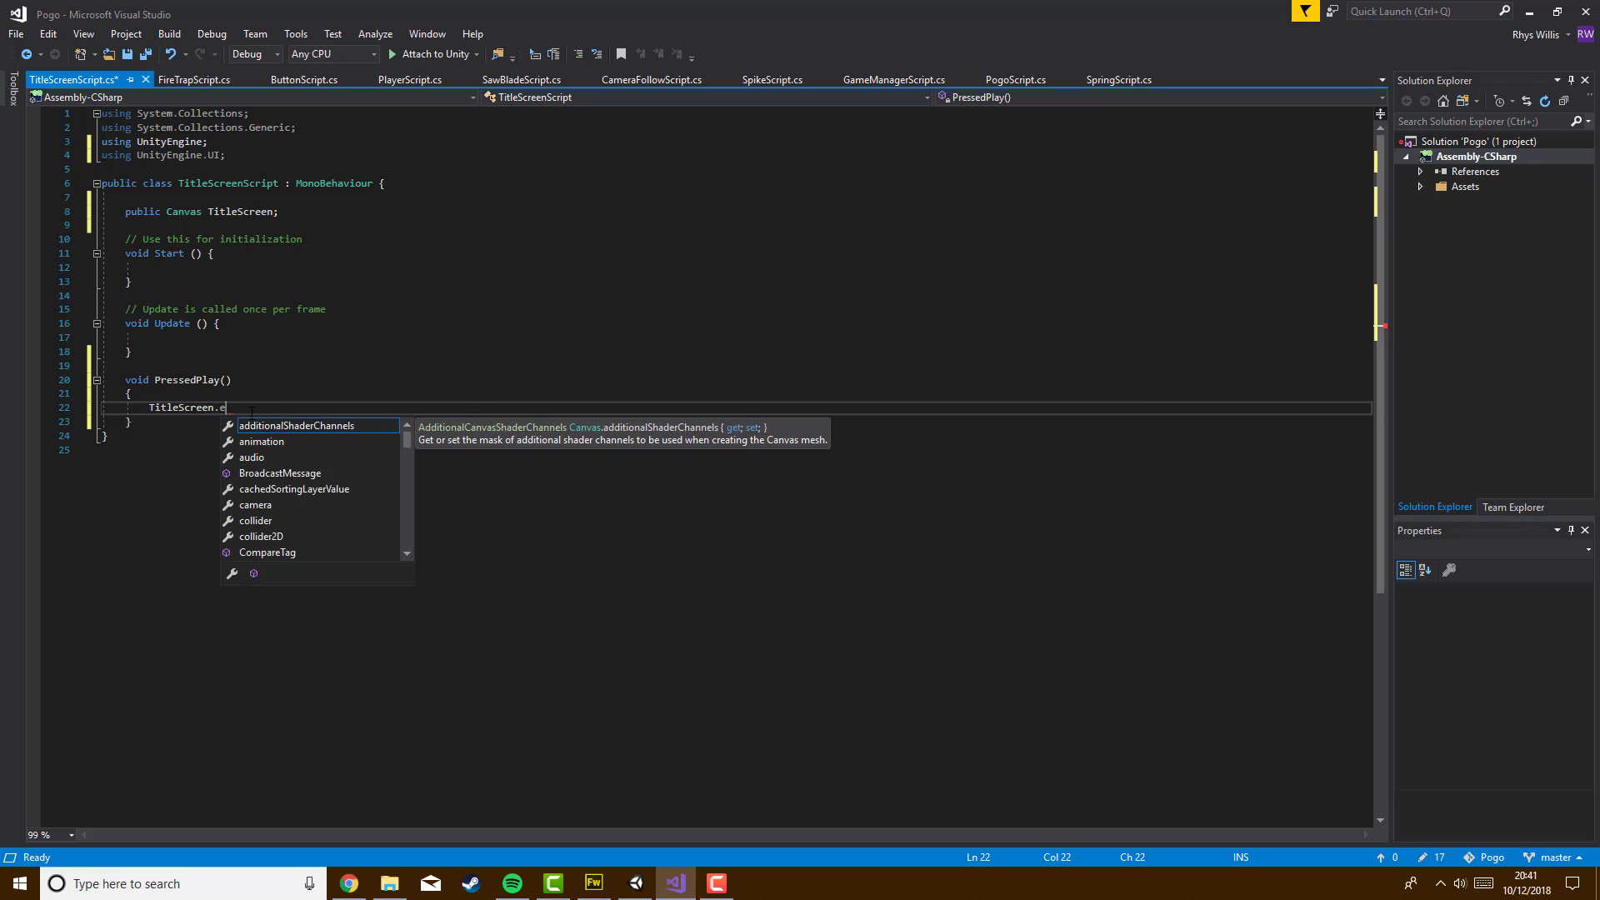
{"action": "type", "text": "nabled = false;"}
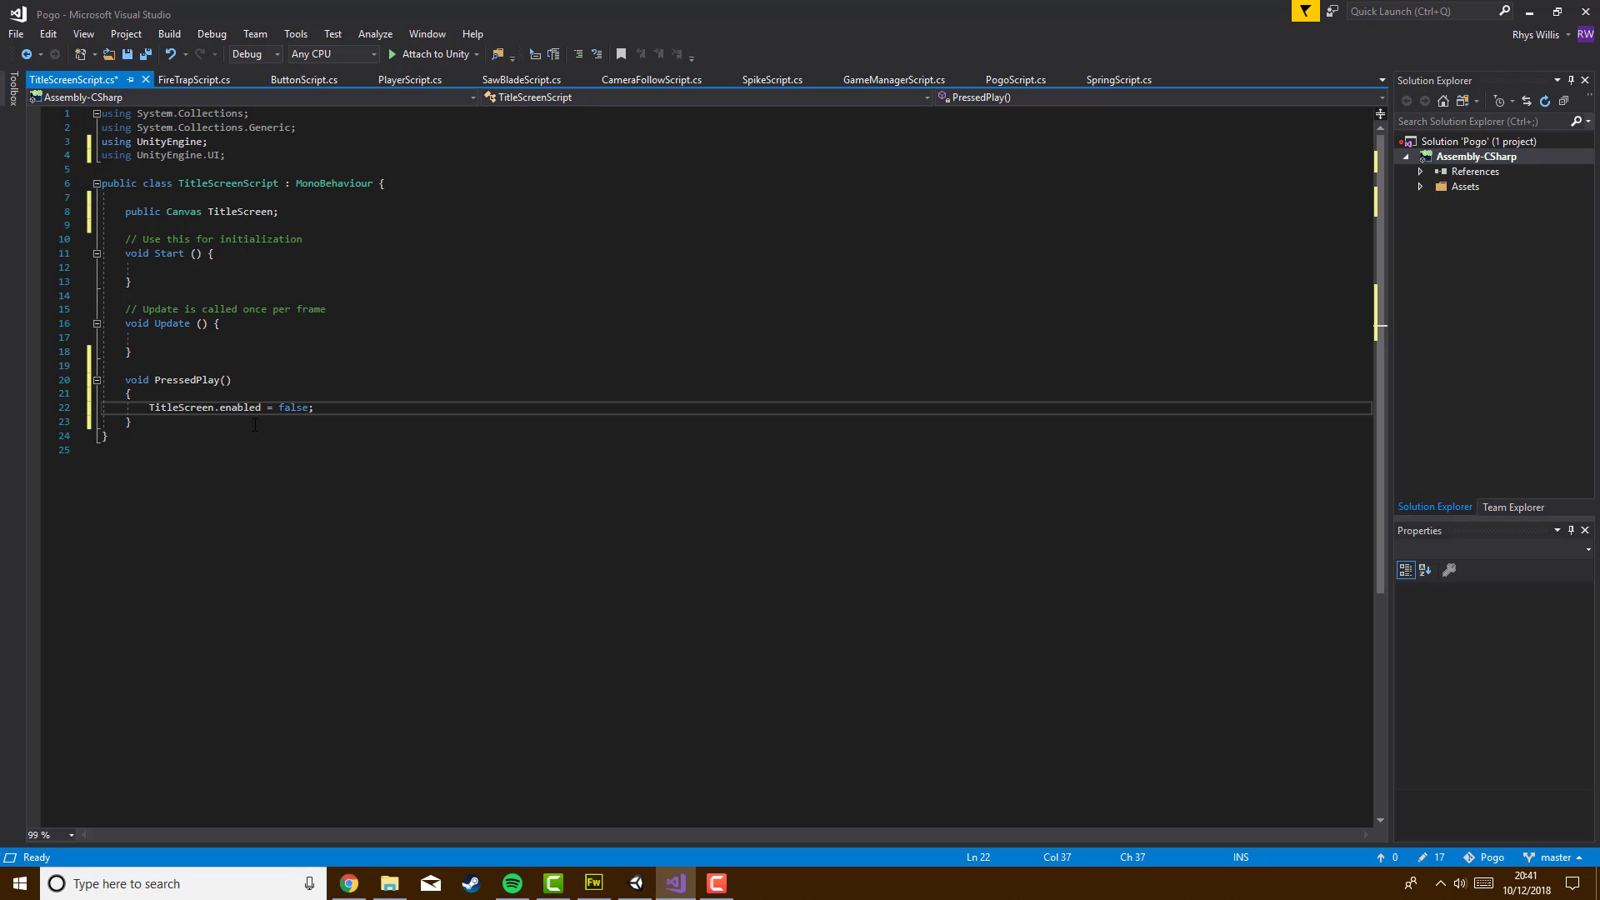
{"action": "left_click", "coordinate": [12, 37]}
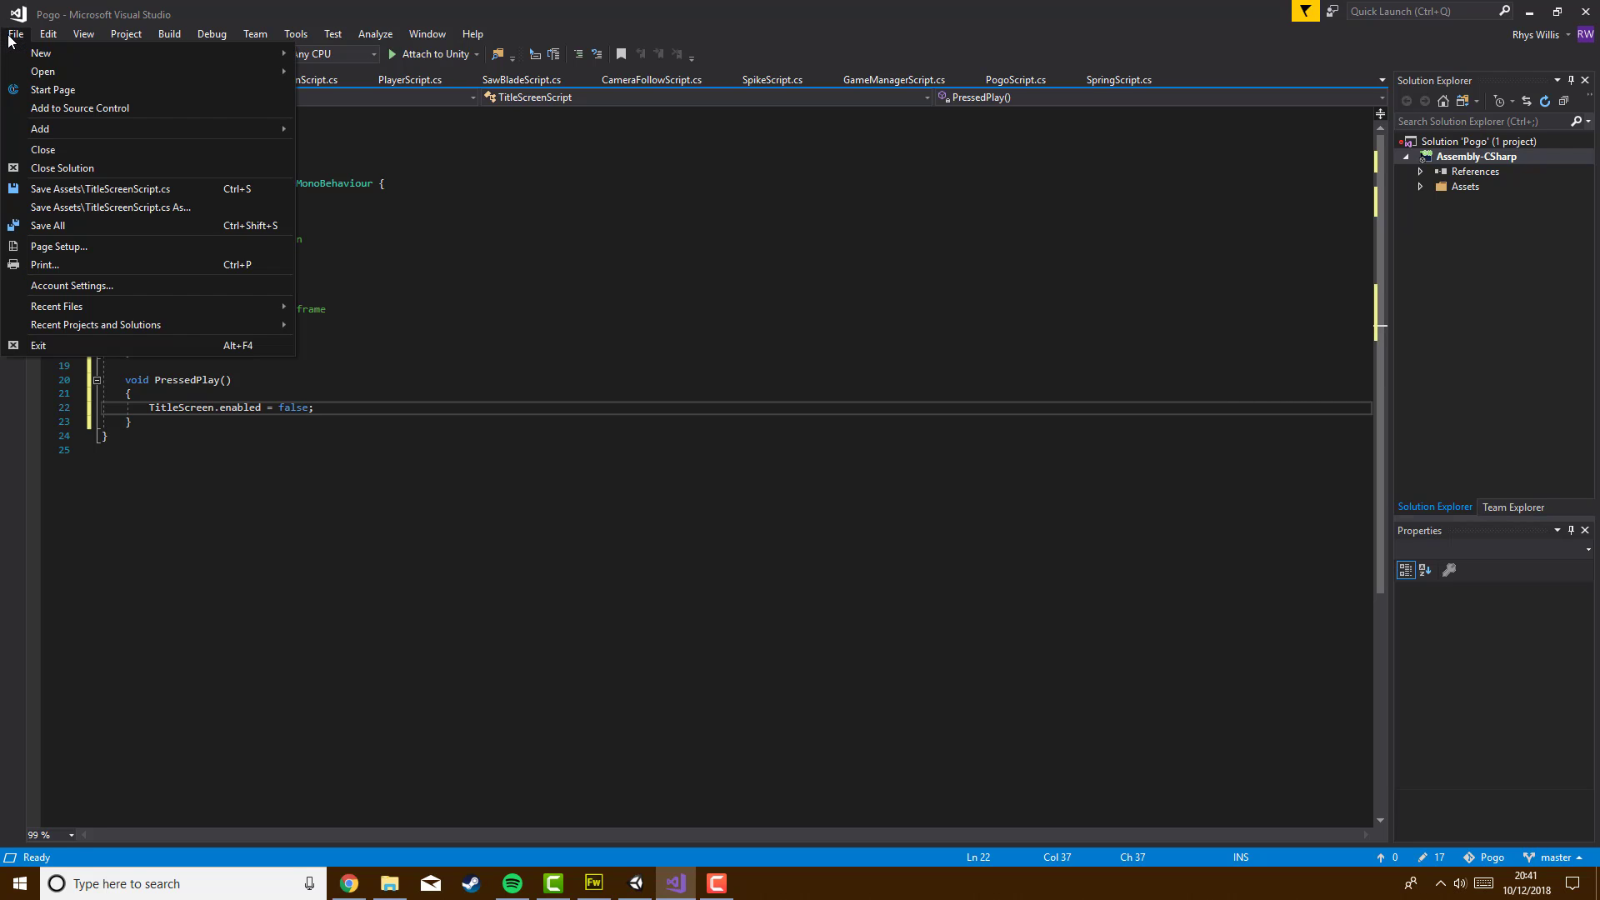
{"action": "left_click", "coordinate": [84, 225]}
Switch to Unity and add an On Click event to PlayButton with the TitleScreen object as its target
{"action": "left_click", "coordinate": [637, 882]}
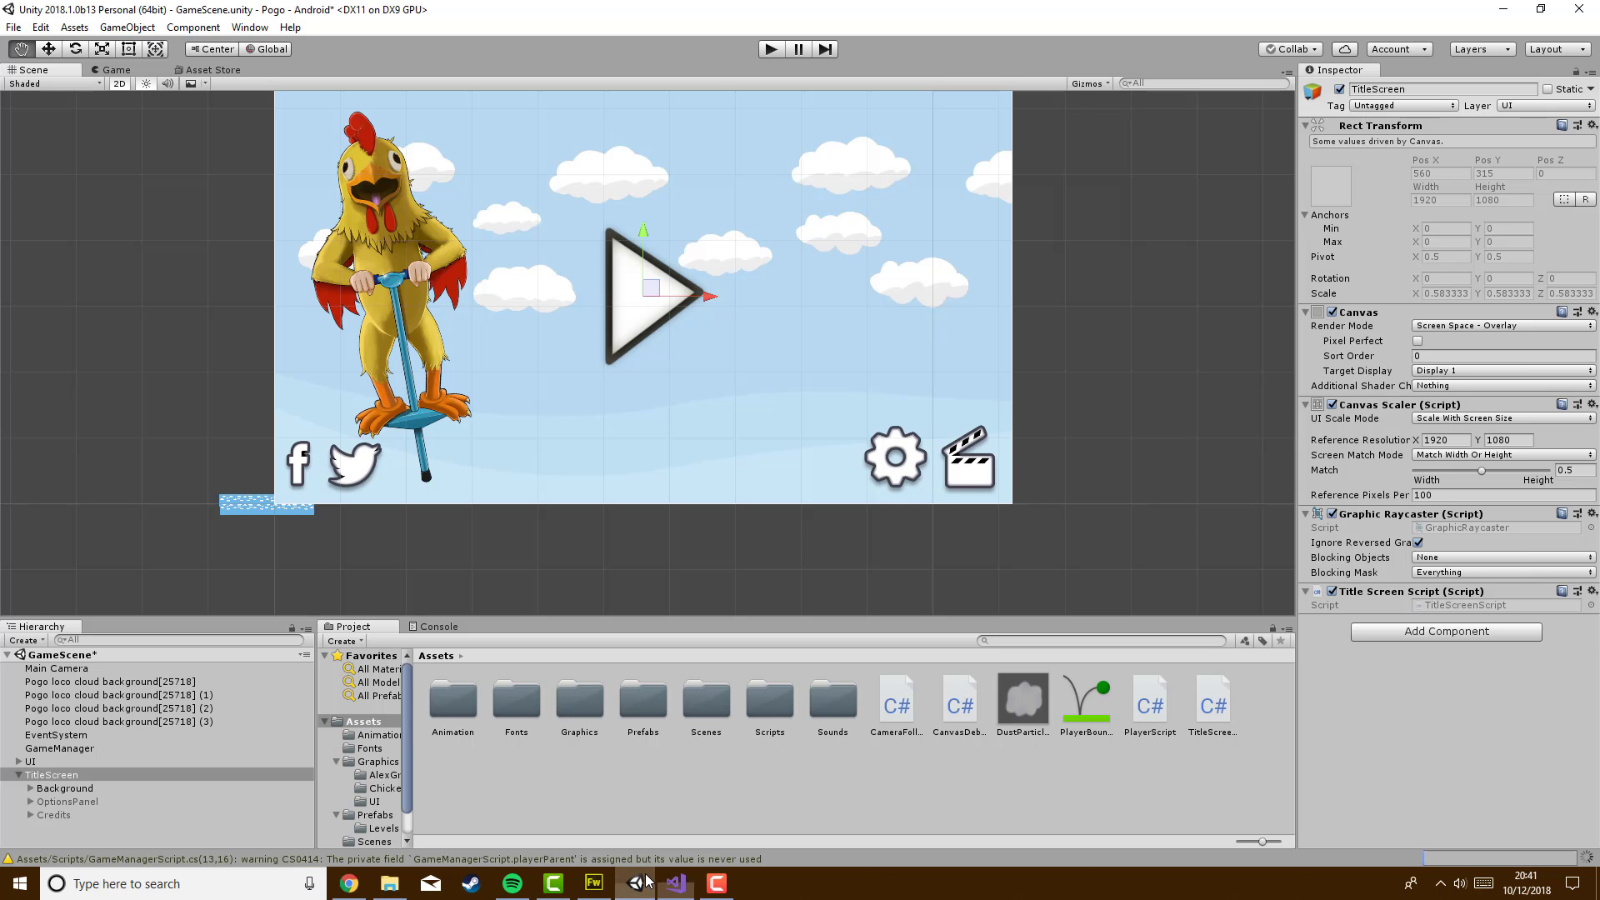
{"action": "left_click", "coordinate": [30, 789]}
{"action": "scroll", "coordinate": [118, 776], "scroll_direction": "down", "scroll_amount": 1}
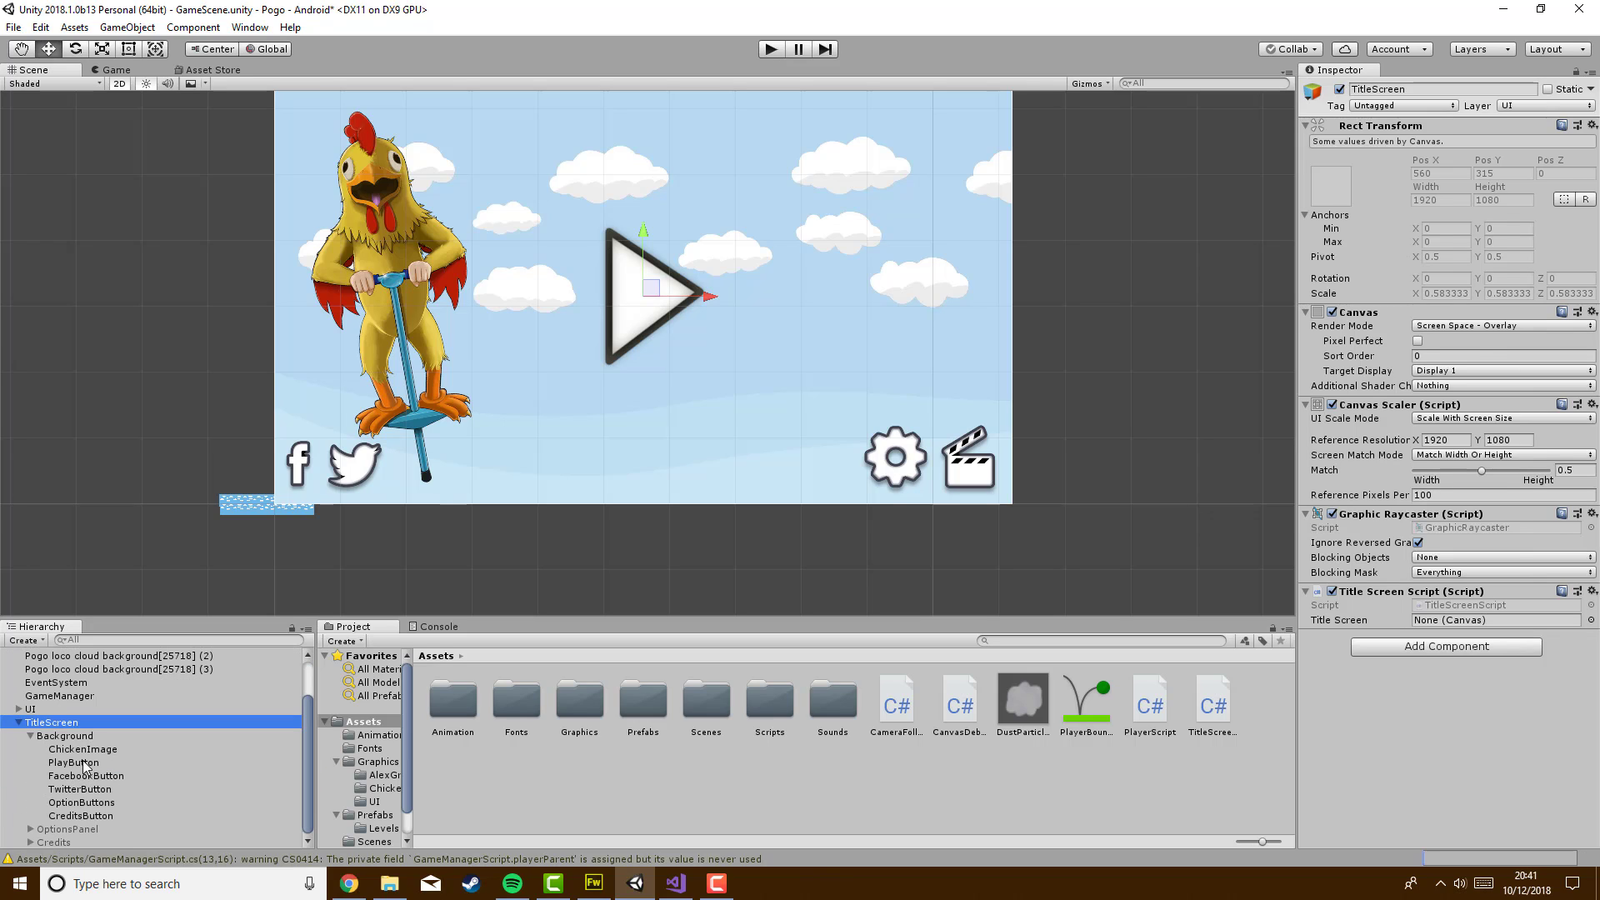
{"action": "left_click", "coordinate": [84, 762]}
{"action": "scroll", "coordinate": [1388, 600], "scroll_direction": "down", "scroll_amount": 3}
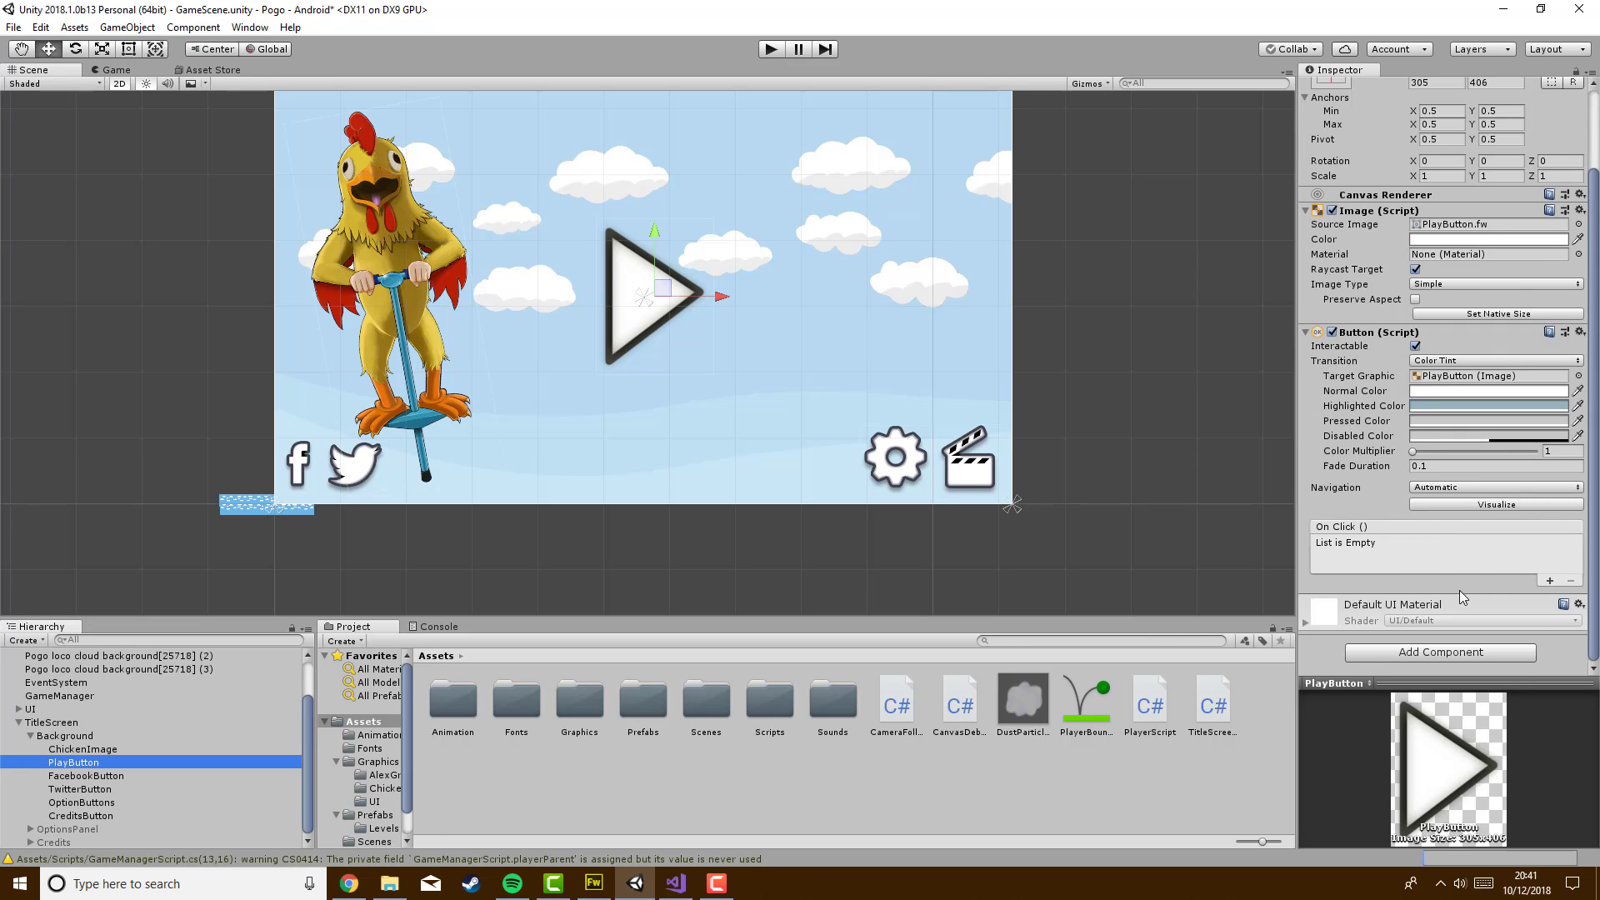
{"action": "left_click", "coordinate": [1549, 580]}
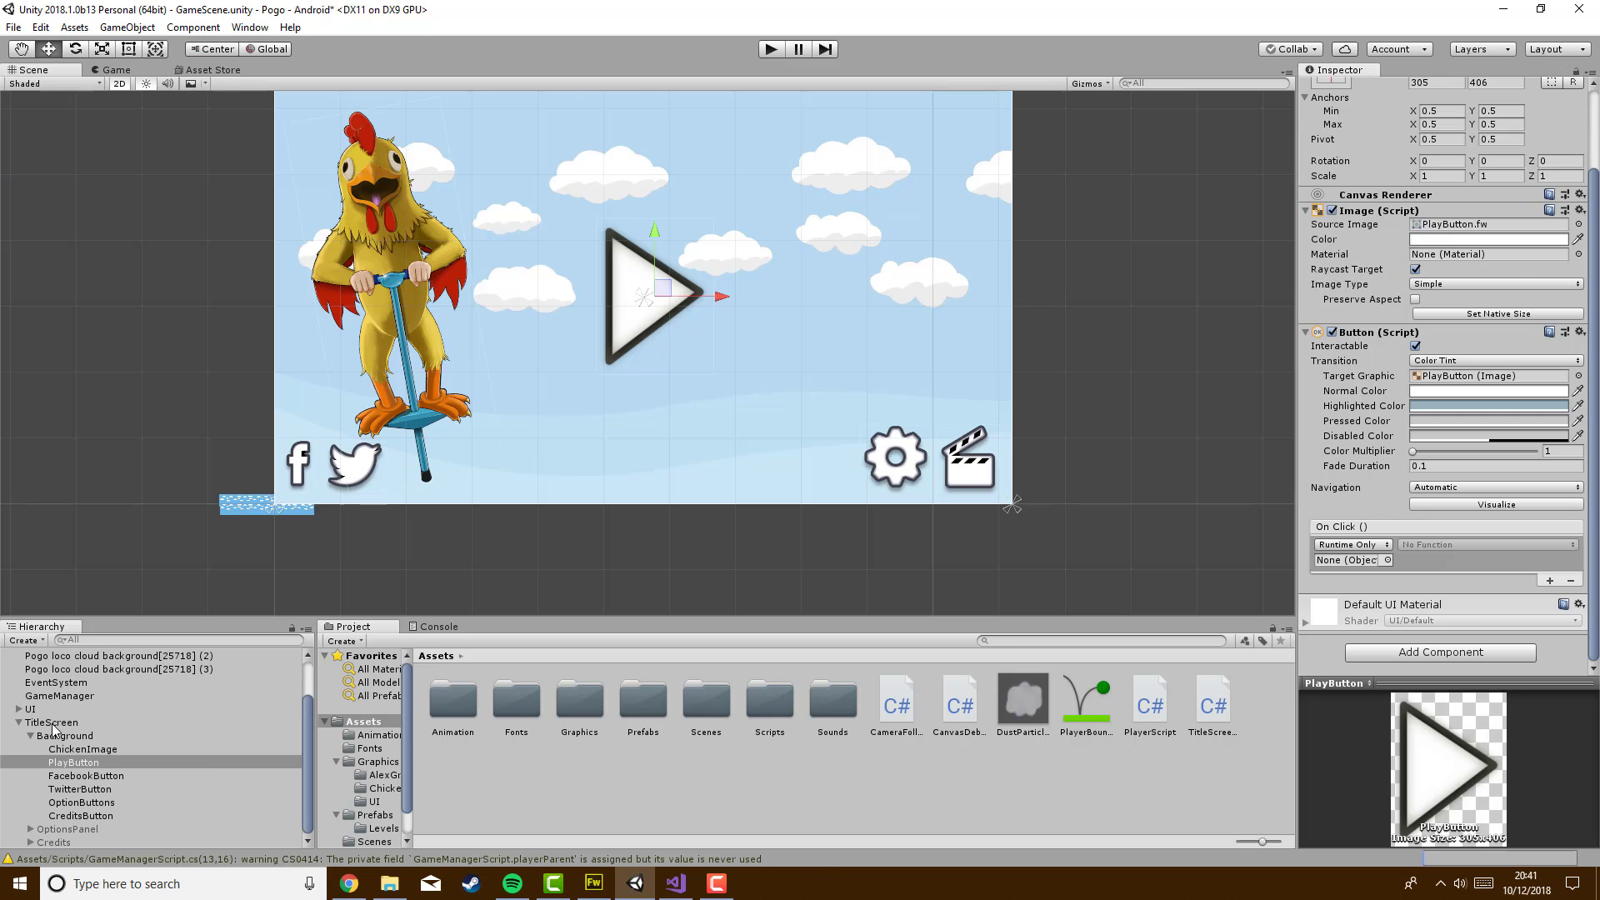
{"action": "left_click_drag", "start_coordinate": [52, 723], "coordinate": [1322, 563]}
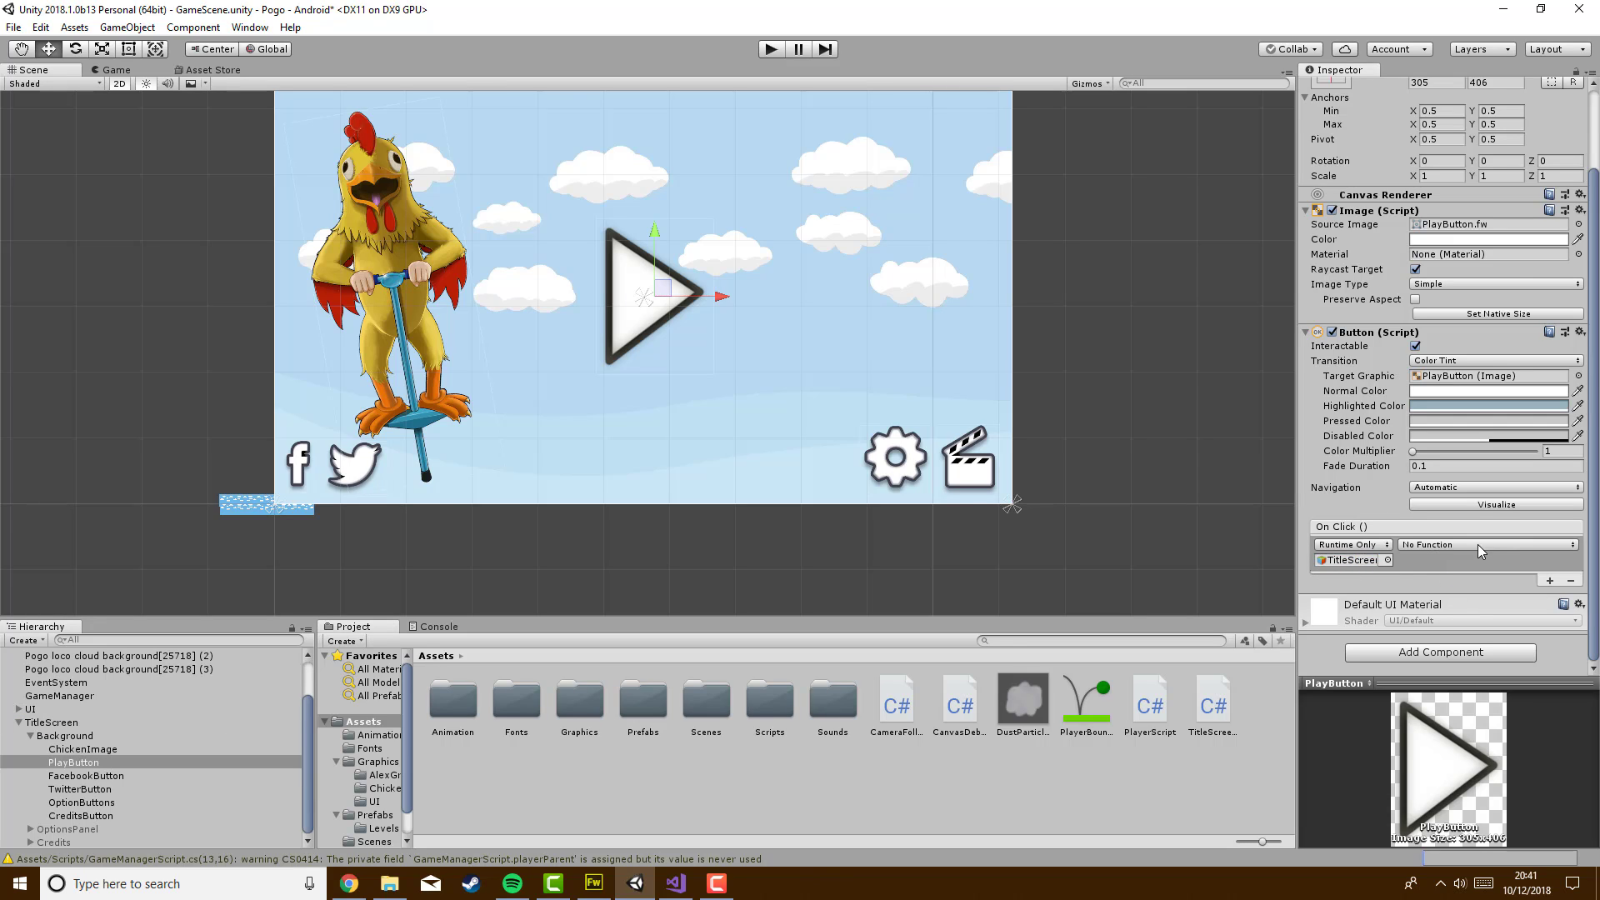
Look for the PressedPlay function under TitleScreenScript in PlayButton's On Click choices, comparing with the method in the script
{"action": "left_click", "coordinate": [1477, 543]}
{"action": "mouse_move", "coordinate": [1471, 589]}
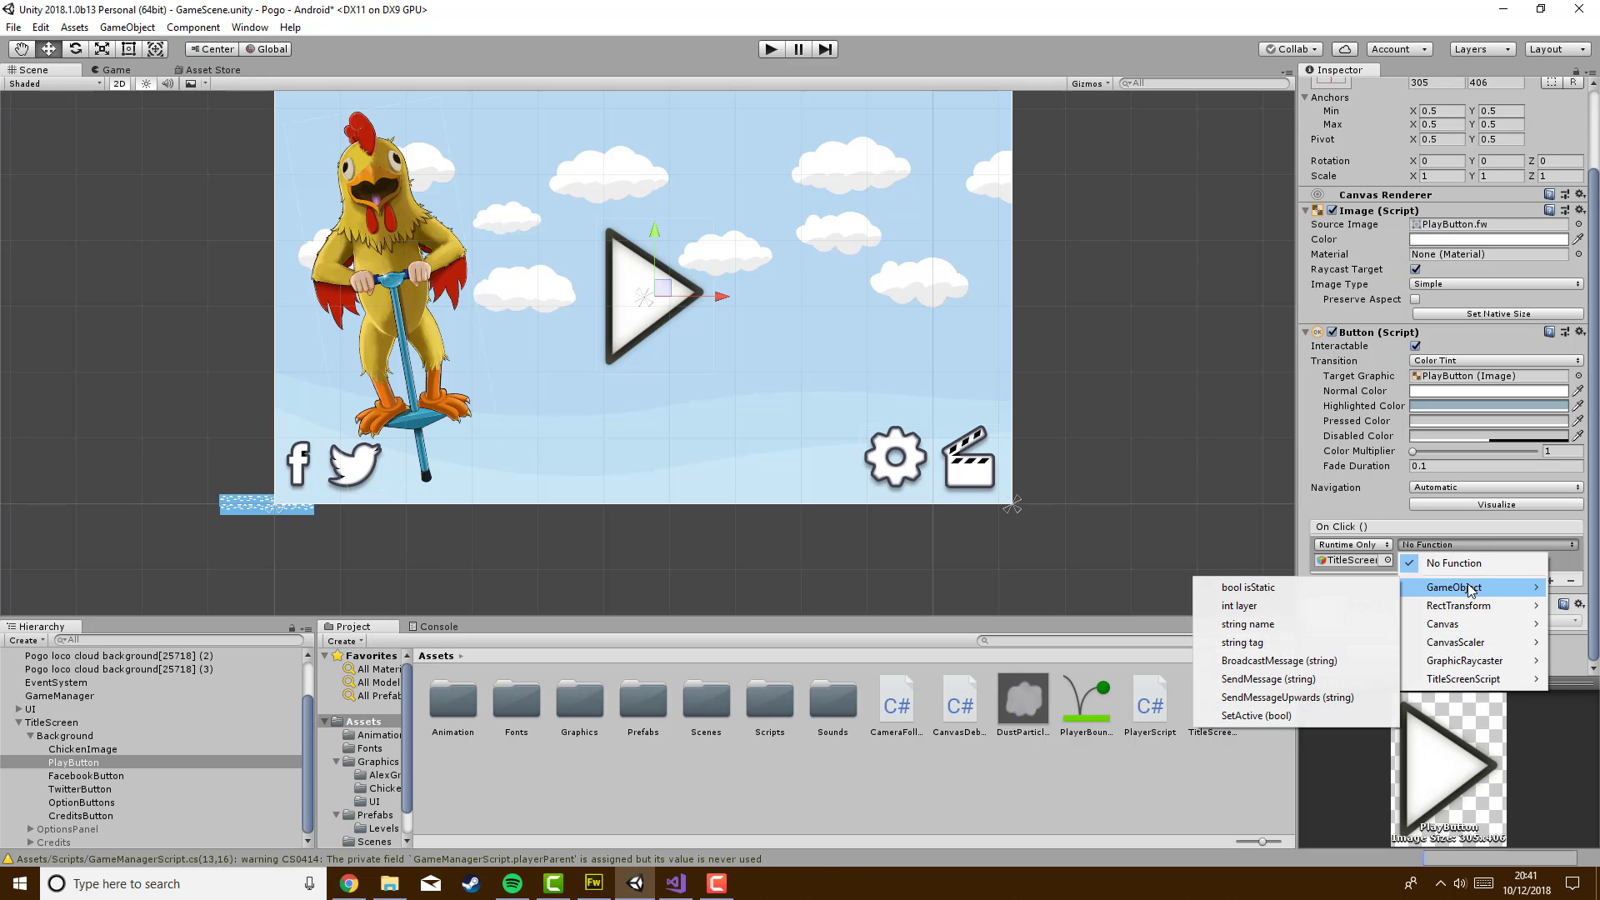
{"action": "mouse_move", "coordinate": [1492, 682]}
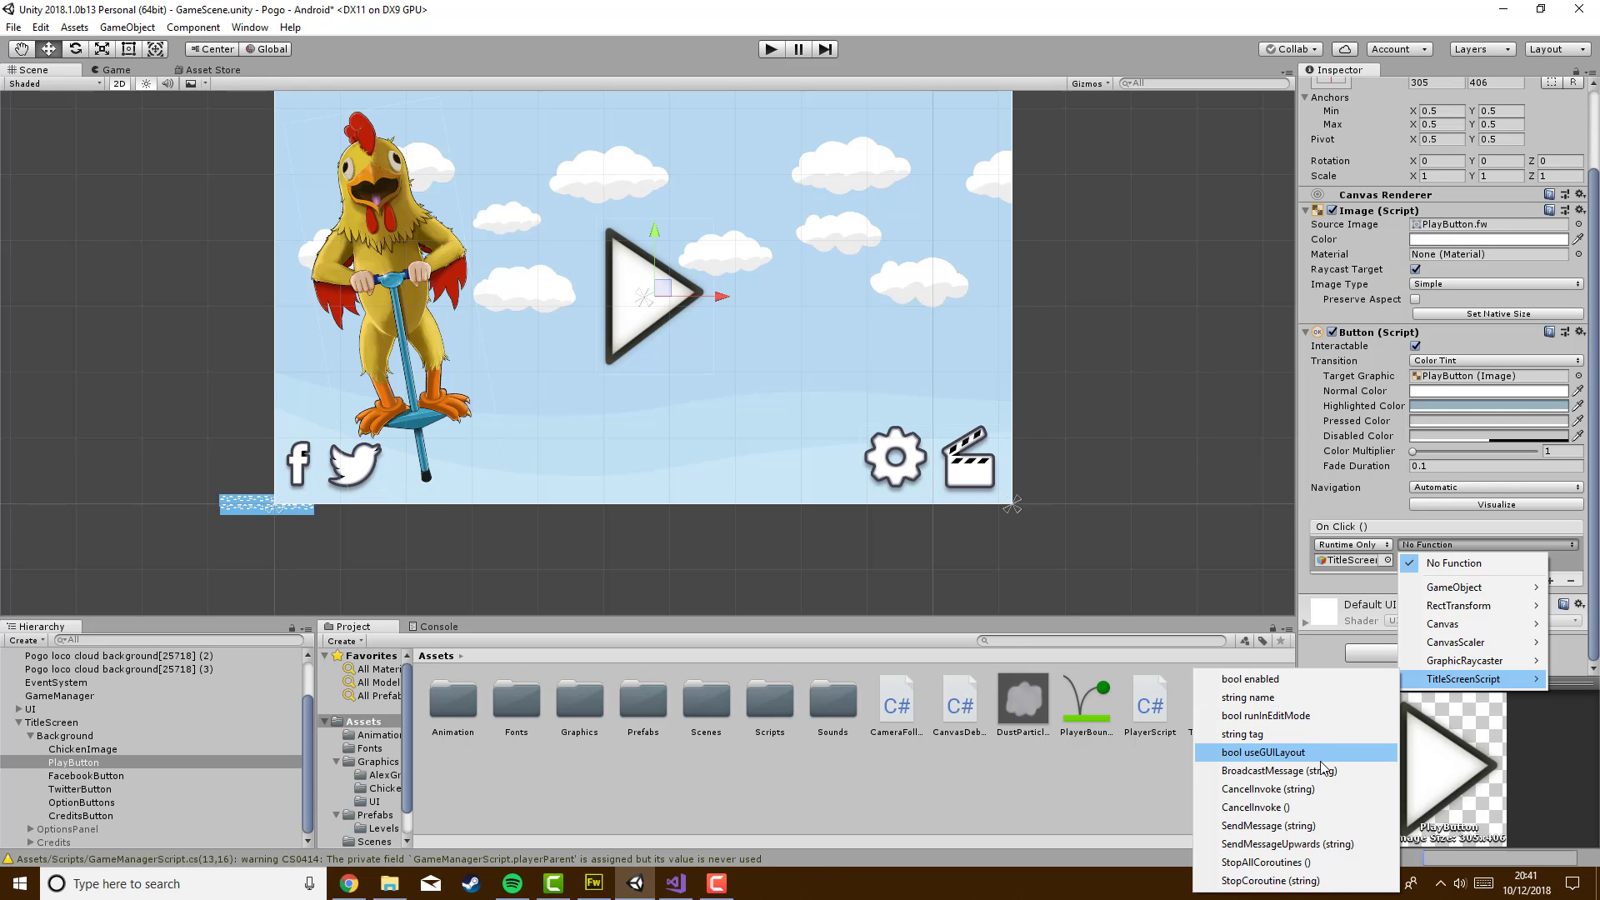
{"action": "left_click", "coordinate": [677, 884]}
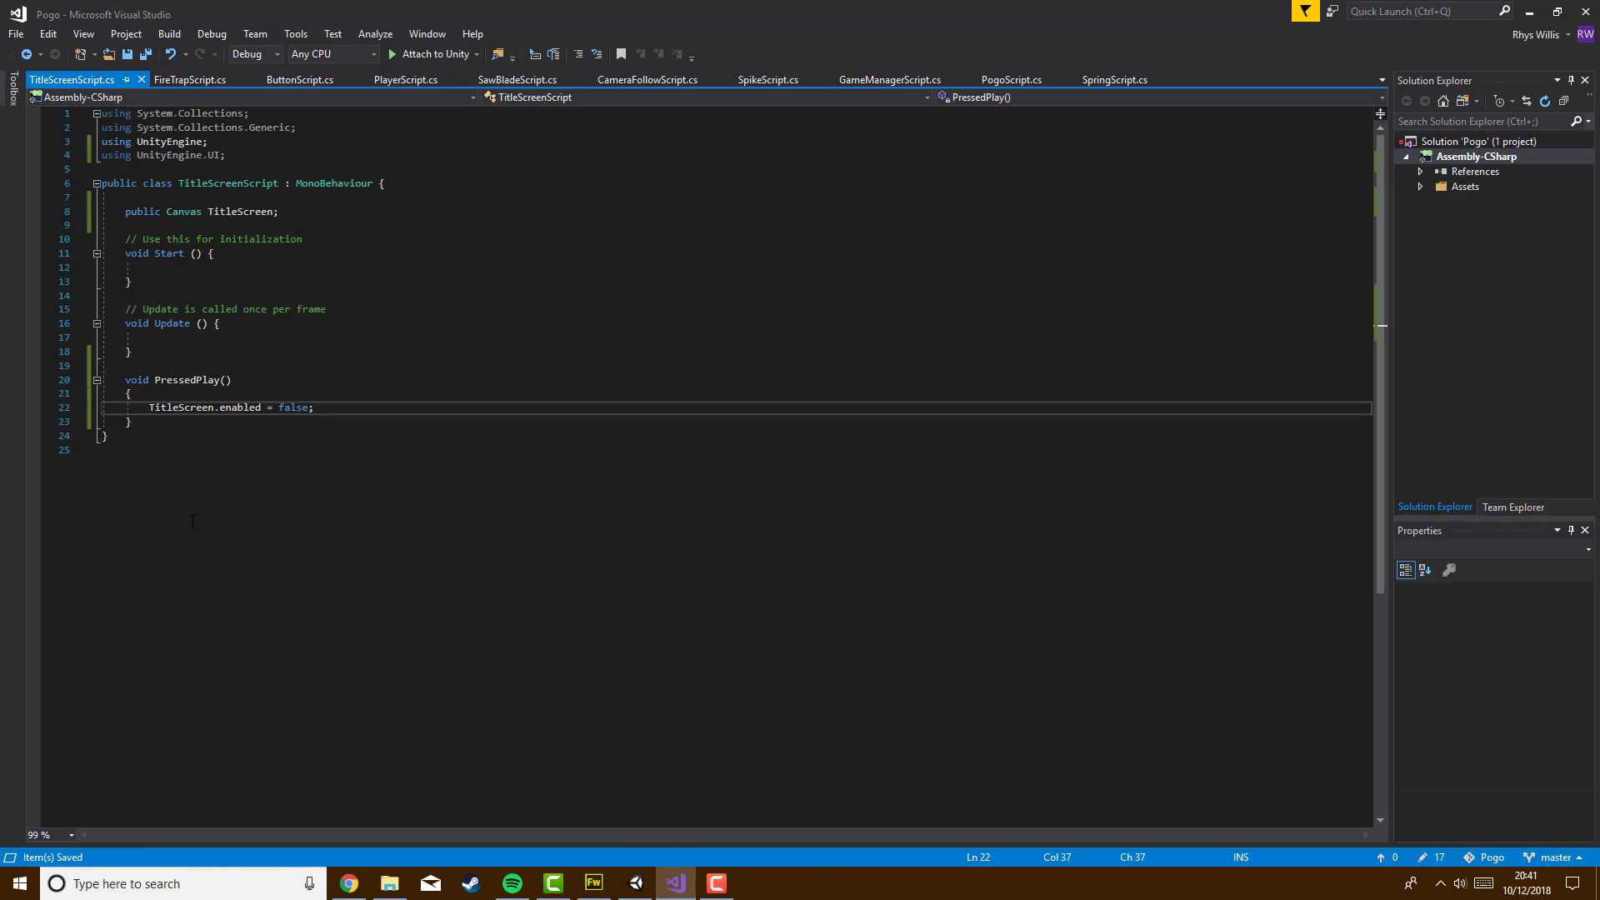
{"action": "left_click", "coordinate": [635, 883]}
{"action": "left_click", "coordinate": [1450, 545]}
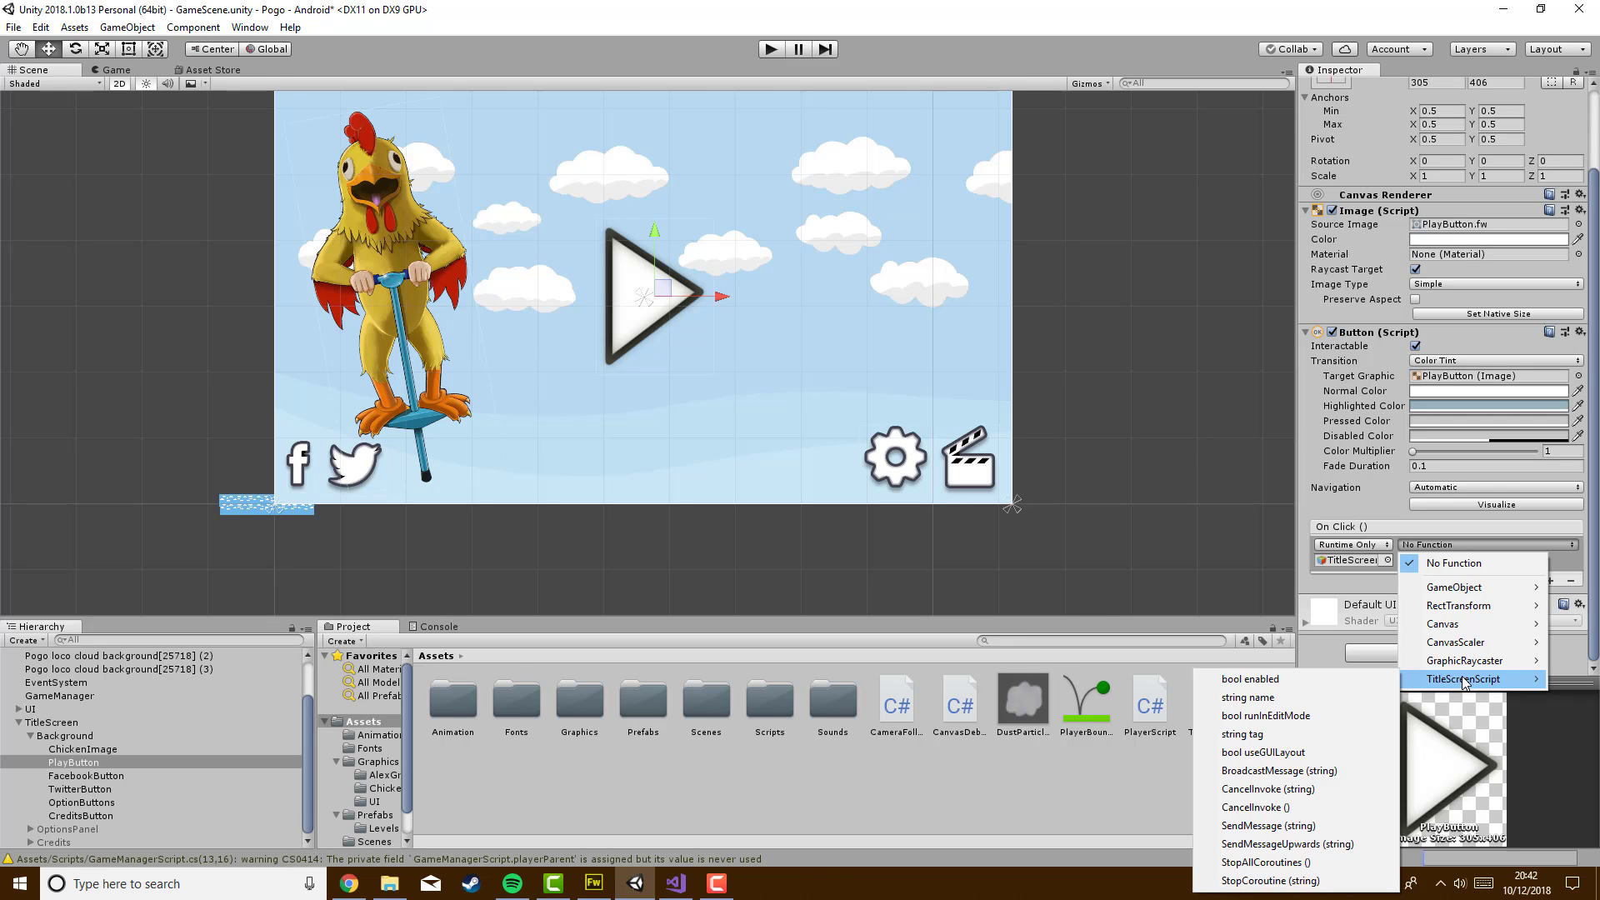
Switch to Visual Studio, make the PressedPlay method public and save all files
{"action": "left_click", "coordinate": [676, 884]}
{"action": "left_click", "coordinate": [126, 379]}
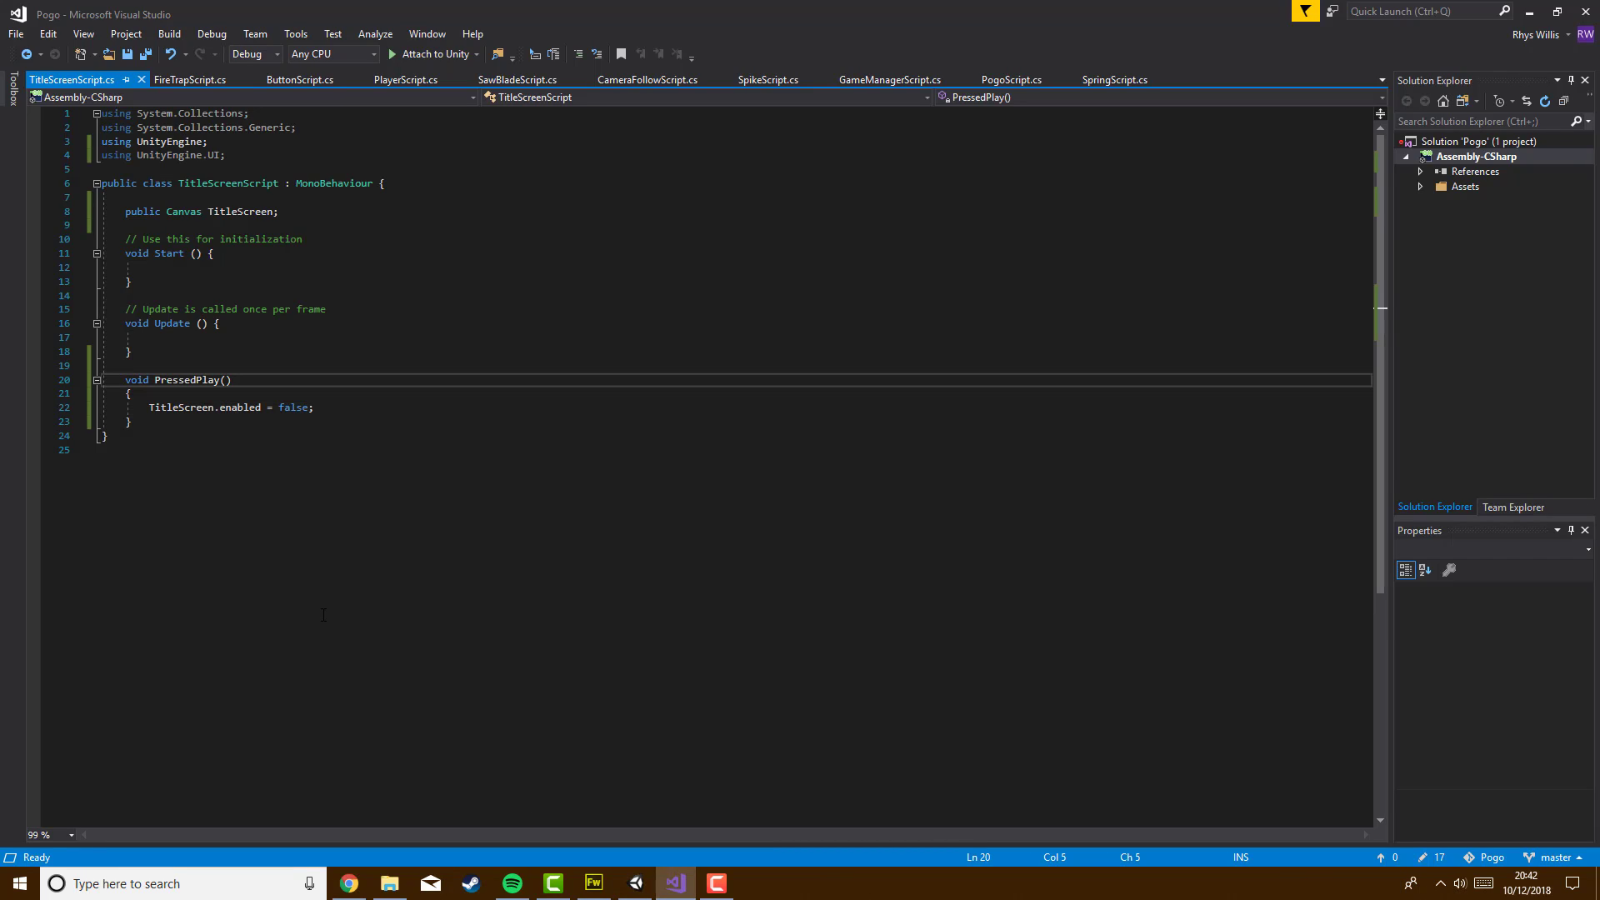
{"action": "type", "text": "public"}
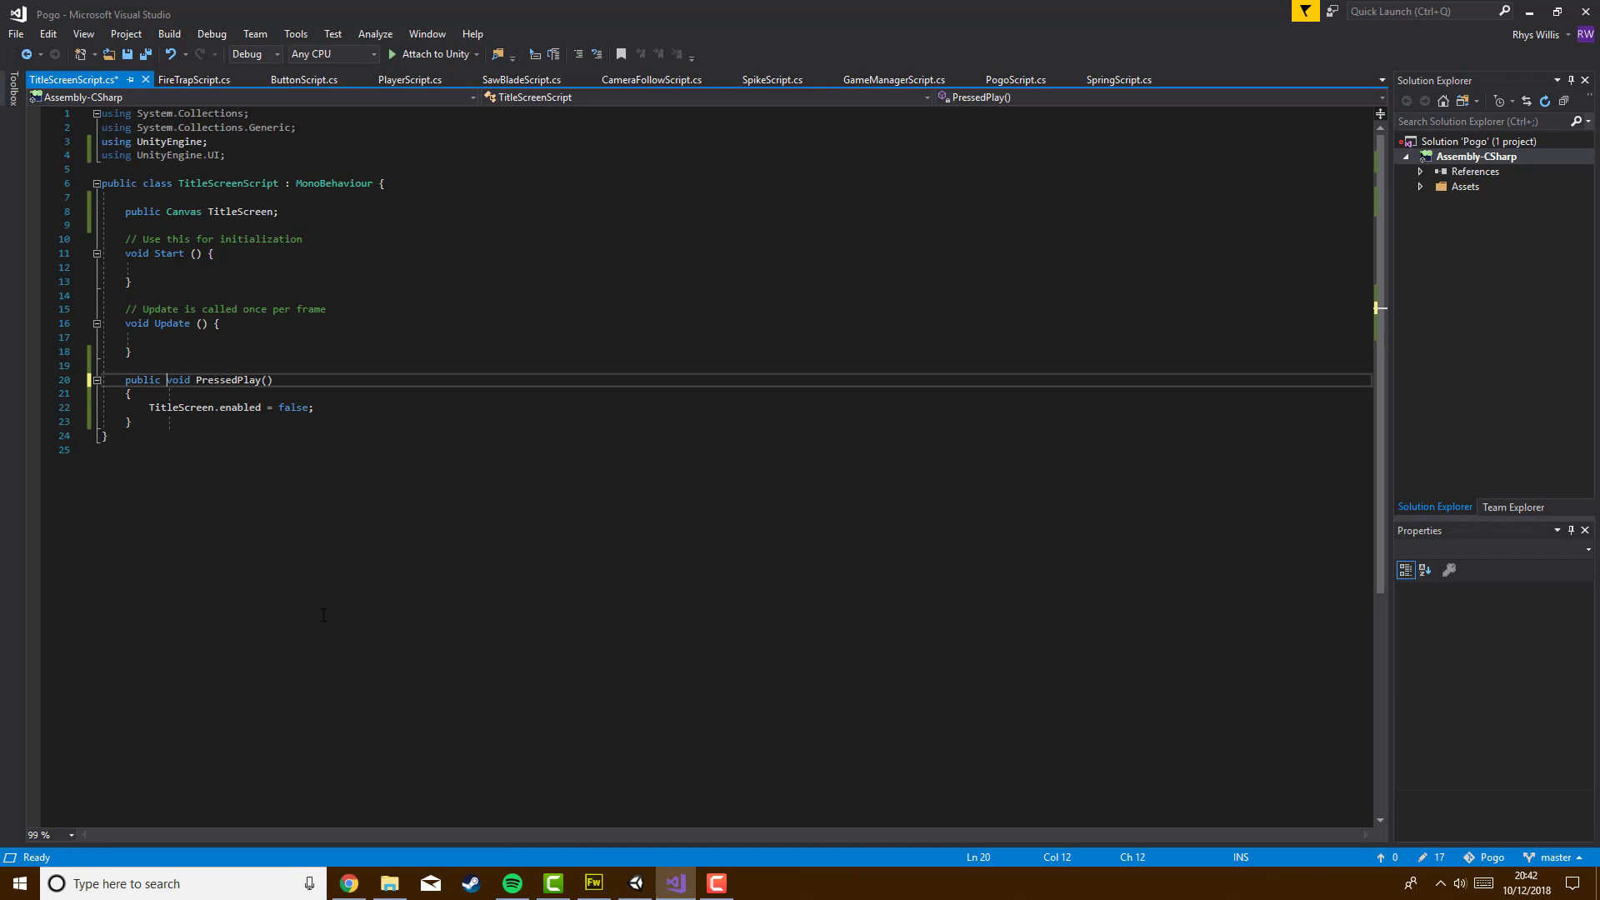
{"action": "left_click", "coordinate": [15, 33]}
{"action": "left_click", "coordinate": [41, 226]}
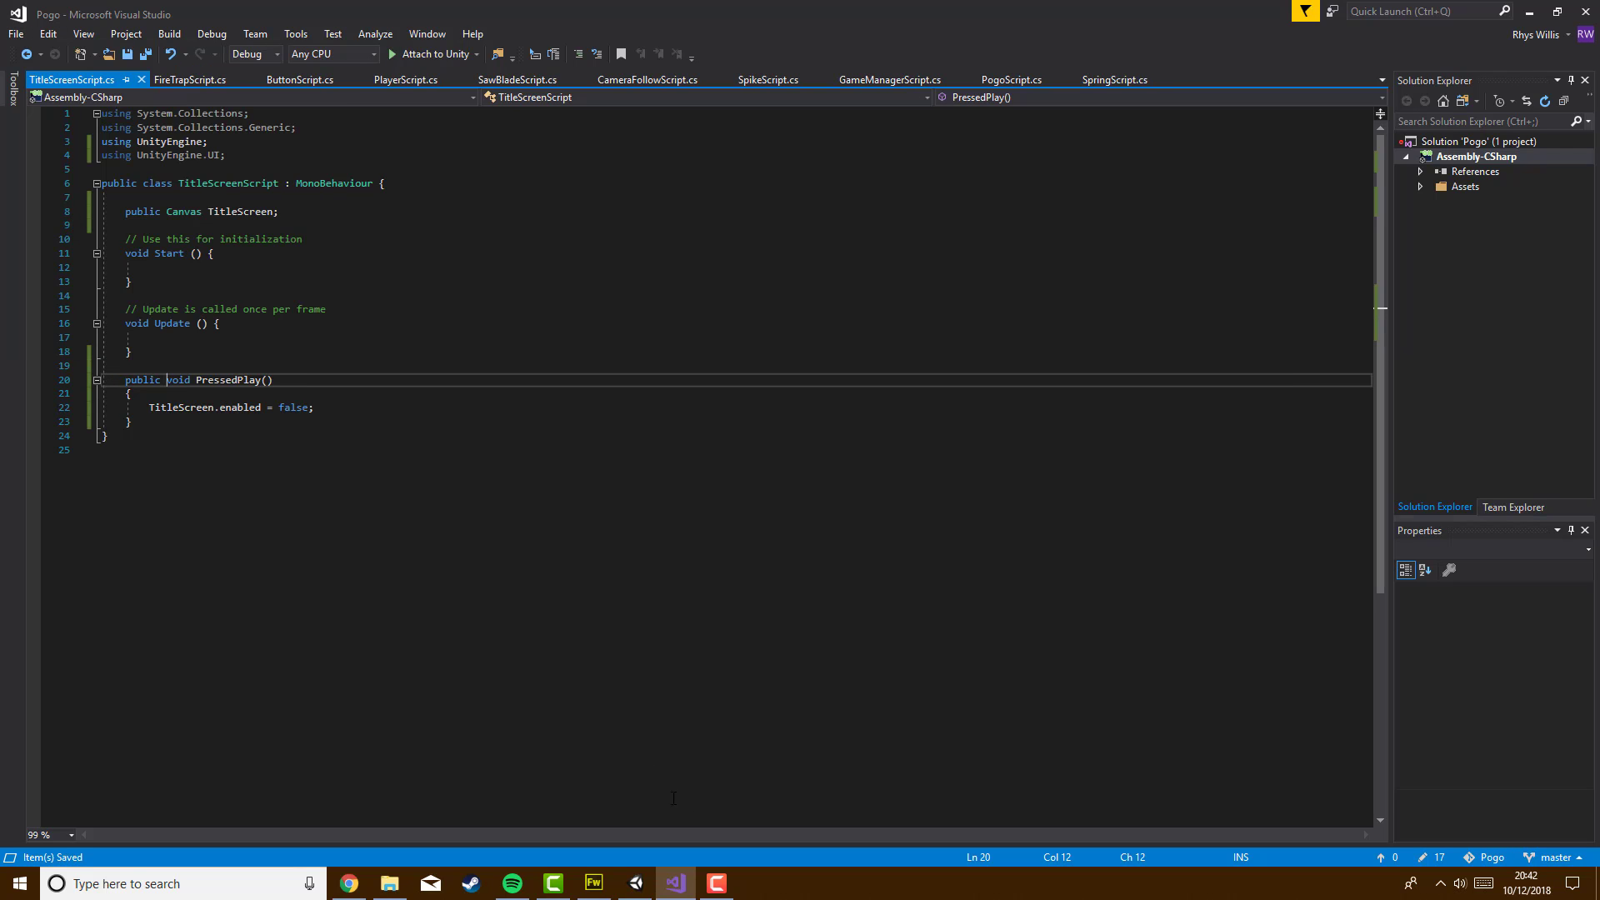
Switch to Unity and check the TitleScreenScript functions available to PlayButton's On Click event for PressedPlay
{"action": "left_click", "coordinate": [635, 884]}
{"action": "left_click", "coordinate": [1461, 548]}
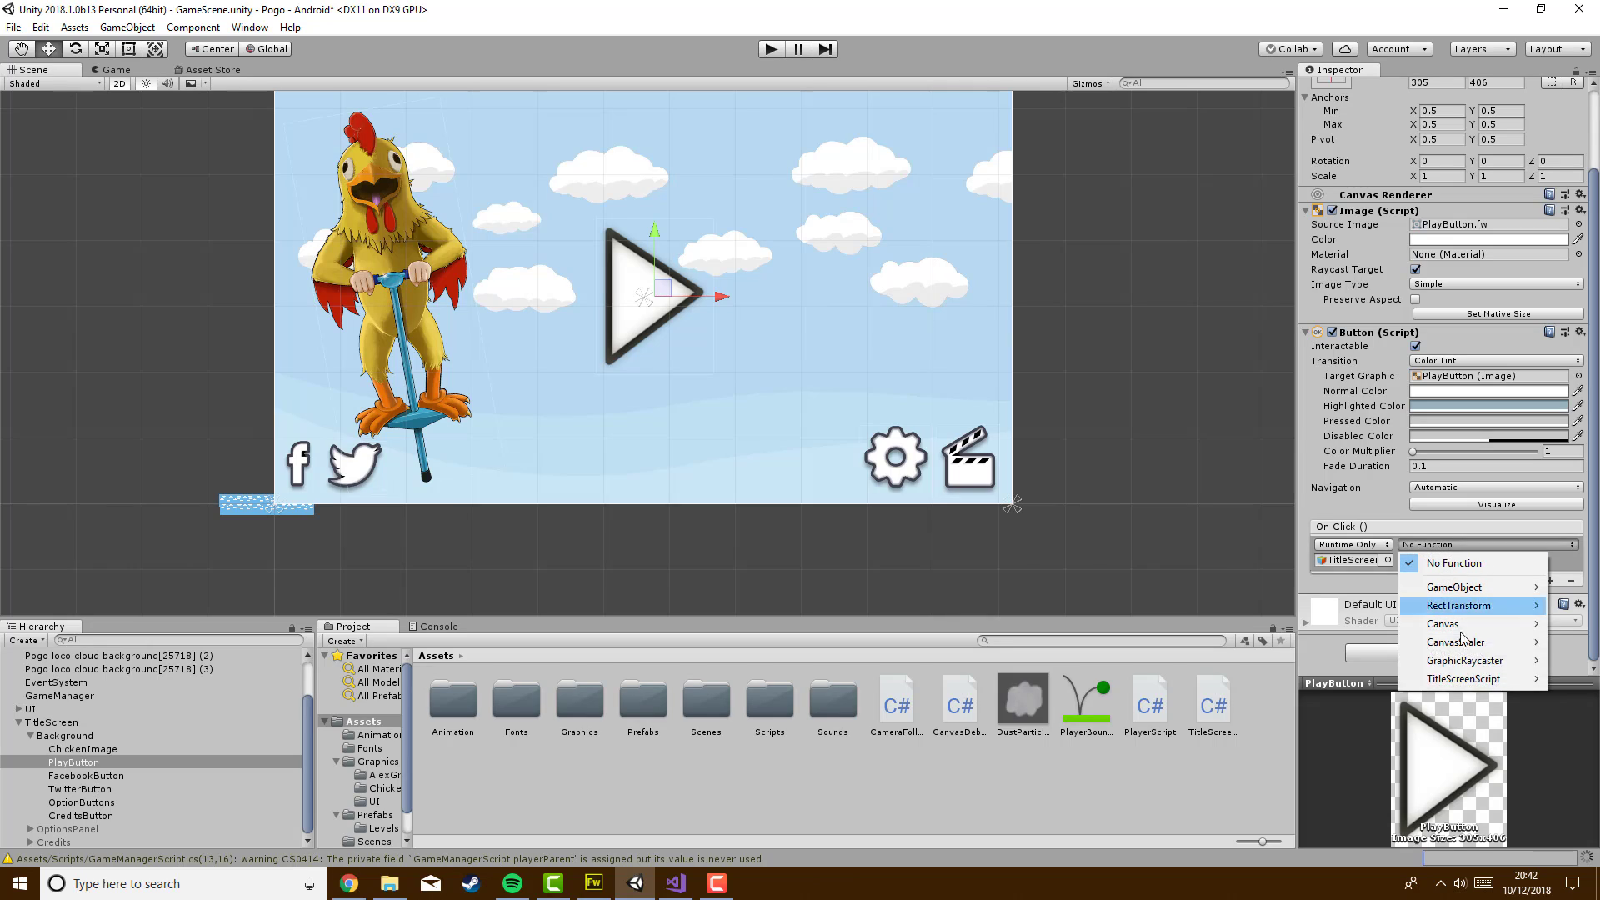
{"action": "mouse_move", "coordinate": [1465, 680]}
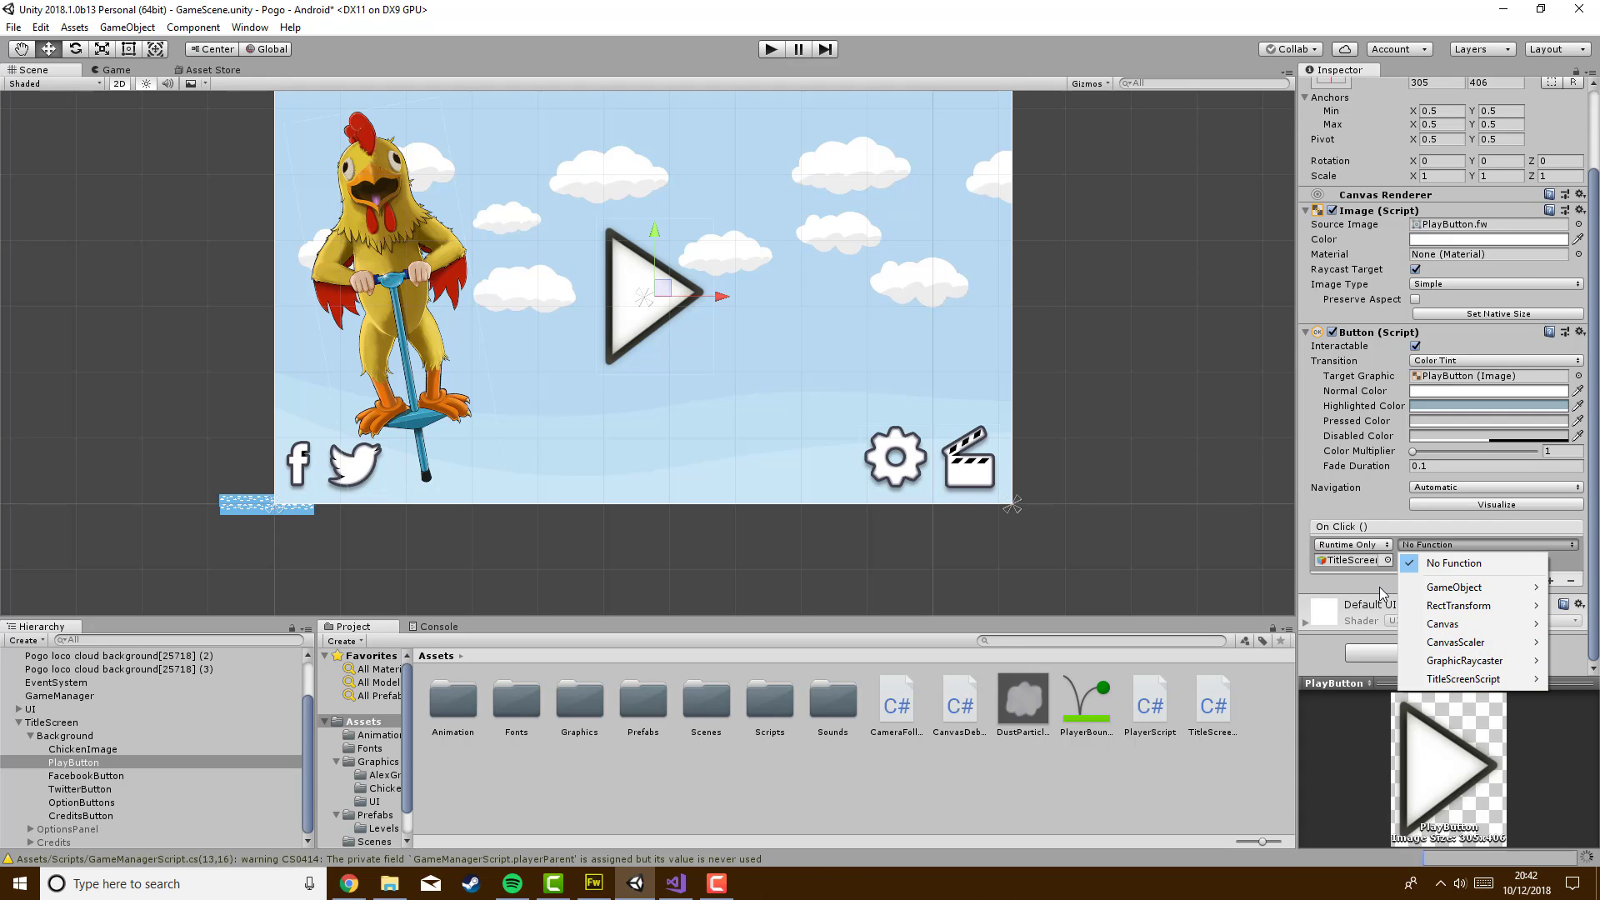
{"action": "left_click", "coordinate": [1444, 546]}
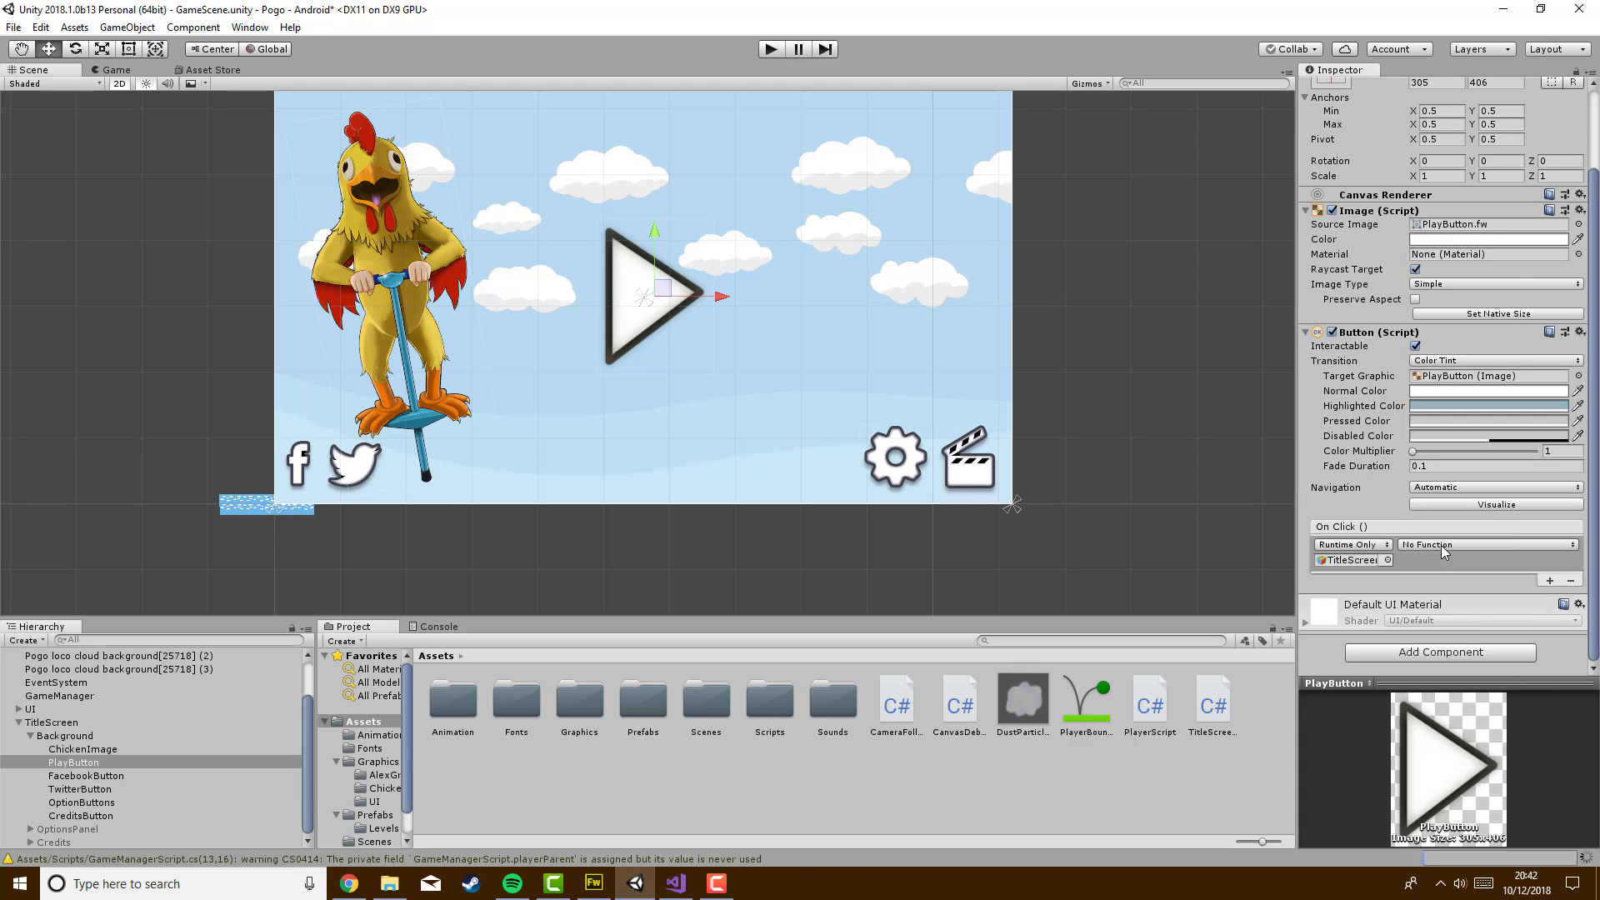
{"action": "scroll", "coordinate": [1442, 545], "scroll_direction": "up", "scroll_amount": 1}
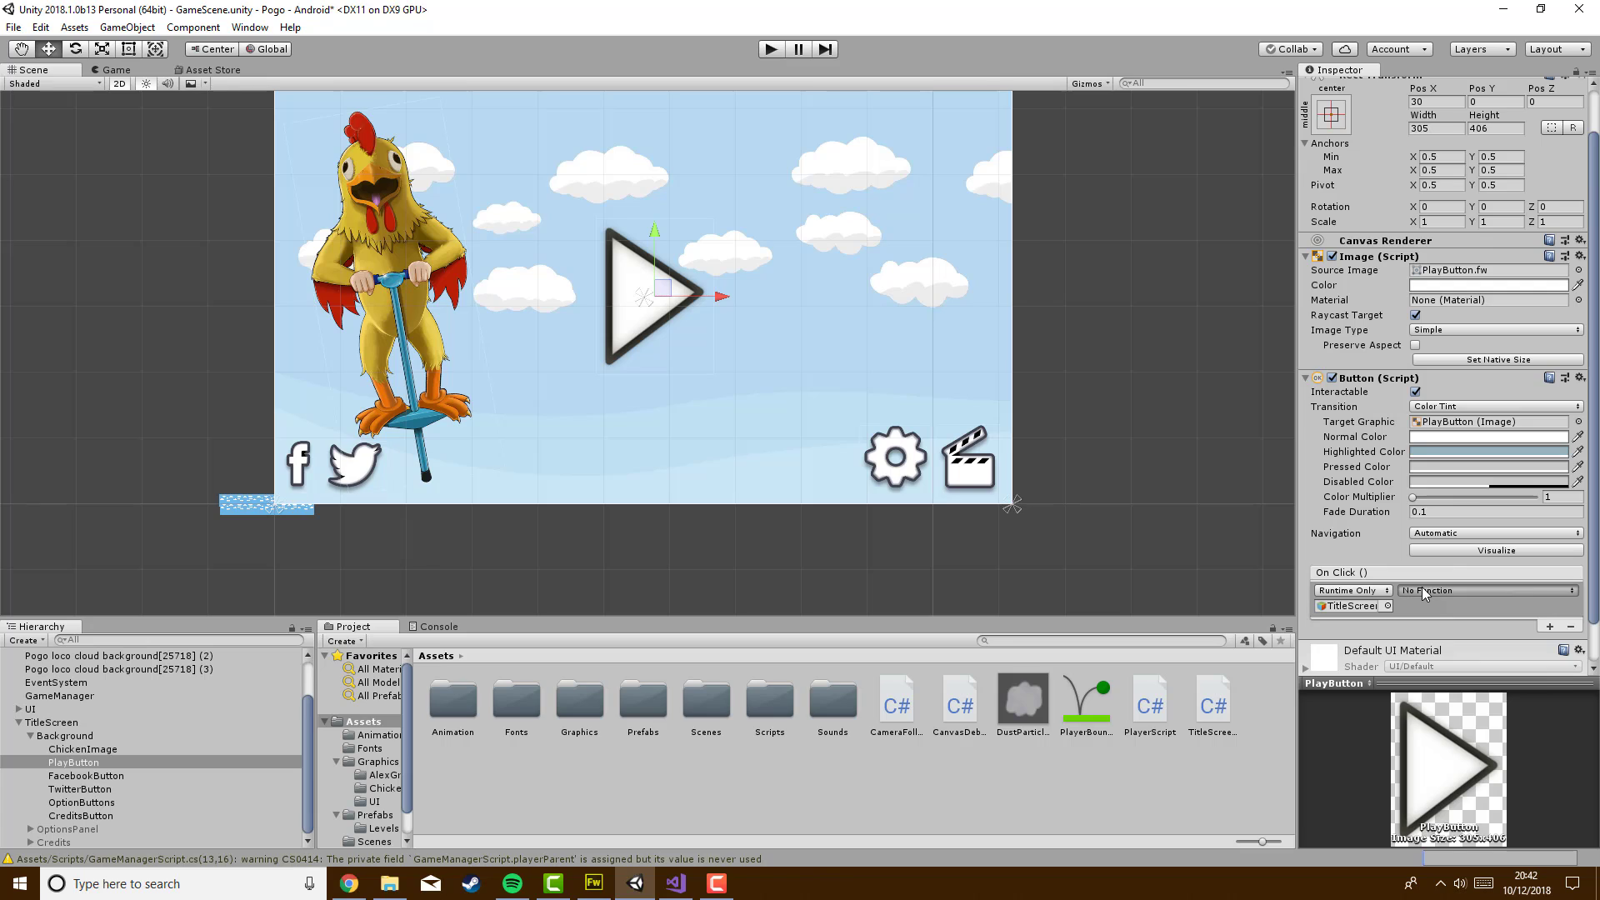
{"action": "left_click", "coordinate": [1421, 589]}
{"action": "mouse_move", "coordinate": [1446, 733]}
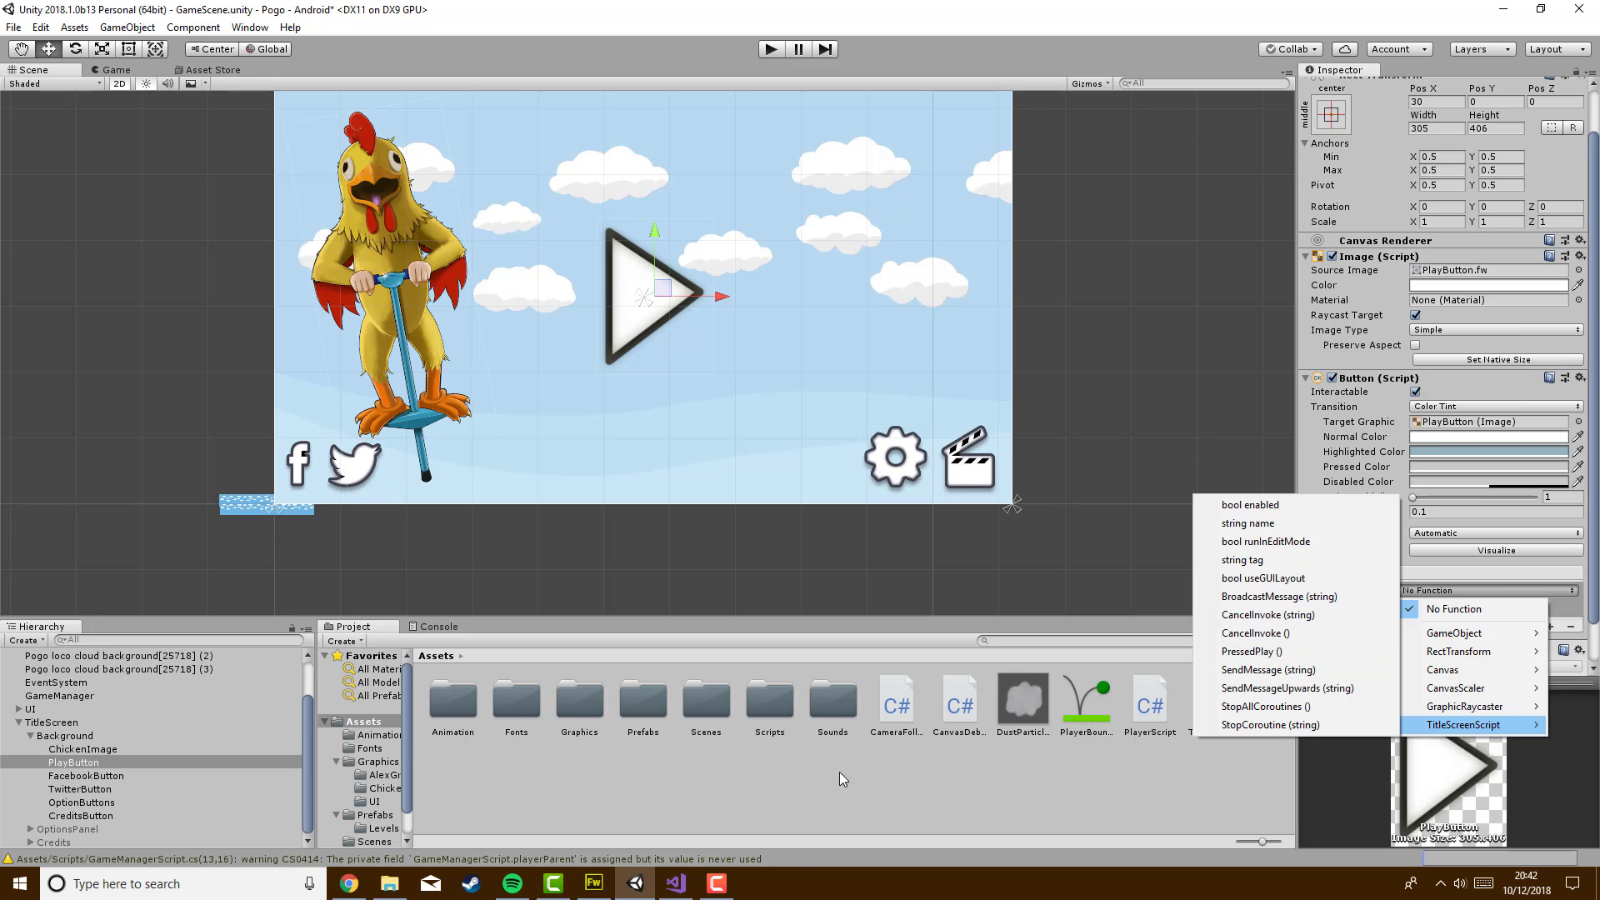
Return to Visual Studio and highlight the PressedPlay method name in TitleScreenScript
{"action": "left_click", "coordinate": [676, 884]}
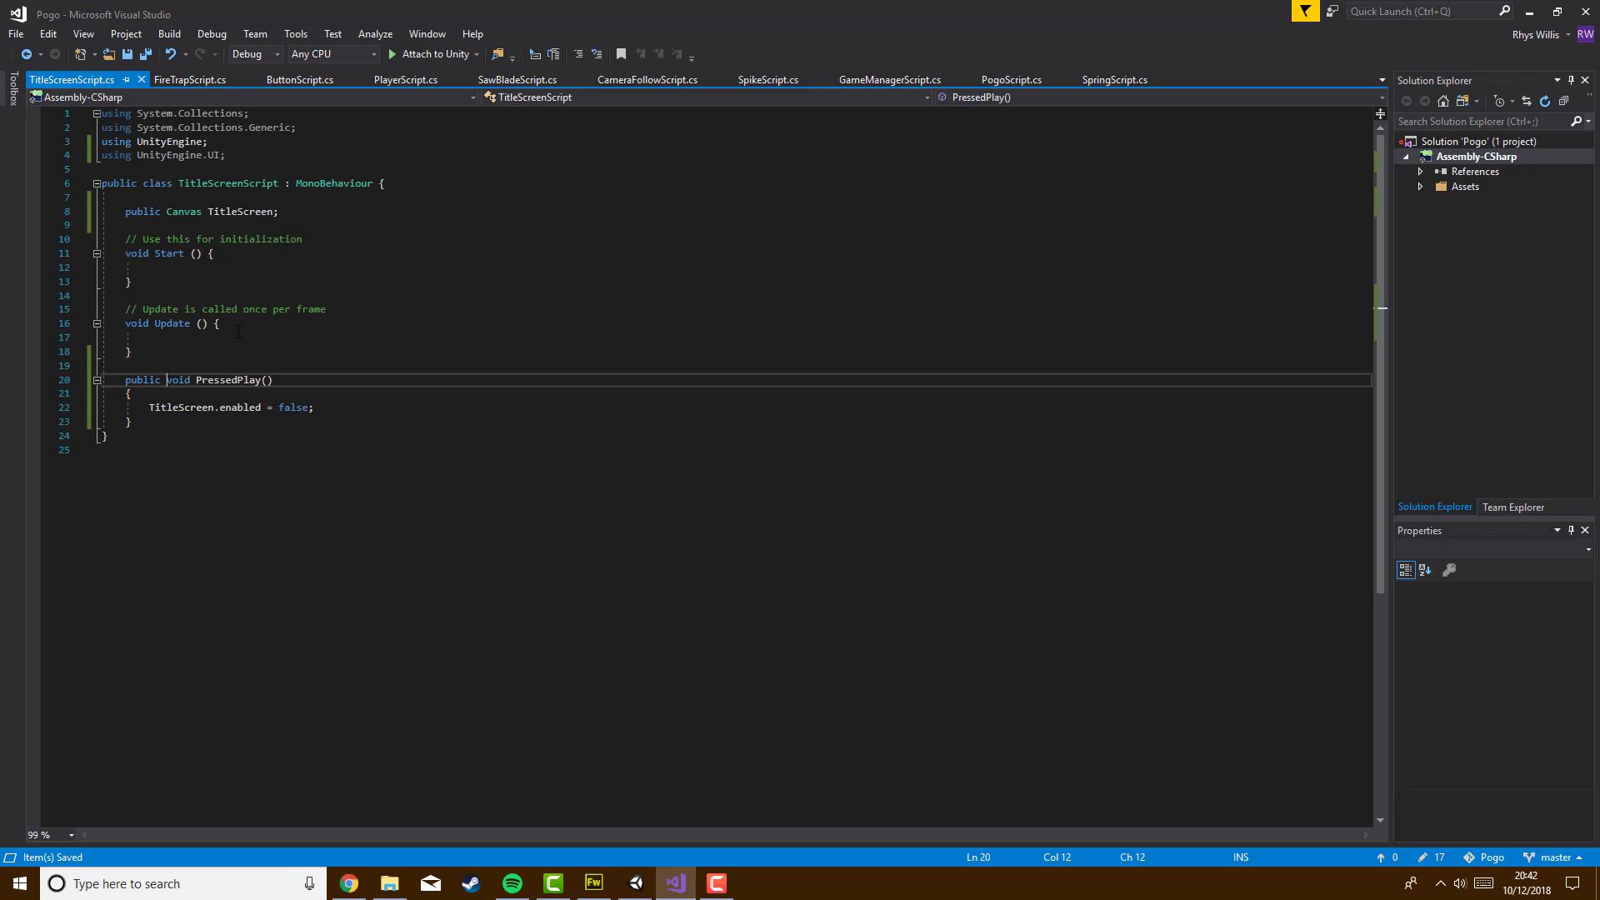
{"action": "left_click", "coordinate": [194, 381]}
{"action": "left_click_drag", "start_coordinate": [197, 380], "coordinate": [240, 380]}
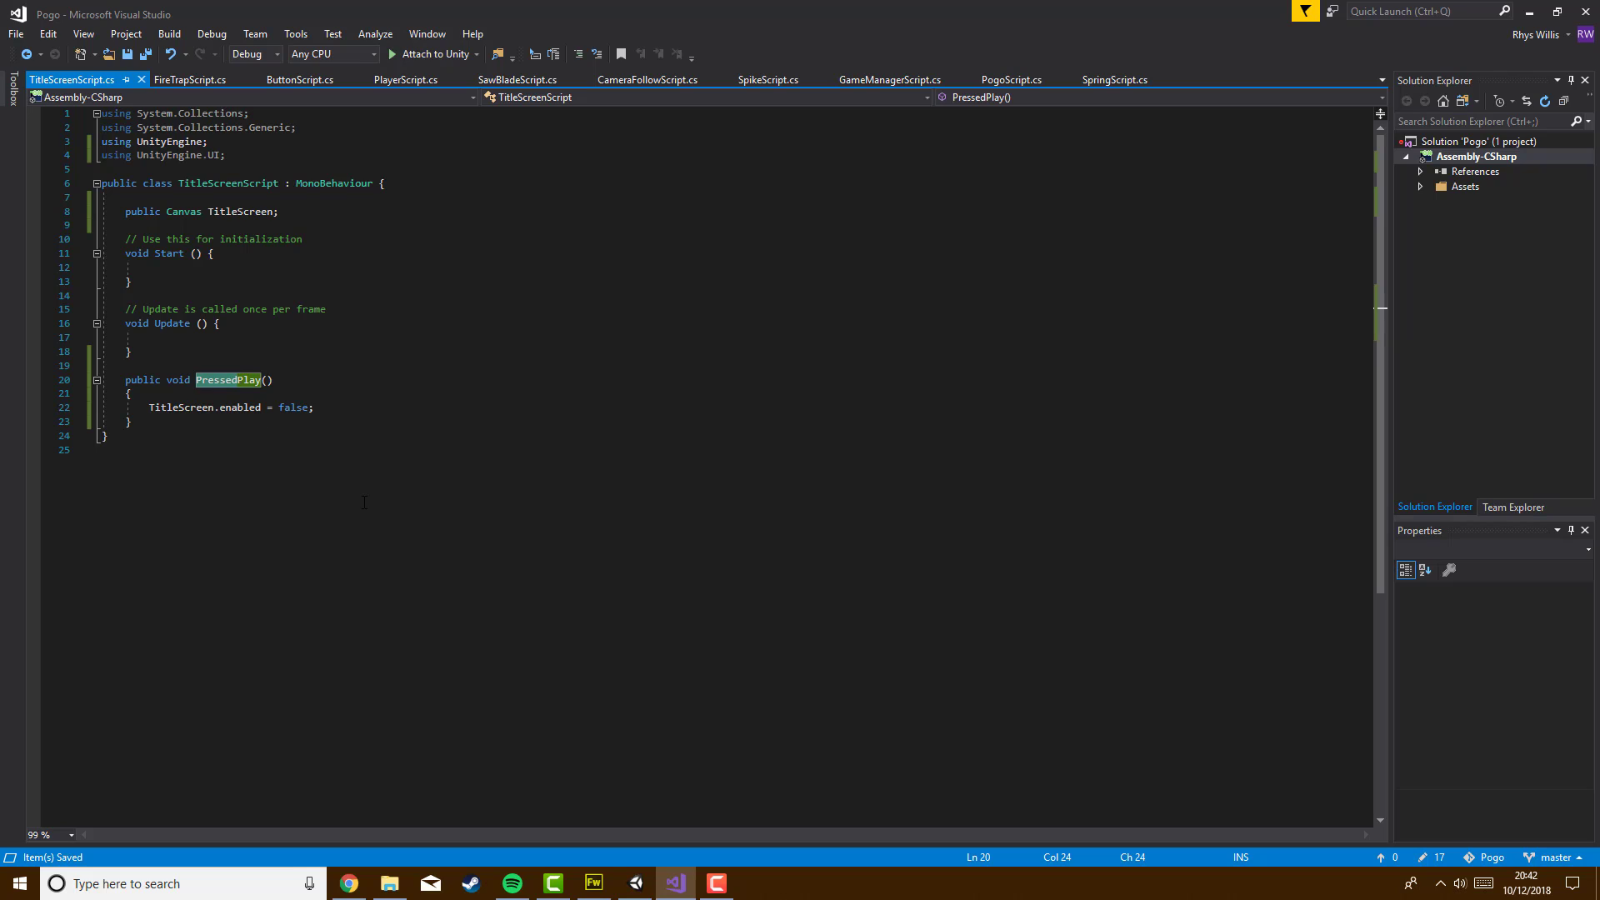
Rename the PressedPlay method in TitleScreenScript to ClickedPlay and save all files
{"action": "type", "text": "Clicked"}
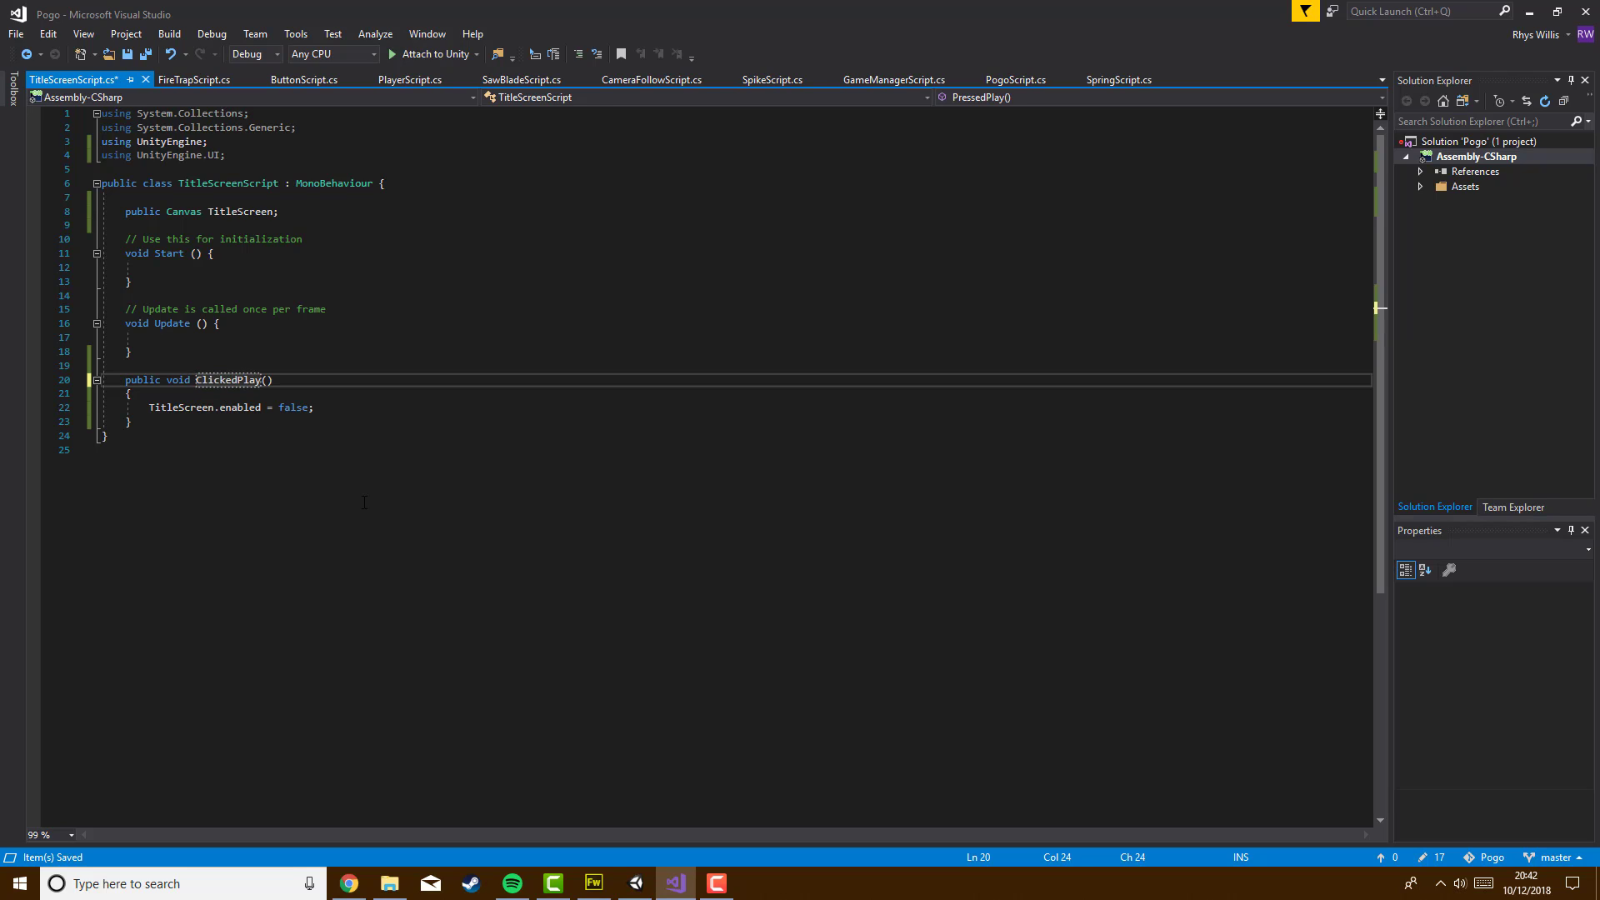
{"action": "left_click", "coordinate": [16, 34]}
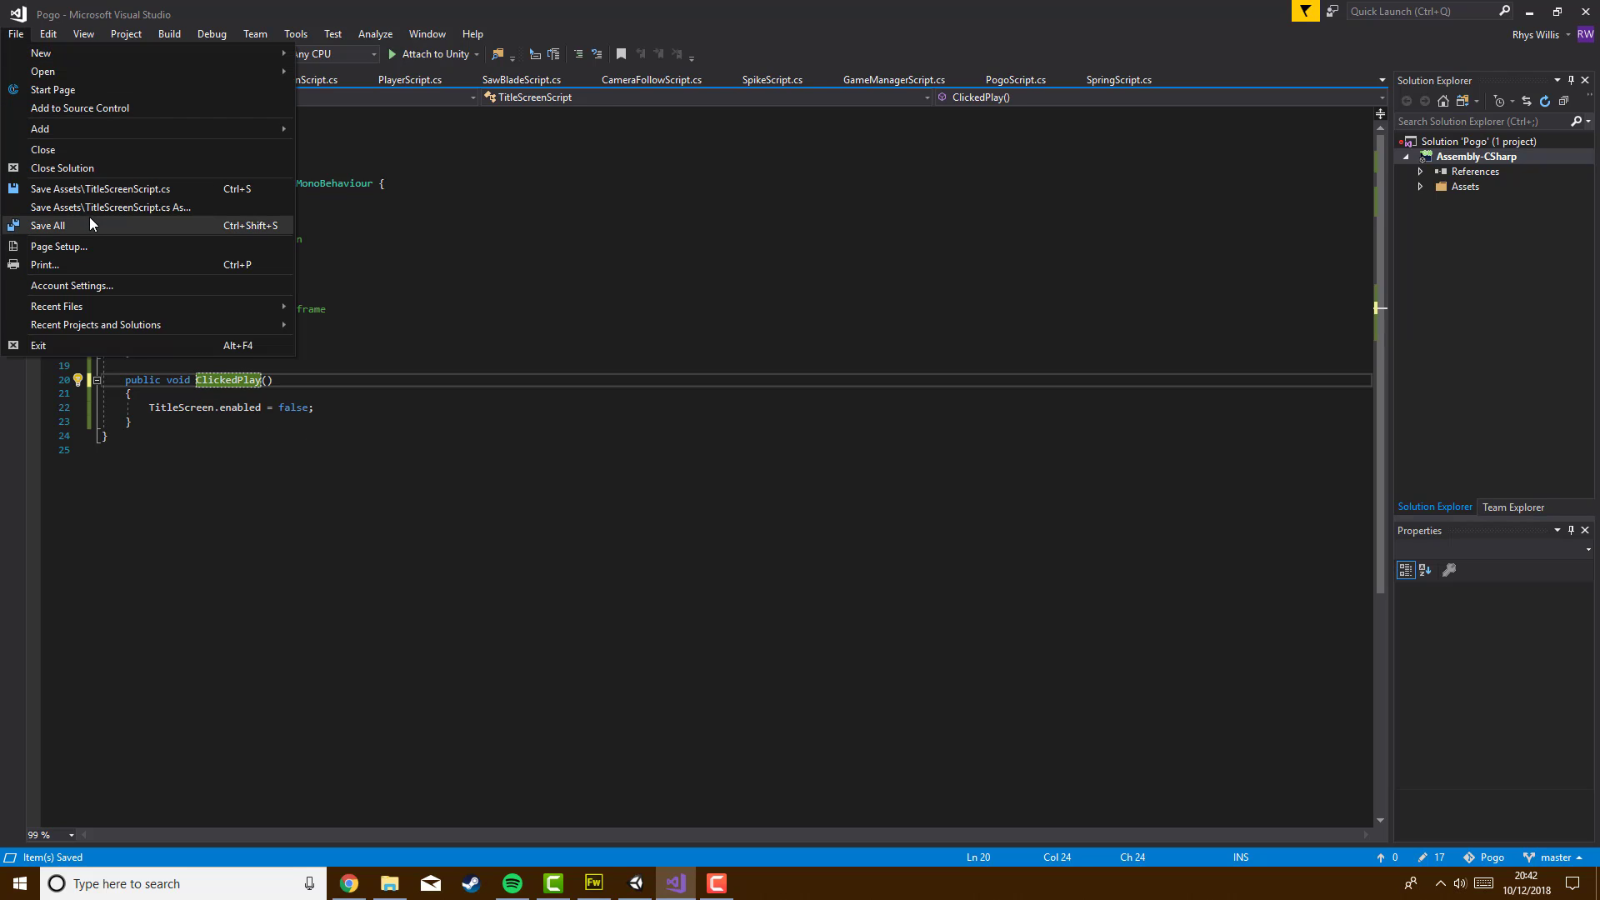
{"action": "left_click", "coordinate": [86, 217]}
Switch to Unity and set PlayButton's On Click function to ClickedPlay from TitleScreenScript
{"action": "key", "text": "alt+Tab"}
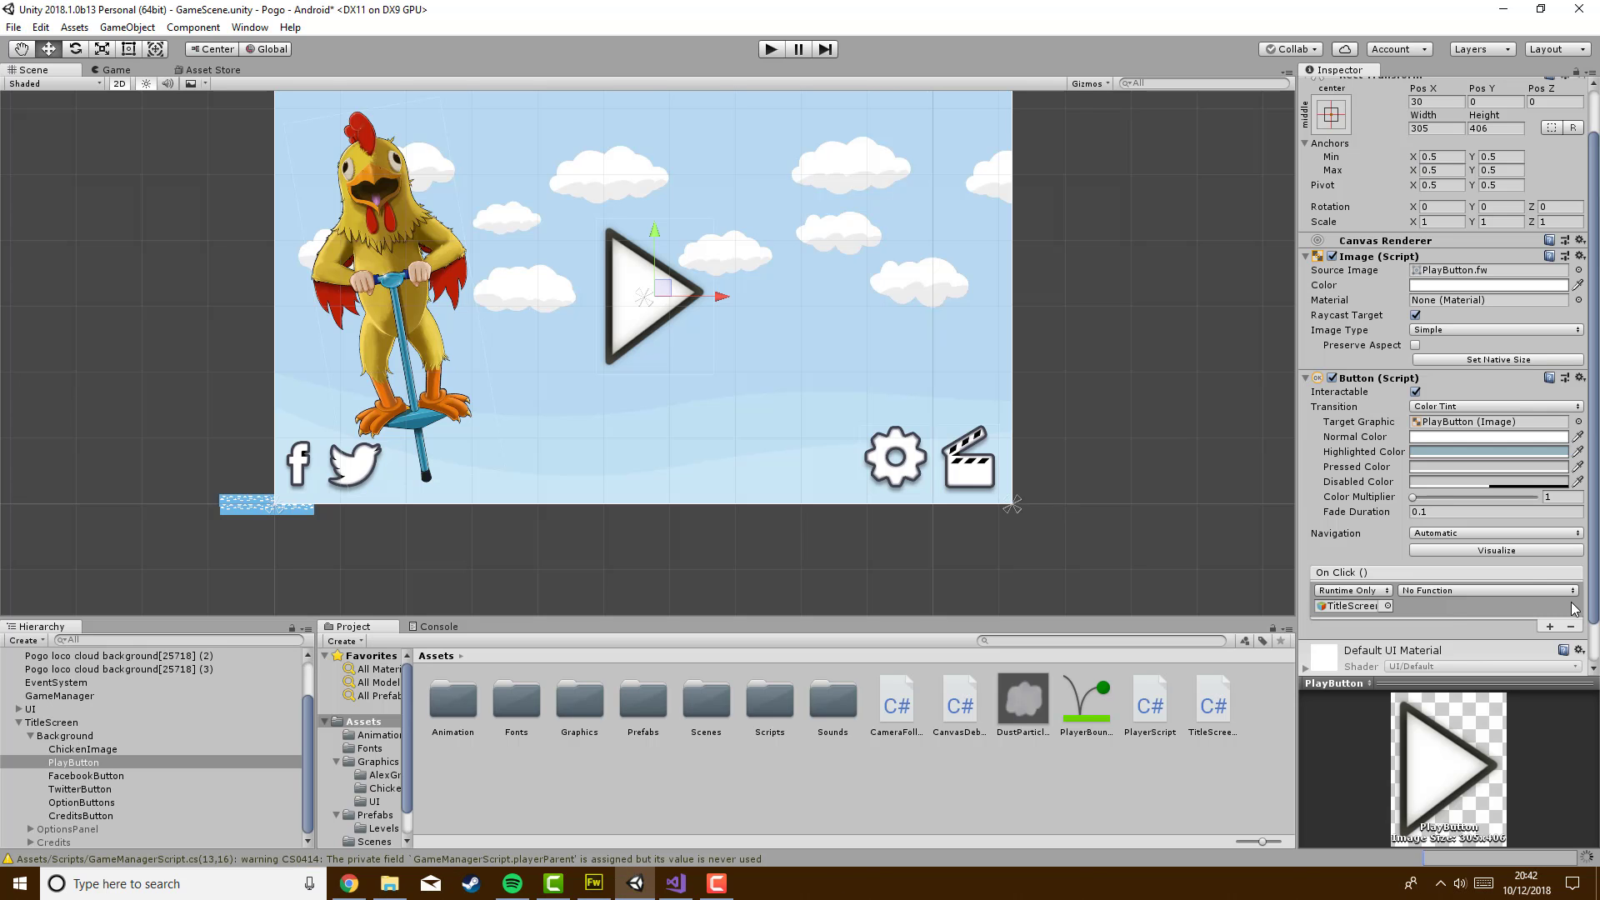
{"action": "left_click", "coordinate": [1457, 590]}
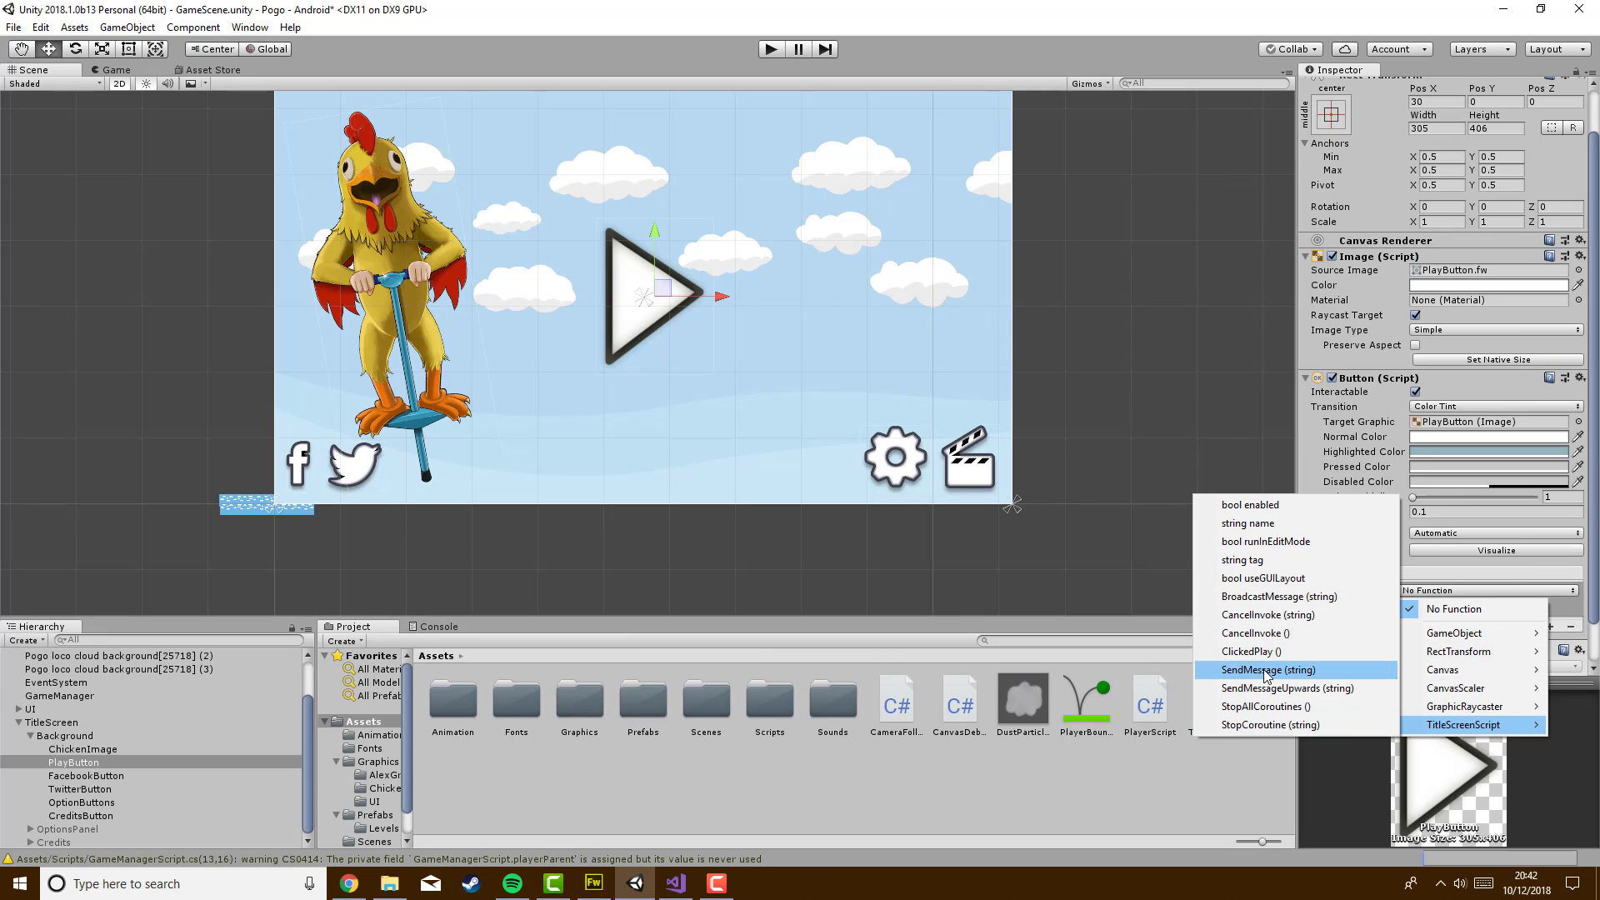
{"action": "left_click", "coordinate": [1302, 652]}
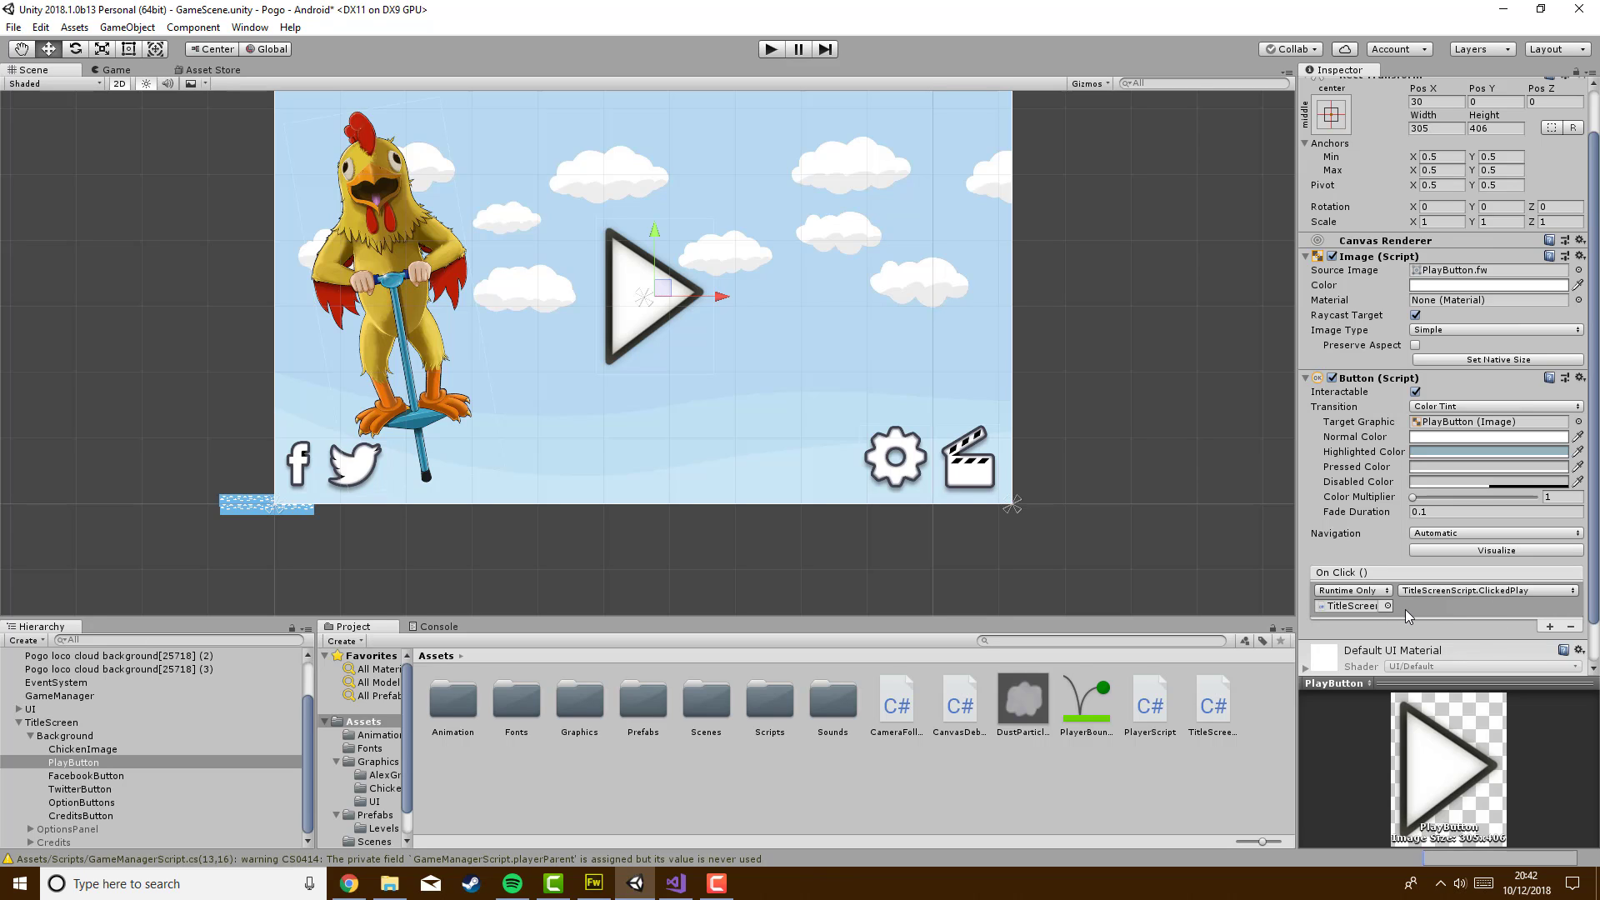
Review the ClickedPlay code in Visual Studio, return to Unity and assign the TitleScreen canvas to its script's Title Screen field
{"action": "left_click", "coordinate": [676, 883]}
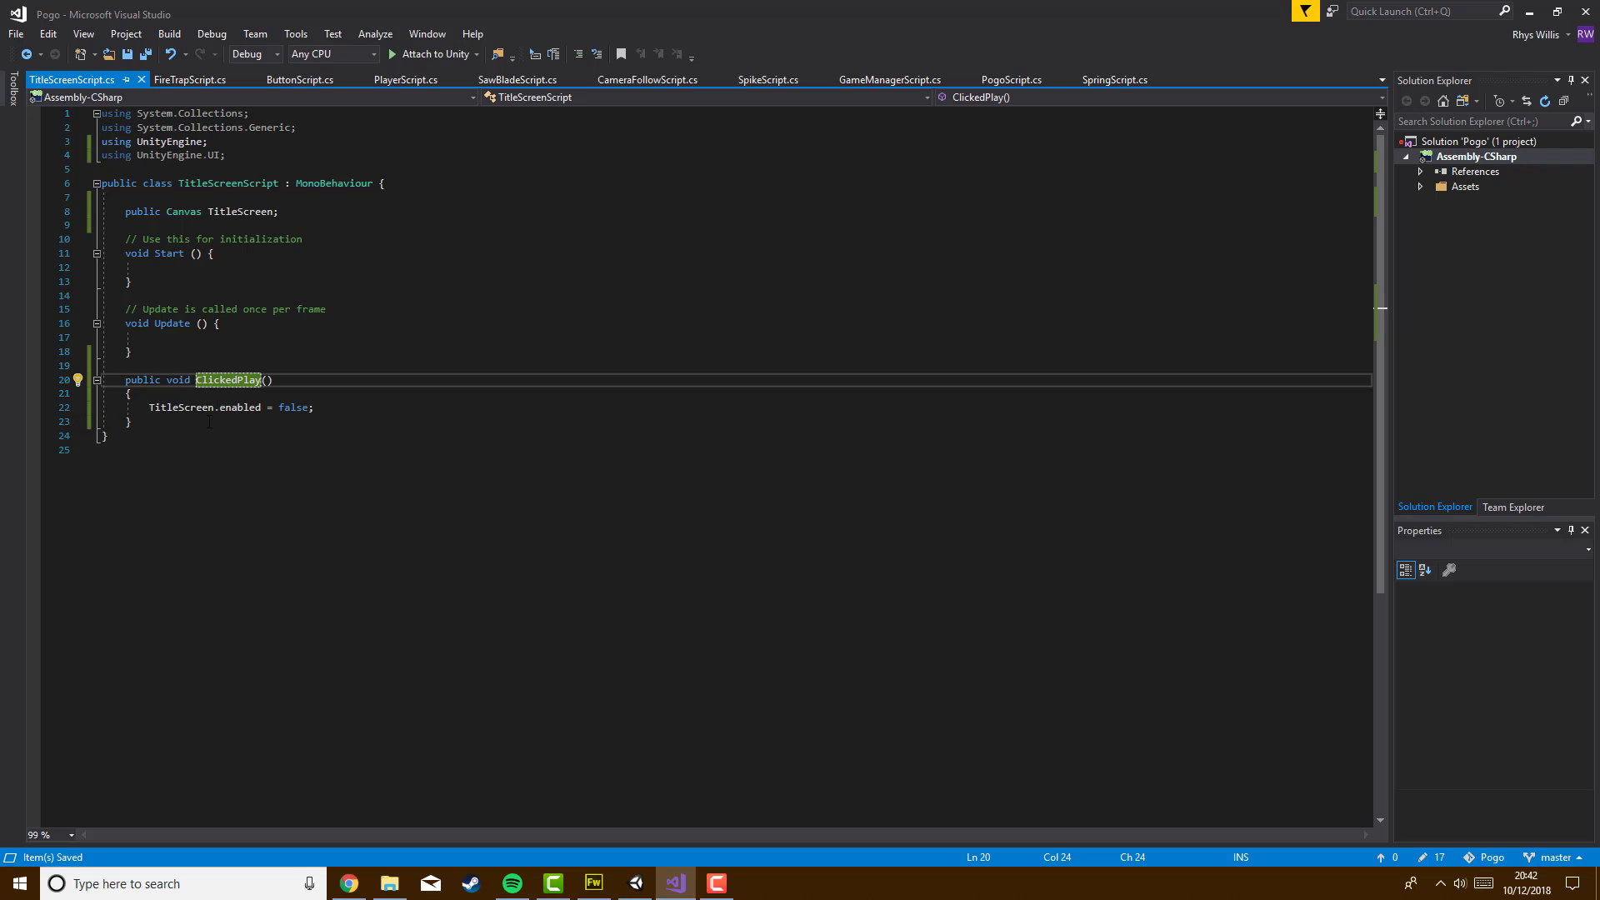
{"action": "left_click", "coordinate": [635, 882]}
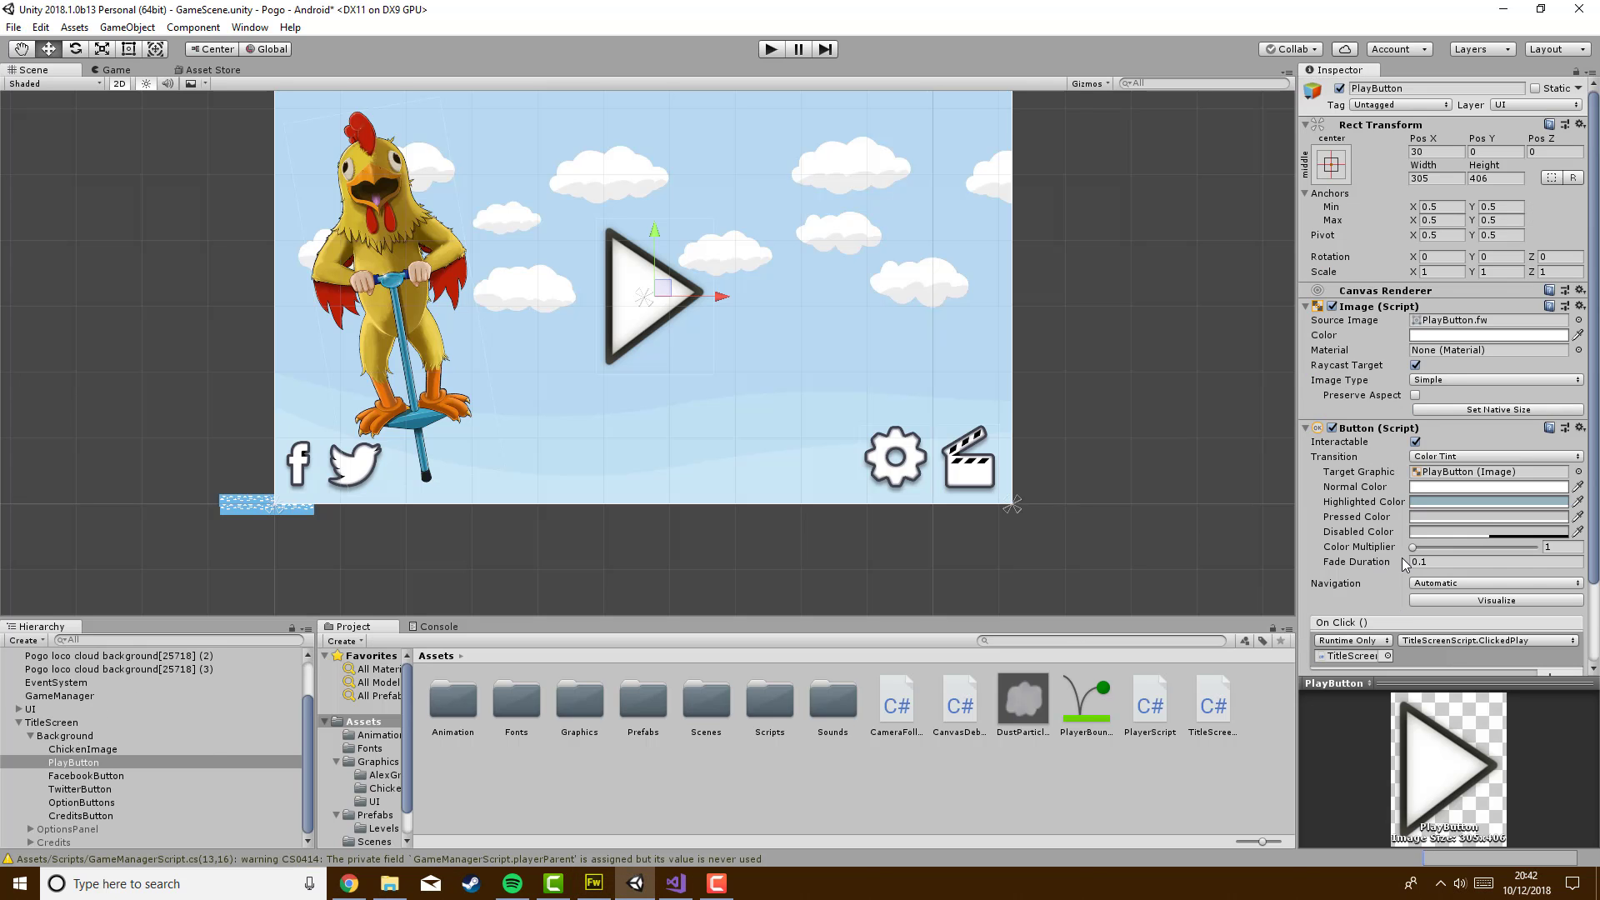
{"action": "left_click", "coordinate": [51, 724]}
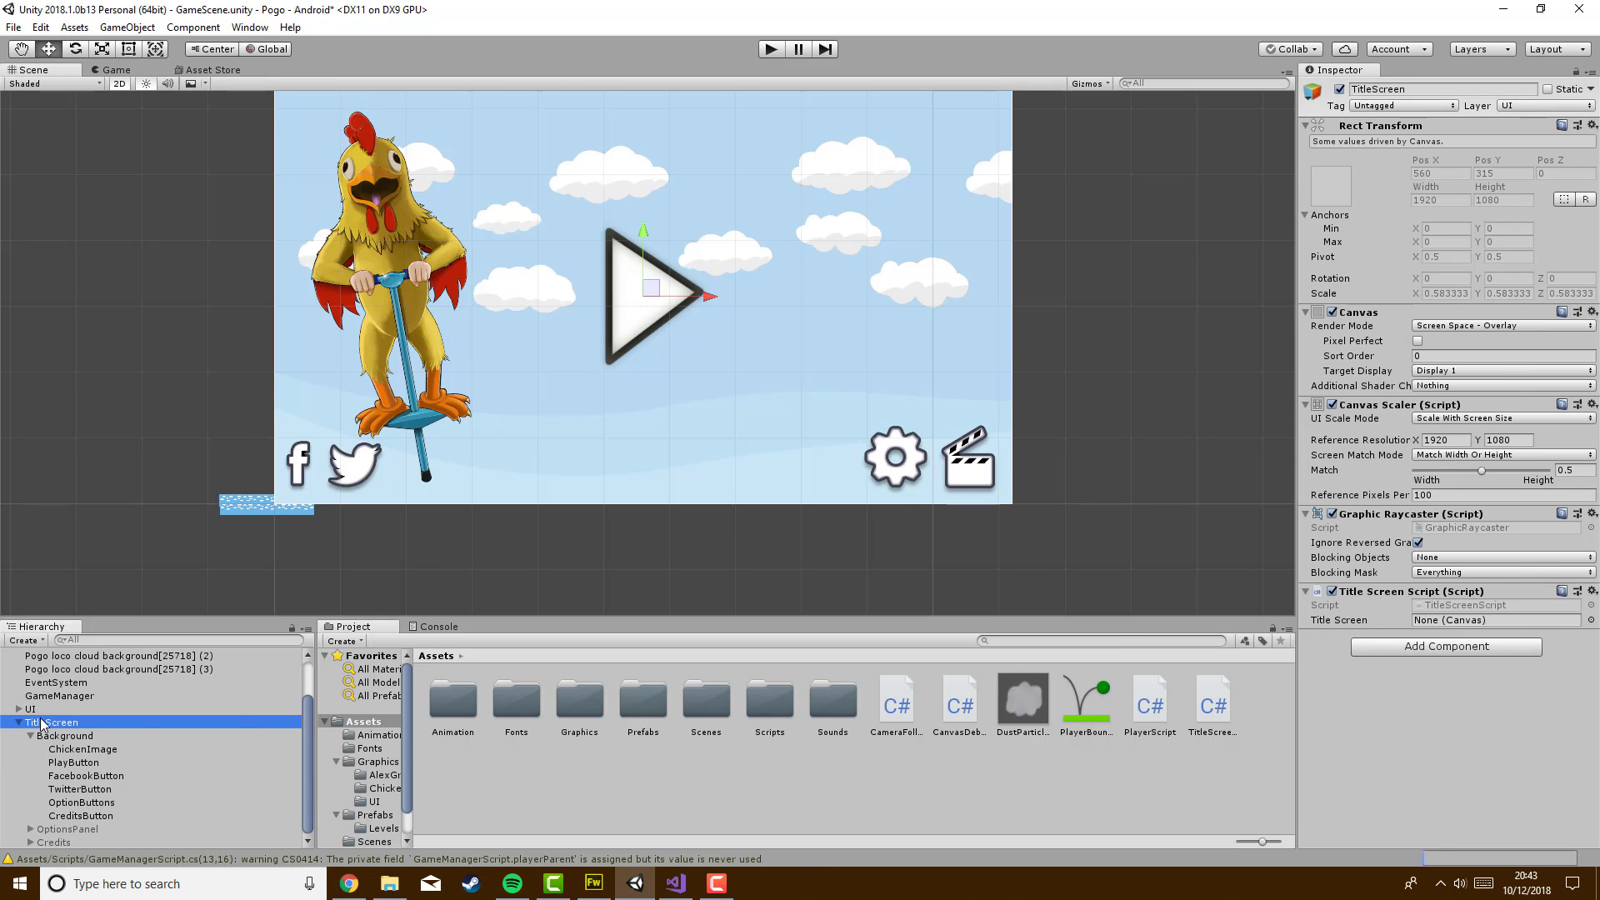
{"action": "left_click_drag", "start_coordinate": [44, 723], "coordinate": [1483, 631]}
{"action": "scroll", "coordinate": [710, 500], "scroll_direction": "up", "scroll_amount": 2}
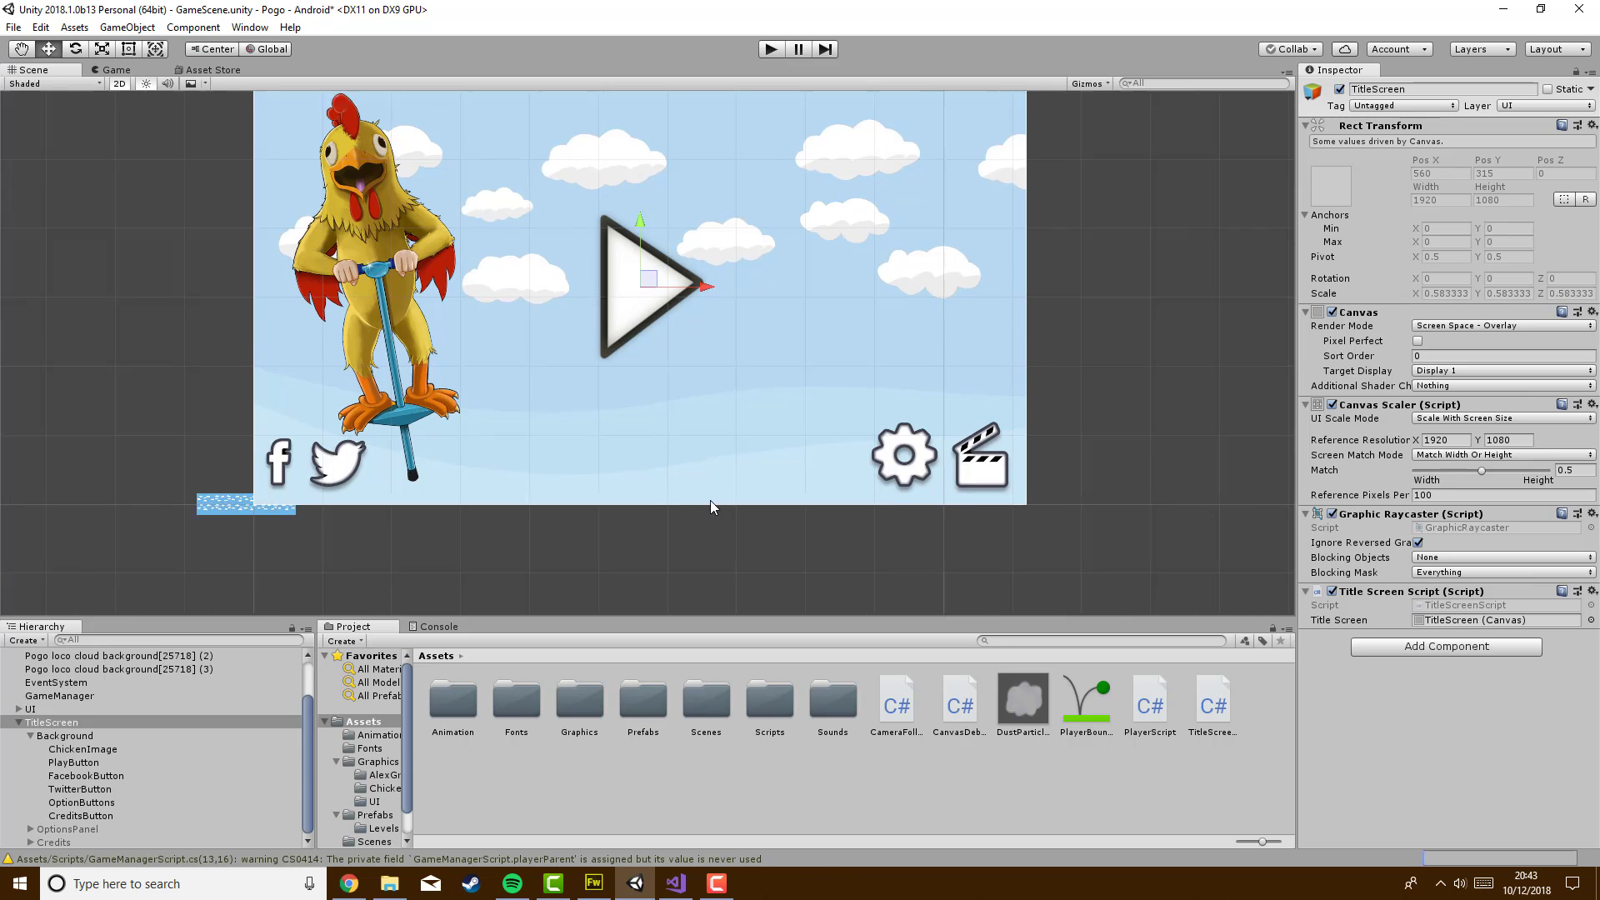
Run the game, test whether the play button dismisses the title screen, and stop play mode
{"action": "left_click", "coordinate": [771, 50]}
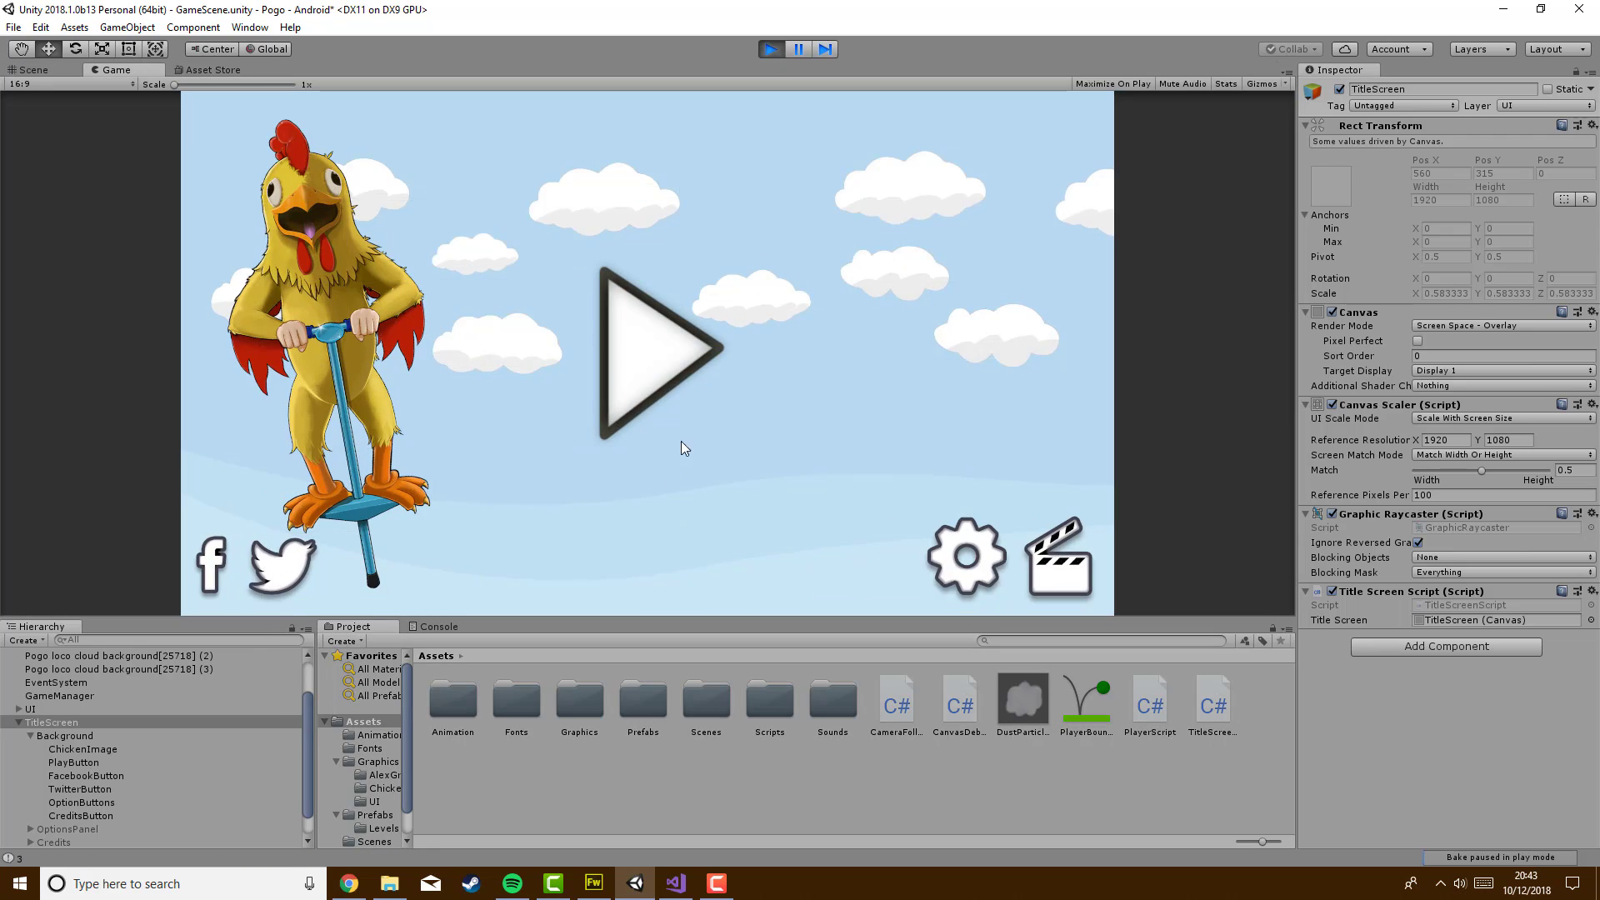
{"action": "left_click", "coordinate": [663, 383]}
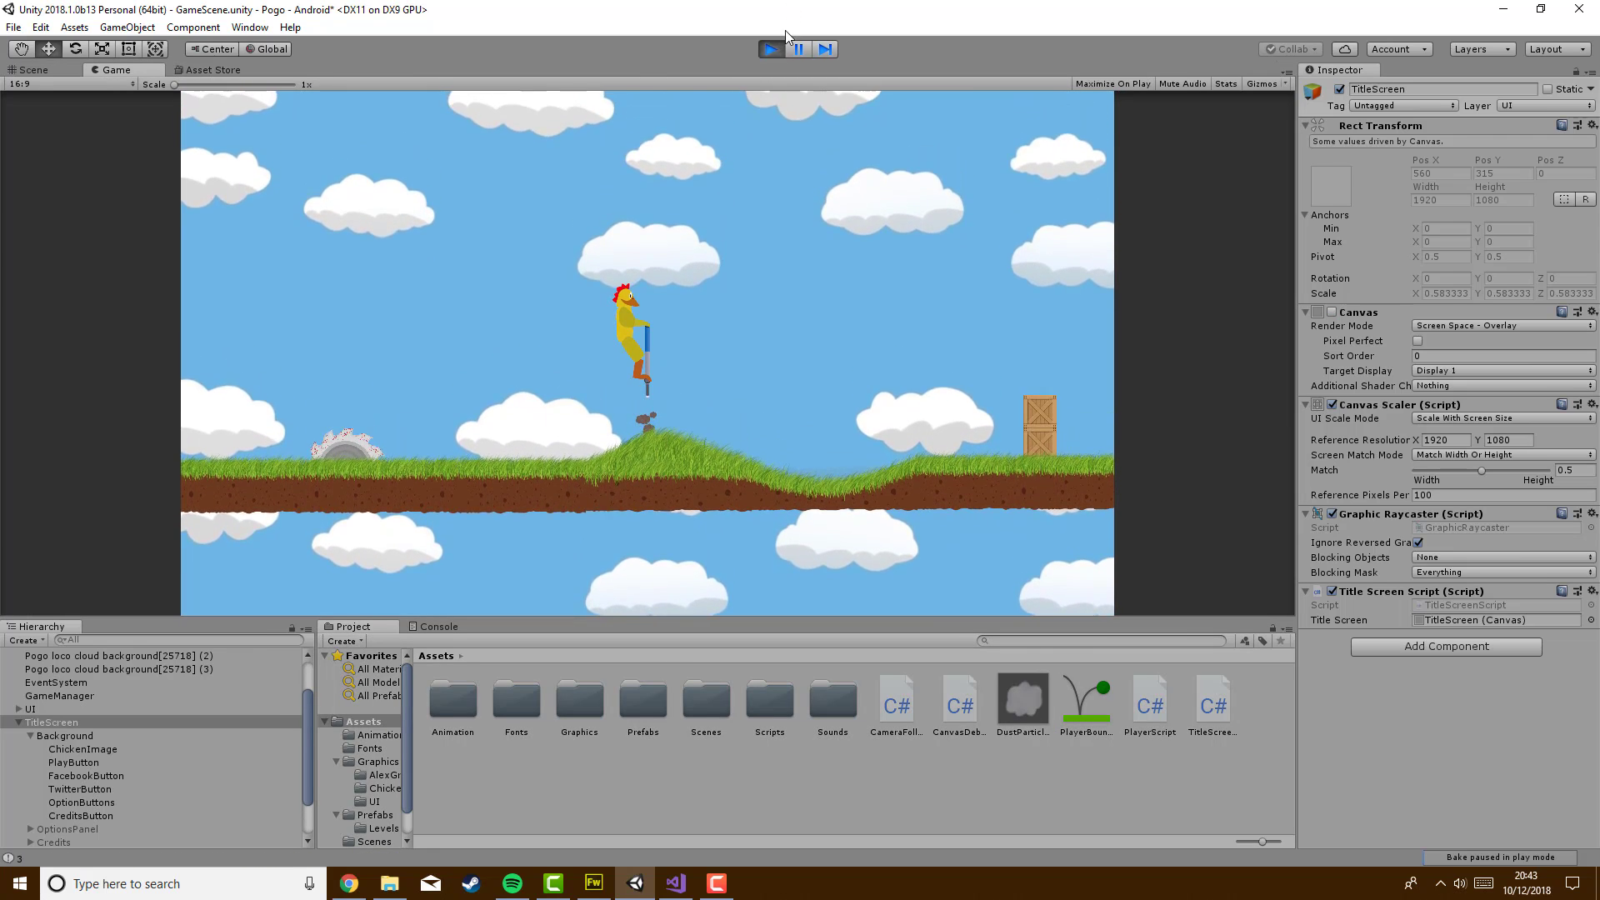
{"action": "left_click", "coordinate": [771, 49]}
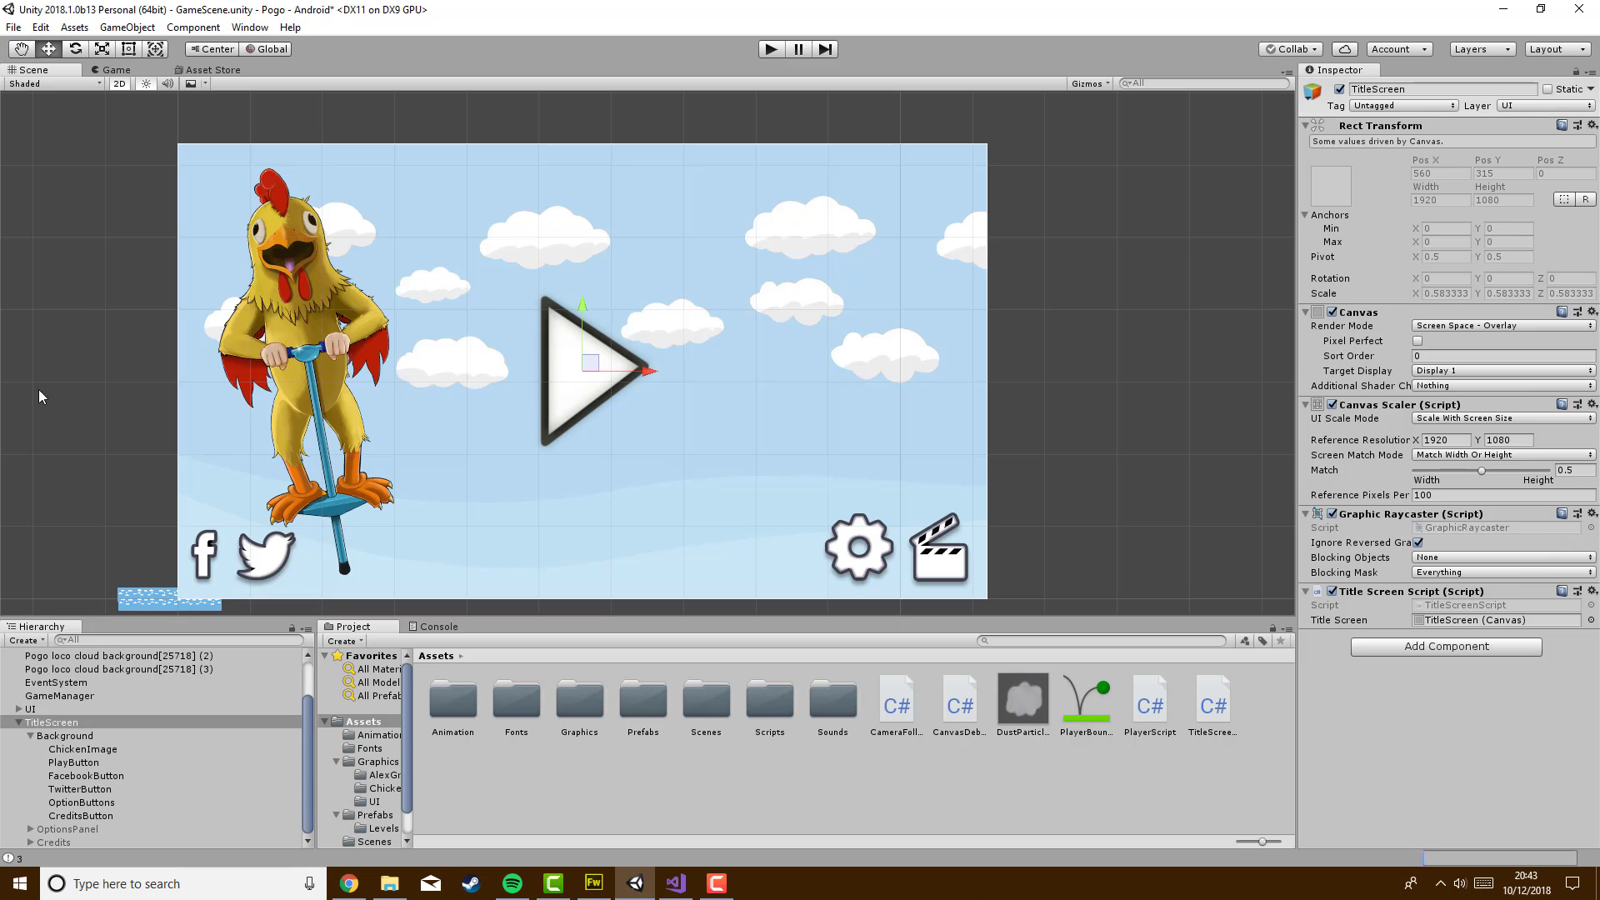
Switch to Visual Studio and replace the enabled assignment in ClickedPlay with TitleScreen.SetActive(false);
{"action": "left_click", "coordinate": [663, 890]}
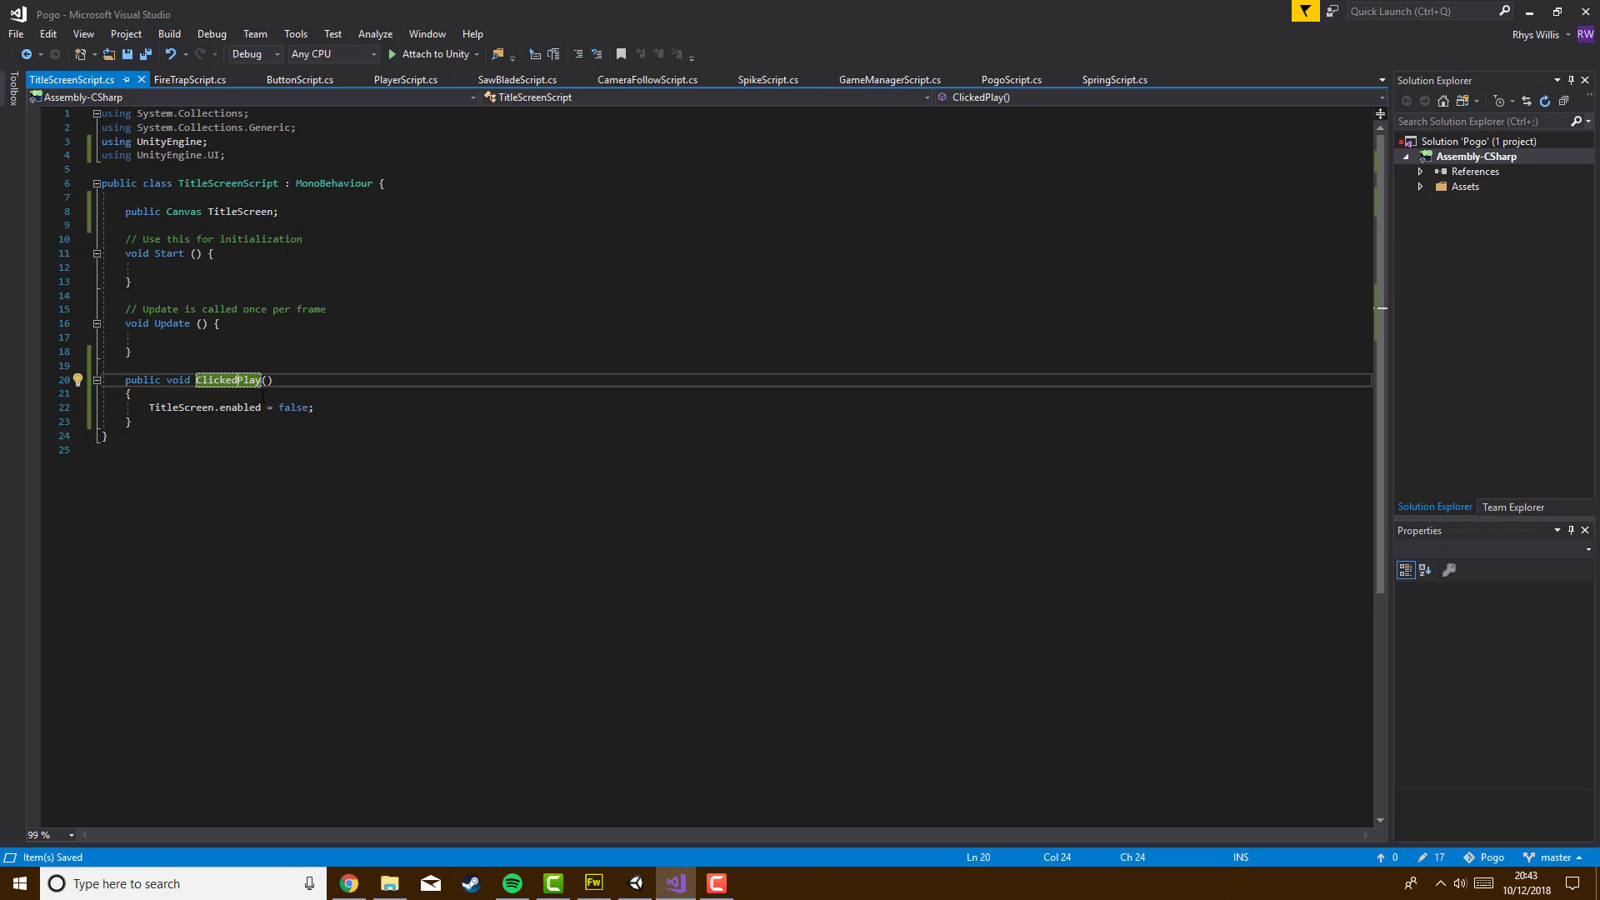
{"action": "left_click_drag", "start_coordinate": [315, 408], "coordinate": [220, 407]}
{"action": "type", "text": "SetAc"}
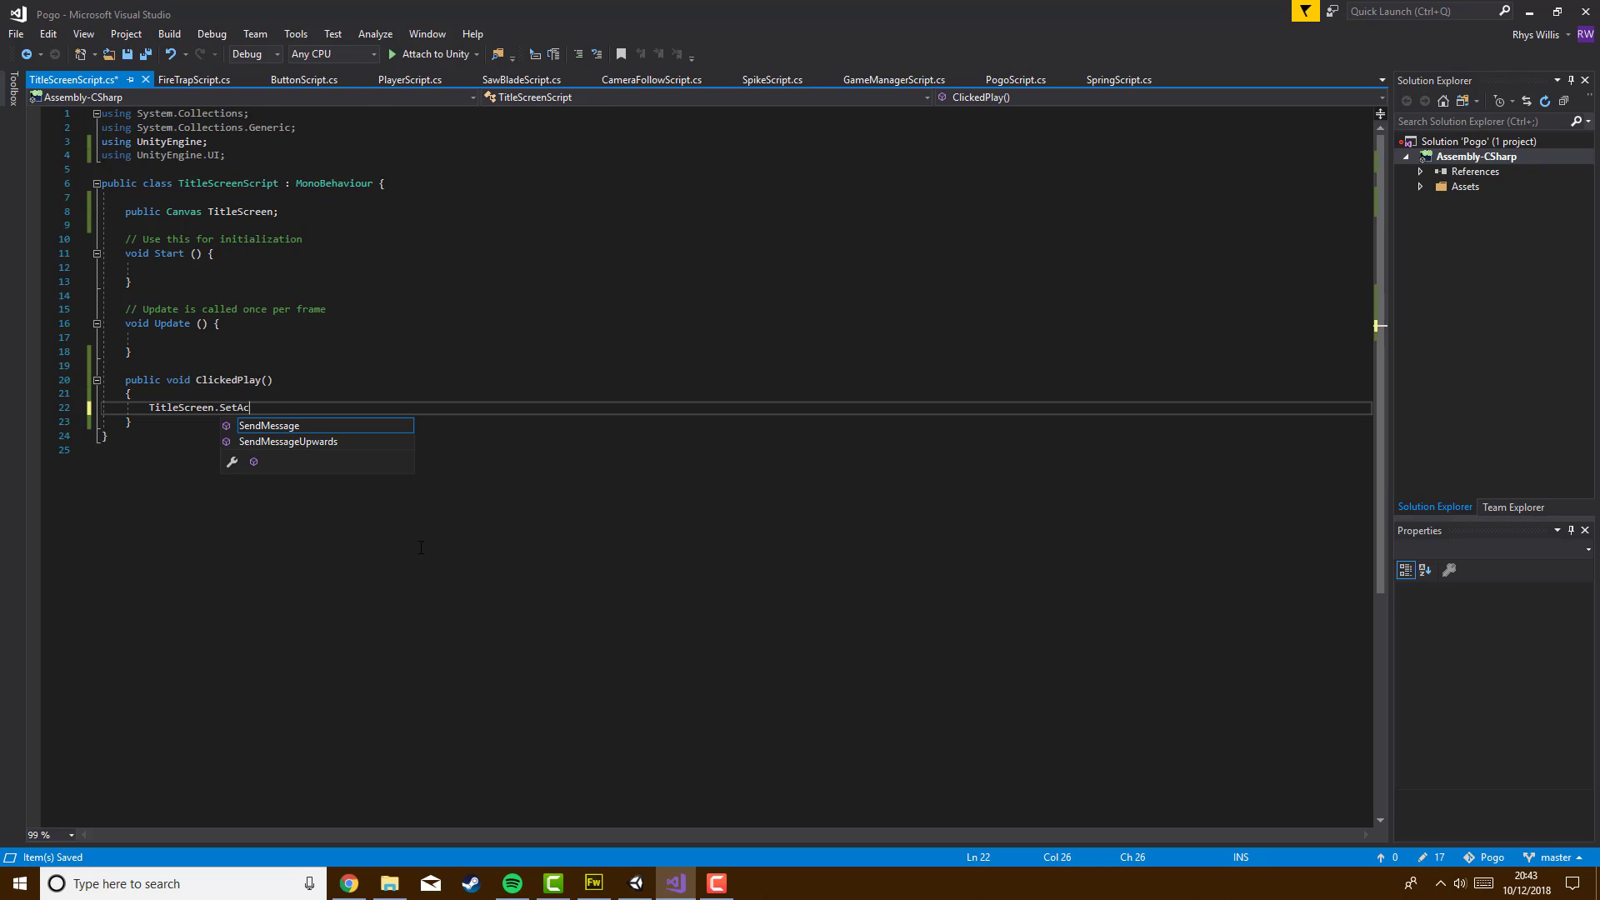
{"action": "type", "text": "tive(false);"}
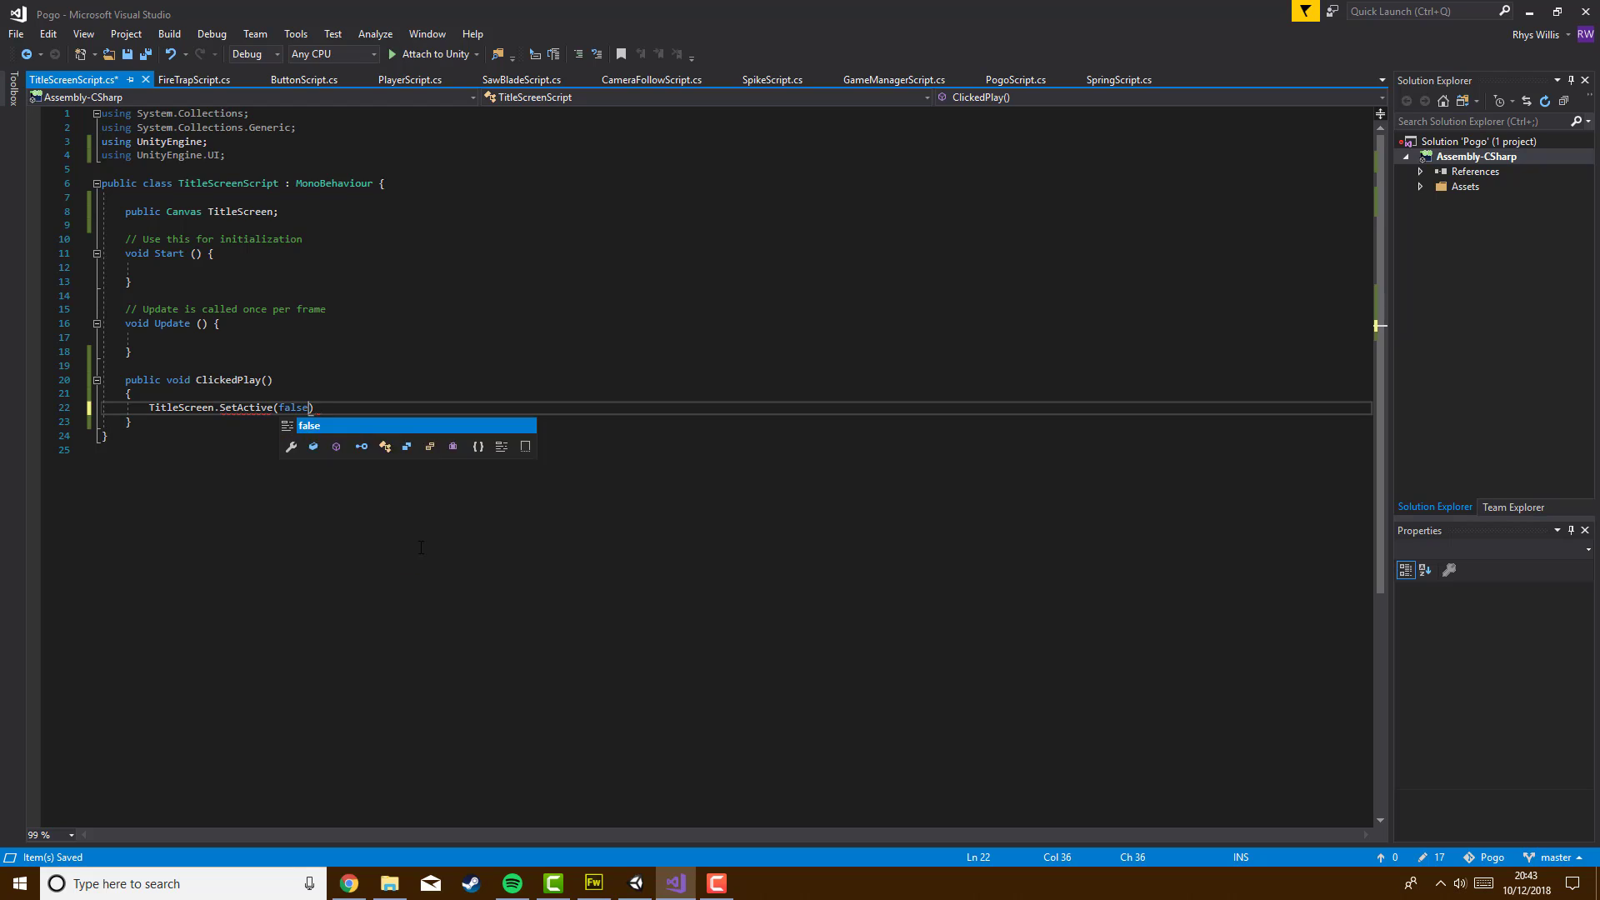
{"action": "left_click", "coordinate": [384, 492]}
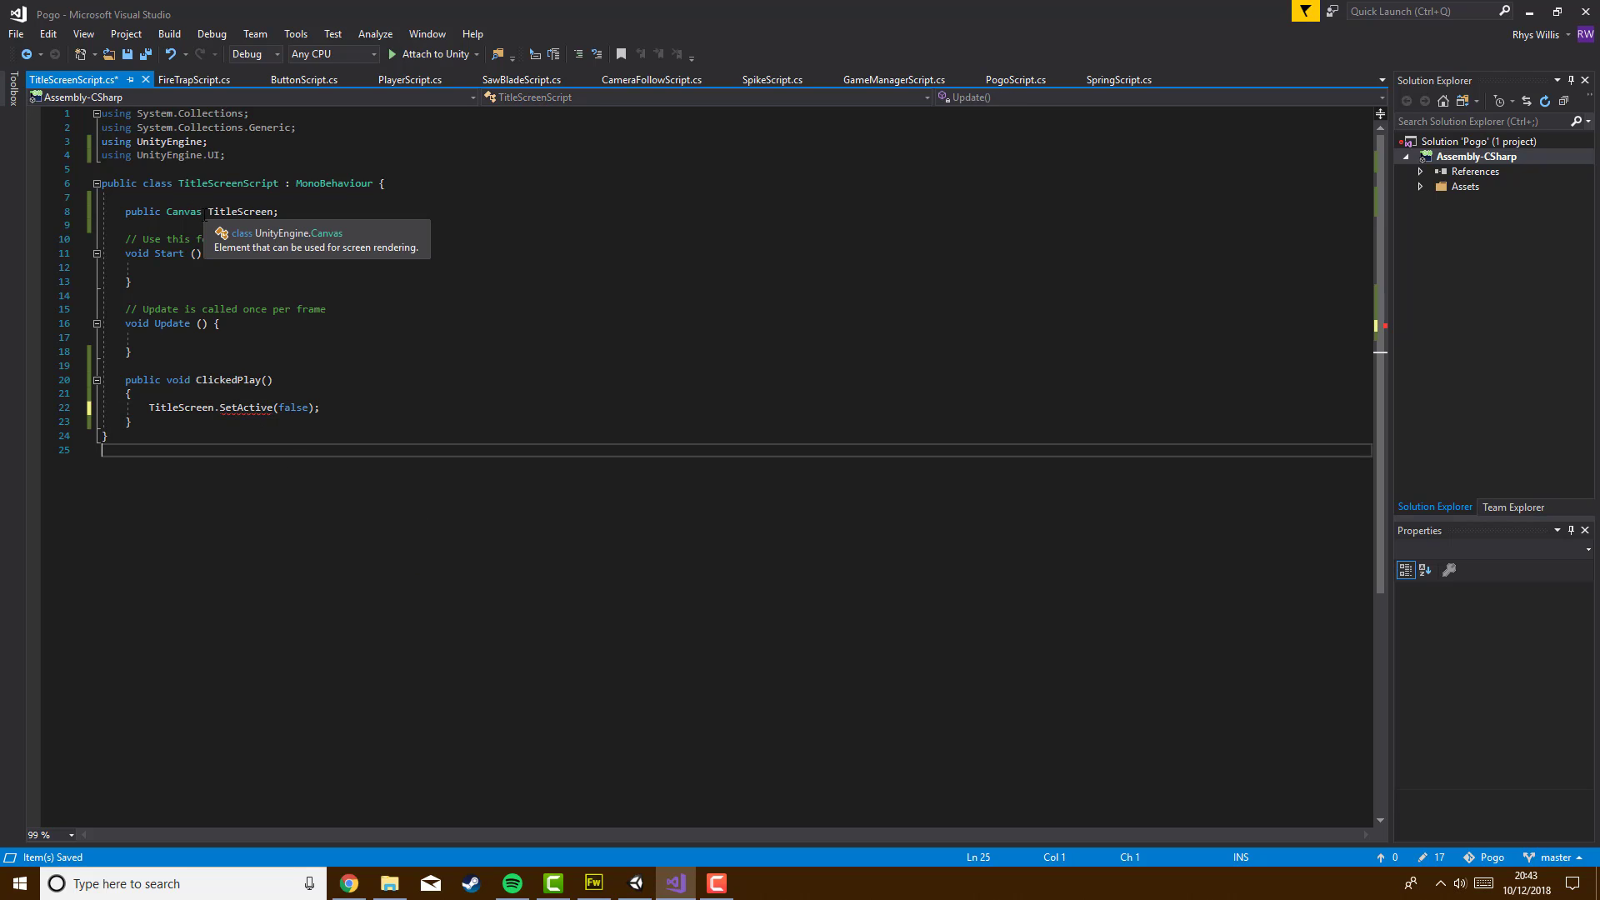
Change the TitleScreen variable's type to GameObject in TitleScreenScript and save all files
{"action": "left_click", "coordinate": [167, 211]}
{"action": "key", "text": "ctrl+Delete"}
{"action": "type", "text": "GameObject"}
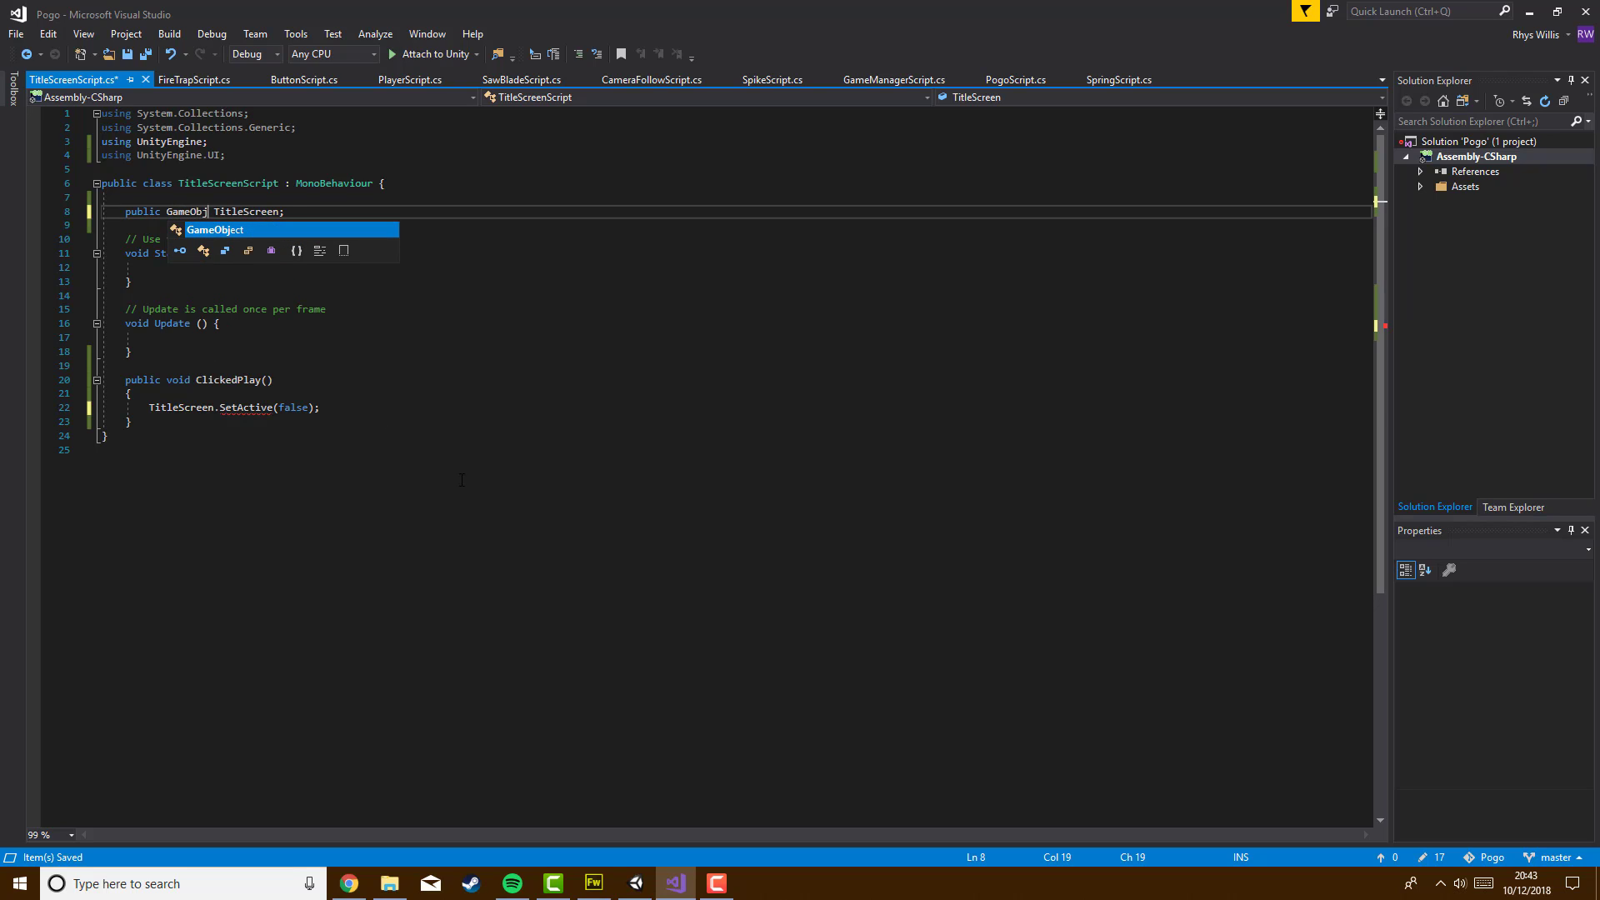
{"action": "left_click", "coordinate": [474, 484]}
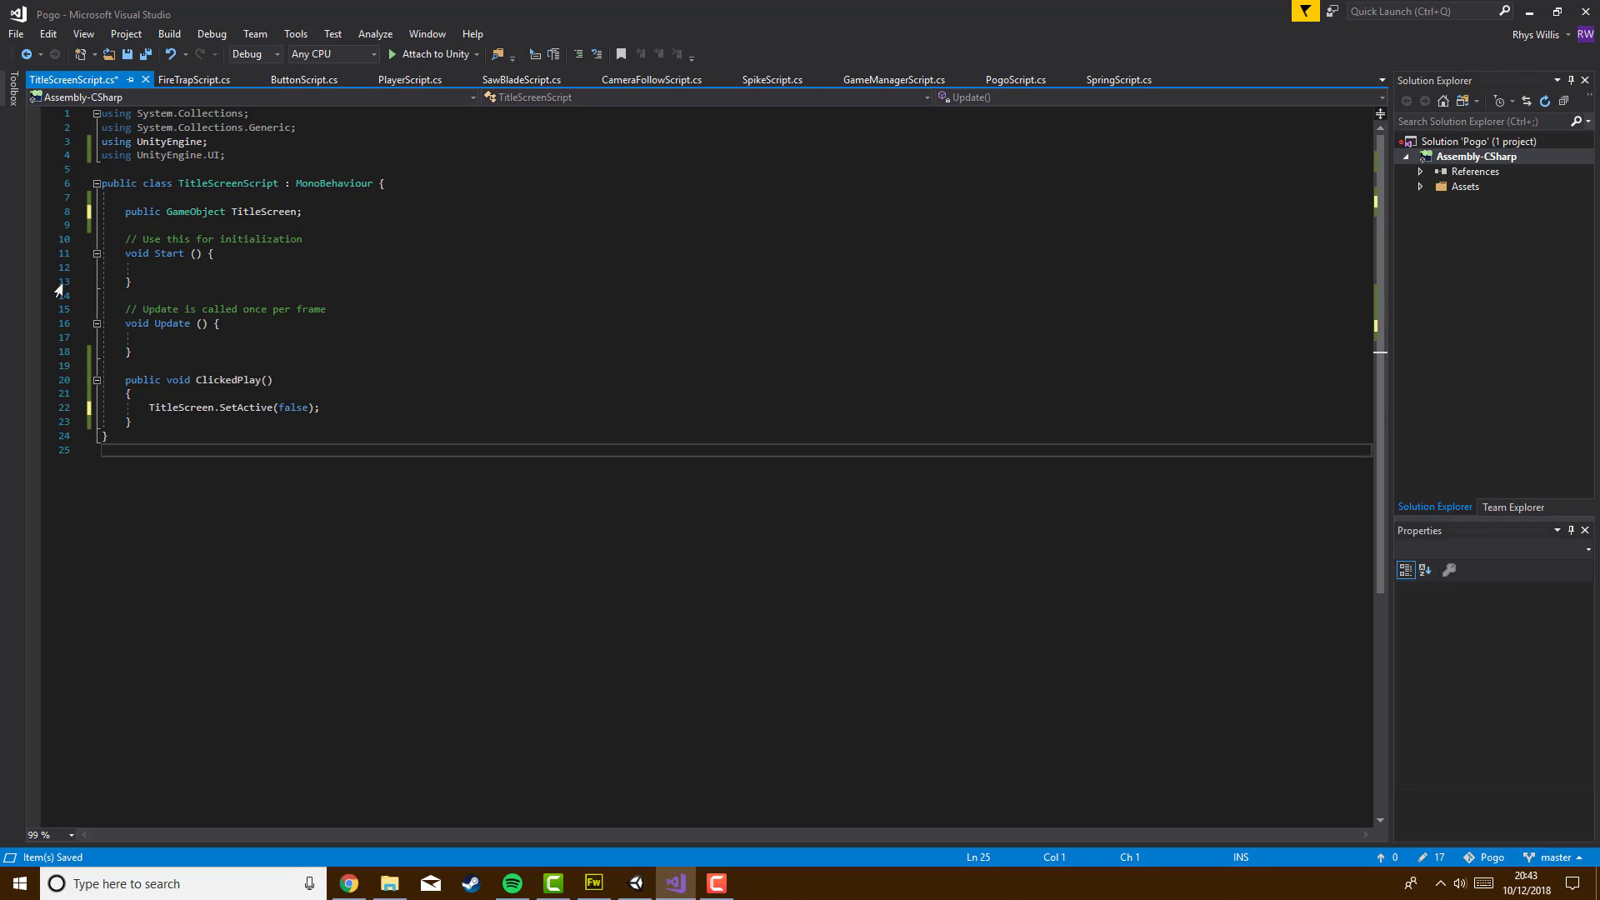
{"action": "left_click", "coordinate": [16, 33]}
{"action": "left_click", "coordinate": [37, 222]}
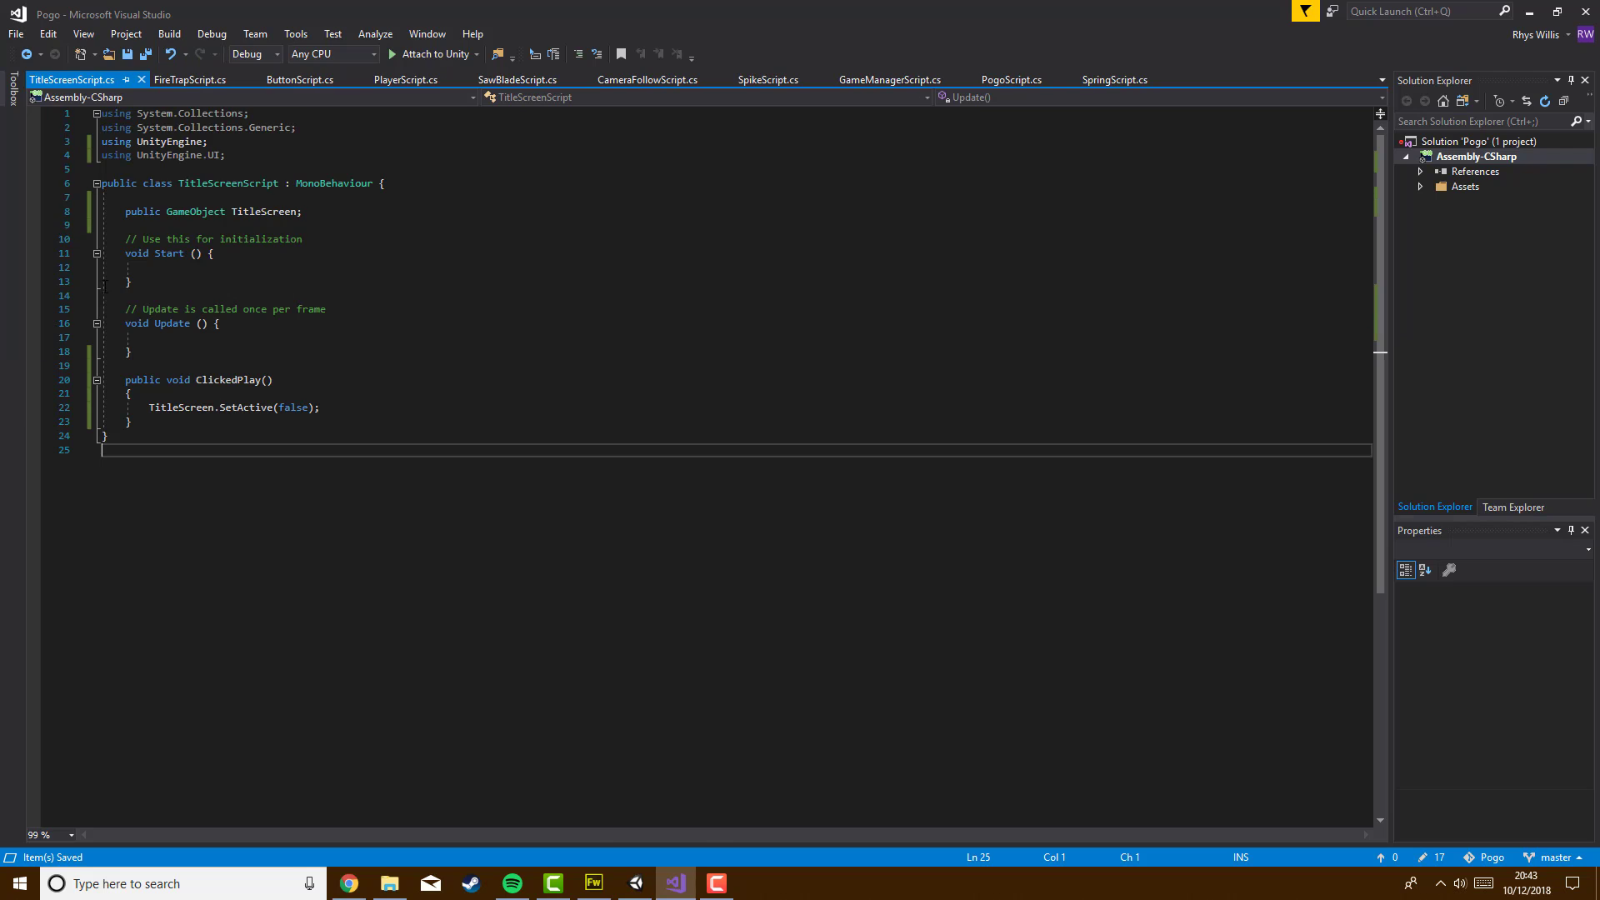
Switch to Unity and assign the TitleScreen object to the Title Screen field of its Title Screen Script
{"action": "left_click", "coordinate": [636, 885]}
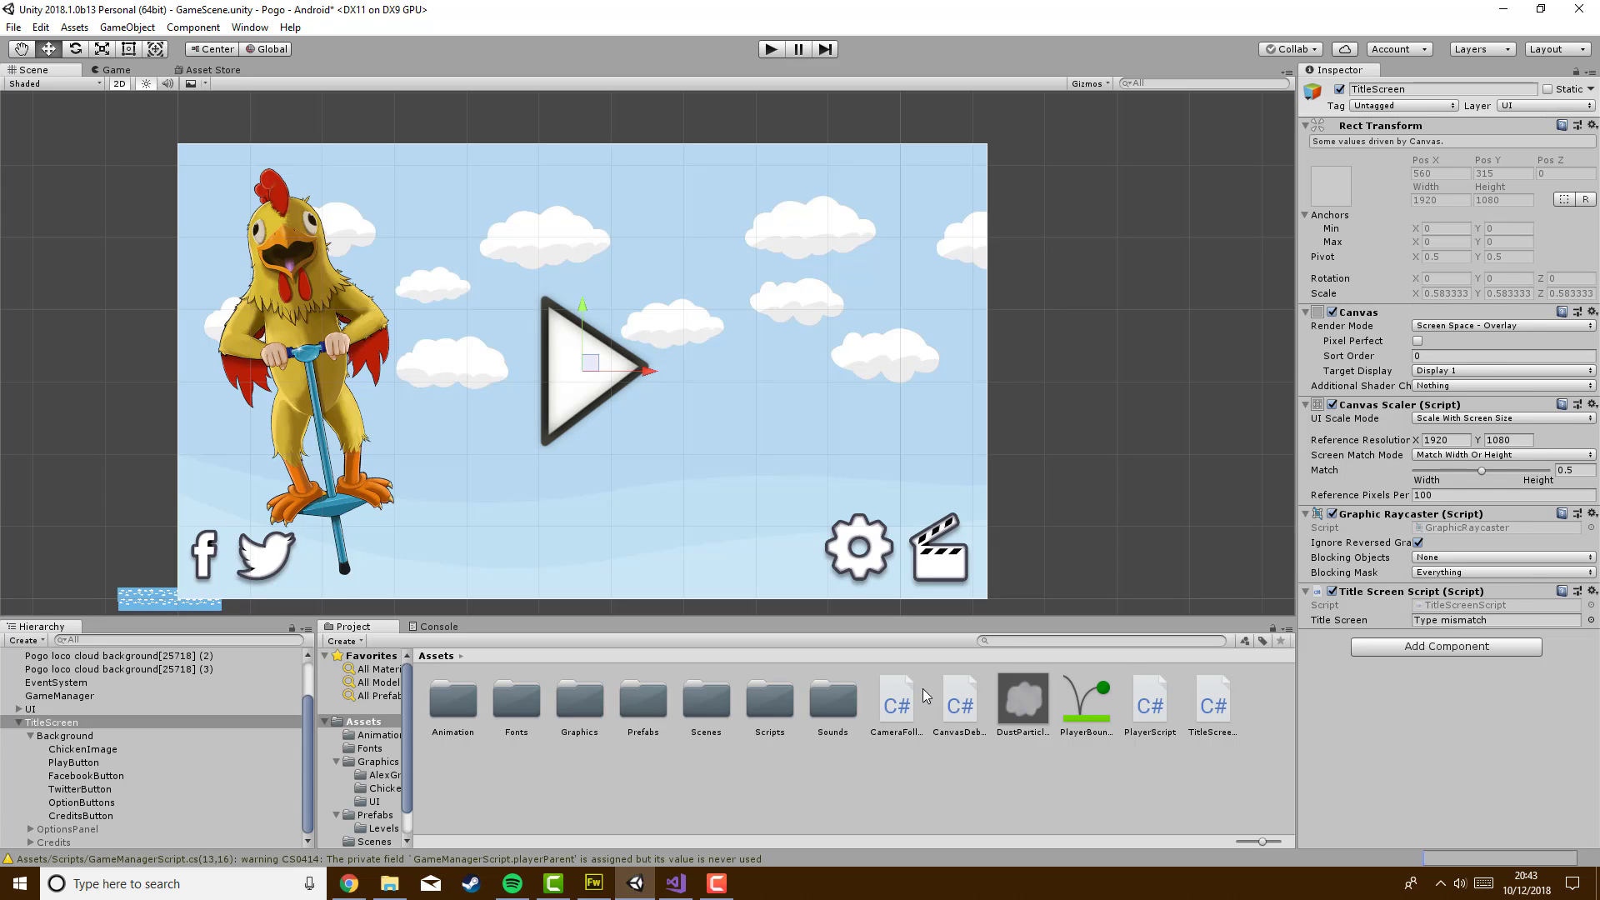
{"action": "left_click_drag", "start_coordinate": [52, 722], "coordinate": [1466, 623]}
Run the game to test the title screen's play button and the death screen's Retry and Main Menu options, then stop play mode
{"action": "left_click", "coordinate": [772, 48]}
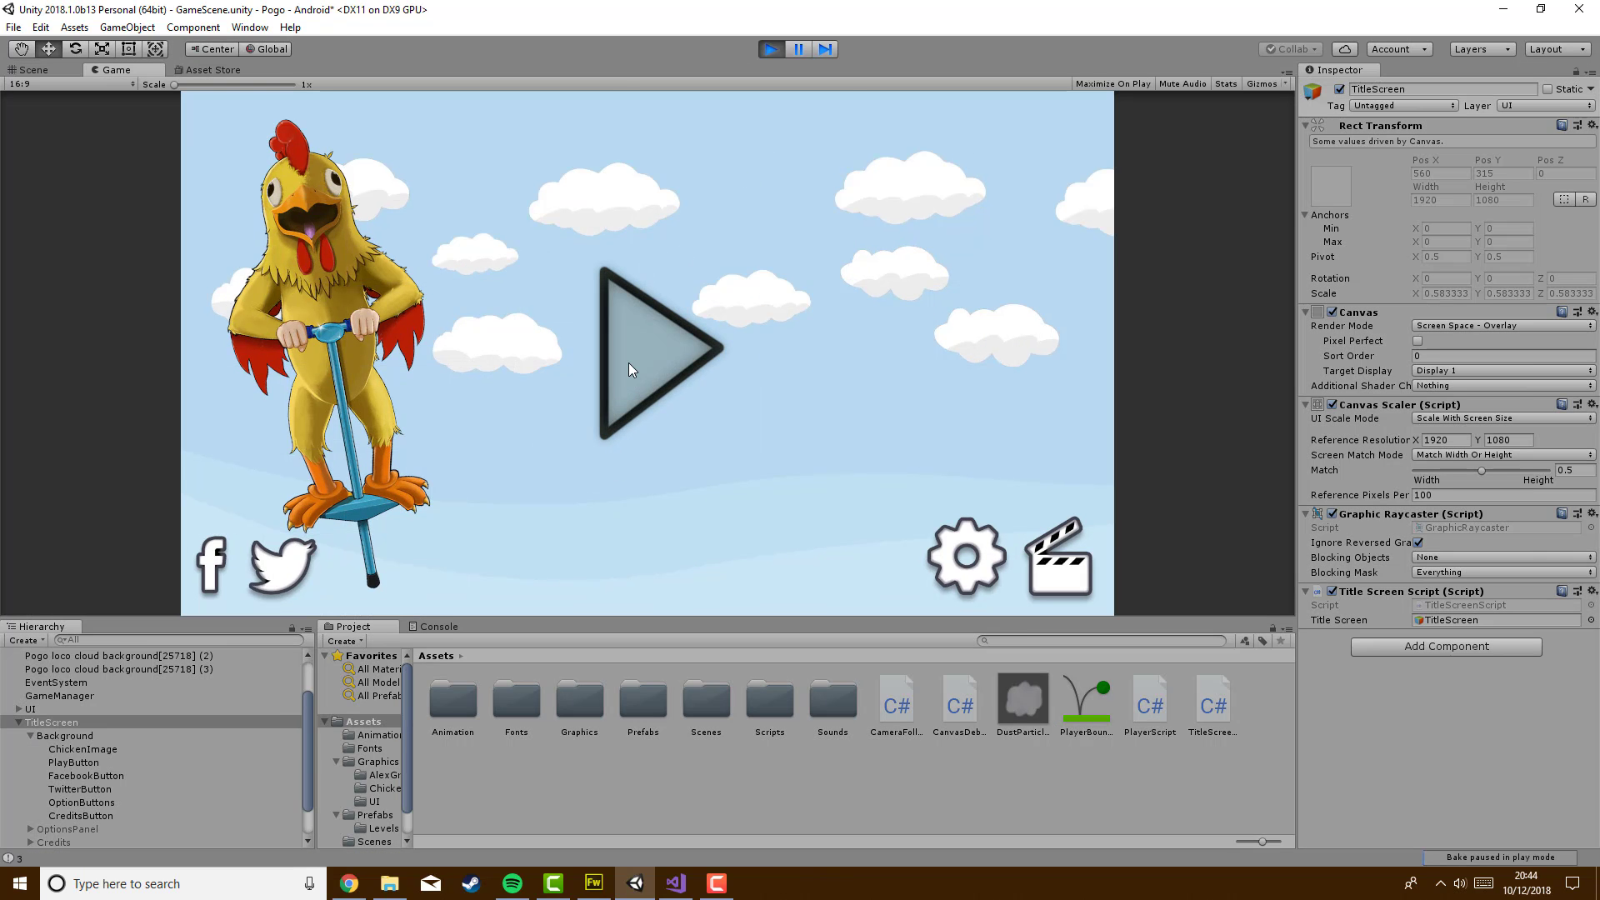
{"action": "left_click", "coordinate": [628, 363]}
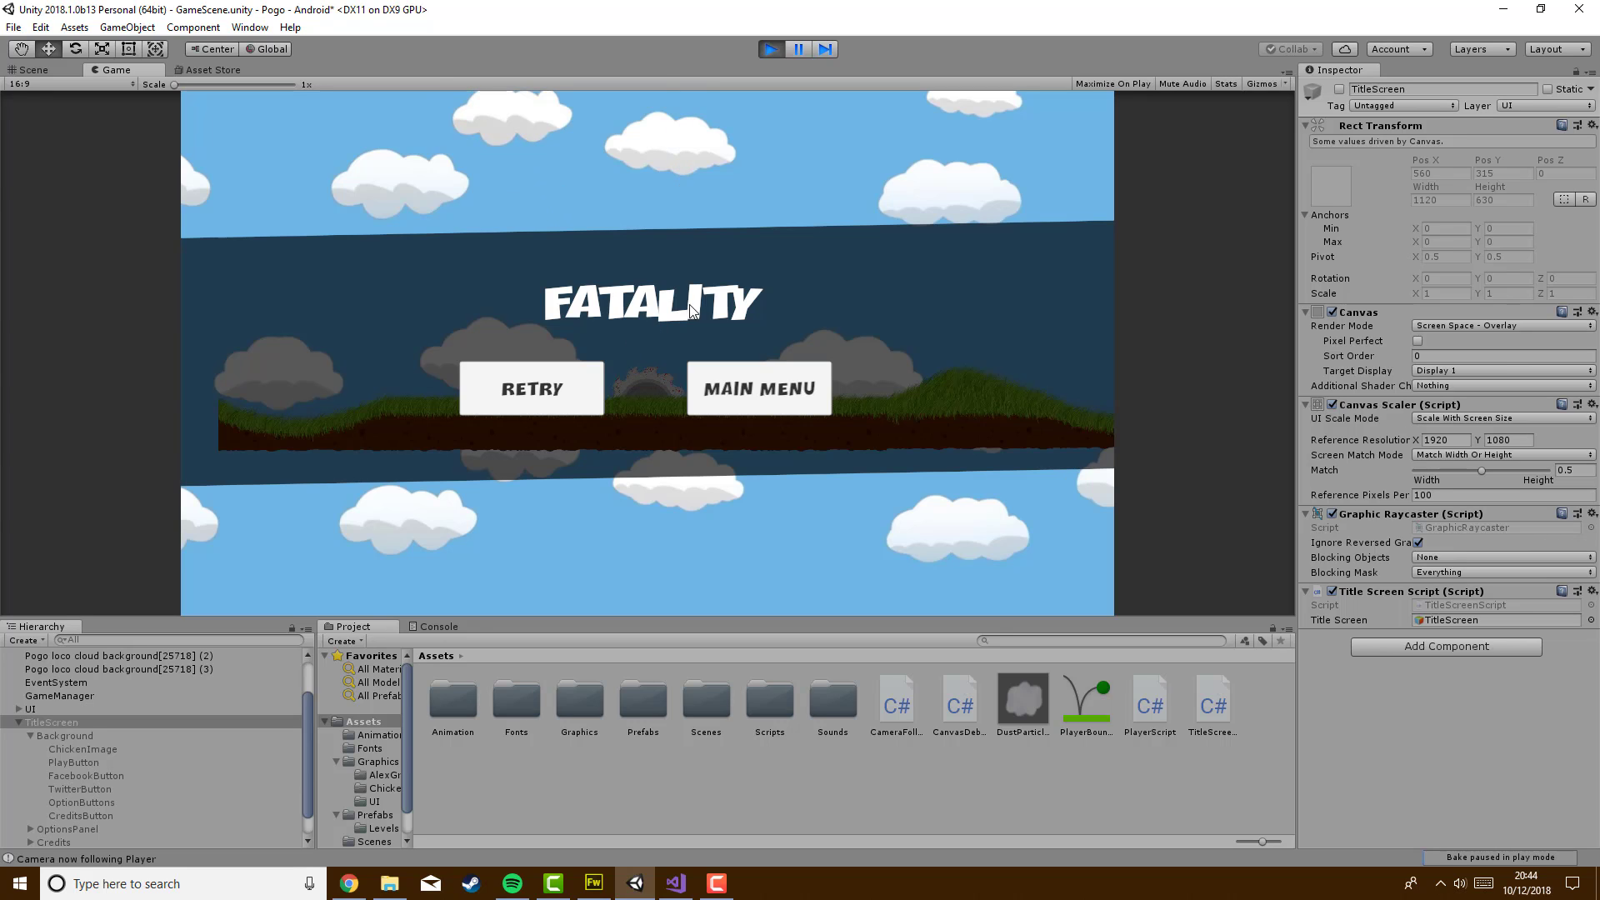
{"action": "left_click", "coordinate": [540, 393]}
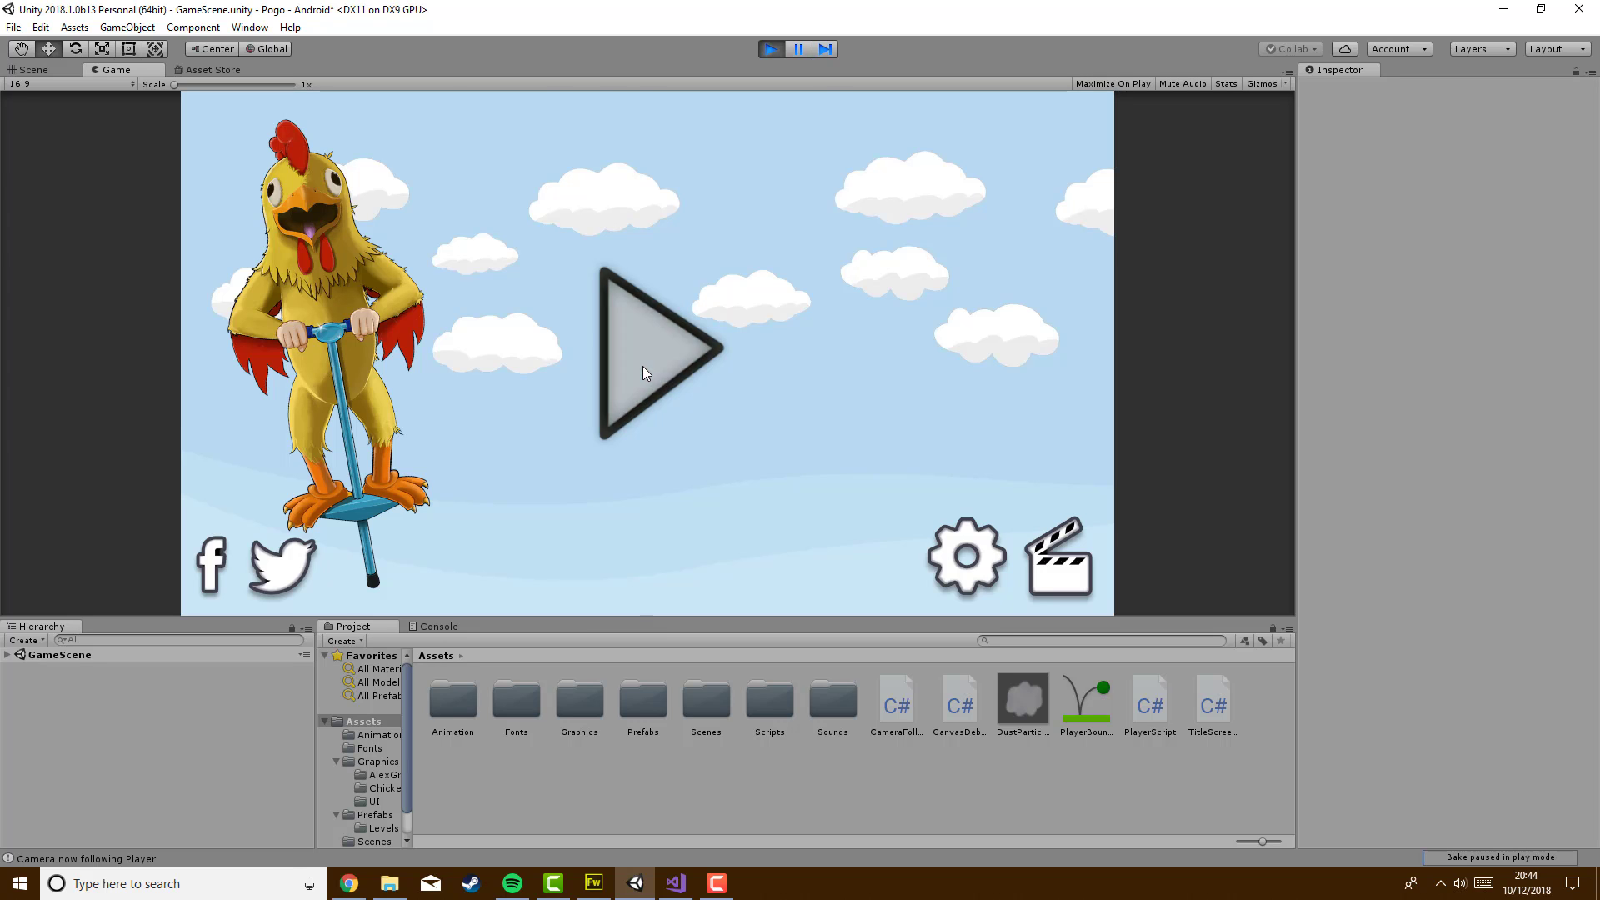
{"action": "left_click", "coordinate": [643, 367]}
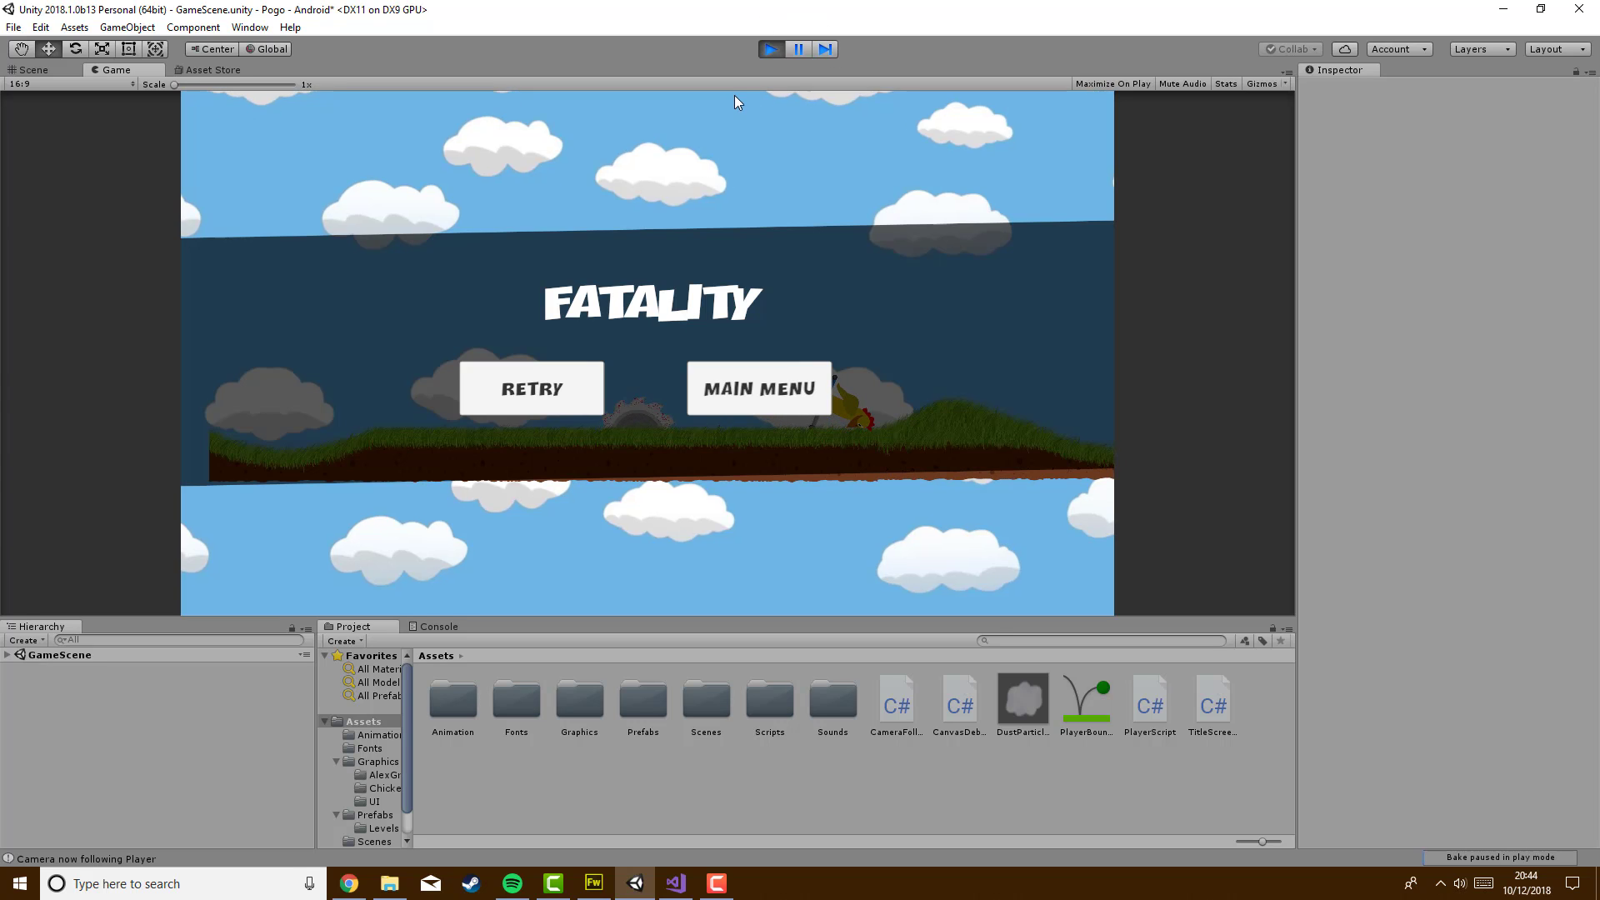
{"action": "left_click", "coordinate": [727, 390]}
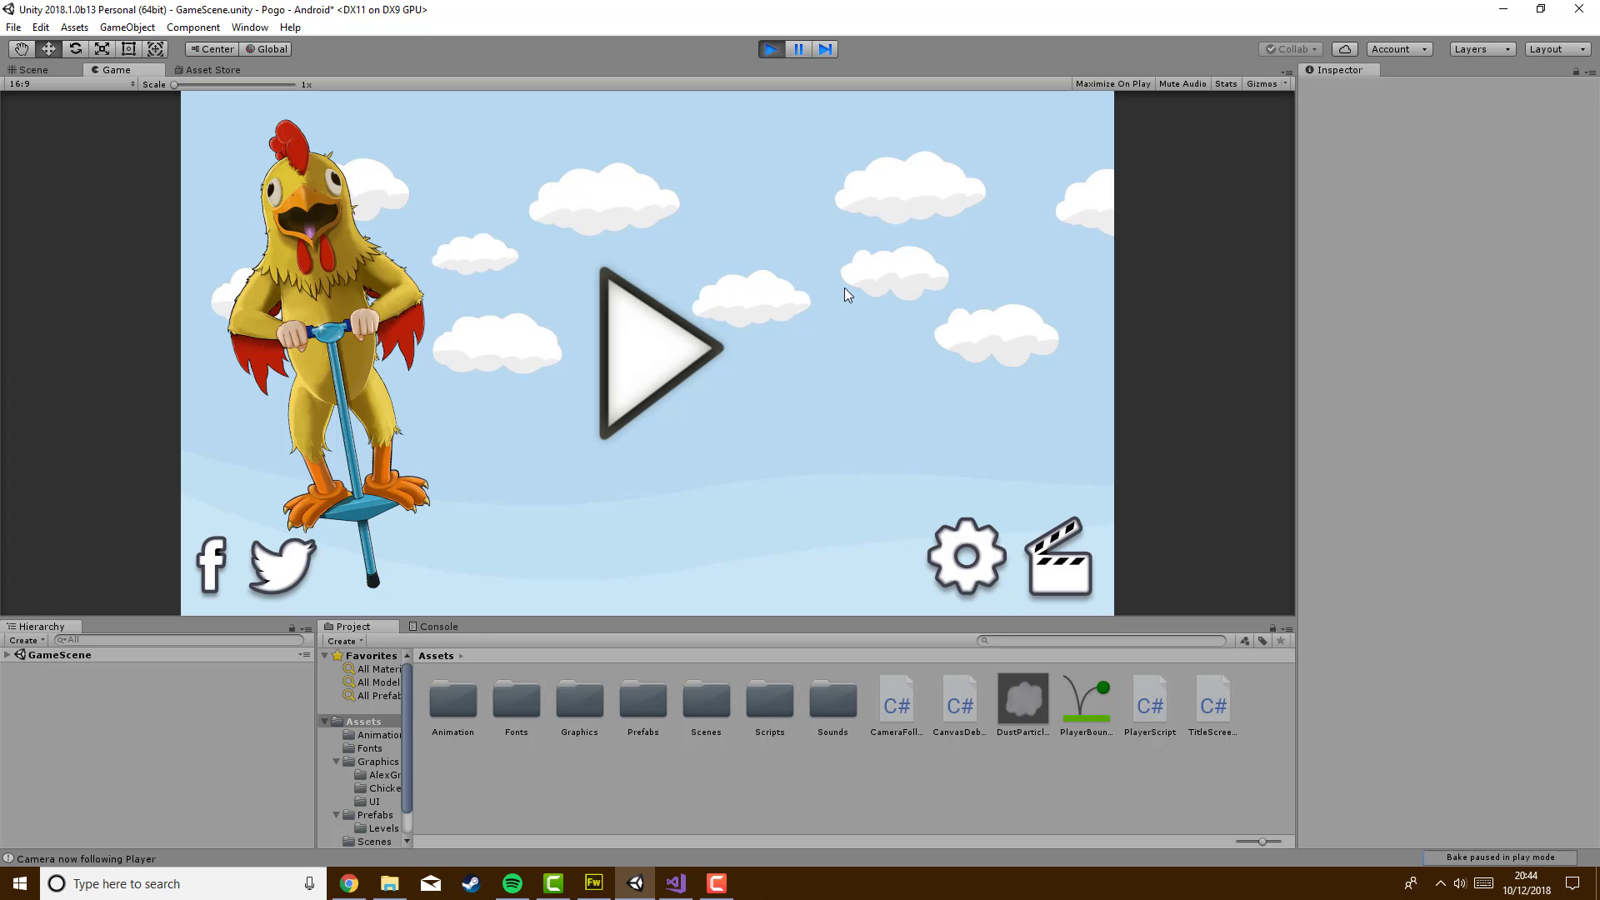
{"action": "left_click", "coordinate": [7, 654]}
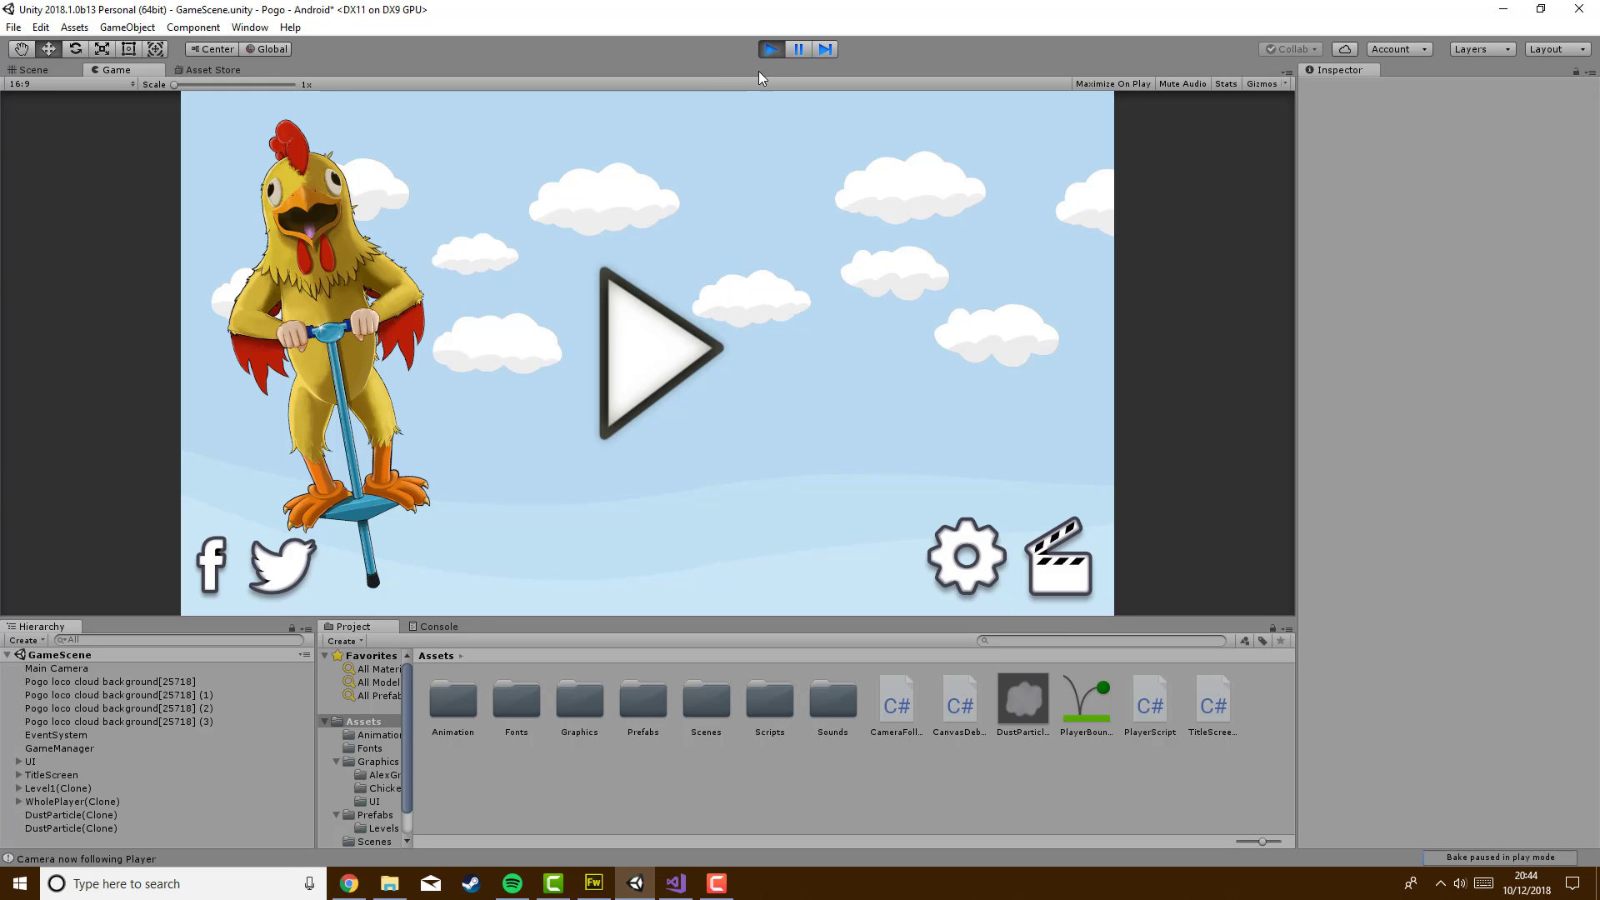
{"action": "left_click", "coordinate": [771, 48]}
{"action": "left_click", "coordinate": [717, 883]}
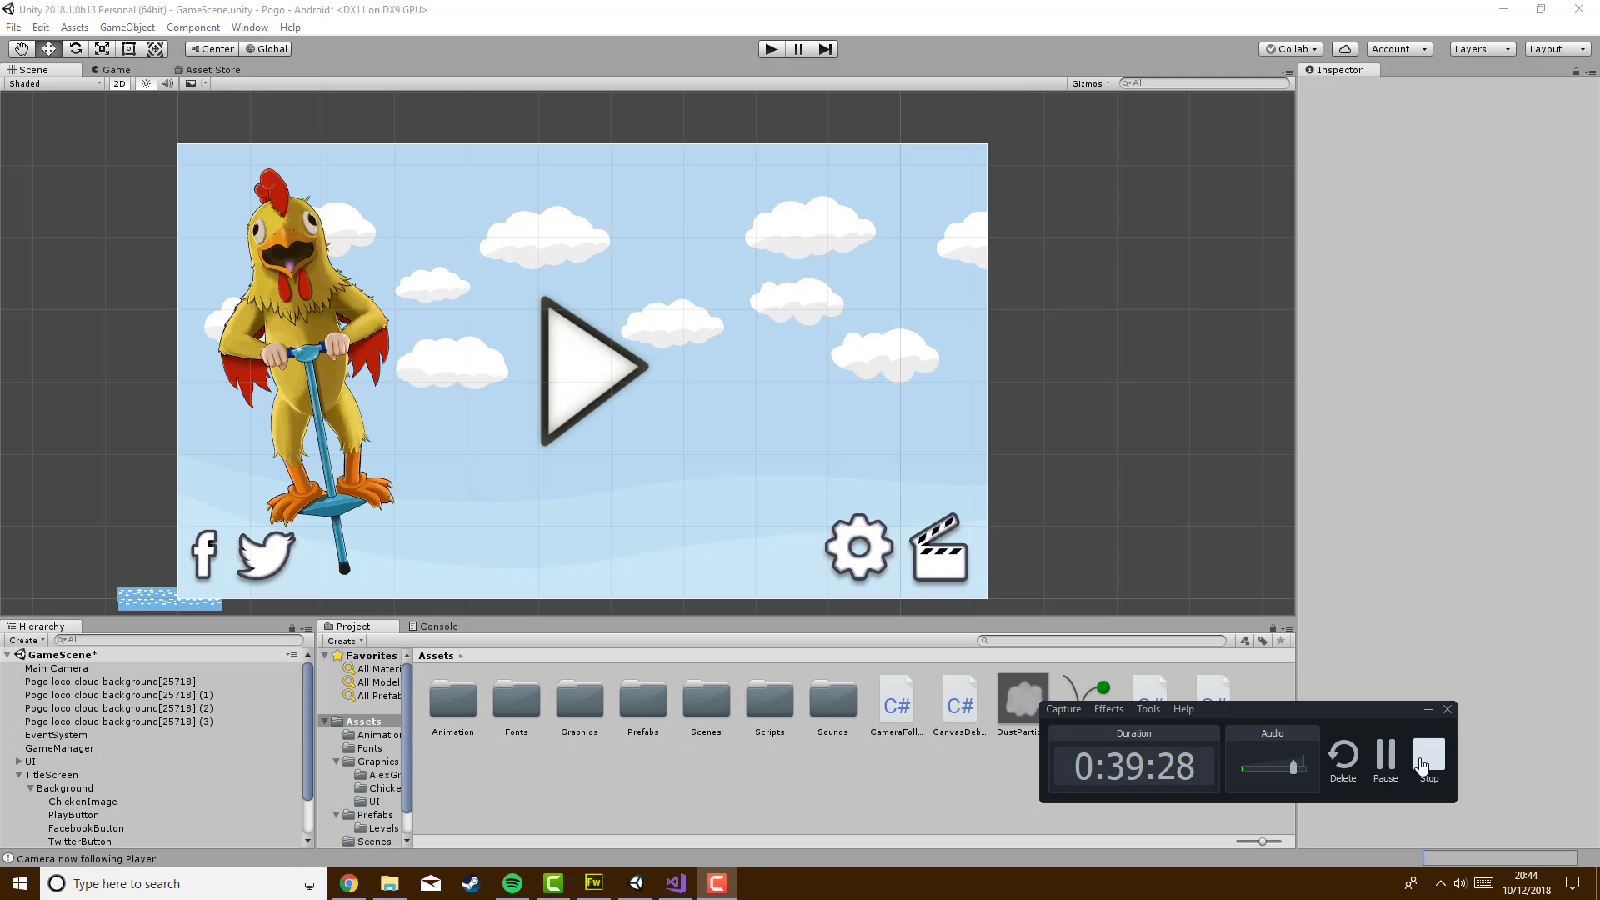